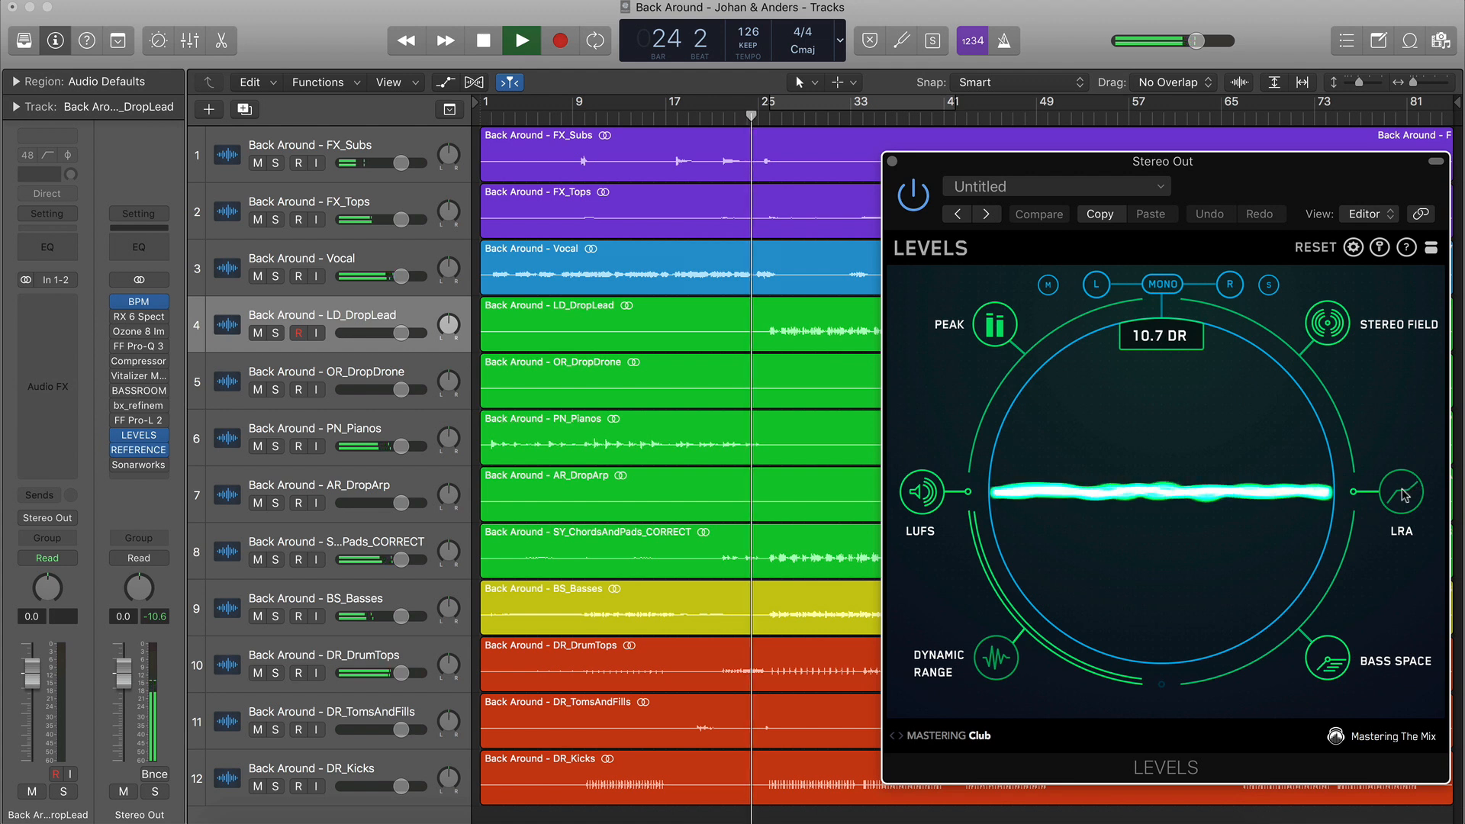
# Show the loudness range in LEVELS and turn on cycle playback for the drop from bar 25 to bar 41
pyautogui.click(1404, 495)
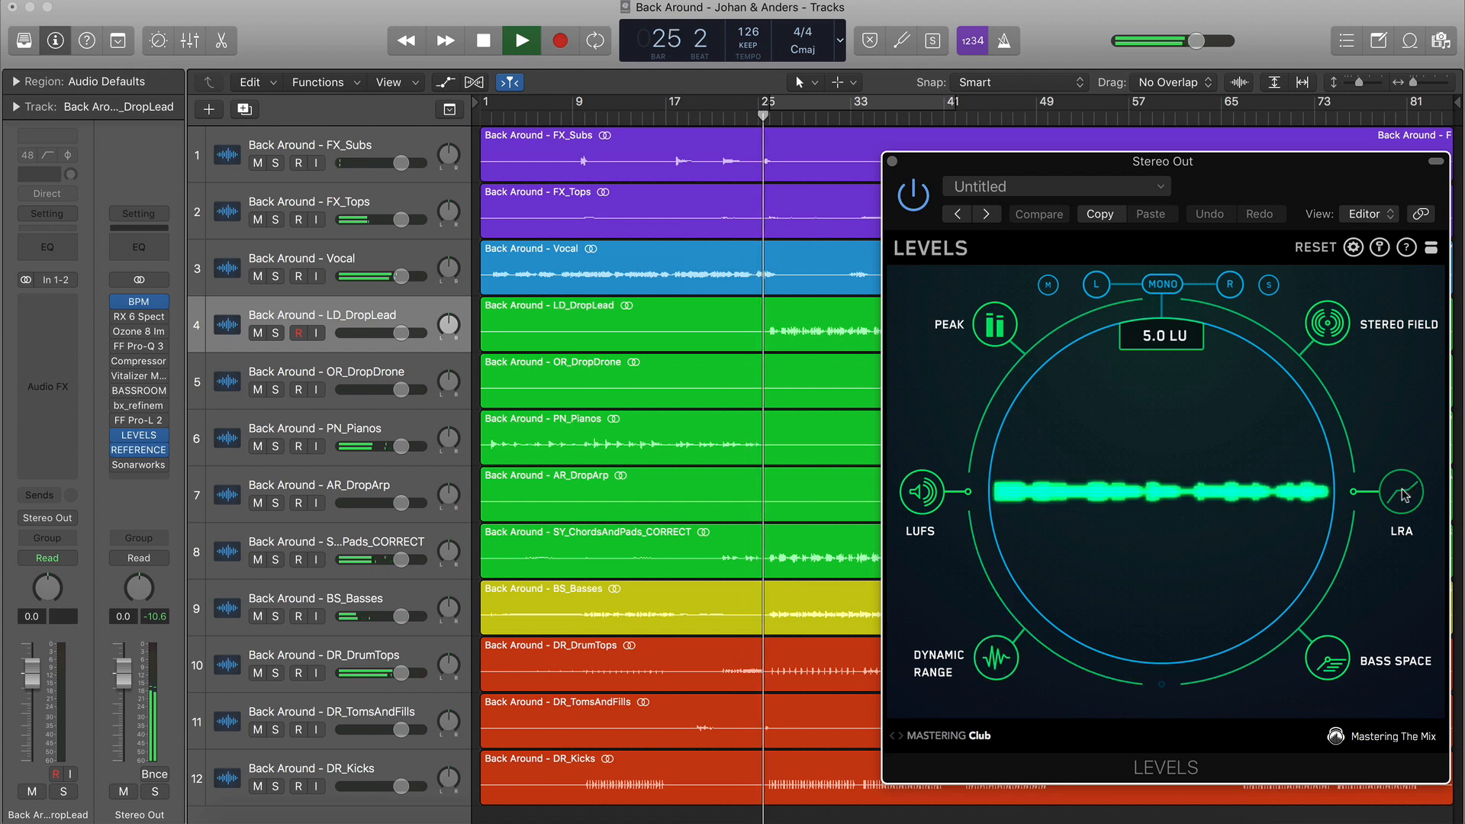
pyautogui.press('c')
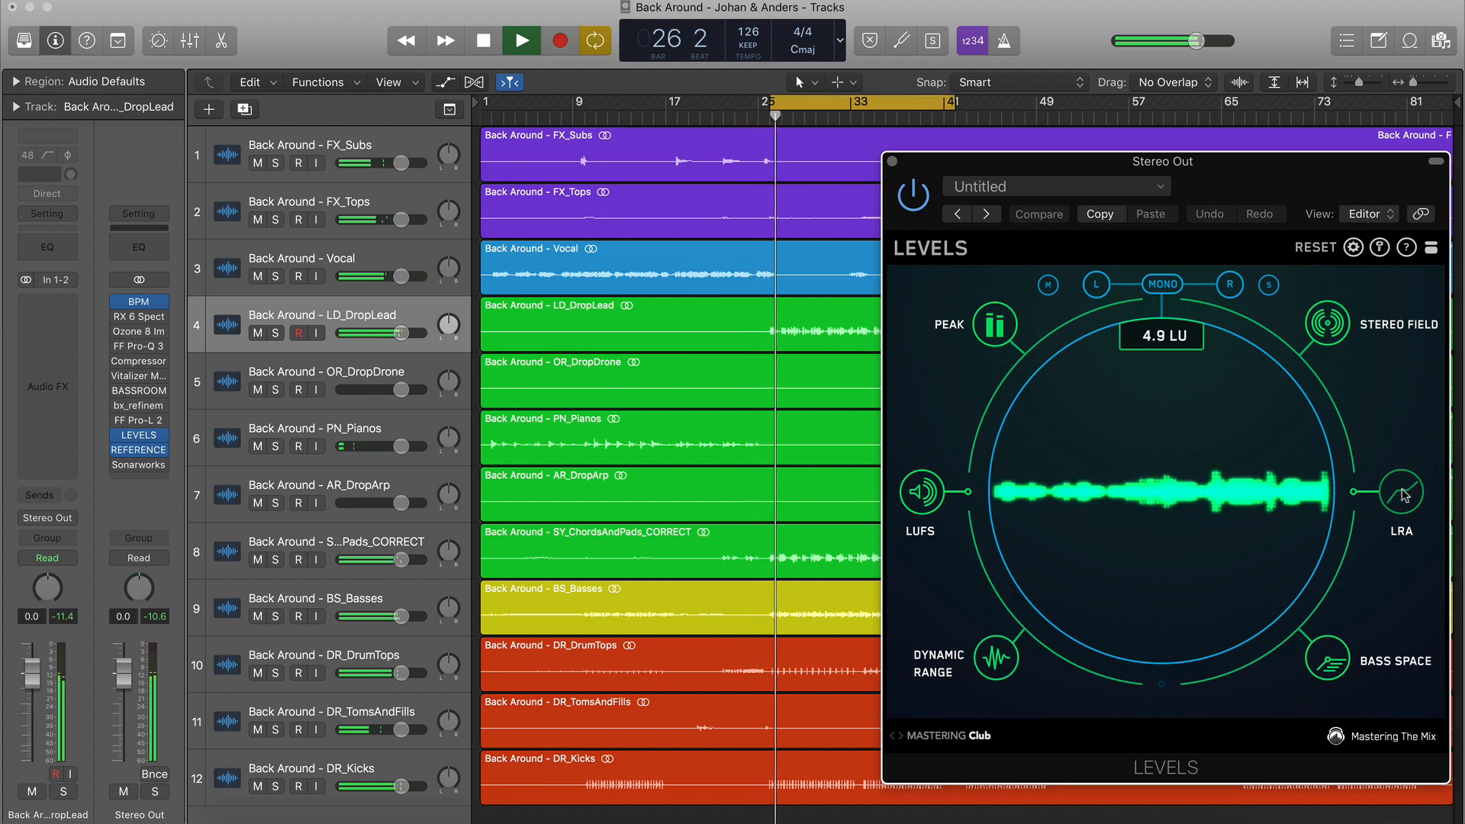
# Check the mix's stereo field in LEVELS, auditioning the side signal and the mid signal
pyautogui.click(1328, 325)
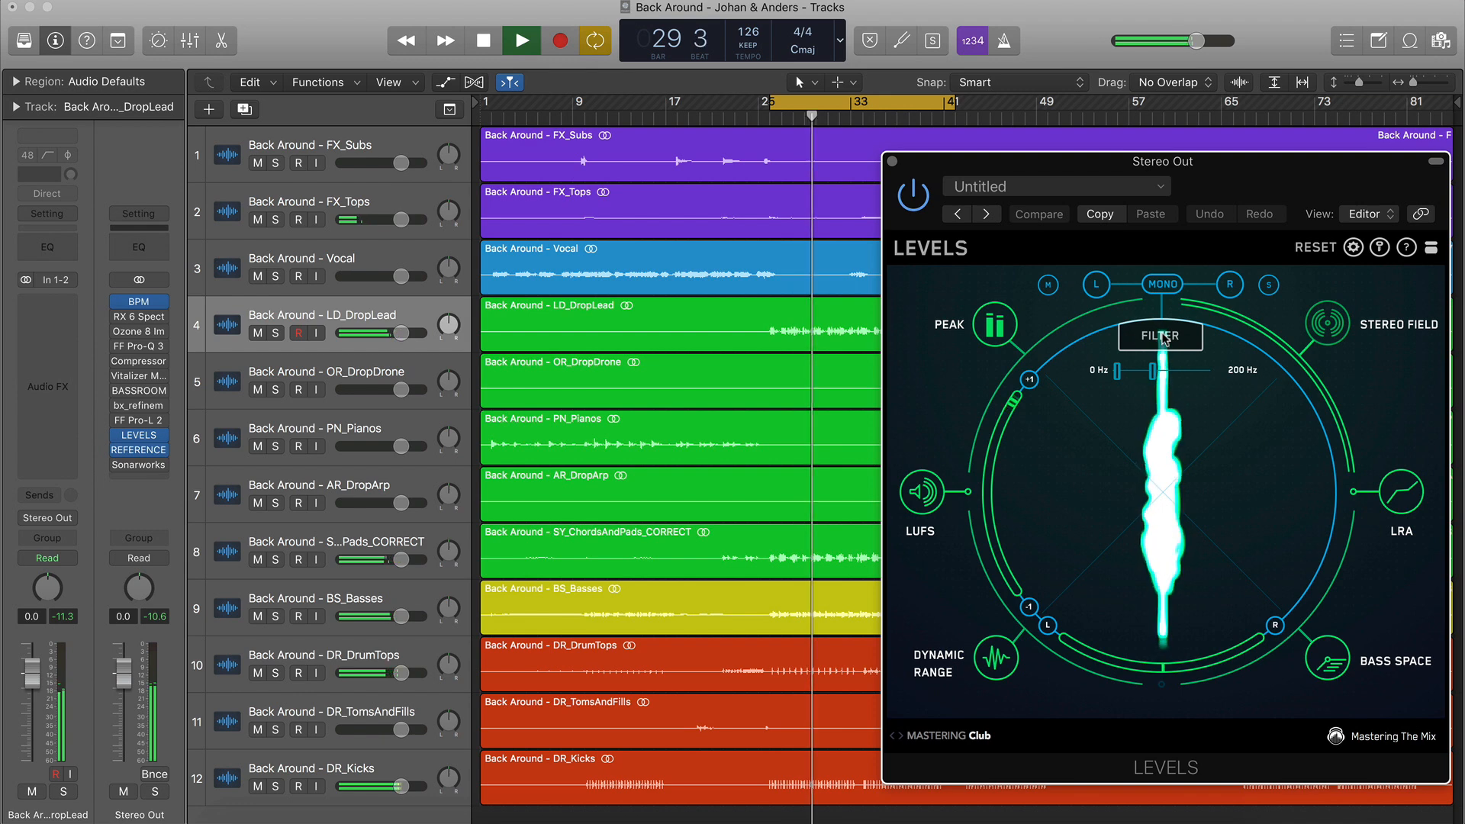
pyautogui.click(1268, 285)
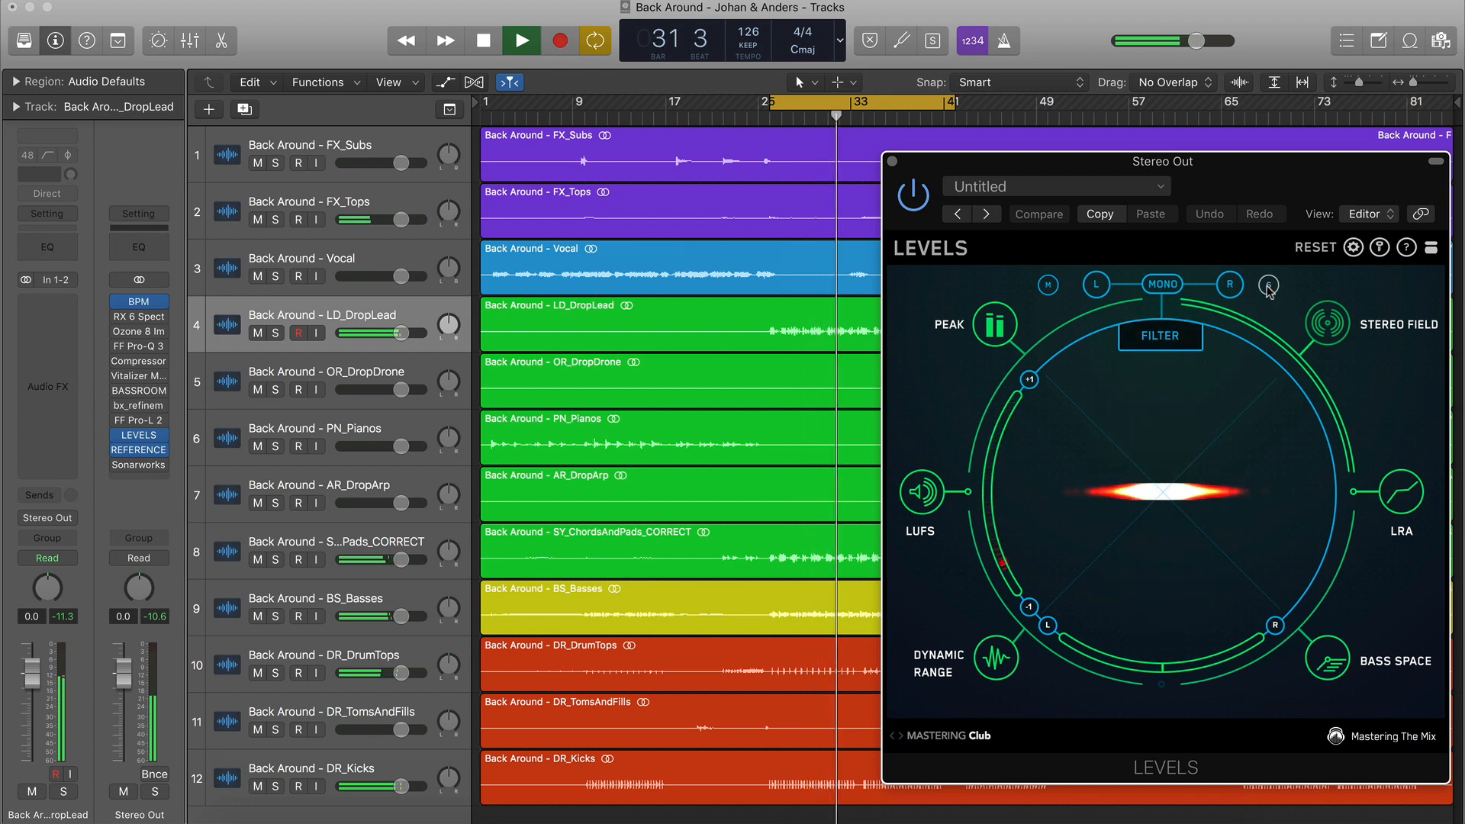
pyautogui.click(1049, 288)
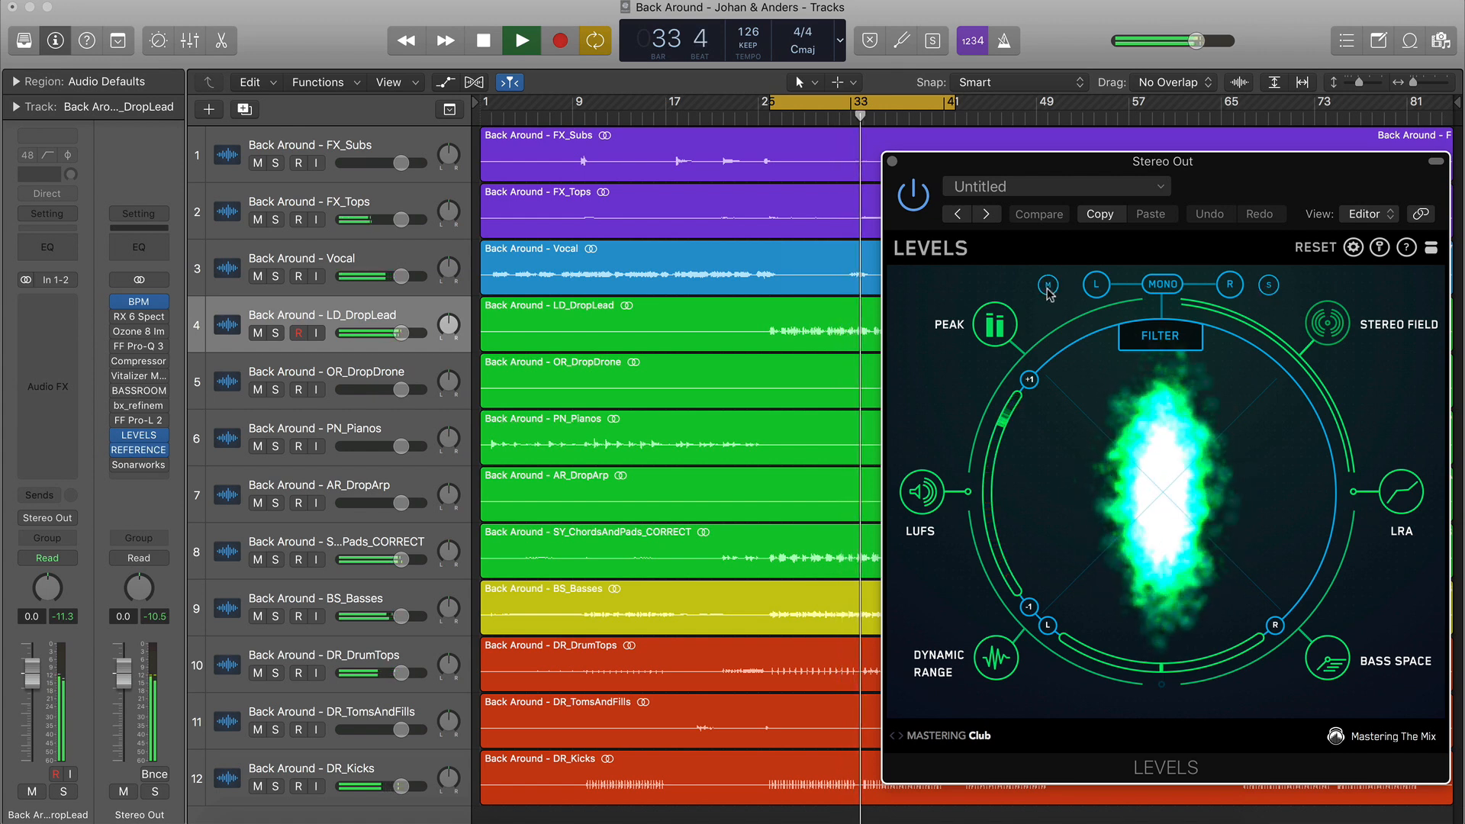
# Open the REFERENCE plugin on the Stereo Out and A/B the original mix against the BODY_EXTENDED_VERSION track
pyautogui.click(143, 455)
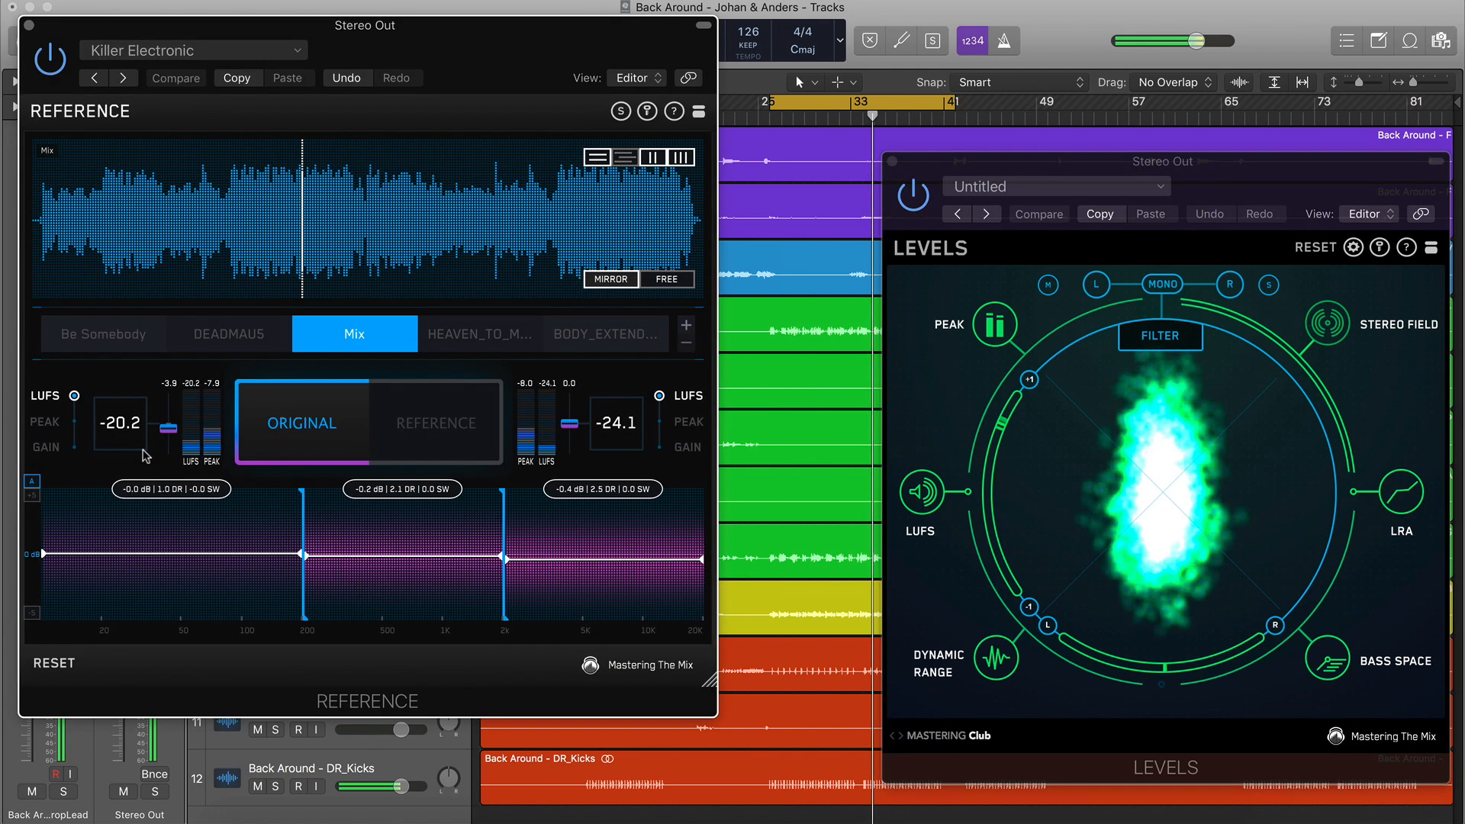
pyautogui.click(463, 344)
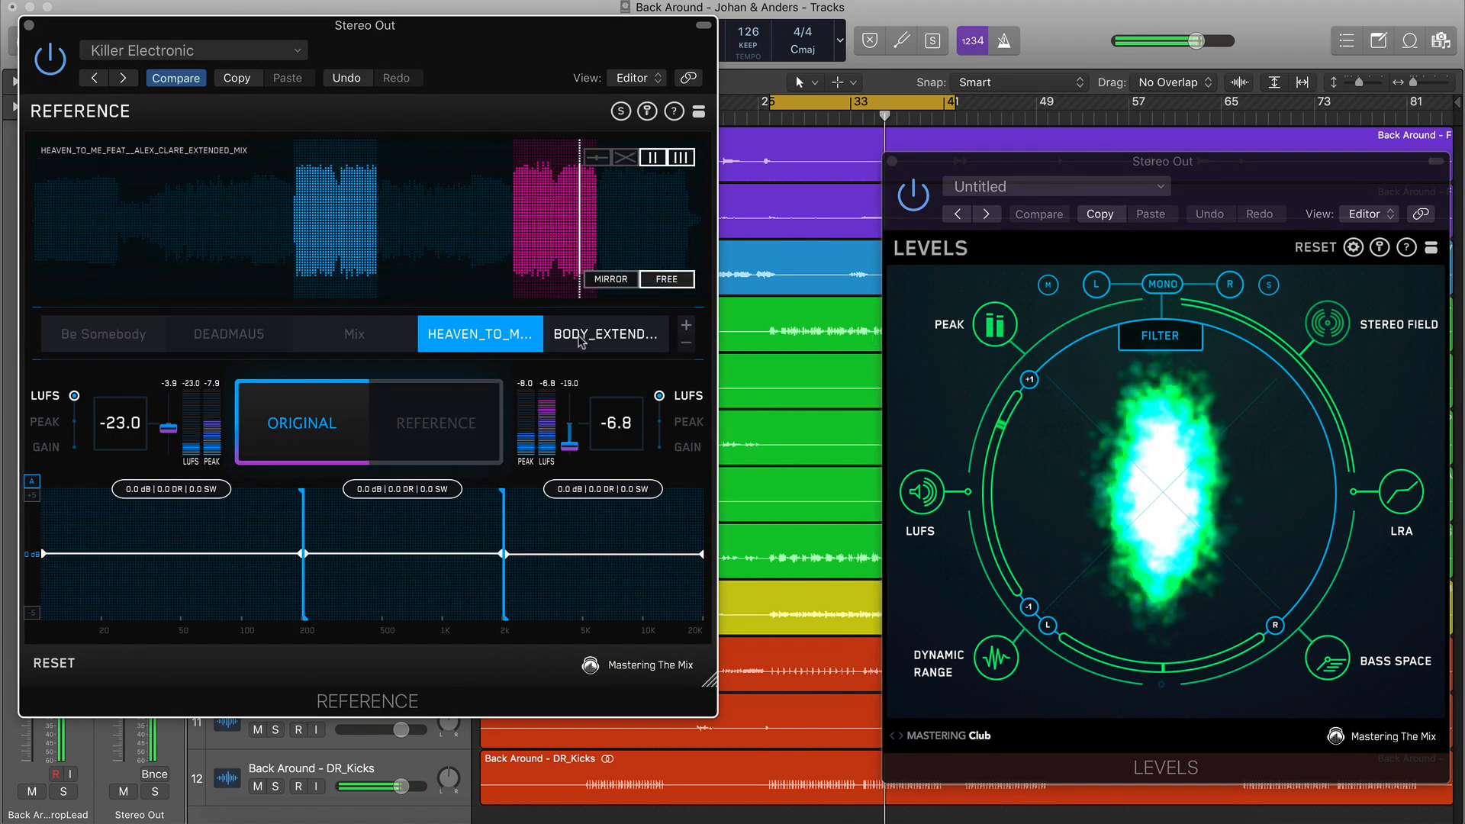
pyautogui.click(606, 334)
pyautogui.click(459, 419)
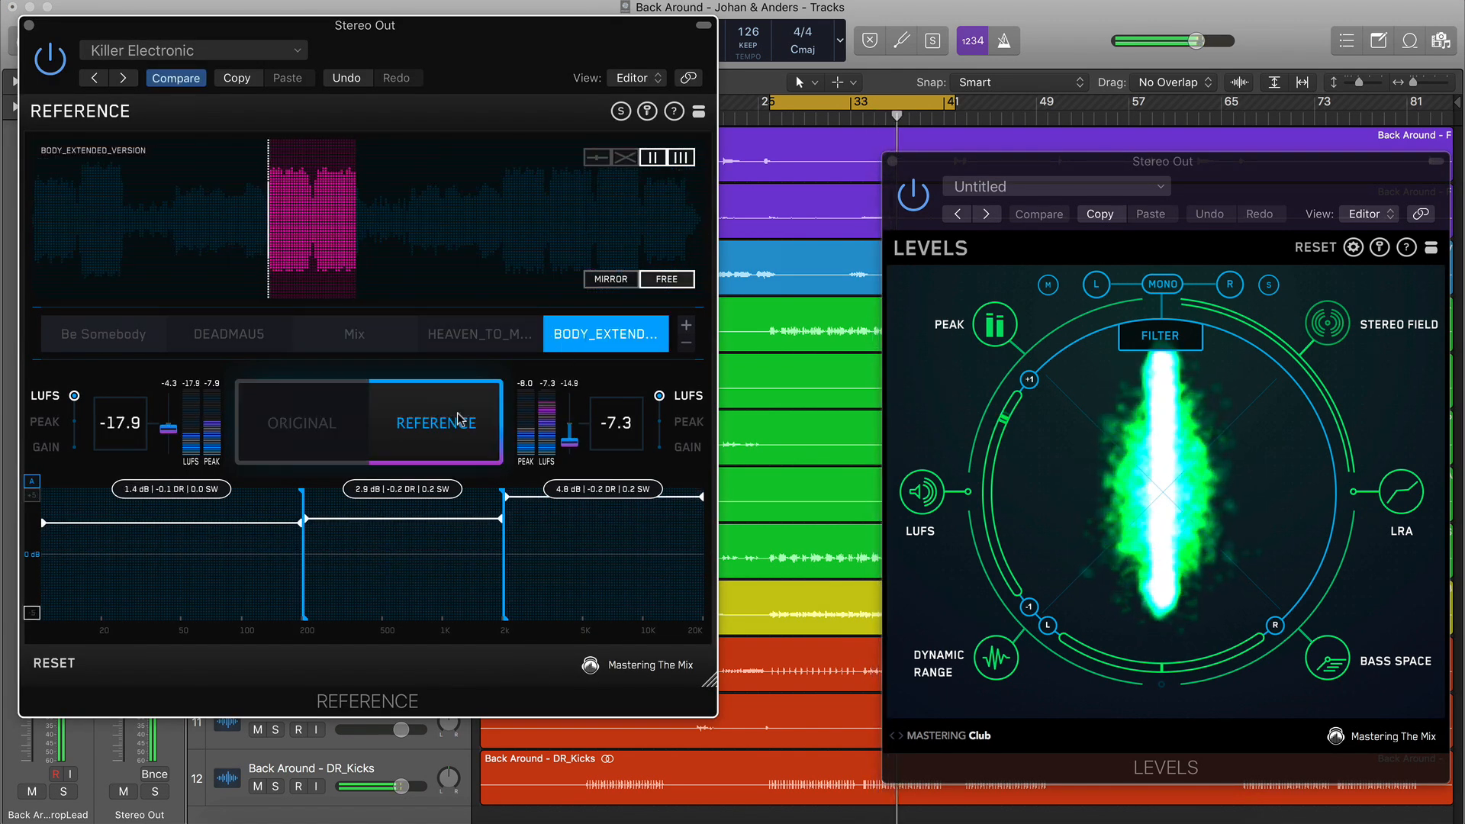
pyautogui.click(313, 428)
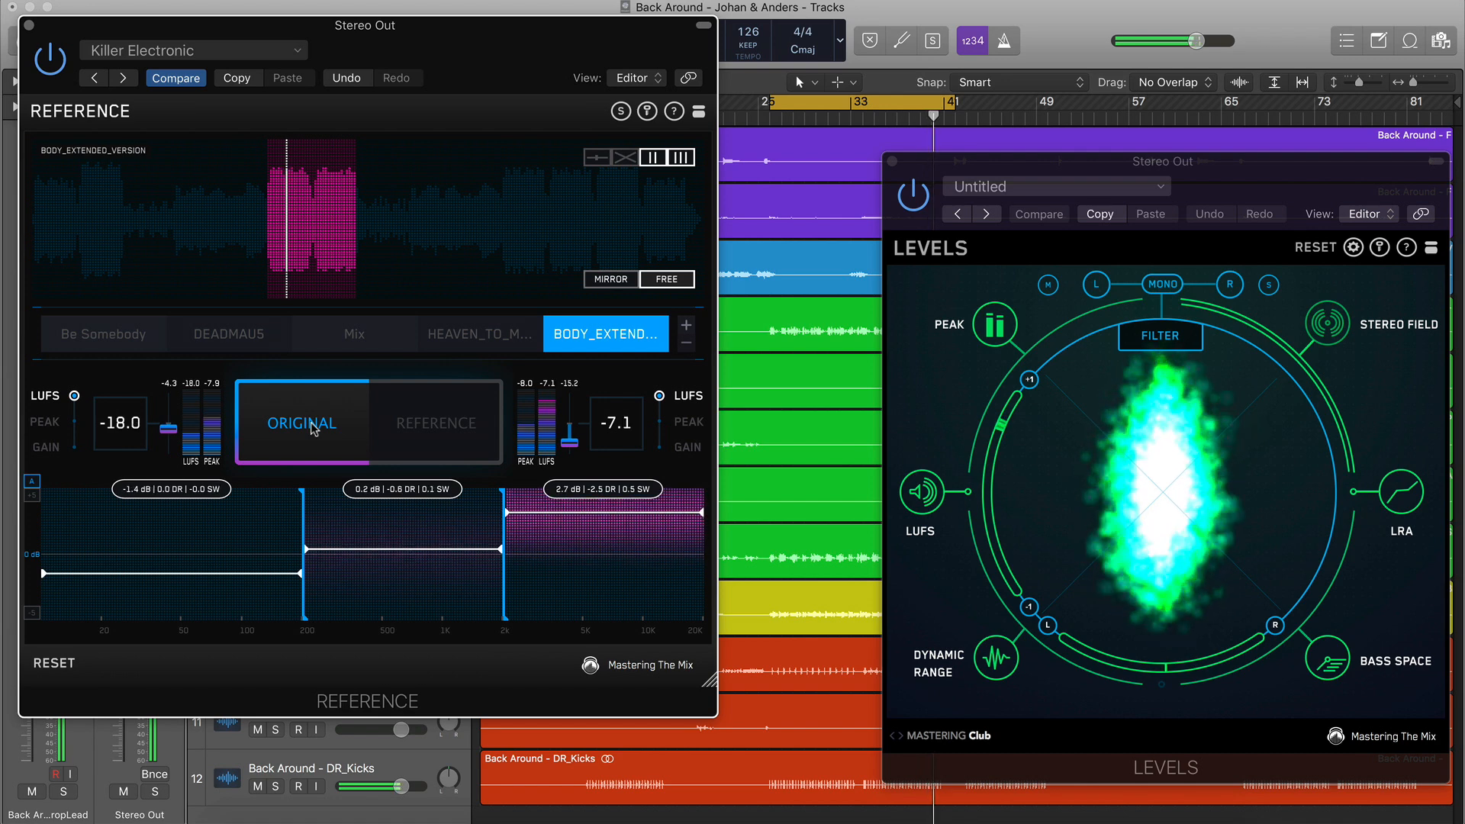
pyautogui.click(430, 424)
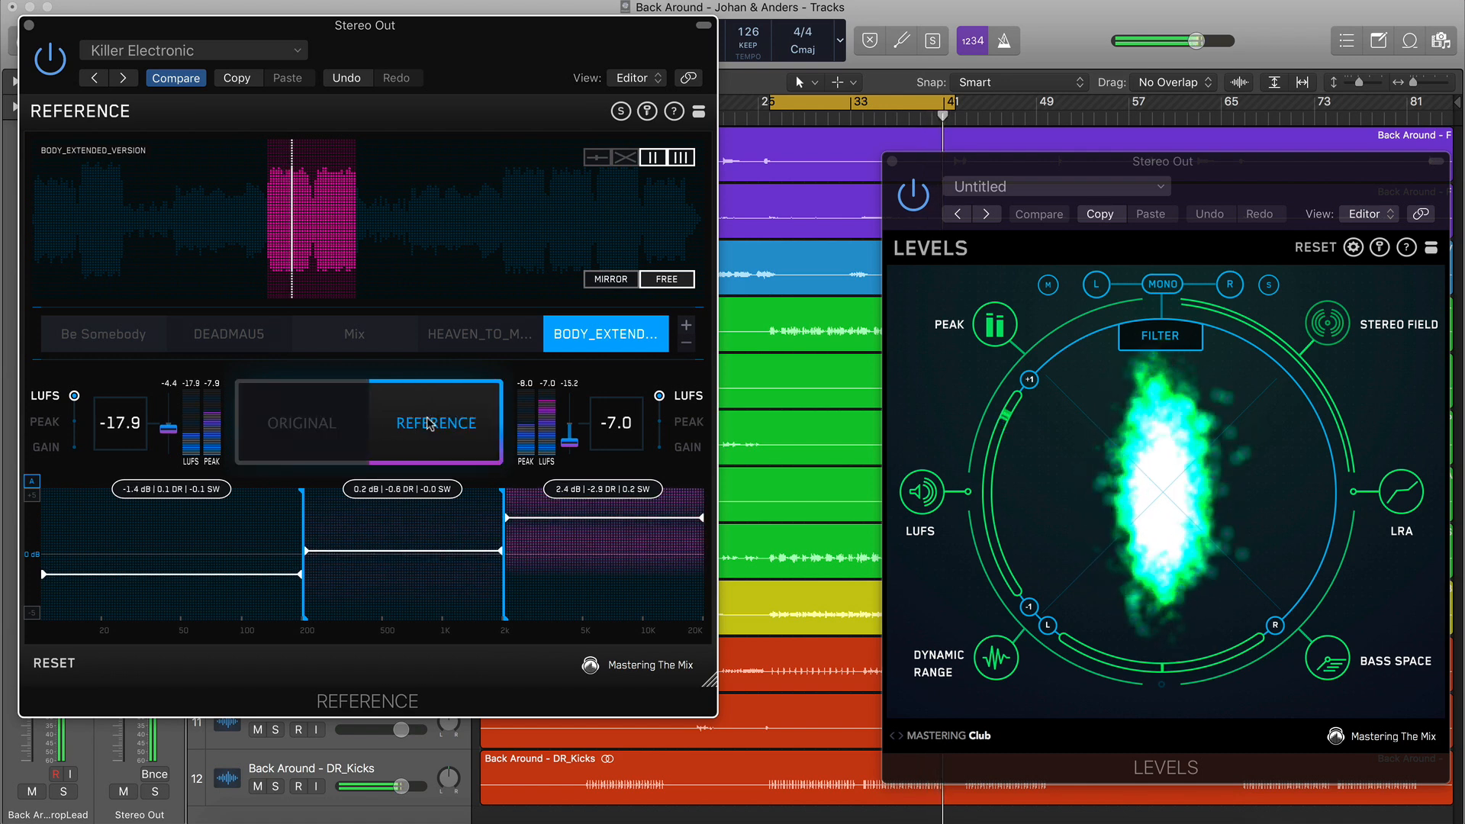
pyautogui.click(331, 429)
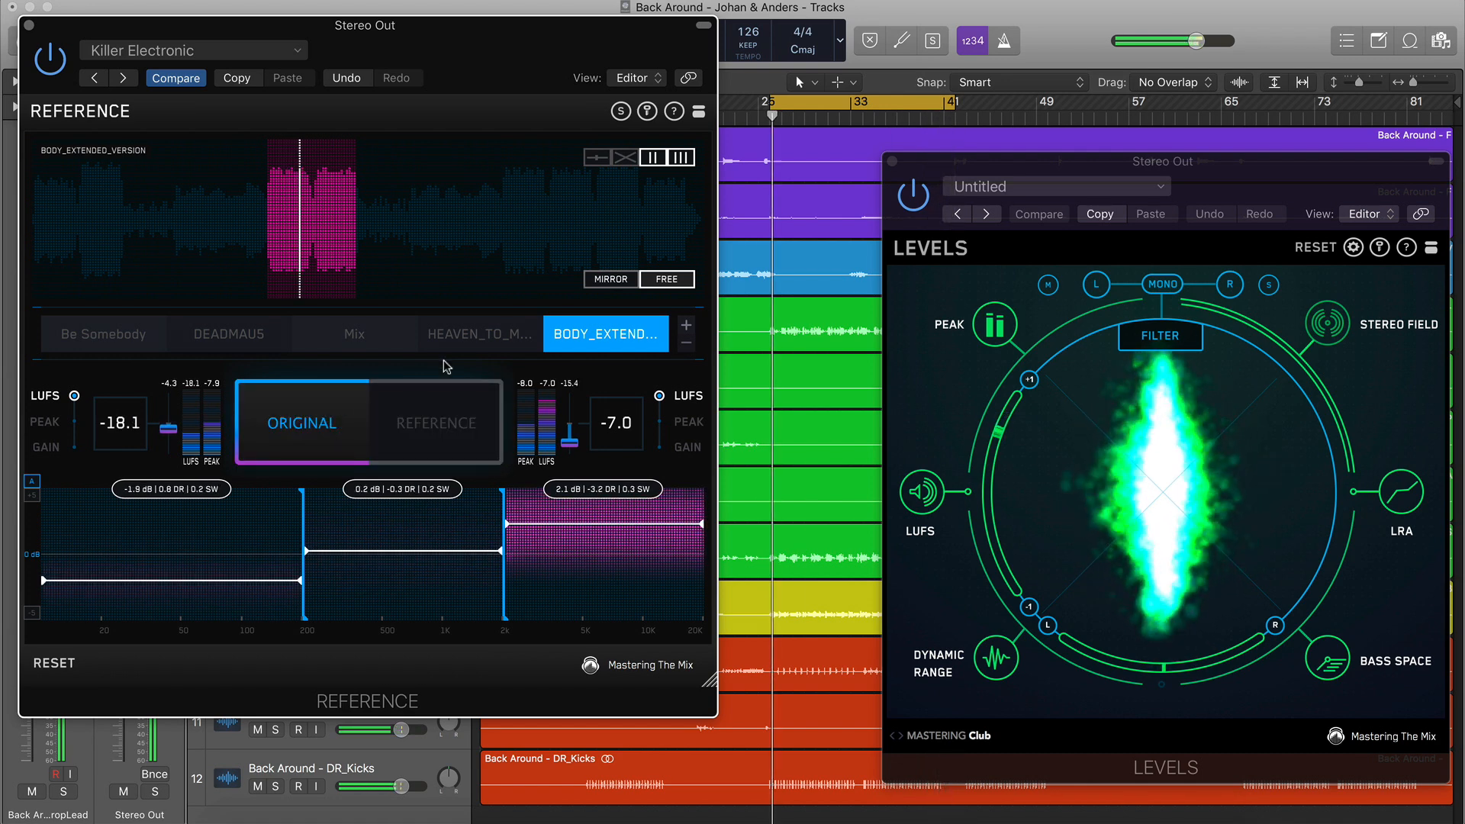
# A/B the original mix against the HEAVEN_TO_ME reference track, finishing on the original
pyautogui.click(469, 339)
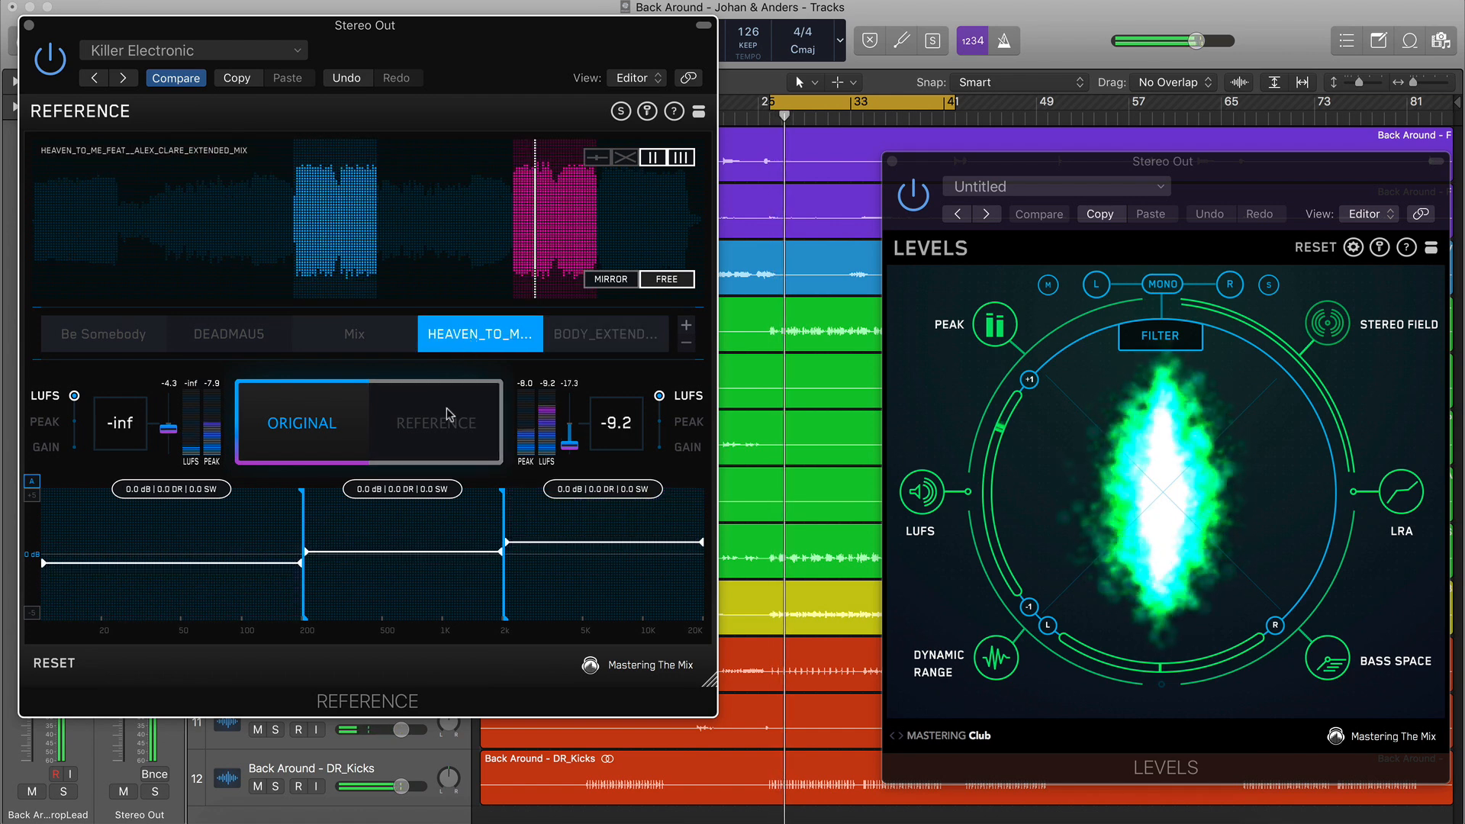
pyautogui.click(445, 418)
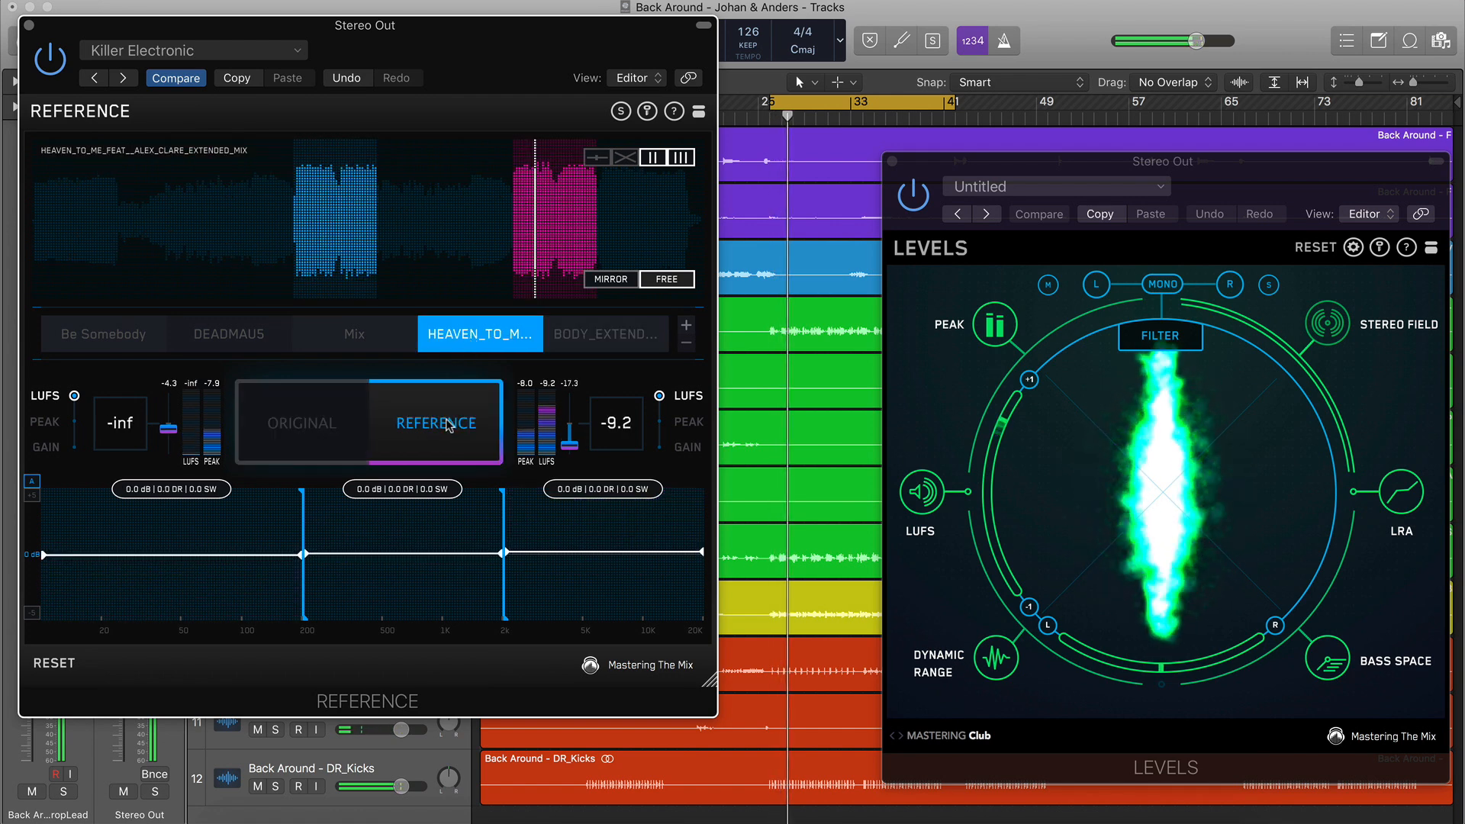
pyautogui.click(330, 424)
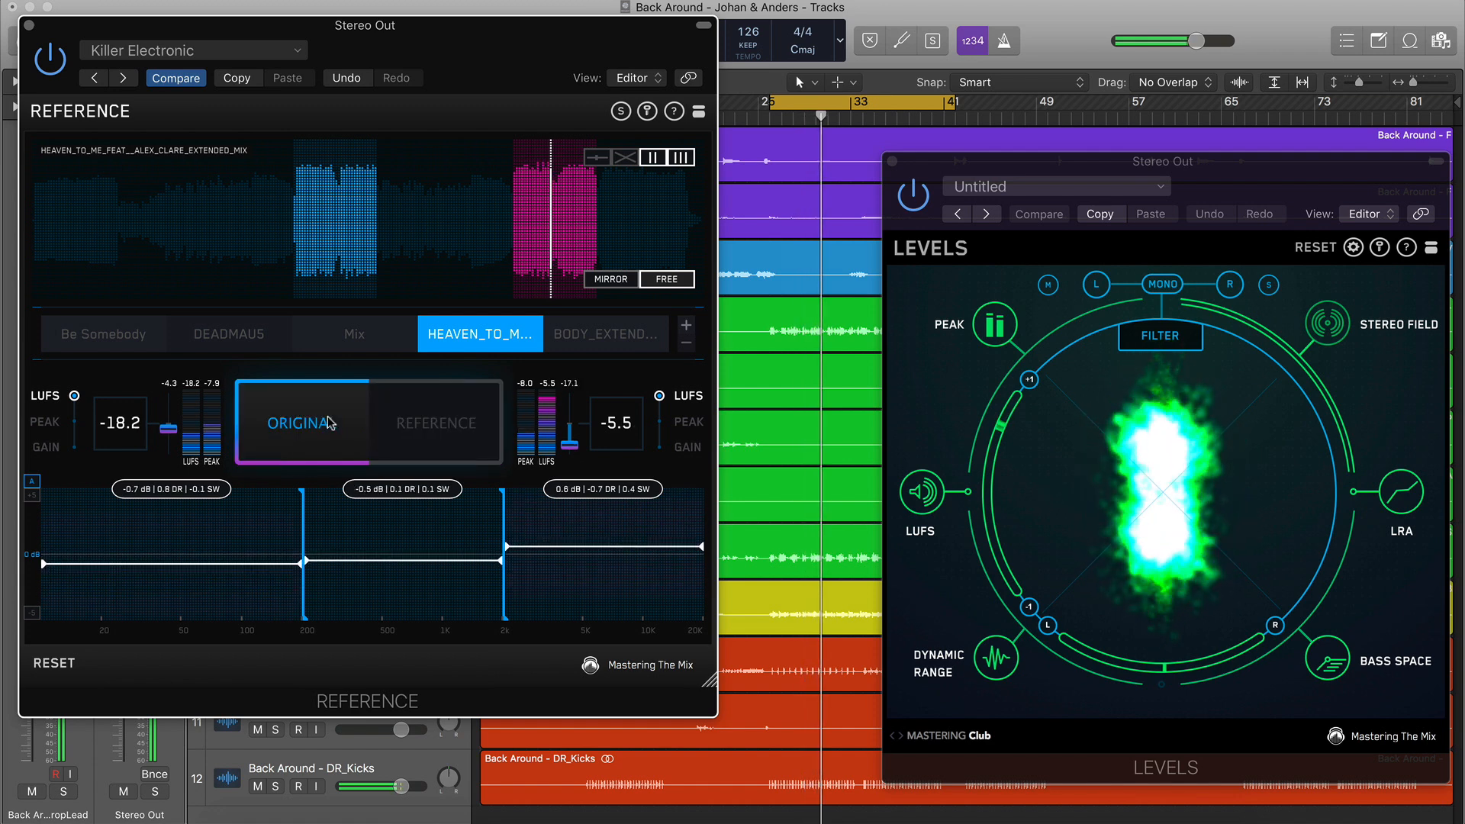
pyautogui.click(328, 423)
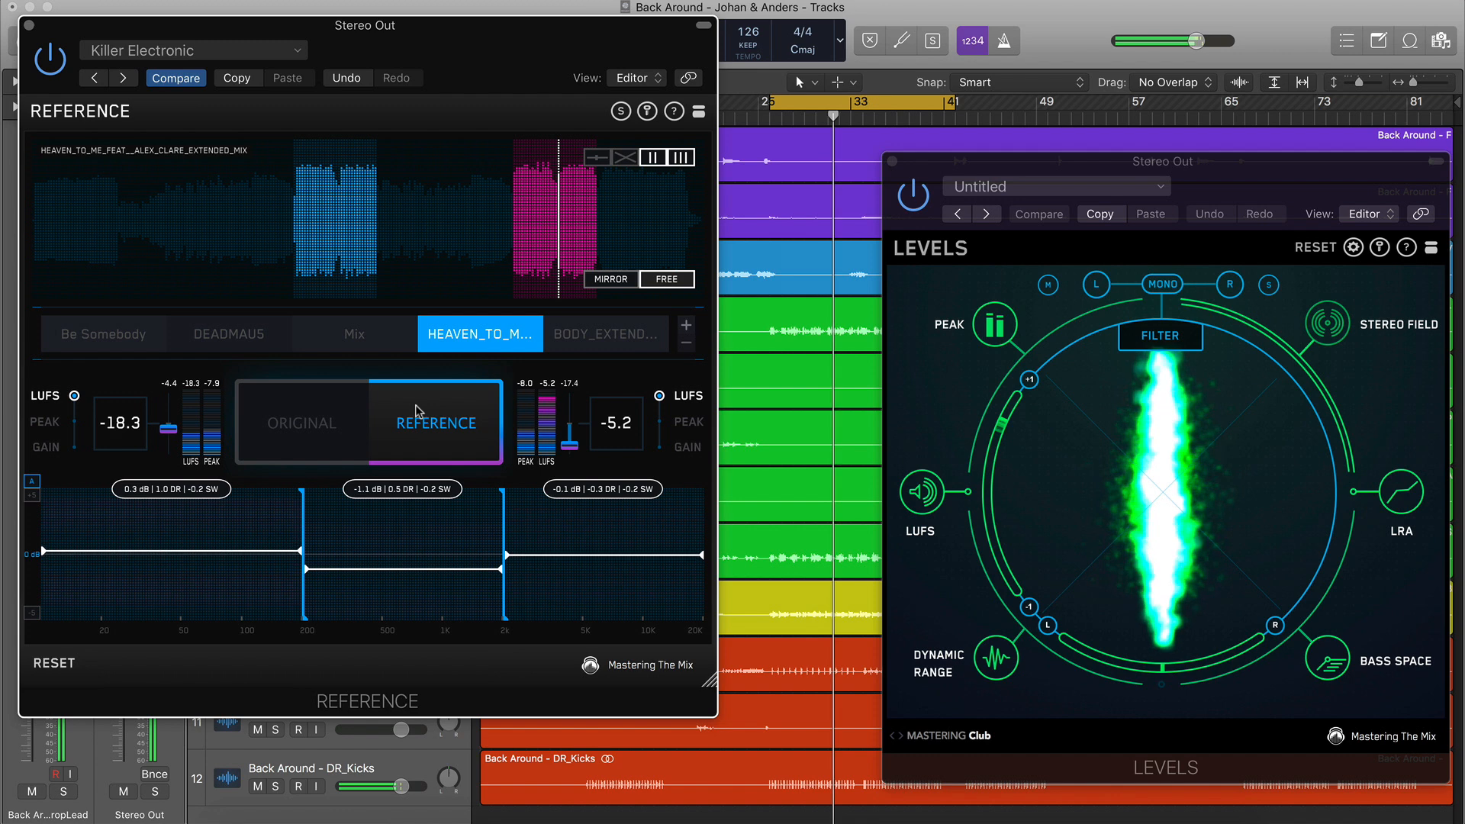
pyautogui.click(326, 424)
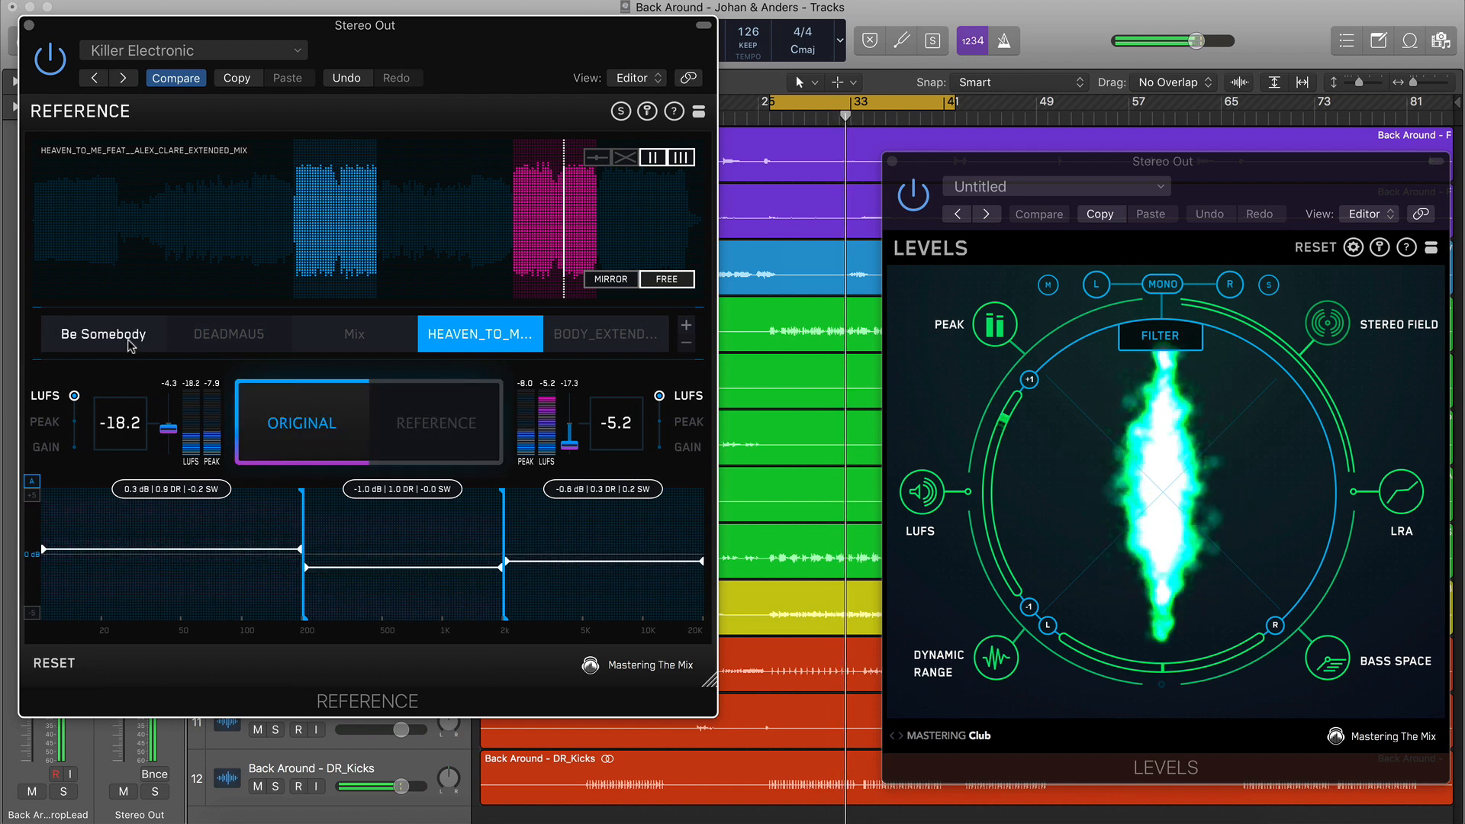
# A/B the original mix against the Be Somebody reference track, finishing on the original
pyautogui.click(103, 334)
pyautogui.click(409, 441)
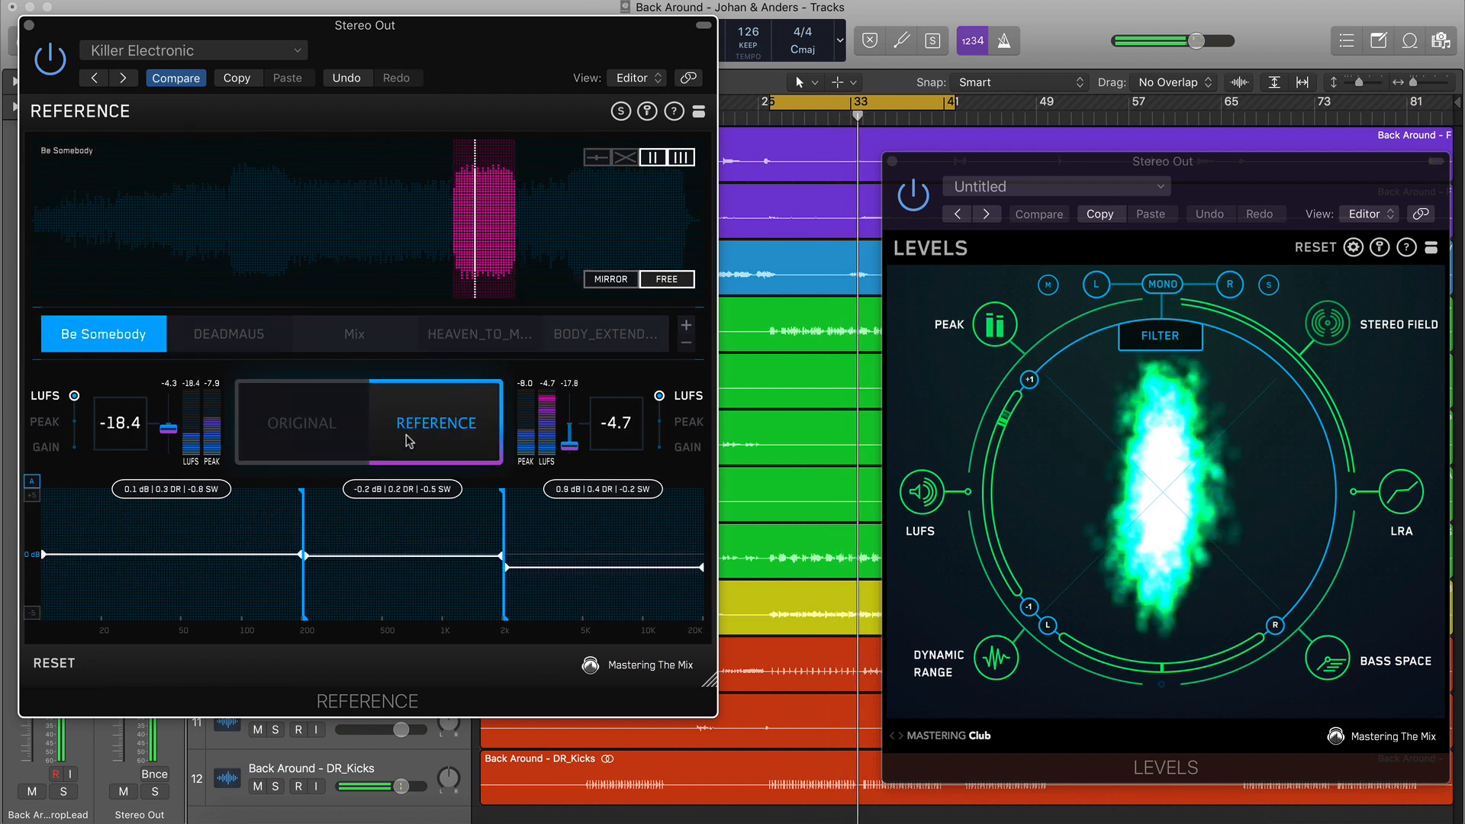
pyautogui.click(319, 429)
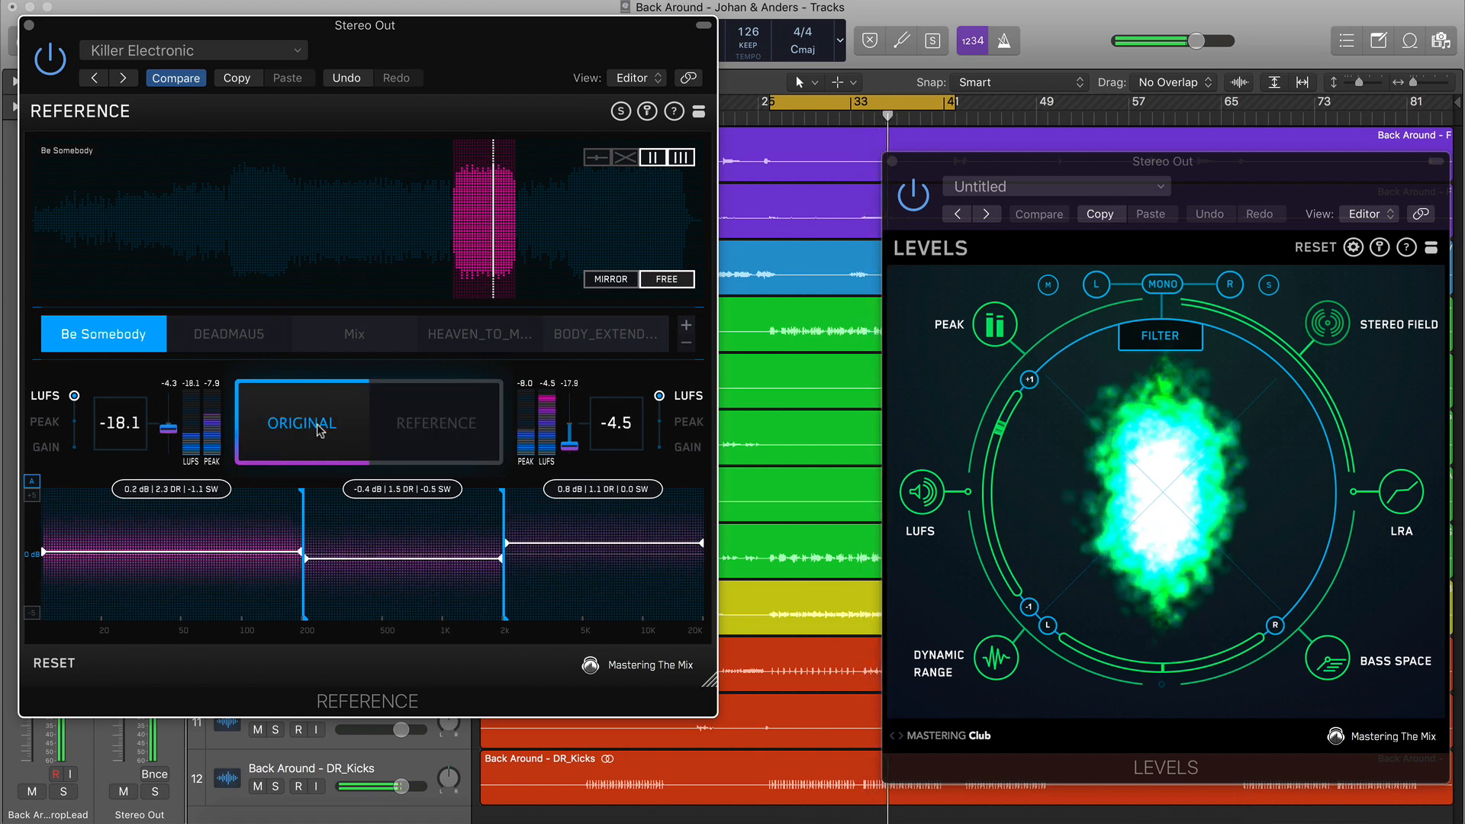
pyautogui.click(435, 425)
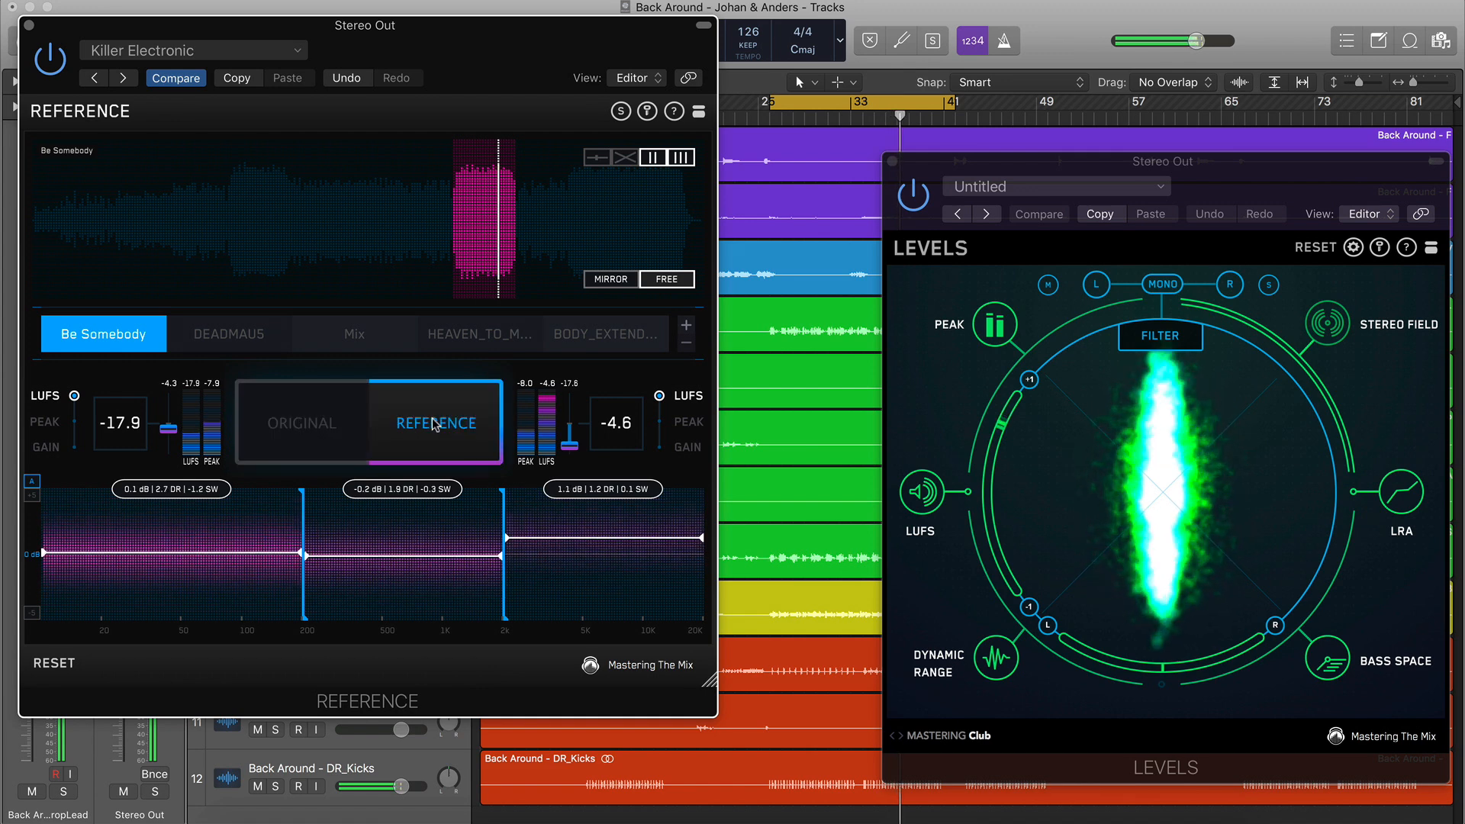
pyautogui.click(327, 424)
# A/B the original mix against the DEADMAU5 reference track, finishing on the original
pyautogui.click(232, 345)
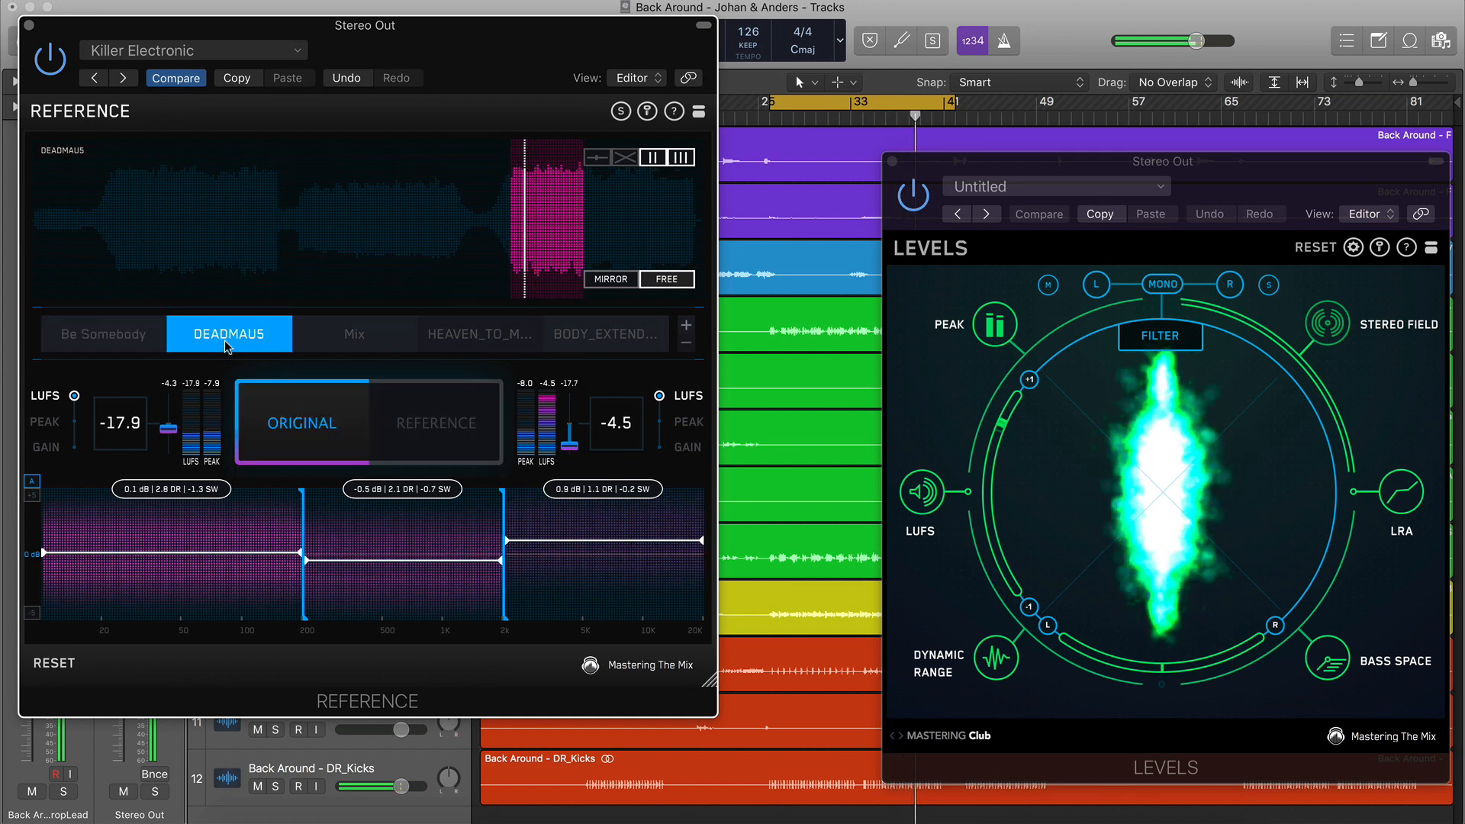
pyautogui.click(436, 442)
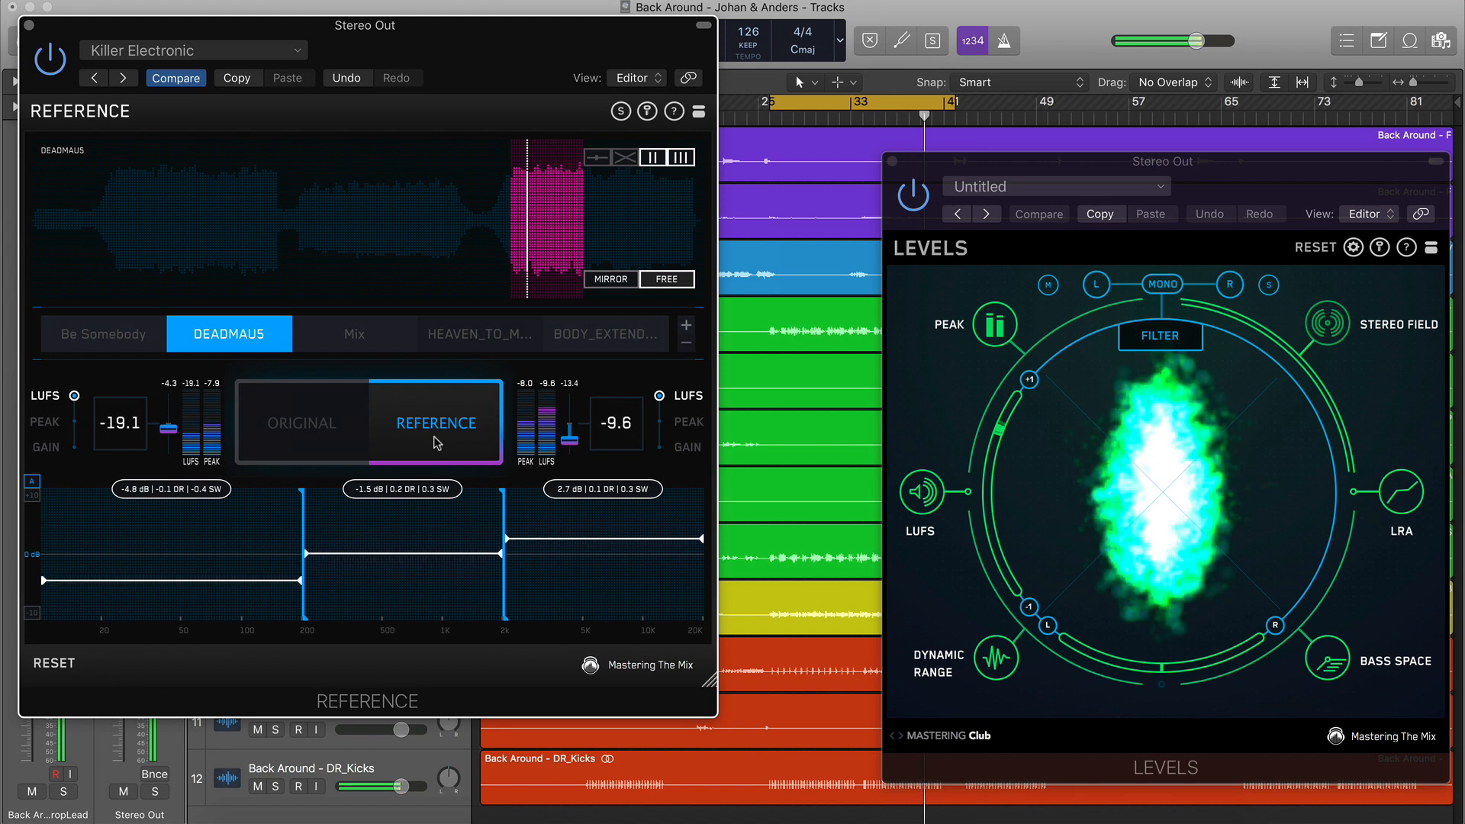
pyautogui.click(320, 432)
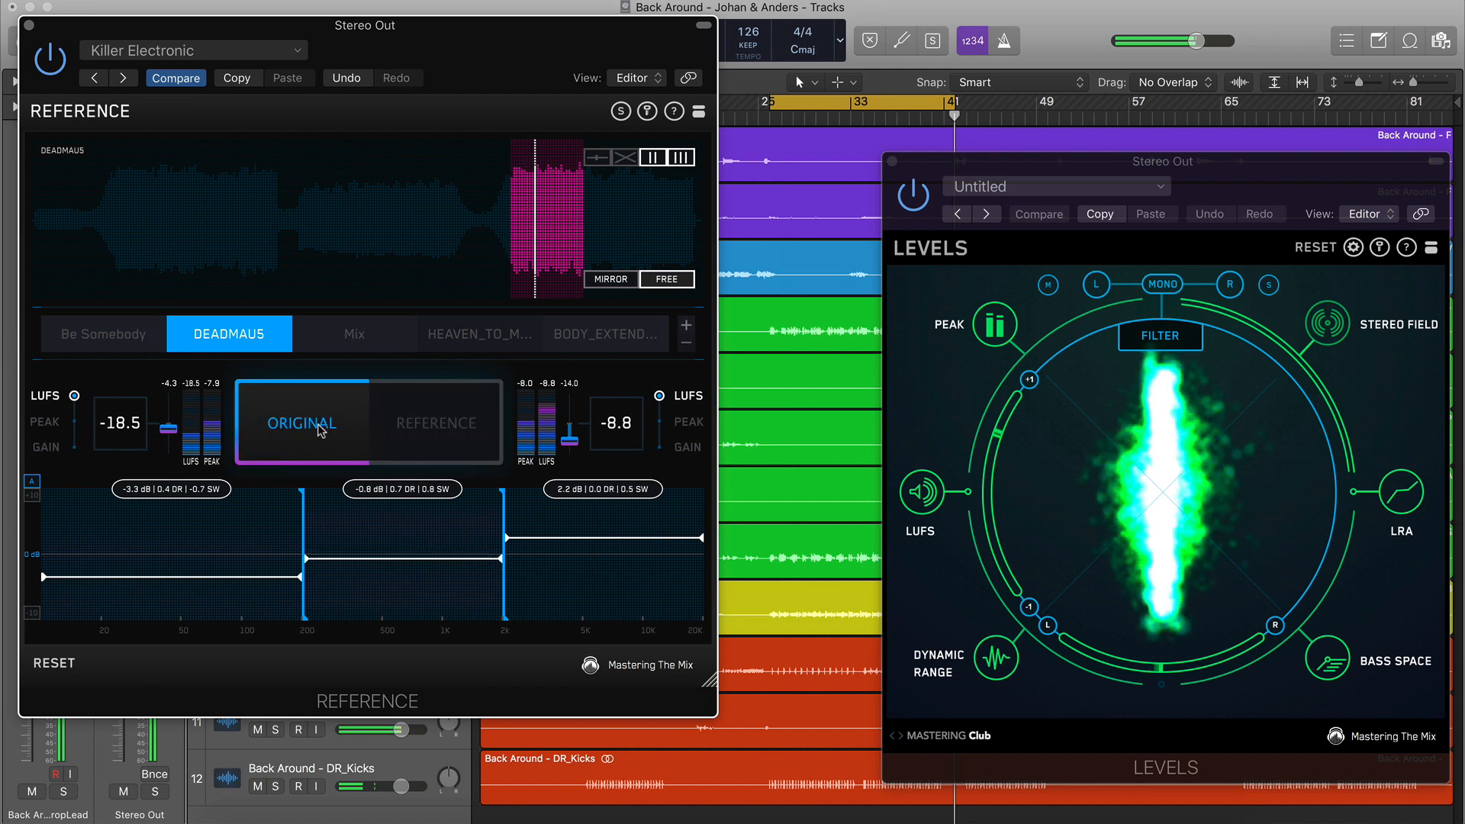
# Audition the HEAVEN_TO_ME reference again and compare BODY_EXTENDED_VERSION with the original mix, finishing on the original
pyautogui.click(480, 333)
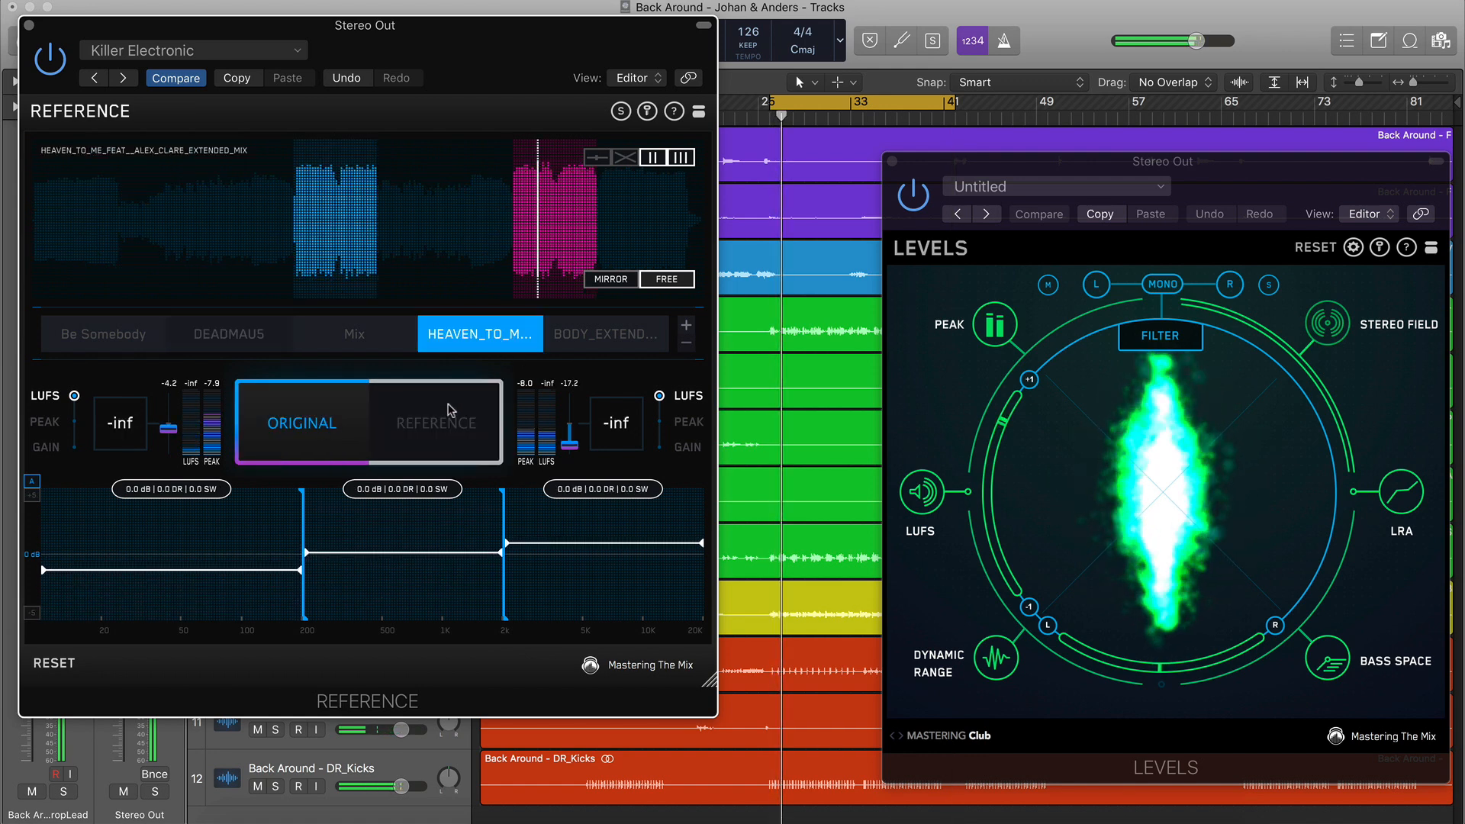
pyautogui.click(450, 412)
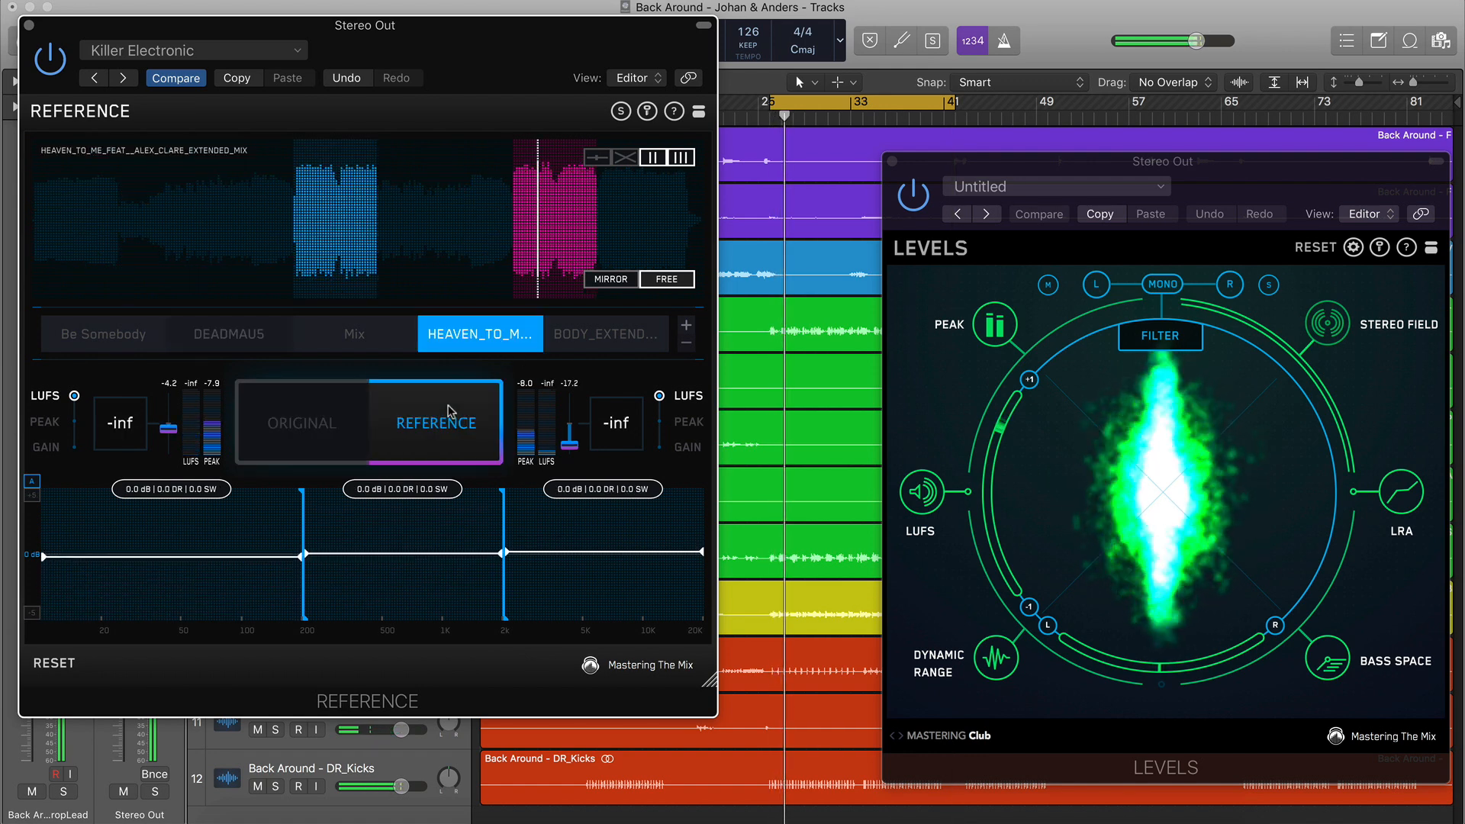
pyautogui.click(593, 338)
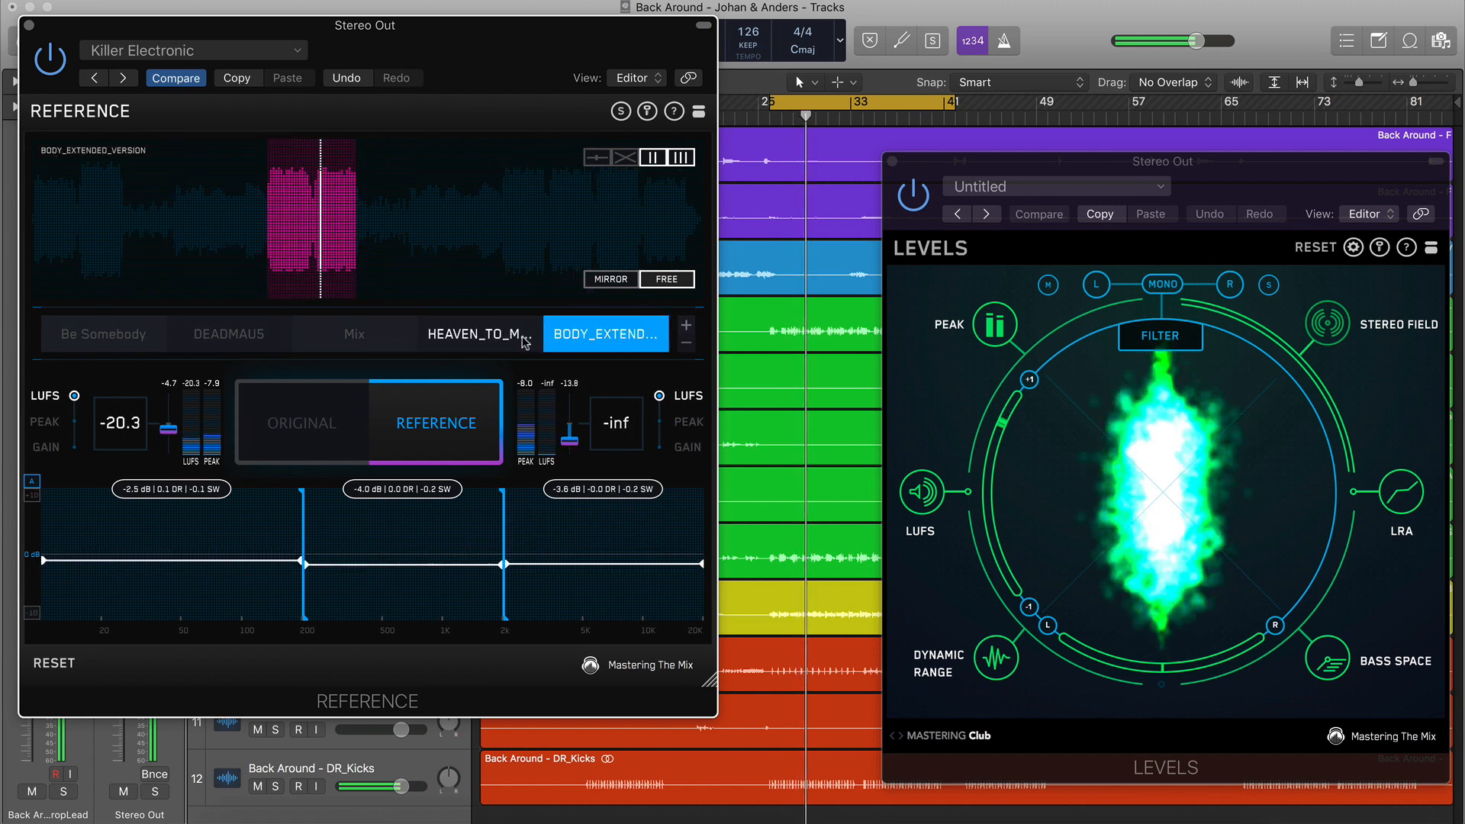
pyautogui.click(347, 421)
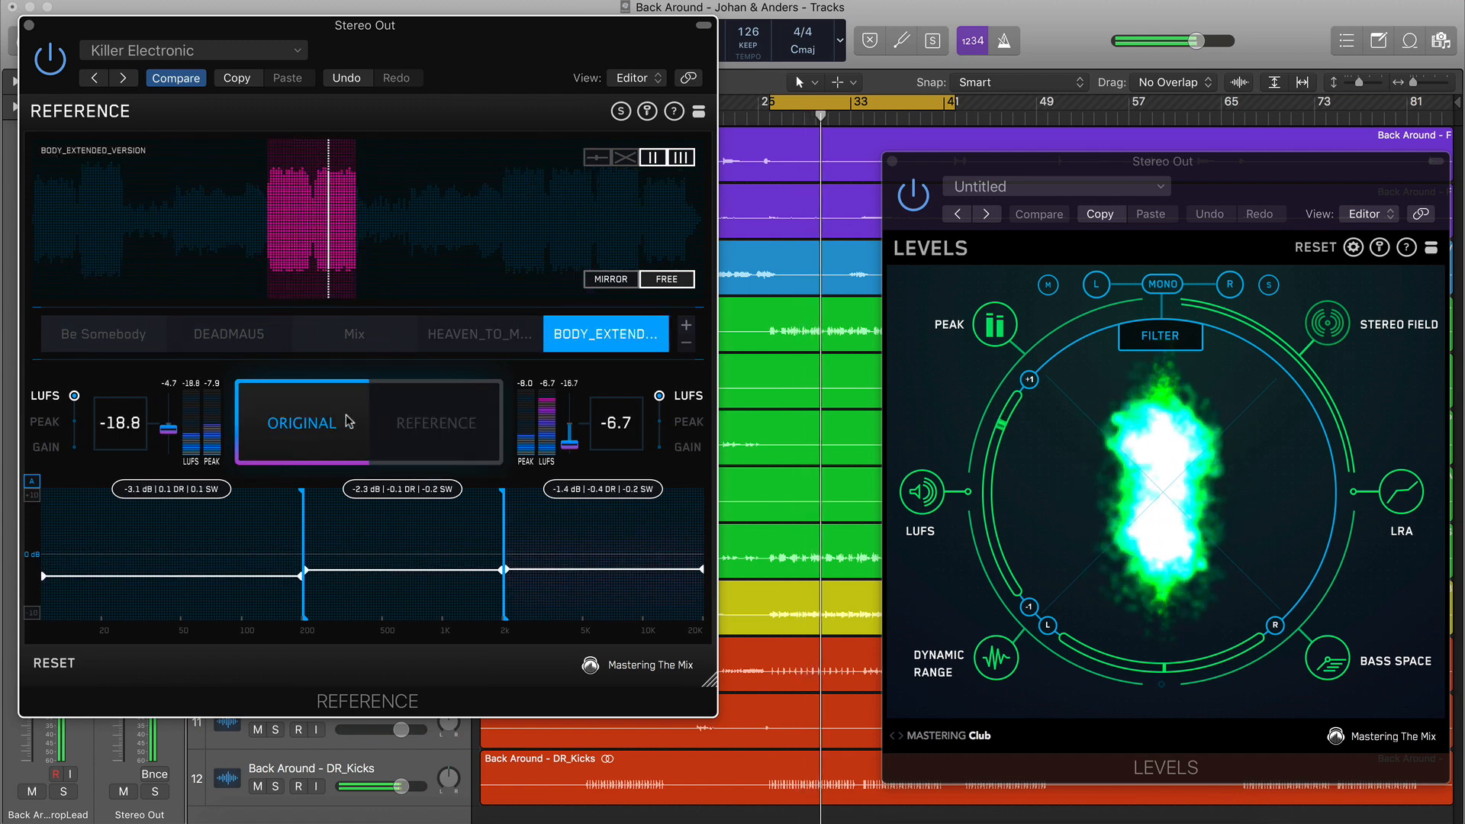
pyautogui.click(426, 417)
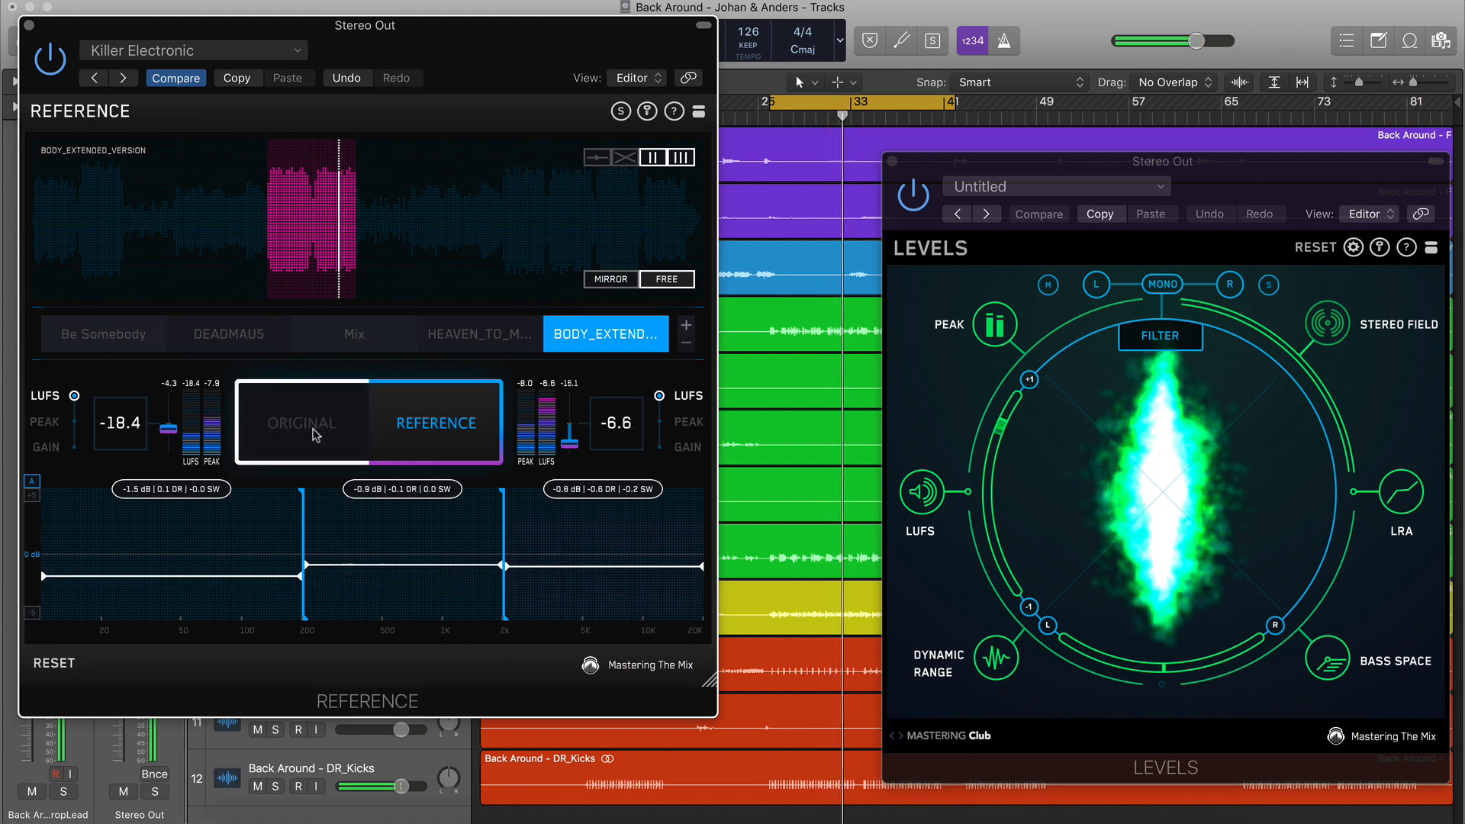
pyautogui.click(315, 433)
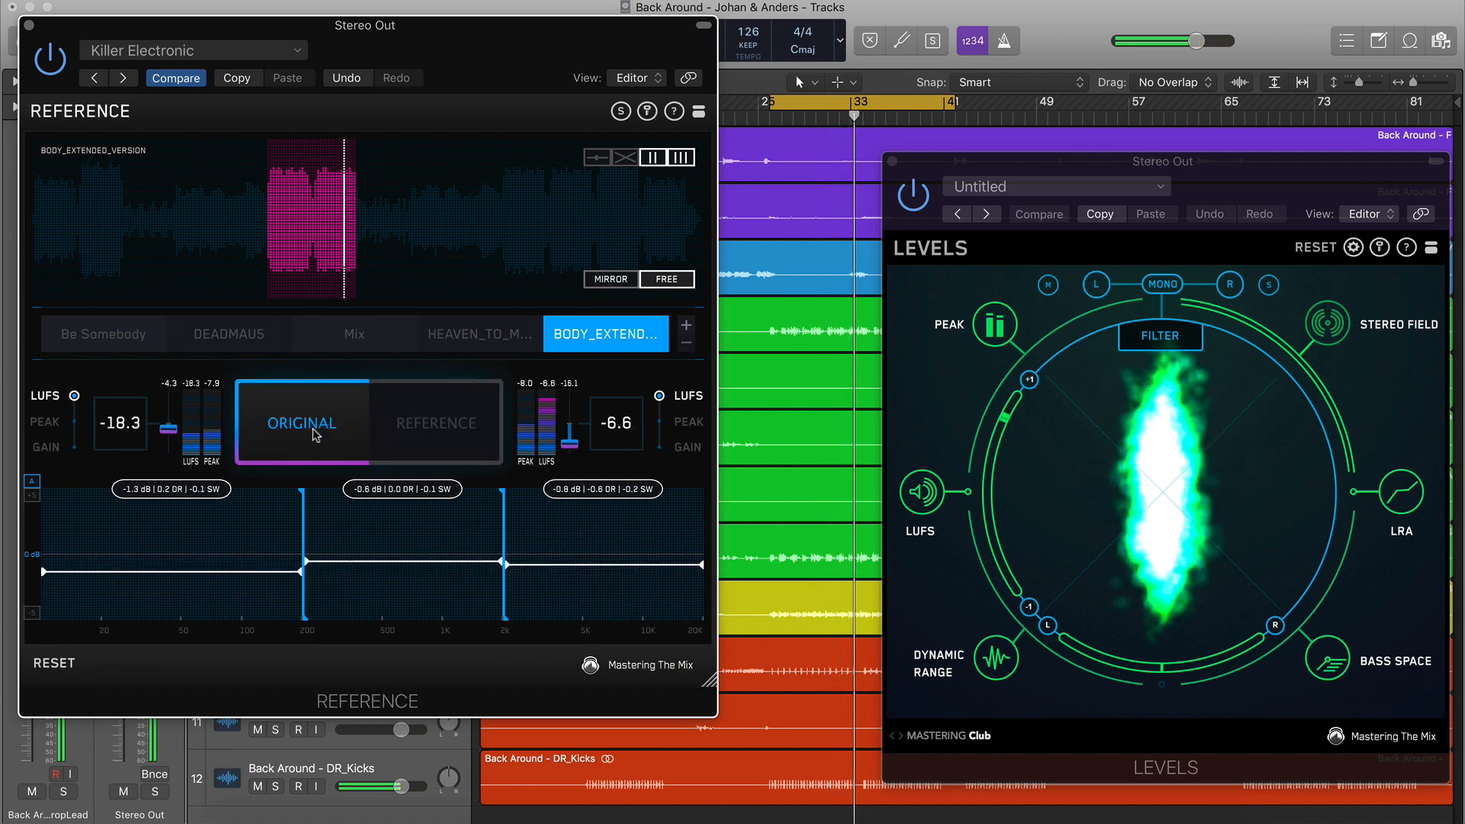
# Move the REFERENCE window aside, open the FF Pro-L 2 limiter on the Stereo Out and raise its gain to +9.60 dB
pyautogui.moveTo(69, 35); pyautogui.dragTo(753, 53)
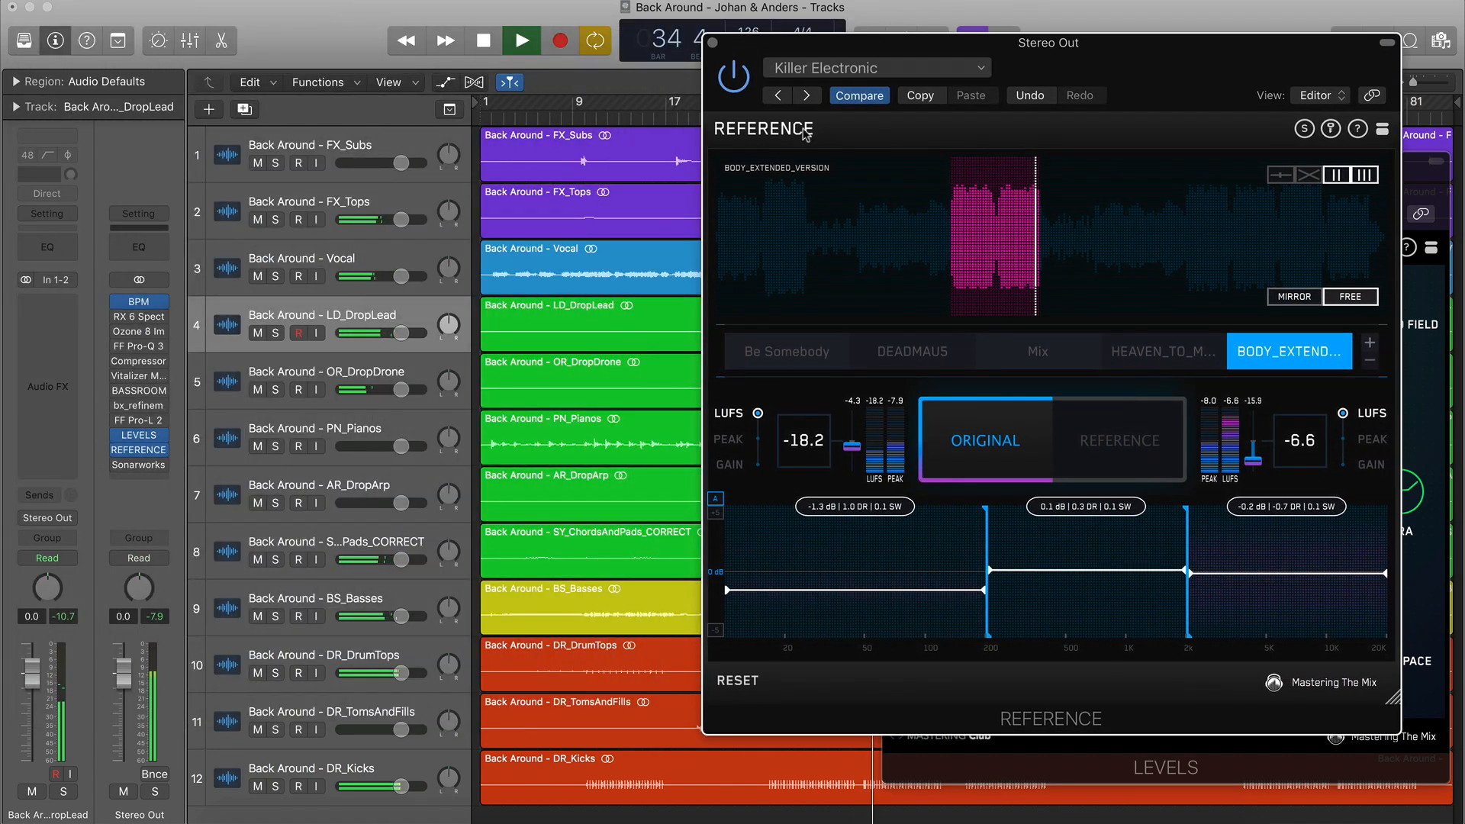
pyautogui.click(139, 422)
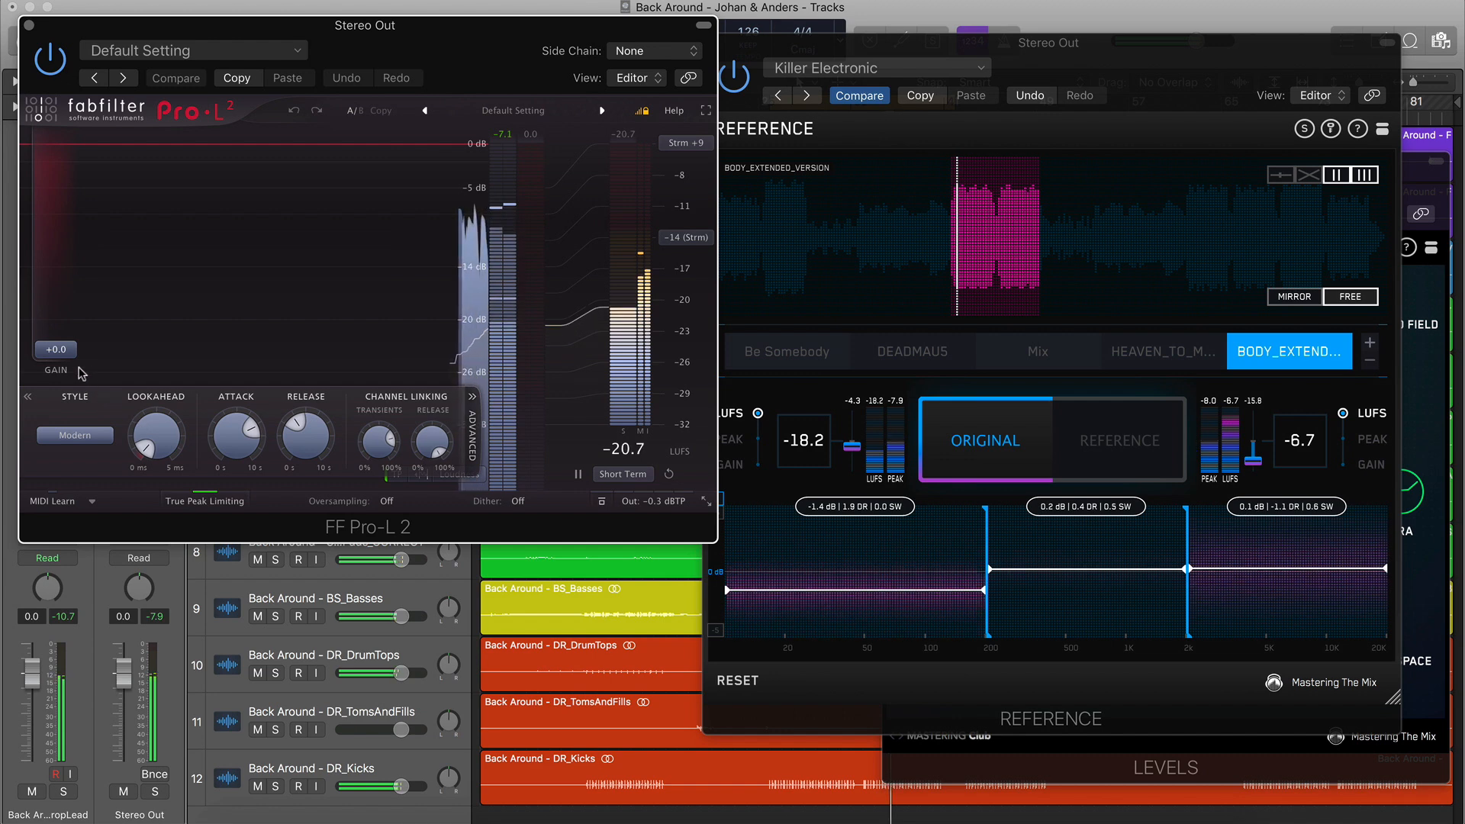
pyautogui.scroll(5, 66, 353)
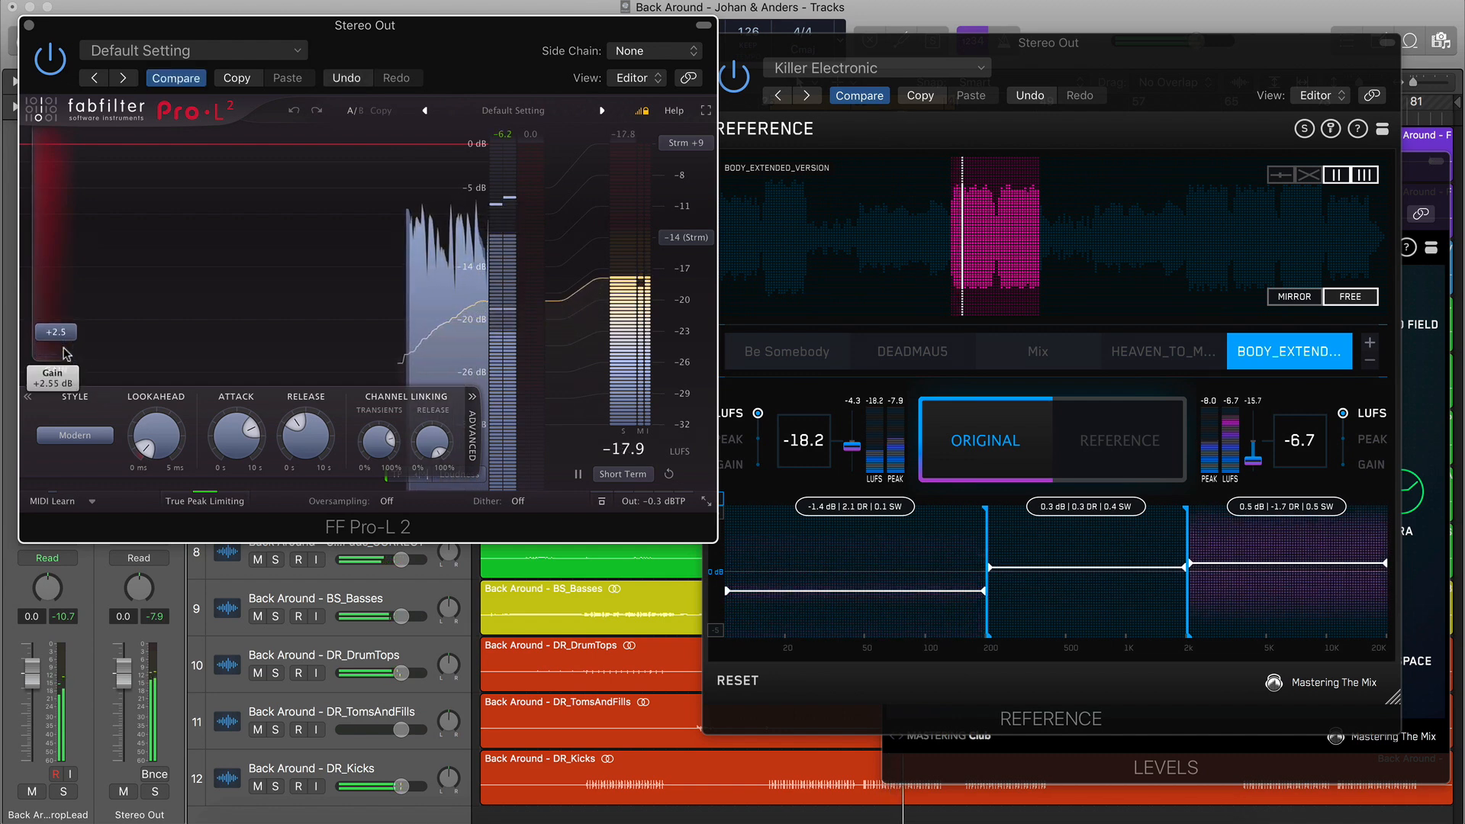
pyautogui.scroll(8, 65, 352)
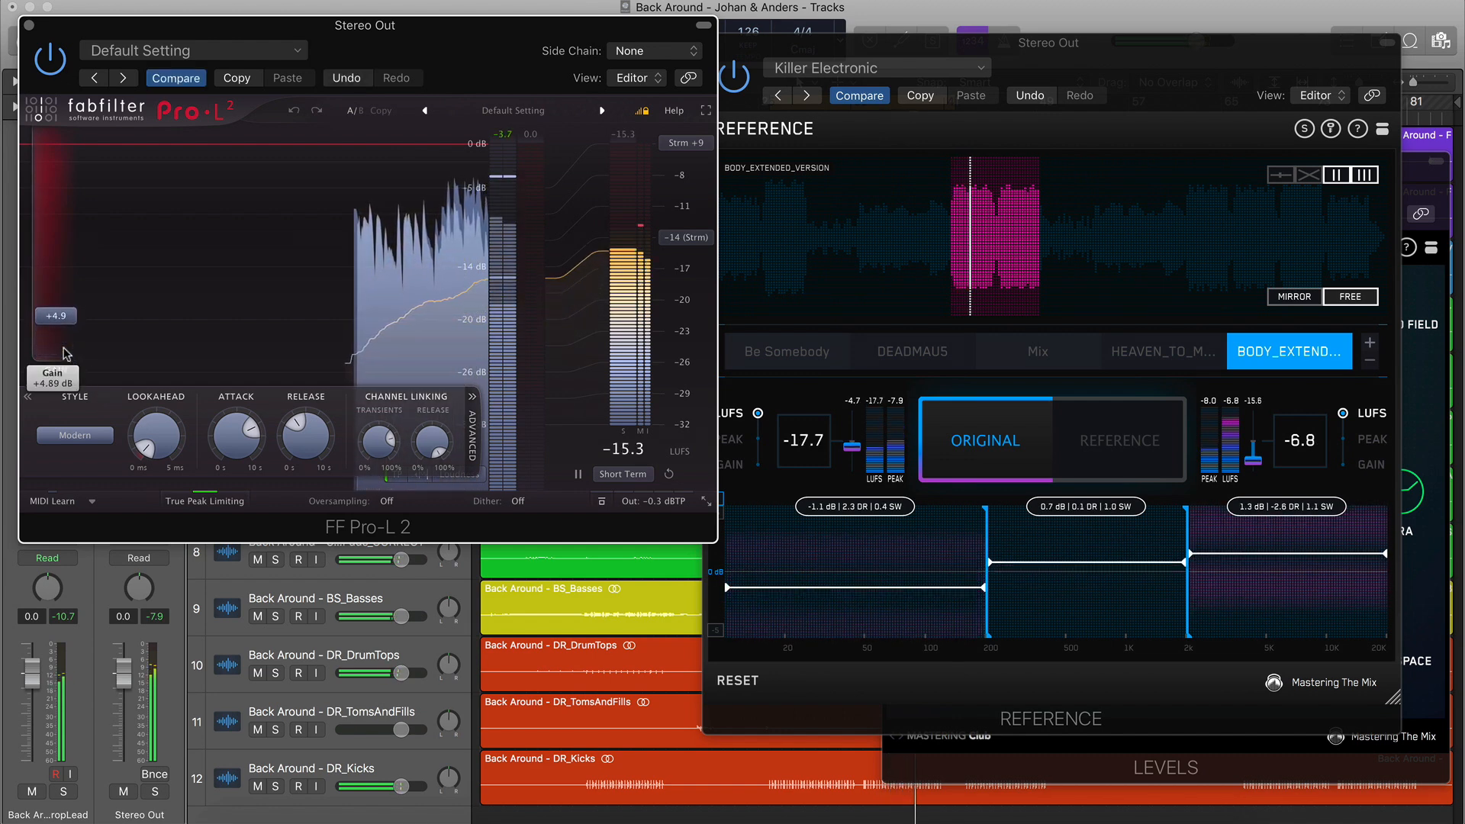
pyautogui.scroll(8, 66, 352)
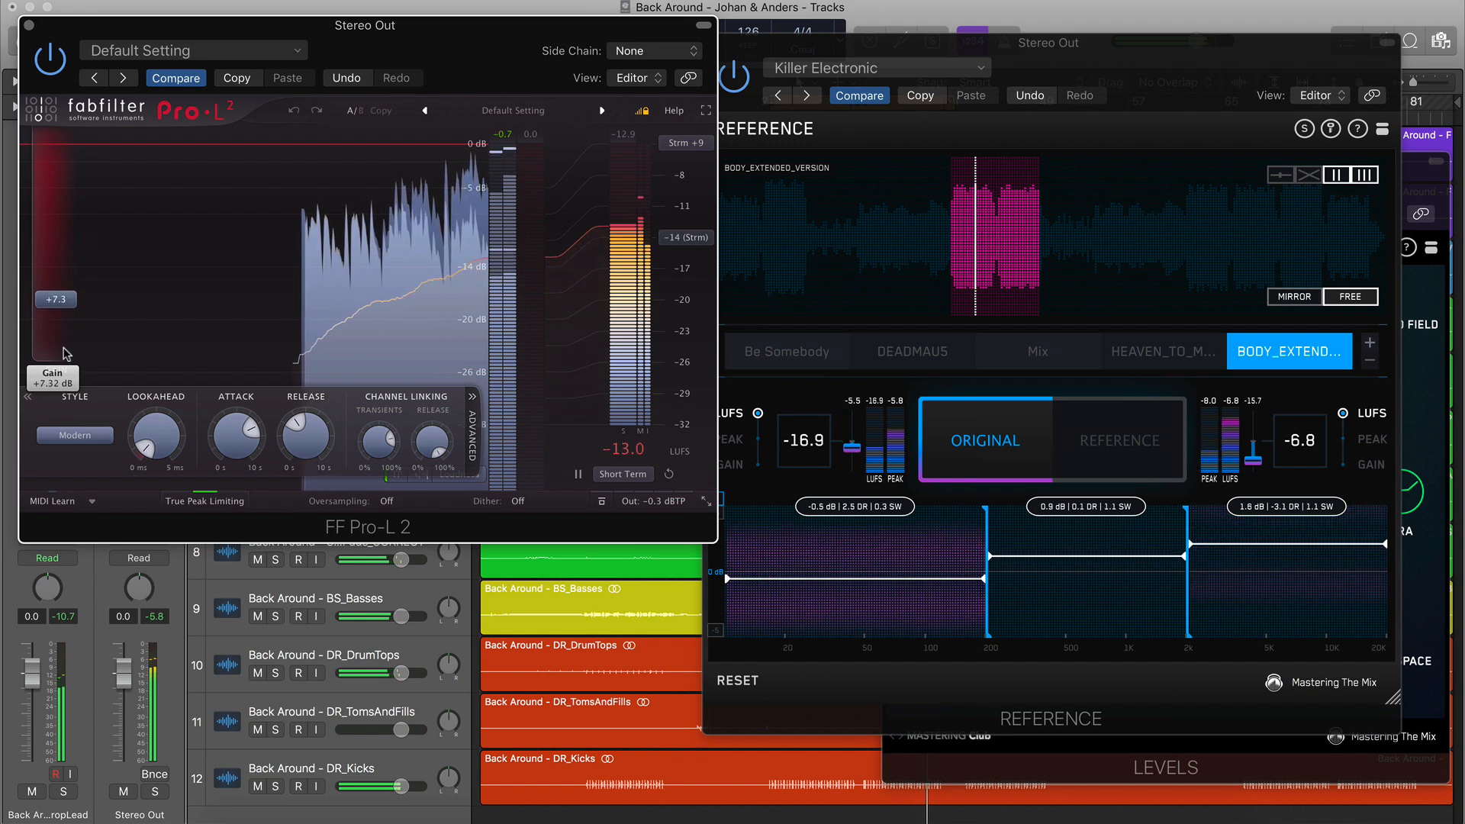
pyautogui.scroll(6, 66, 353)
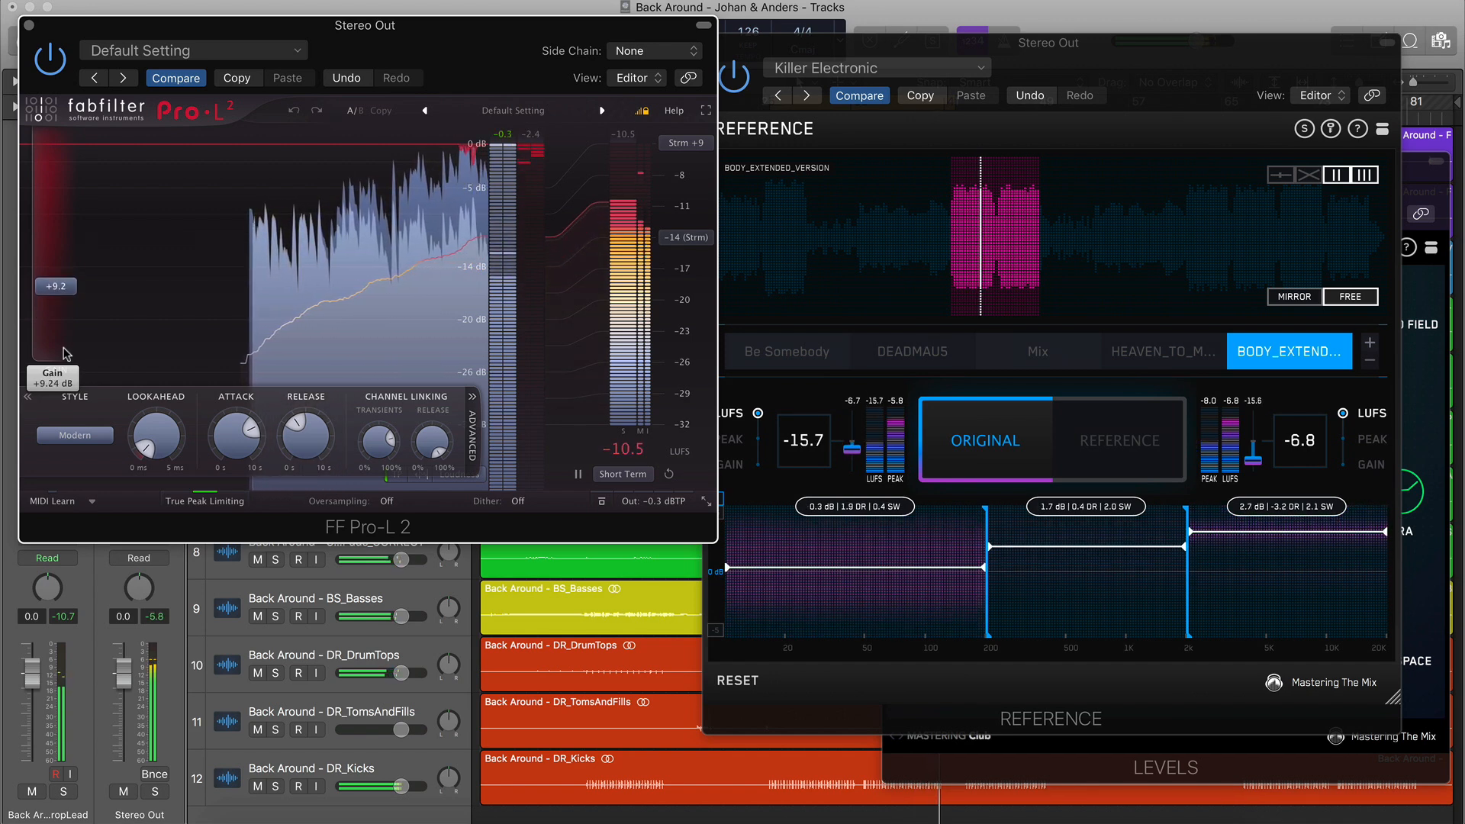
pyautogui.scroll(1, 66, 353)
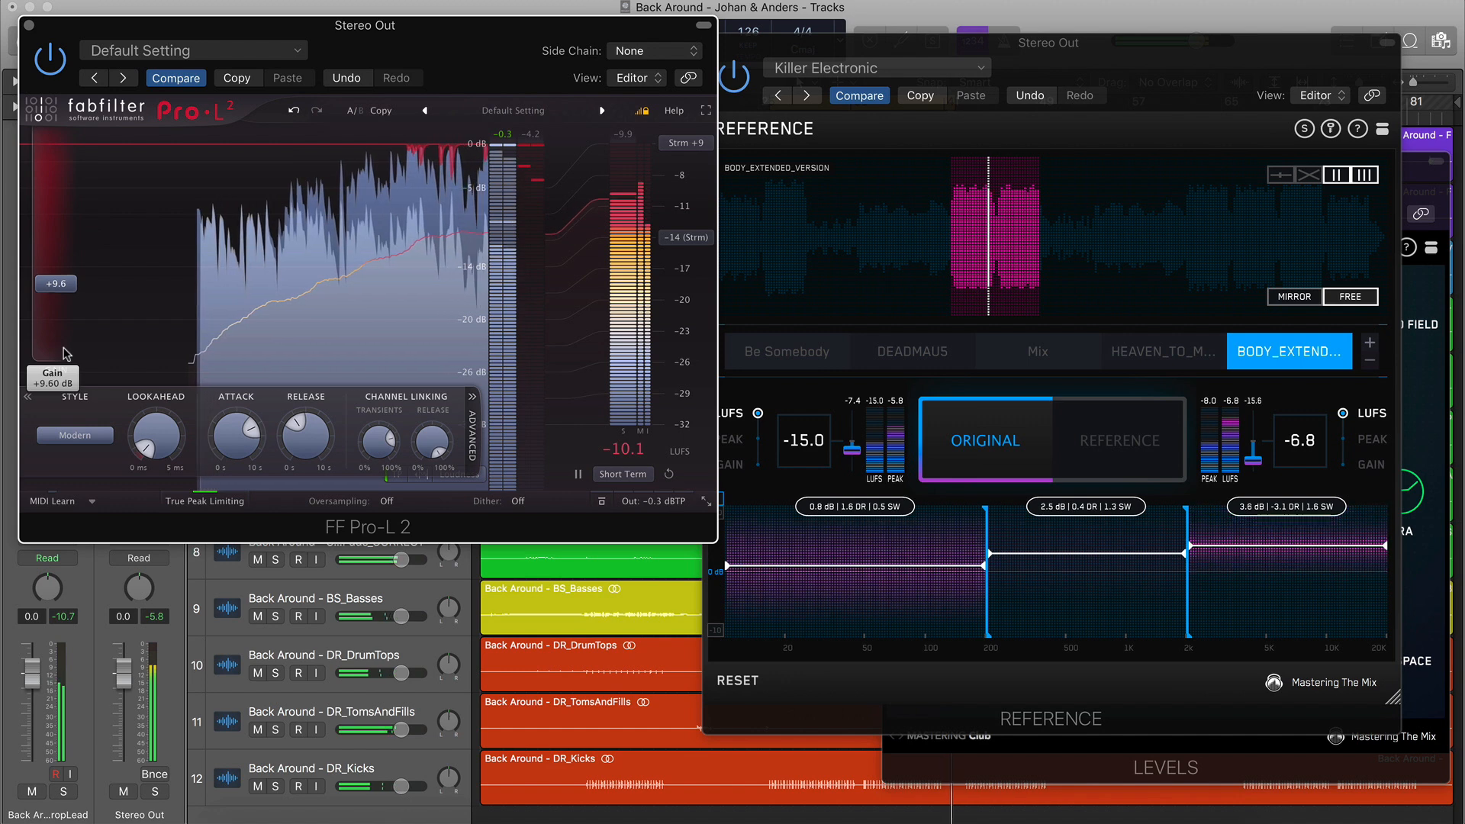
# Raise the limiter gain to +10.1 dB and bring LEVELS forward with its LUFS meter shown
pyautogui.scroll(2, 65, 353)
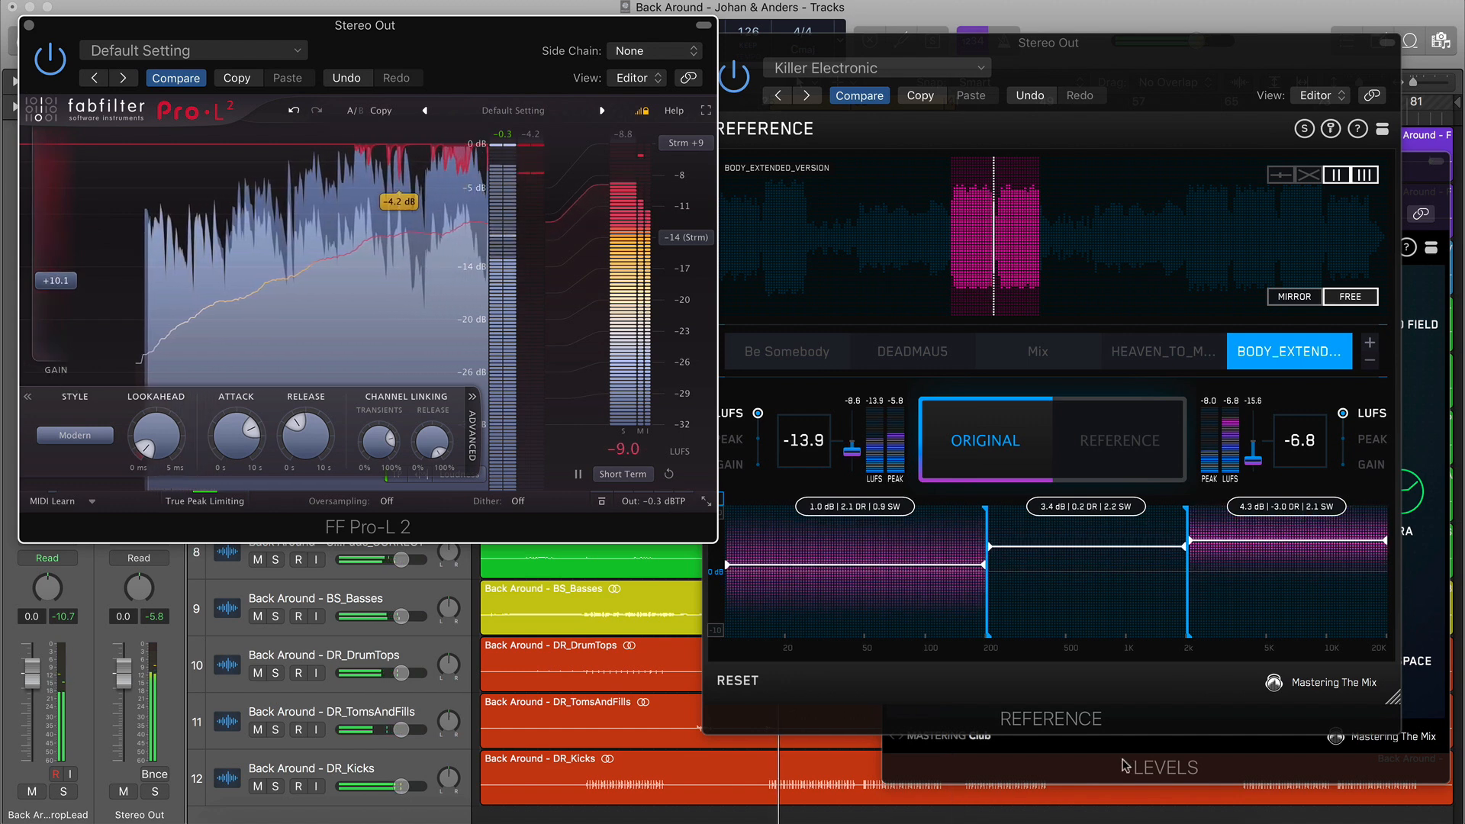
pyautogui.click(1125, 765)
pyautogui.click(923, 492)
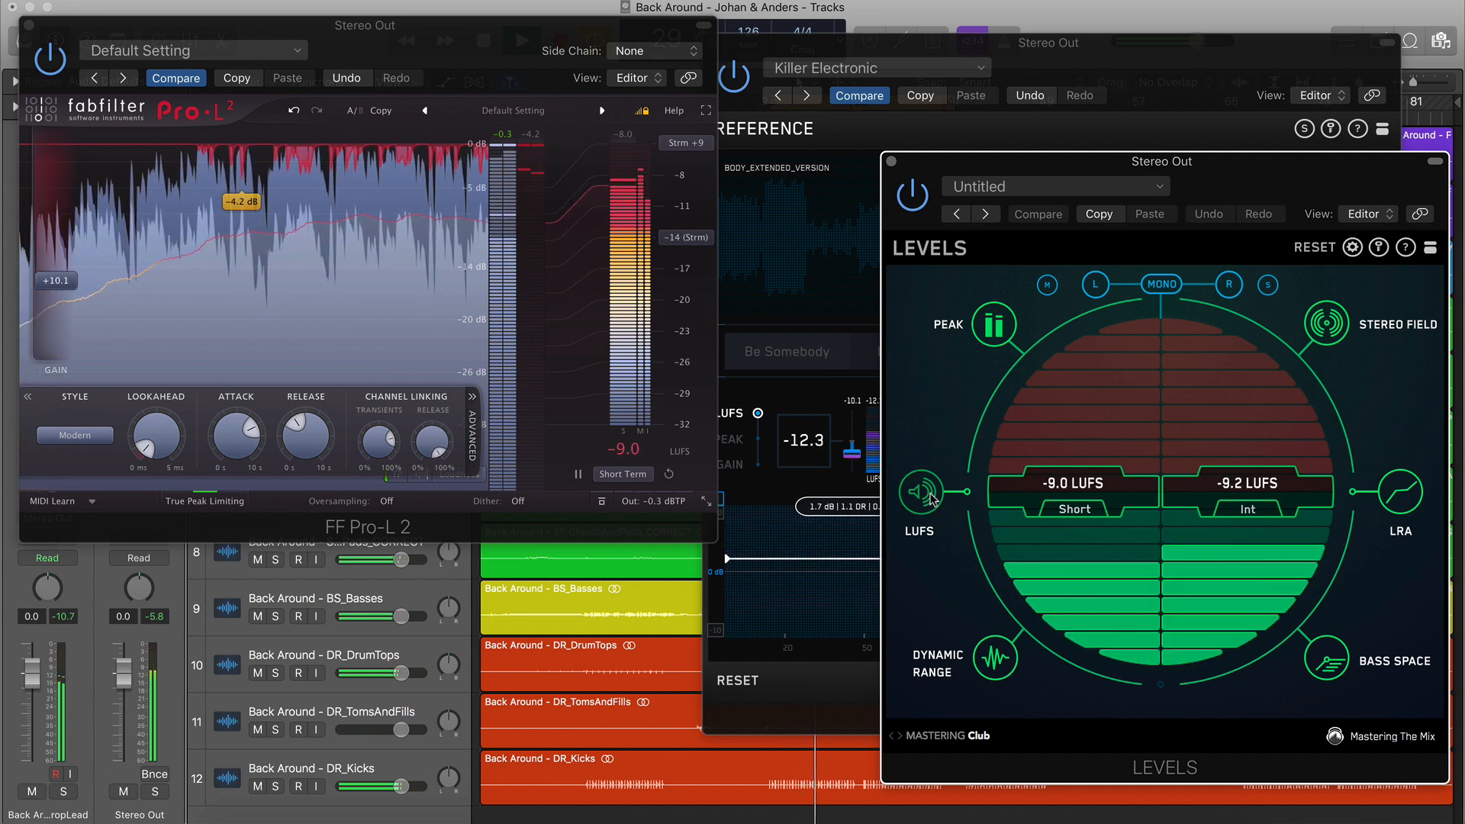
# Raise the FF Pro-L 2 gain gradually to +12.7 dB while monitoring loudness in LEVELS
pyautogui.moveTo(54, 284)
pyautogui.scroll(3, 53, 286)
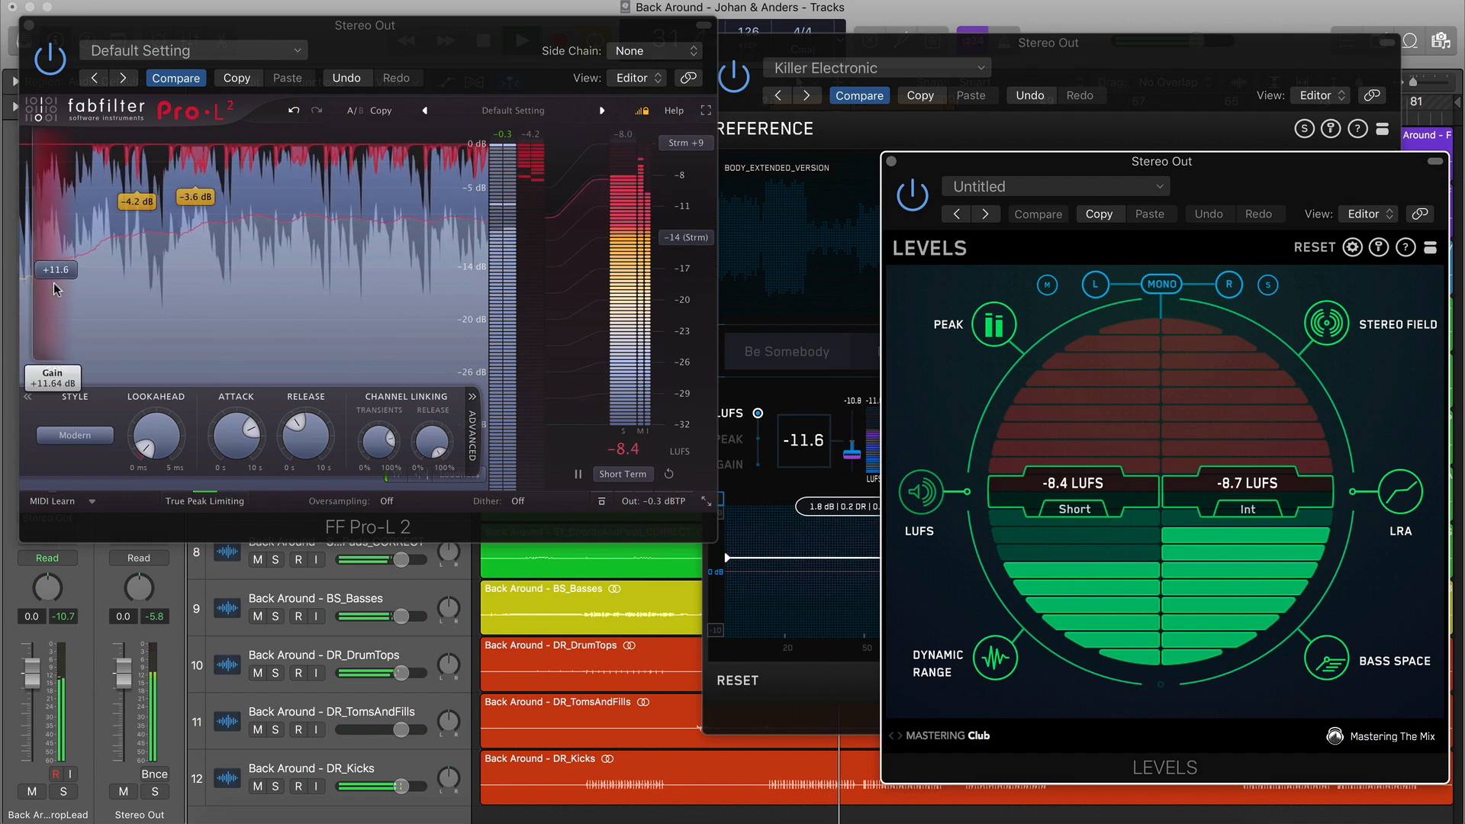
pyautogui.scroll(1, 53, 286)
pyautogui.scroll(2, 54, 286)
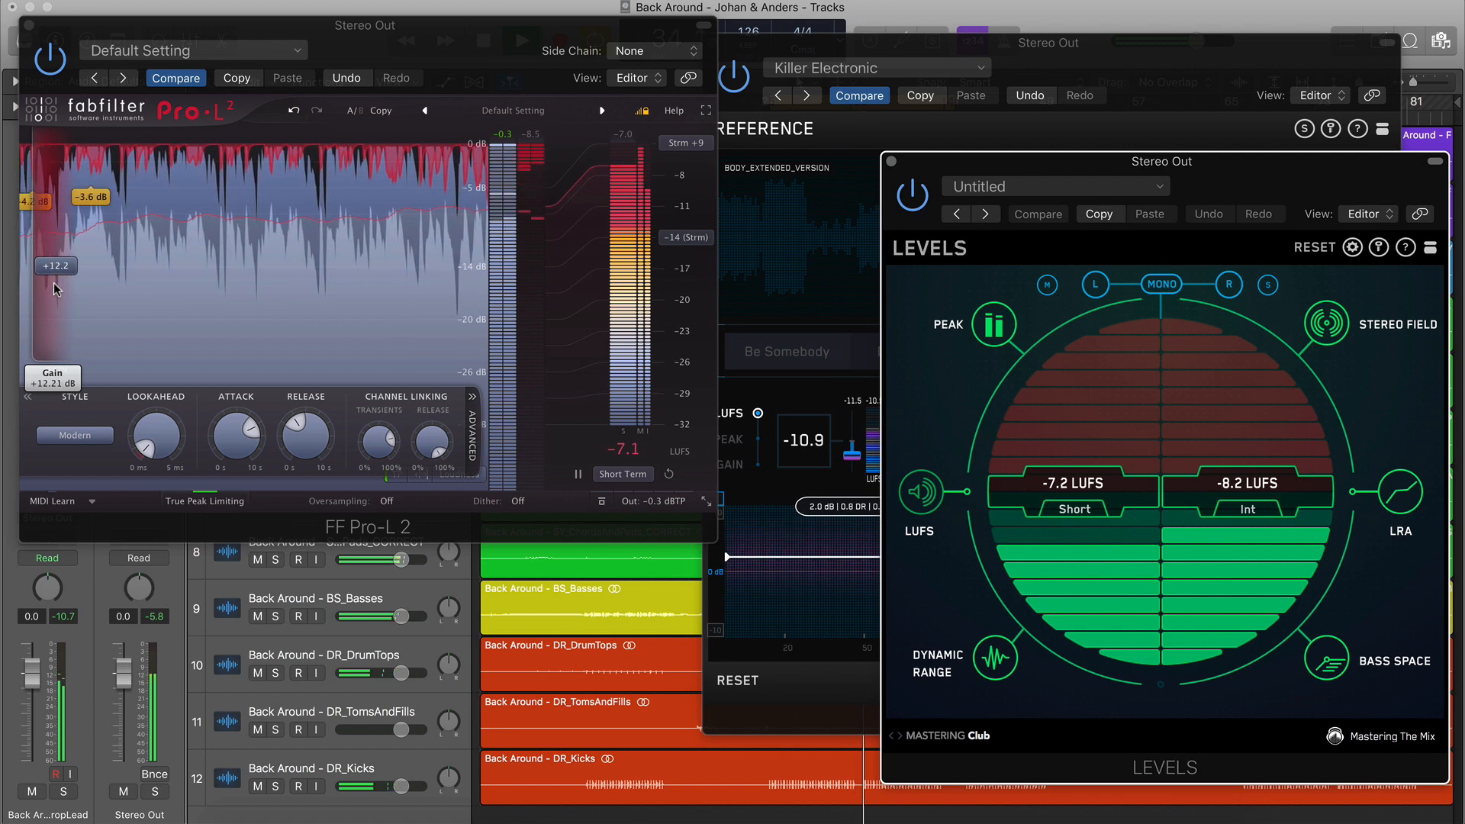
pyautogui.scroll(1, 53, 286)
pyautogui.scroll(1, 53, 286)
pyautogui.scroll(1, 233, 438)
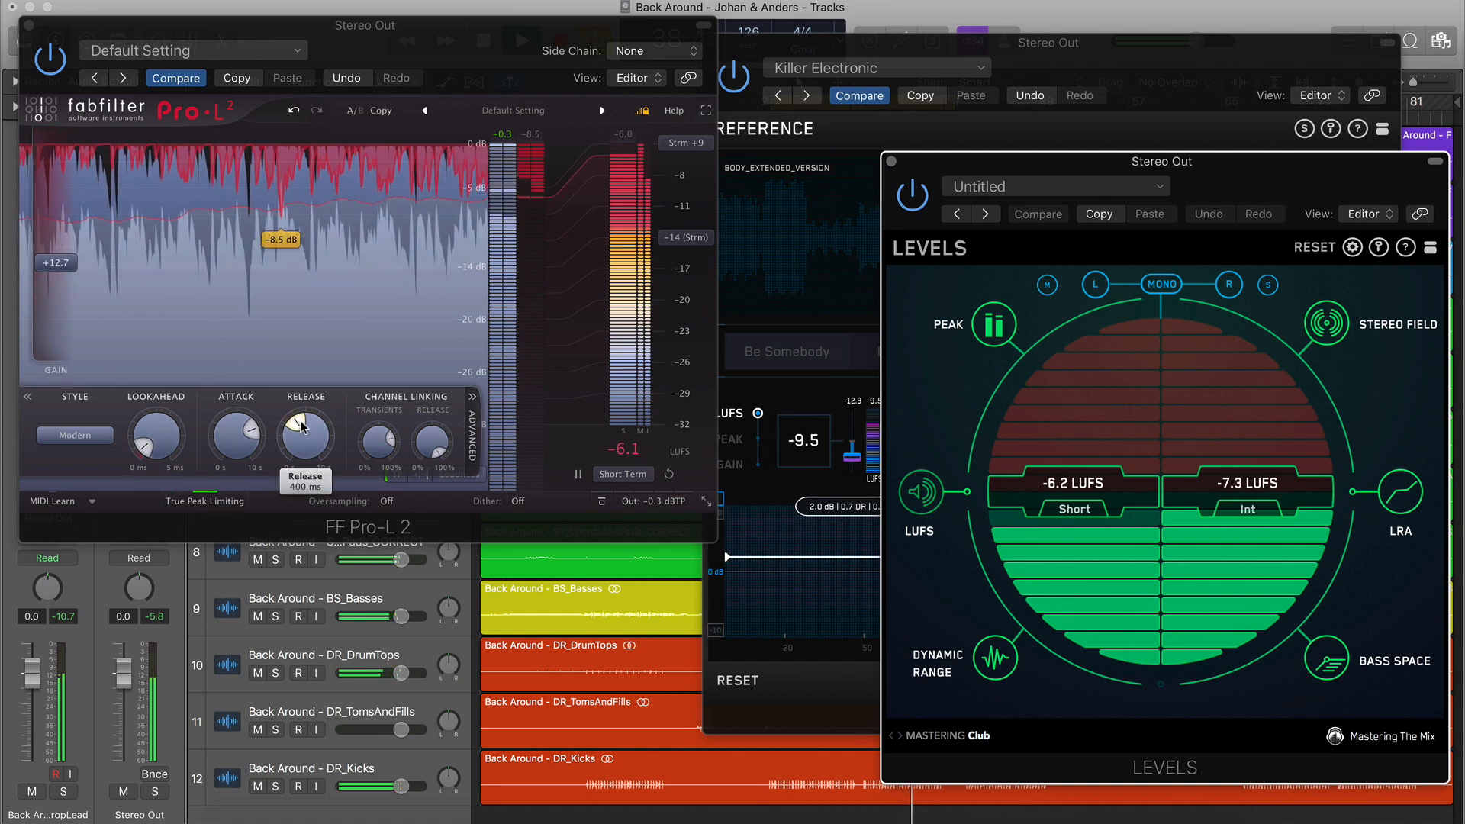
# Set the FF Pro-L 2 gain to exactly 12 dB and close the limiter window
pyautogui.doubleClick(55, 263)
pyautogui.write('12')
pyautogui.press('Return')
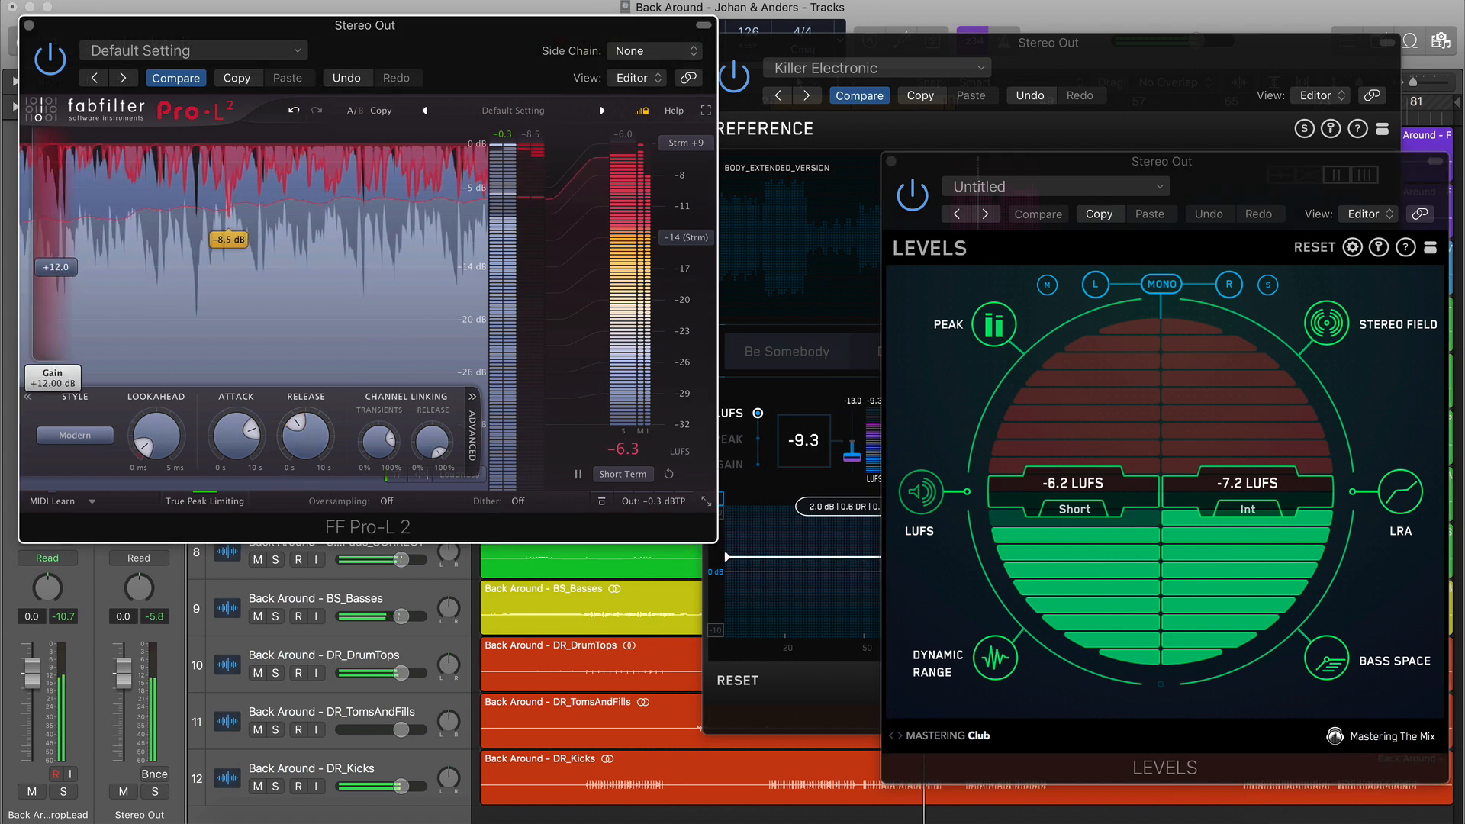
pyautogui.click(29, 26)
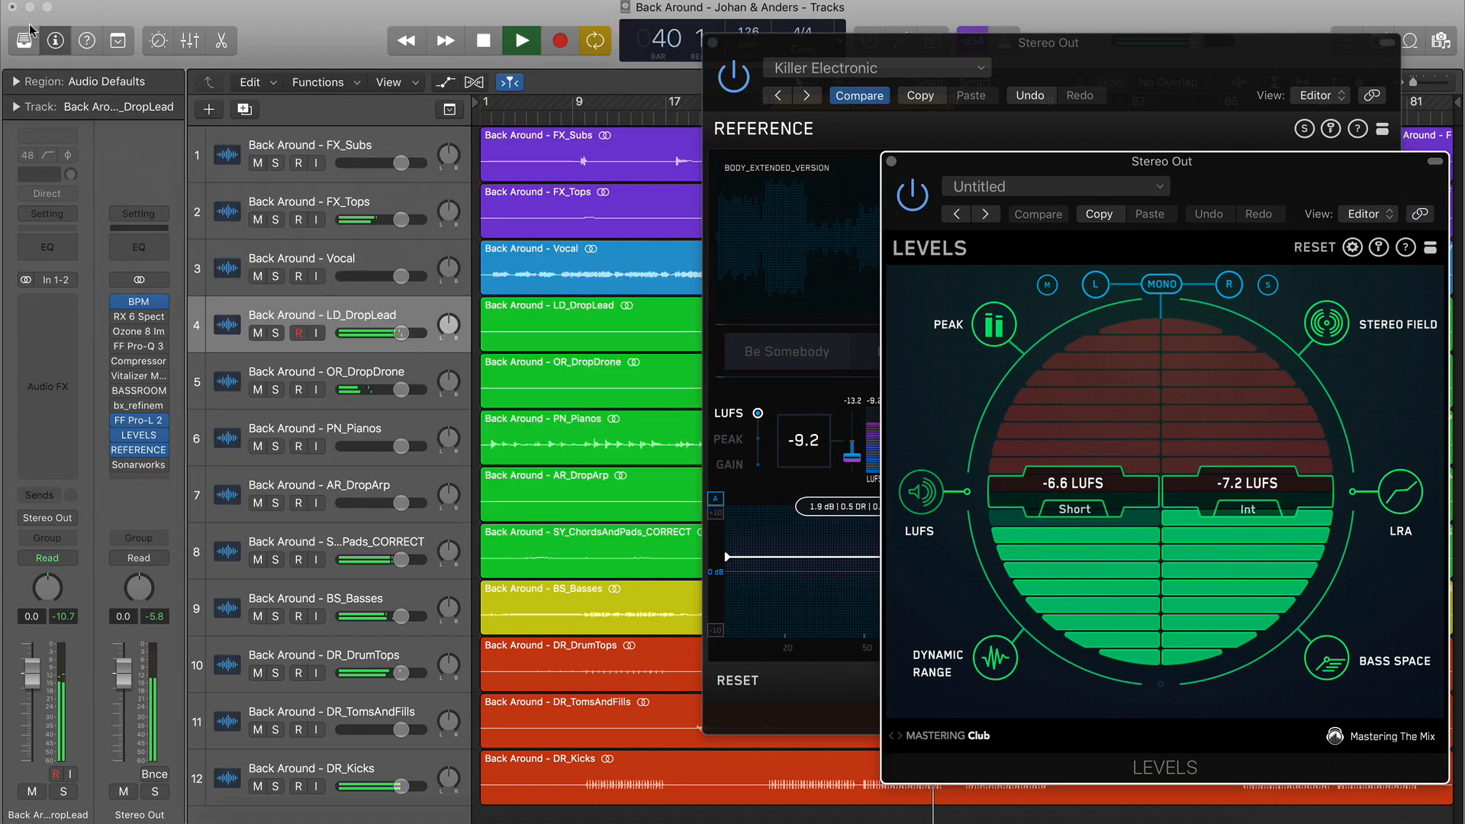
# Open the Compressor on the Stereo Out, set its threshold to about -4.5 dB, adjust the ratio and set the mix to 84%
pyautogui.click(138, 363)
pyautogui.click(138, 363)
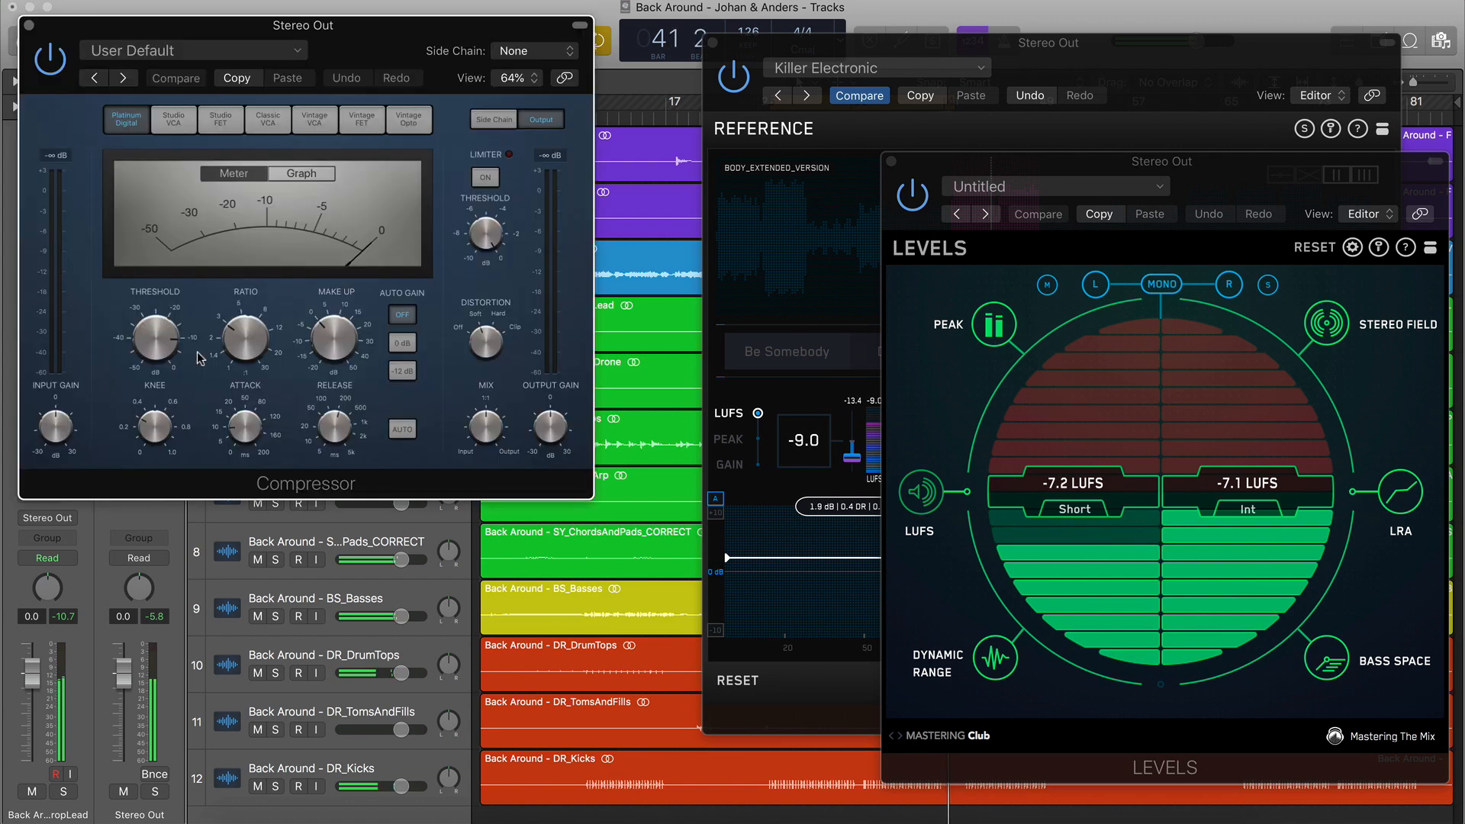
pyautogui.moveTo(148, 348); pyautogui.dragTo(151, 339)
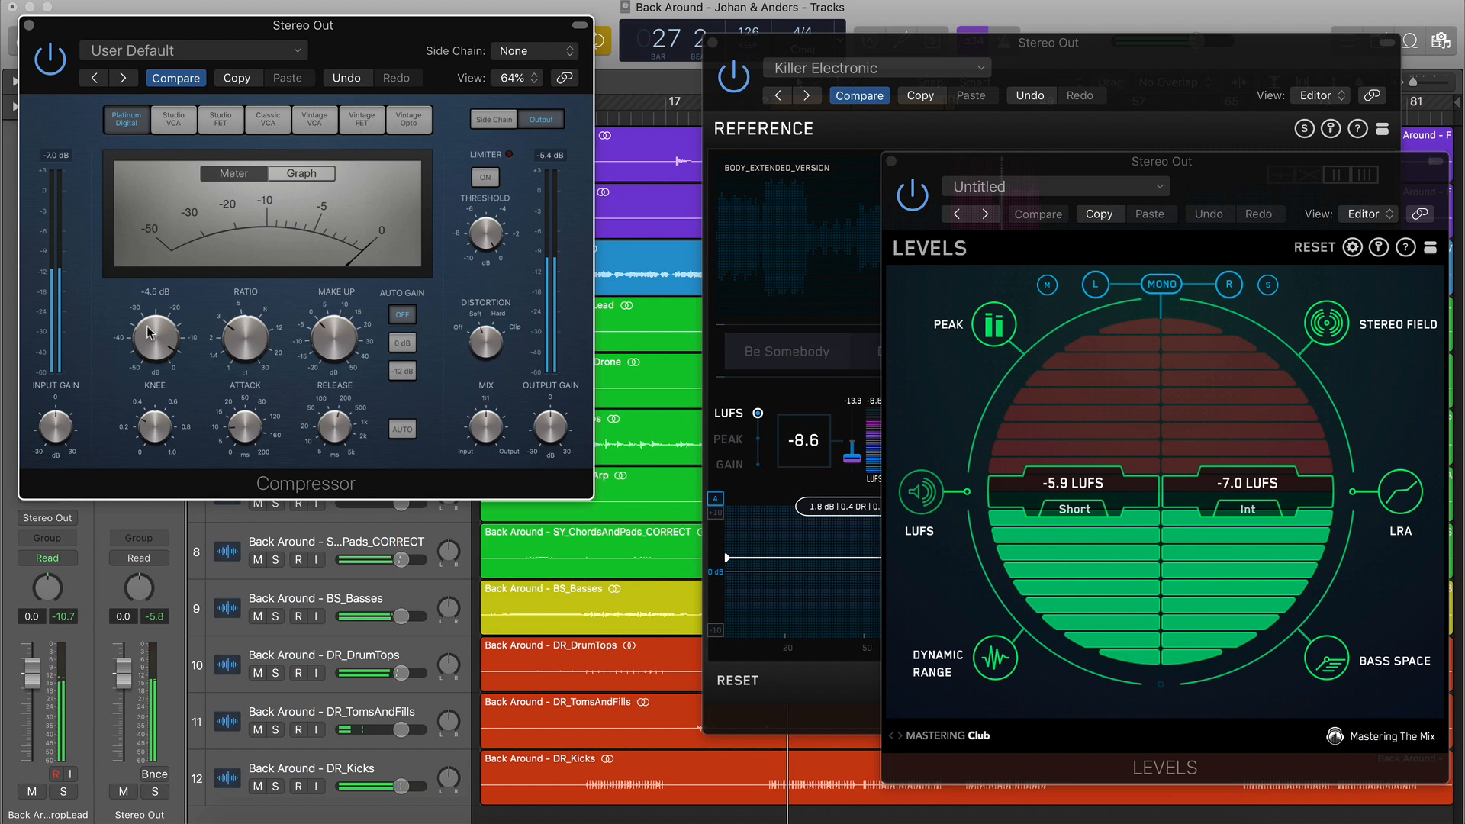
pyautogui.moveTo(150, 332); pyautogui.dragTo(150, 336)
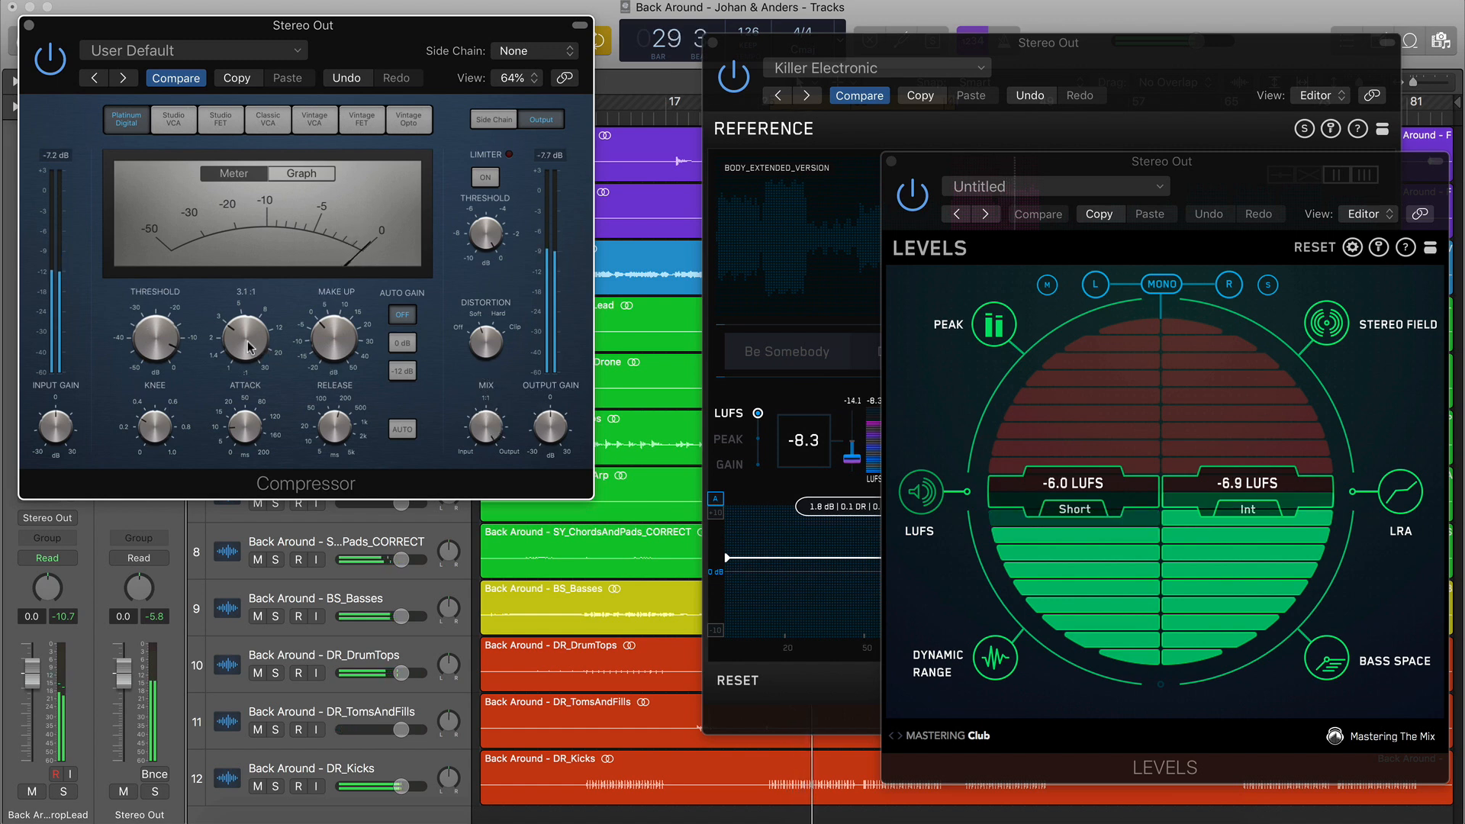
pyautogui.moveTo(246, 374); pyautogui.dragTo(248, 372)
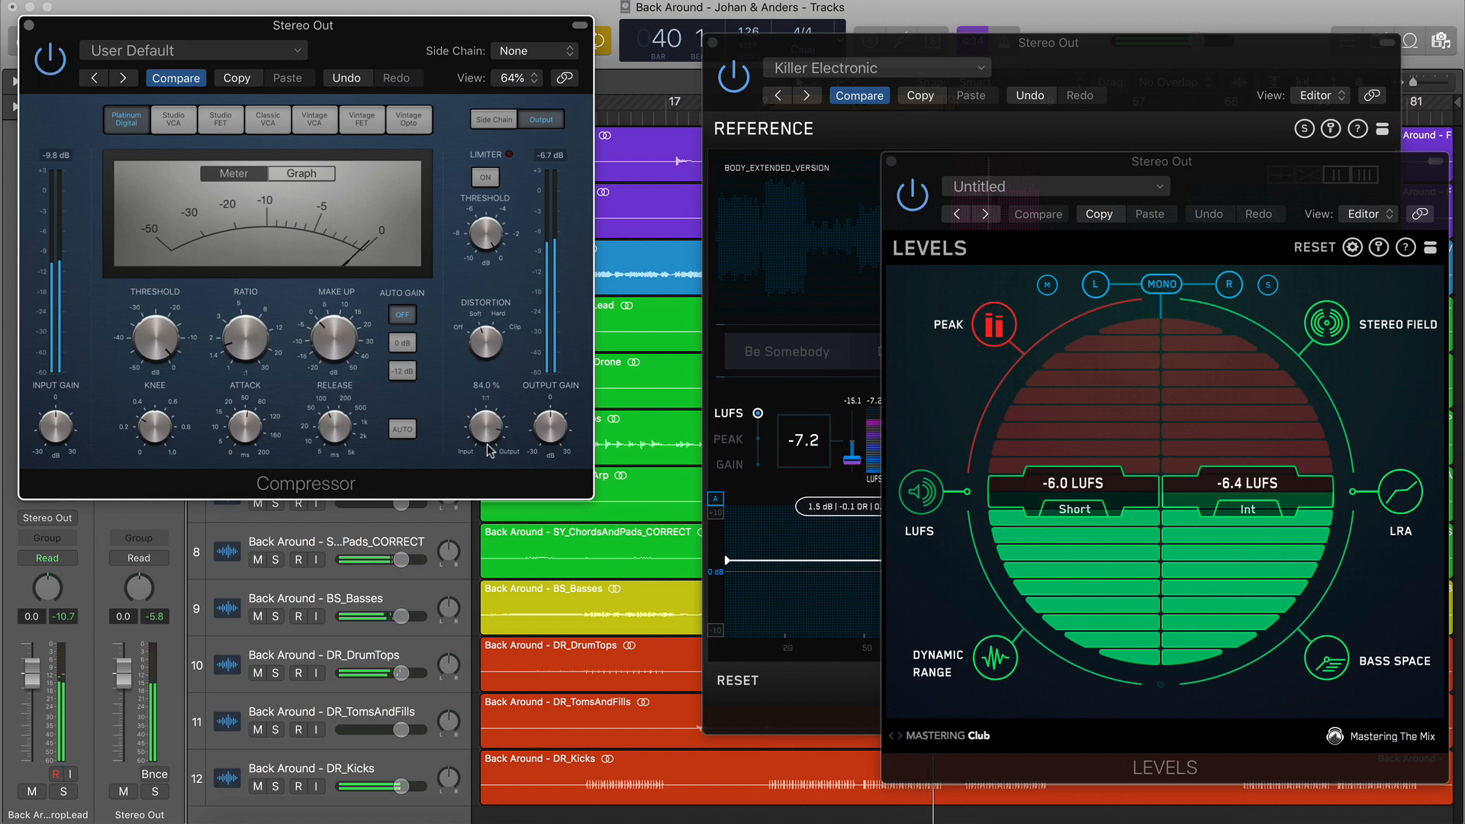
# Check the true peak and LUFS readings in LEVELS and close the Compressor window
pyautogui.click(997, 326)
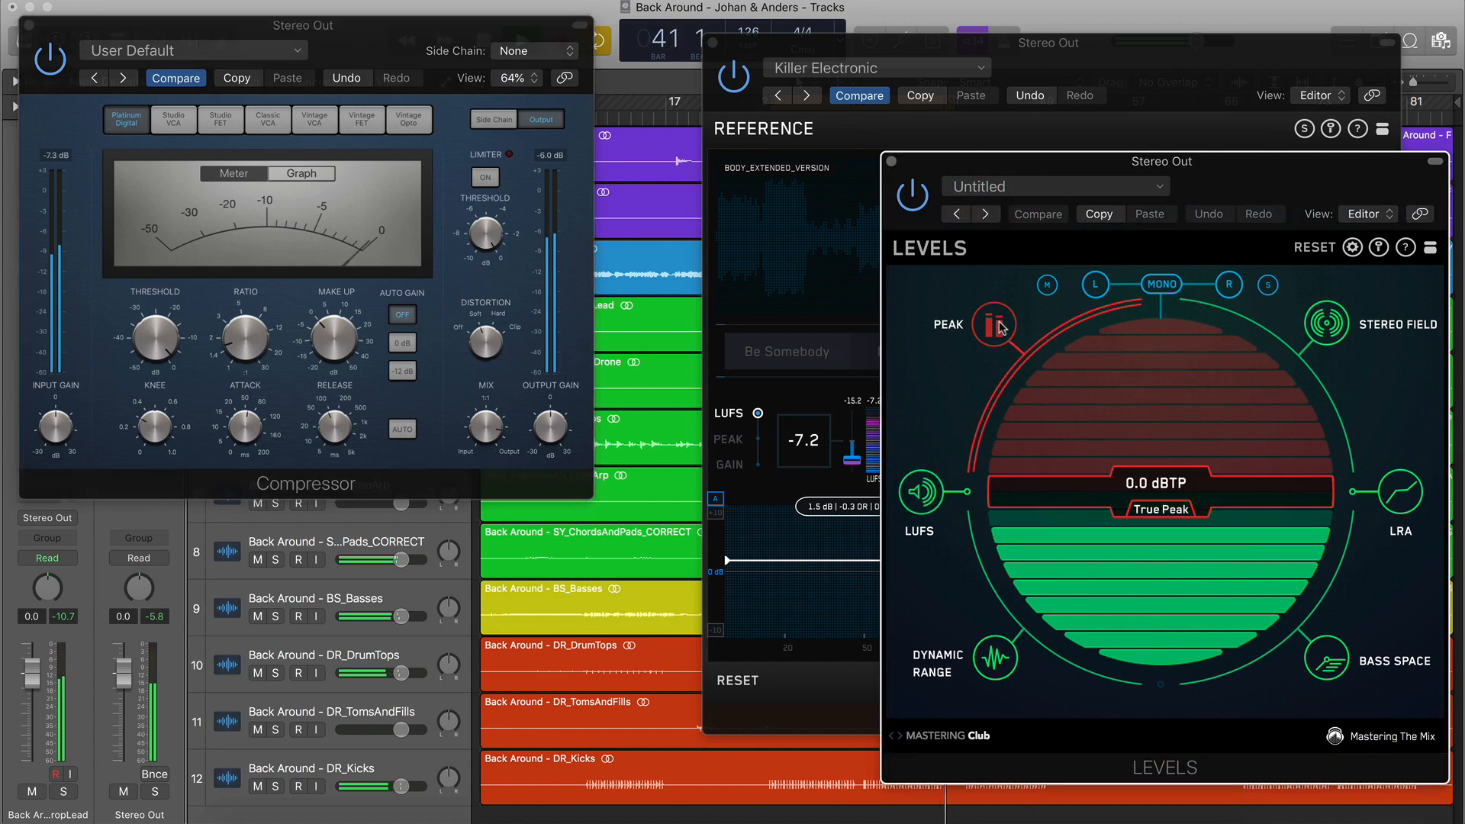
pyautogui.click(928, 491)
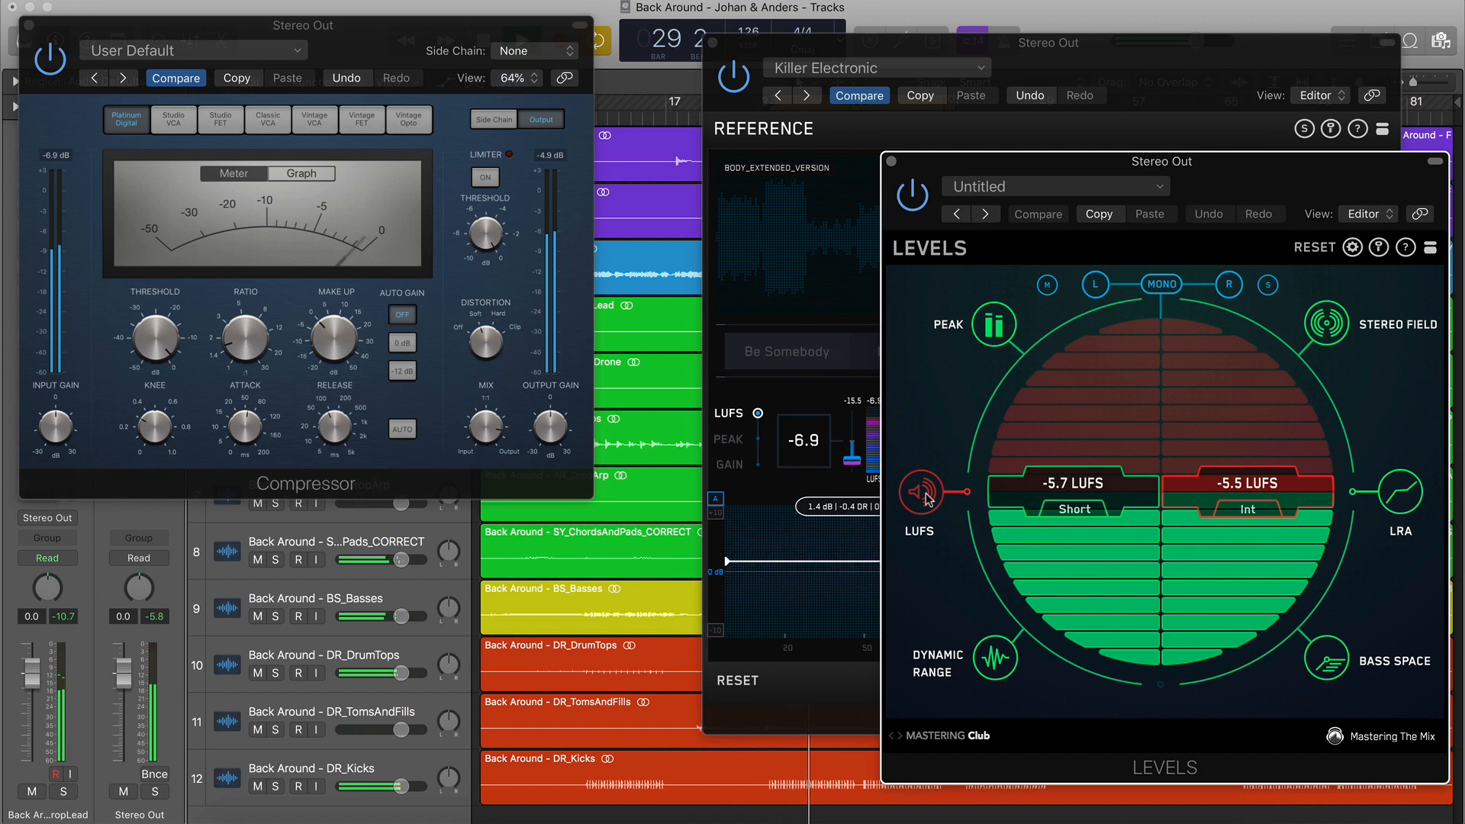
pyautogui.click(29, 25)
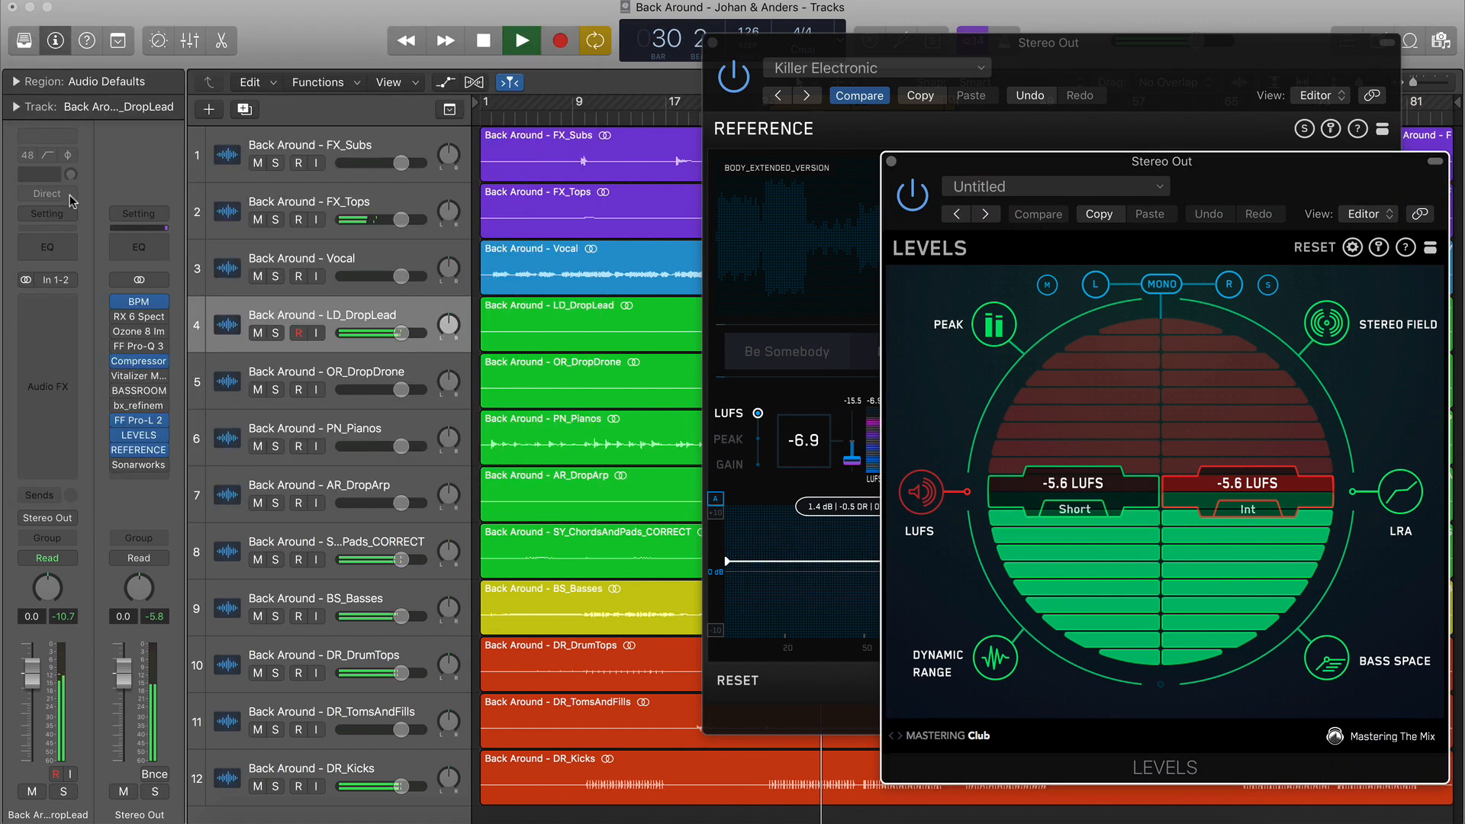
# Reopen the FF Pro-L 2 limiter on the Stereo Out, lower its gain to +11.0 dB and recheck the loudness in LEVELS
pyautogui.click(142, 424)
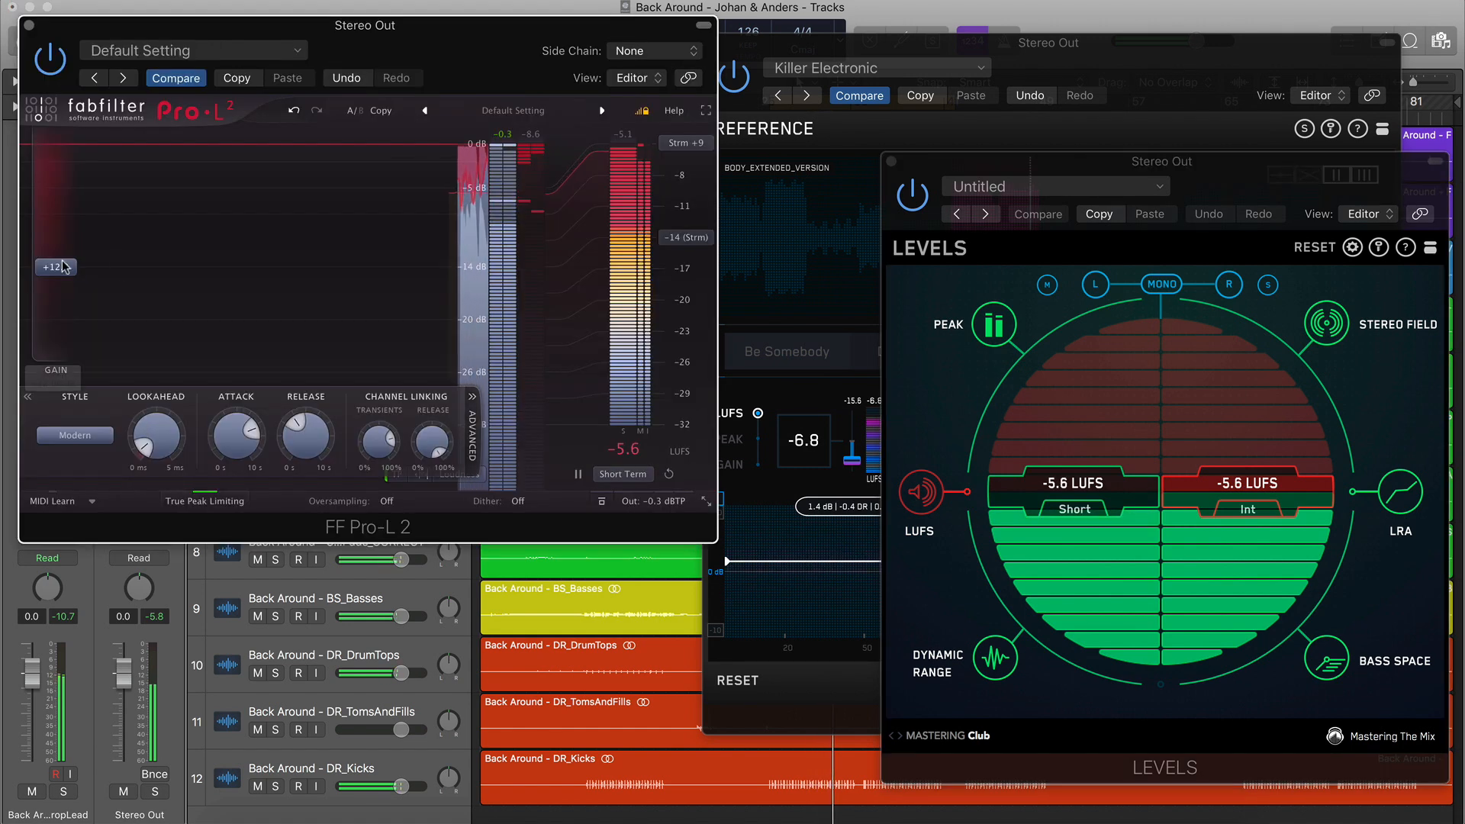
pyautogui.moveTo(55, 267); pyautogui.dragTo(55, 273)
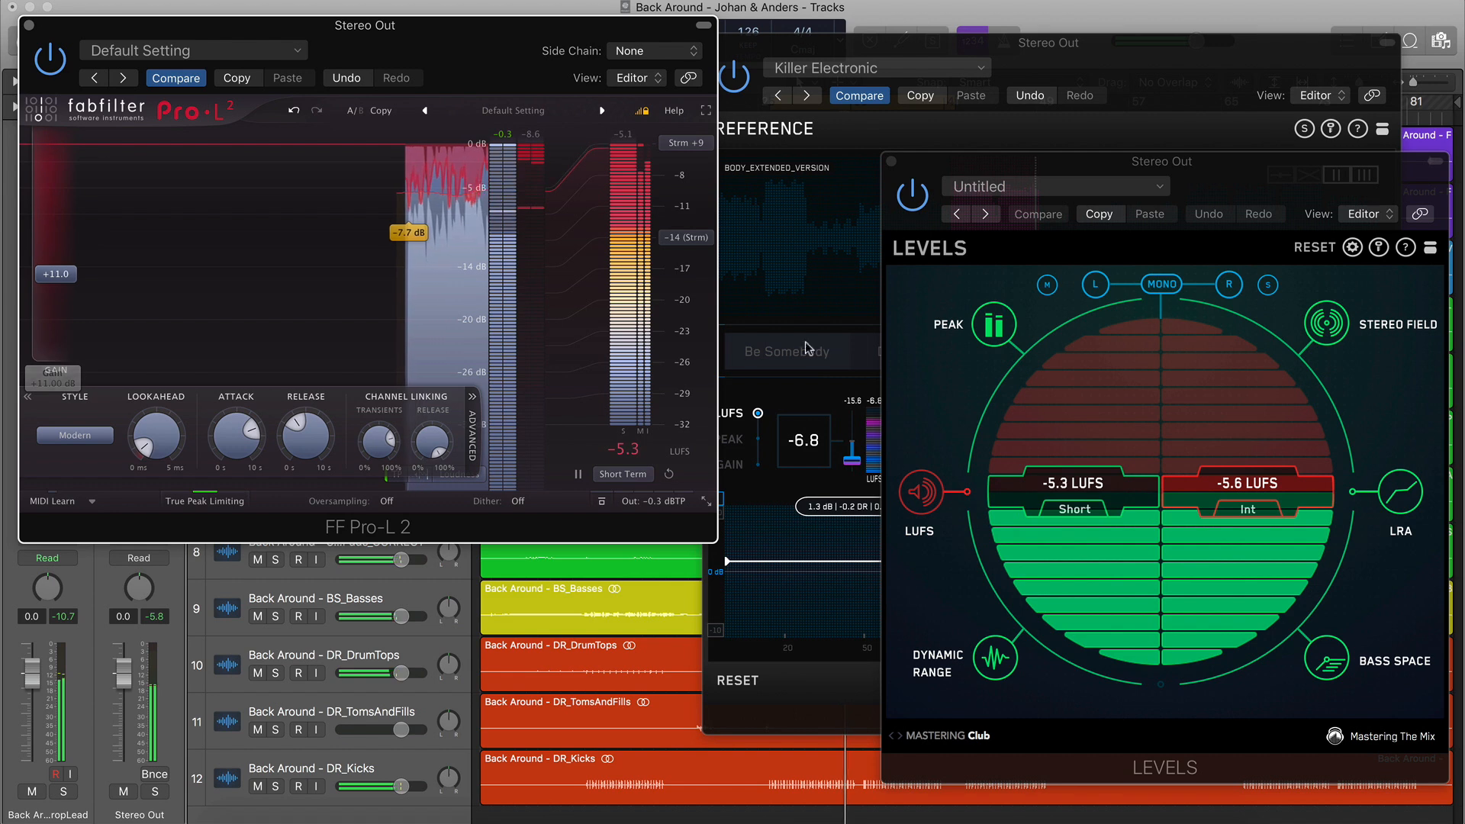
pyautogui.click(1080, 510)
pyautogui.click(1219, 510)
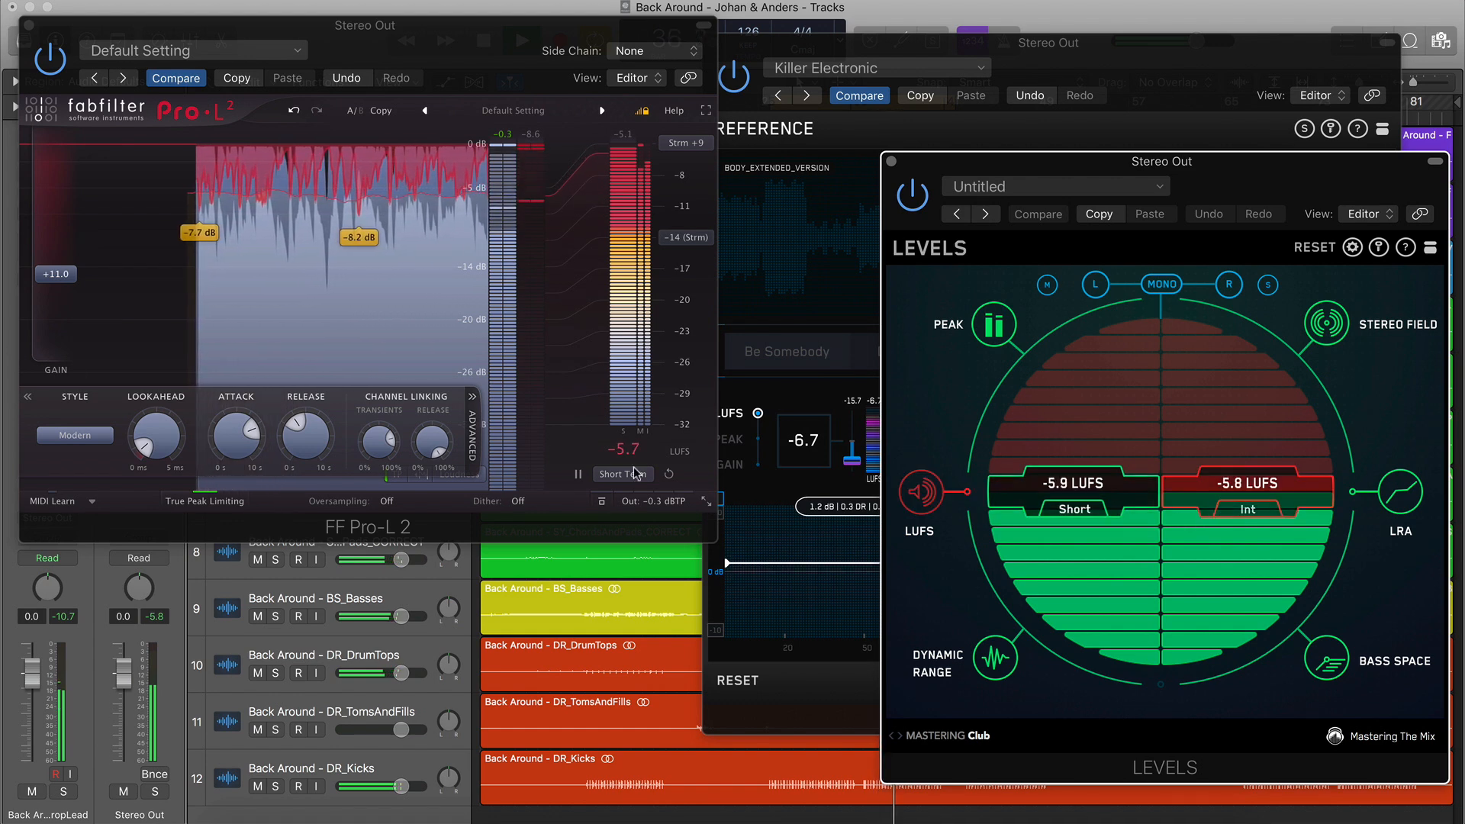
# Set the FF Pro-L 2 gain to 10 dB and close the limiter window
pyautogui.doubleClick(68, 274)
pyautogui.write('10')
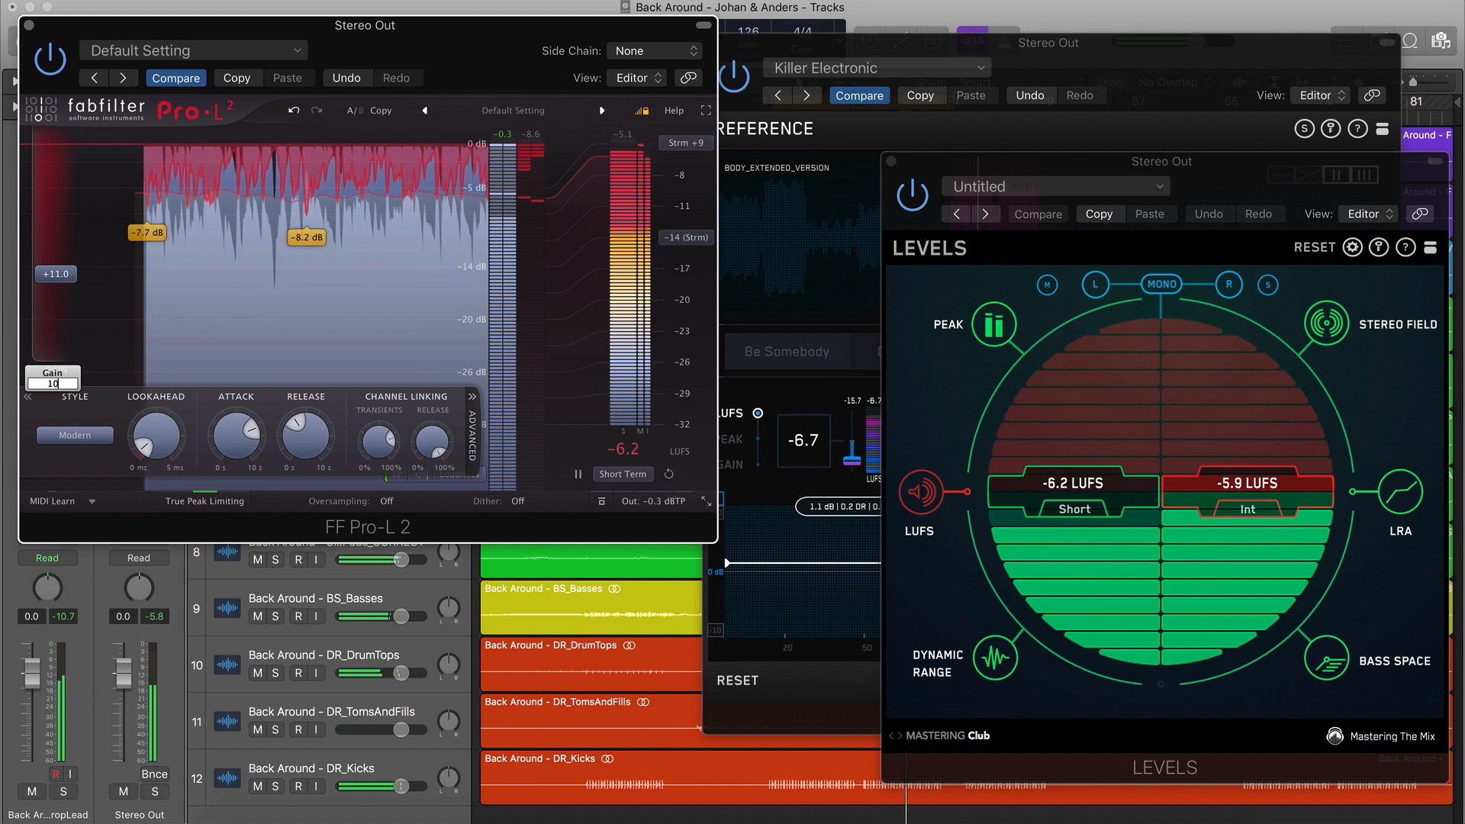
pyautogui.press('Return')
pyautogui.click(29, 26)
# Bring REFERENCE forward, reset its analysis and A/B the mix against BODY_EXTENDED_VERSION, finishing on the original
pyautogui.click(1036, 55)
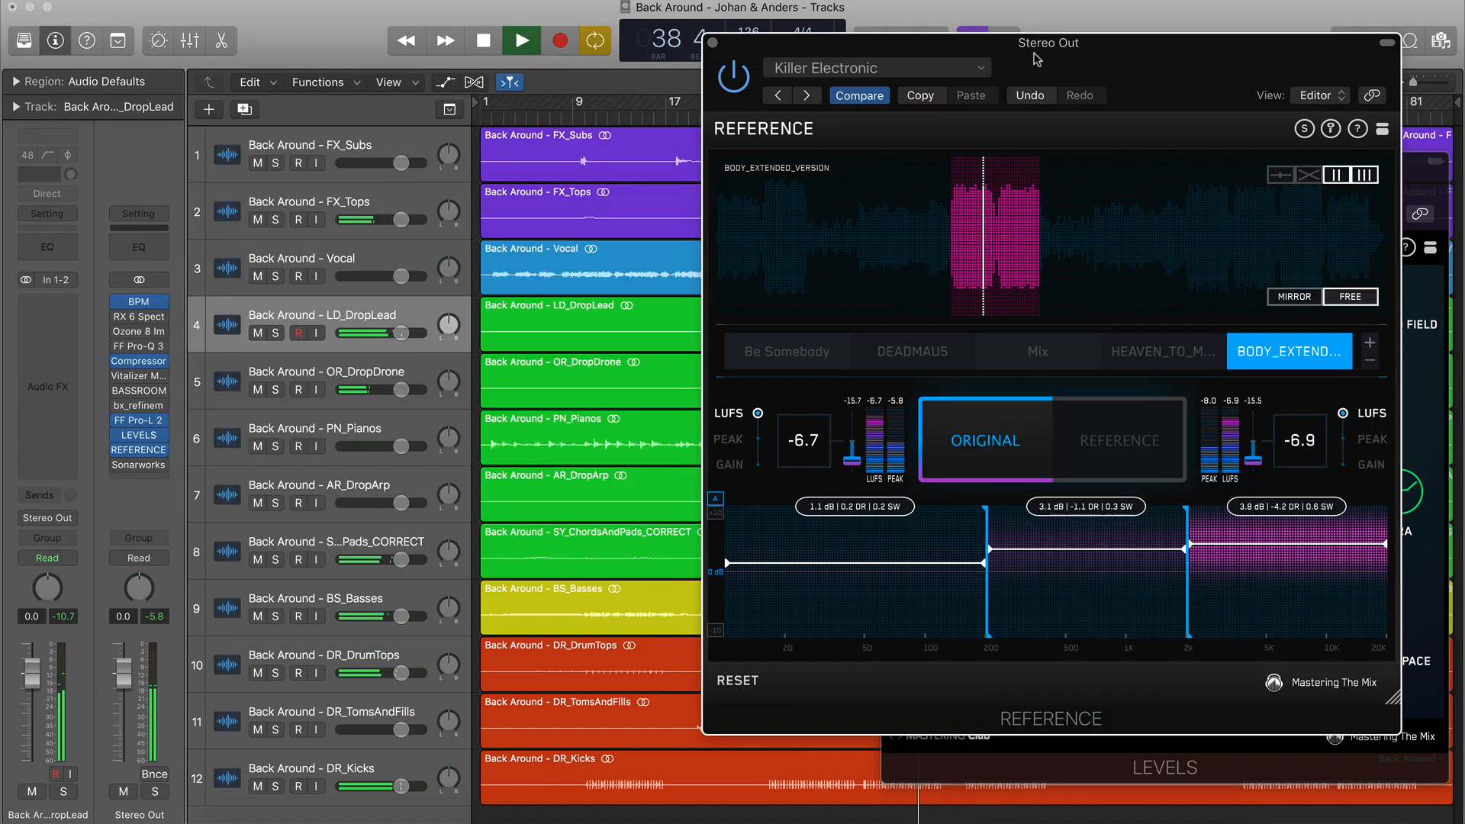
pyautogui.click(1114, 446)
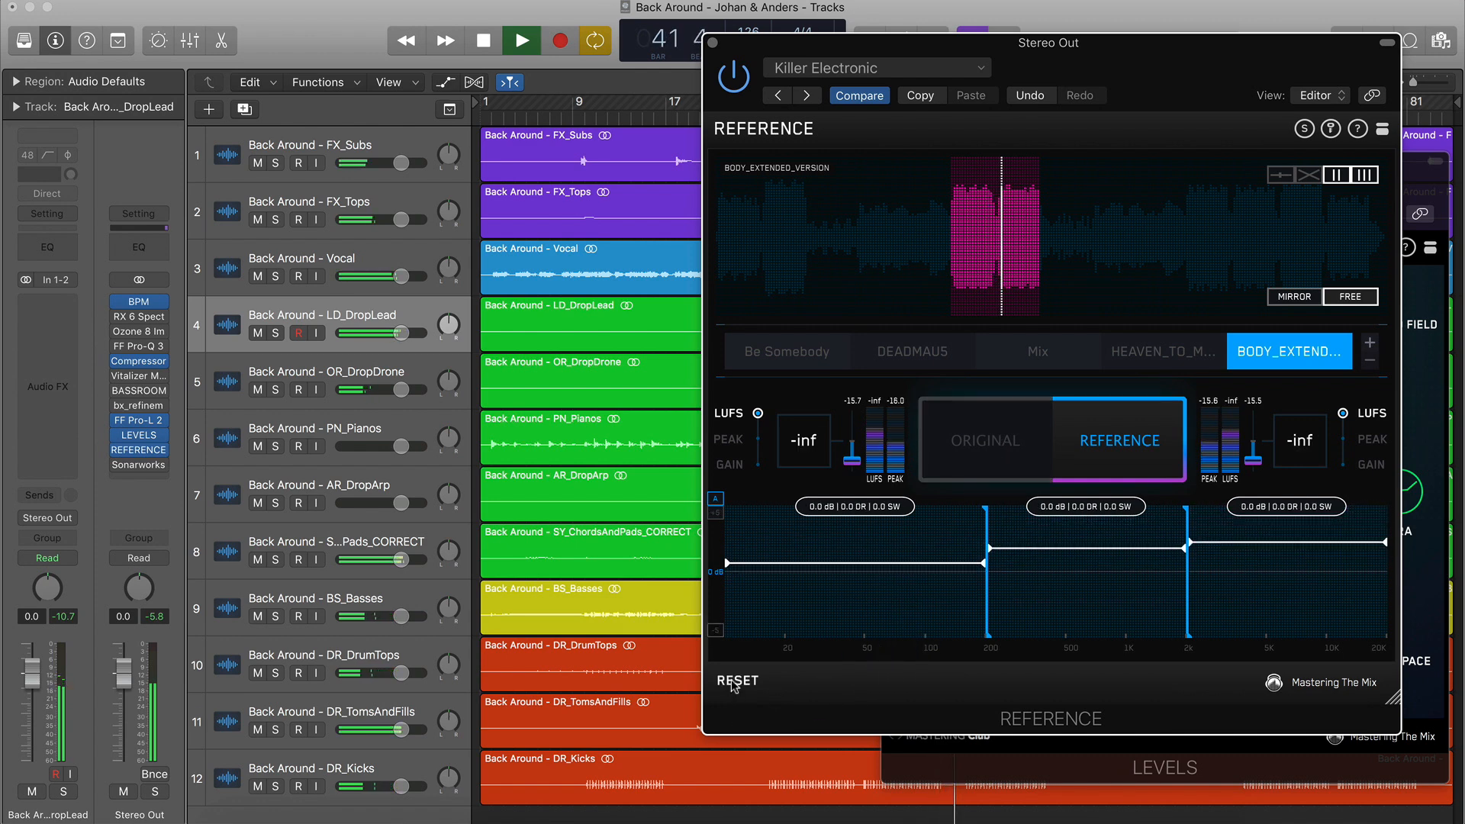
pyautogui.click(1018, 424)
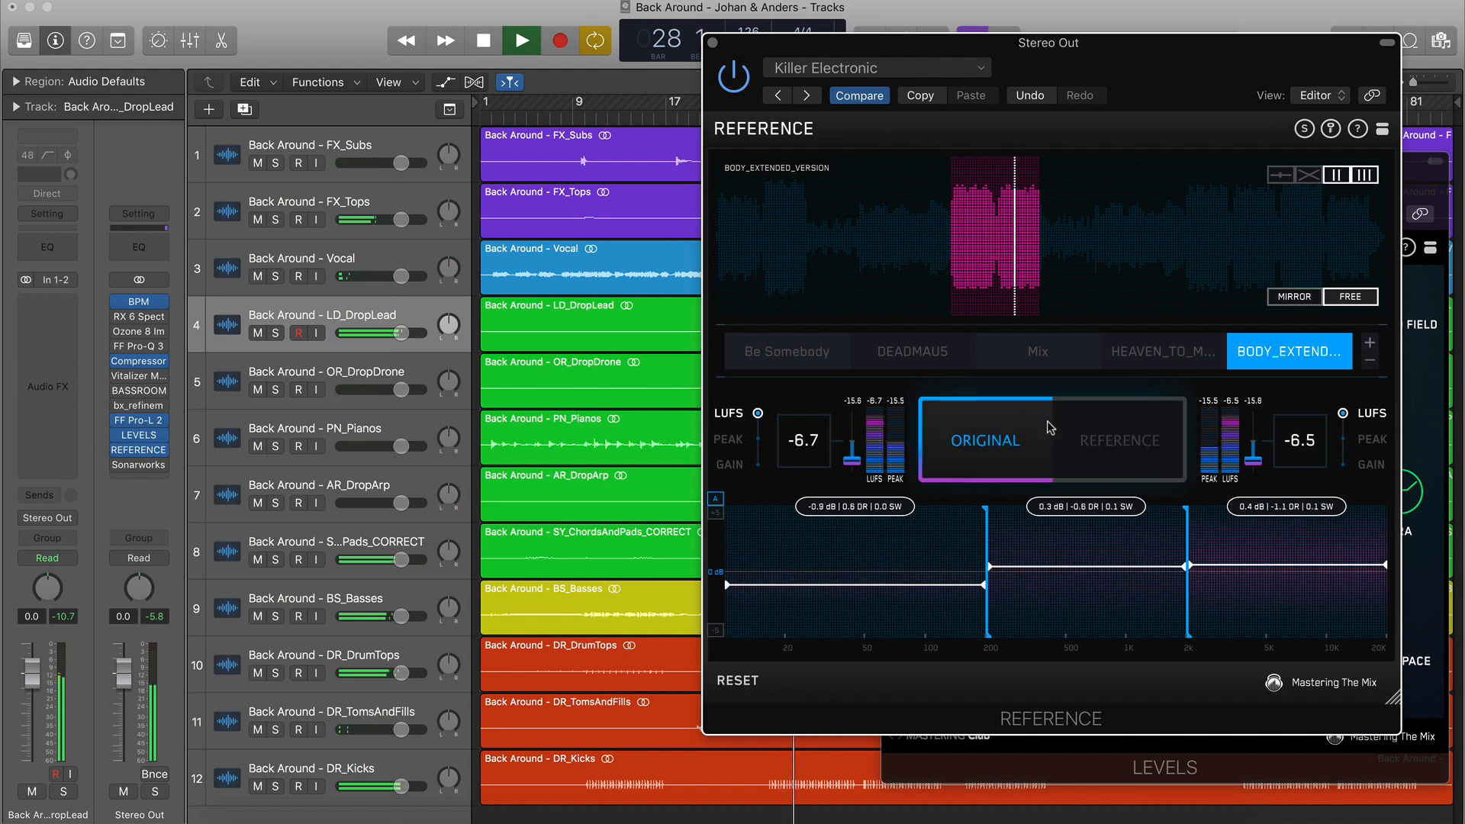
pyautogui.click(1114, 435)
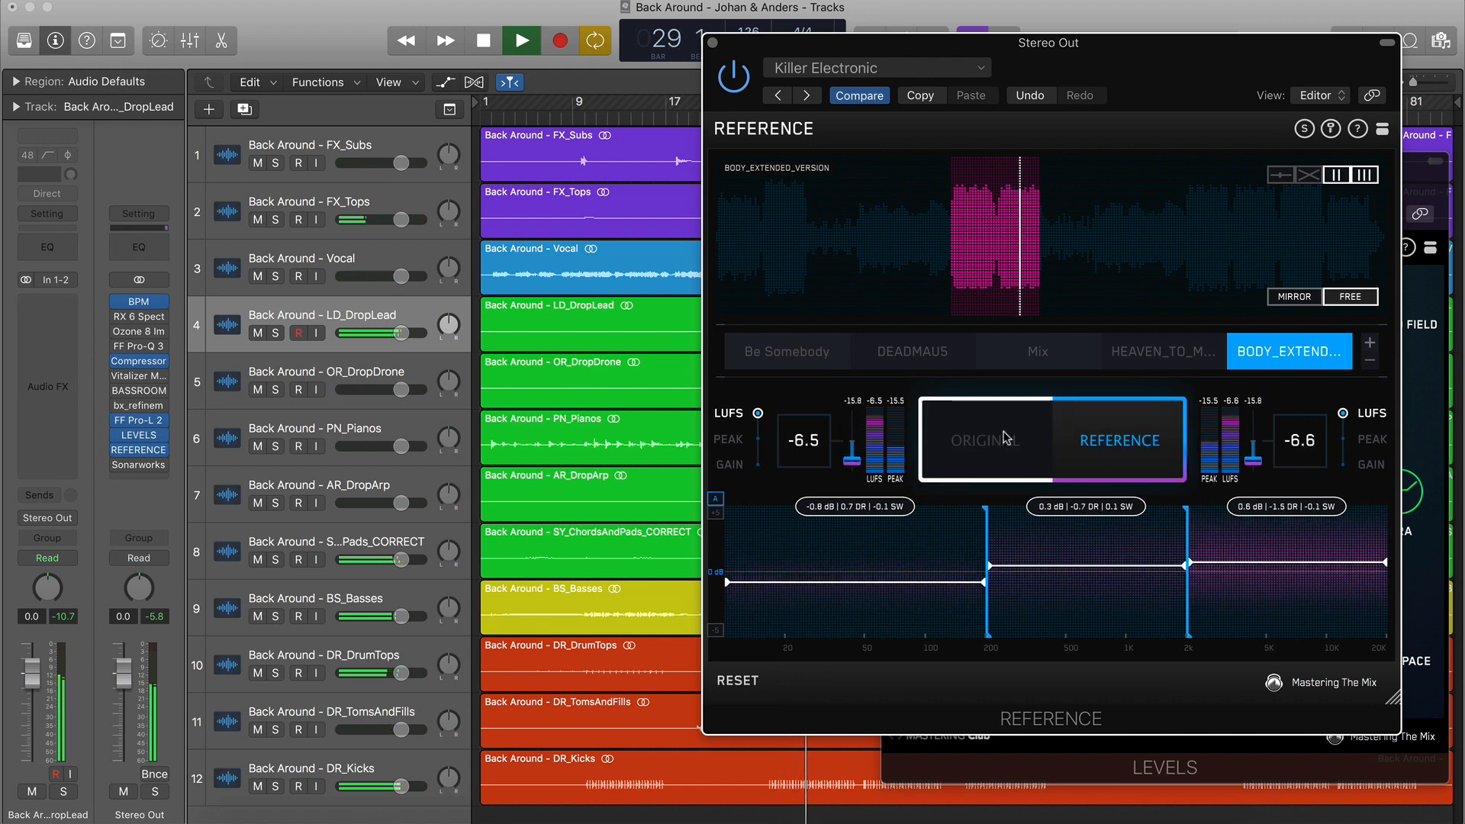
pyautogui.click(1008, 438)
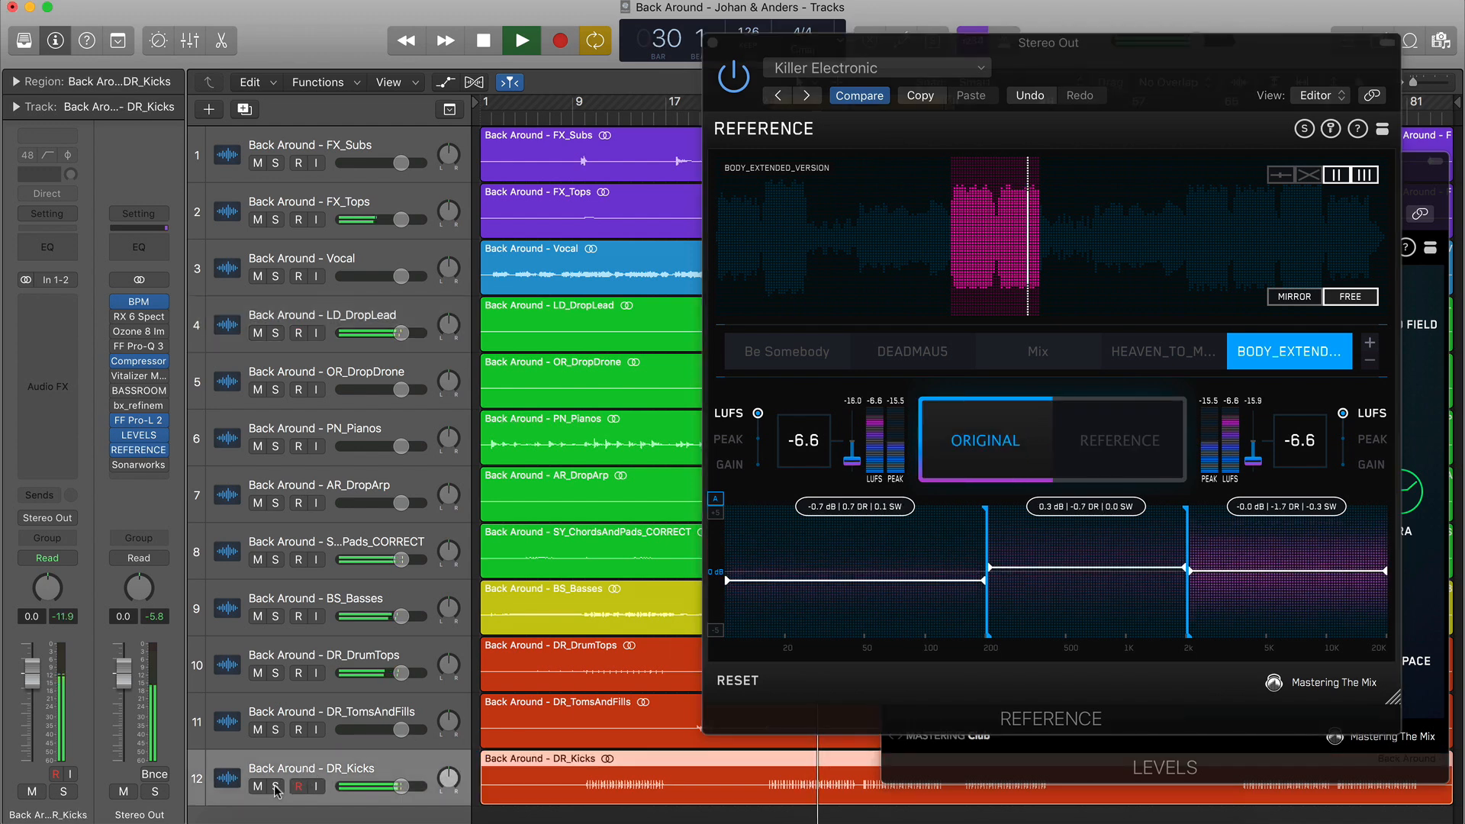
# Briefly solo the DR_Kicks track to audition it on its own
pyautogui.click(276, 787)
pyautogui.click(276, 787)
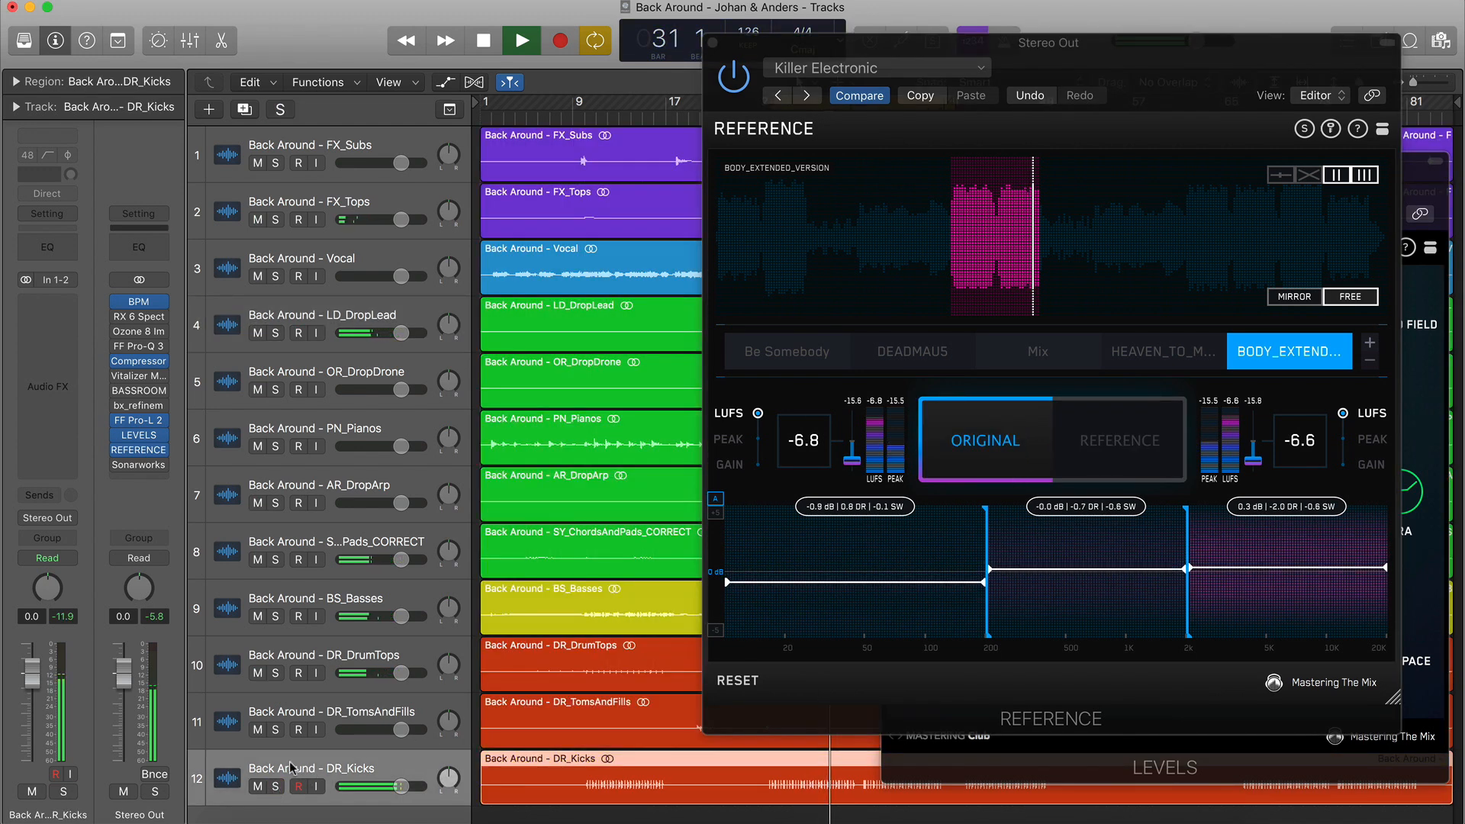
# Close the REFERENCE and LEVELS windows and stop playback
pyautogui.click(712, 43)
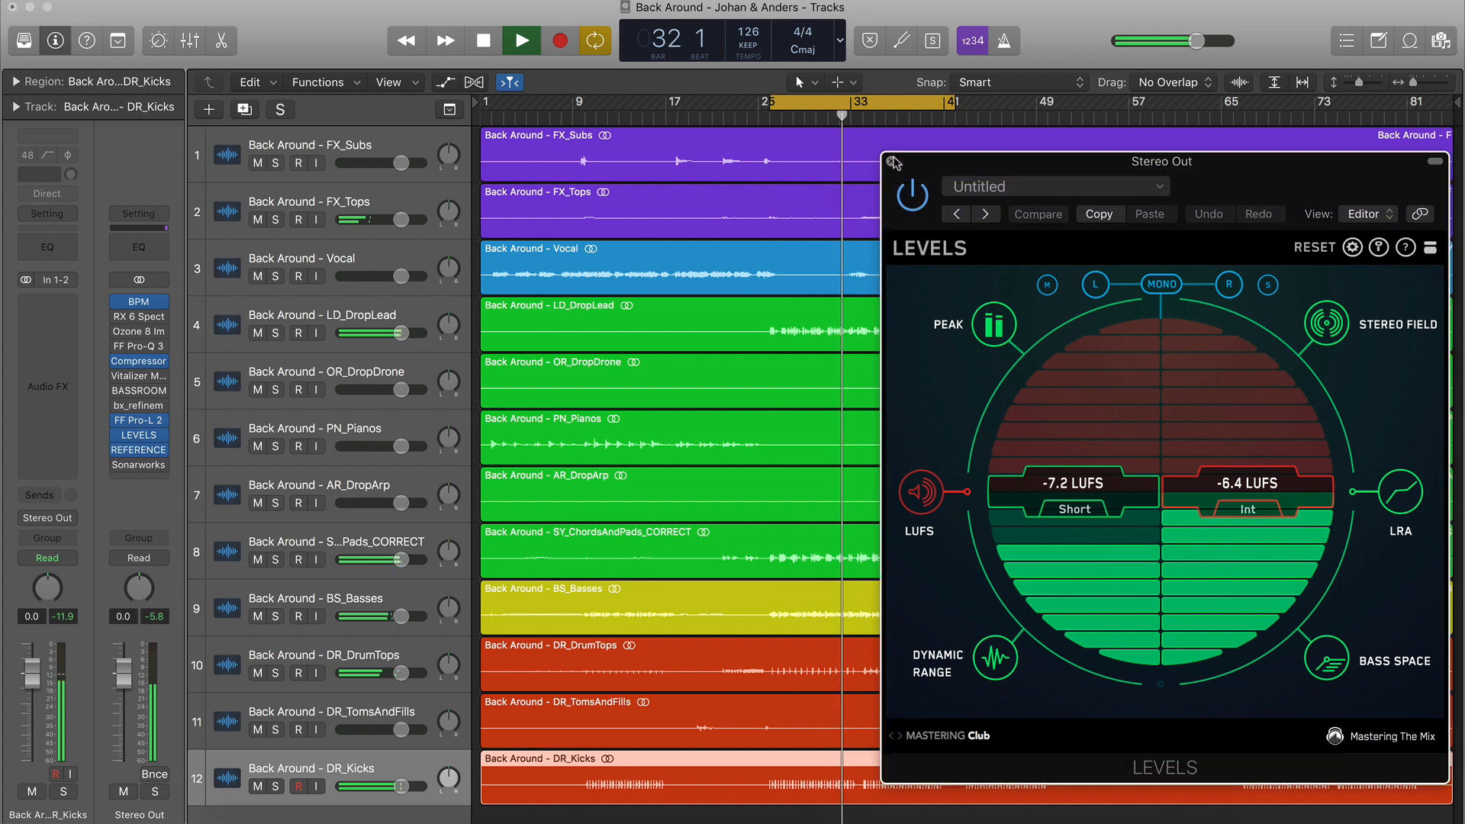
pyautogui.click(891, 161)
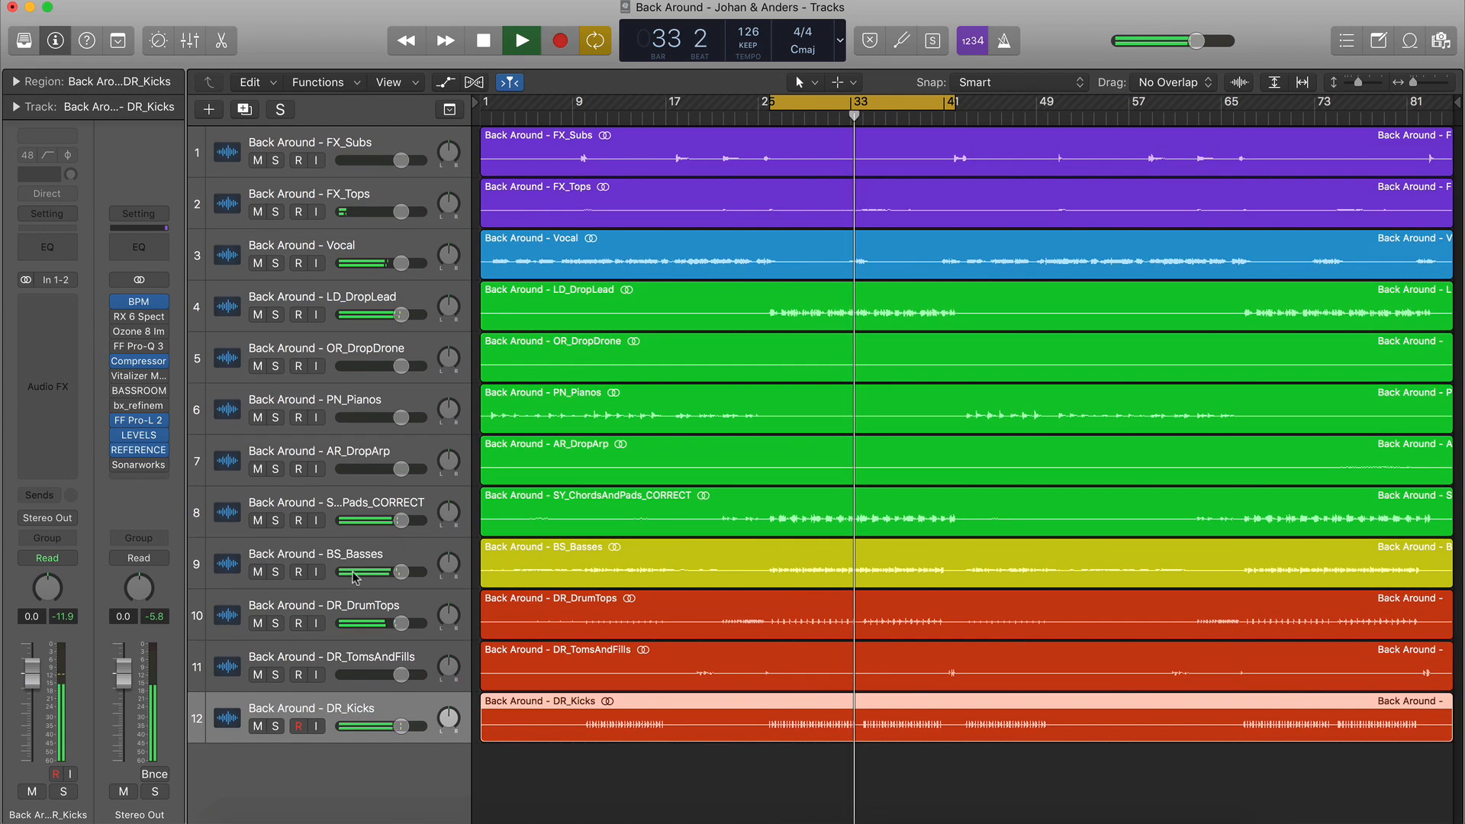
pyautogui.press('space')
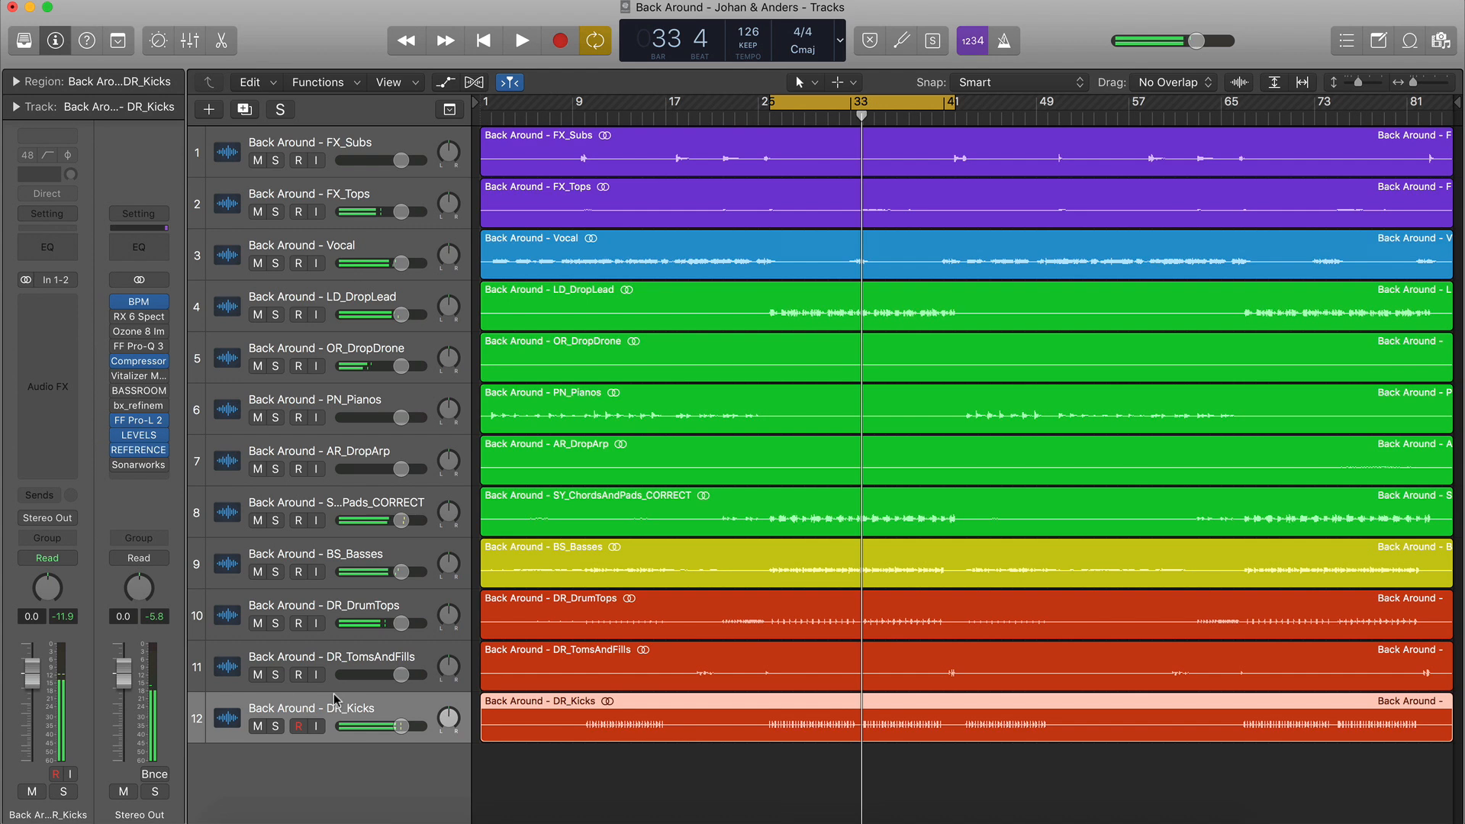
# Run Drum Replacement/Doubling on the DR_Kicks track with Kick as the instrument and Replacement as the mode
pyautogui.press('y')
pyautogui.hotkey('ctrl', 'd')
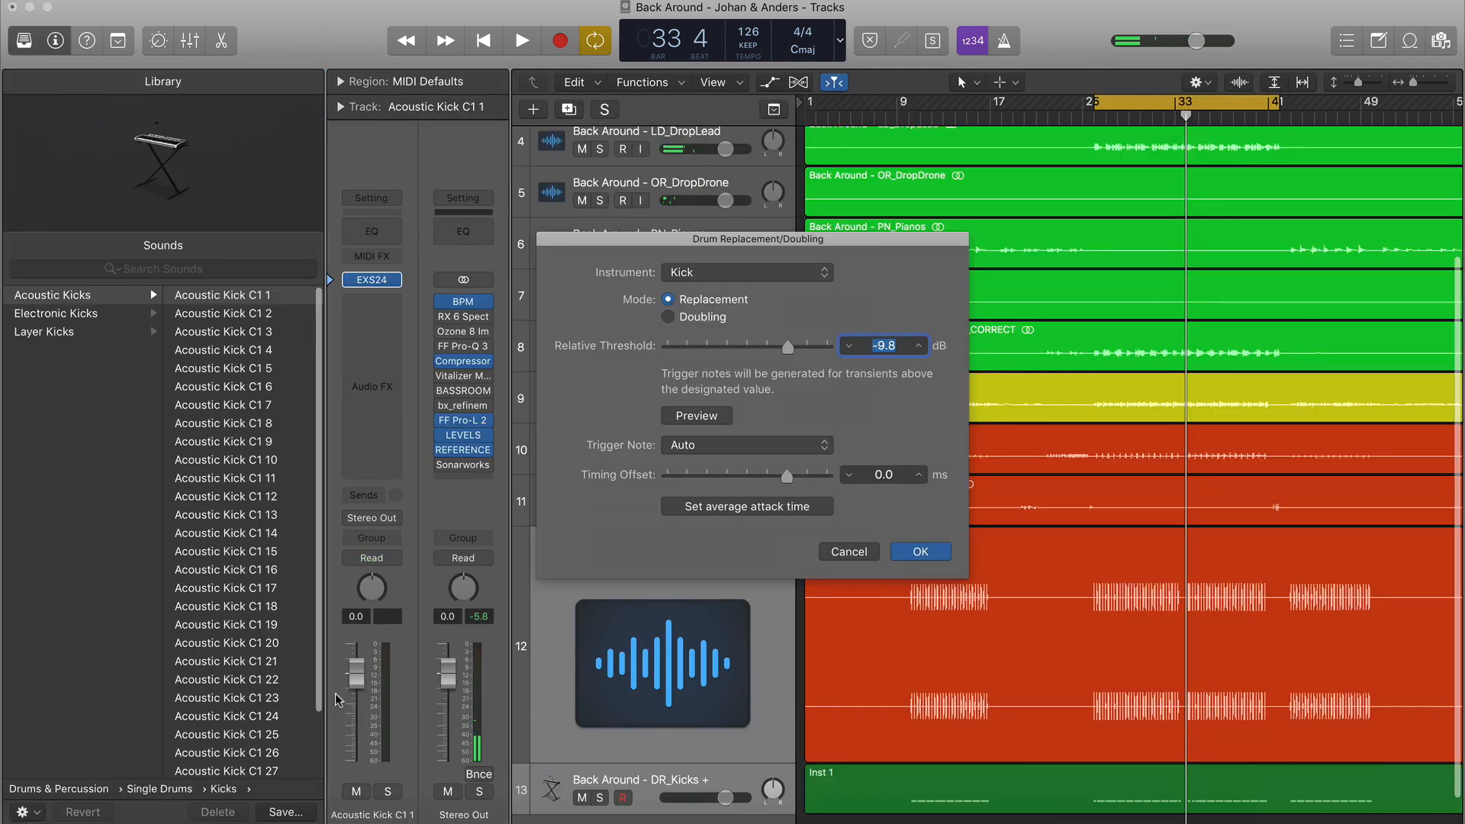
pyautogui.click(921, 552)
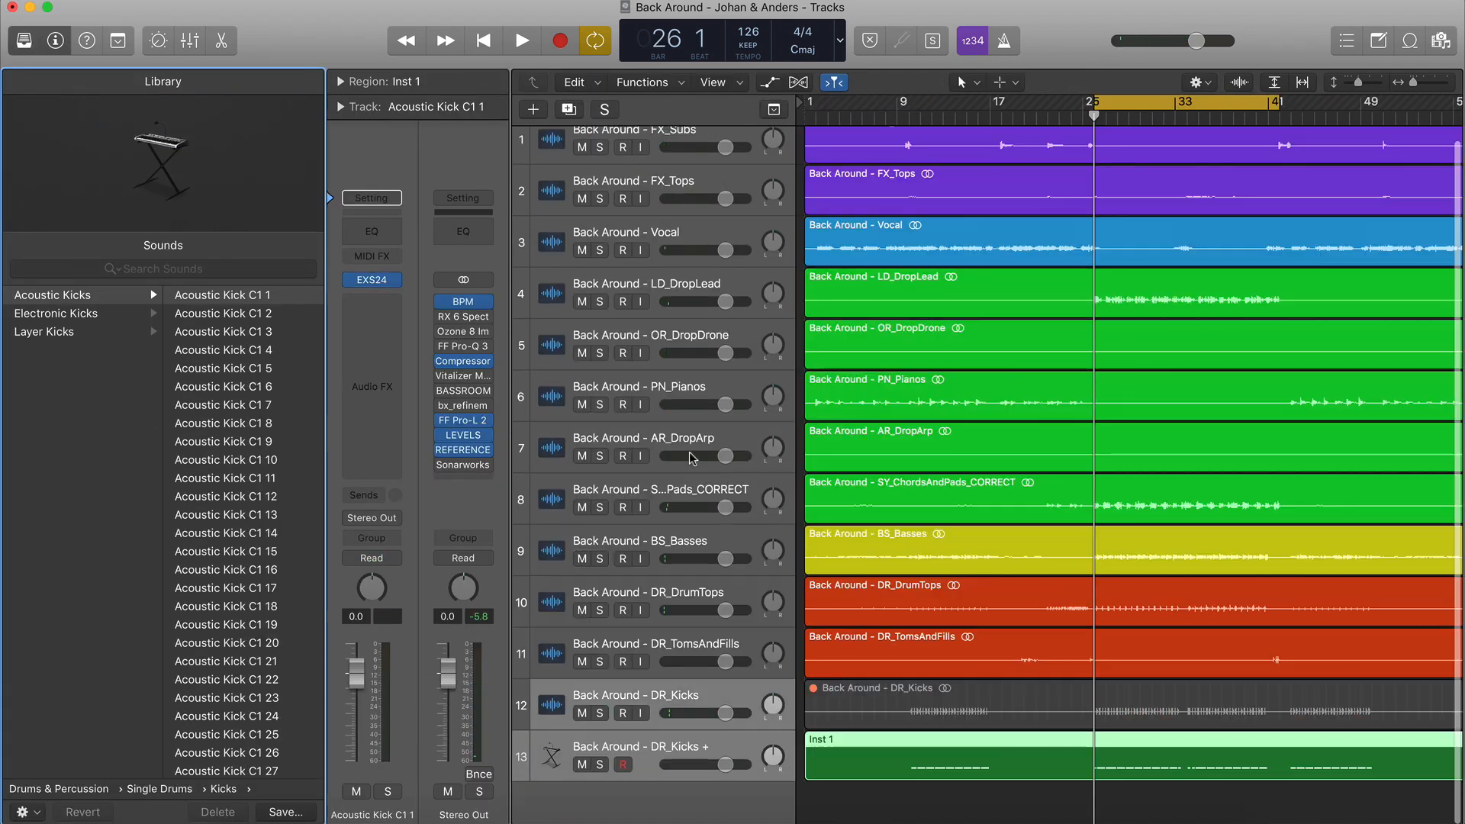
# Load the Hyperbitz Kicks channel strip setting on the new kick instrument track and hide the Library
pyautogui.click(371, 197)
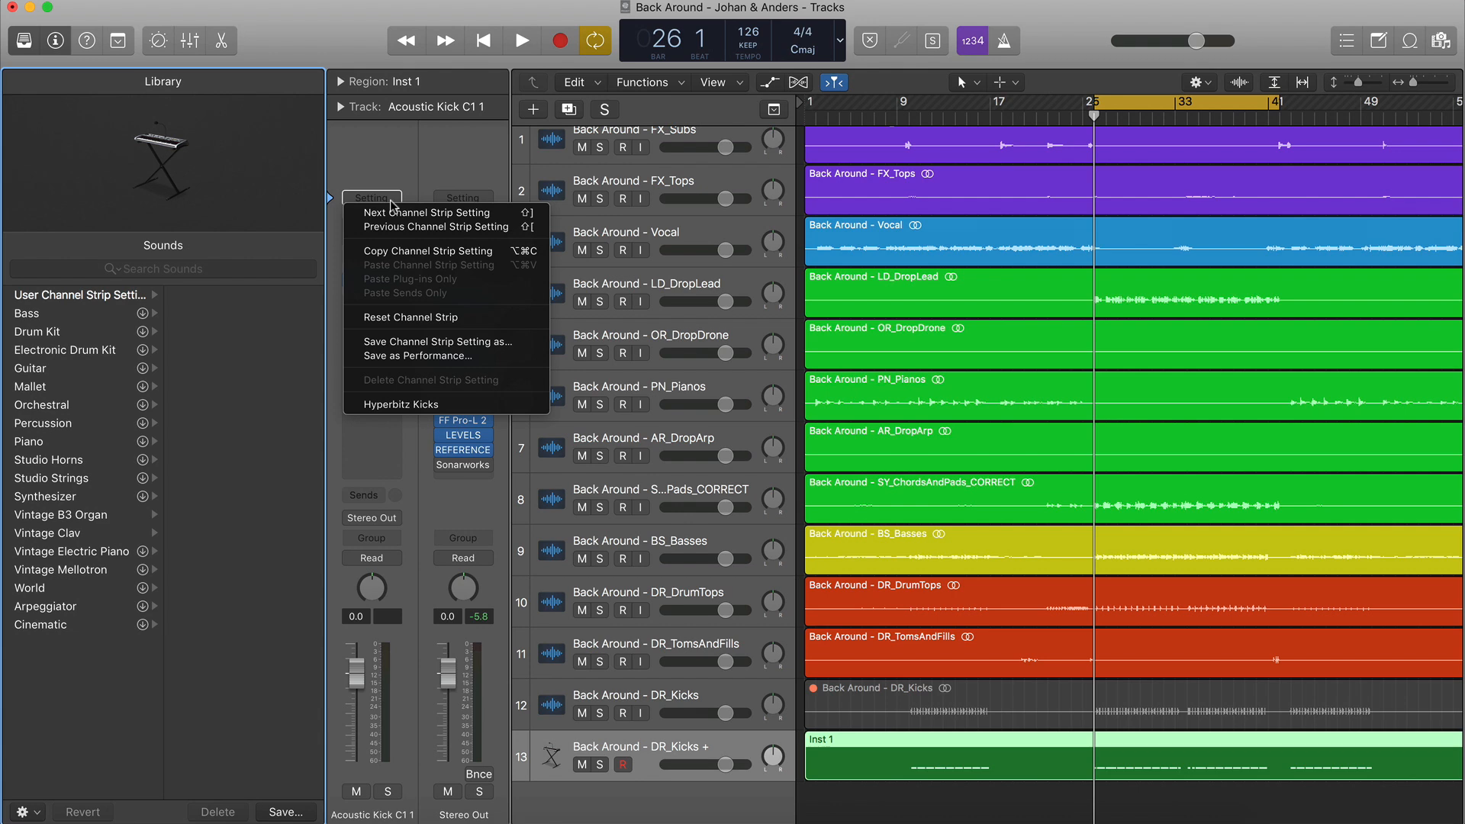
pyautogui.click(401, 405)
pyautogui.click(24, 40)
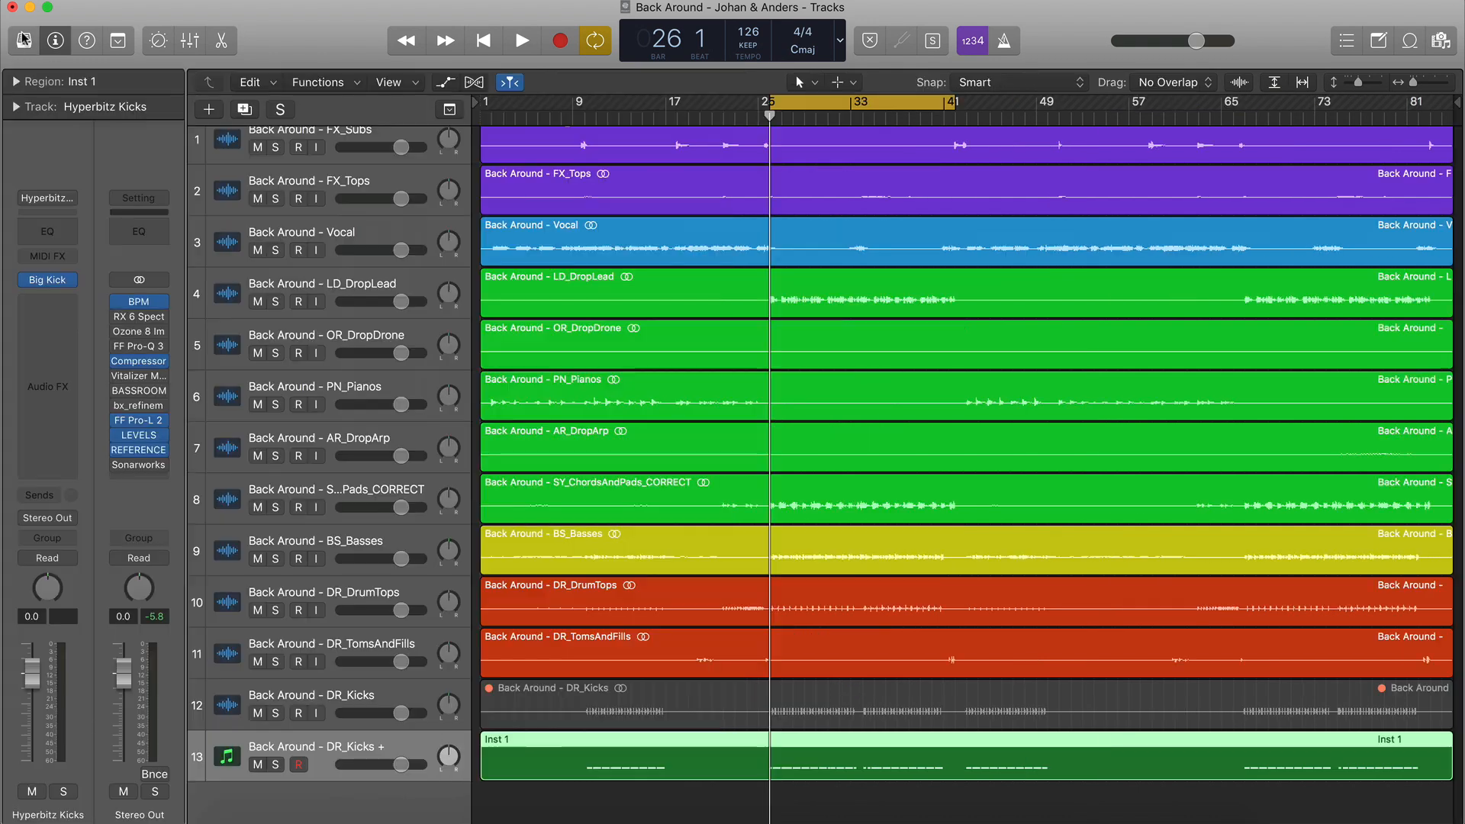
# Open the Big Kick instrument on the new kick track, start playback and move its window over the arrangement
pyautogui.click(48, 281)
pyautogui.press('space')
pyautogui.moveTo(42, 22); pyautogui.dragTo(764, 33)
# Audition successive kick samples in Big Kick's Sample 1 slot, stopping at HYPERBITS_Essential_Drums_Kick_31_C.wav
pyautogui.click(812, 218)
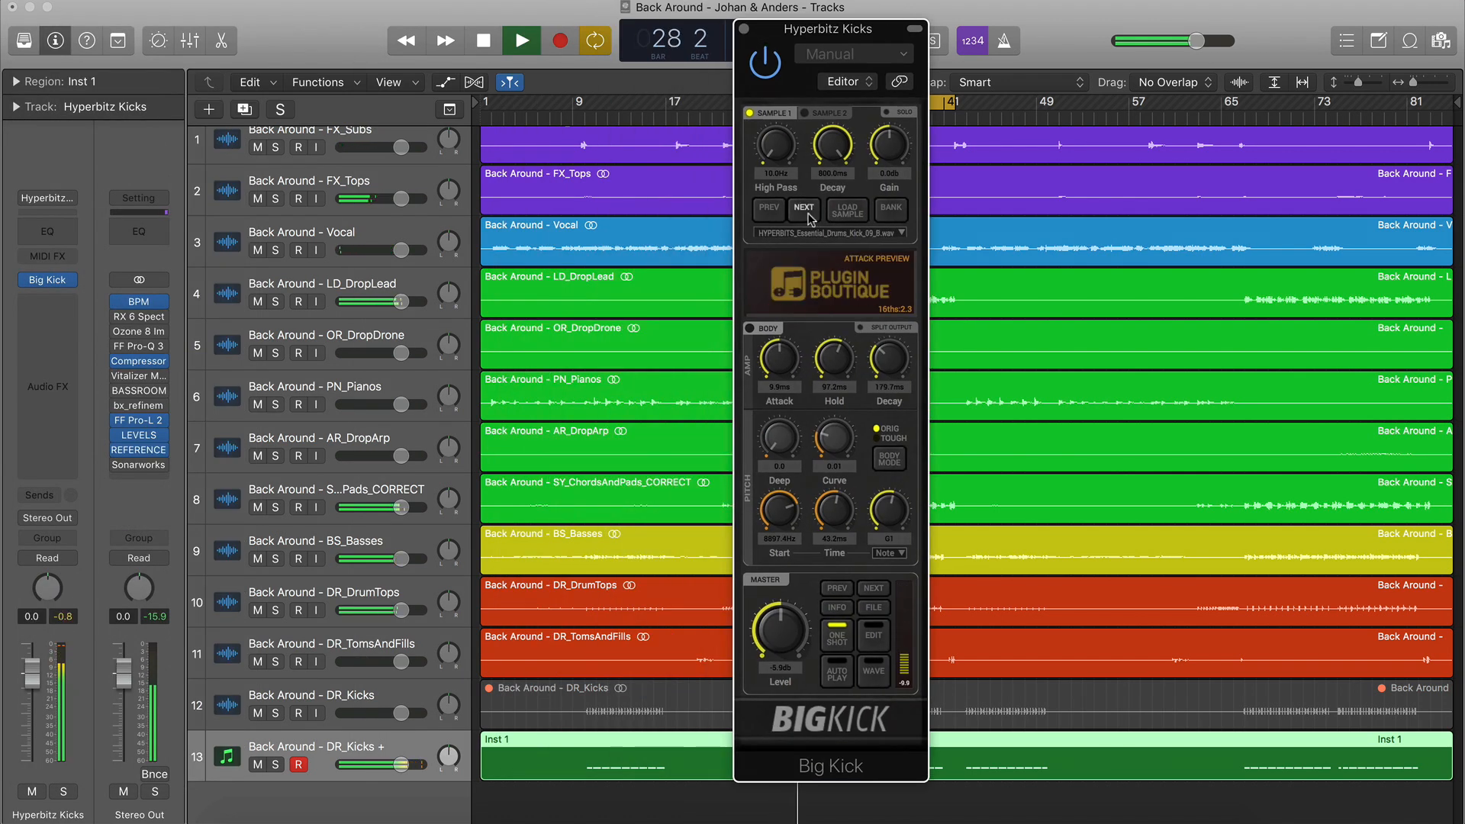
pyautogui.click(806, 211)
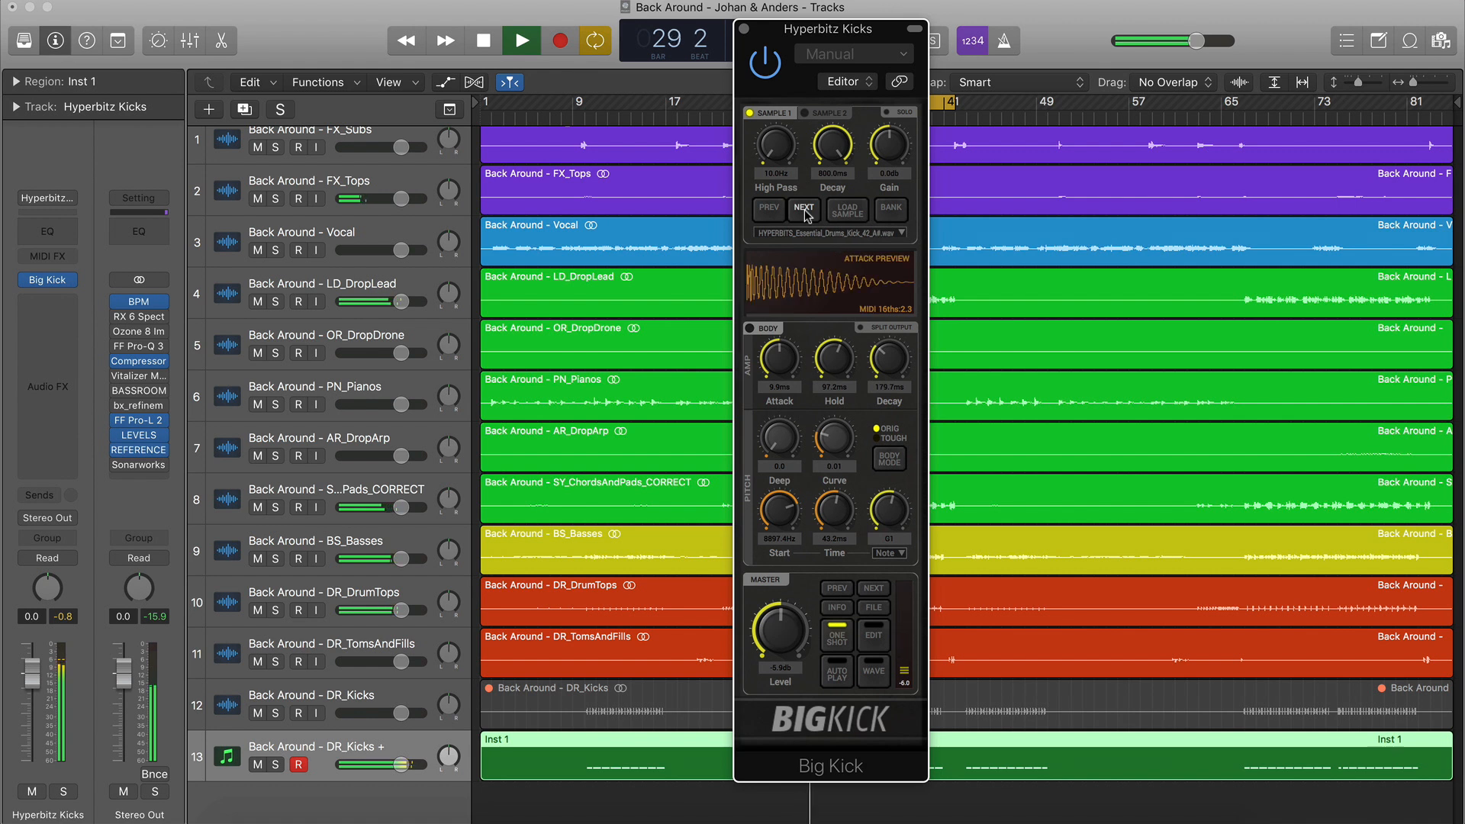
pyautogui.click(806, 212)
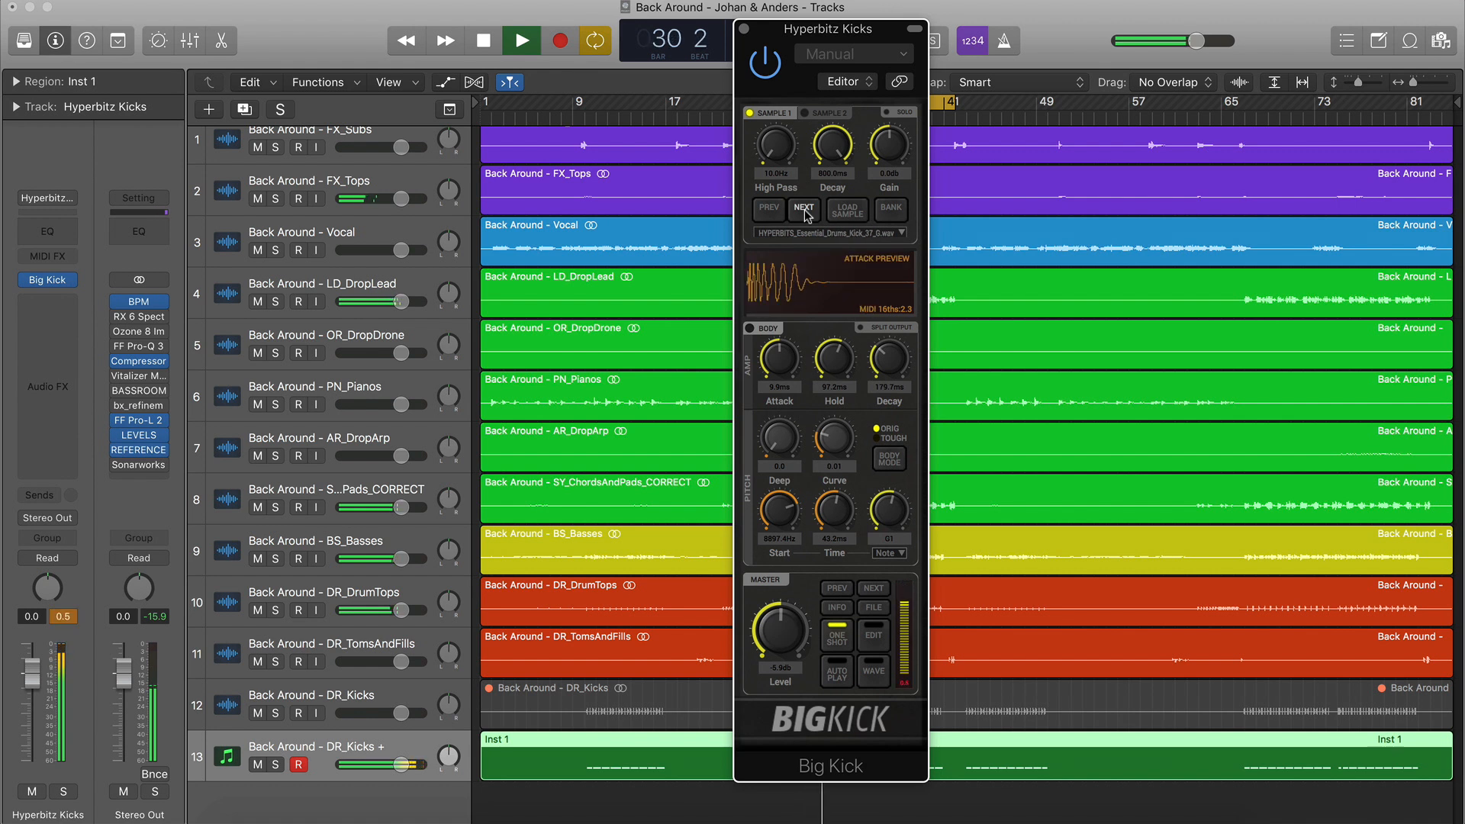
pyautogui.click(806, 211)
pyautogui.click(806, 211)
pyautogui.click(806, 212)
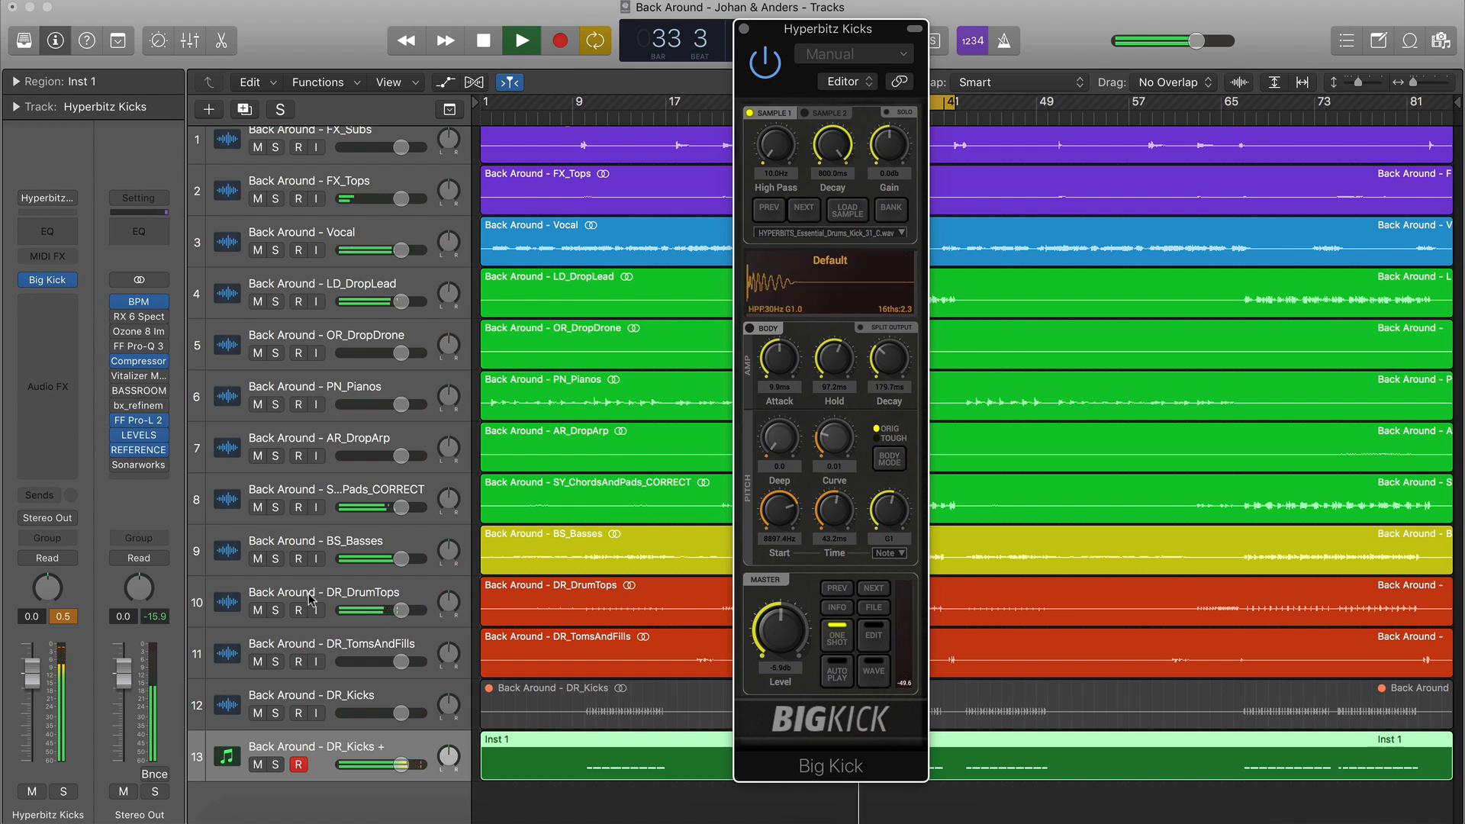
# Lower the new kick track's volume to about -1.5 dB and A/B the mix against the BODY_EXTENDED_VERSION track in REFERENCE
pyautogui.moveTo(36, 677); pyautogui.dragTo(36, 685)
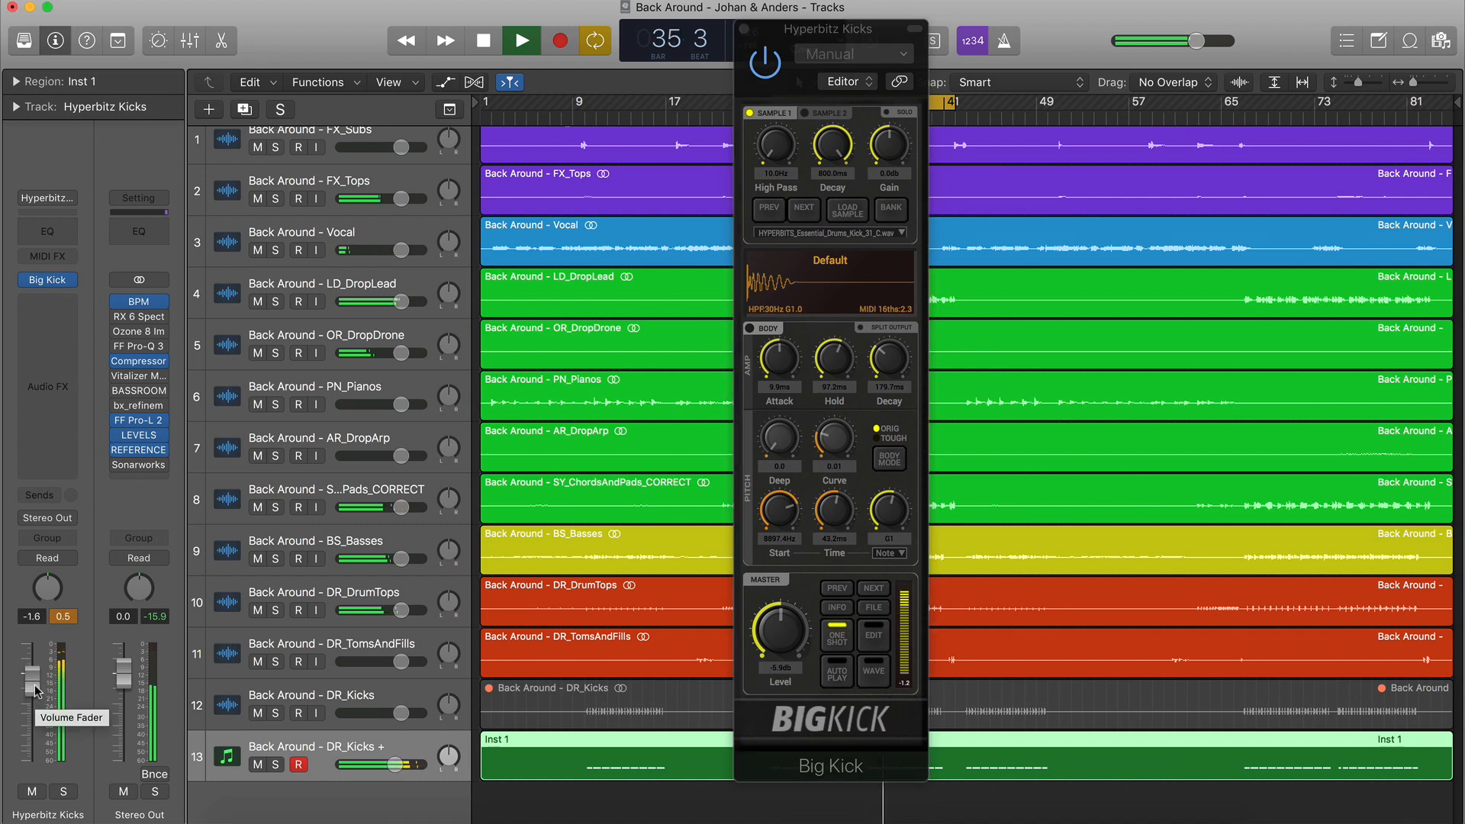
pyautogui.click(138, 452)
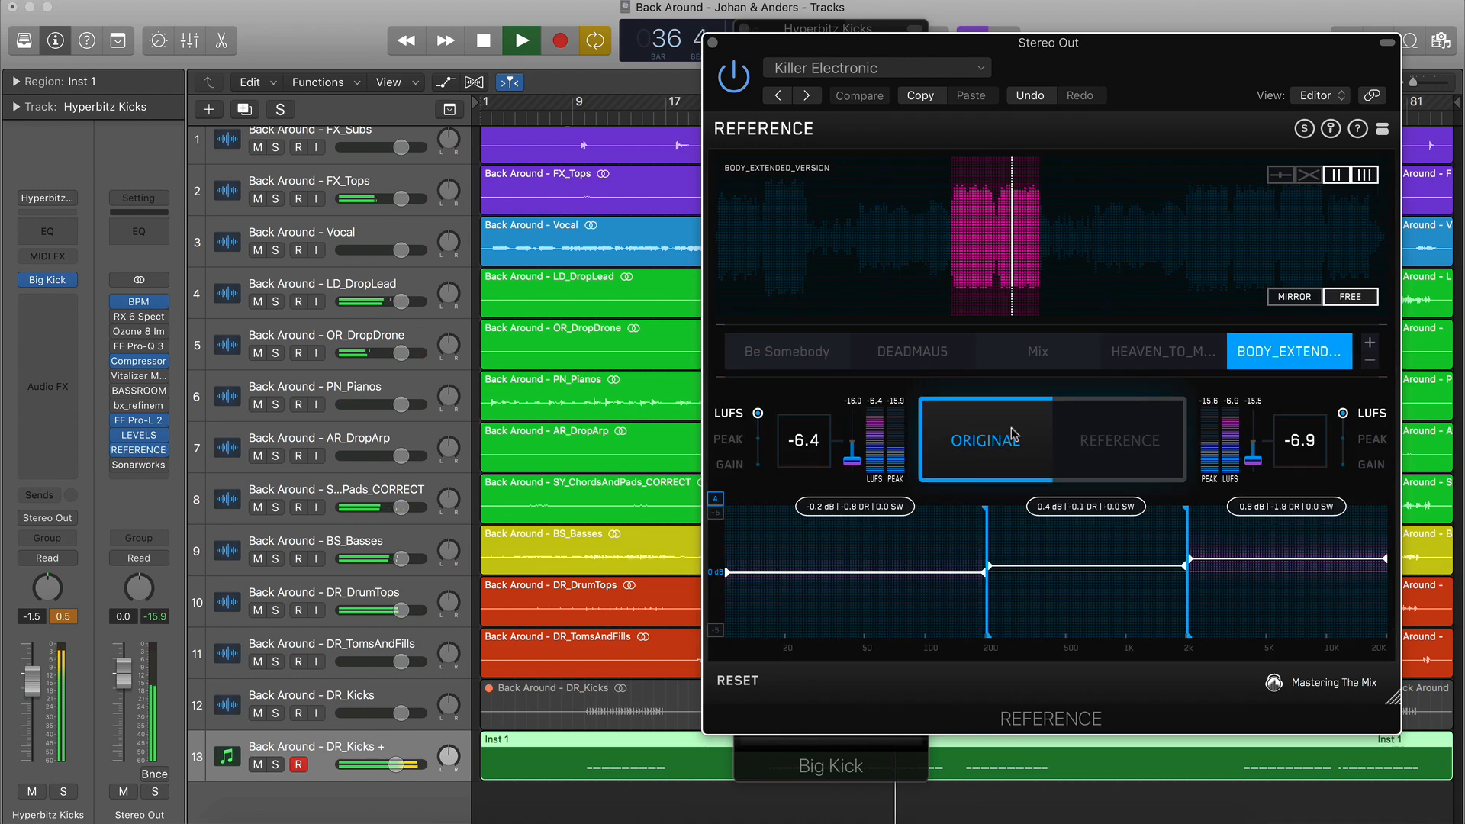
pyautogui.click(1112, 437)
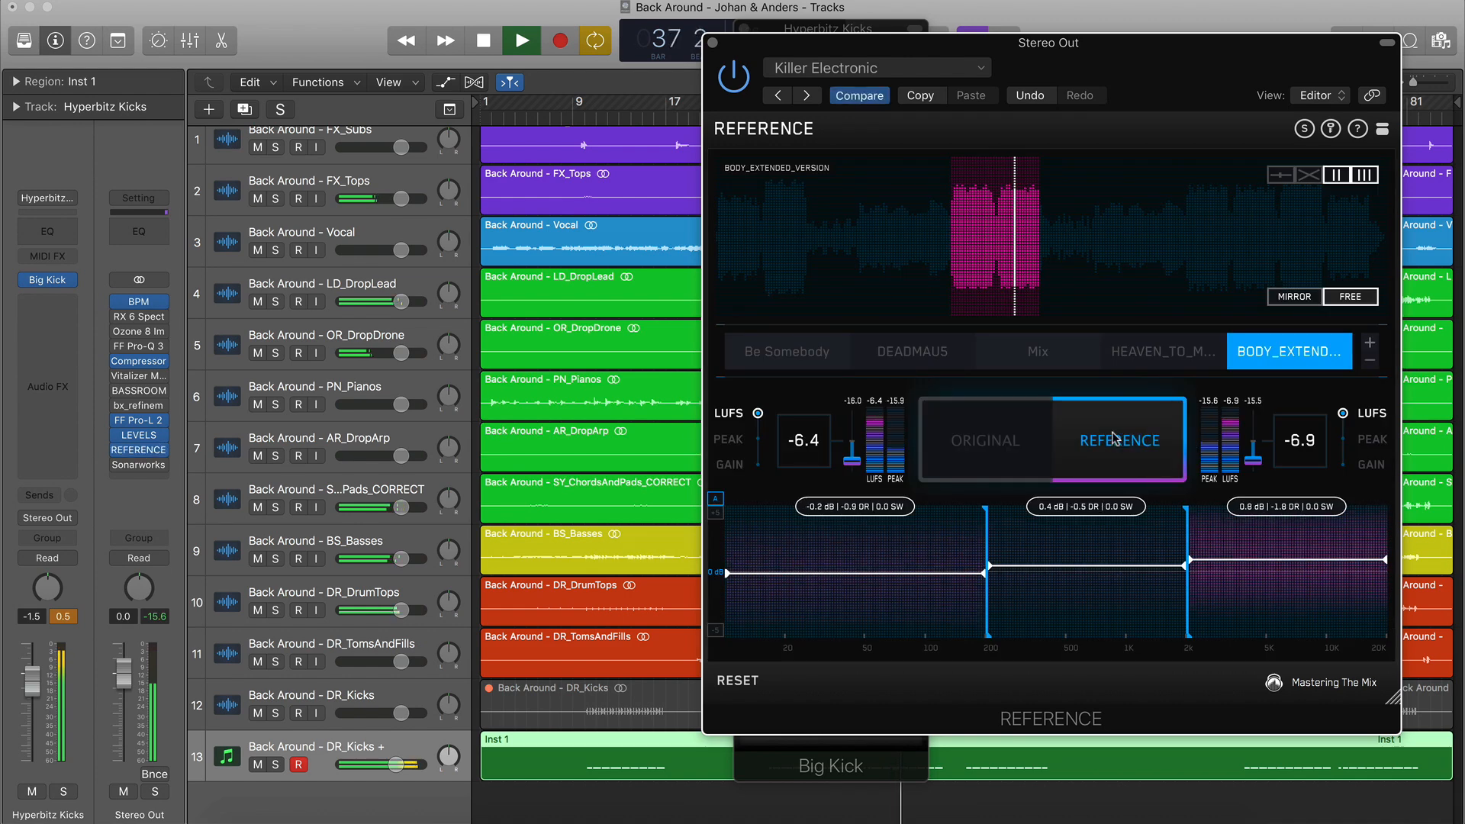
pyautogui.click(1011, 439)
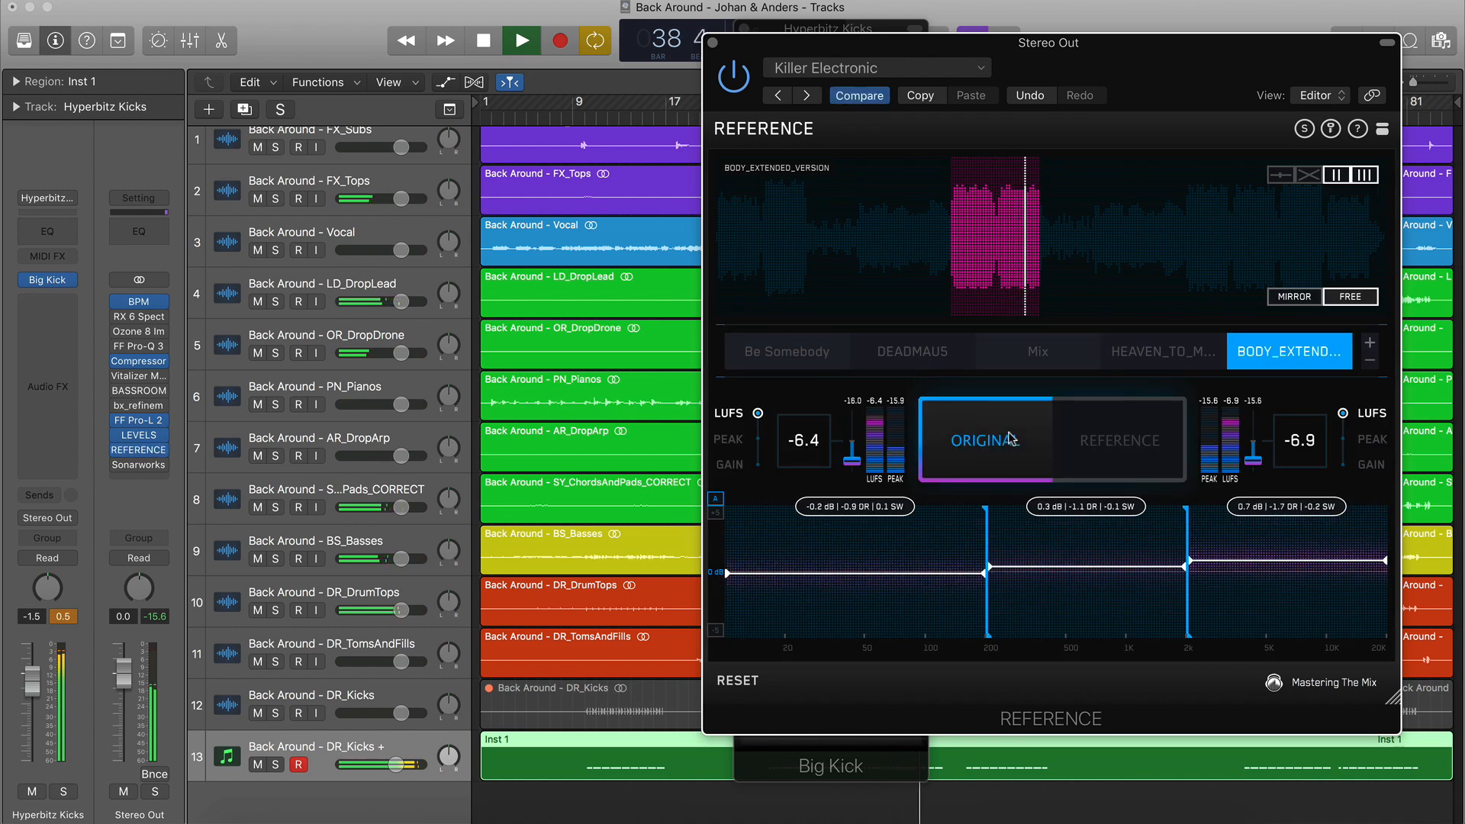
pyautogui.click(1118, 439)
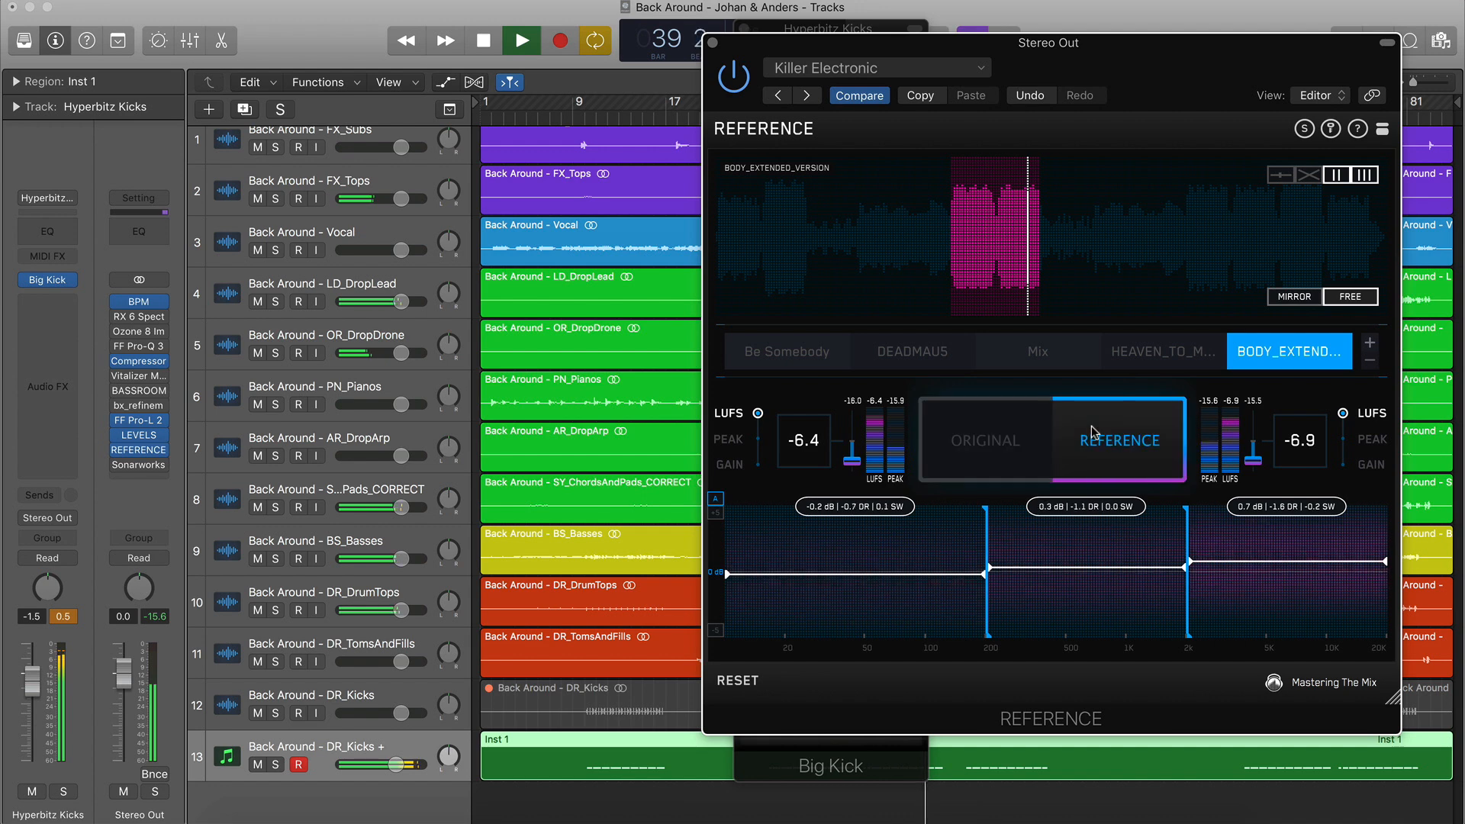
pyautogui.click(1024, 428)
# Switch REFERENCE to the Mix track and A/B it against the original to compare the two kicks
pyautogui.click(1039, 353)
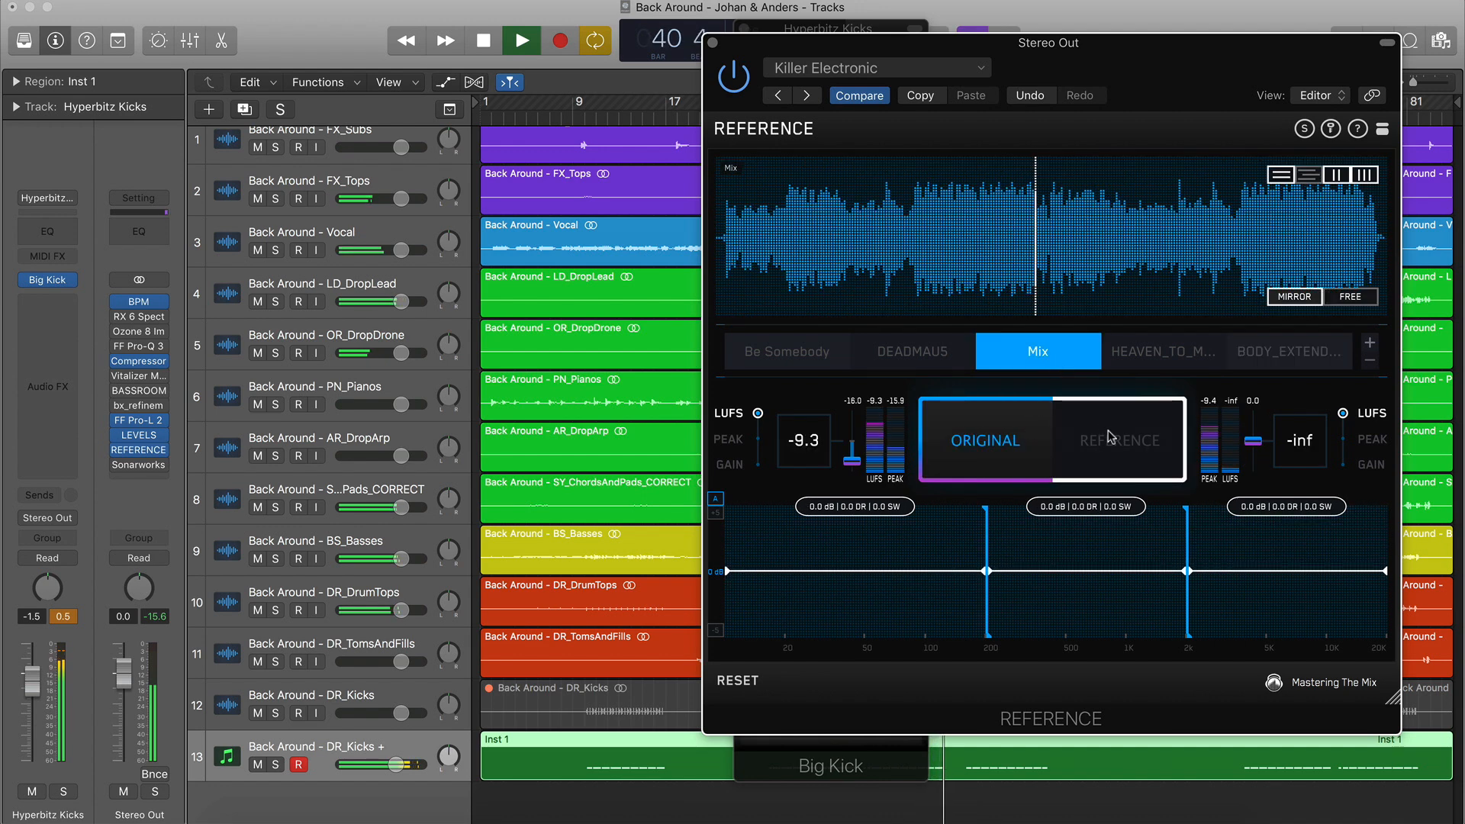
pyautogui.click(1105, 432)
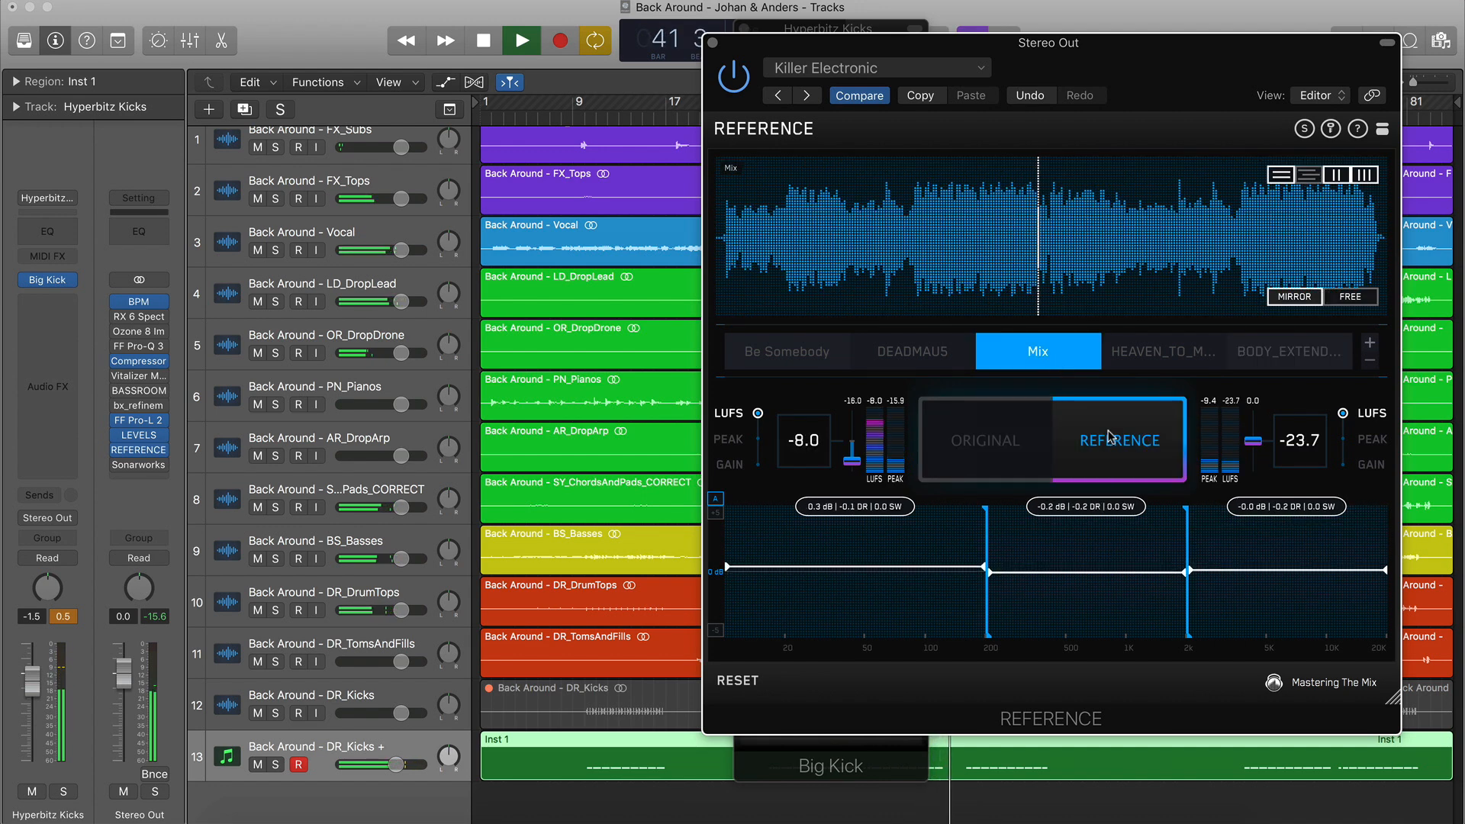
pyautogui.click(1025, 438)
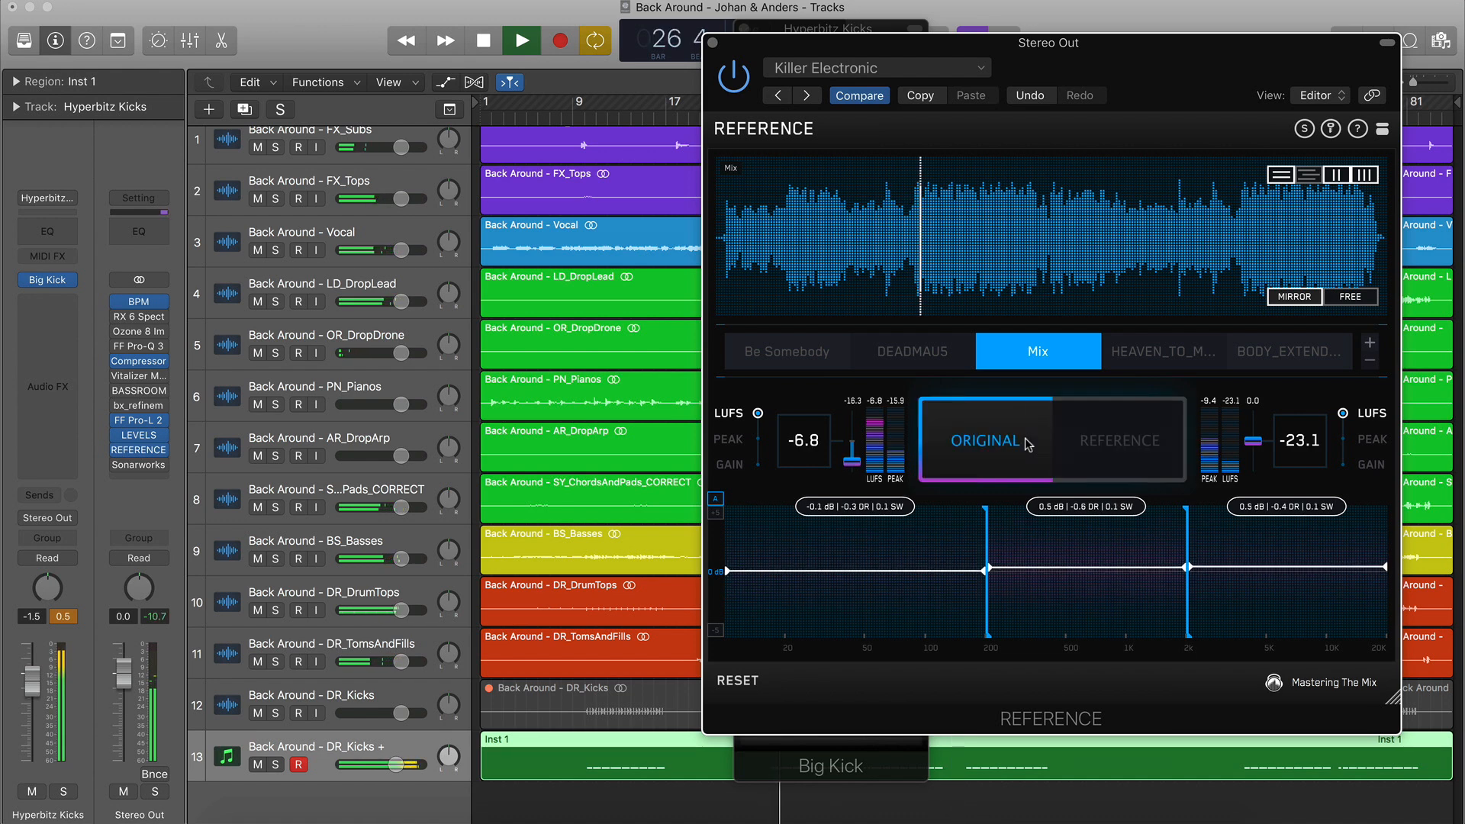
pyautogui.click(1104, 436)
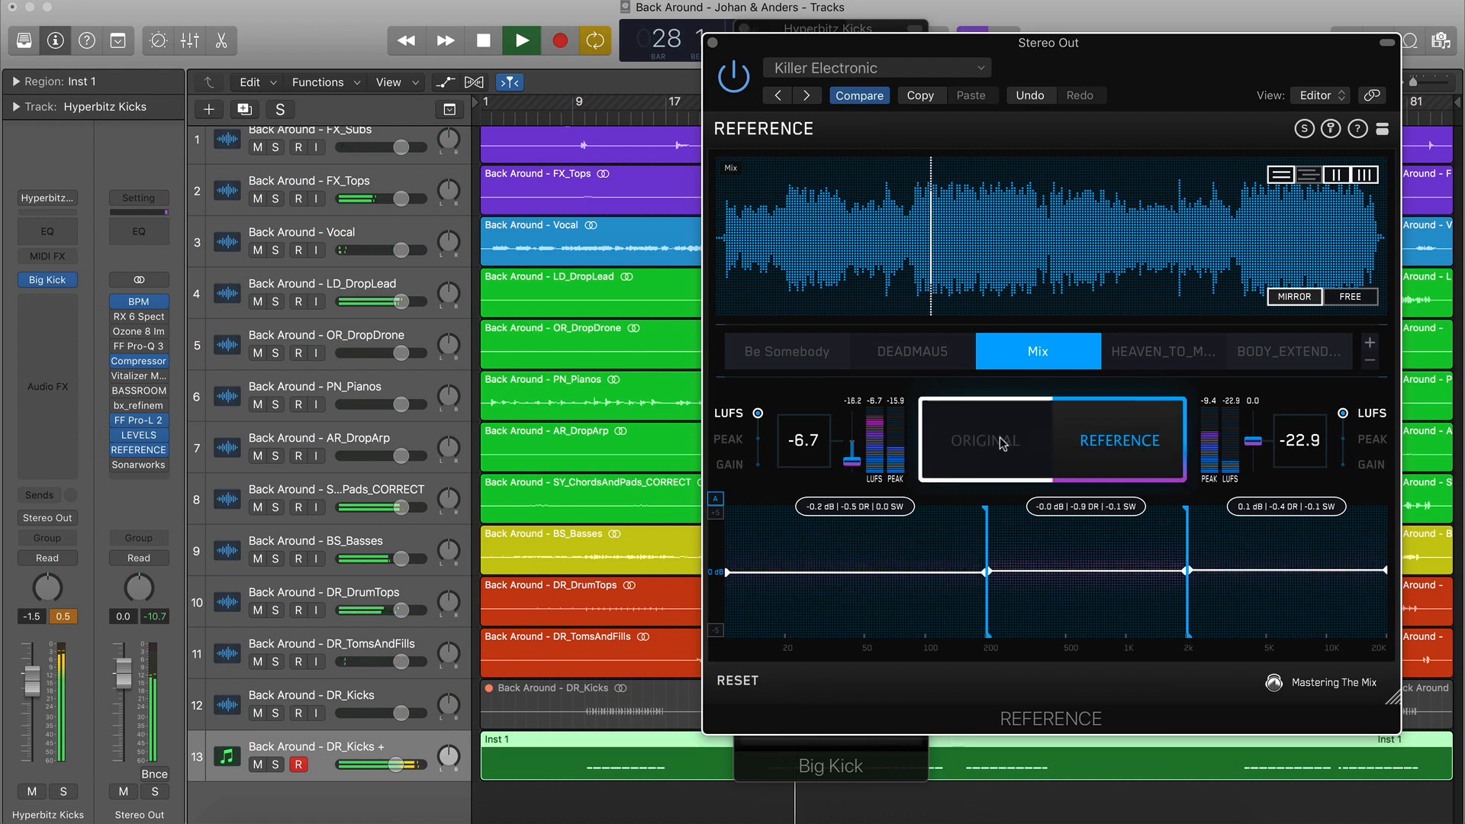
pyautogui.click(1002, 444)
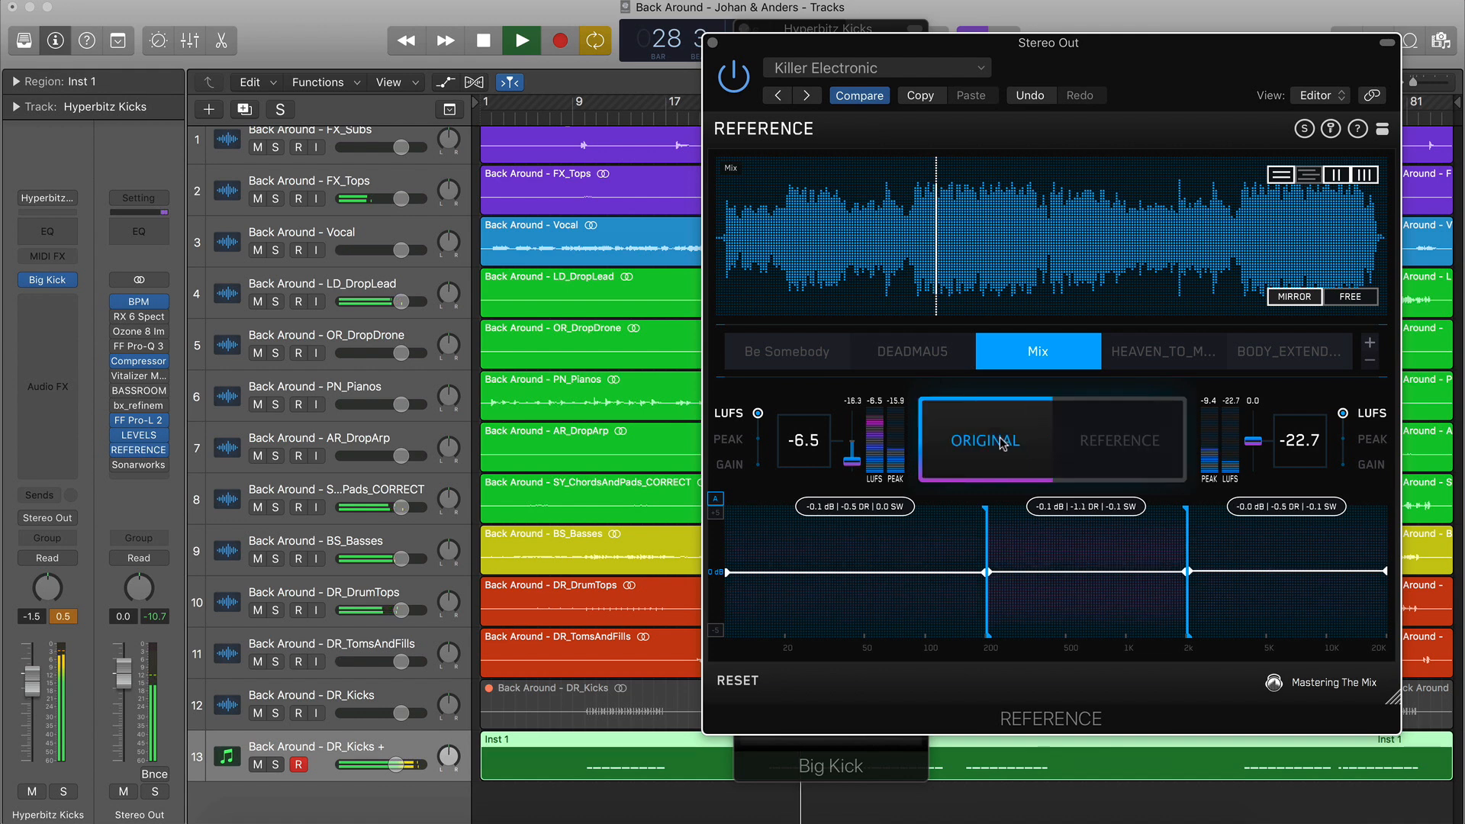
# Bring the Big Kick window to the front and move it beside the REFERENCE window
pyautogui.click(290, 753)
pyautogui.click(748, 744)
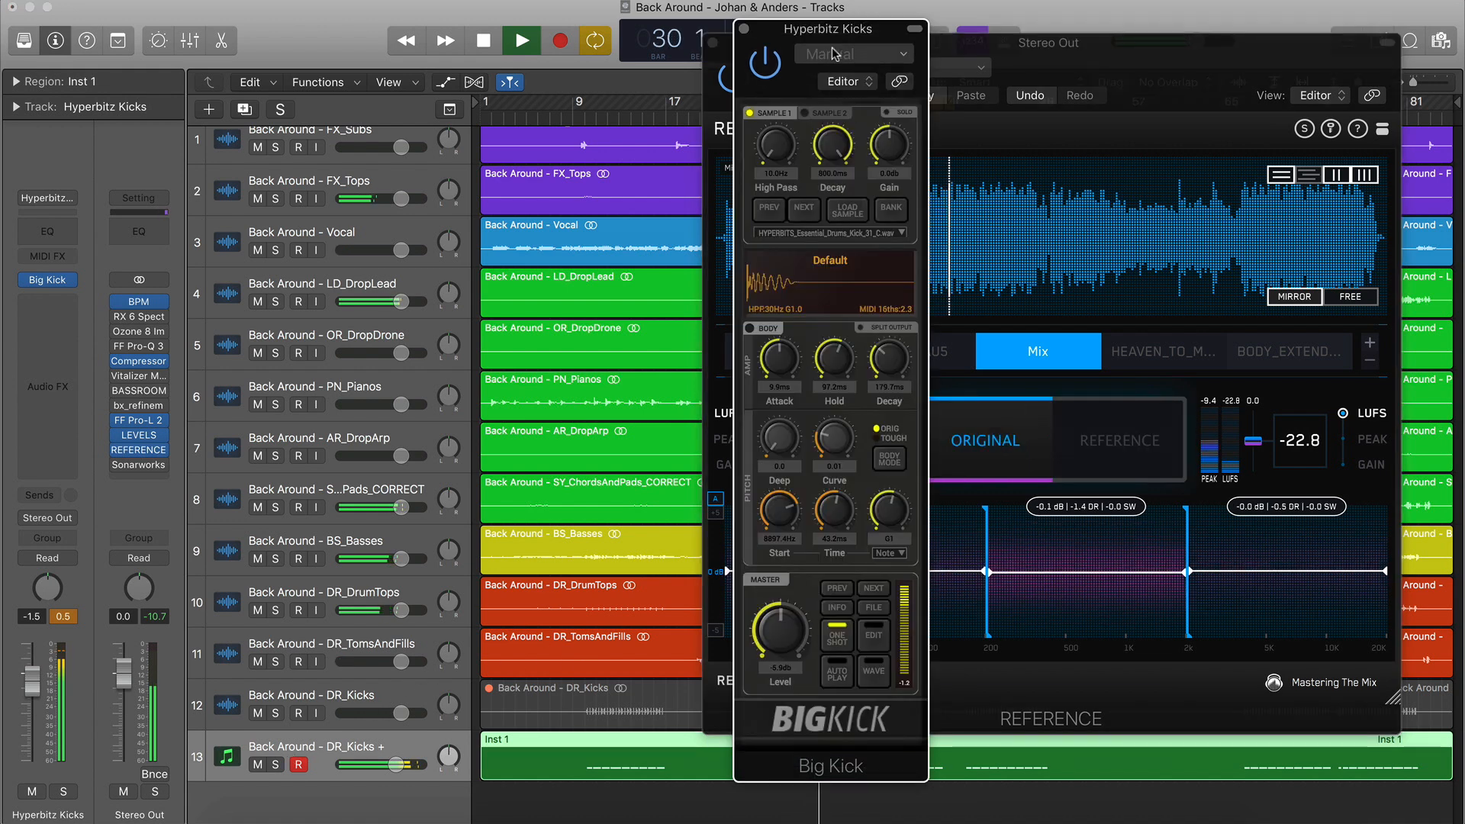
pyautogui.moveTo(793, 29); pyautogui.dragTo(584, 28)
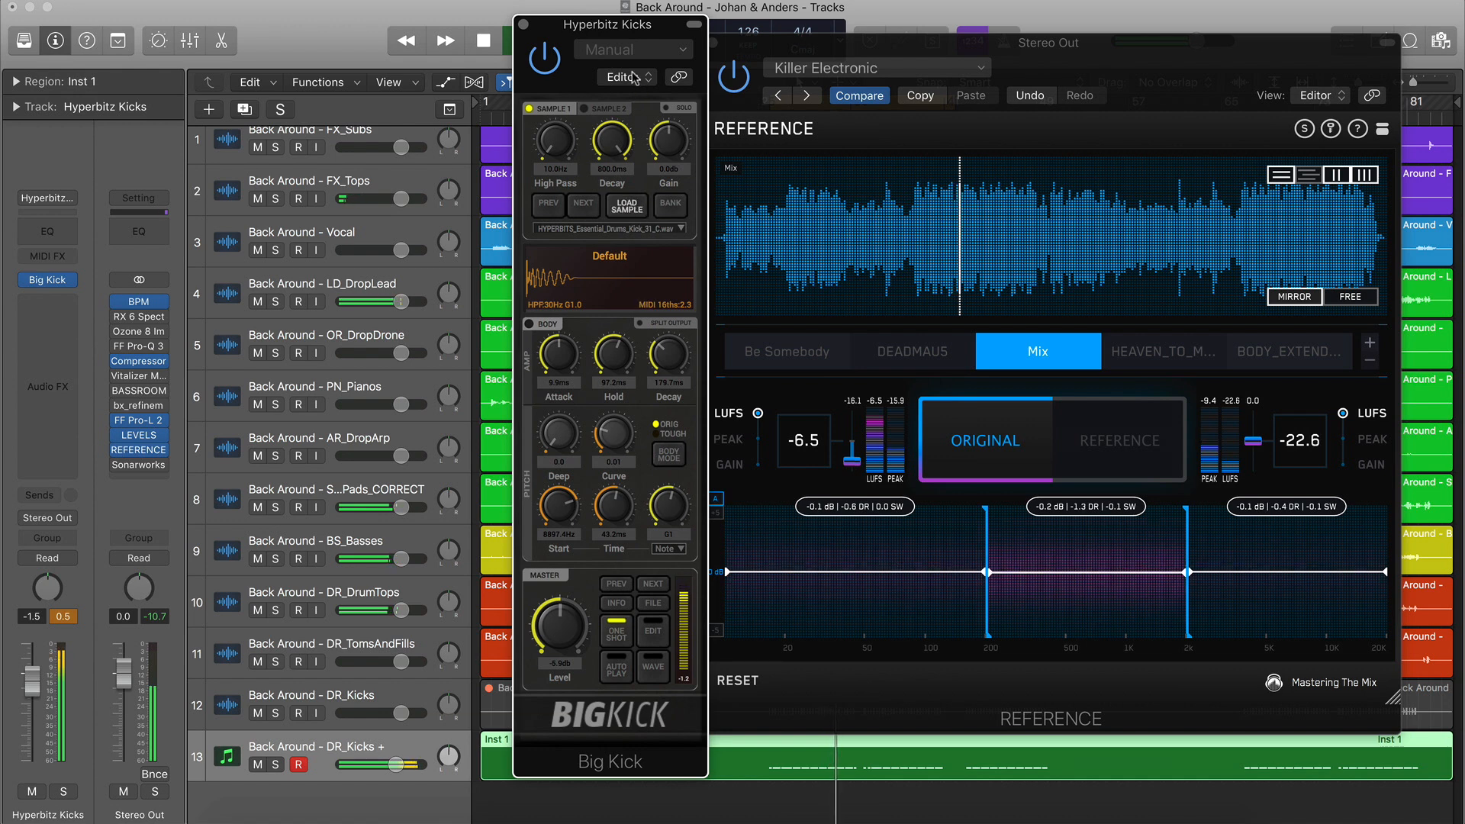
# Audition successive kick samples in Big Kick's Sample 1 slot, stopping at HYPERBITS_Essential_Drums_Kick_50_D.wav
pyautogui.click(583, 205)
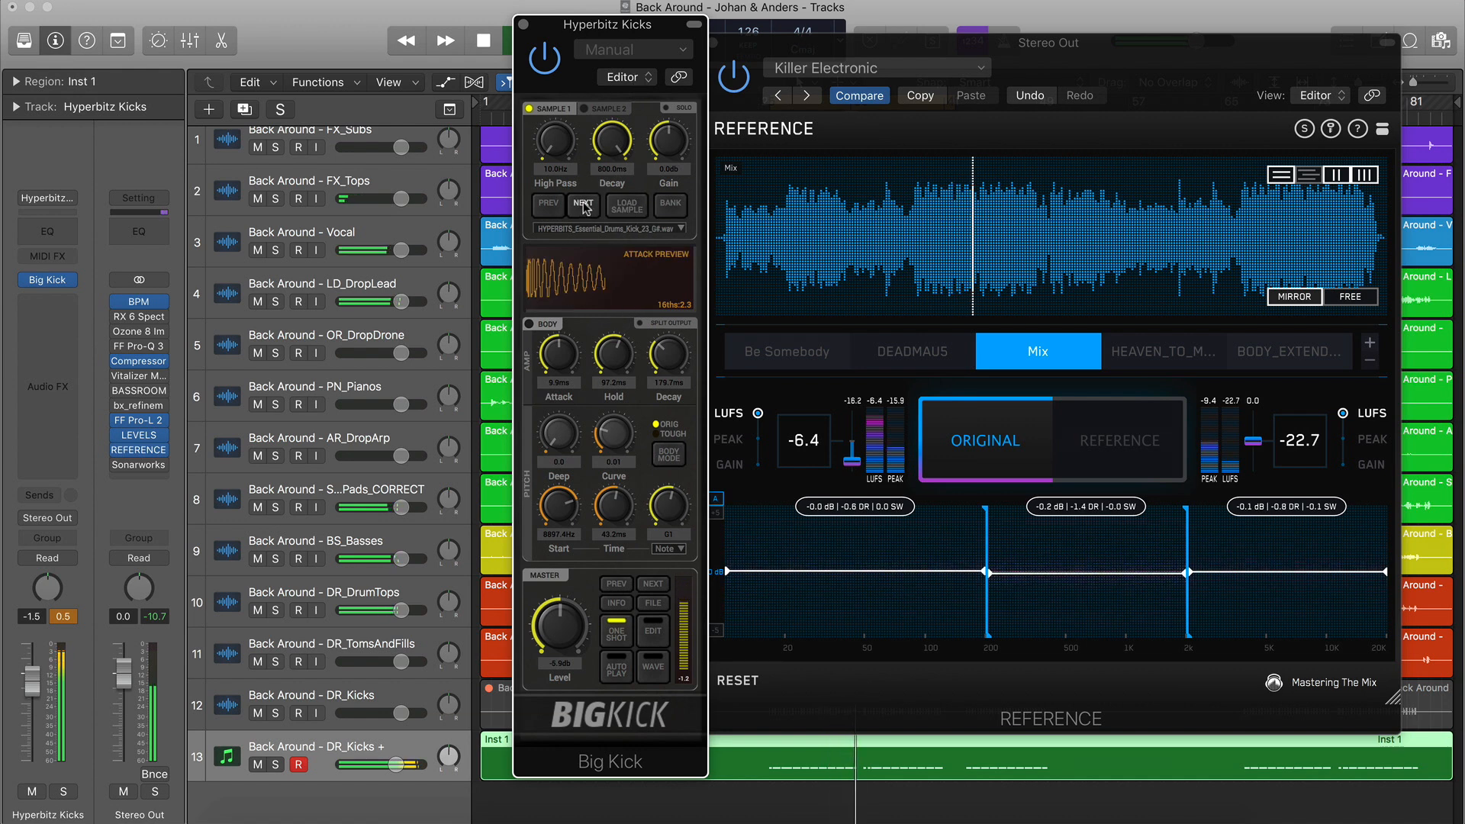
pyautogui.moveTo(578, 31); pyautogui.dragTo(524, 32)
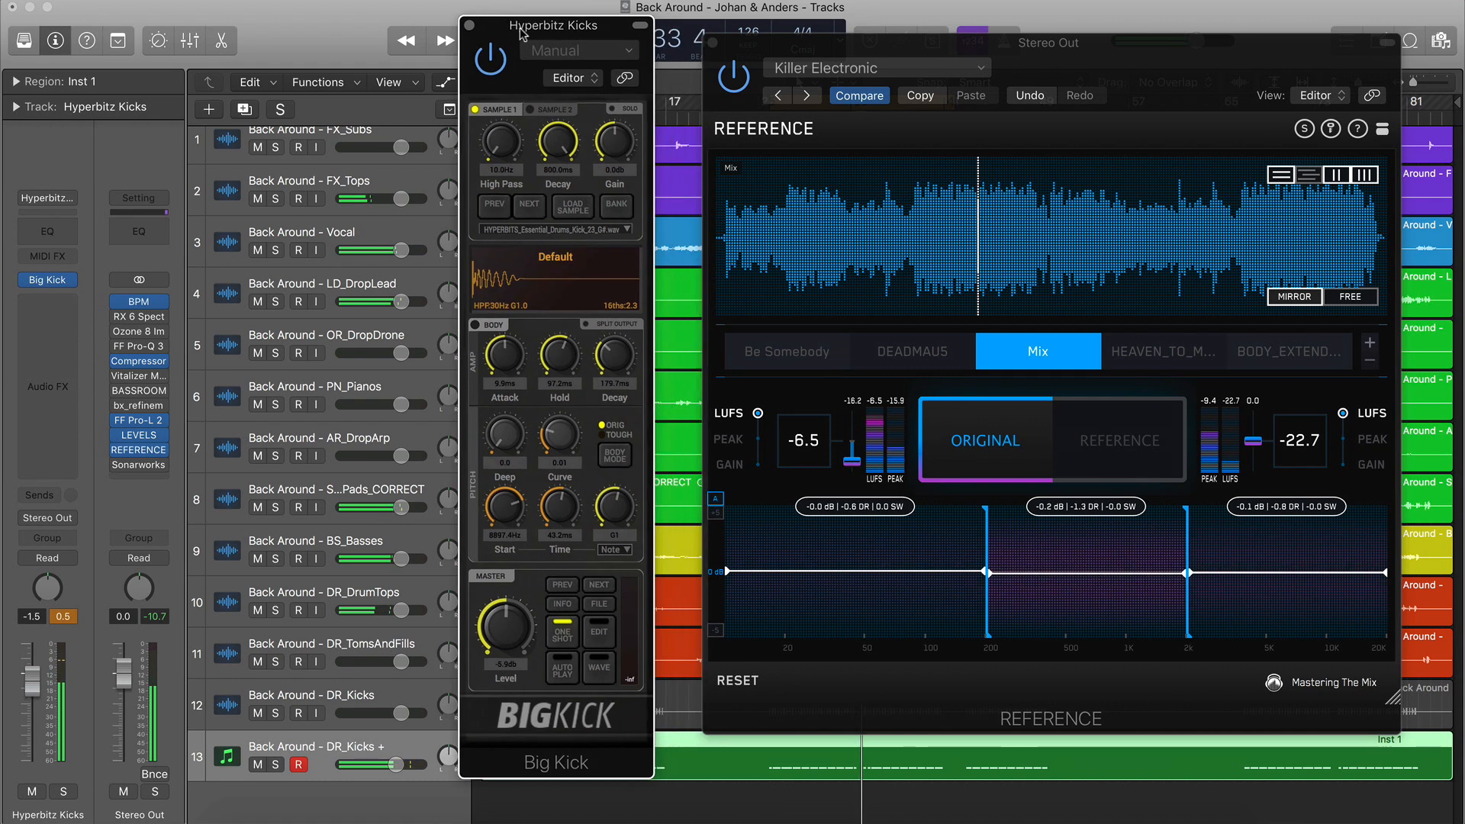
pyautogui.click(529, 206)
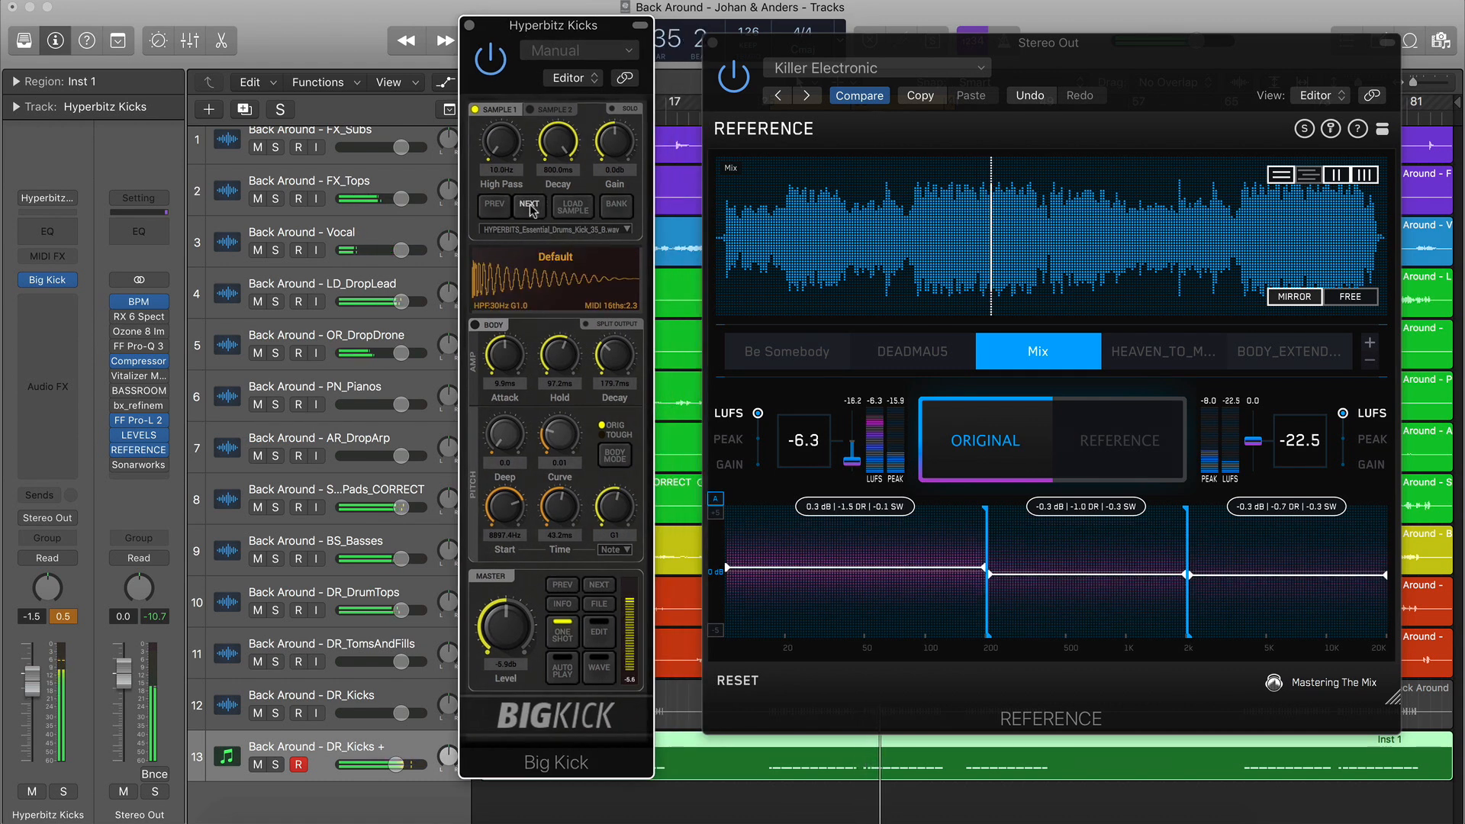
pyautogui.click(530, 206)
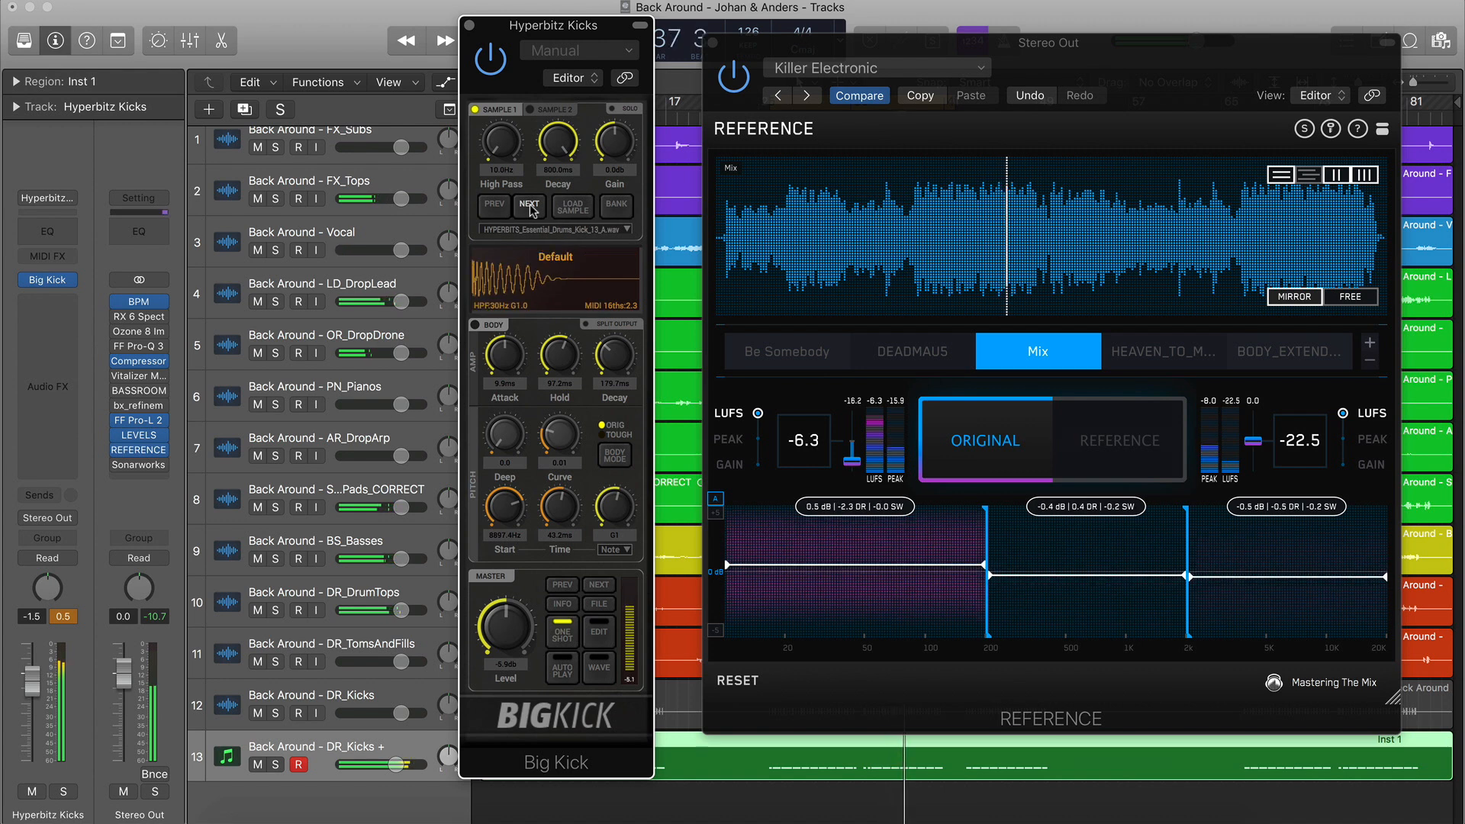
pyautogui.click(530, 204)
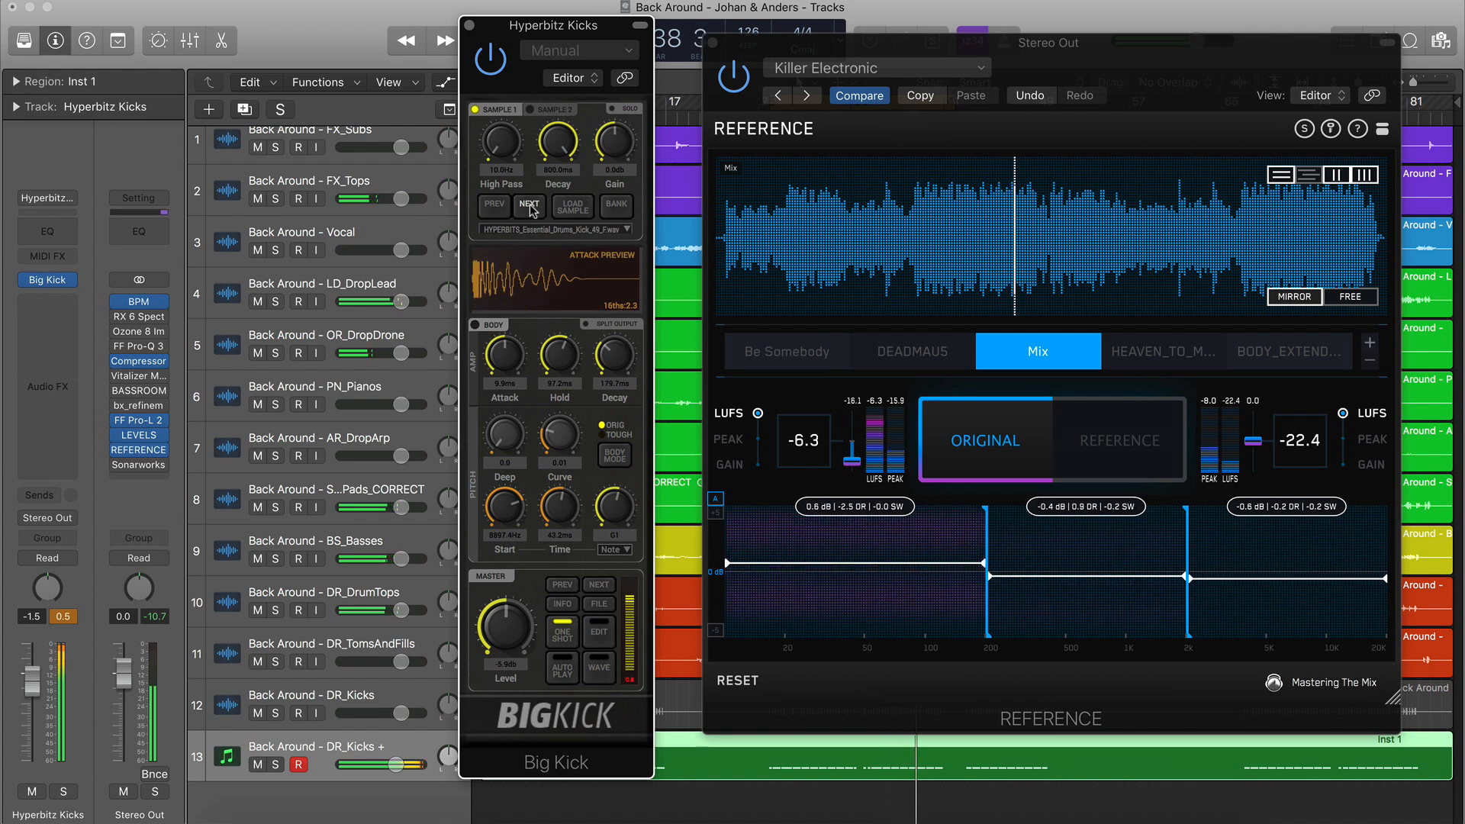
pyautogui.click(530, 204)
pyautogui.click(529, 204)
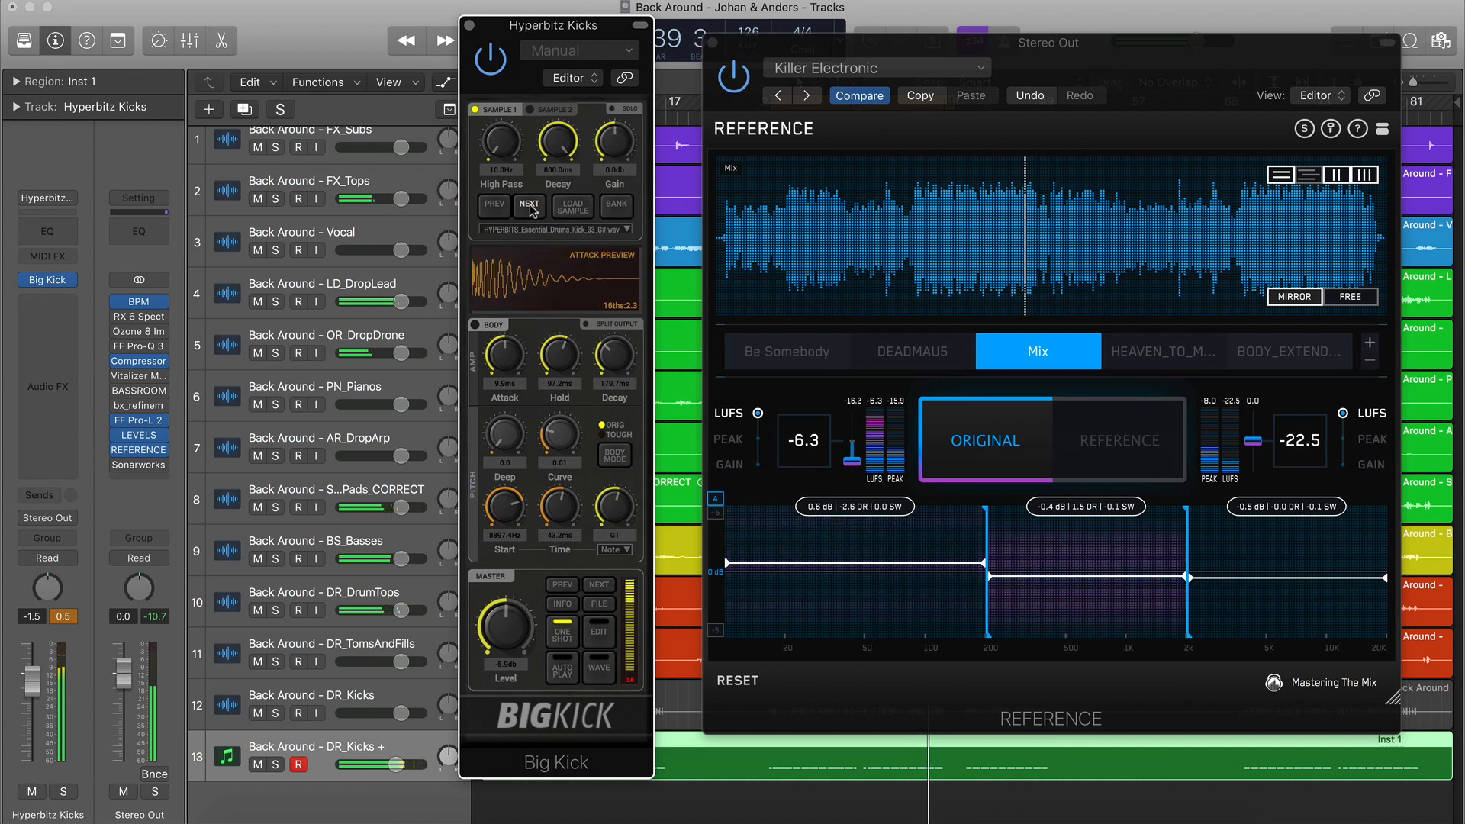
pyautogui.click(530, 204)
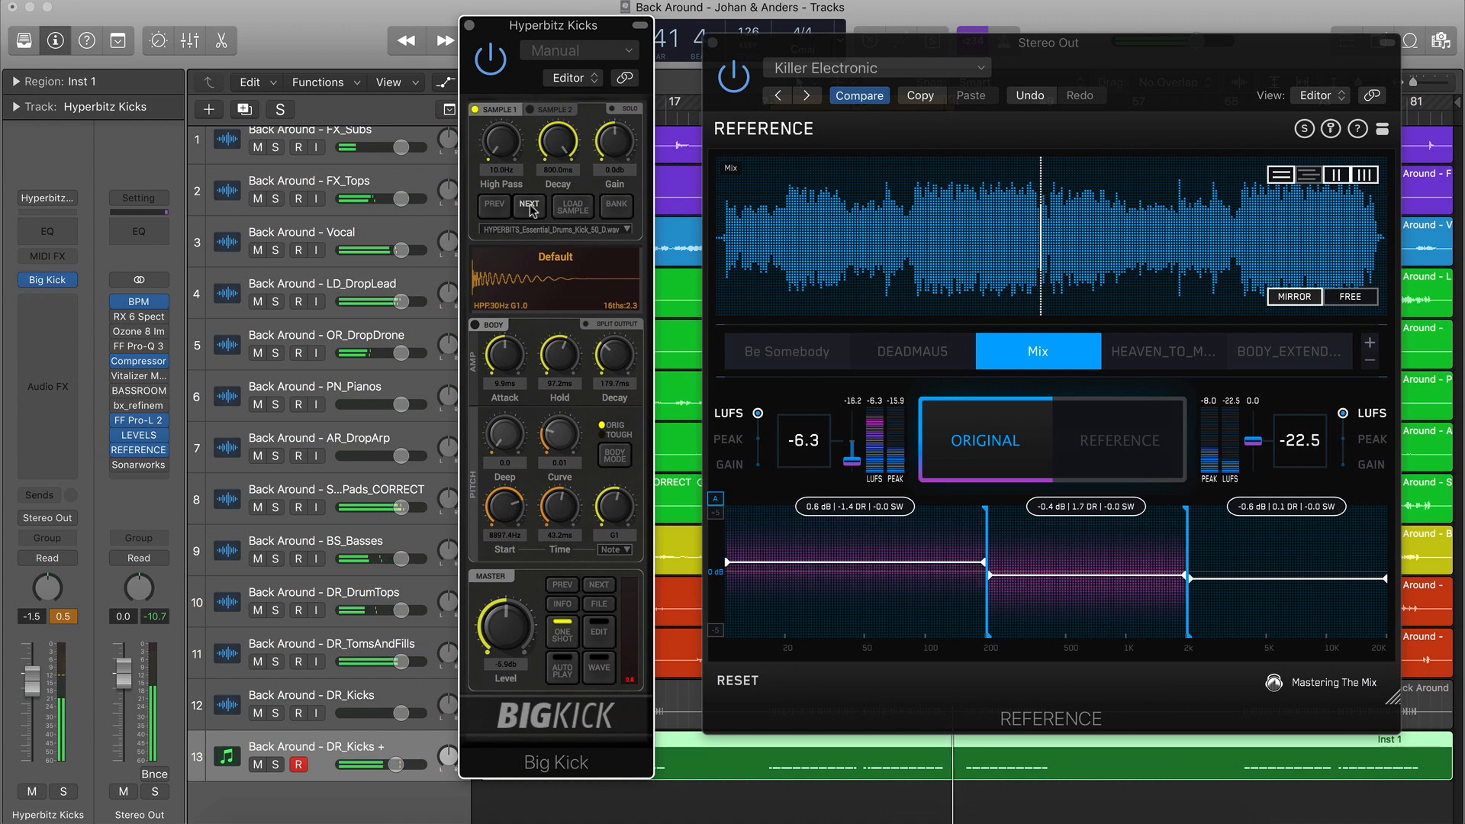
# Compare the current kick with the Mix, BODY_EXTENDED_VERSION and HEAVEN_TO_ME references in REFERENCE, returning to the original signal
pyautogui.click(1099, 442)
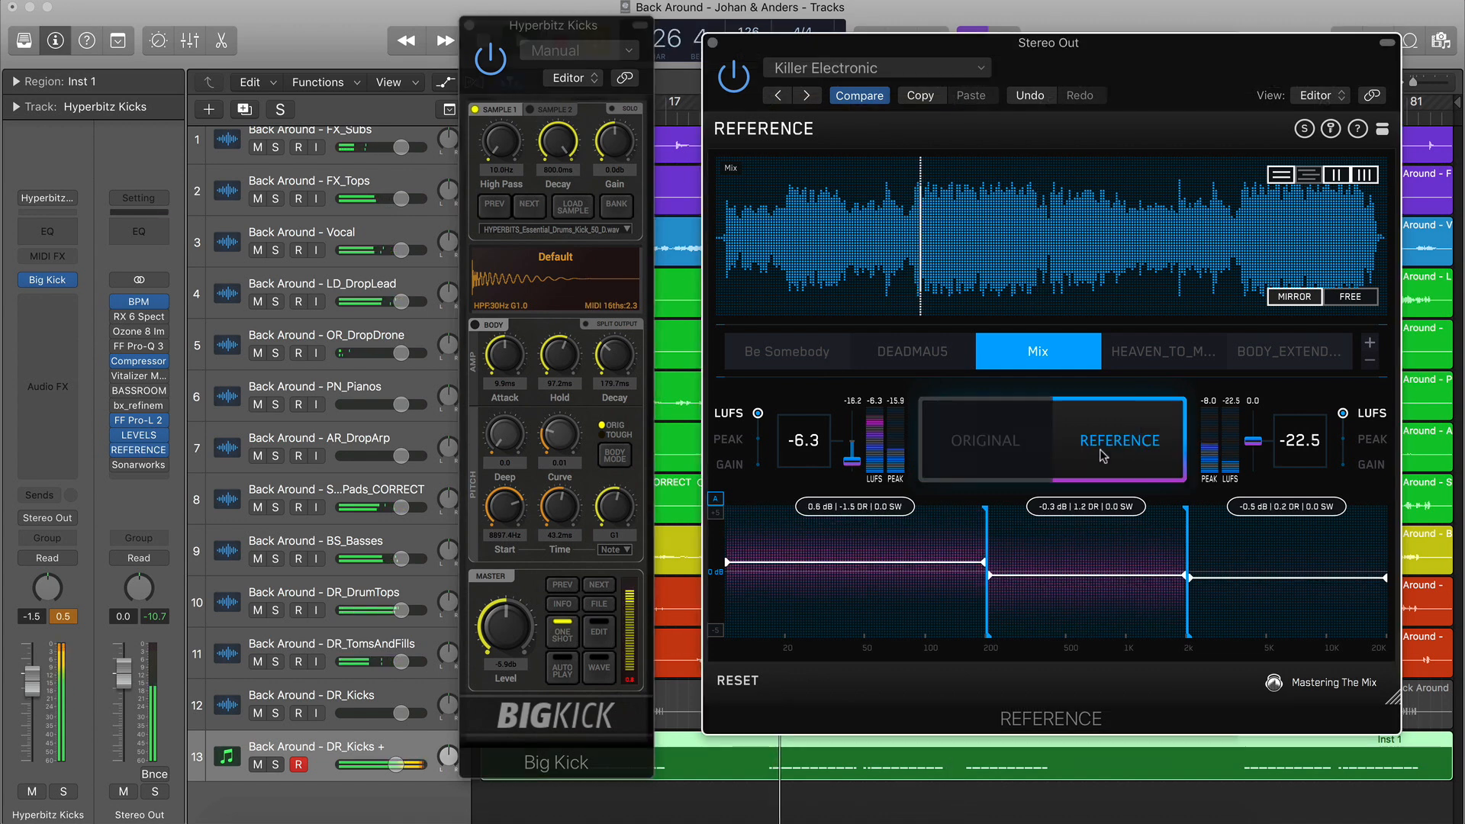
pyautogui.click(1018, 437)
pyautogui.click(1316, 348)
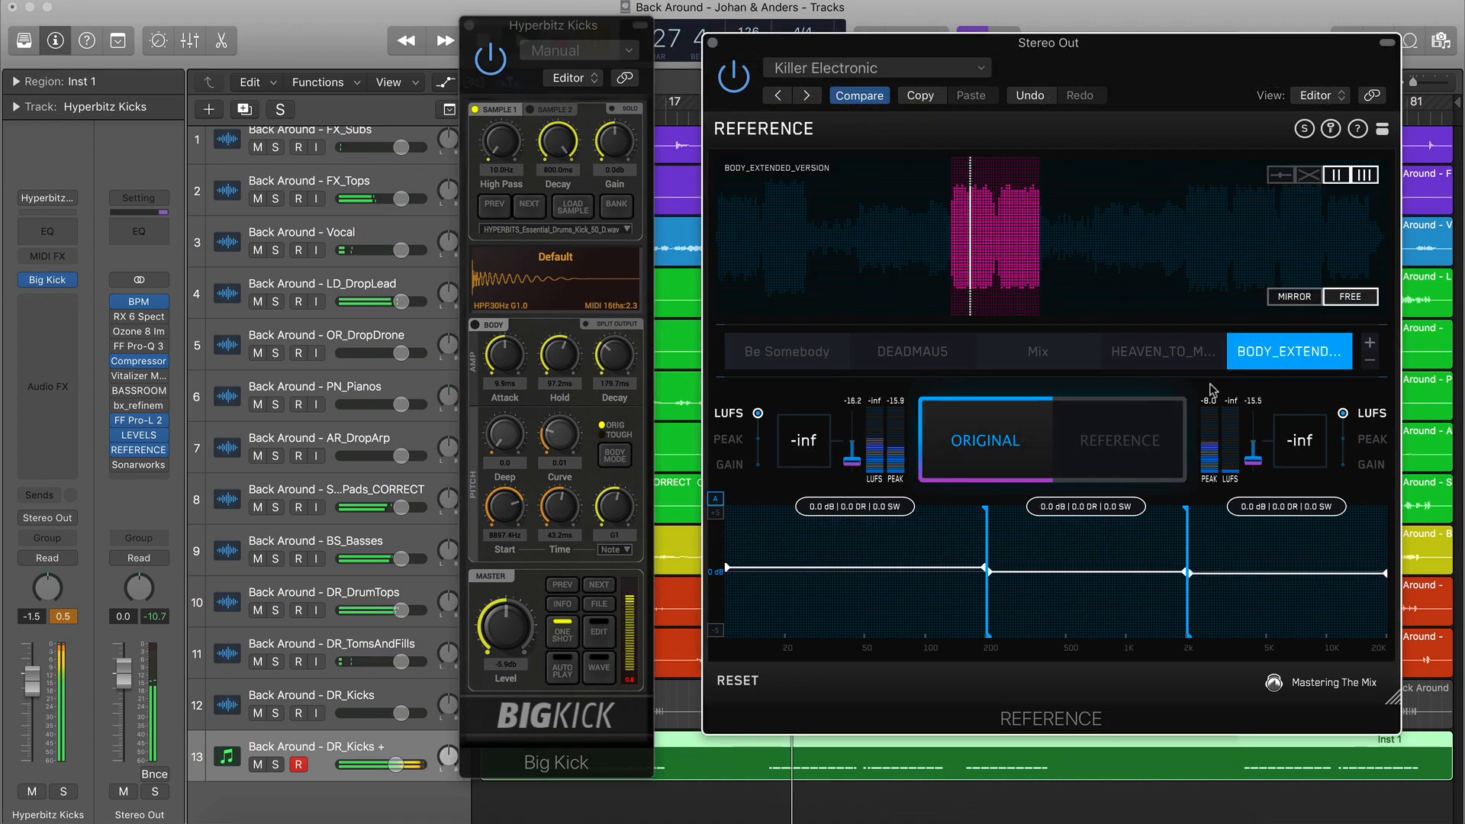
pyautogui.click(1038, 431)
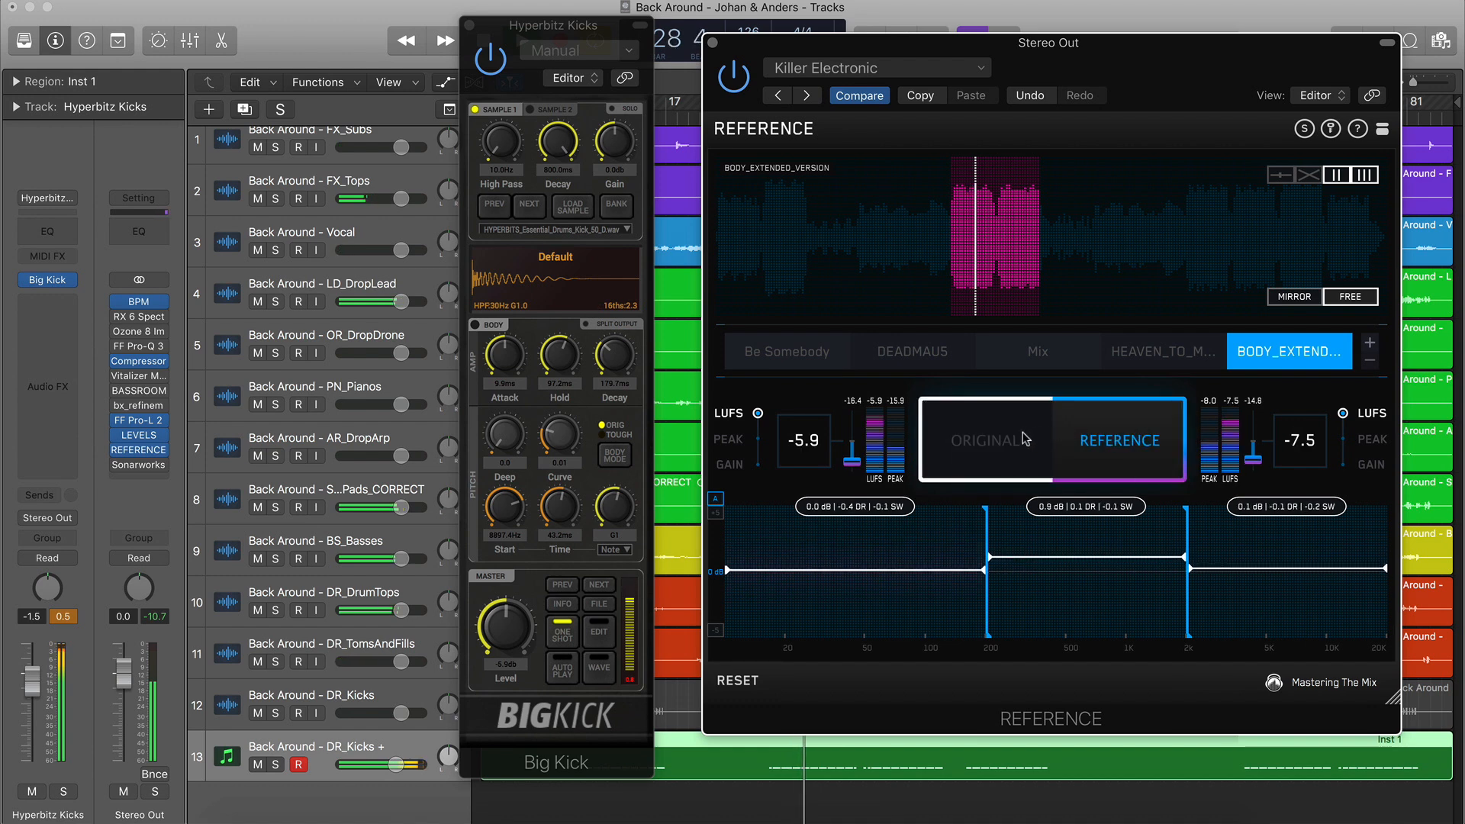
pyautogui.click(1137, 355)
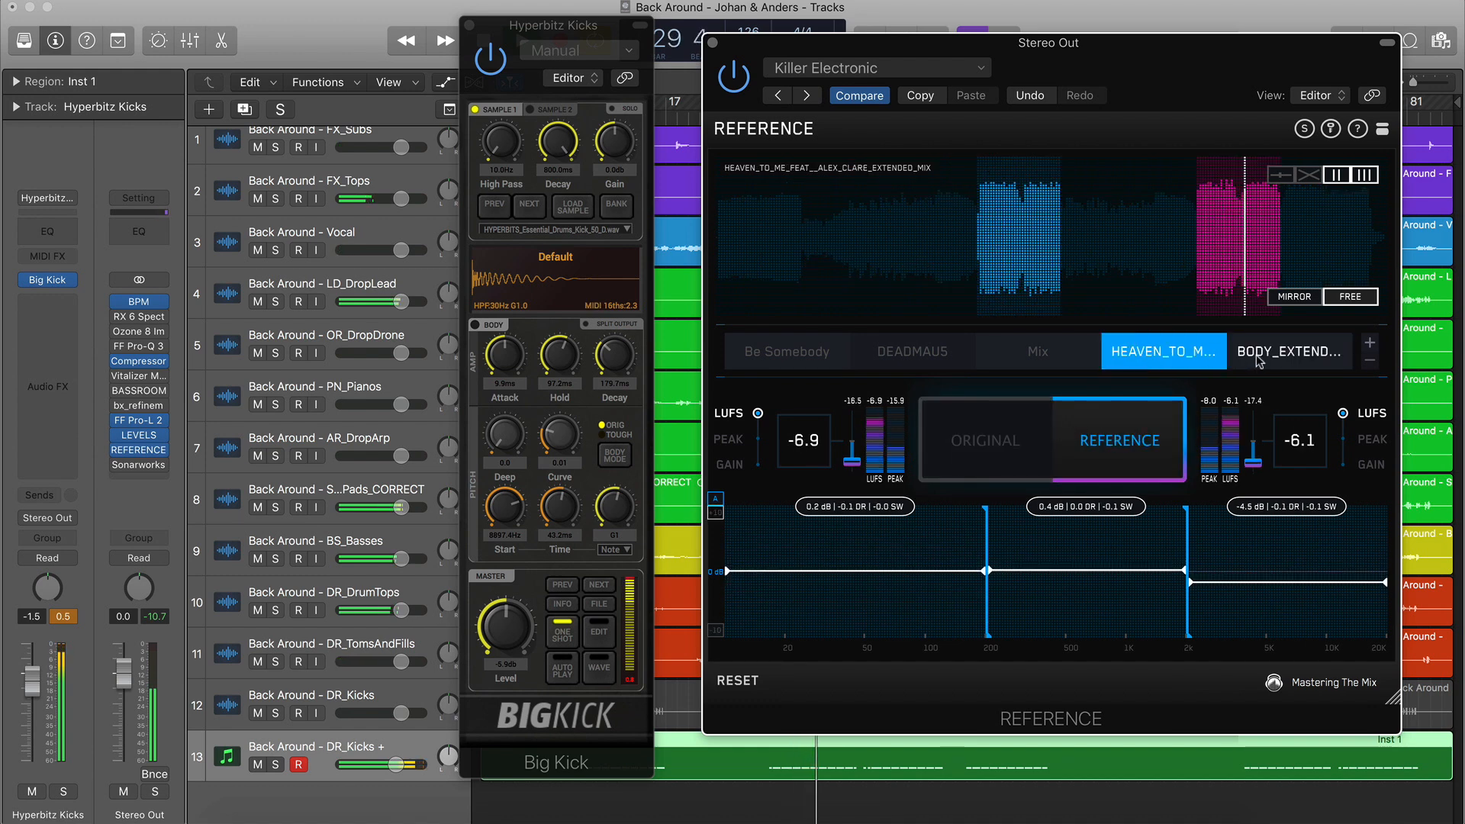
pyautogui.click(1290, 351)
pyautogui.click(1005, 427)
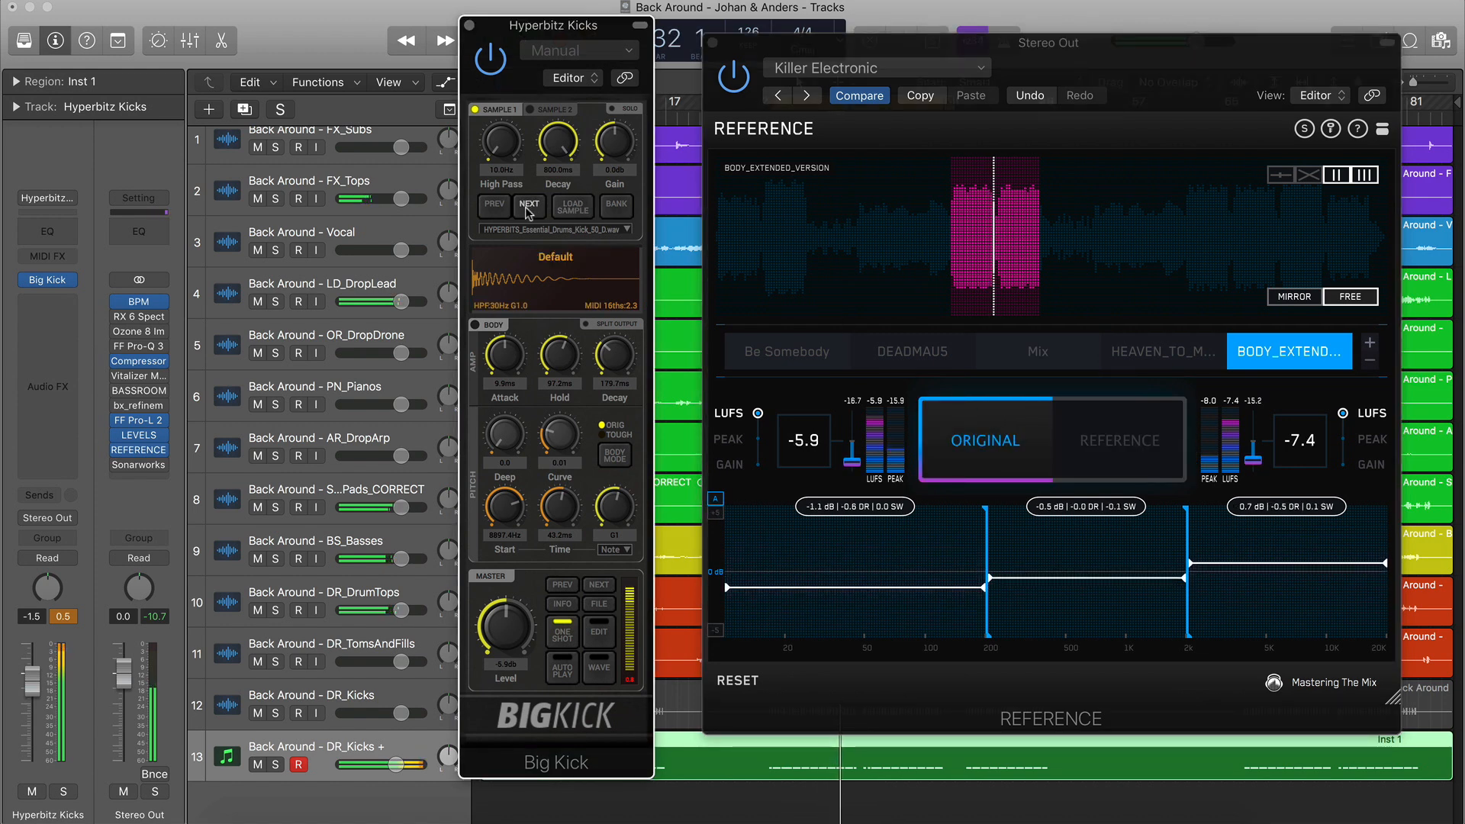
# Load HYPERBITS_Essential_Drums_Kick_31_C.wav from the sample list into Big Kick's Sample 1 slot
pyautogui.click(542, 229)
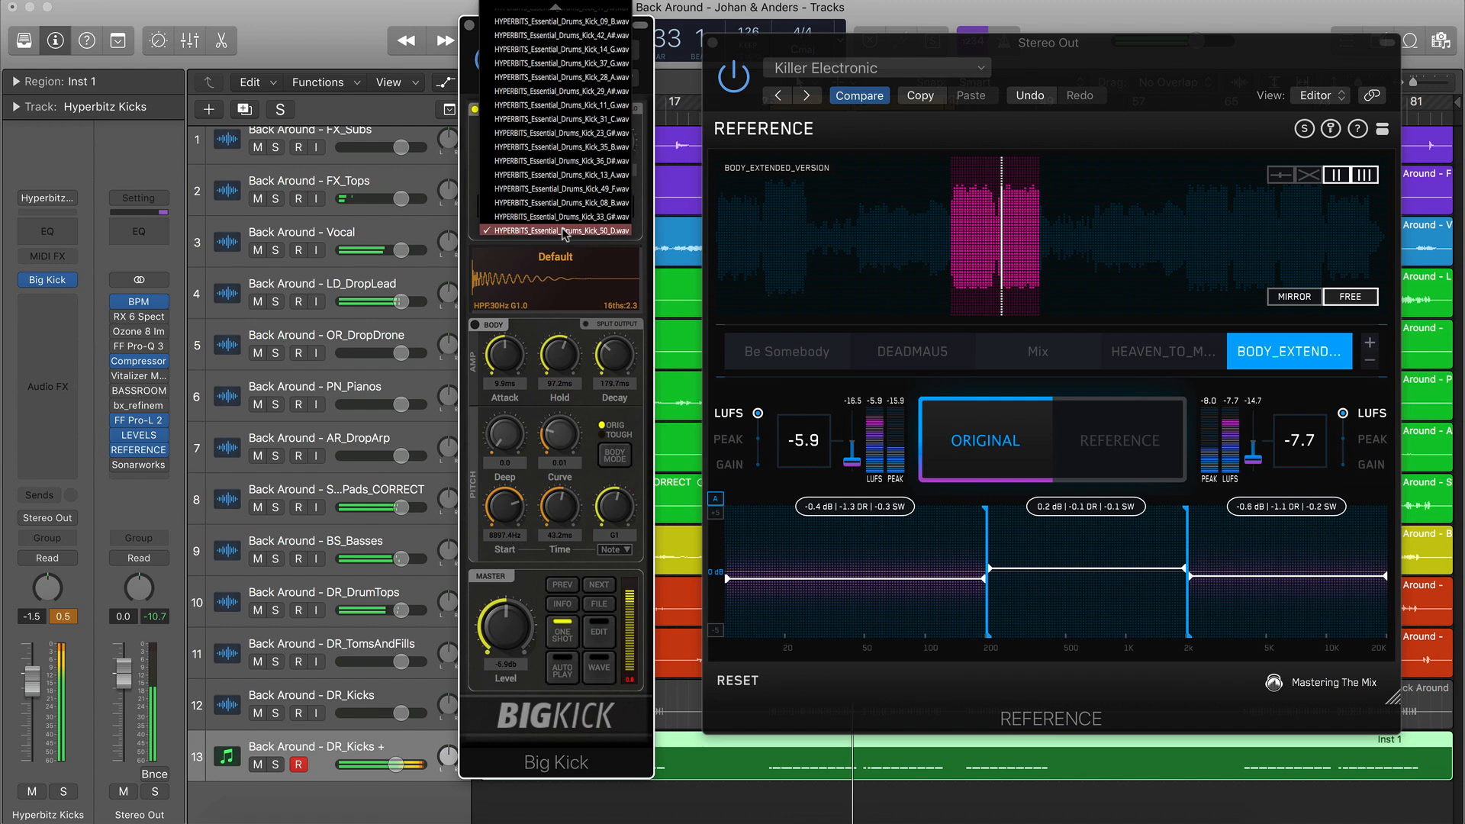
pyautogui.scroll(3, 564, 118)
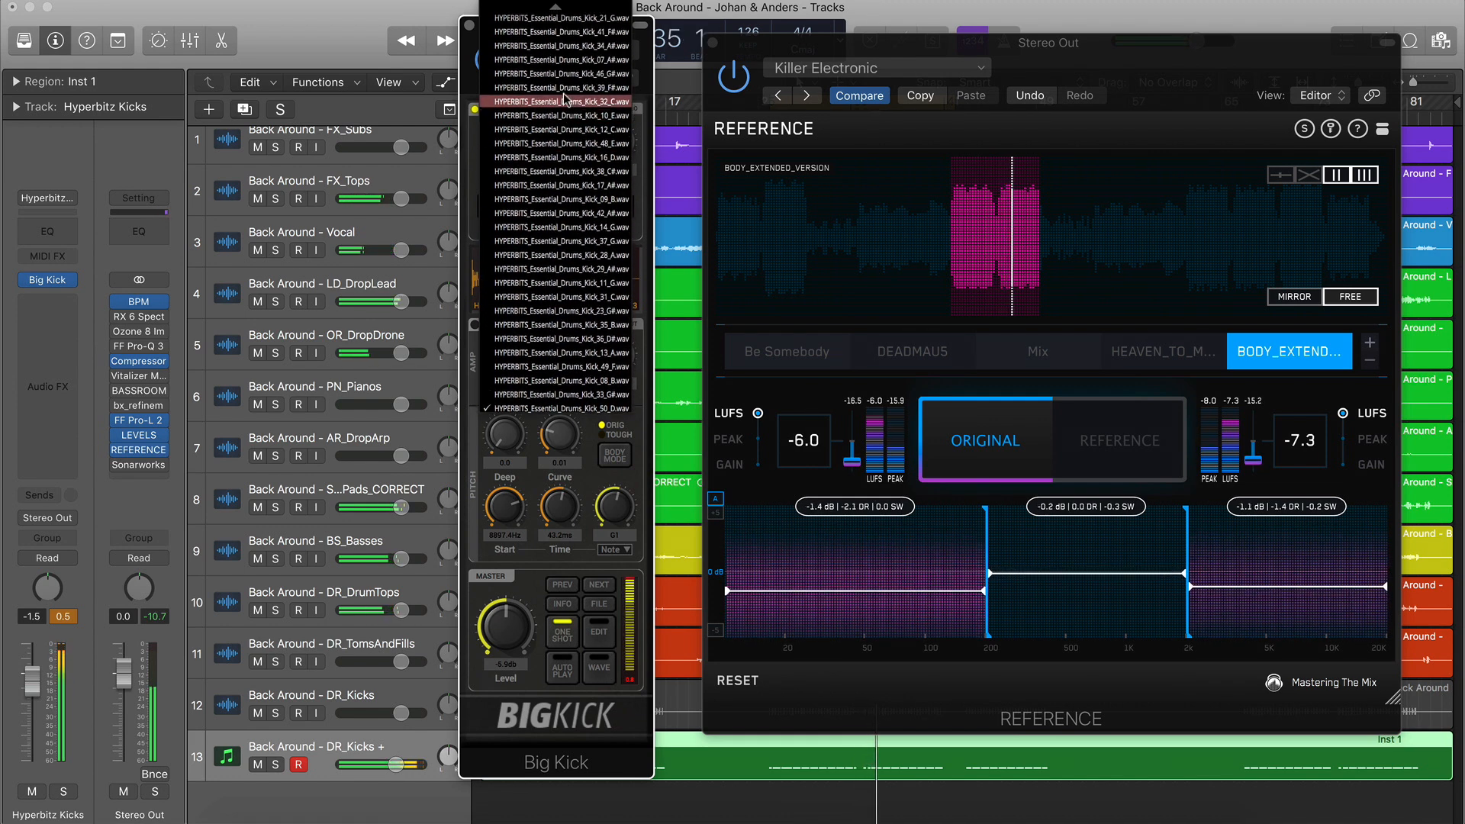
pyautogui.scroll(3, 567, 55)
pyautogui.scroll(8, 567, 55)
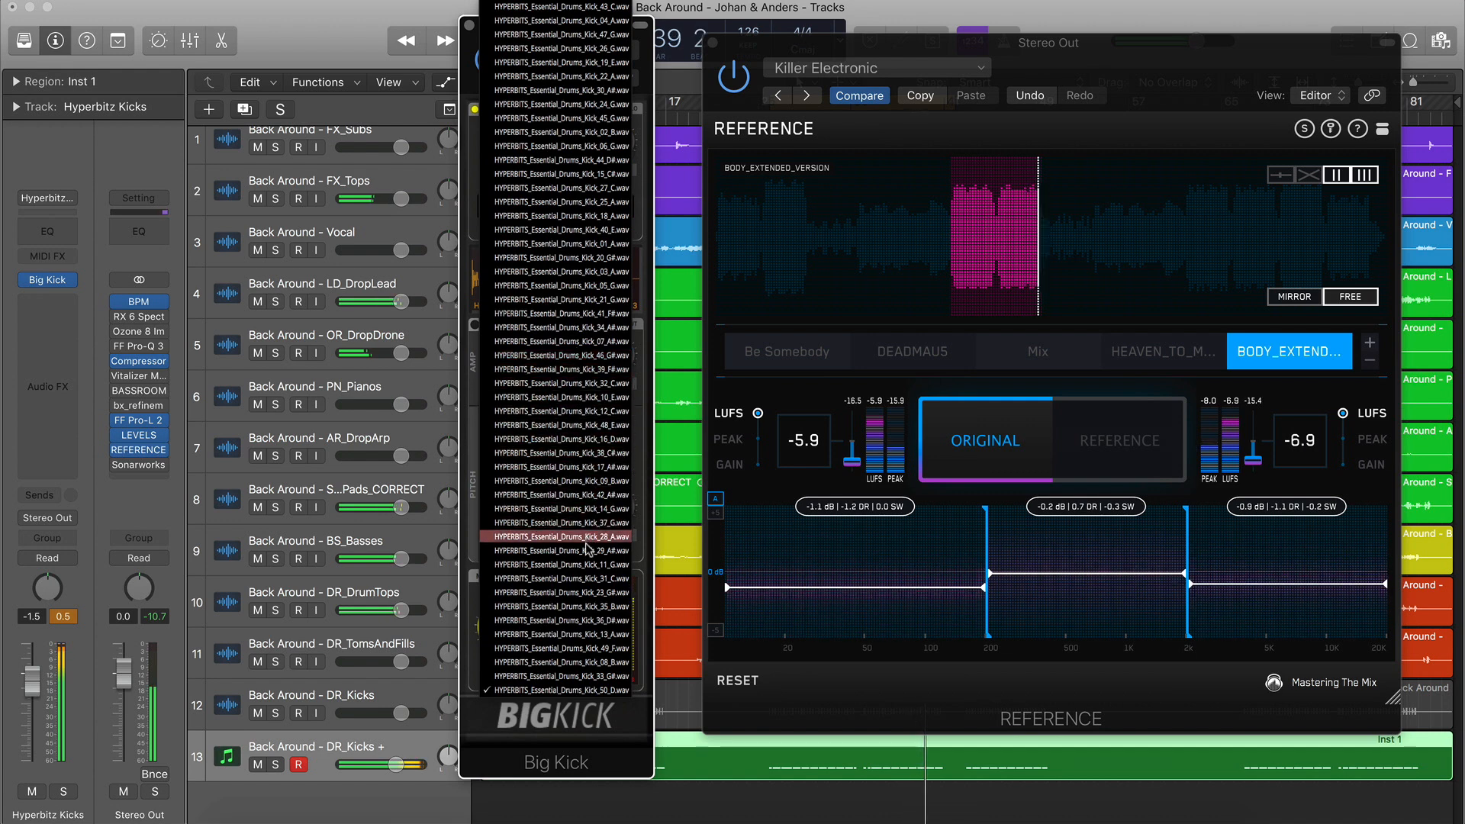
pyautogui.click(586, 579)
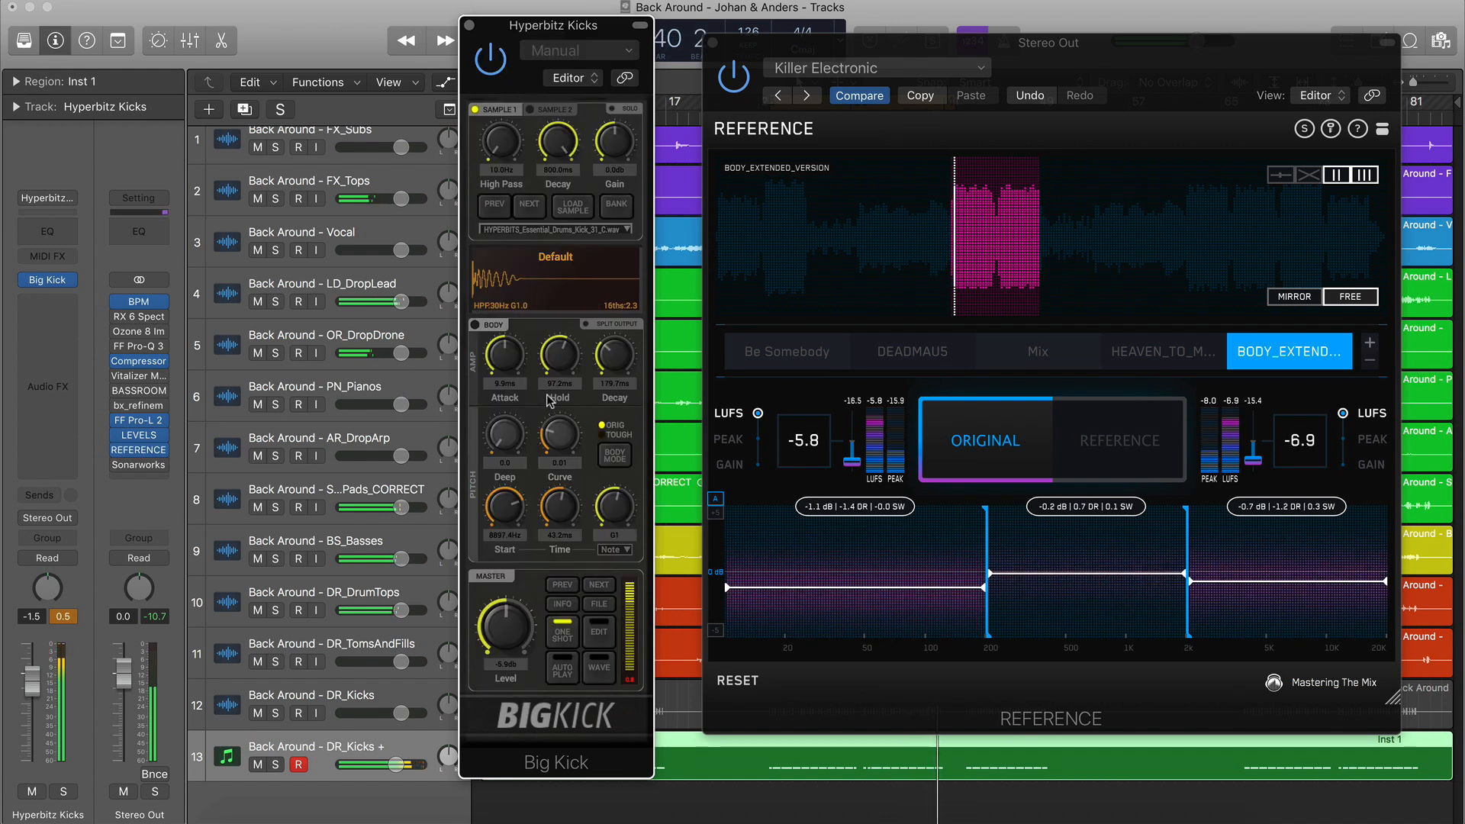
# Insert FF Pro-Q 3 on the kick track with a High Shelf cut of about 6 dB near 1.5 kHz and output level +1.56 dB
pyautogui.click(71, 305)
pyautogui.moveTo(153, 373)
pyautogui.click(203, 374)
pyautogui.click(698, 268)
pyautogui.moveTo(698, 268); pyautogui.dragTo(518, 340)
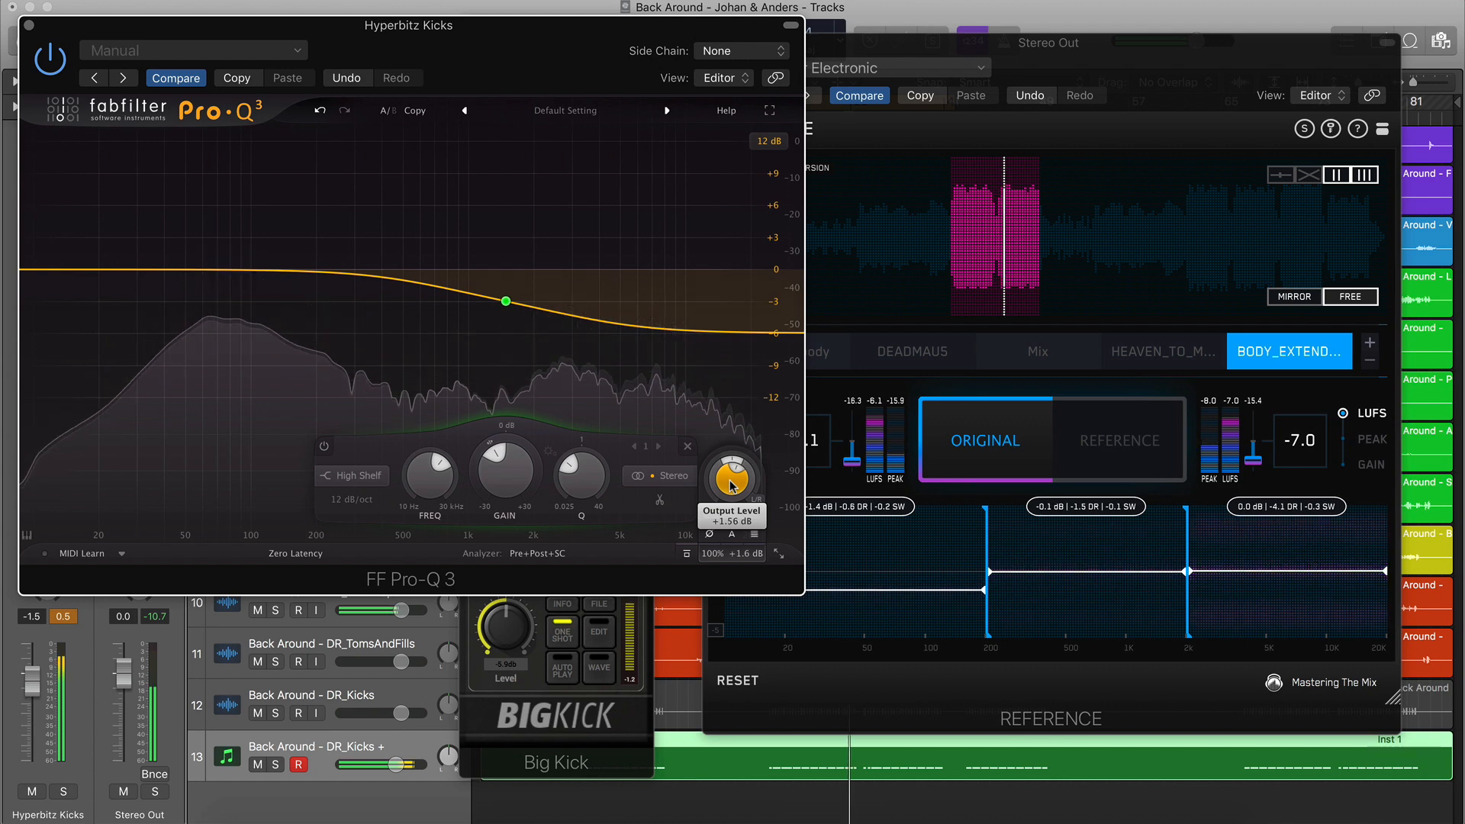
# A/B the equalized kick against the Mix and BODY_EXTENDED_VERSION references in REFERENCE
pyautogui.click(1063, 370)
pyautogui.click(1090, 416)
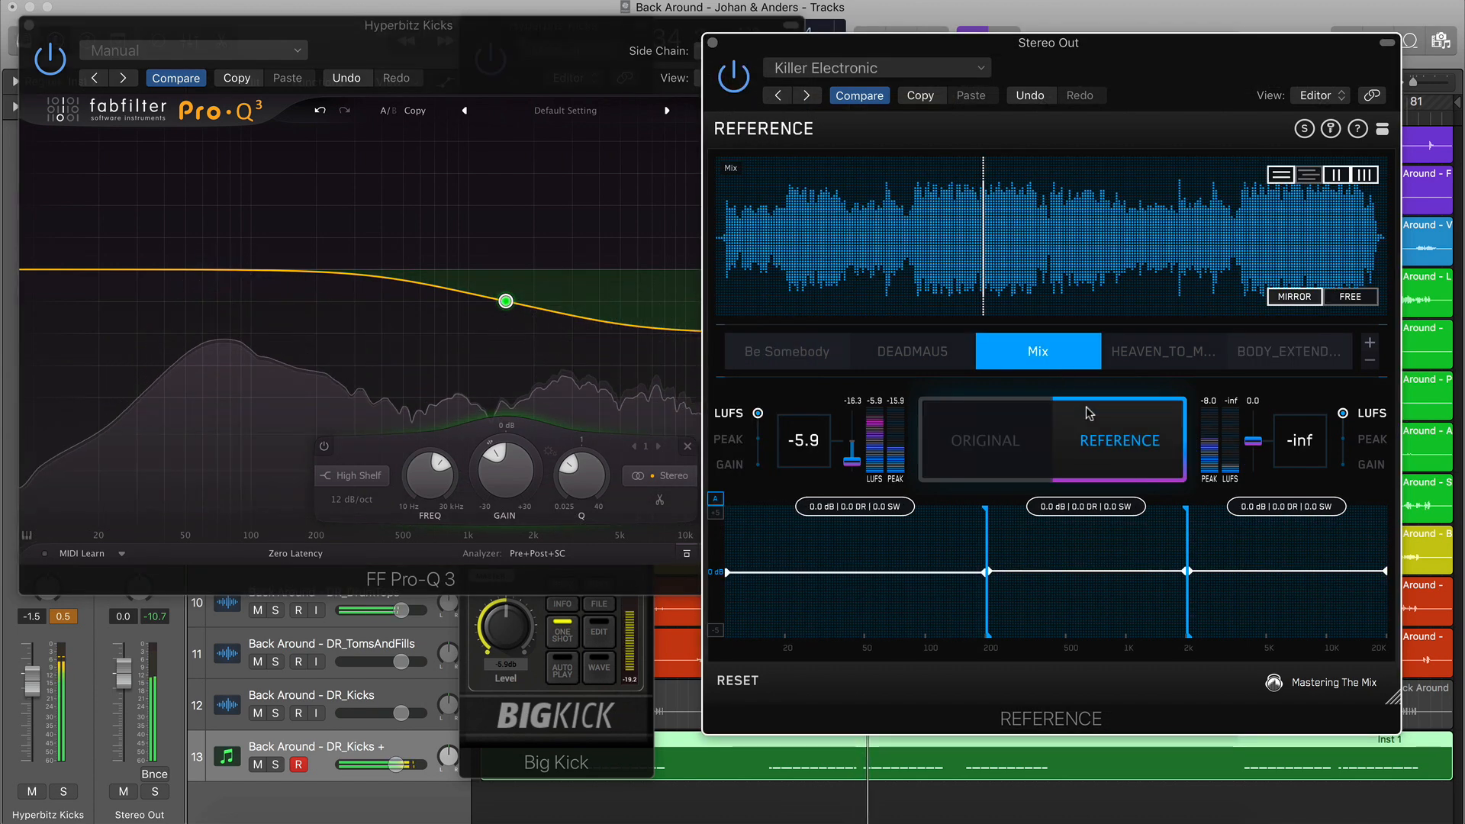
pyautogui.click(1012, 439)
pyautogui.click(1290, 351)
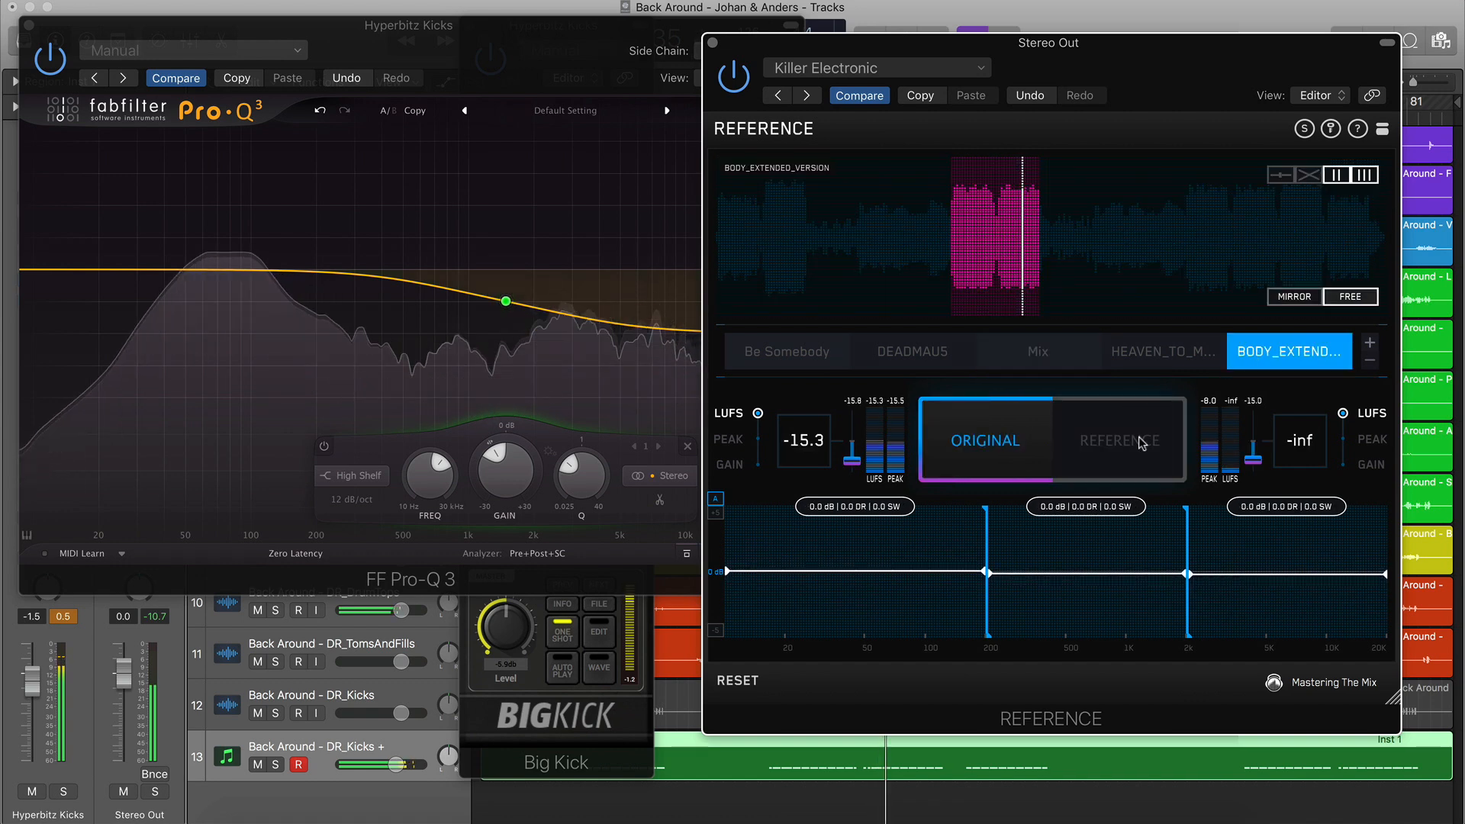
pyautogui.click(1142, 443)
pyautogui.click(986, 440)
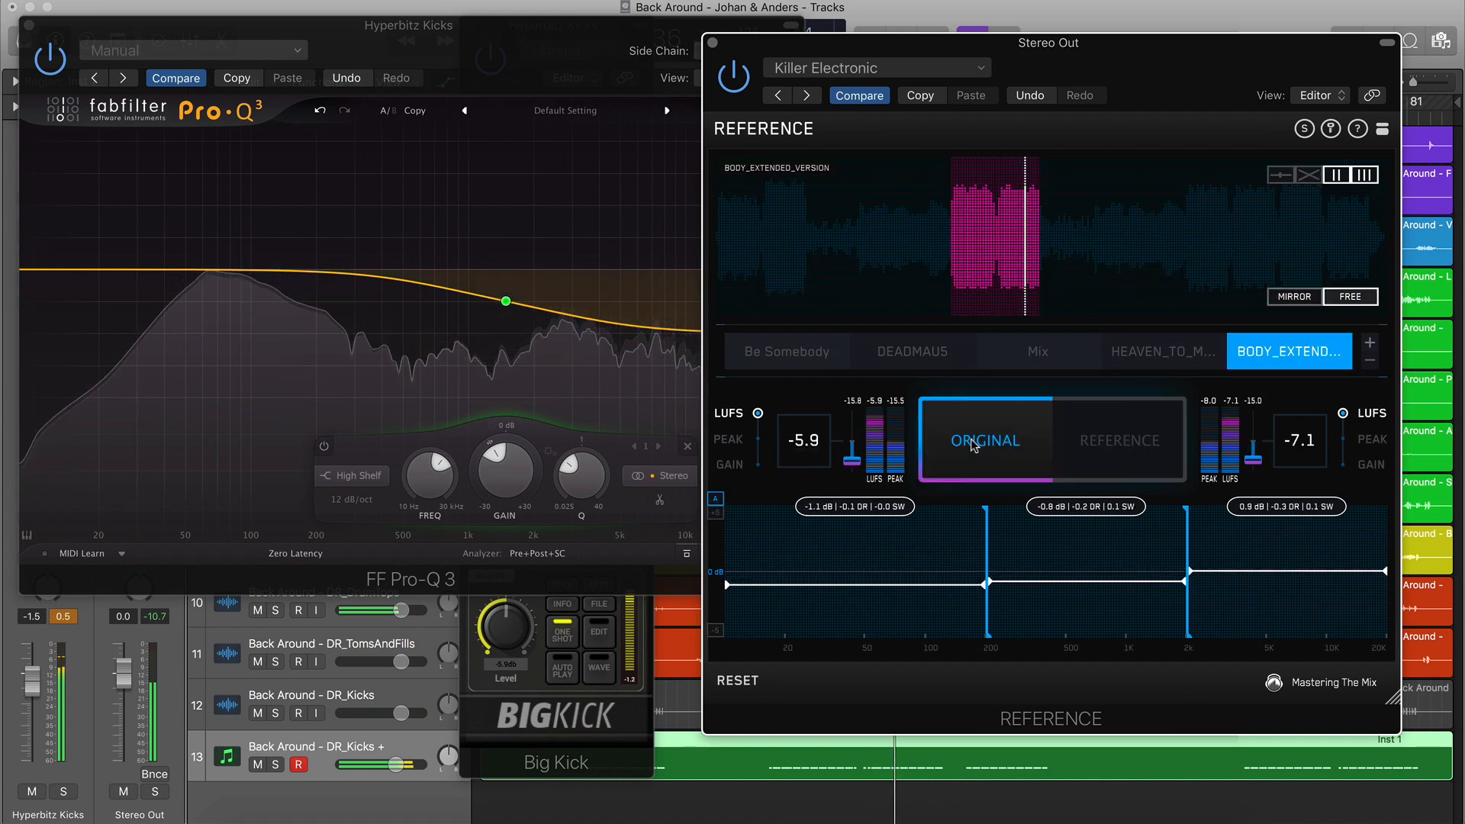
# Add bell cuts to the kick's Pro-Q 3 near 3 kHz and at about 7757 Hz, the latter −5.16 dB with Q 1.615
pyautogui.click(580, 66)
pyautogui.moveTo(376, 278); pyautogui.dragTo(665, 335)
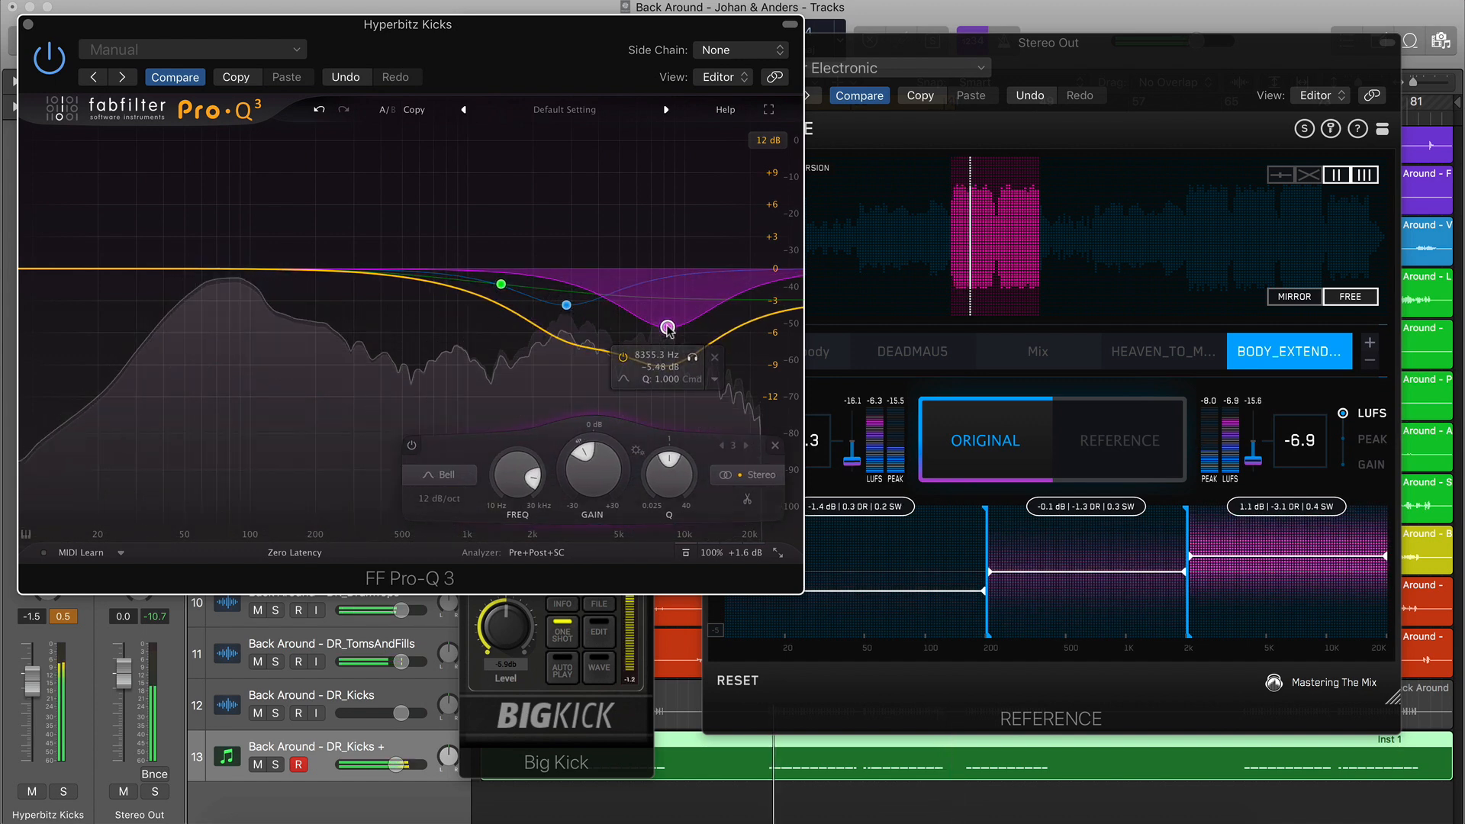
pyautogui.moveTo(663, 493); pyautogui.dragTo(663, 482)
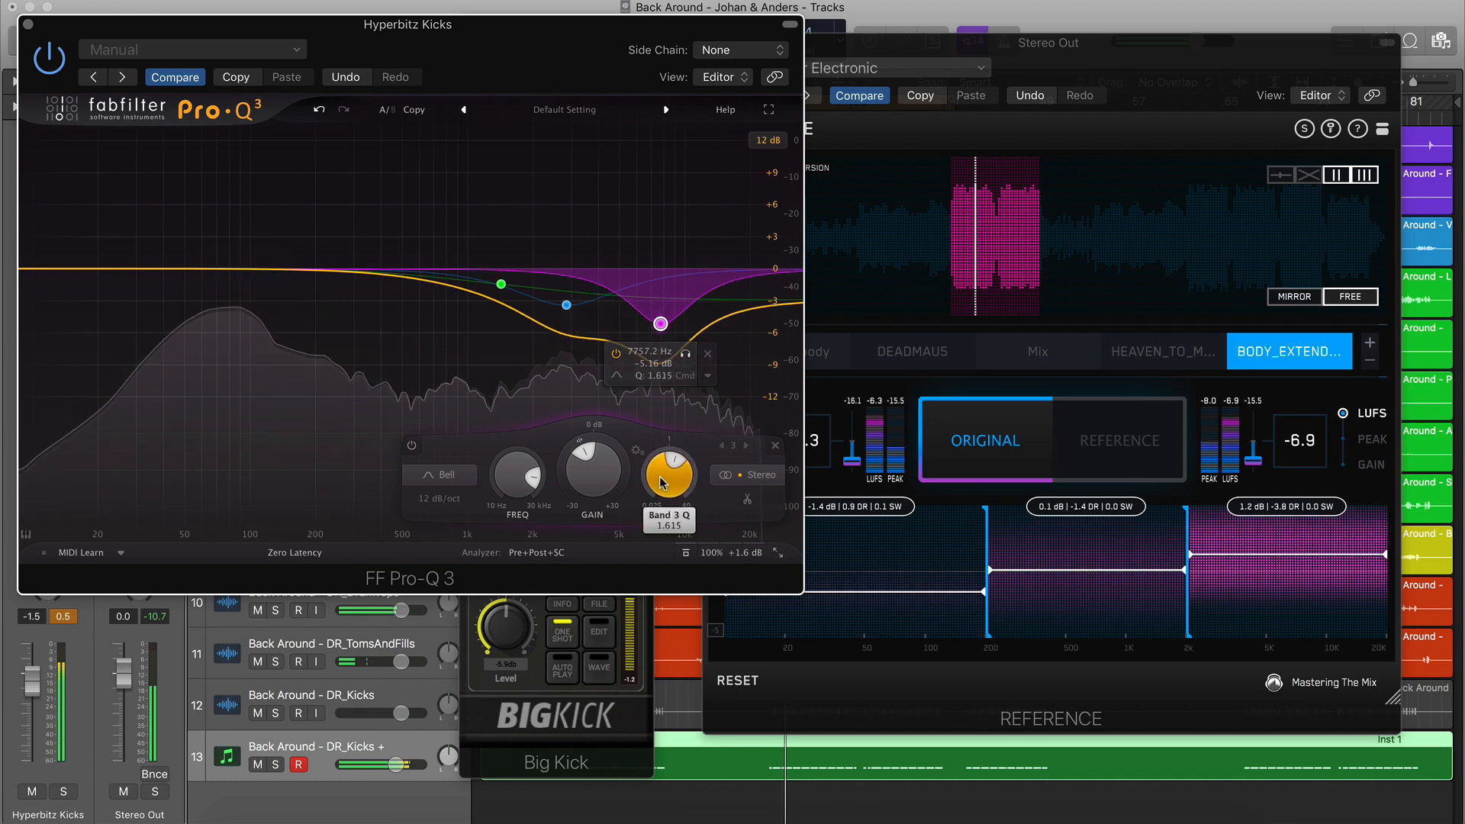
# Add a low bell cut of 2.75 dB at about 121 Hz with Q 1.886 to the kick's equalizer
pyautogui.moveTo(230, 269); pyautogui.dragTo(242, 297)
pyautogui.scroll(5, 242, 307)
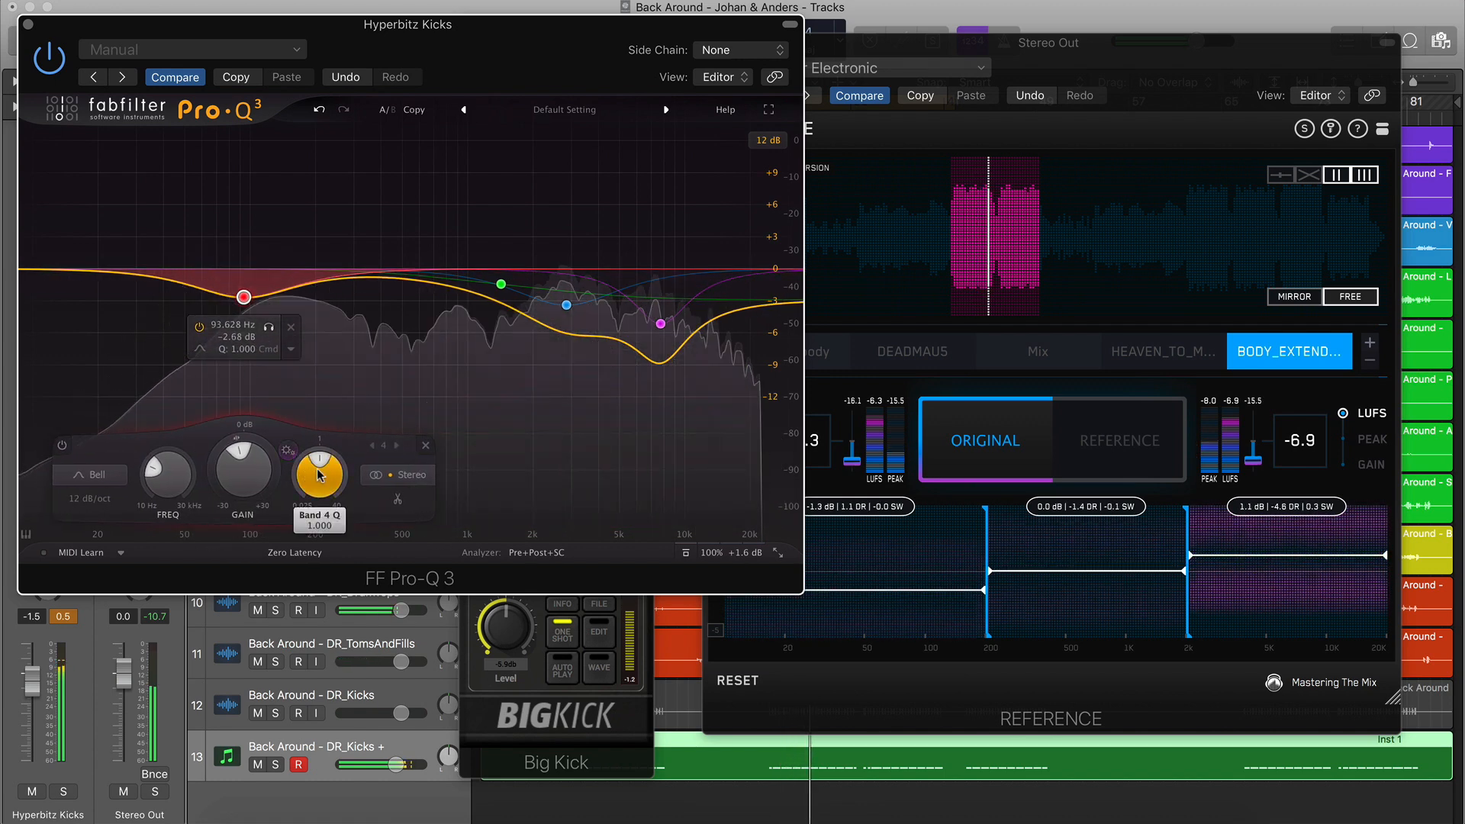
pyautogui.moveTo(243, 297); pyautogui.dragTo(267, 297)
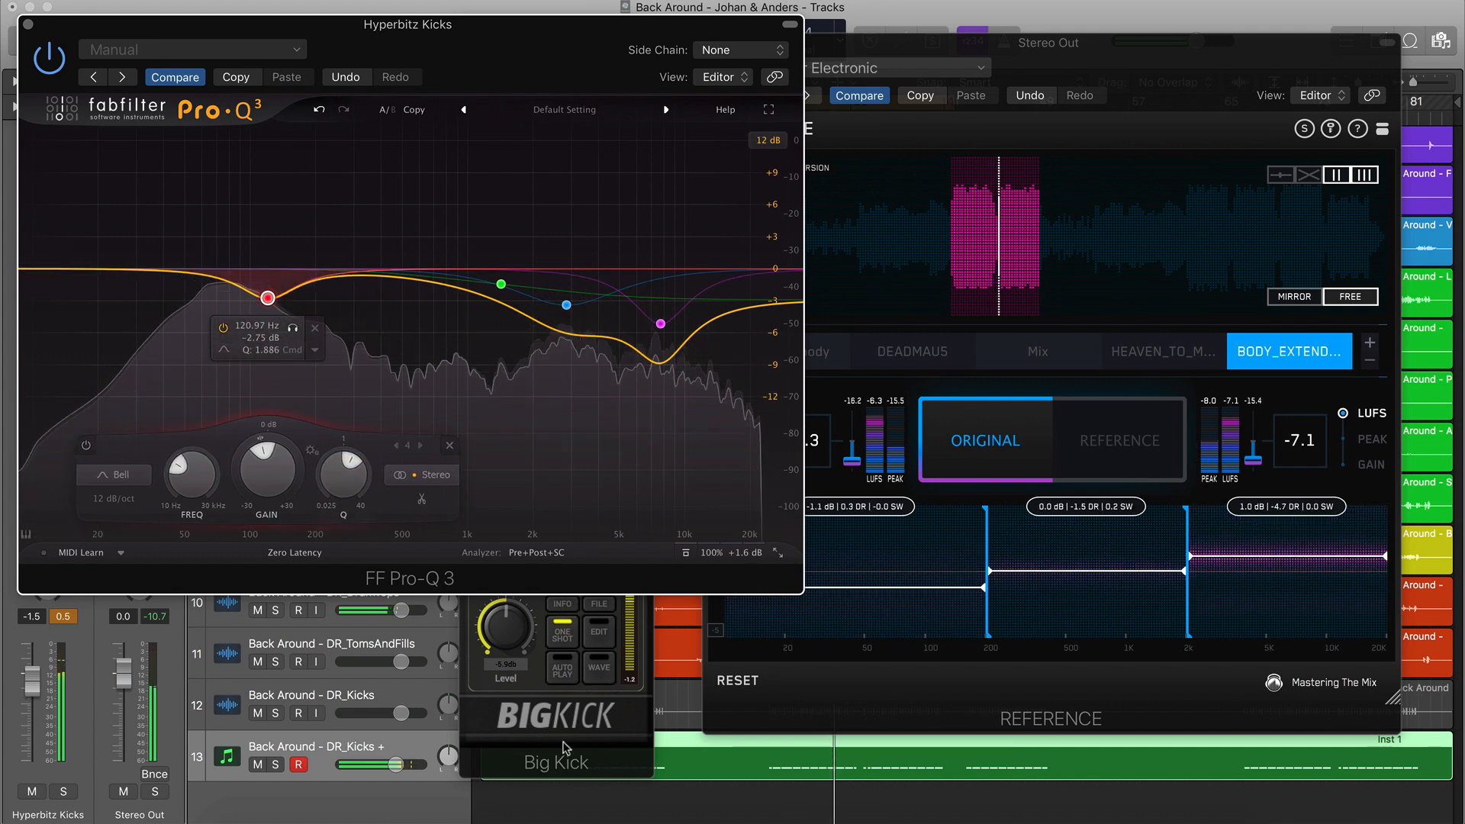
# Close the kick's equalizer window and A/B the result against the BODY_EXTENDED_VERSION reference
pyautogui.click(29, 25)
pyautogui.click(1006, 432)
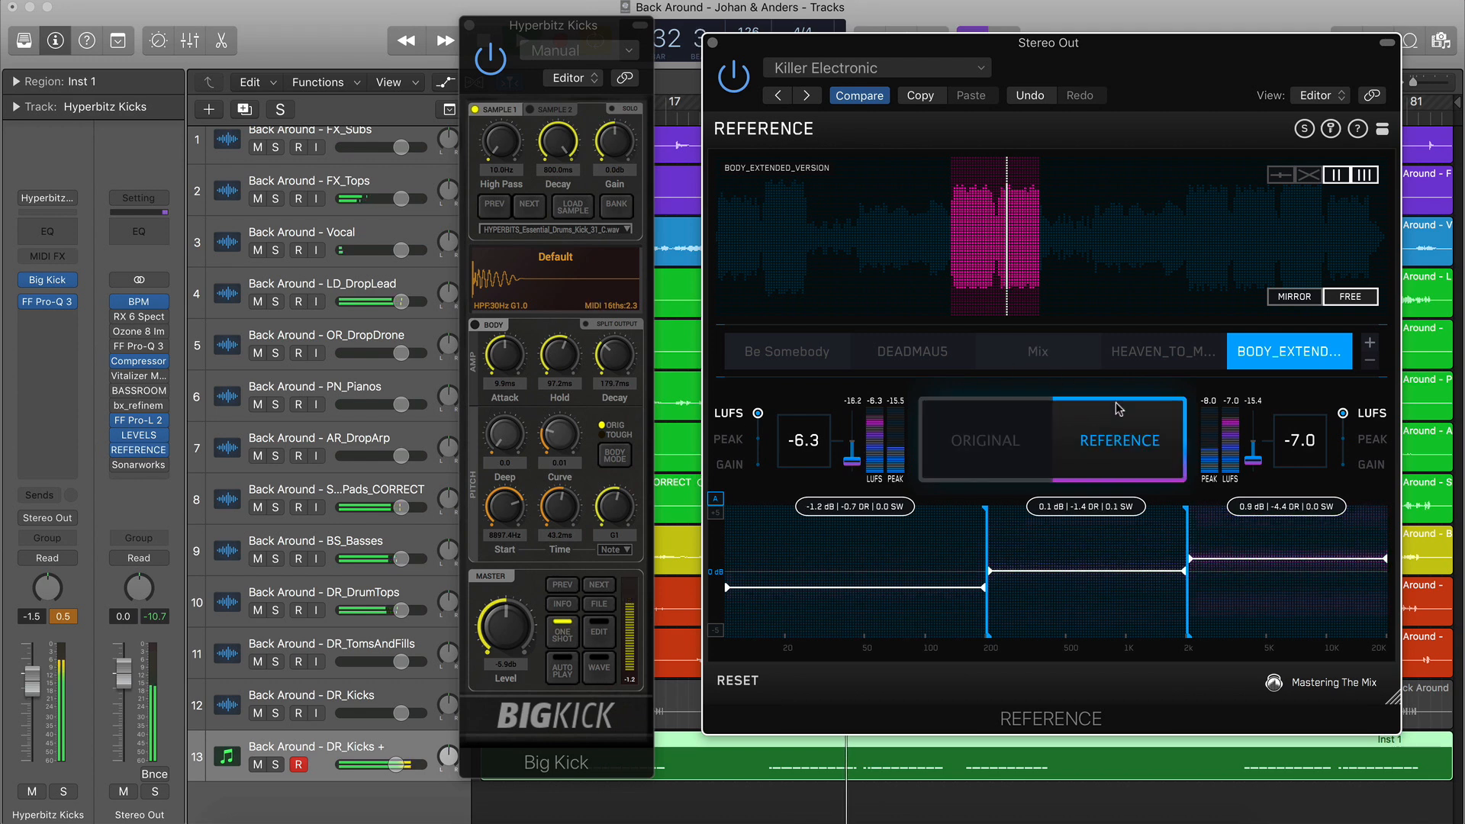
pyautogui.click(1012, 433)
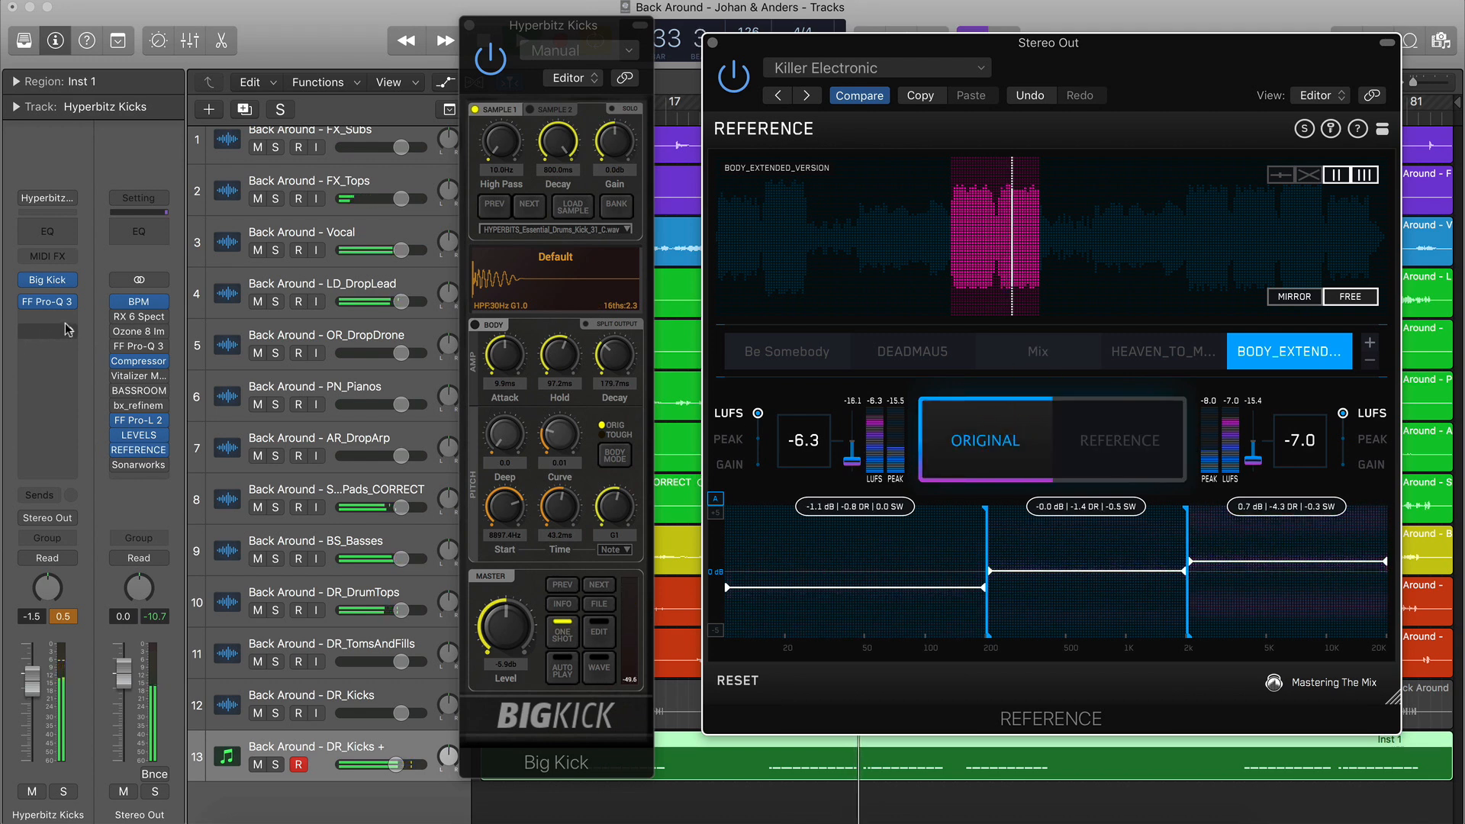
# Insert BASSROOM after FF Pro-Q 3 on the kick track and A/B the original against BODY_EXTENDED_VERSION
pyautogui.click(48, 316)
pyautogui.moveTo(53, 440)
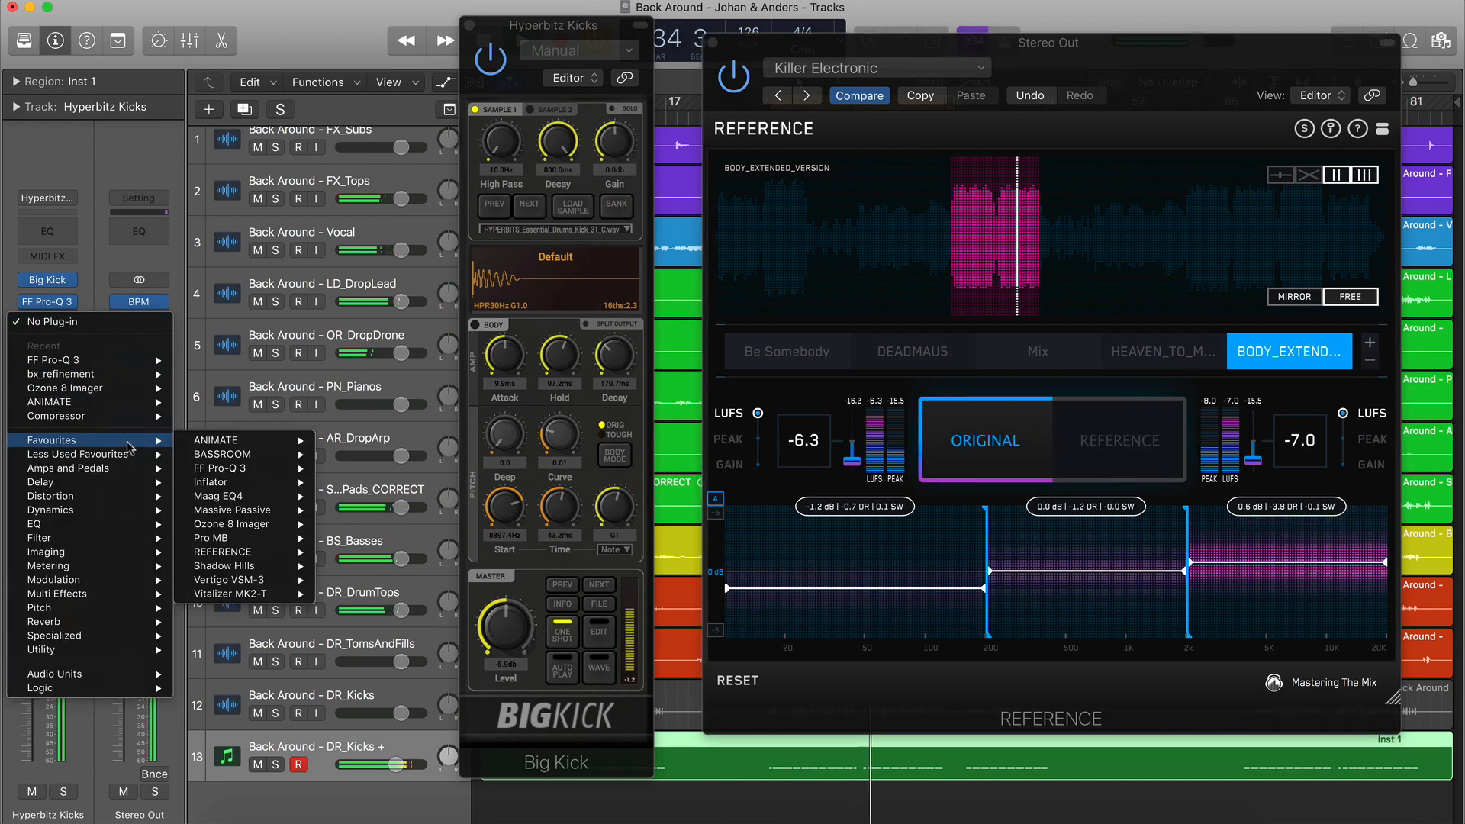
pyautogui.moveTo(252, 454)
pyautogui.click(363, 459)
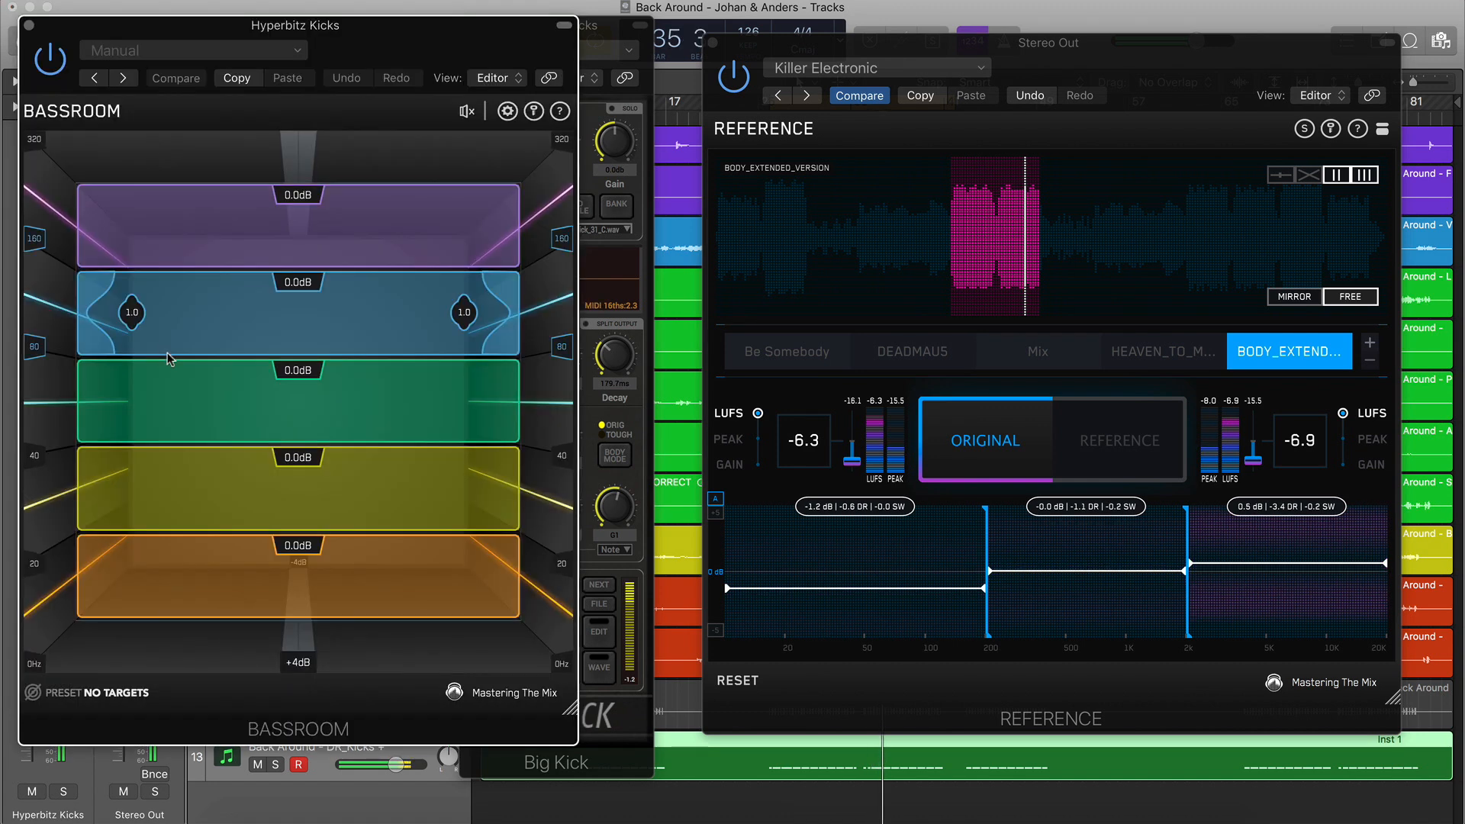
pyautogui.click(1006, 443)
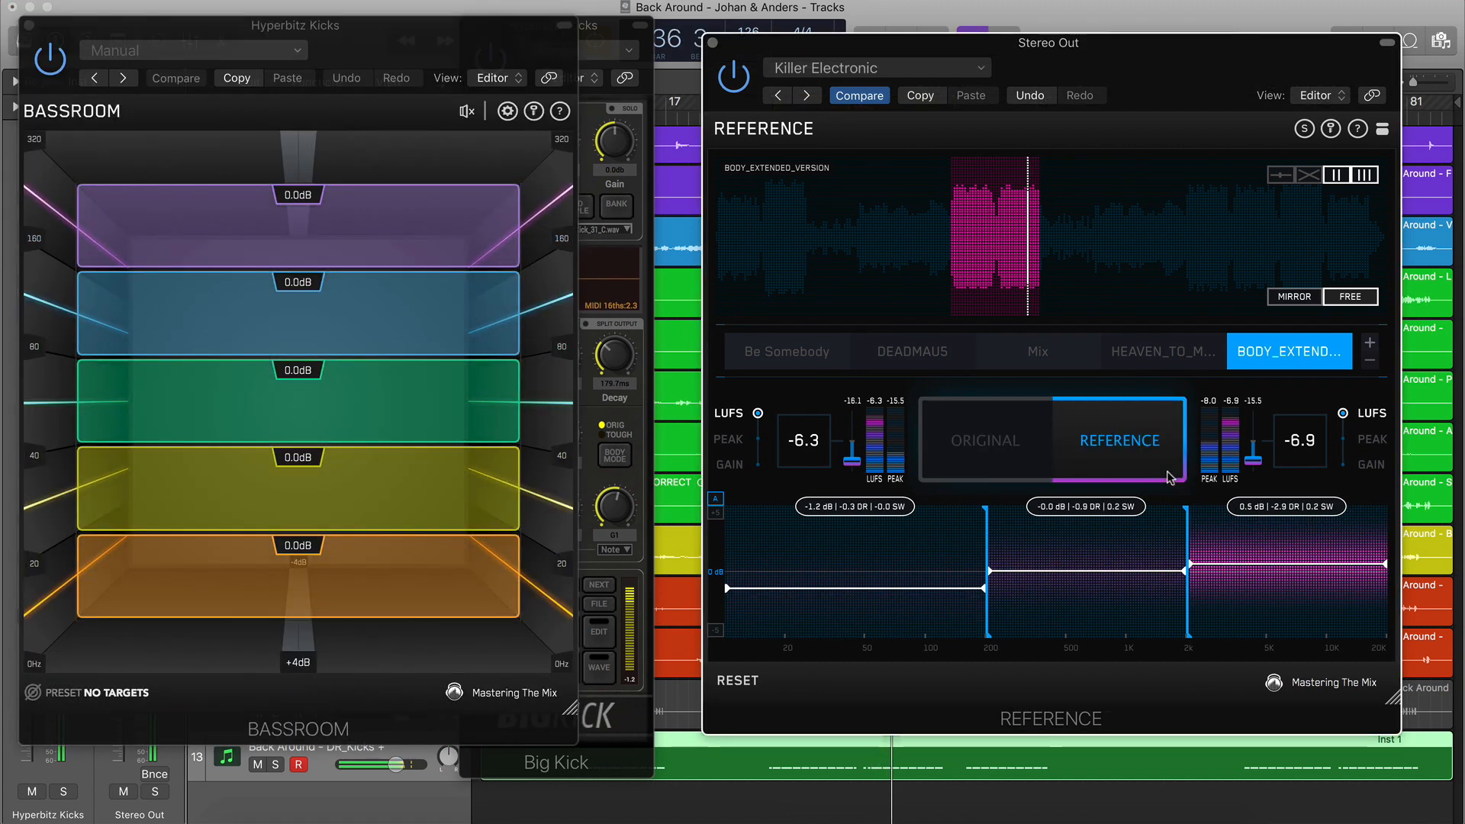
pyautogui.click(996, 447)
# Boost the kick in BASSROOM by 3.0 dB at 20–40 Hz, 1.9 dB at 40–80 Hz and 1.2 dB at 80–160 Hz, and adjust its output level
pyautogui.moveTo(332, 489); pyautogui.dragTo(359, 521)
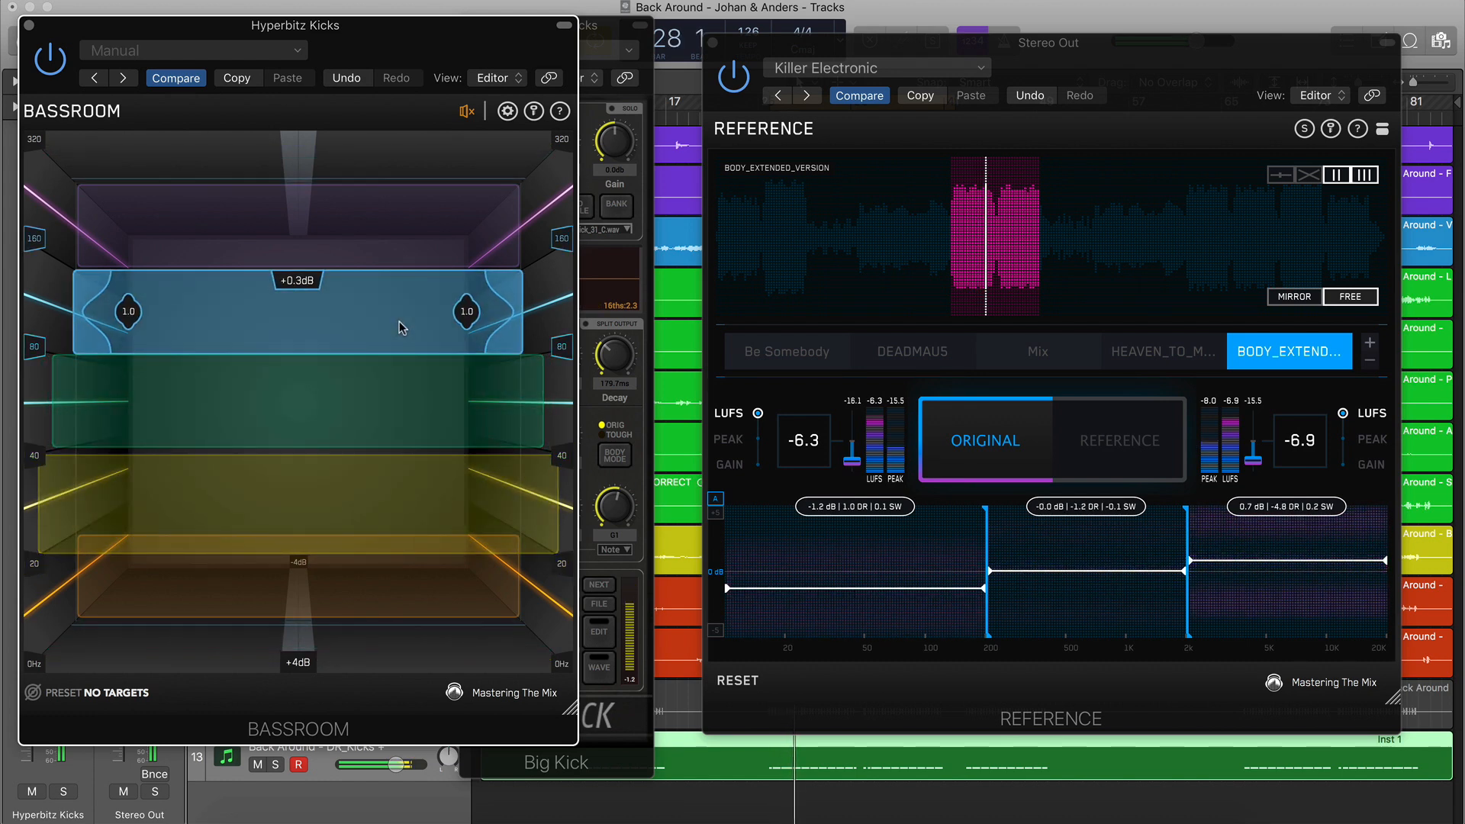
pyautogui.moveTo(467, 112)
pyautogui.moveTo(460, 141); pyautogui.dragTo(457, 141)
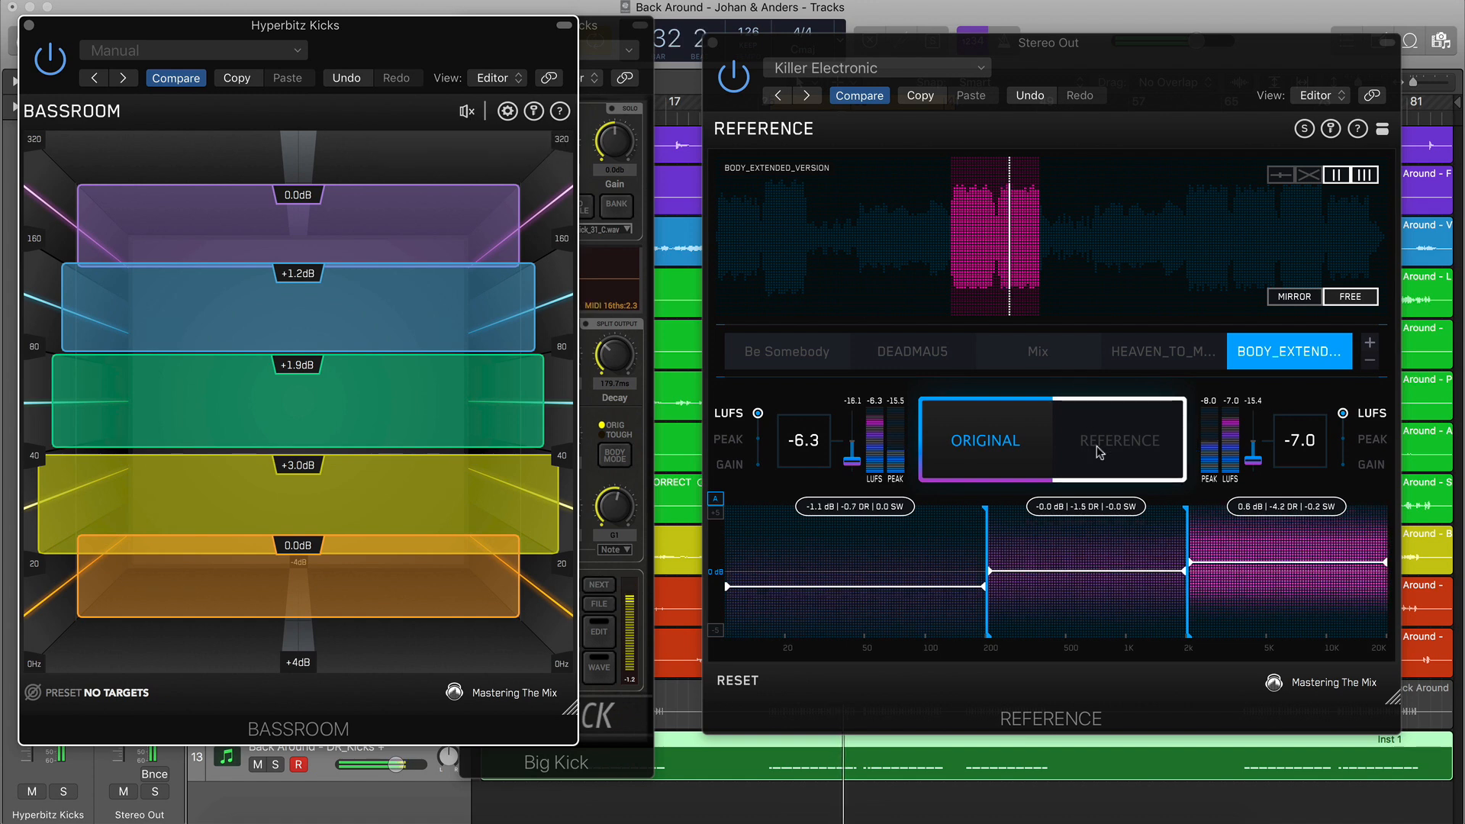
# A/B the bass-boosted kick against the BODY_EXTENDED_VERSION and Mix references in REFERENCE, returning to the original signal
pyautogui.click(999, 451)
pyautogui.click(998, 450)
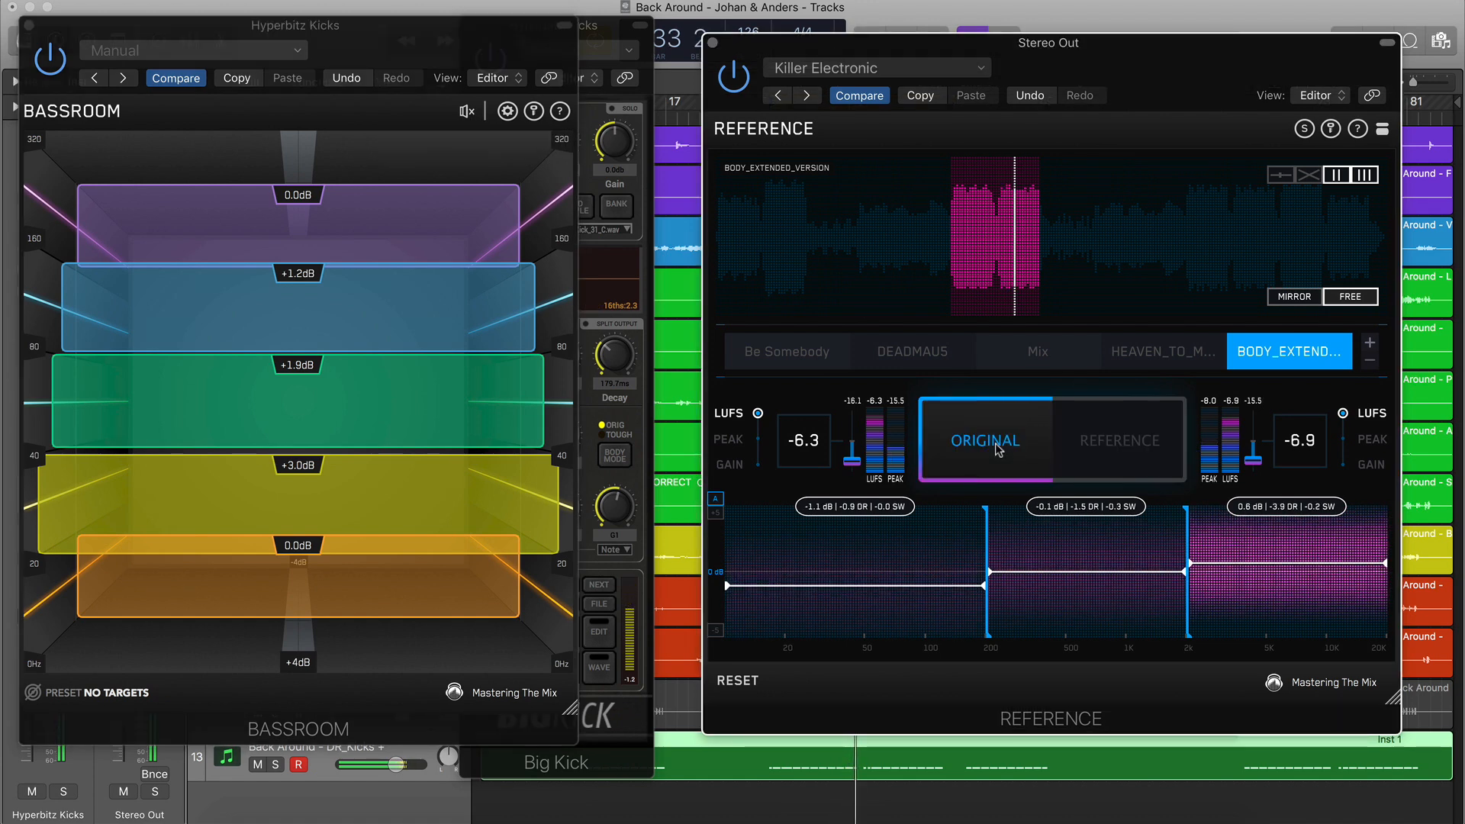
pyautogui.click(1028, 350)
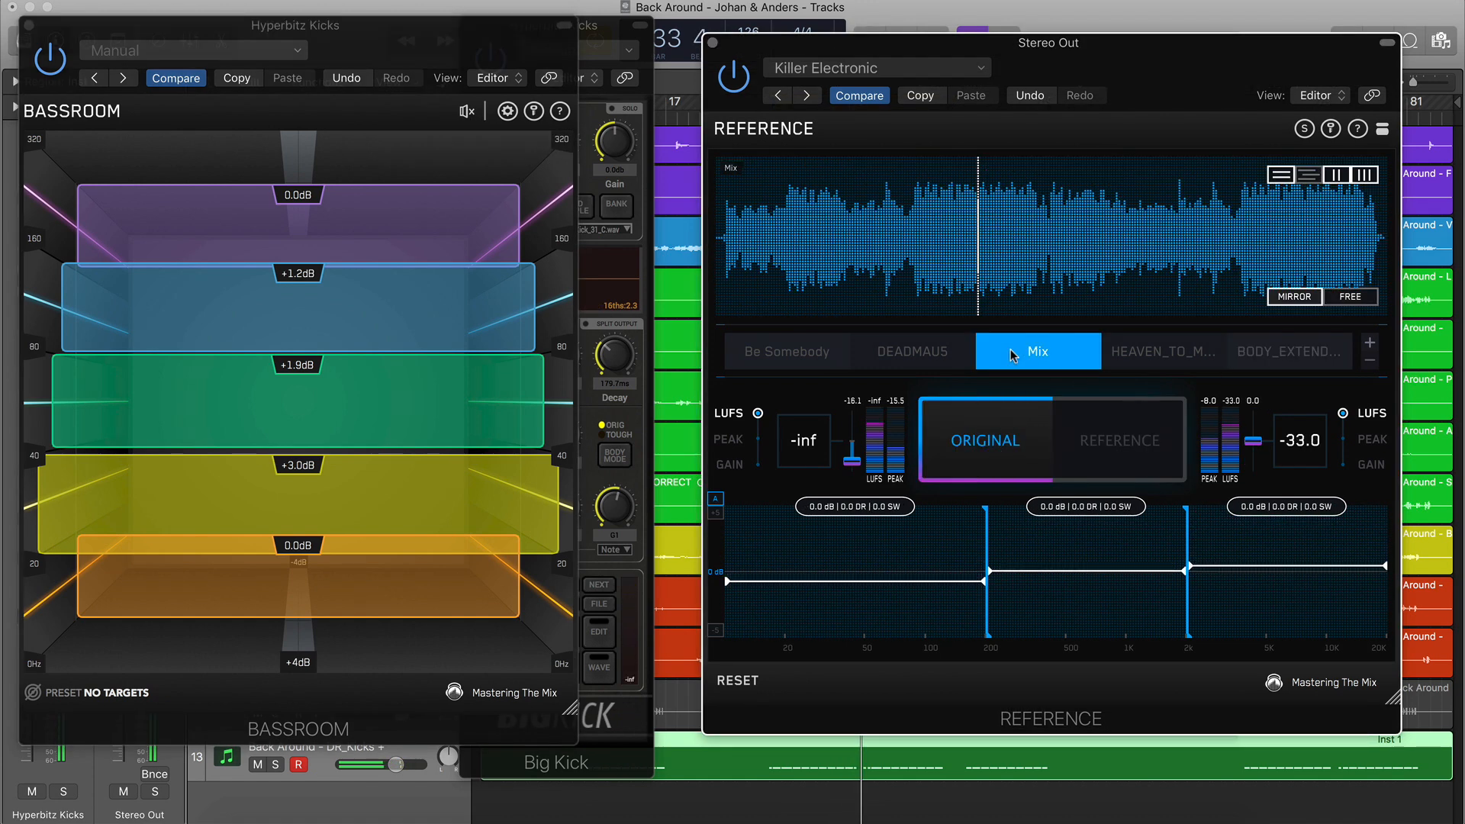
pyautogui.click(1097, 447)
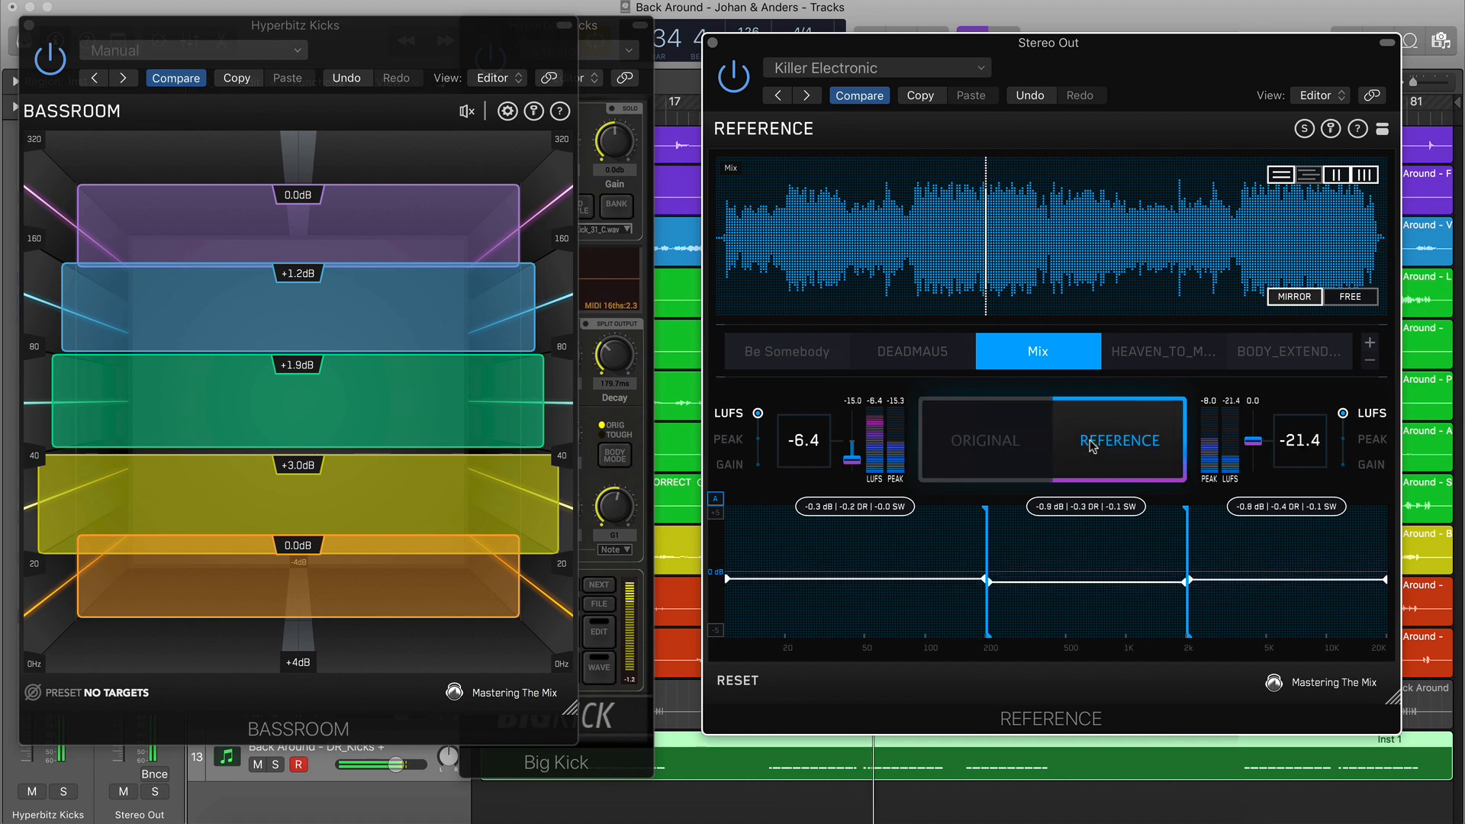
pyautogui.click(995, 429)
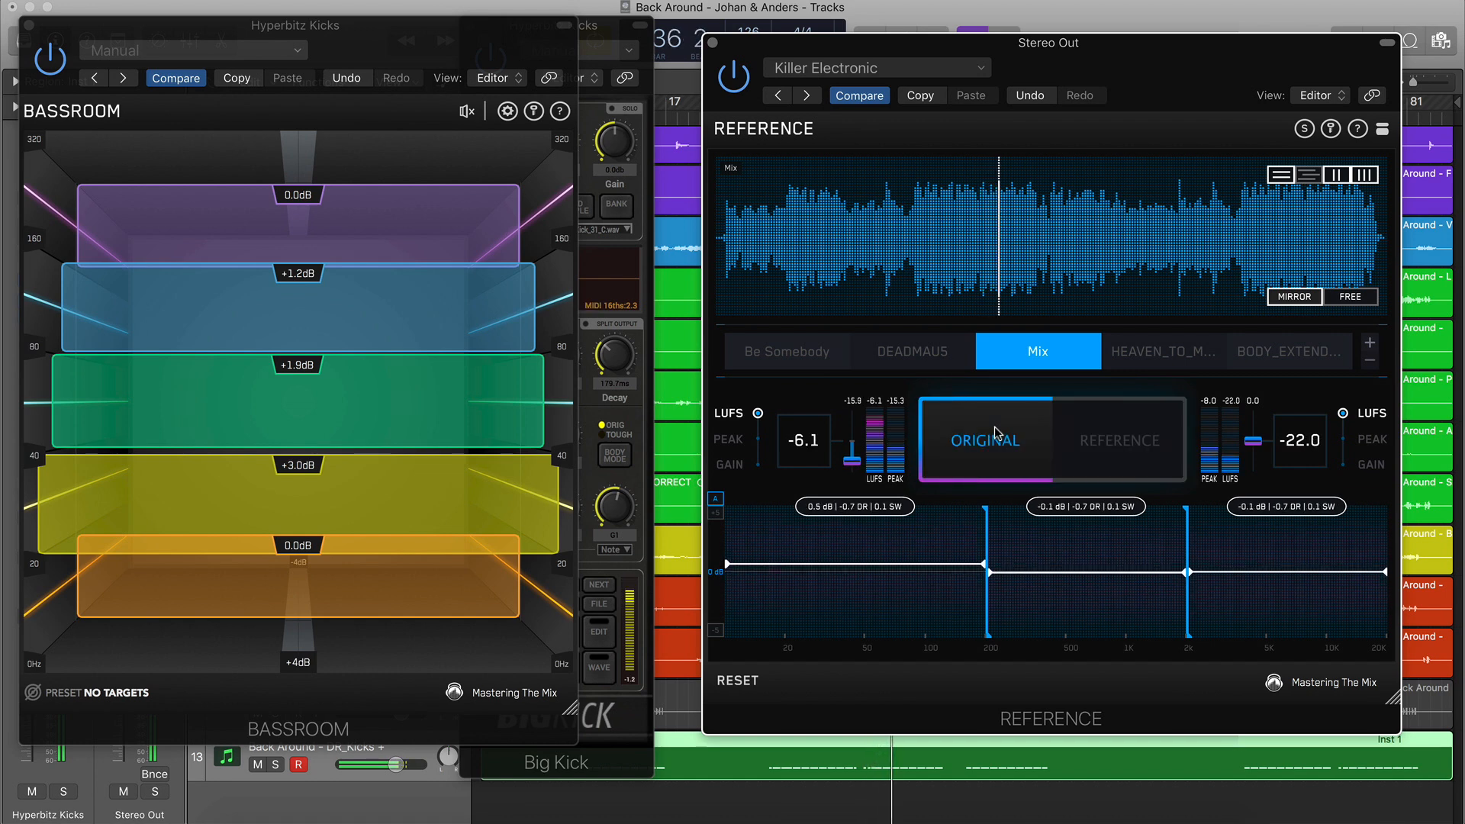
pyautogui.click(991, 436)
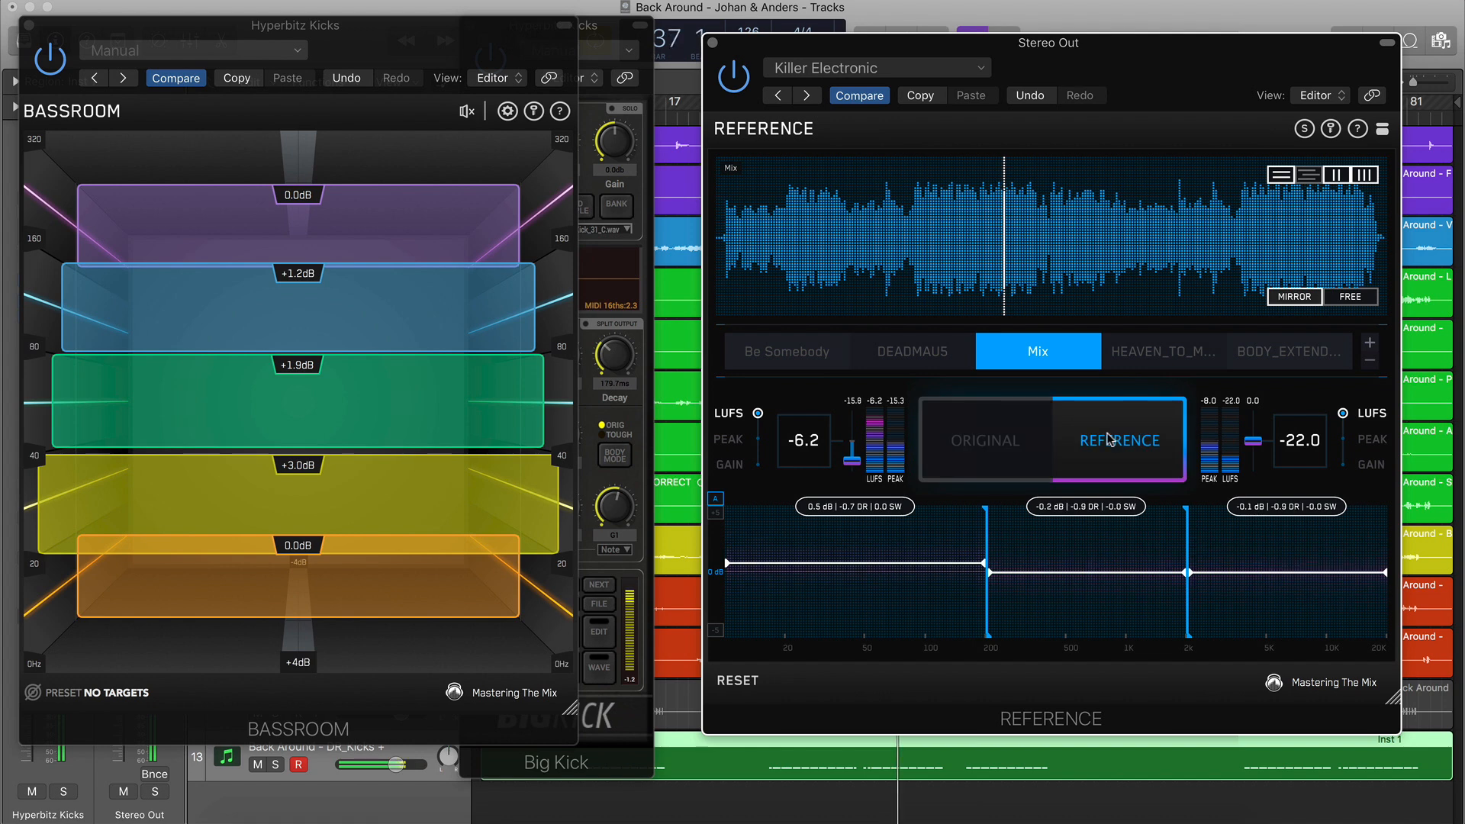
pyautogui.click(989, 437)
# Set the BASSROOM bands to +2.3, +1.6, +1.0 and −1.3 dB from 20 to 320 Hz, with output level about −2.7 dB
pyautogui.click(345, 390)
pyautogui.moveTo(336, 334); pyautogui.dragTo(345, 383)
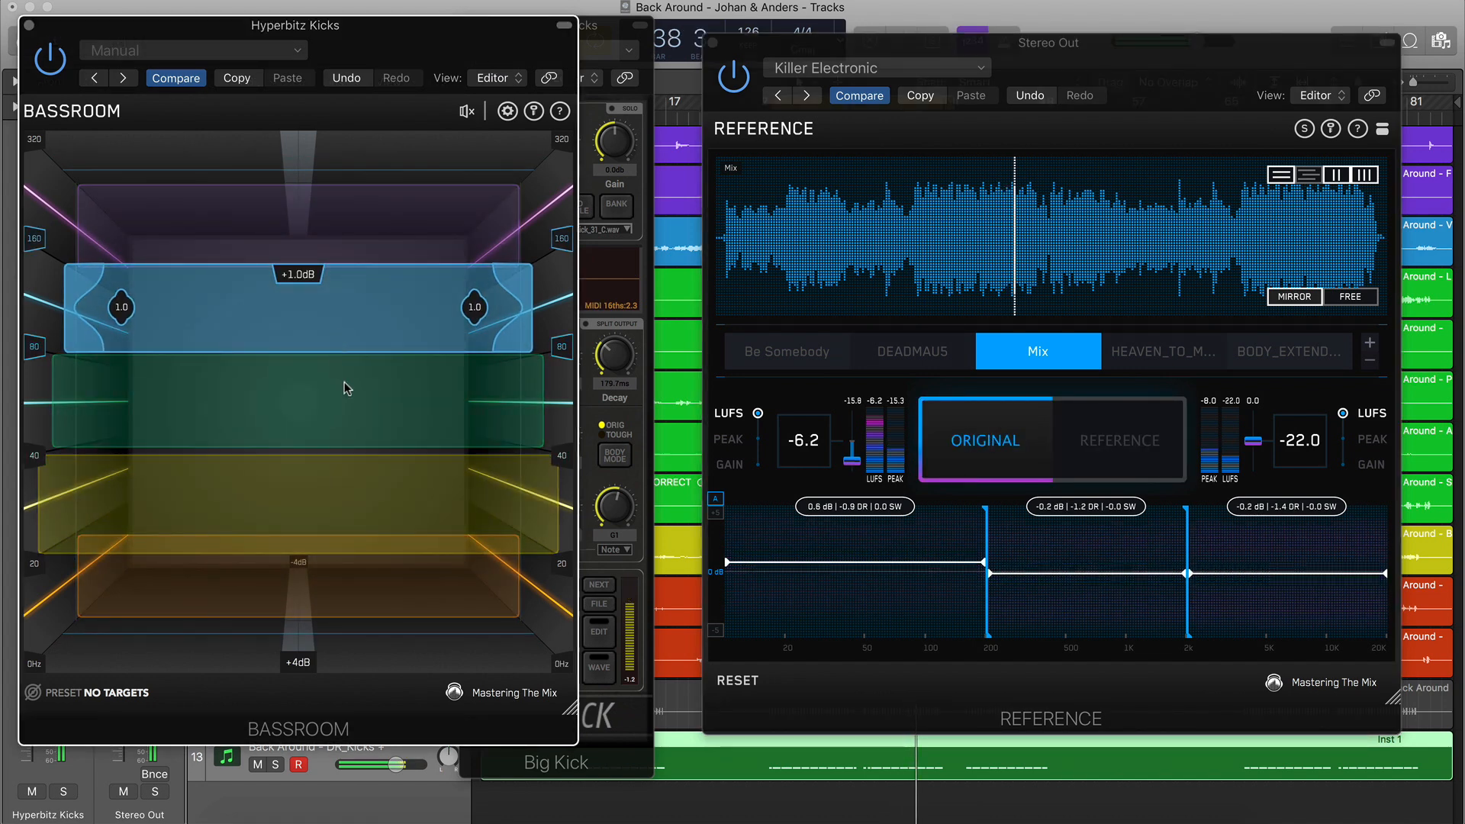
pyautogui.click(345, 389)
pyautogui.click(383, 508)
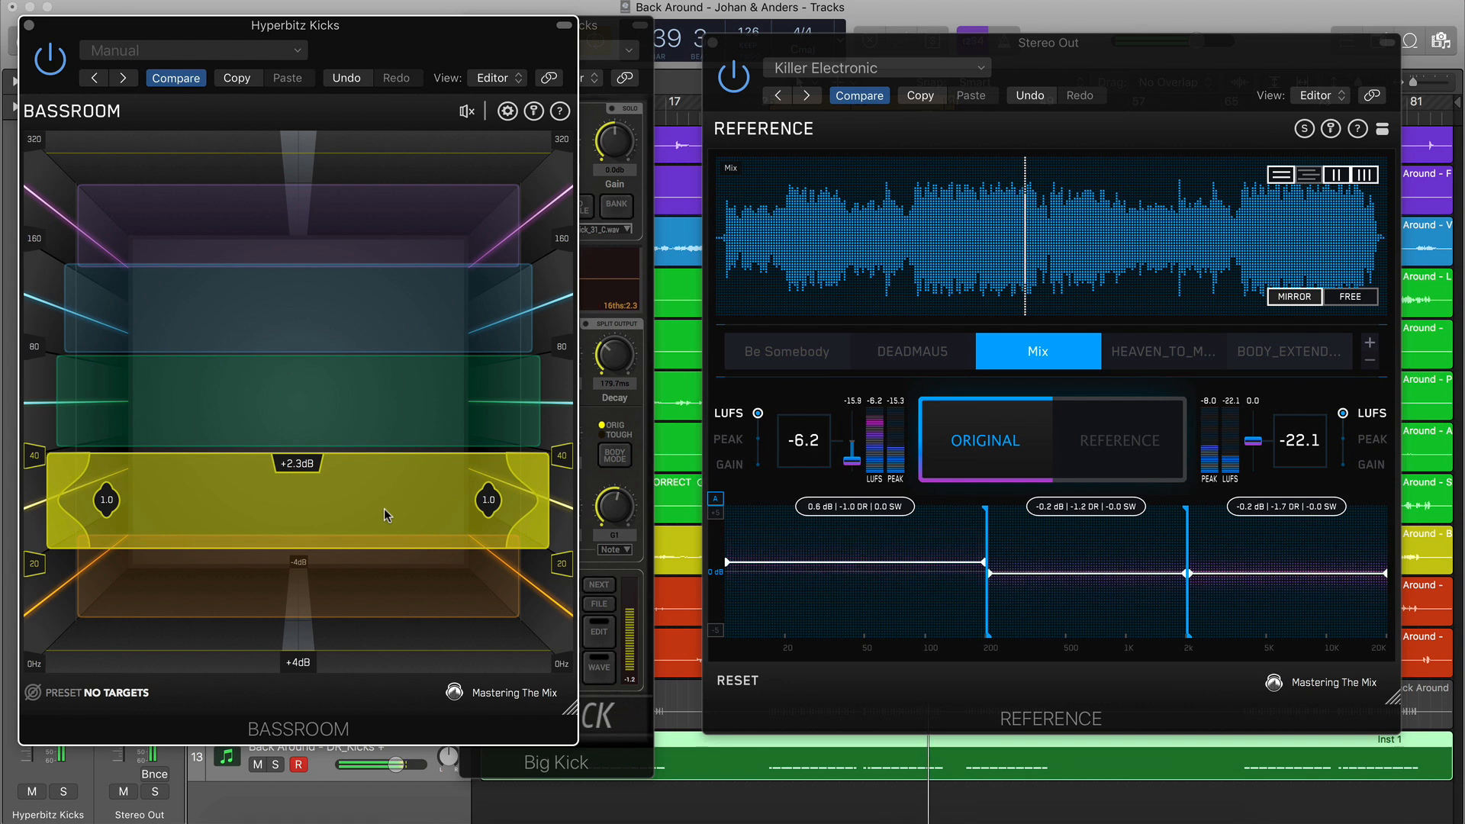
pyautogui.moveTo(319, 197); pyautogui.dragTo(319, 223)
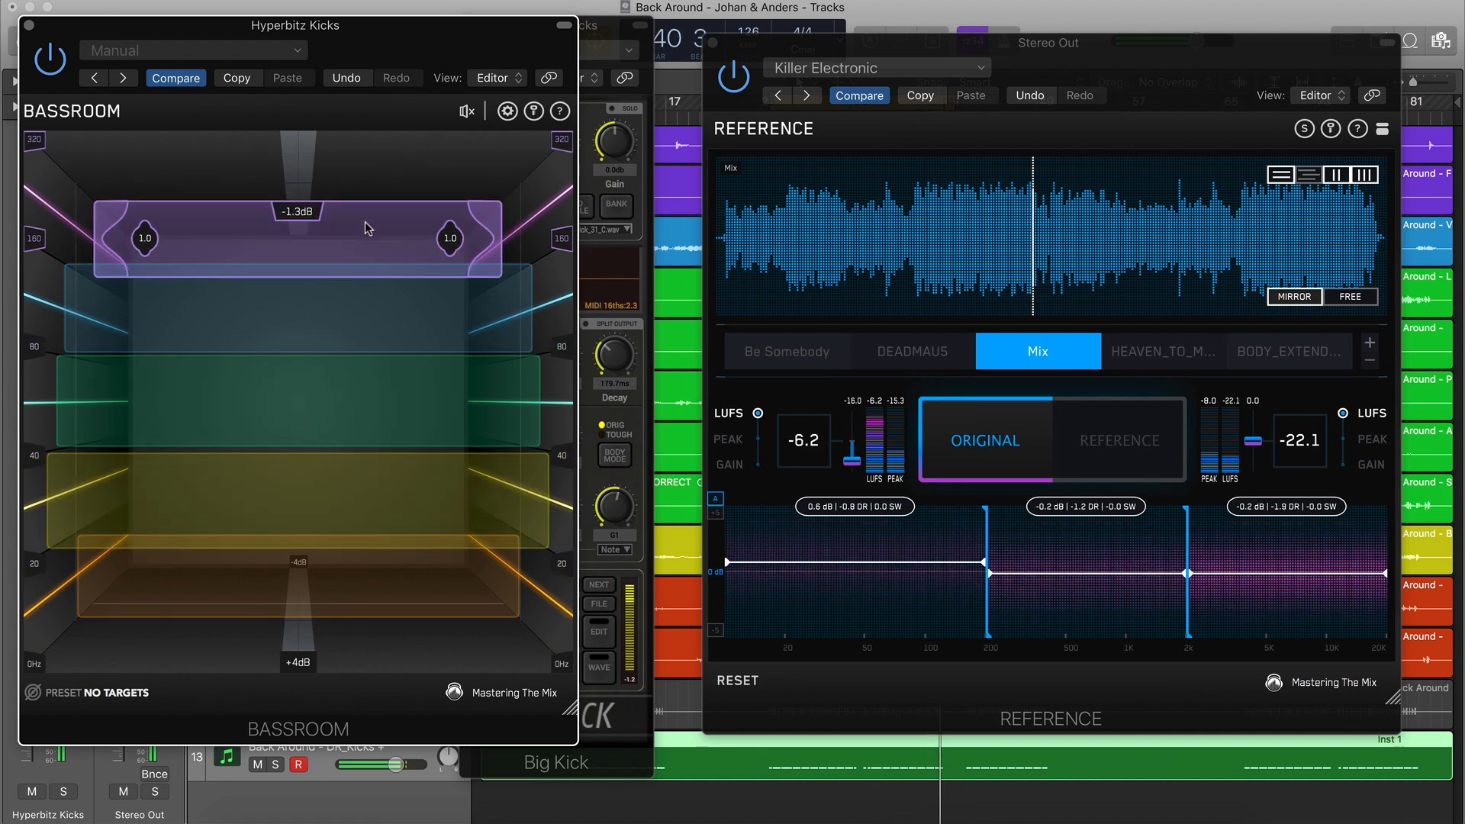
pyautogui.click(468, 112)
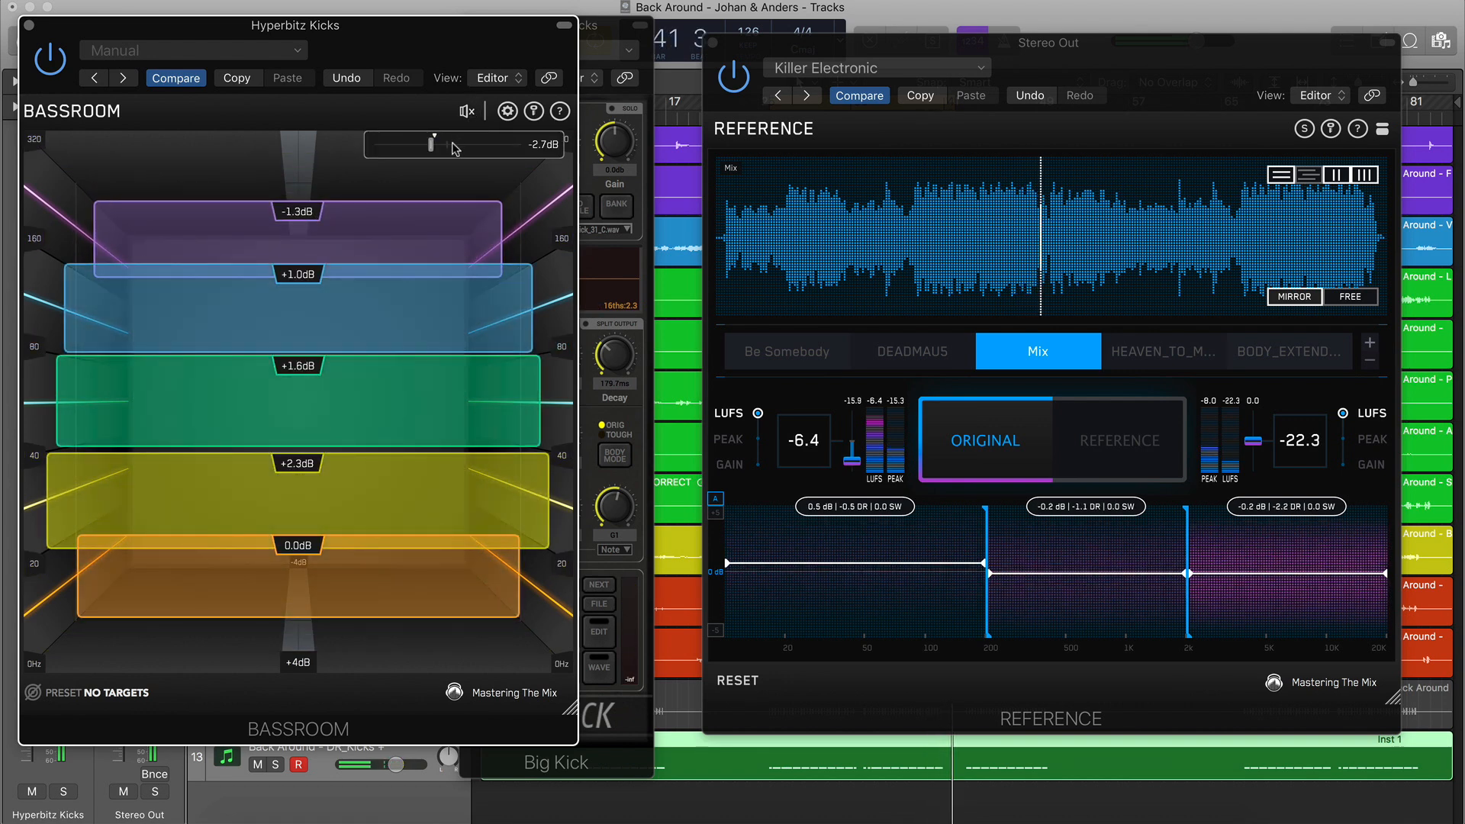
pyautogui.scroll(3, 455, 148)
# A/B the adjusted kick against the Mix reference and close the BASSROOM and Big Kick windows
pyautogui.click(1107, 432)
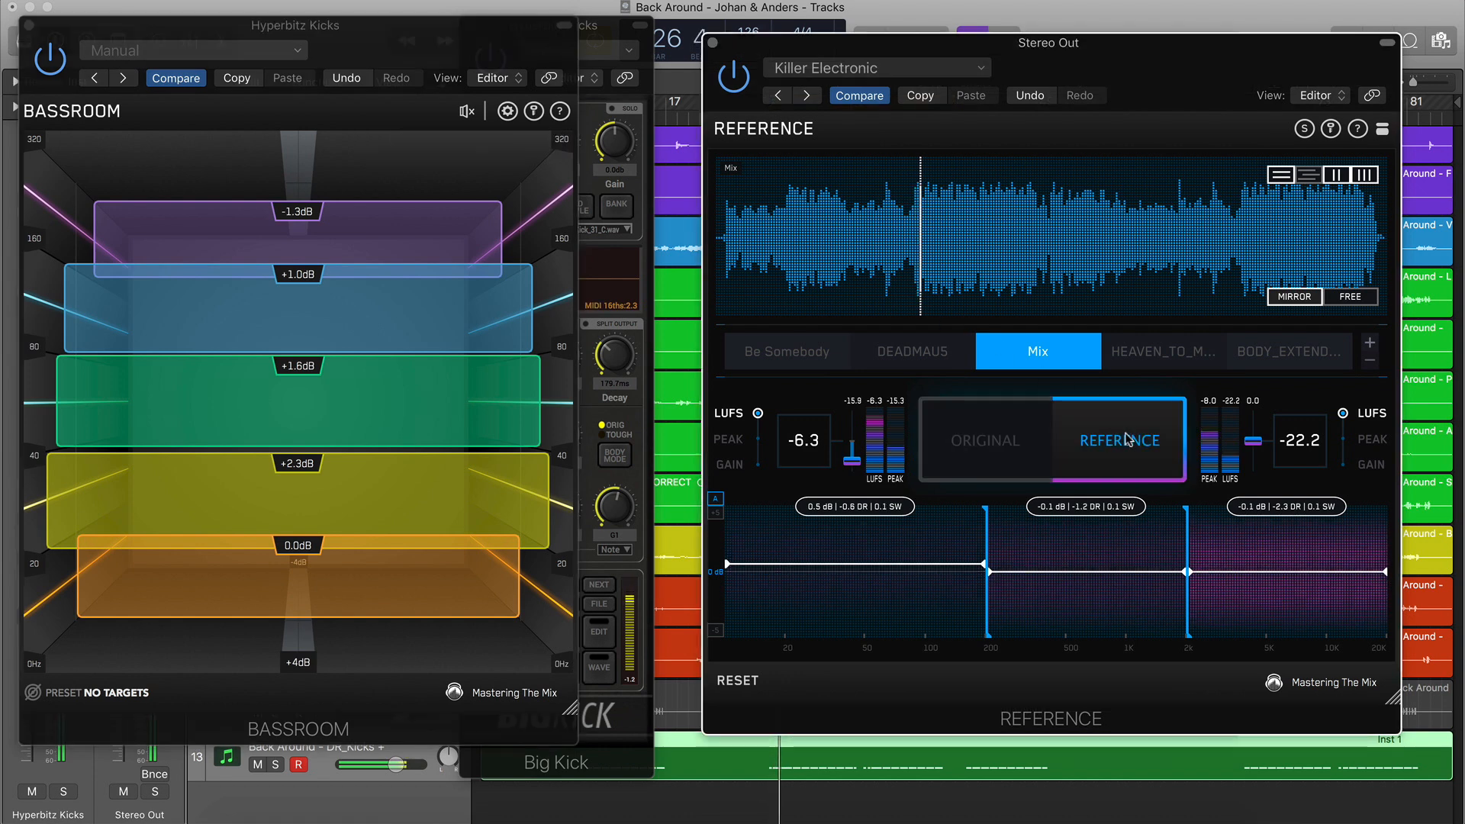
pyautogui.click(996, 447)
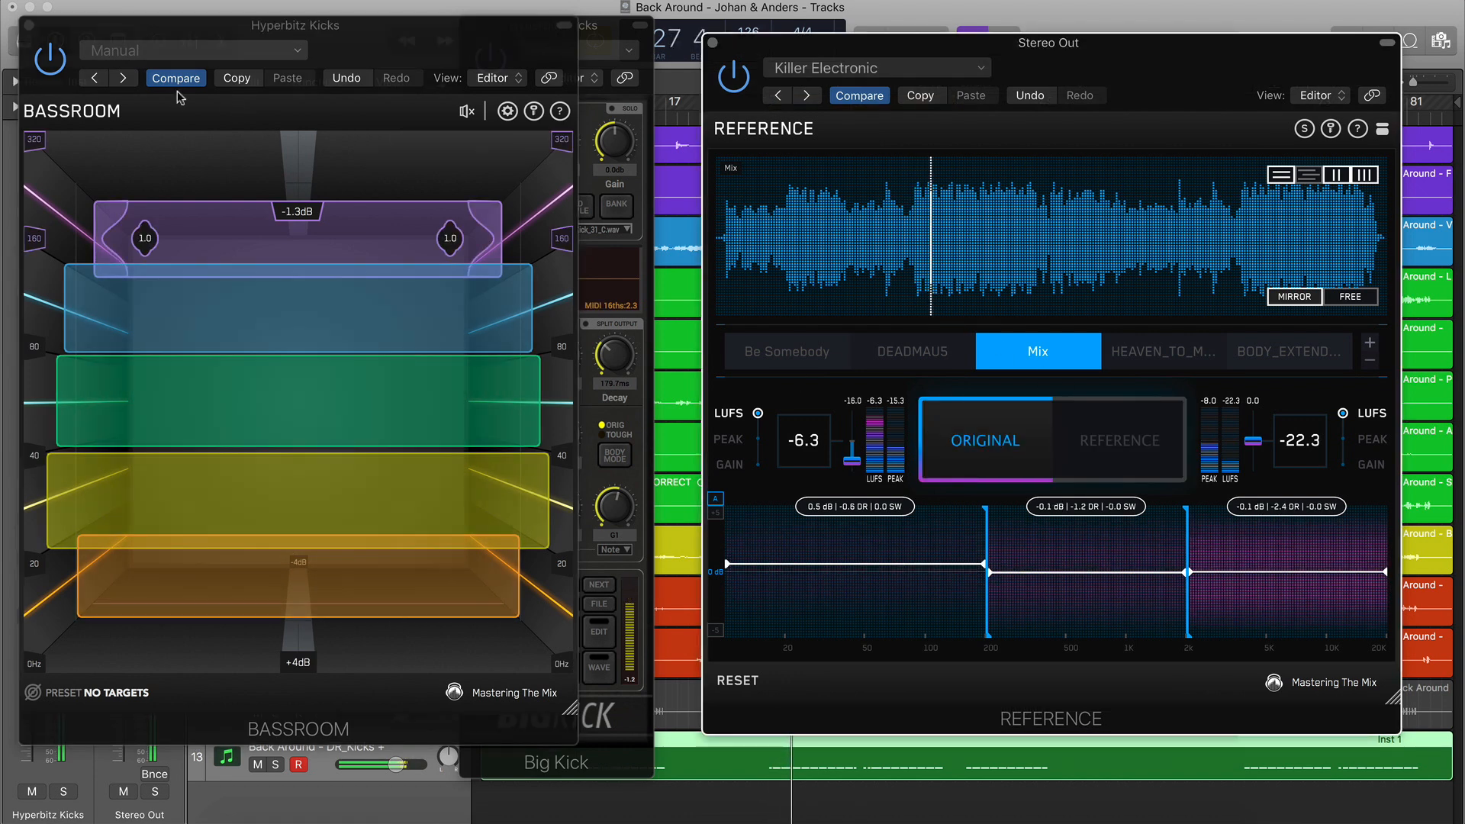
pyautogui.click(28, 27)
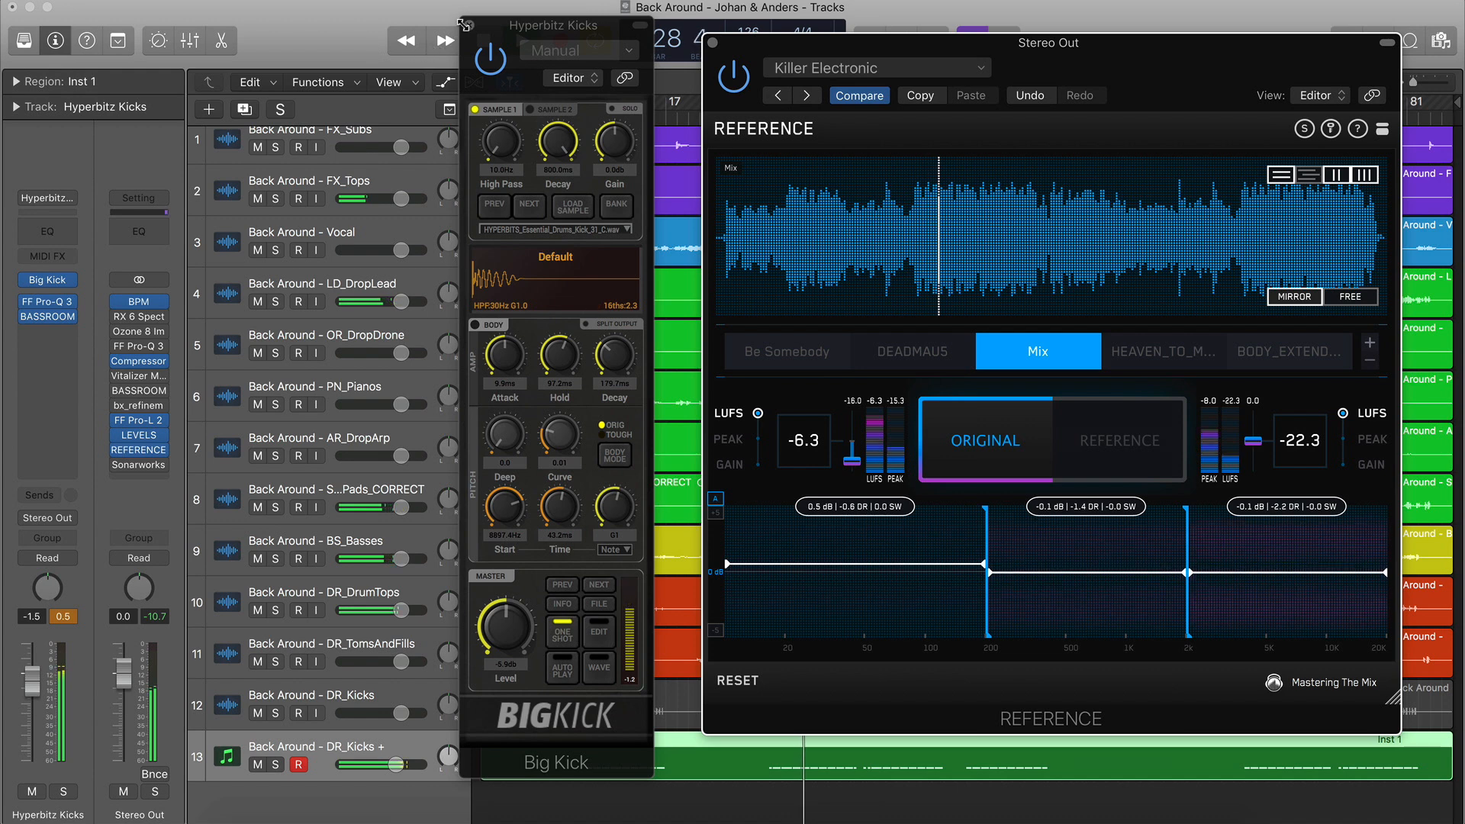
pyautogui.click(469, 28)
pyautogui.click(46, 282)
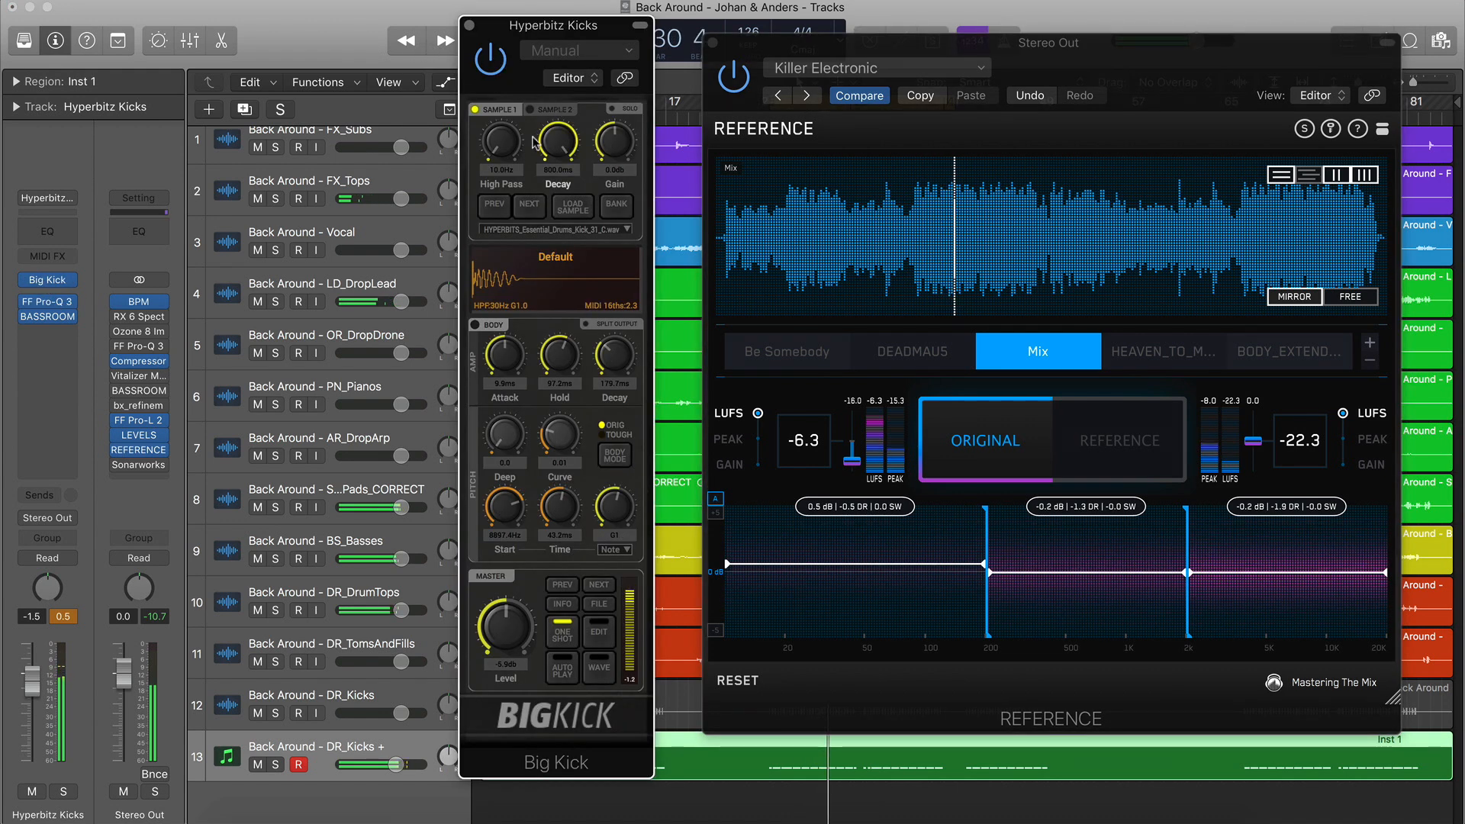
pyautogui.click(469, 27)
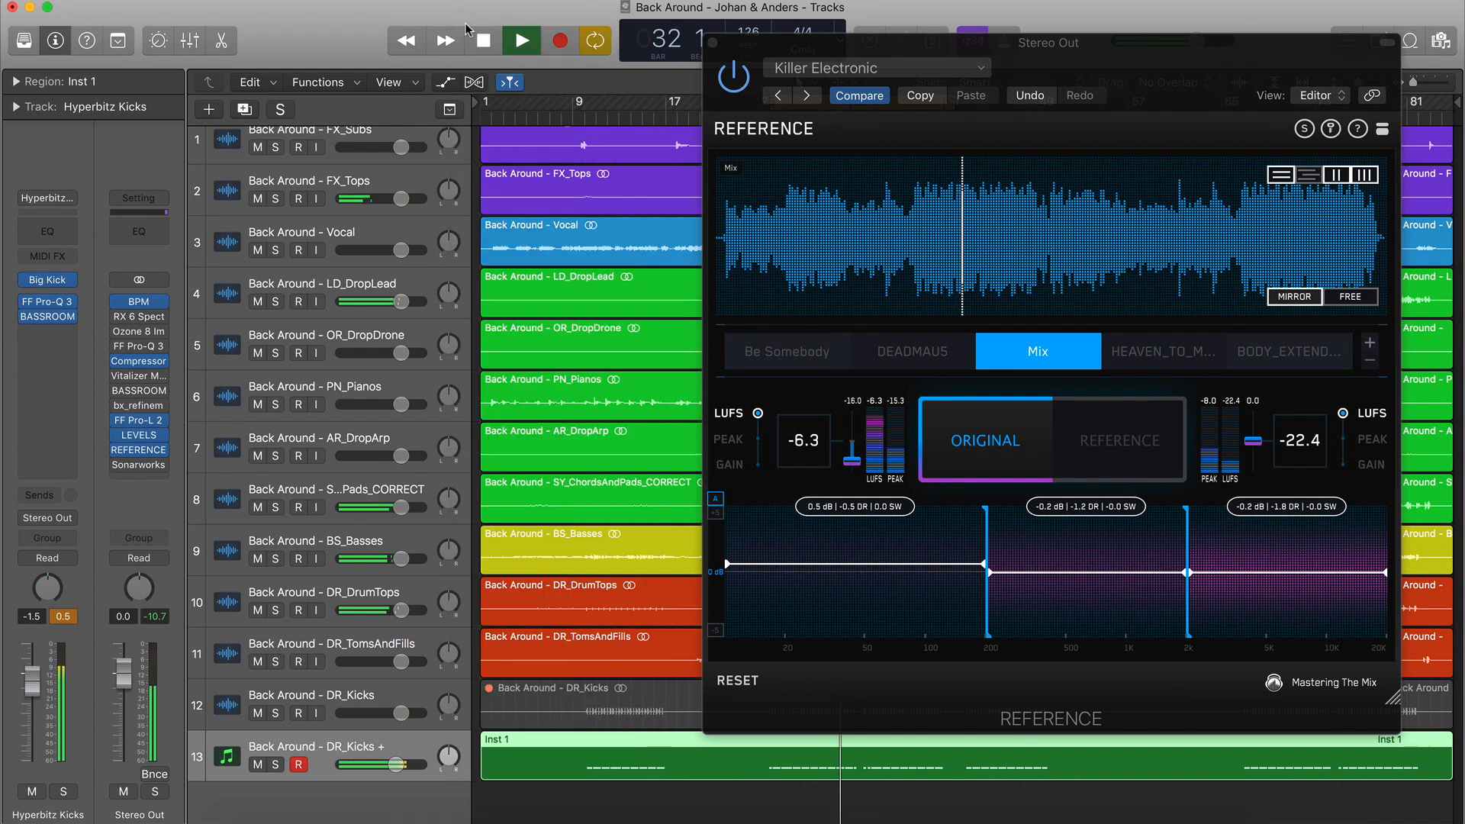
# Compare the track with the HEAVEN_TO_ME and BODY_EXTENDED_VERSION references, returning to the original signal
pyautogui.click(1164, 351)
pyautogui.click(1031, 454)
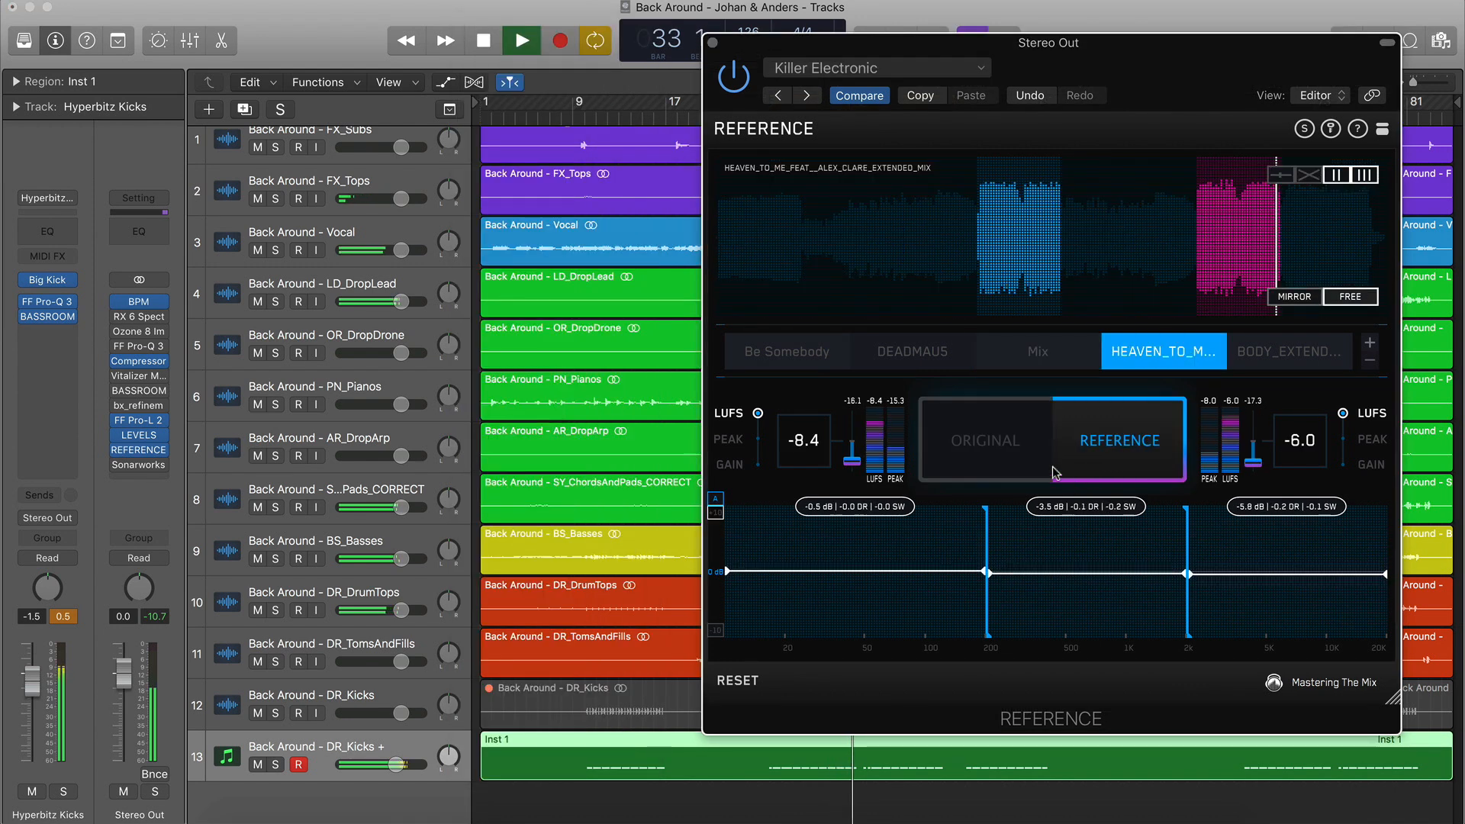
pyautogui.click(1289, 351)
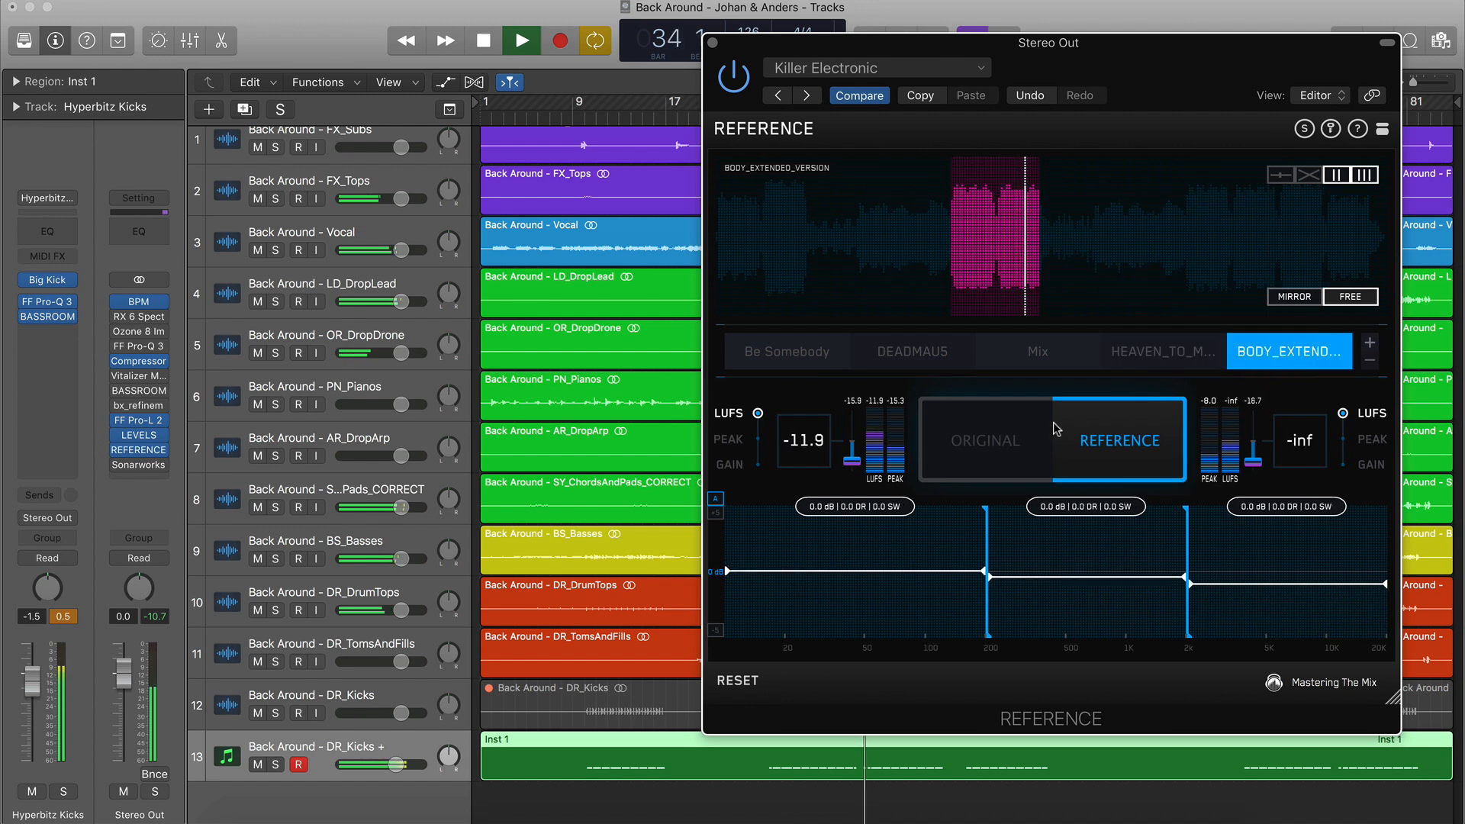
pyautogui.click(1003, 447)
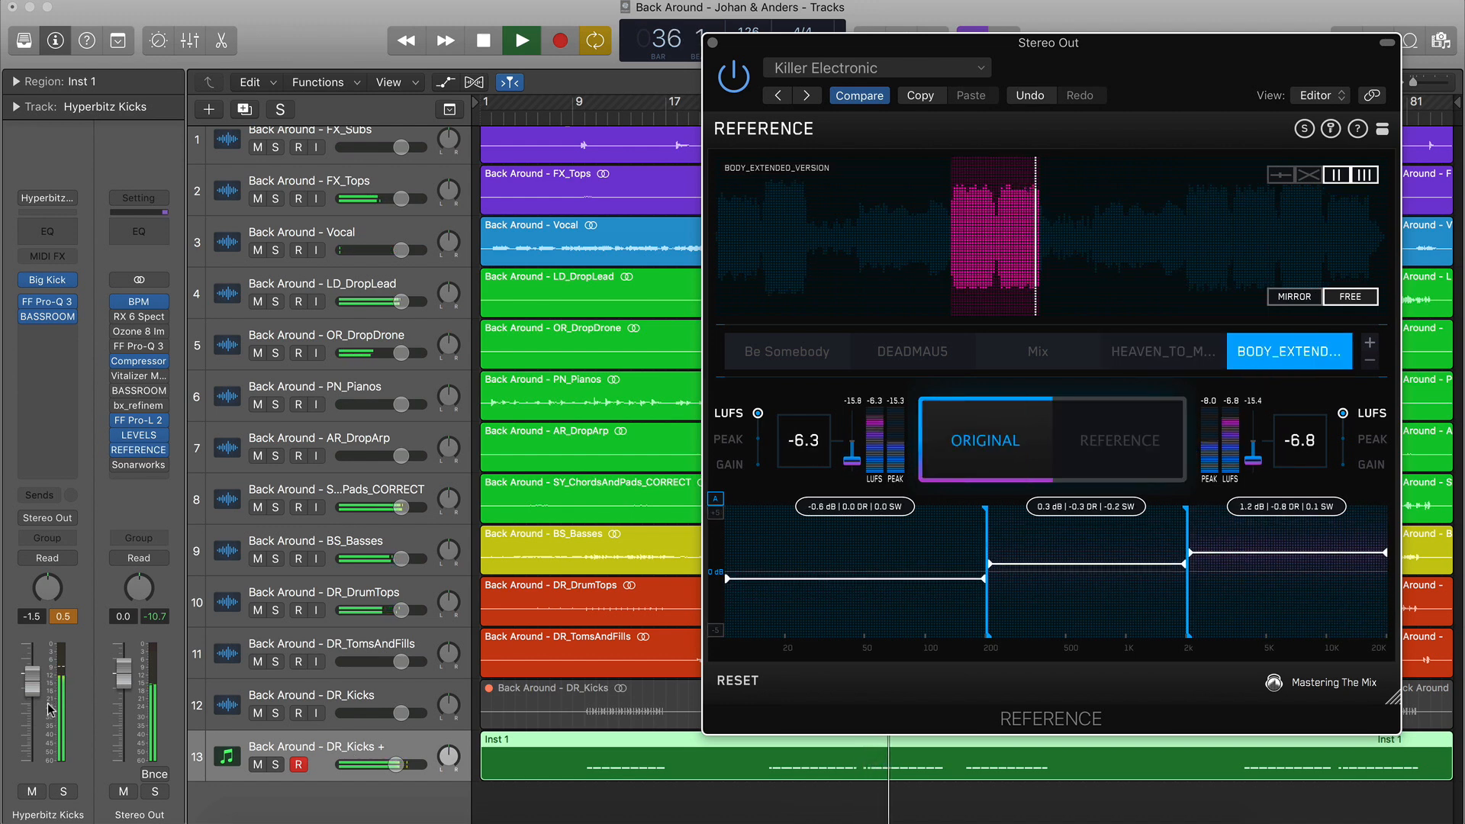
# Lower the Hyperbitz Kicks channel fader to −3.0 dB and A/B the track against BODY_EXTENDED_VERSION
pyautogui.click(32, 682)
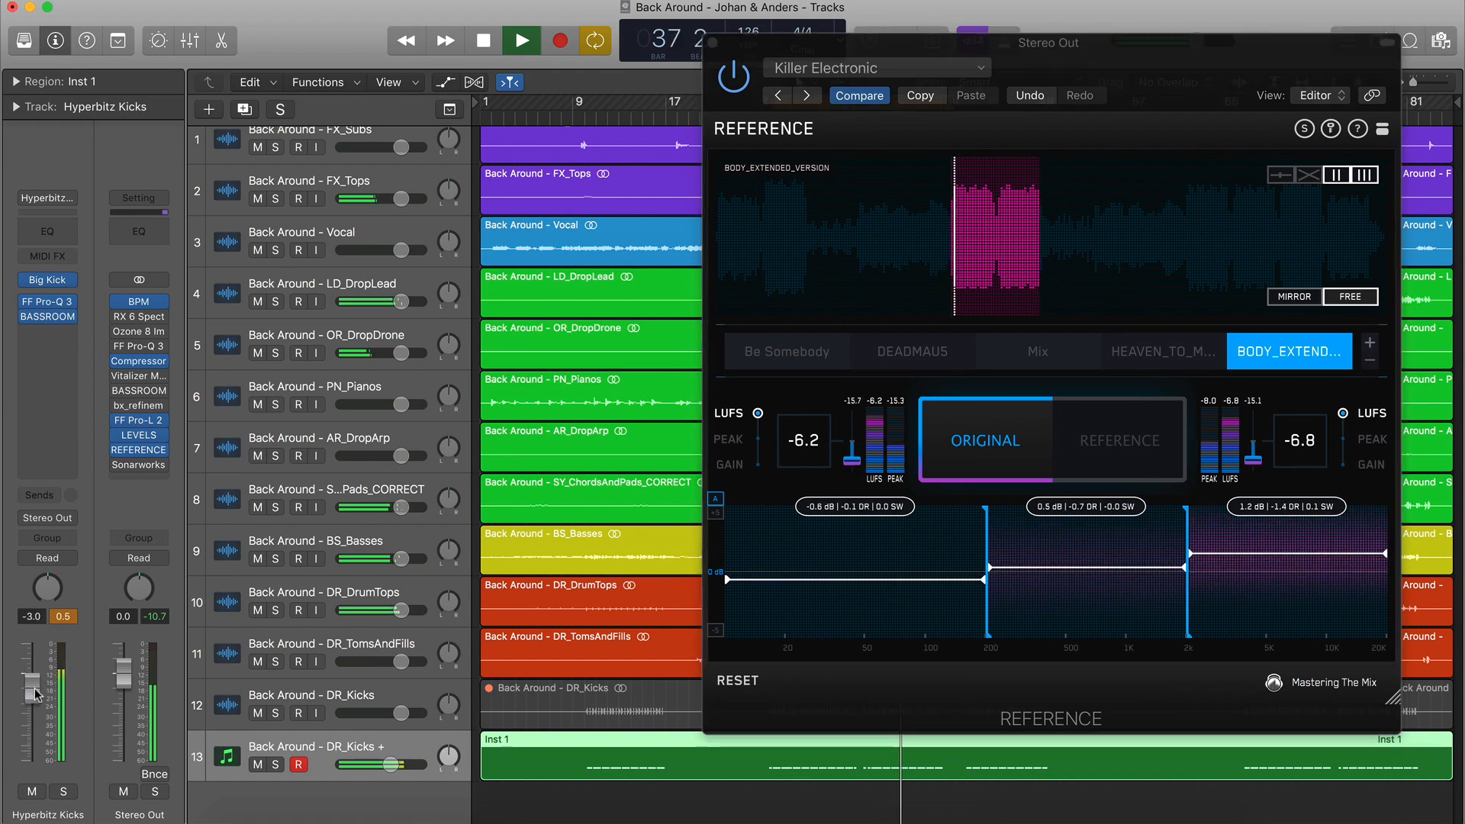
pyautogui.moveTo(35, 694); pyautogui.dragTo(35, 695)
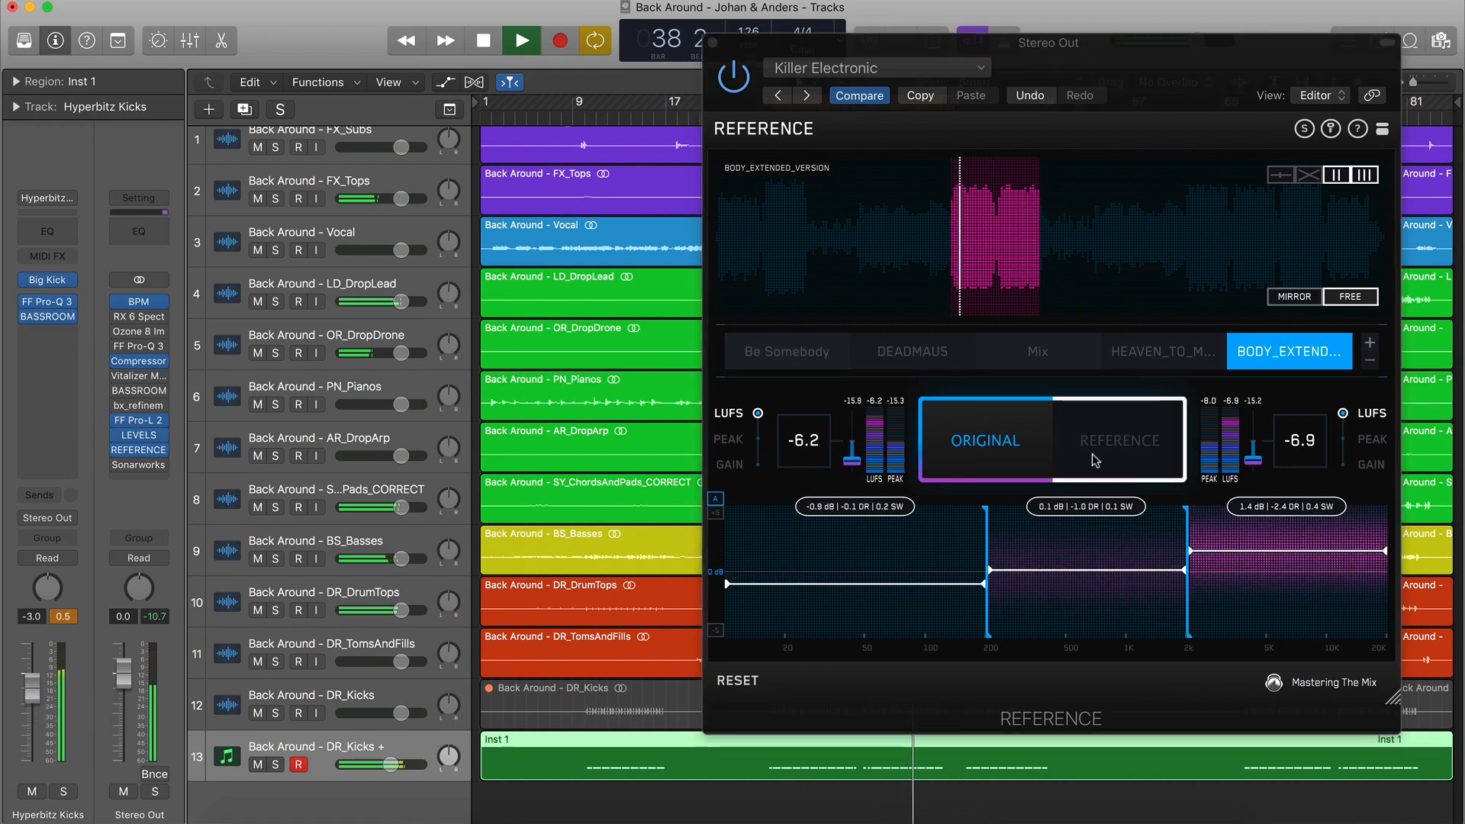
pyautogui.click(1004, 448)
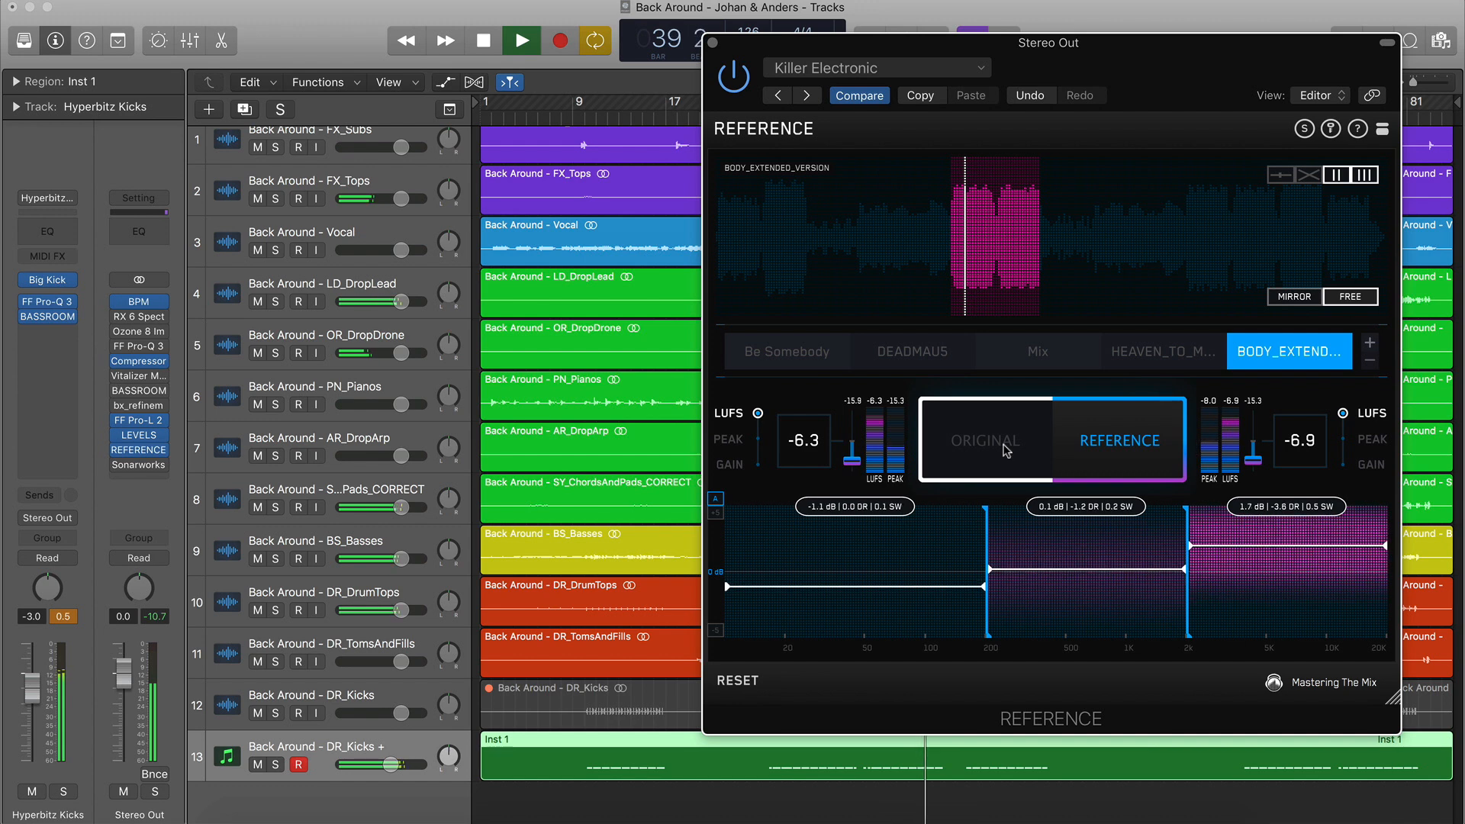
pyautogui.click(1005, 449)
# Select the Mix reference and A/B it repeatedly against the original with the lowered kick
pyautogui.click(1087, 358)
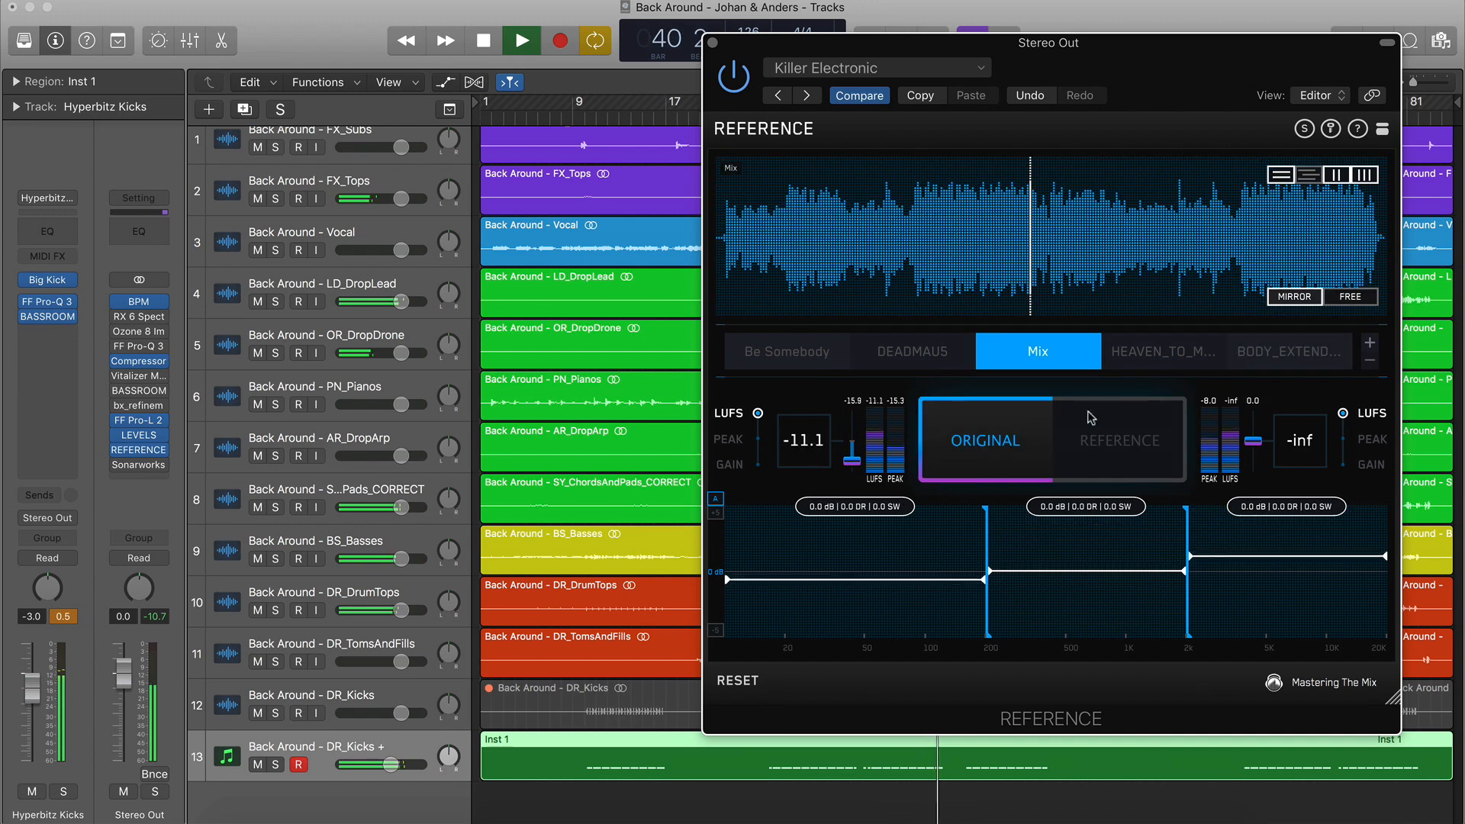
pyautogui.click(1095, 441)
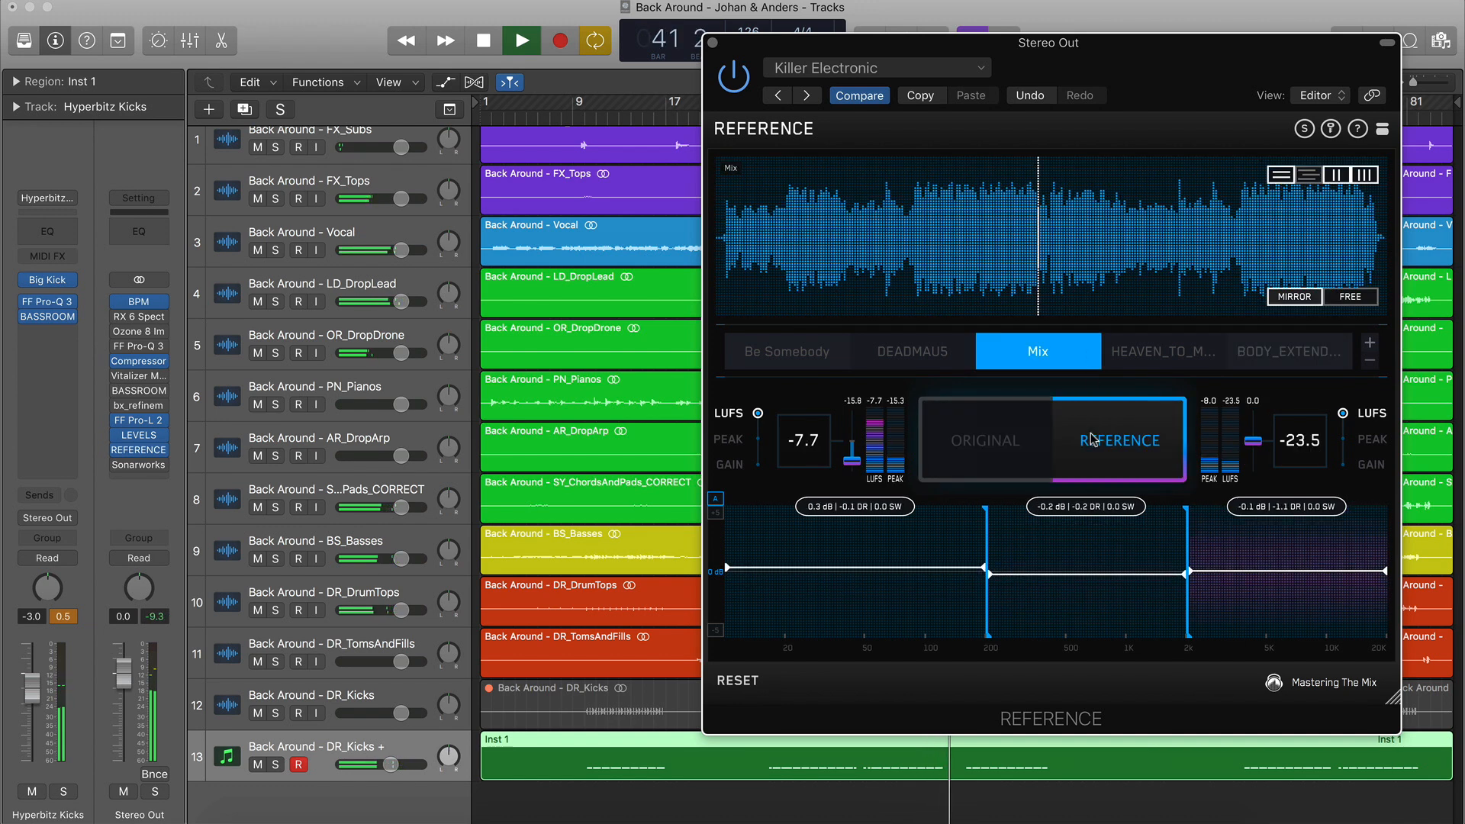
pyautogui.click(1032, 429)
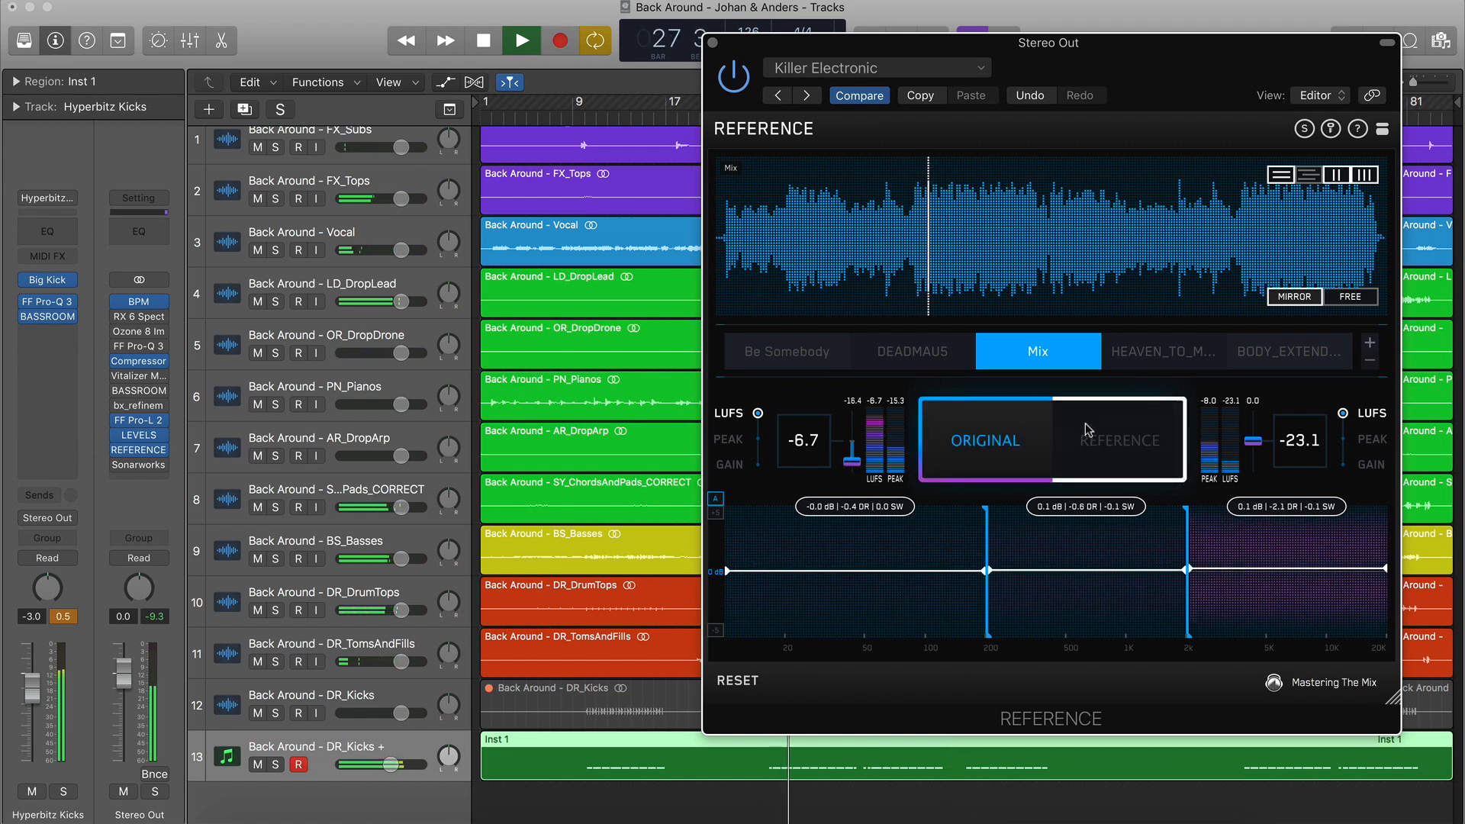
pyautogui.click(1011, 427)
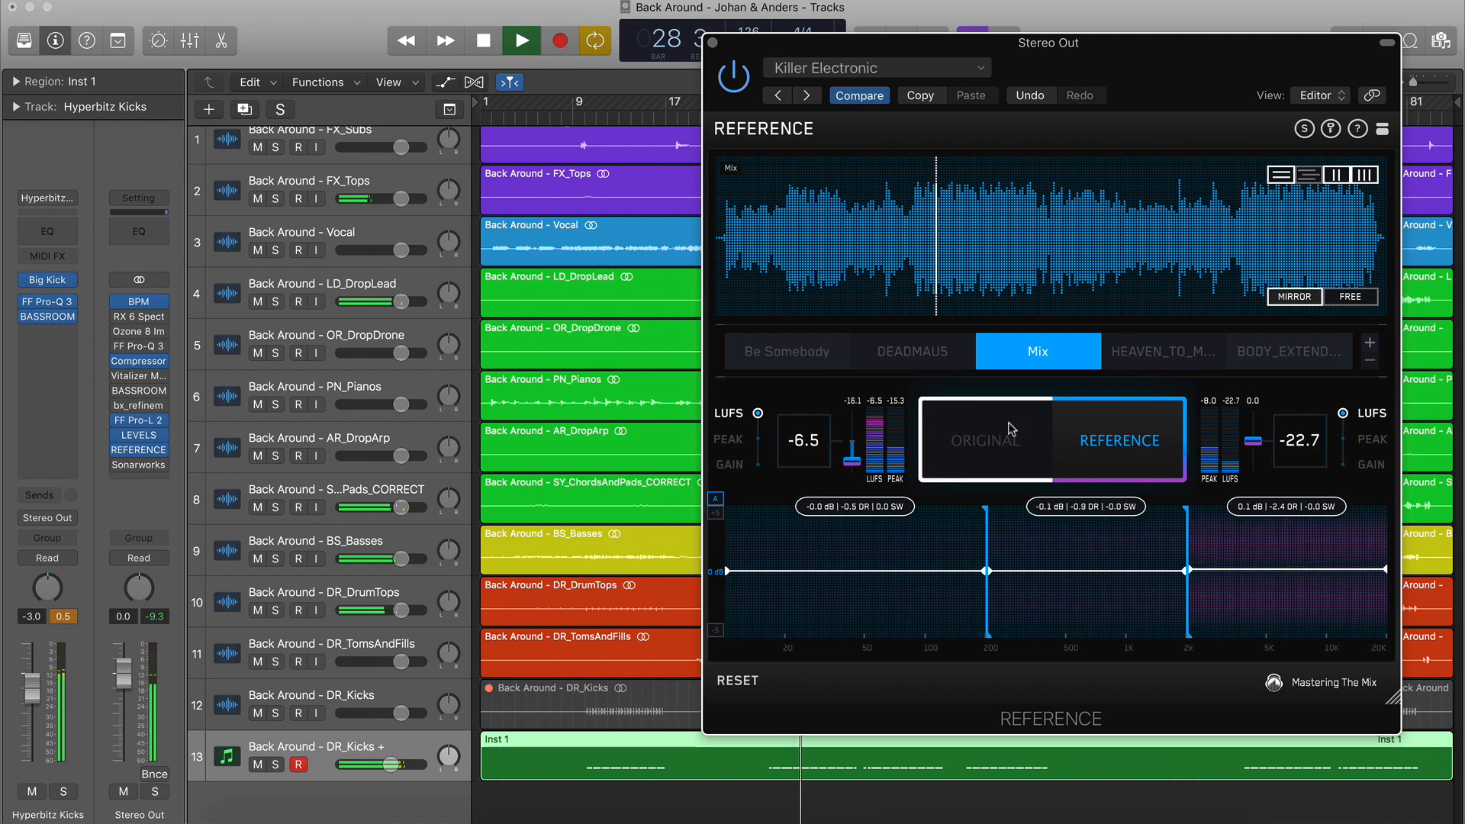
# A/B the track against the Mix reference once more, ending on the original signal
pyautogui.click(1011, 427)
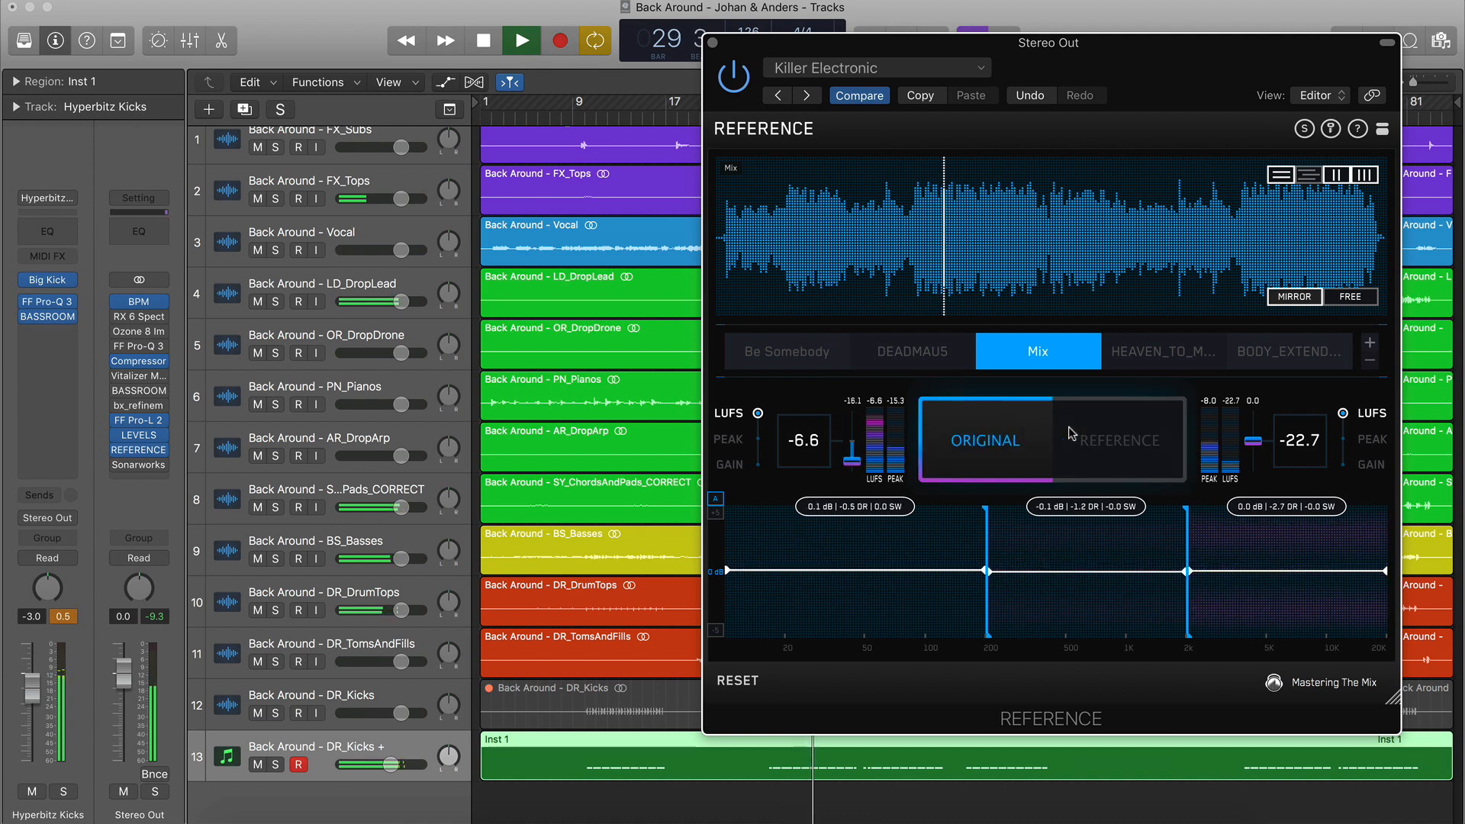
pyautogui.click(1120, 431)
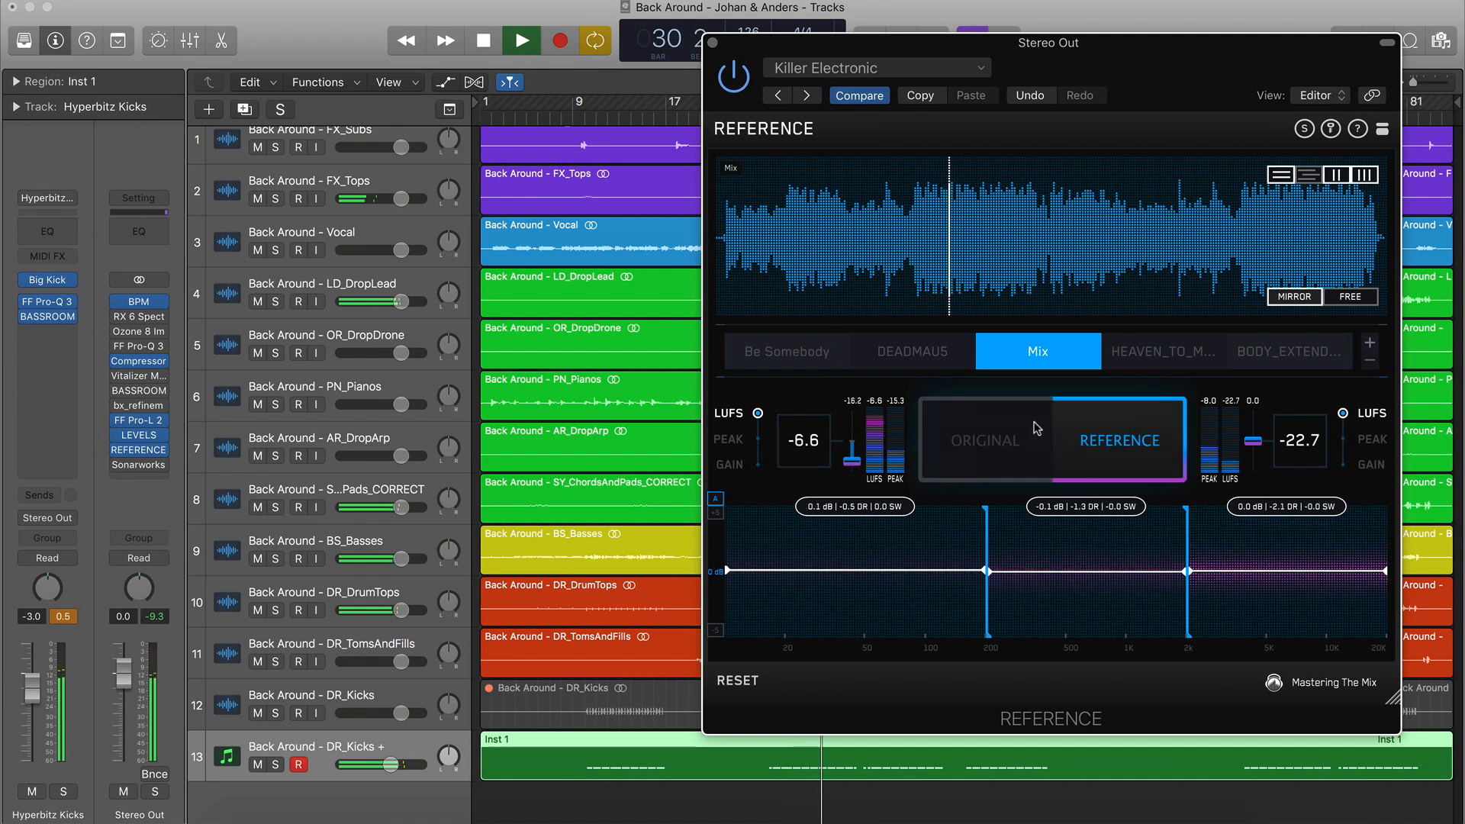
pyautogui.click(982, 432)
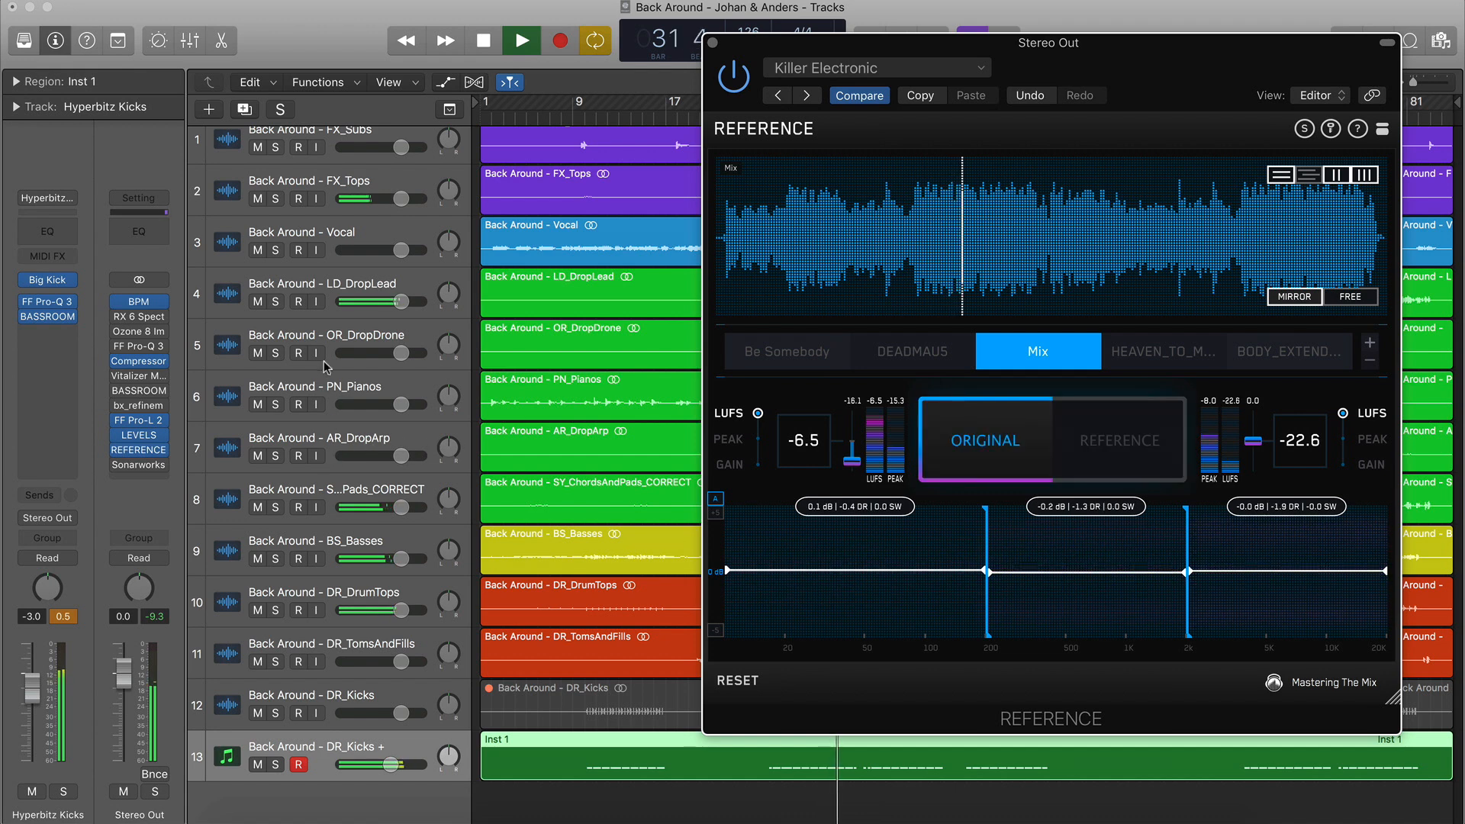
# Select the BS_Basses track and briefly mute and solo it to audition the bass in the mix
pyautogui.click(251, 314)
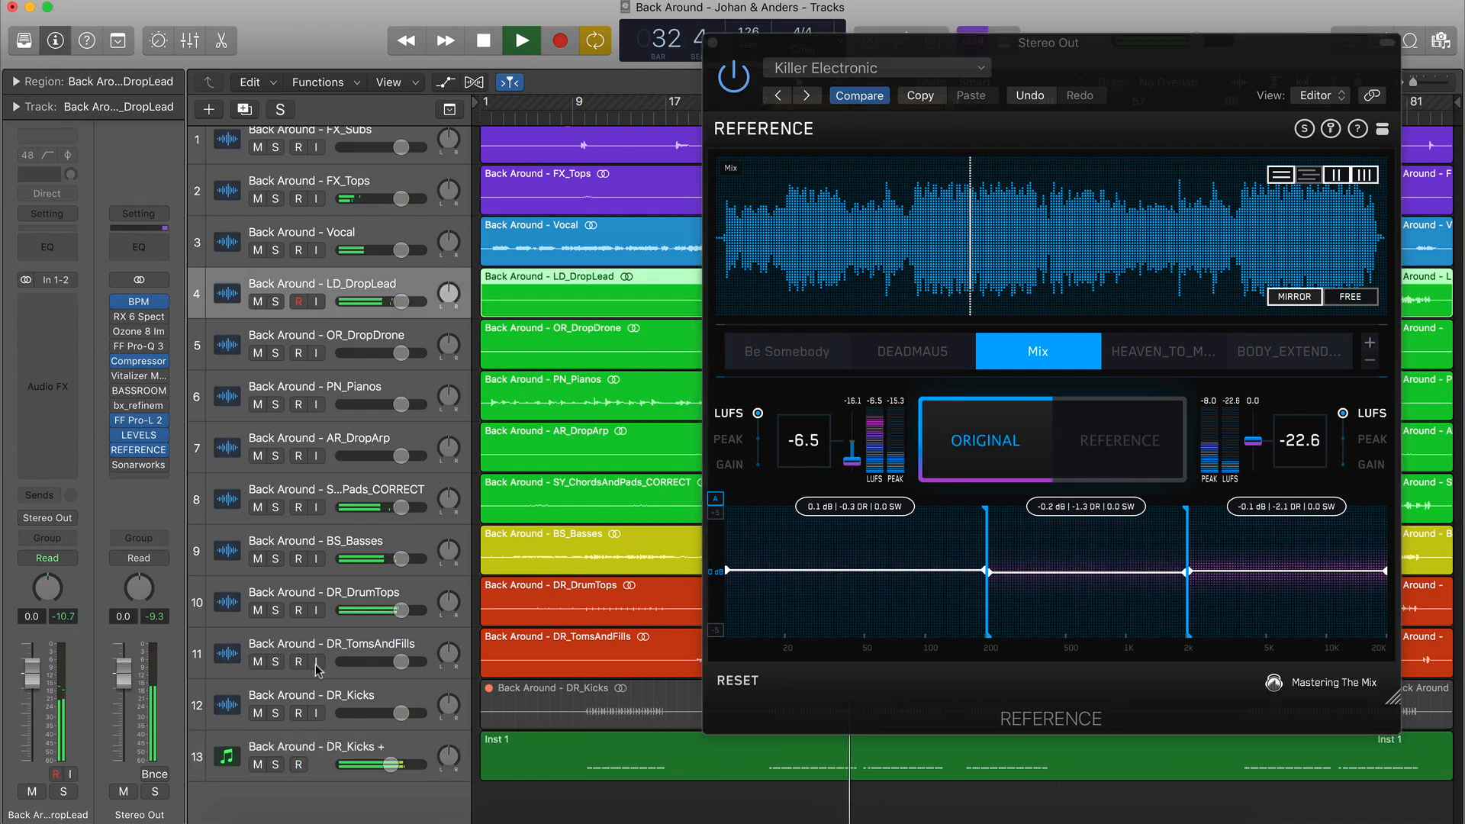
pyautogui.click(303, 533)
pyautogui.click(259, 560)
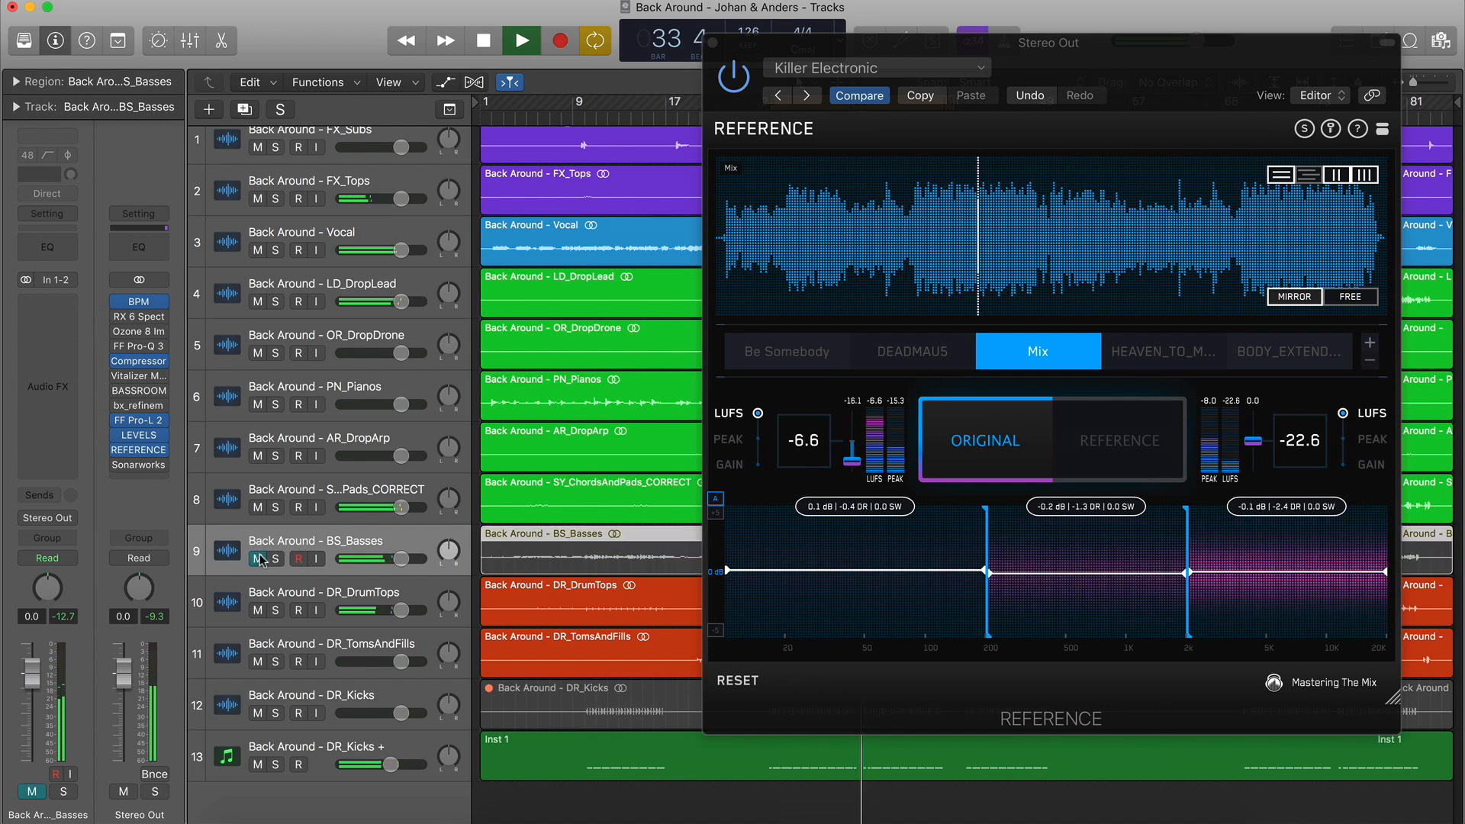
pyautogui.click(258, 559)
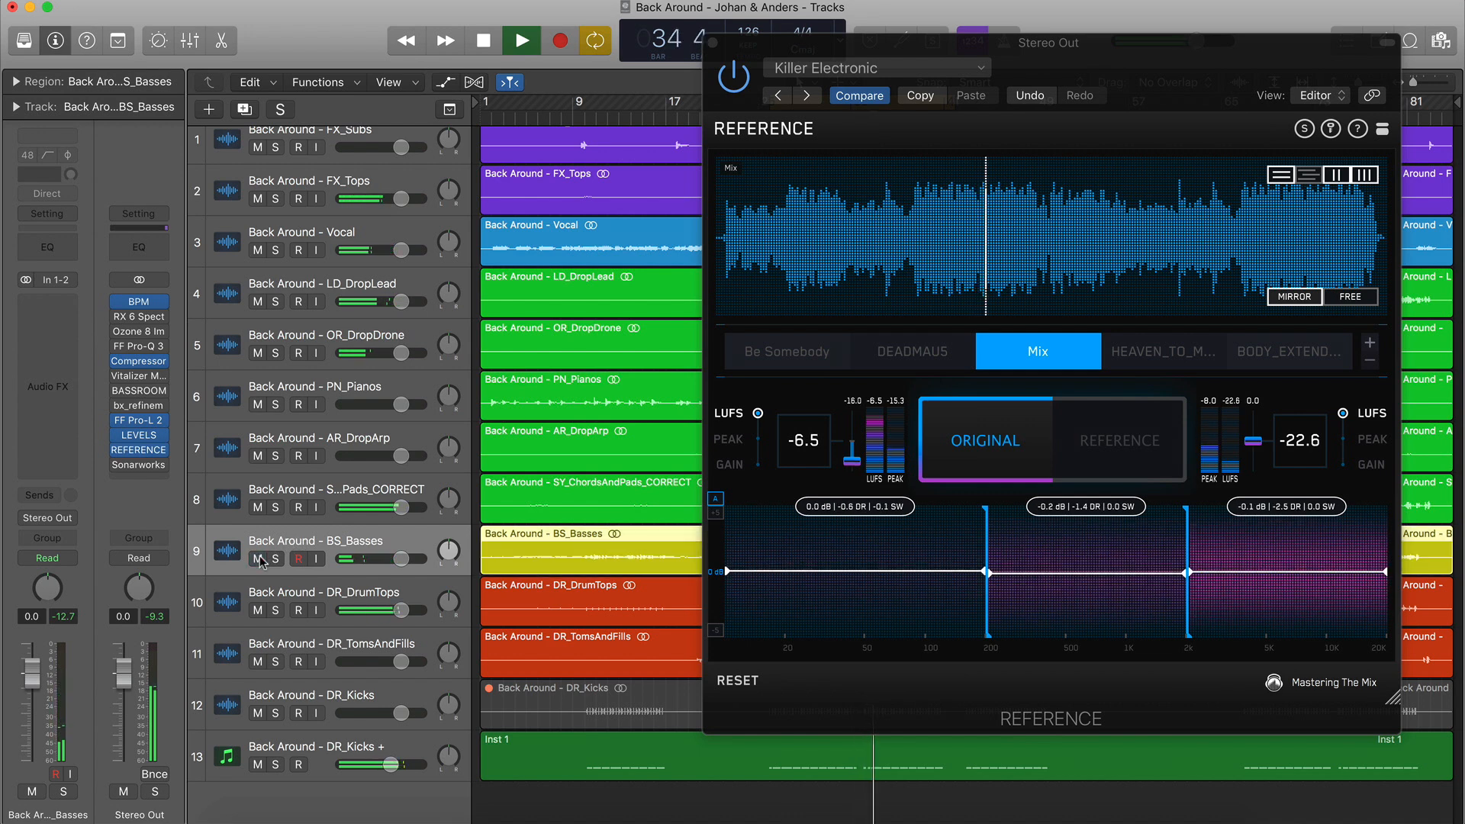
pyautogui.click(277, 560)
pyautogui.click(277, 560)
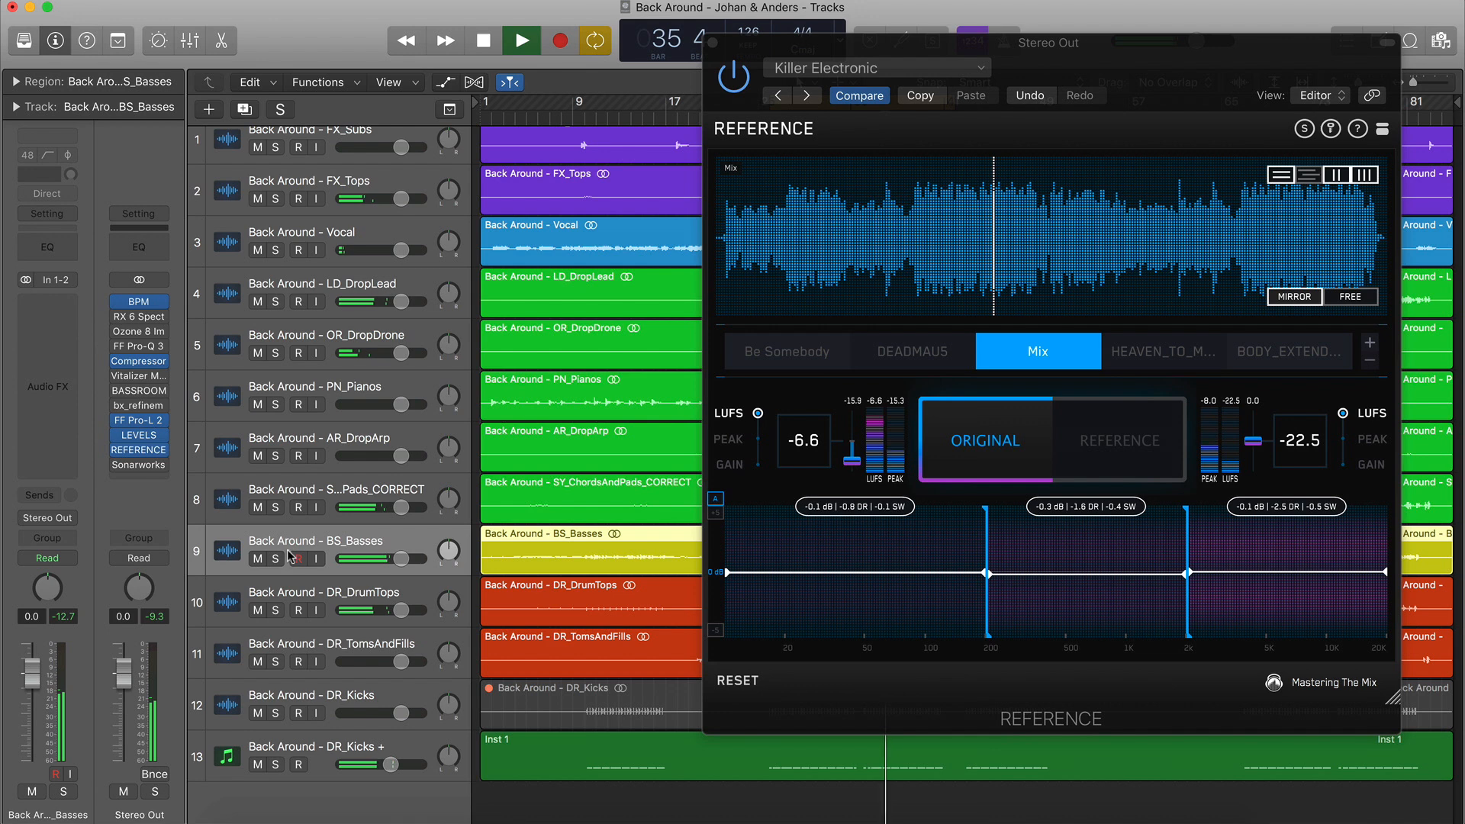
# Compare the bass and kick balance with the Mix and HEAVEN_TO_ME references, returning to the original signal
pyautogui.click(976, 441)
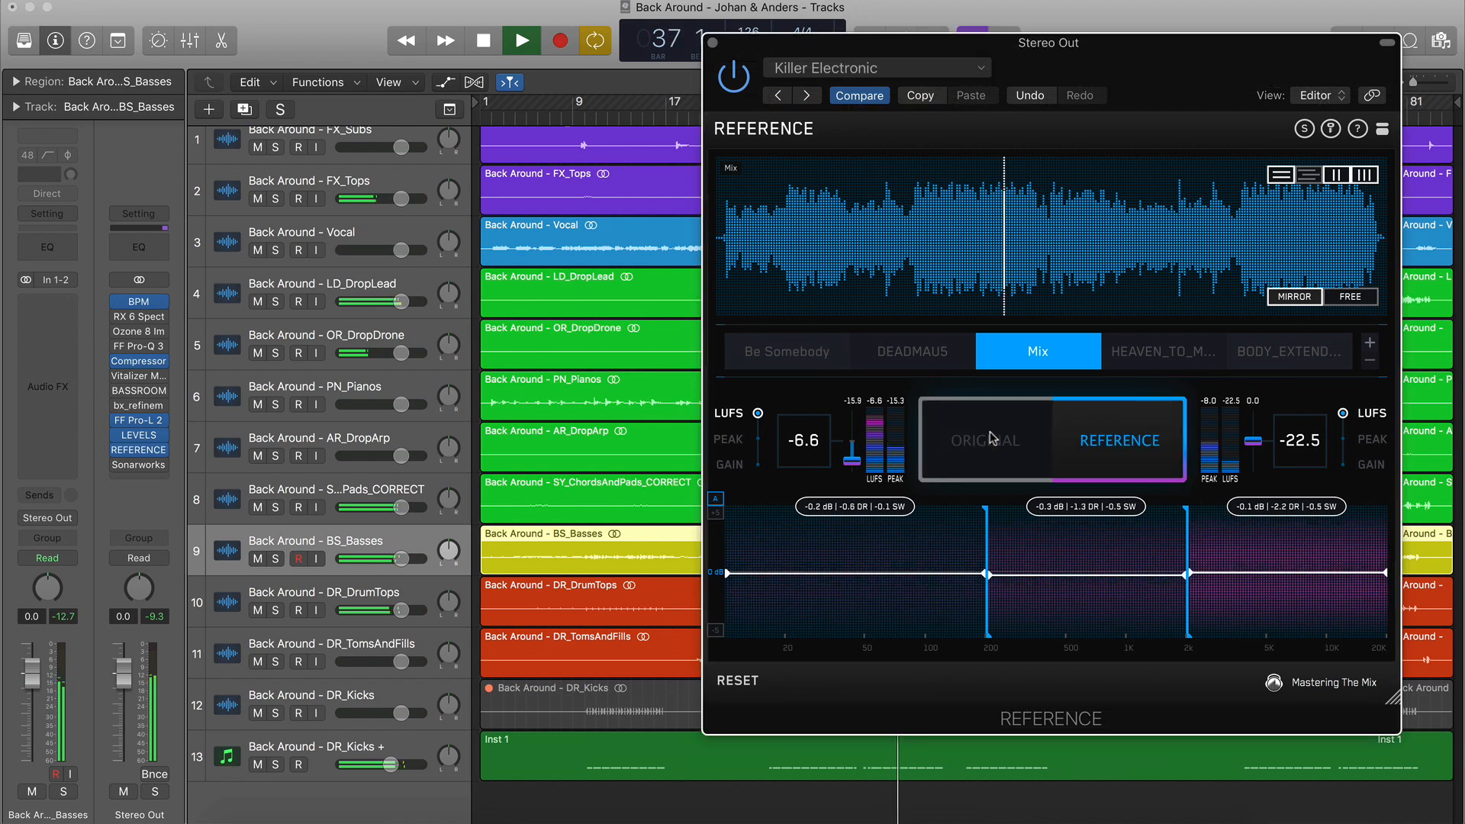
pyautogui.click(973, 437)
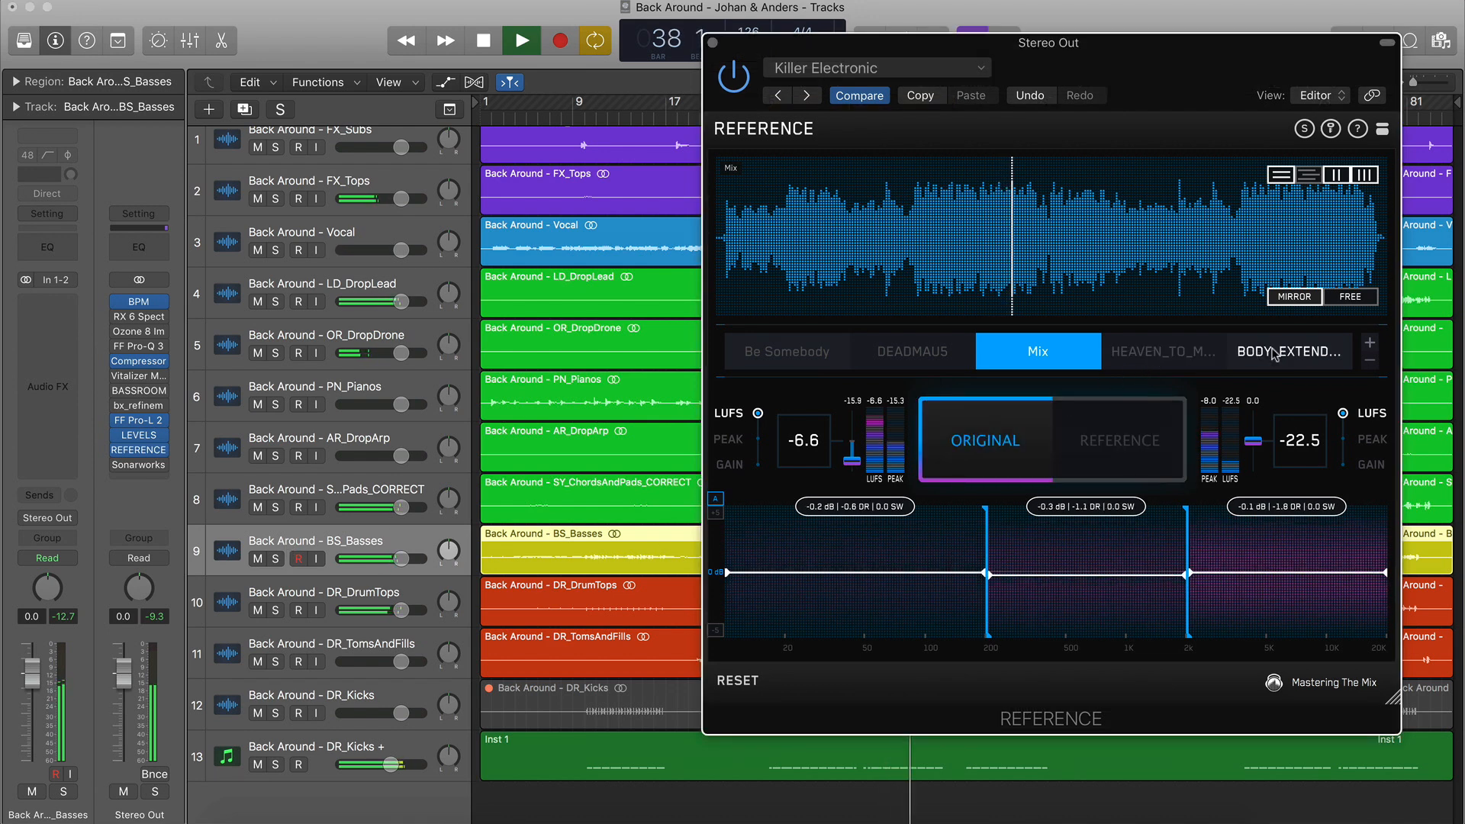
pyautogui.click(1161, 352)
pyautogui.click(1131, 425)
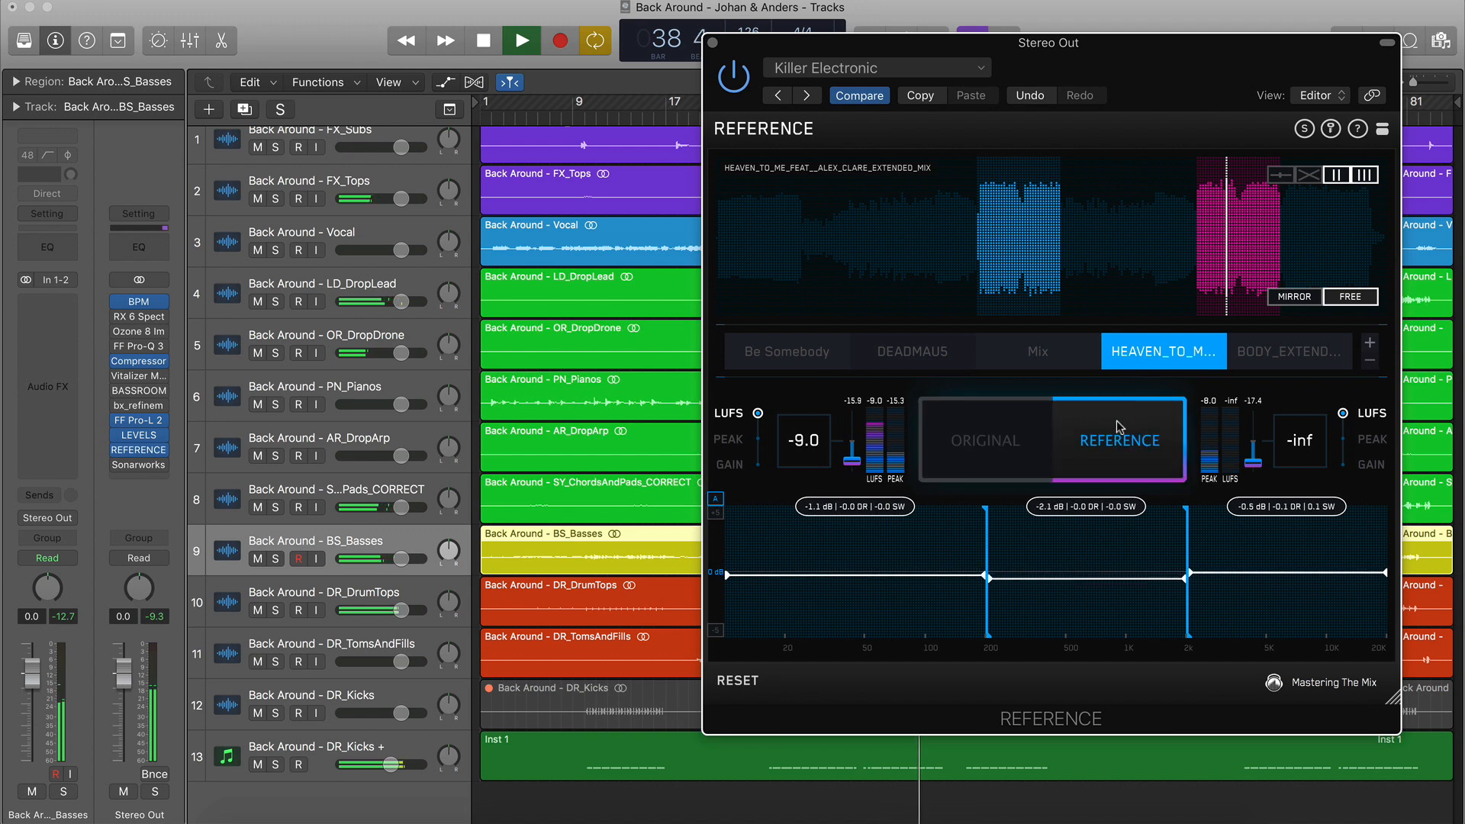
pyautogui.click(990, 444)
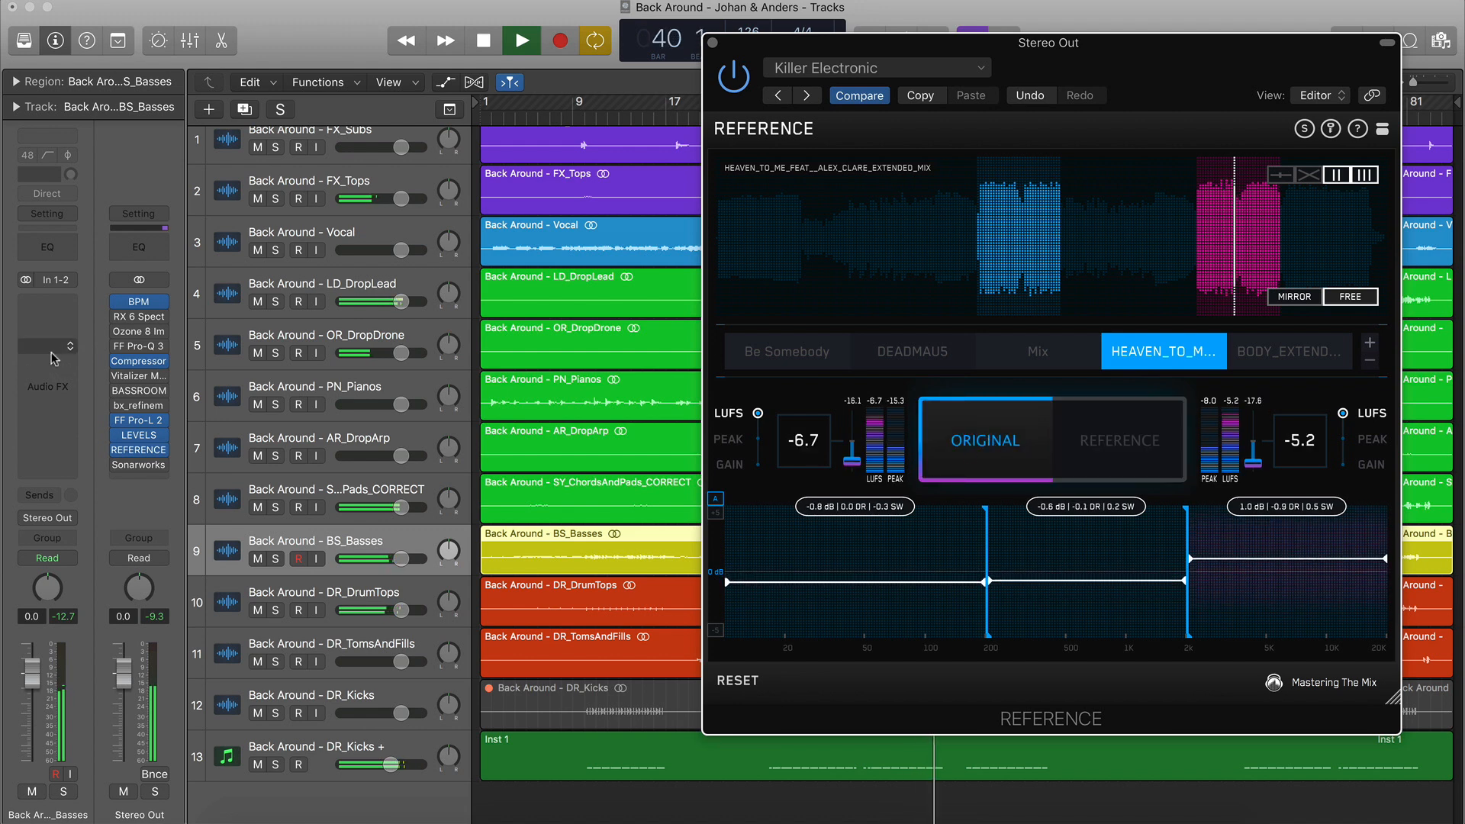
# Insert a stereo FF Pro-Q 3 on the BS_Basses channel, with a bell band on the sub peak and Inst 1 as side chain
pyautogui.click(70, 305)
pyautogui.moveTo(152, 359)
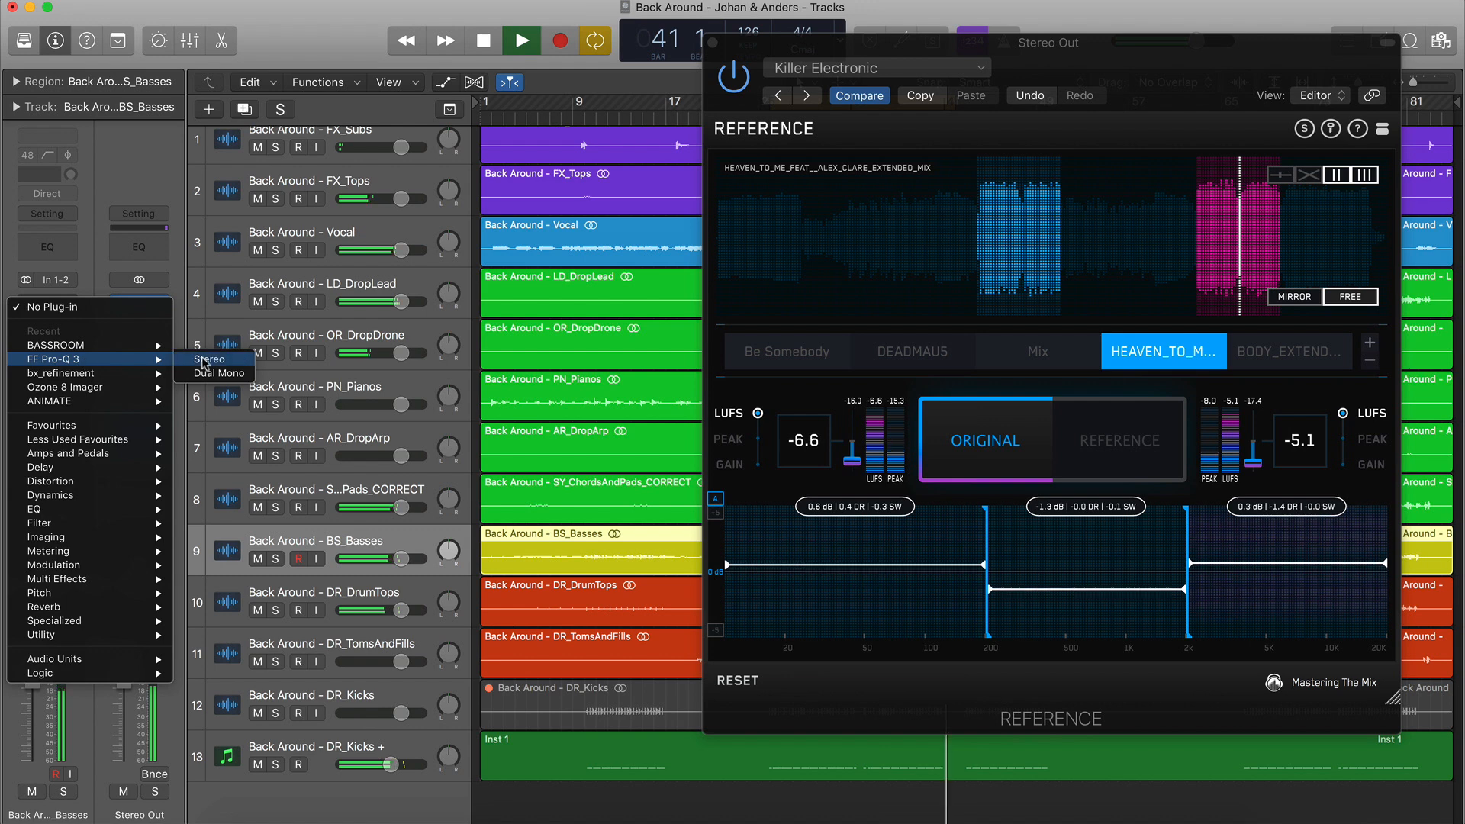
pyautogui.click(229, 359)
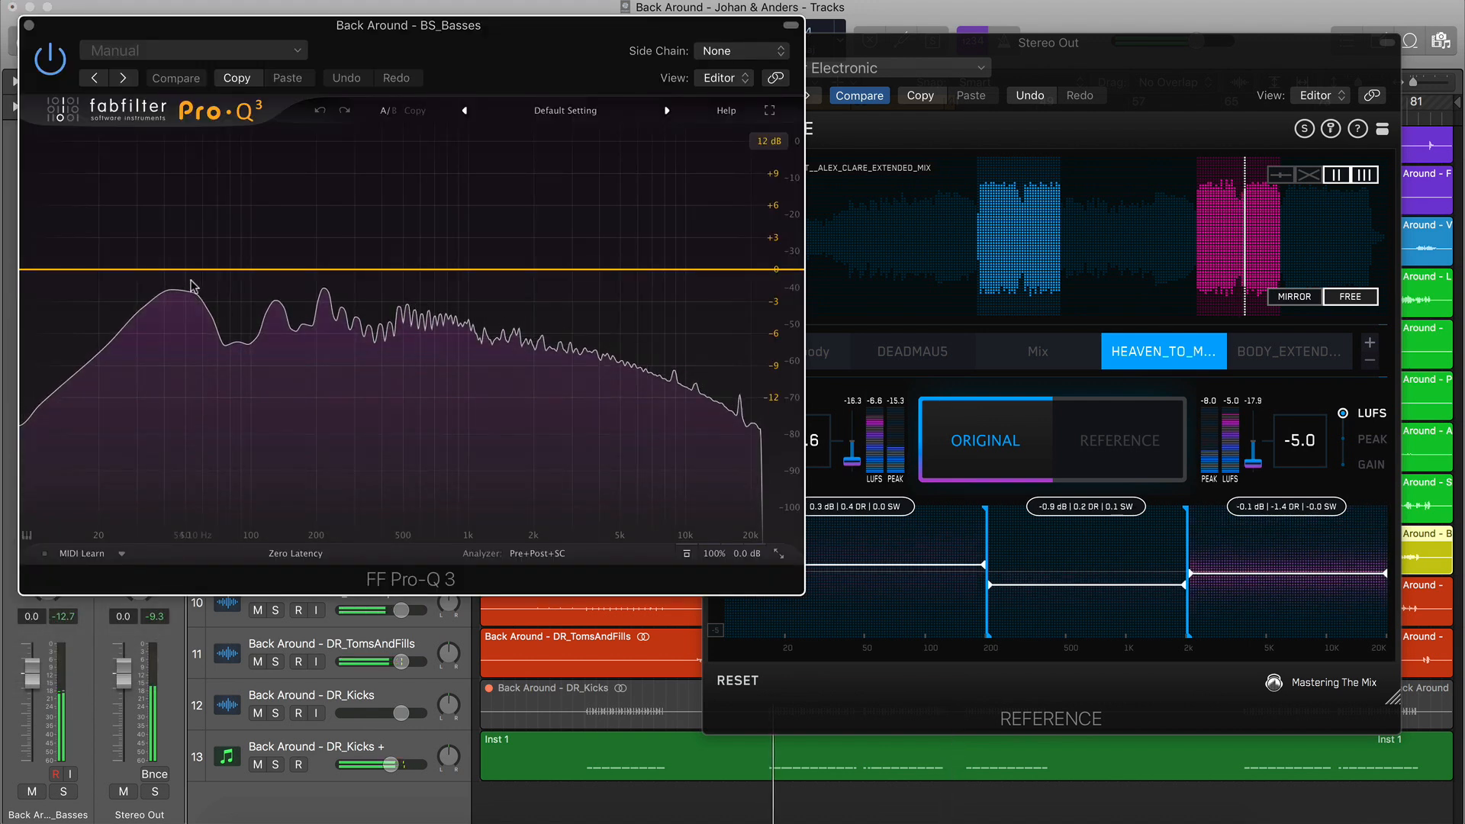
pyautogui.click(176, 270)
pyautogui.click(733, 51)
pyautogui.moveTo(735, 94)
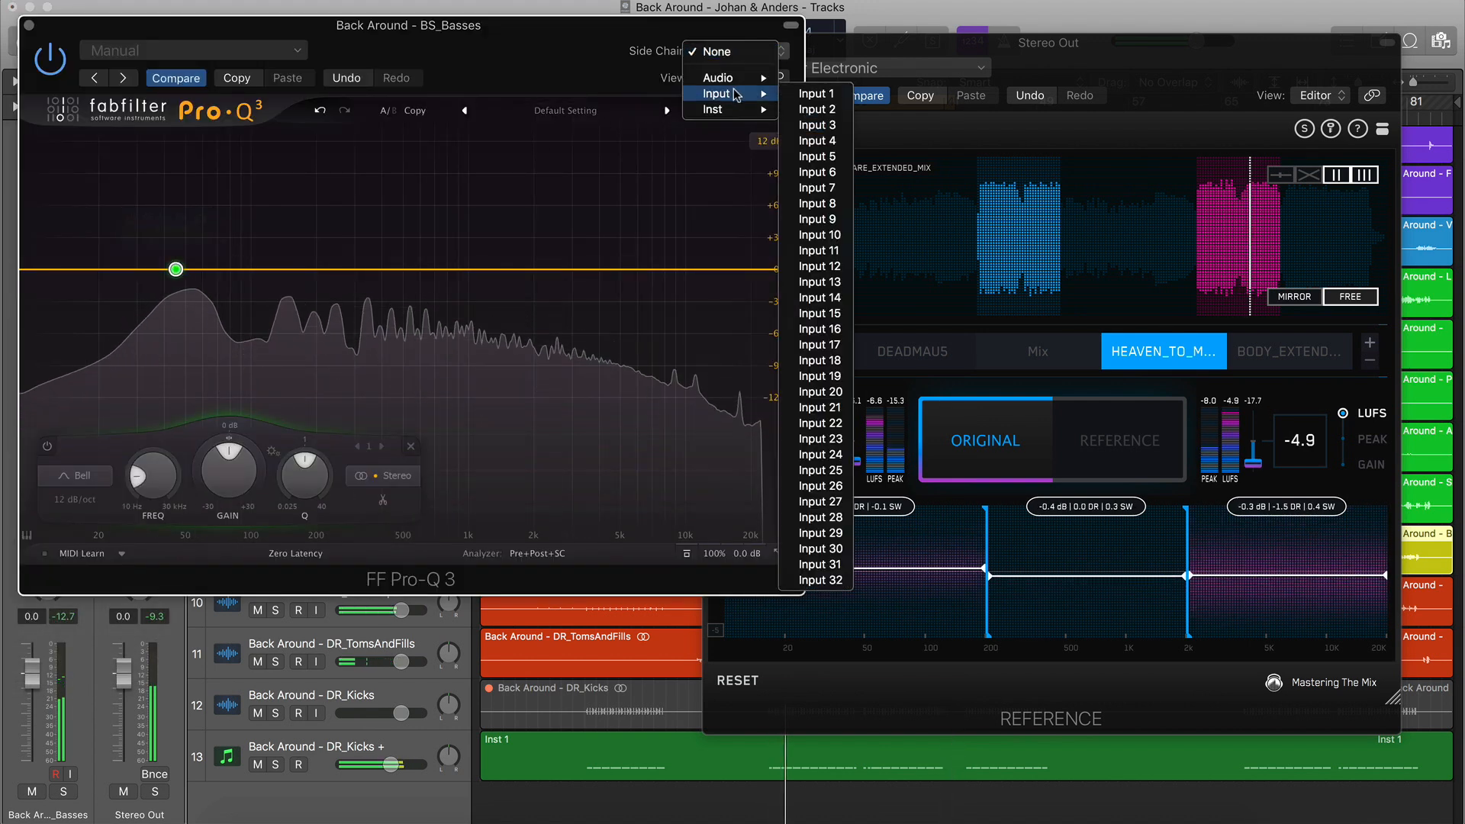
pyautogui.click(832, 111)
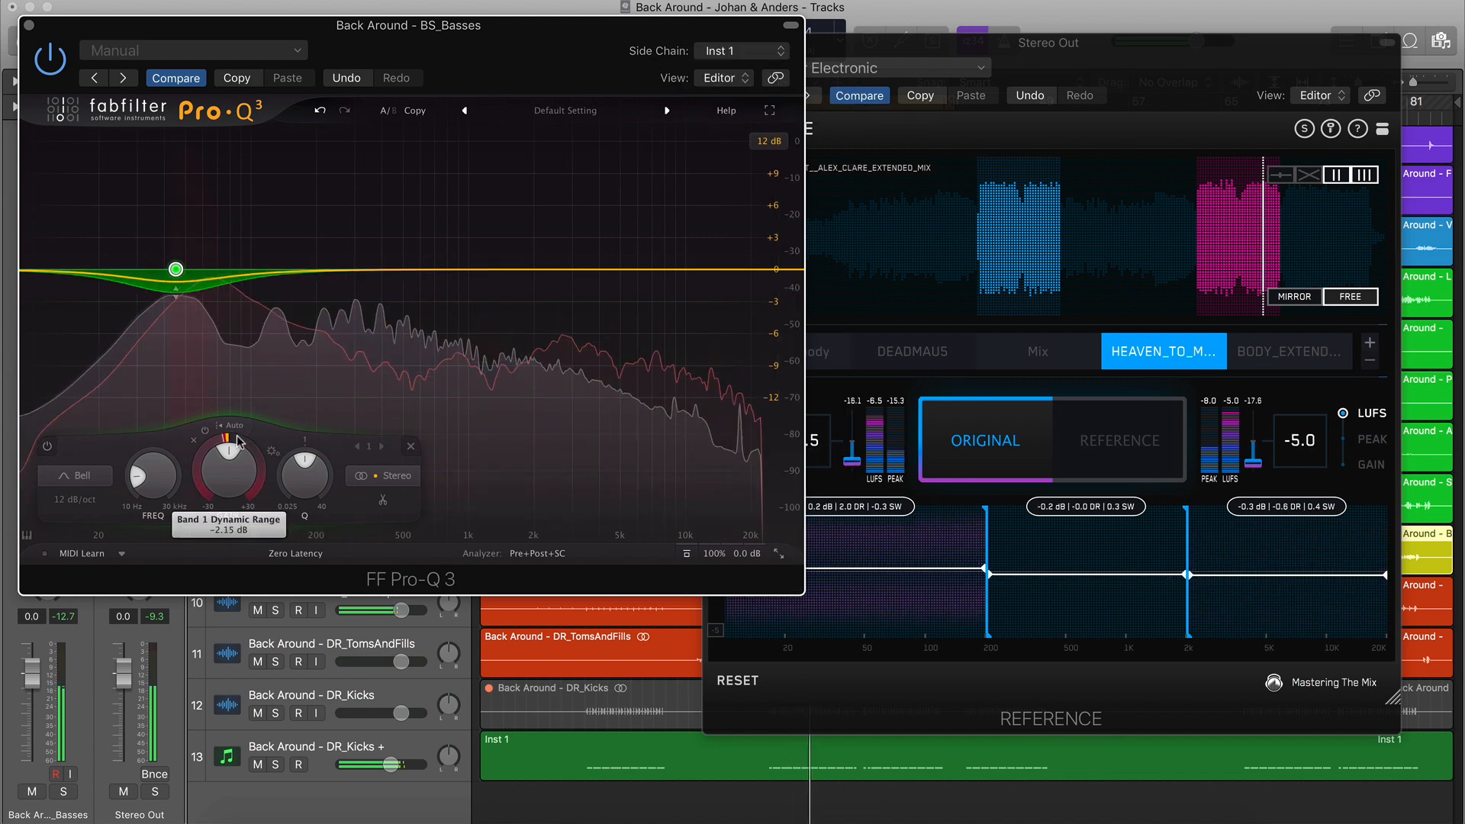
# Make the low band a −2.94 dB dynamic cut, externally side-chained with a −20.0 threshold just above 50 Hz, using a 6 dB display range
pyautogui.moveTo(238, 438); pyautogui.dragTo(237, 441)
pyautogui.moveTo(151, 483); pyautogui.dragTo(152, 475)
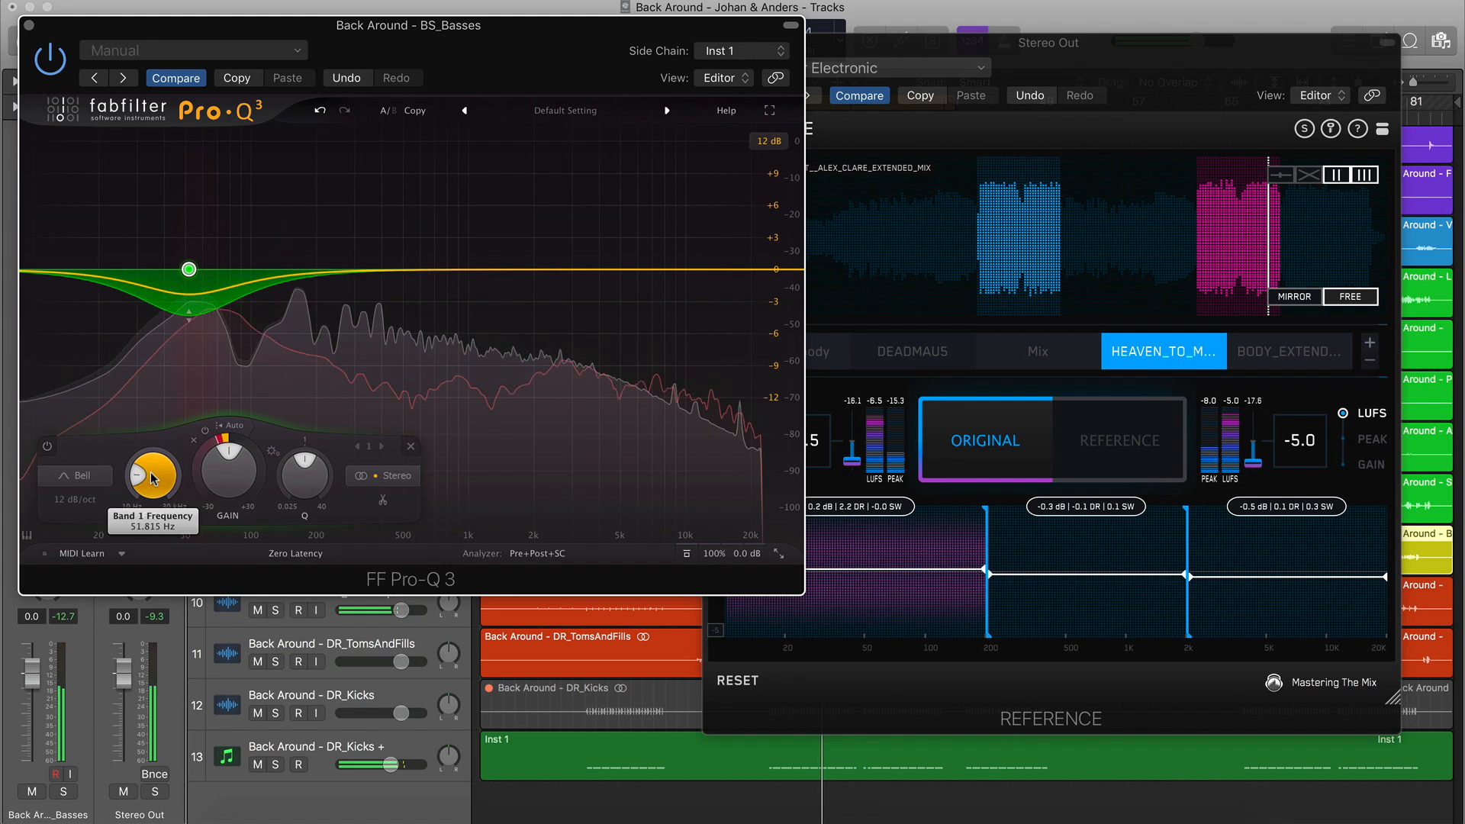
pyautogui.click(232, 427)
pyautogui.click(265, 442)
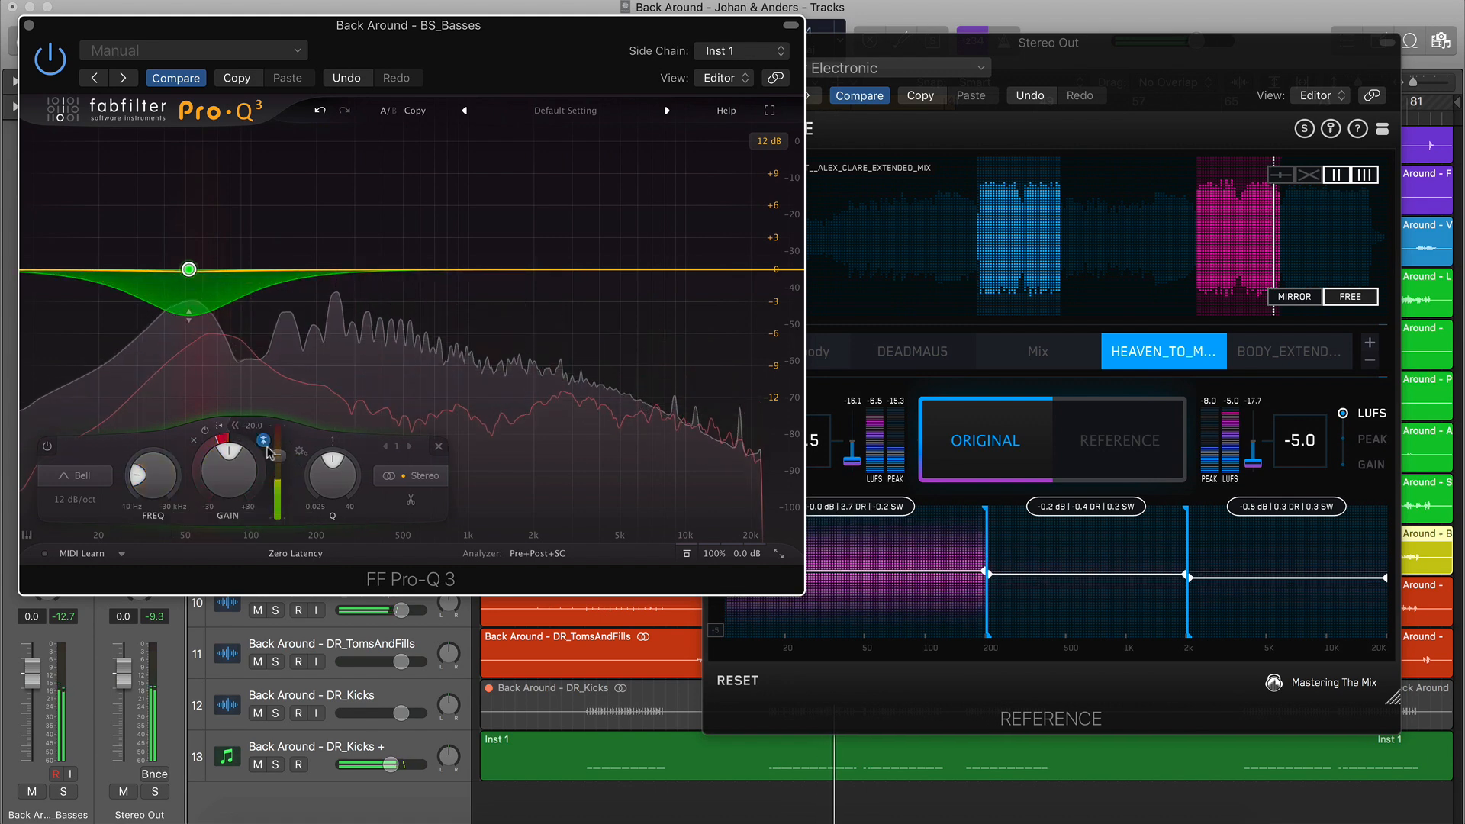
pyautogui.moveTo(156, 485); pyautogui.dragTo(158, 481)
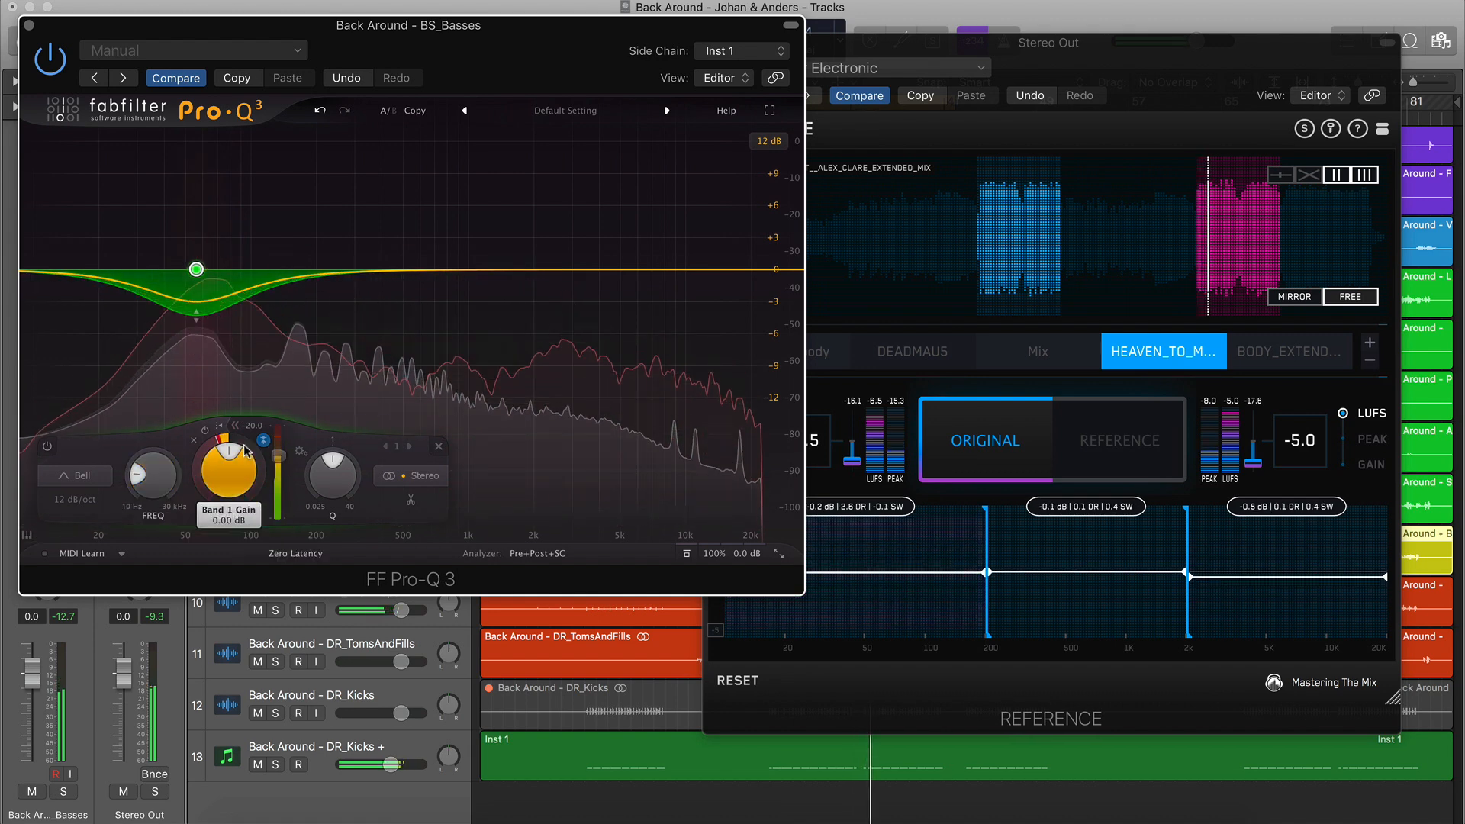
pyautogui.click(771, 142)
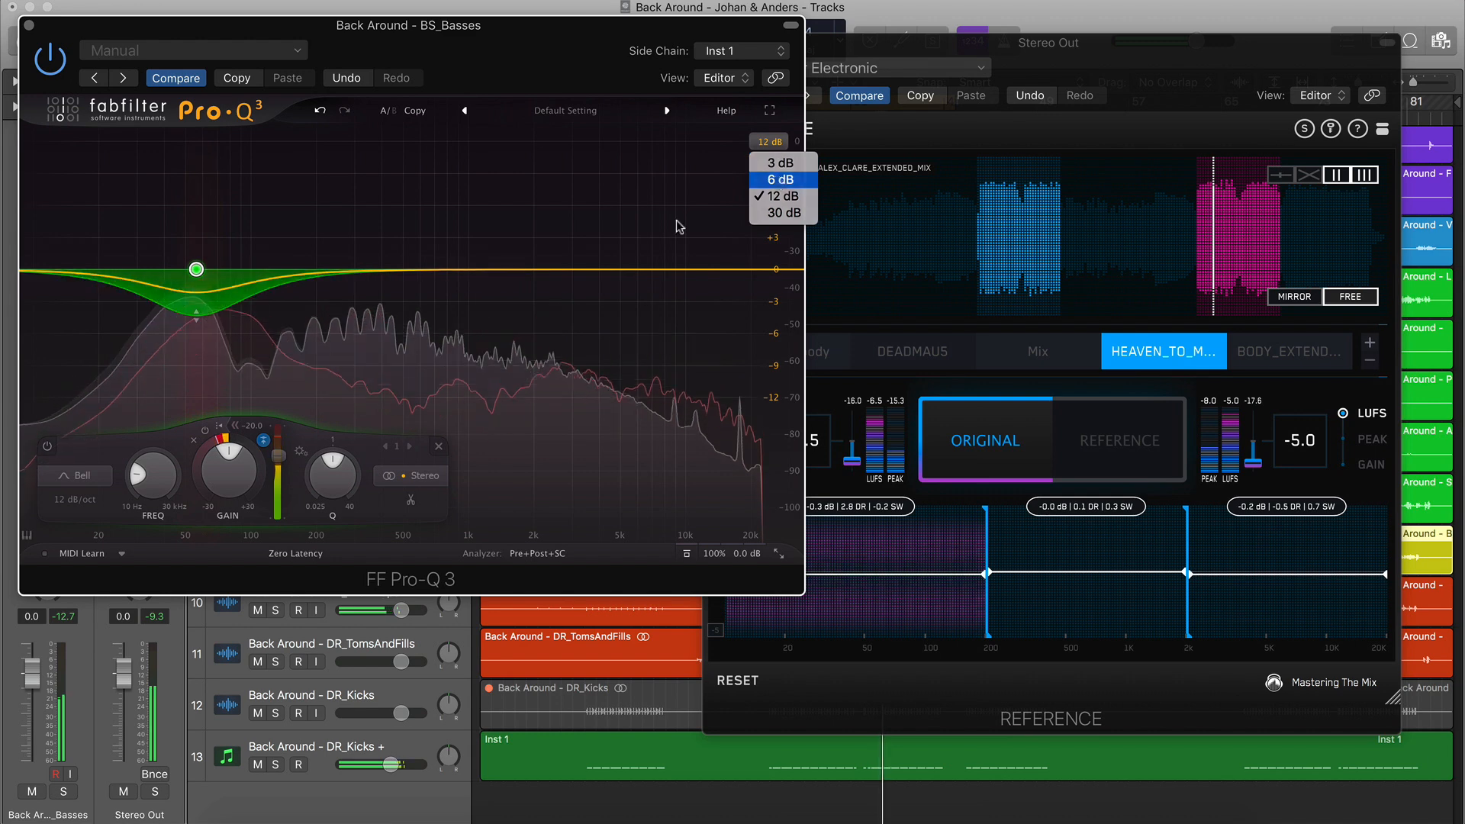
pyautogui.click(771, 176)
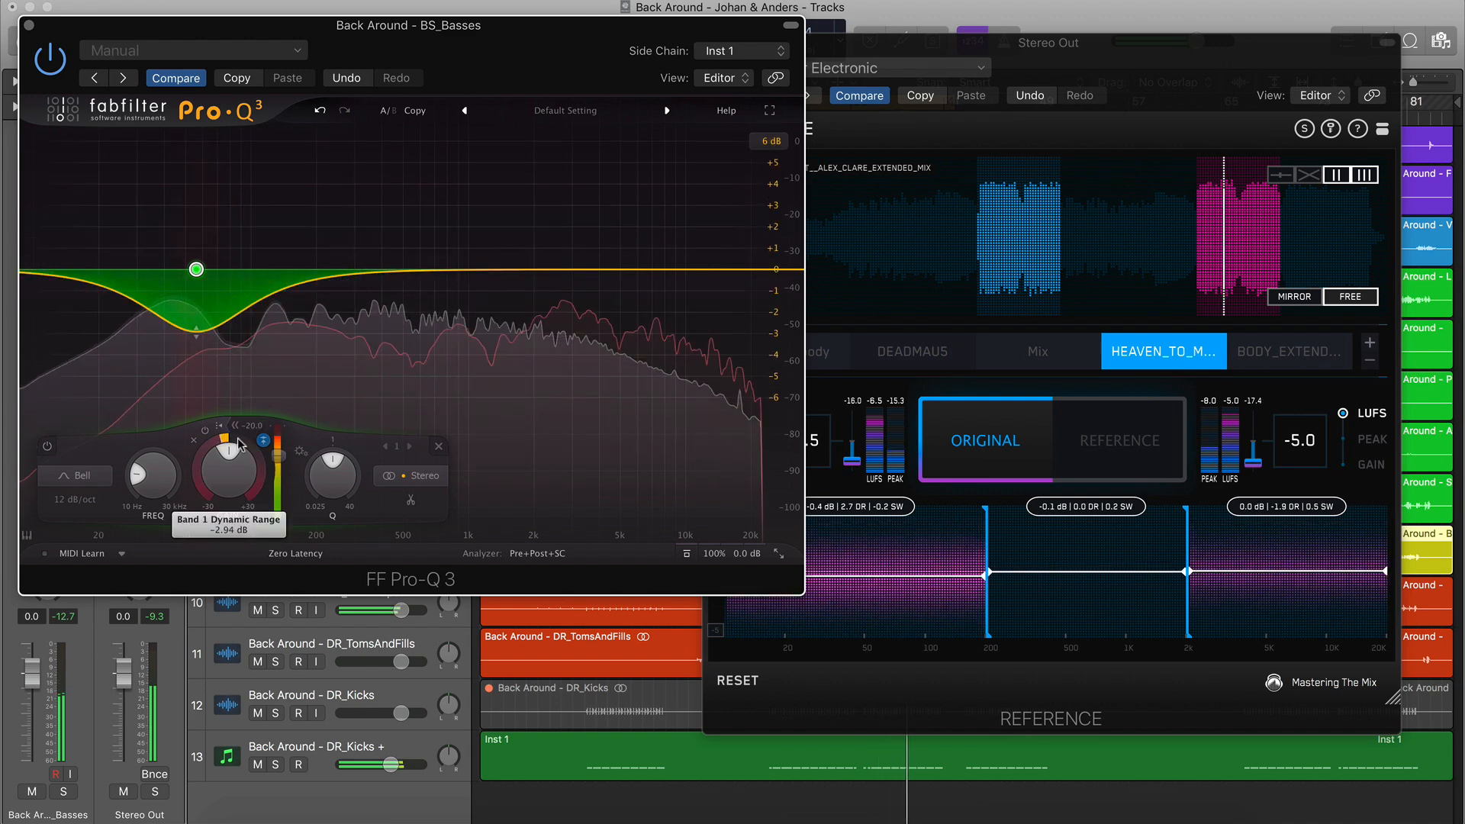
# Add a second bell band that boosts the bass by 1.07 dB at 204.90 Hz
pyautogui.doubleClick(346, 205)
pyautogui.moveTo(347, 212); pyautogui.dragTo(318, 245)
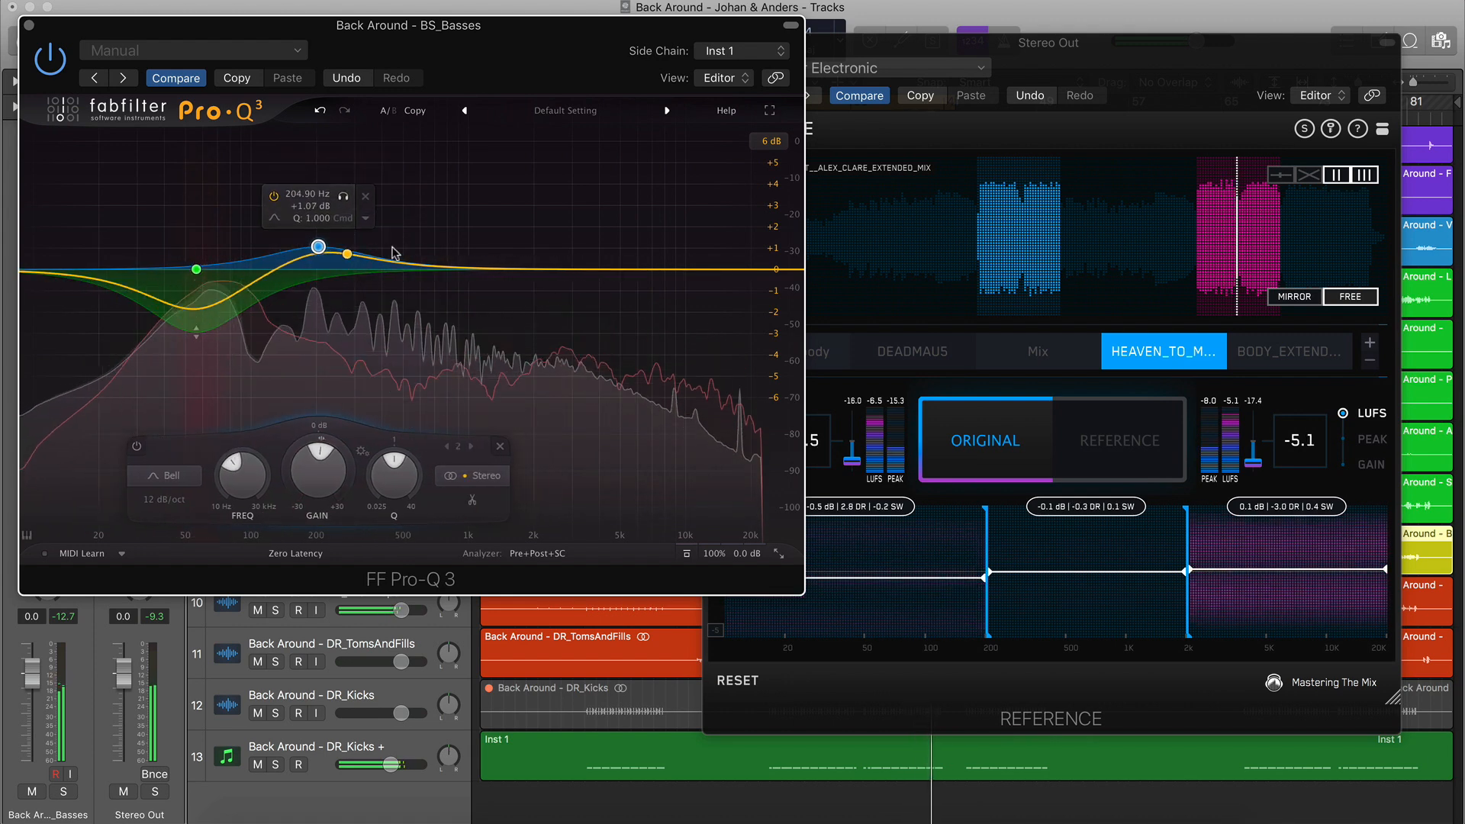
pyautogui.doubleClick(423, 269)
pyautogui.moveTo(424, 269); pyautogui.dragTo(620, 246)
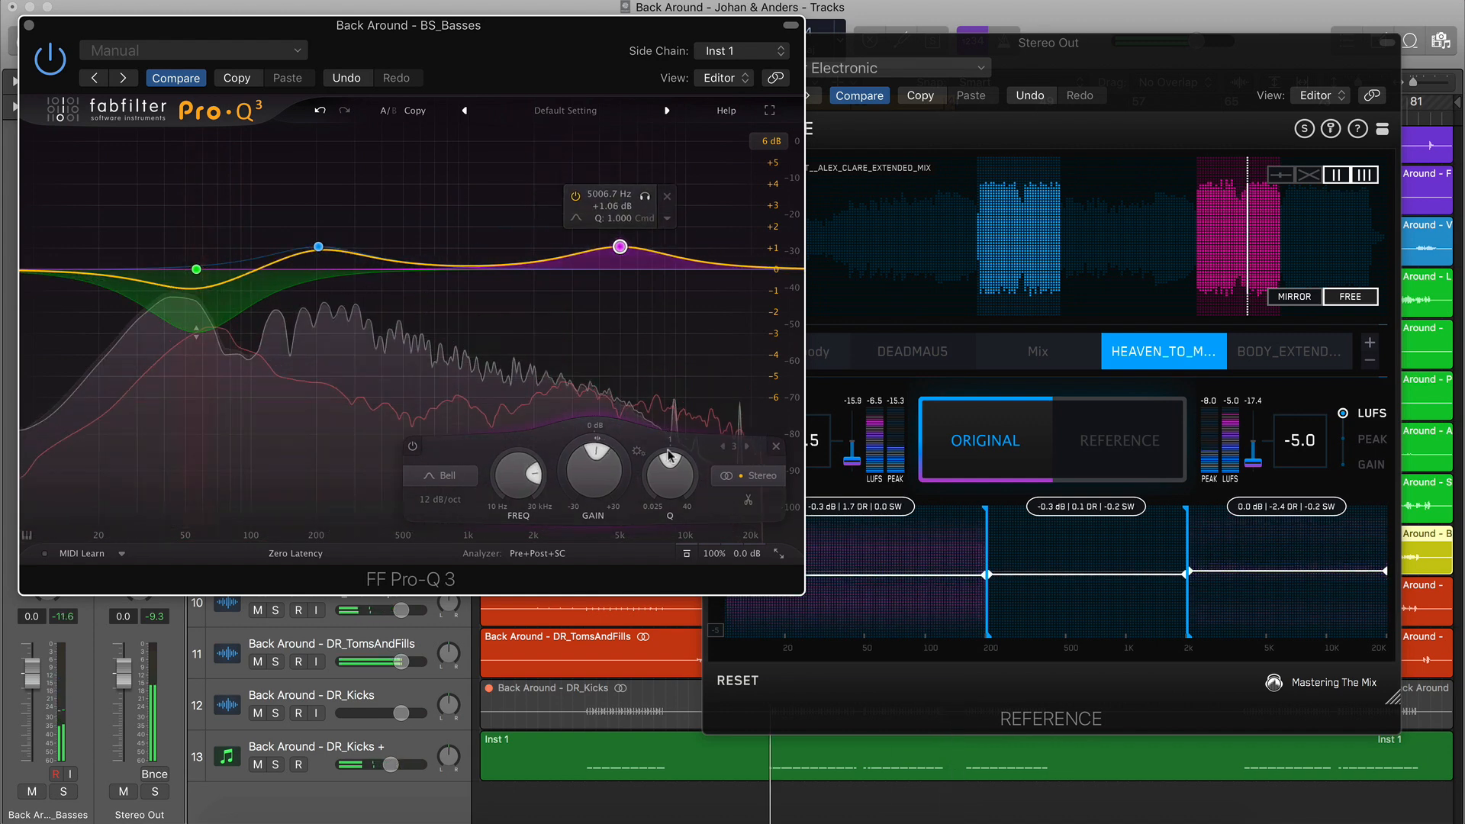
pyautogui.click(776, 448)
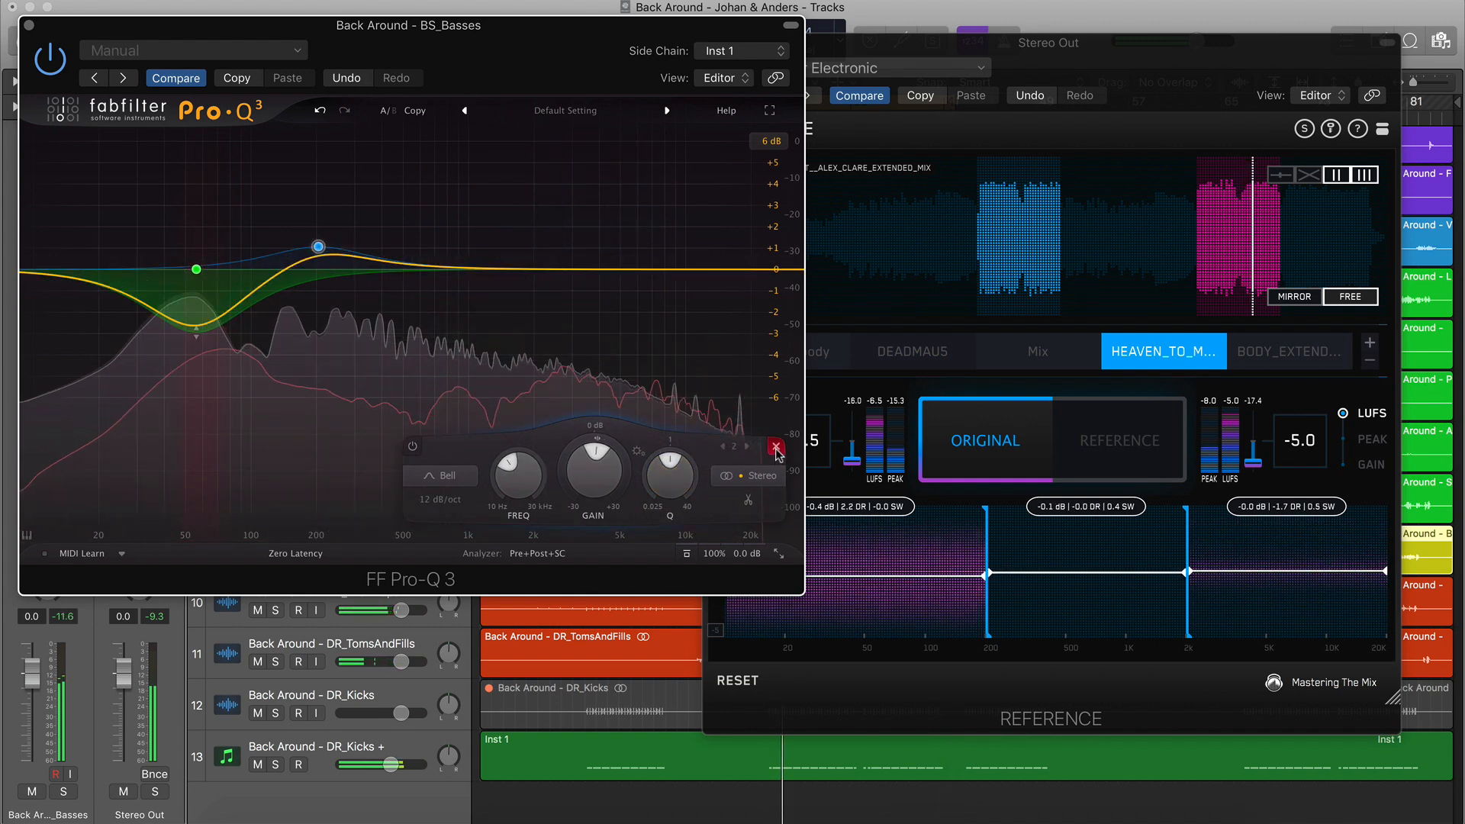
# Close the Pro-Q 3 window, insert ANIMATE below it on the BS_Basses channel and choose the Ignite mode
pyautogui.click(29, 24)
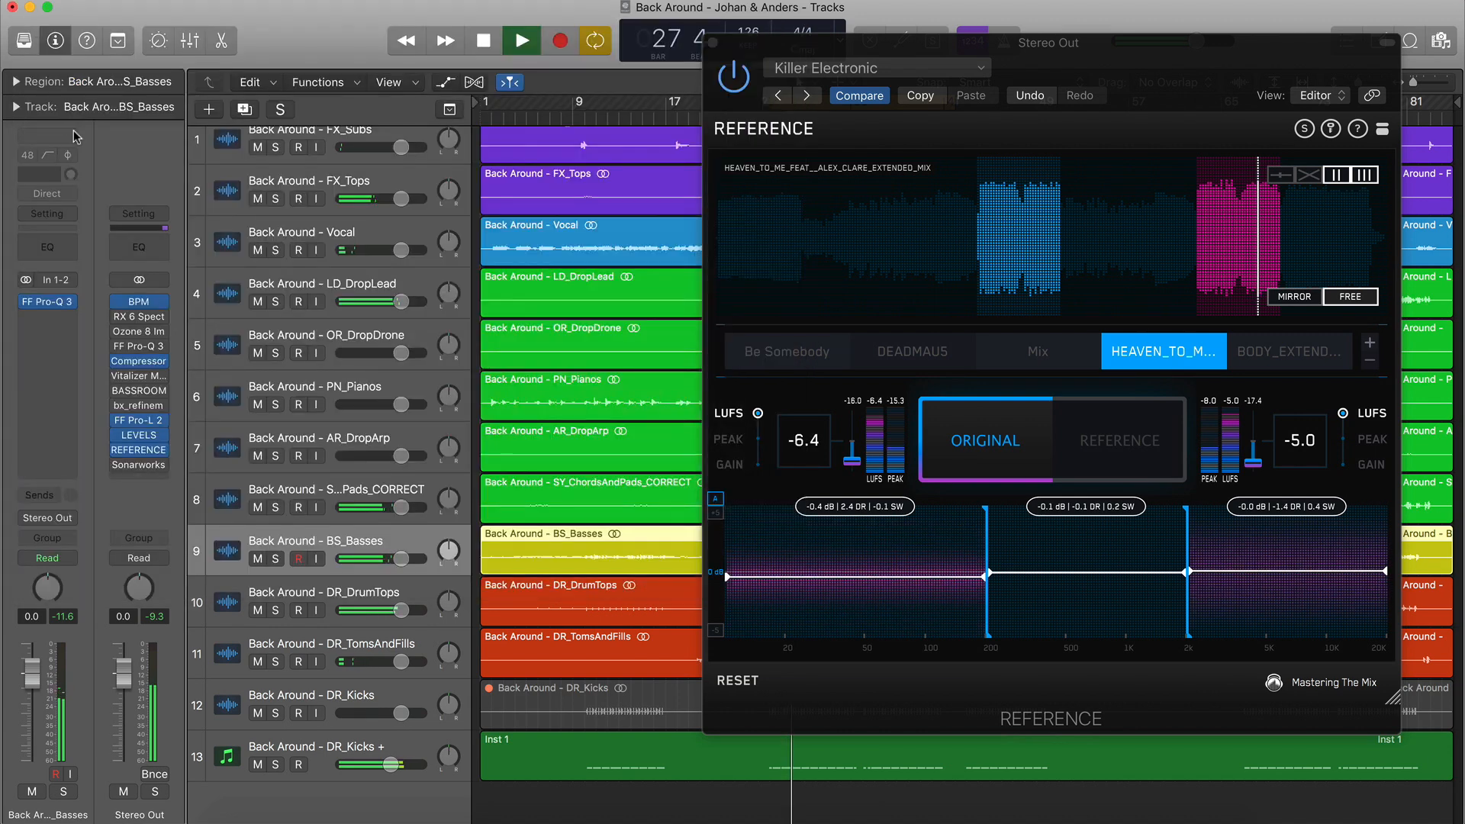
pyautogui.click(70, 319)
pyautogui.click(193, 419)
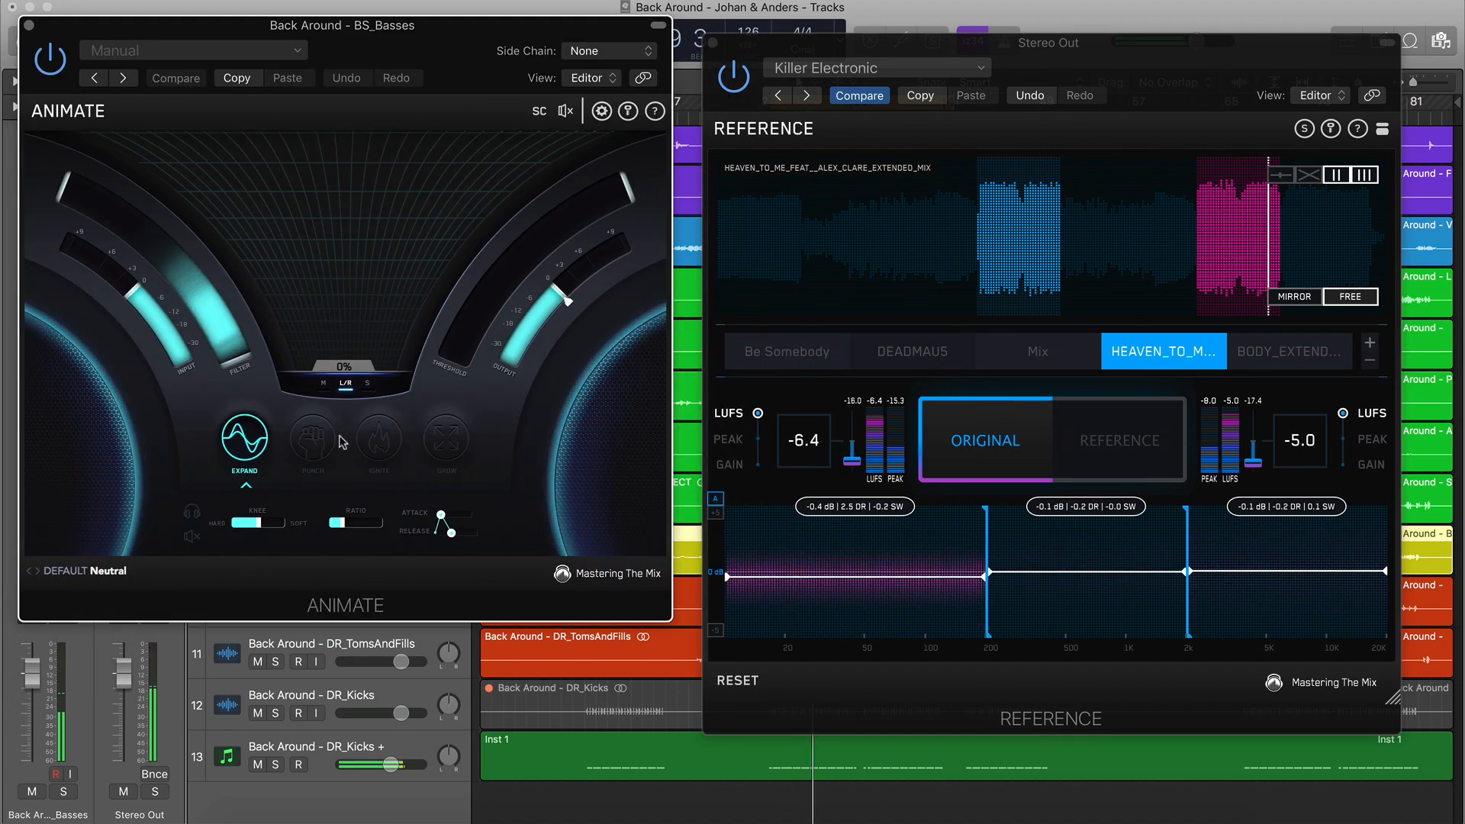
pyautogui.click(379, 439)
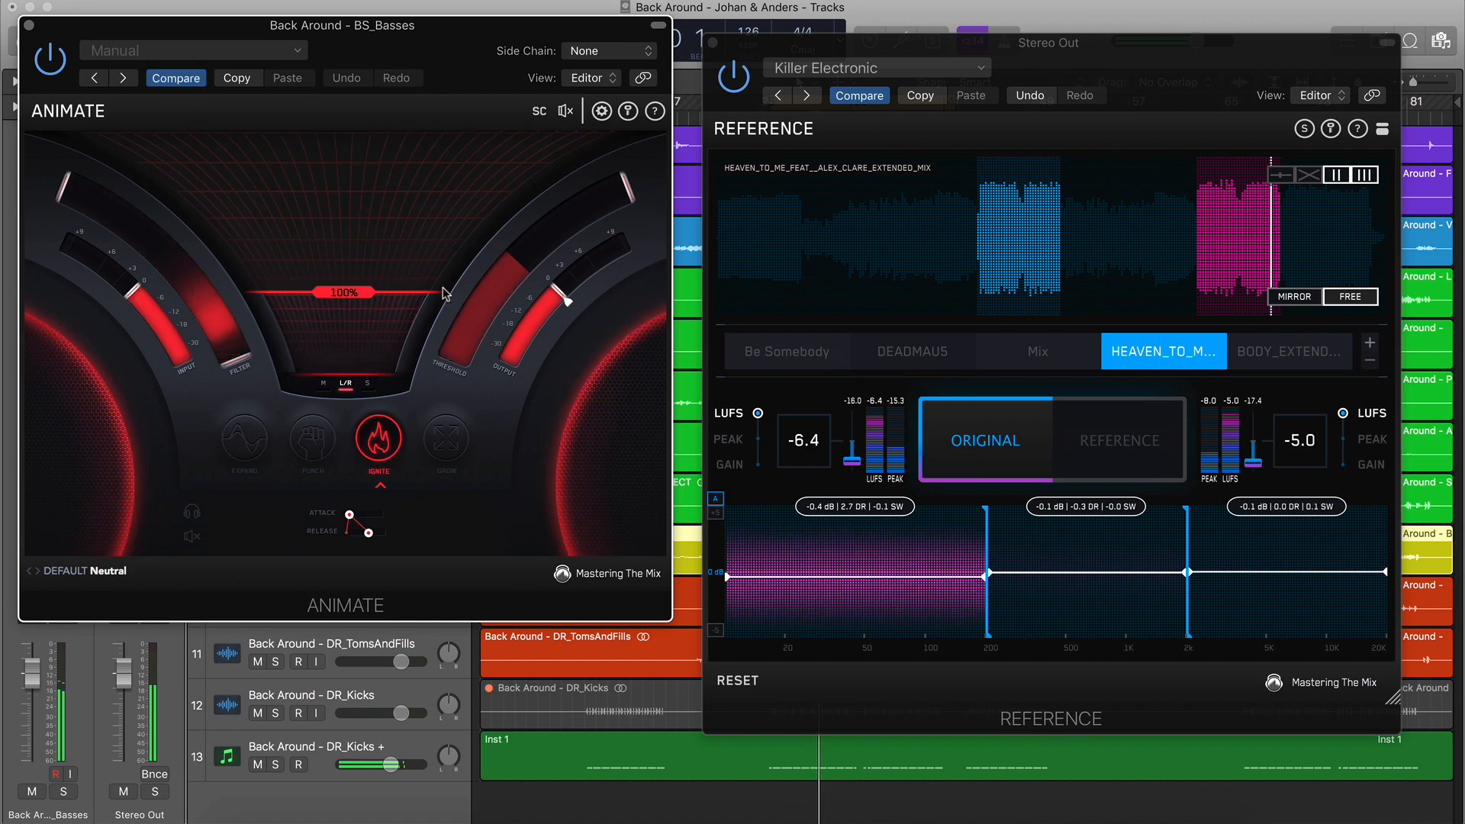
# Lower ANIMATE's Ignite threshold to about −52.7 dB and its output to −4.47 dB, checking the level against bypass
pyautogui.moveTo(498, 334)
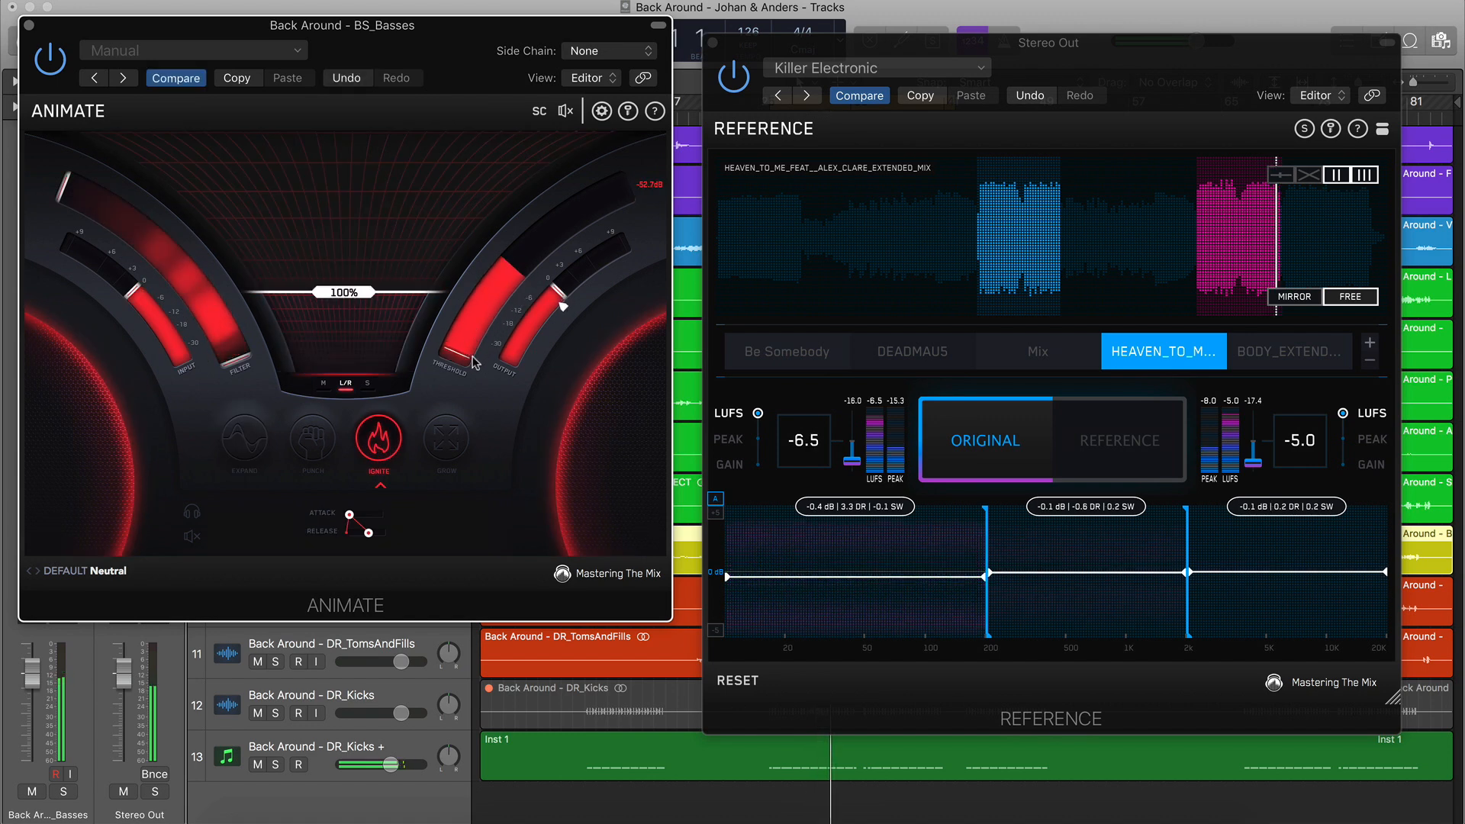
pyautogui.moveTo(551, 317)
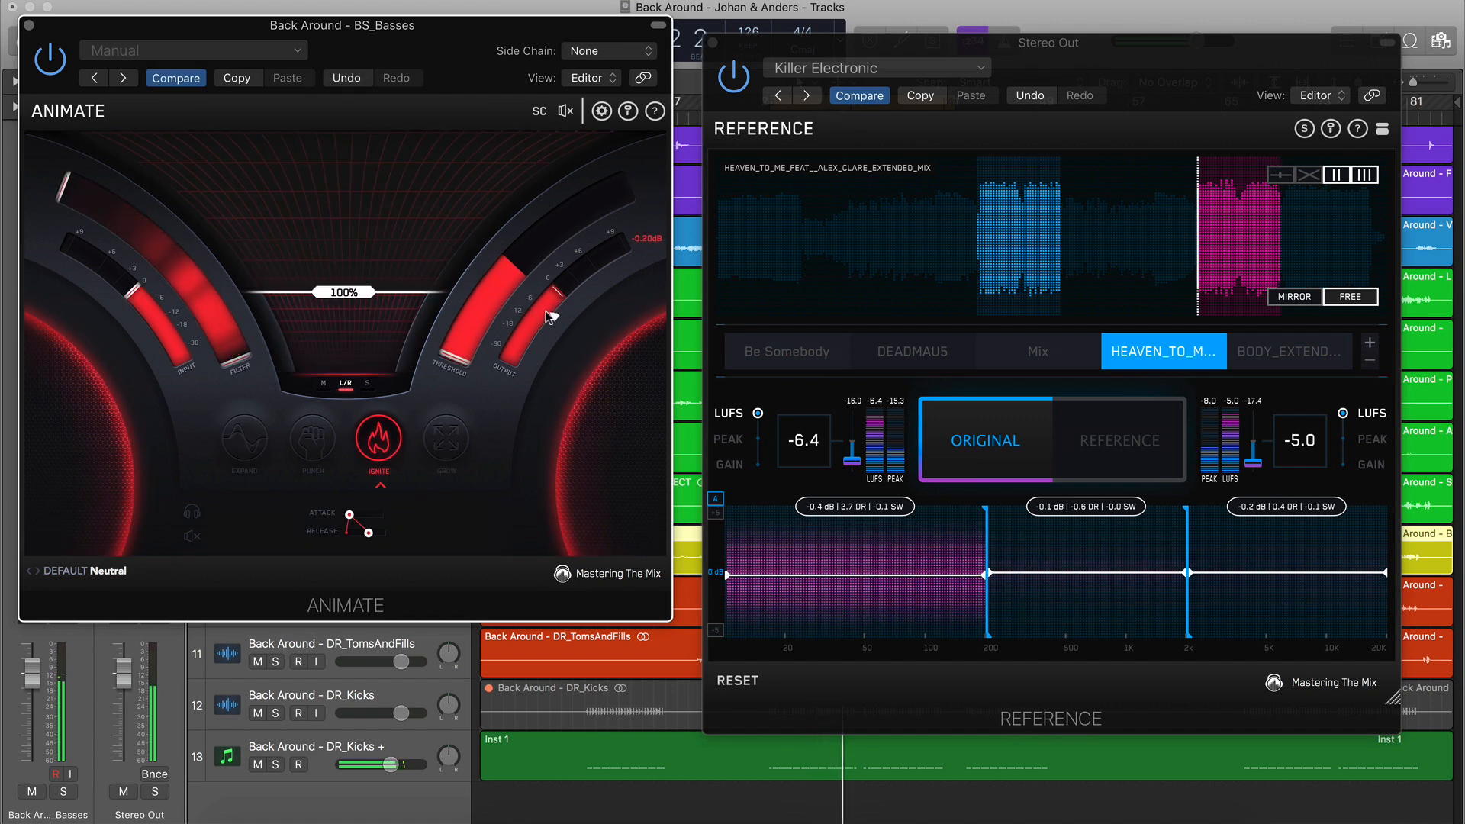
pyautogui.scroll(-3, 551, 317)
pyautogui.click(550, 317)
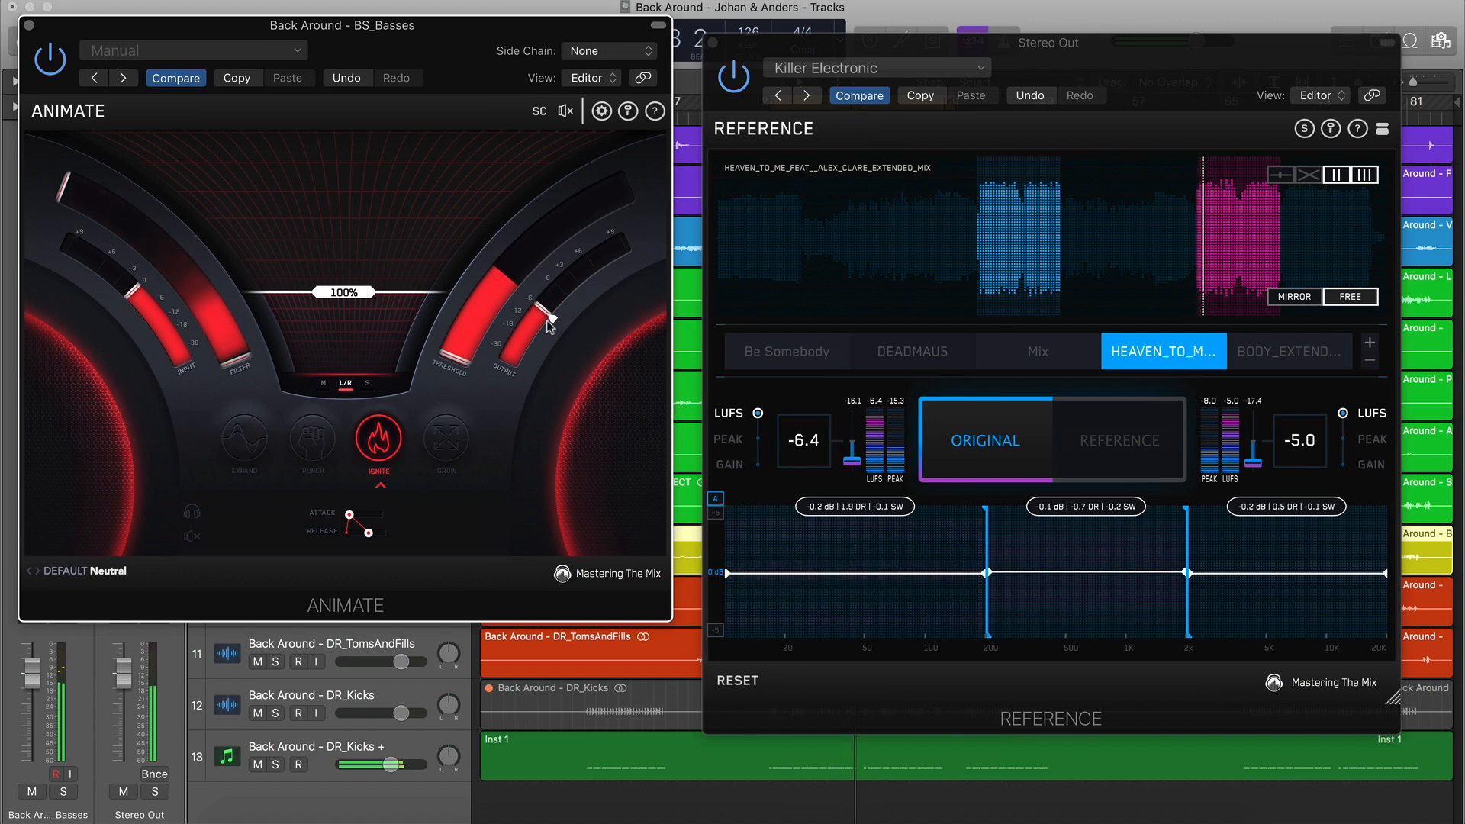
pyautogui.scroll(2, 529, 330)
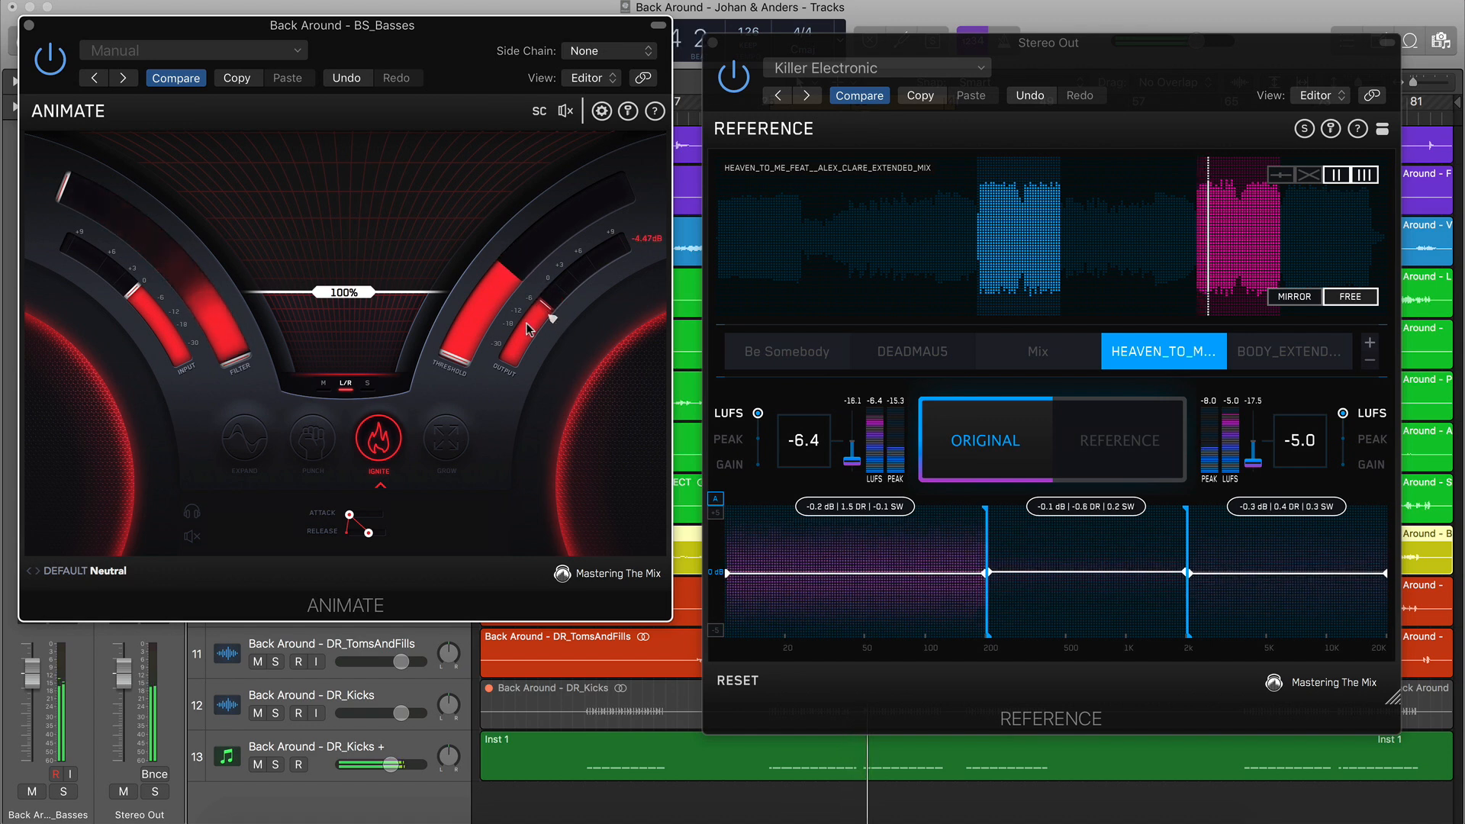
pyautogui.click(567, 111)
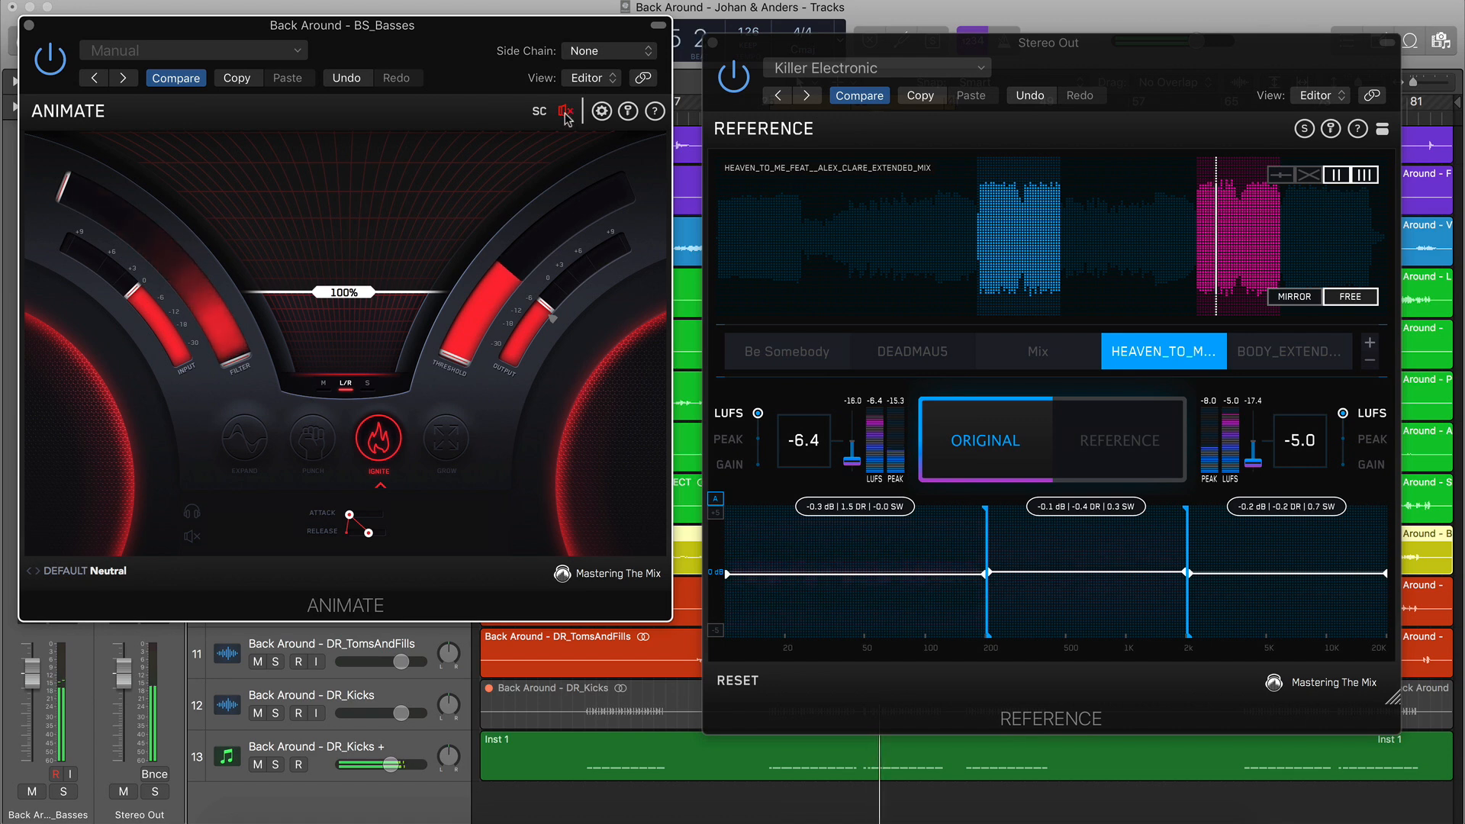
# Set ANIMATE's attack to 1 ms and release to 300 ms, and compare it against bypass with BS_Basses soloed
pyautogui.moveTo(540, 324)
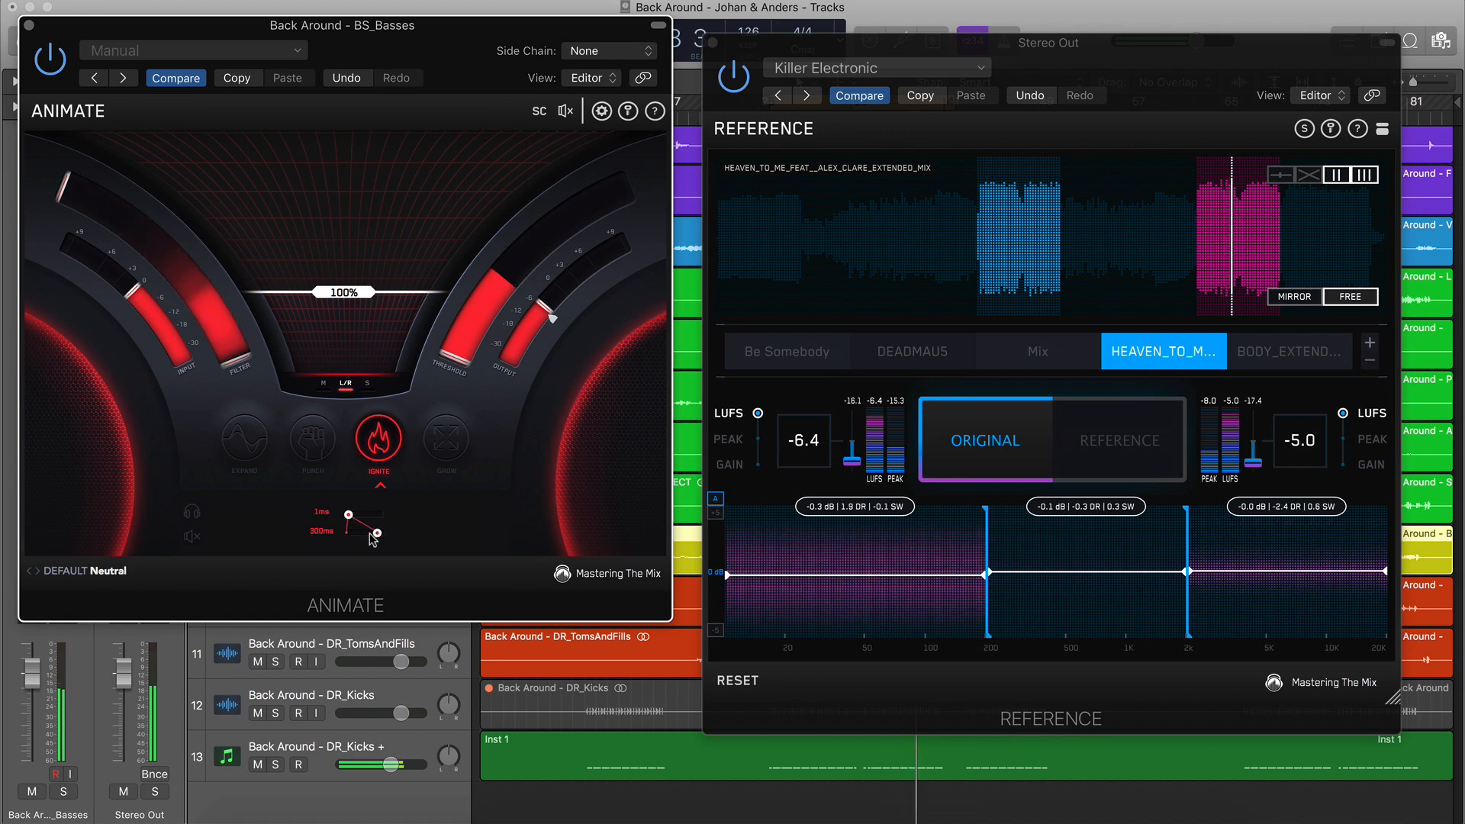
pyautogui.click(64, 793)
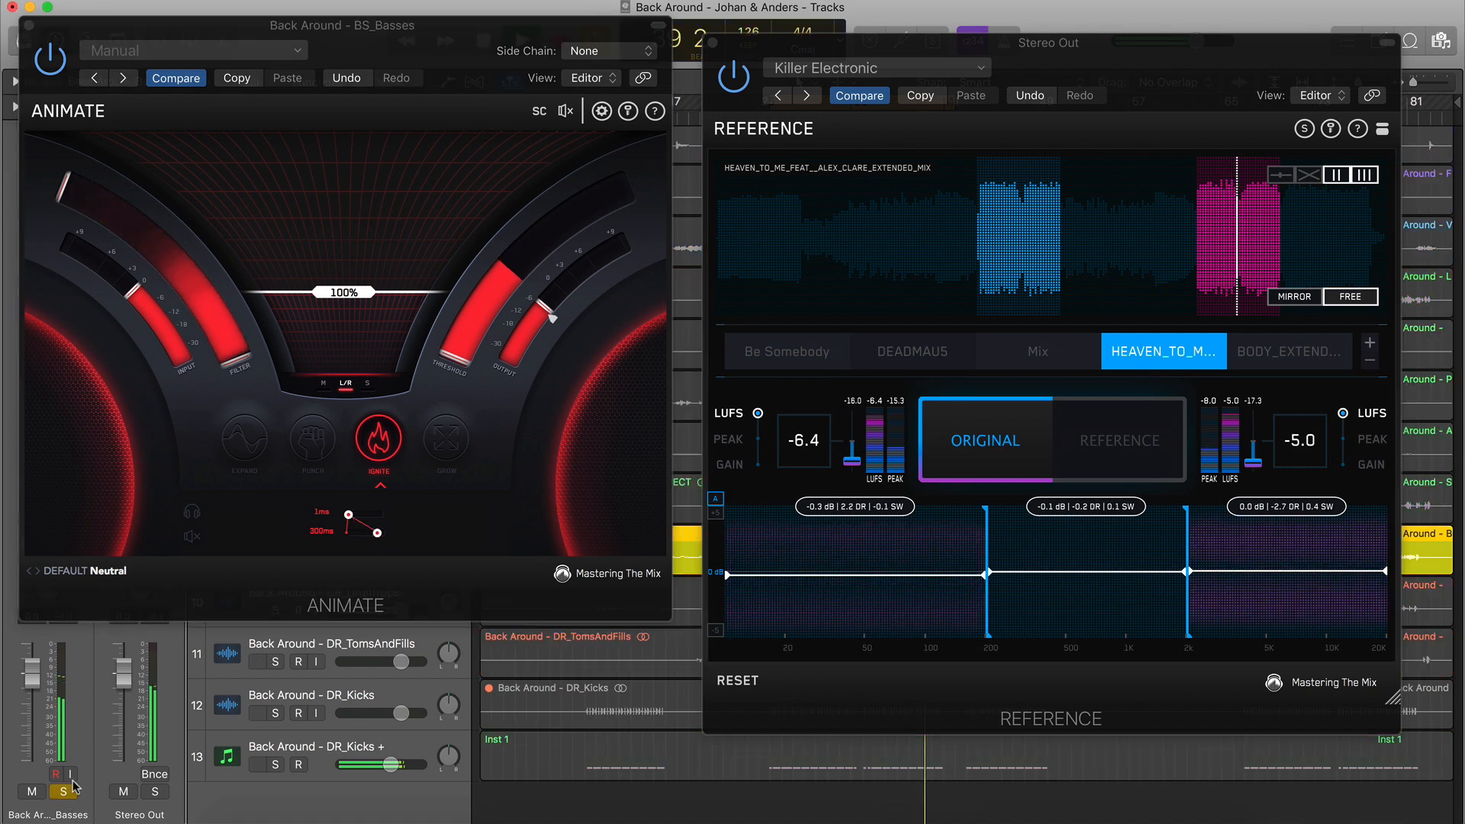
pyautogui.click(565, 111)
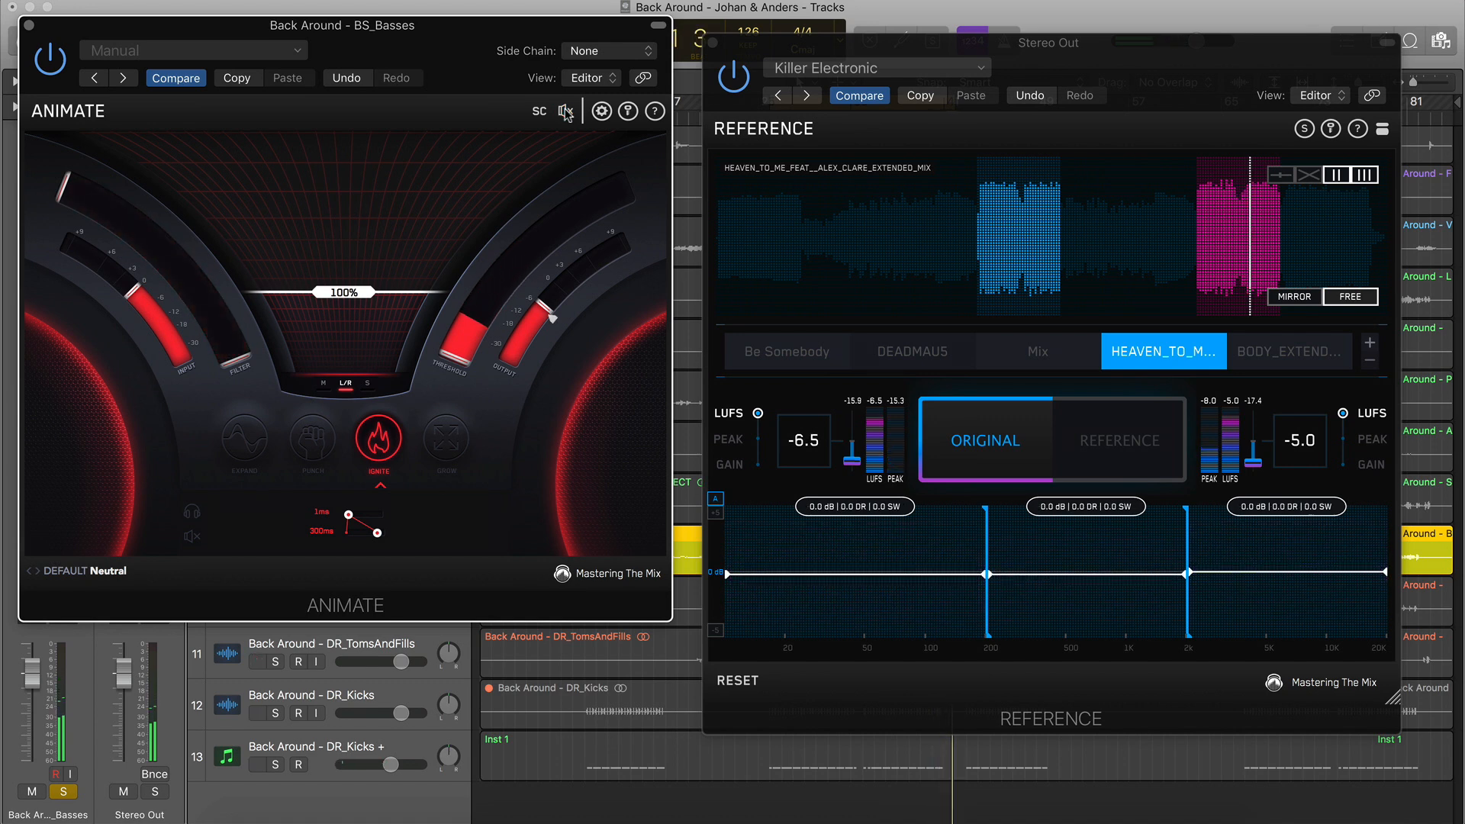
pyautogui.click(565, 112)
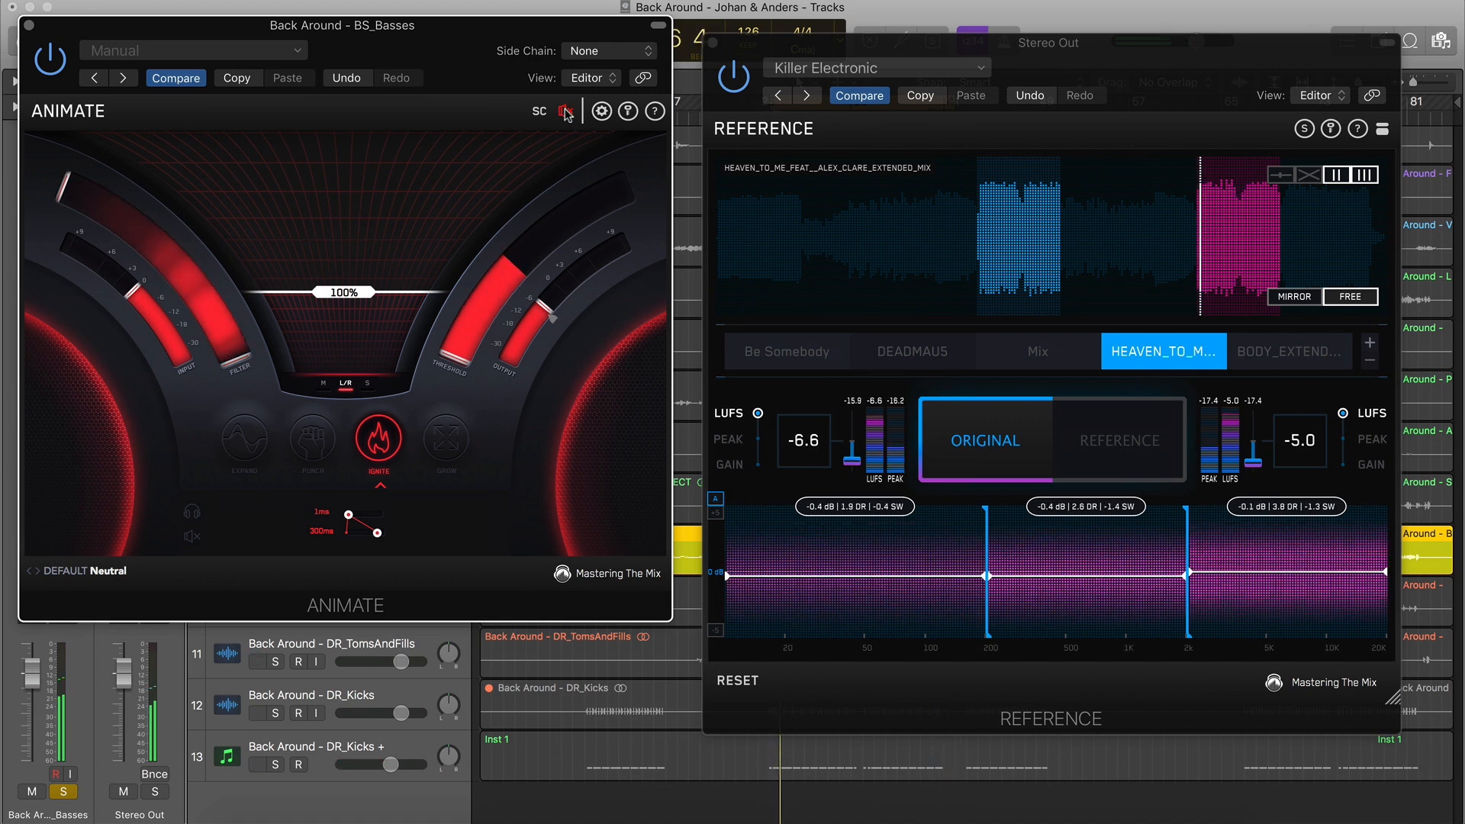
pyautogui.click(565, 112)
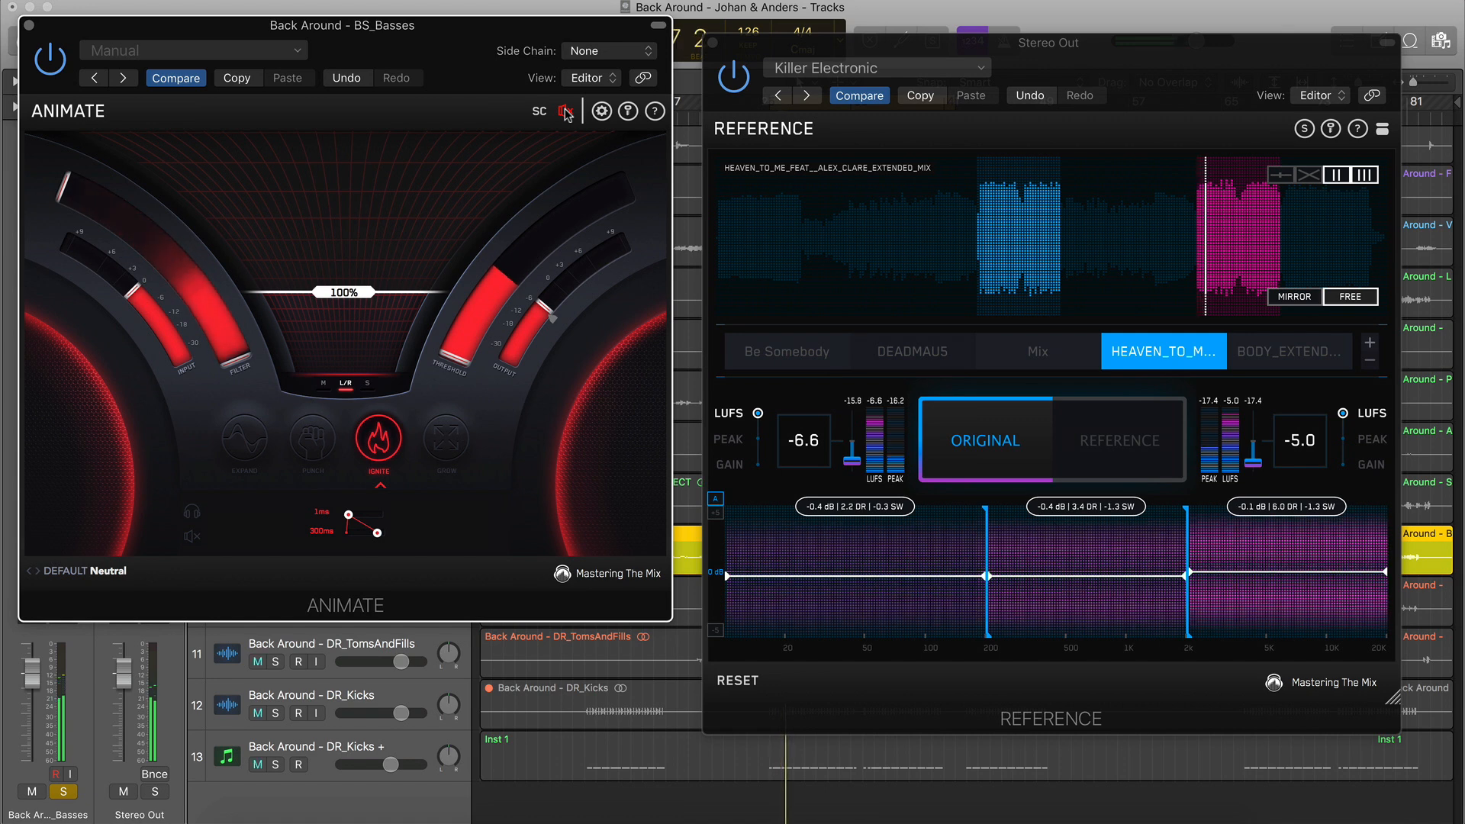
pyautogui.click(63, 792)
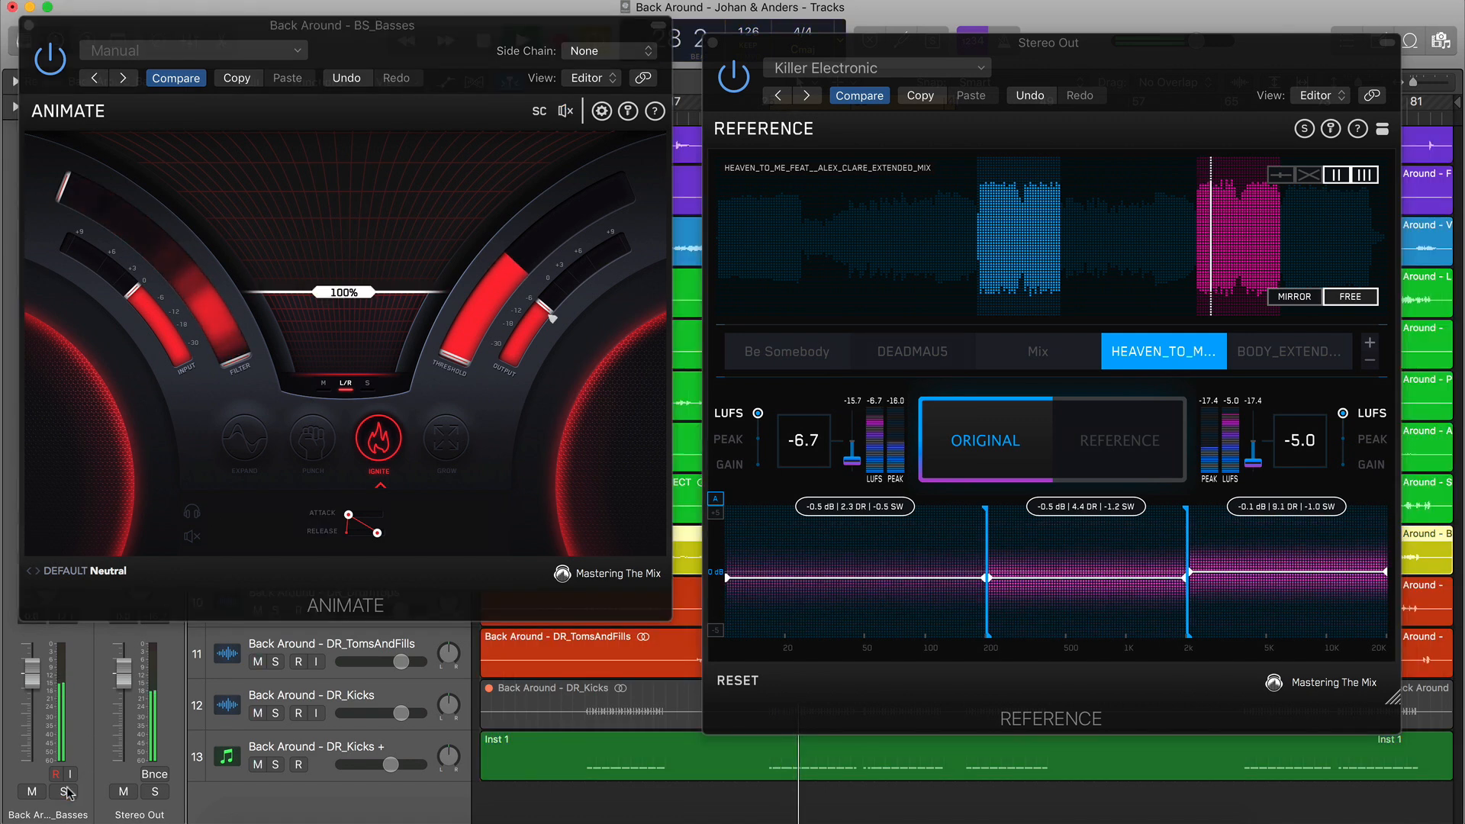
# Select the Mix track in REFERENCE and compare it repeatedly with the original
pyautogui.click(1064, 360)
pyautogui.click(990, 452)
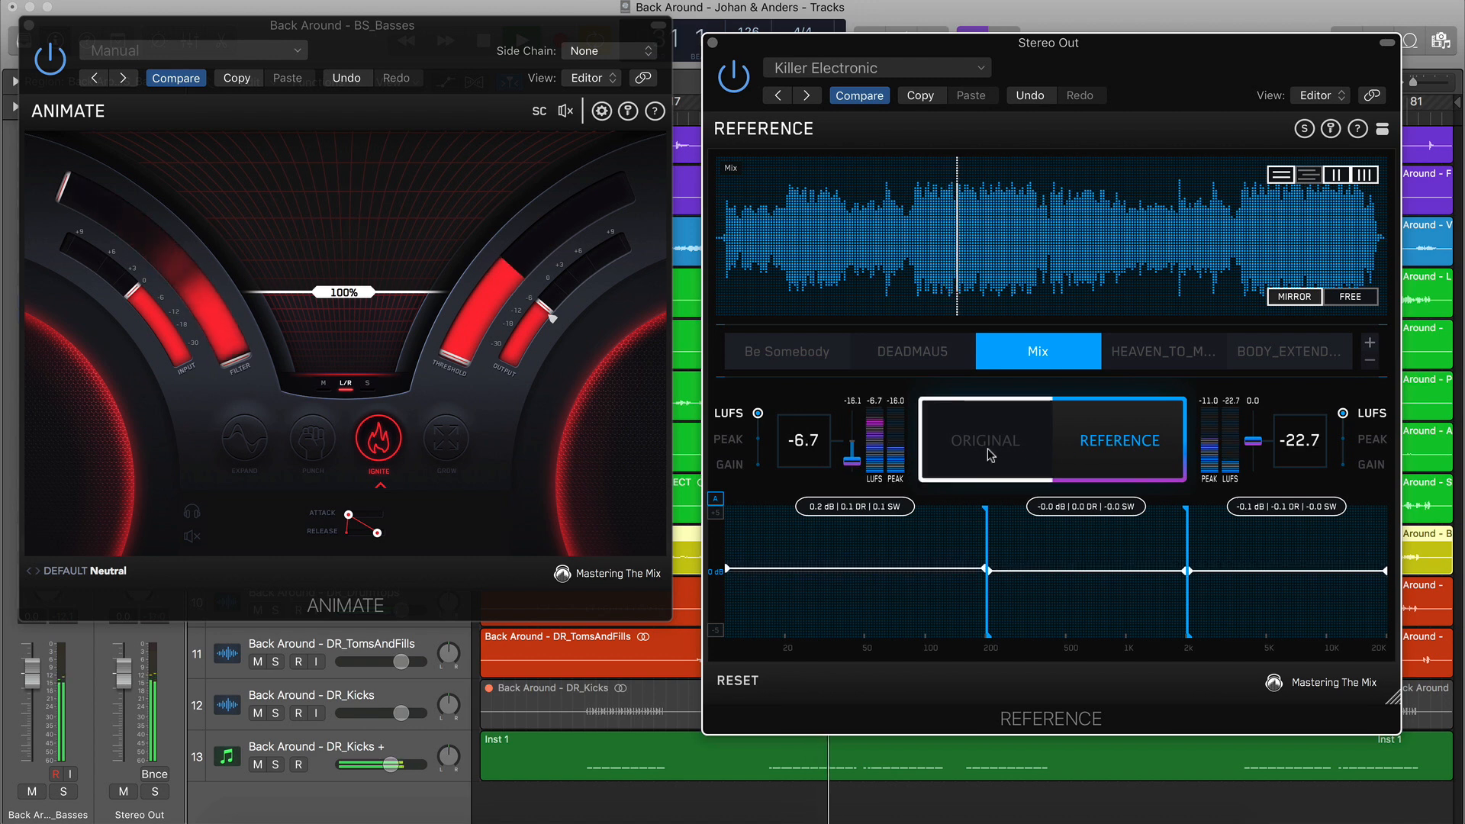
pyautogui.click(1084, 451)
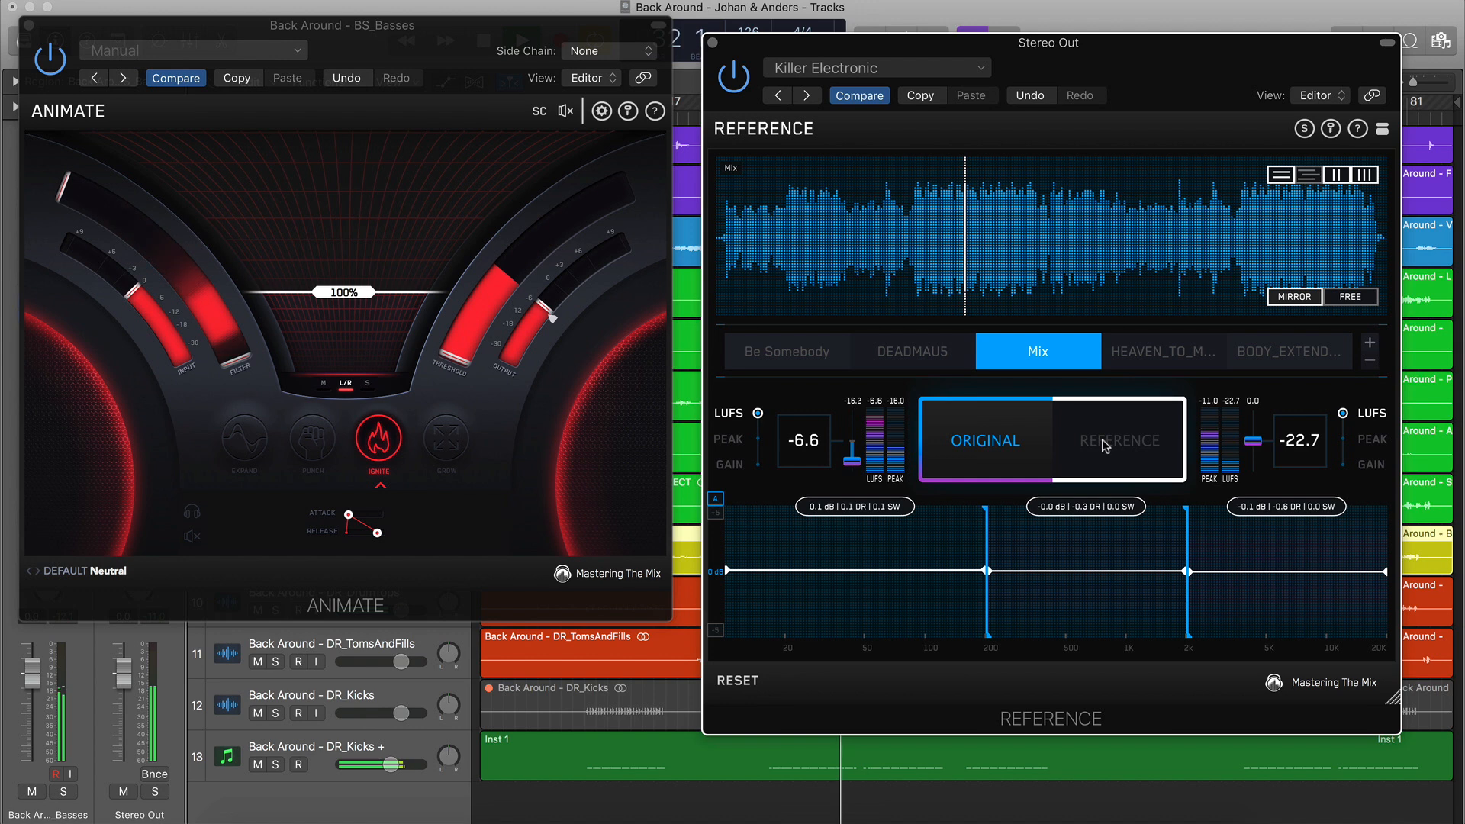
pyautogui.click(1102, 438)
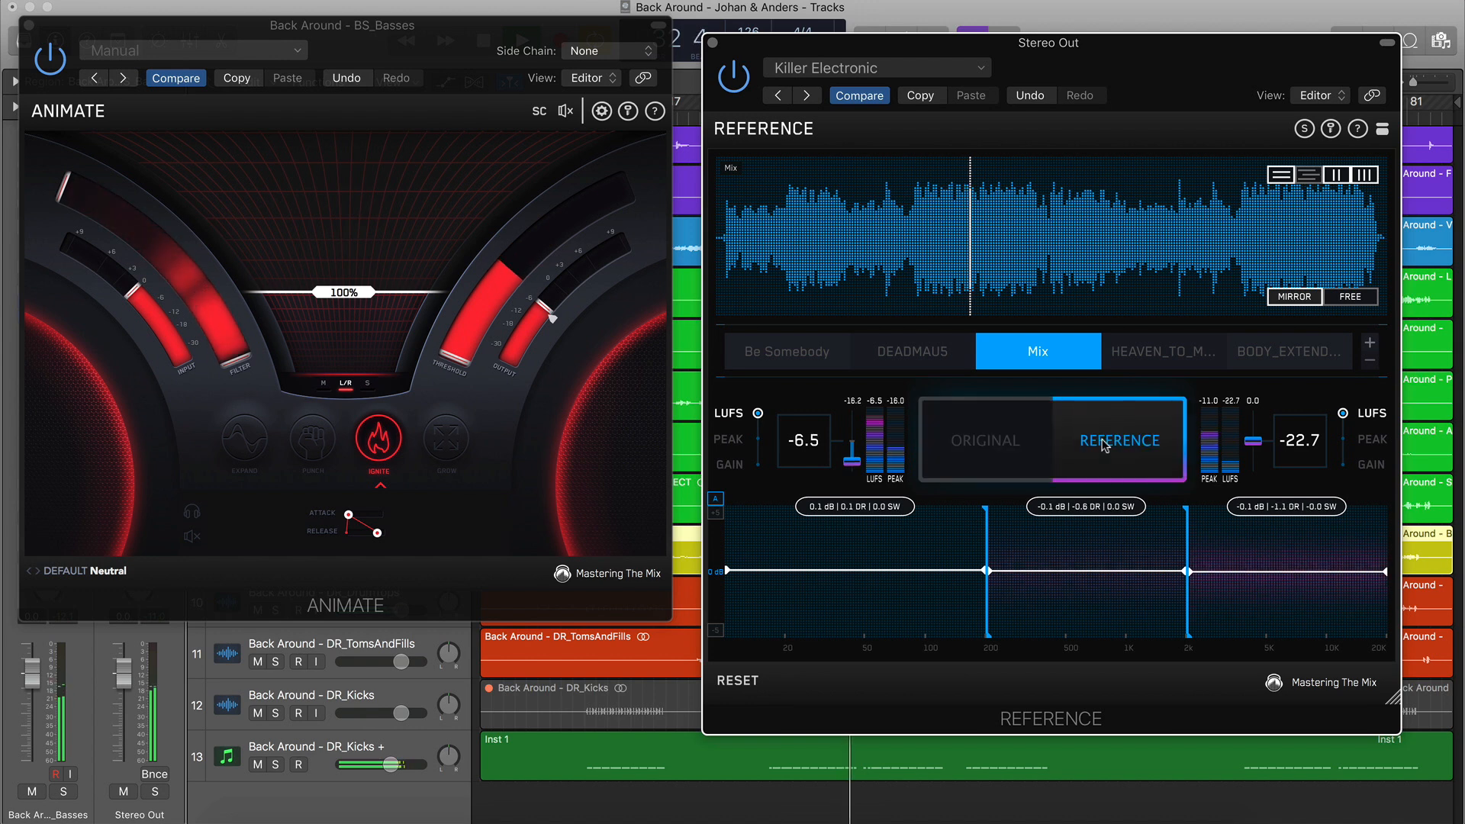
pyautogui.click(995, 444)
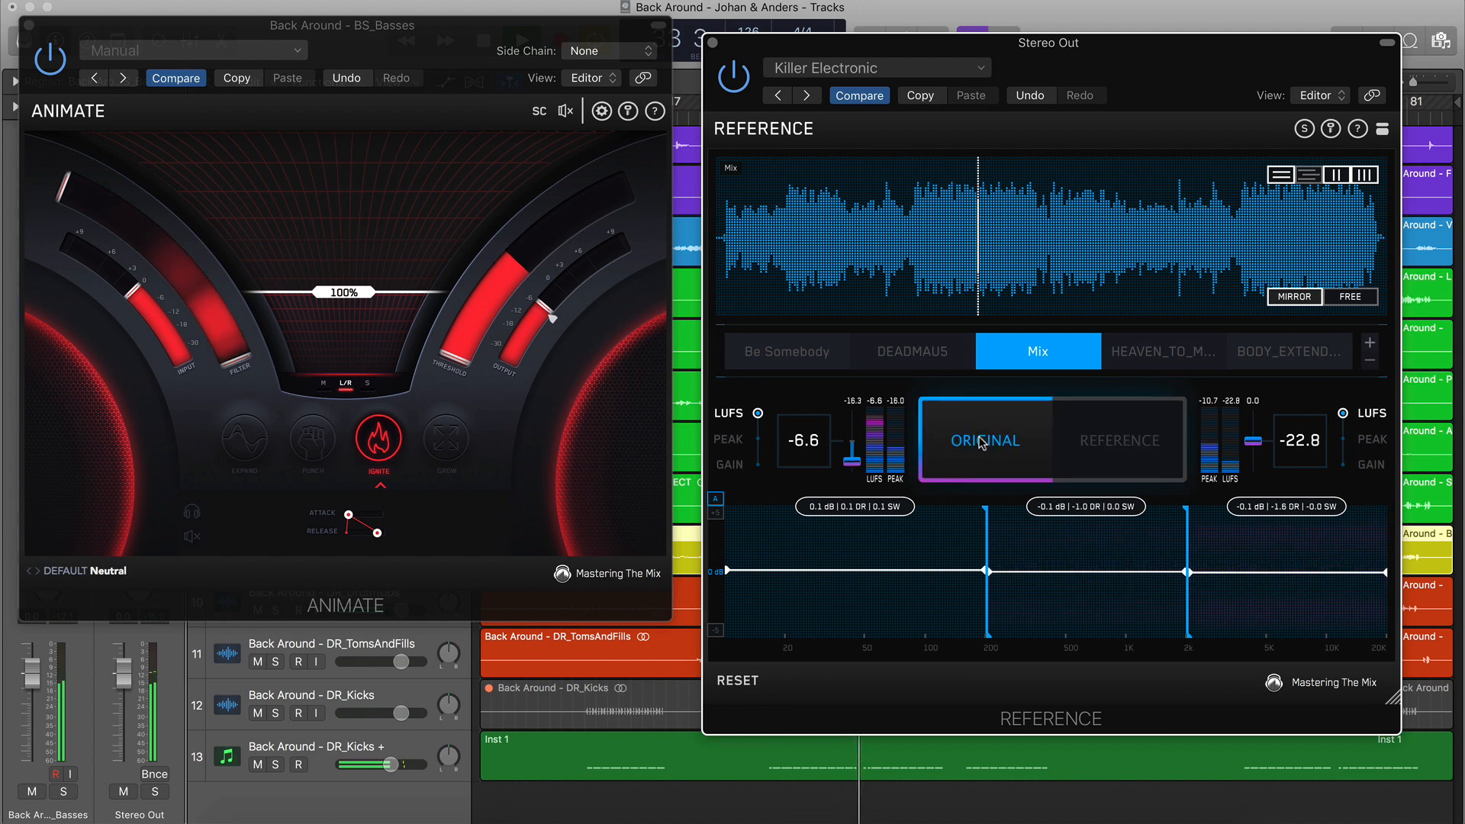
# Close the ANIMATE window, audition and select the SY_ChordsAndPads_CORRECT track, and leave the LD_DropLead track muted
pyautogui.click(29, 26)
pyautogui.click(277, 289)
pyautogui.click(258, 301)
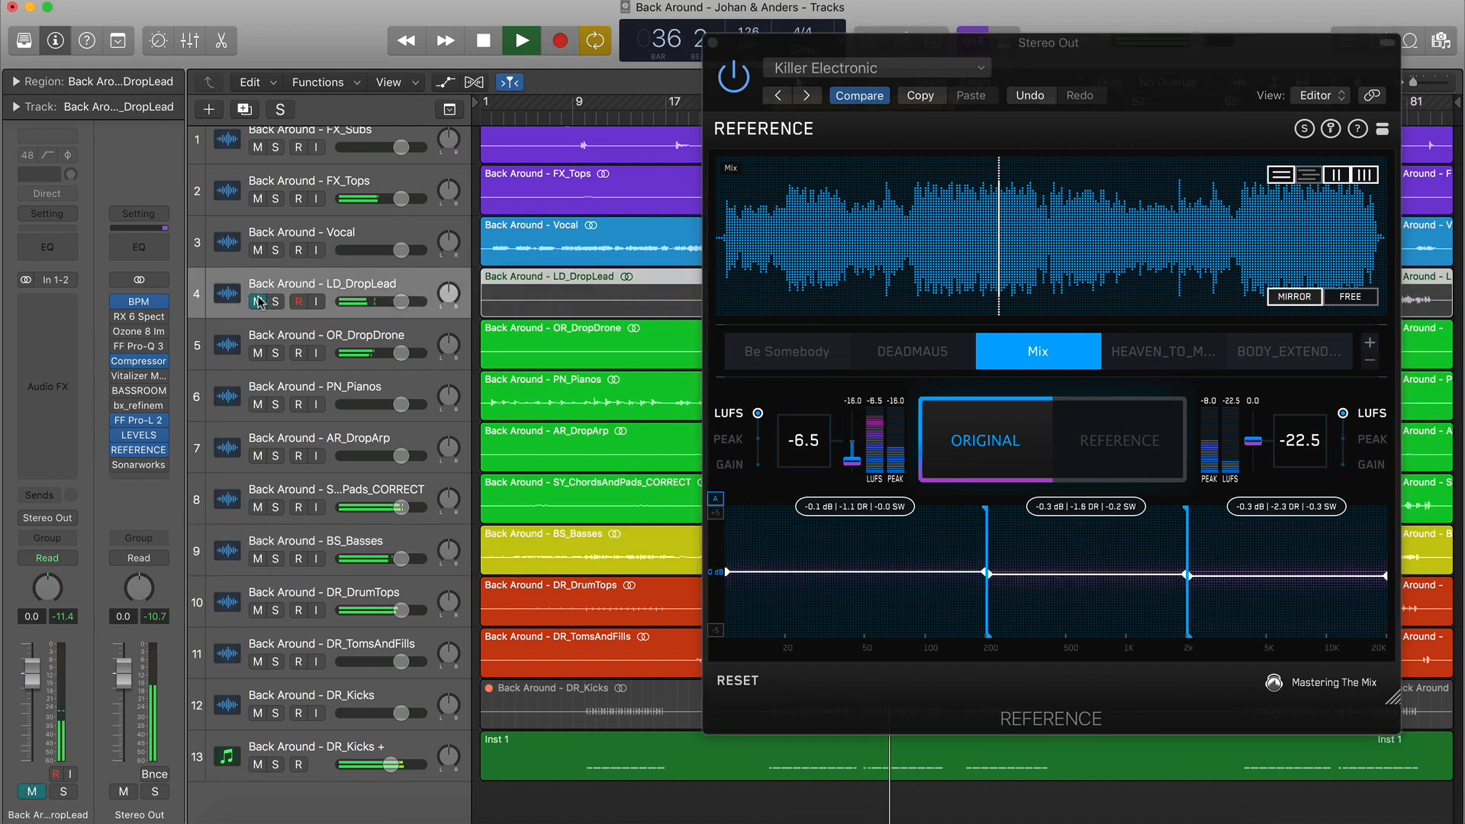
pyautogui.click(275, 507)
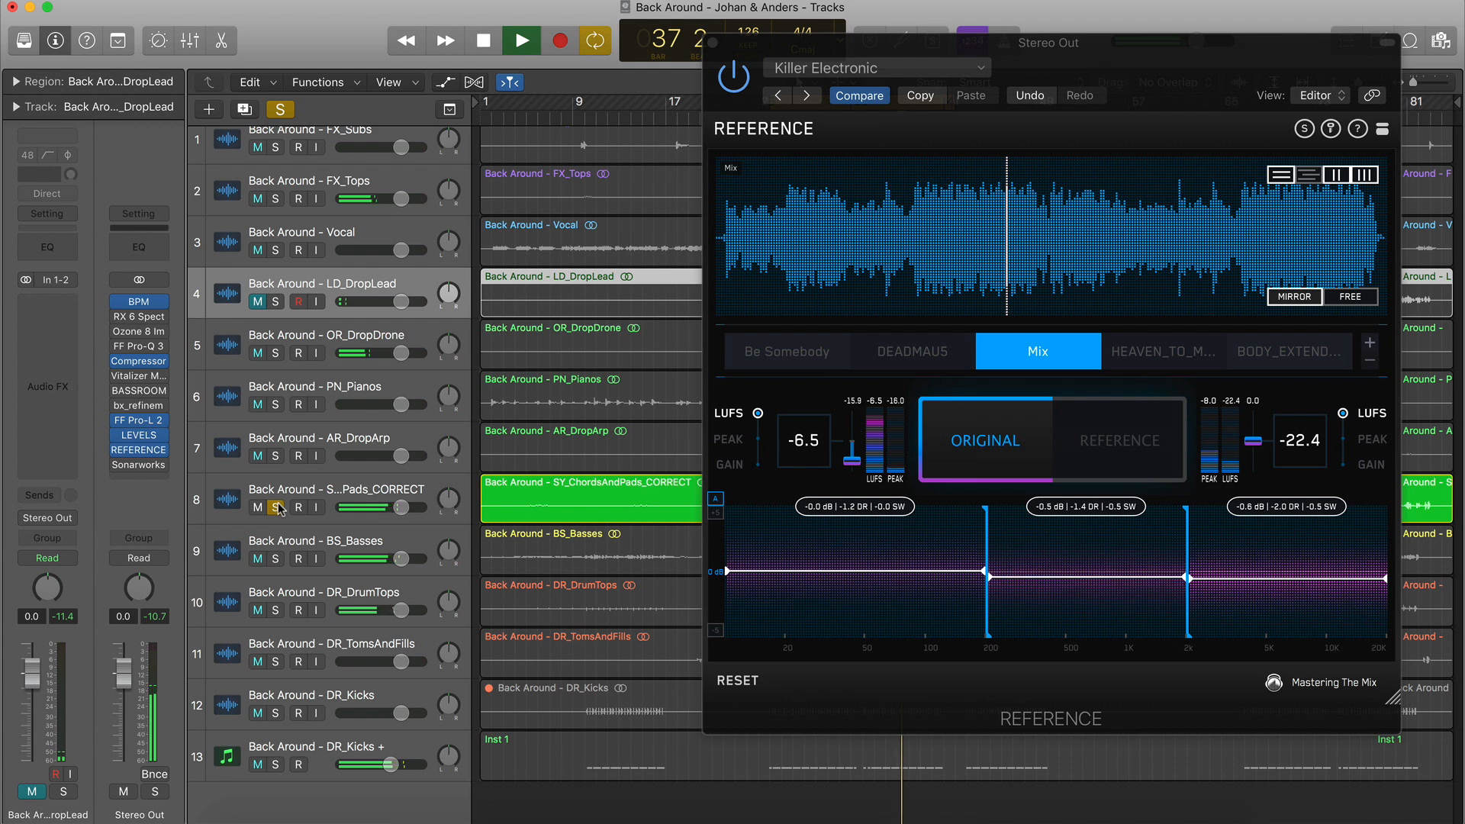
pyautogui.click(276, 507)
pyautogui.click(321, 491)
pyautogui.click(258, 301)
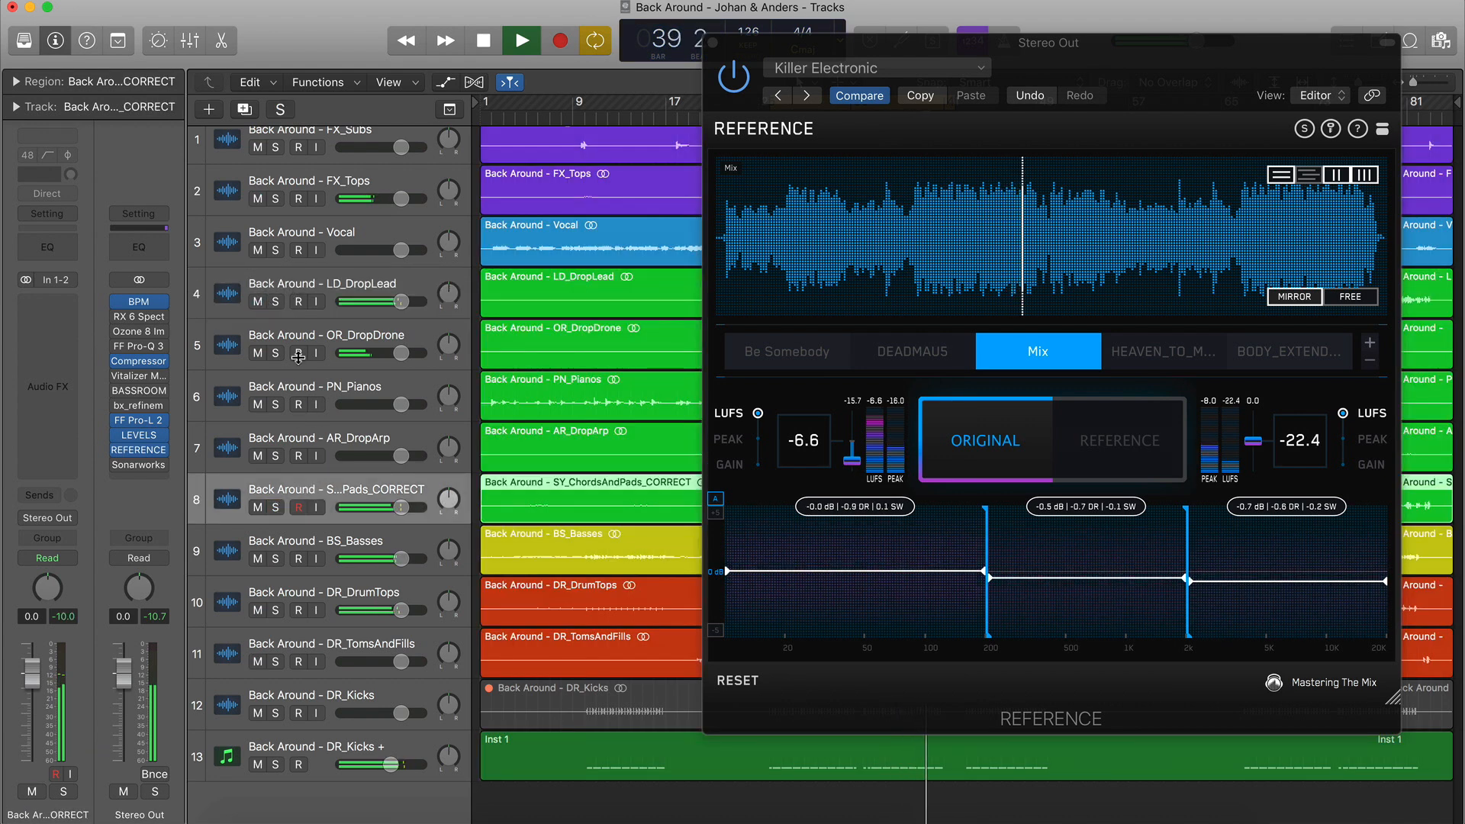
pyautogui.click(258, 303)
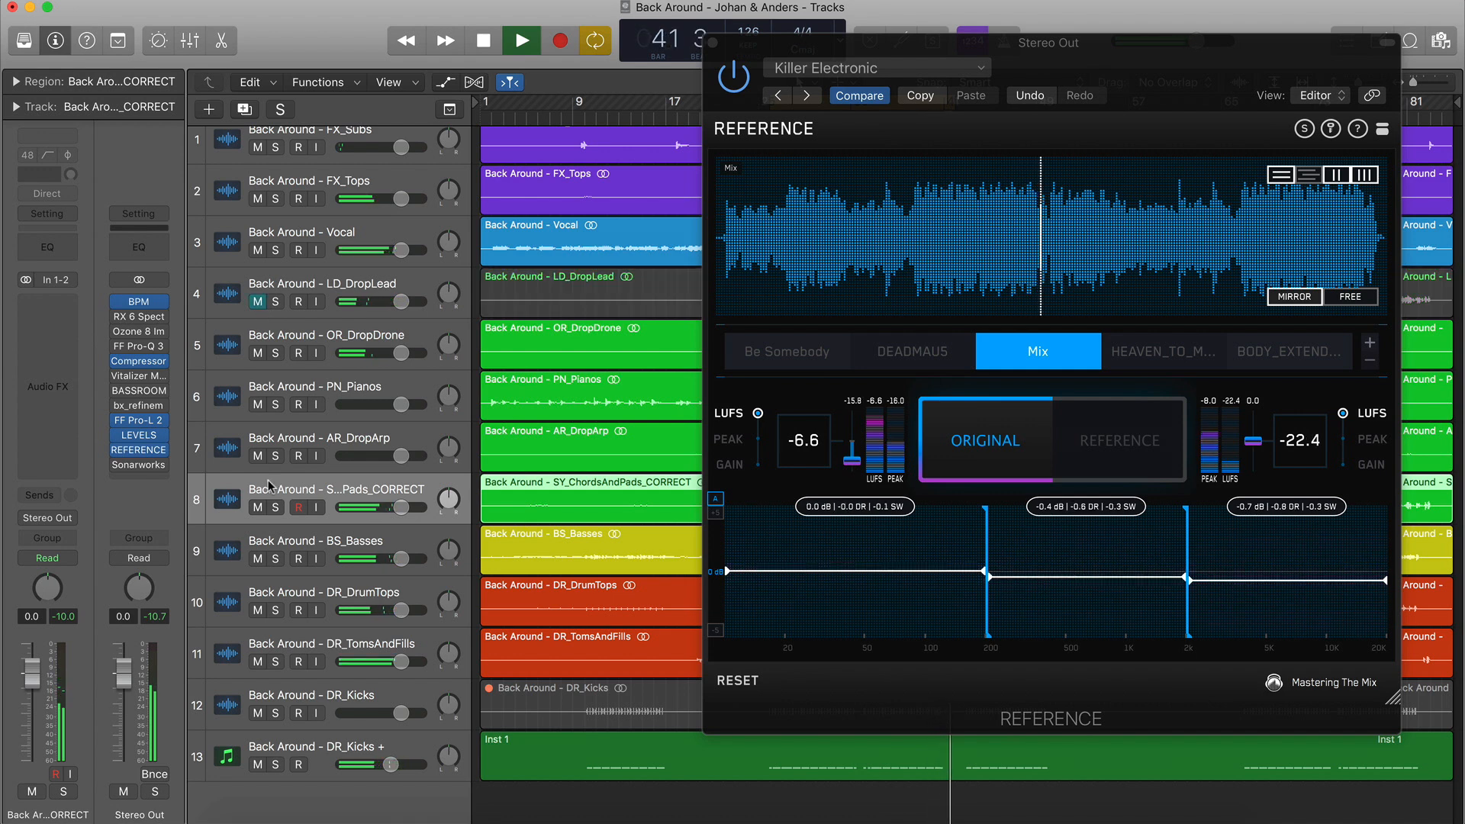
# Insert a stereo FF Pro-Q 3 on the SY_ChordsAndPads_CORRECT channel
pyautogui.click(47, 305)
pyautogui.moveTo(156, 359)
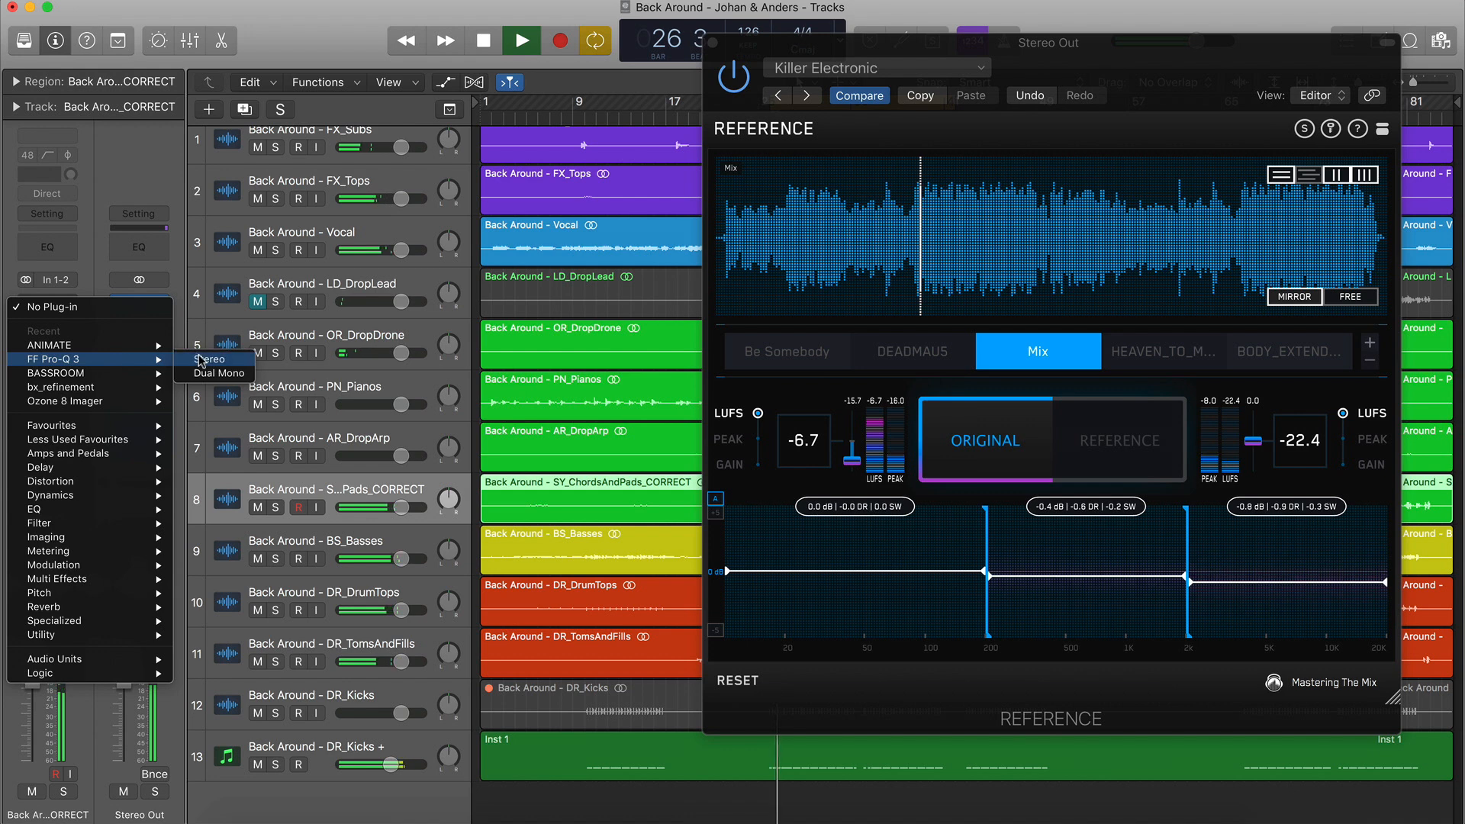
pyautogui.click(206, 360)
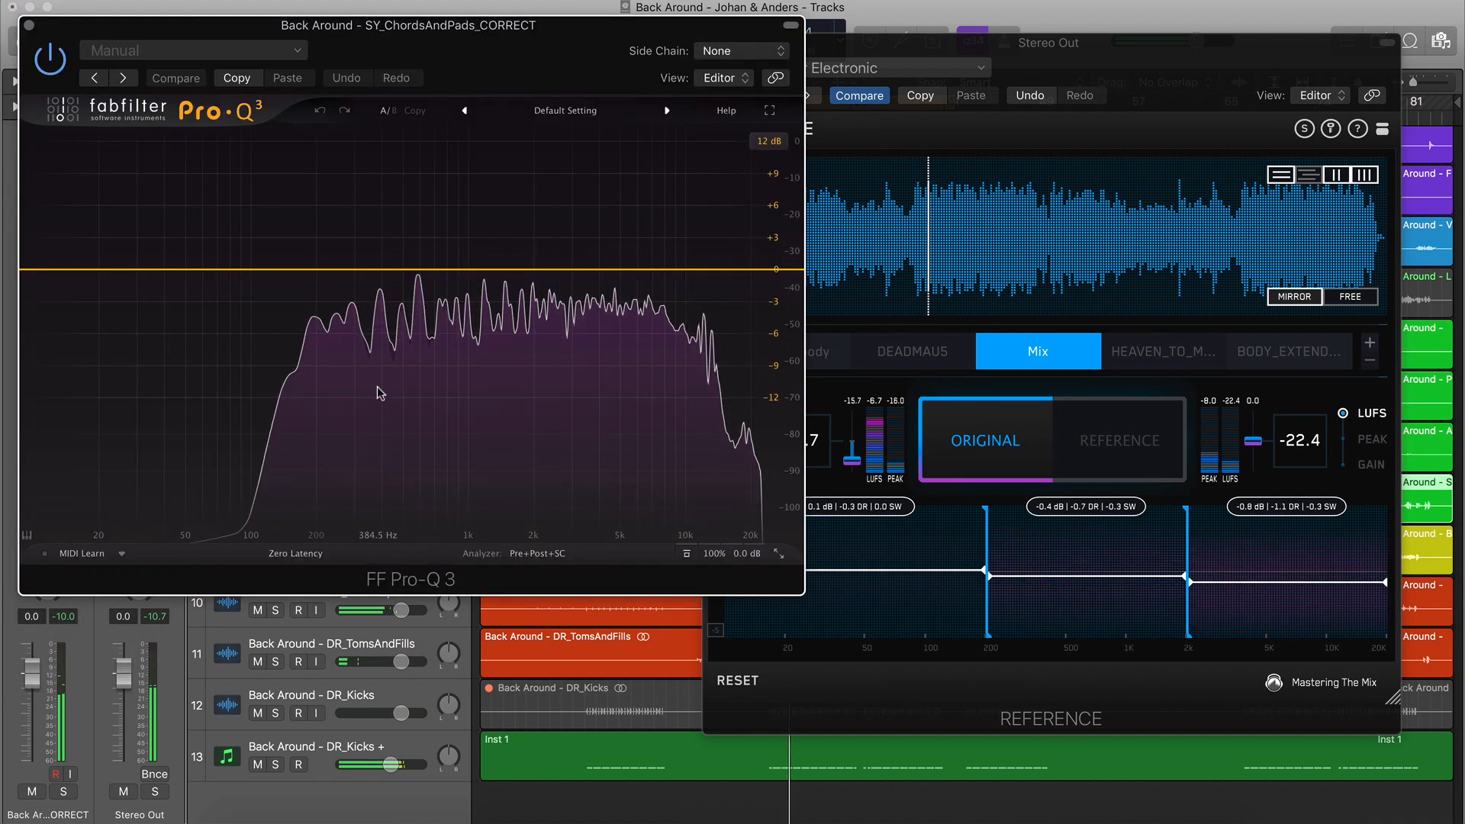
# Grab the spectrum peak near 790 Hz as a bell band, with 0 dB gain and a −5.65 dB dynamic range
pyautogui.moveTo(378, 389)
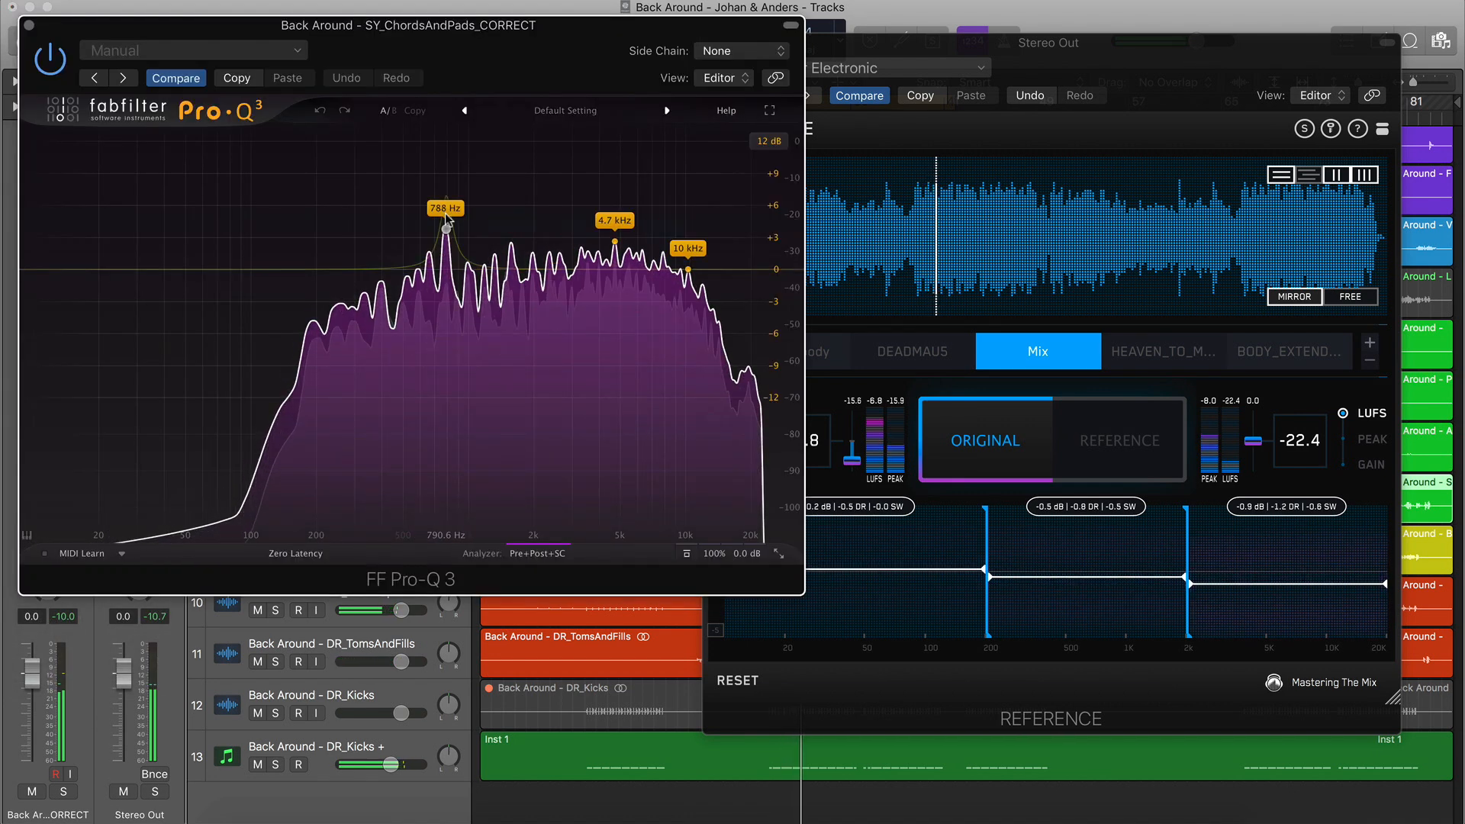
pyautogui.moveTo(447, 226); pyautogui.dragTo(447, 144)
pyautogui.doubleClick(446, 468)
pyautogui.write('0')
pyautogui.press('Return')
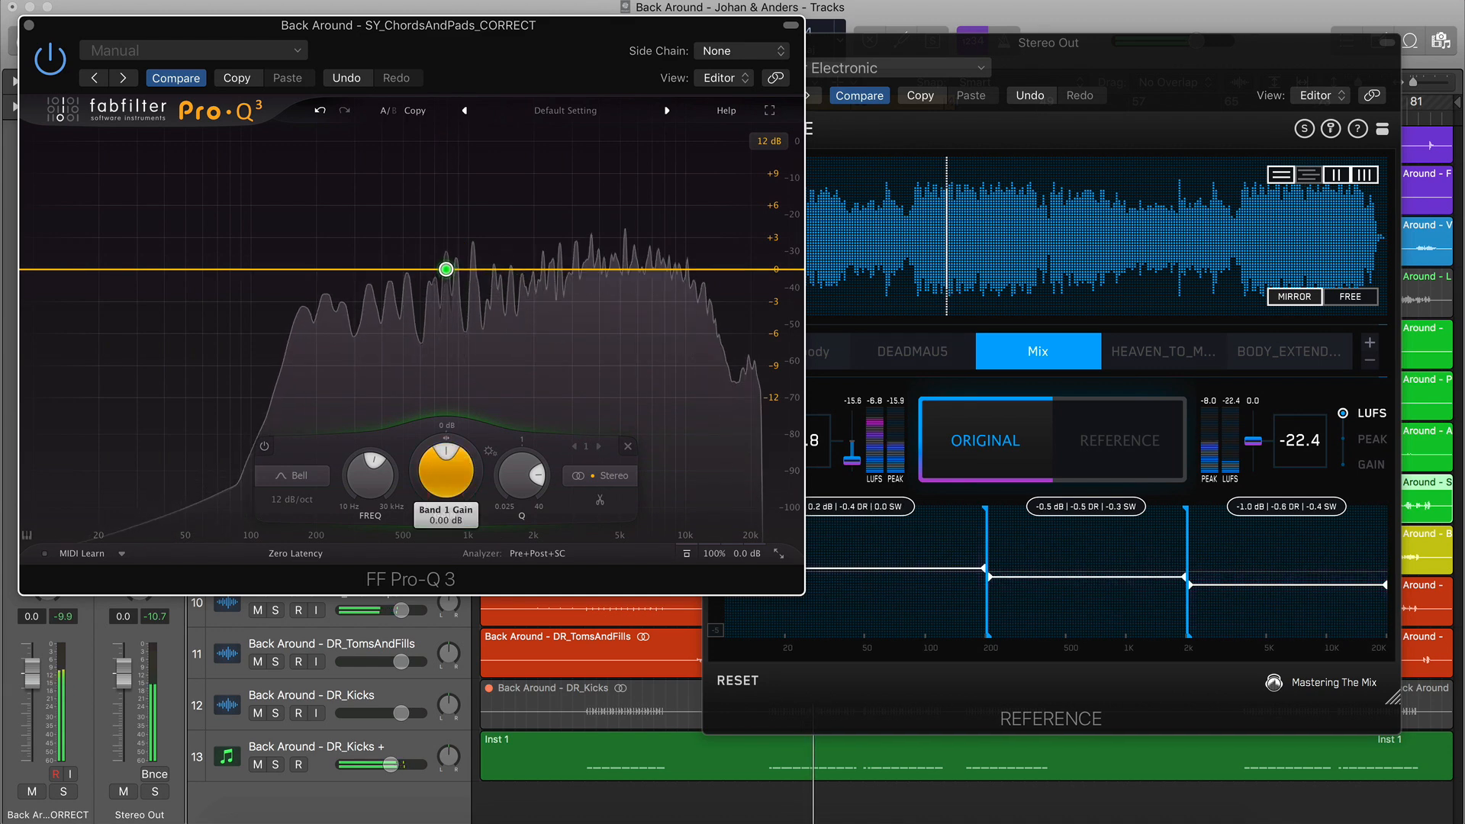
pyautogui.moveTo(464, 442); pyautogui.dragTo(464, 444)
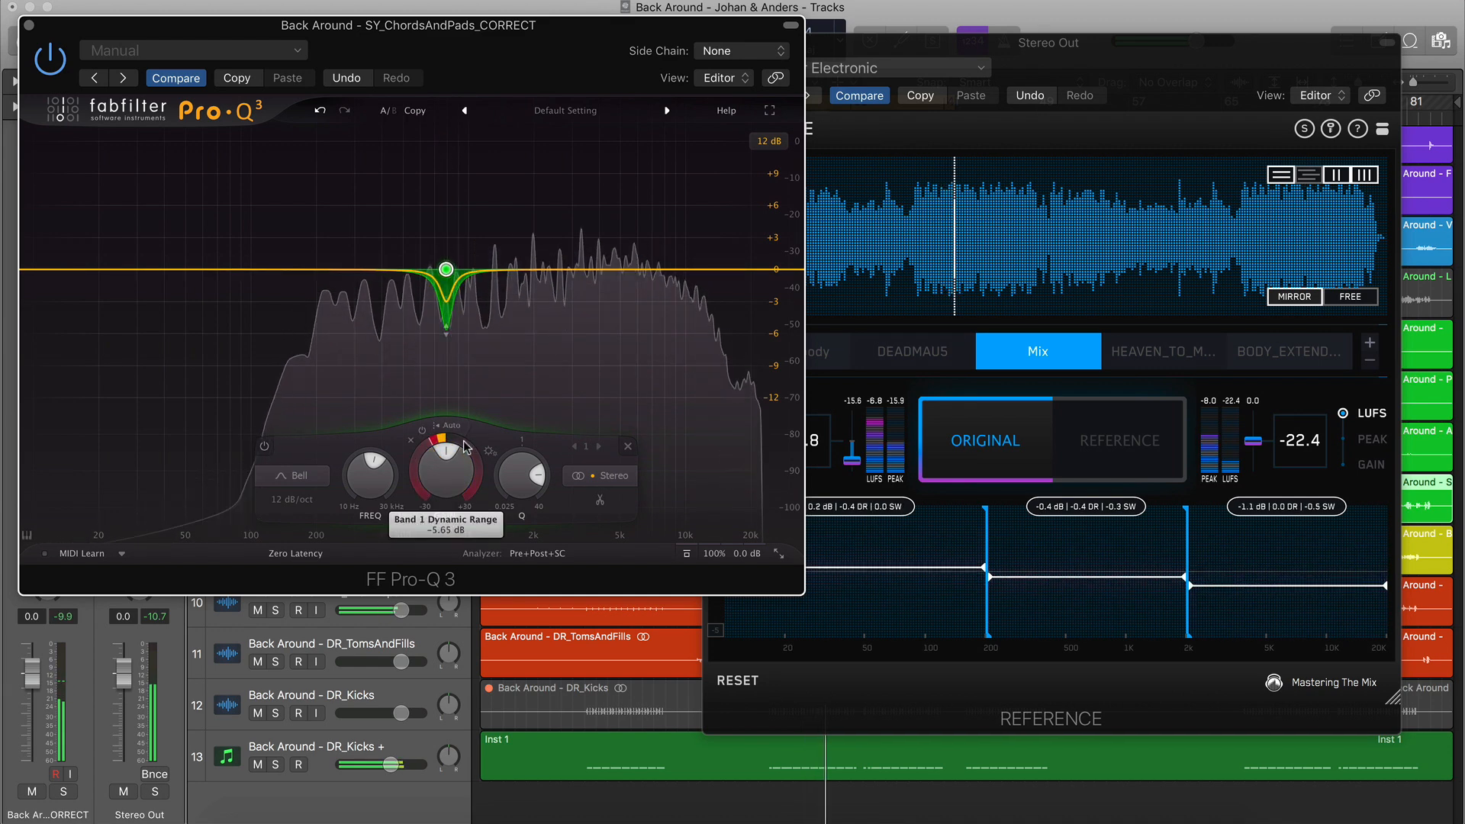
# Add a second bell band at 2537.7 Hz with 0 dB gain and a −1.00 dB dynamic range
pyautogui.click(556, 282)
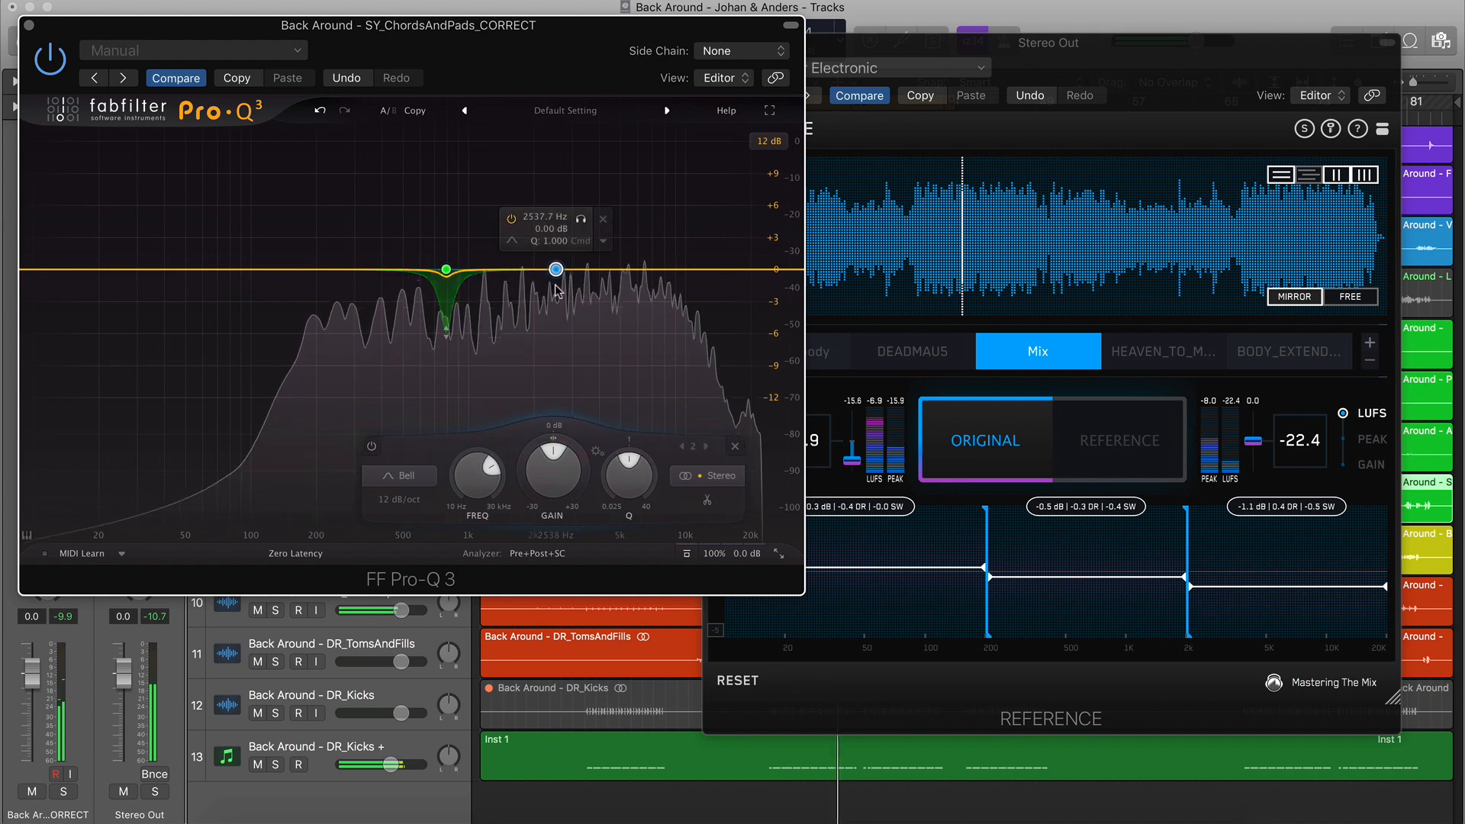
pyautogui.doubleClick(555, 437)
pyautogui.write('-1.00 dB')
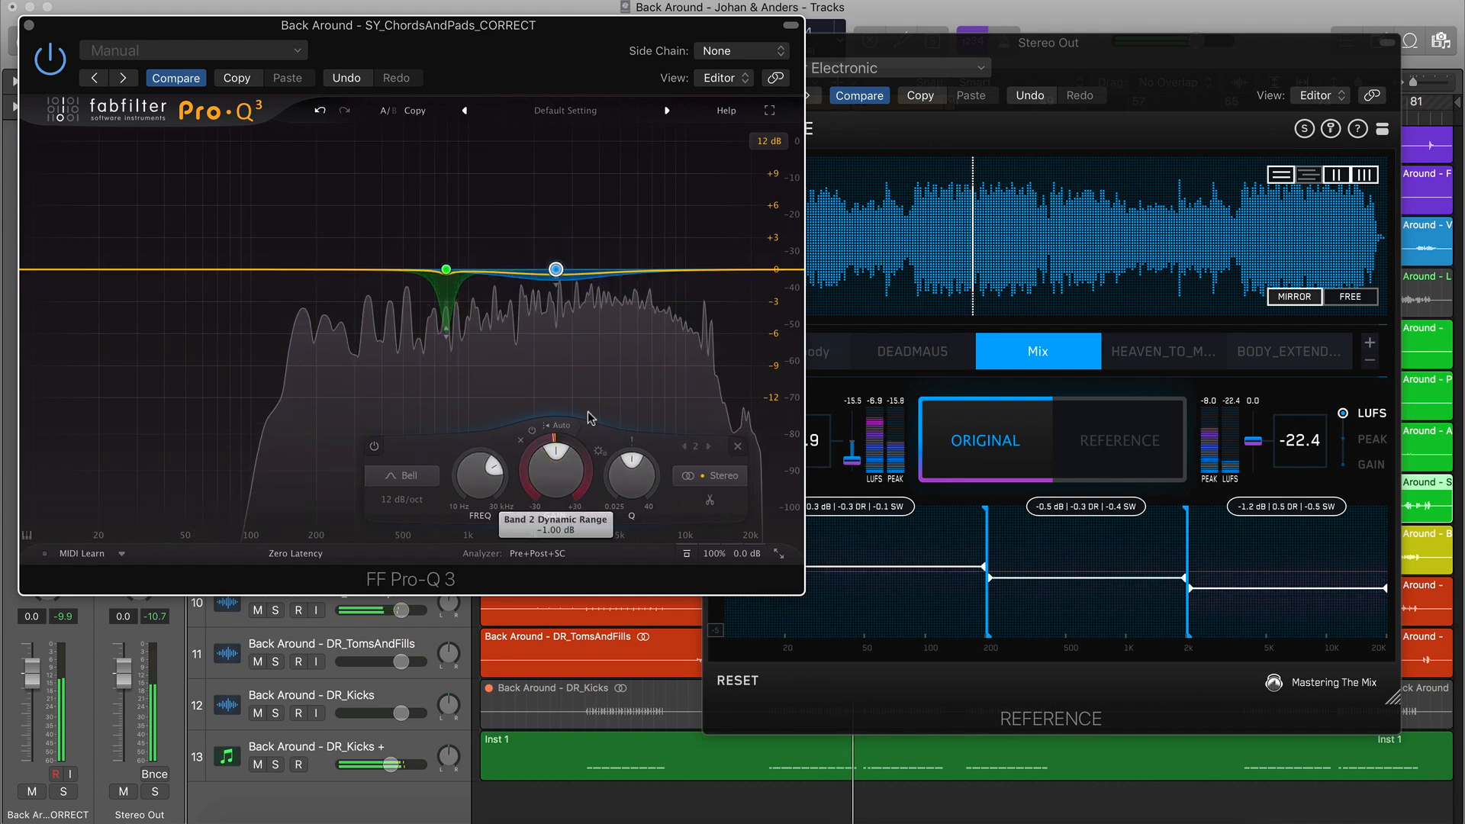
pyautogui.press('Return')
# Add a third bell band at 7703.7 Hz with about −3 dB gain and a 2 dB dynamic range, checking the EQ against bypass
pyautogui.click(649, 280)
pyautogui.moveTo(650, 281); pyautogui.dragTo(659, 310)
pyautogui.doubleClick(650, 341)
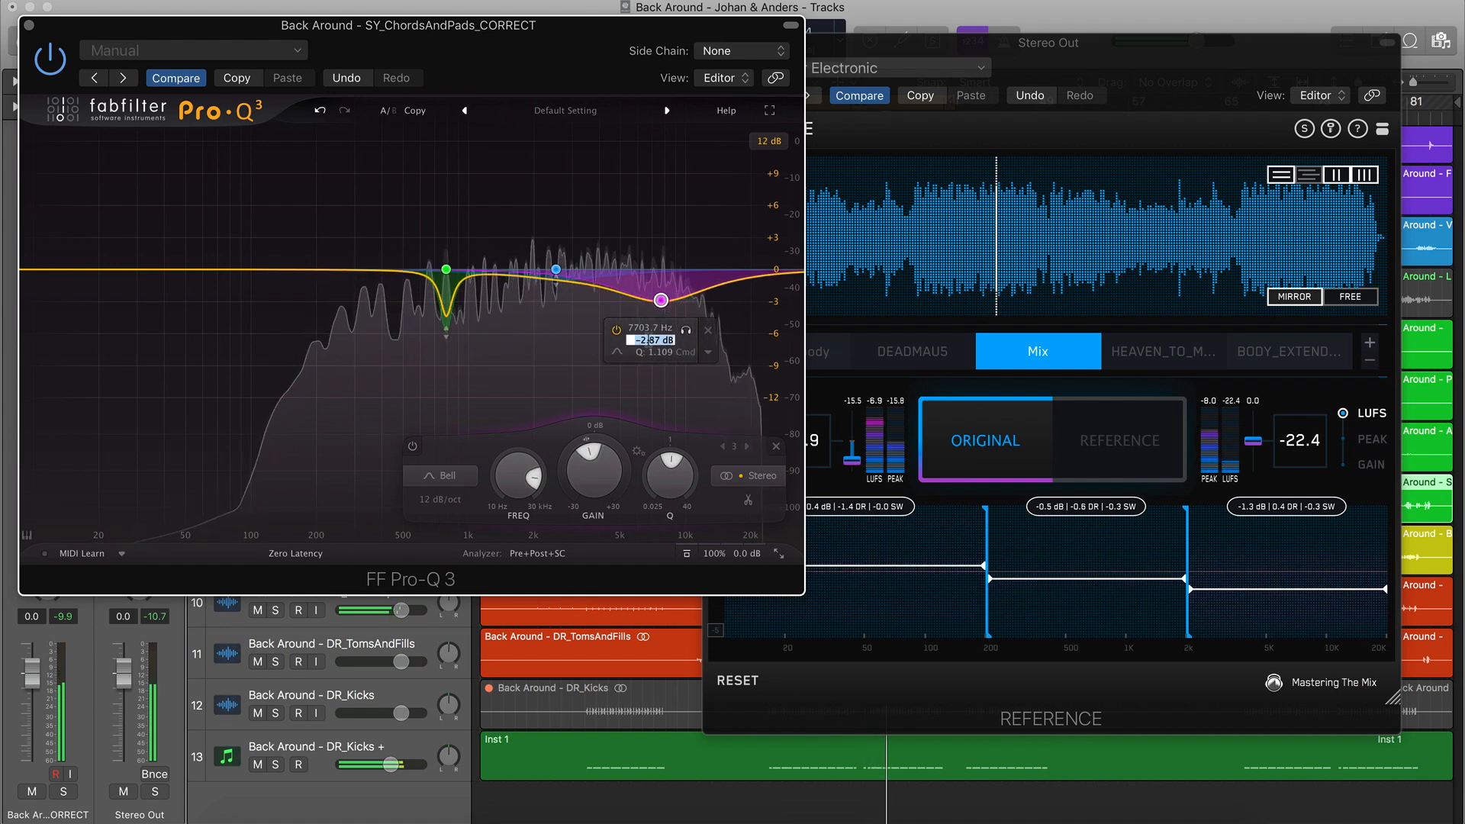
pyautogui.doubleClick(604, 440)
pyautogui.write('2')
pyautogui.press('Return')
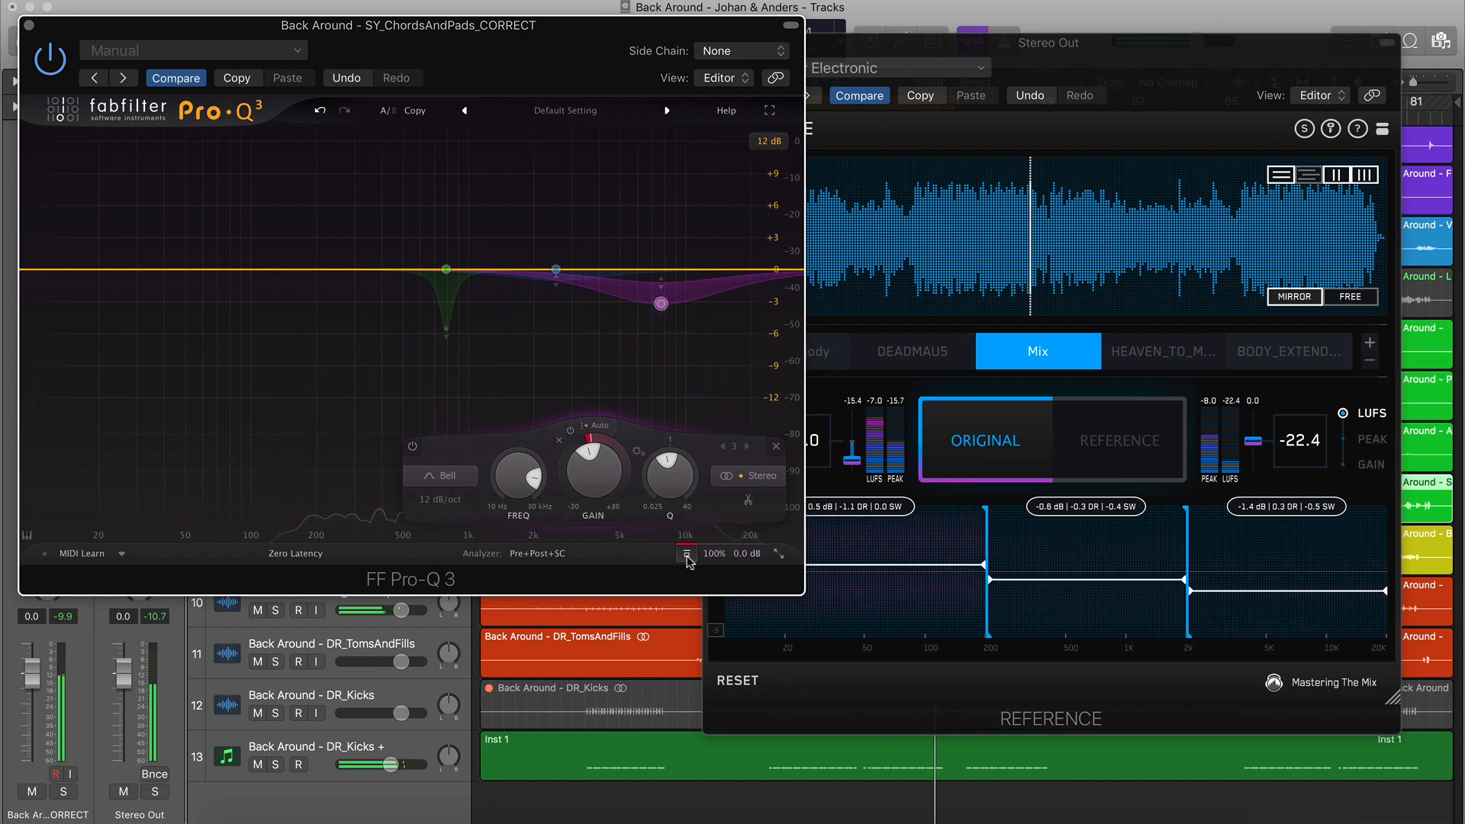
pyautogui.click(688, 556)
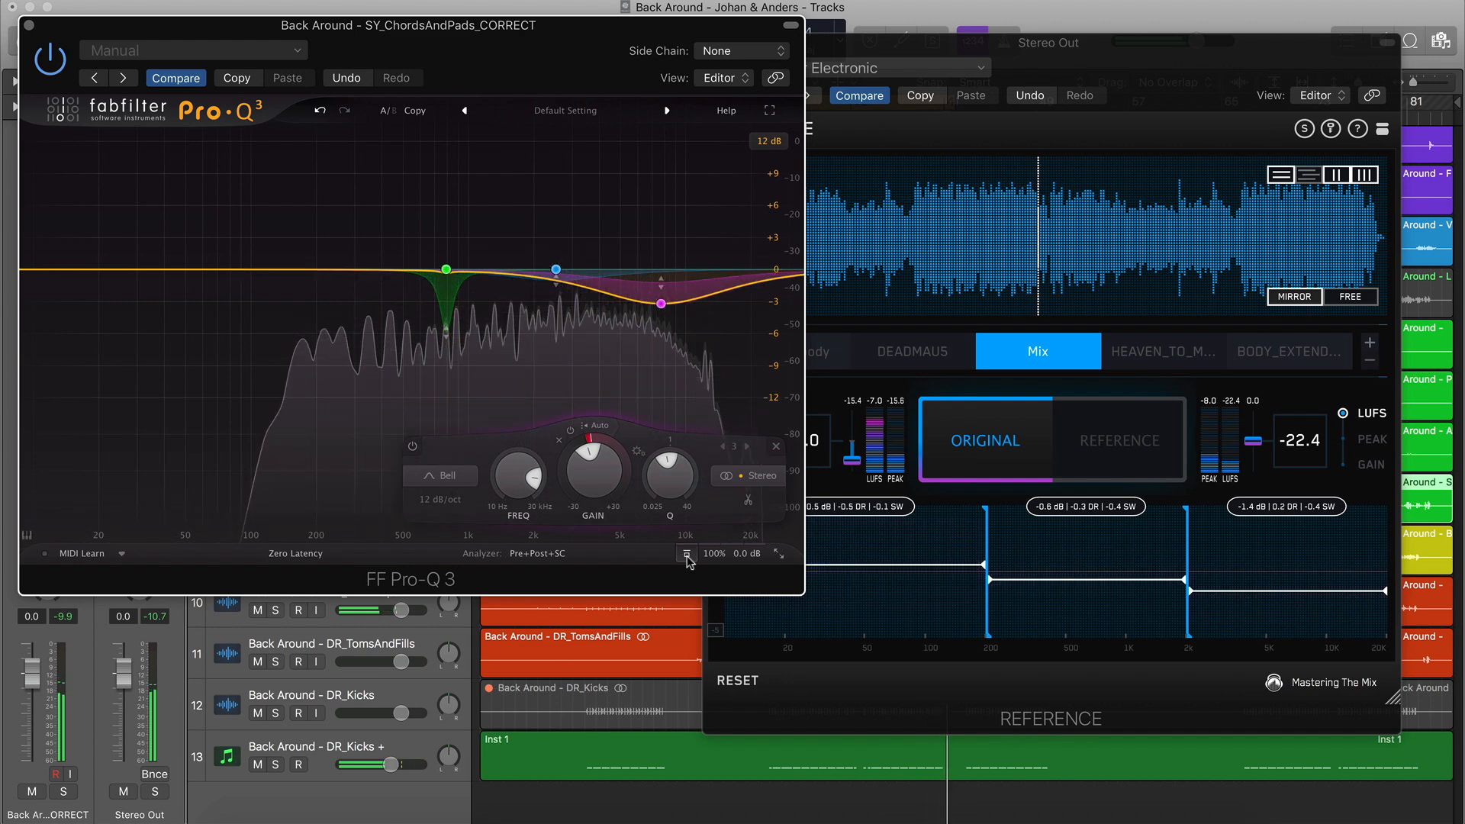
# Add a fourth bell band at 346.41 Hz with 0 dB gain, a dynamic cut of about 3 dB and a Q of 5.500
pyautogui.click(367, 270)
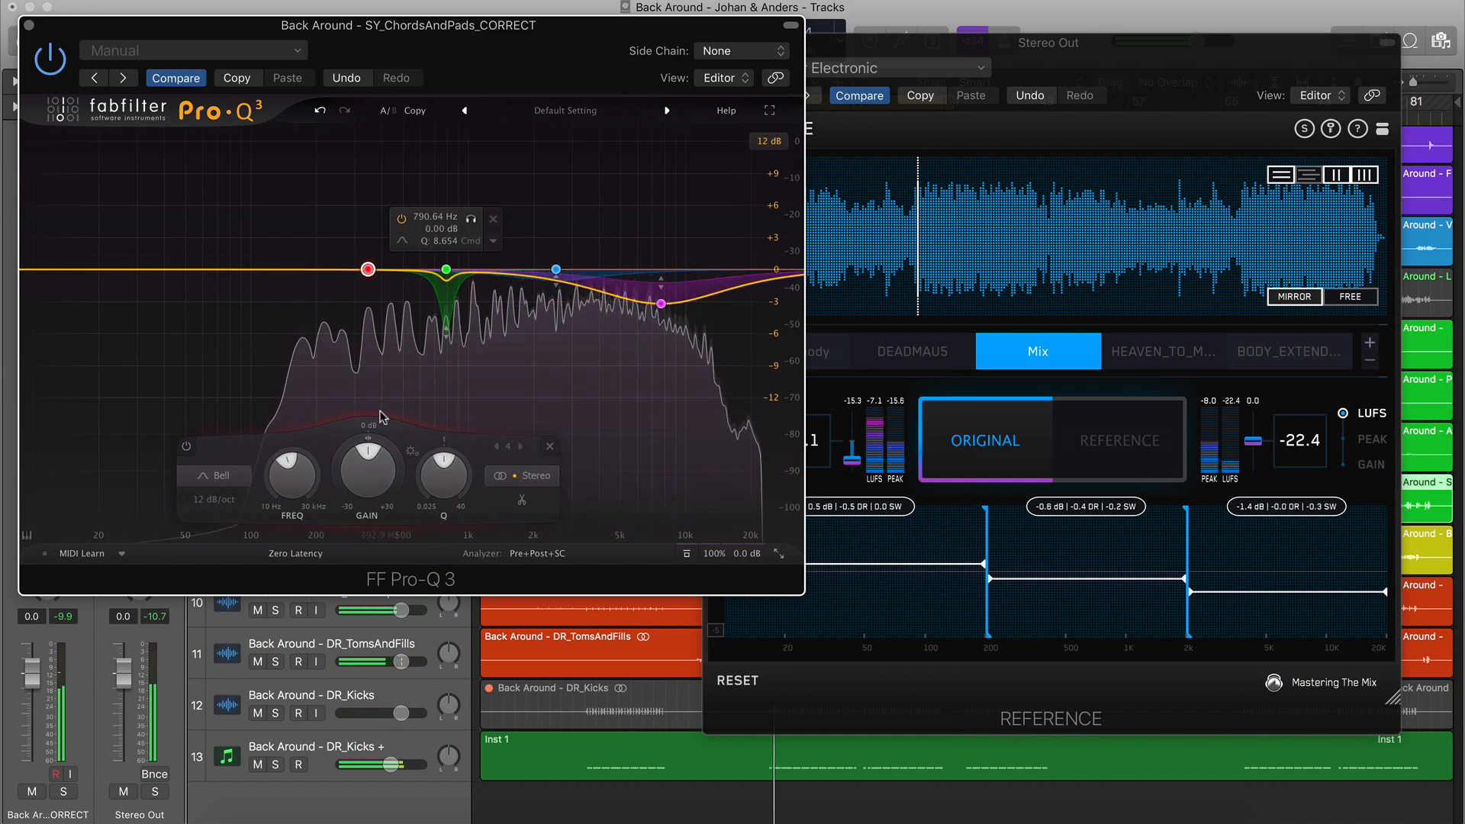
pyautogui.moveTo(370, 456); pyautogui.dragTo(381, 448)
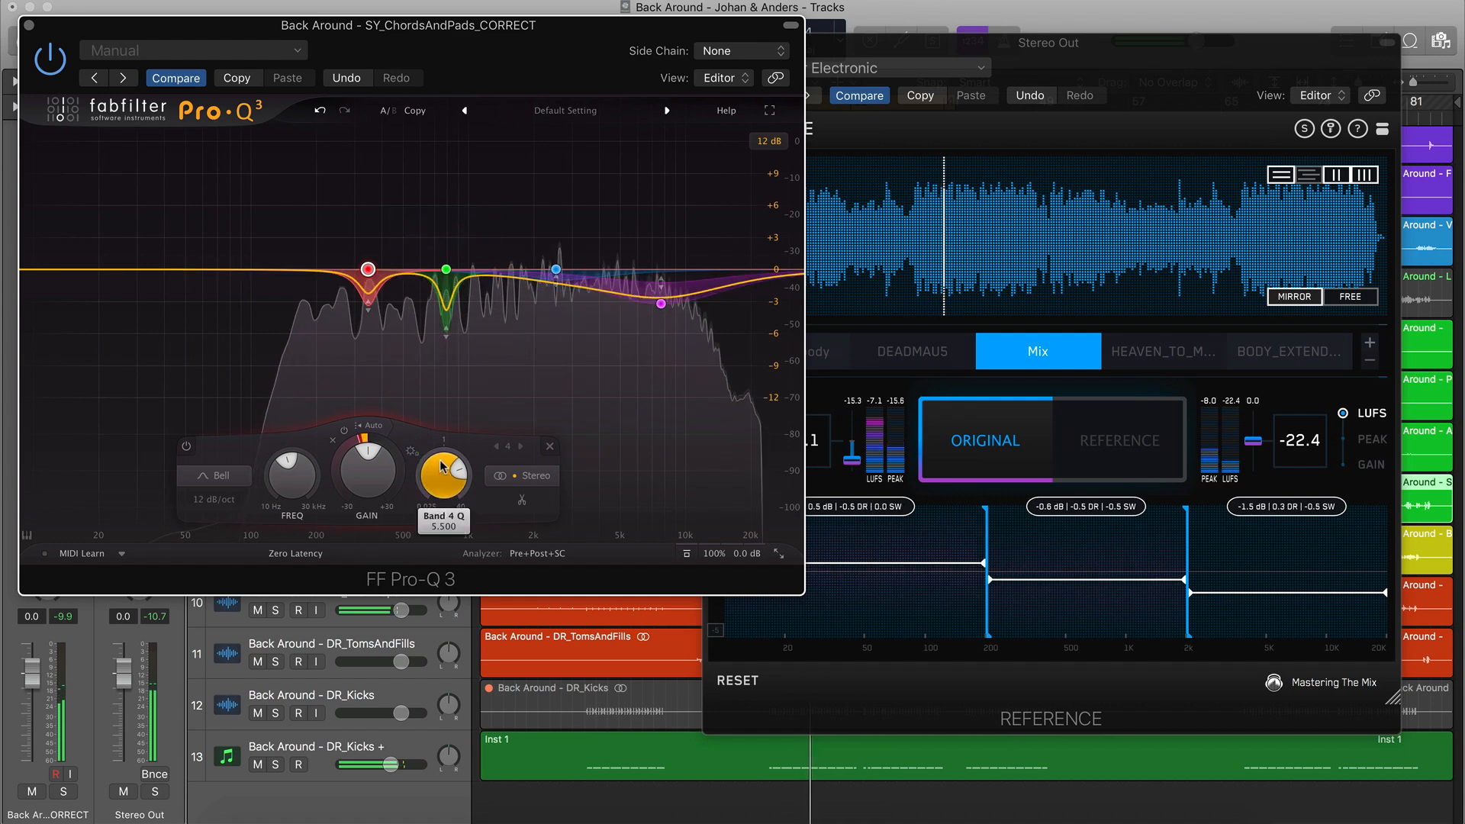
# Compare the original with the Mix reference, and the chords EQ with its bypassed signal
pyautogui.click(1116, 427)
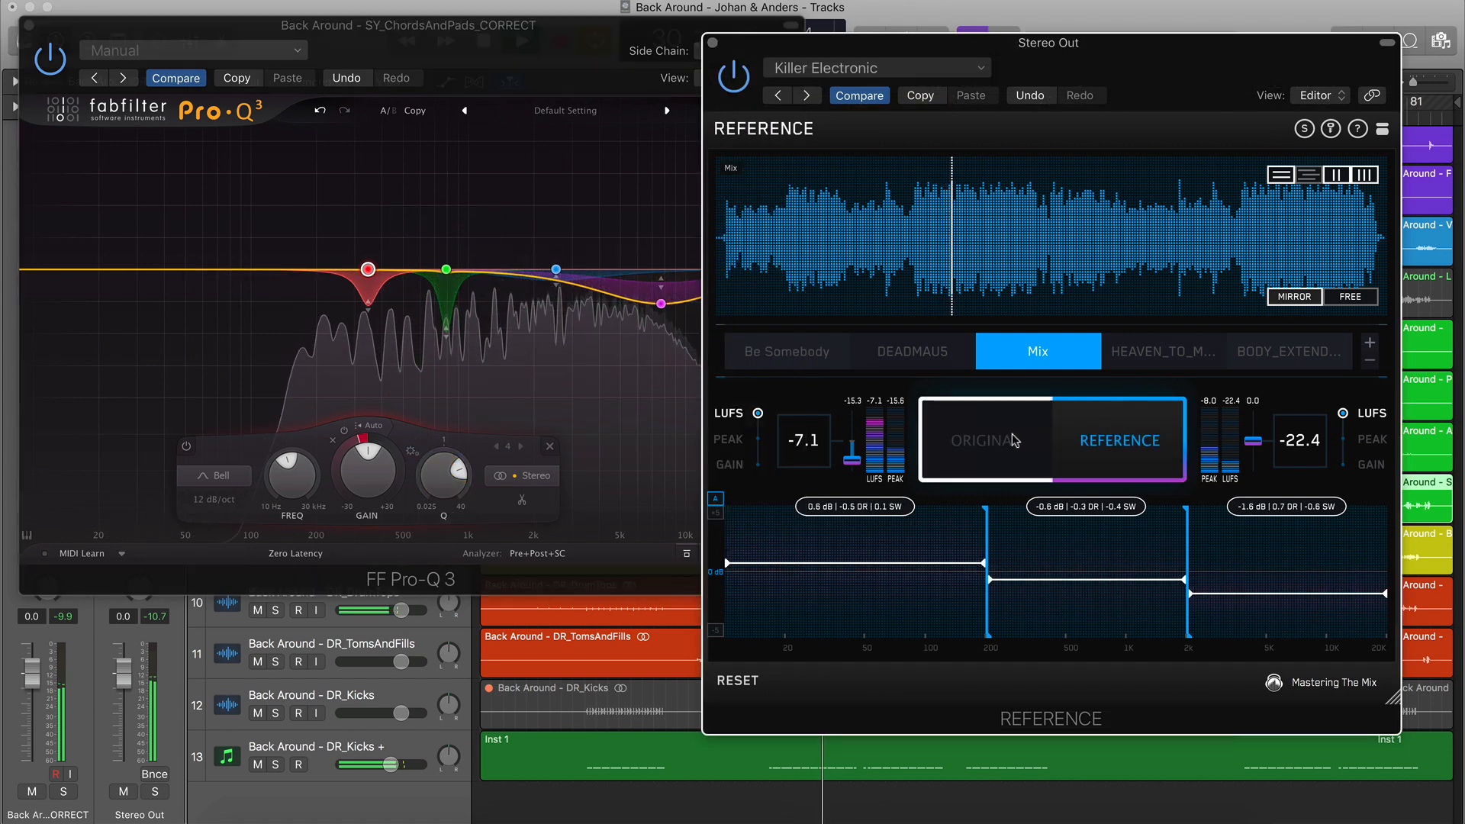
pyautogui.click(984, 450)
pyautogui.click(688, 555)
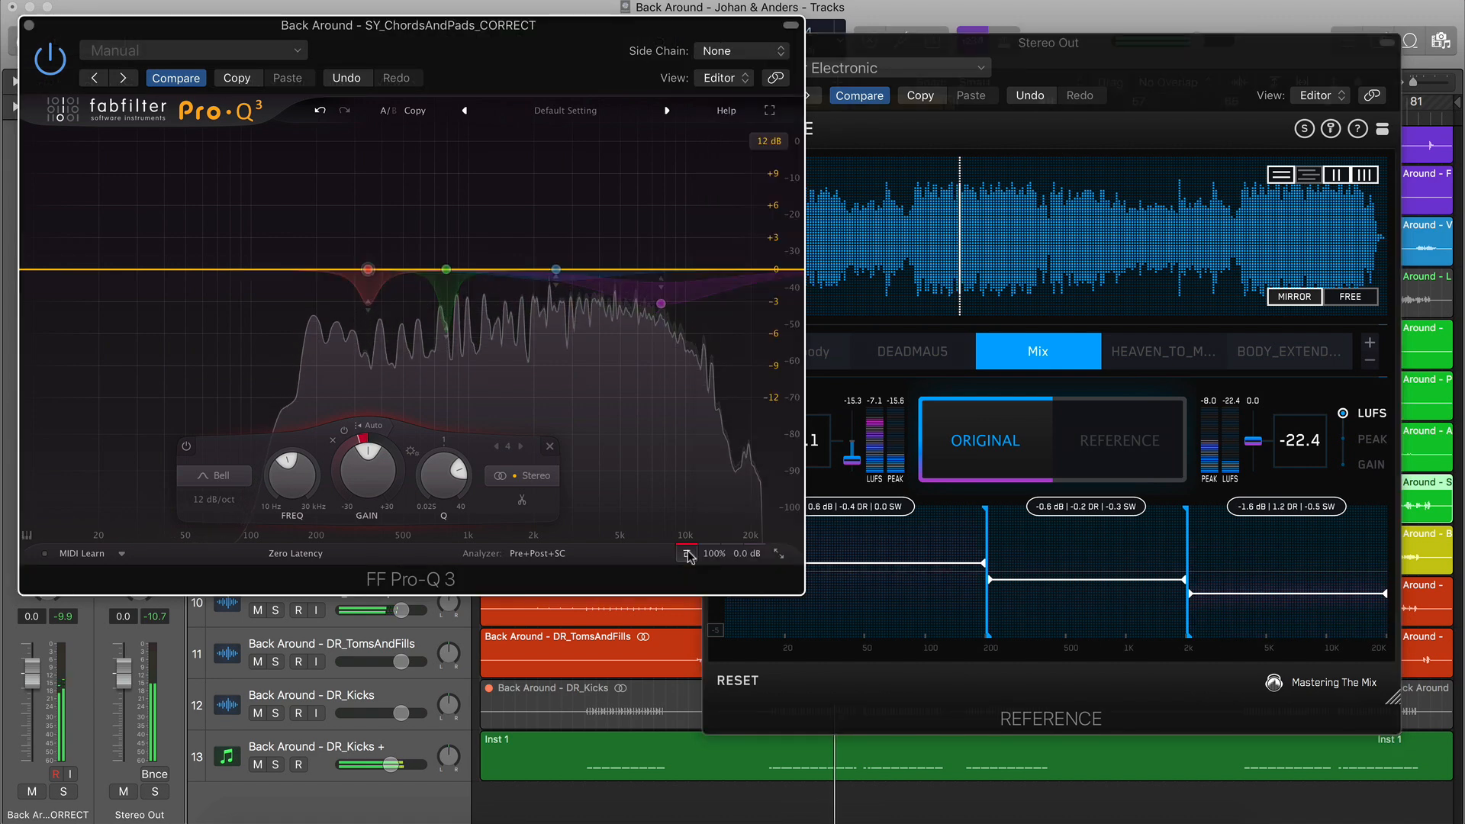
pyautogui.click(688, 555)
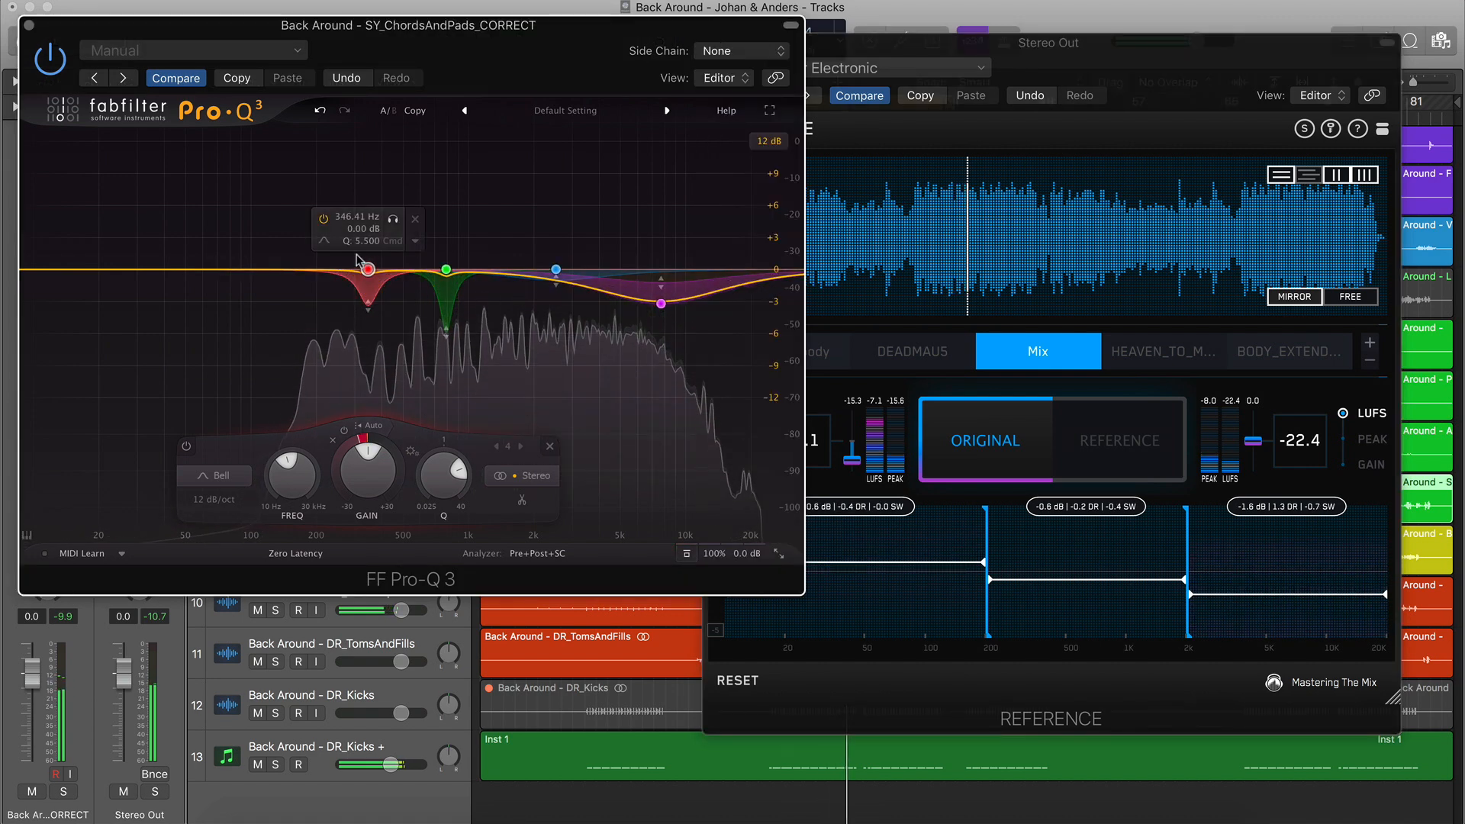
# Close the chords EQ, unmute the LD_DropLead track and insert FF Pro-Q 3 on its channel
pyautogui.click(30, 26)
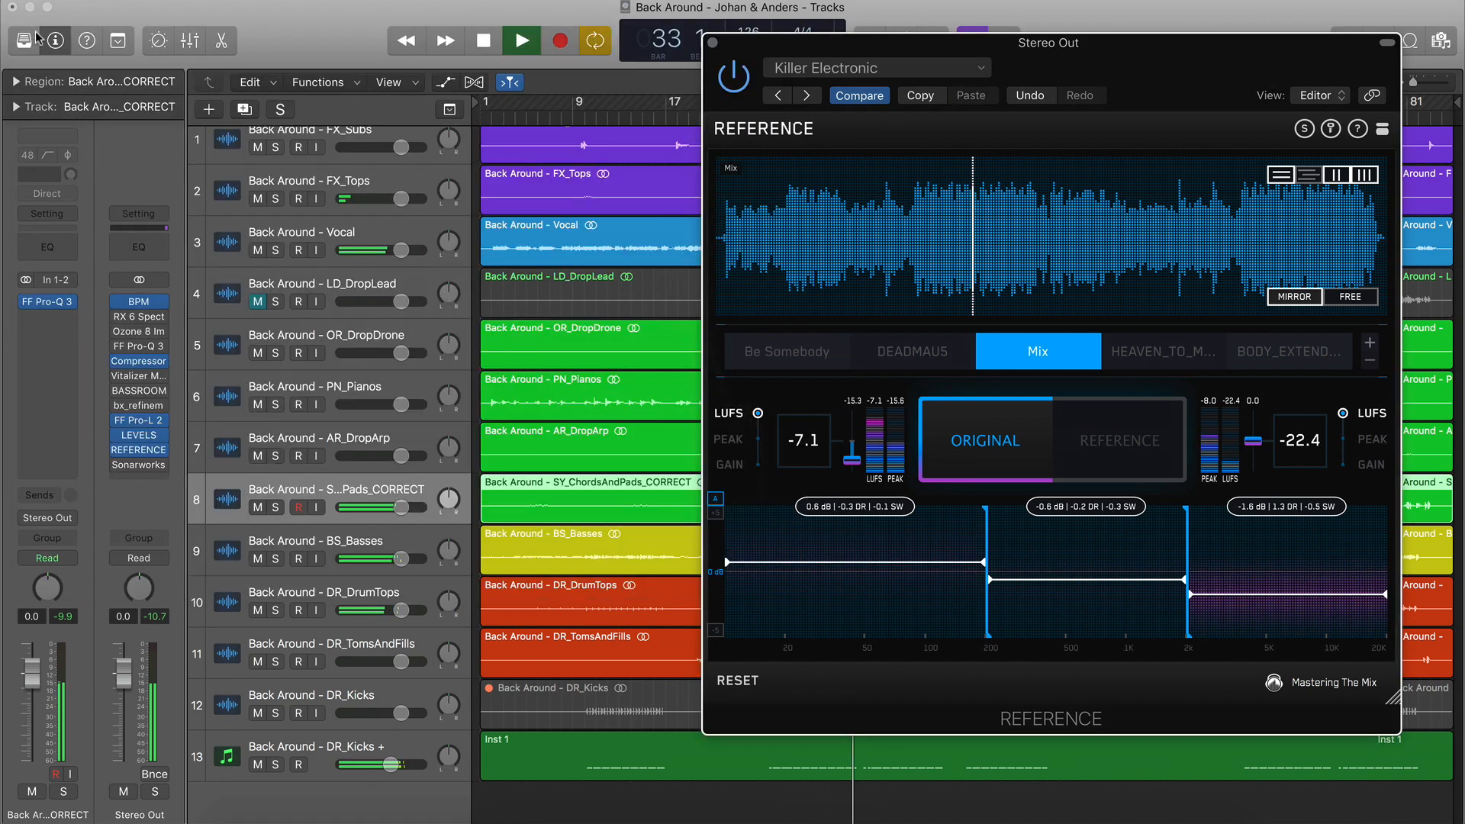
pyautogui.click(239, 287)
pyautogui.click(71, 305)
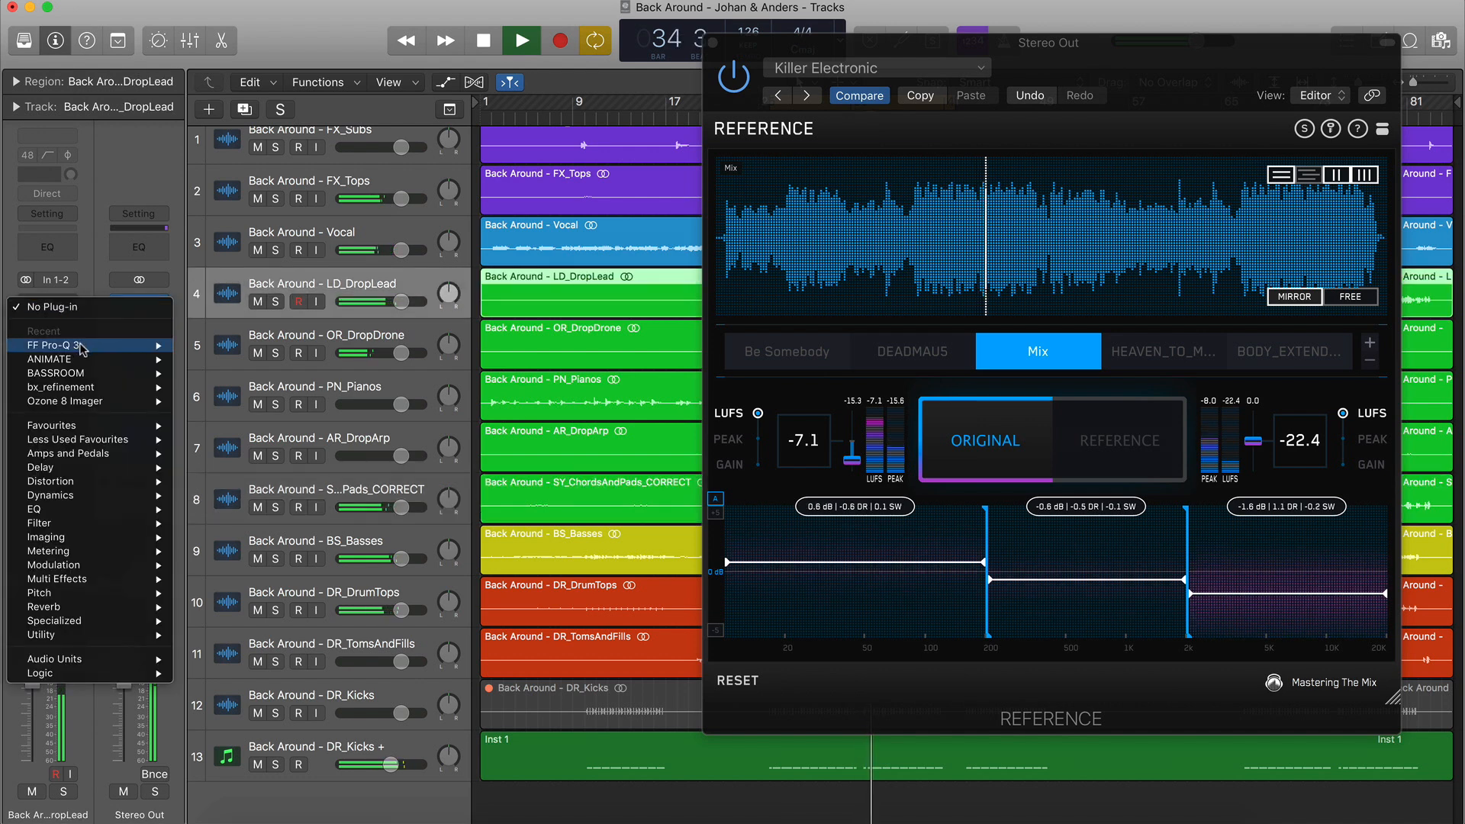
pyautogui.click(194, 338)
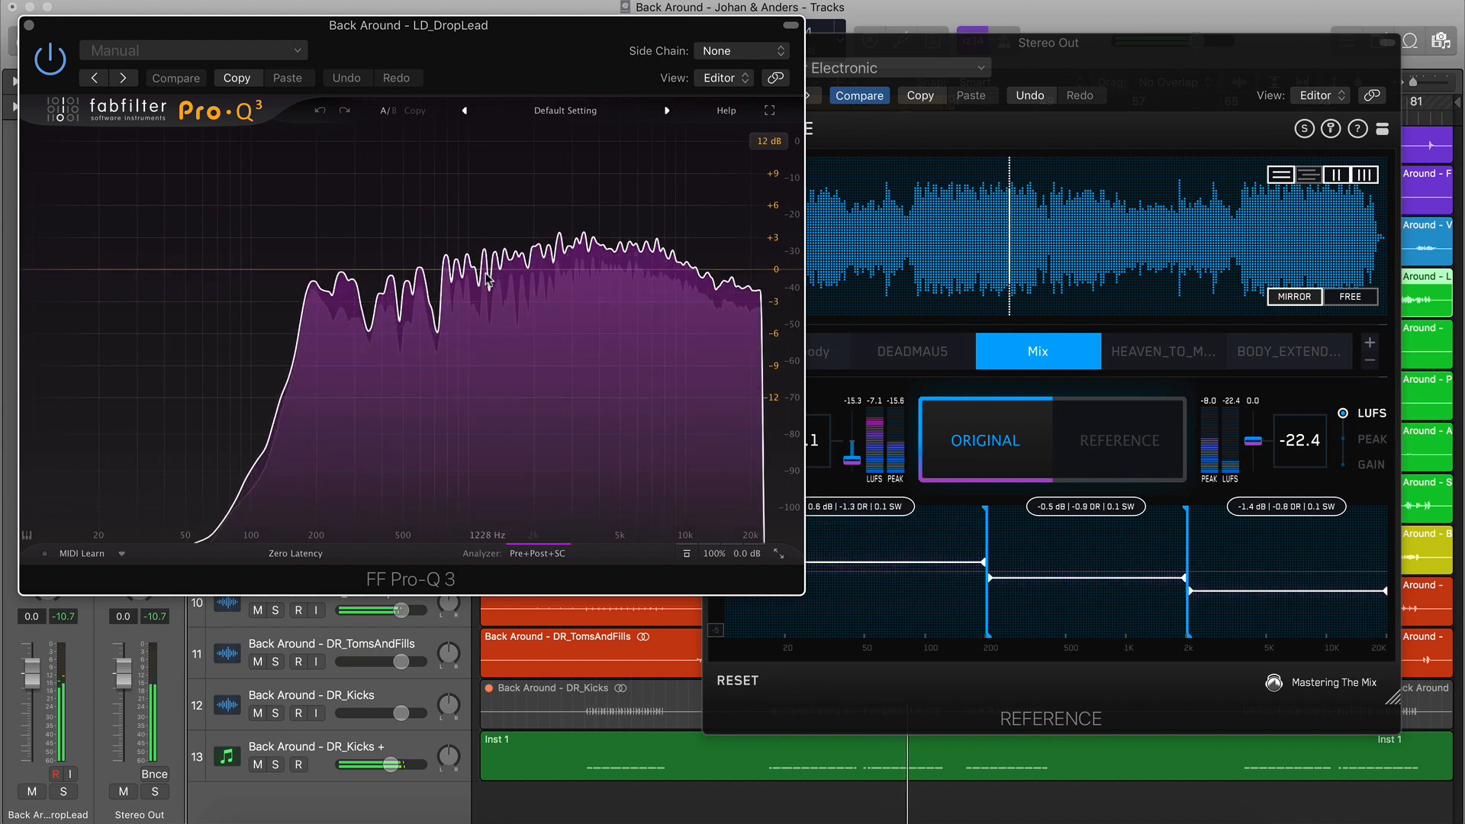
# Grab the LD_DropLead peak near 1.2 kHz as a bell band, with 0 dB gain and a −6.49 dB dynamic range
pyautogui.moveTo(484, 246); pyautogui.dragTo(486, 206)
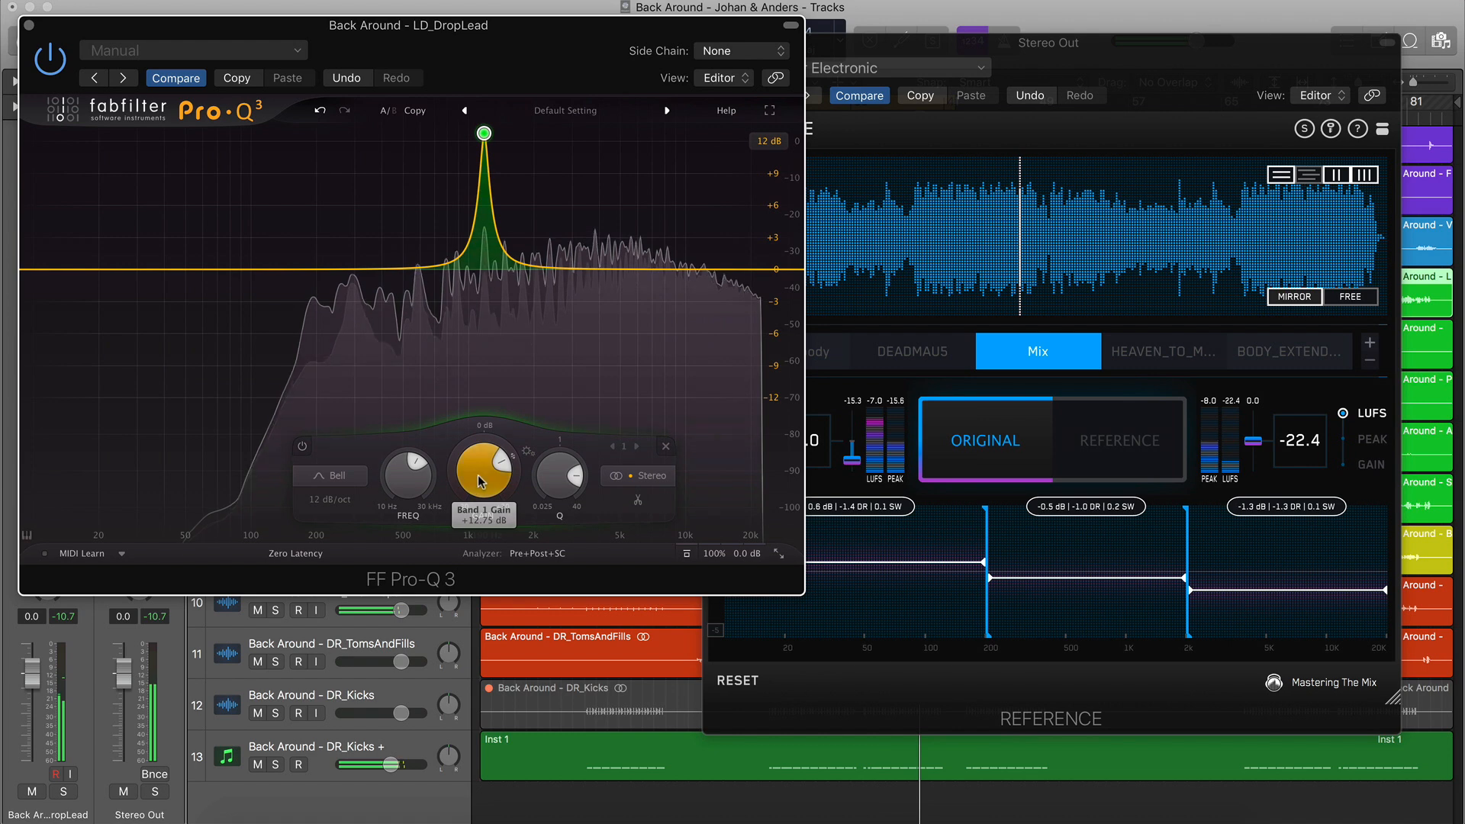
pyautogui.doubleClick(489, 479)
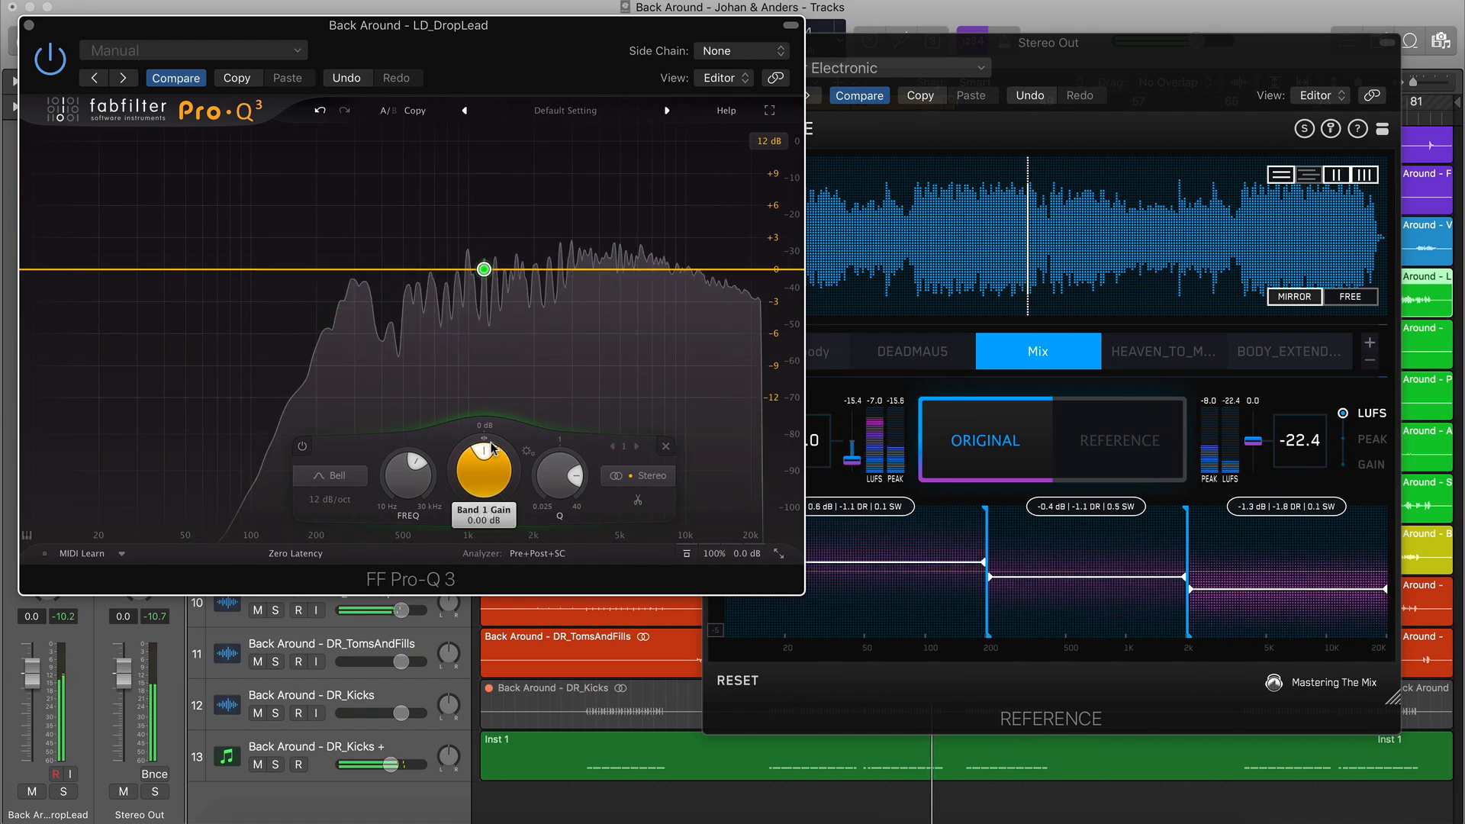
pyautogui.moveTo(491, 440); pyautogui.dragTo(491, 458)
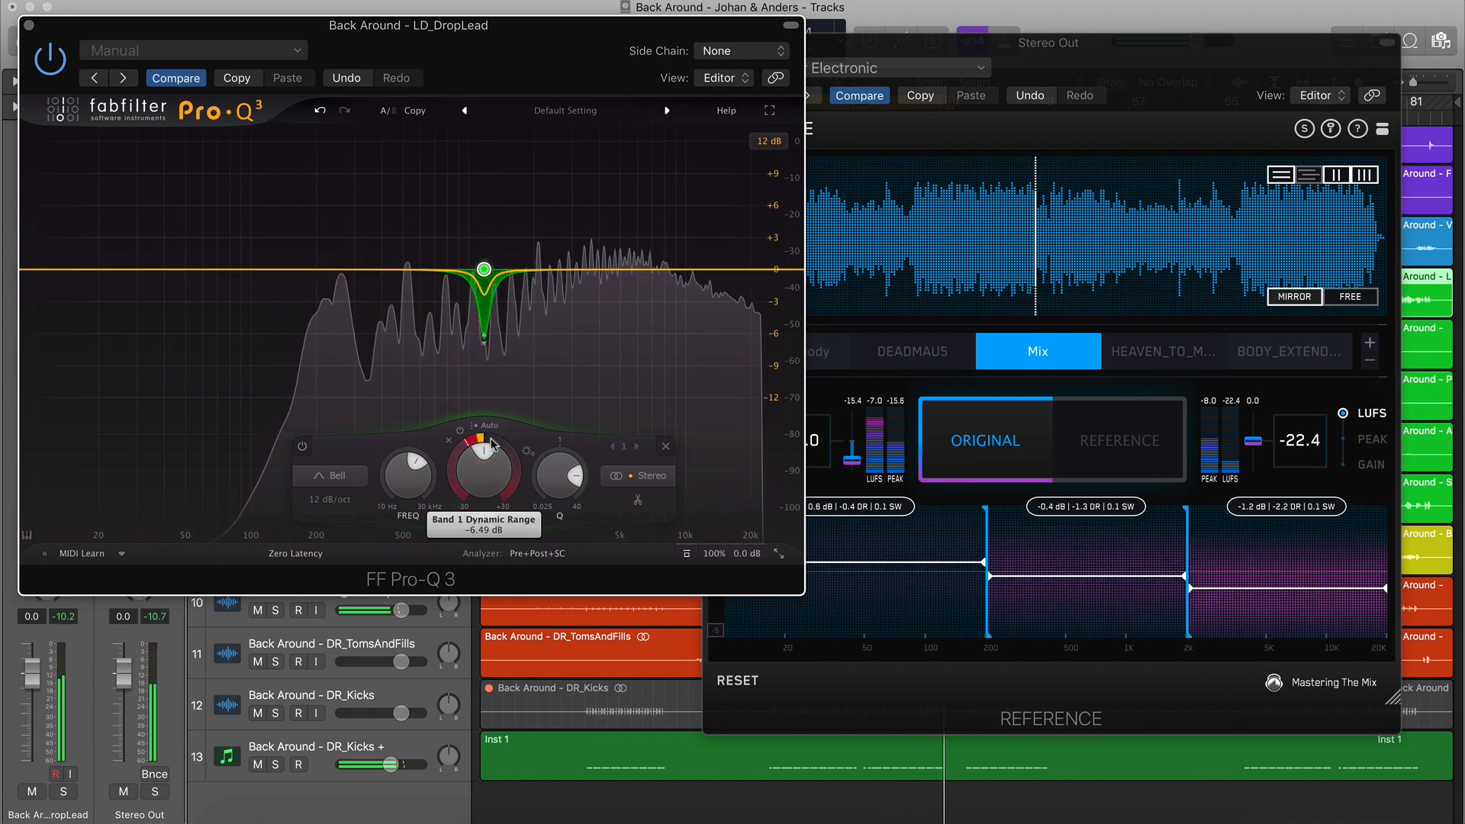
# Narrow the Q of the lead's 1.2 kHz band and add a bell boost near 19.7 kHz with about 3.29 dB of gain
pyautogui.moveTo(567, 478); pyautogui.dragTo(619, 394)
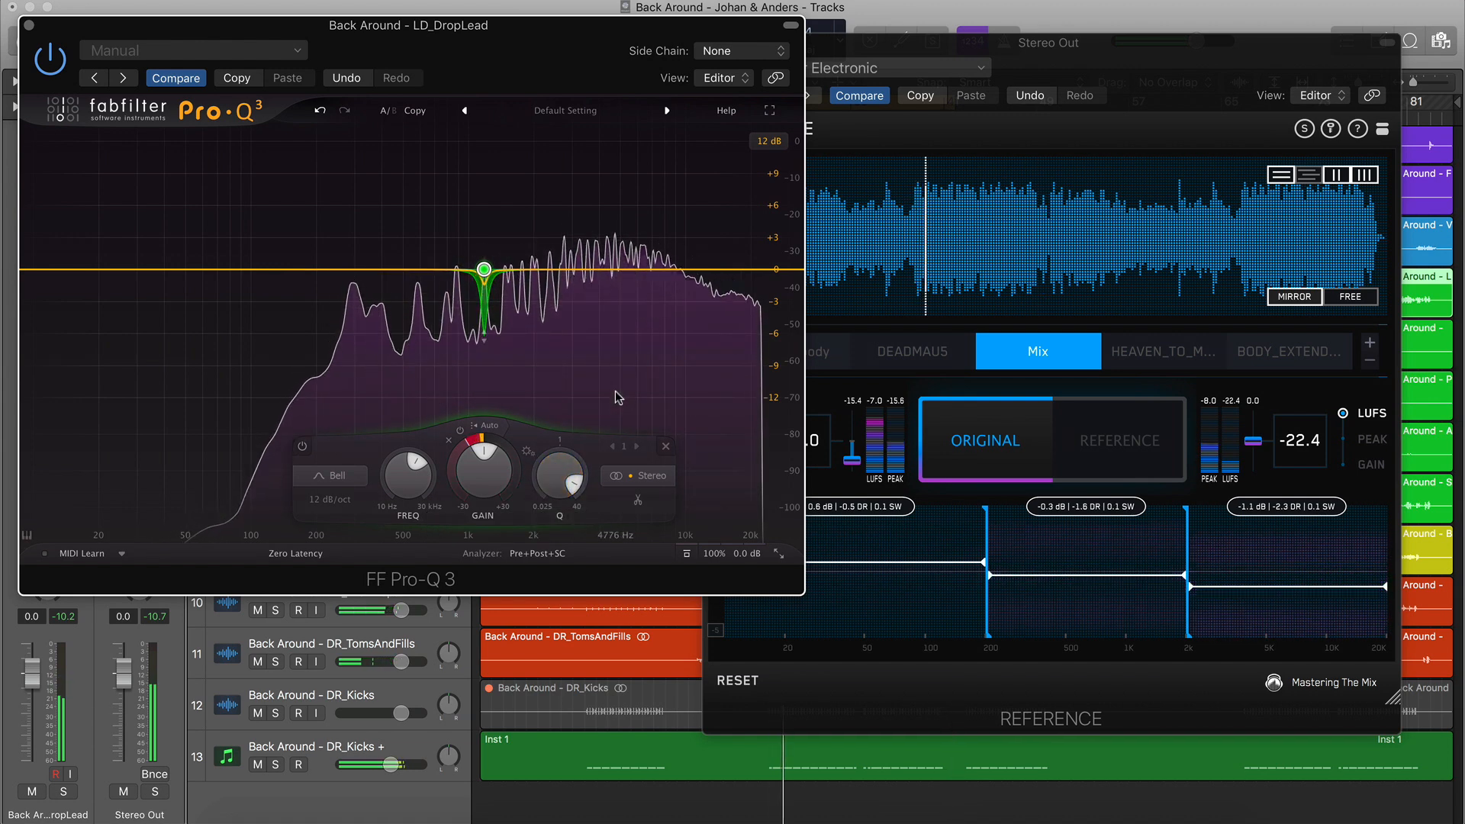
pyautogui.moveTo(616, 391)
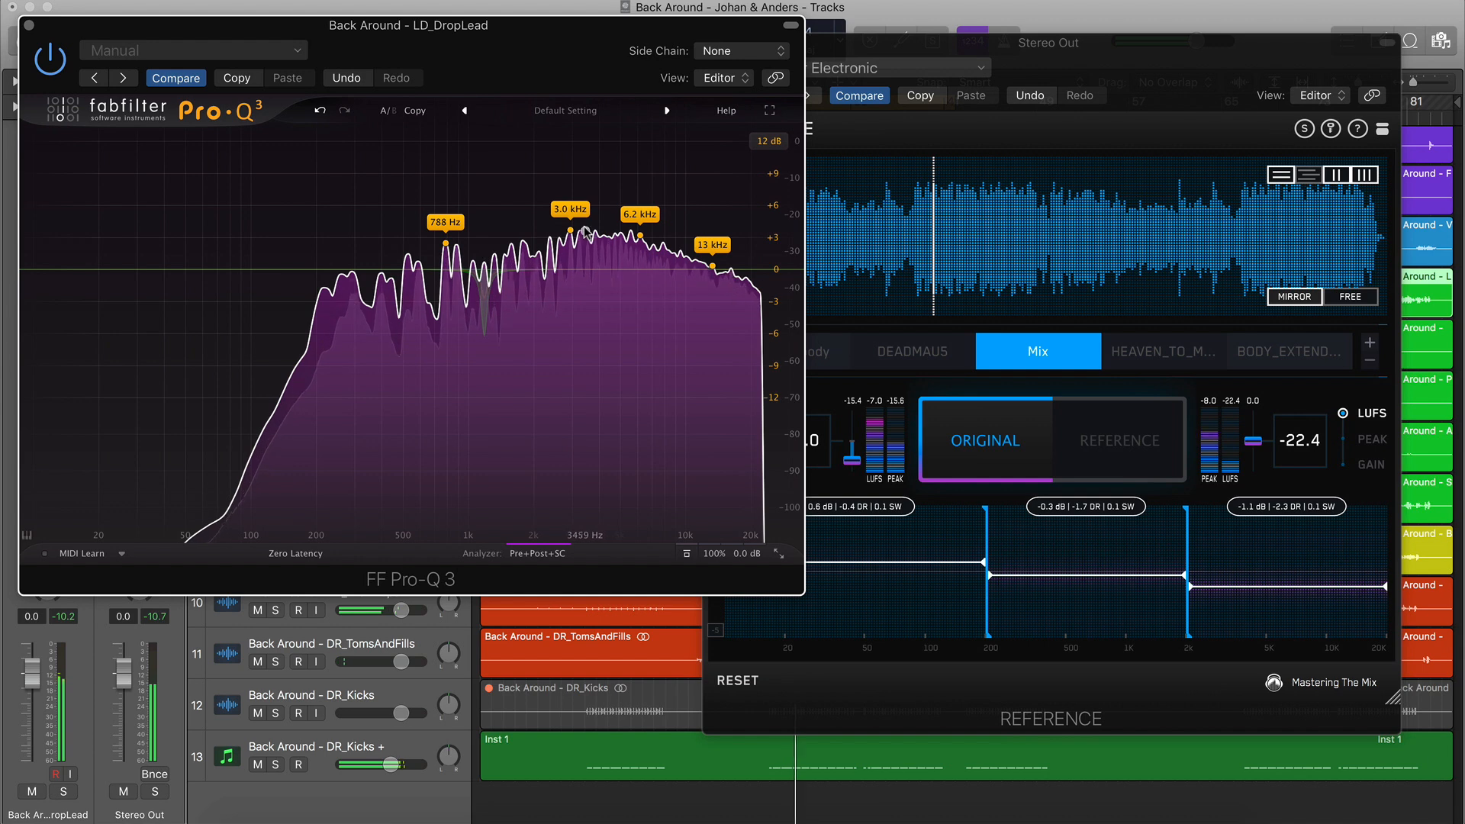
pyautogui.moveTo(611, 267); pyautogui.dragTo(751, 234)
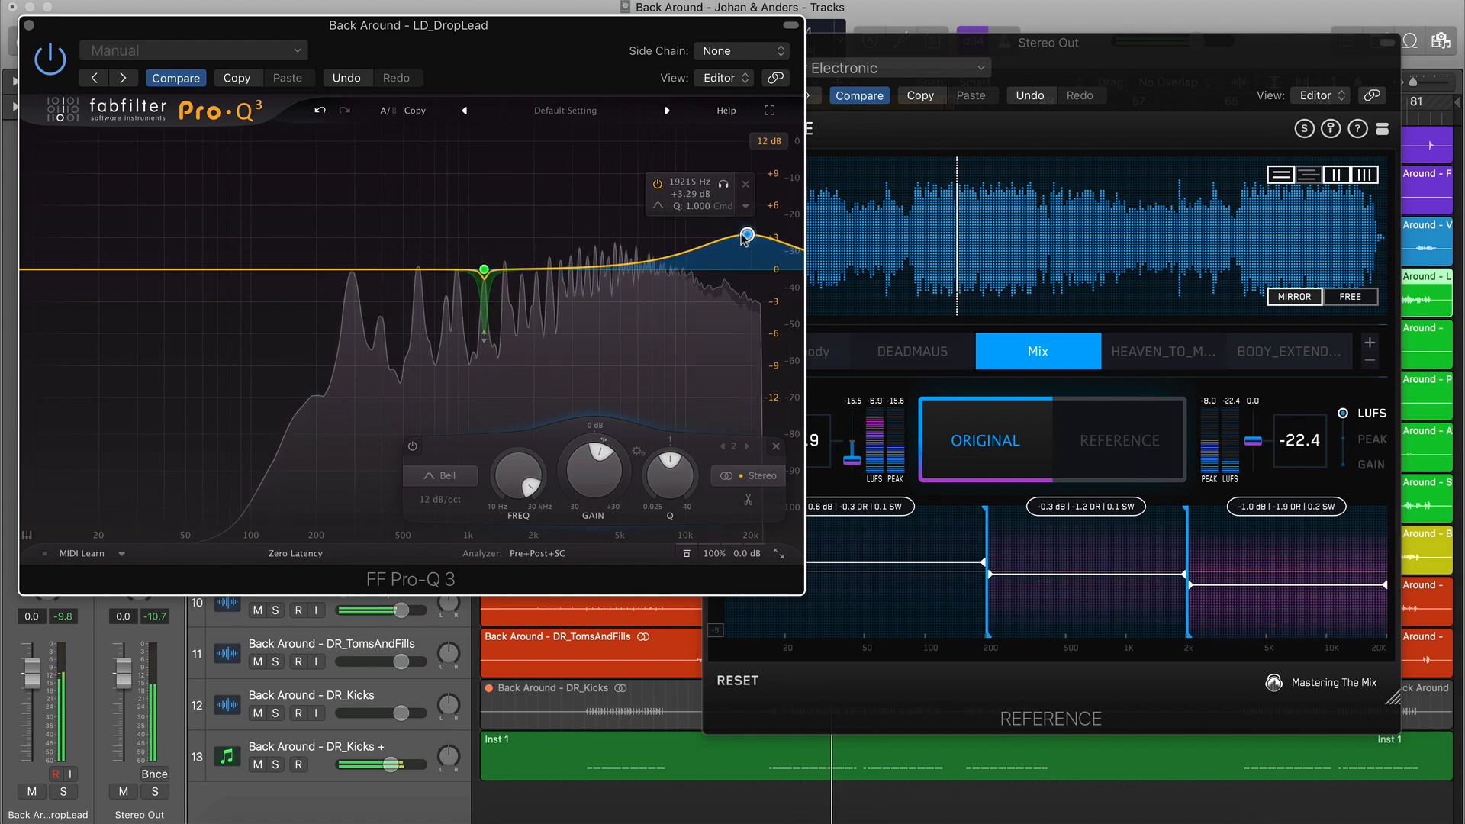
# Add a bell band at 4594.1 Hz with +0.24 dB gain and a dynamic cut of about 2 dB, using the 6 dB display range
pyautogui.click(612, 266)
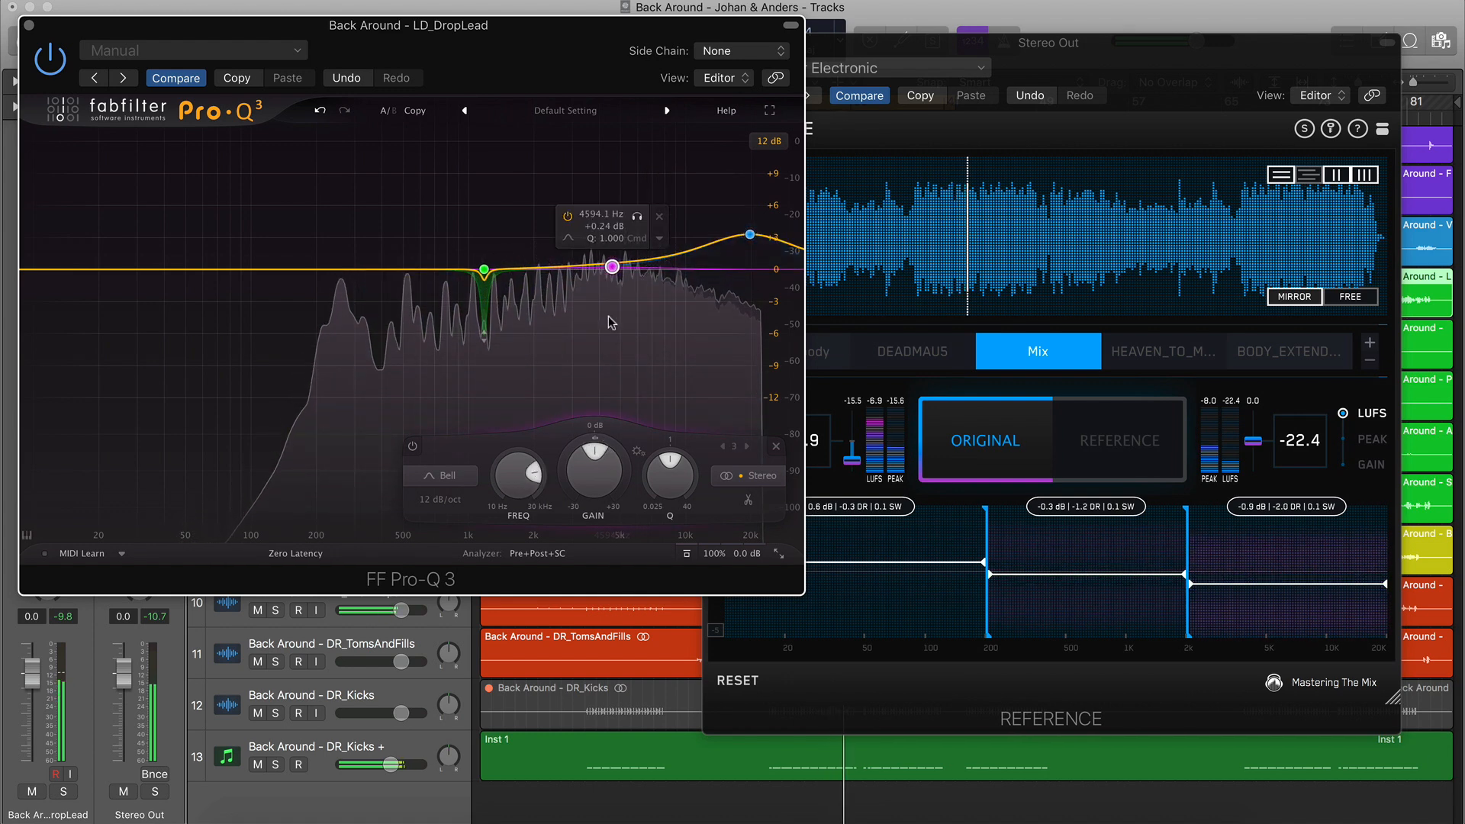
pyautogui.moveTo(607, 441); pyautogui.dragTo(597, 438)
pyautogui.click(773, 142)
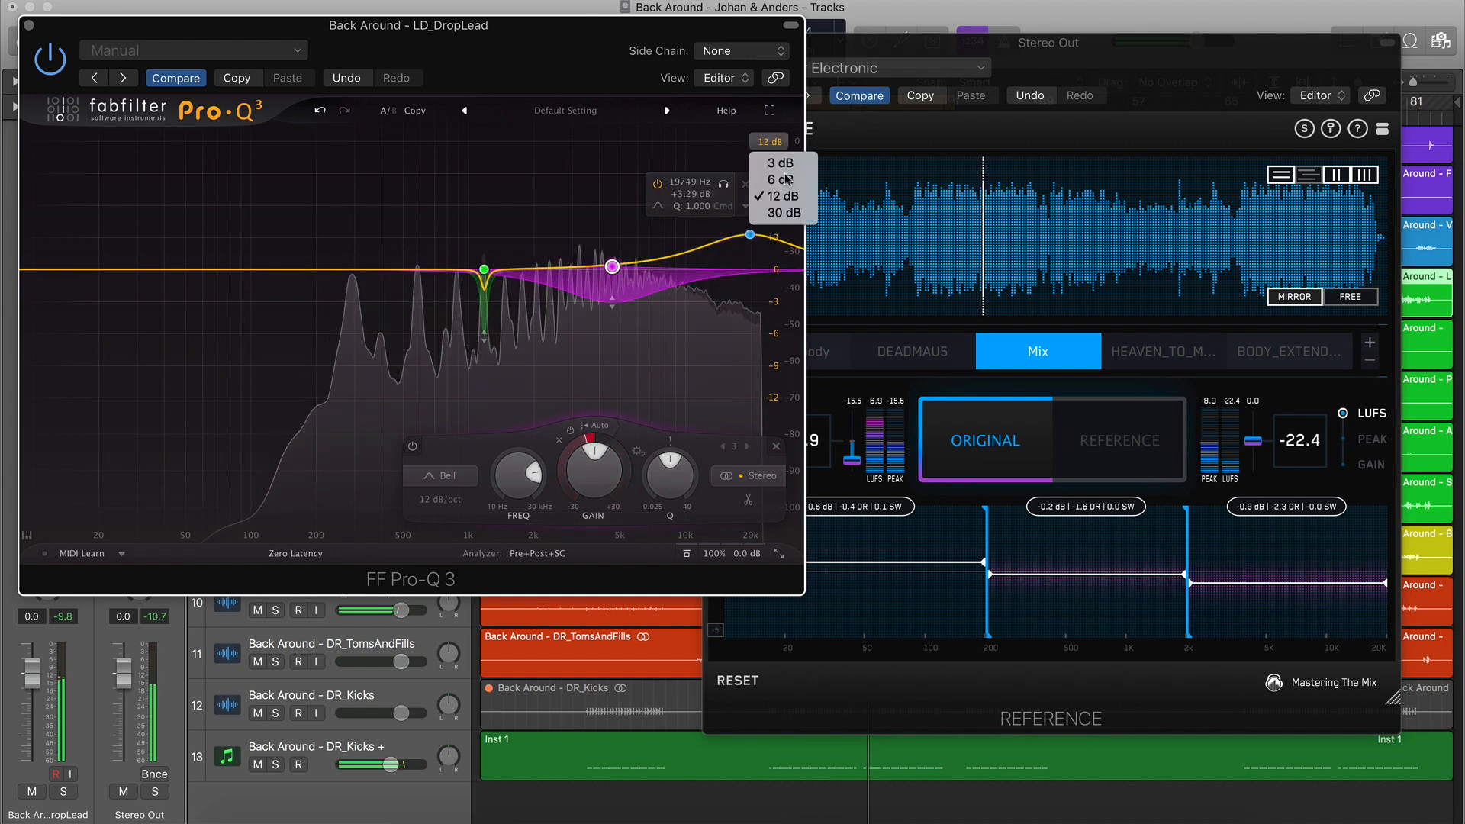
pyautogui.click(773, 178)
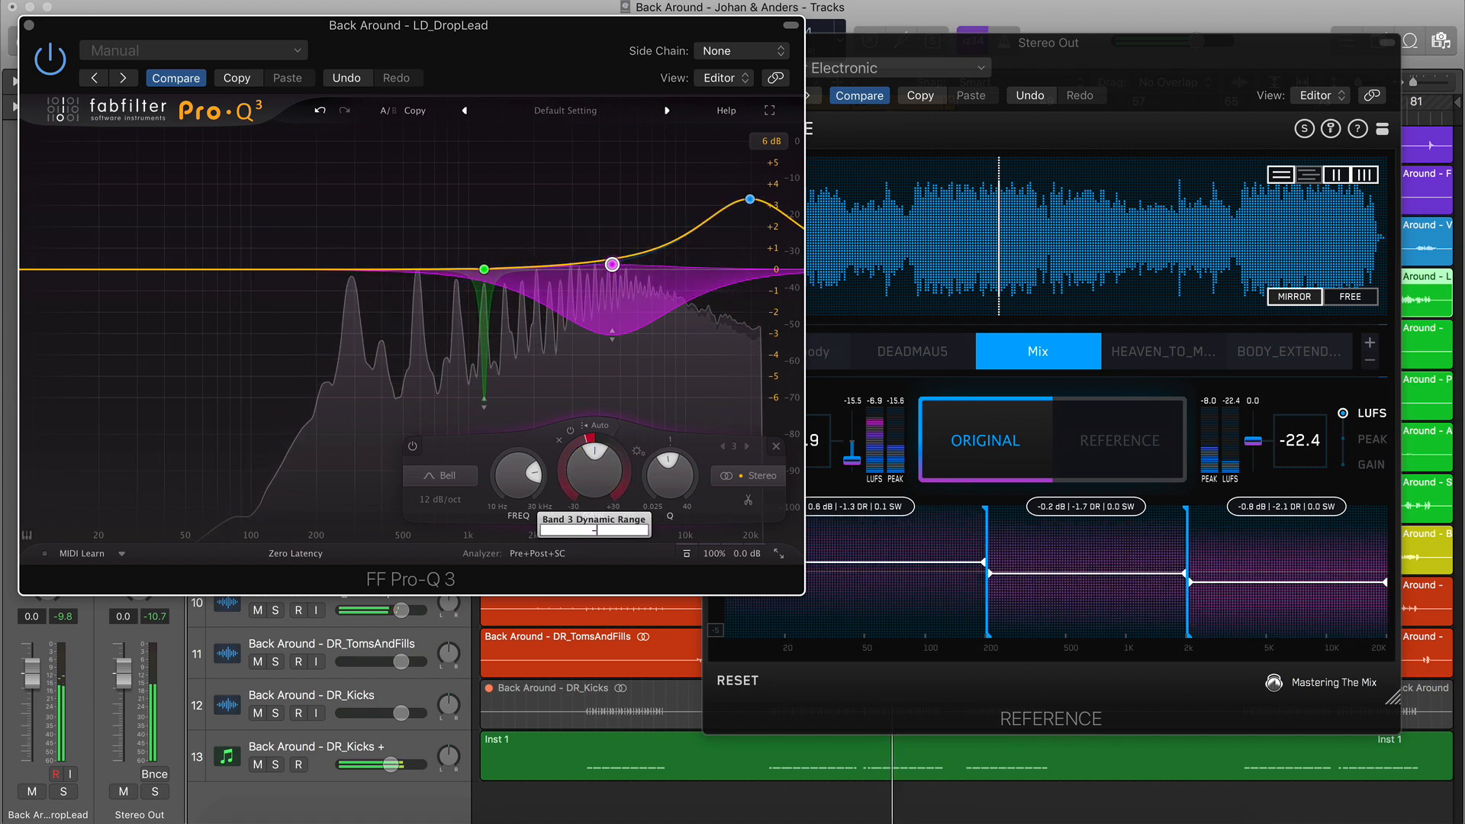
# Lower the 19749 Hz boost to about 2.07 dB, and compare the original with the Mix reference
pyautogui.moveTo(751, 201); pyautogui.dragTo(751, 215)
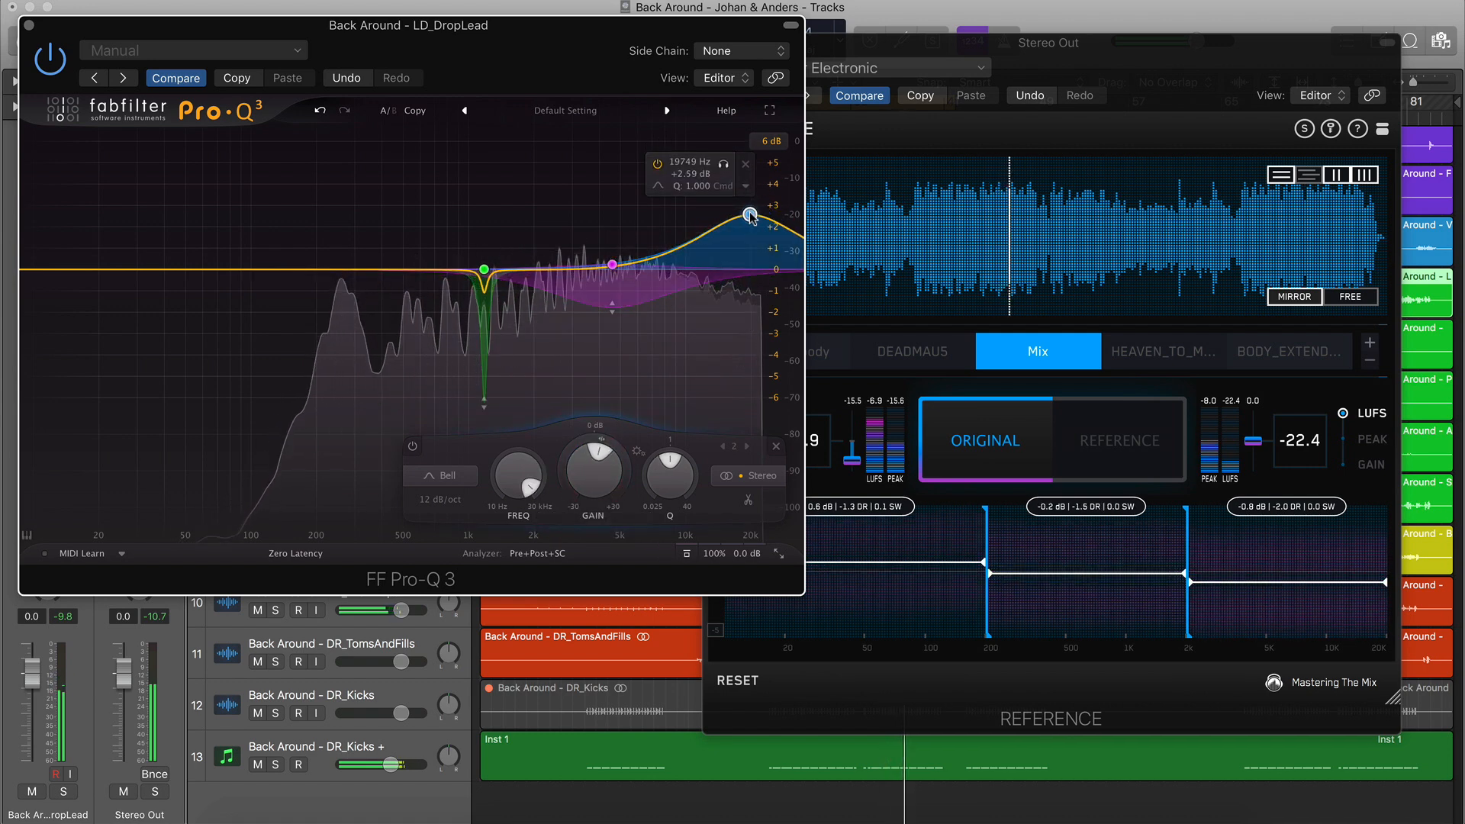
pyautogui.click(963, 412)
pyautogui.click(988, 442)
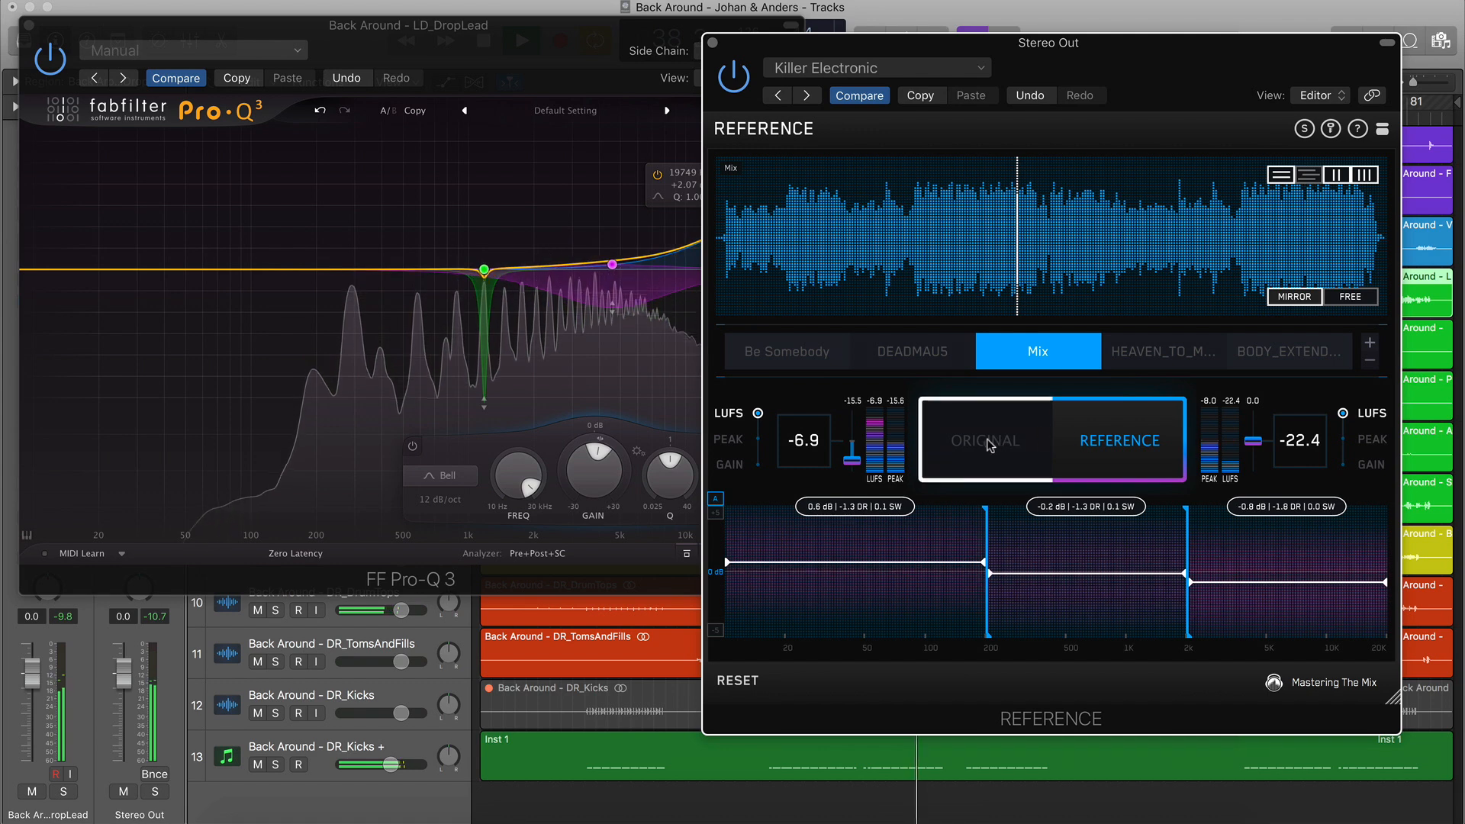
pyautogui.click(1089, 448)
pyautogui.click(1119, 450)
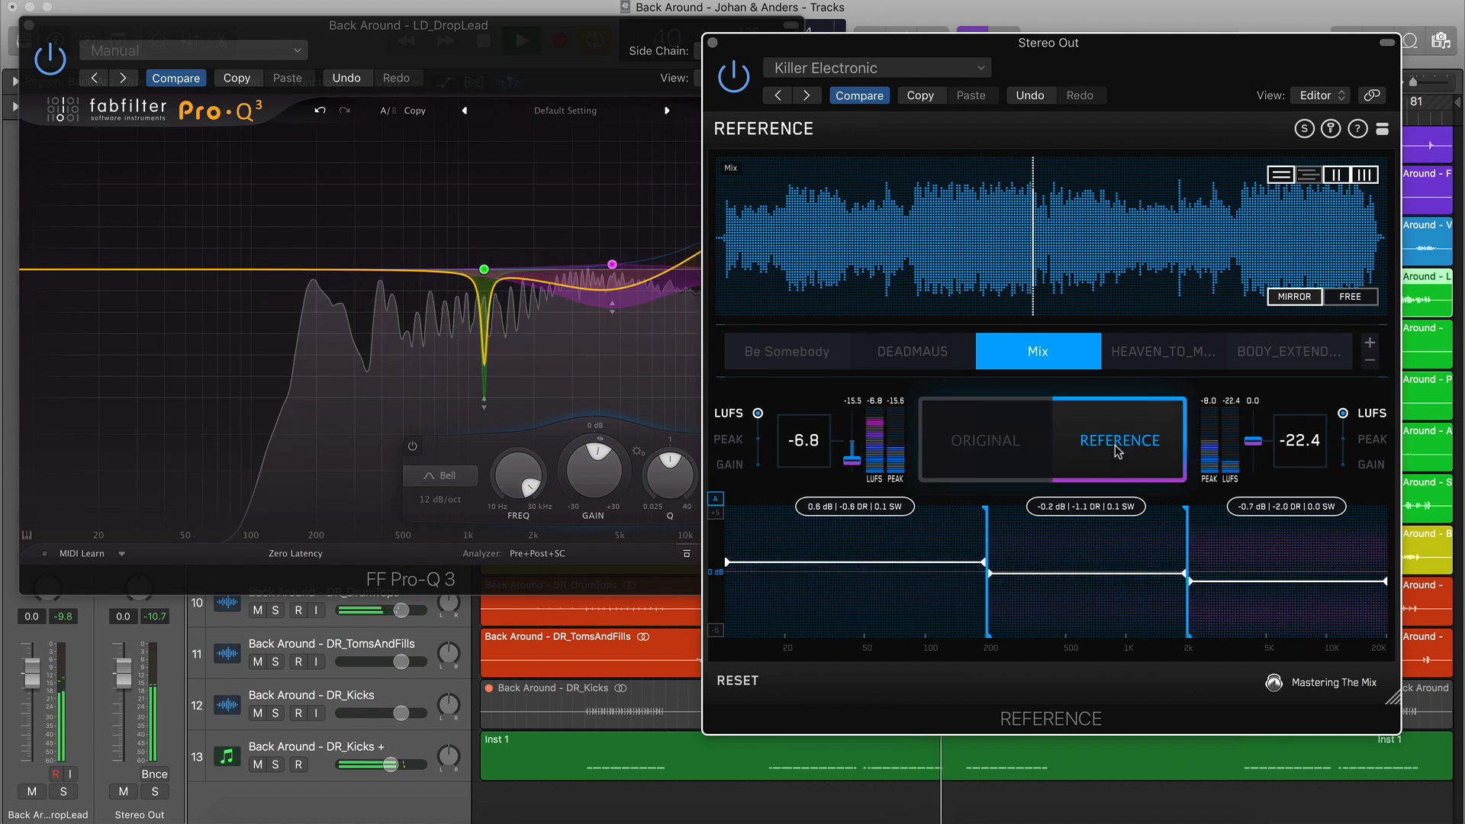
pyautogui.click(1012, 459)
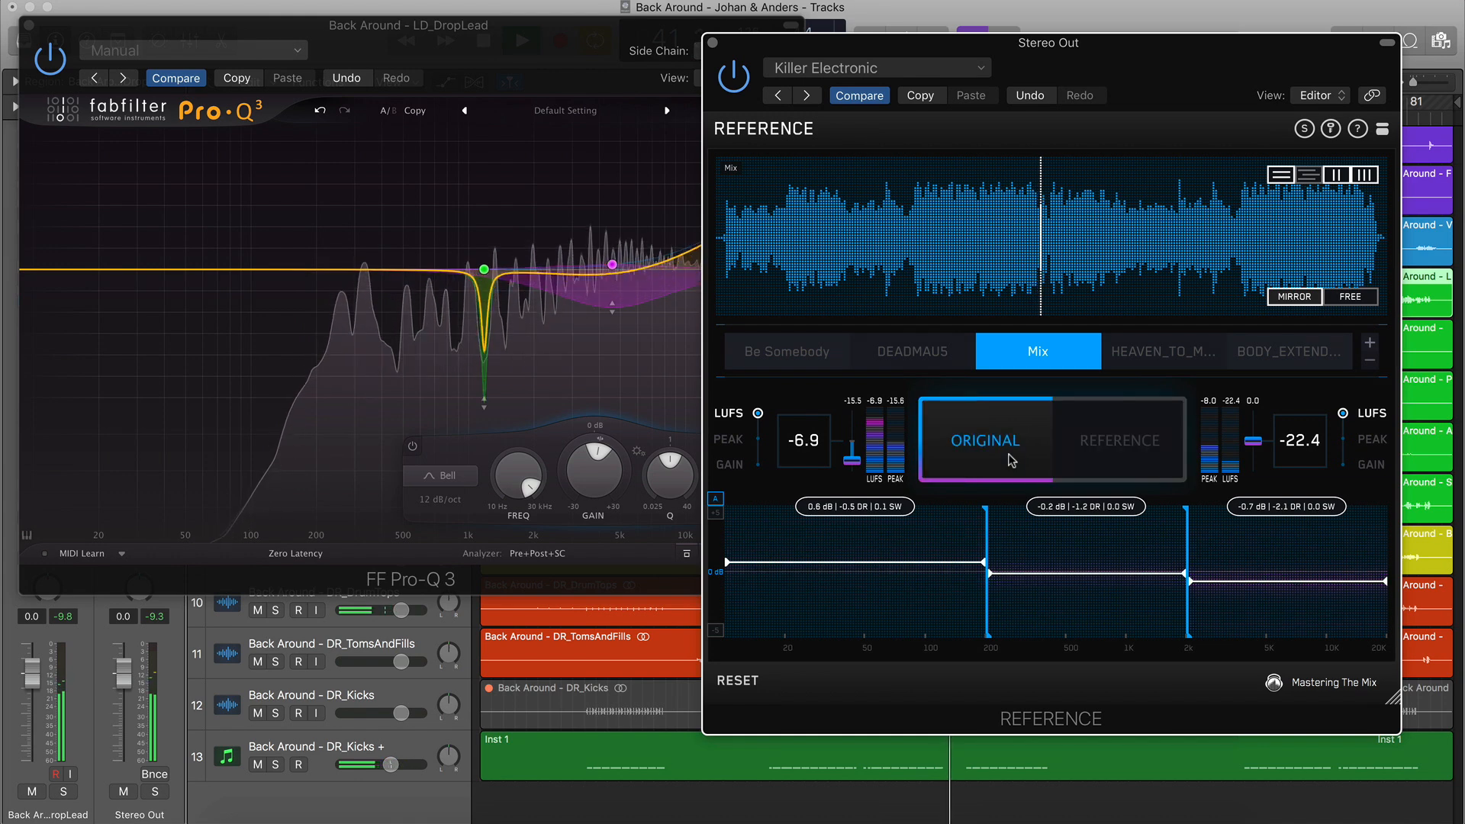
# Add a bell band at 290.54 Hz with 0 dB gain, about 1 dB of dynamic cut and a Q of 0.976, using the 3 dB display range
pyautogui.click(534, 91)
pyautogui.moveTo(358, 388)
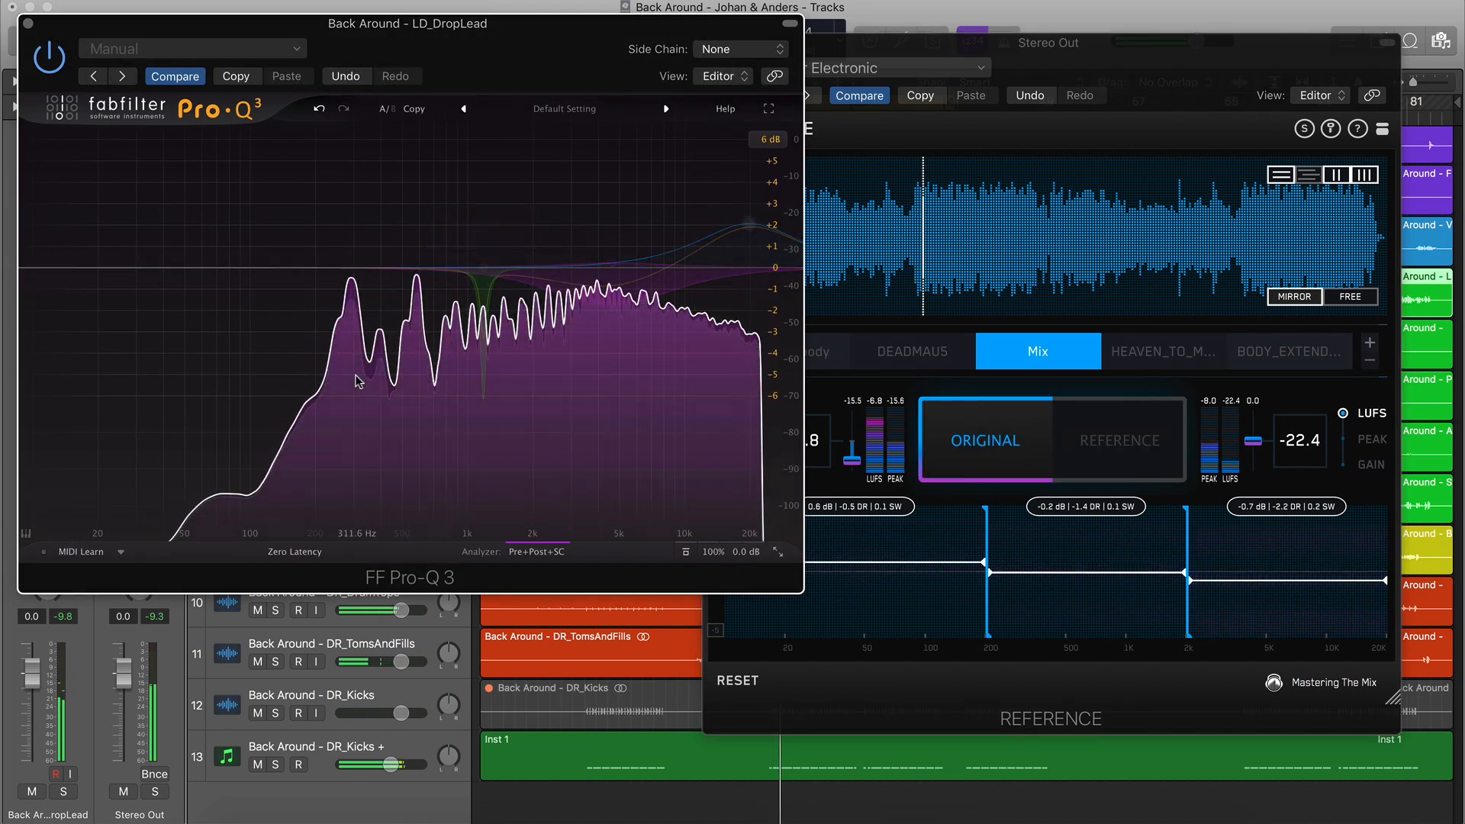
pyautogui.moveTo(350, 269); pyautogui.dragTo(350, 200)
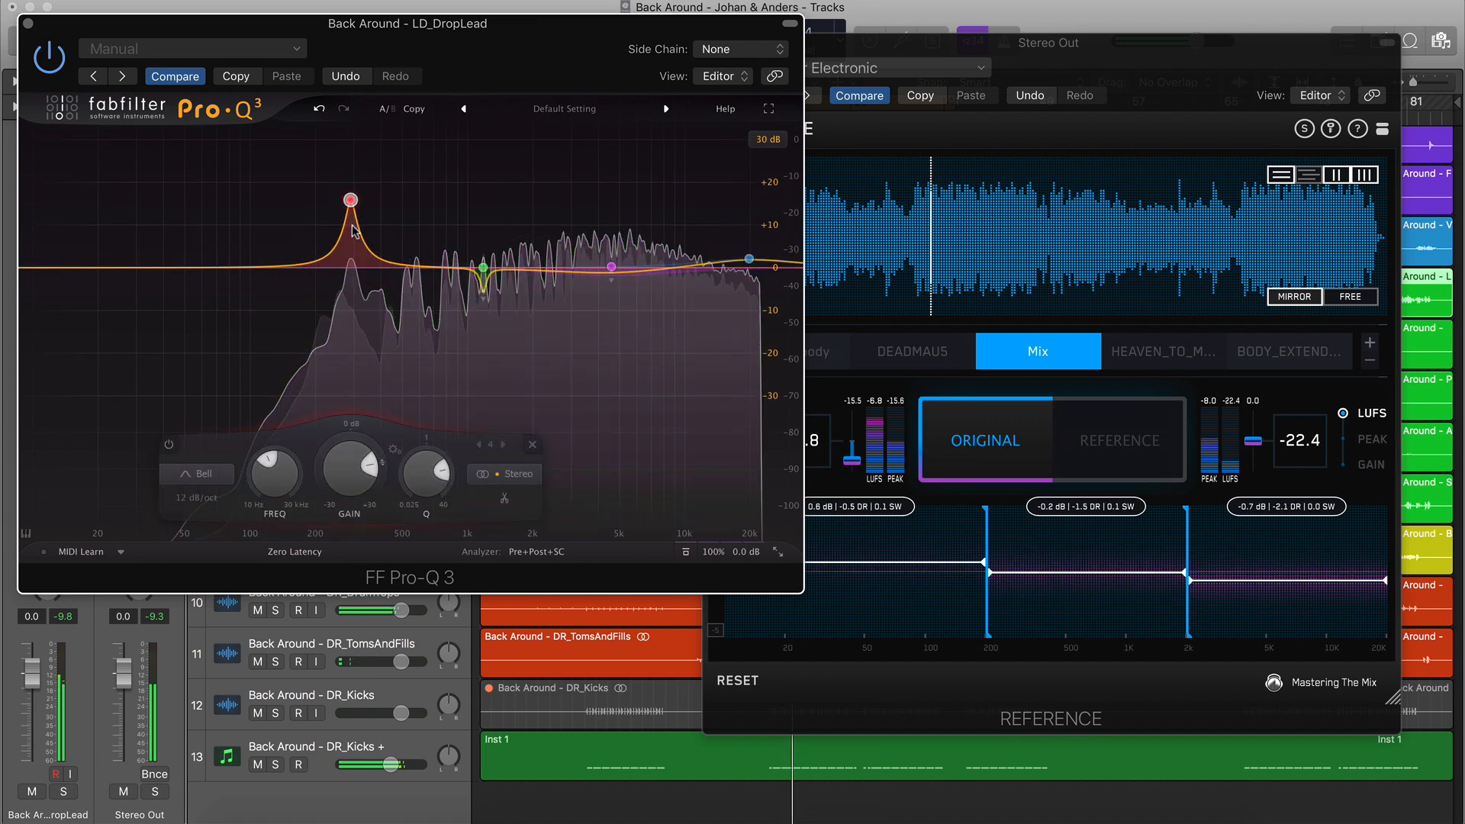
pyautogui.press('Return')
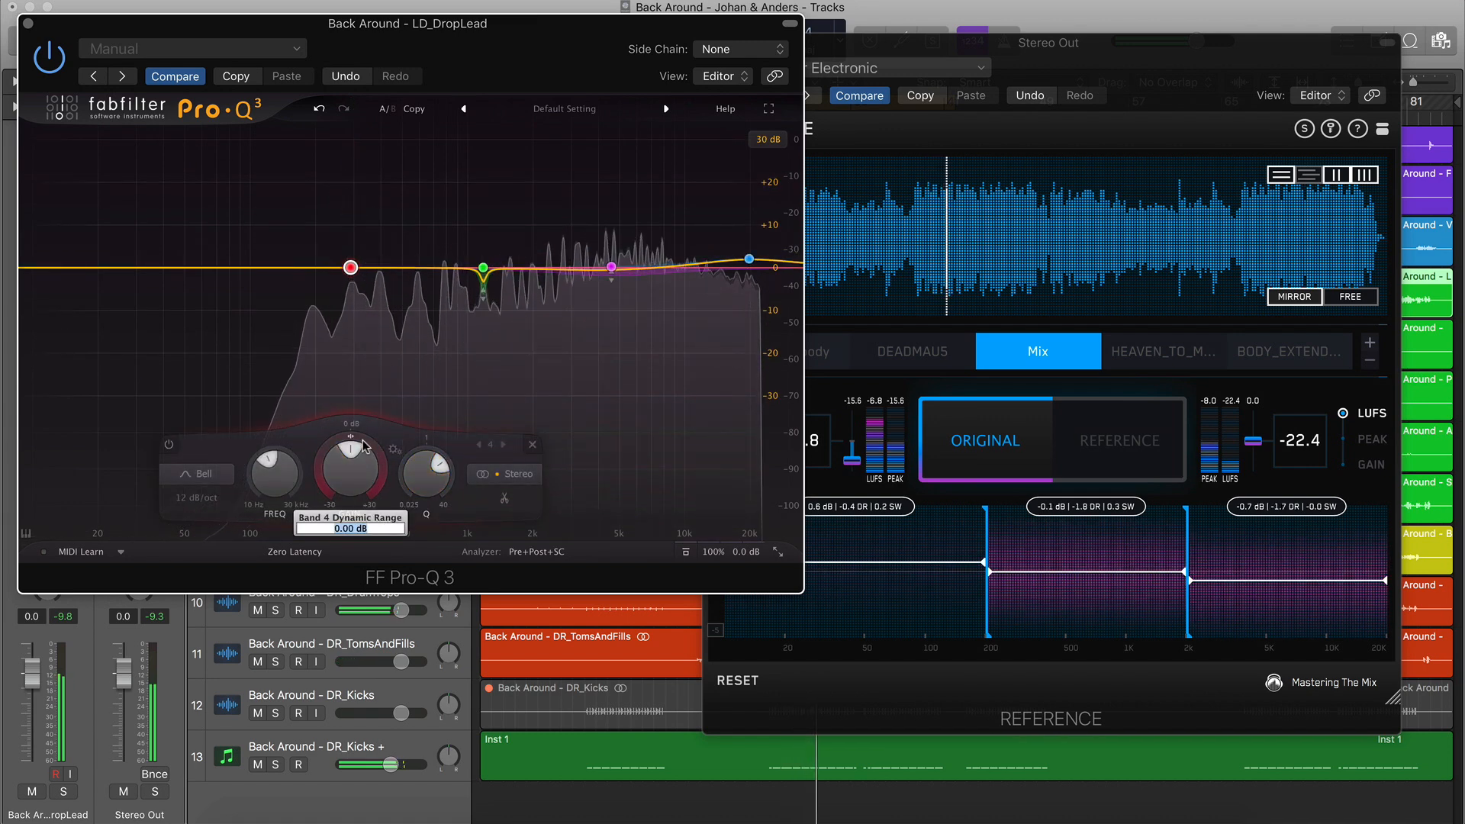
pyautogui.click(768, 139)
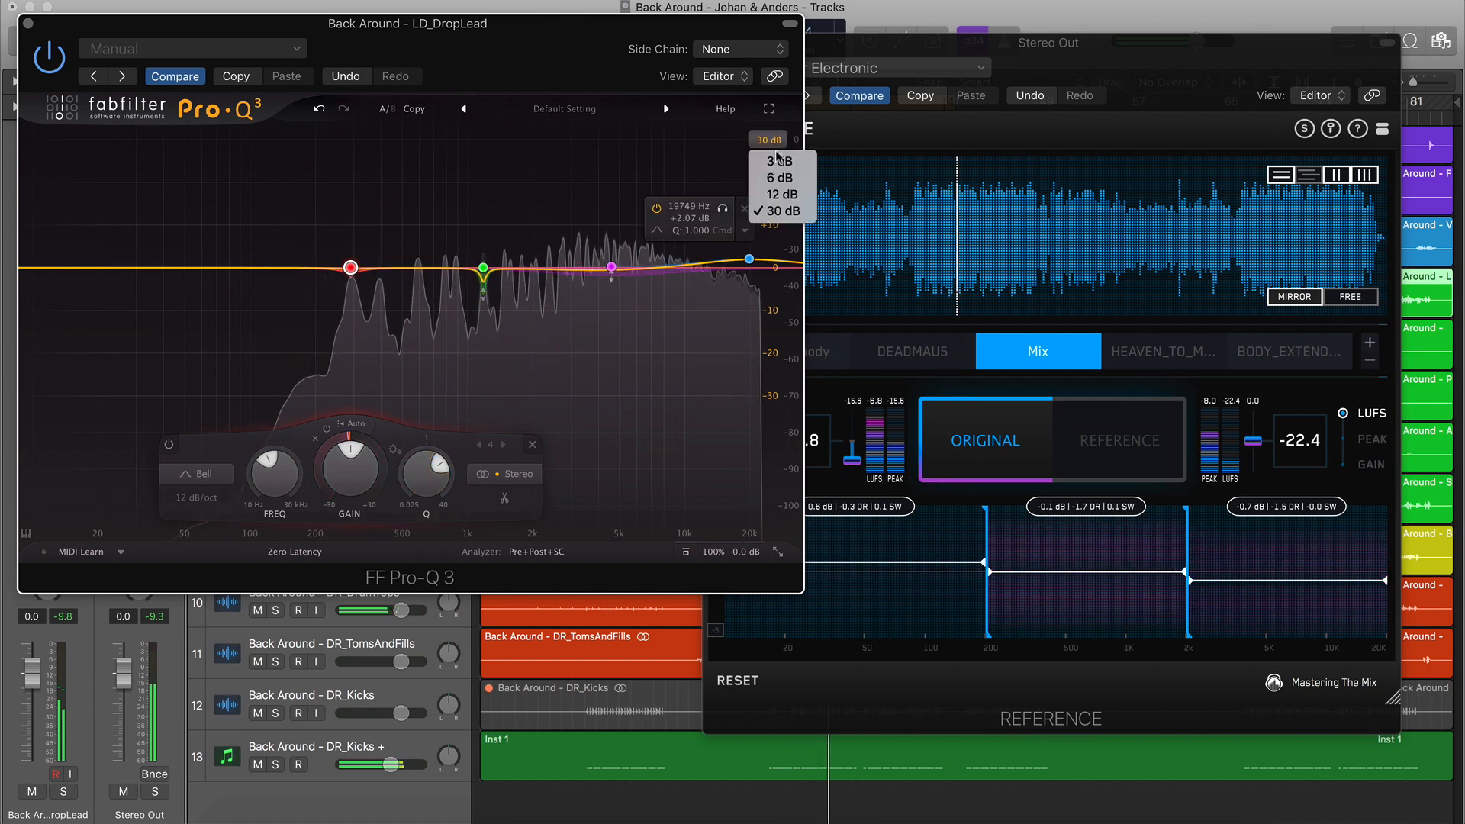
pyautogui.click(767, 149)
pyautogui.scroll(-10, 439, 477)
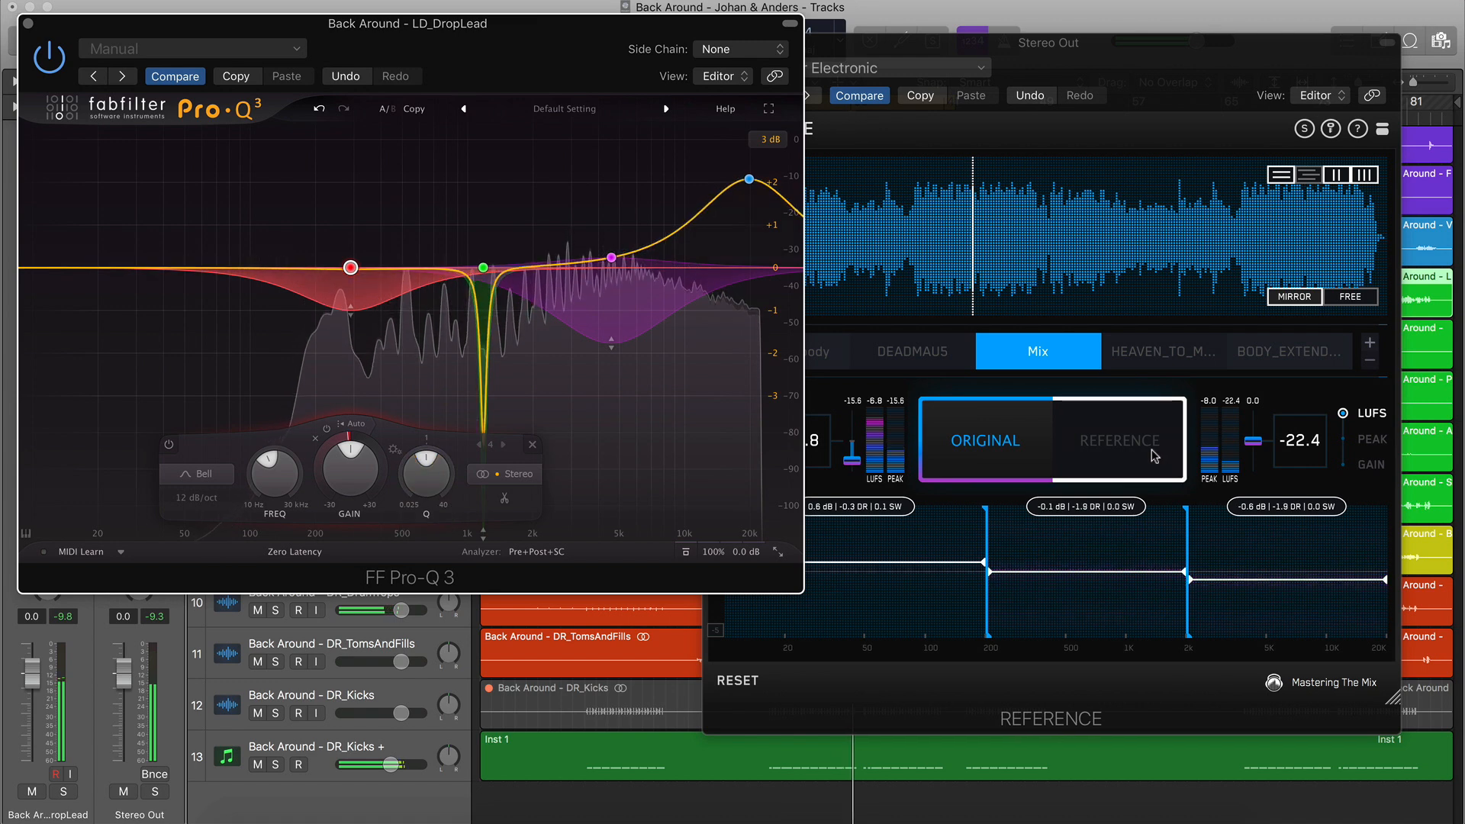
# Compare with the Mix reference, and set the 290.54 Hz band's gain to 2 dB and its dynamic range to −2 dB
pyautogui.click(1119, 447)
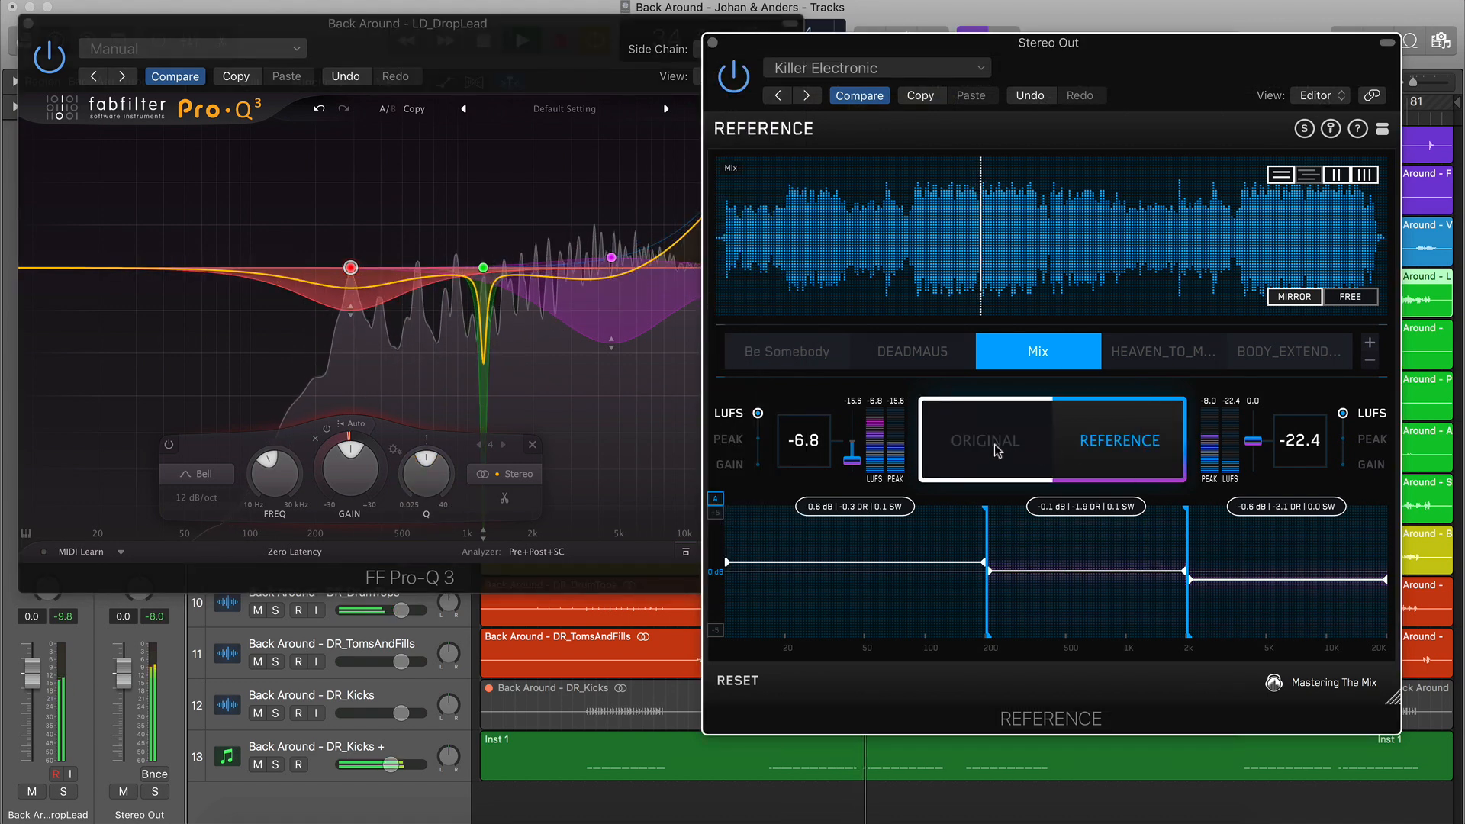
pyautogui.click(997, 450)
pyautogui.click(354, 456)
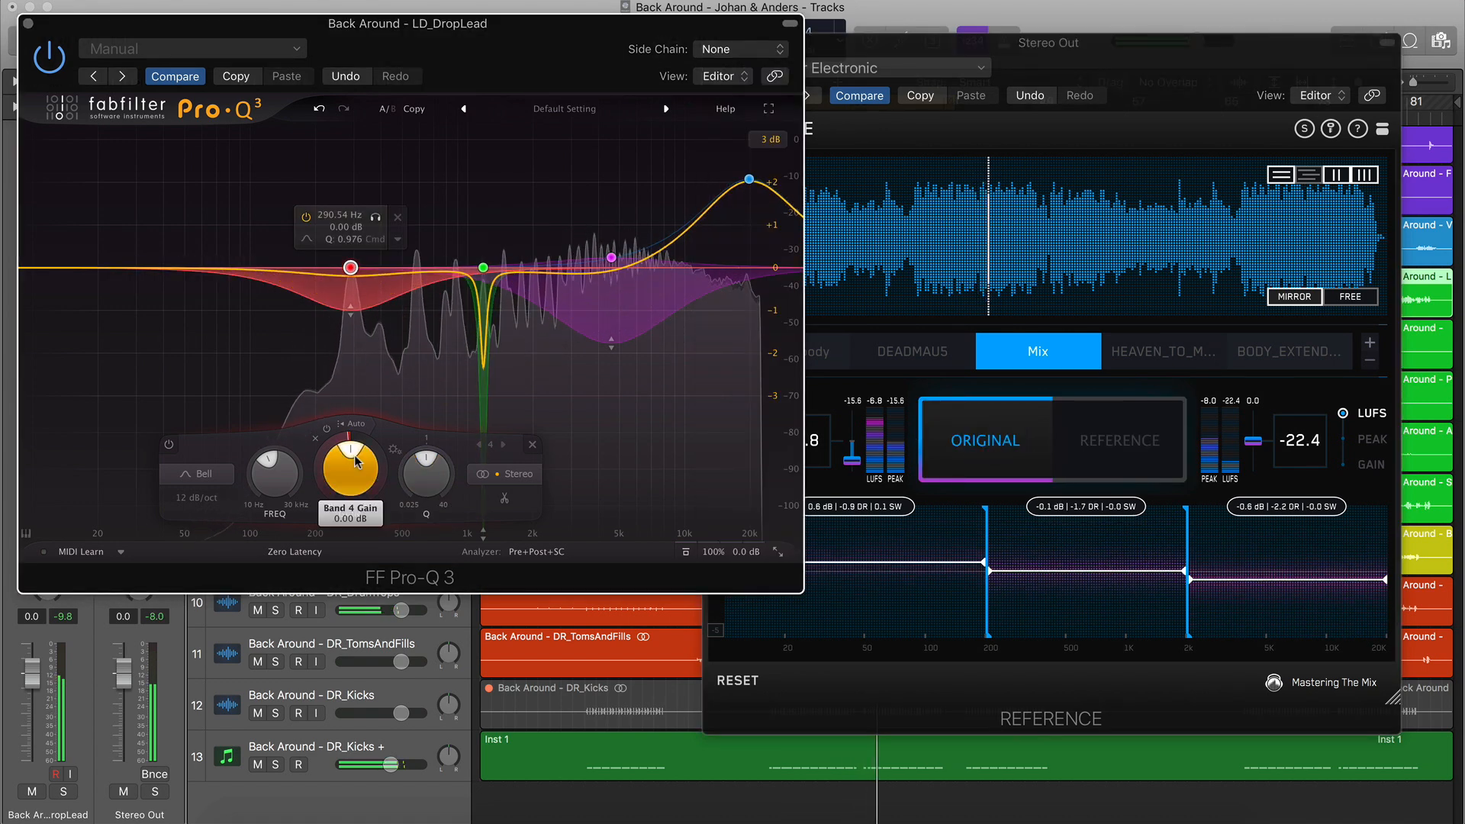
pyautogui.write('2')
pyautogui.press('Return')
pyautogui.moveTo(413, 460); pyautogui.dragTo(364, 452)
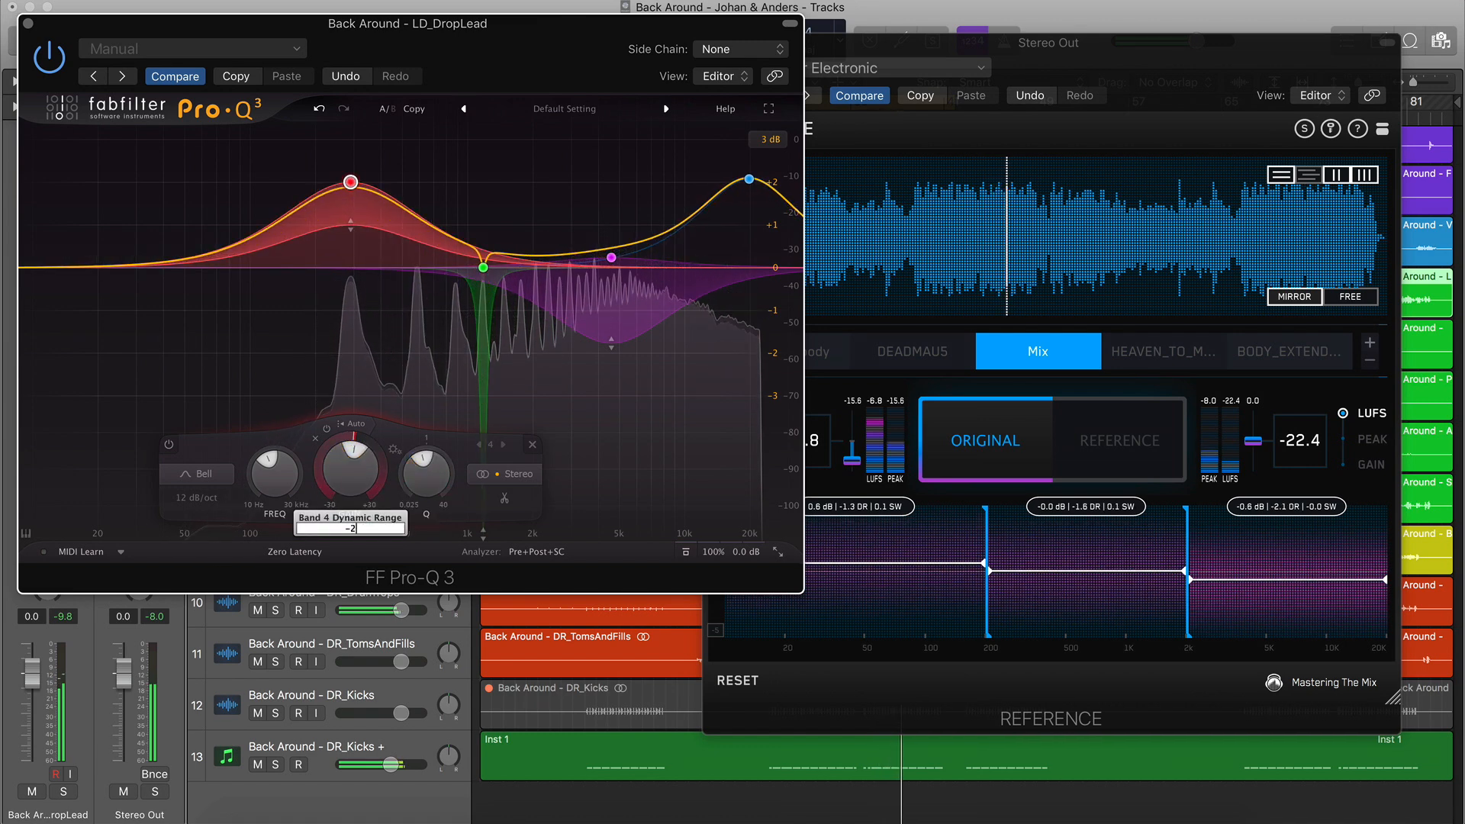
# Compare the 290.54 Hz band bypassed and active, and the original with the Mix reference
pyautogui.click(169, 446)
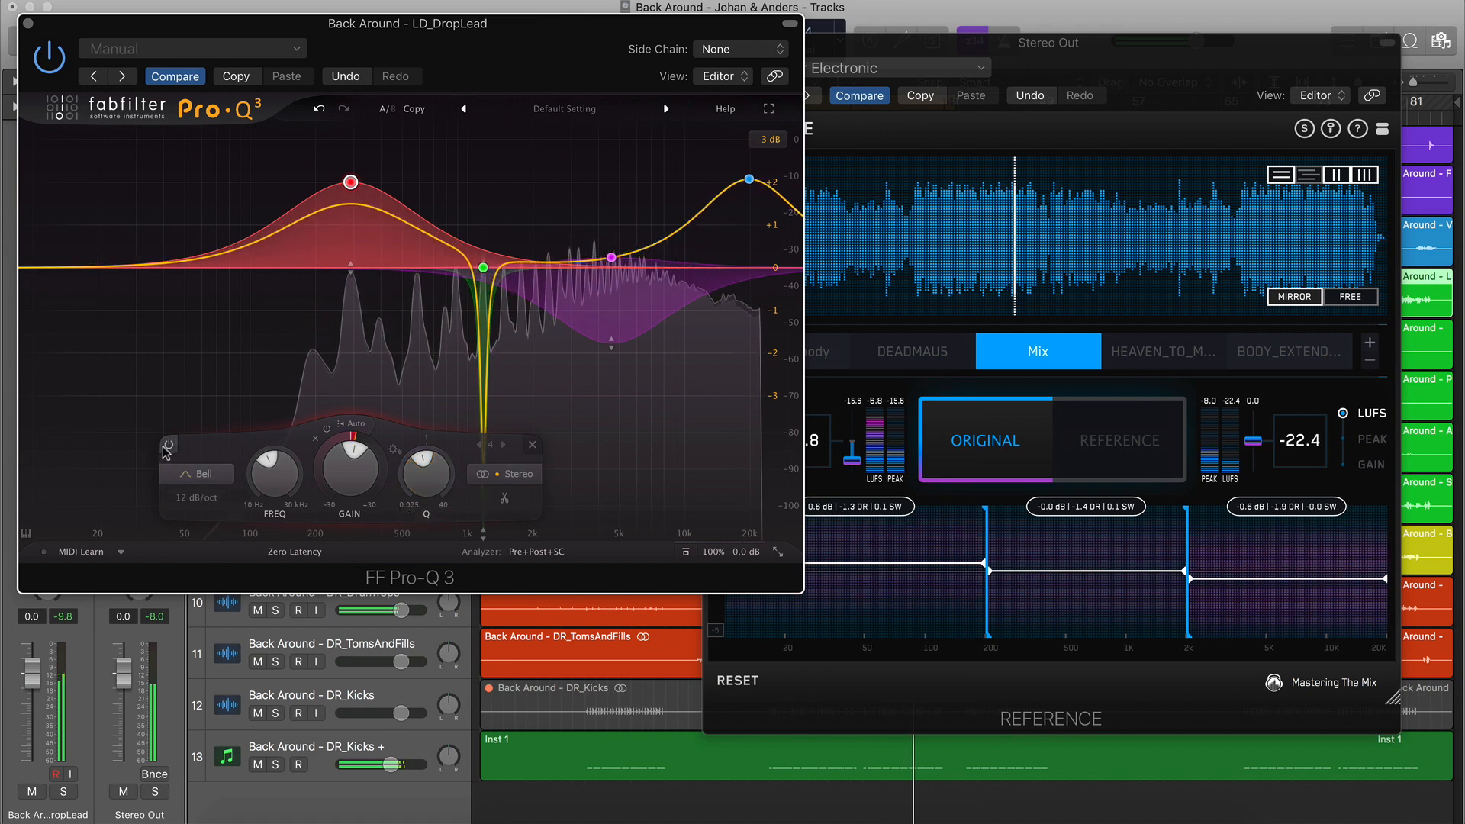
pyautogui.click(169, 446)
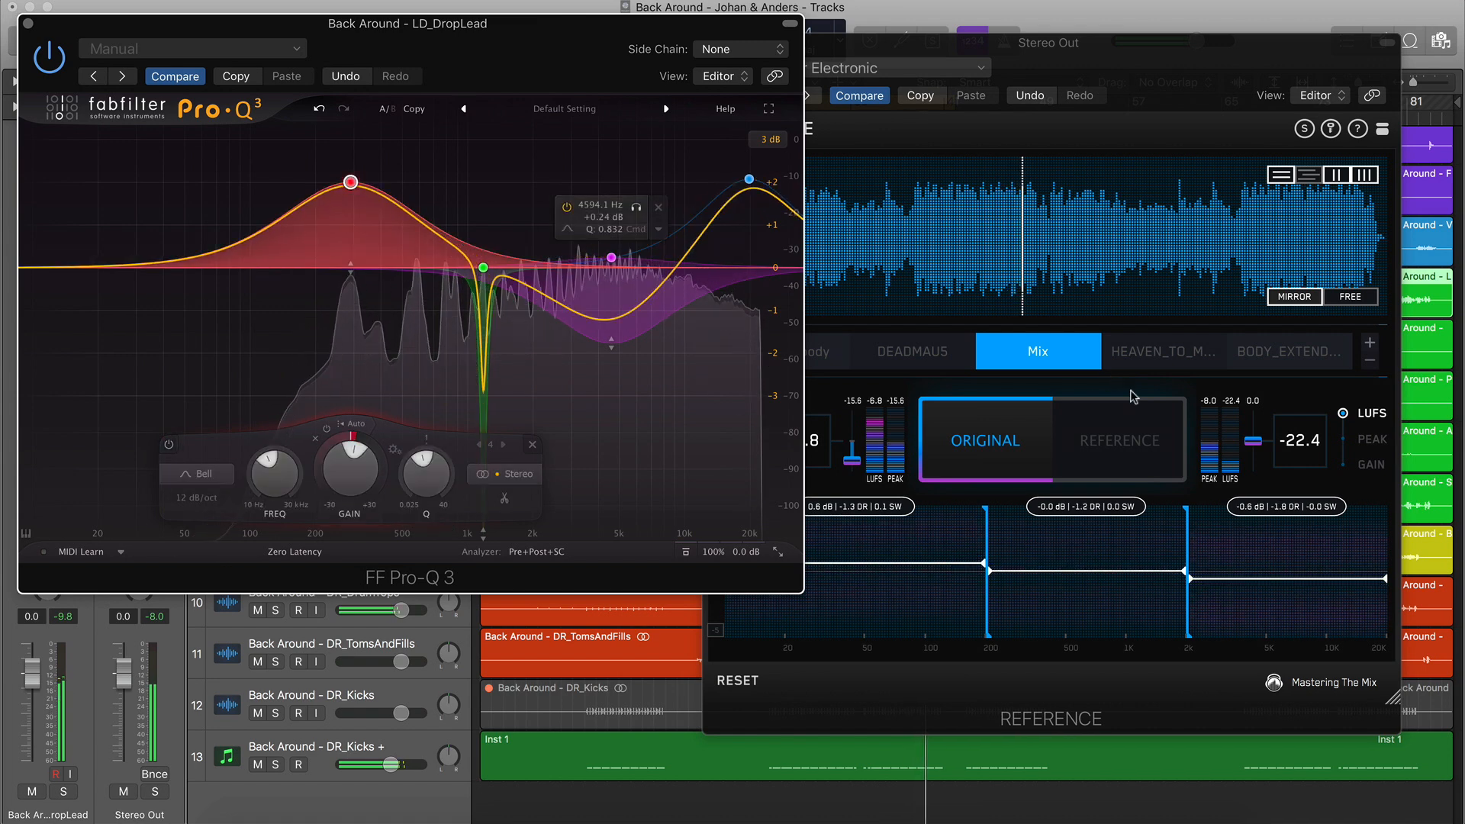
pyautogui.click(1121, 450)
pyautogui.click(1120, 450)
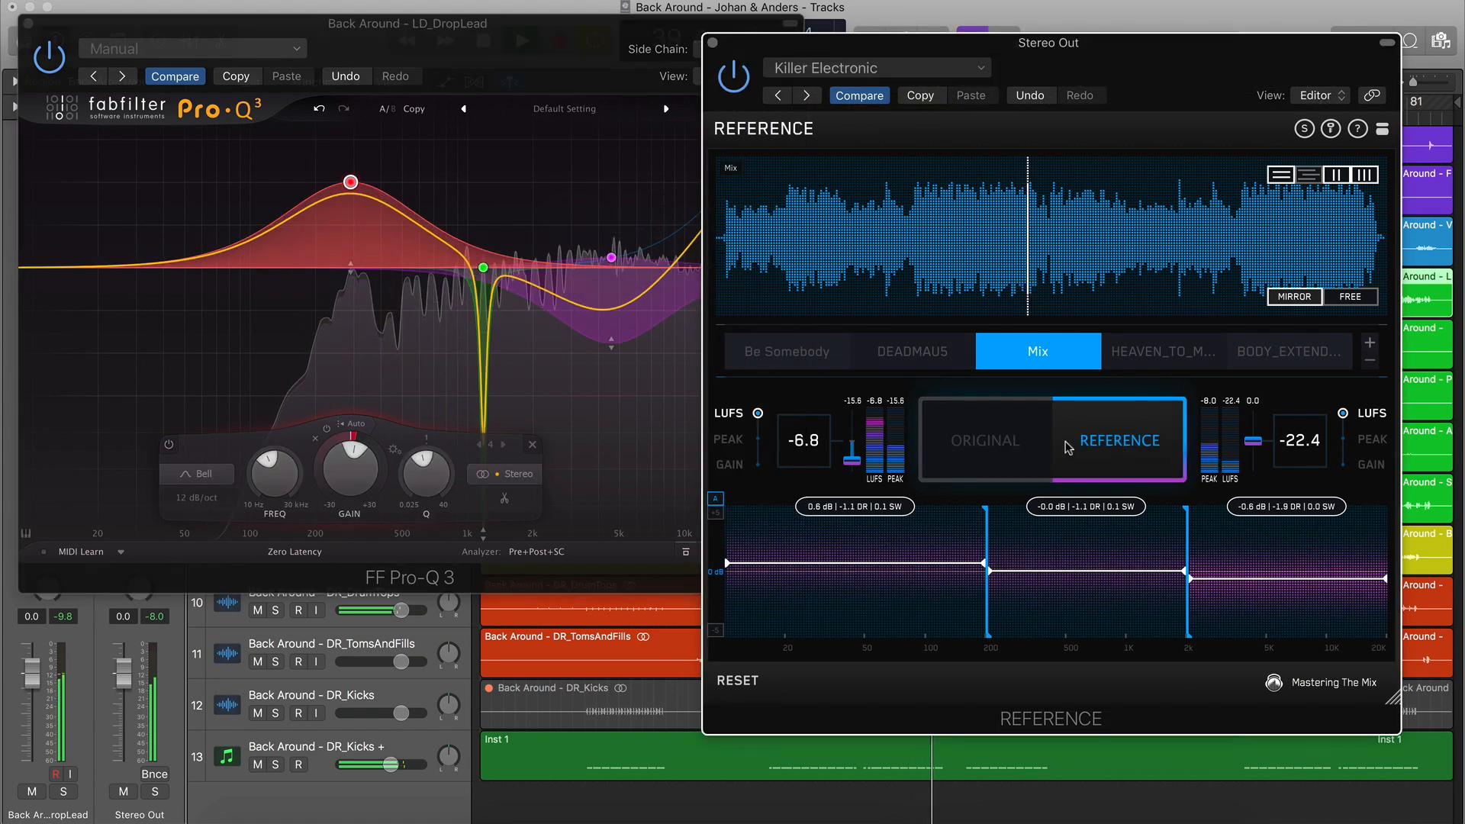
pyautogui.click(998, 444)
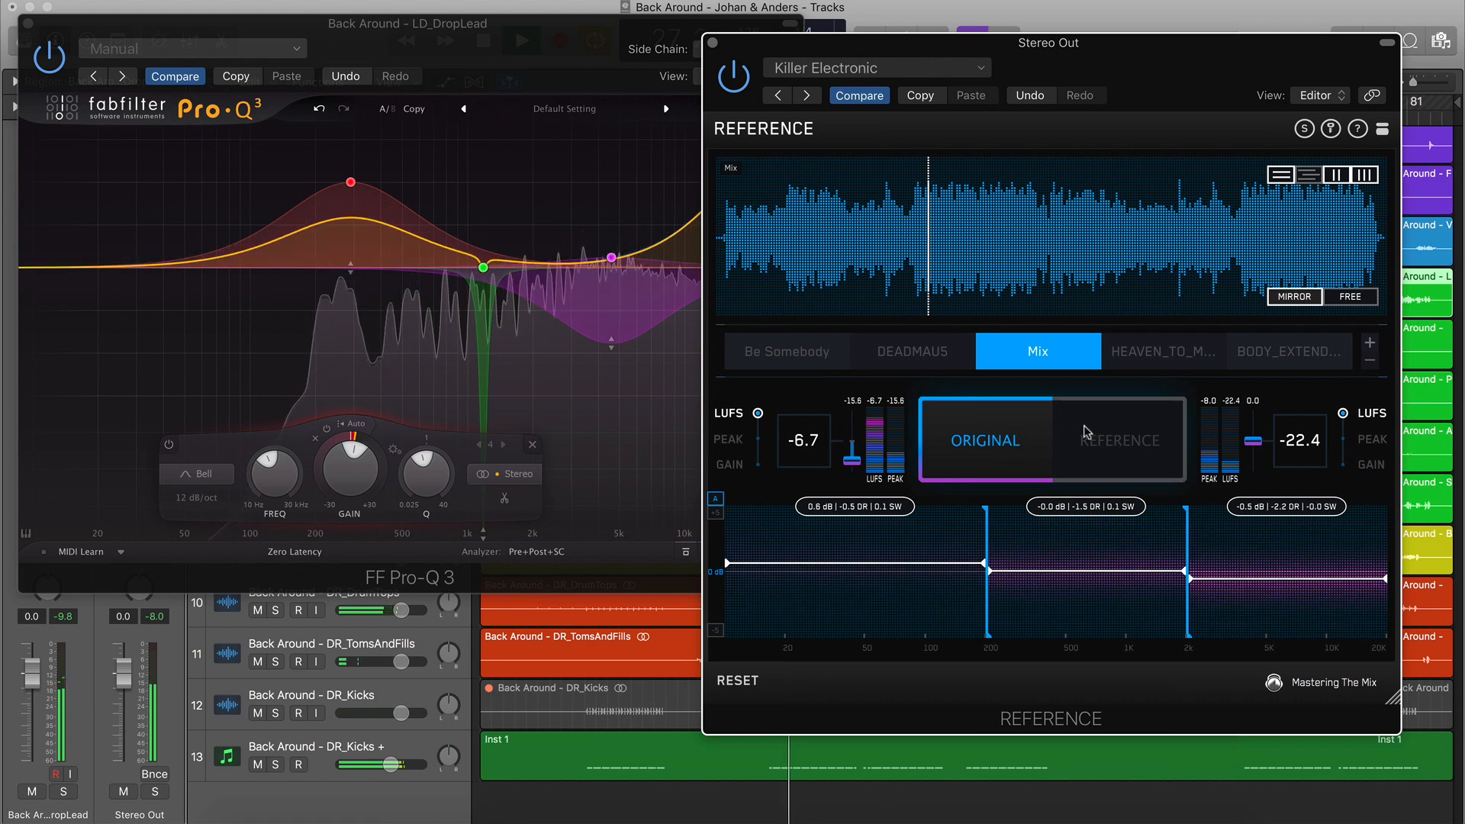
pyautogui.click(1120, 445)
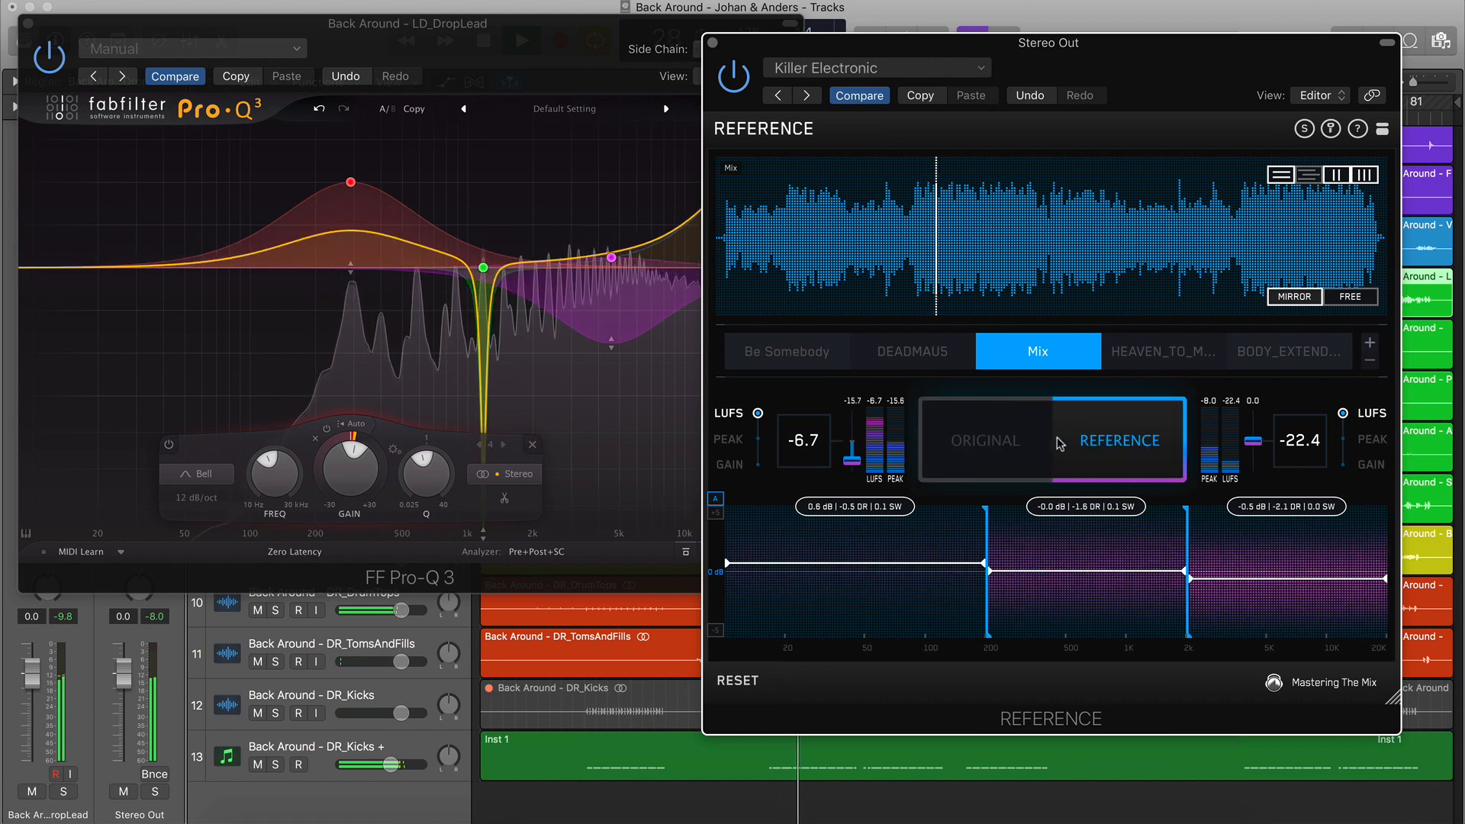
pyautogui.click(1000, 456)
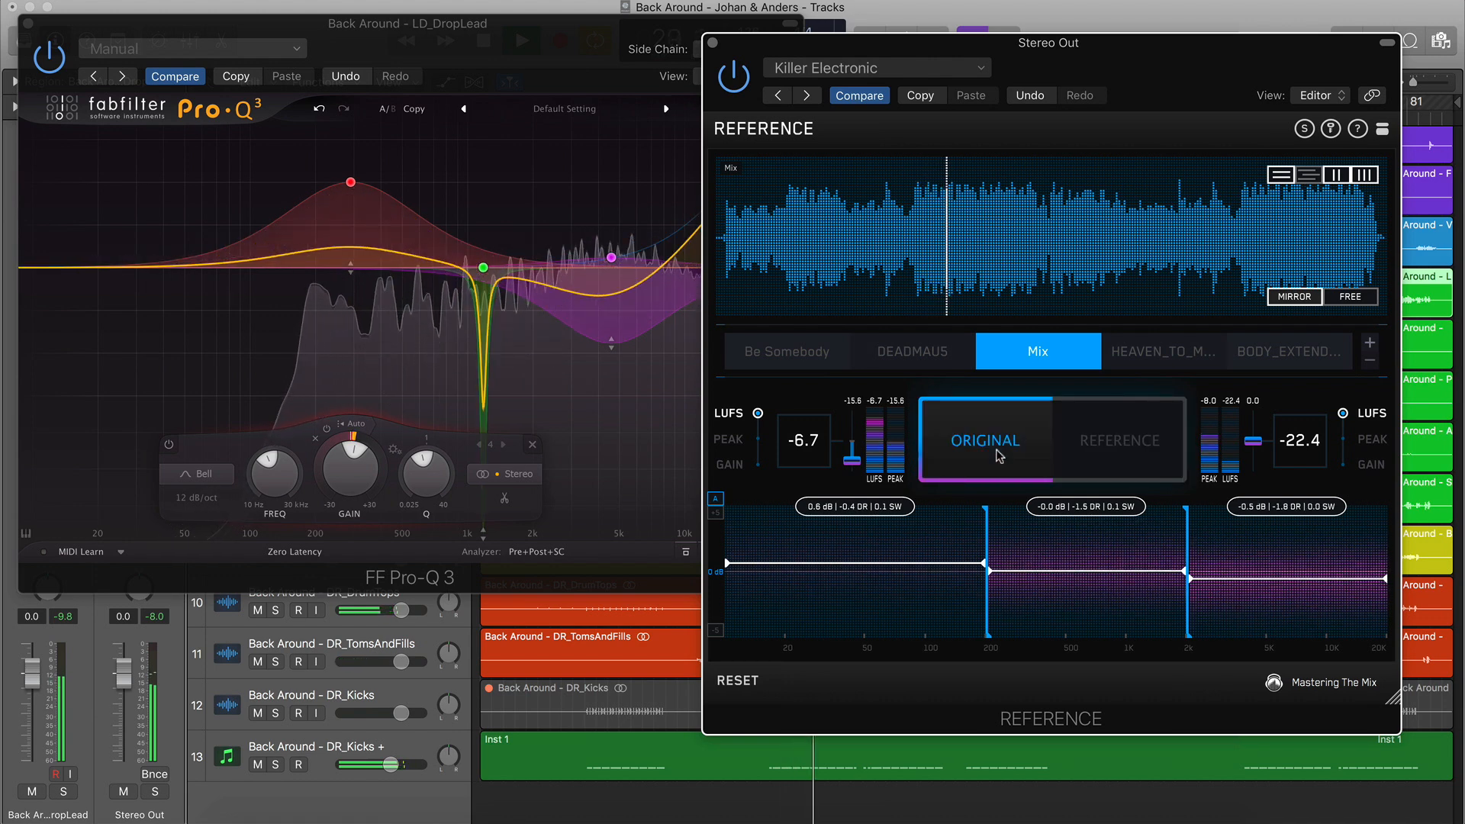
# Grab the lead's peak near 5286.2 Hz as a narrow bell band with 0 dB gain and a dynamic cut of about 20 dB
pyautogui.click(582, 73)
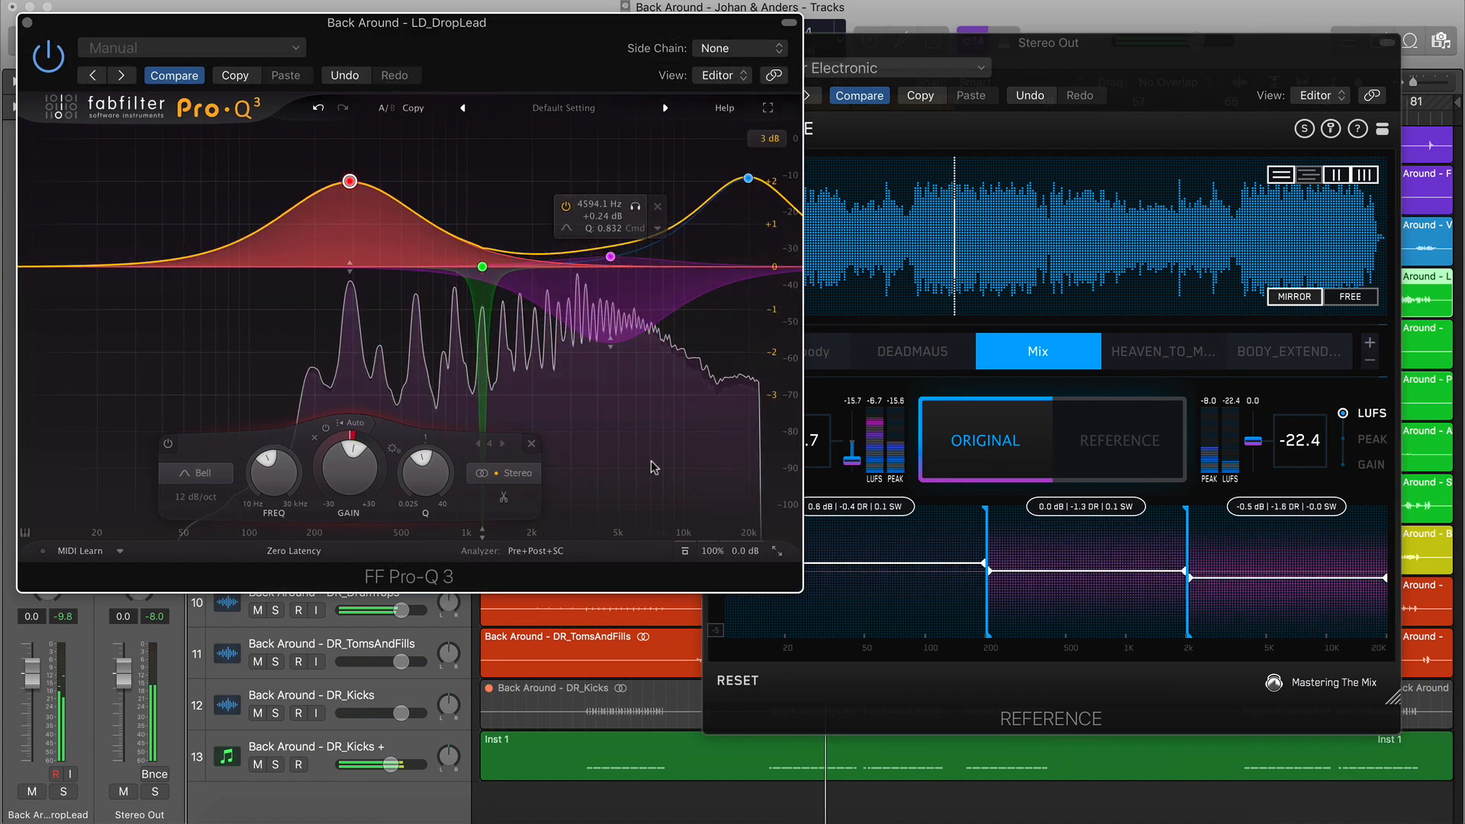
pyautogui.moveTo(652, 460); pyautogui.dragTo(623, 186)
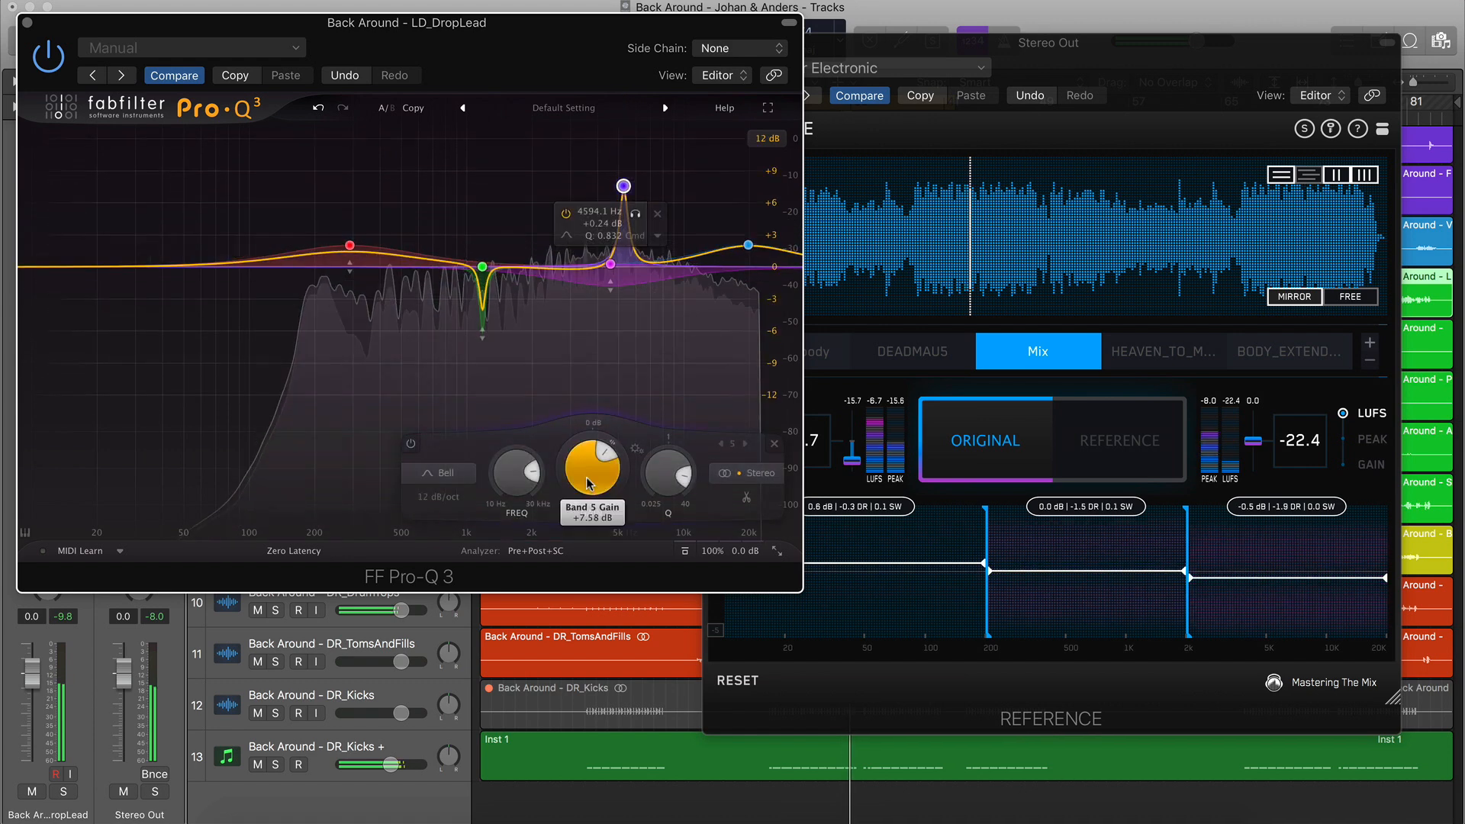
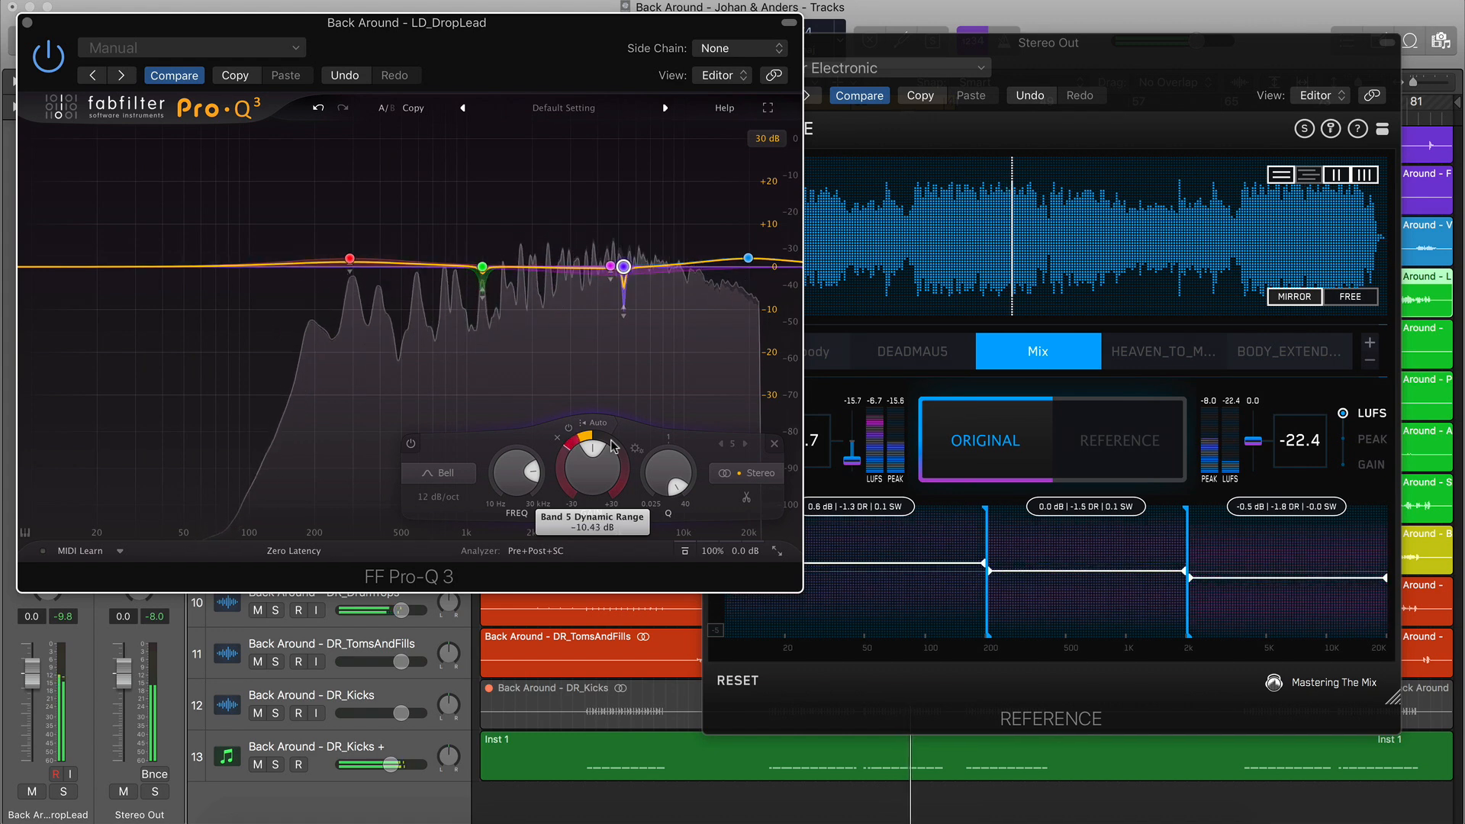
pyautogui.scroll(-5, 610, 447)
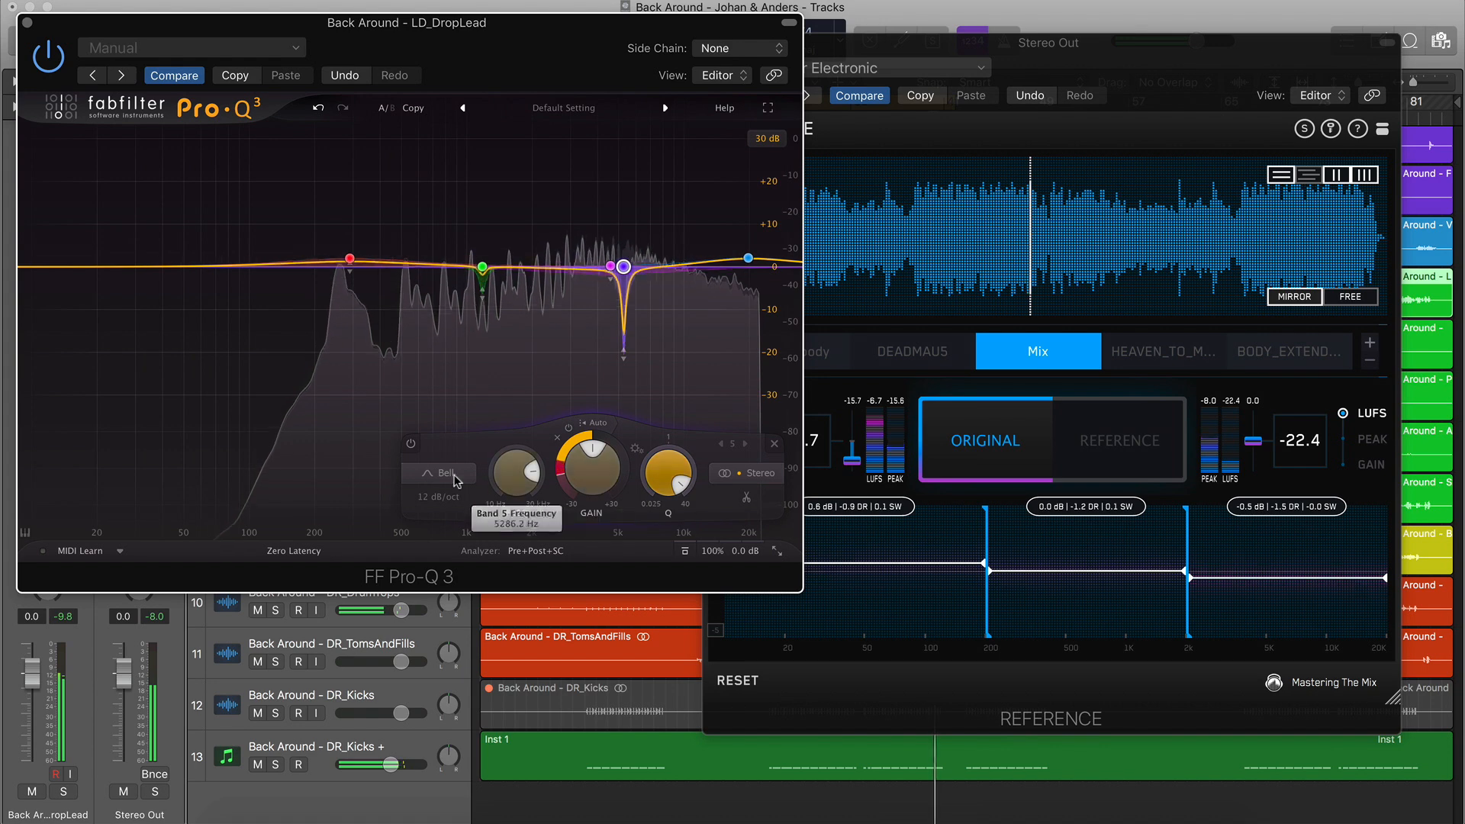
# Check the 5286.2 Hz band against bypass, and restrict it to Side with a Q of 39.71 and about 11 dB of dynamic cut
pyautogui.click(411, 443)
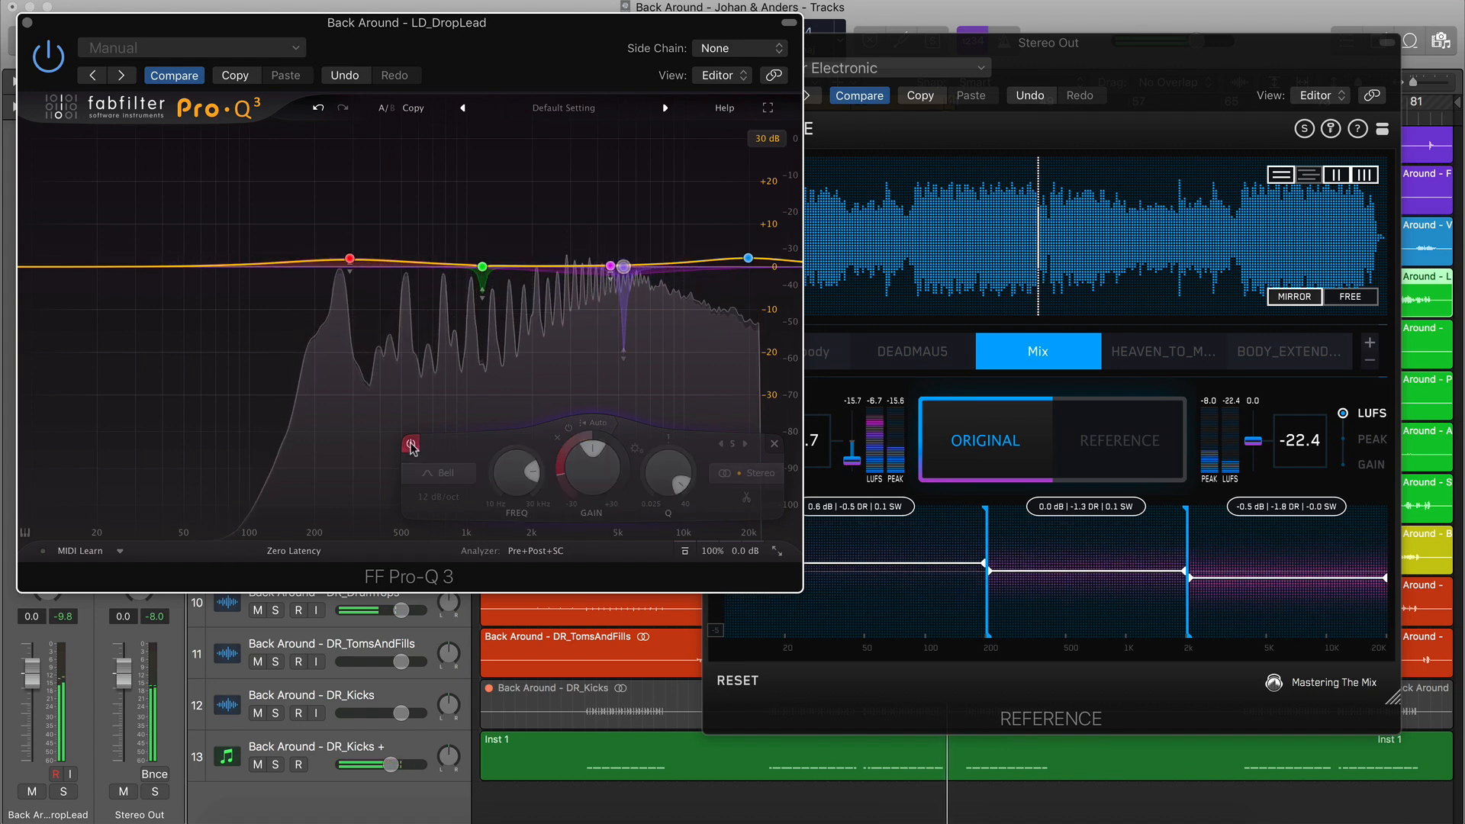
pyautogui.click(411, 444)
pyautogui.click(744, 473)
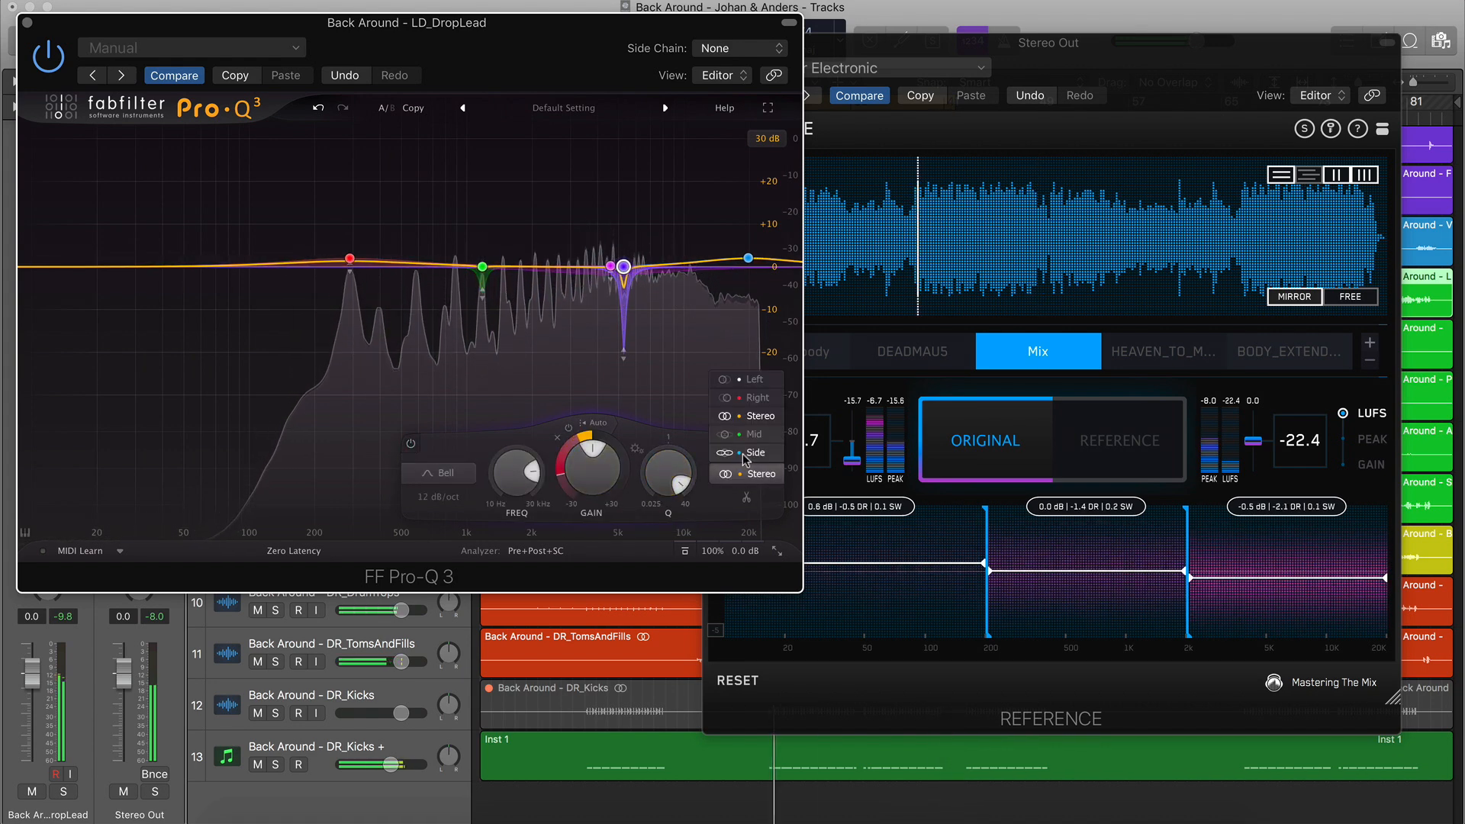
pyautogui.click(748, 458)
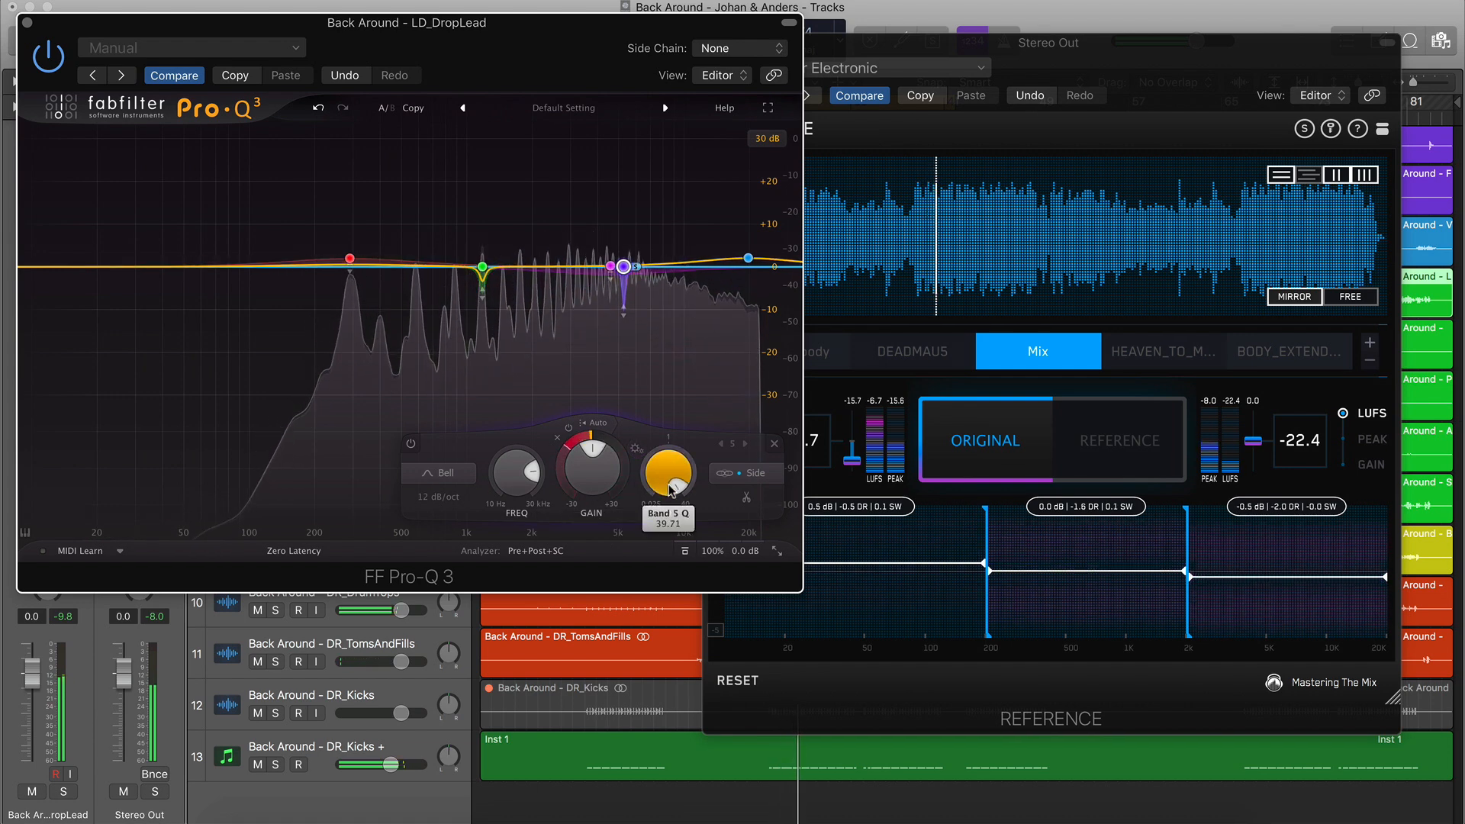
# Compare the original with the Mix reference and with the BODY_EXTENDED_VERSION reference
pyautogui.click(1076, 437)
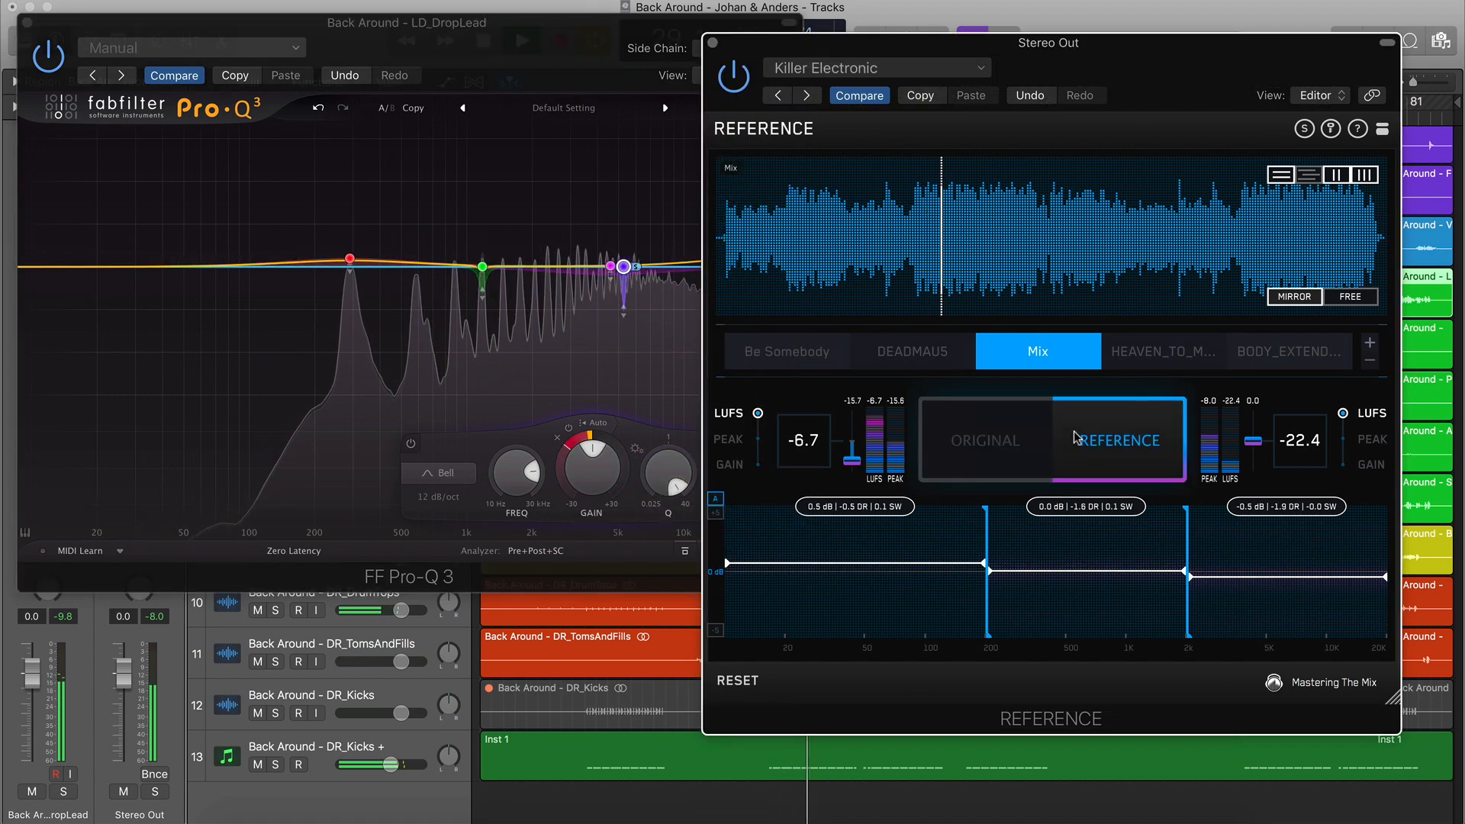
pyautogui.click(999, 436)
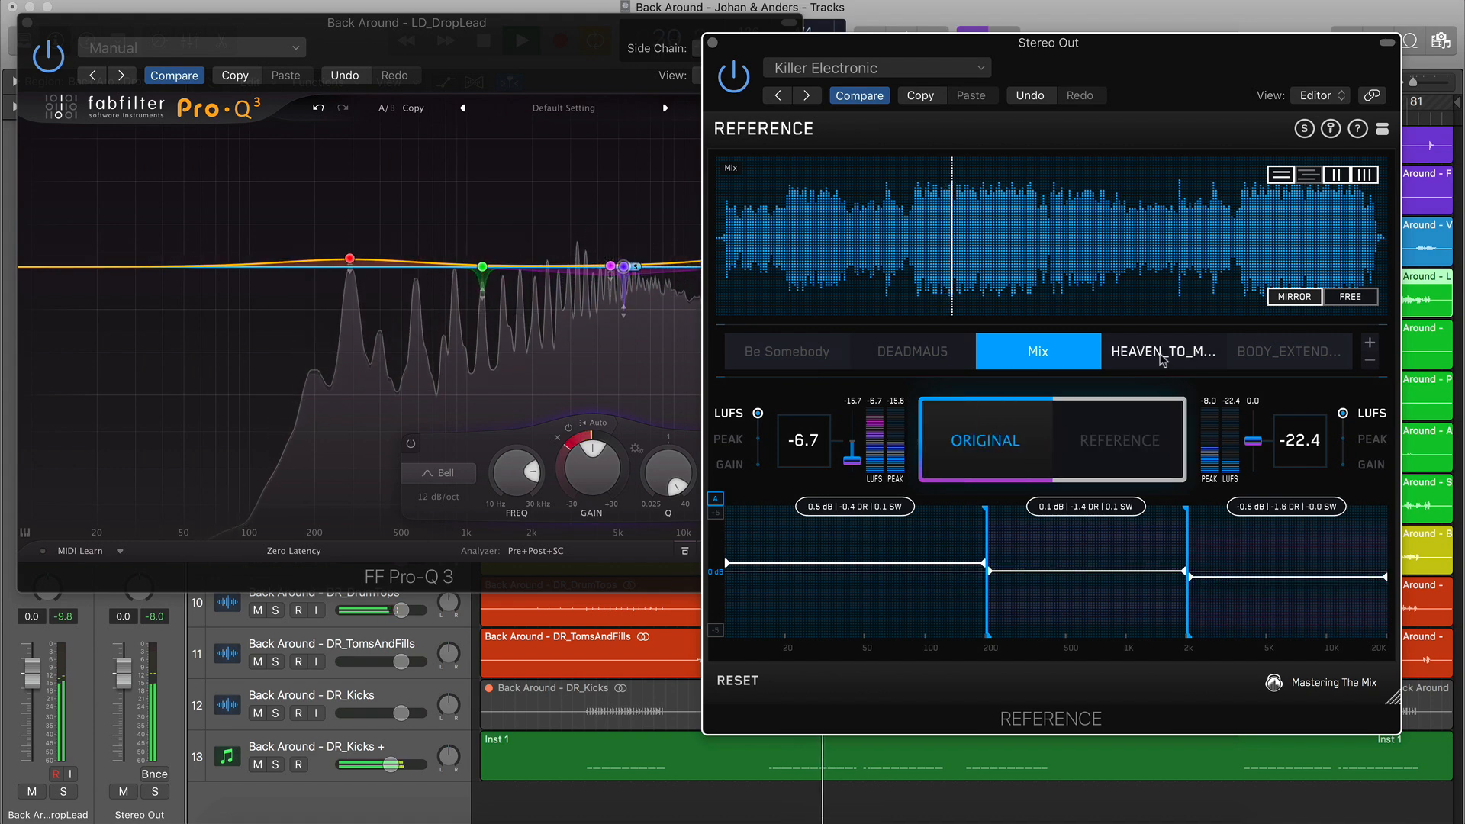
pyautogui.click(1269, 353)
pyautogui.click(1170, 422)
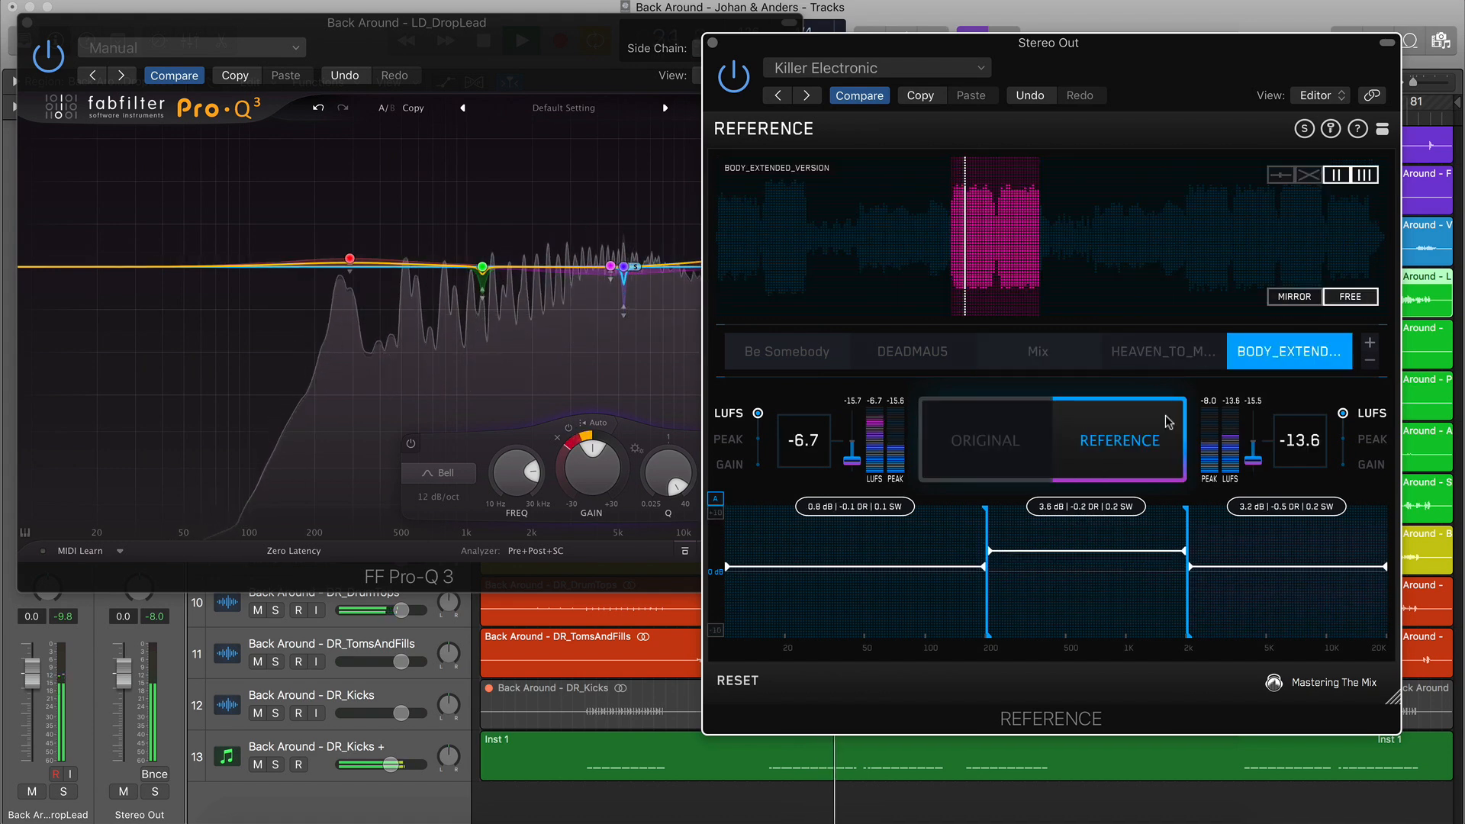
pyautogui.click(1007, 436)
pyautogui.click(1089, 436)
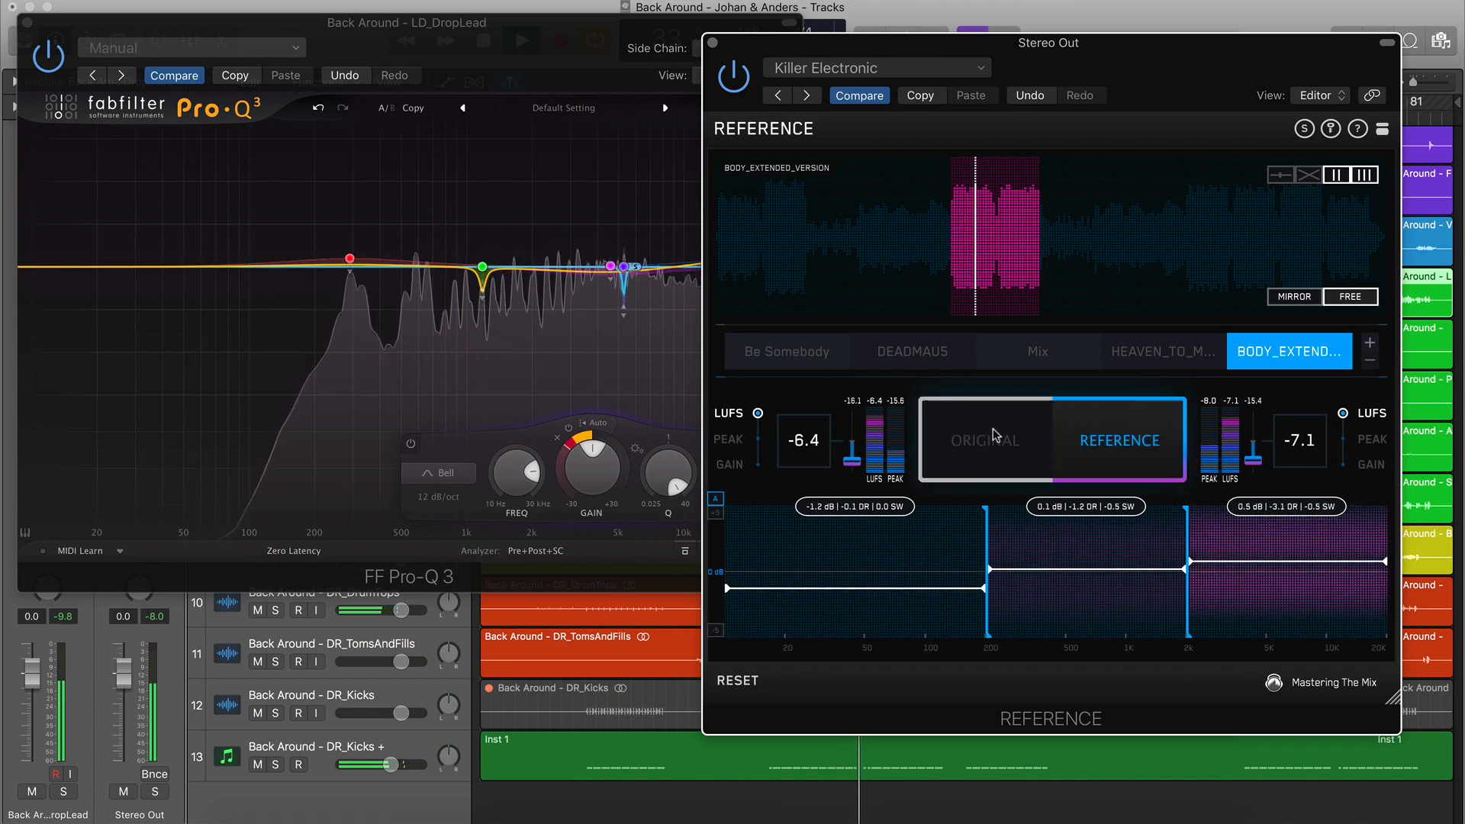
# Inspect the drop lead's EQ curve at a 3 dB display range, close it, and compare the original with the BODY_EXTENDED_VERSION reference
pyautogui.click(994, 435)
pyautogui.click(592, 167)
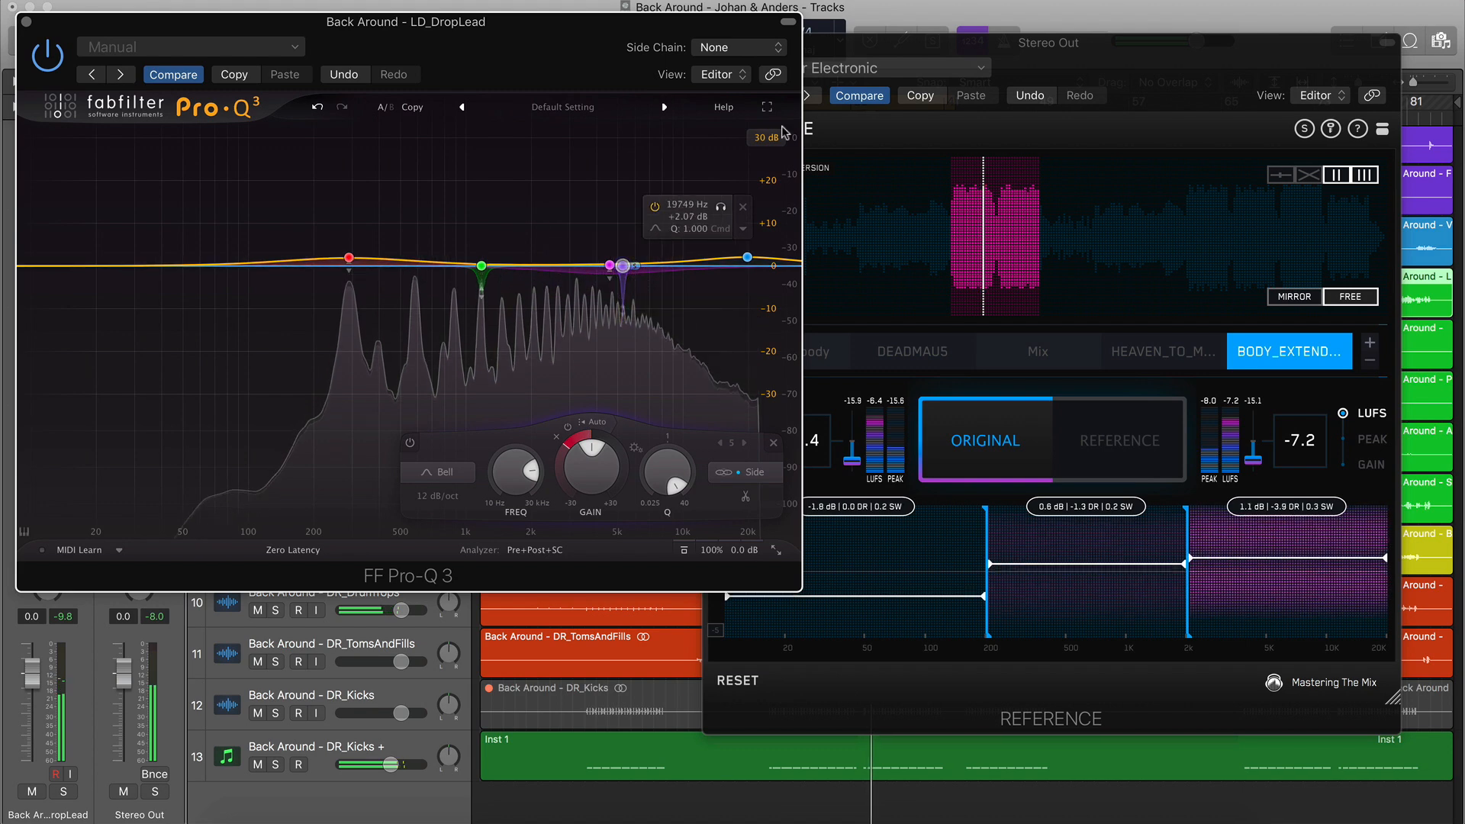
pyautogui.click(769, 138)
pyautogui.click(777, 159)
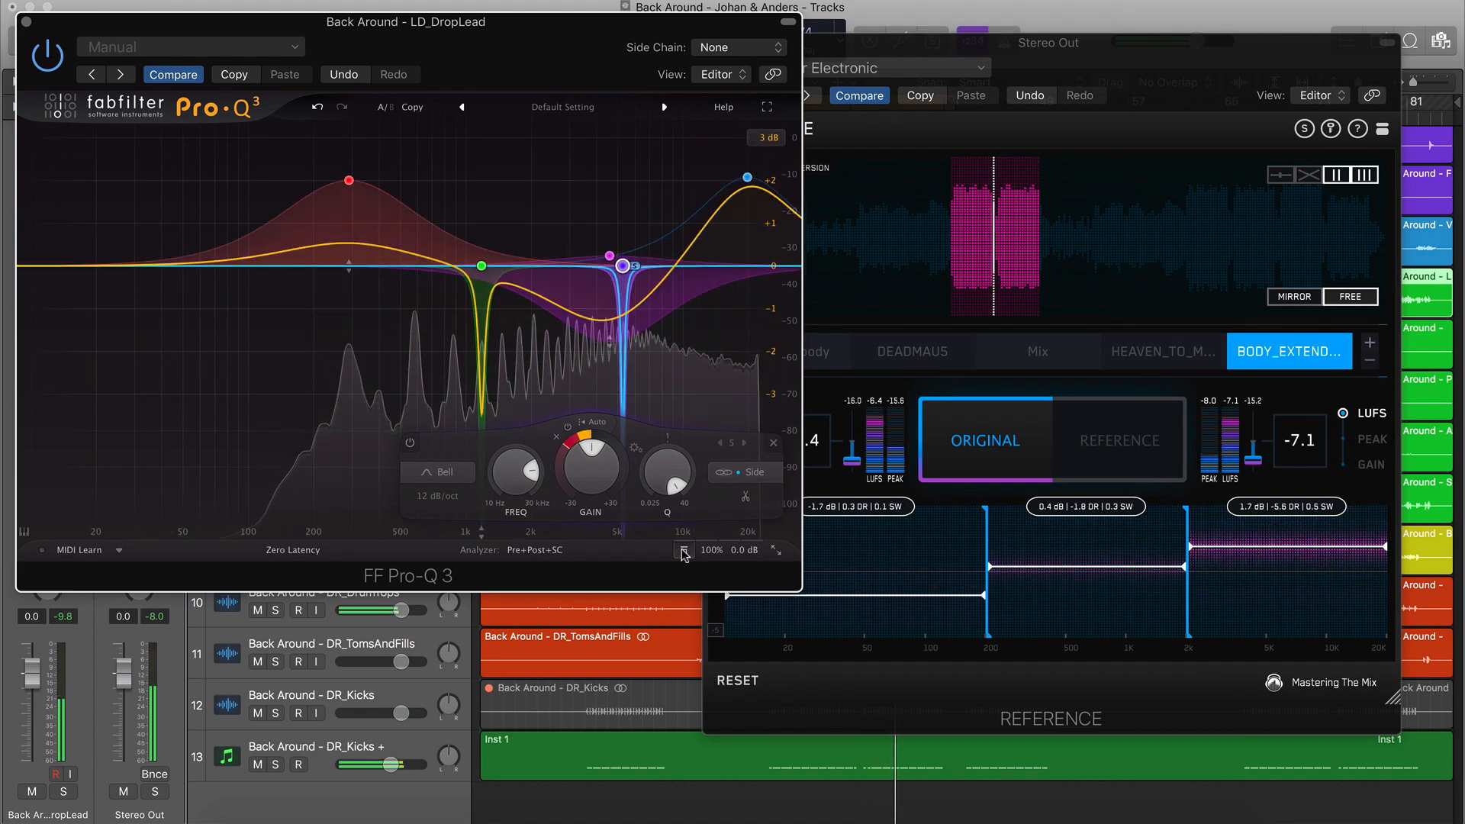
pyautogui.click(27, 23)
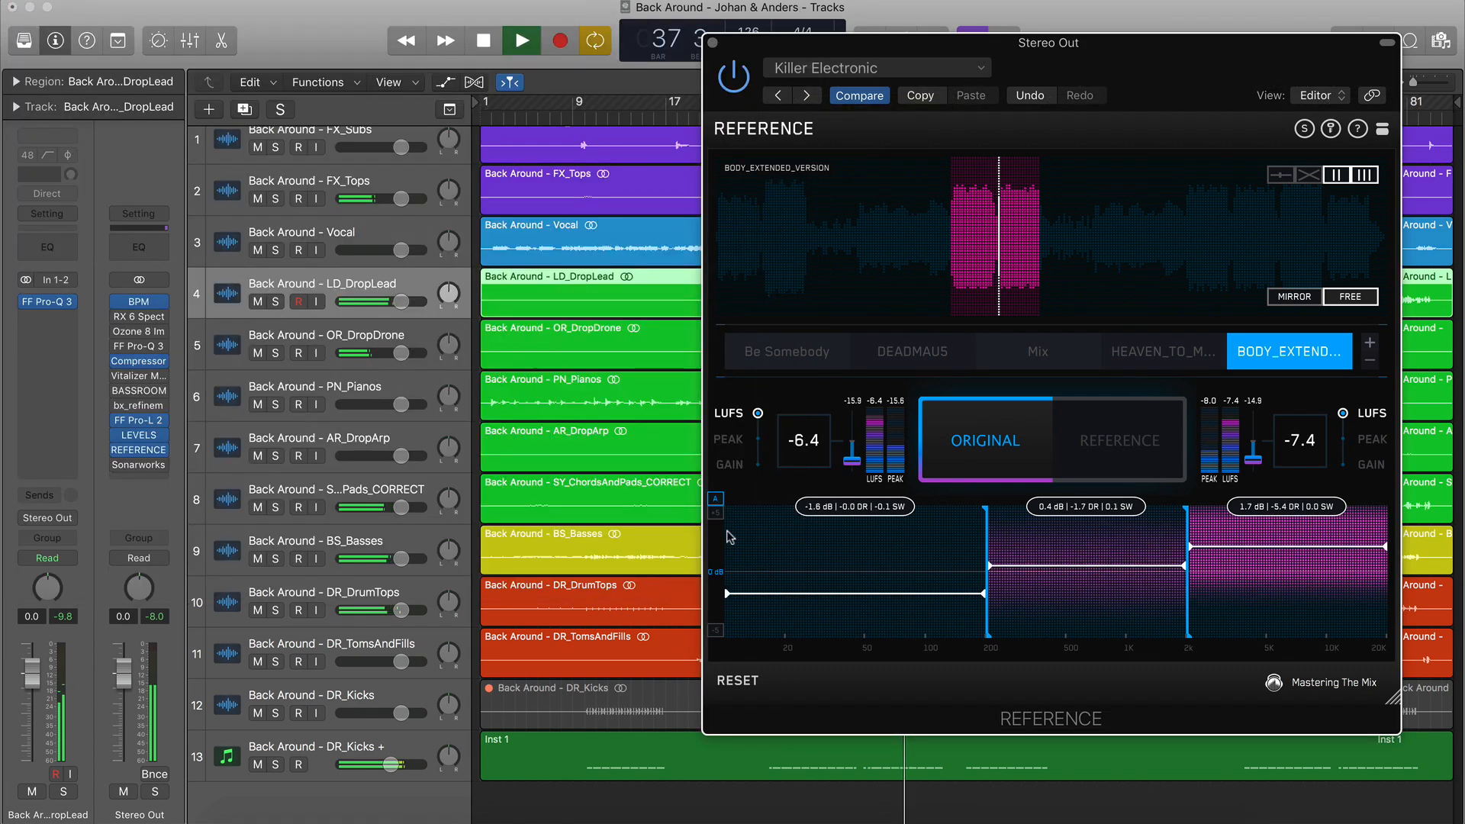
pyautogui.click(1097, 433)
pyautogui.click(1006, 436)
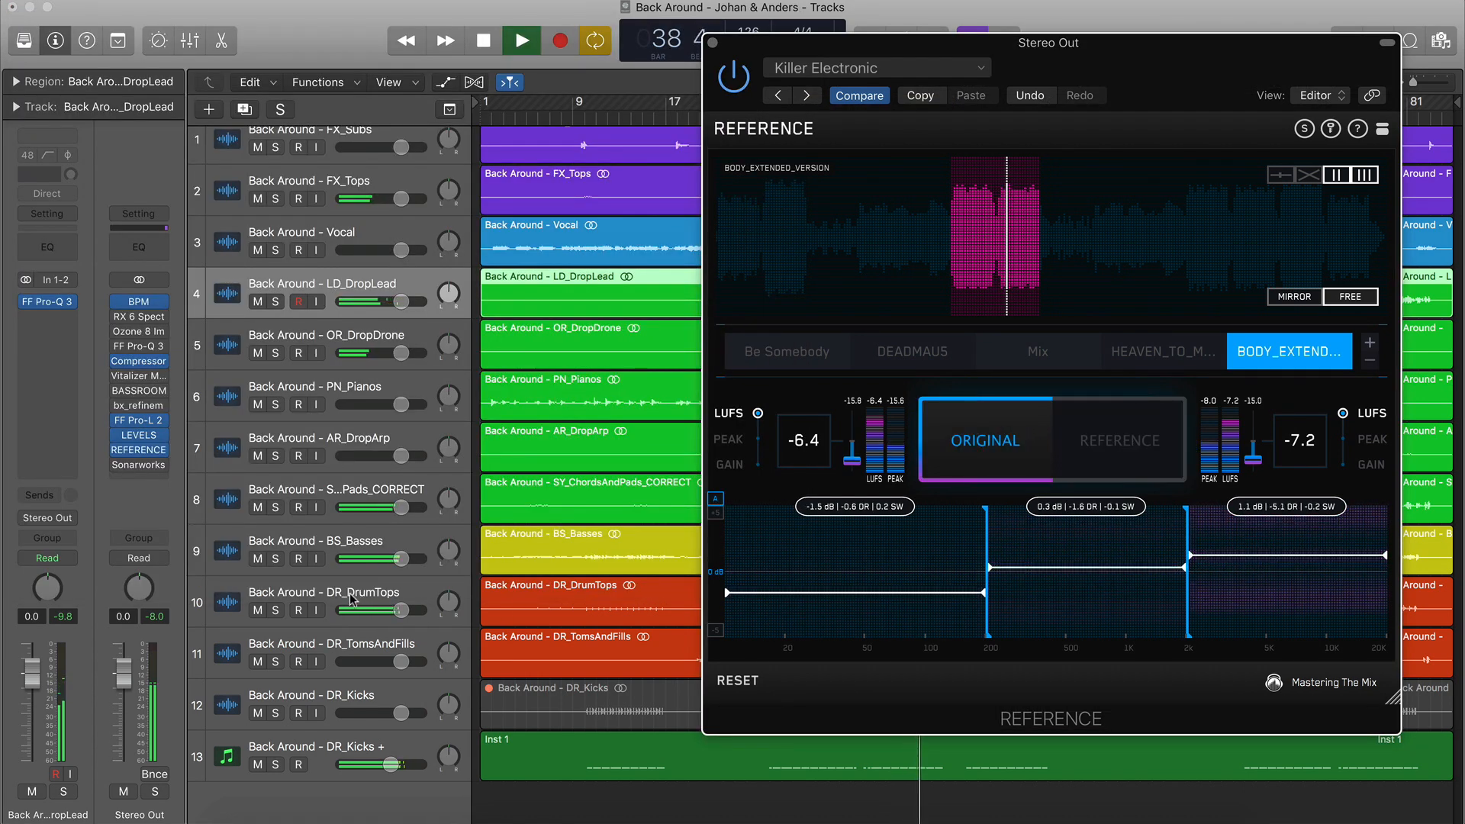
# Insert a stereo ANIMATE on the DR_DrumTops track and set its Punch mode to 100% with a lowered threshold
pyautogui.click(275, 611)
pyautogui.click(275, 611)
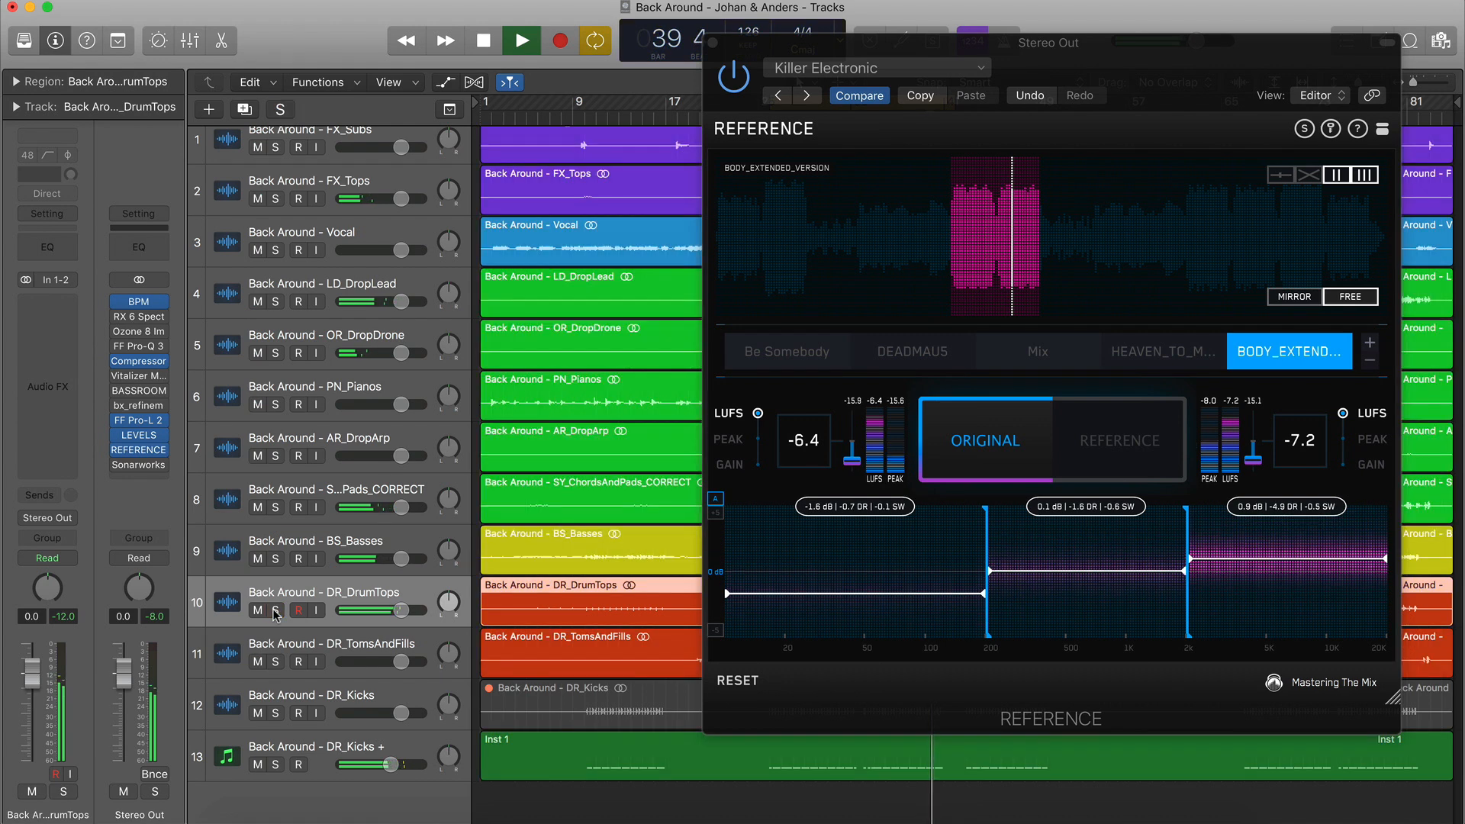
pyautogui.click(73, 305)
pyautogui.moveTo(143, 366)
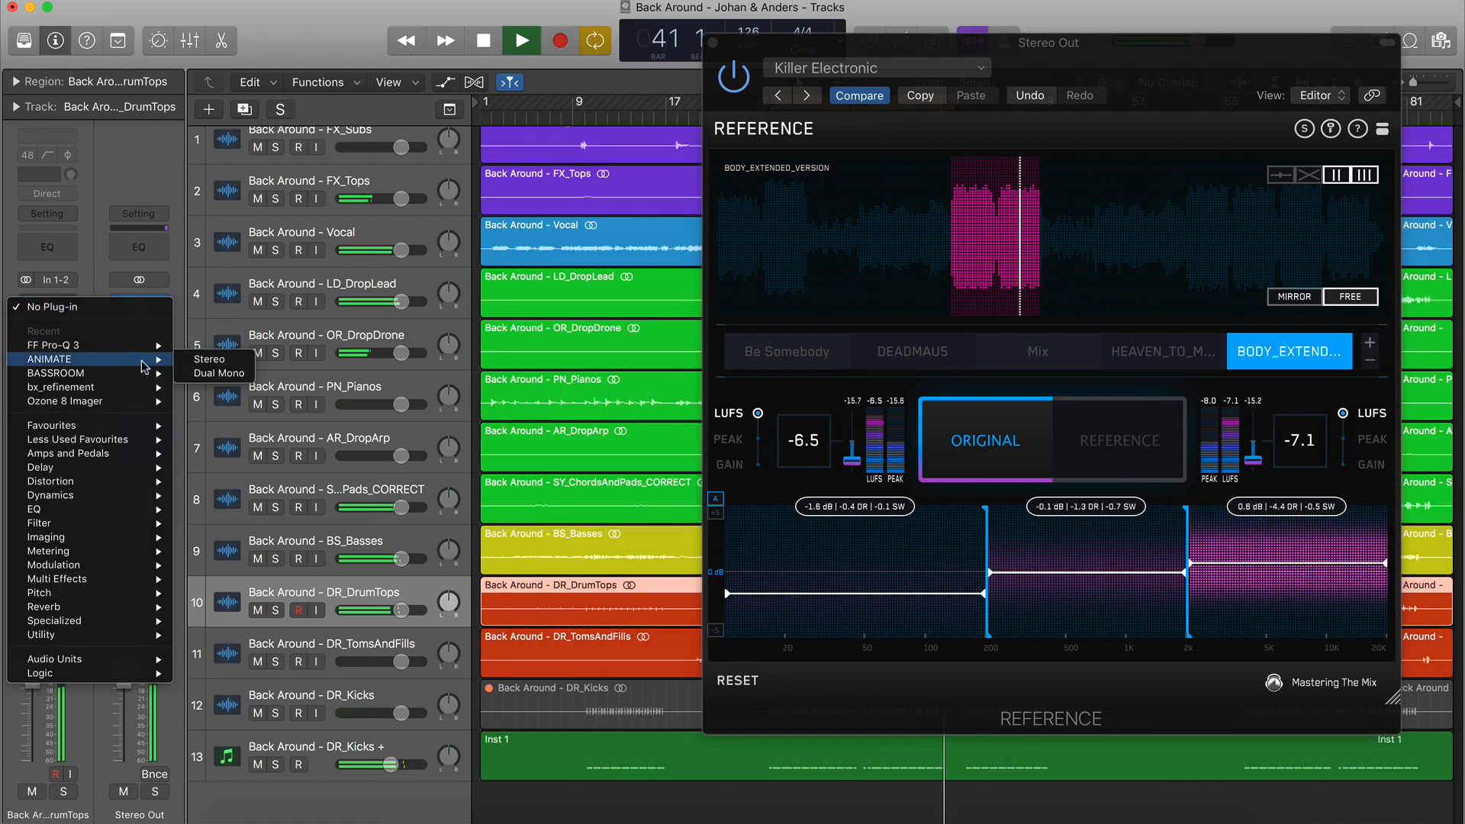
pyautogui.click(200, 364)
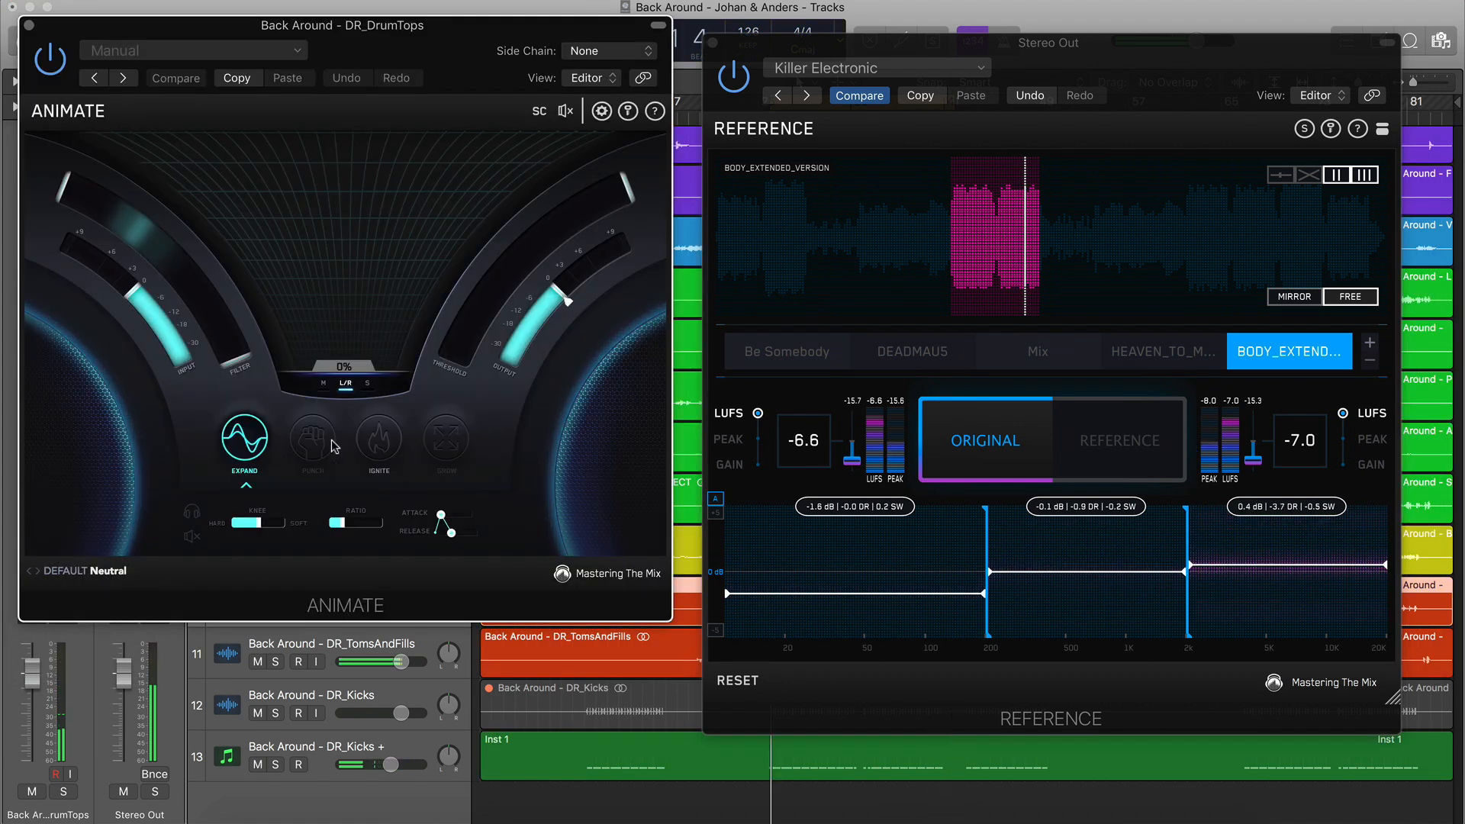
pyautogui.doubleClick(337, 312)
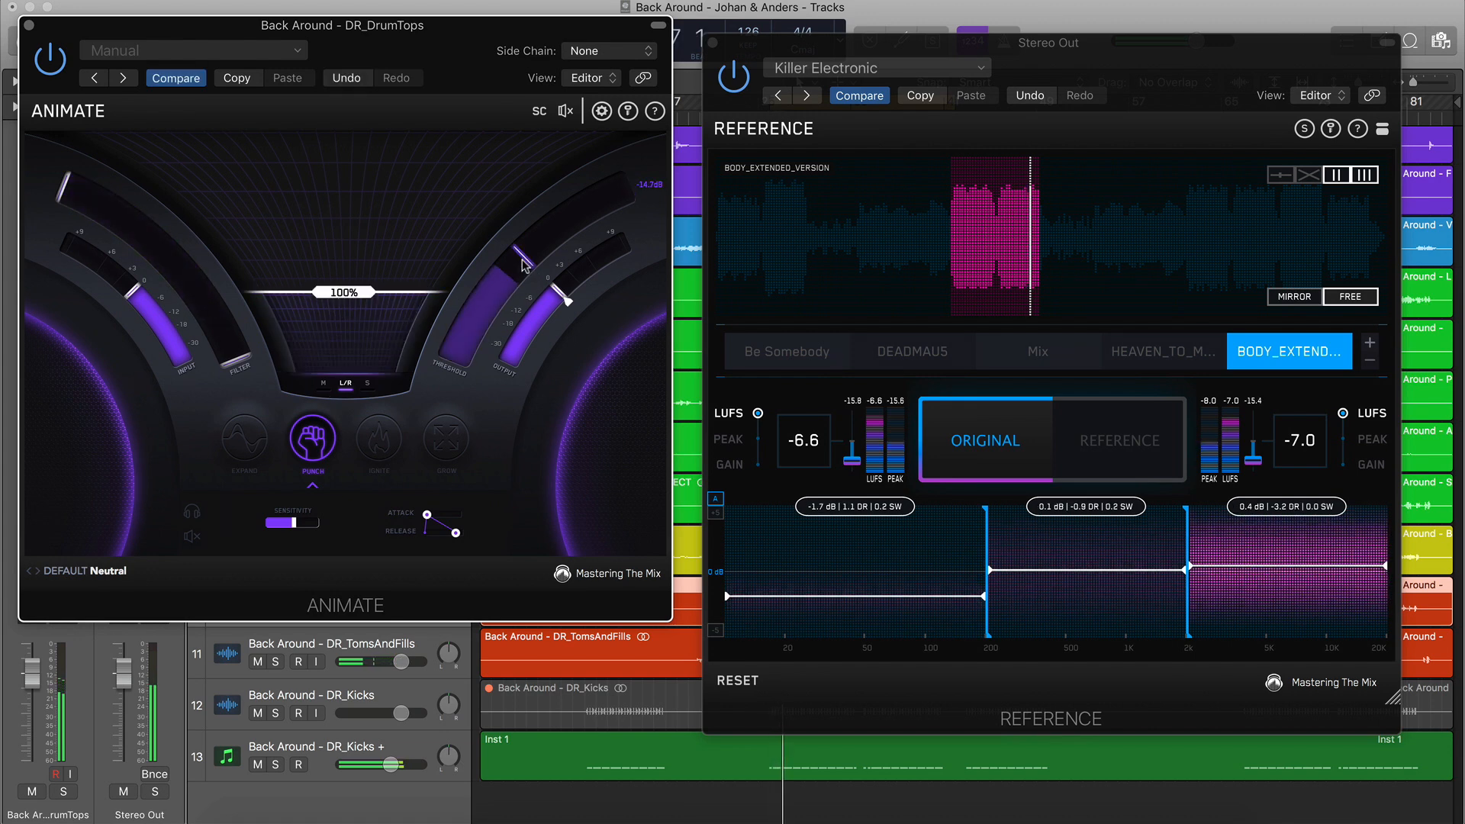
pyautogui.moveTo(522, 264); pyautogui.dragTo(488, 334)
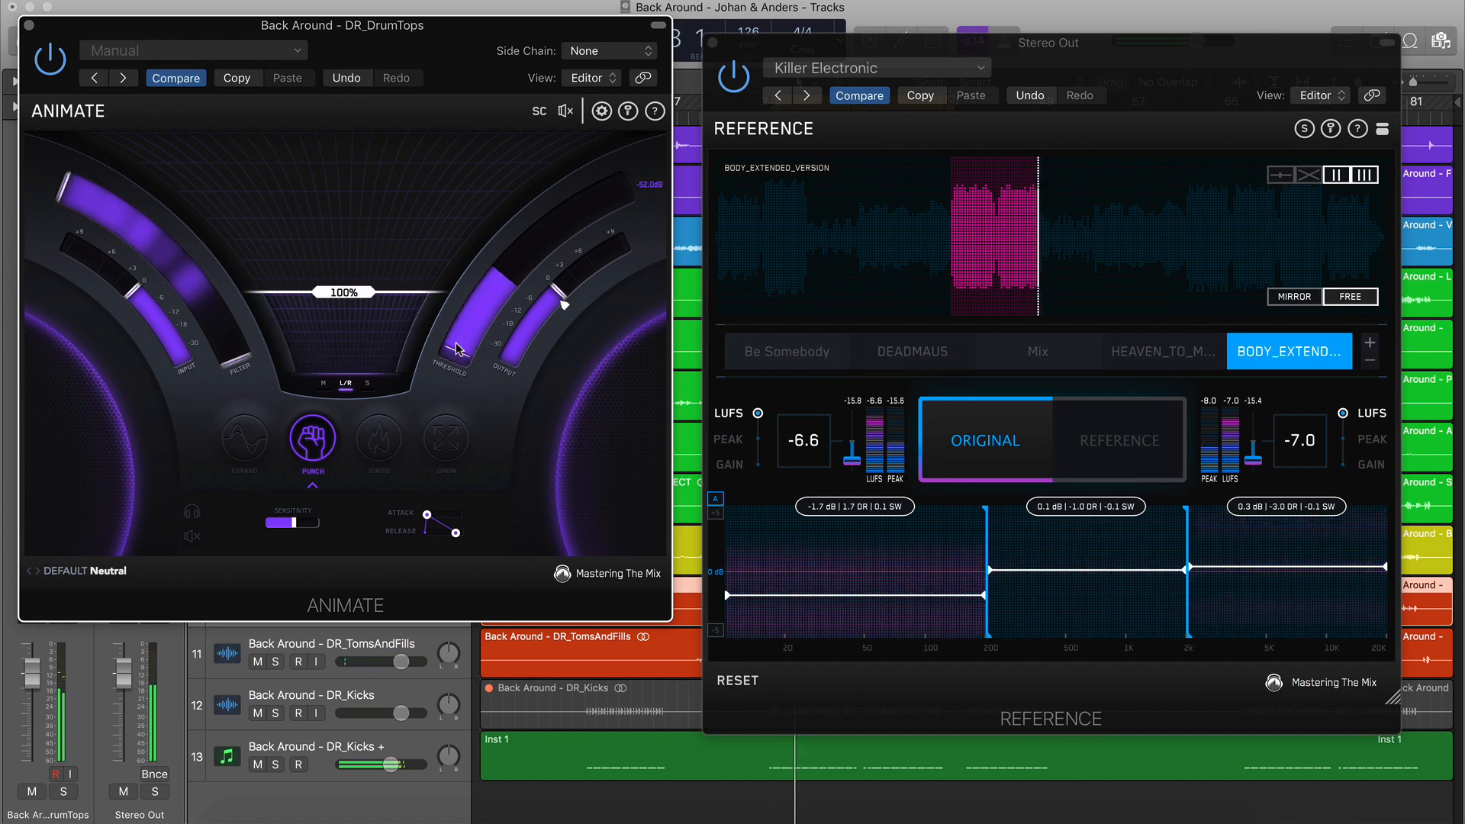
# Solo DR_DrumTops to reduce the Punch sensitivity and audition the effect alone and against bypass, ending with the solo off
pyautogui.click(65, 792)
pyautogui.click(194, 515)
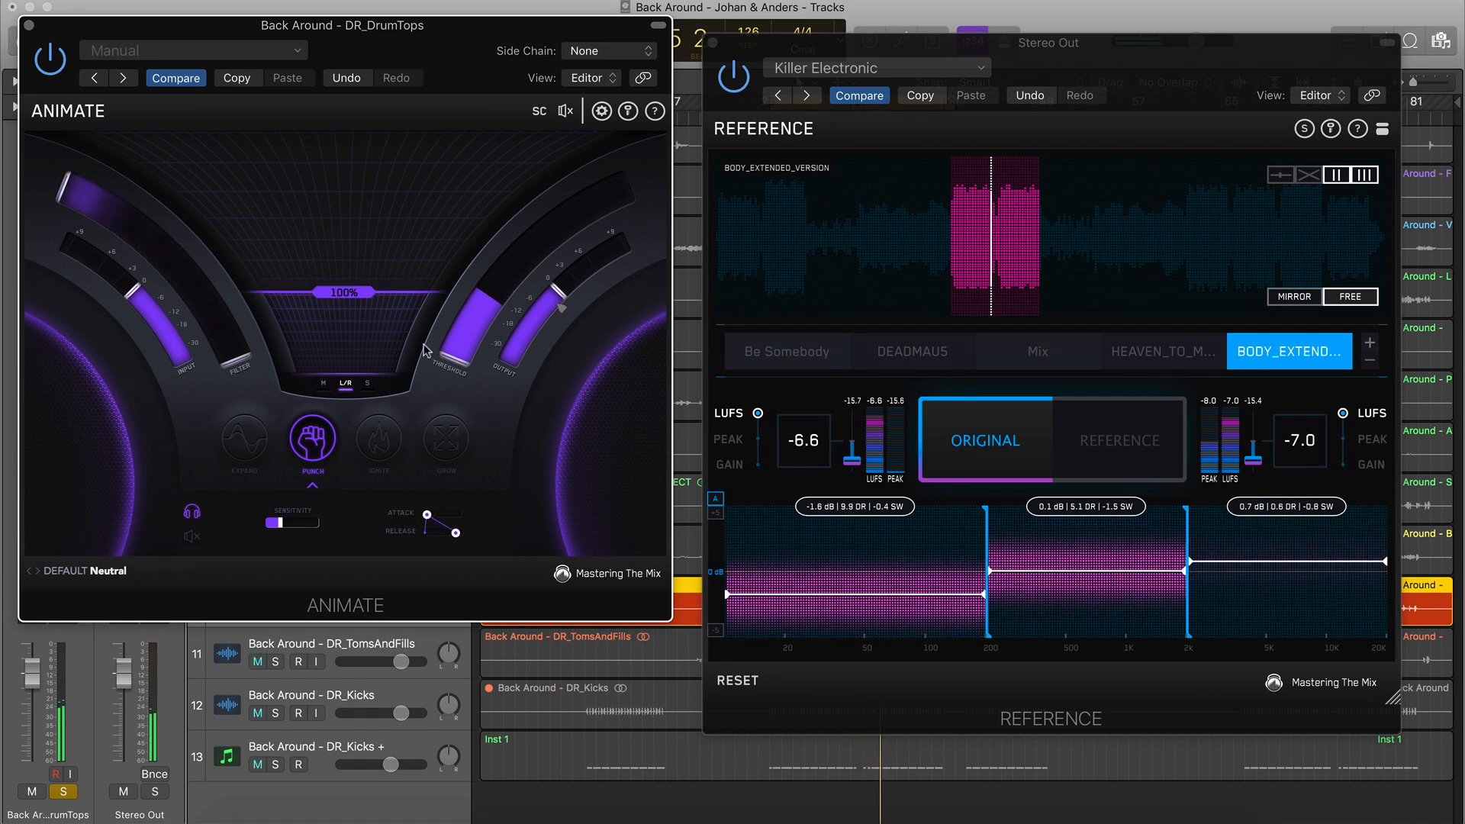
pyautogui.click(195, 515)
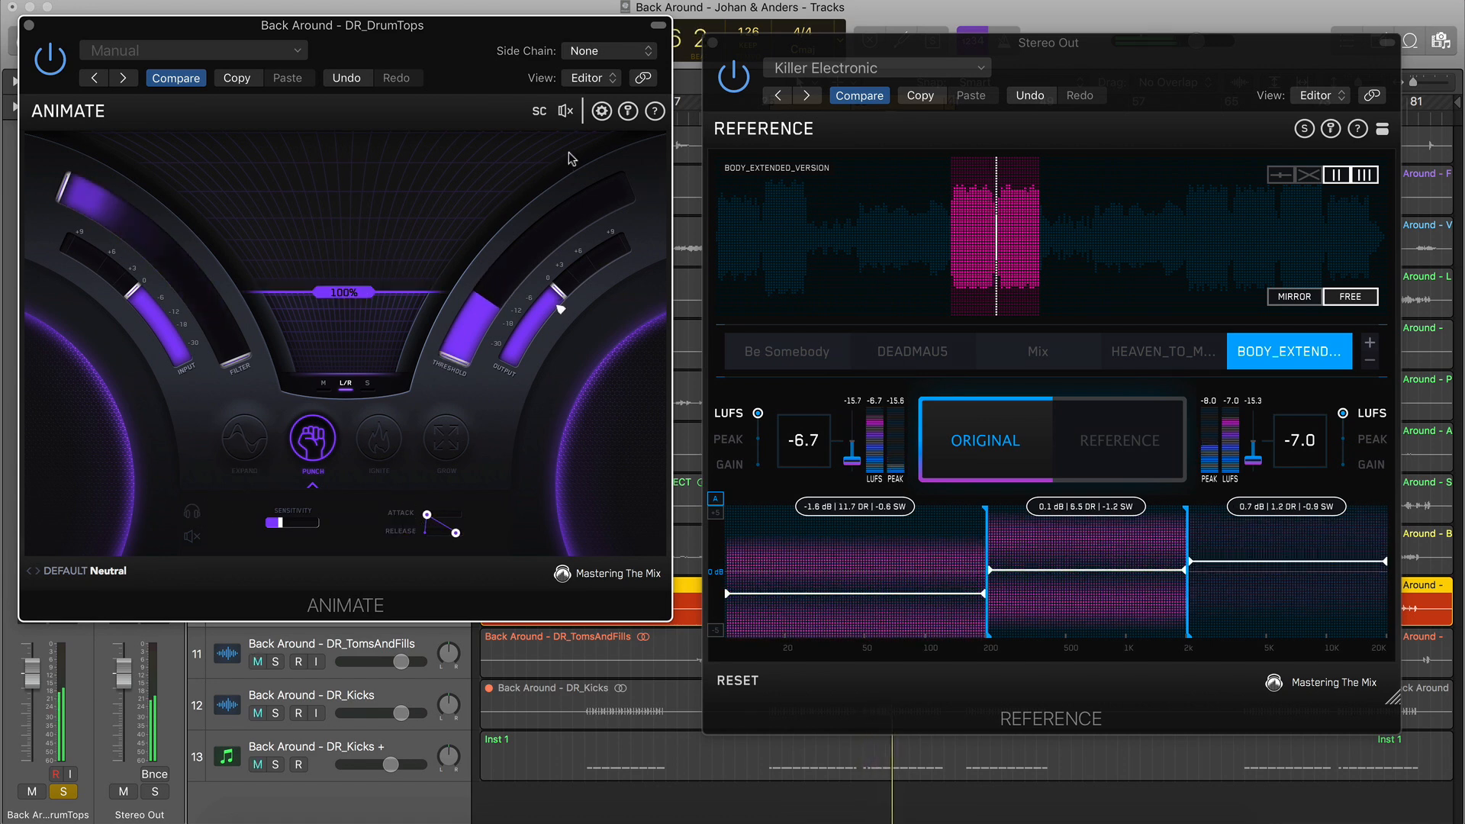
pyautogui.click(566, 112)
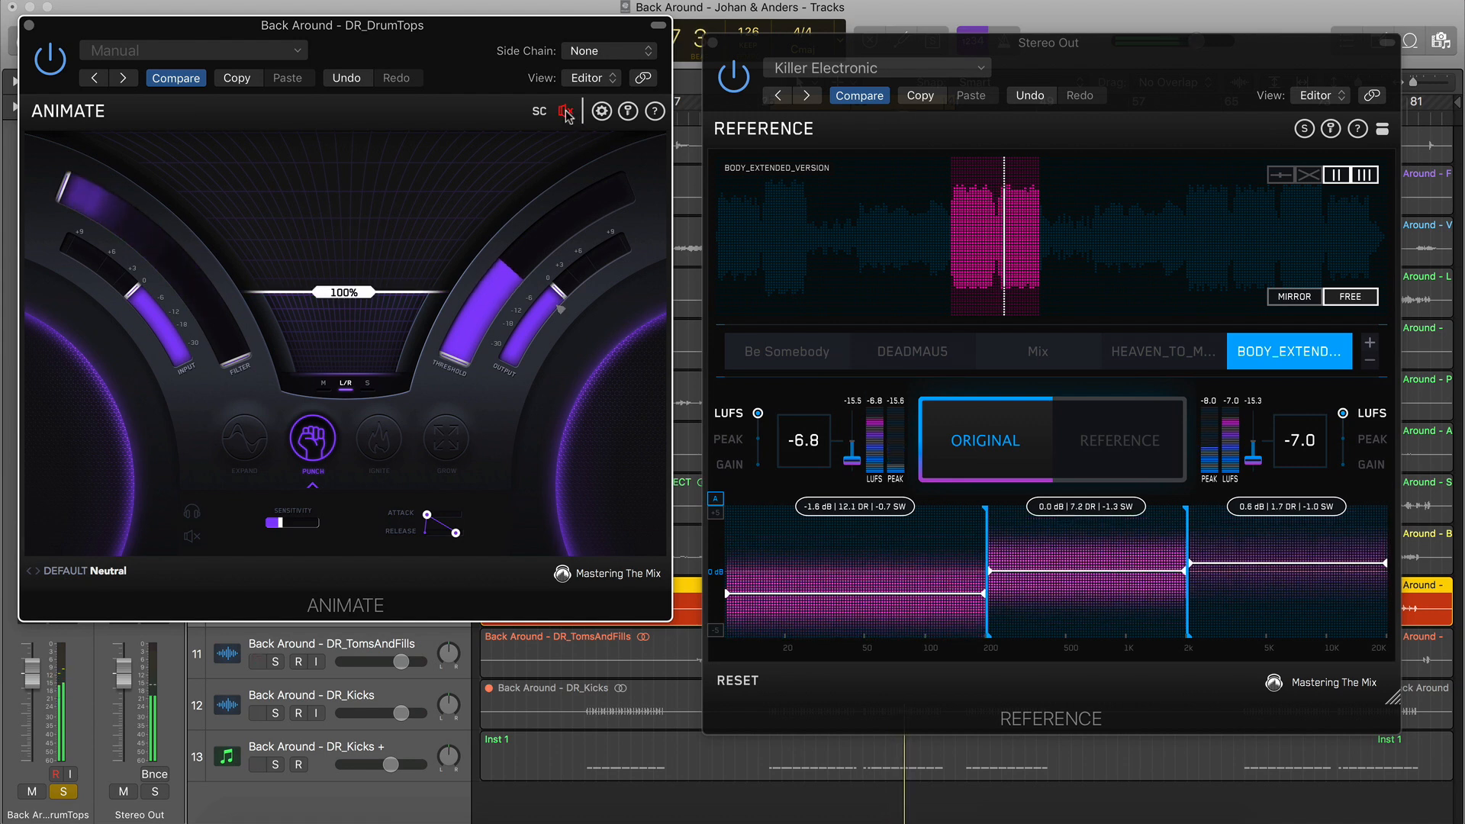
pyautogui.click(65, 791)
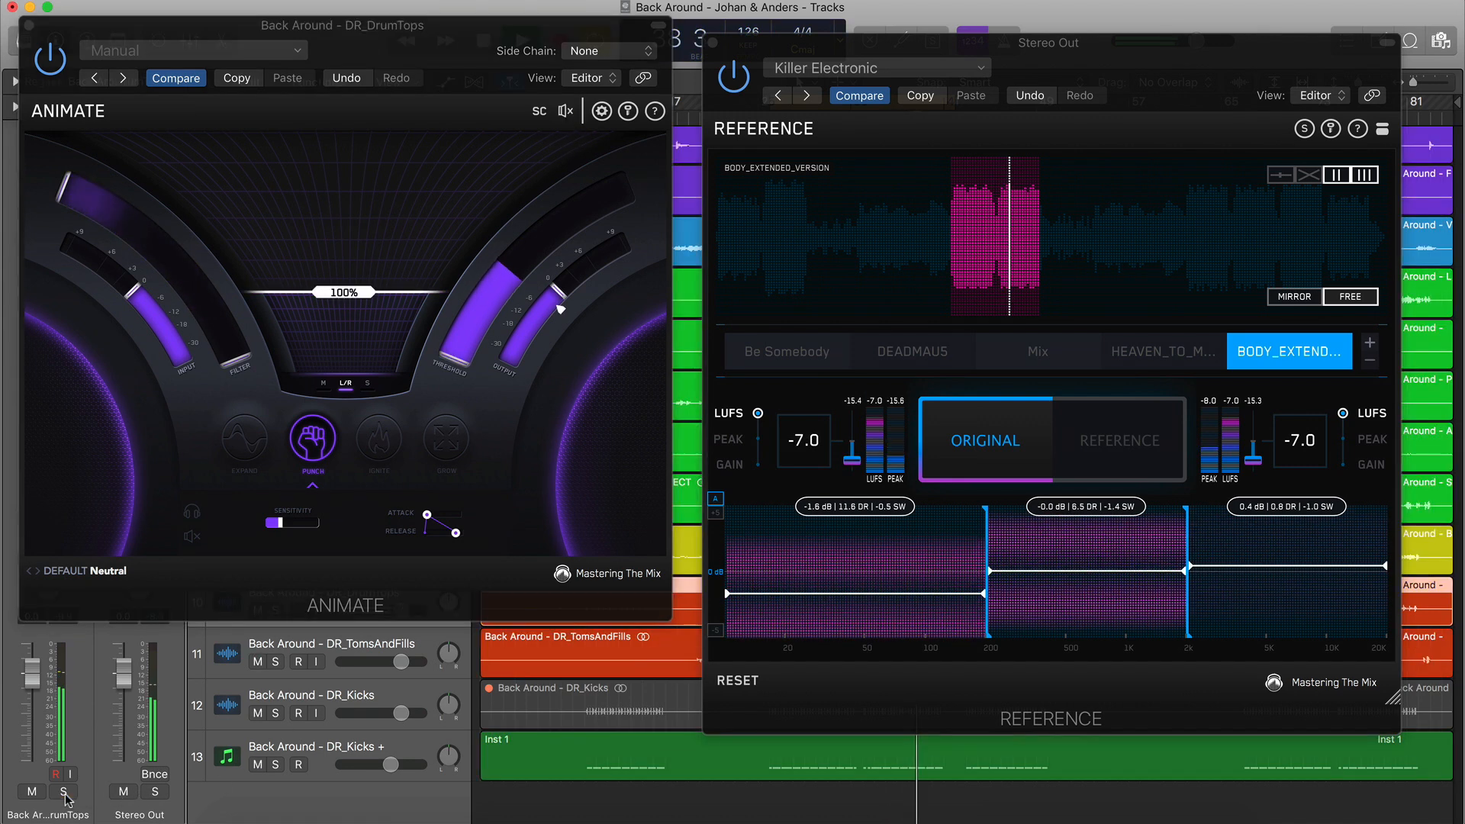
# Compare the original with the Mix reference and move the REFERENCE window lower to uncover the timeline's cycle area
pyautogui.click(1038, 351)
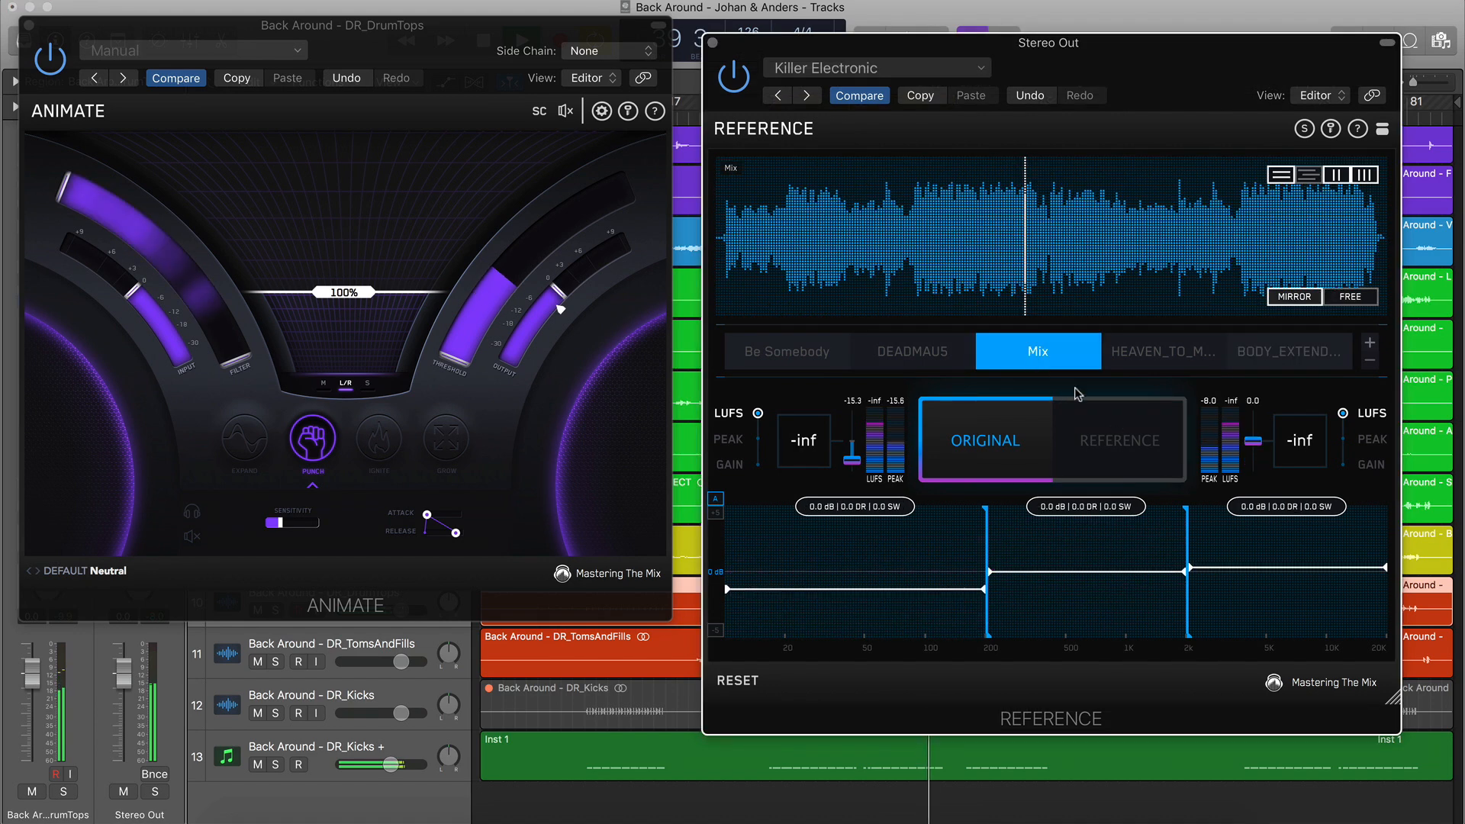
pyautogui.click(1116, 439)
pyautogui.click(988, 440)
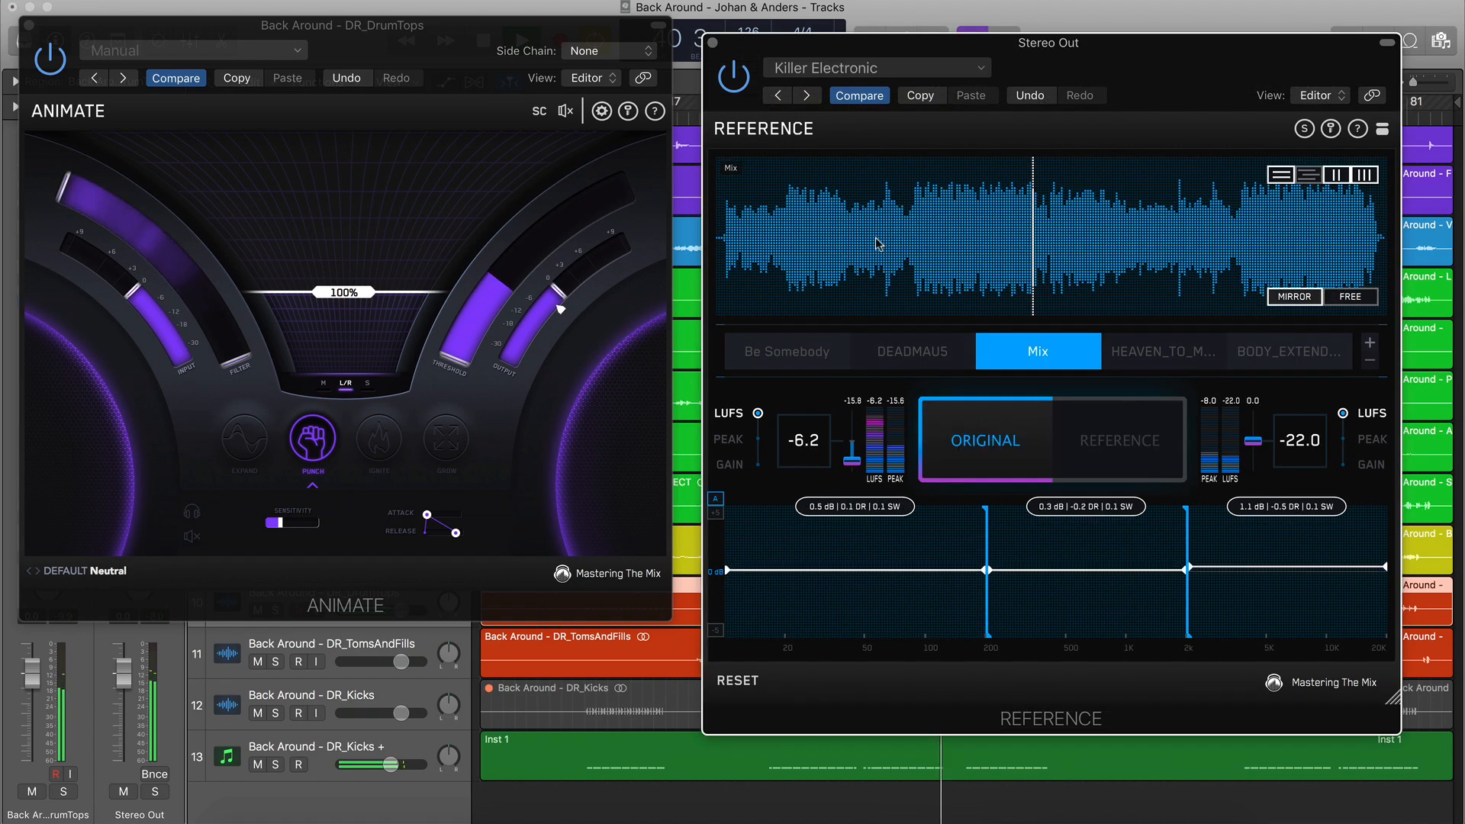
pyautogui.moveTo(758, 46); pyautogui.dragTo(786, 260)
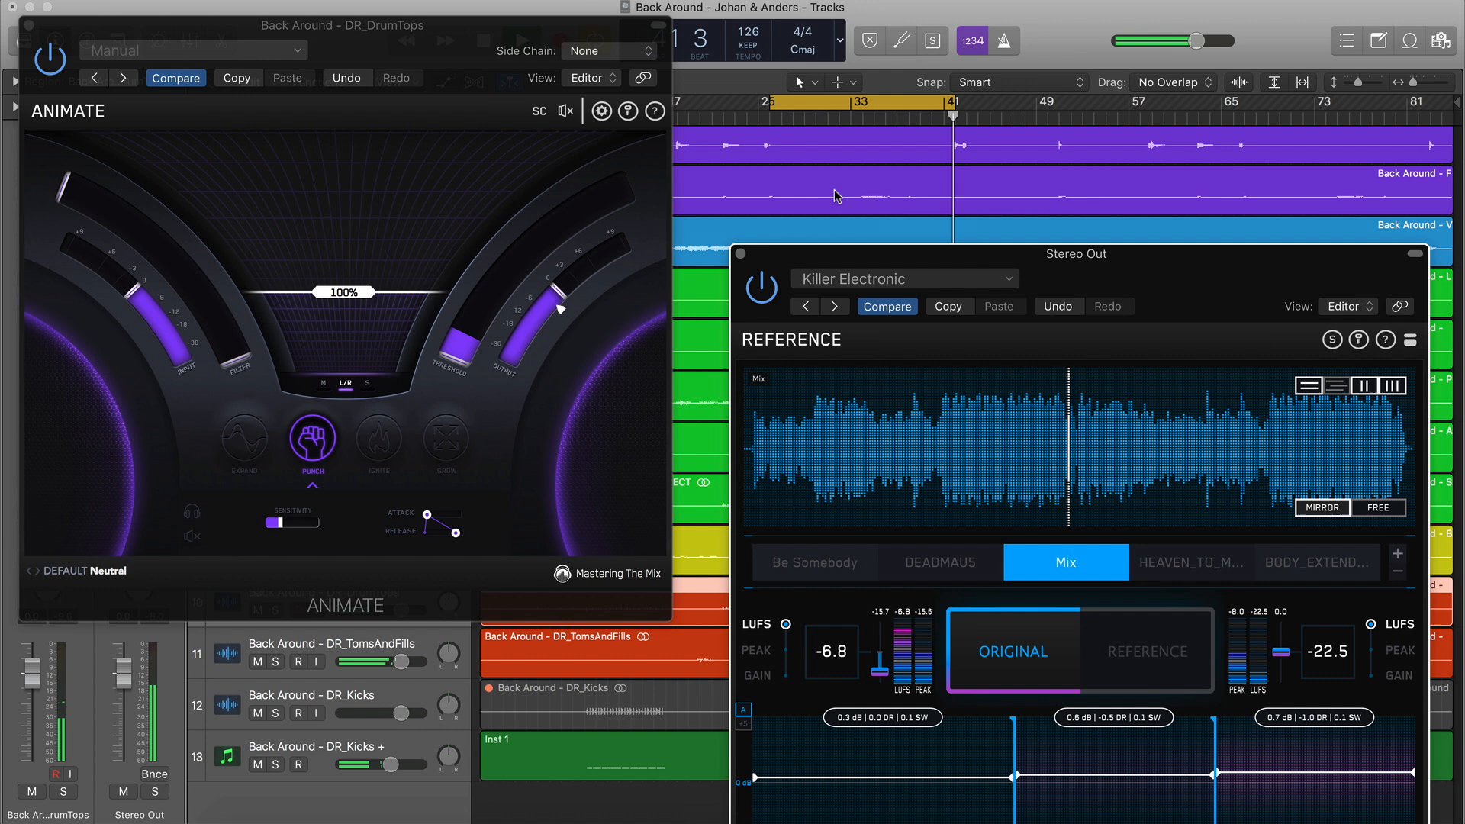
pyautogui.moveTo(882, 262); pyautogui.dragTo(869, 108)
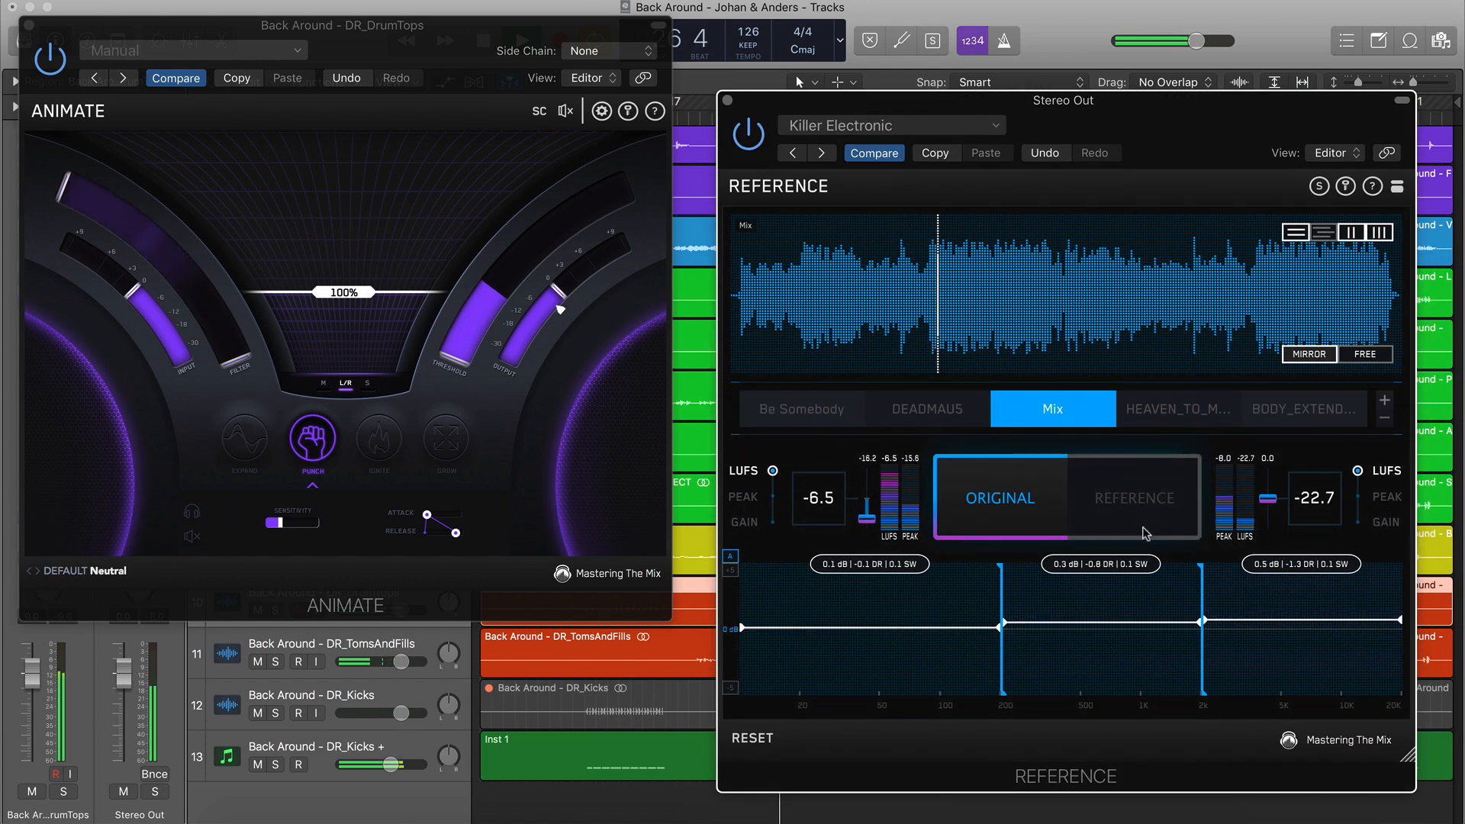
# Switch between the original and the Mix reference to judge the punchier drum tops, closing ANIMATE along the way
pyautogui.click(1042, 492)
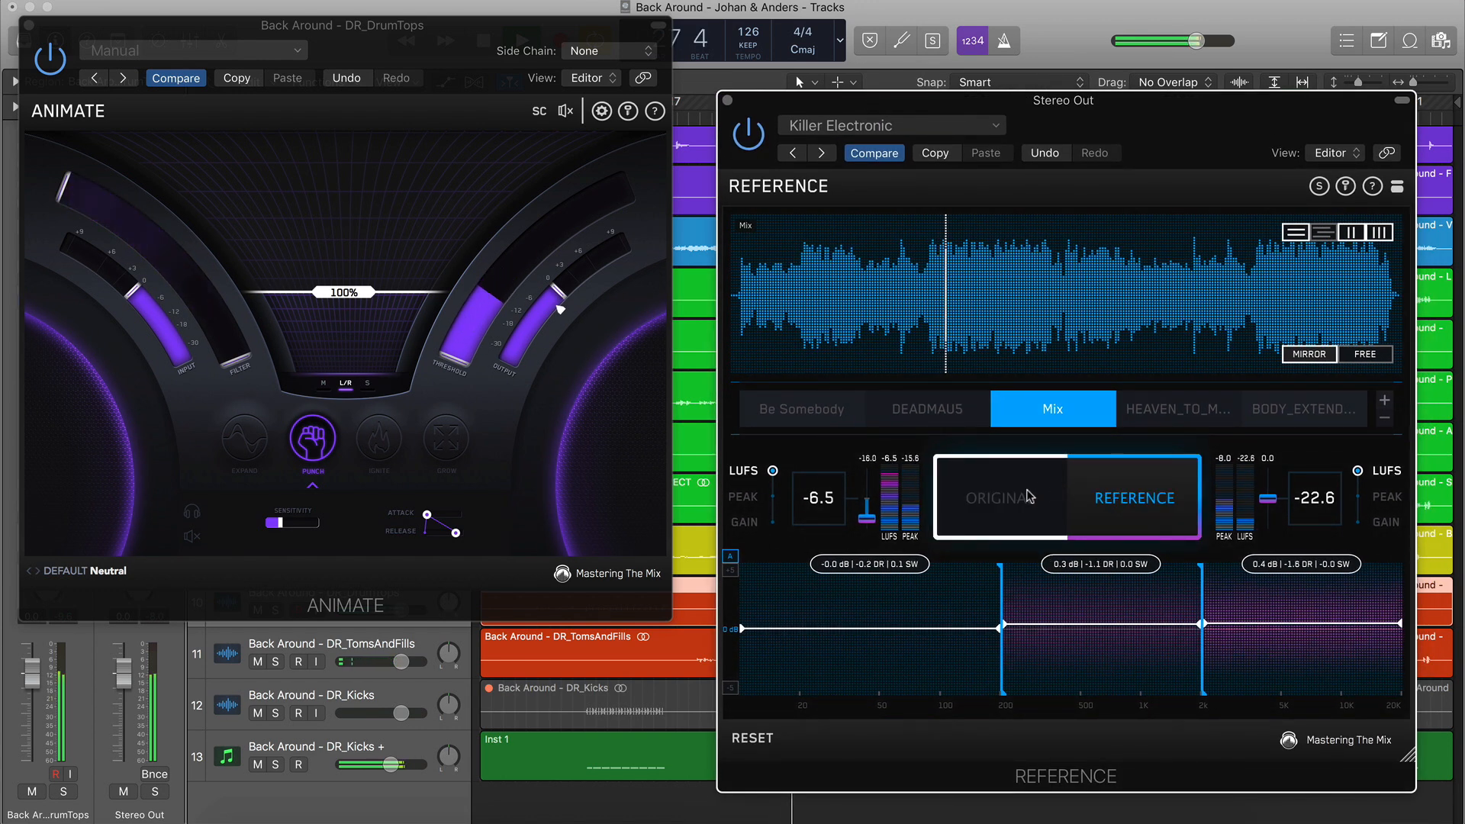
pyautogui.click(1030, 496)
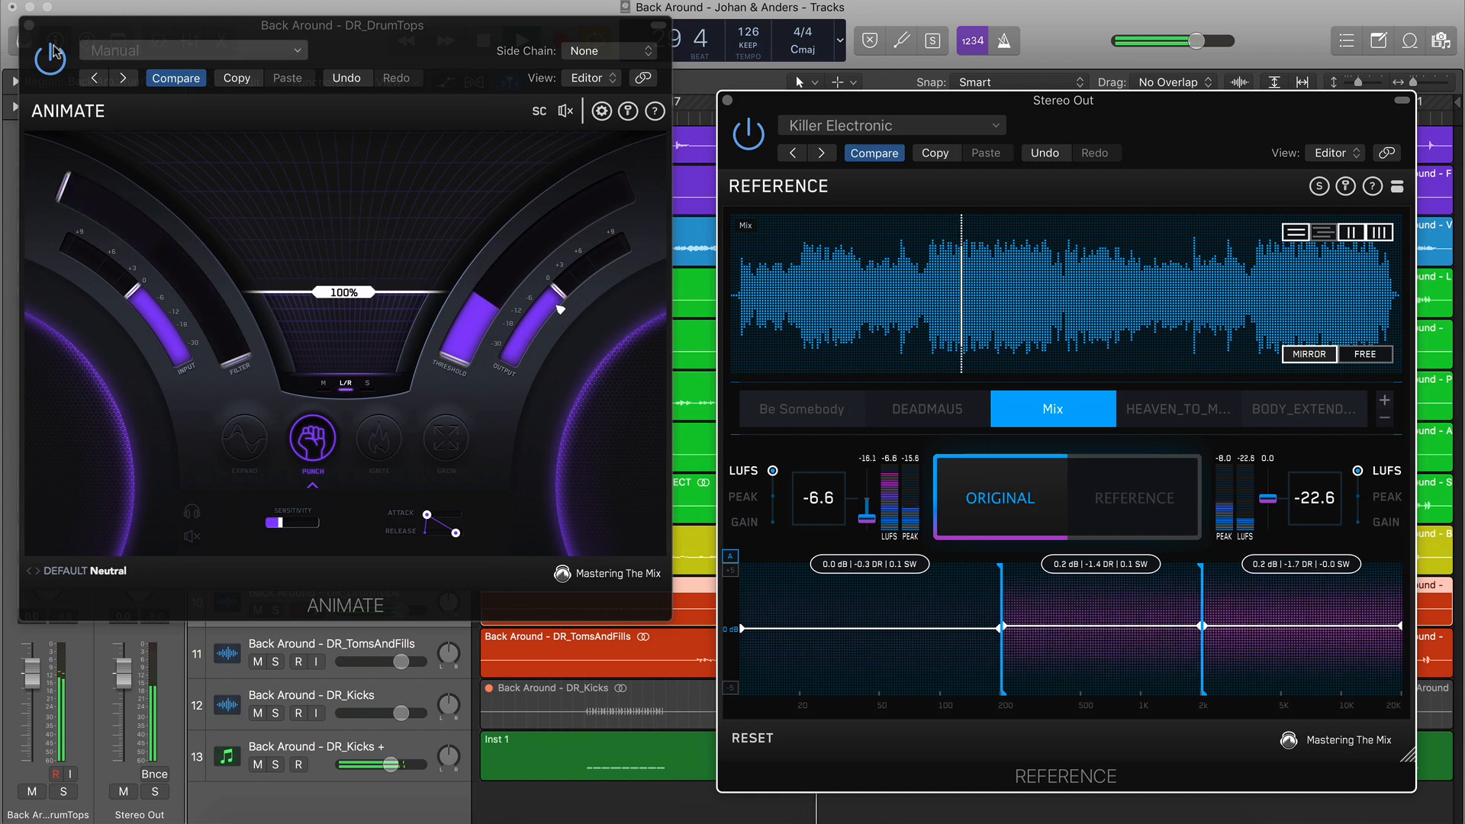
pyautogui.click(29, 25)
pyautogui.click(1080, 514)
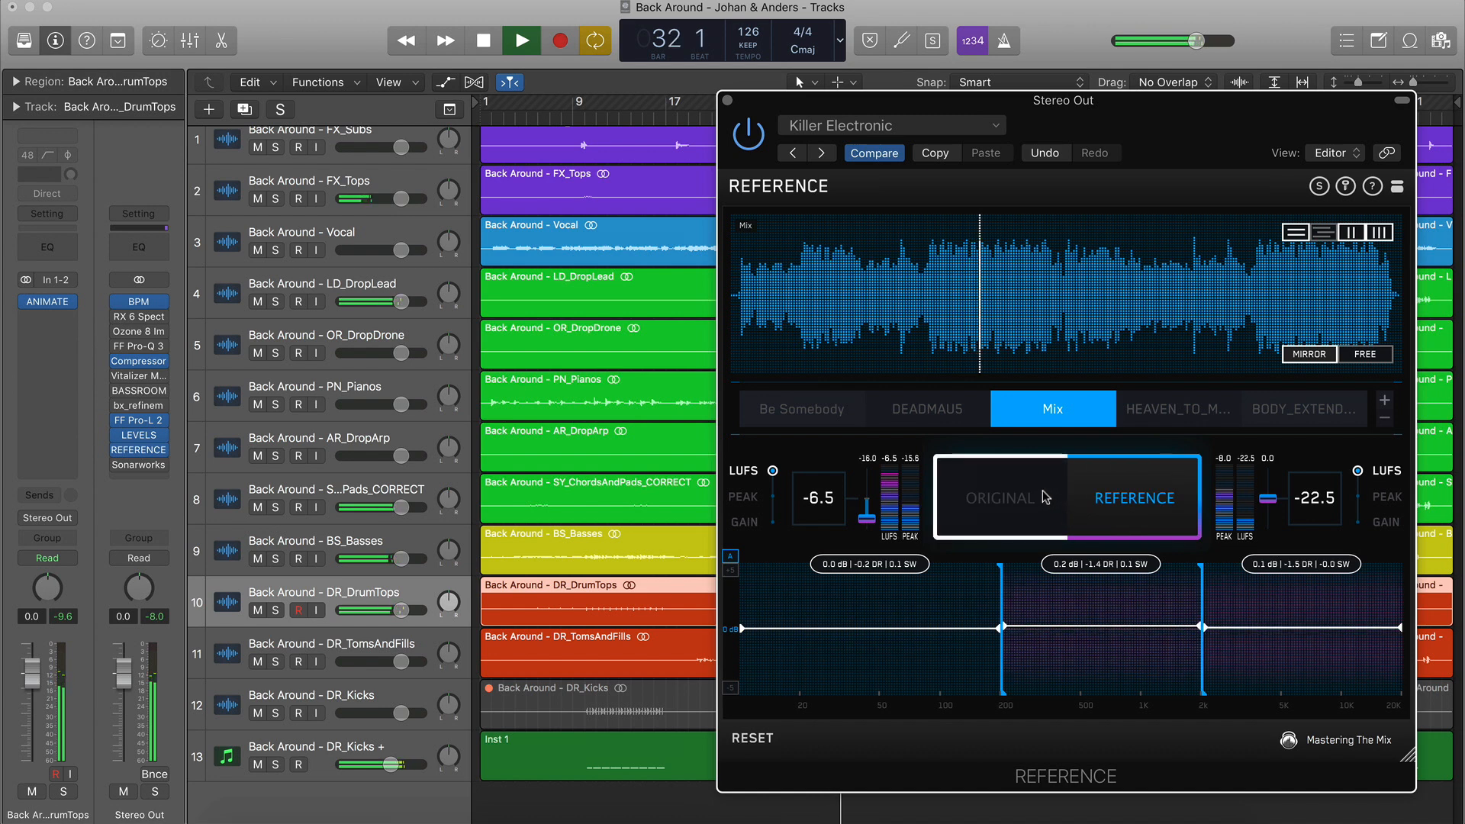
pyautogui.click(1046, 498)
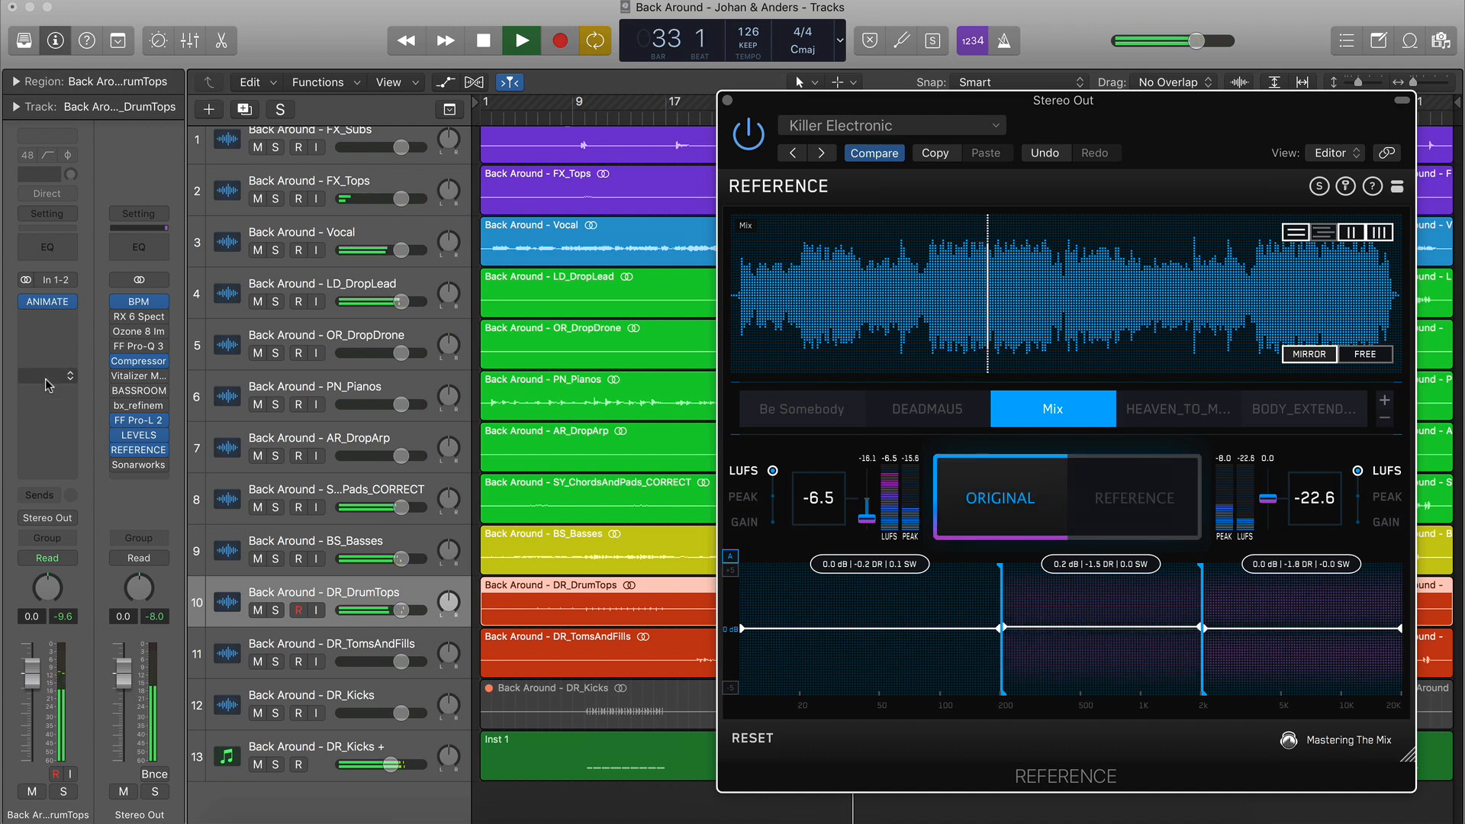
# Insert a stereo Pro-Q 3 after ANIMATE on DR_DrumTops and grab the 12363 Hz peak as a dynamic bell at -4.47 dB, Q 13.62
pyautogui.click(69, 316)
pyautogui.moveTo(96, 373)
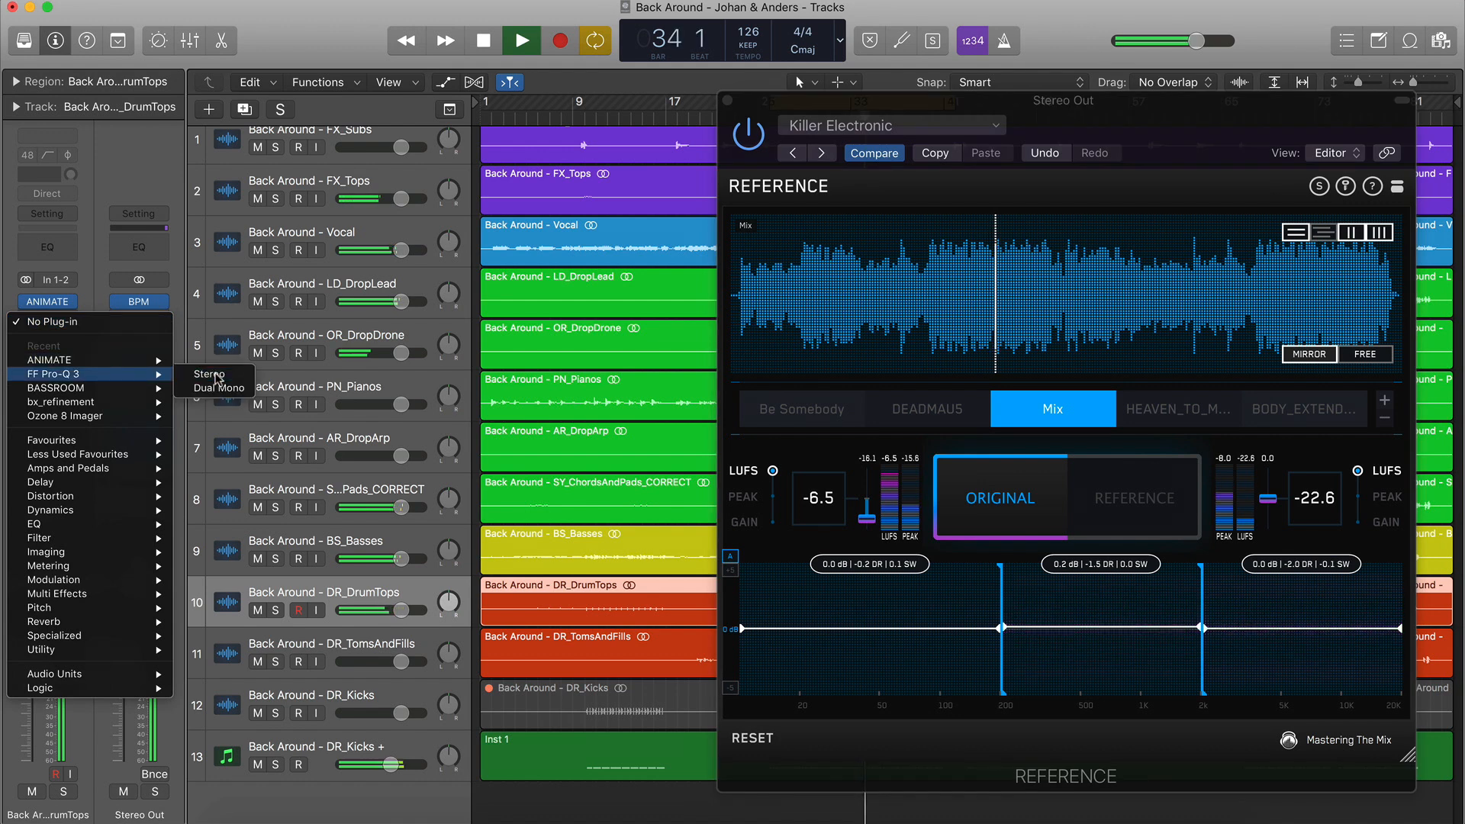
pyautogui.click(215, 374)
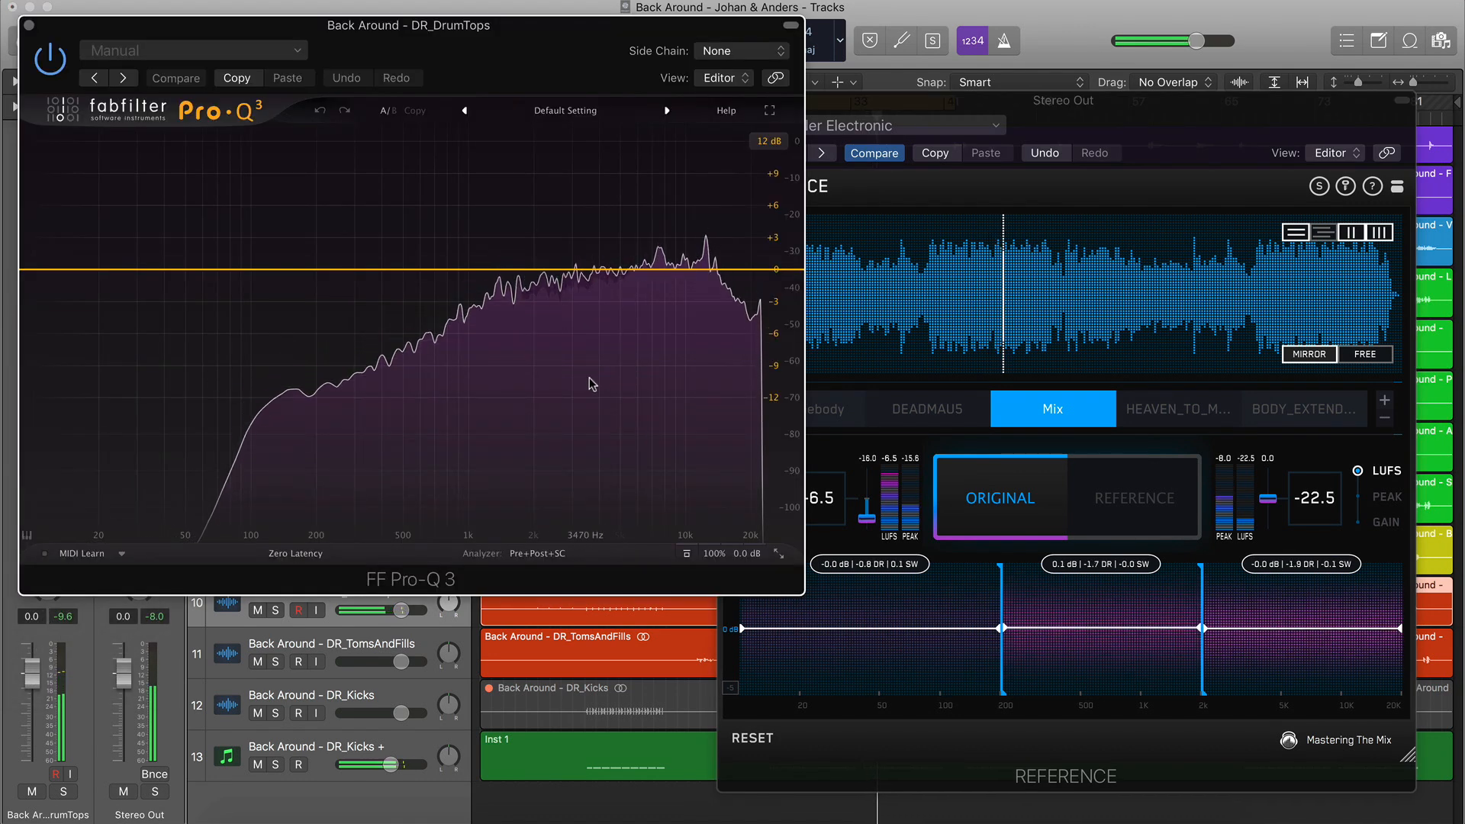
pyautogui.moveTo(653, 417)
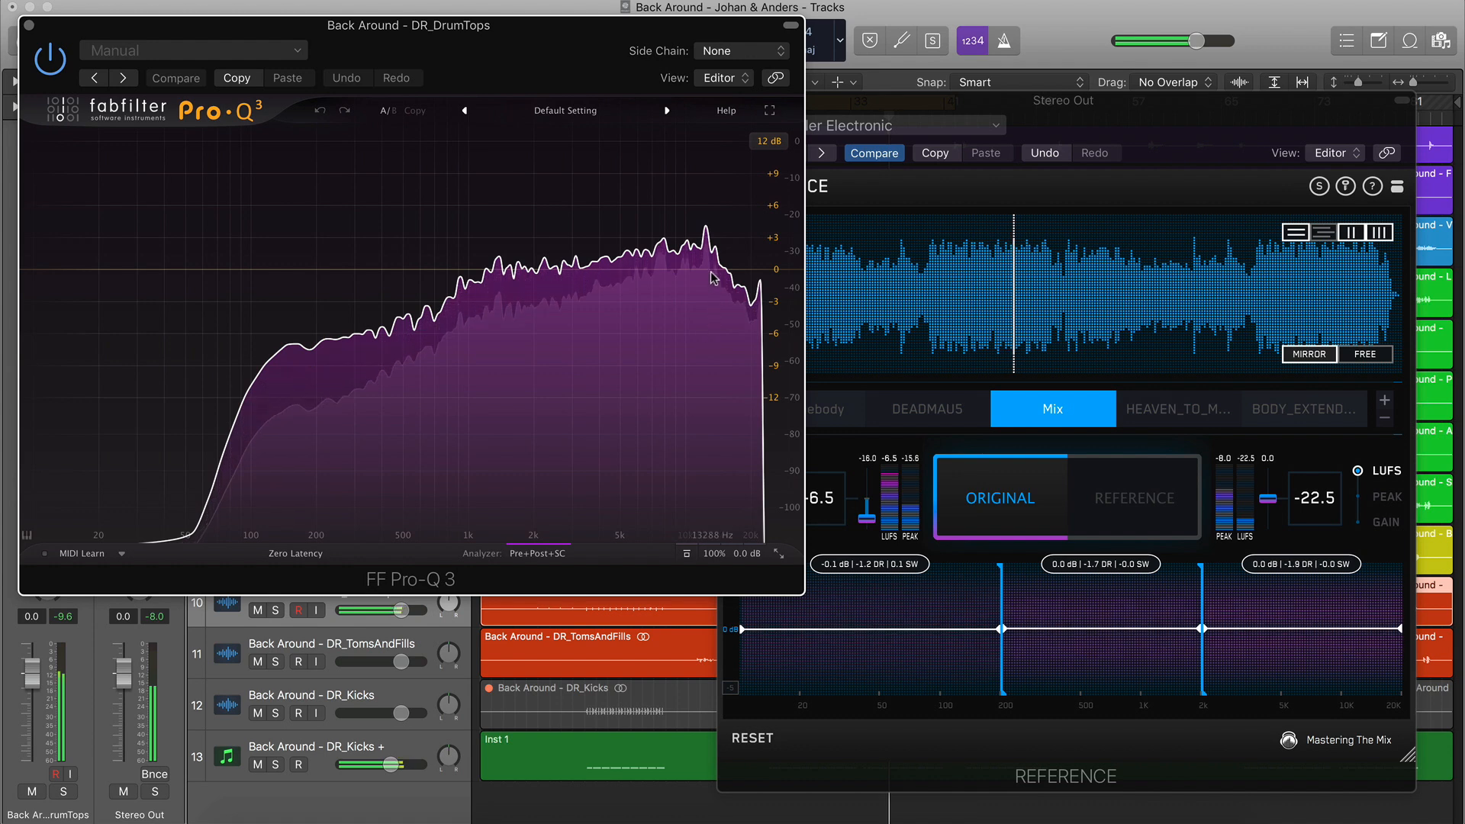
pyautogui.moveTo(705, 226); pyautogui.dragTo(705, 164)
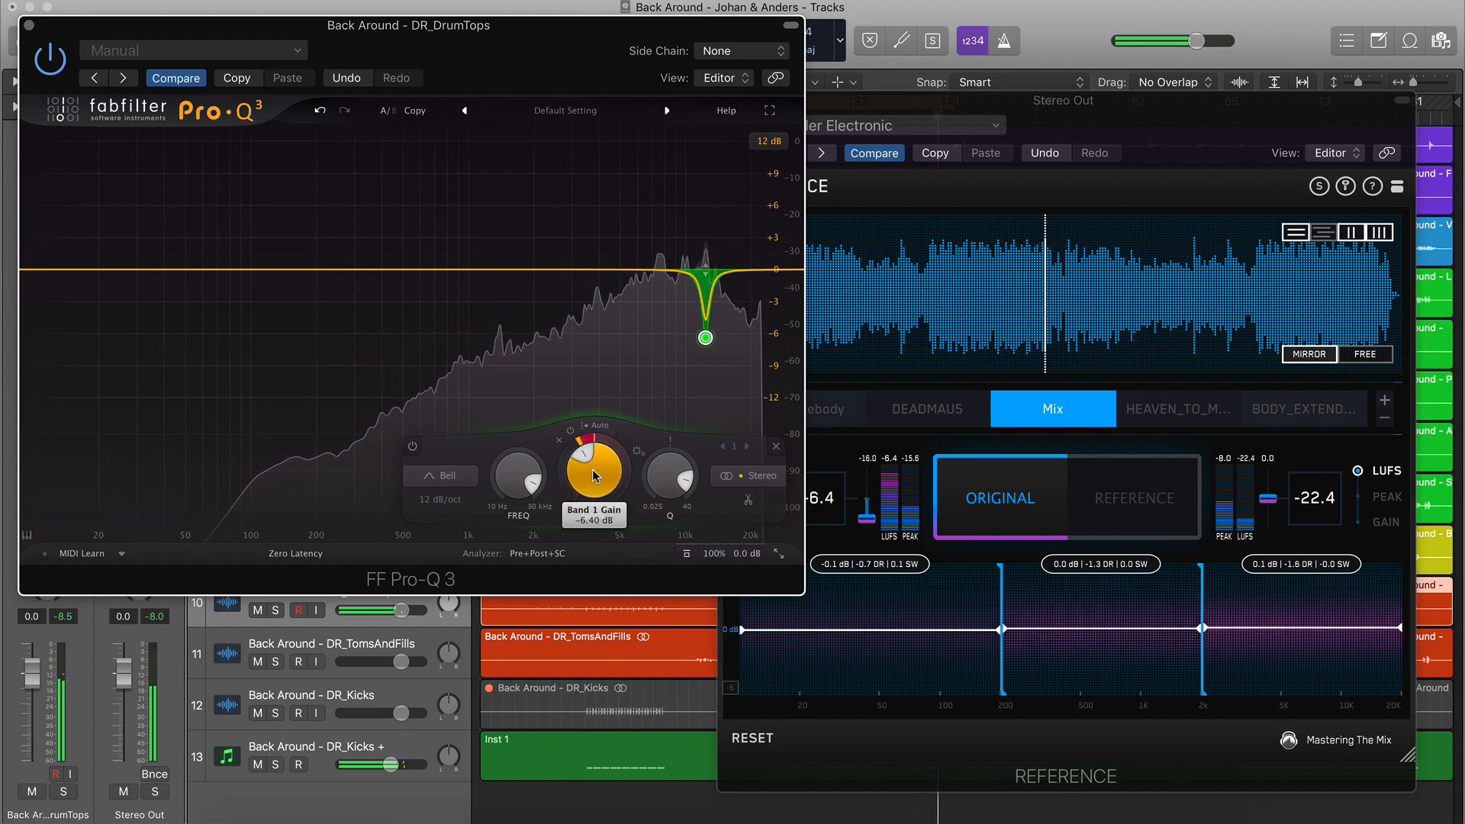
pyautogui.scroll(3, 596, 477)
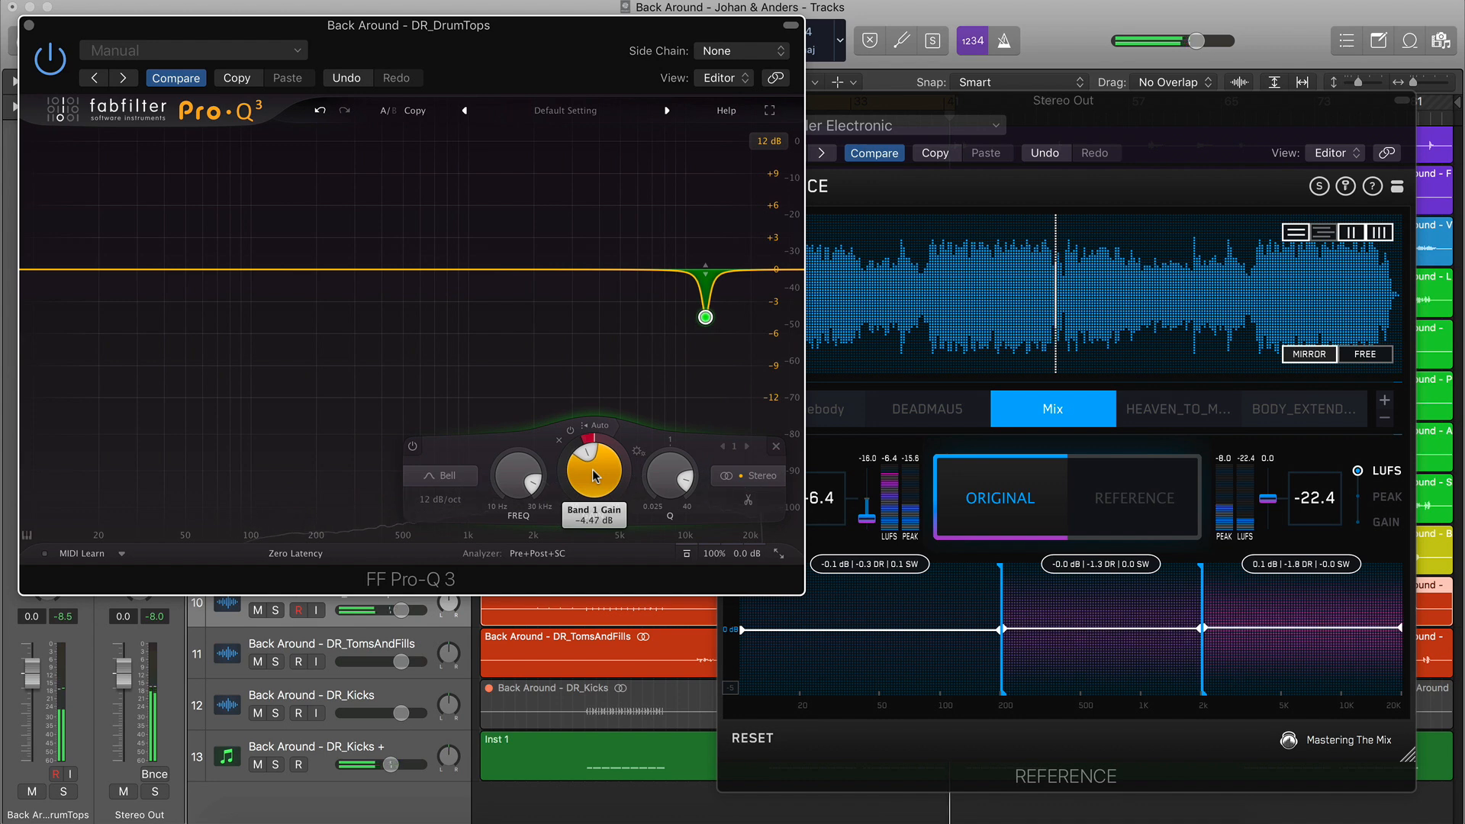
# Boost 1091.8 Hz by 1.10 dB, add a dynamic bell near 5.5 kHz cutting just over 1 dB, and use a 3 dB display range
pyautogui.moveTo(380, 269); pyautogui.dragTo(476, 254)
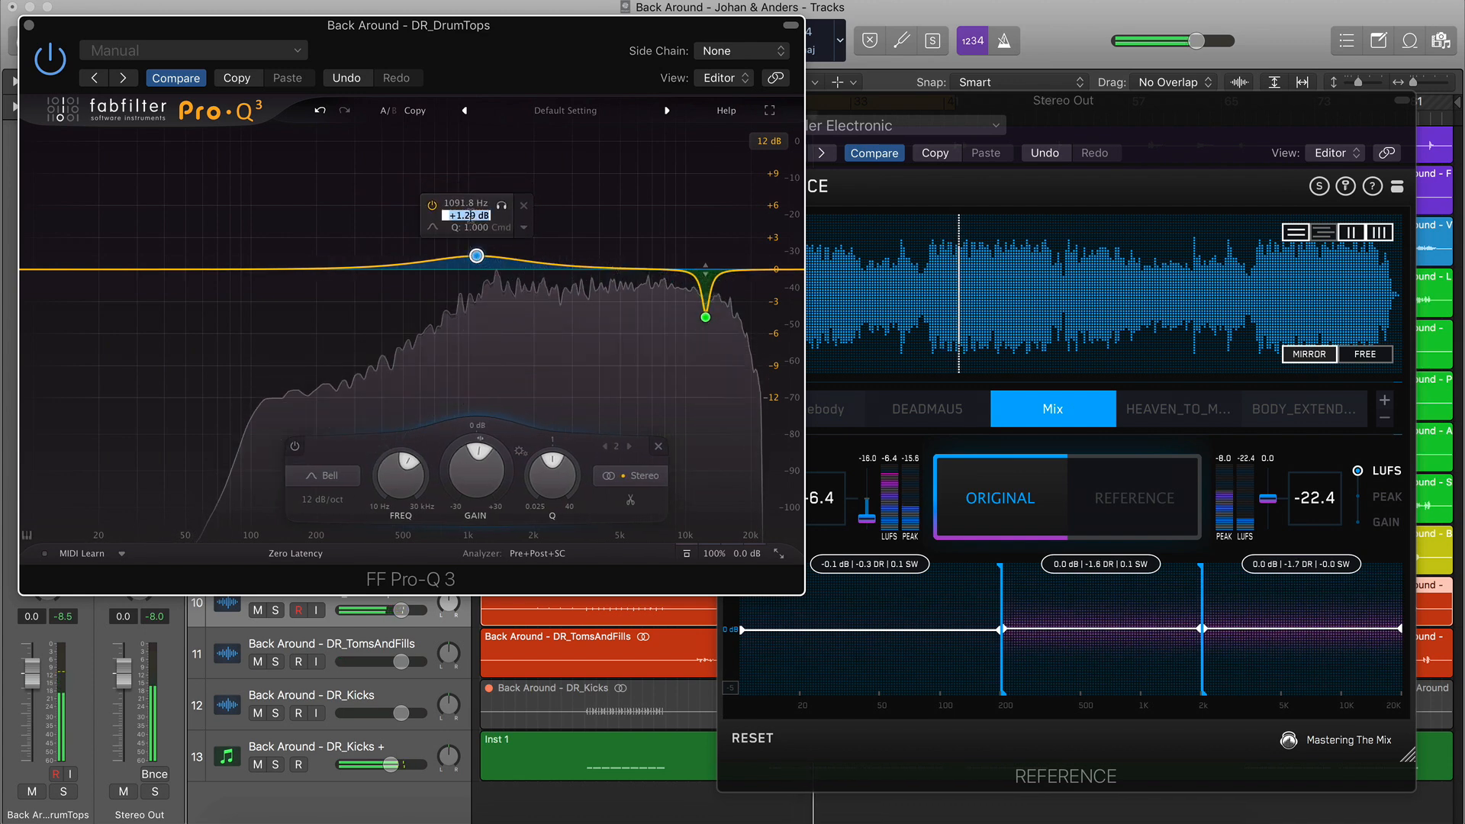
pyautogui.press('Return')
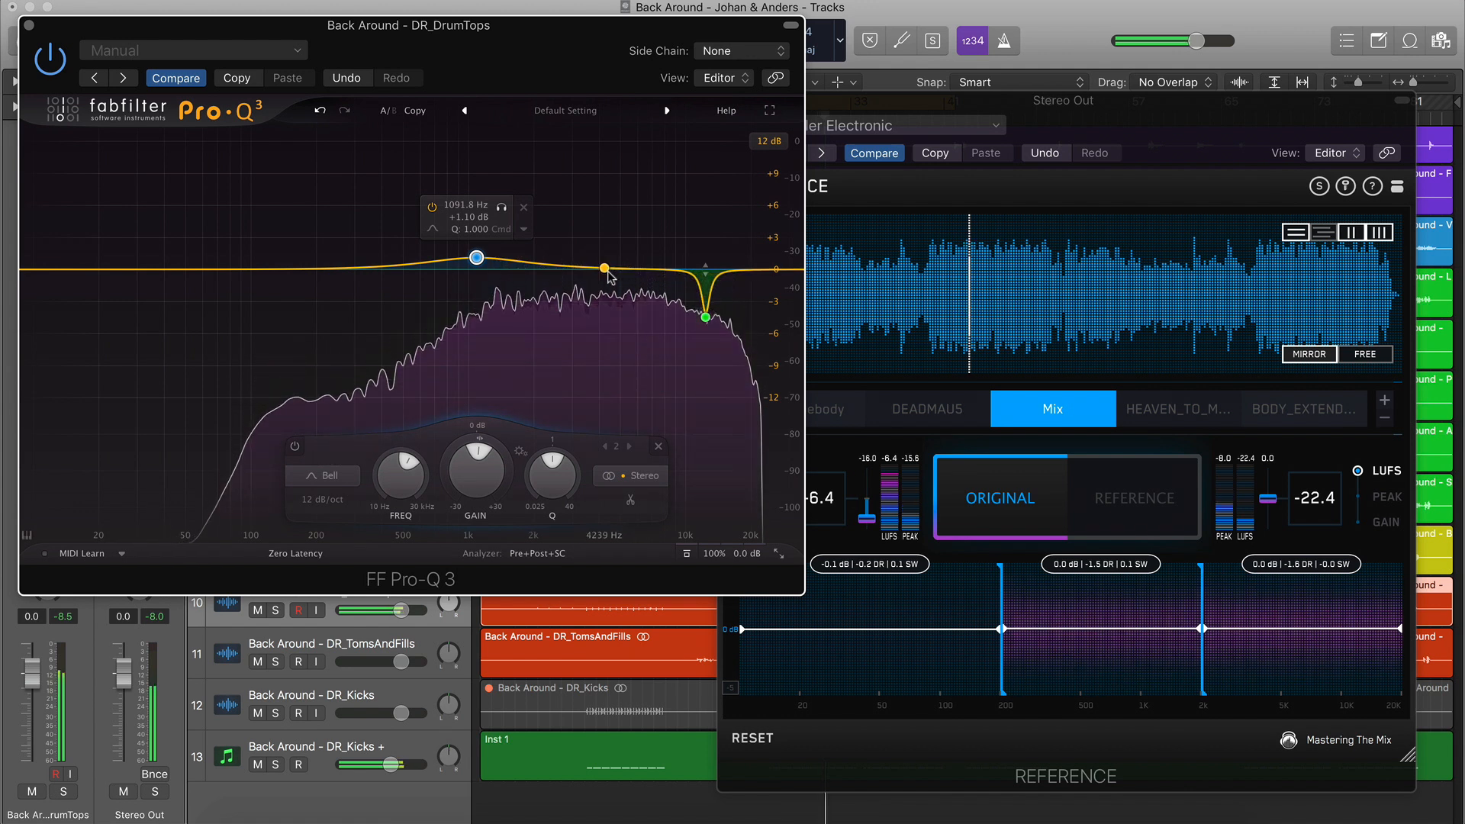
pyautogui.click(628, 270)
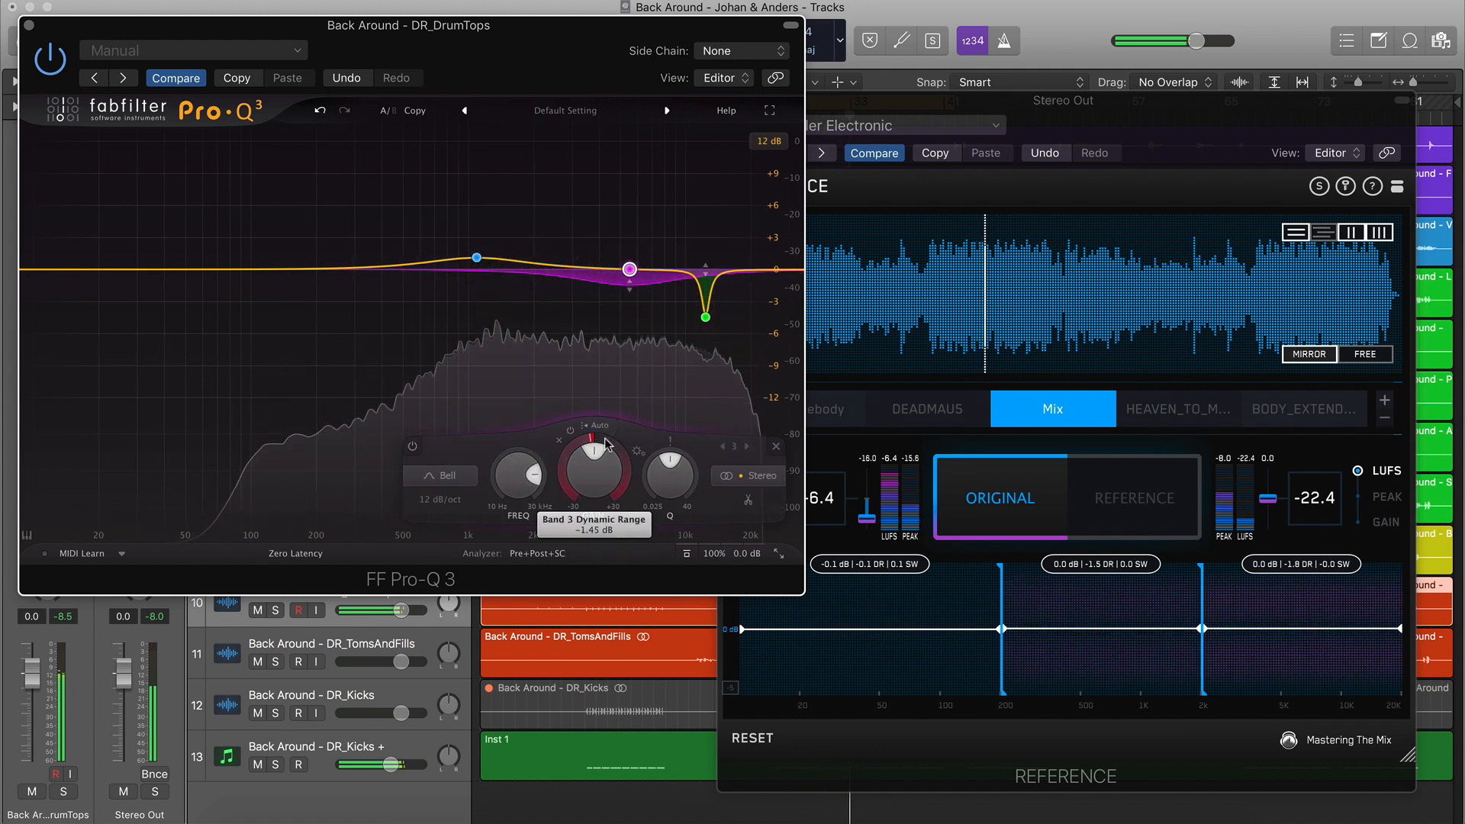
pyautogui.click(768, 142)
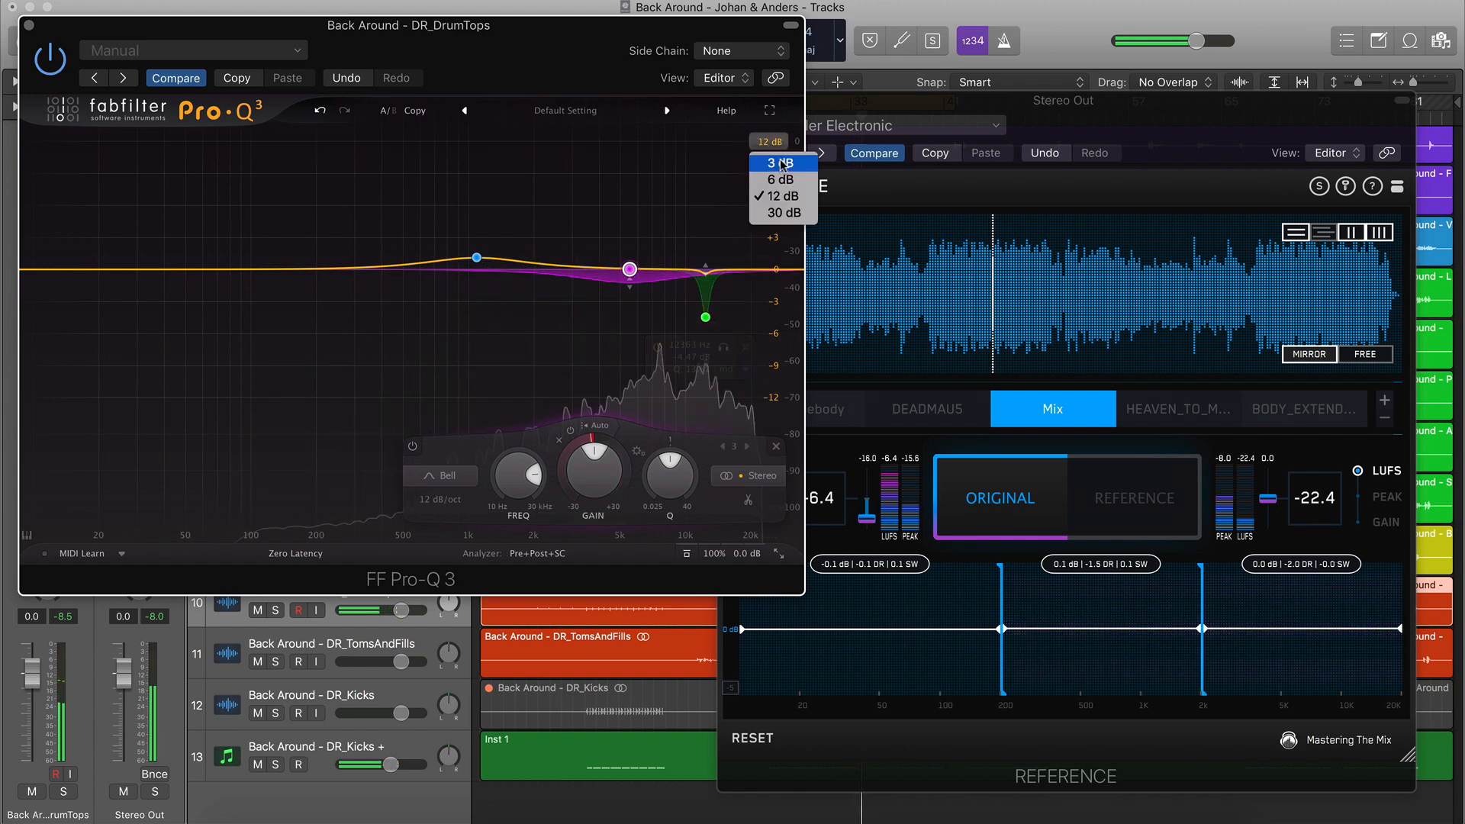
pyautogui.click(781, 163)
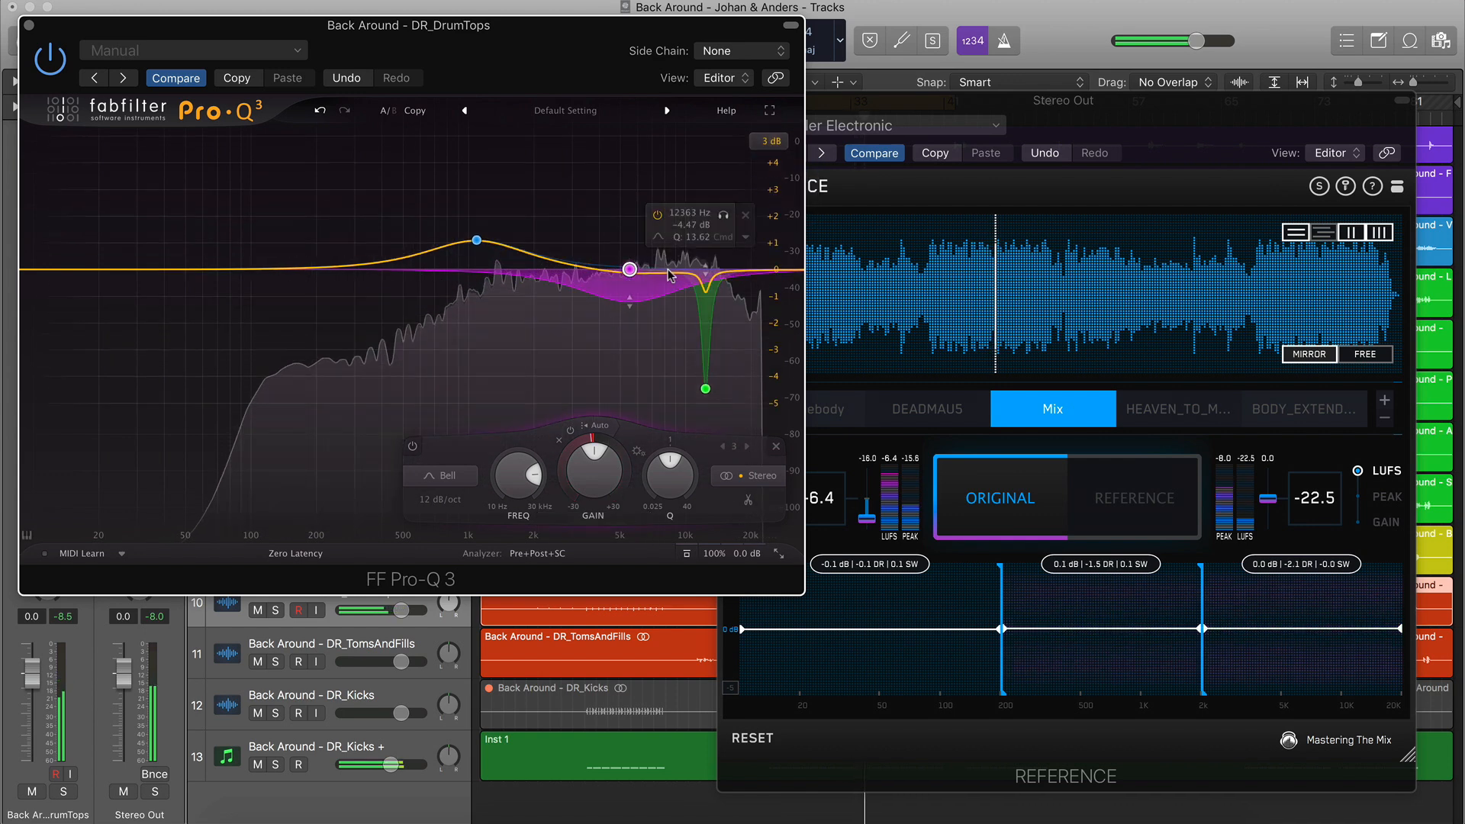
# Check the drum tops EQ against bypass, and compare the original with the Mix reference
pyautogui.click(689, 555)
pyautogui.click(1145, 514)
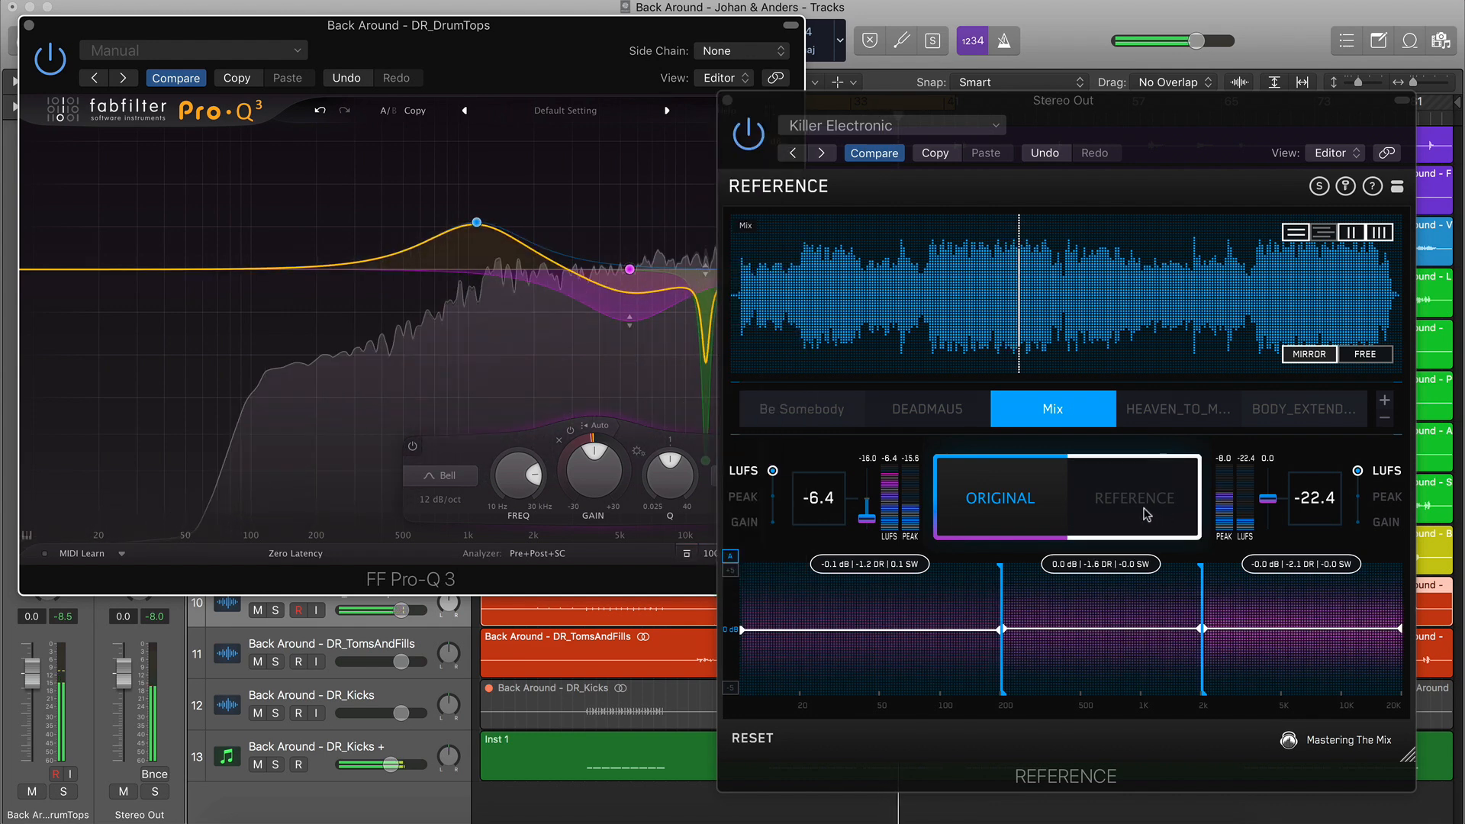
pyautogui.click(1139, 513)
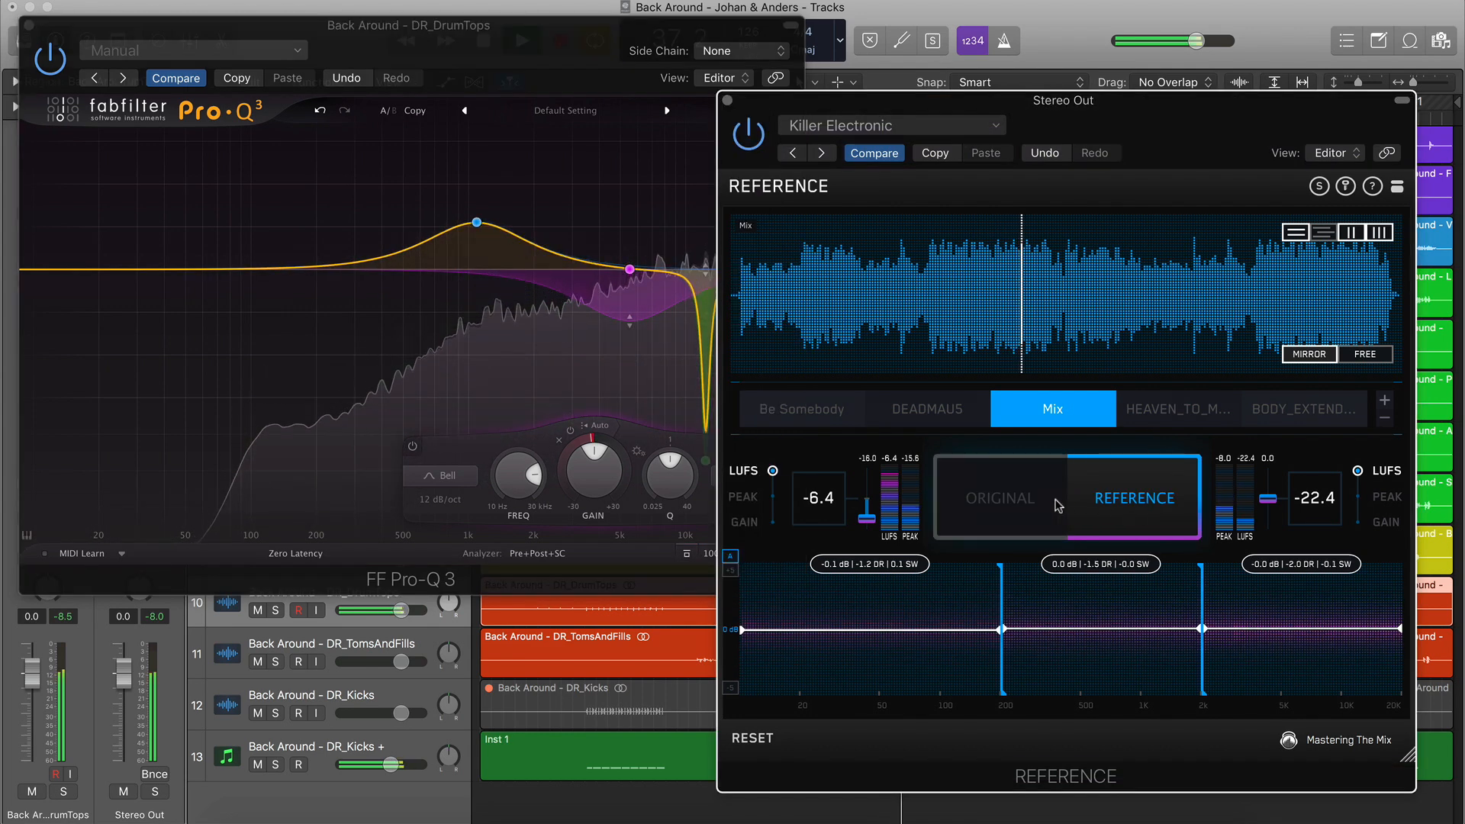
pyautogui.click(1004, 521)
pyautogui.click(1134, 528)
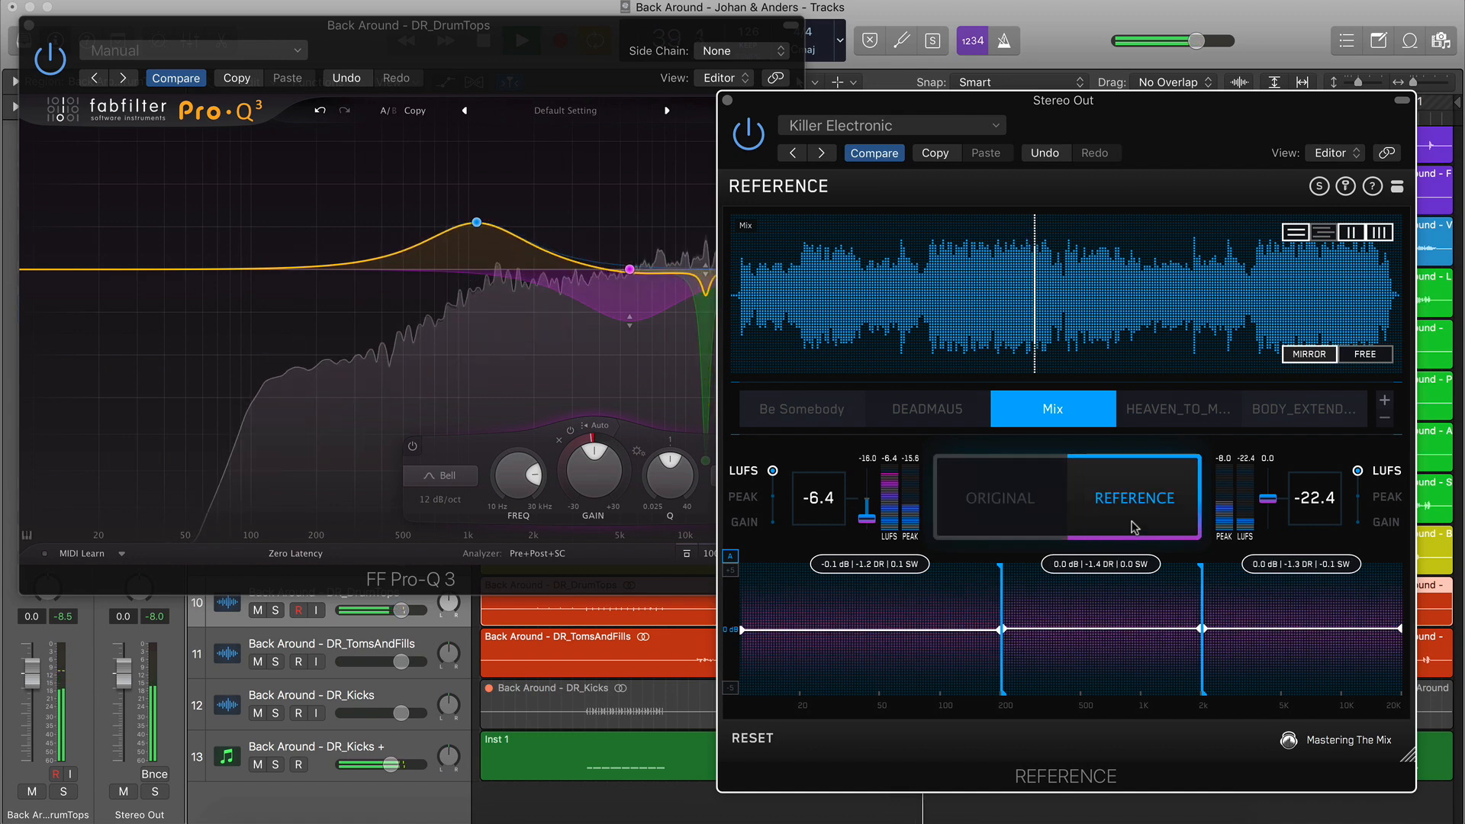
pyautogui.click(1016, 500)
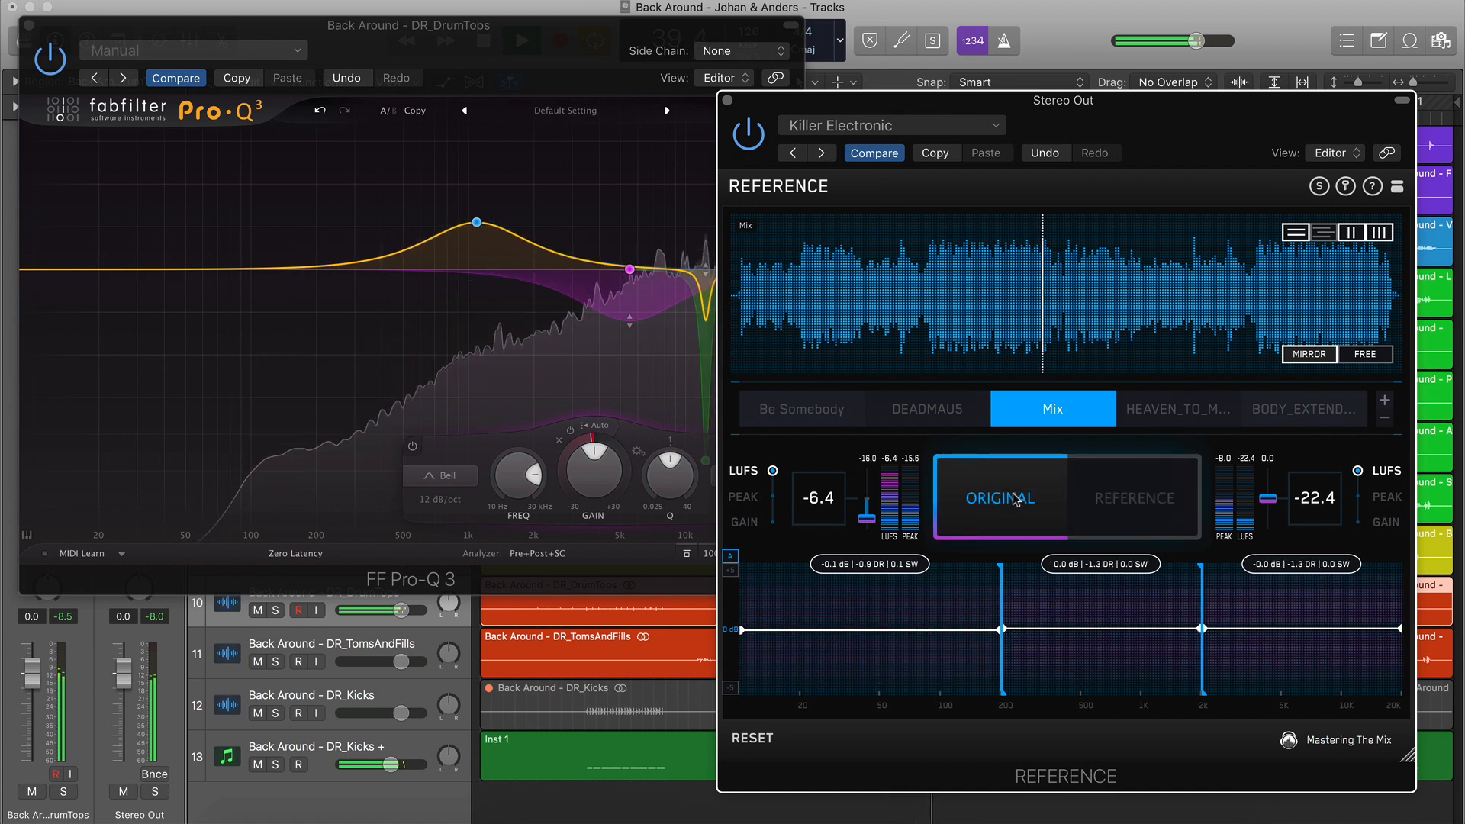
# Compare the original with the HEAVEN_TO_ME and BODY_EXTENDED_VERSION references, and close the drum tops EQ
pyautogui.click(1165, 415)
pyautogui.click(1130, 500)
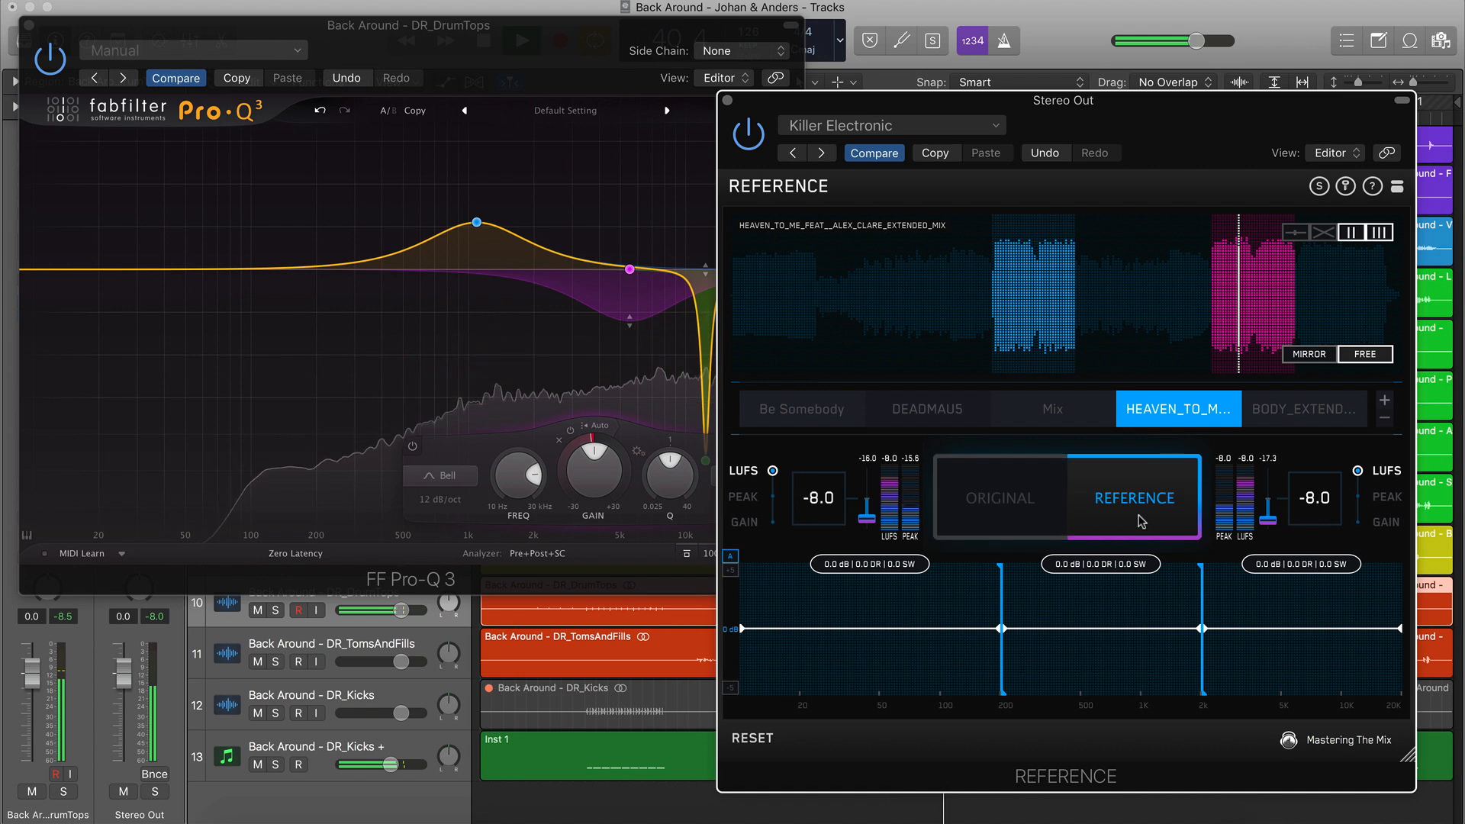
pyautogui.click(1287, 412)
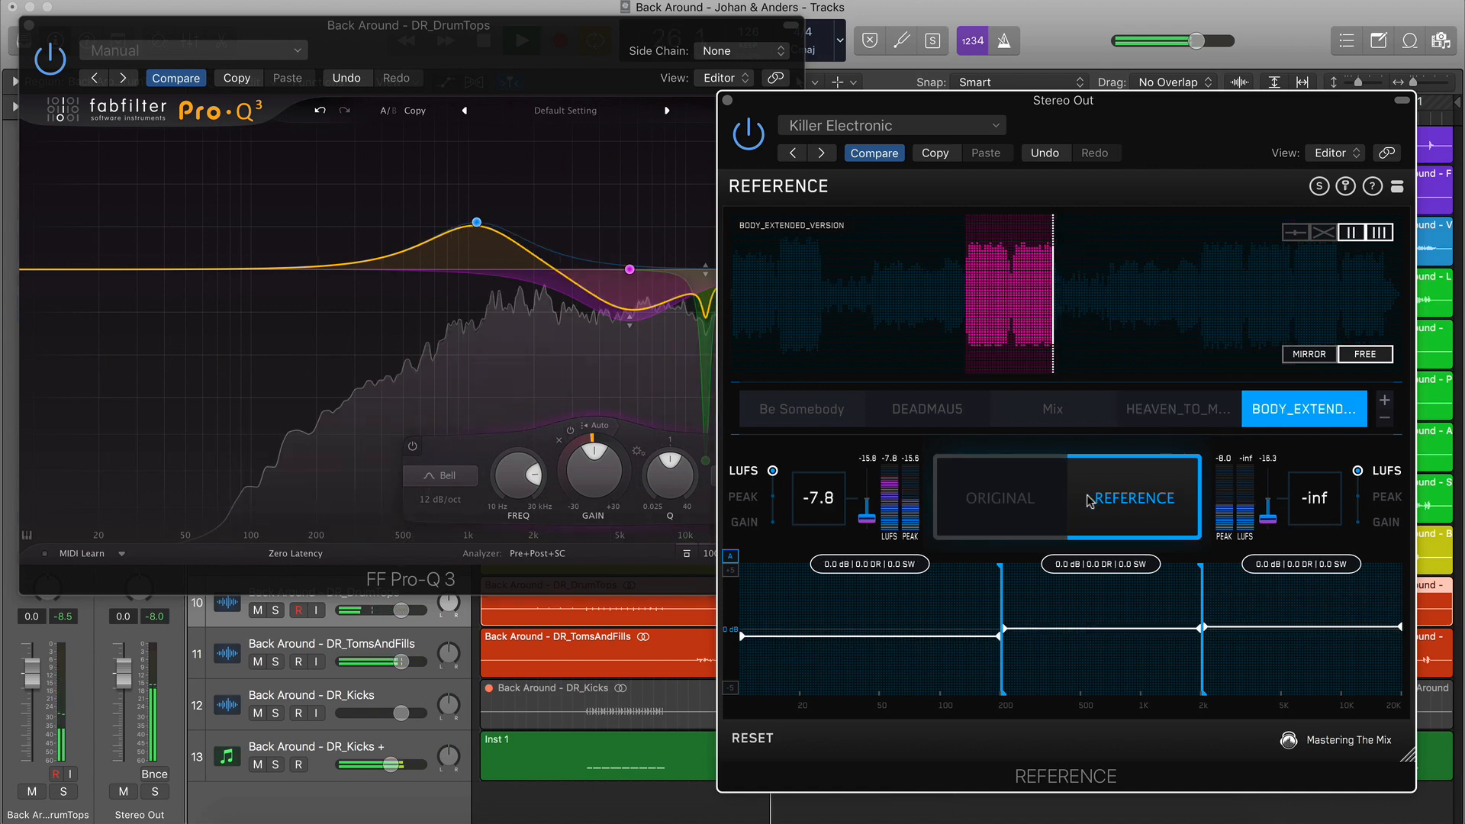
pyautogui.click(1014, 516)
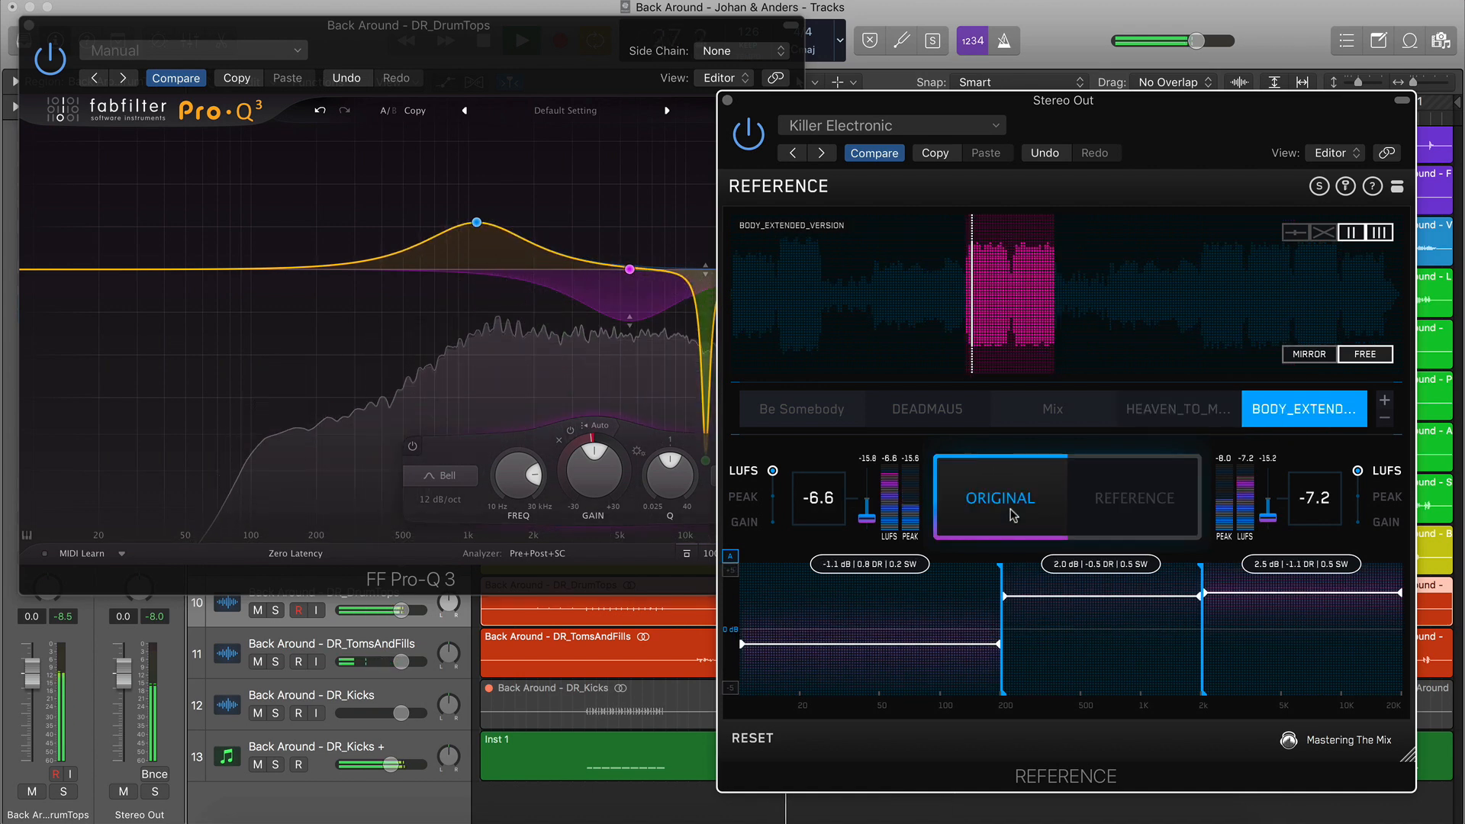
pyautogui.click(29, 25)
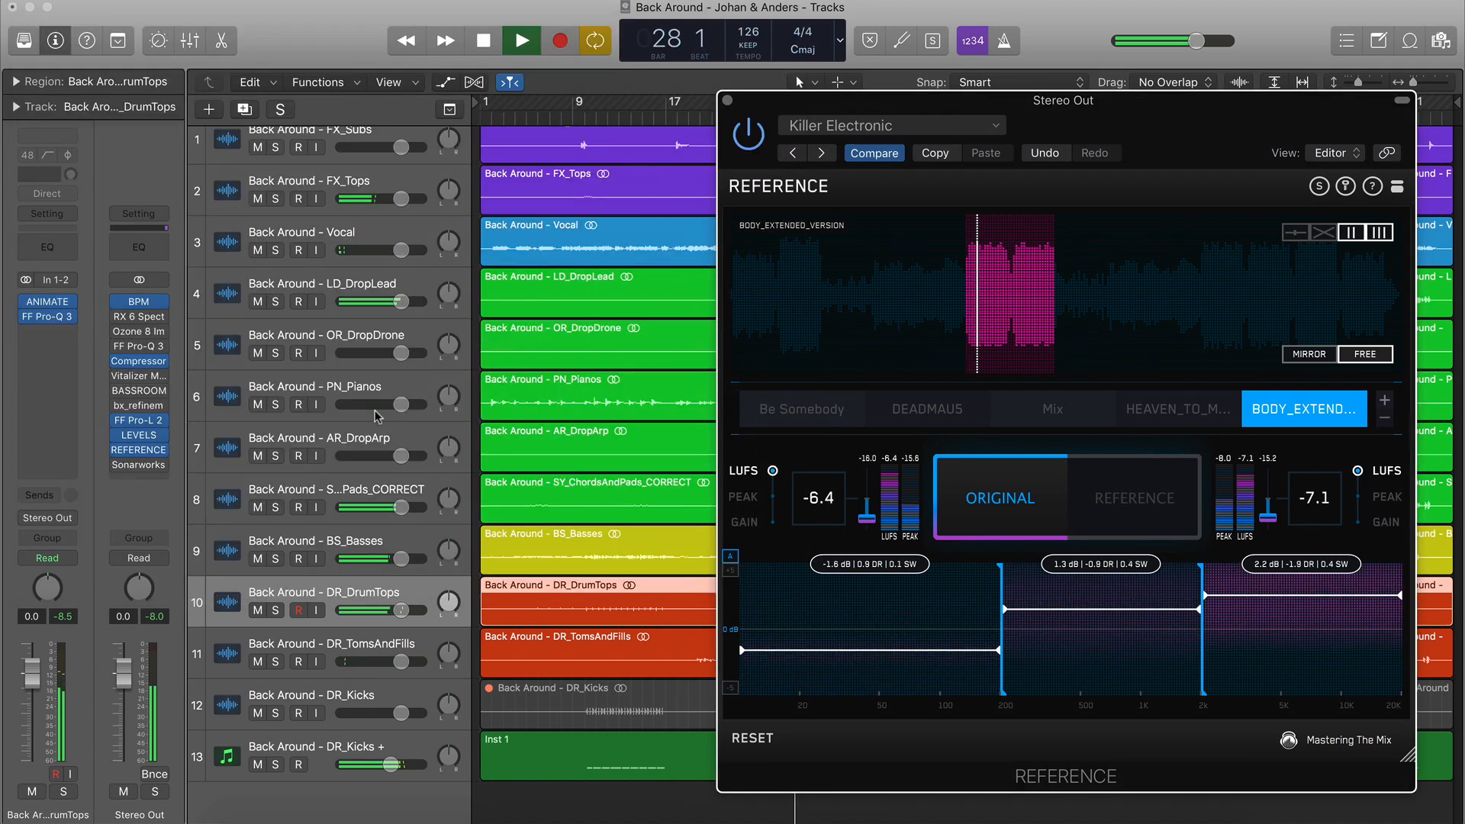
# Close REFERENCE and set the playback cycle over the section after the first drop, about bars 42 to 59
pyautogui.click(321, 498)
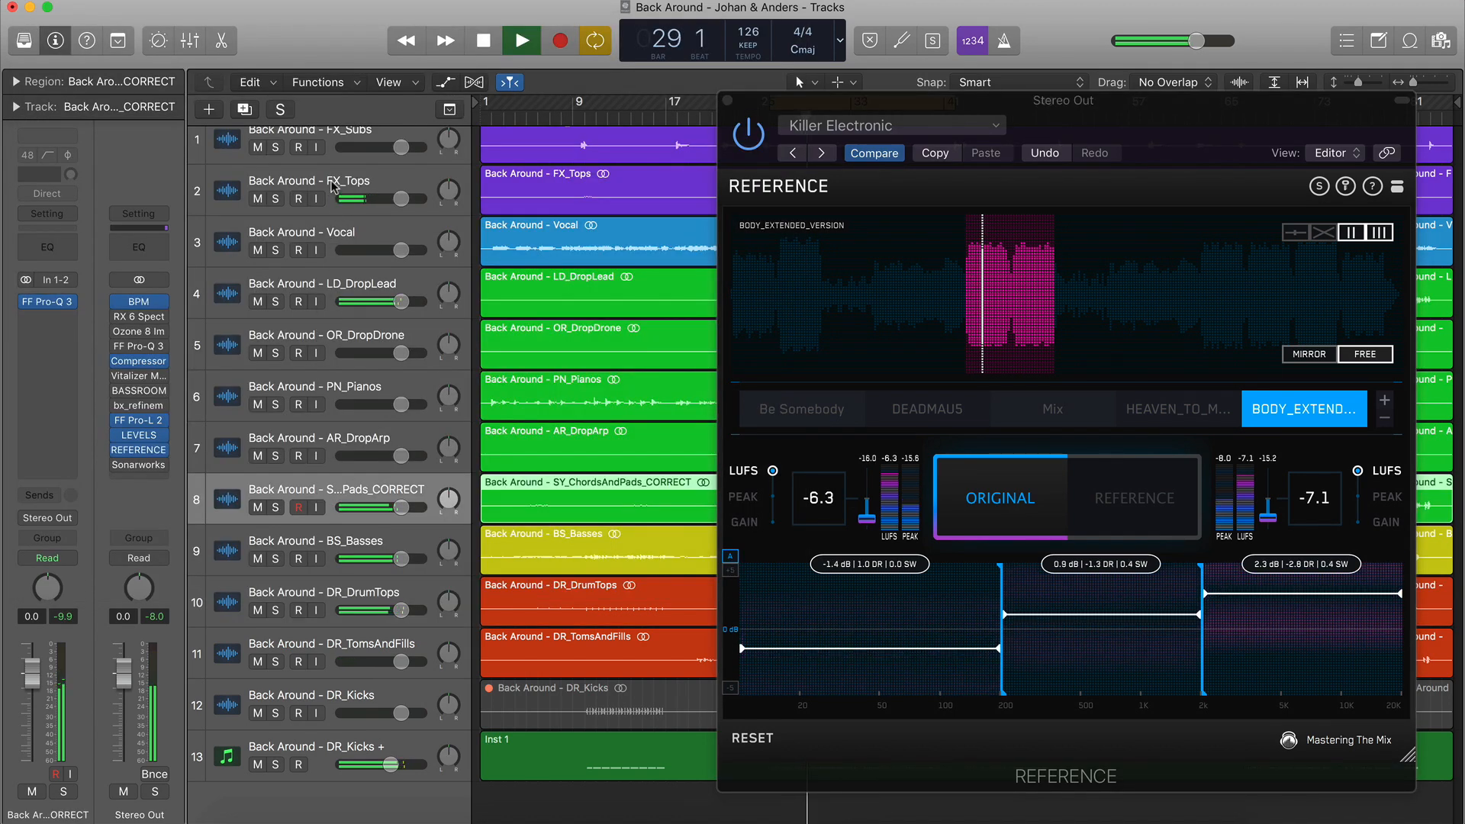
pyautogui.click(727, 100)
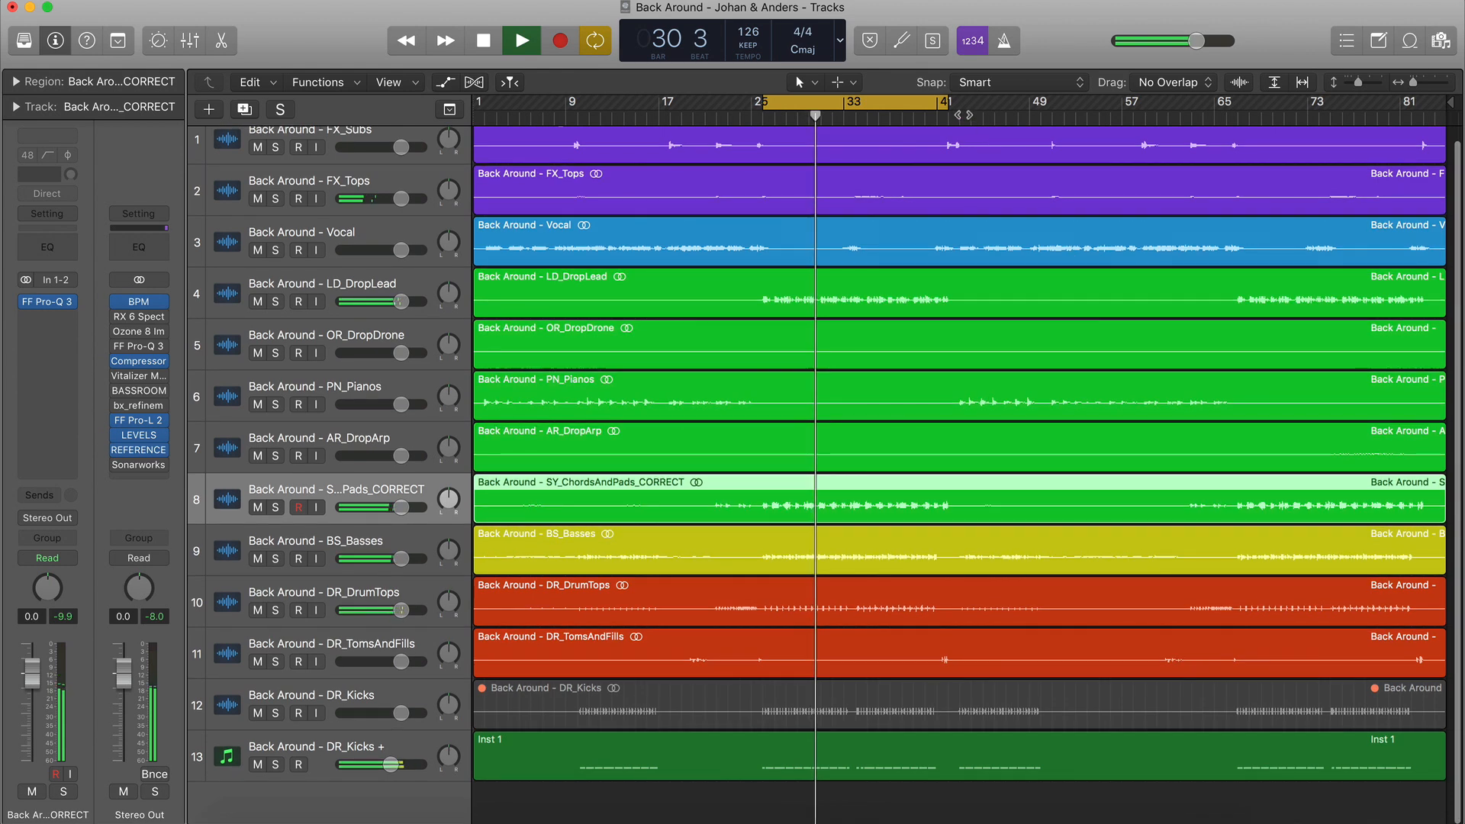
pyautogui.click(955, 113)
pyautogui.press('c')
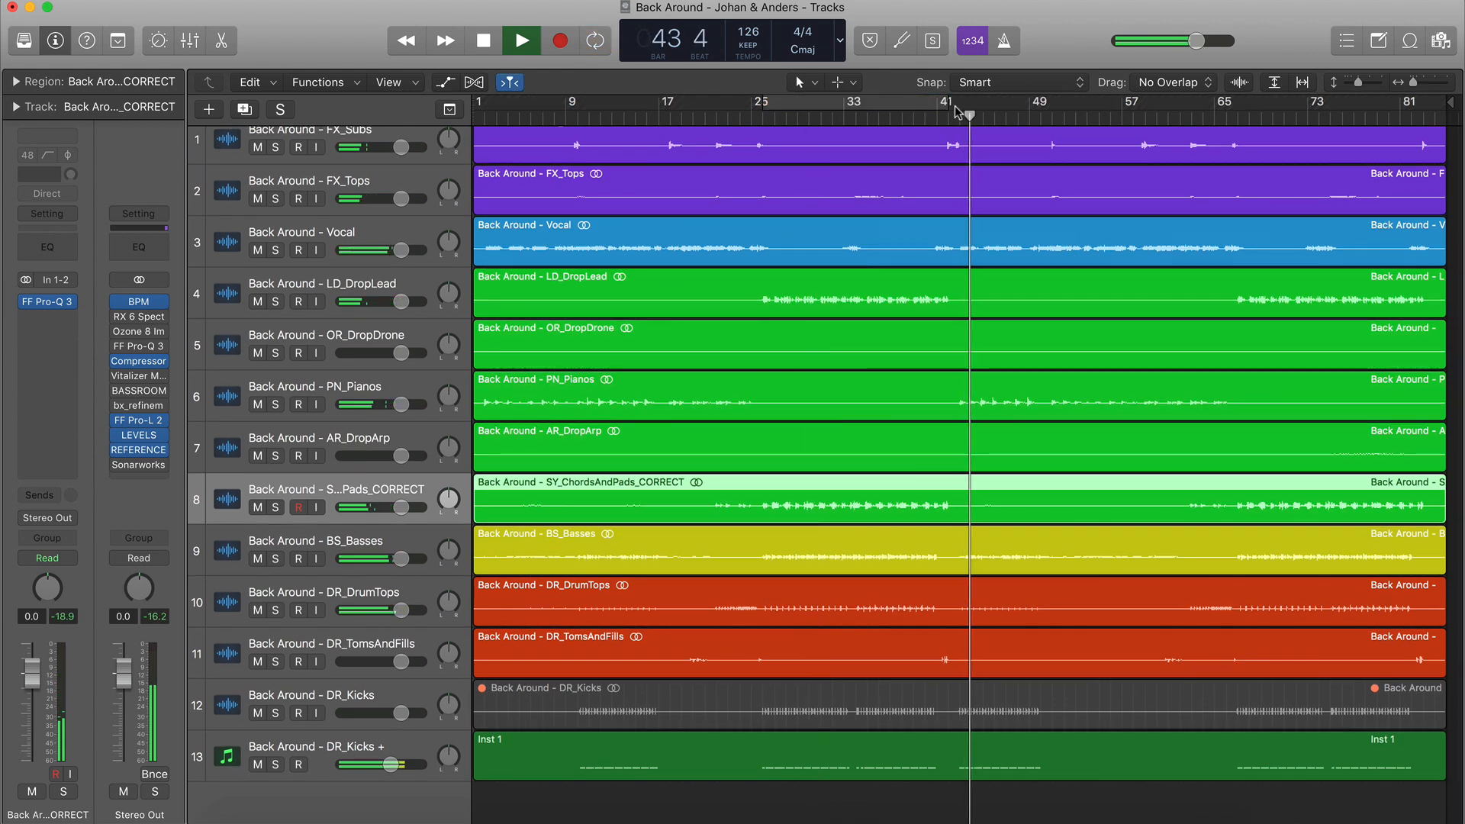
pyautogui.moveTo(959, 107); pyautogui.dragTo(1145, 111)
pyautogui.press('super+Up')
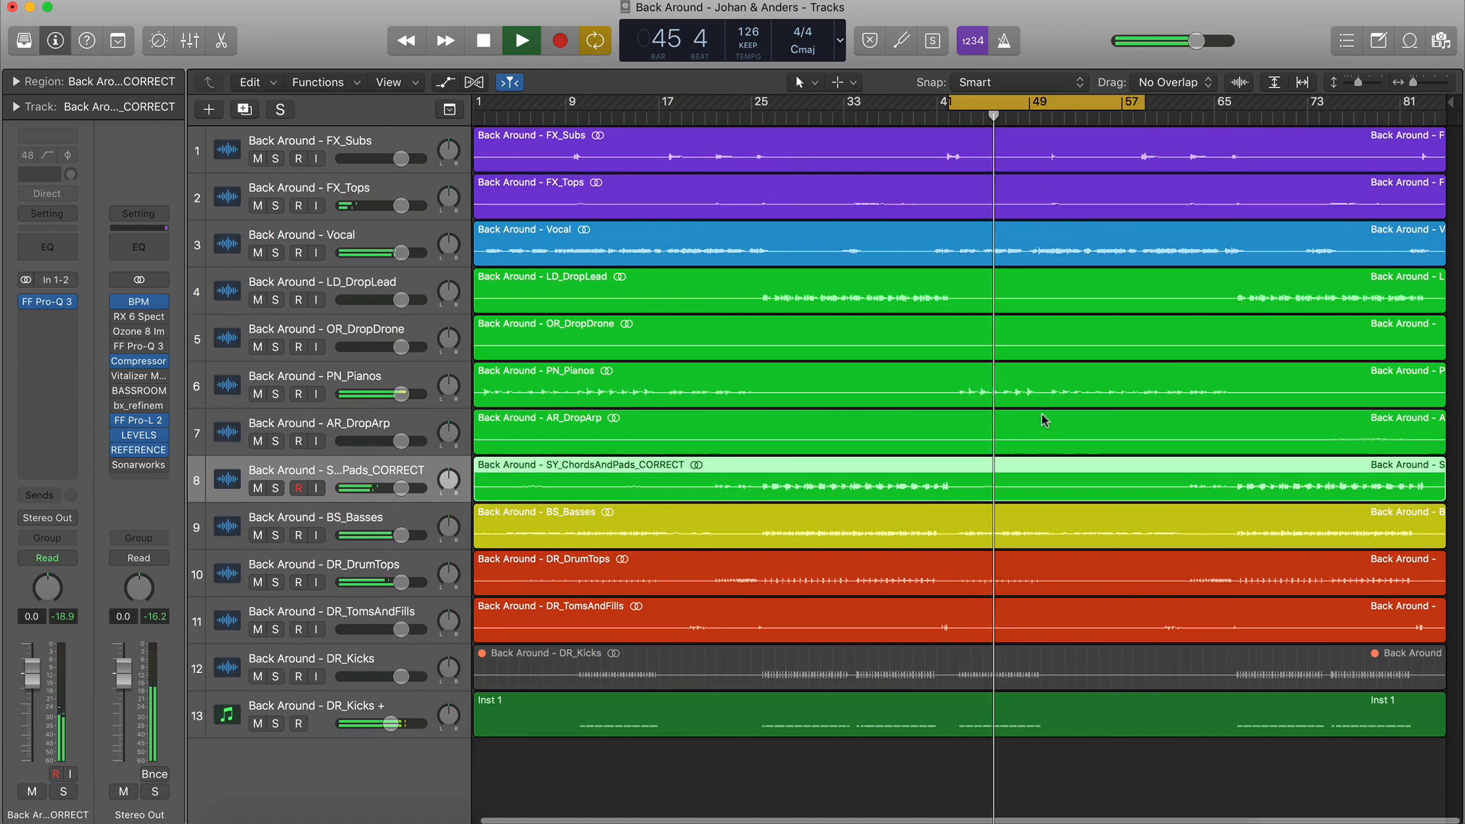
# Open the Inst 1 kick region for note editing and set the velocity of the notes in bars 43 to 50 to 105
pyautogui.click(891, 725)
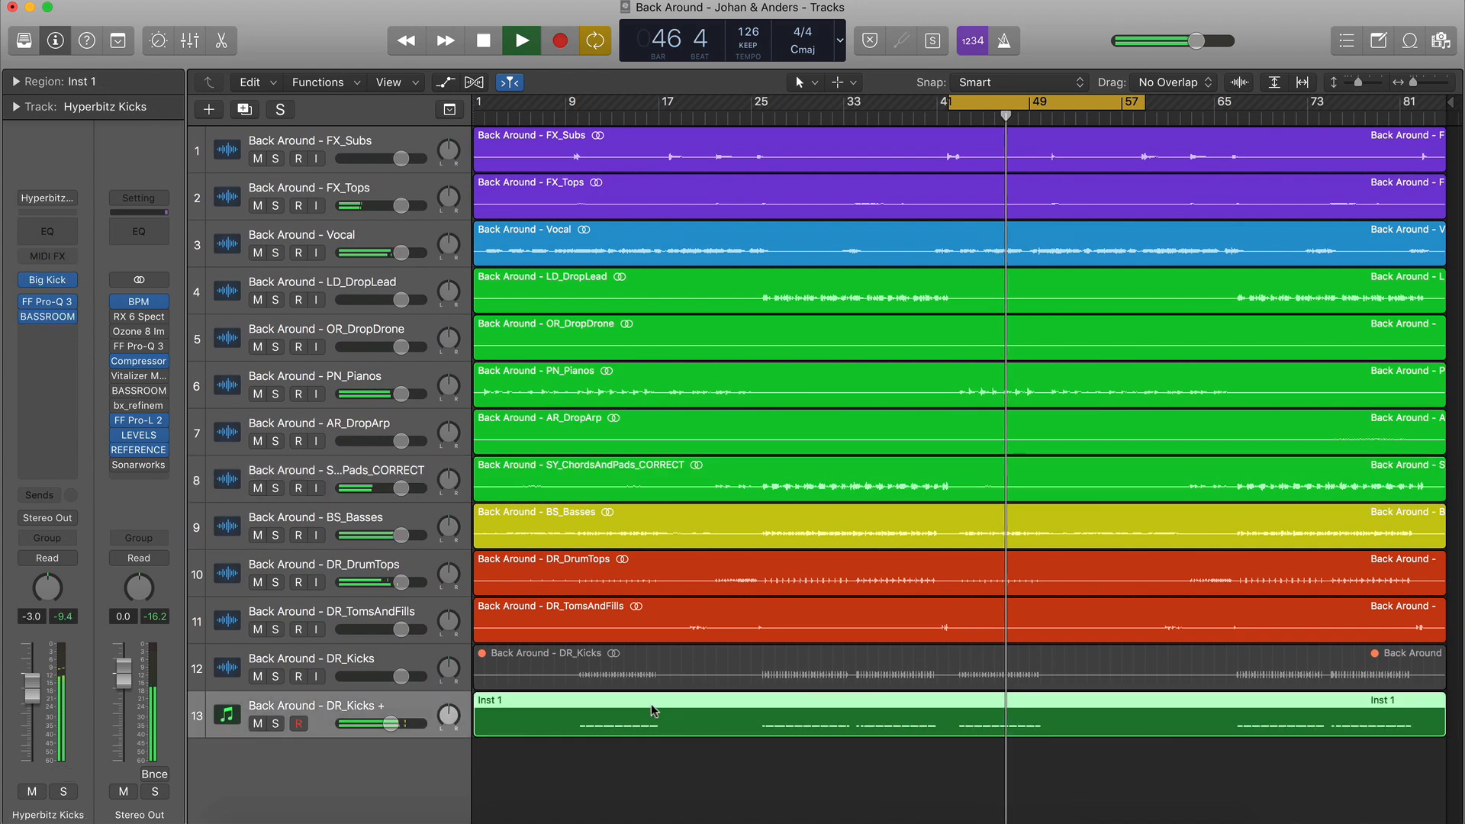
pyautogui.doubleClick(891, 725)
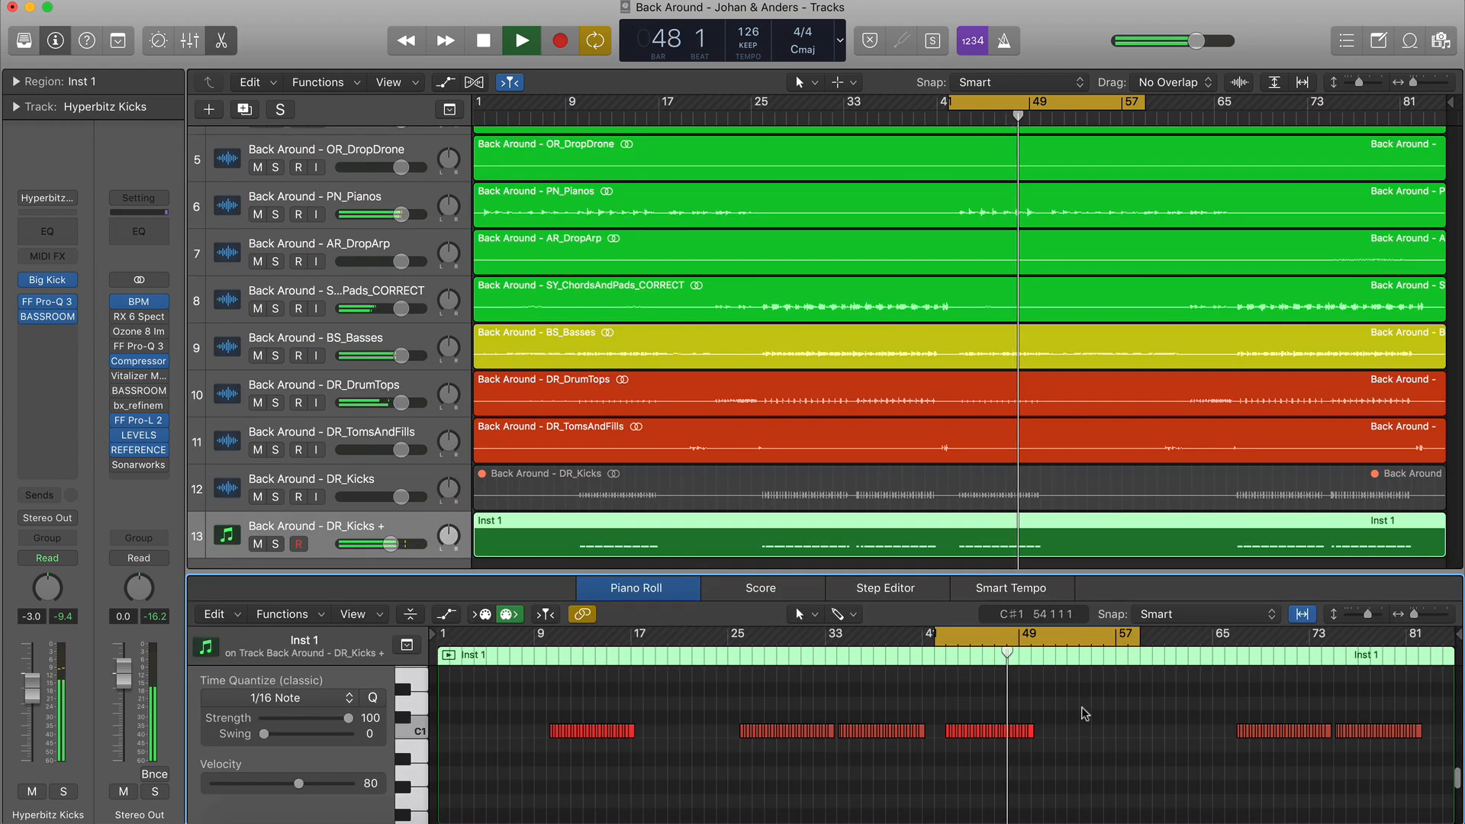
pyautogui.press('space')
pyautogui.moveTo(1010, 742); pyautogui.dragTo(932, 794)
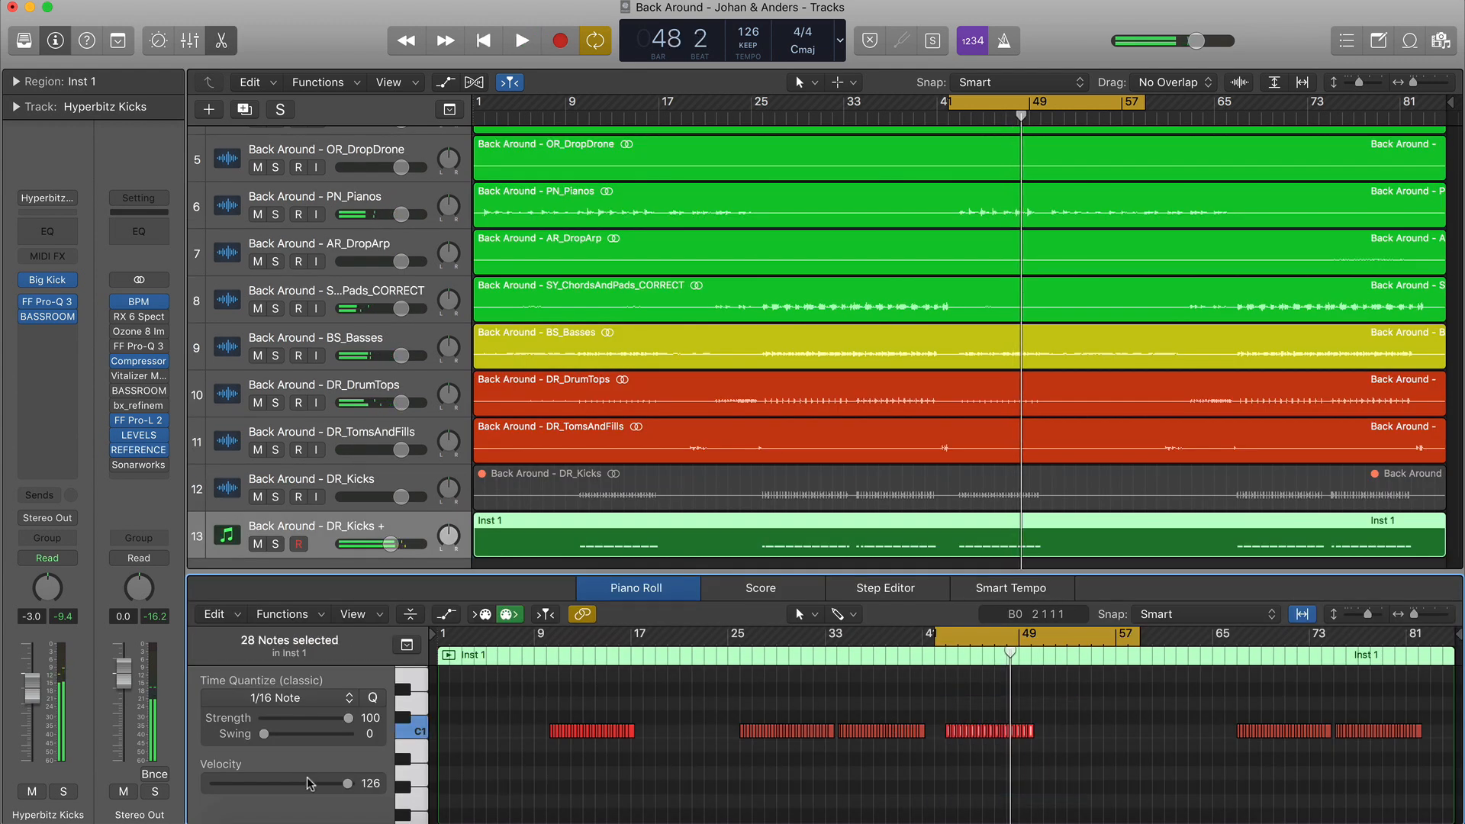
pyautogui.moveTo(330, 788); pyautogui.dragTo(326, 787)
pyautogui.hotkey('shift', 'space')
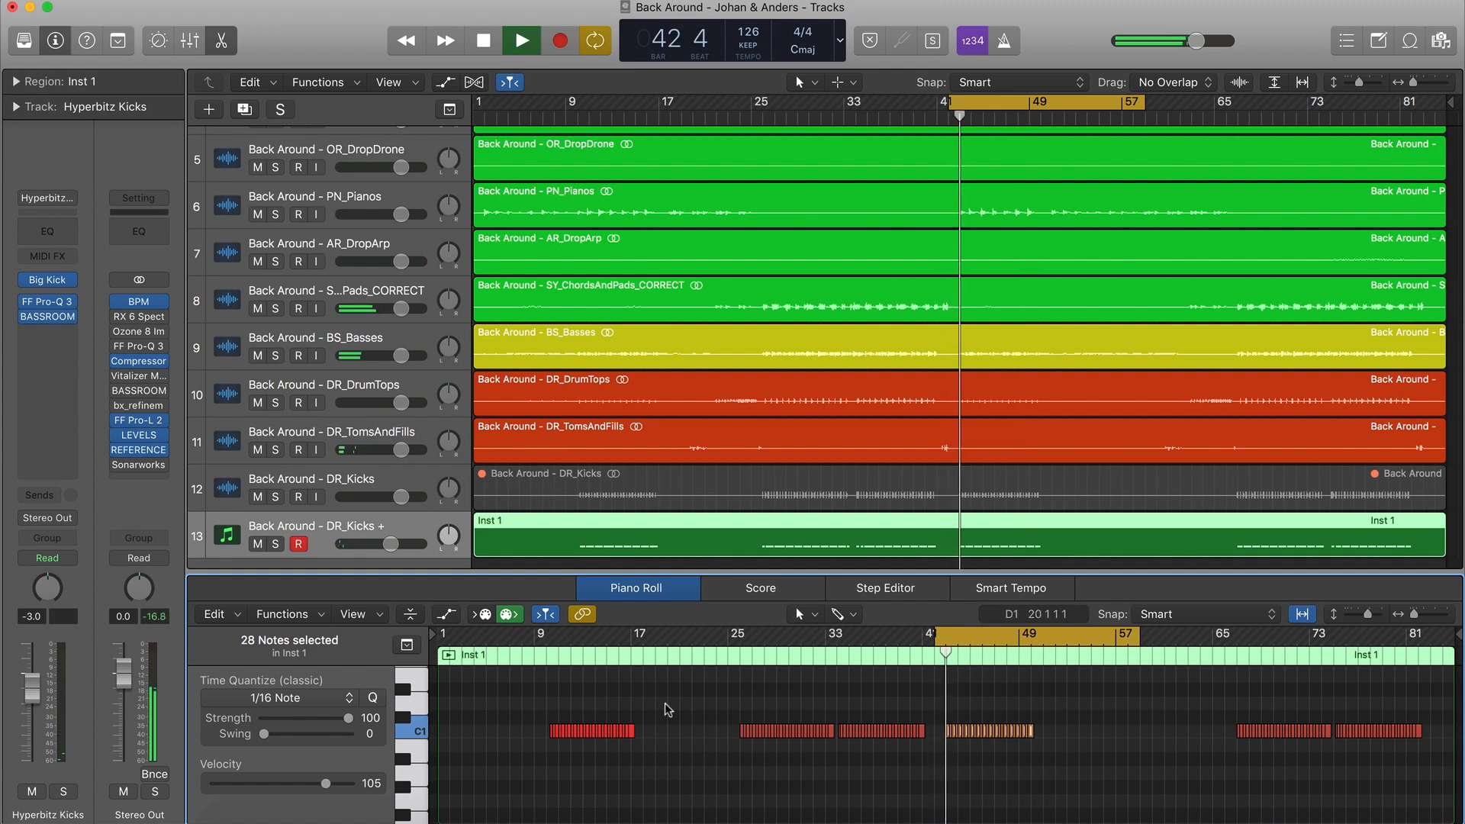
# Set the velocity of the first group of kick notes, starting around bar 10, to 100 and play that section
pyautogui.click(568, 116)
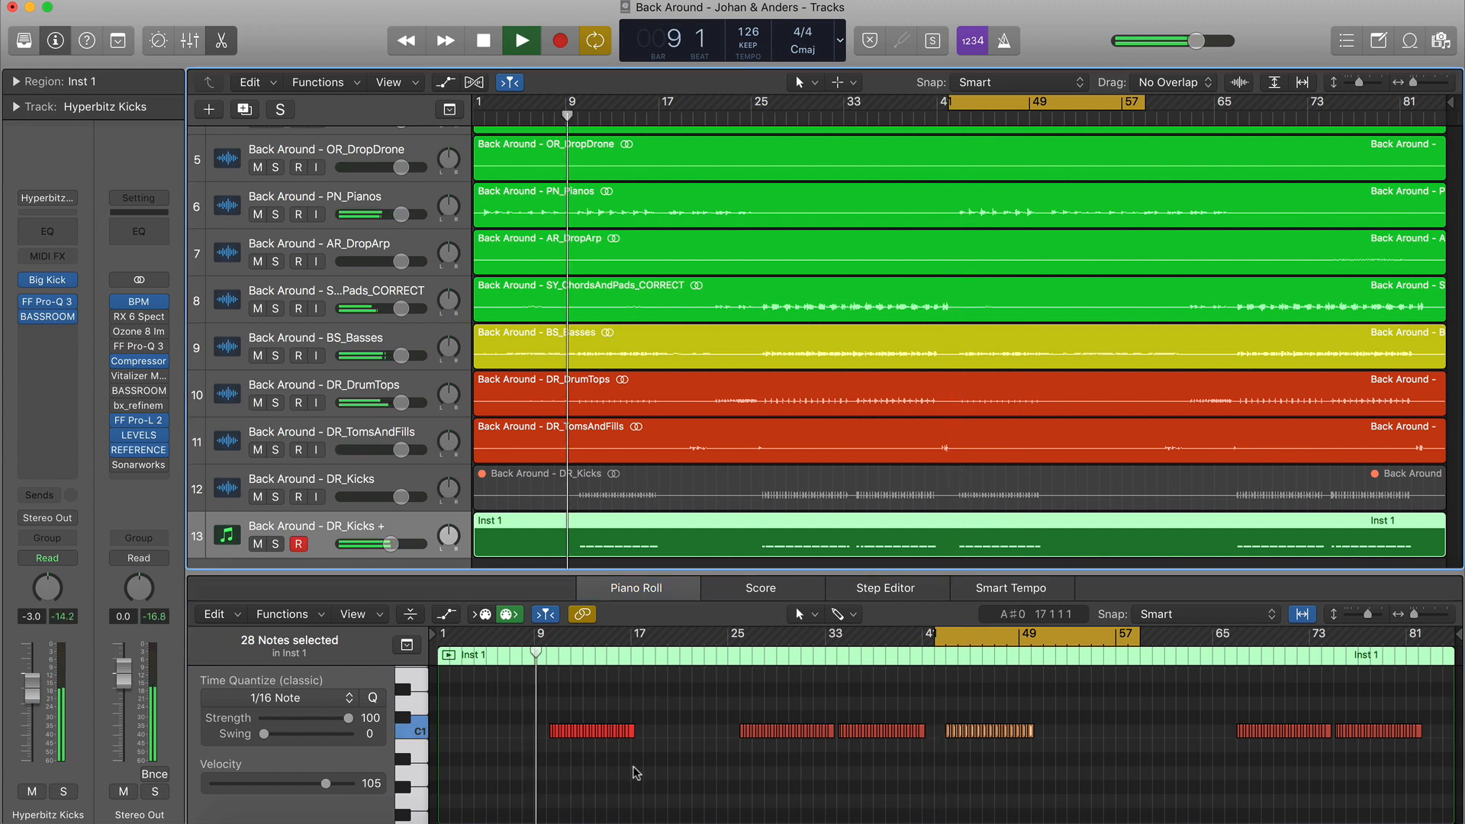
pyautogui.moveTo(648, 704); pyautogui.dragTo(535, 758)
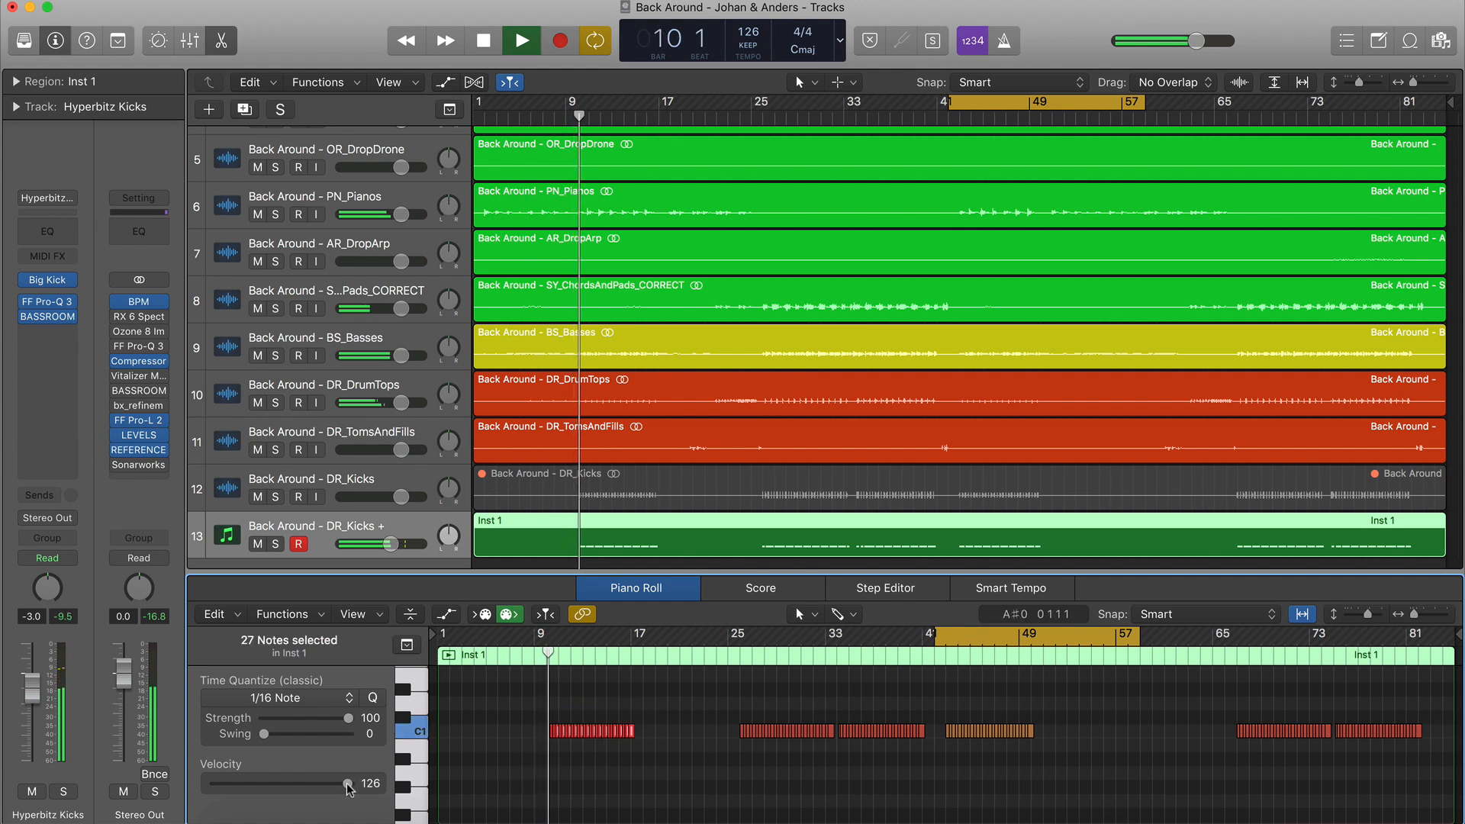
pyautogui.moveTo(347, 784); pyautogui.dragTo(322, 791)
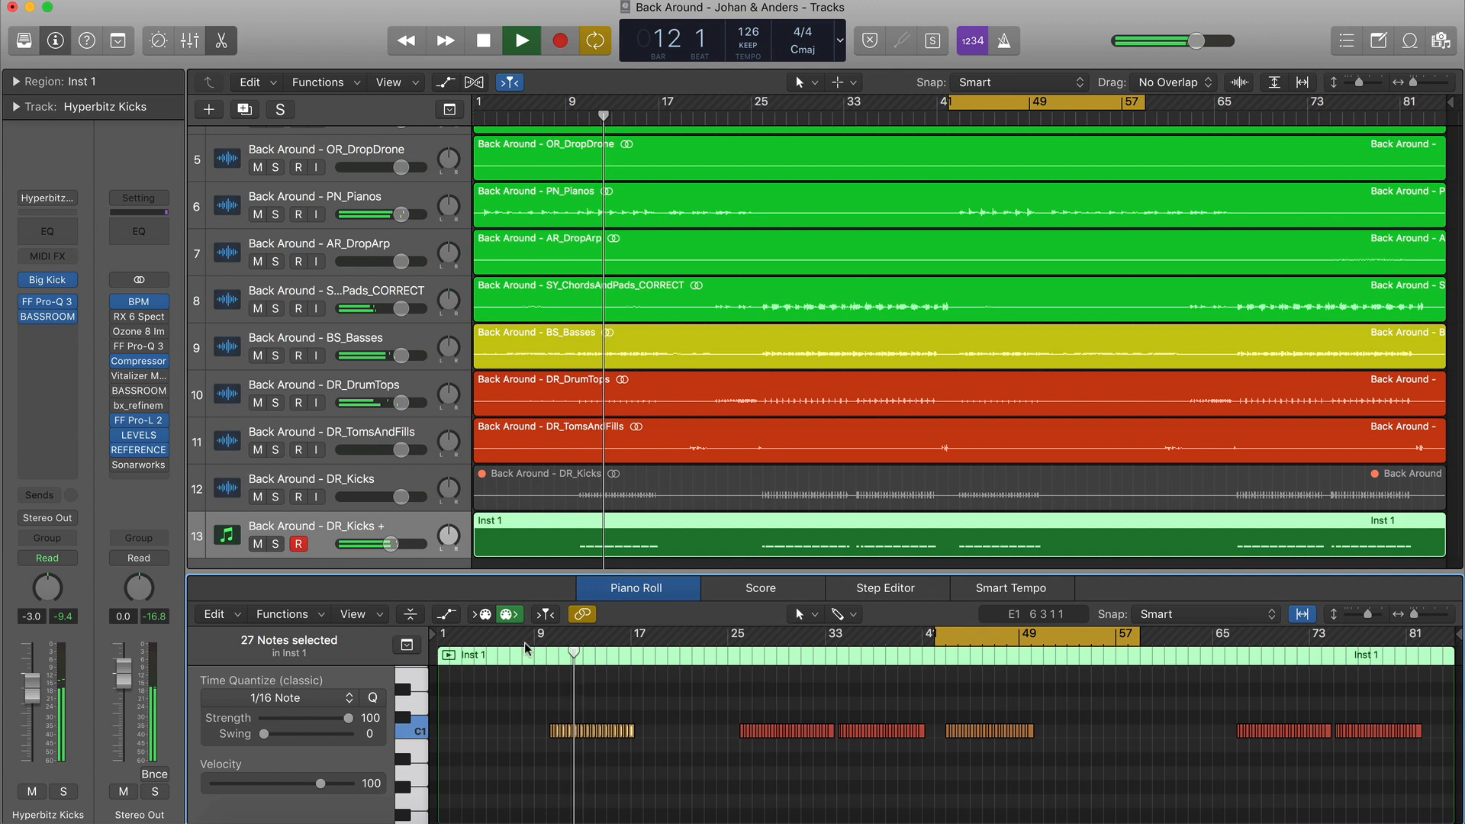
pyautogui.click(579, 118)
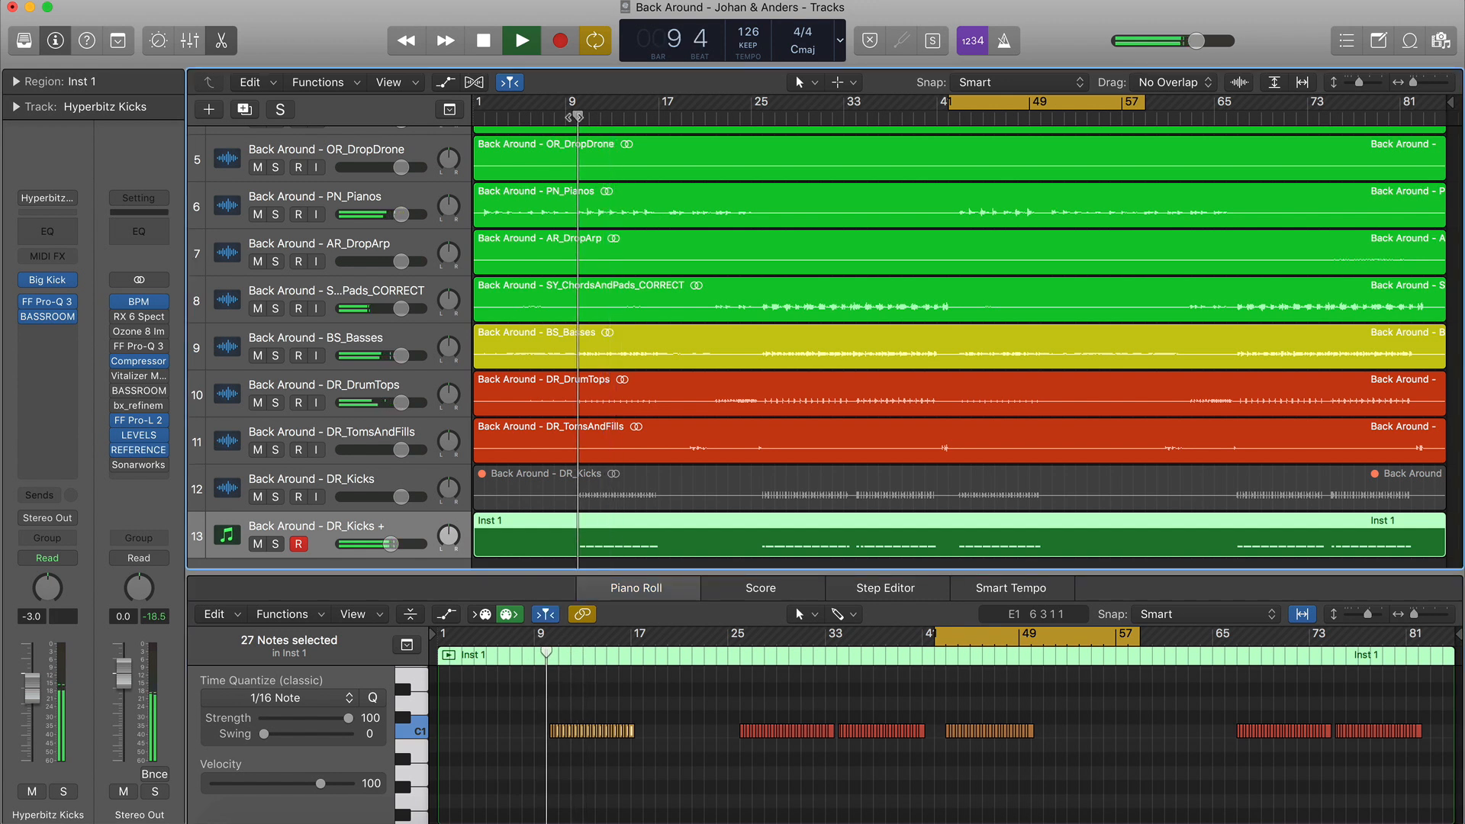
pyautogui.click(534, 120)
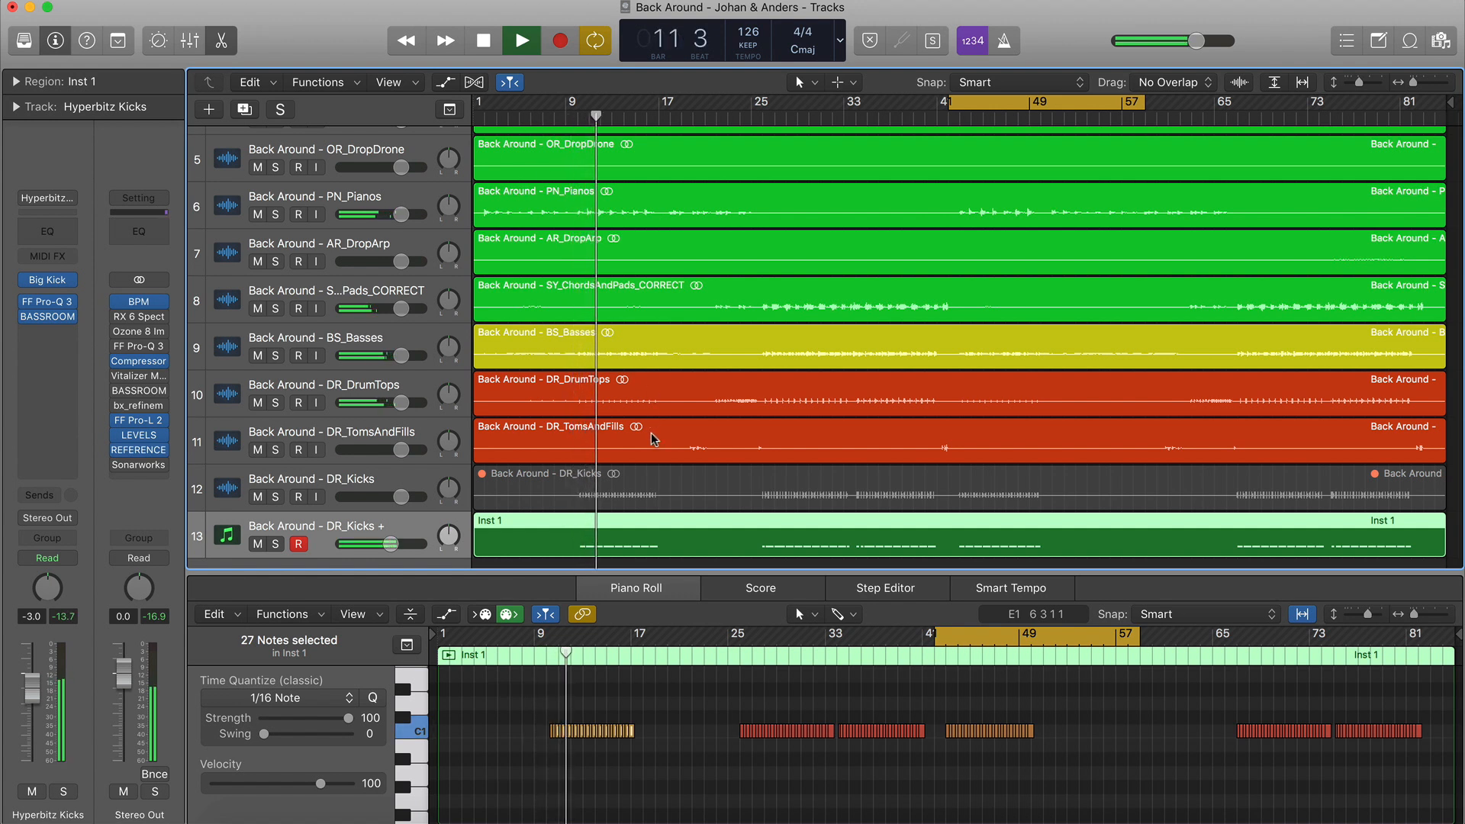
# Compare the softer kick section of the original with the Mix reference, and hide REFERENCE
pyautogui.click(138, 451)
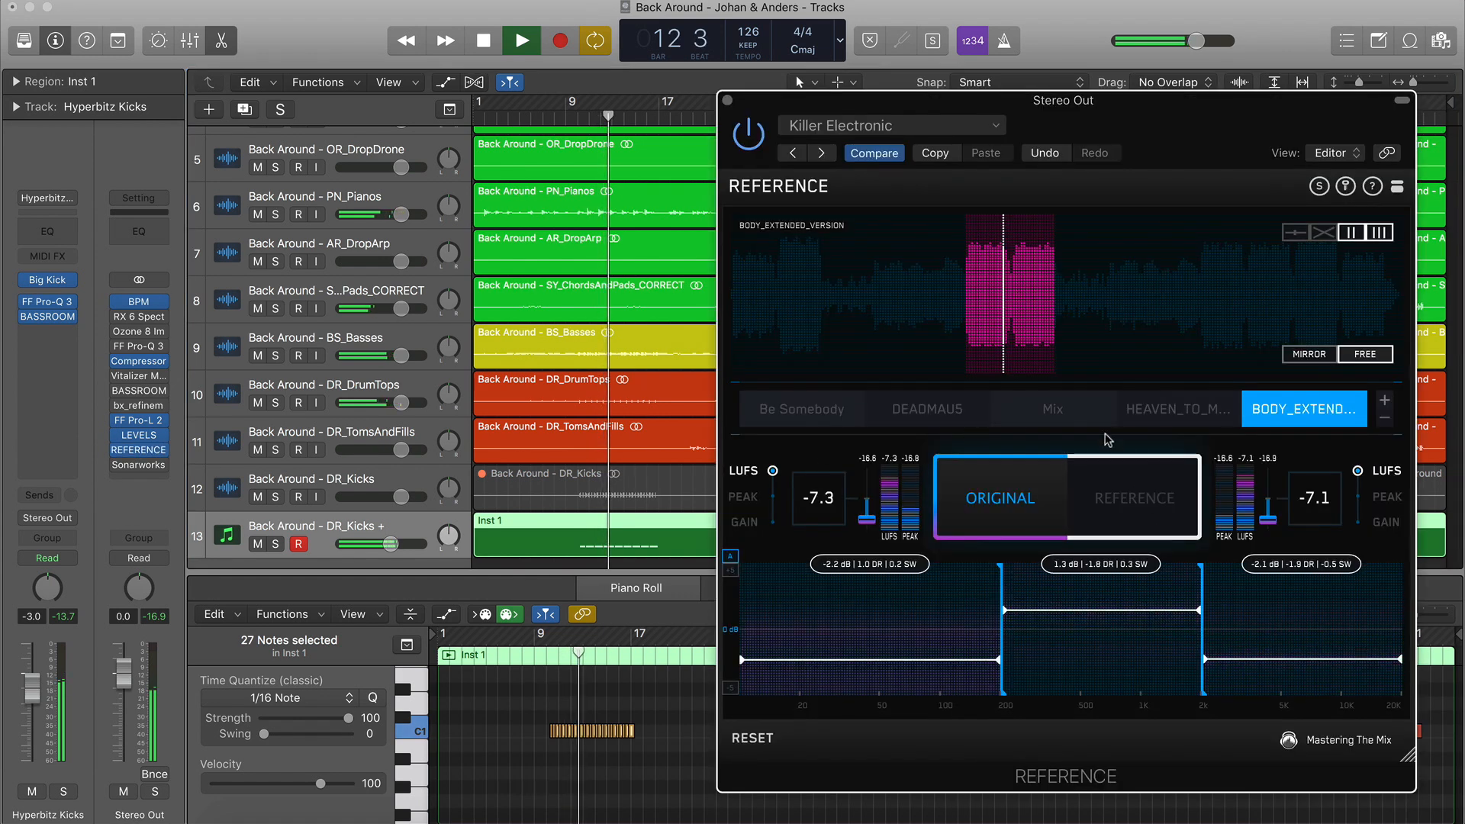
pyautogui.click(1086, 414)
pyautogui.click(1118, 516)
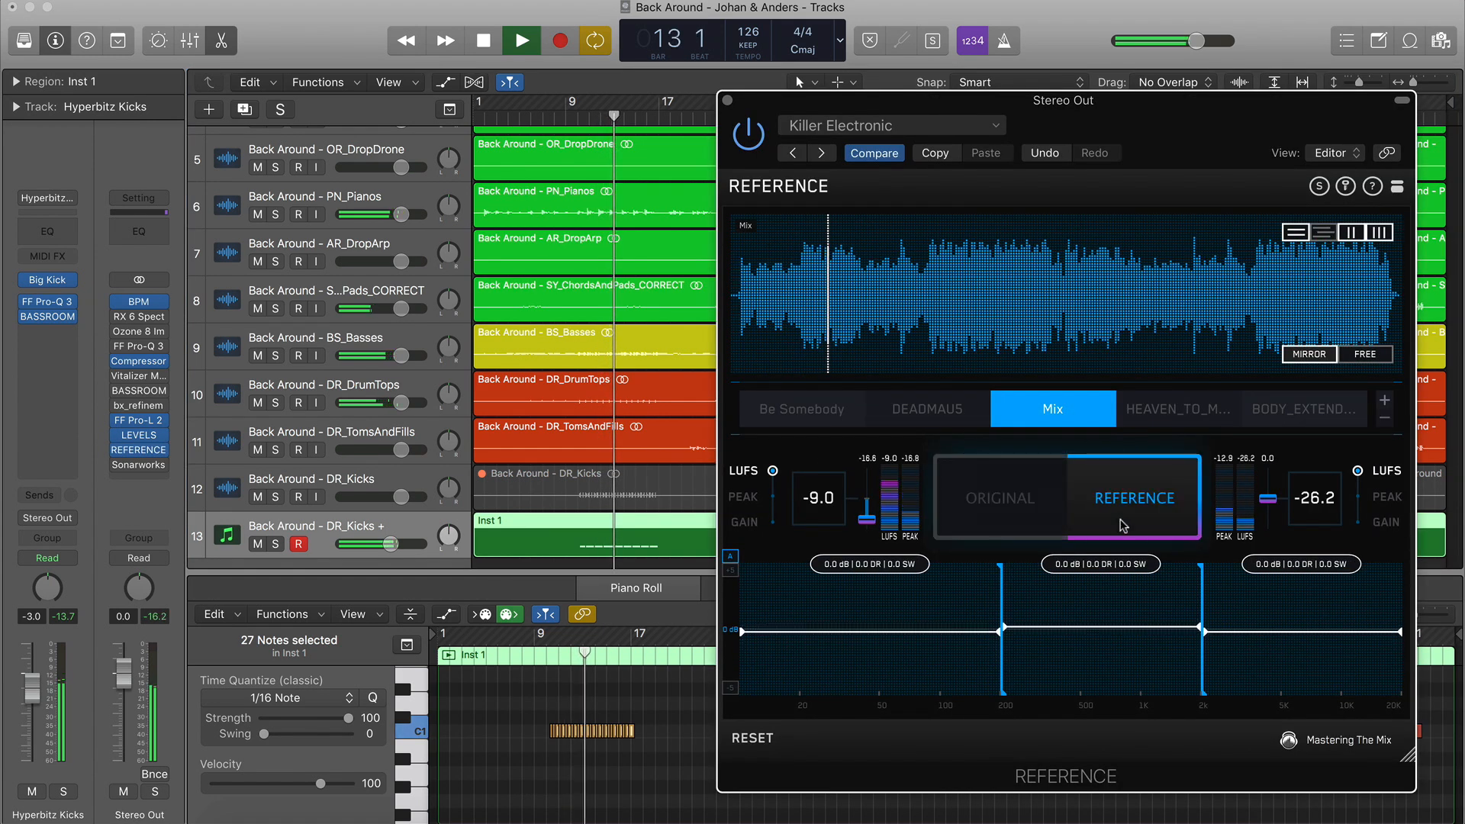
pyautogui.click(1010, 513)
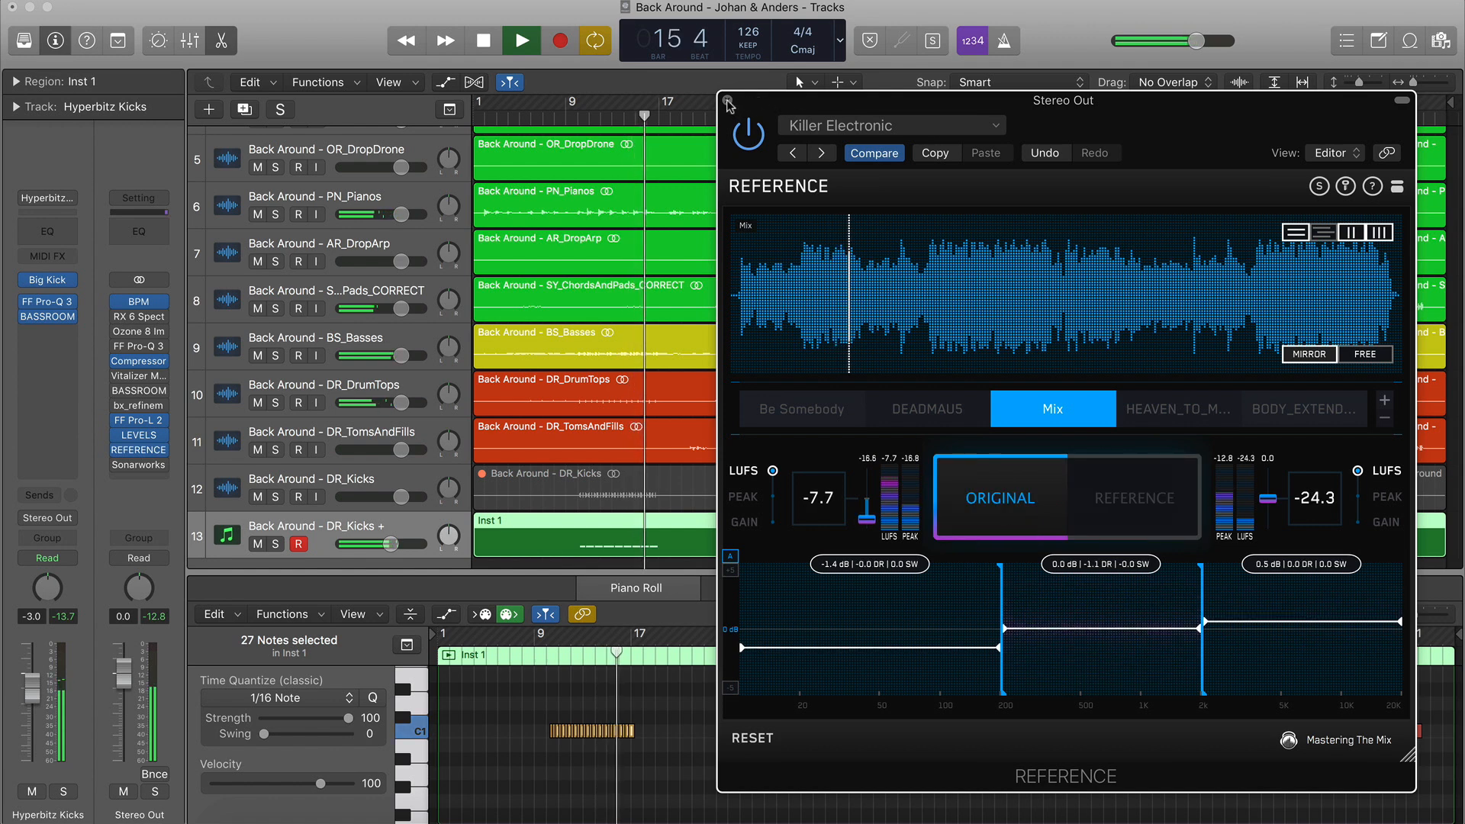
pyautogui.click(1110, 506)
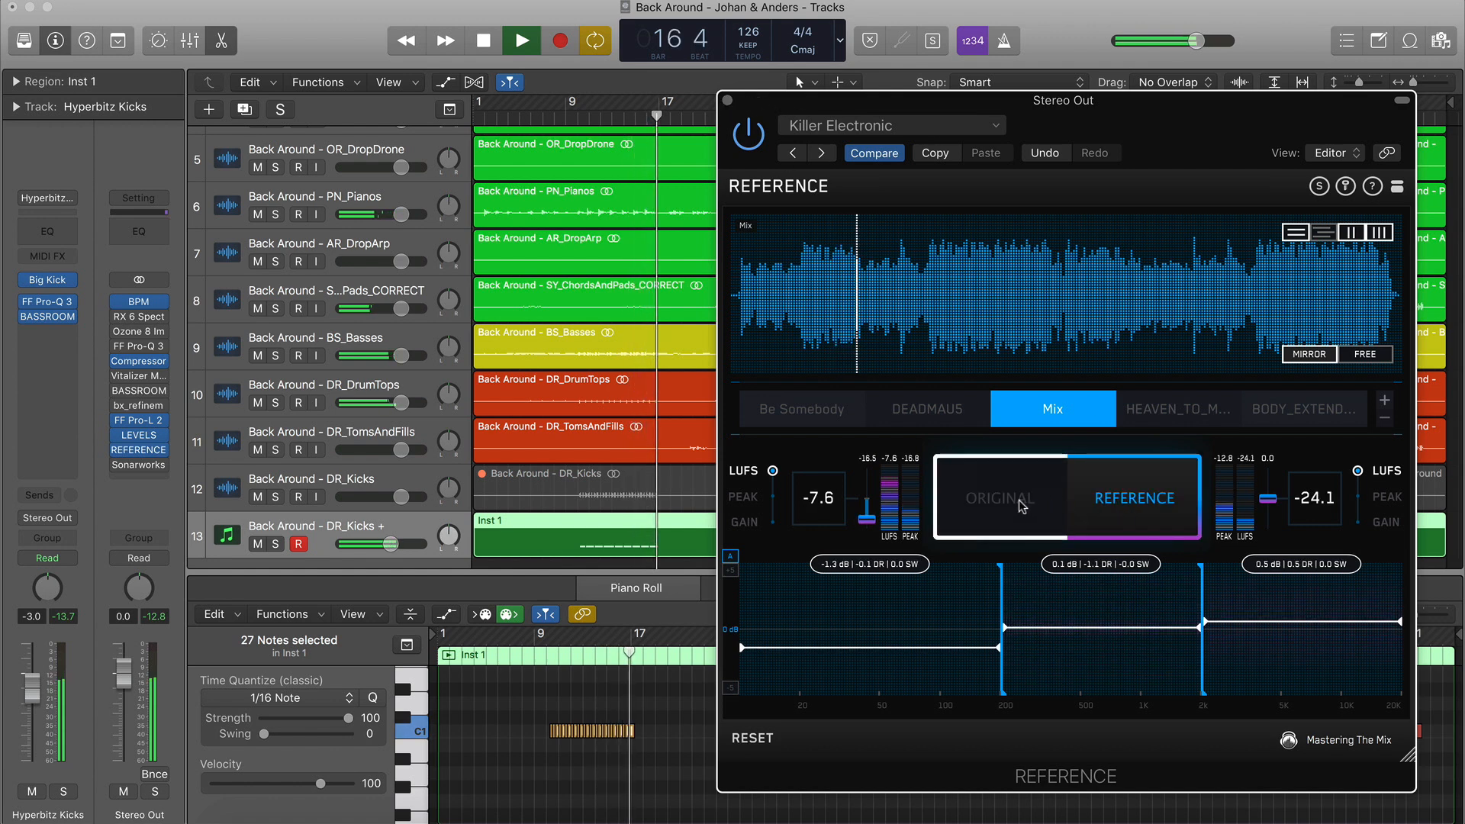
pyautogui.click(1022, 506)
pyautogui.press('v')
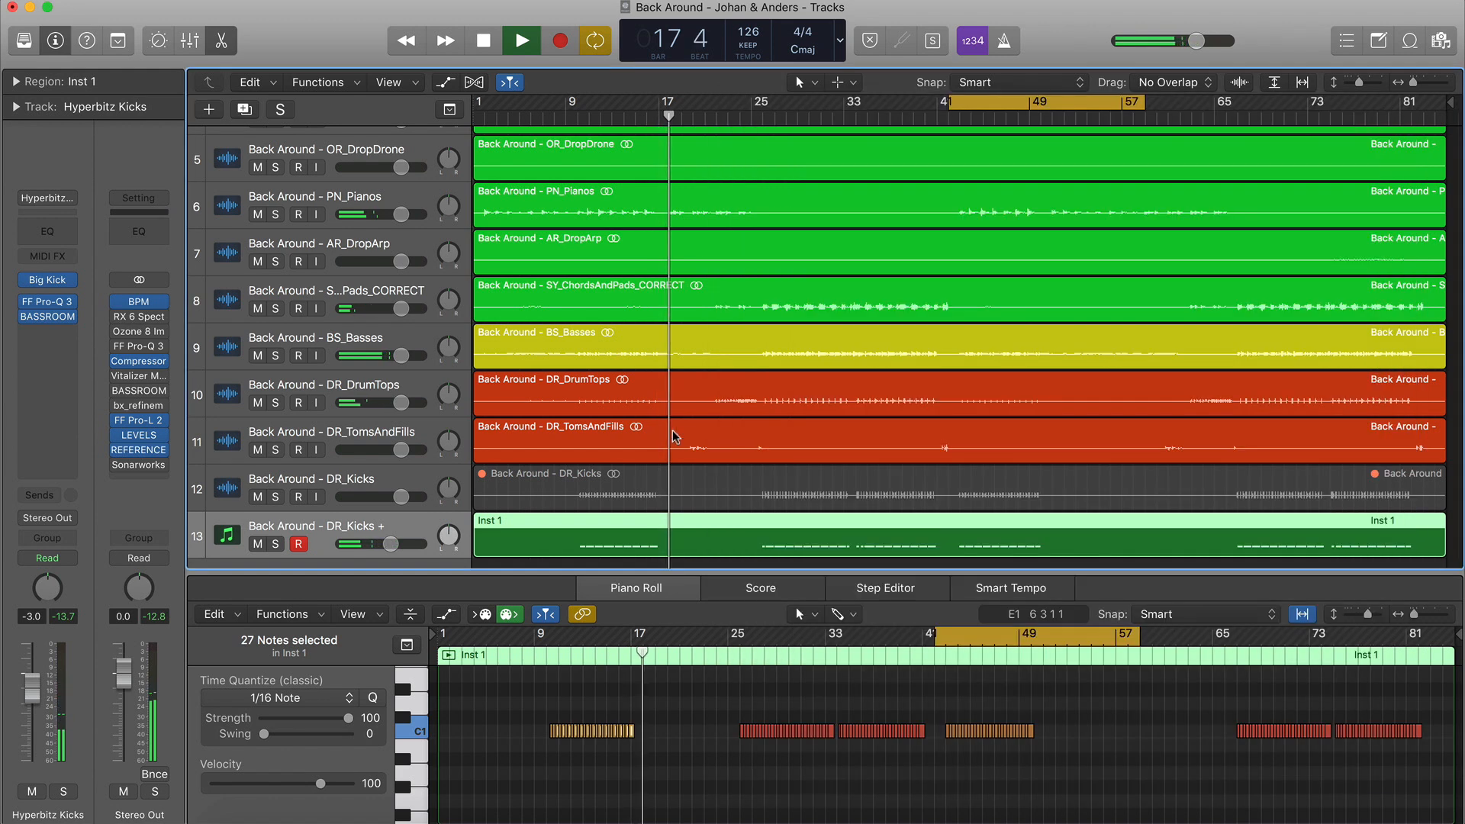
# Check the original DR_Kicks waveform, play from before bar 41, and move the cycle start to bar 43
pyautogui.click(657, 478)
pyautogui.press('z')
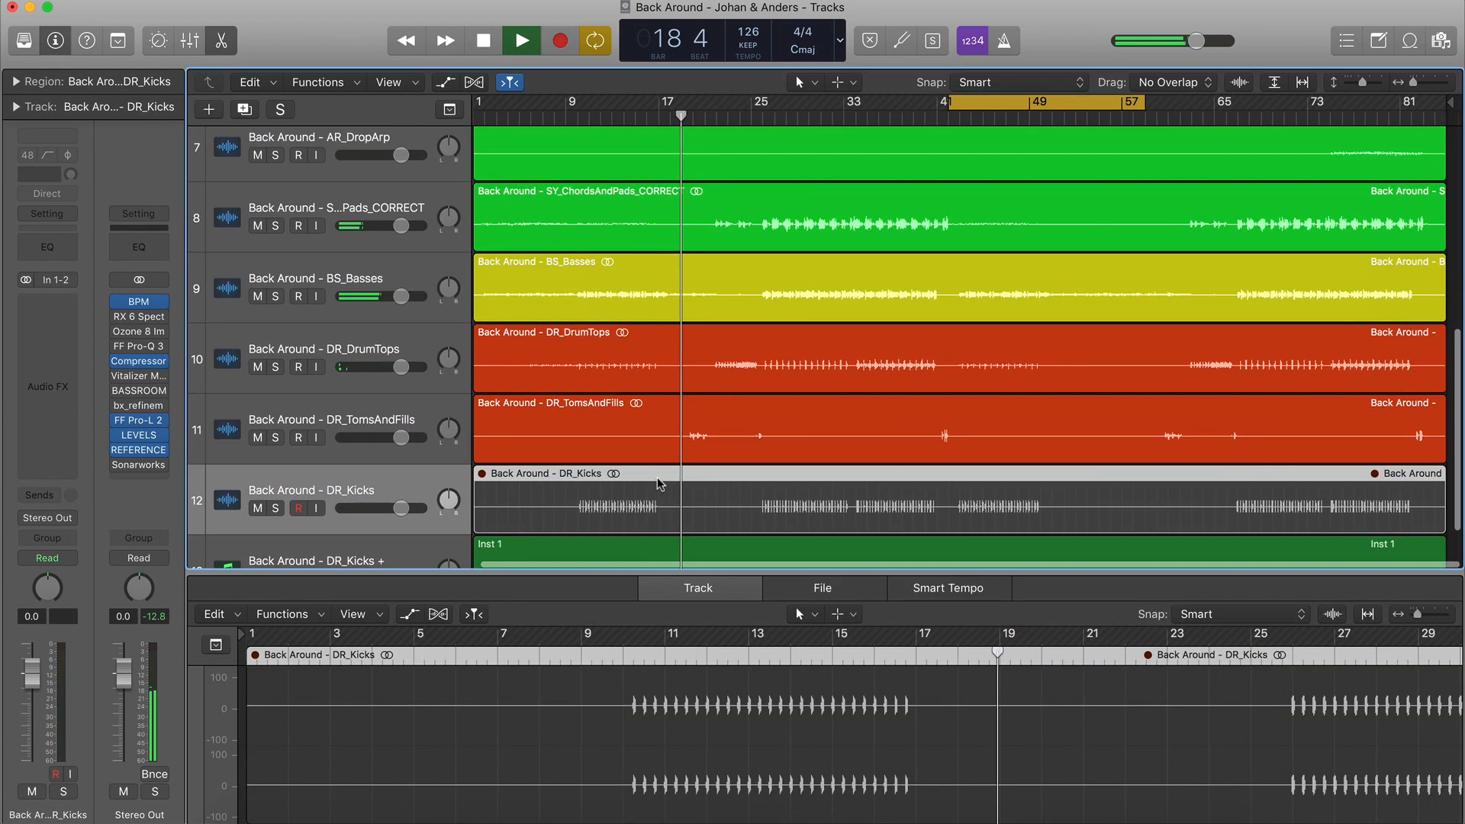
pyautogui.press('z')
pyautogui.scroll(-3, 824, 470)
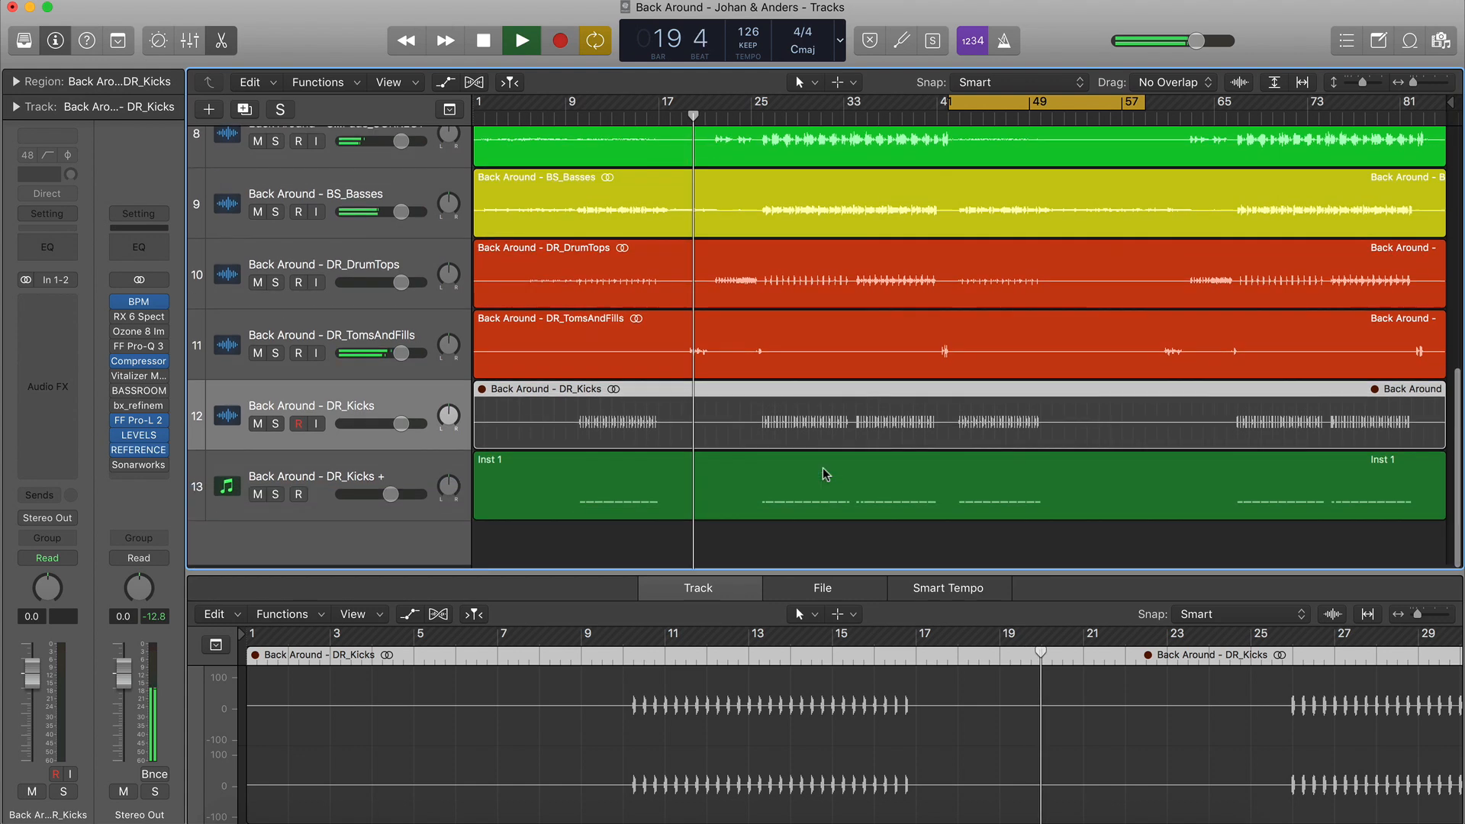
pyautogui.click(929, 115)
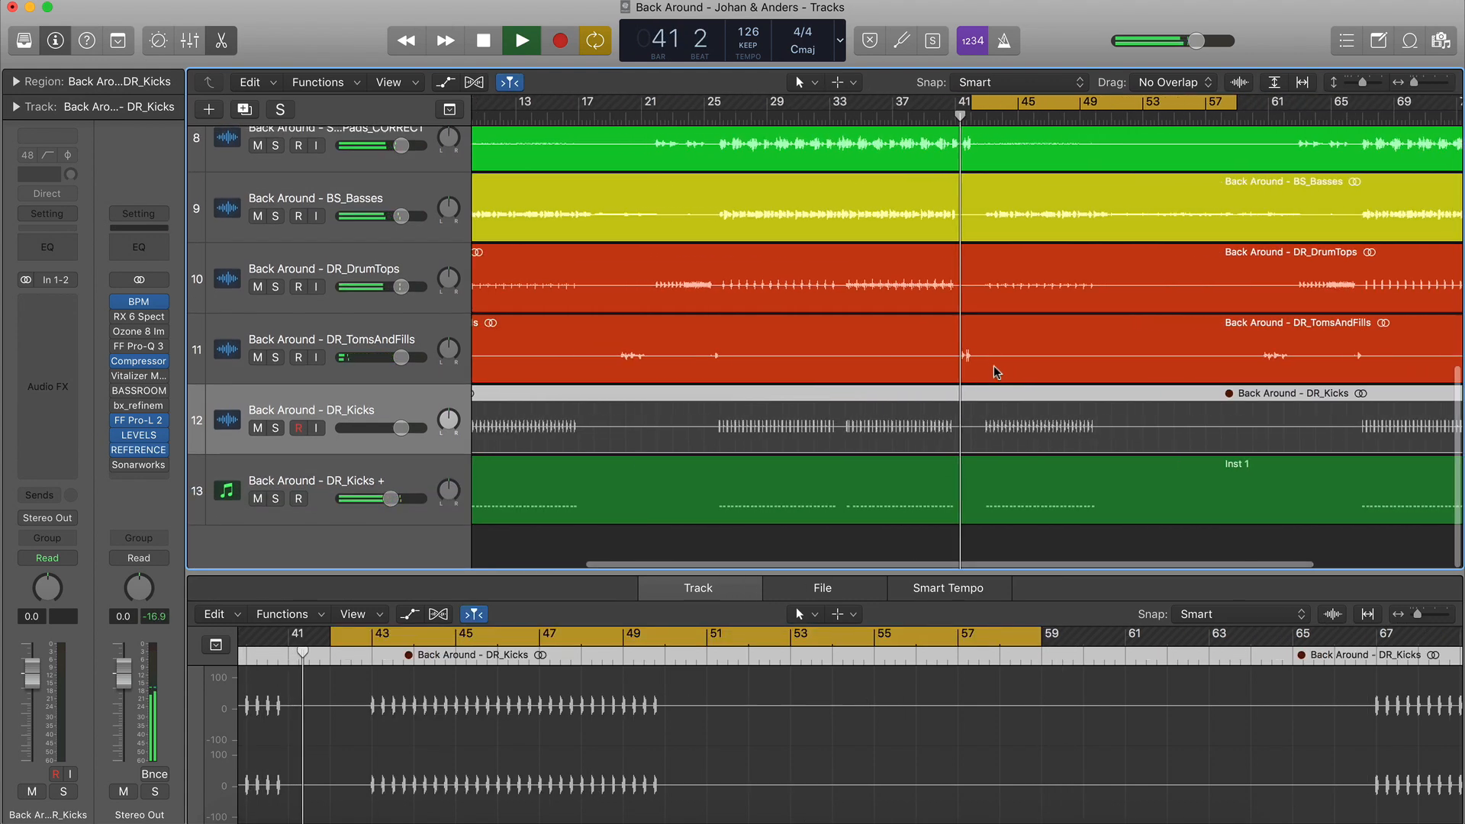
pyautogui.press('super+Left')
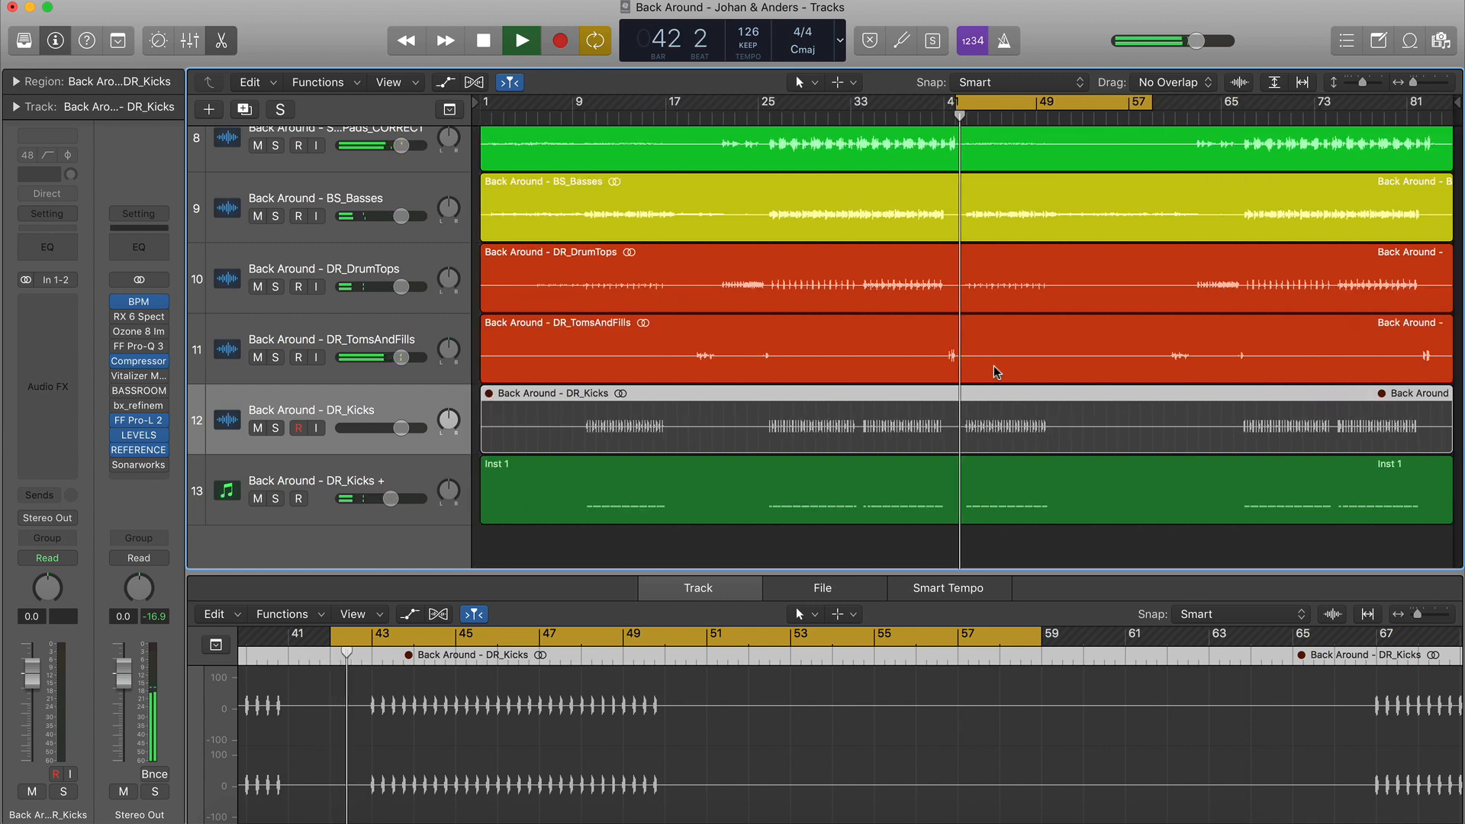
pyautogui.press('super+Right')
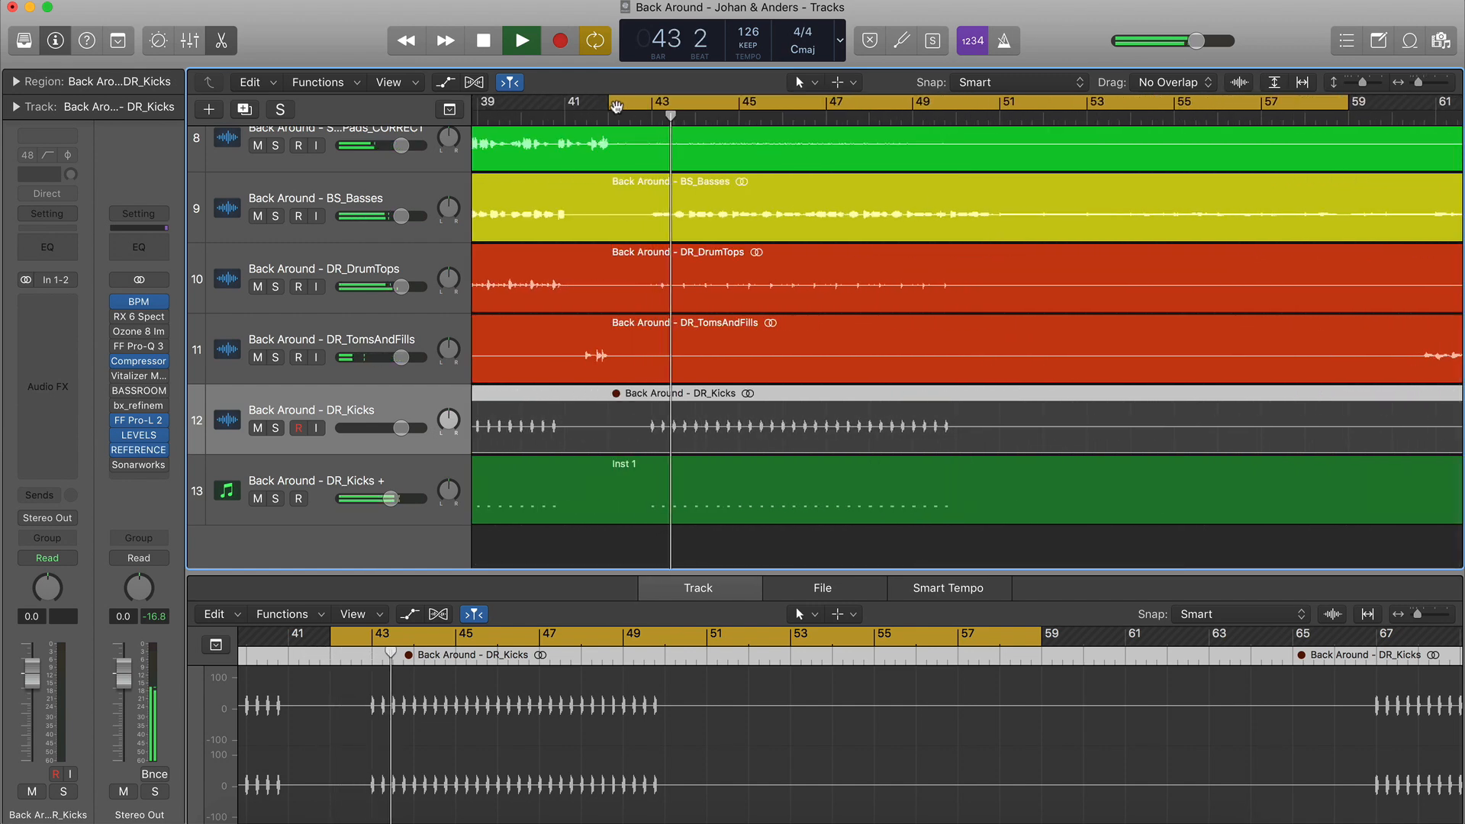
pyautogui.press('super+Up')
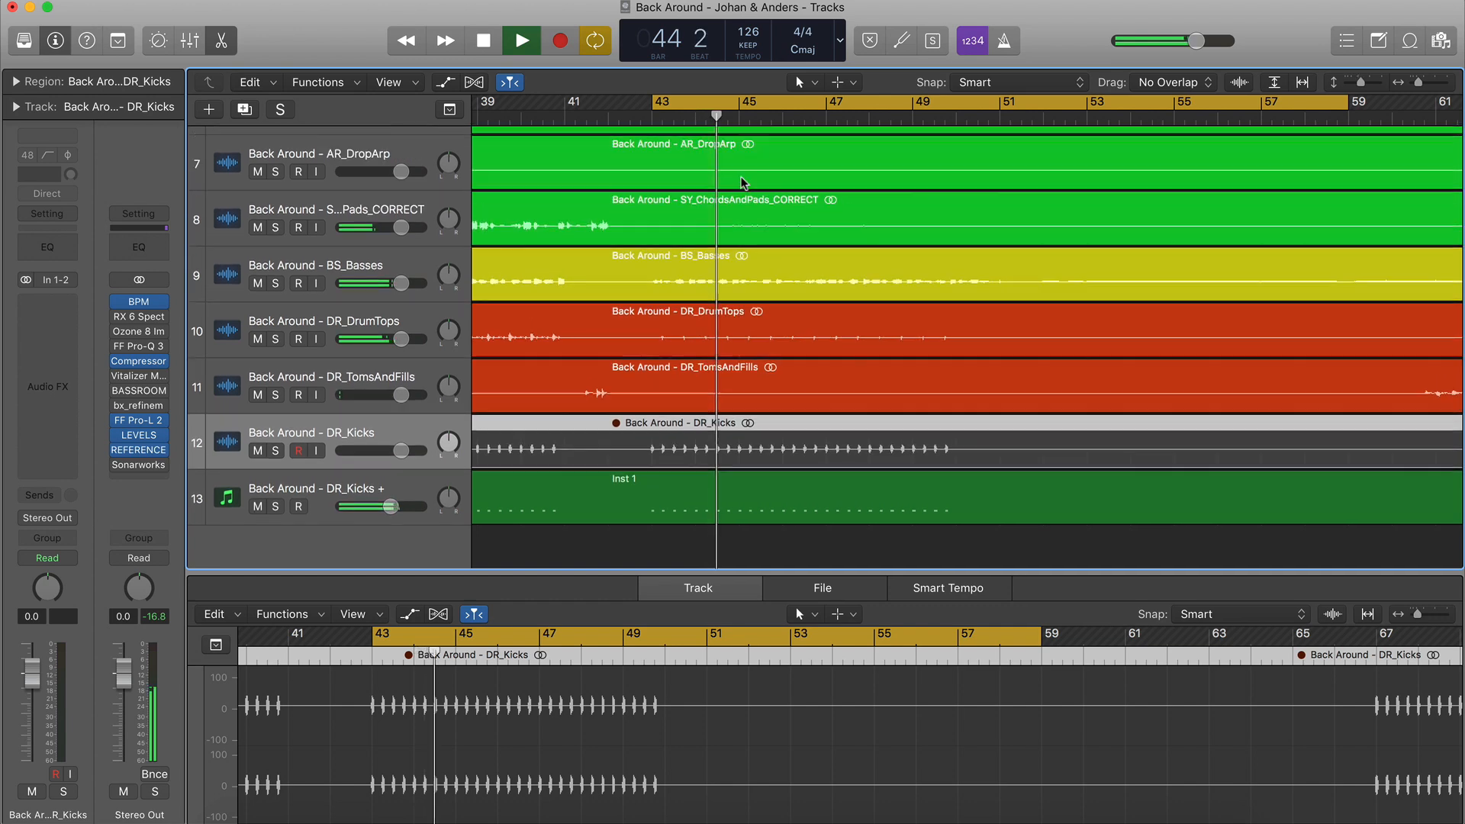
pyautogui.press('super+Up')
pyautogui.press('super+Left')
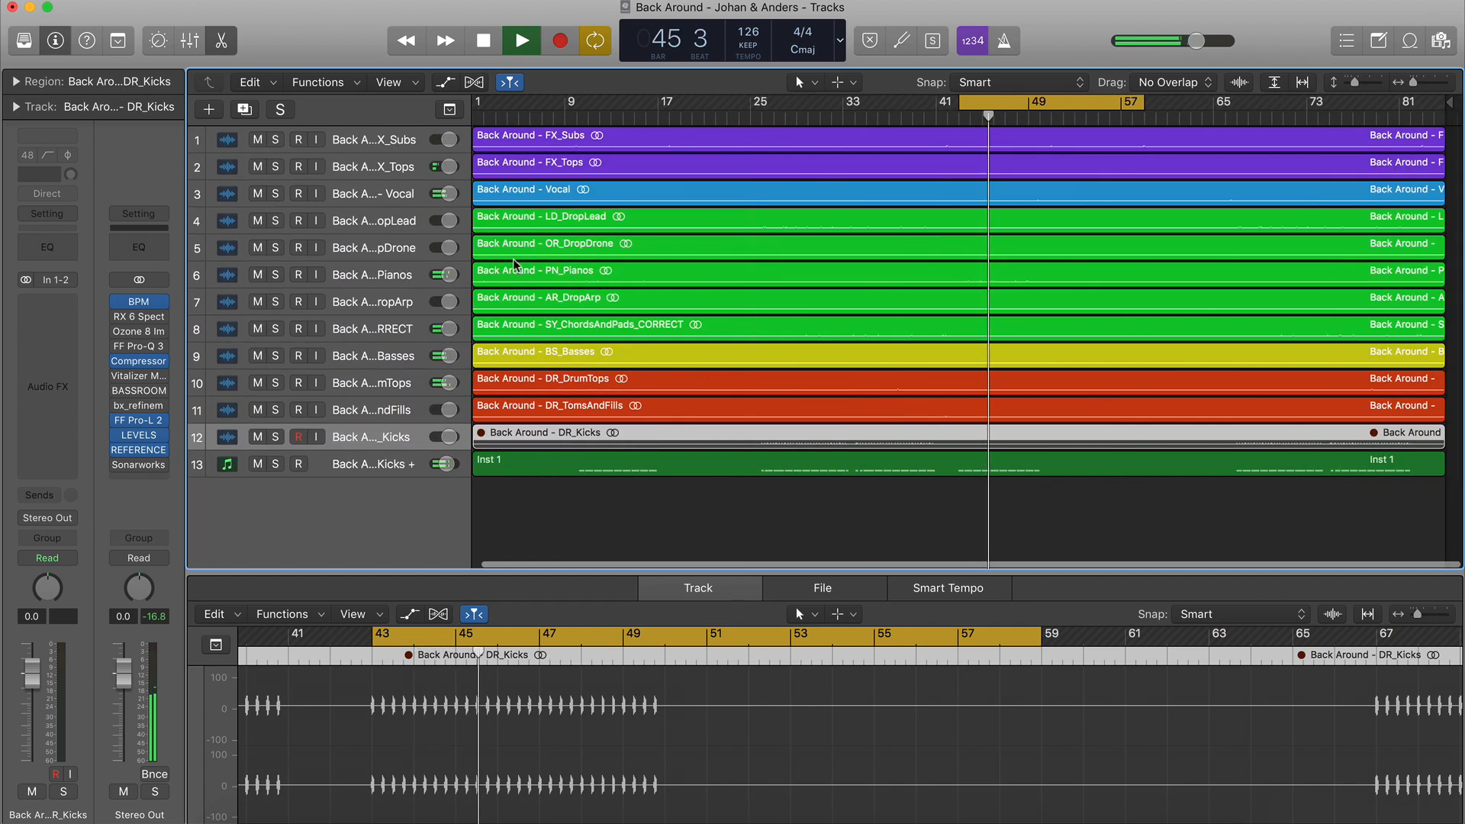
# Insert Pro-Q 3 in the first effect slot of the PN_Pianos track
pyautogui.click(364, 275)
pyautogui.click(48, 300)
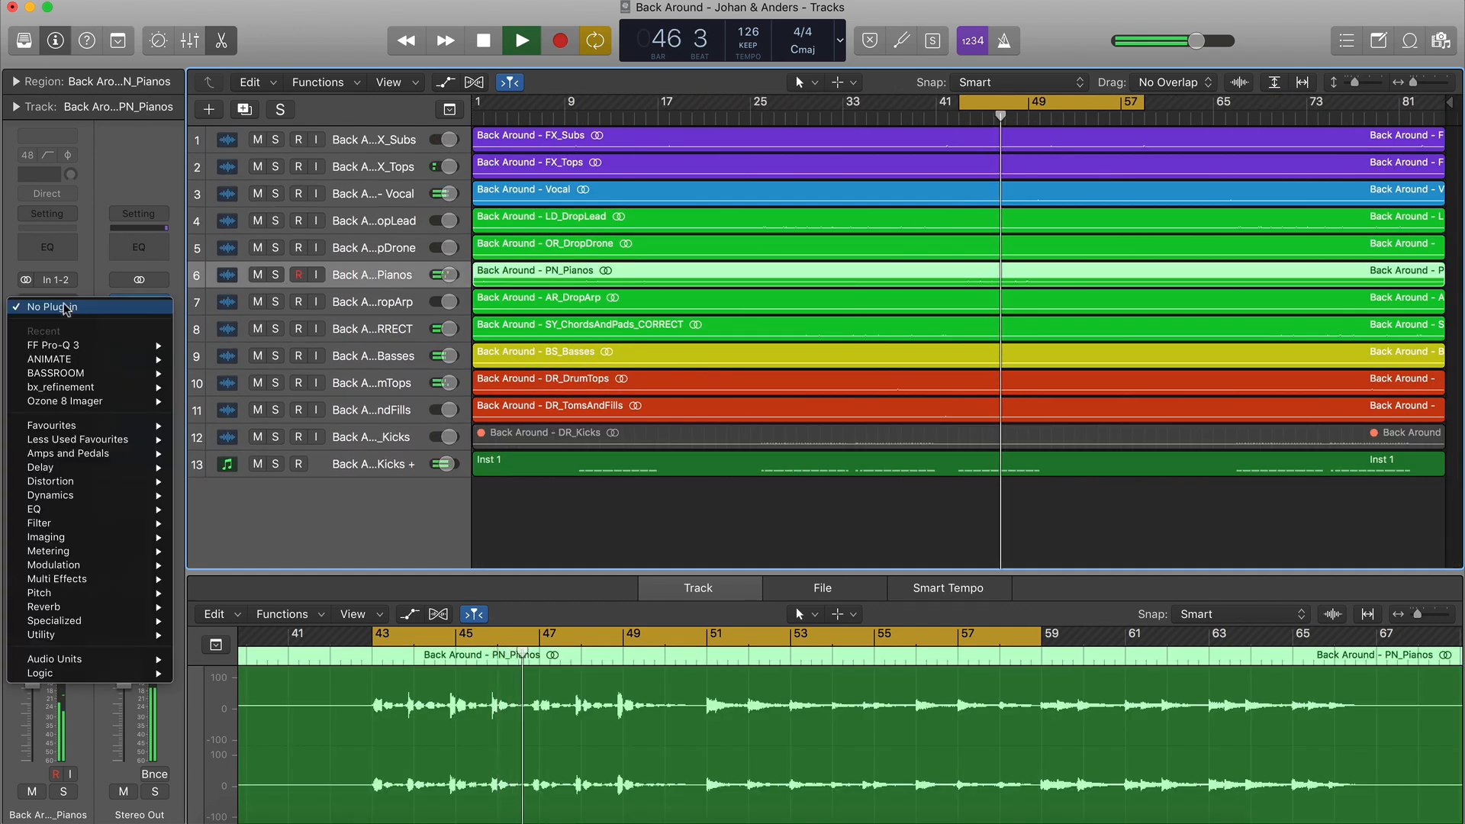
pyautogui.moveTo(100, 345)
pyautogui.click(210, 345)
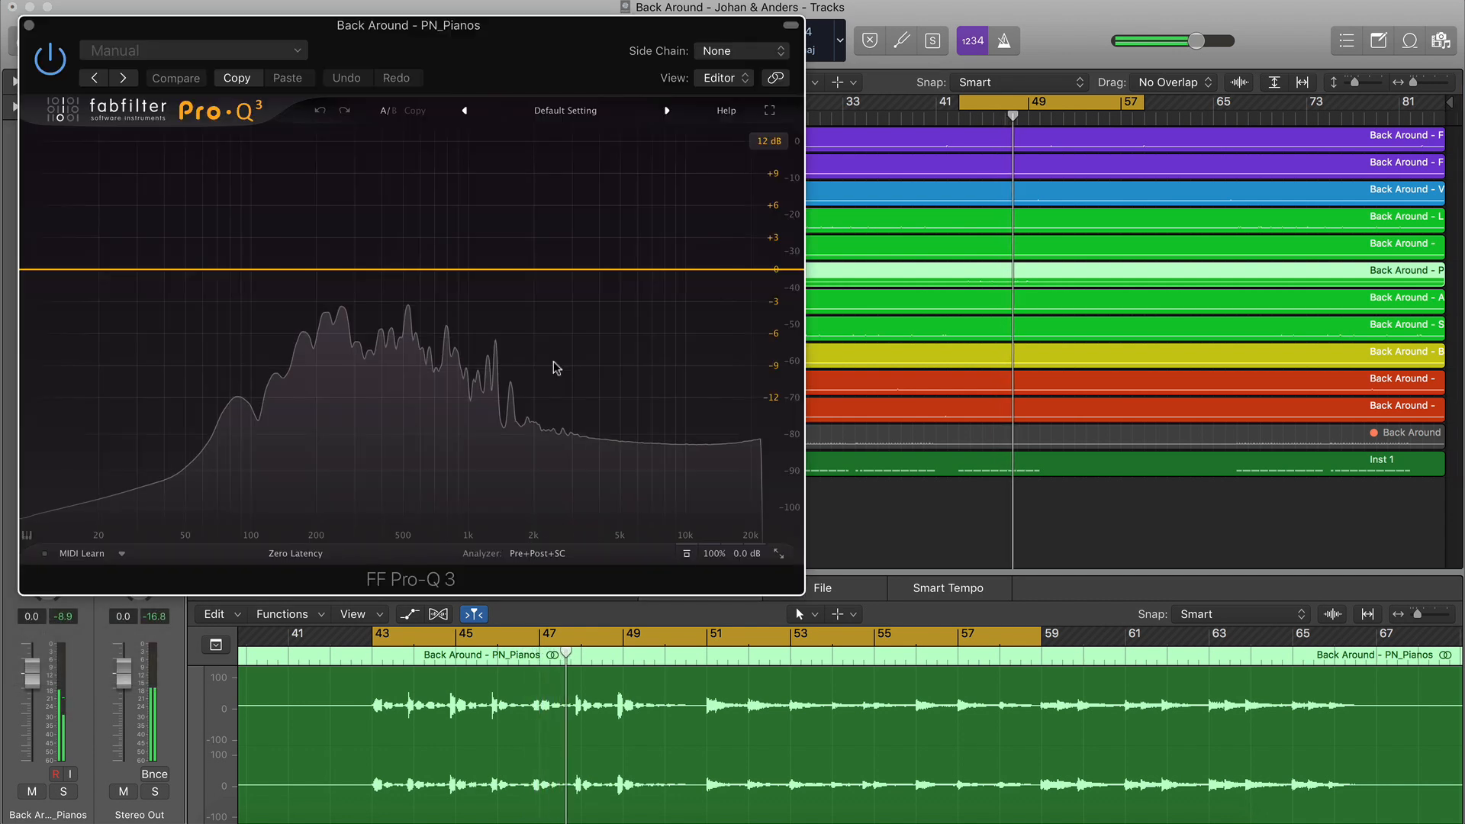
# Add a dynamic bell cut near 180 Hz on the pianos, with the band gain at -1.00 dB
pyautogui.click(336, 269)
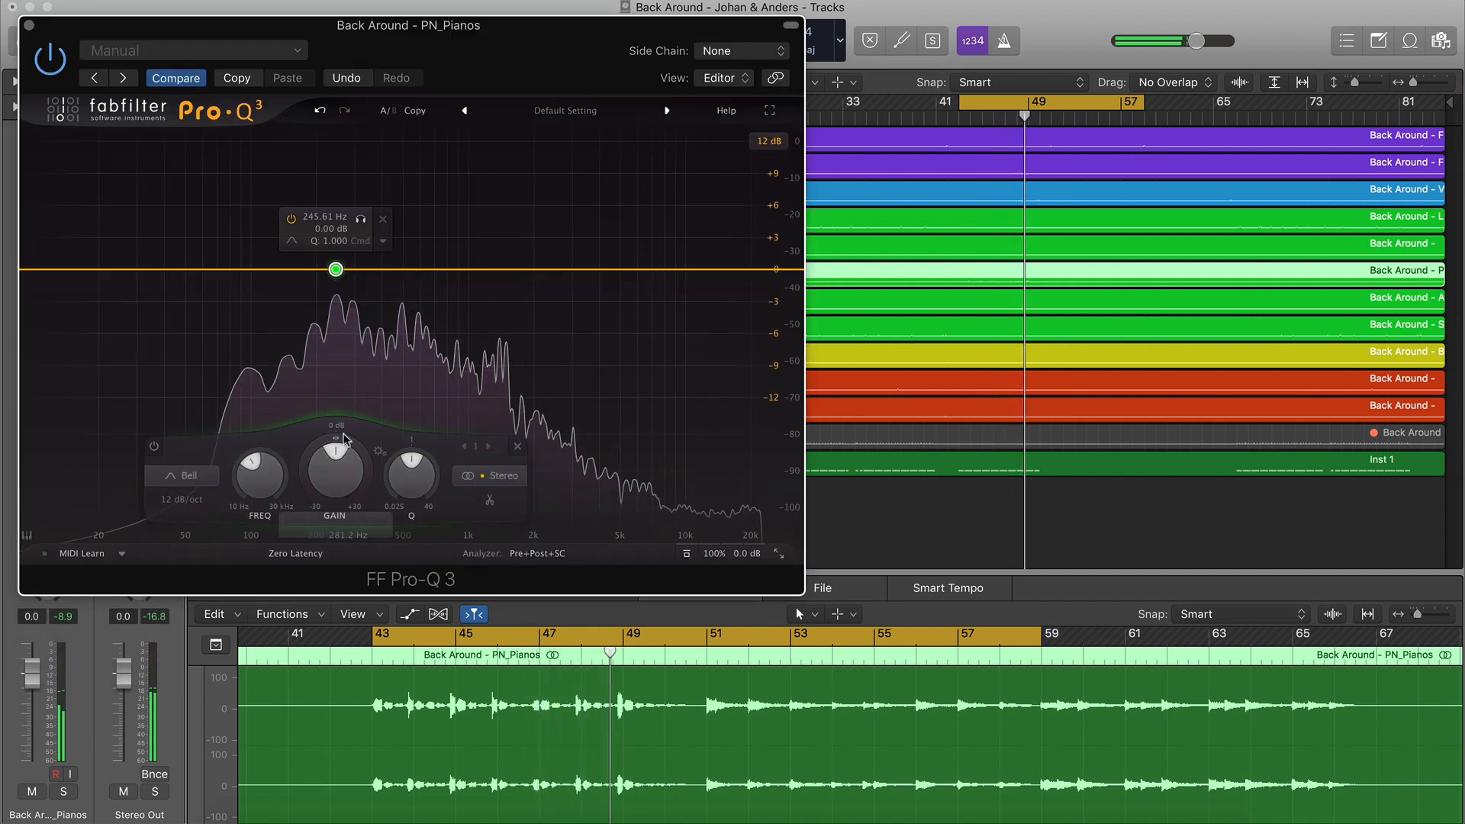
pyautogui.scroll(-5, 344, 442)
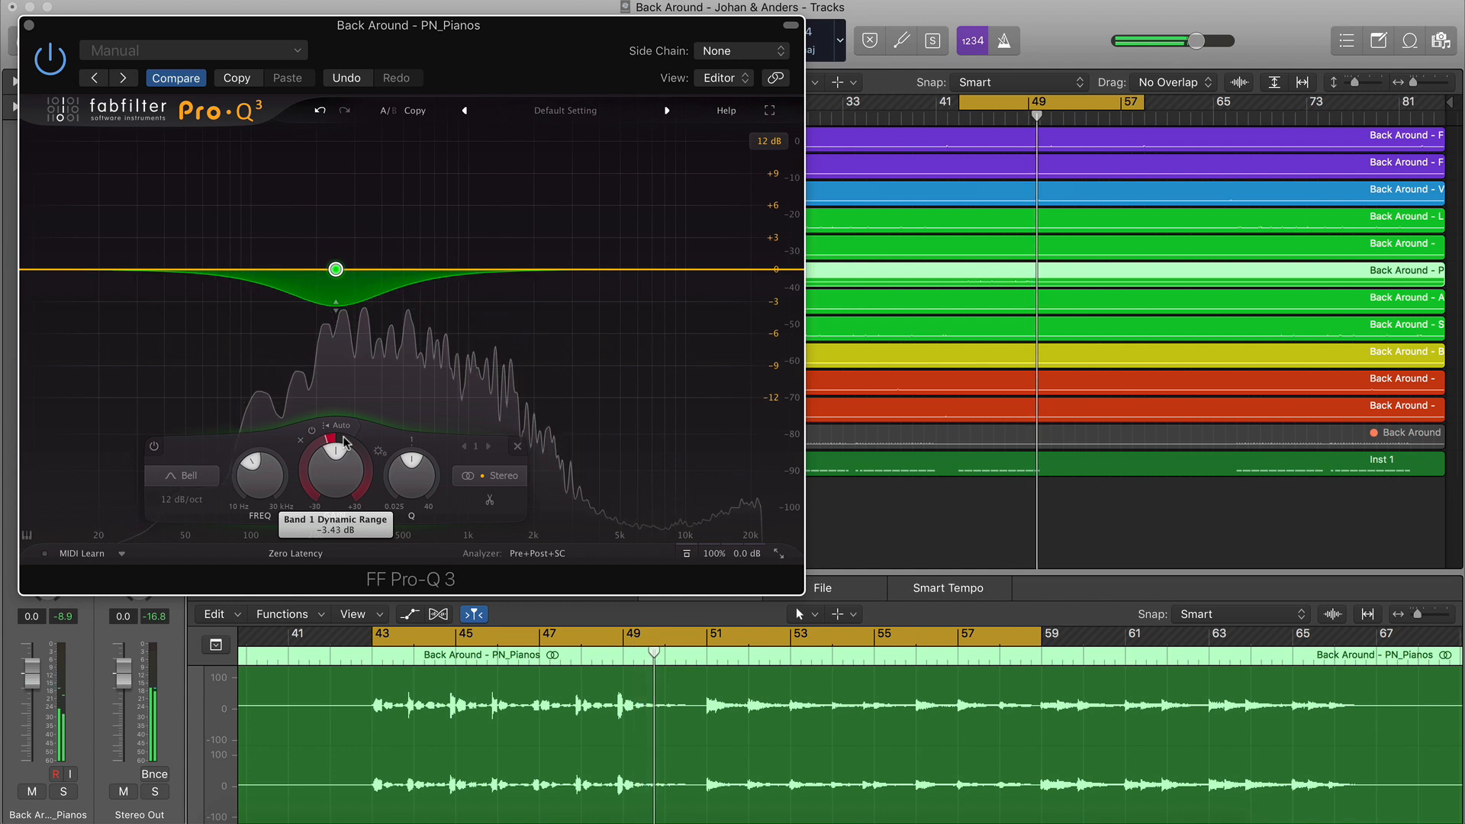
pyautogui.scroll(-10, 259, 475)
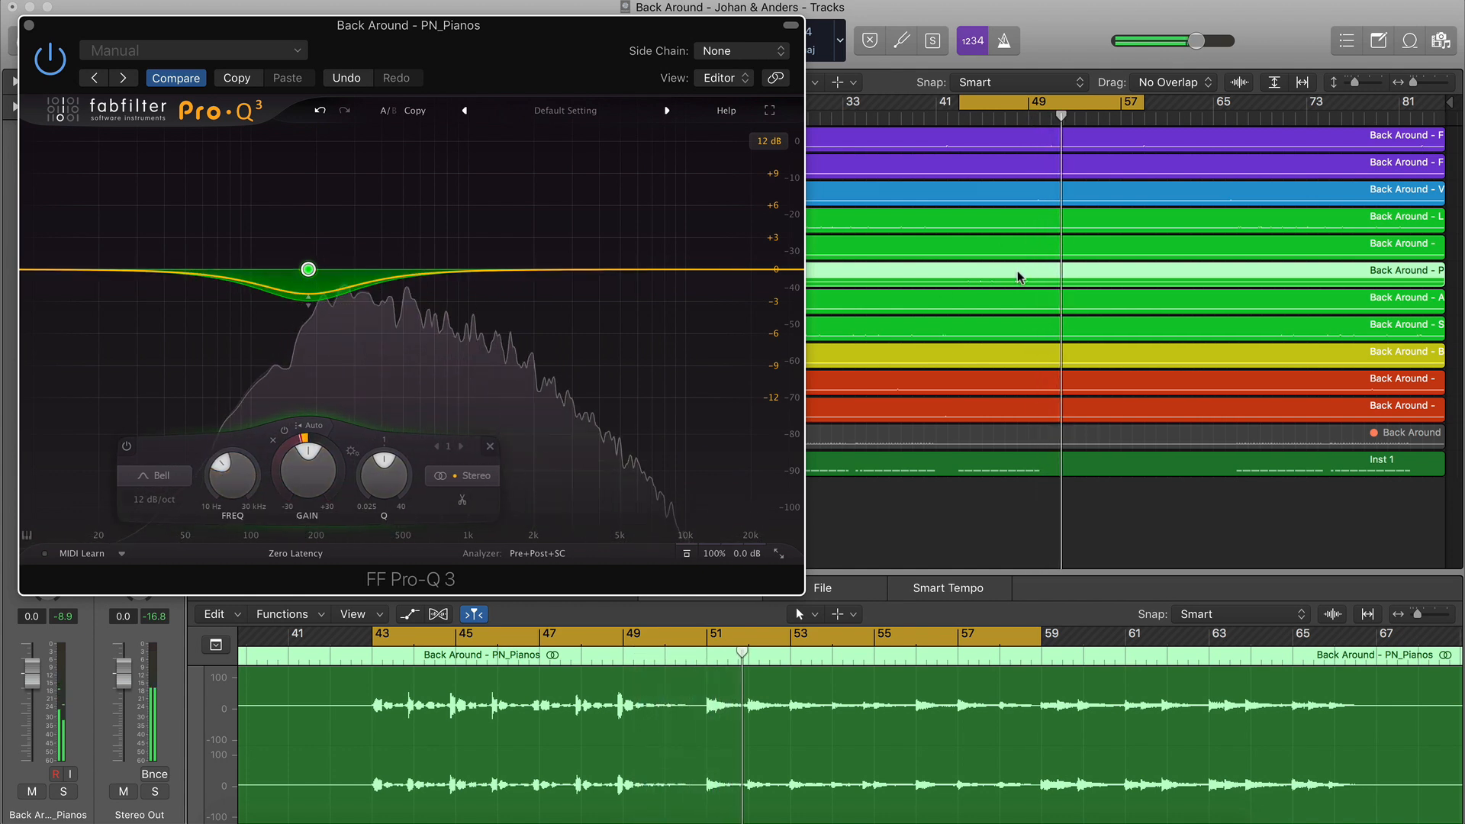
pyautogui.scroll(-3, 325, 474)
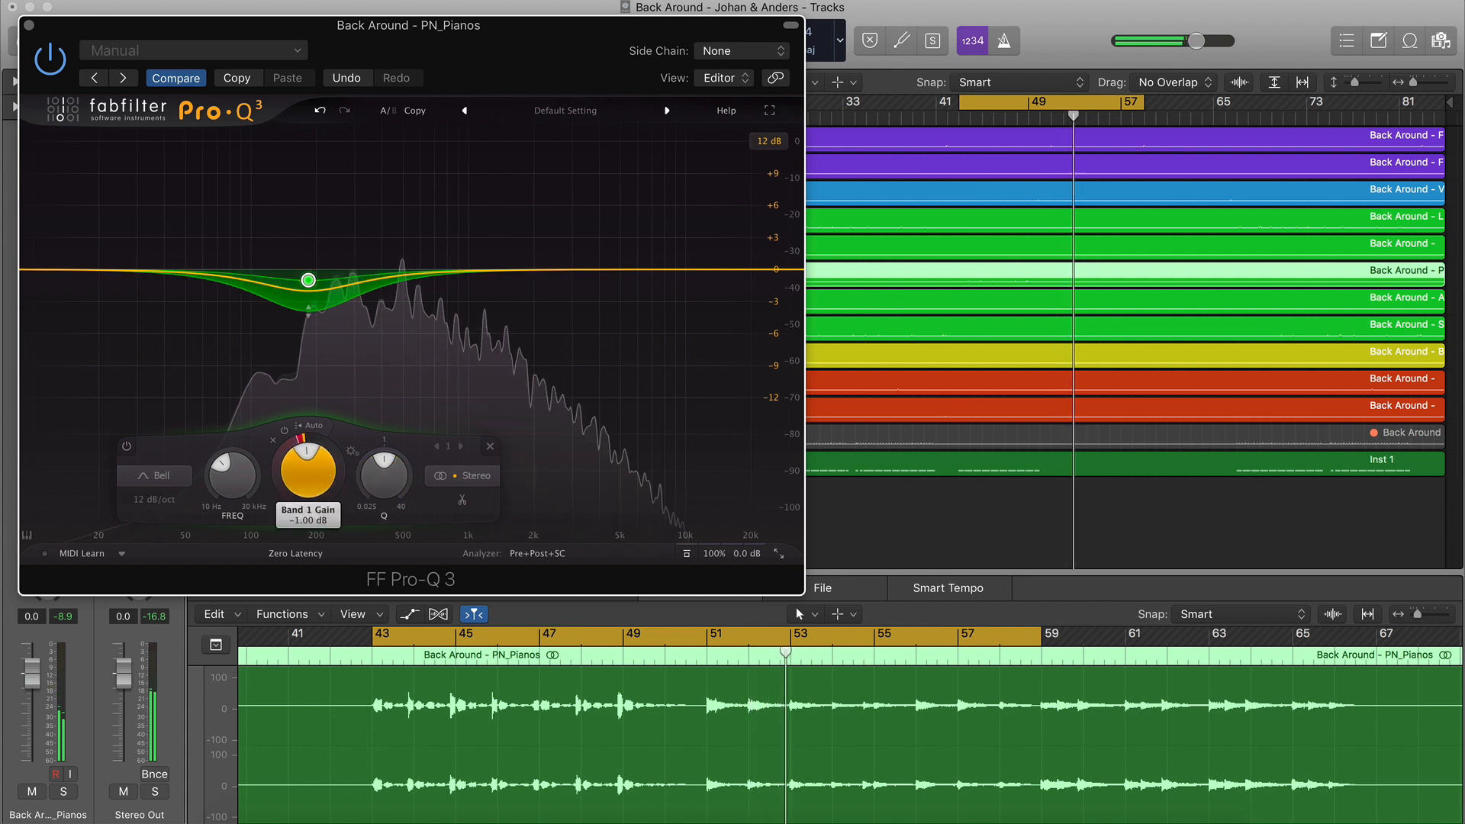
# Sidechain the piano track's EQ to the Vocal track (Audio 13) and set band 1 to 259.78 Hz with a Q of 0.712
pyautogui.click(963, 123)
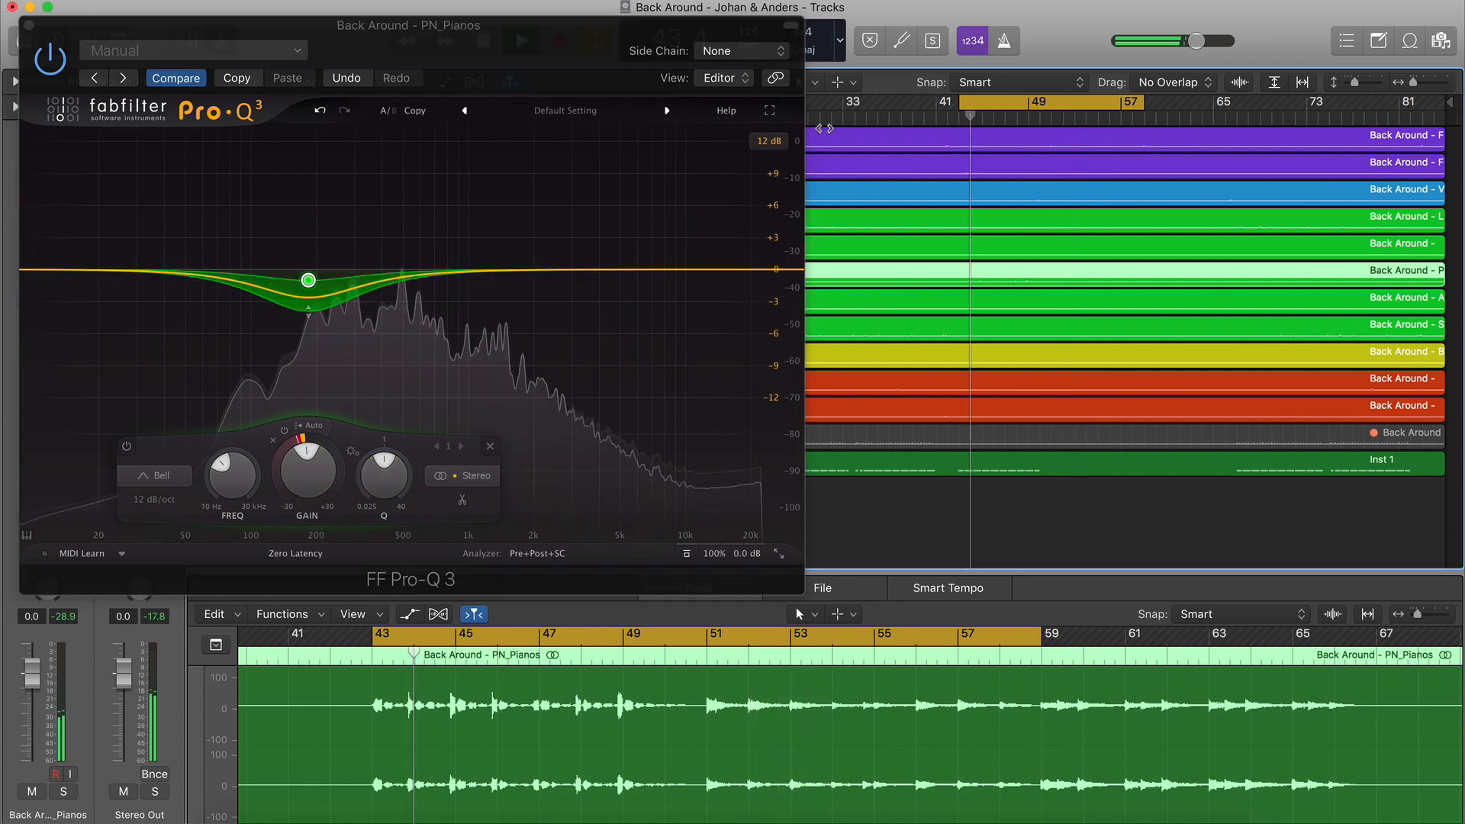
pyautogui.click(739, 51)
pyautogui.moveTo(735, 80)
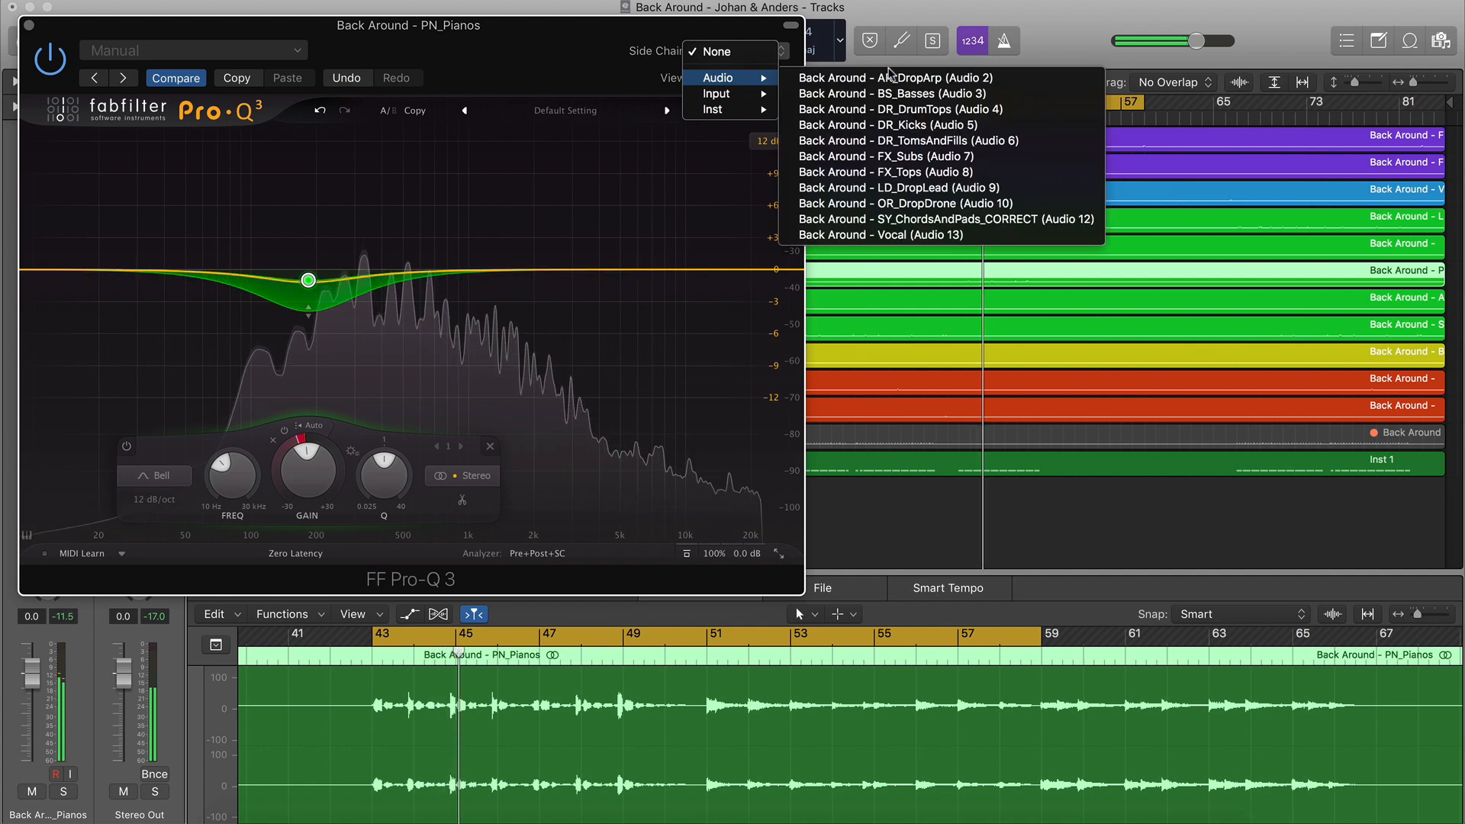
pyautogui.click(923, 235)
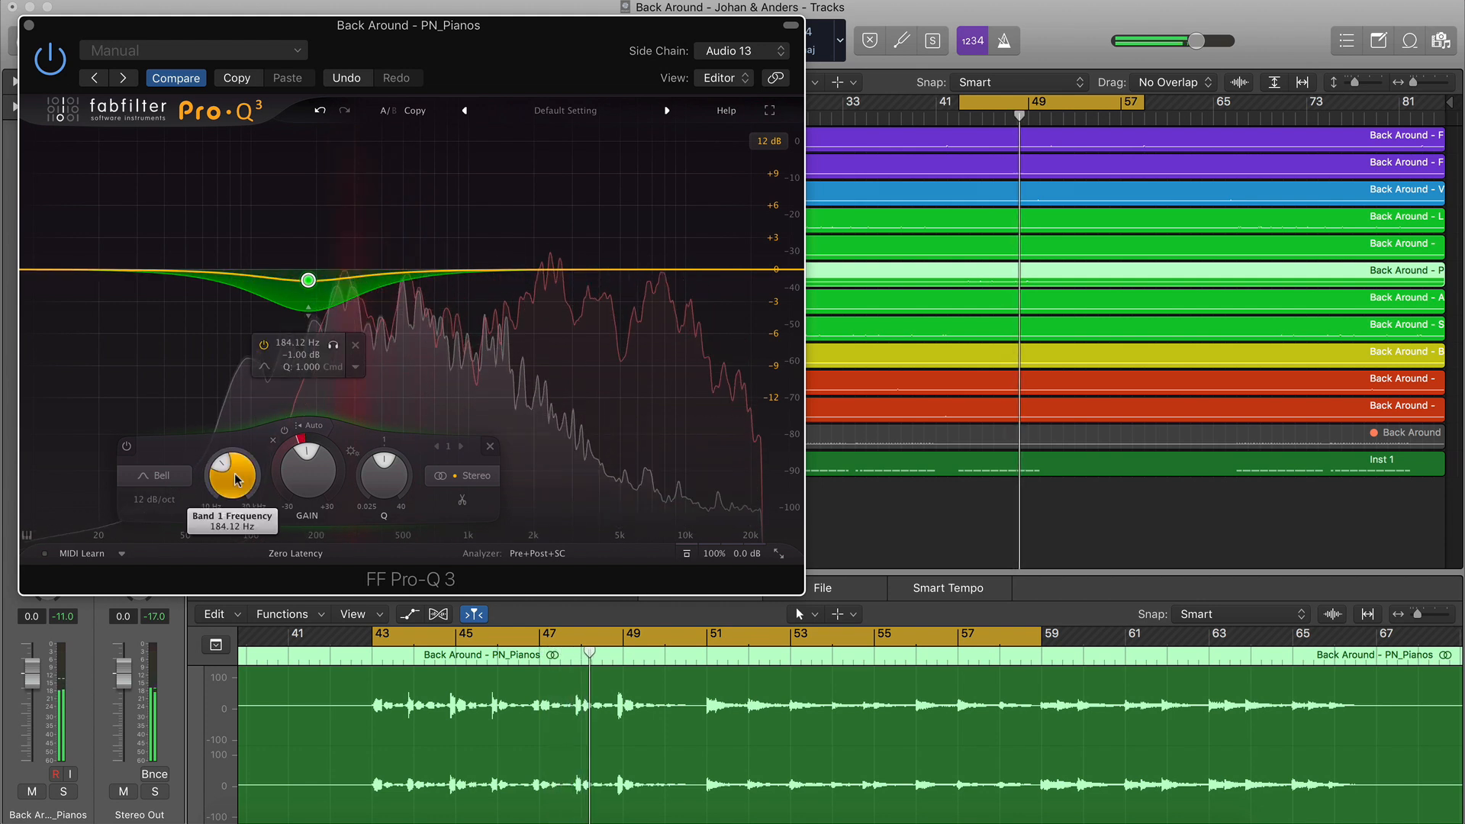
pyautogui.scroll(5, 233, 476)
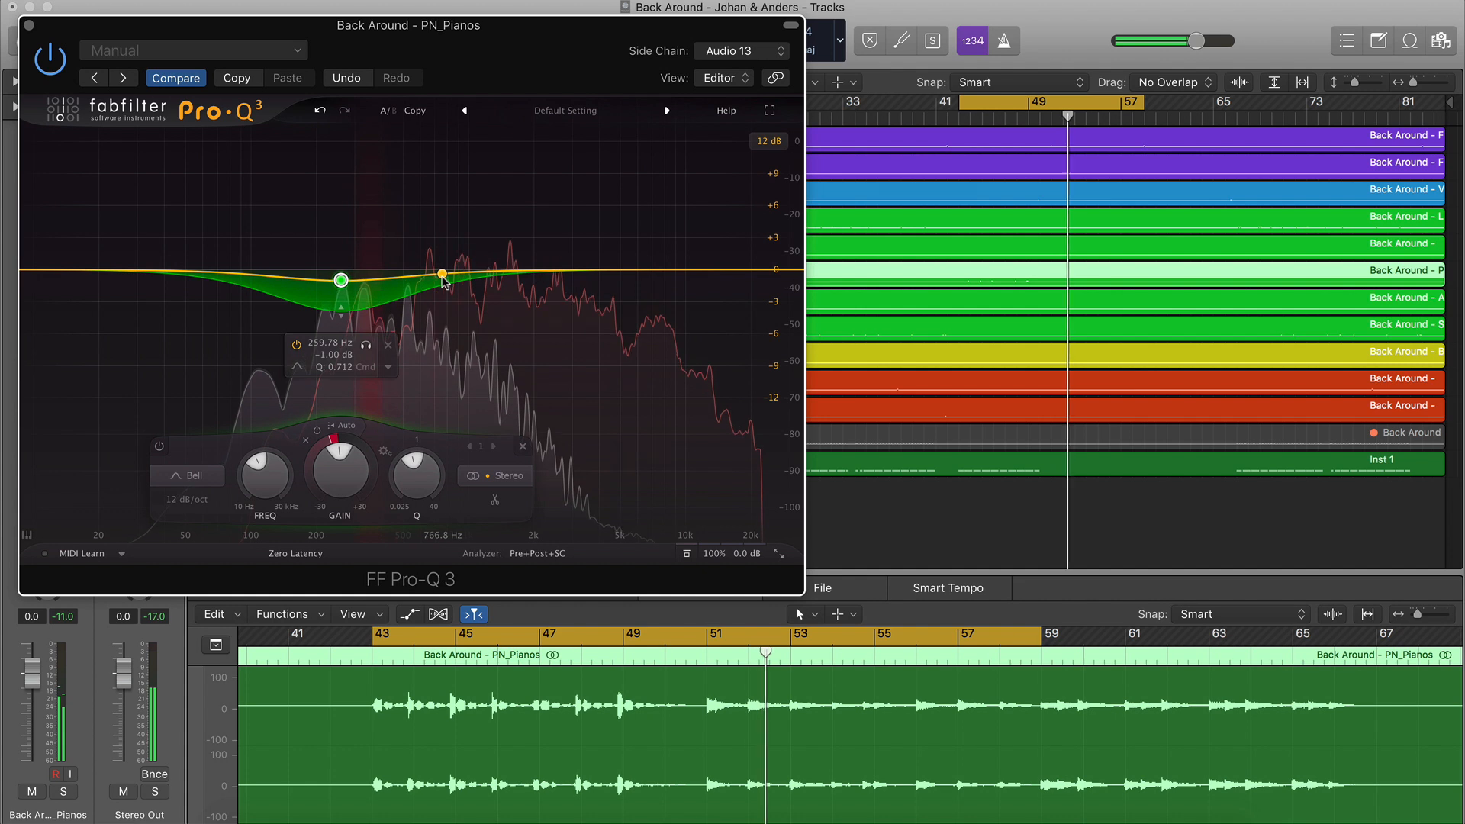
# Add a second bell band at about 770 Hz with 0 dB gain and a dynamic range of -2 dB
pyautogui.click(443, 275)
pyautogui.doubleClick(436, 469)
pyautogui.write('0')
pyautogui.press('Return')
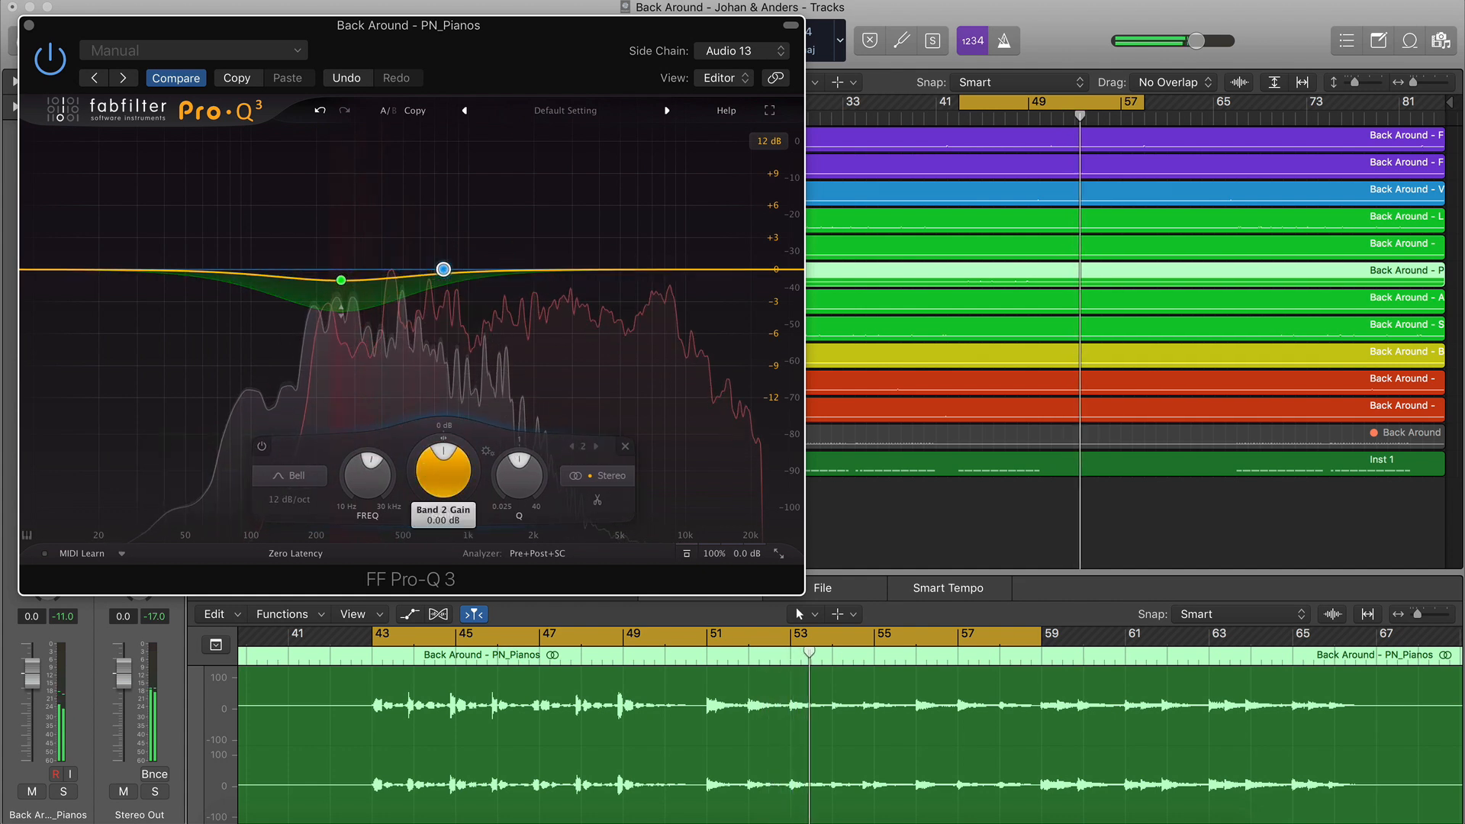
pyautogui.doubleClick(472, 451)
pyautogui.write('-2')
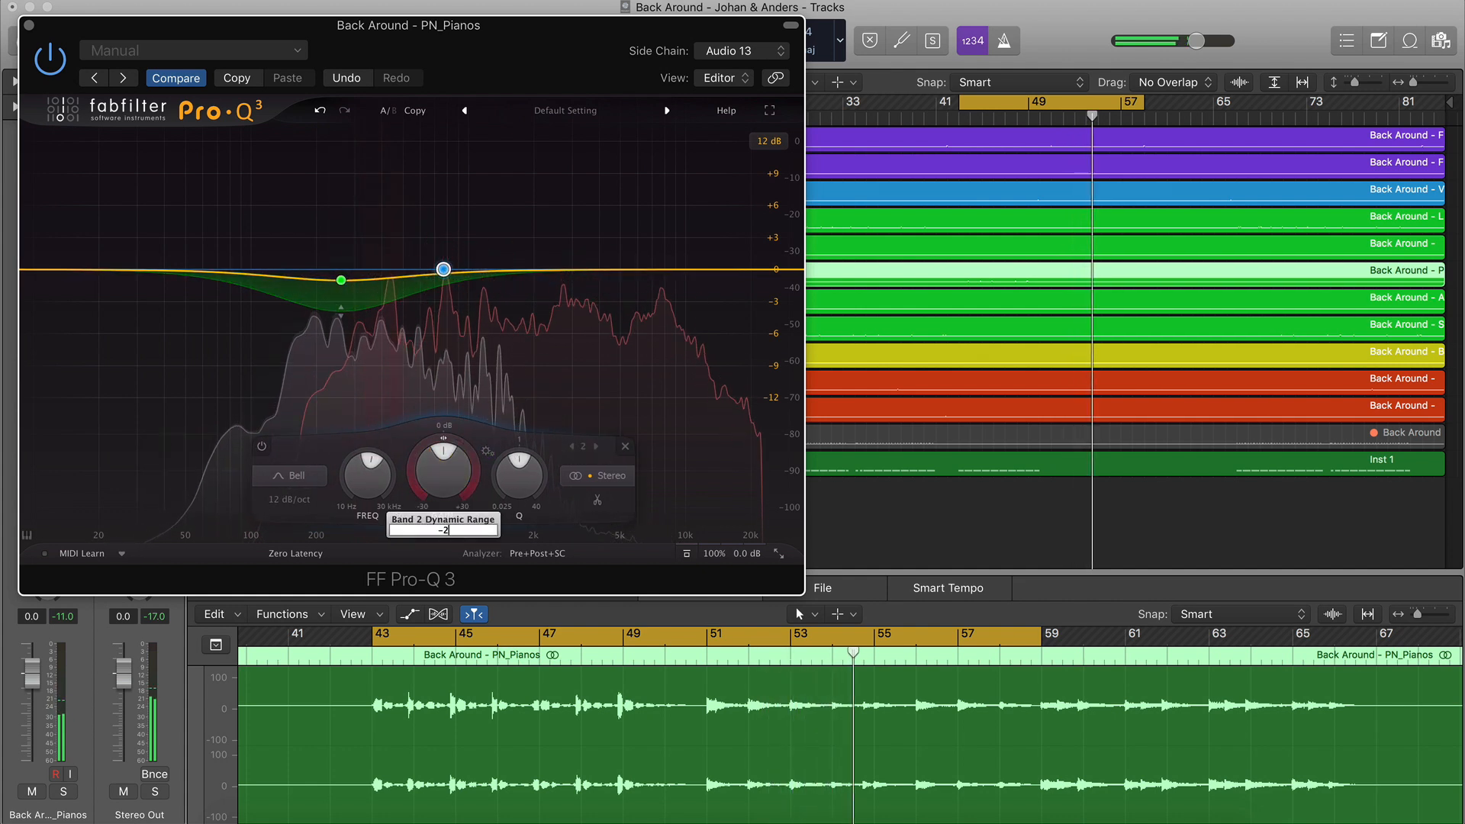
pyautogui.press('Return')
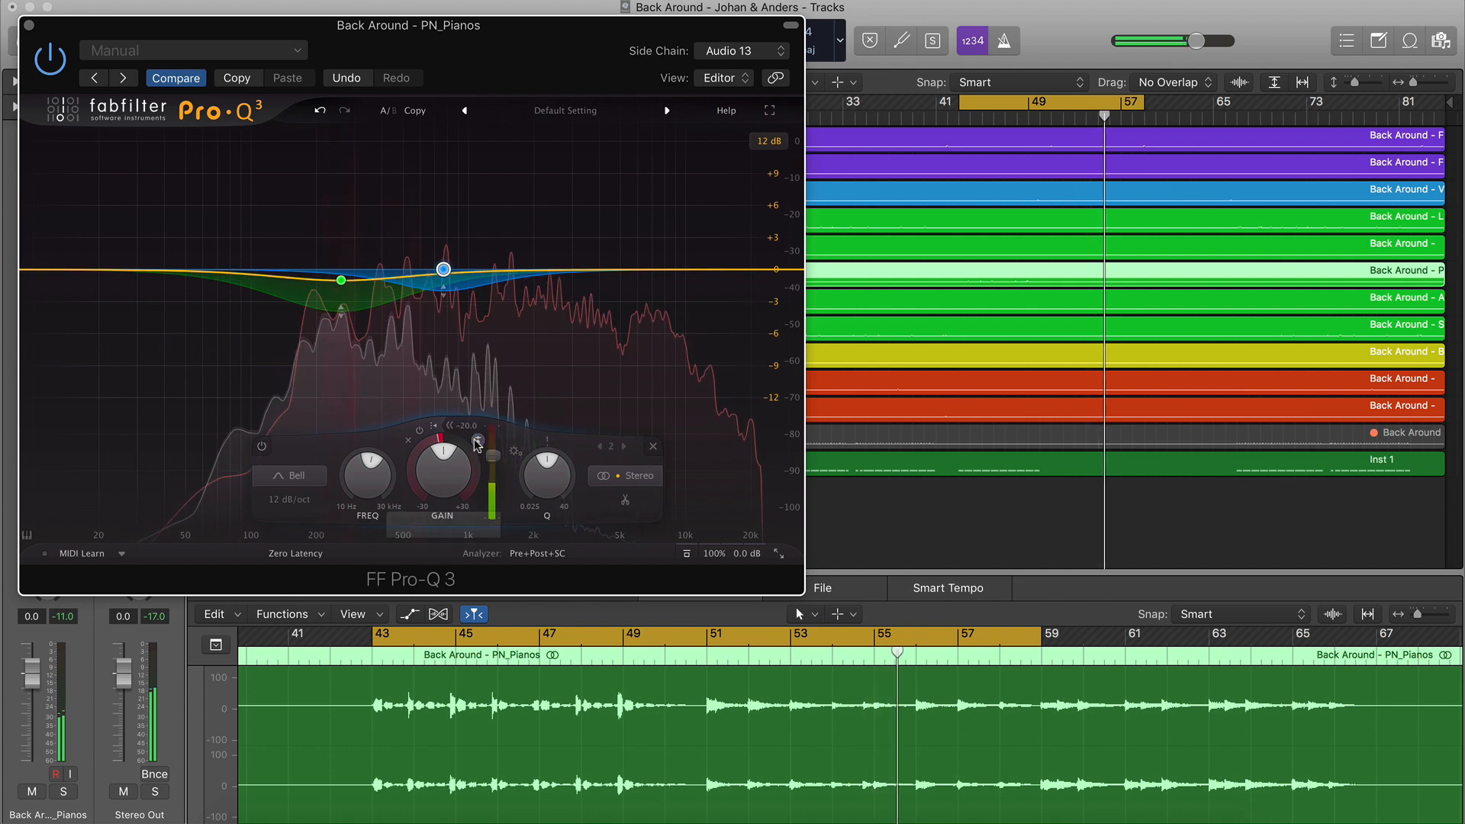
# Set band 2's threshold to -23.5 dB, its Q to 0.451 and its stereo placement to Mid
pyautogui.moveTo(488, 452); pyautogui.dragTo(490, 463)
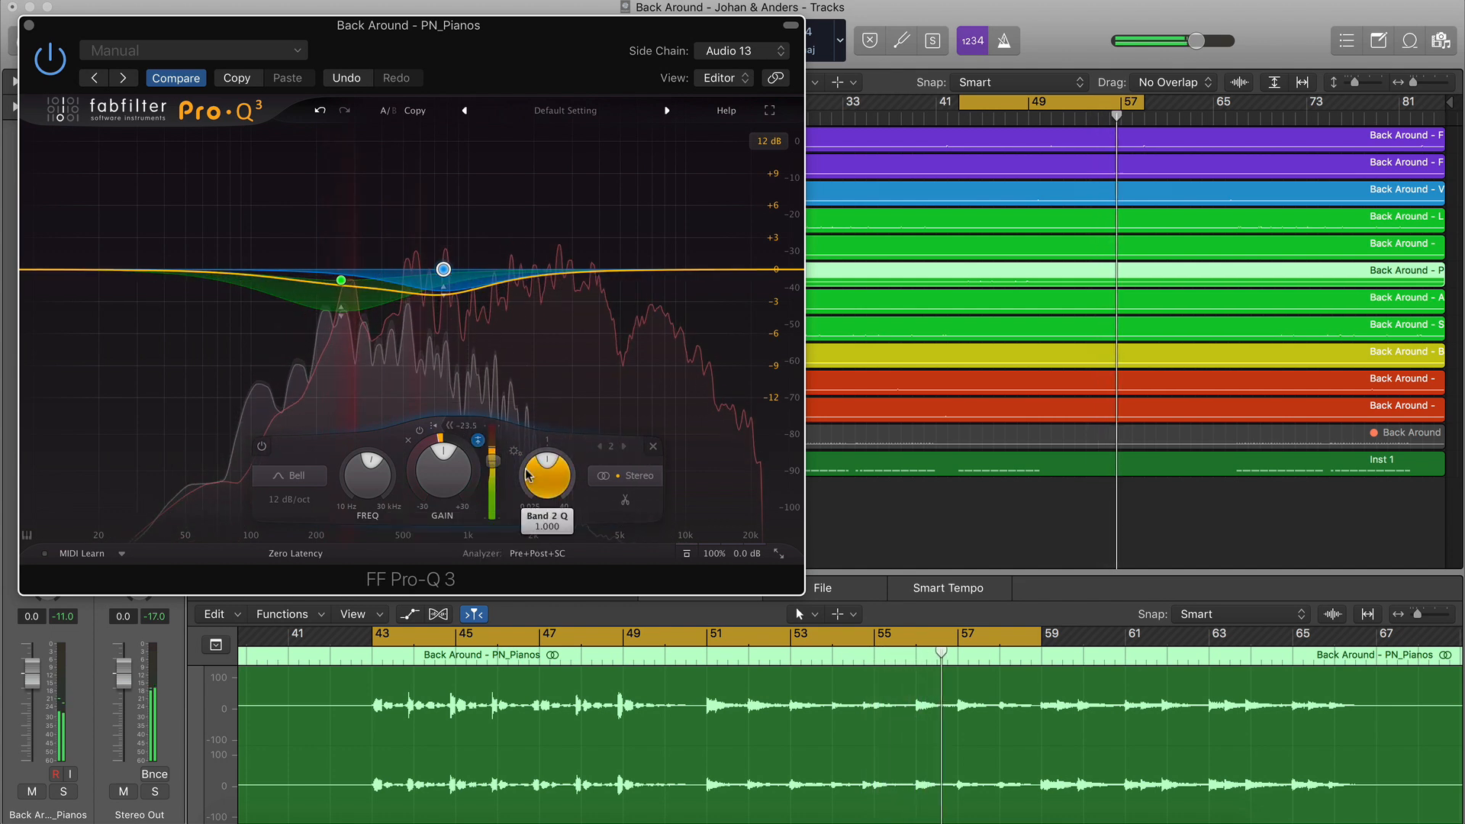
pyautogui.scroll(-1, 527, 473)
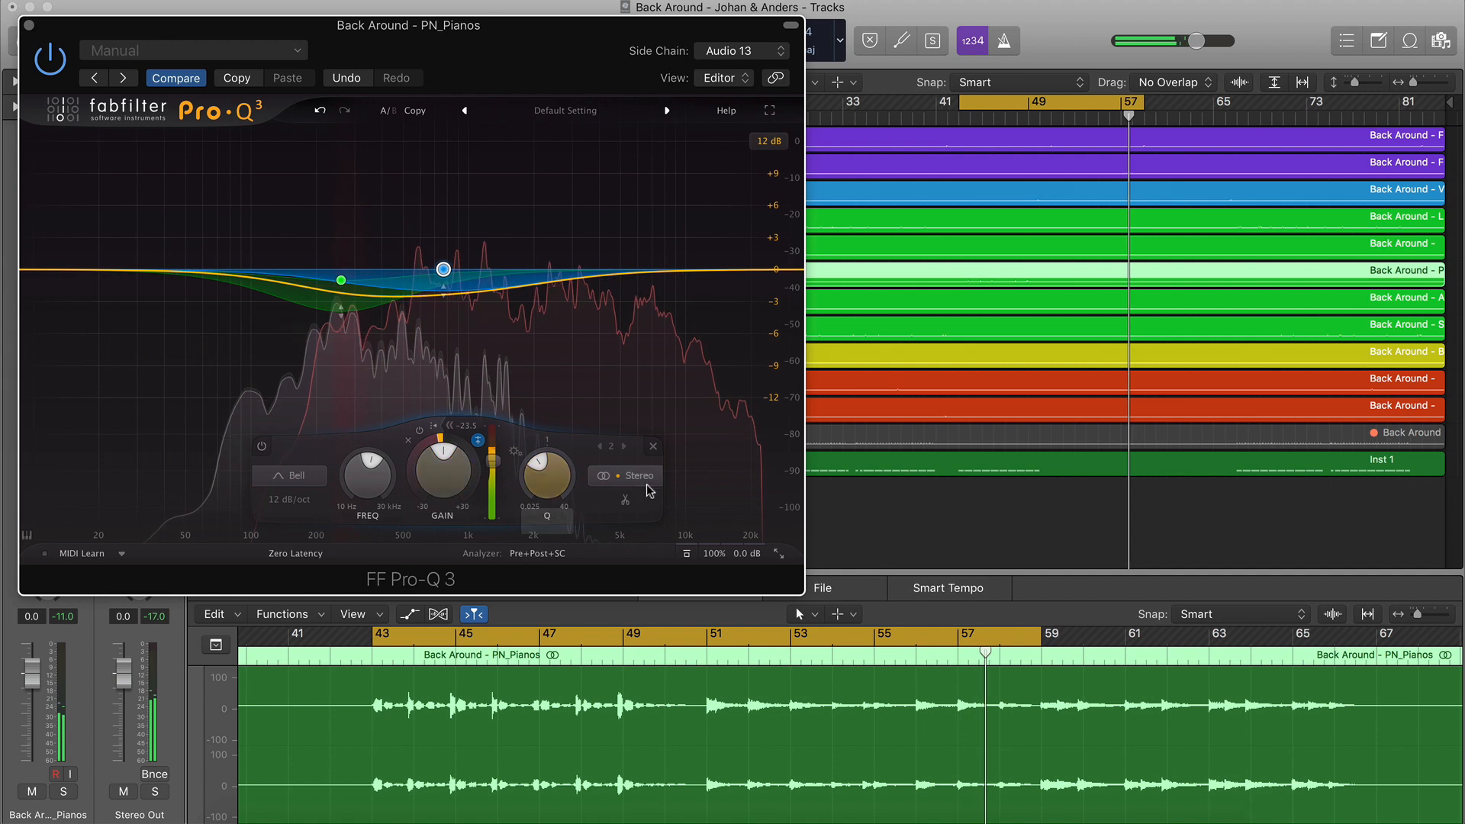
pyautogui.click(625, 476)
pyautogui.click(635, 551)
# Audition band 2 in solo and deepen its dynamic range to -3.15 dB
pyautogui.moveTo(443, 269)
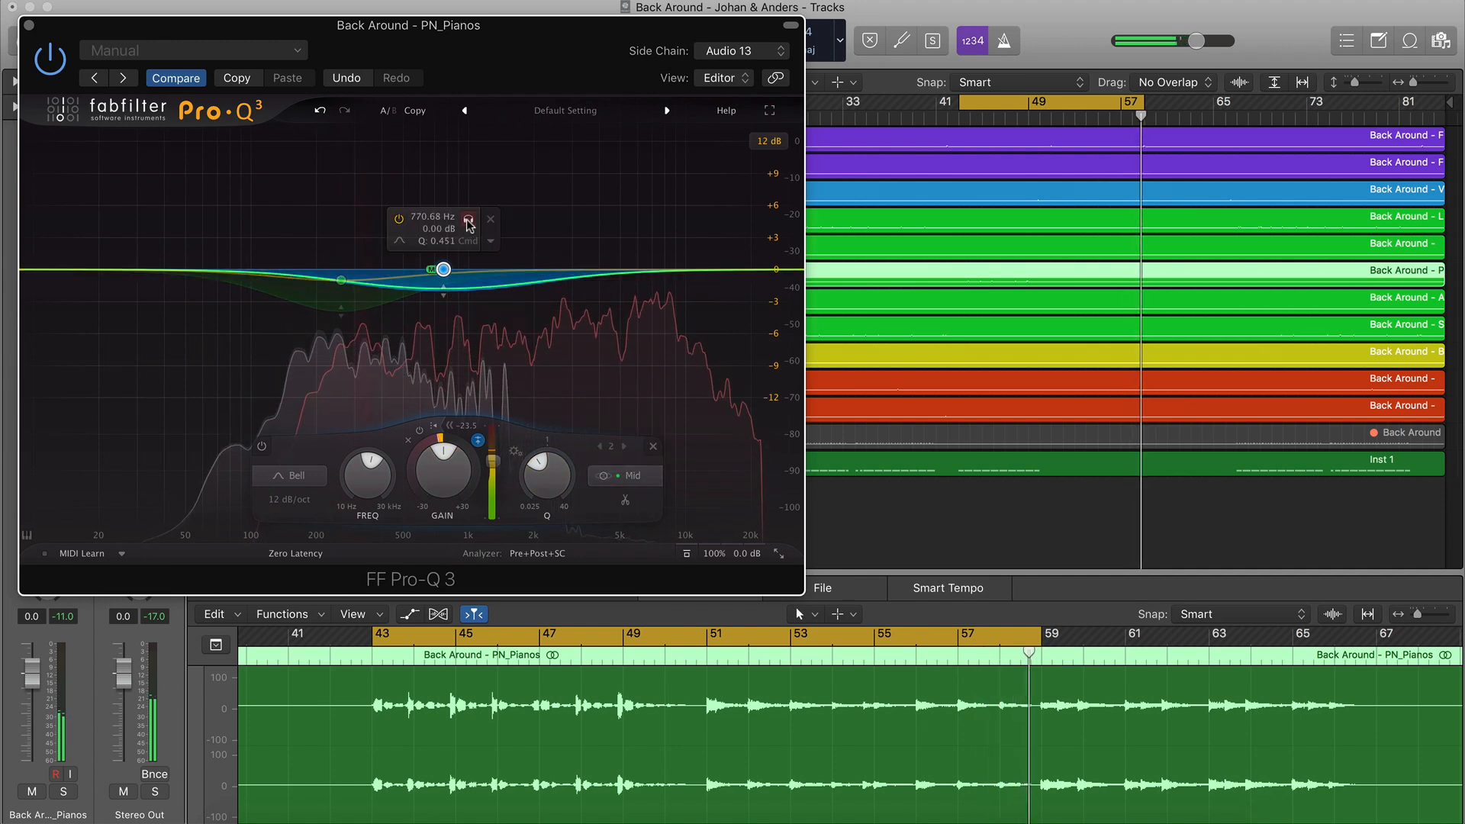
pyautogui.click(469, 220)
pyautogui.click(468, 220)
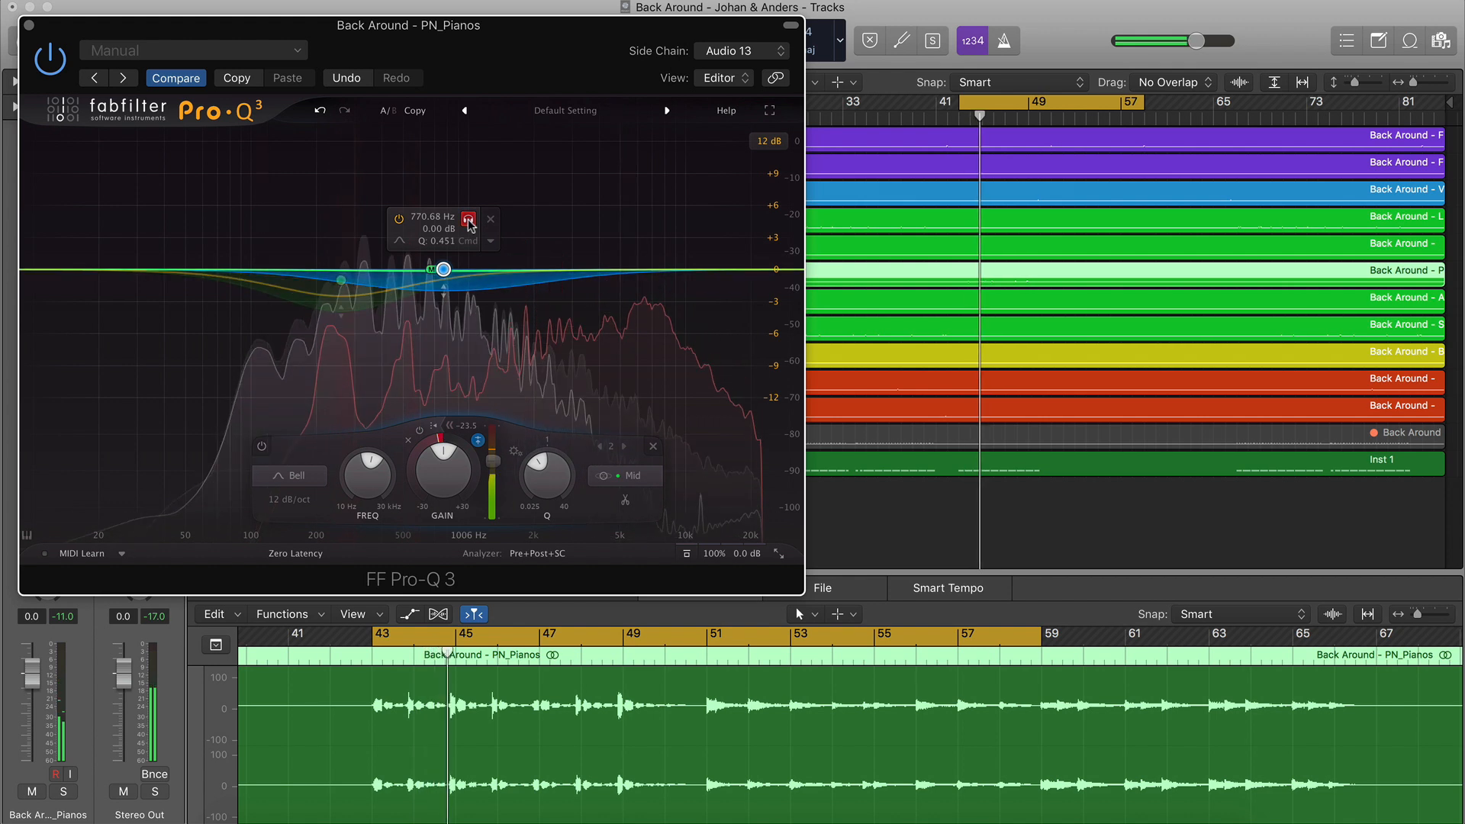
pyautogui.moveTo(450, 437); pyautogui.dragTo(451, 441)
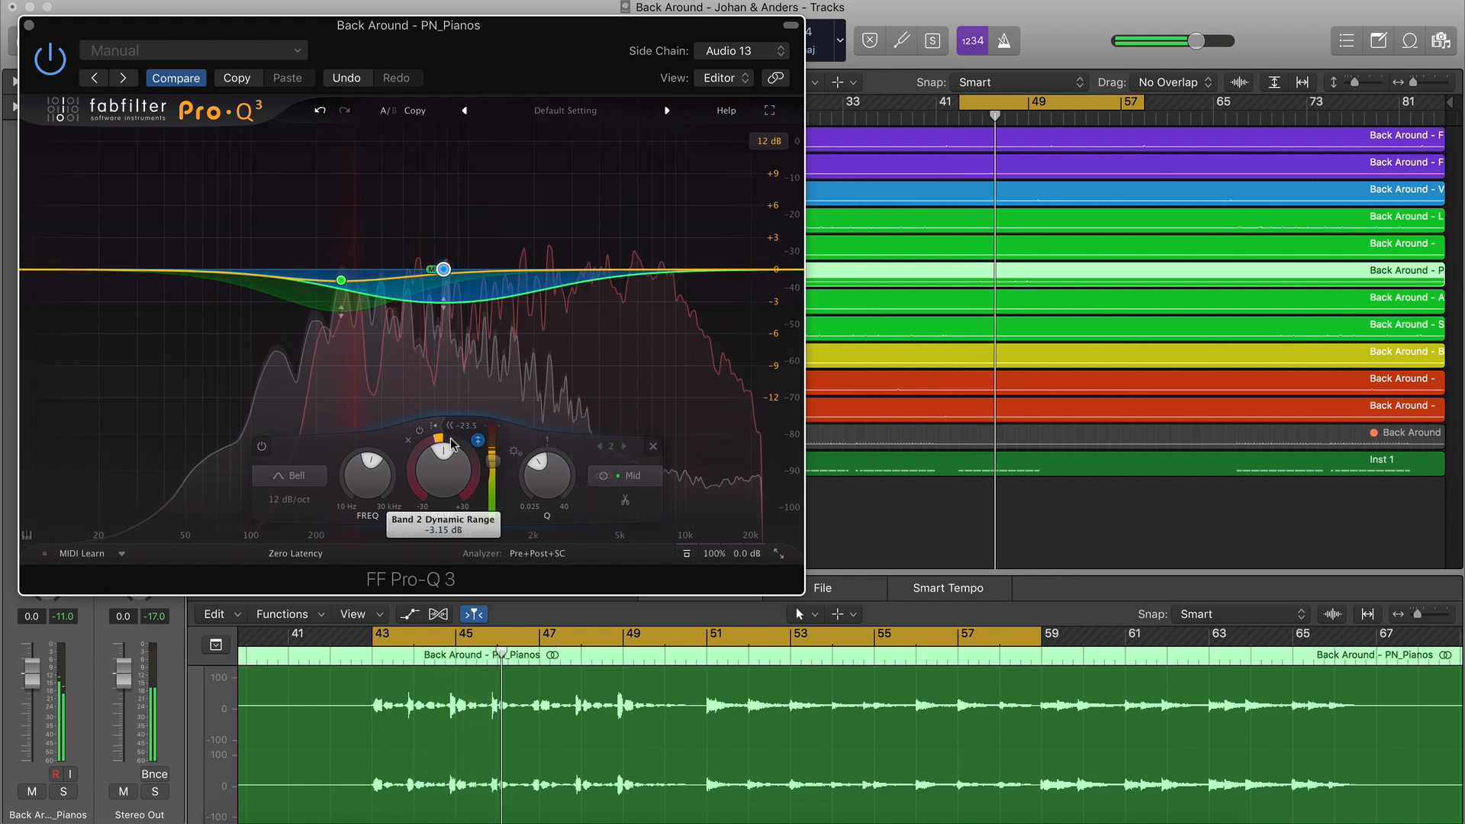
# Compare the piano EQ bypassed and active, slightly deepen band 1's dynamic range, and close the plug-in
pyautogui.click(687, 555)
pyautogui.click(688, 555)
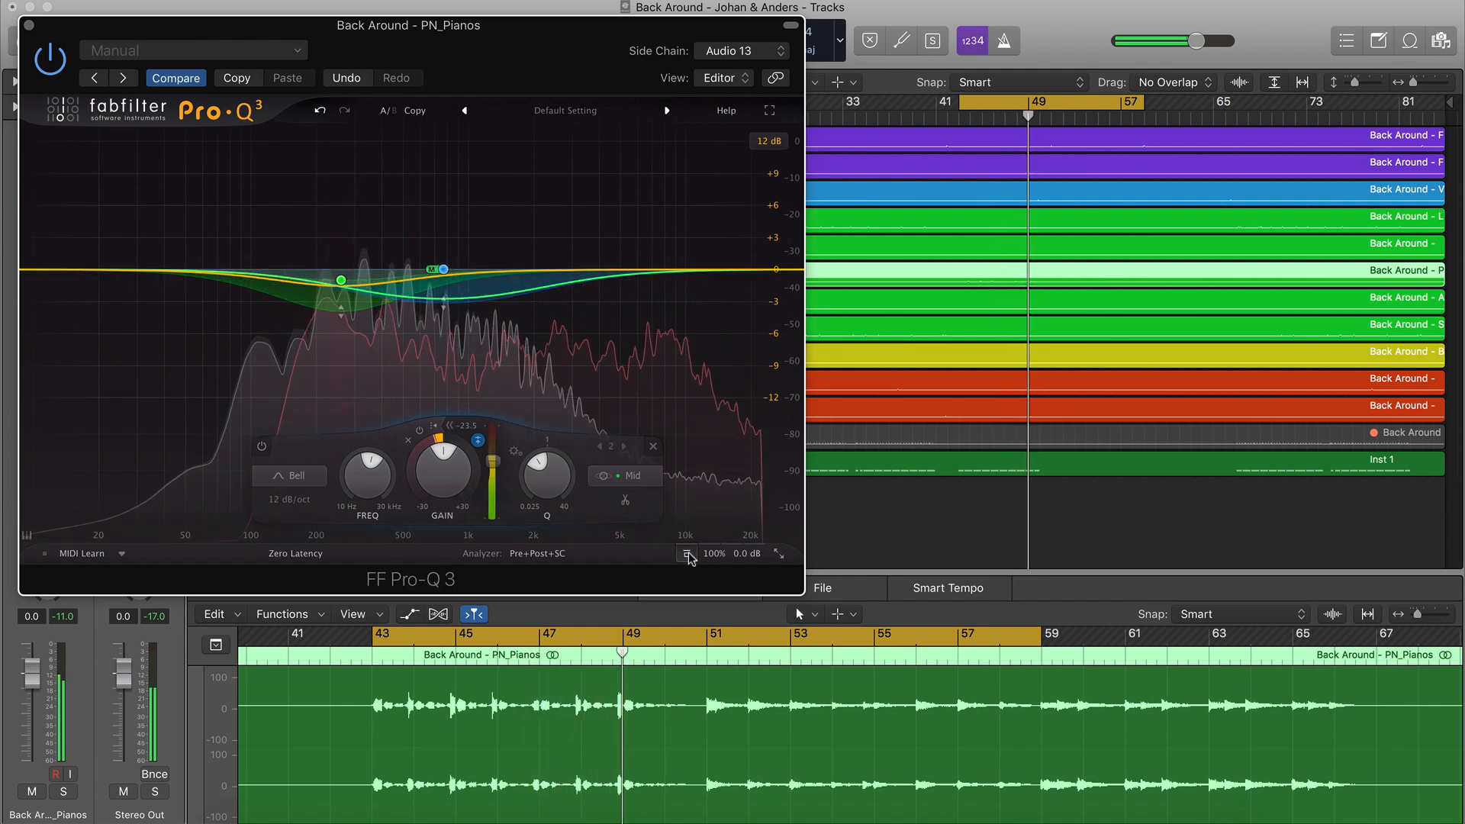
pyautogui.moveTo(339, 313); pyautogui.dragTo(338, 331)
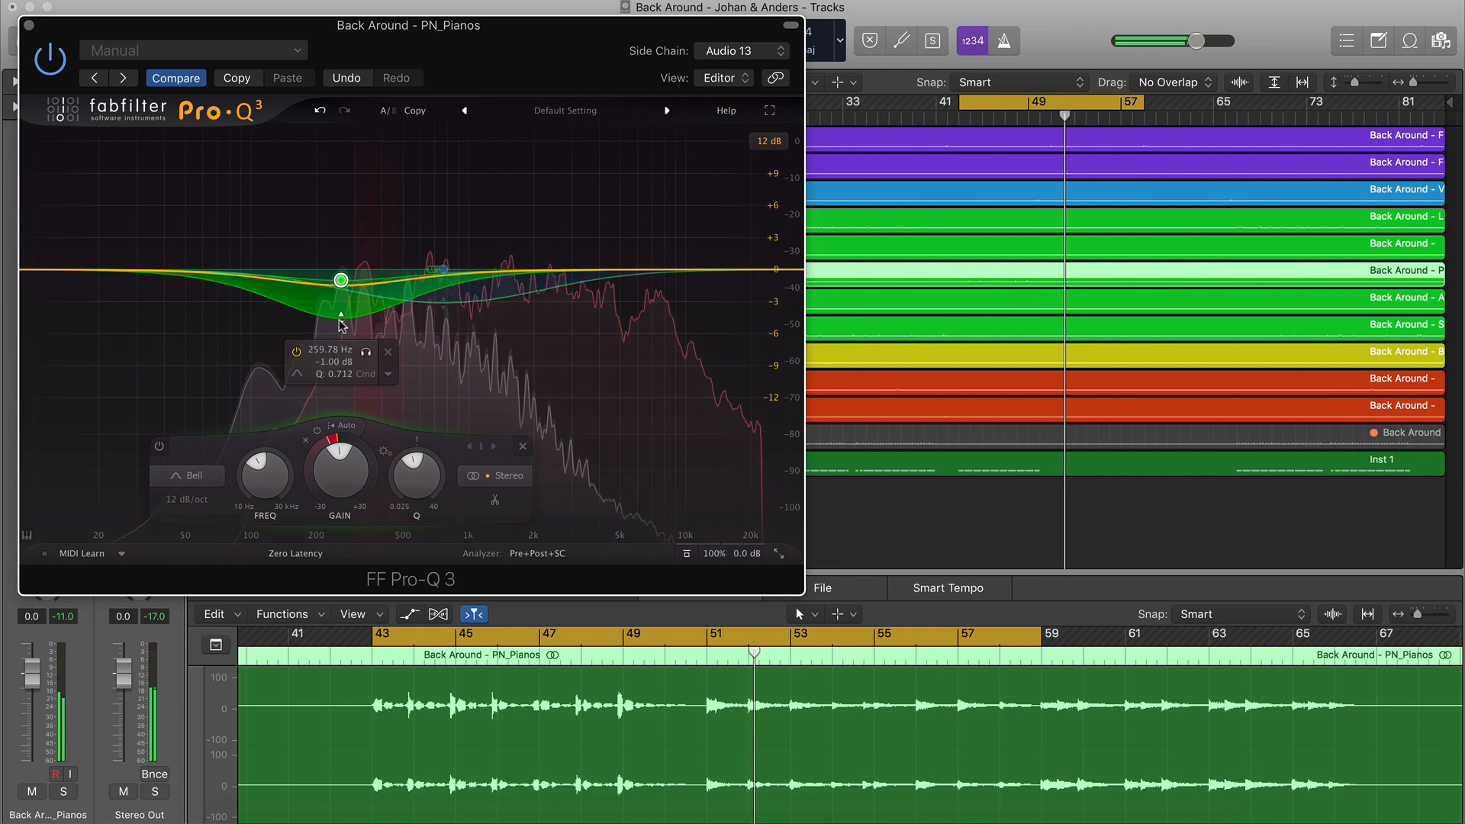
pyautogui.click(29, 25)
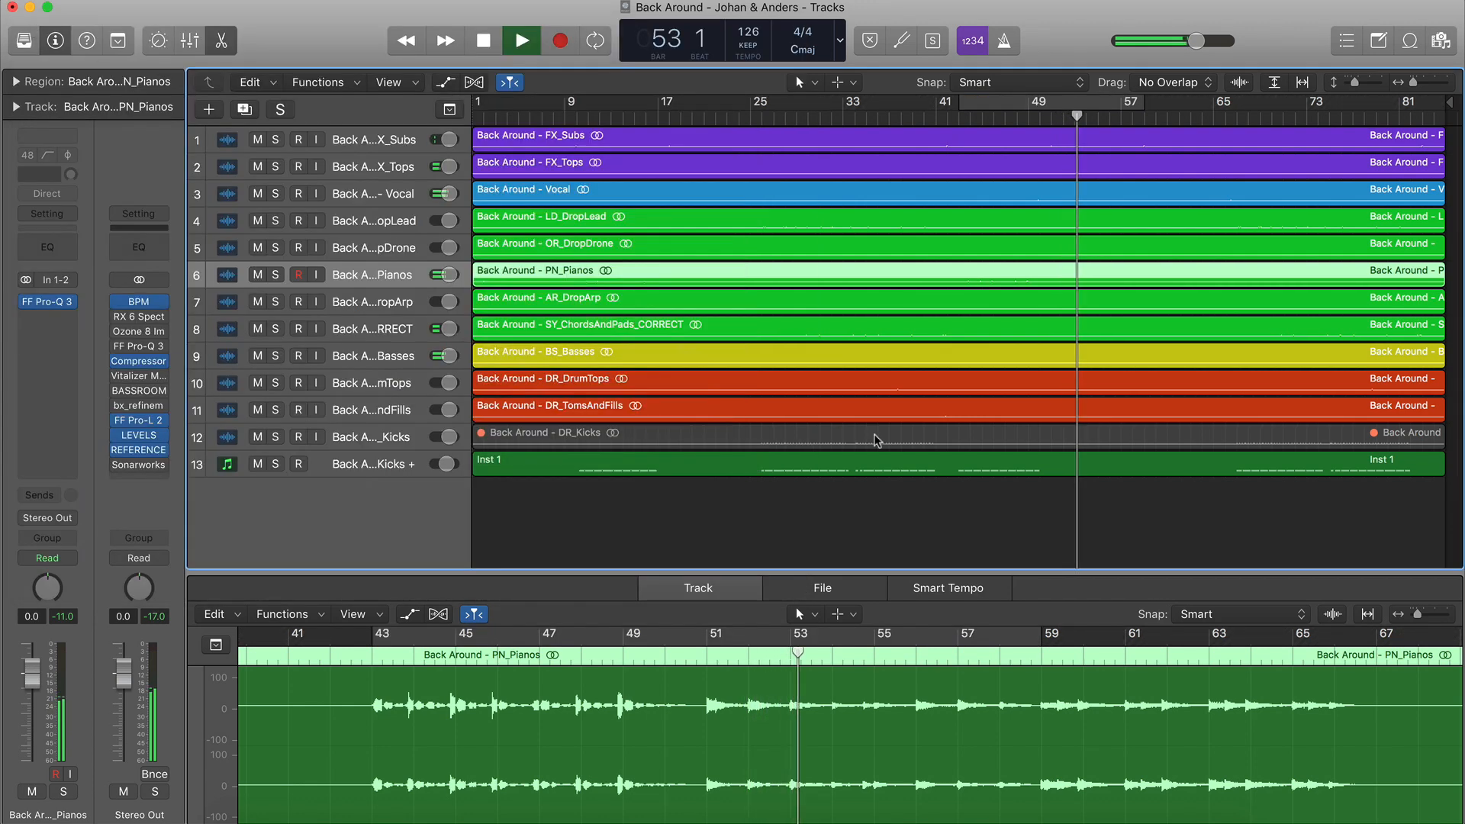
# Hide the audio editor and zoom the arrangement to fit all tracks with no region selected
pyautogui.press('x')
pyautogui.press('x')
pyautogui.click(959, 524)
pyautogui.press('z')
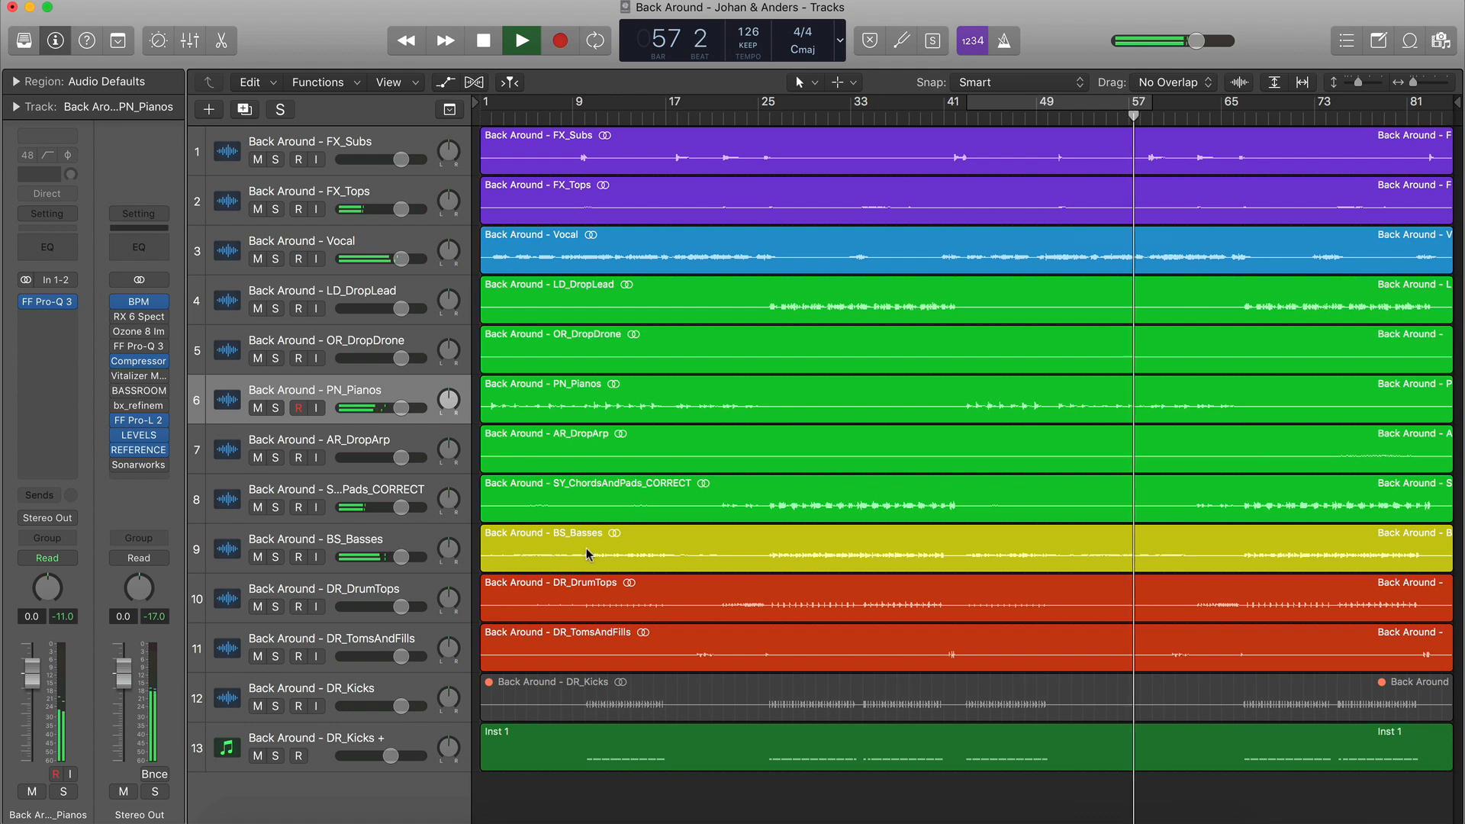
# Insert the Enveloper plug-in on the DR_TomsAndFills track
pyautogui.click(321, 641)
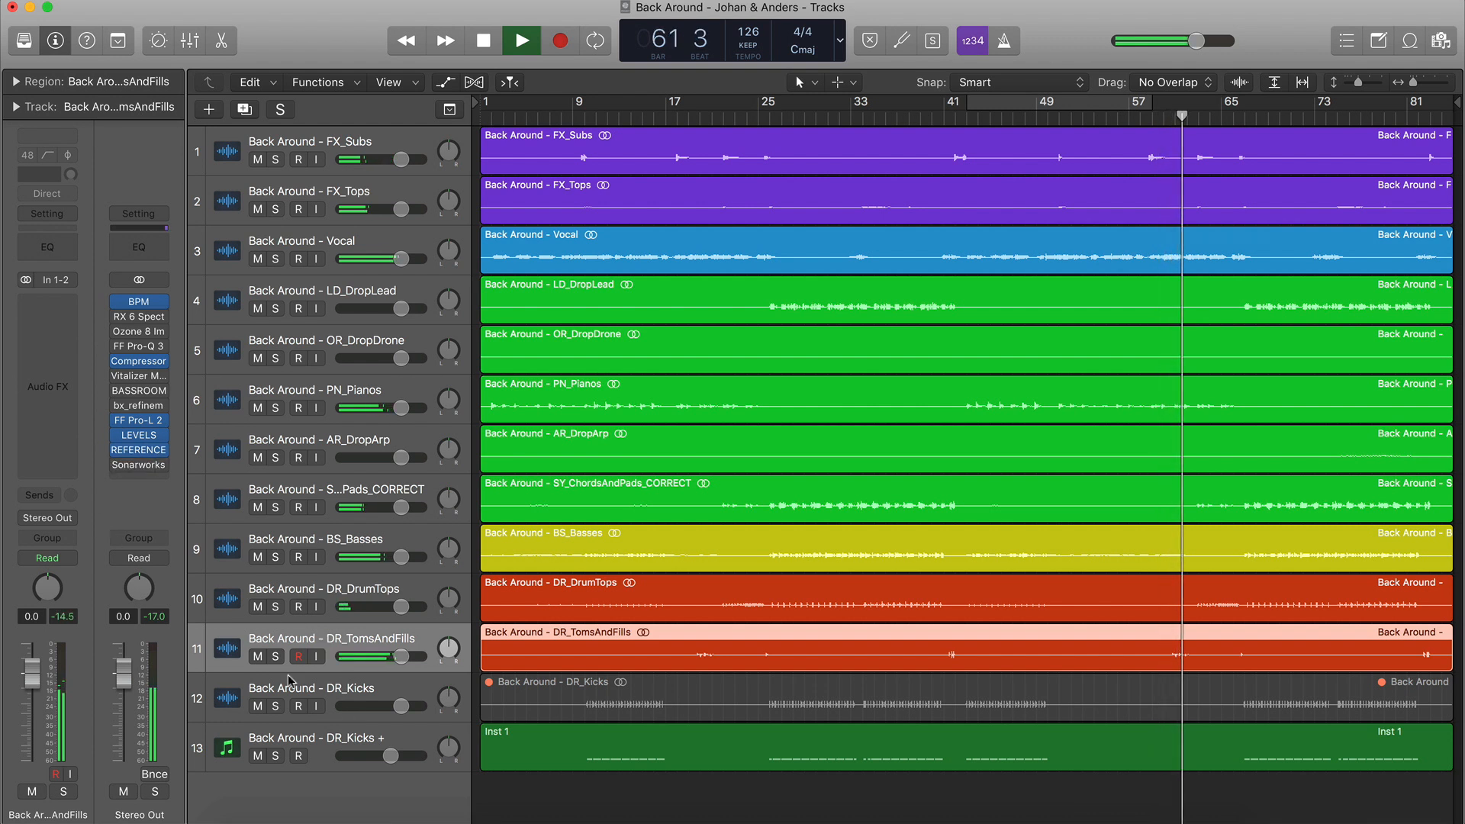
pyautogui.click(70, 306)
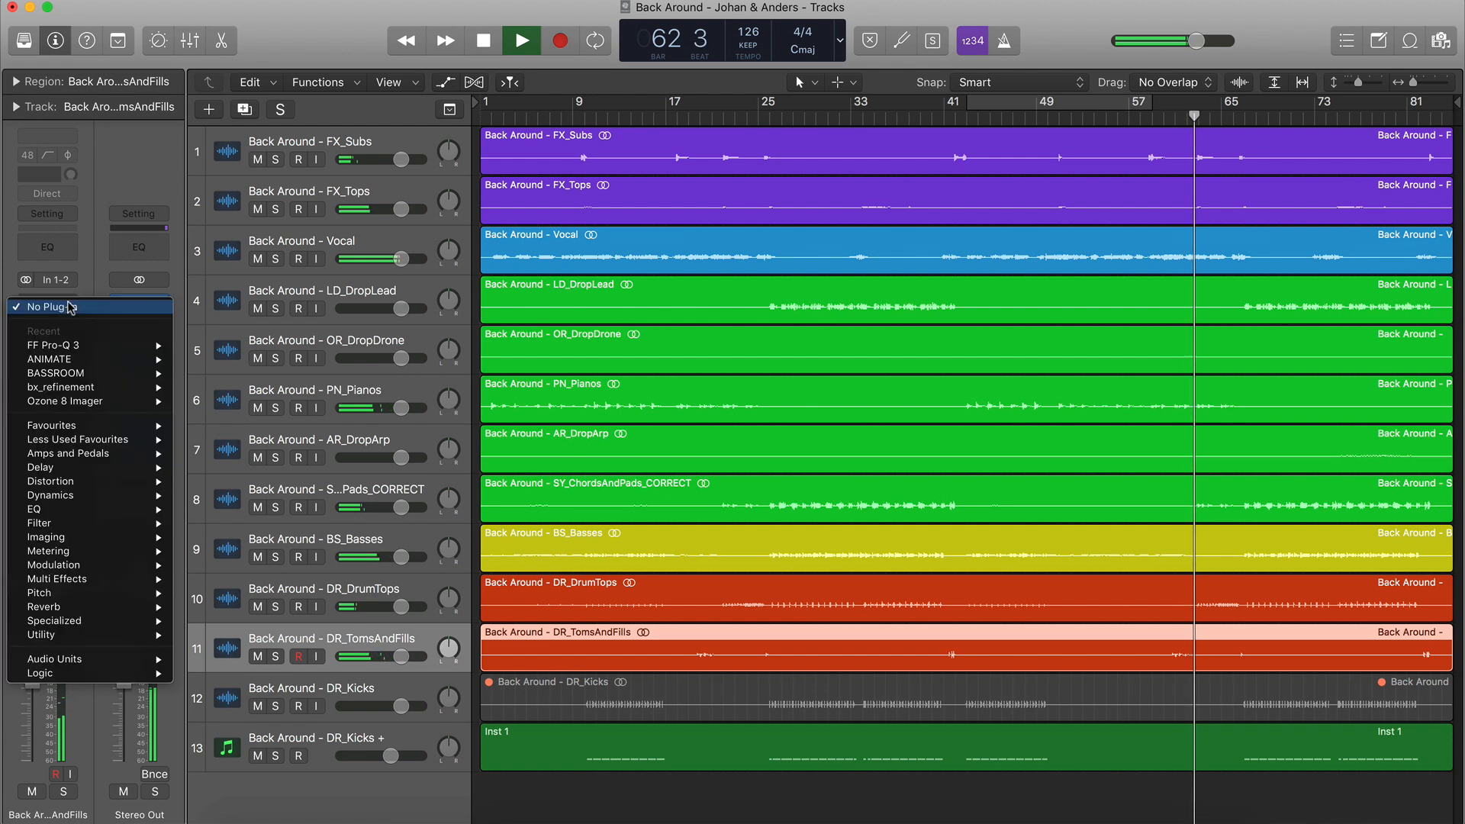
pyautogui.moveTo(91, 441)
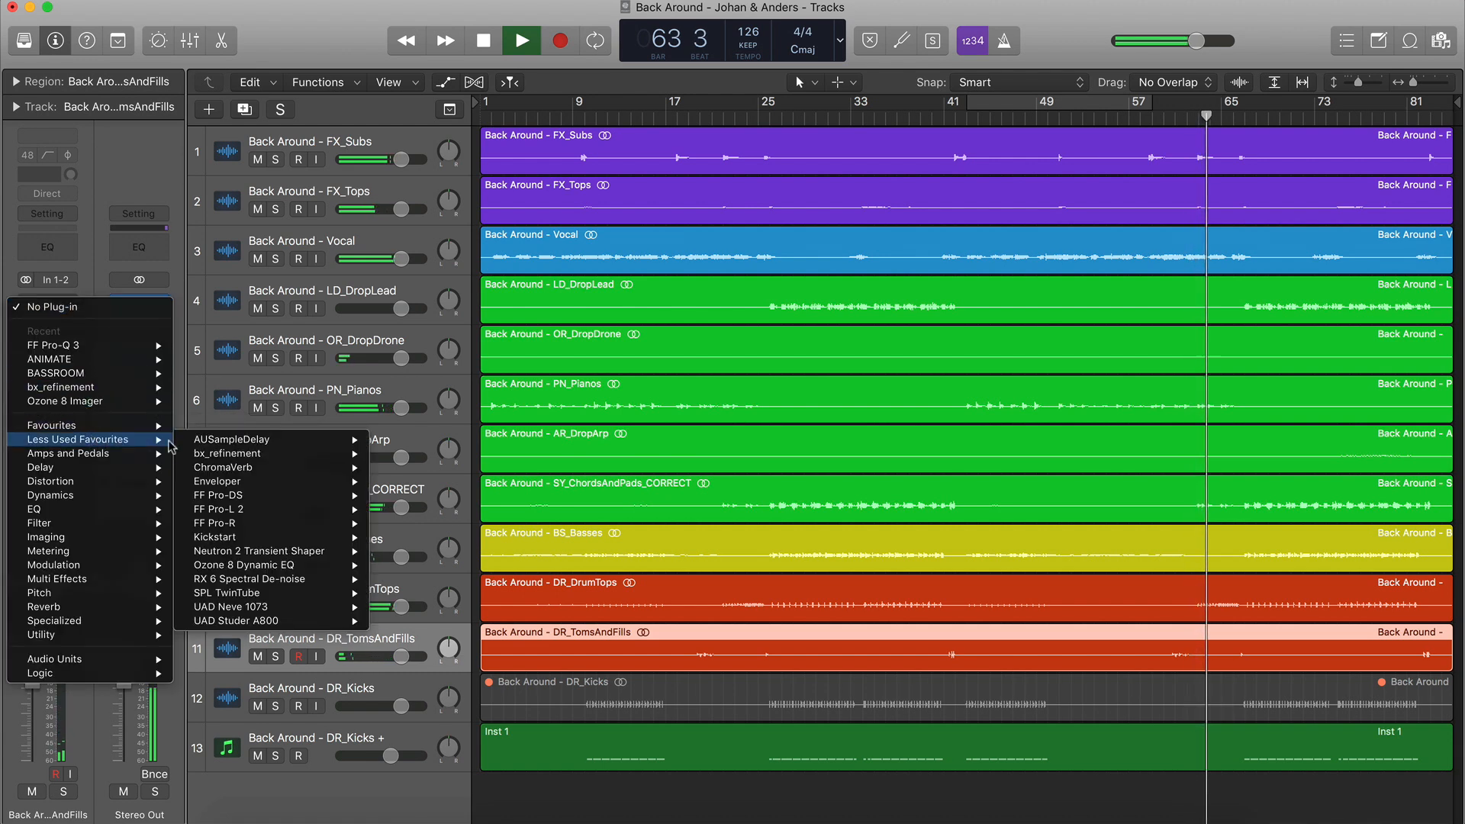
pyautogui.click(378, 485)
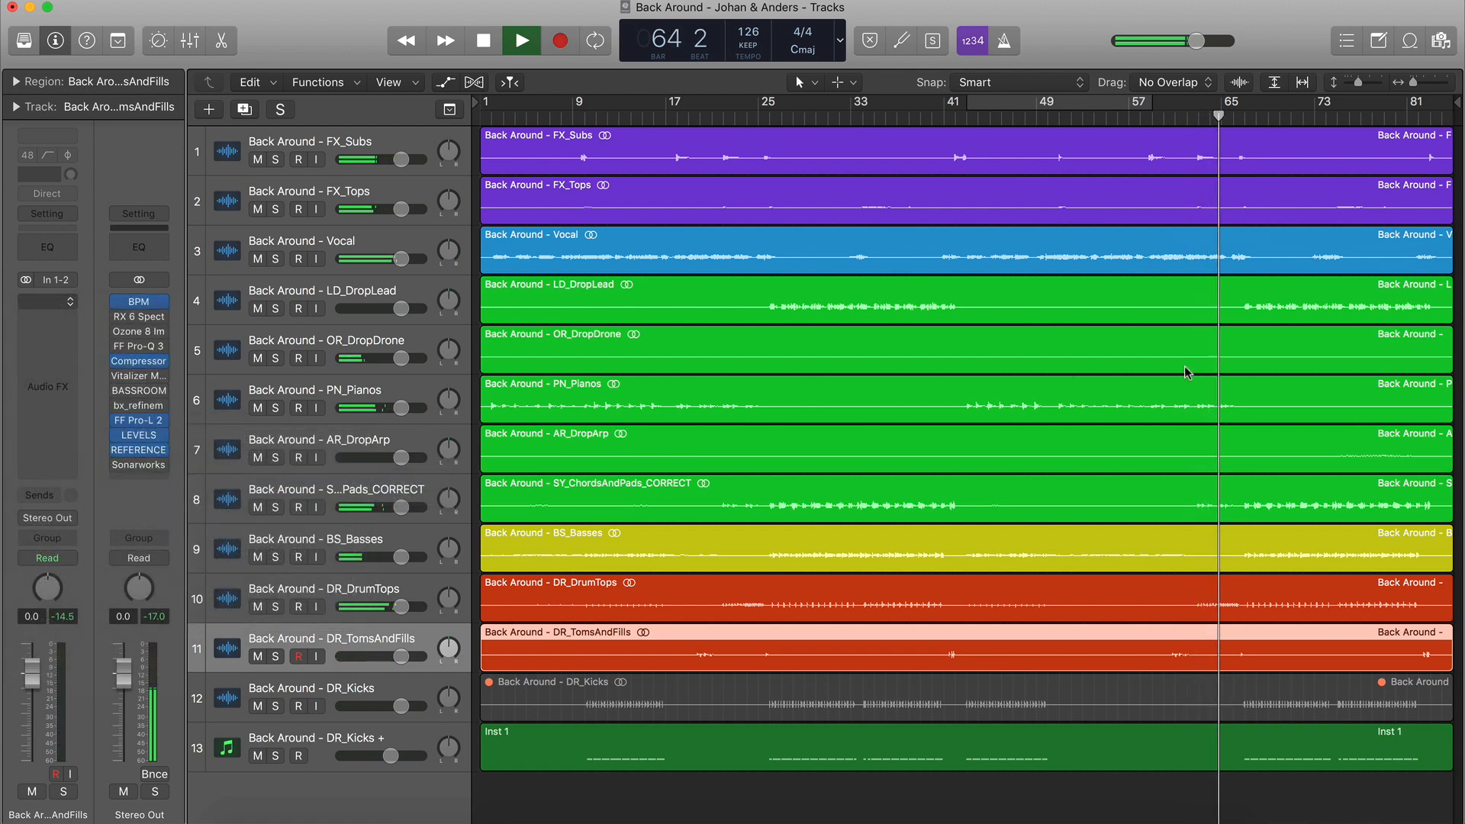
# Play the toms from bar 59 and set Enveloper's attack gain to 32% and attack time to 110 ms
pyautogui.click(1153, 119)
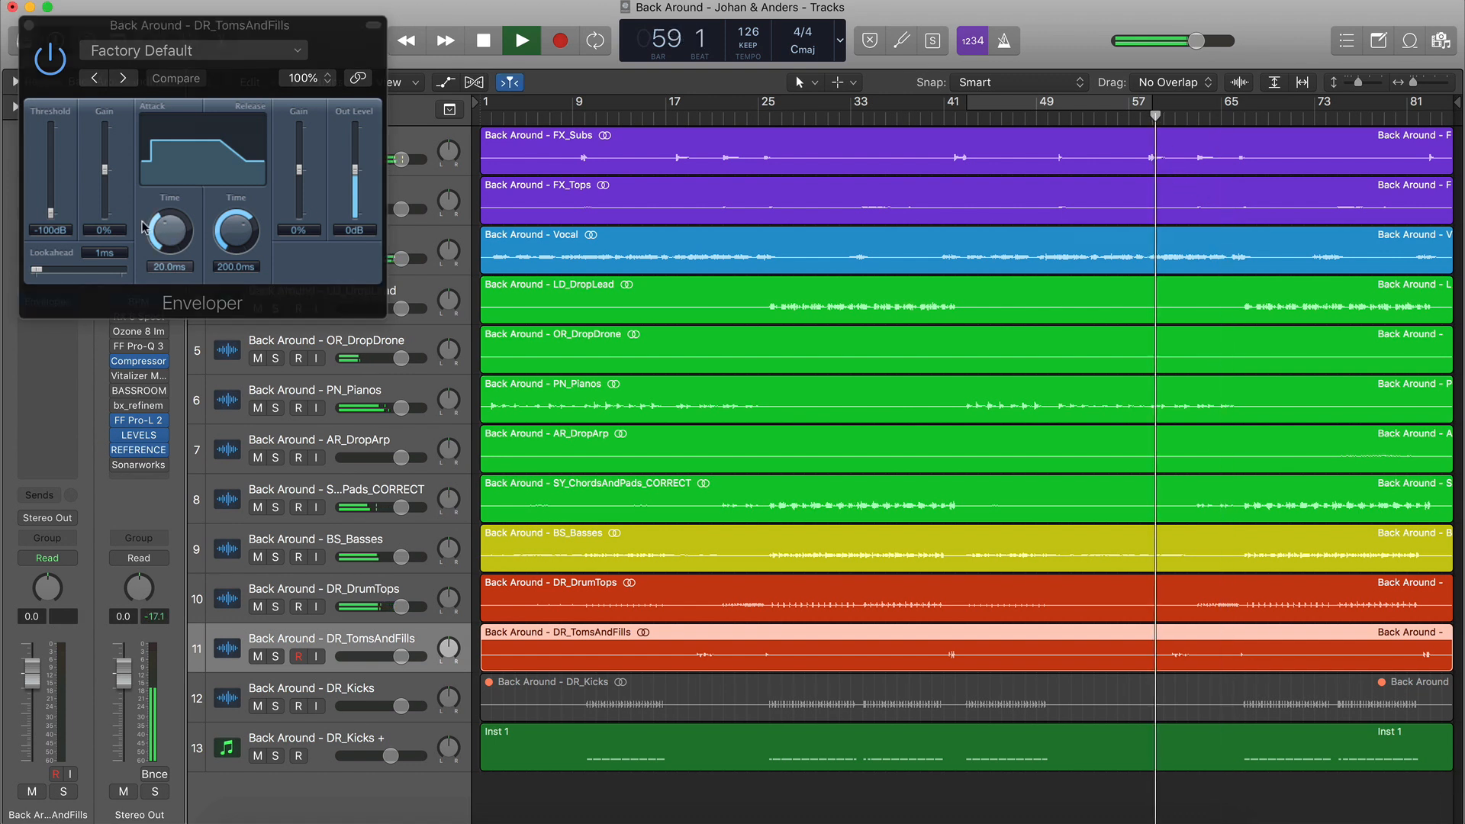
pyautogui.moveTo(105, 172); pyautogui.dragTo(107, 157)
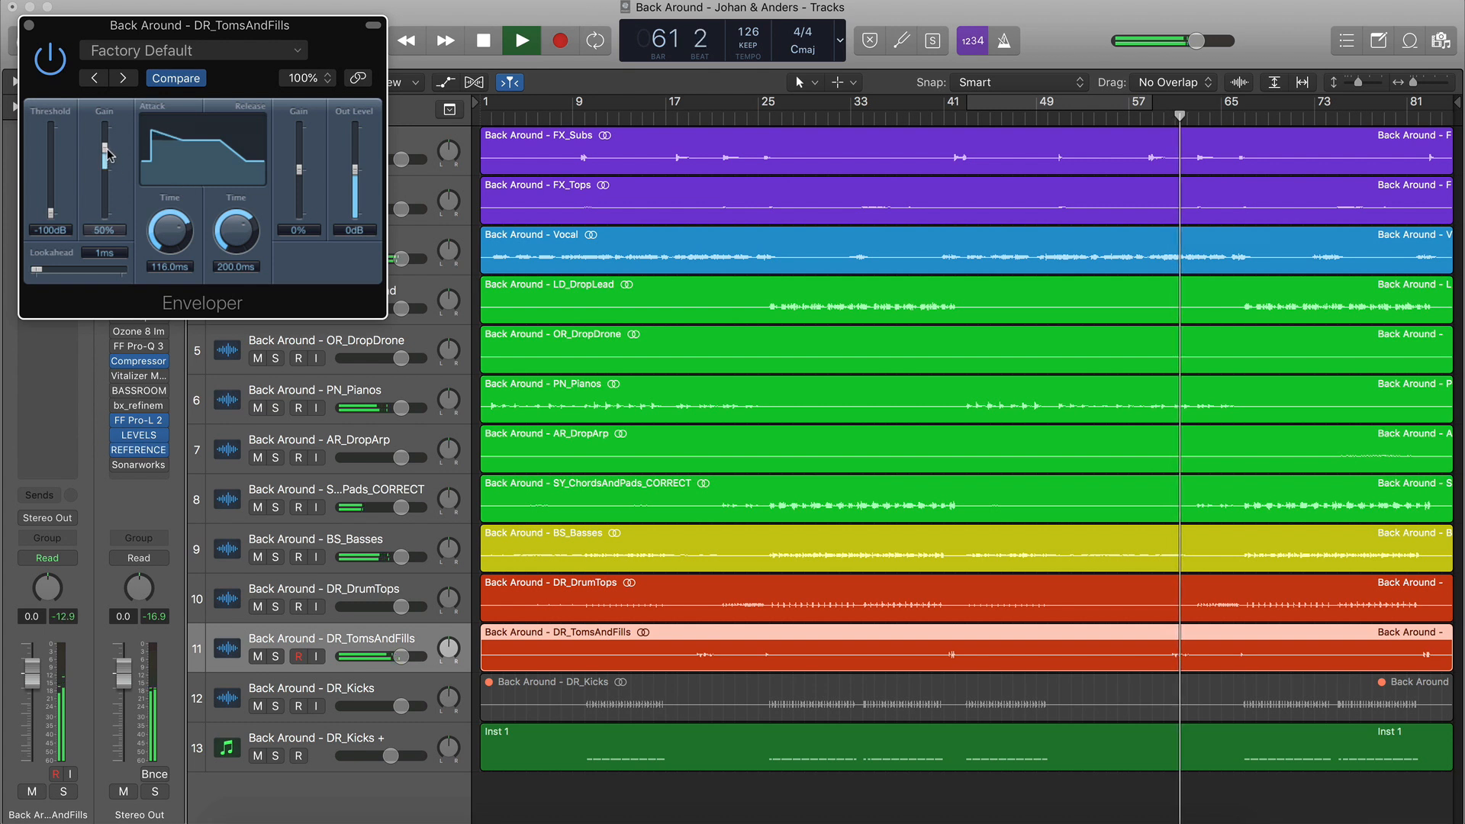
pyautogui.click(1164, 116)
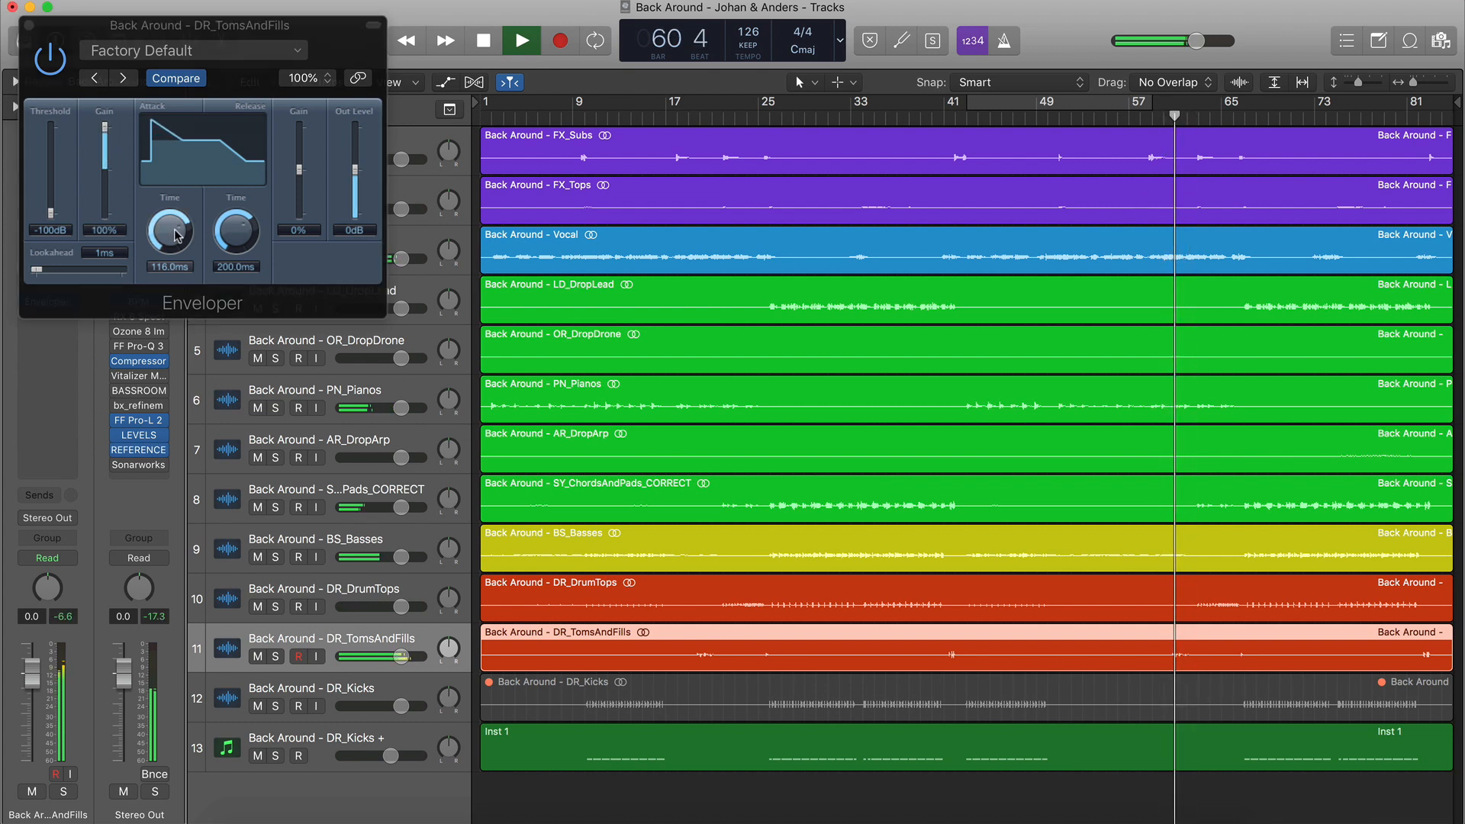
pyautogui.click(105, 134)
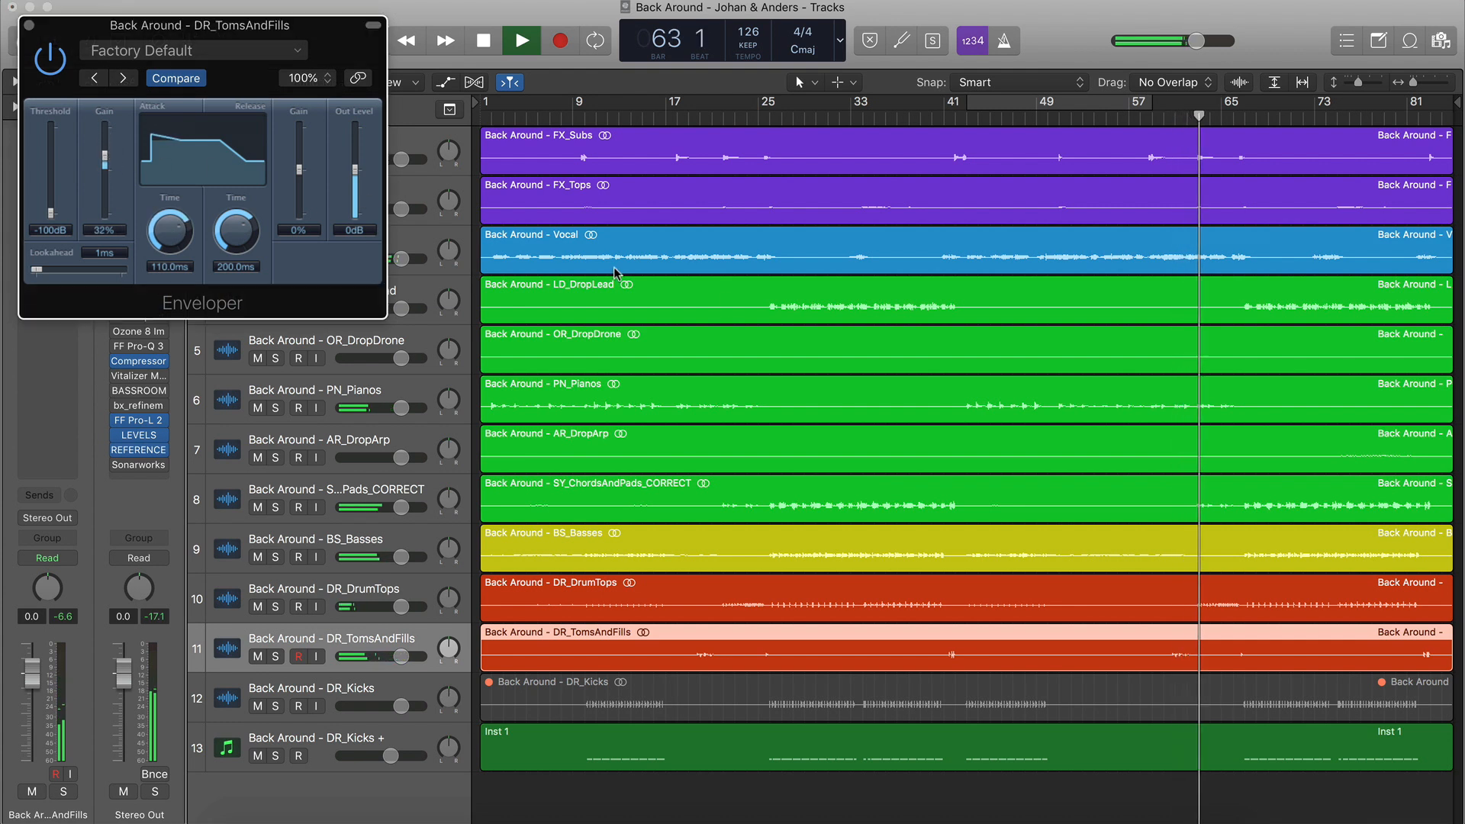
# Listen to the shaped tom fills from around bars 41 and 63, and close Enveloper
pyautogui.click(940, 121)
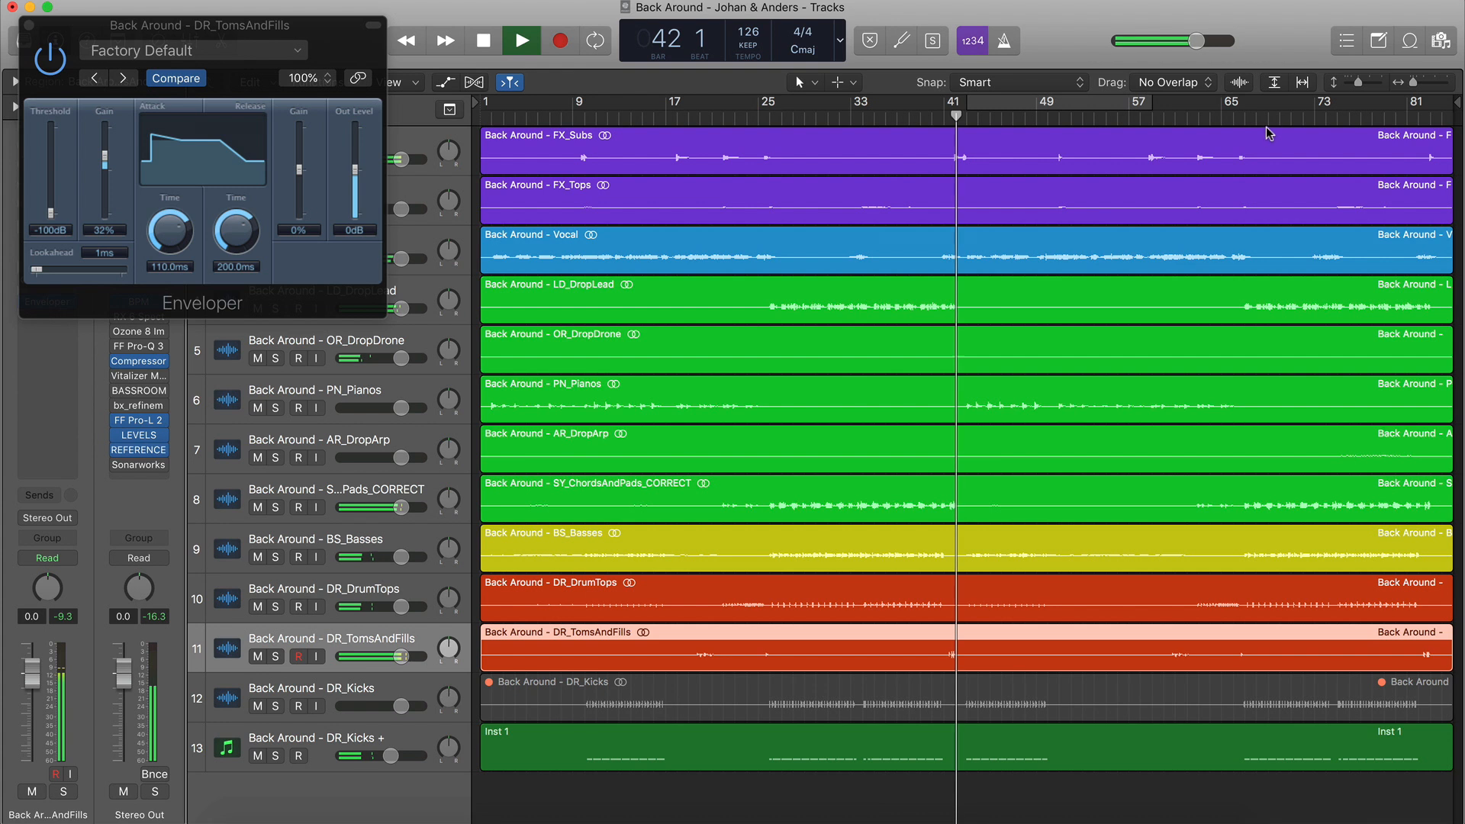
pyautogui.click(1209, 116)
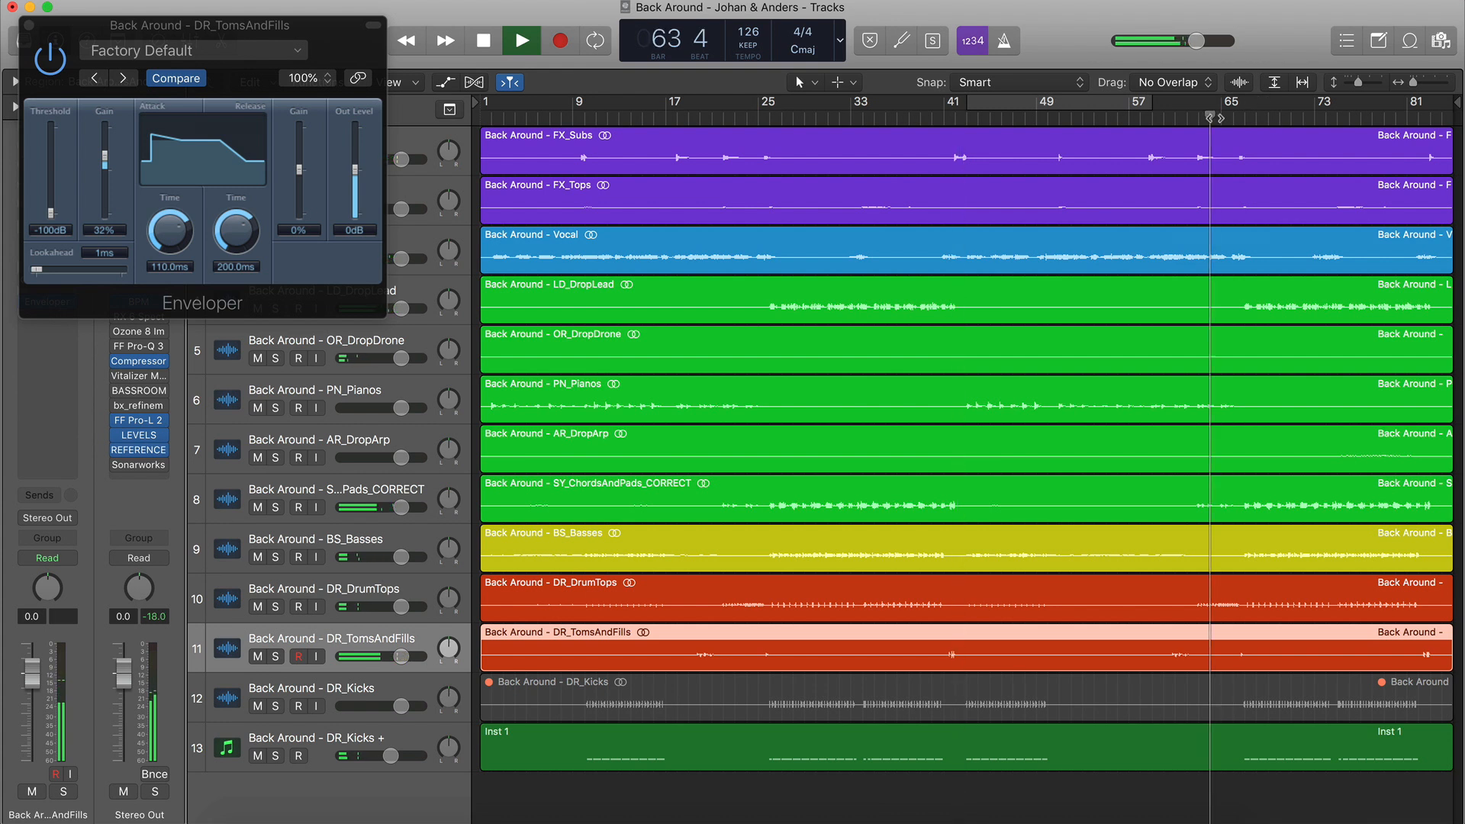
pyautogui.click(28, 25)
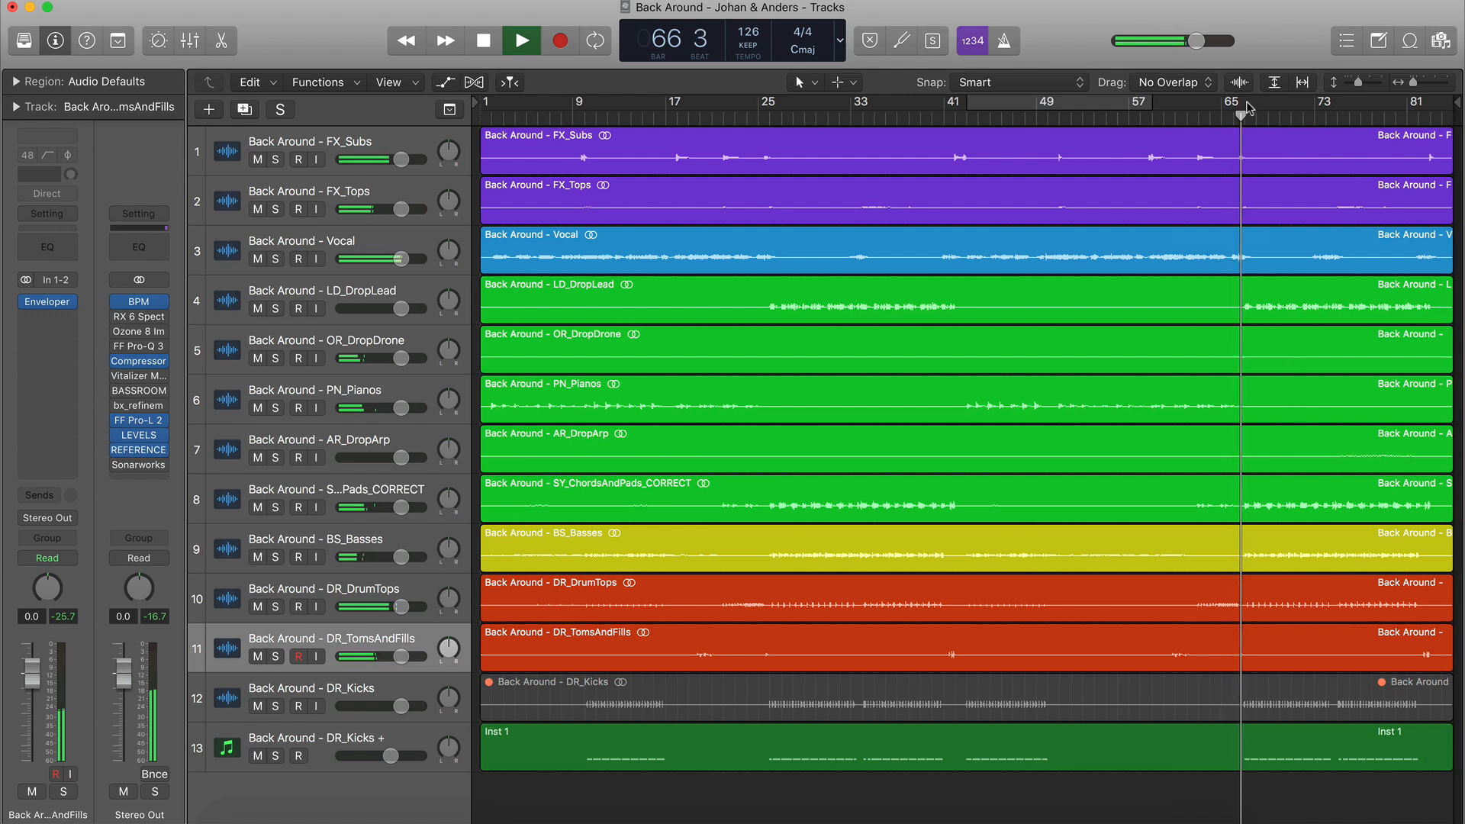
# Loop about bars 67 to 83 and compare the song with the Mix reference in REFERENCE on the stereo output
pyautogui.moveTo(1248, 113); pyautogui.dragTo(1425, 182)
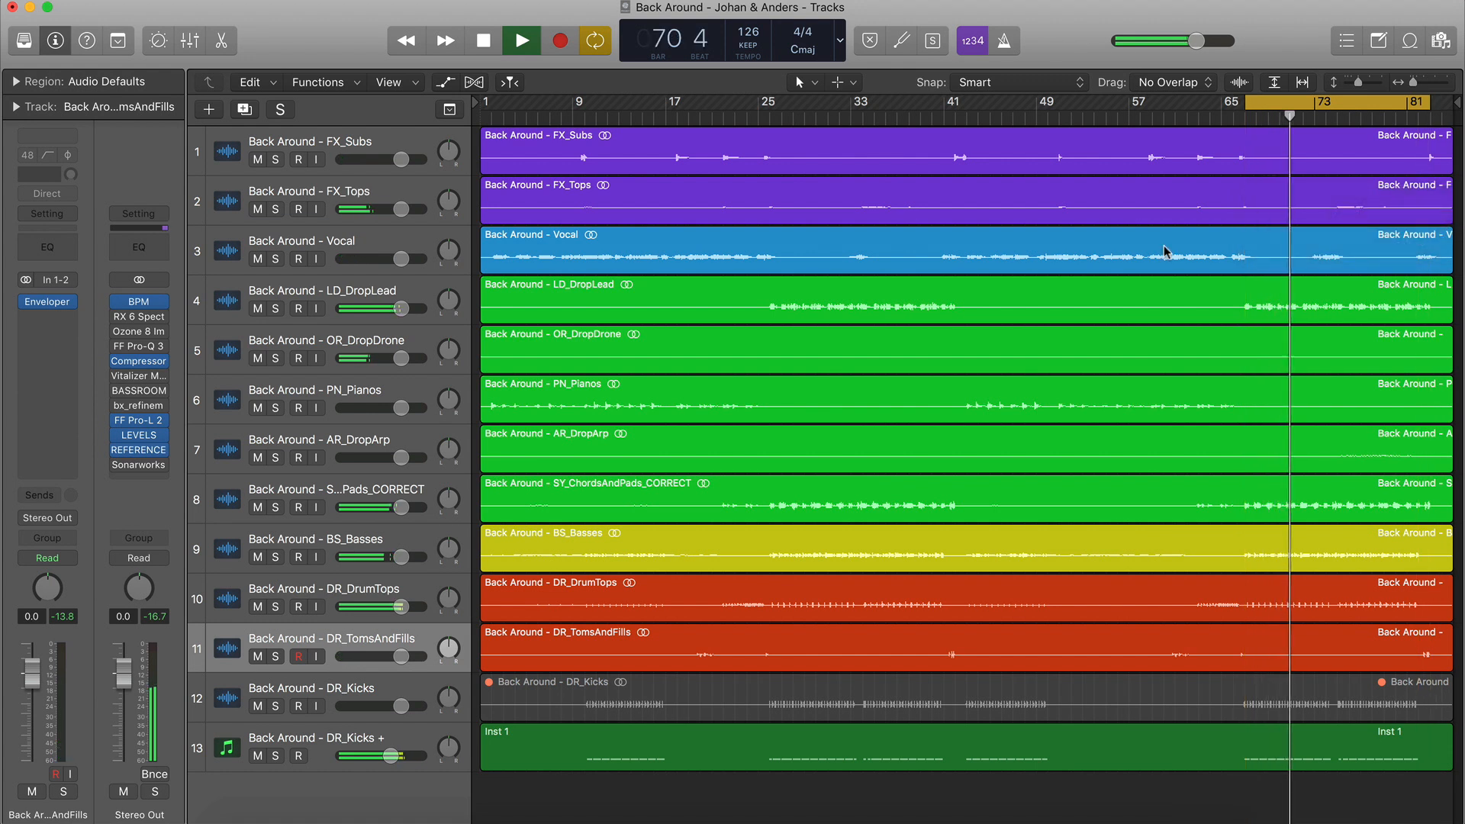
pyautogui.click(139, 451)
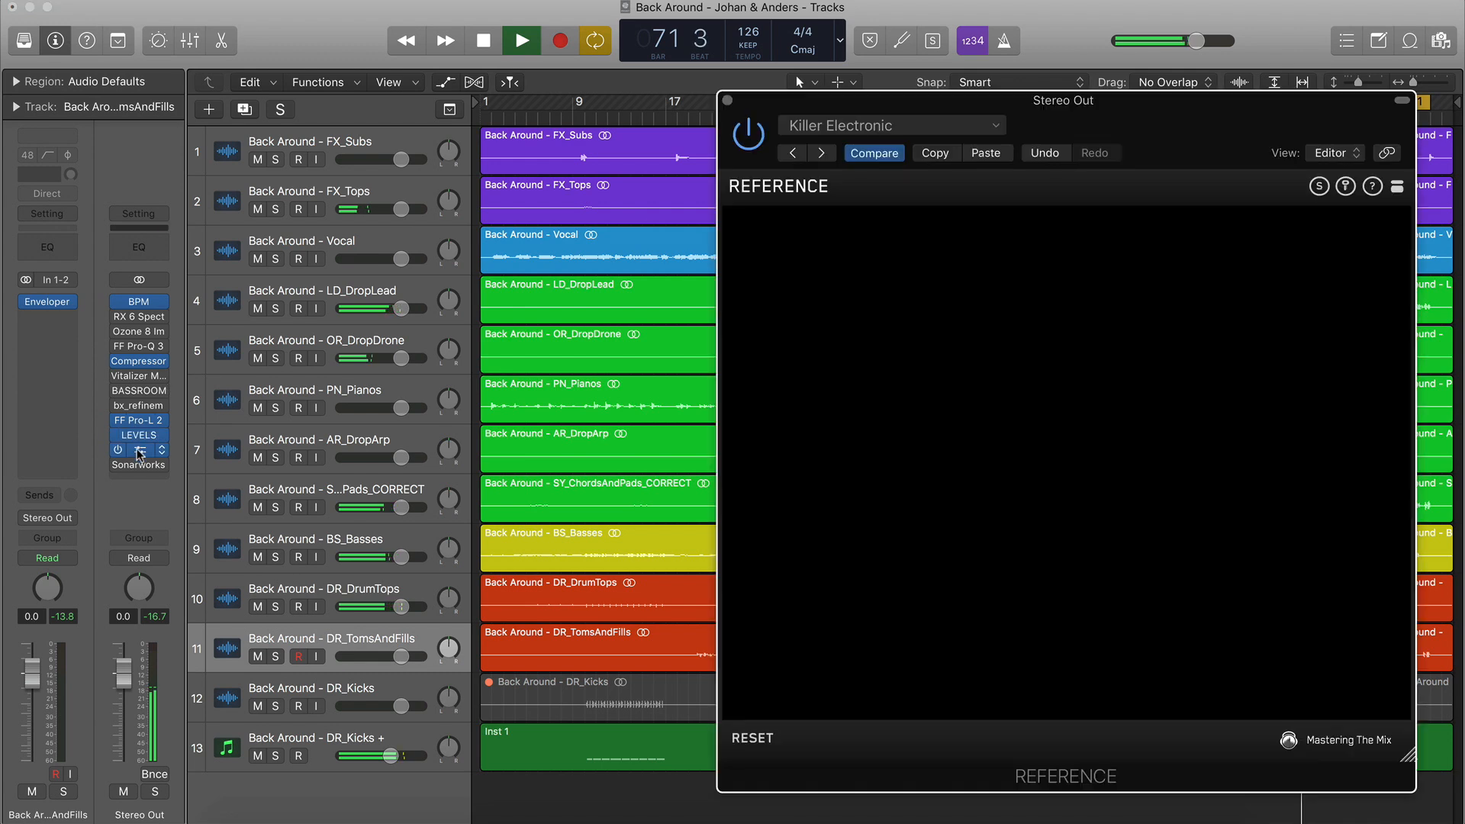
pyautogui.click(1141, 507)
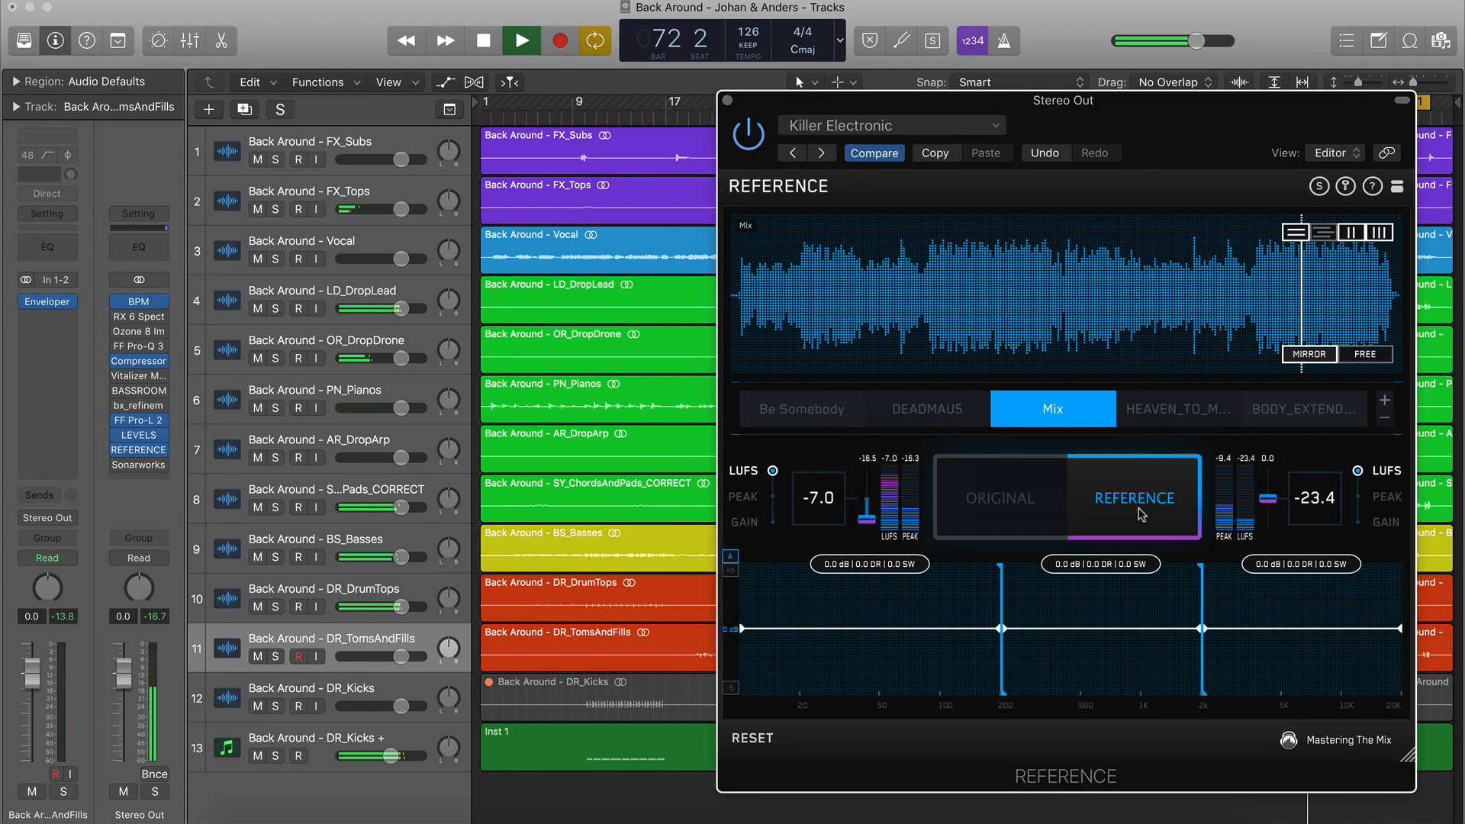
pyautogui.click(1014, 500)
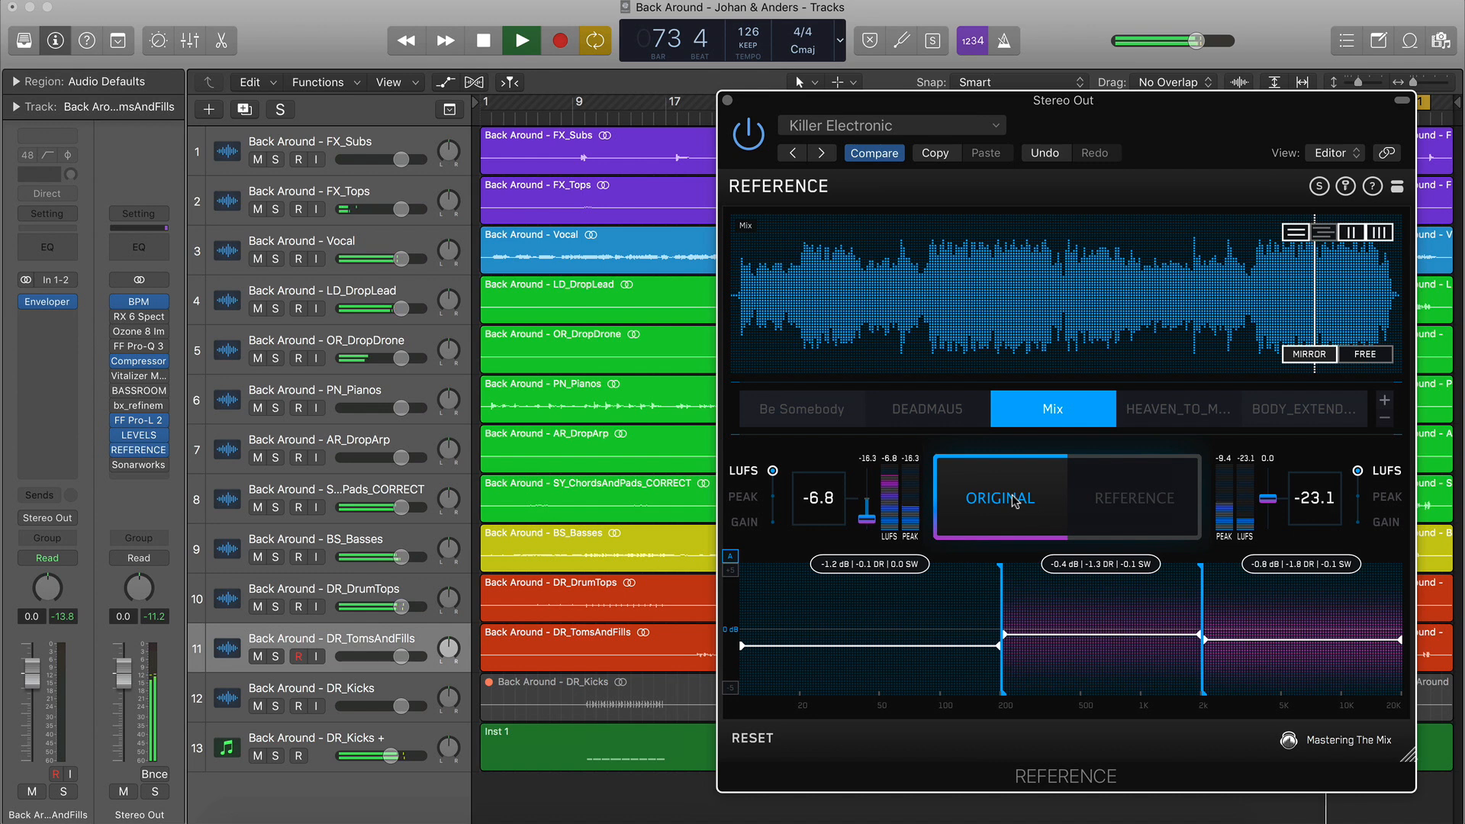
# Compare the song with the BODY_EXTENDED_VERSION reference track, returning playback to the original
pyautogui.click(1290, 416)
pyautogui.click(1157, 479)
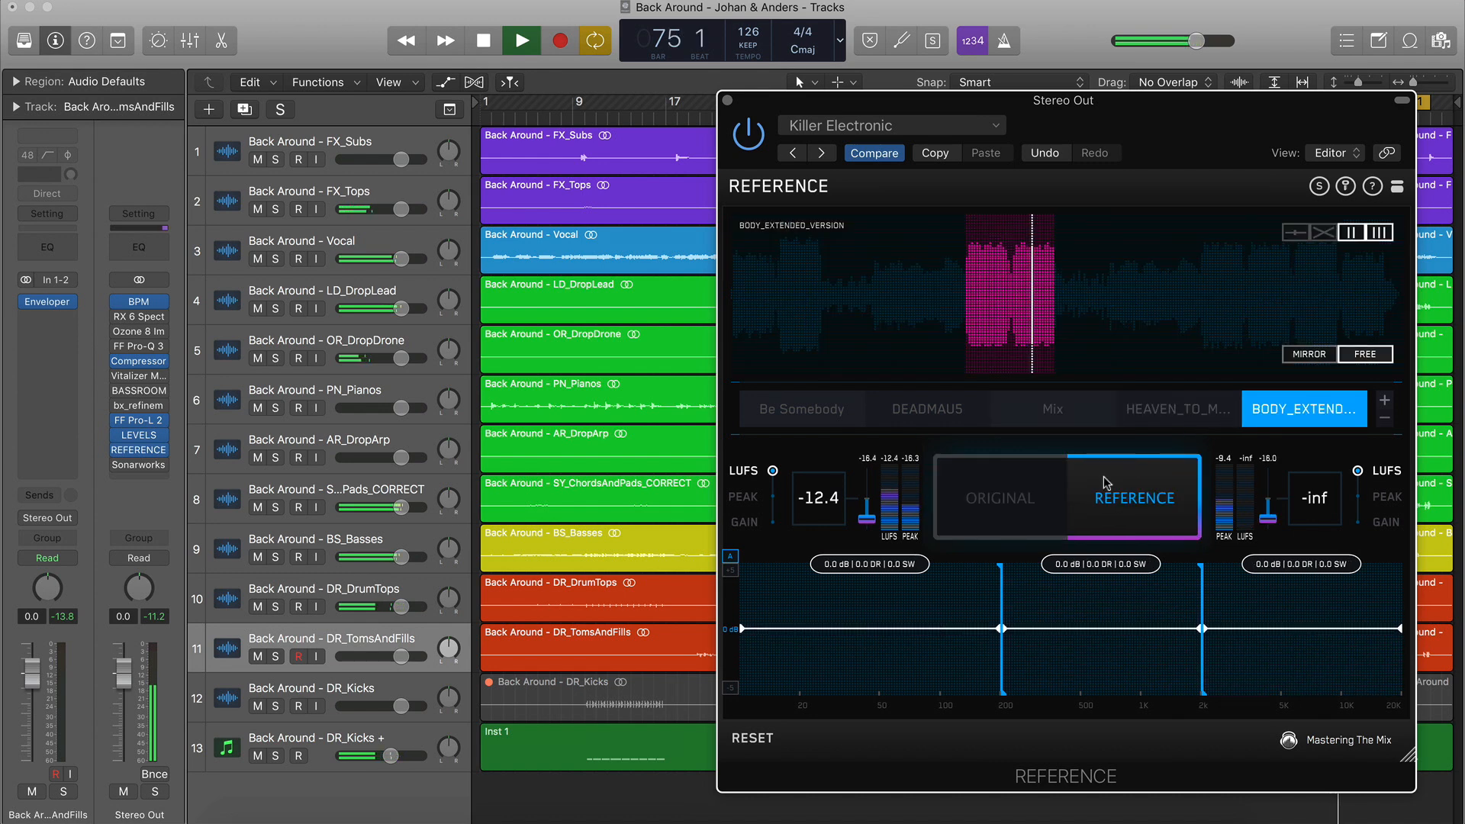
pyautogui.click(998, 493)
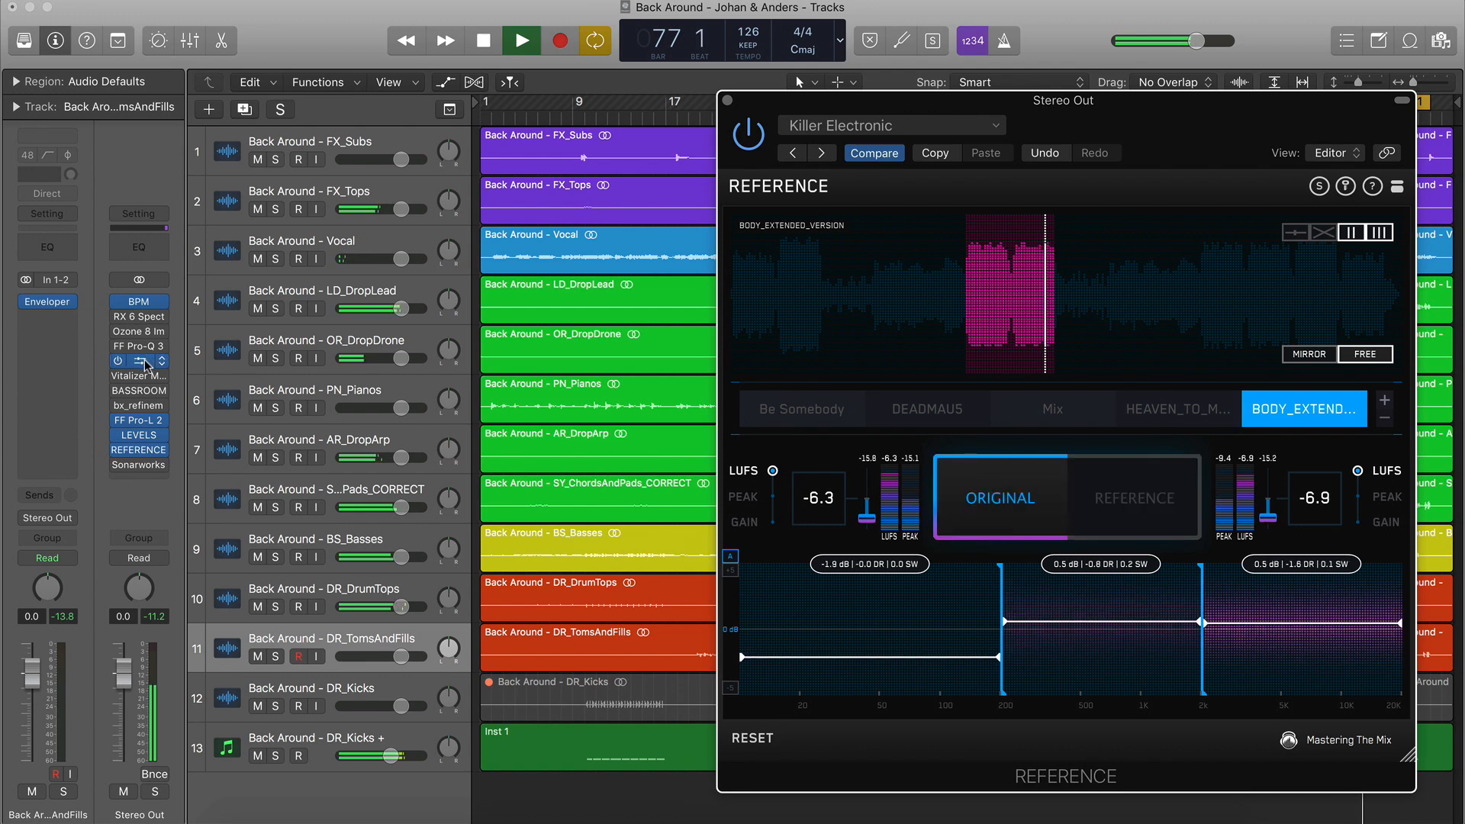
# Raise the Mix amount of the stereo output's Compressor and check the original again in REFERENCE
pyautogui.click(145, 363)
pyautogui.moveTo(483, 433); pyautogui.dragTo(486, 415)
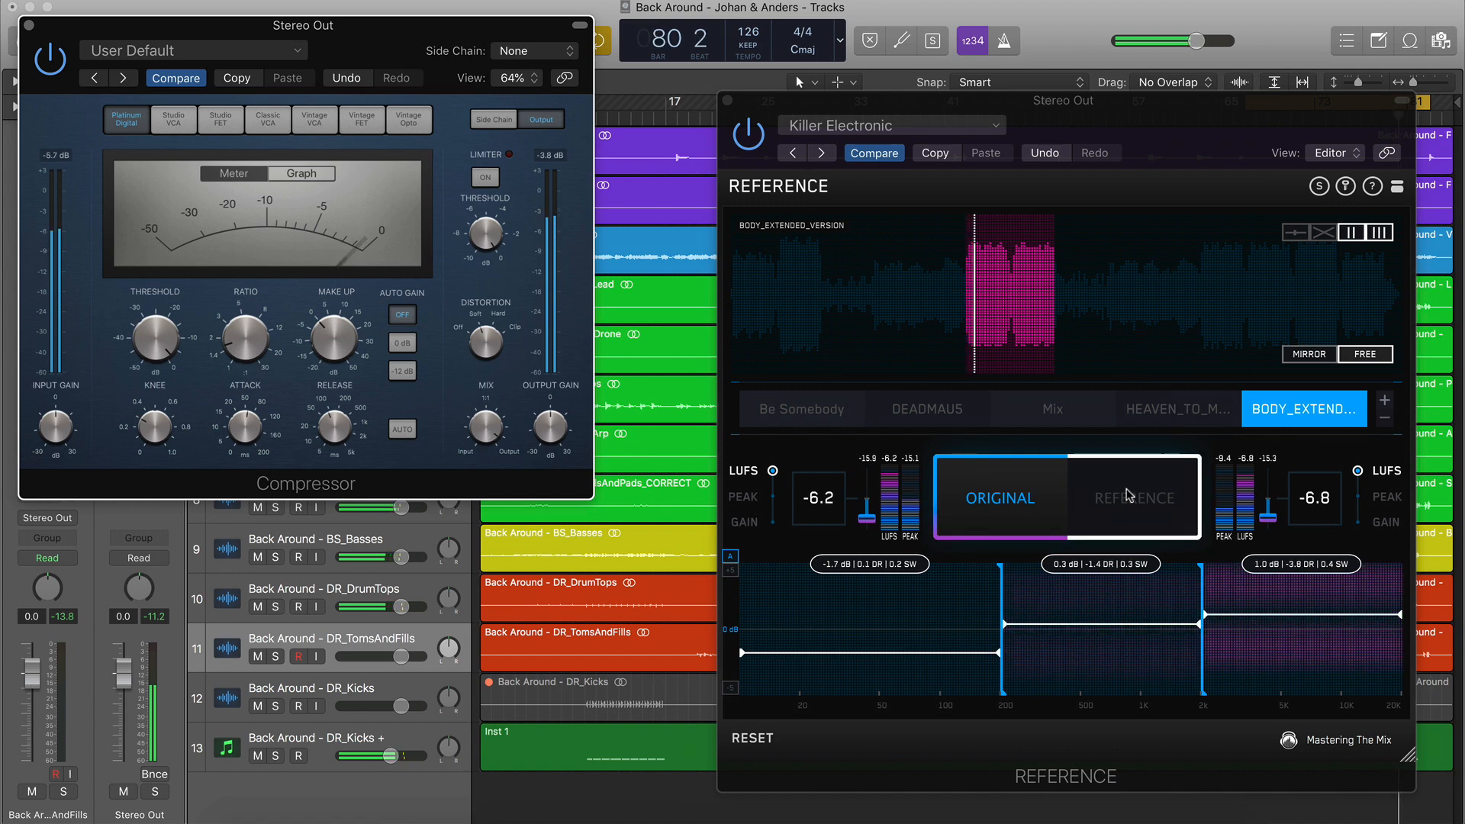
pyautogui.click(1002, 498)
pyautogui.click(1002, 497)
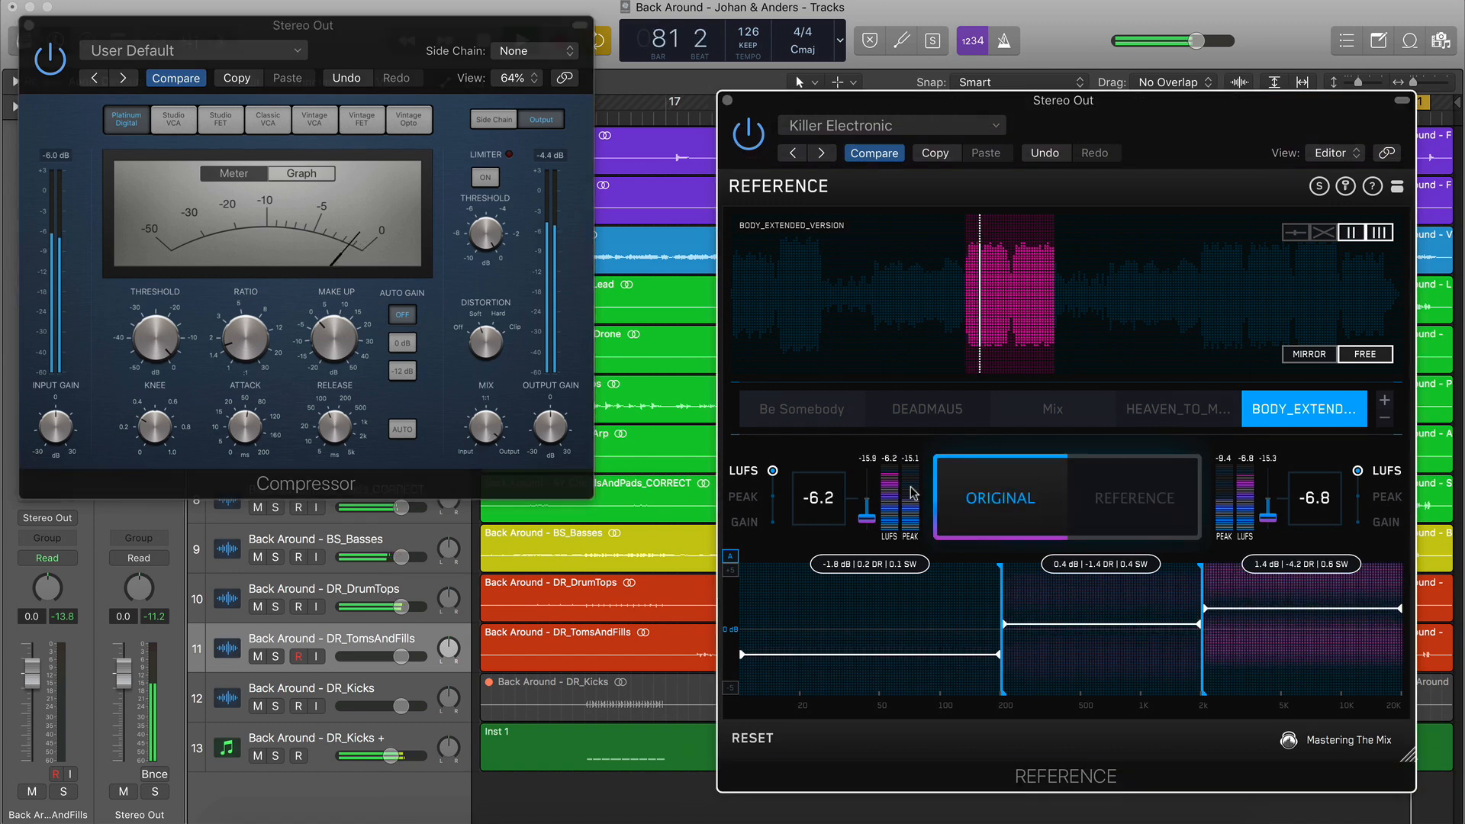
# Close the stereo output's Compressor and compare the song with the HEAVEN_TO_ME reference in REFERENCE, returning to the original
pyautogui.click(28, 29)
pyautogui.click(28, 29)
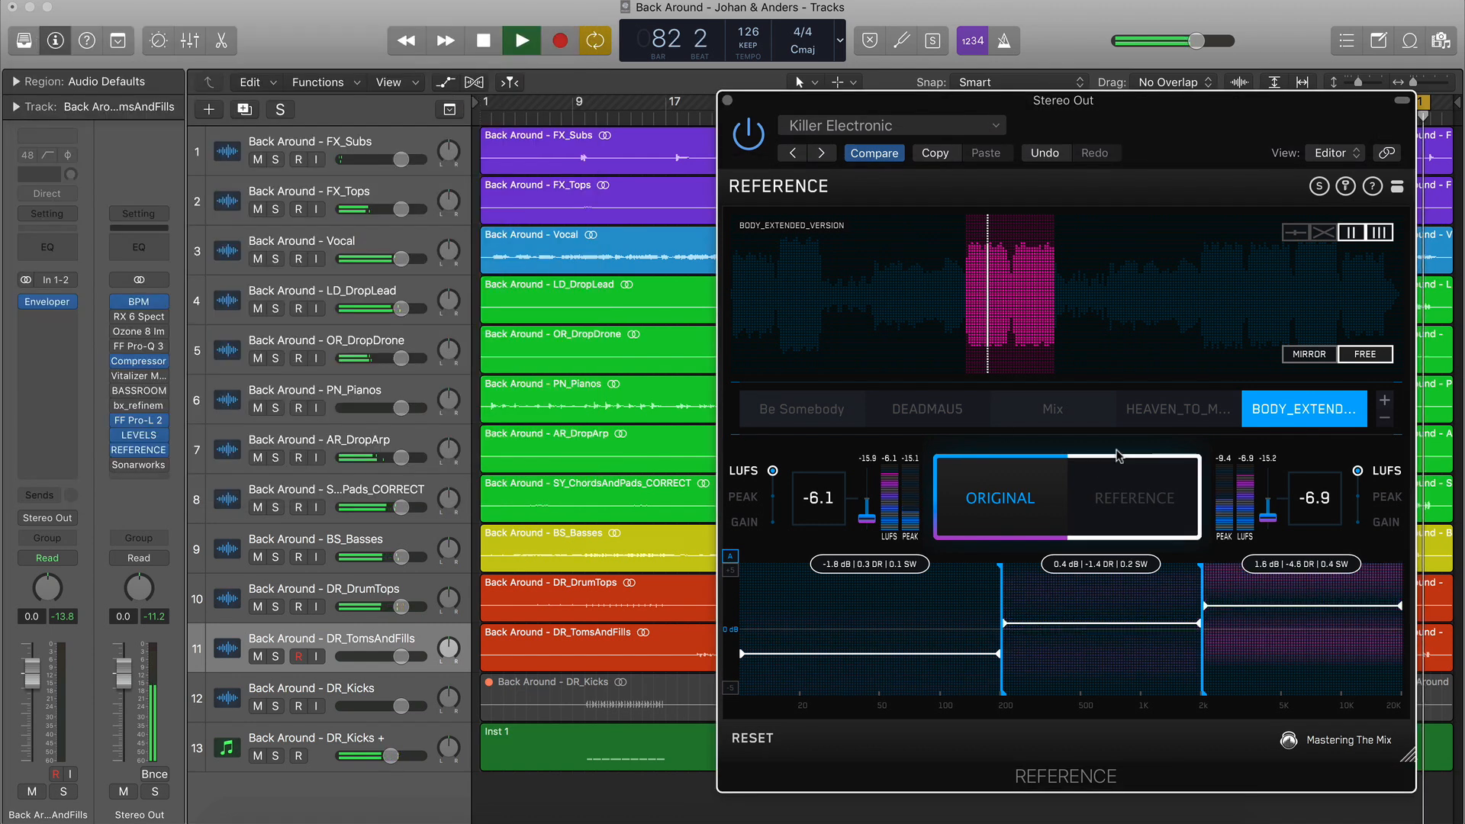
pyautogui.click(1179, 409)
pyautogui.click(1067, 500)
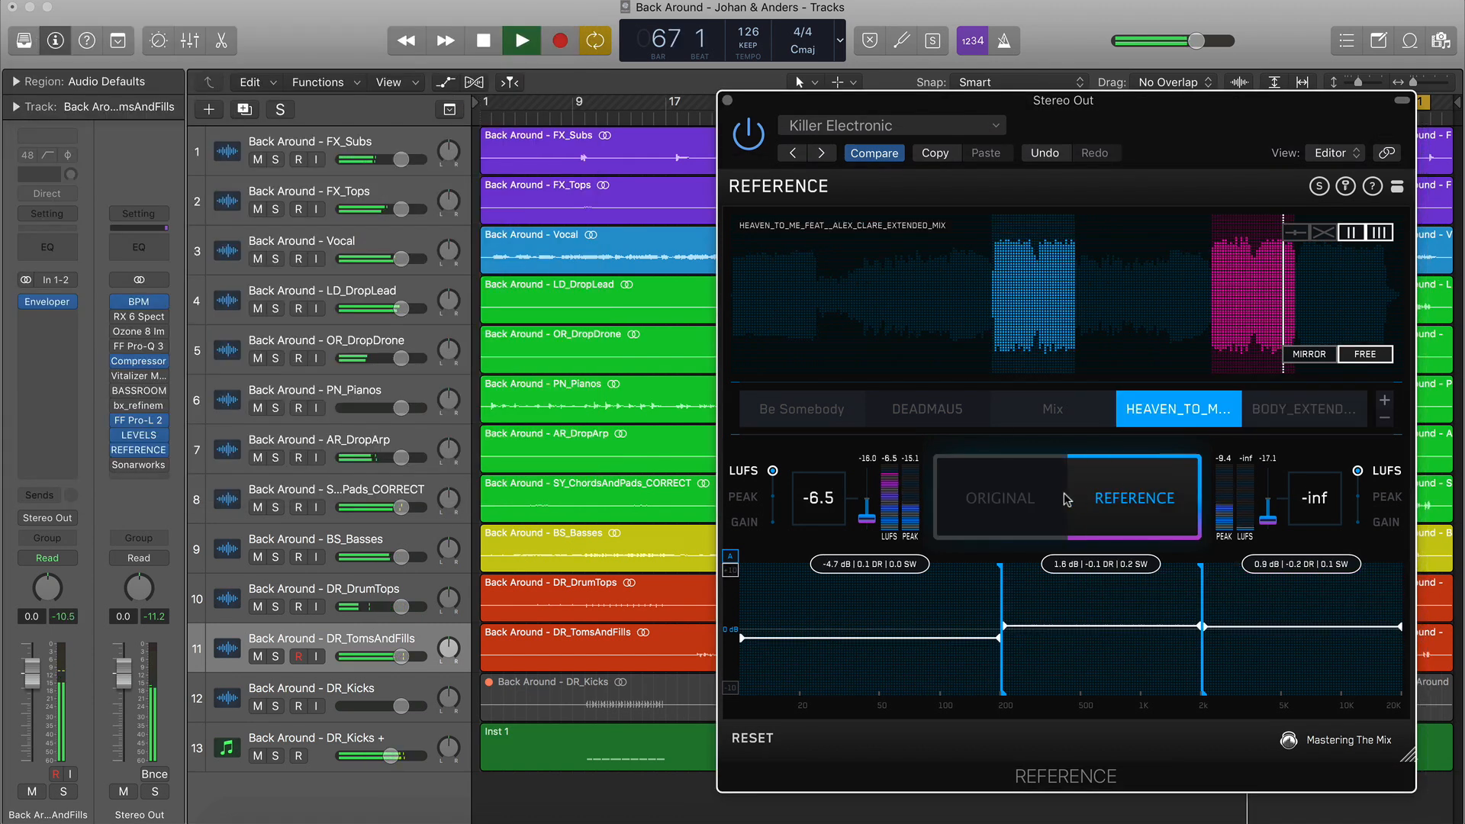
pyautogui.click(1020, 494)
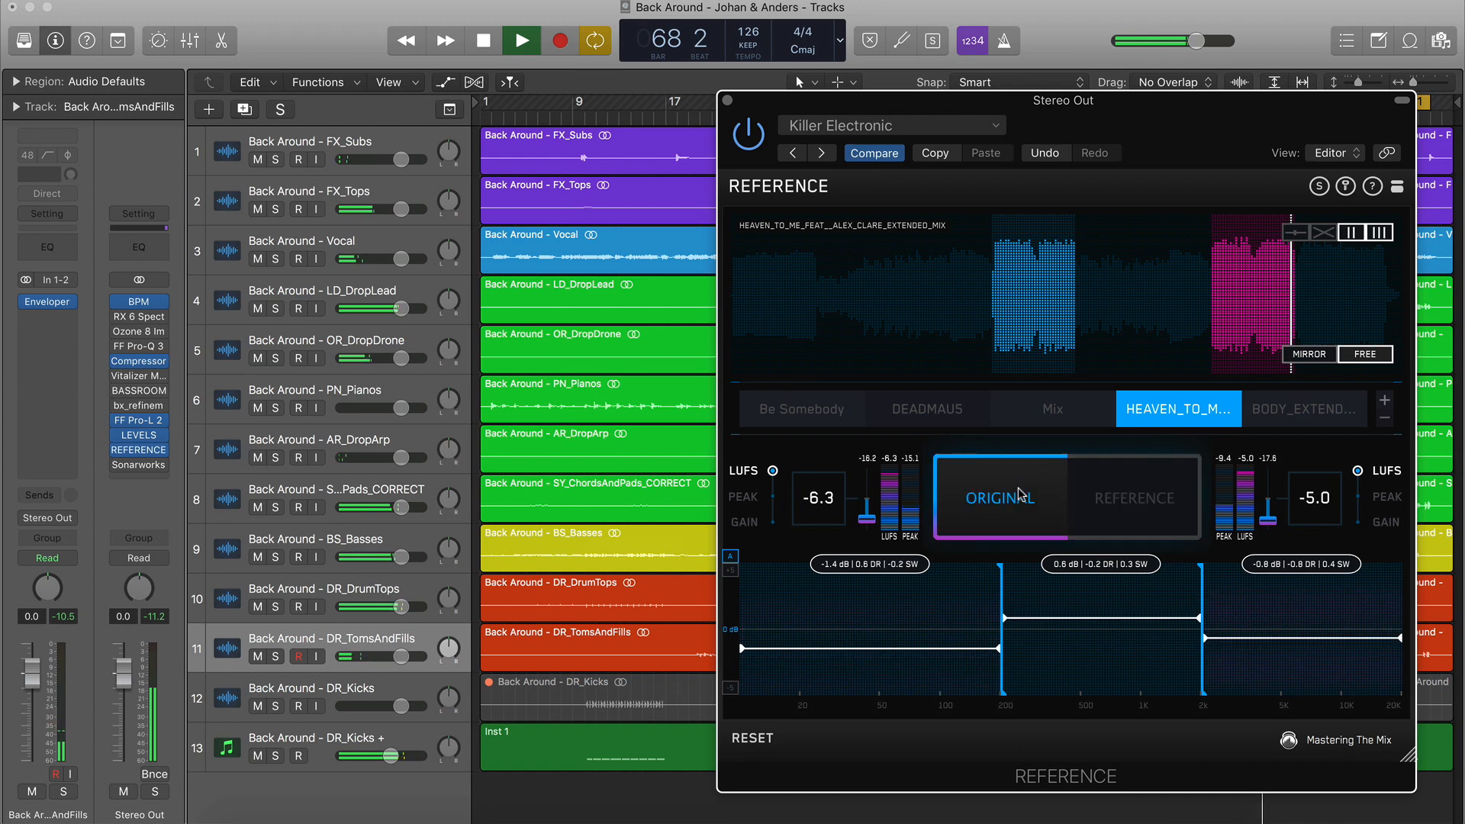
pyautogui.click(1130, 490)
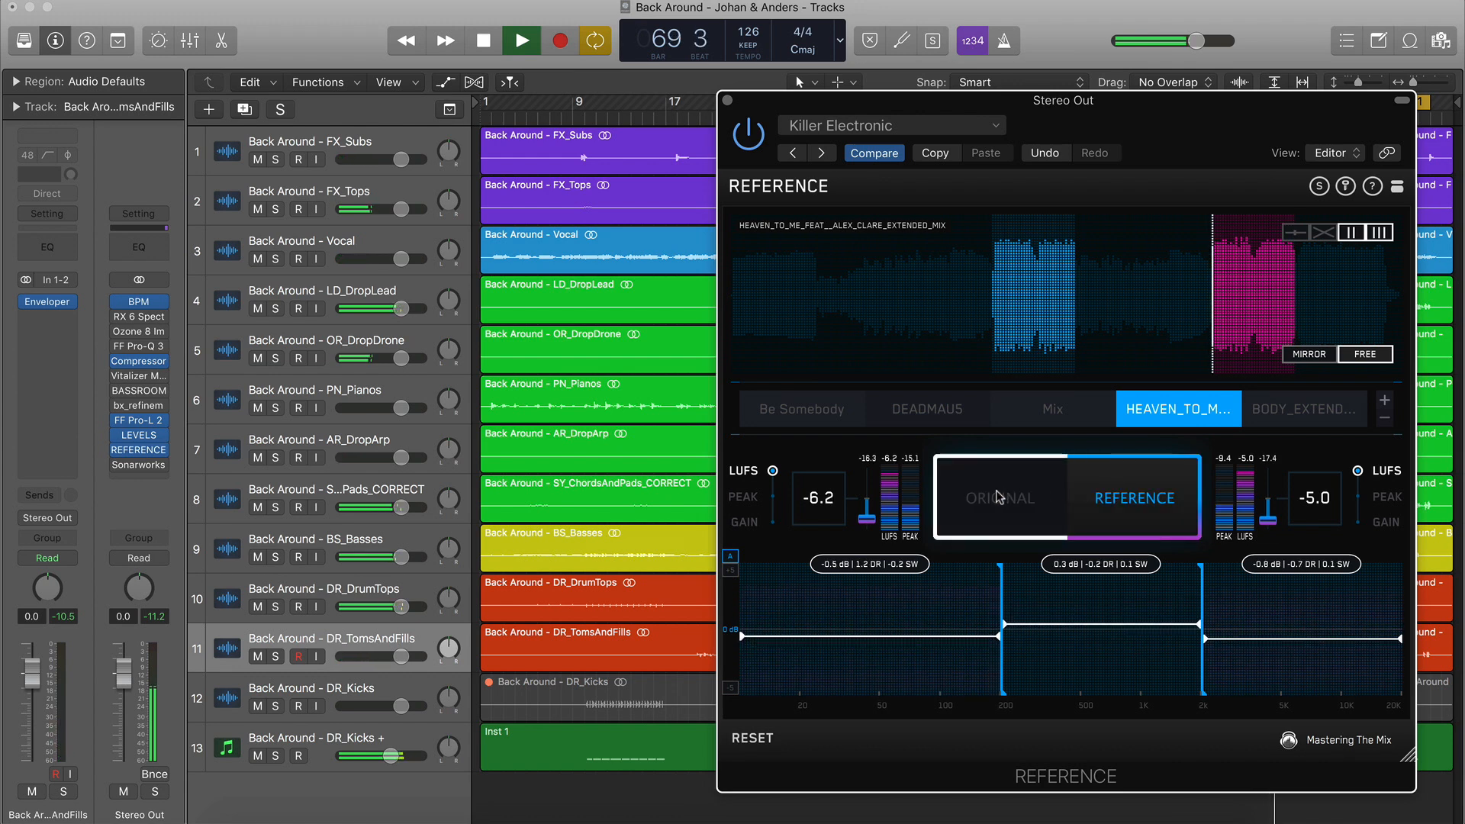
pyautogui.click(999, 496)
# Add BASSROOM to BS_Basses and boost 0–20 Hz by 1.2 dB, 20–40 Hz by 2.3 dB and 40–80 Hz by 1.2 dB
pyautogui.click(324, 543)
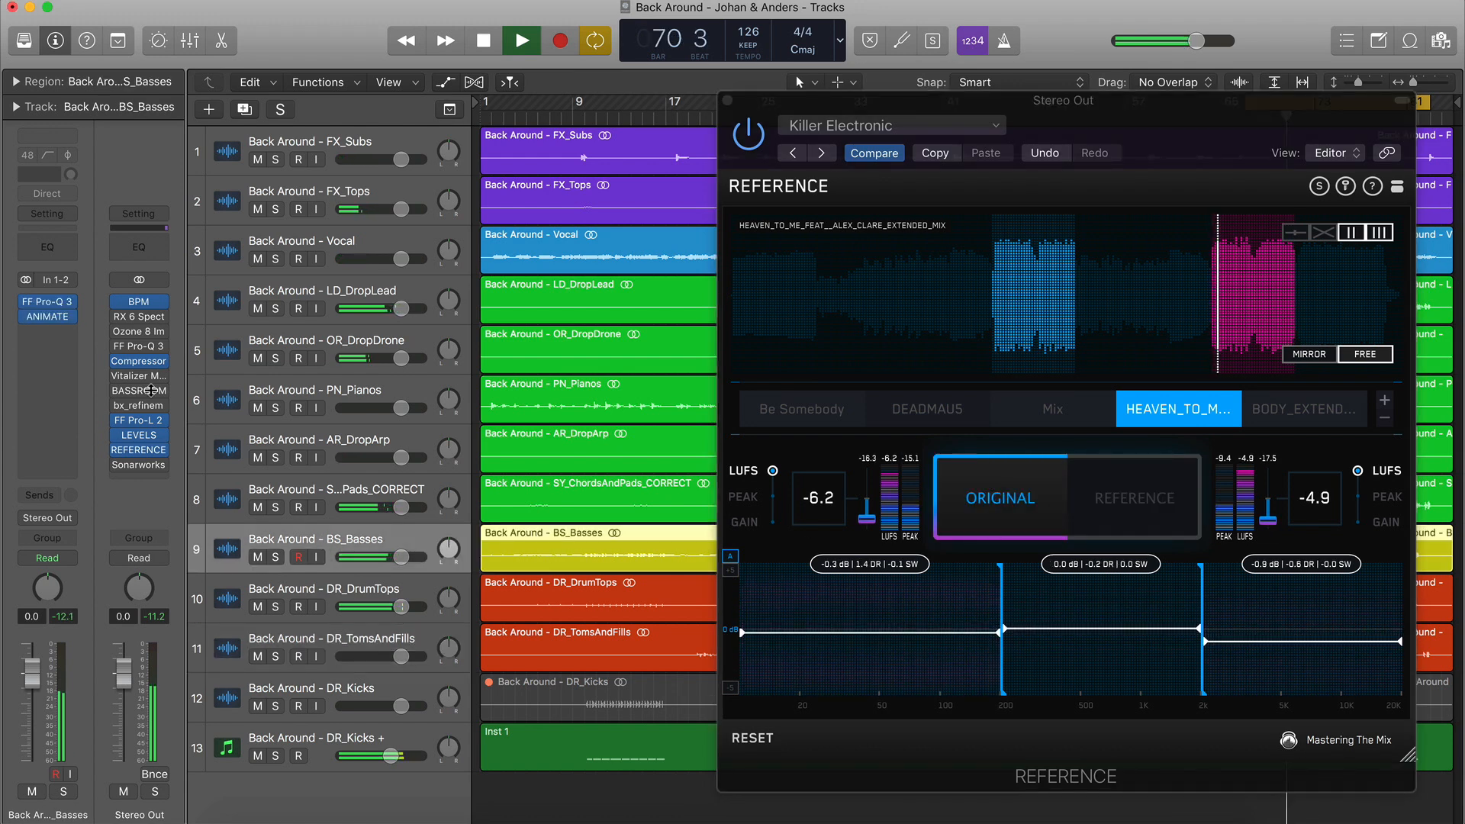
pyautogui.click(68, 335)
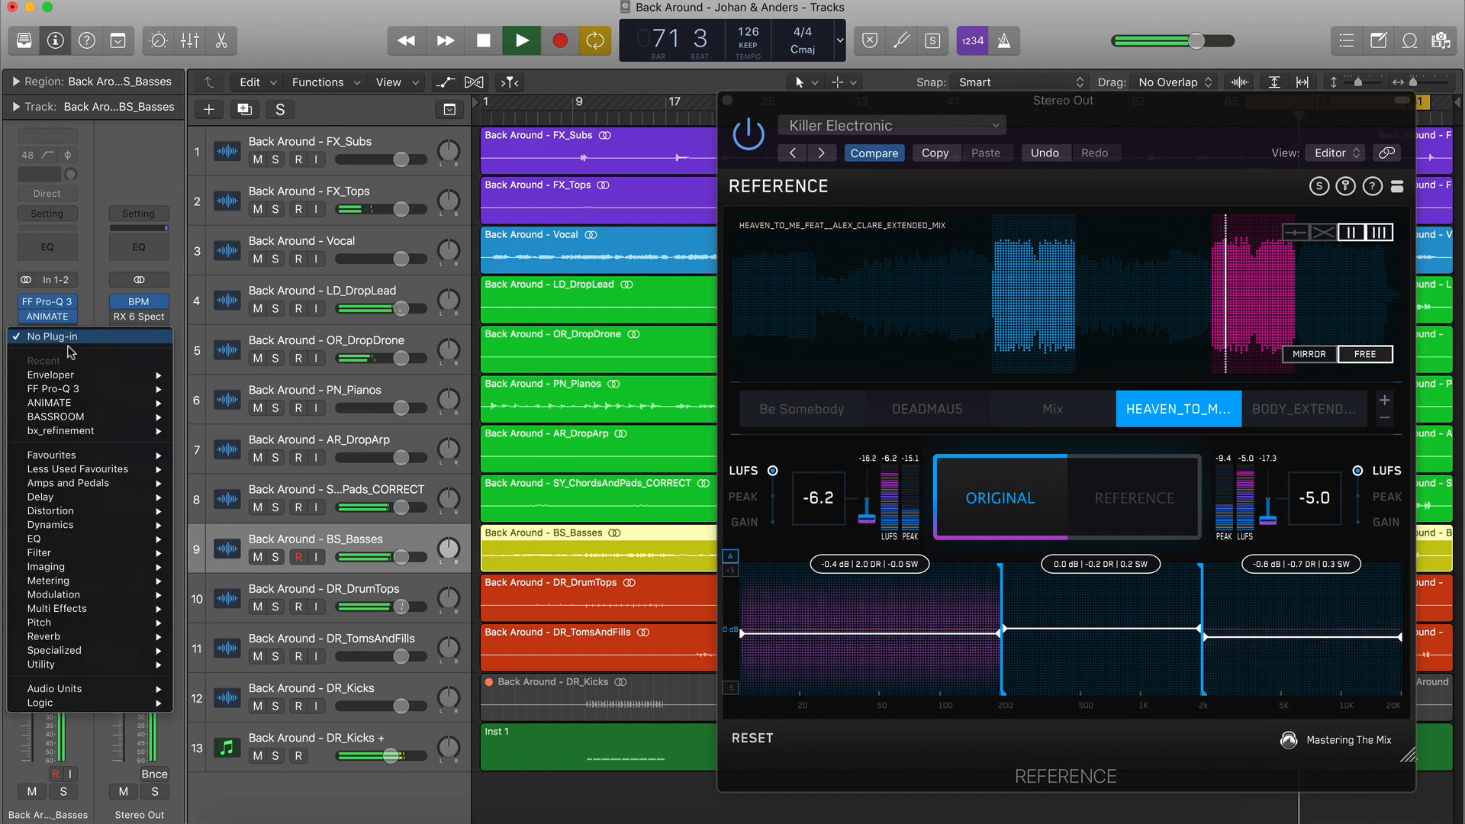
pyautogui.moveTo(142, 422)
pyautogui.click(195, 417)
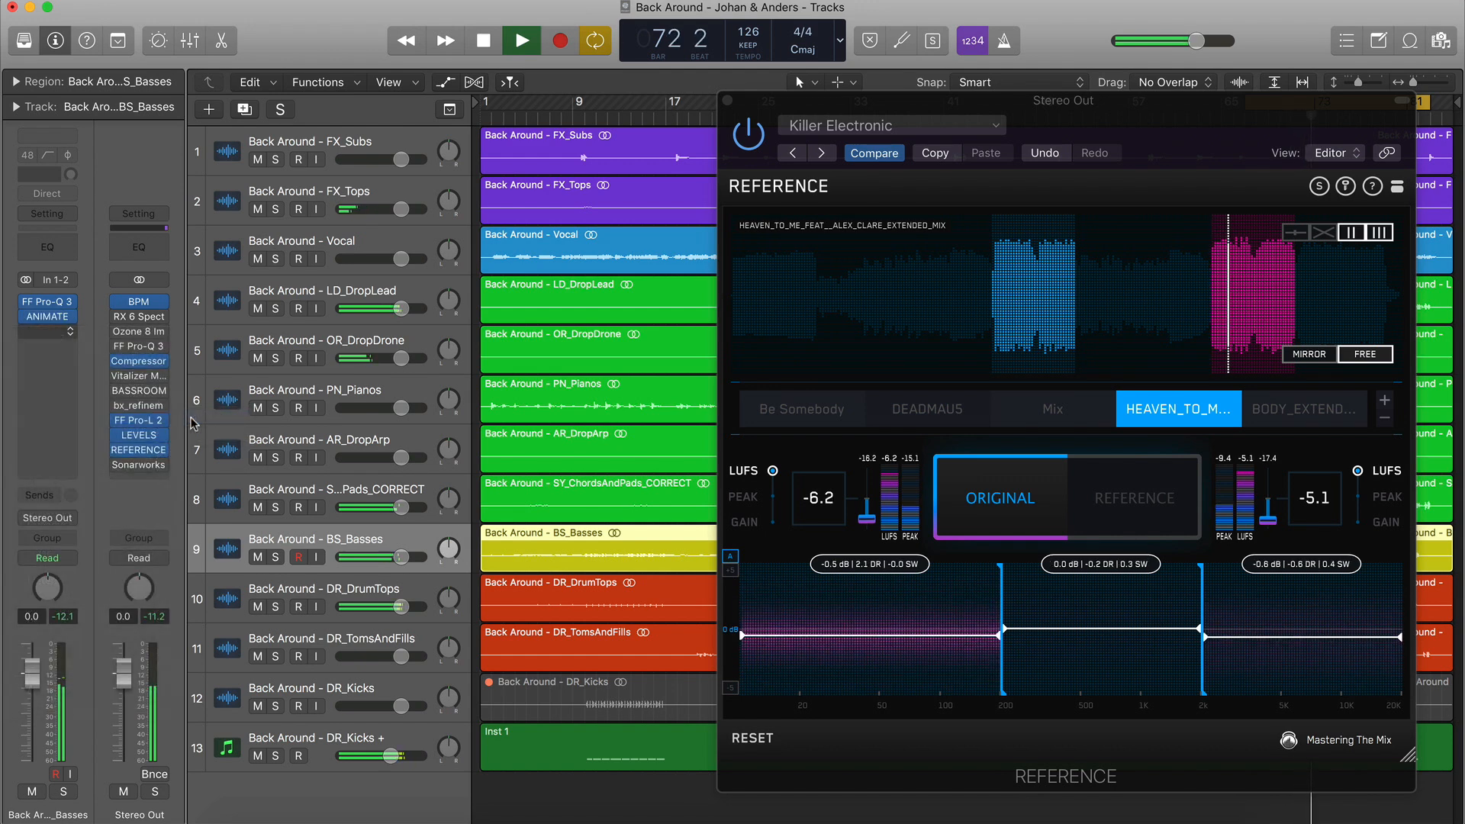
pyautogui.moveTo(310, 478); pyautogui.dragTo(303, 416)
pyautogui.scroll(3, 308, 595)
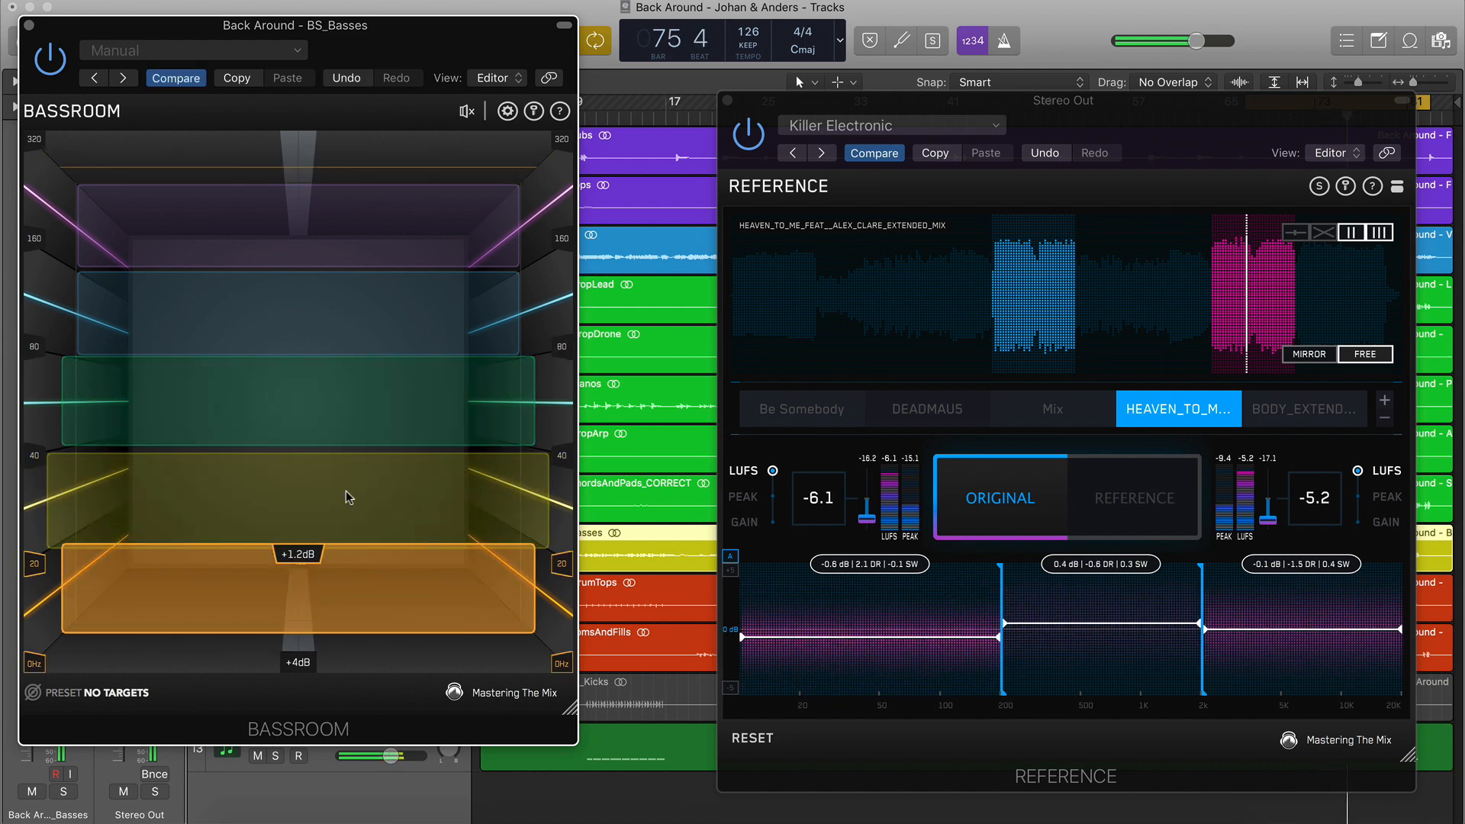
# Set BASSROOM's output gain to -1.4 dB and check the song against the HEAVEN_TO_ME reference
pyautogui.moveTo(459, 145)
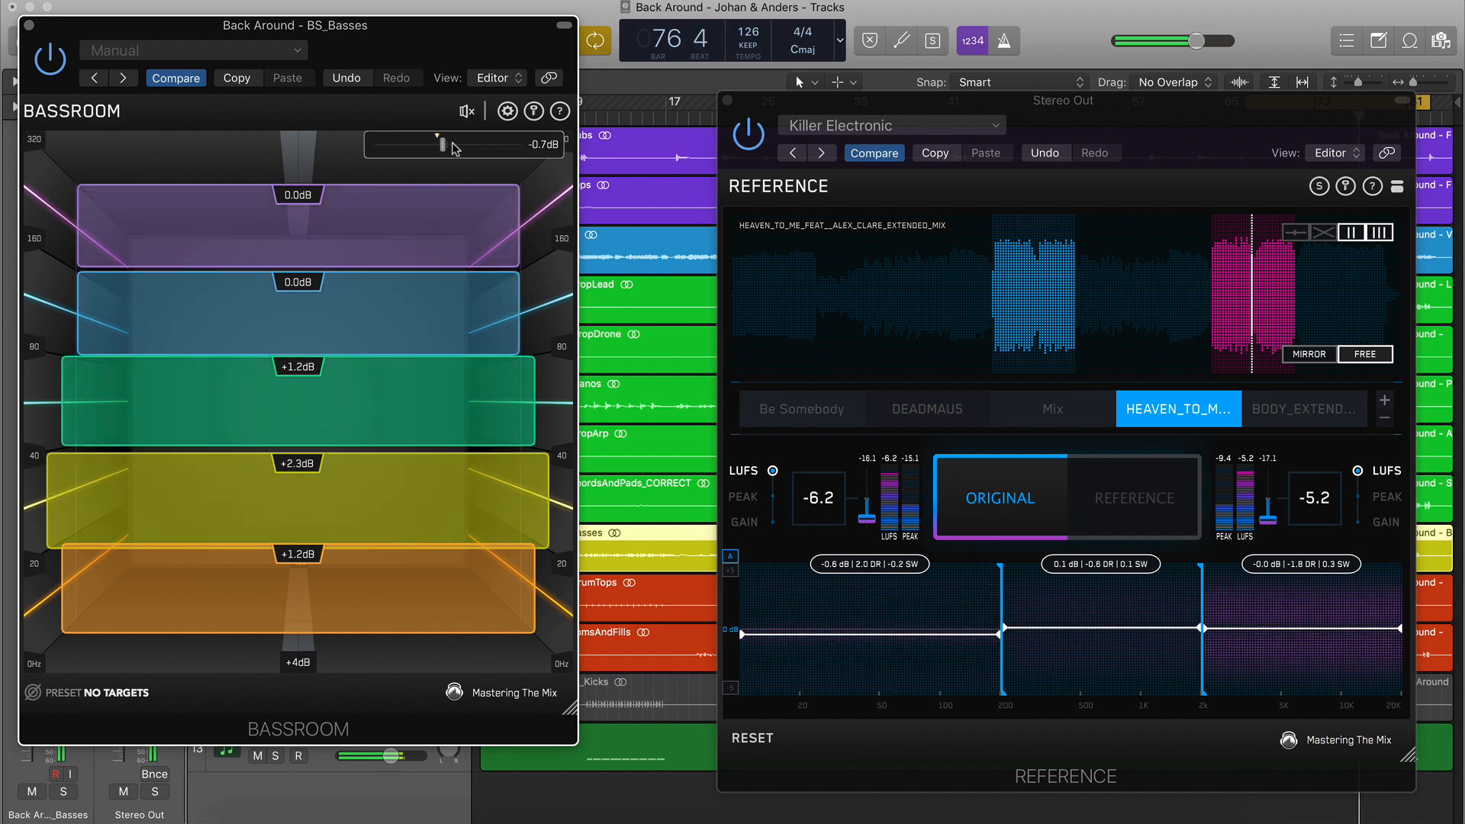
pyautogui.scroll(-2, 454, 148)
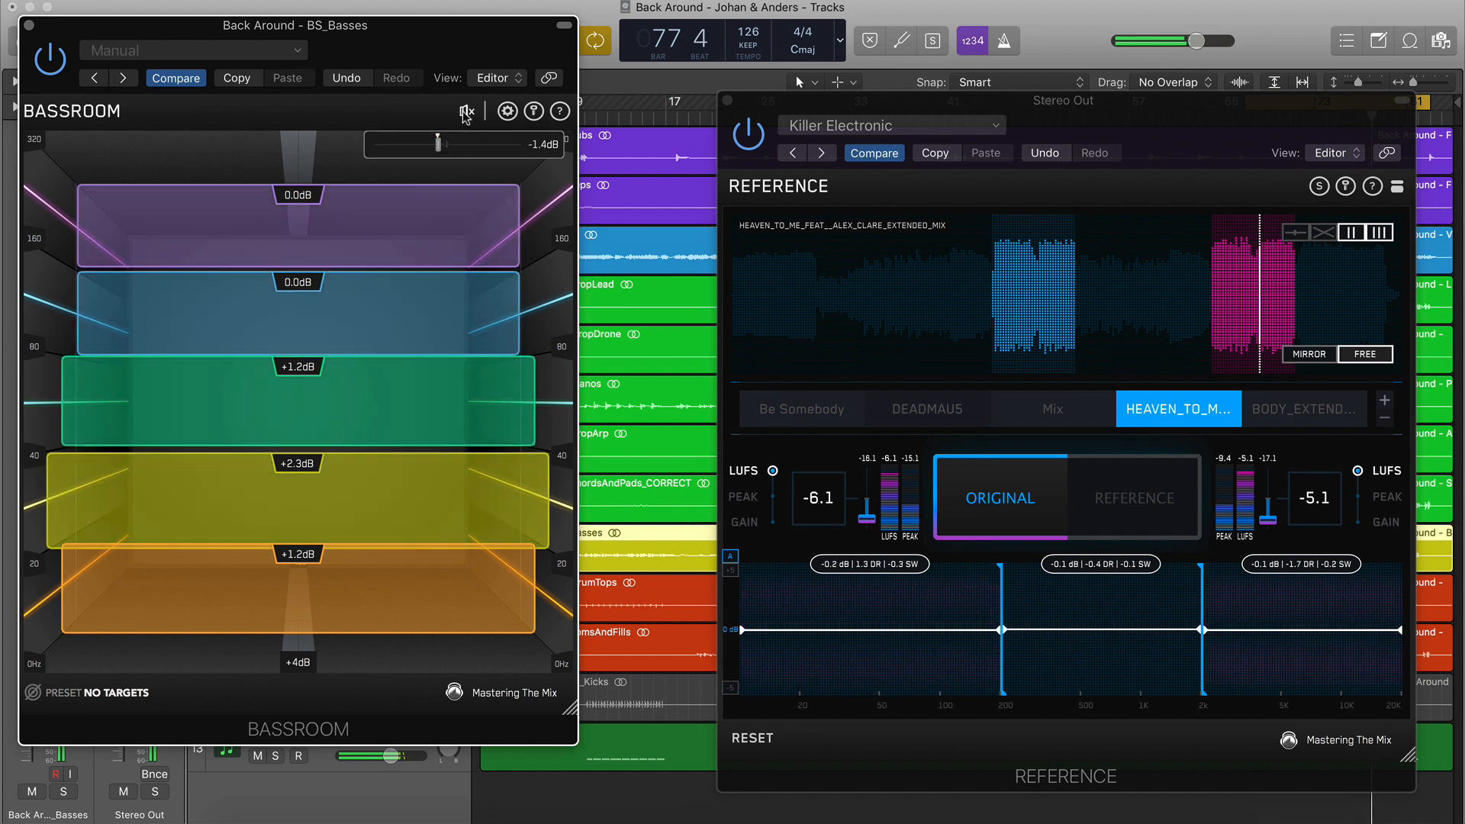
pyautogui.click(466, 113)
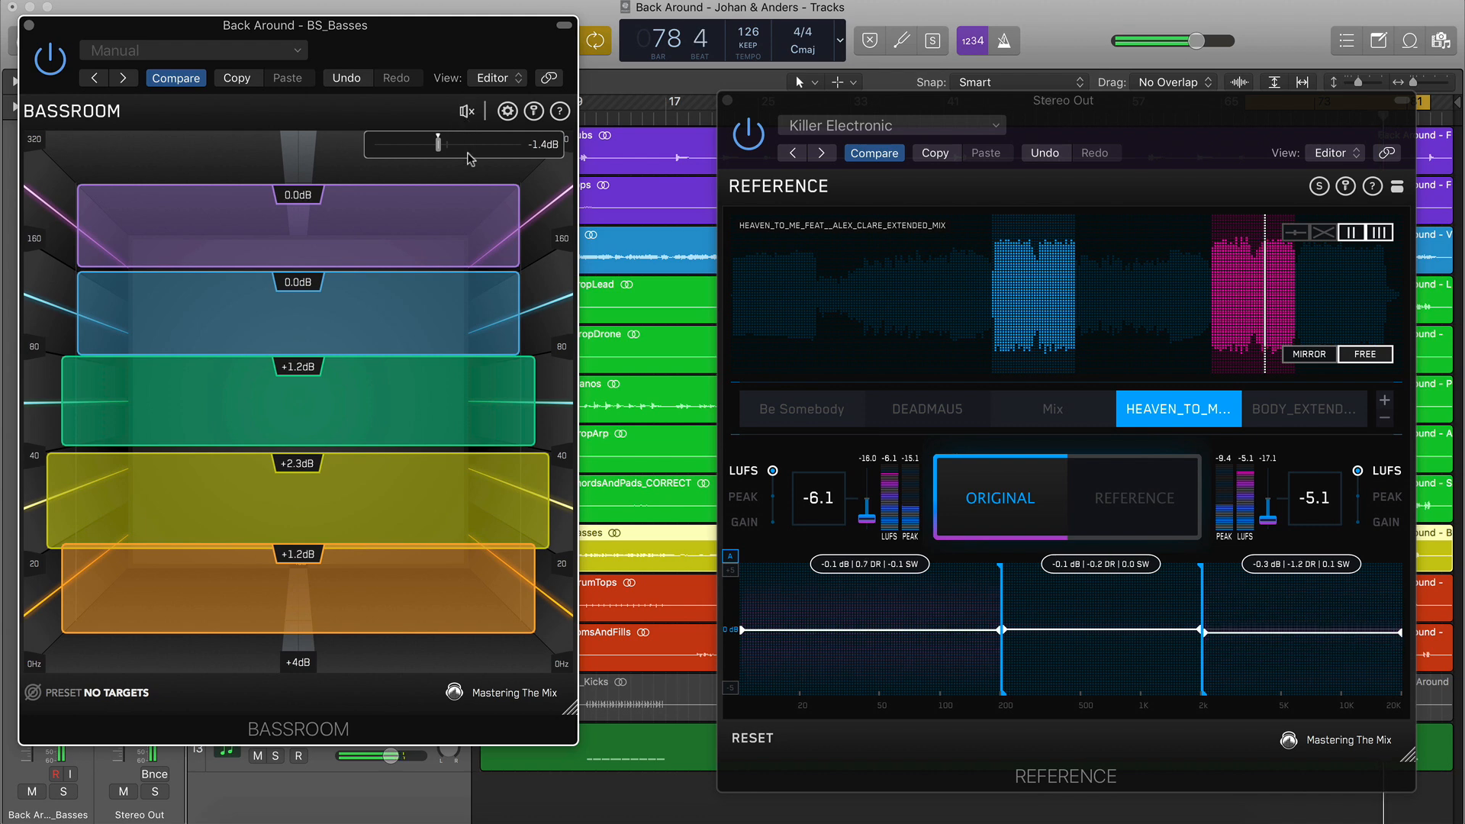
pyautogui.click(1143, 507)
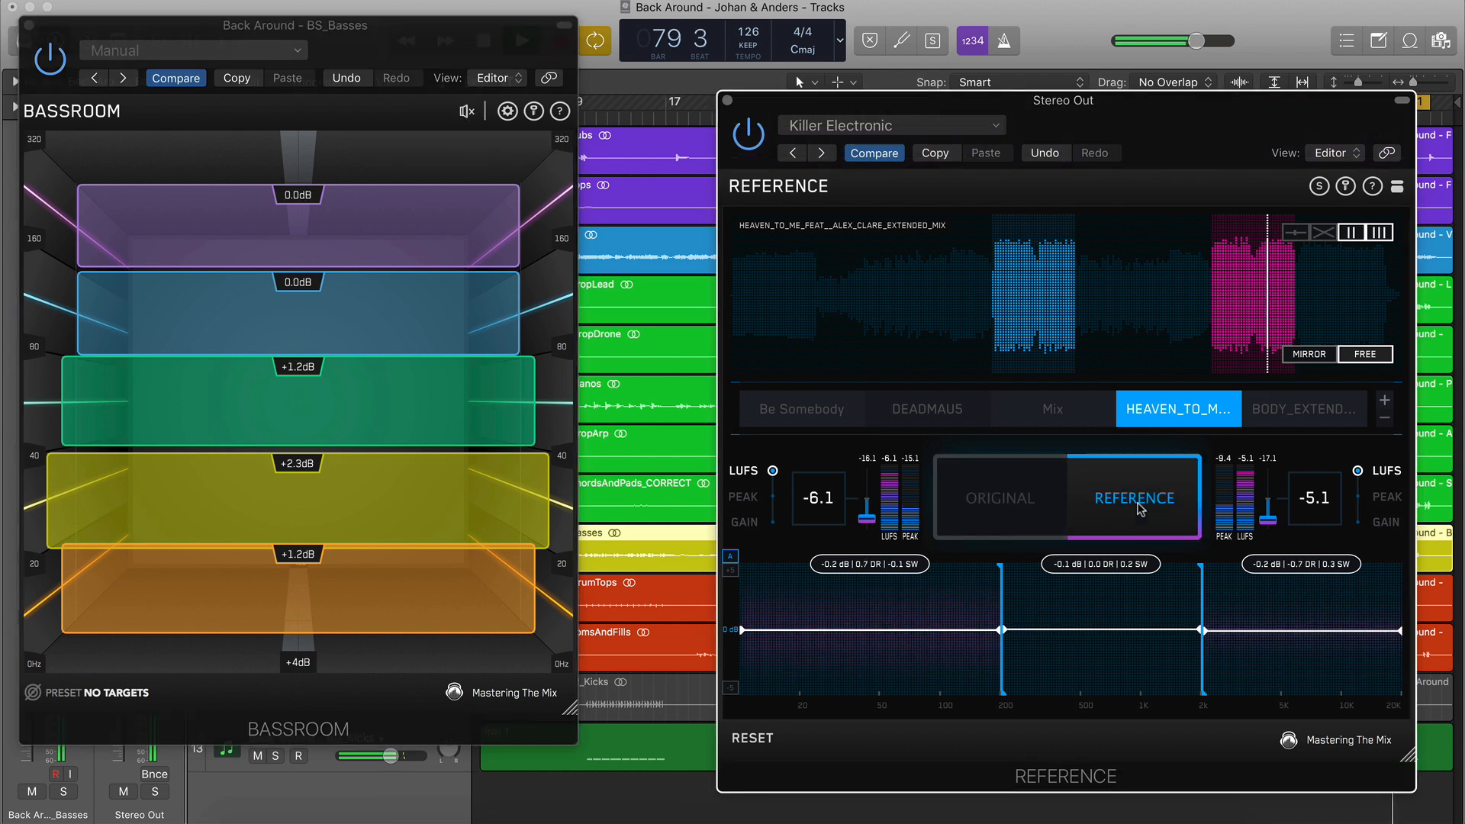
pyautogui.click(1007, 501)
# Compare the song with the BODY_EXTENDED_VERSION reference, including the low band soloed, and close BASSROOM
pyautogui.click(1297, 410)
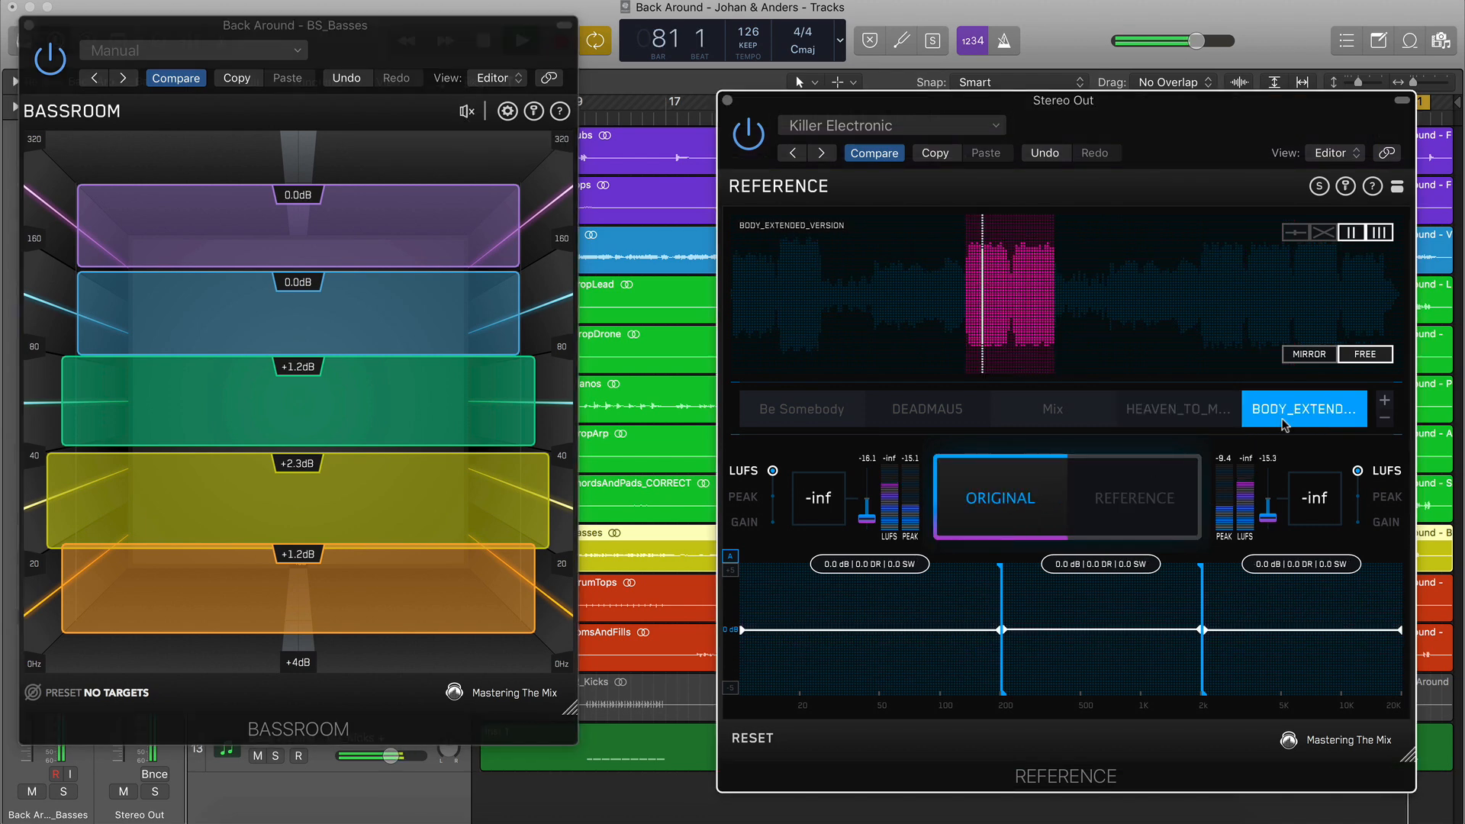
pyautogui.click(1122, 497)
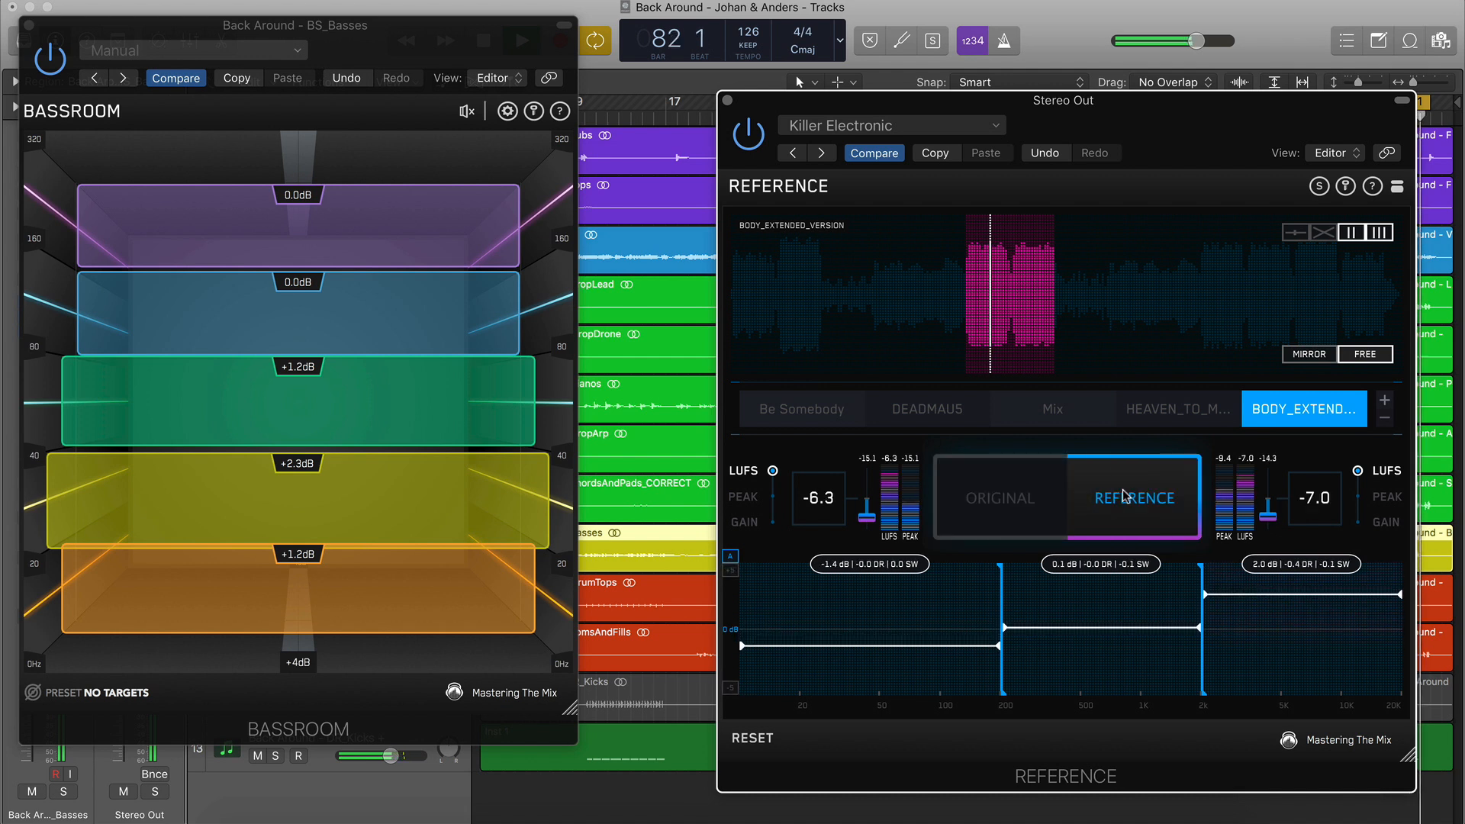
pyautogui.click(1034, 490)
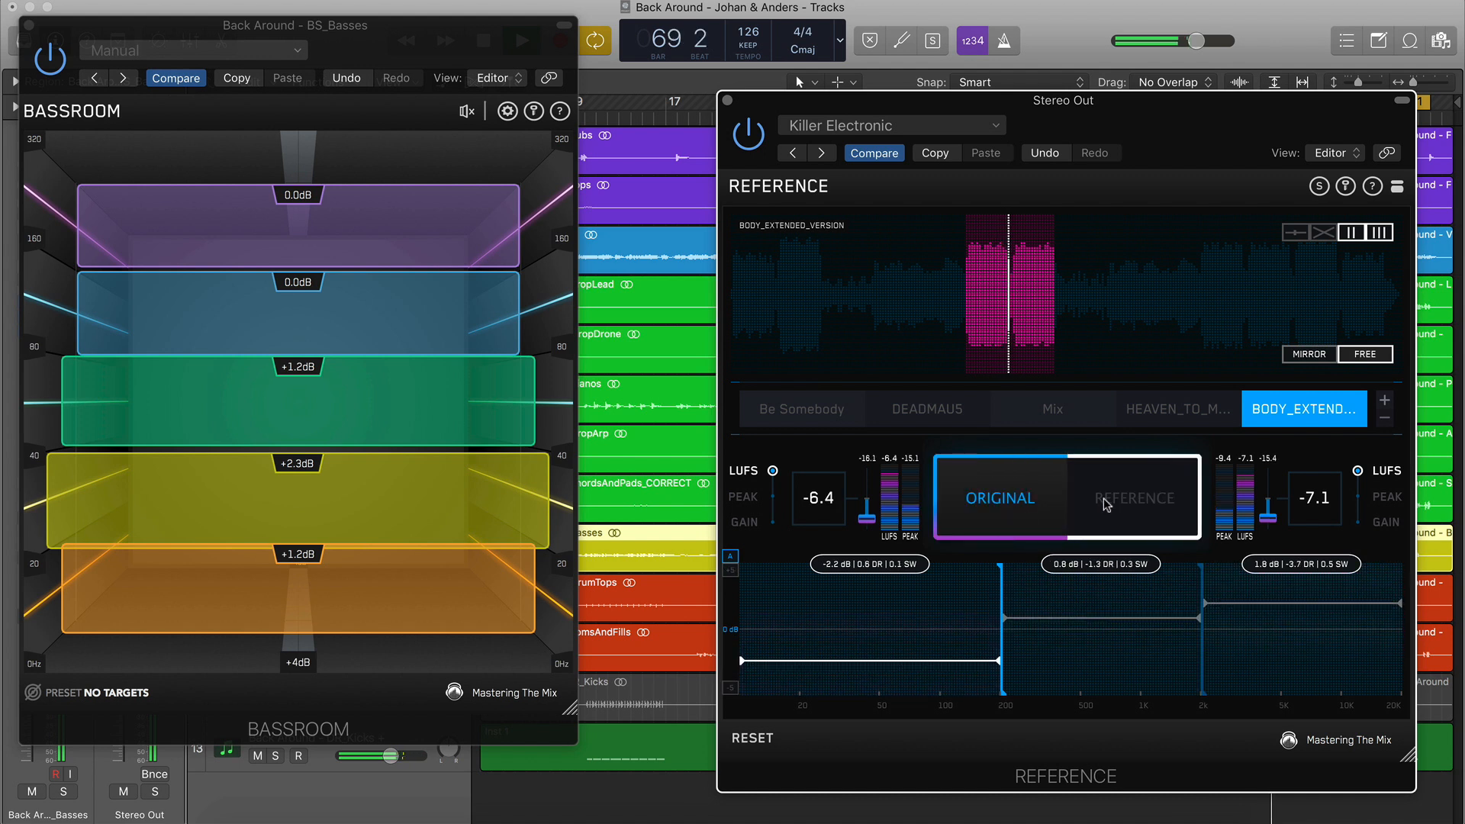
pyautogui.click(1072, 498)
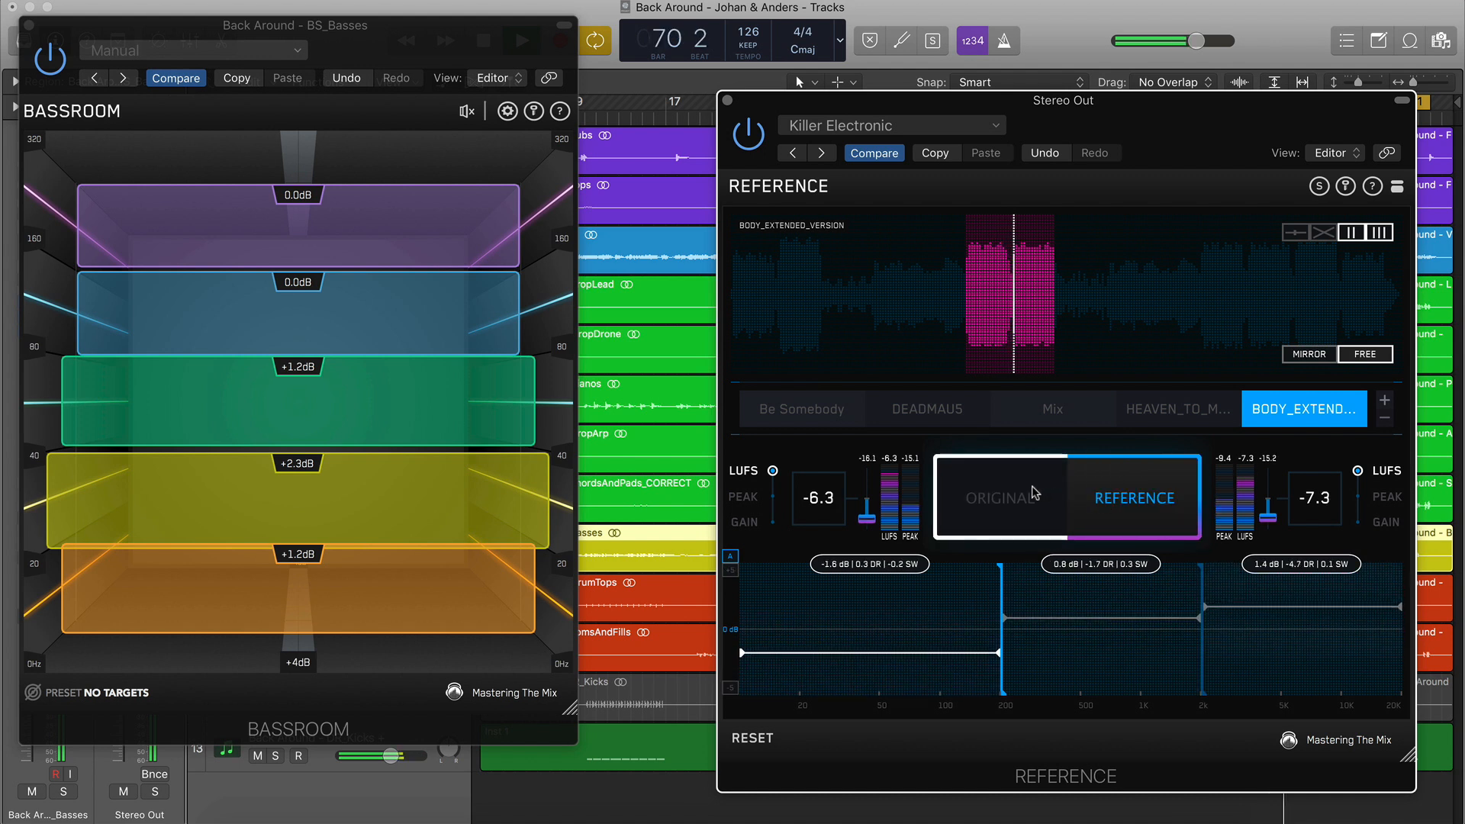
pyautogui.click(1034, 492)
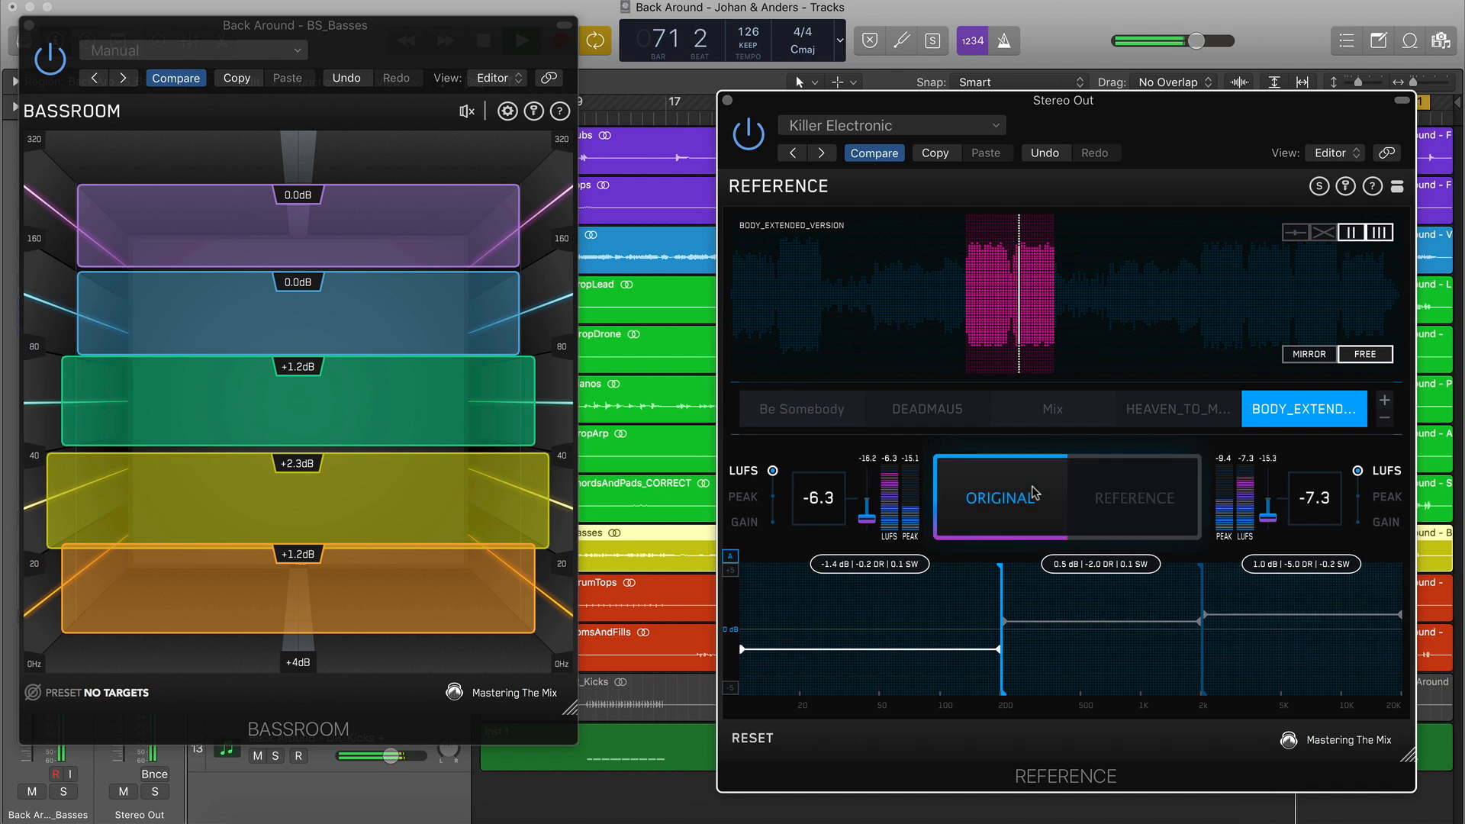
pyautogui.click(1125, 494)
pyautogui.click(975, 492)
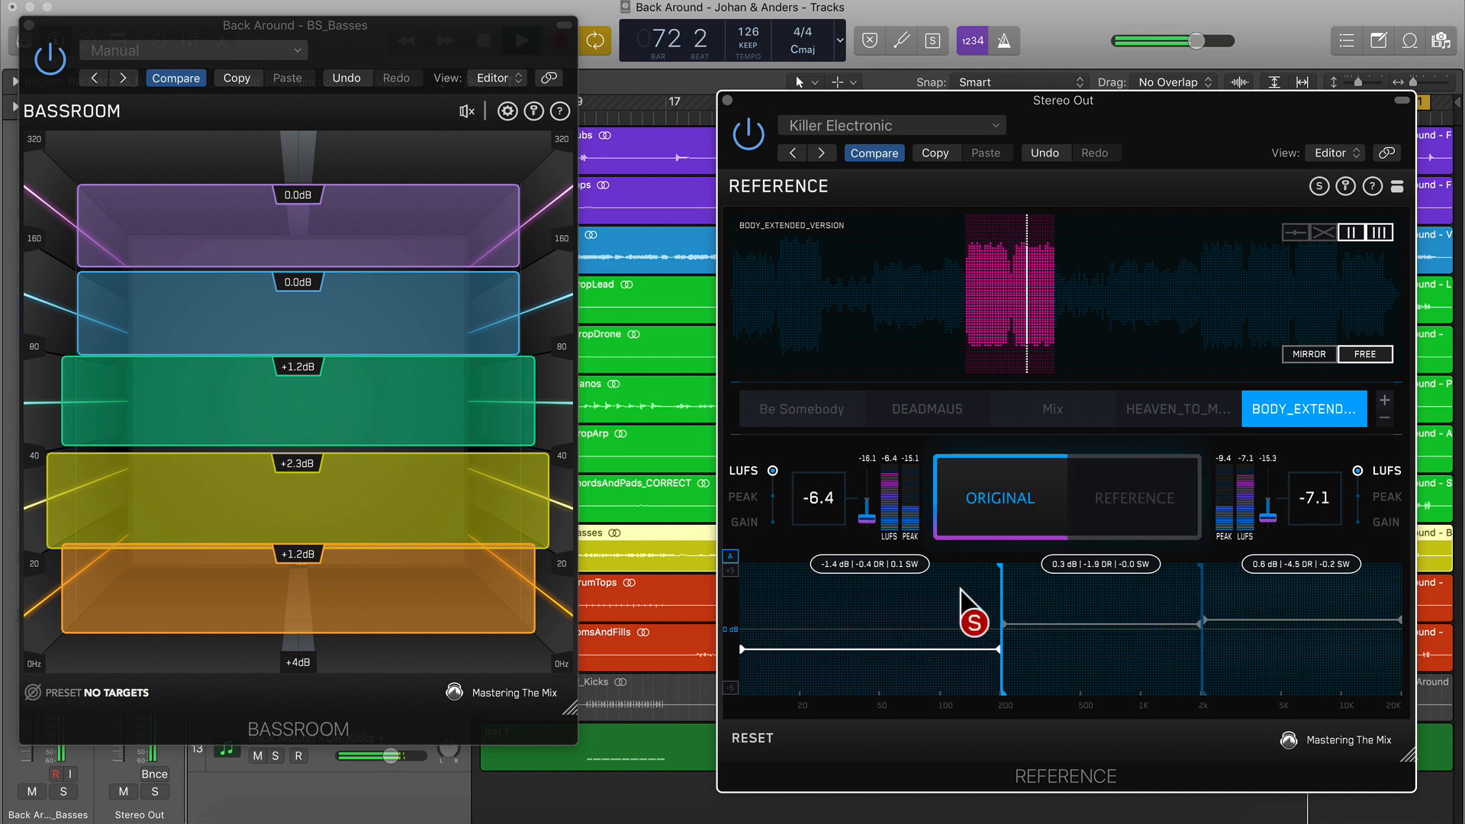
pyautogui.click(959, 603)
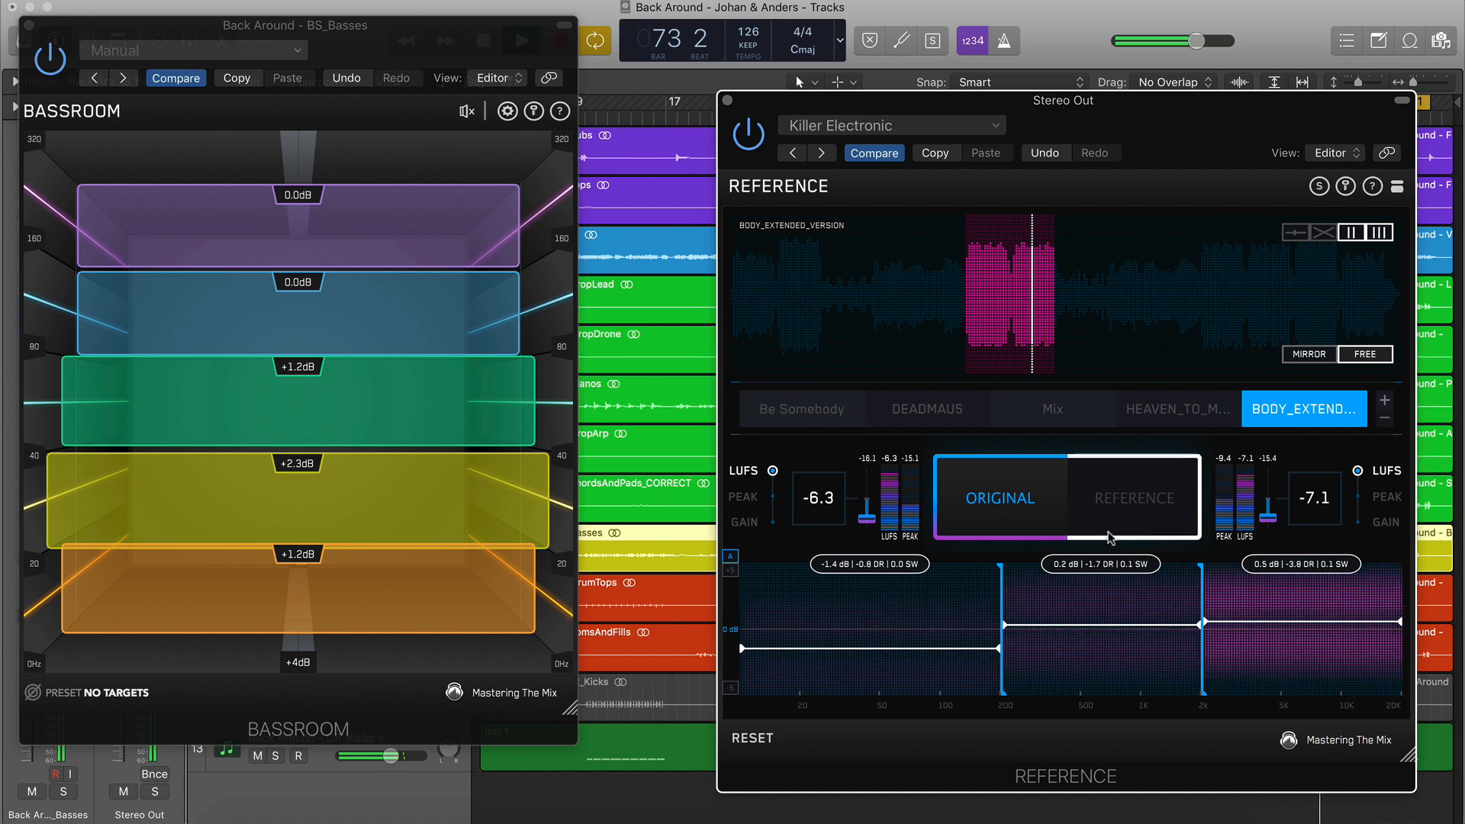
pyautogui.click(1013, 506)
pyautogui.click(1016, 508)
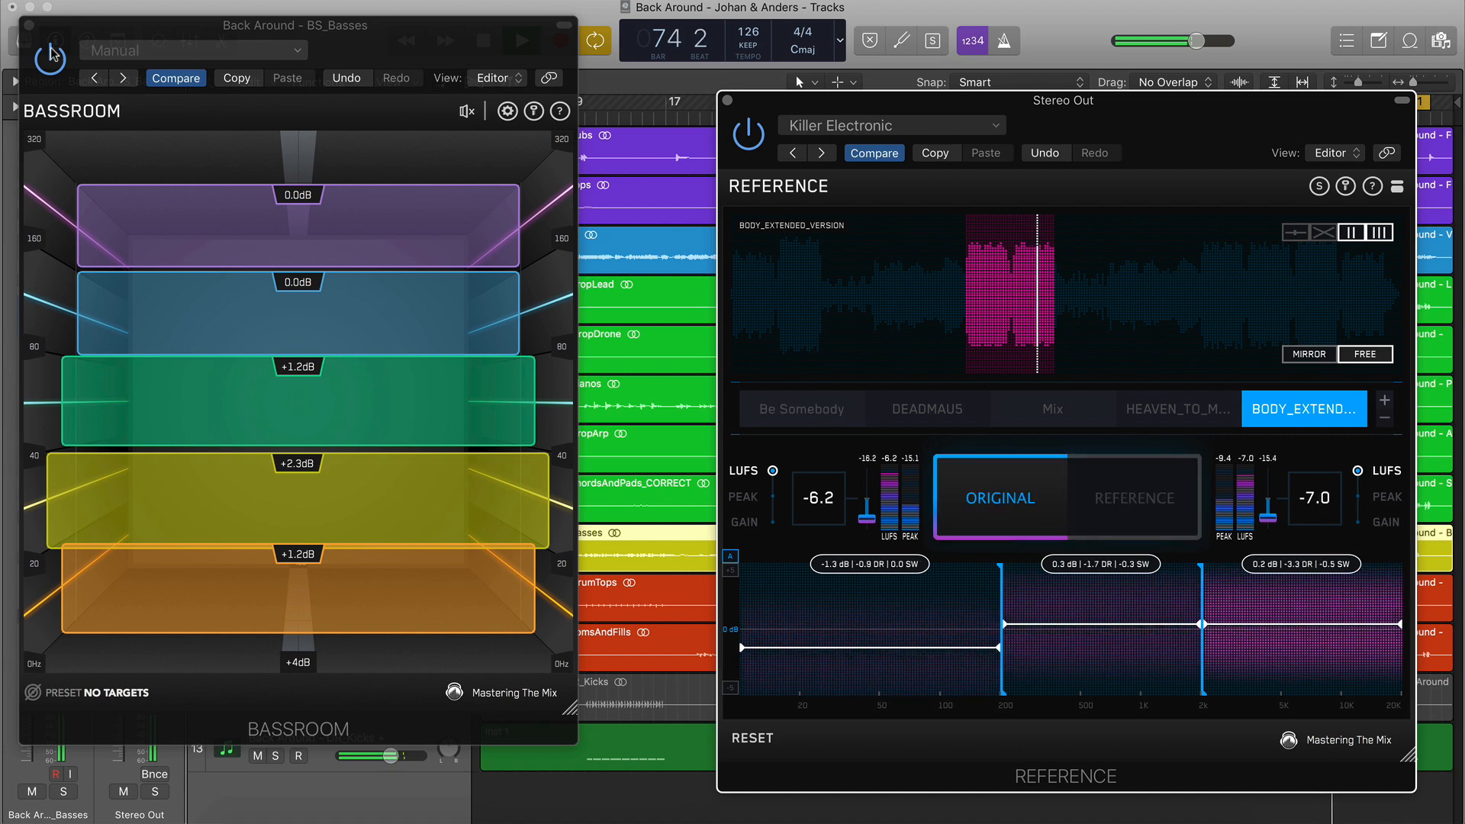
pyautogui.click(29, 28)
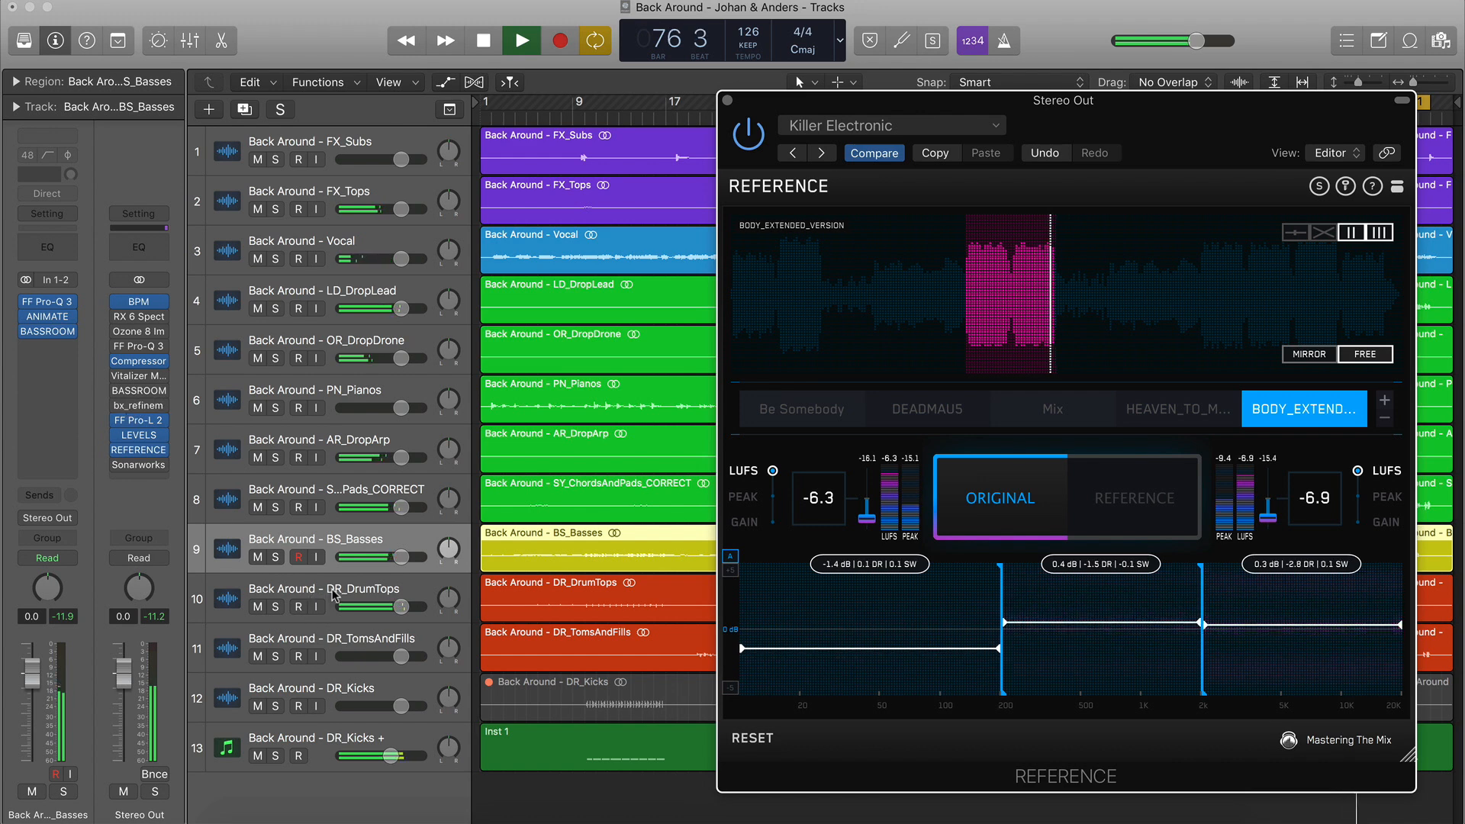
# Review the FF Pro-Q 3 curve on DR_DrumTops, close it and set the track's volume to -1.0 dB
pyautogui.click(333, 595)
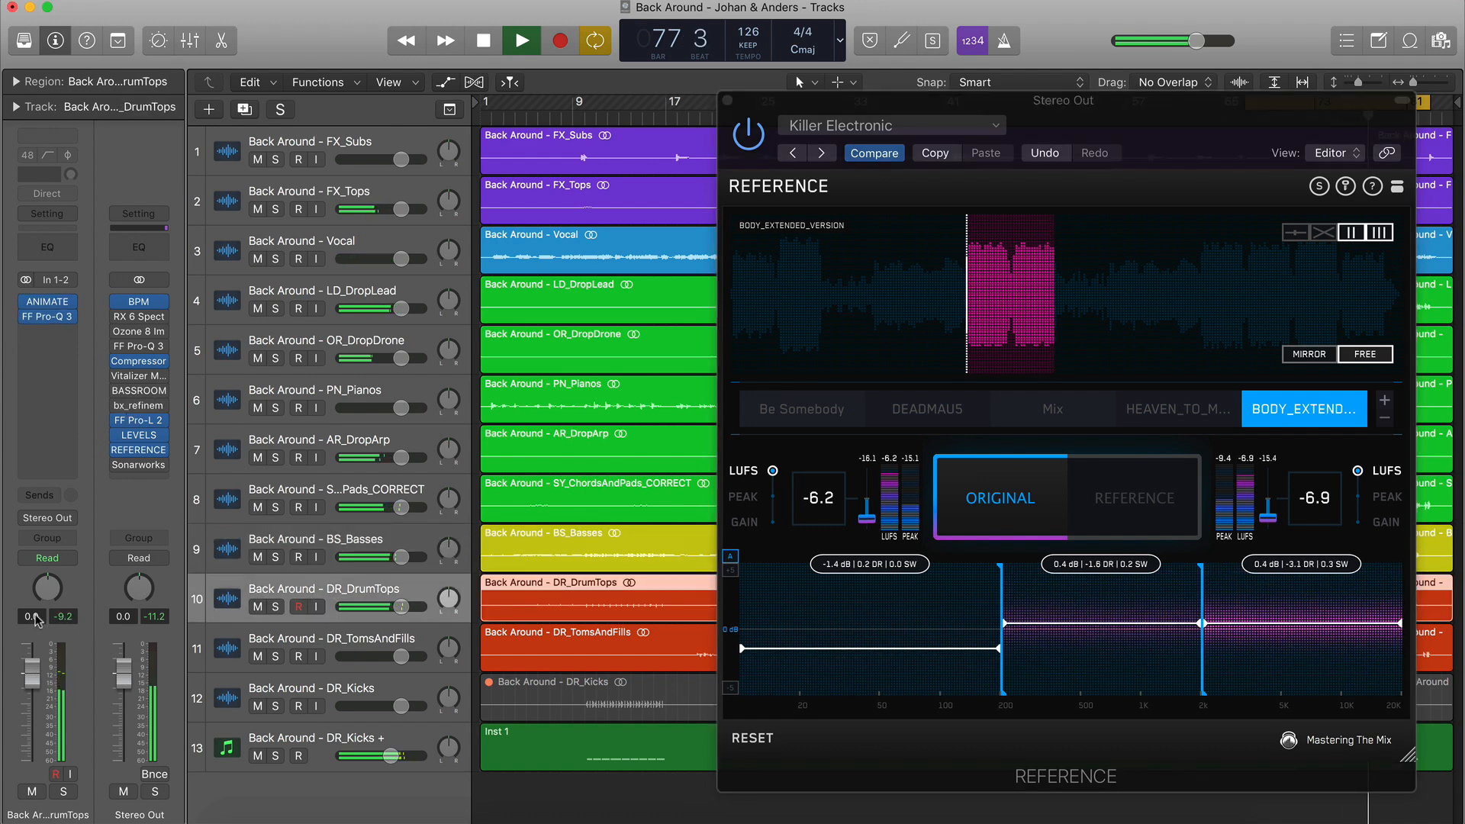
pyautogui.click(52, 317)
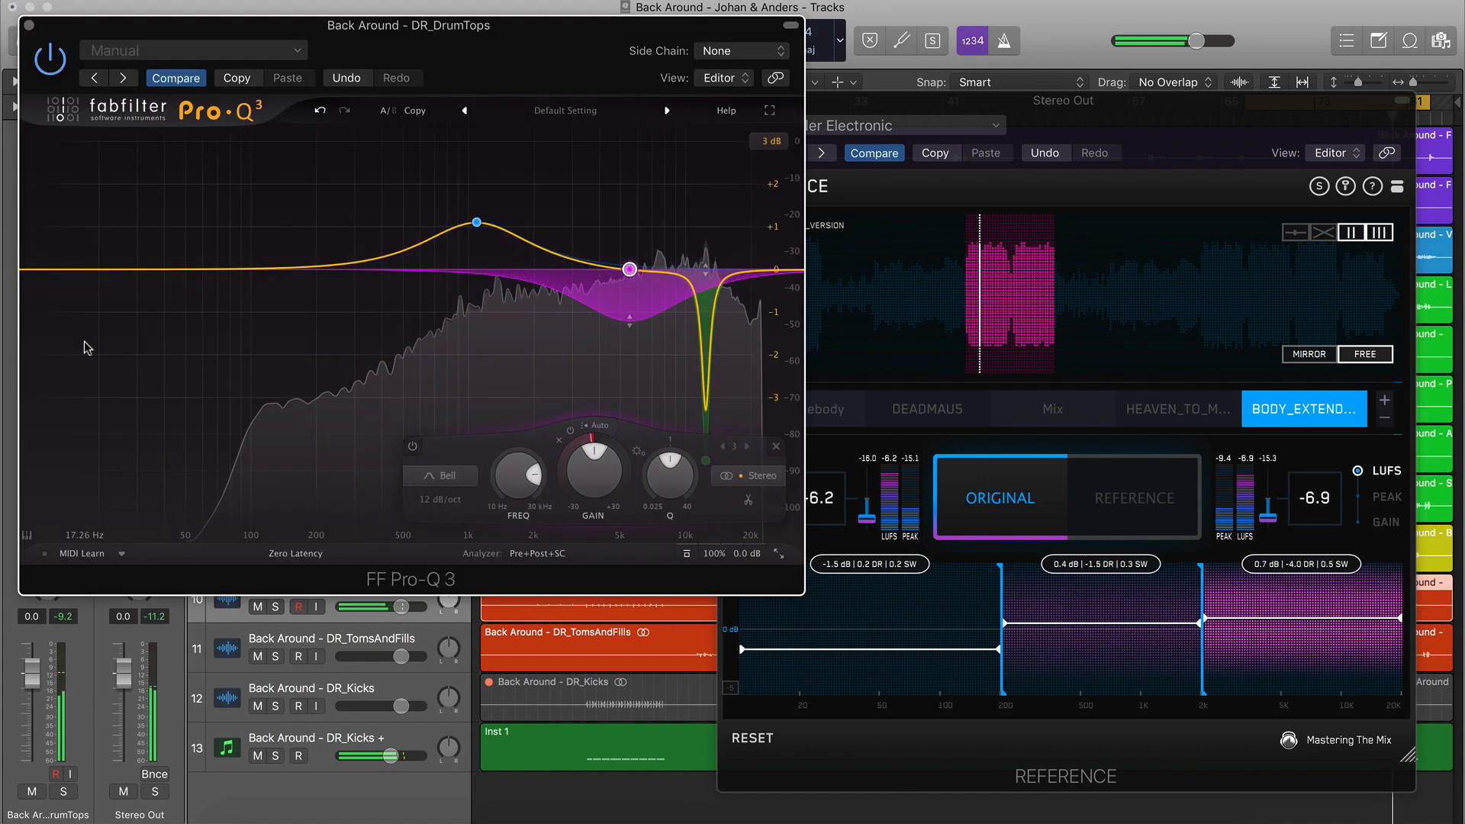
pyautogui.click(31, 25)
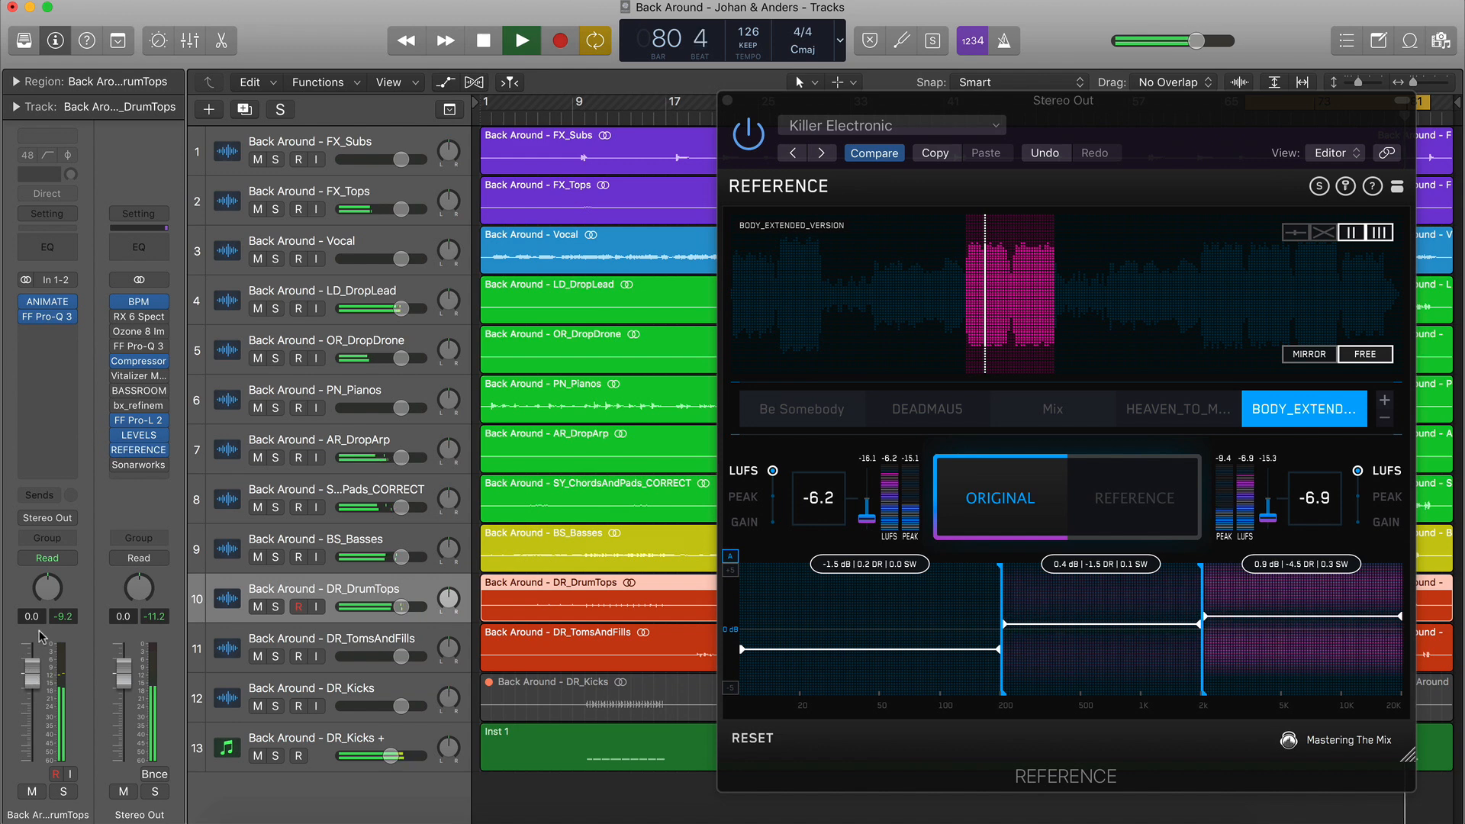
pyautogui.write('-1')
pyautogui.press('Return')
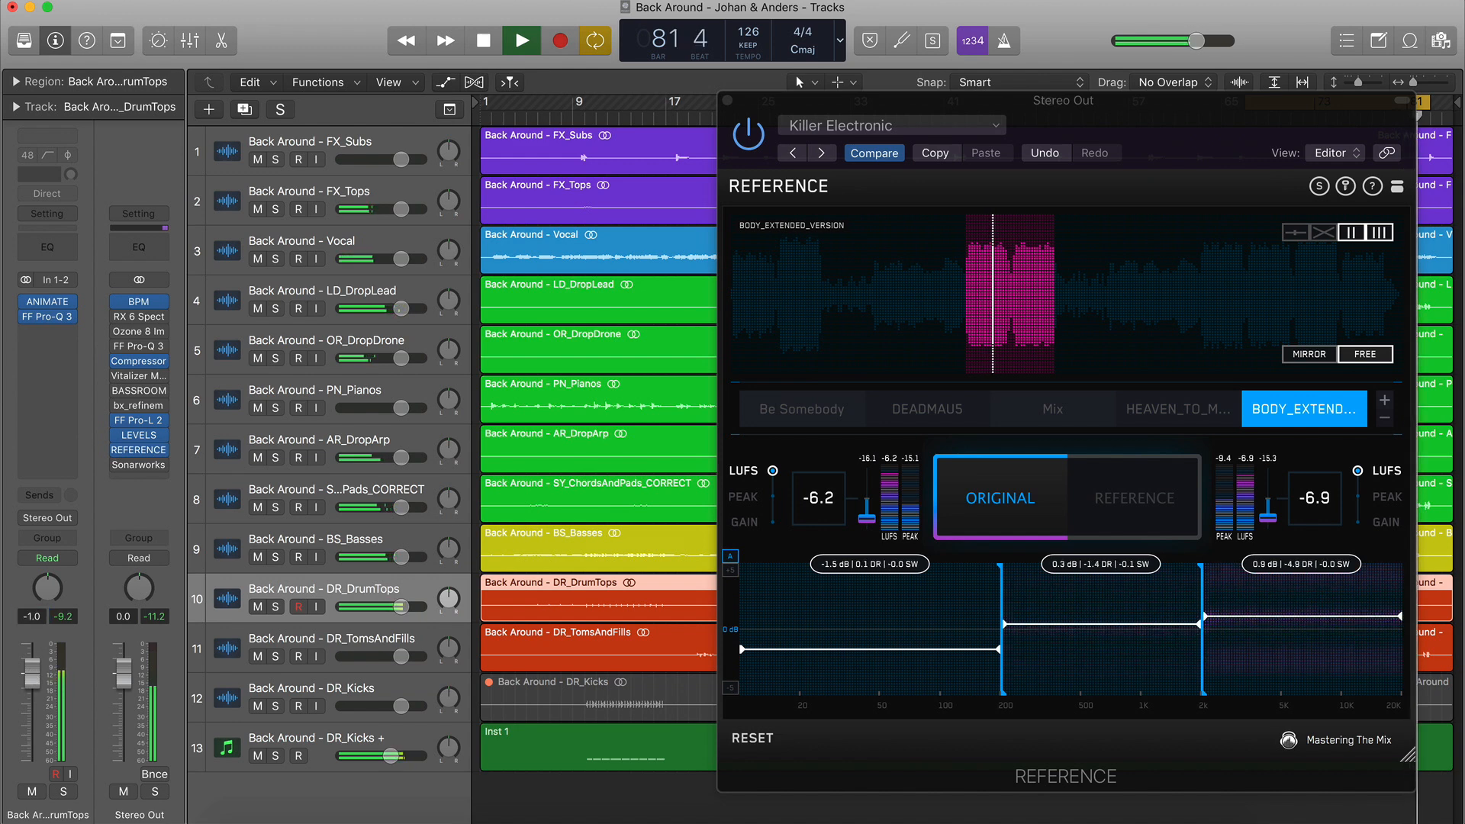
# Copy the stereo output's bx_refinement onto DR_DrumTops and set its Damping to -2.71 dB during the looped section
pyautogui.moveTo(40, 350)
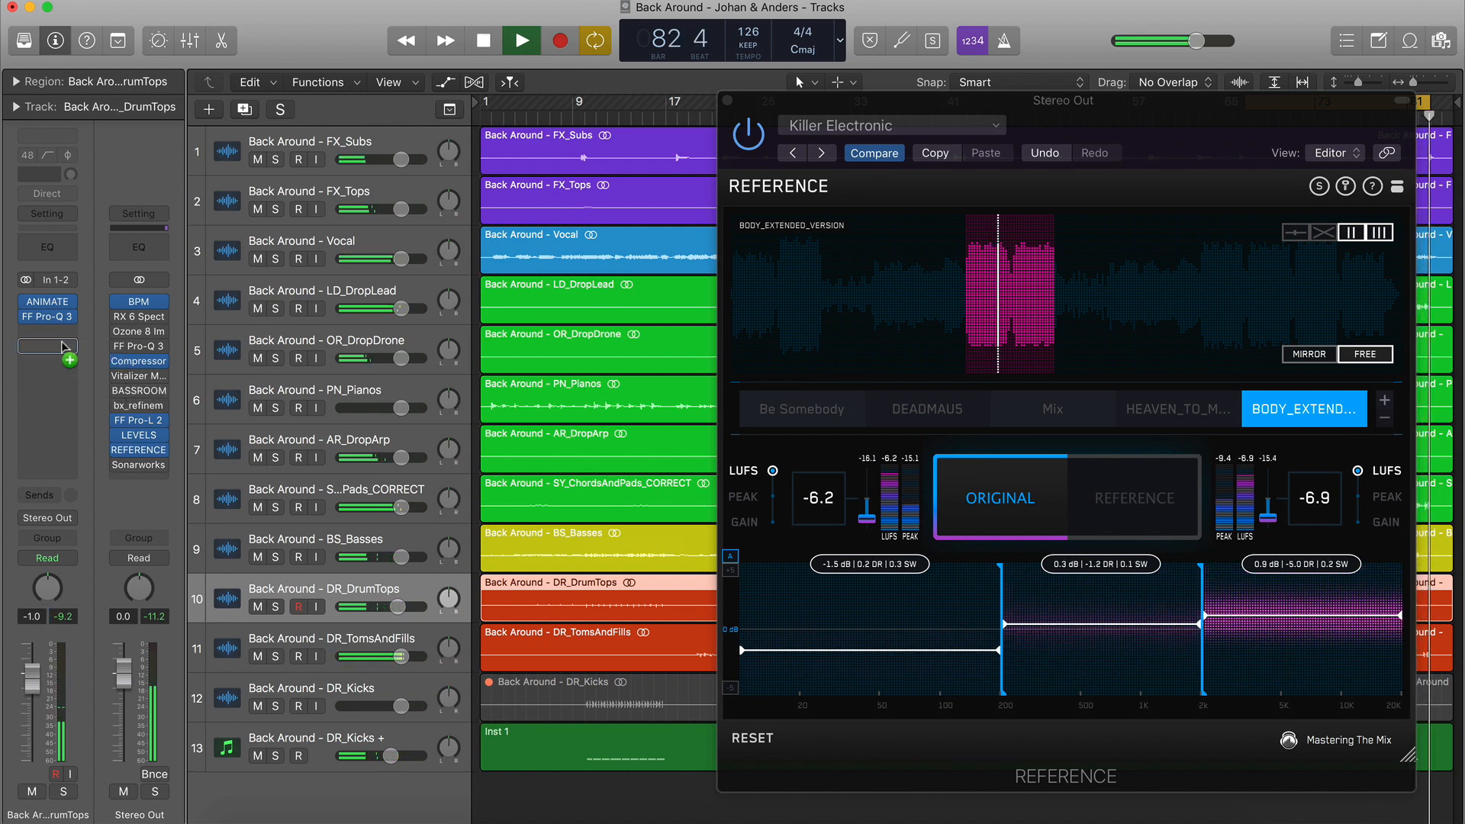
pyautogui.click(46, 348)
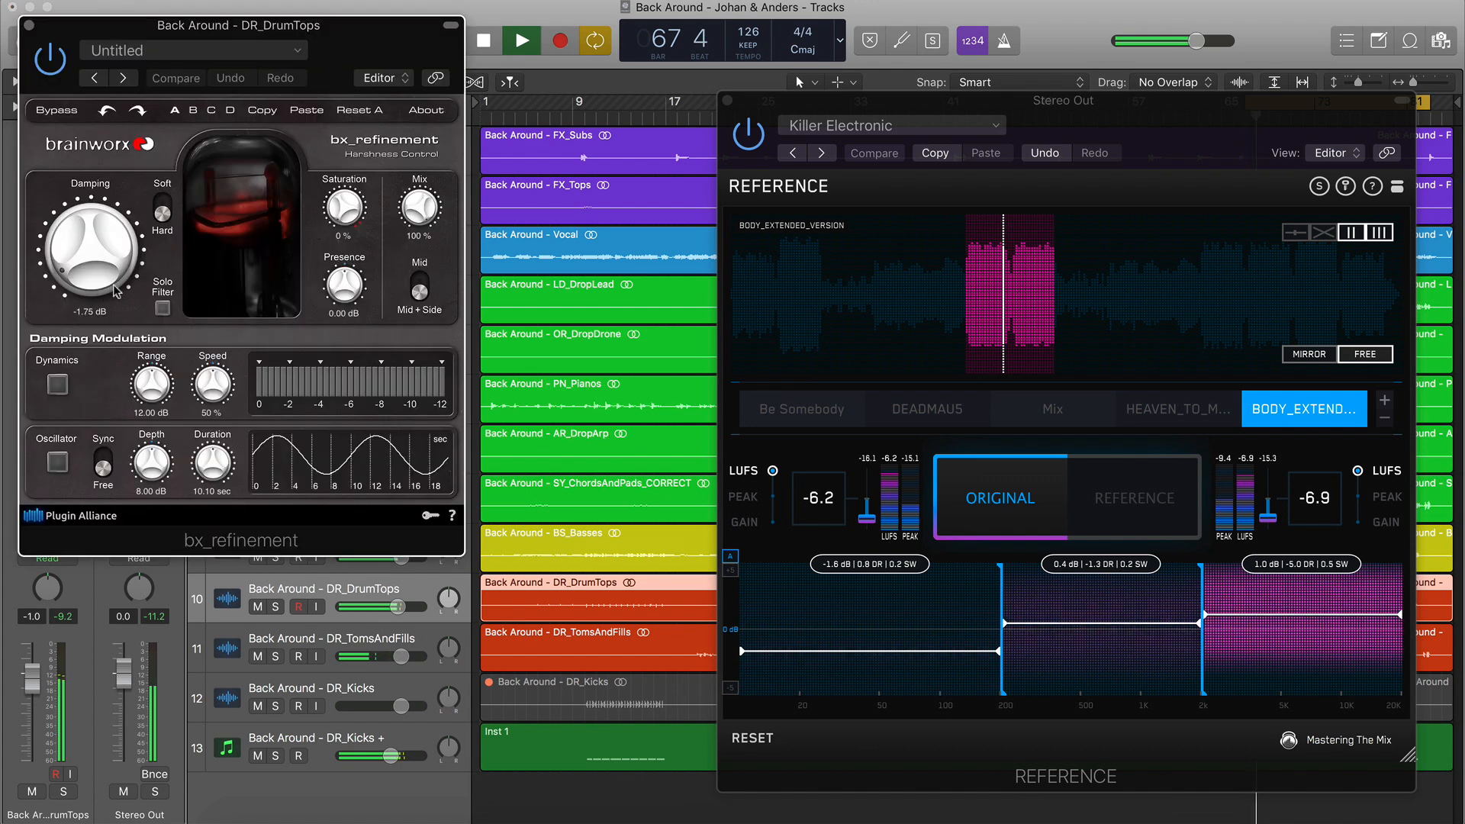
pyautogui.moveTo(1244, 102); pyautogui.dragTo(1089, 104)
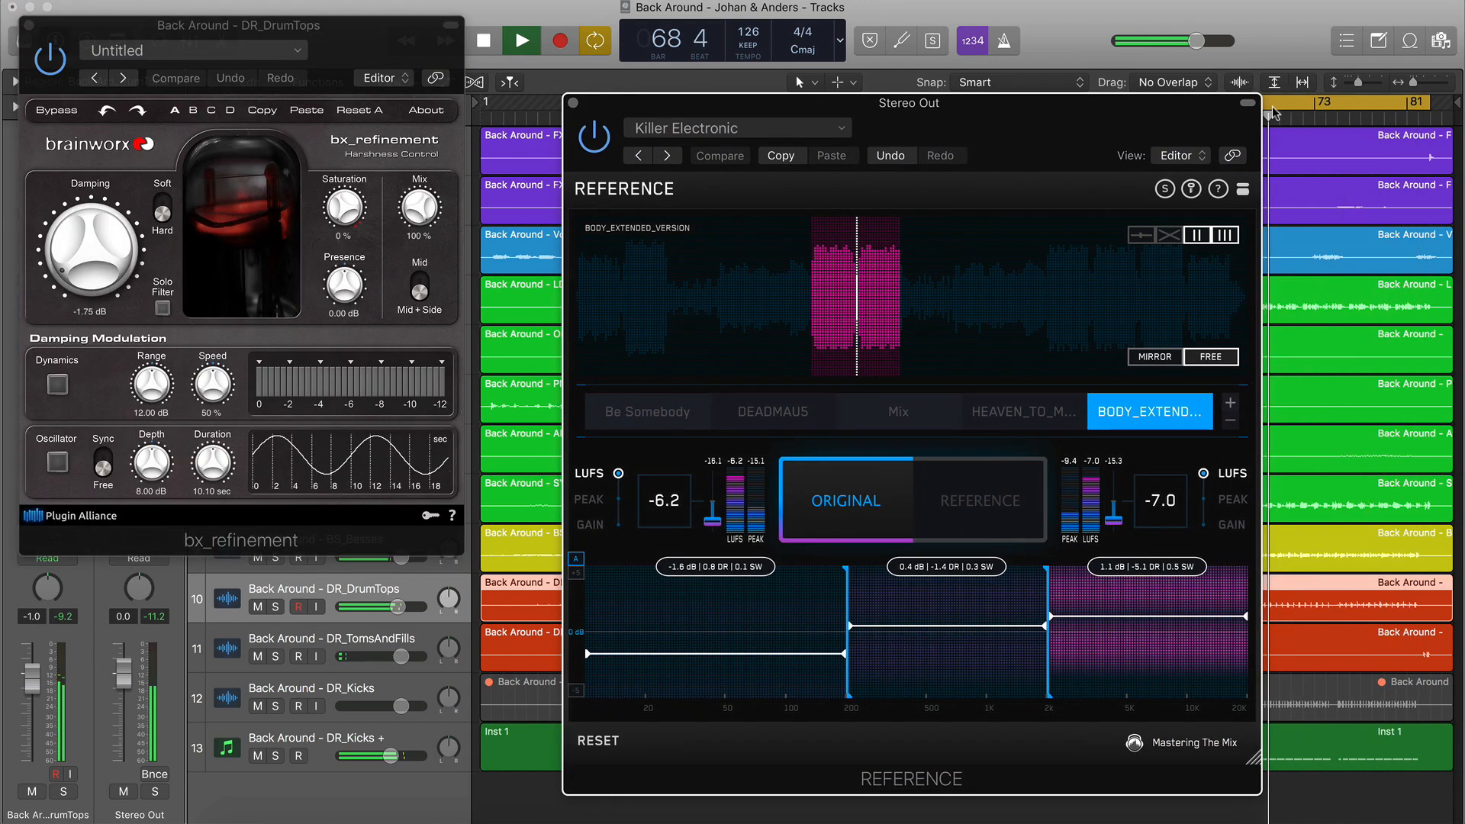
pyautogui.click(1338, 117)
pyautogui.moveTo(92, 248)
pyautogui.mouseDown()
pyautogui.moveTo(90, 131)
pyautogui.moveTo(69, 235)
pyautogui.mouseUp()
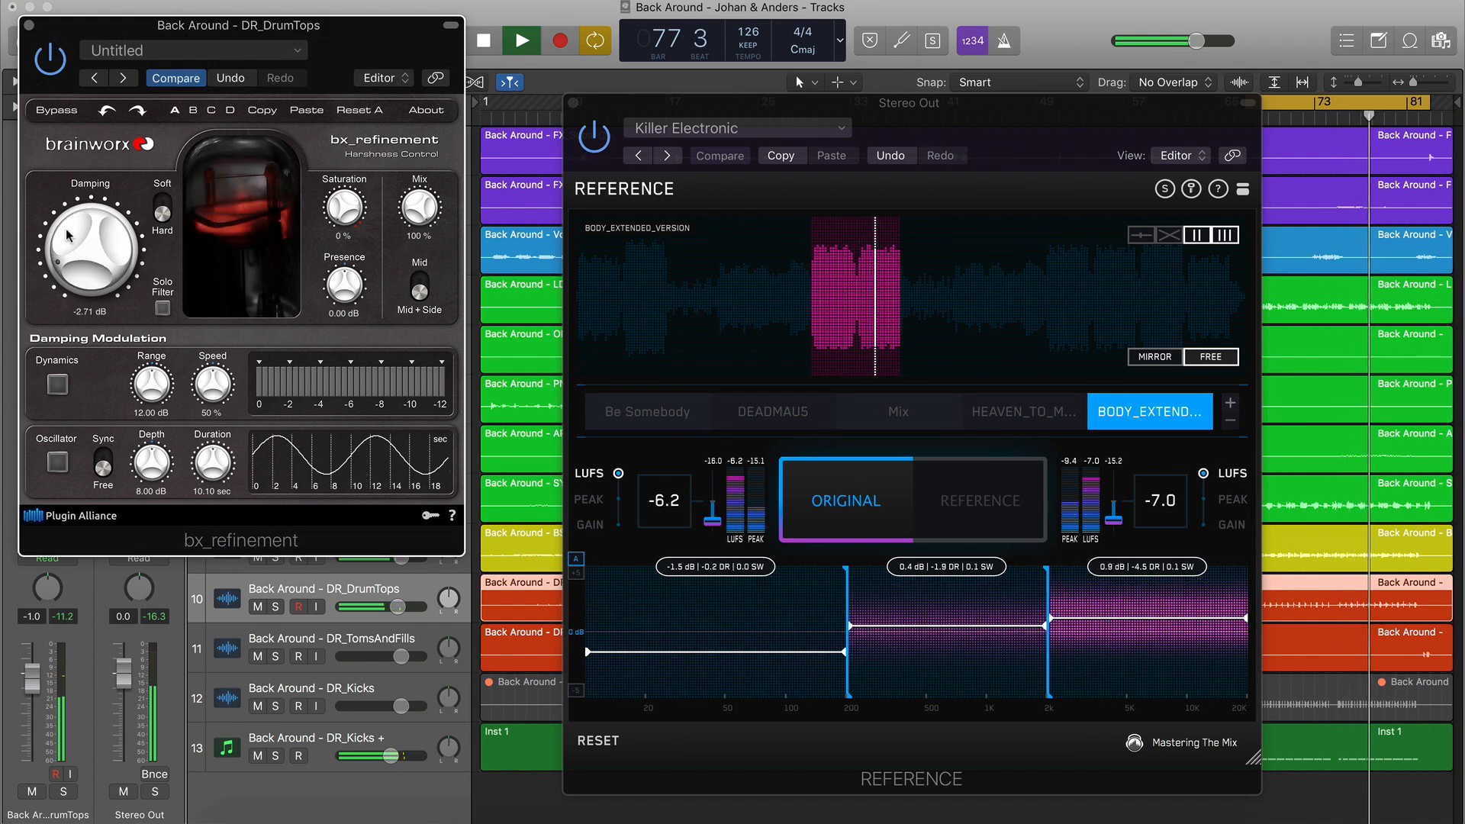
# Solo DR_DrumTops to check the bx_refinement damping, close the plug-in and unsolo the track
pyautogui.click(68, 794)
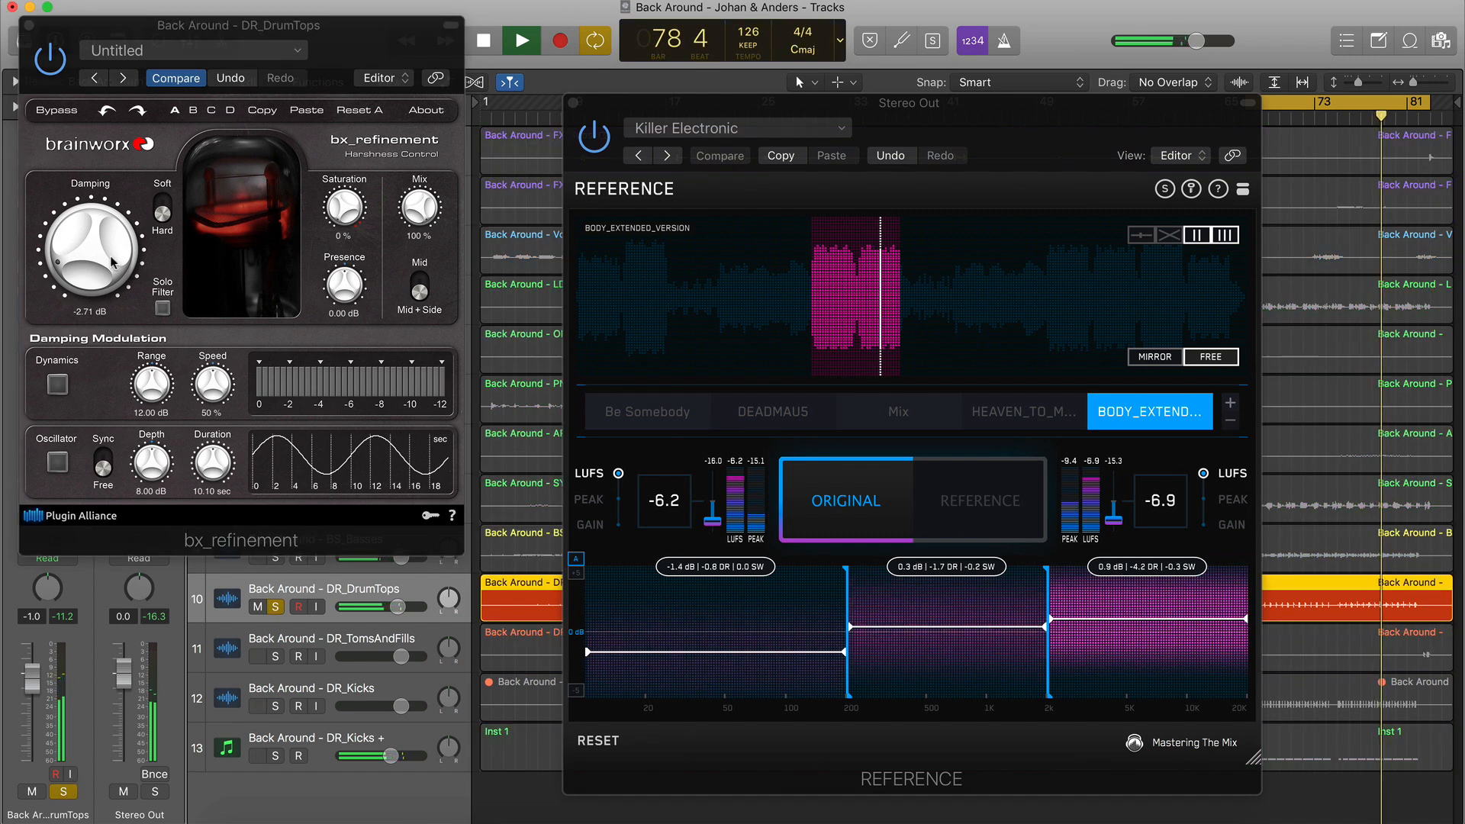
pyautogui.click(163, 308)
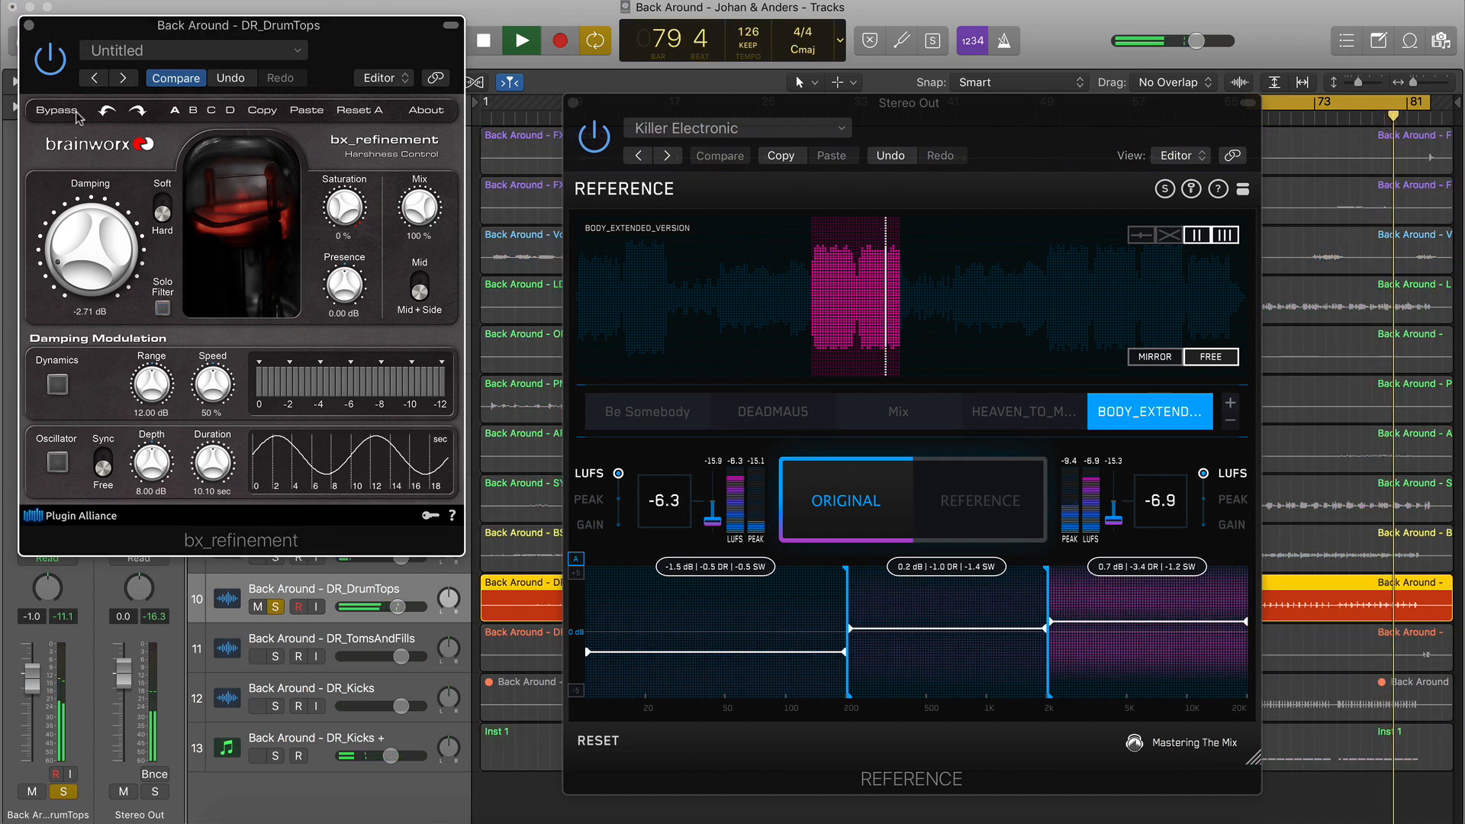
pyautogui.click(51, 63)
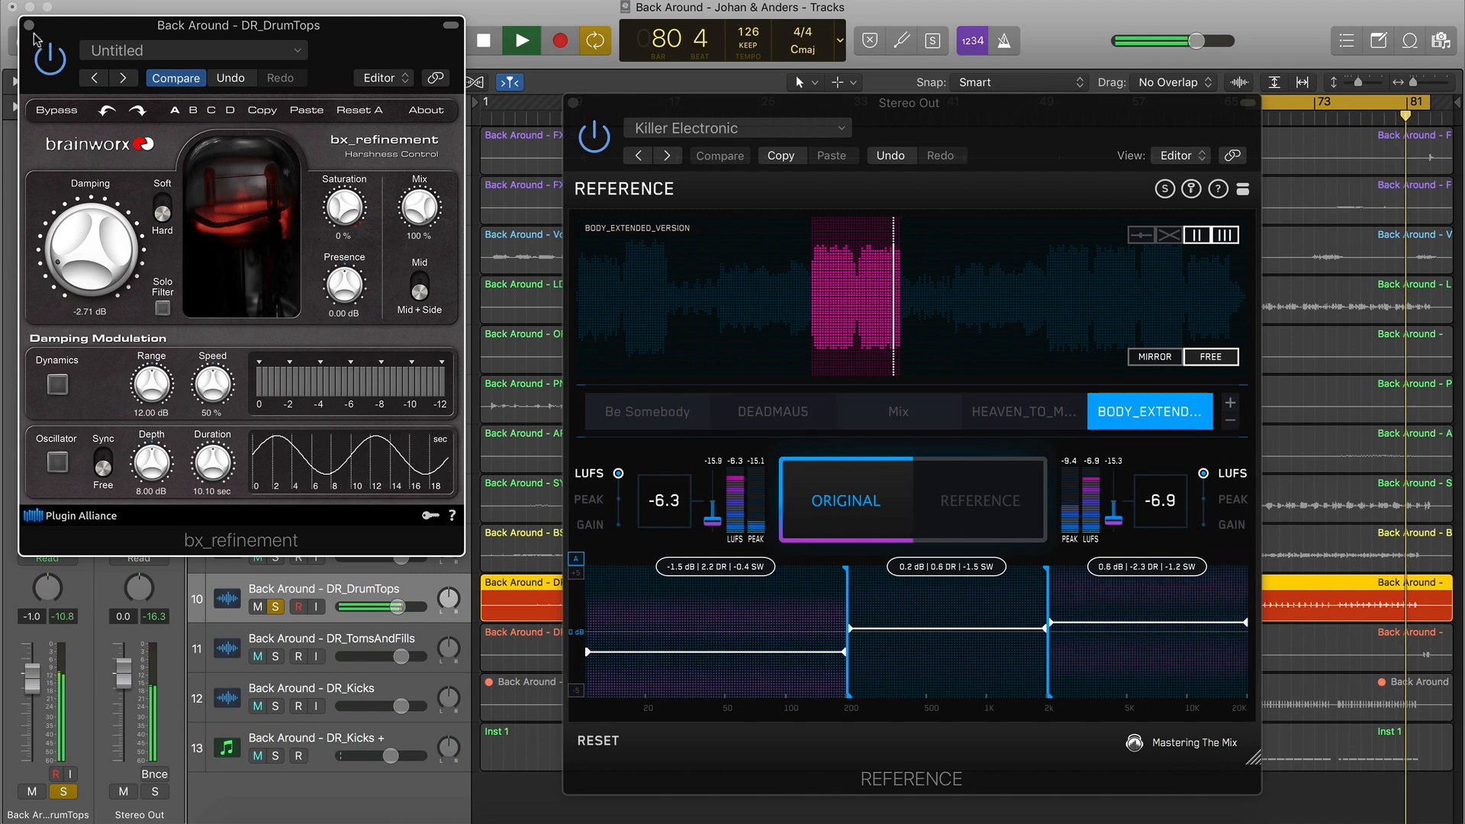
pyautogui.click(28, 25)
pyautogui.click(275, 609)
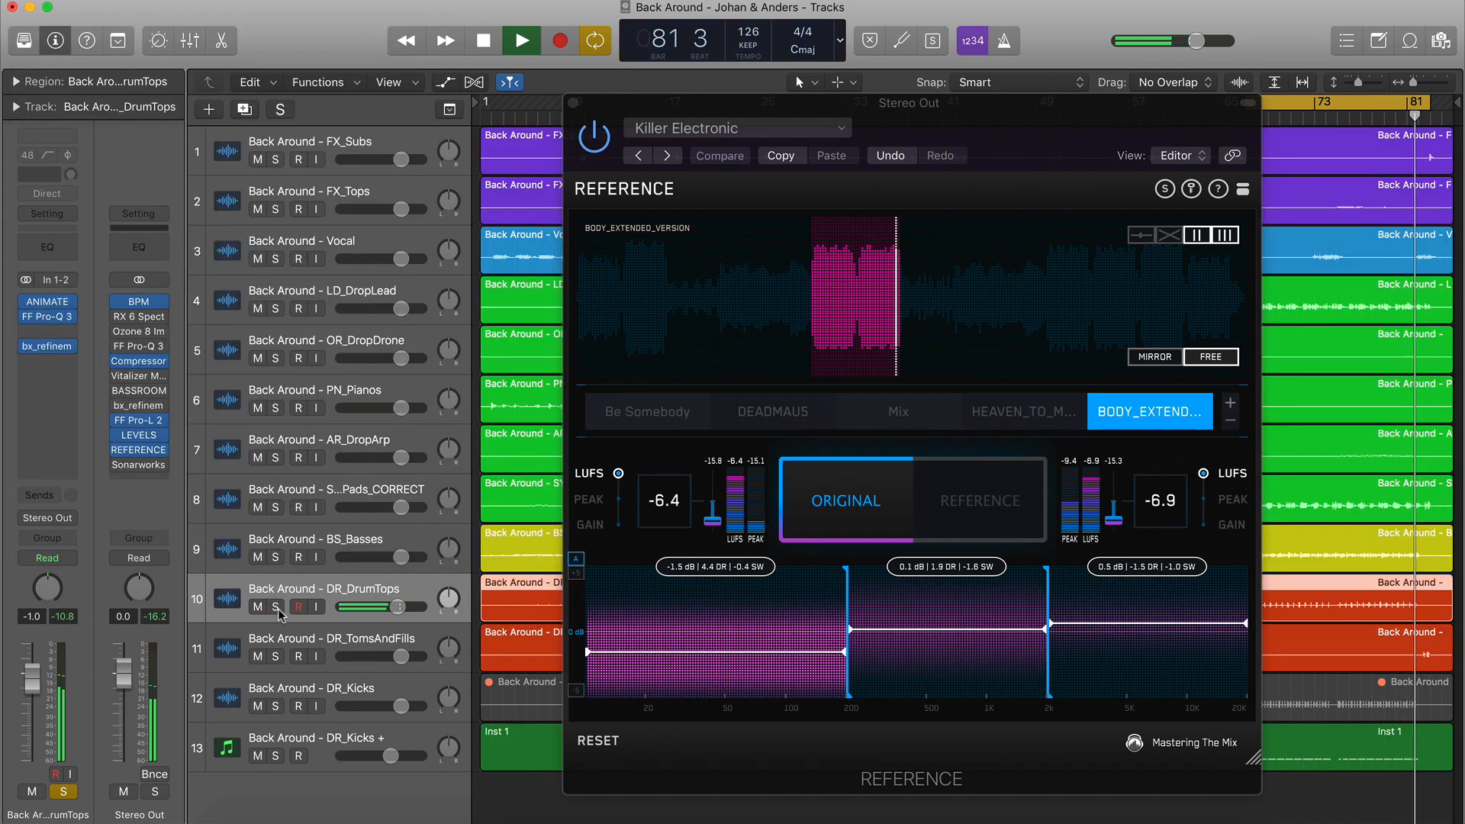
# Compare the full mix, including the softened drum tops, with the BODY_EXTENDED_VERSION reference and return to the original
pyautogui.click(971, 509)
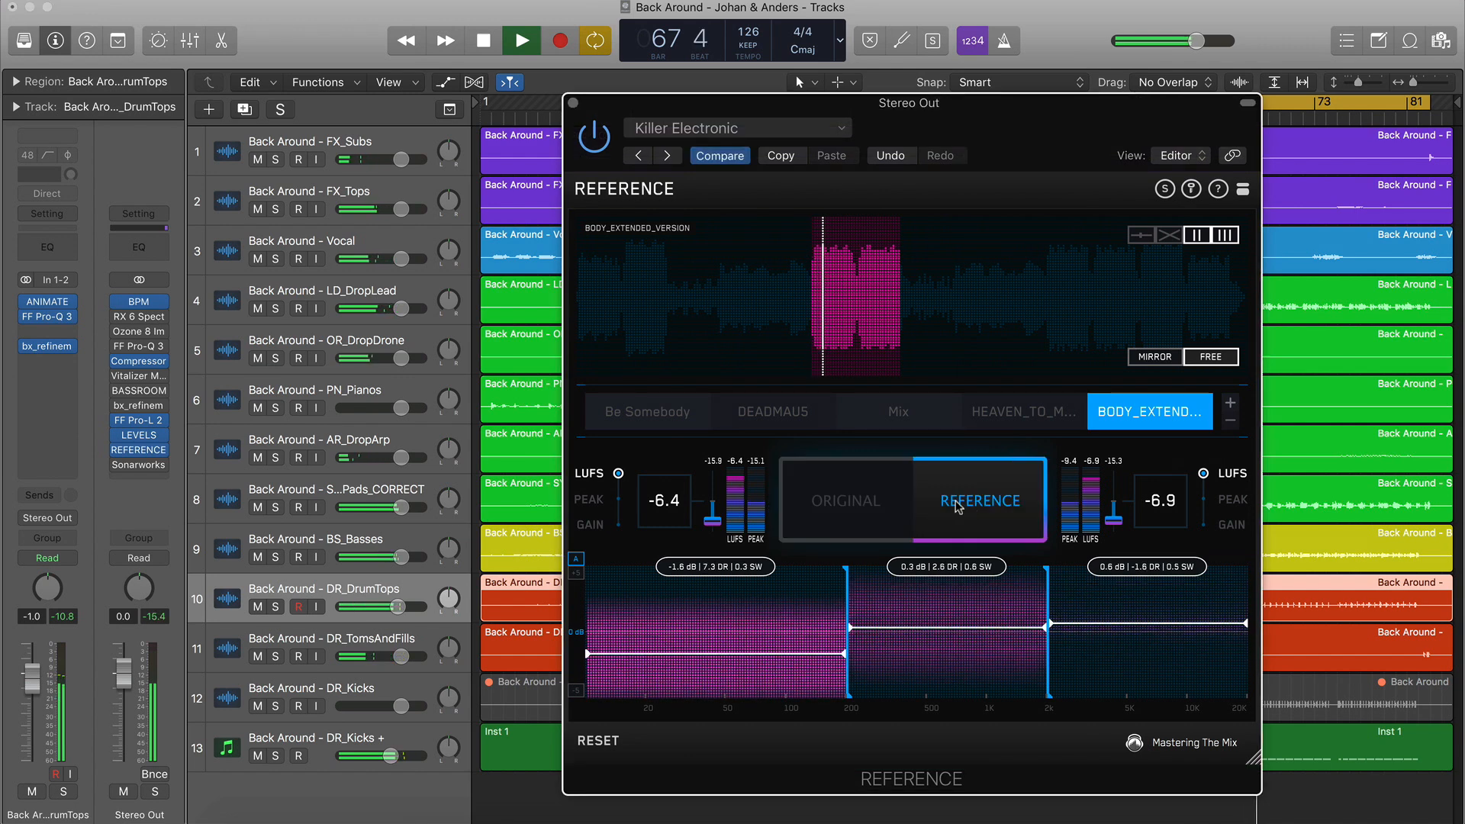
pyautogui.click(876, 501)
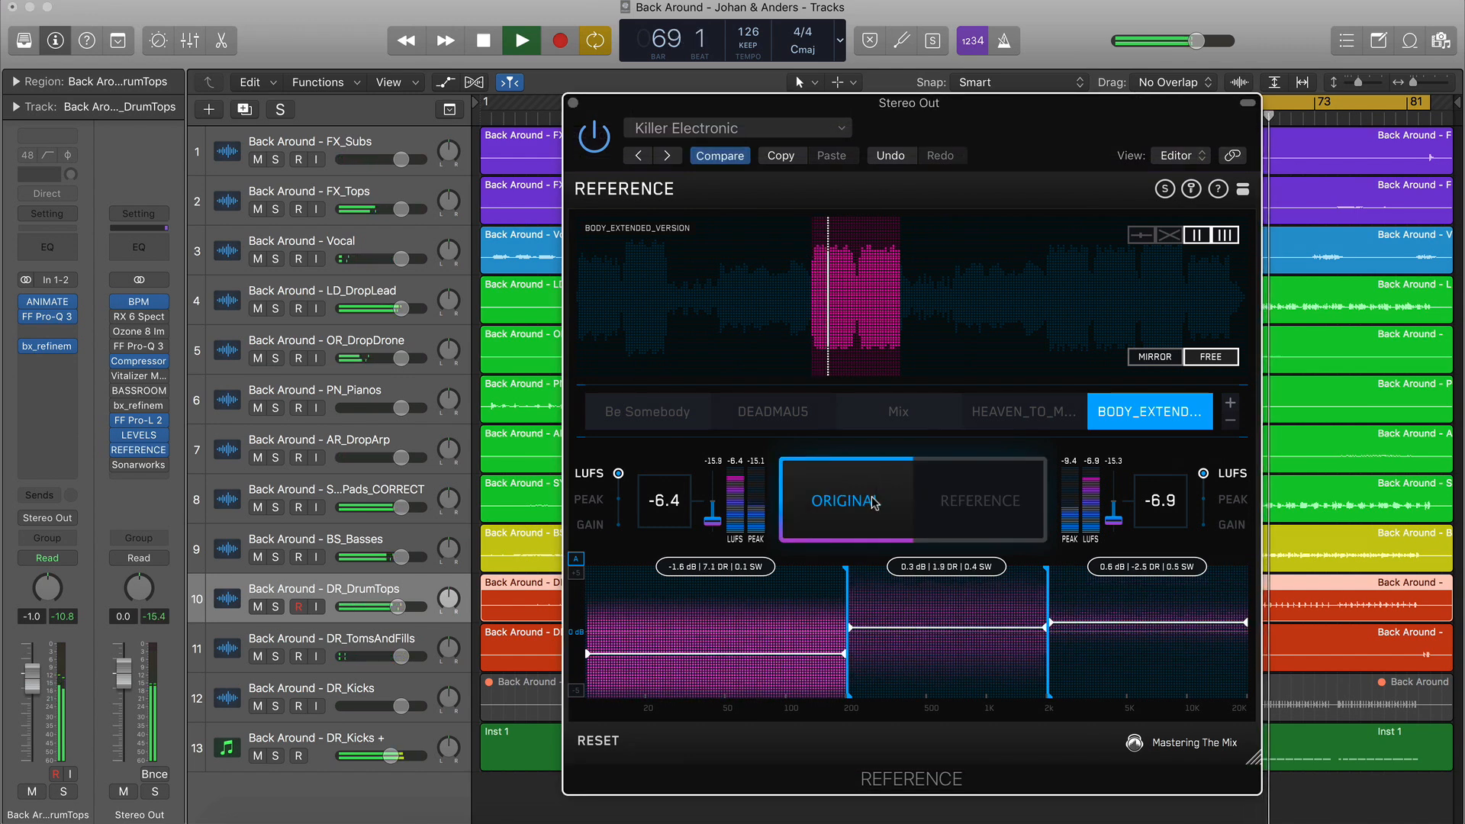
# Switch to the BODY_EXTENDED_VERSION reference once more and back to the original mix
pyautogui.click(906, 491)
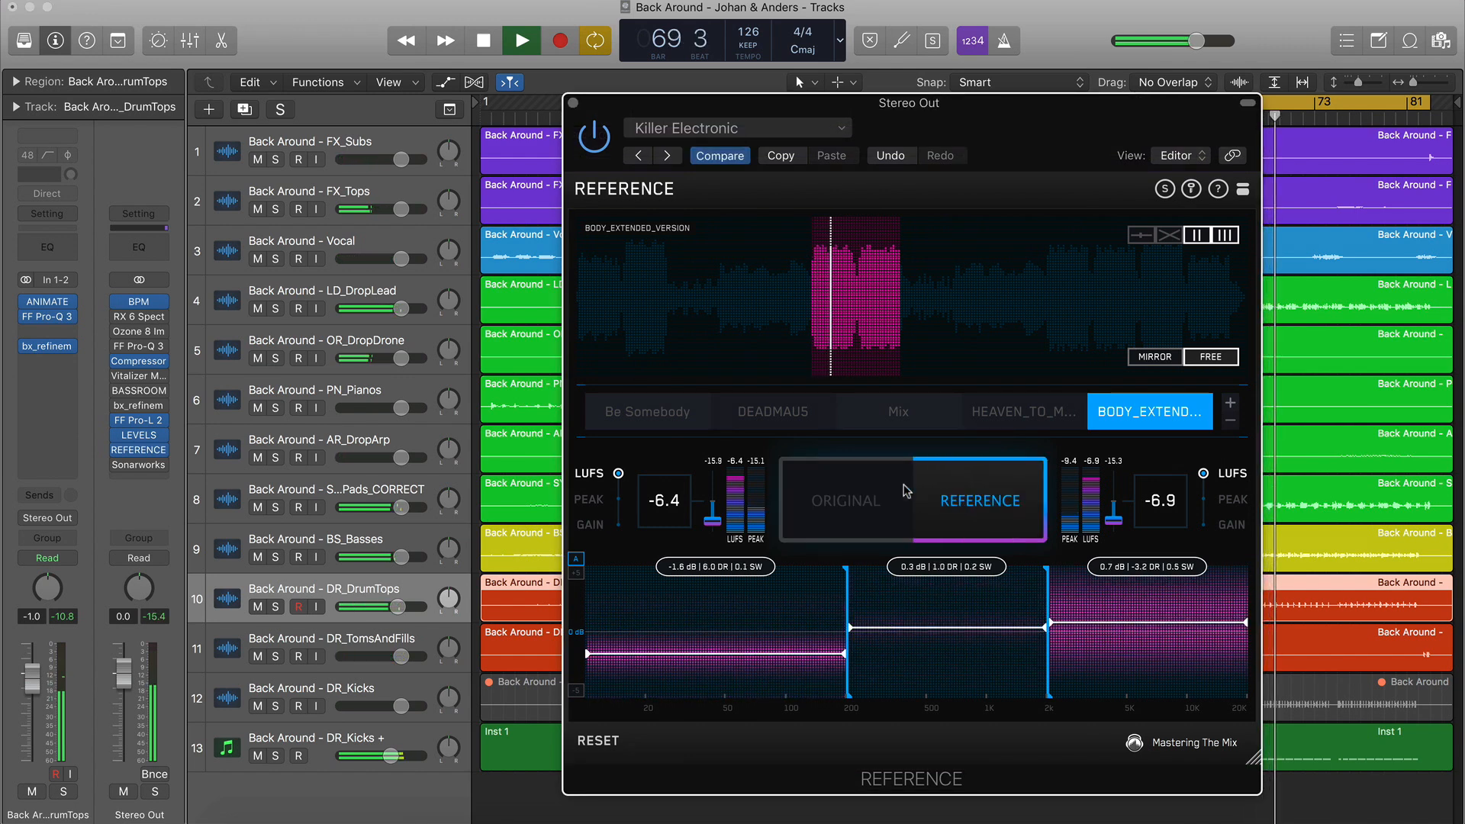
pyautogui.click(844, 492)
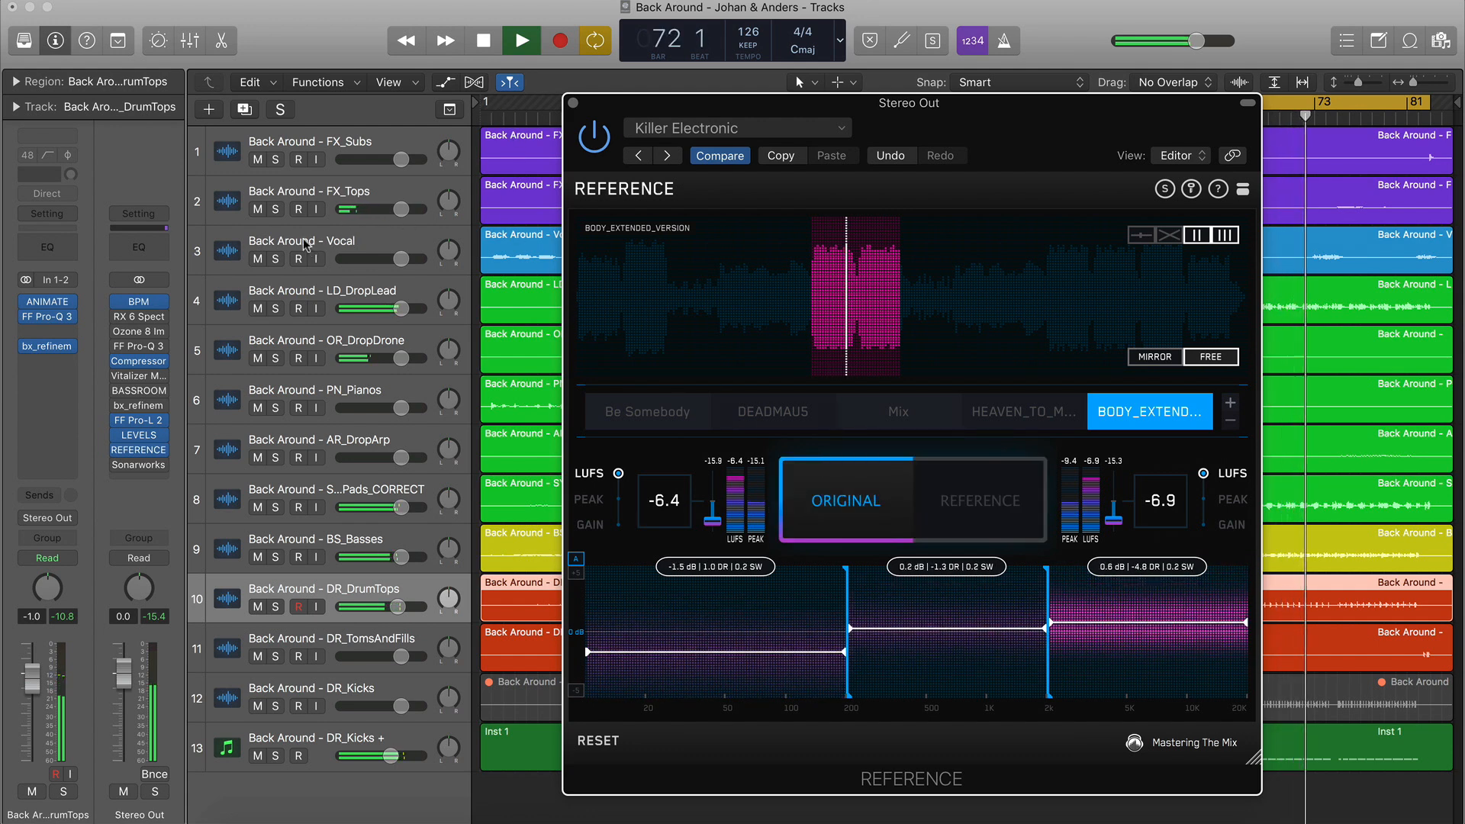
# Play the song from its start with the Vocal track selected and insert a stereo FF Pro-Q 3 on that track
pyautogui.click(377, 233)
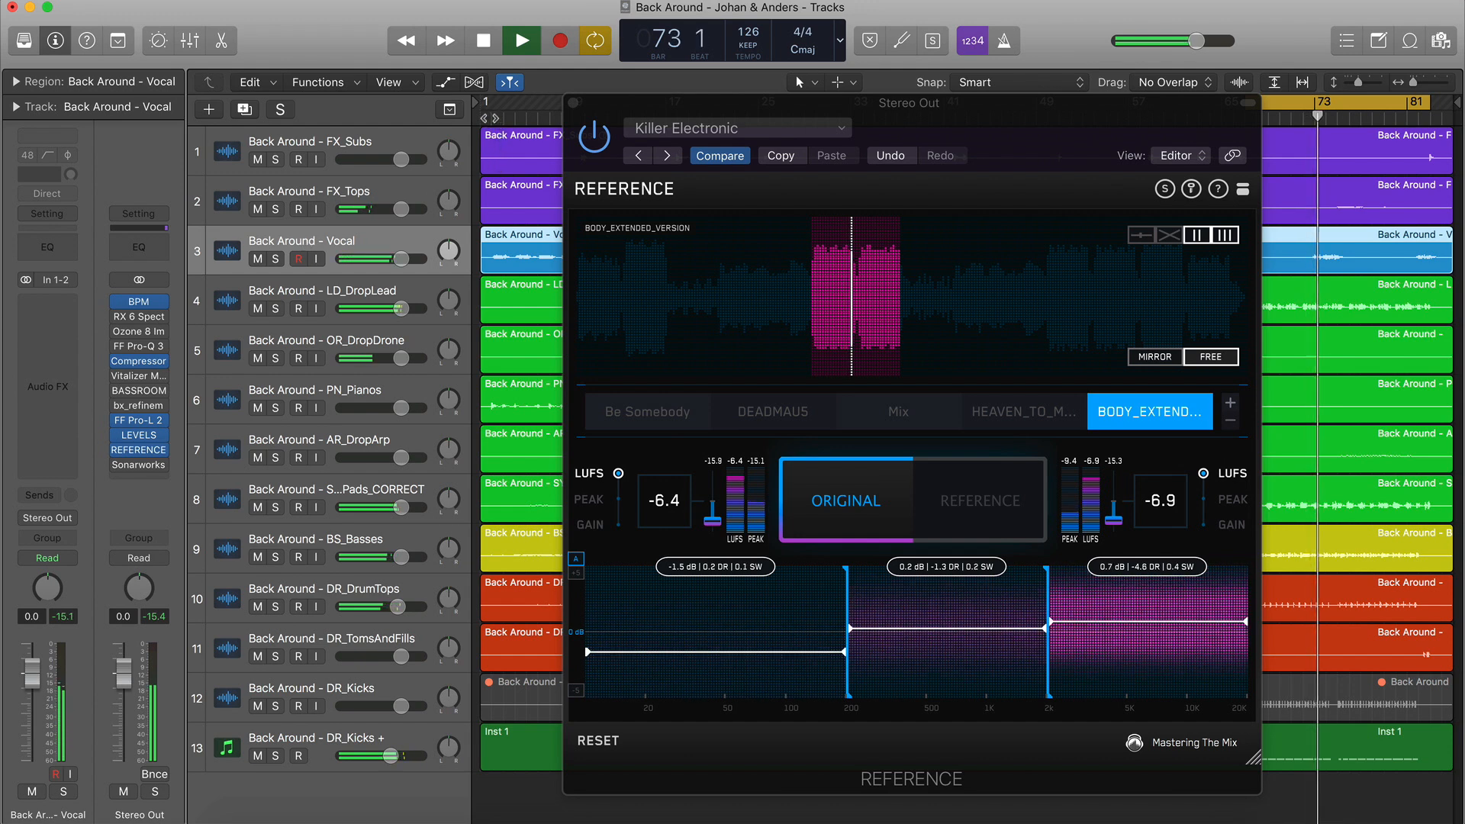
pyautogui.press('Return')
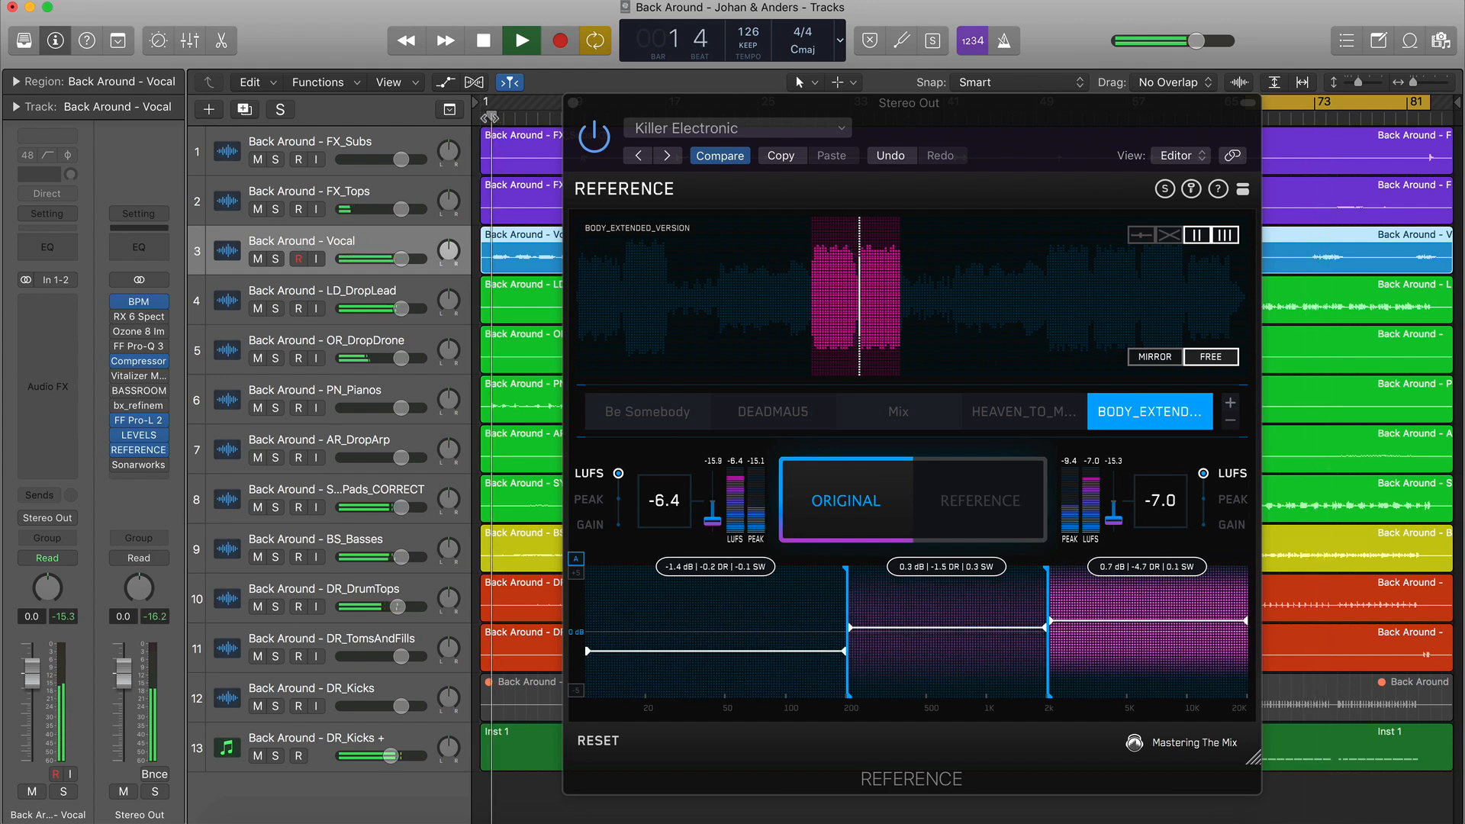
pyautogui.click(71, 309)
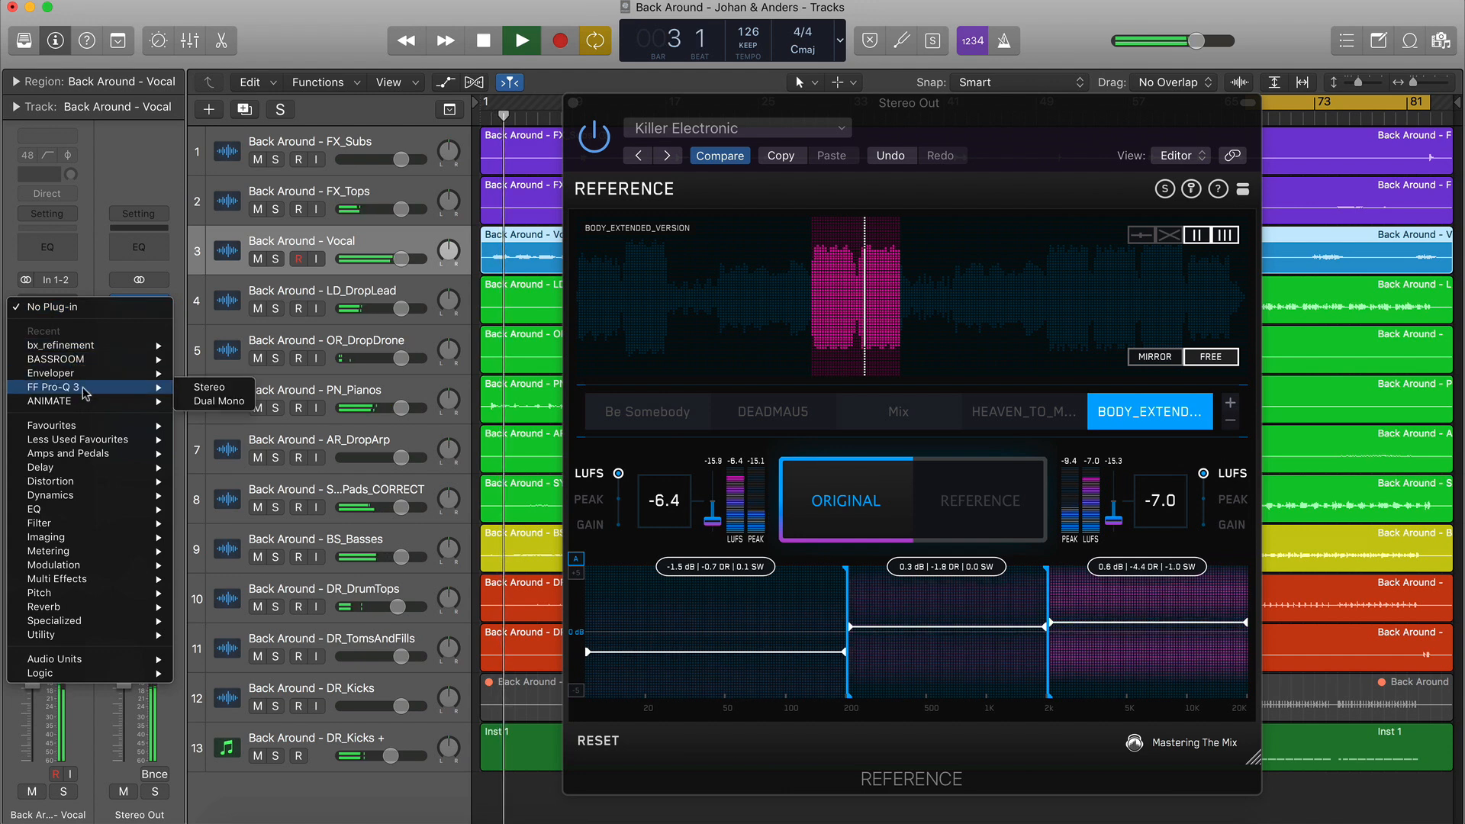
pyautogui.click(206, 393)
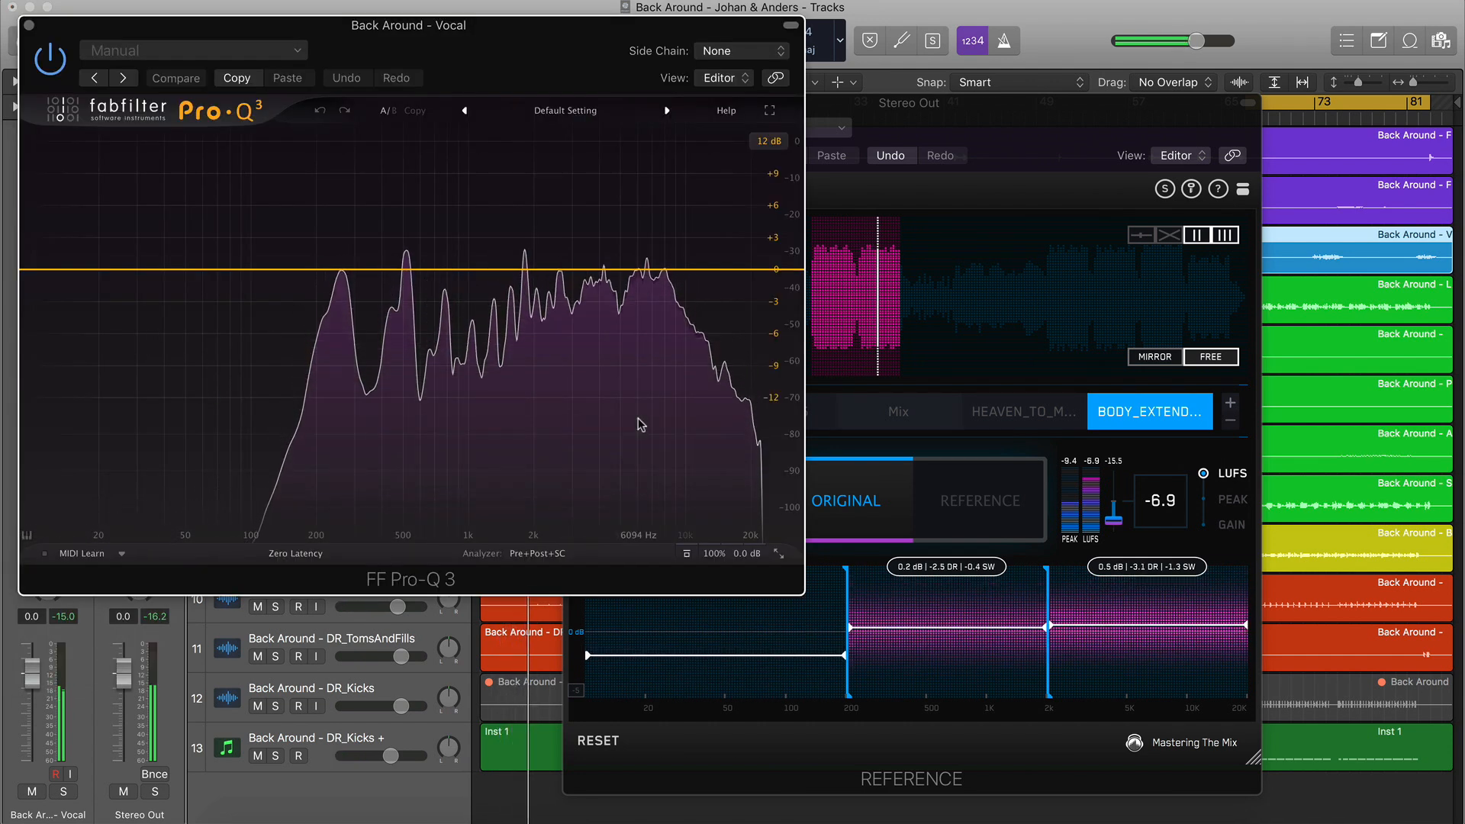
# Add two dynamic cuts to the Vocal EQ: a narrow one near 8 kHz ranging about -5.5 dB, and one near 200 Hz ranging -1 dB
pyautogui.moveTo(665, 260); pyautogui.dragTo(664, 211)
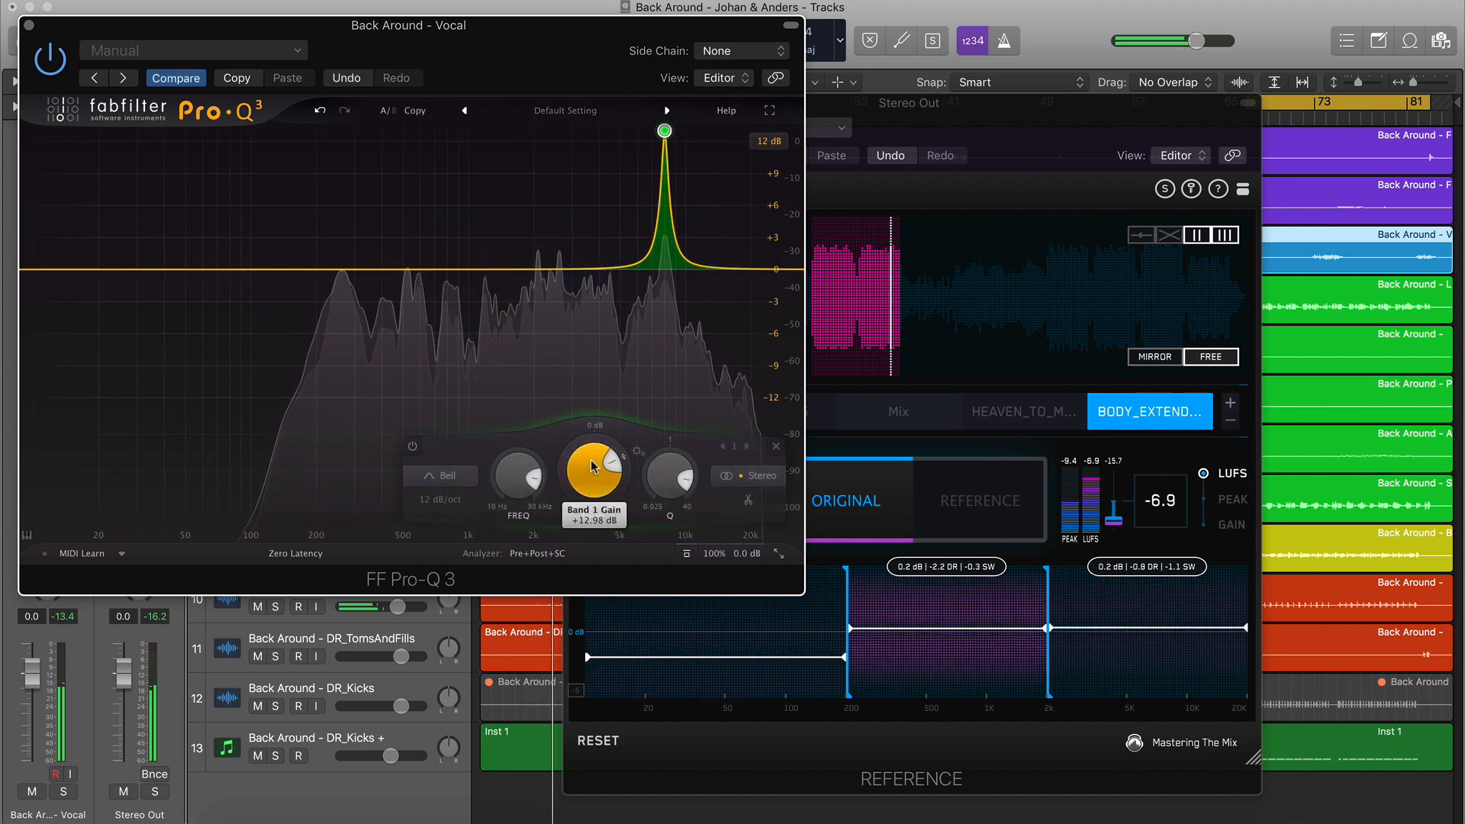
pyautogui.press('Return')
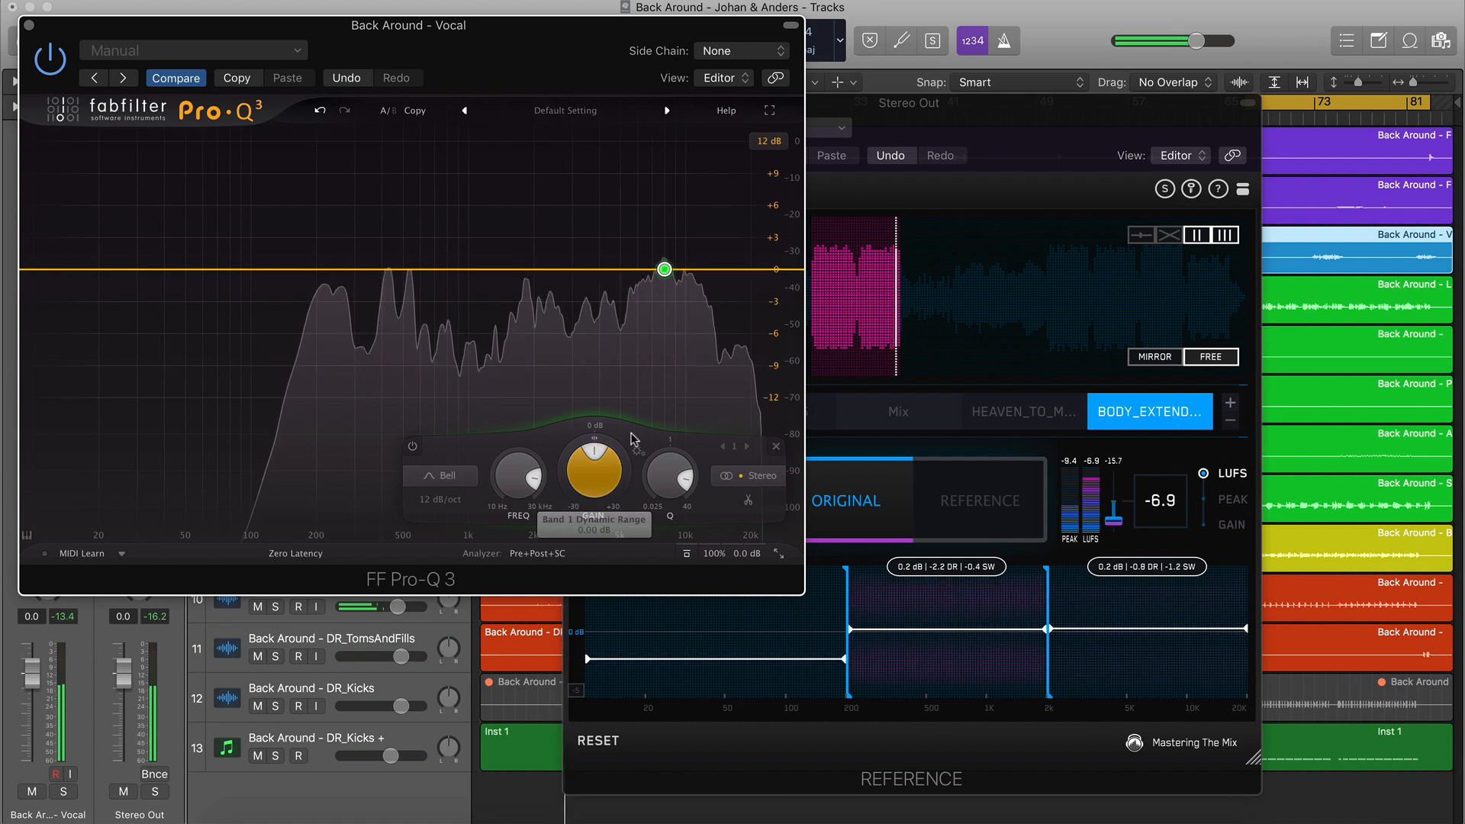
pyautogui.moveTo(606, 434); pyautogui.dragTo(605, 438)
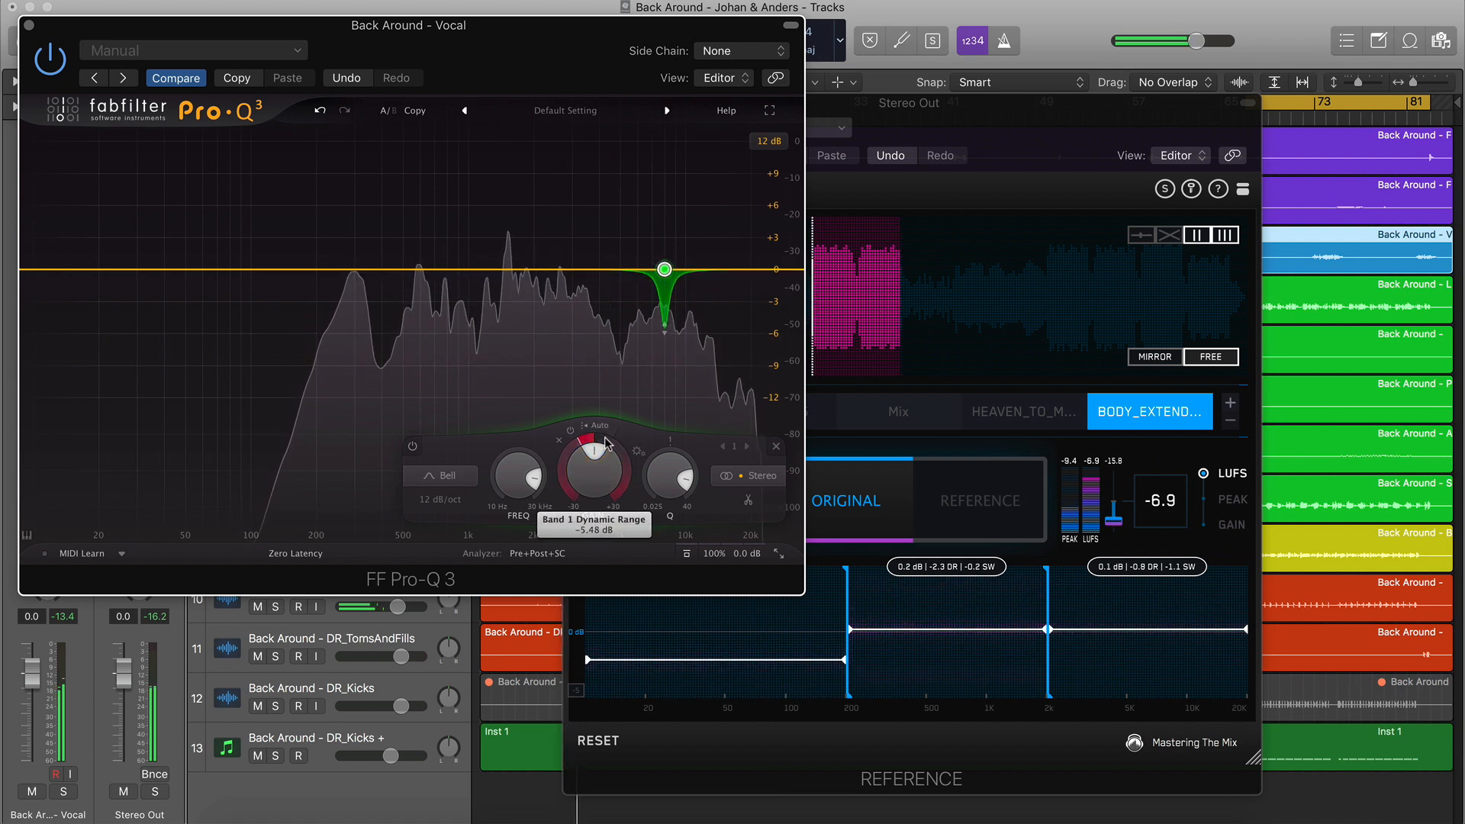
pyautogui.click(313, 271)
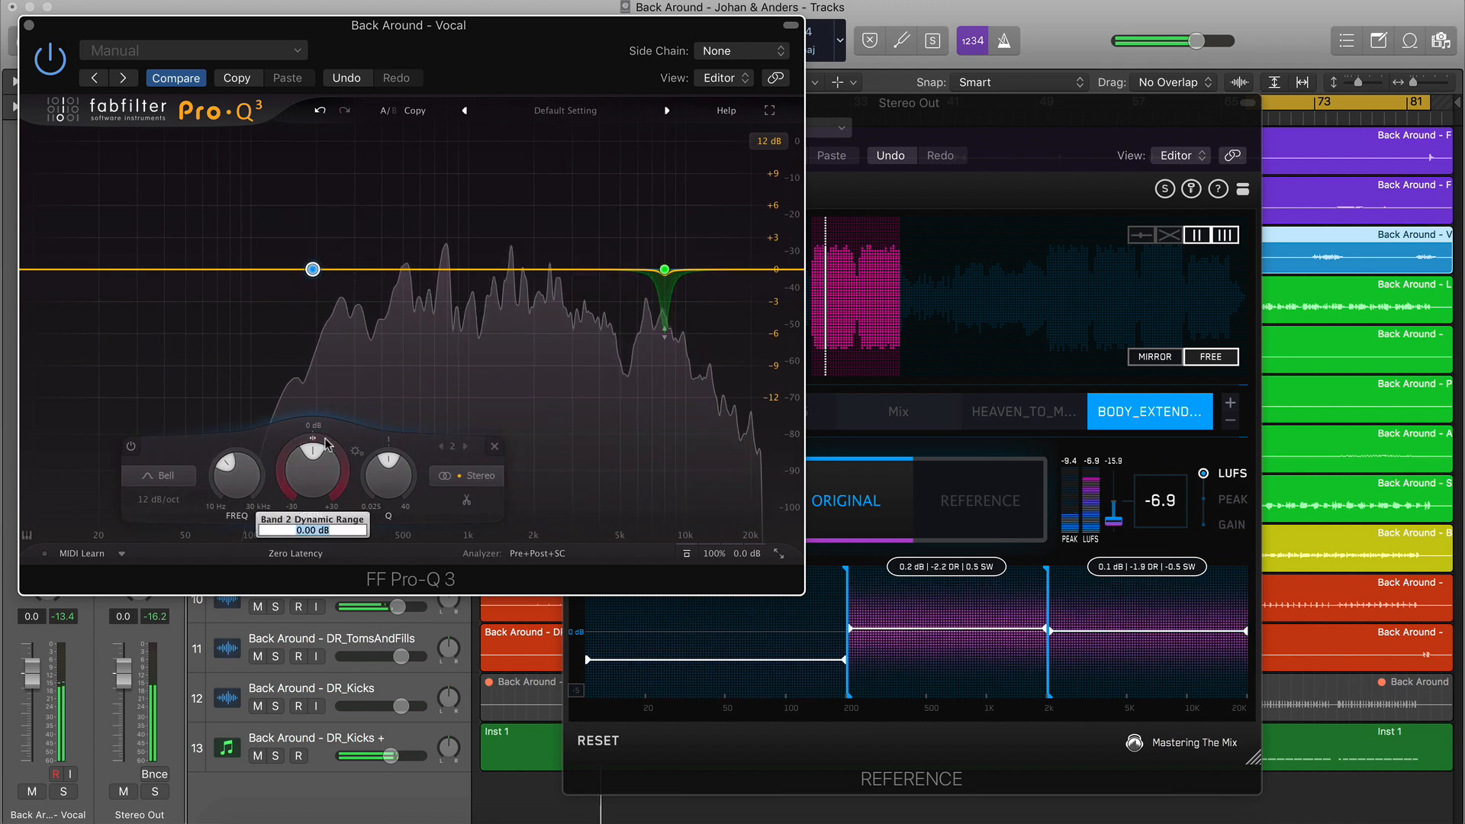
pyautogui.moveTo(326, 445); pyautogui.dragTo(326, 450)
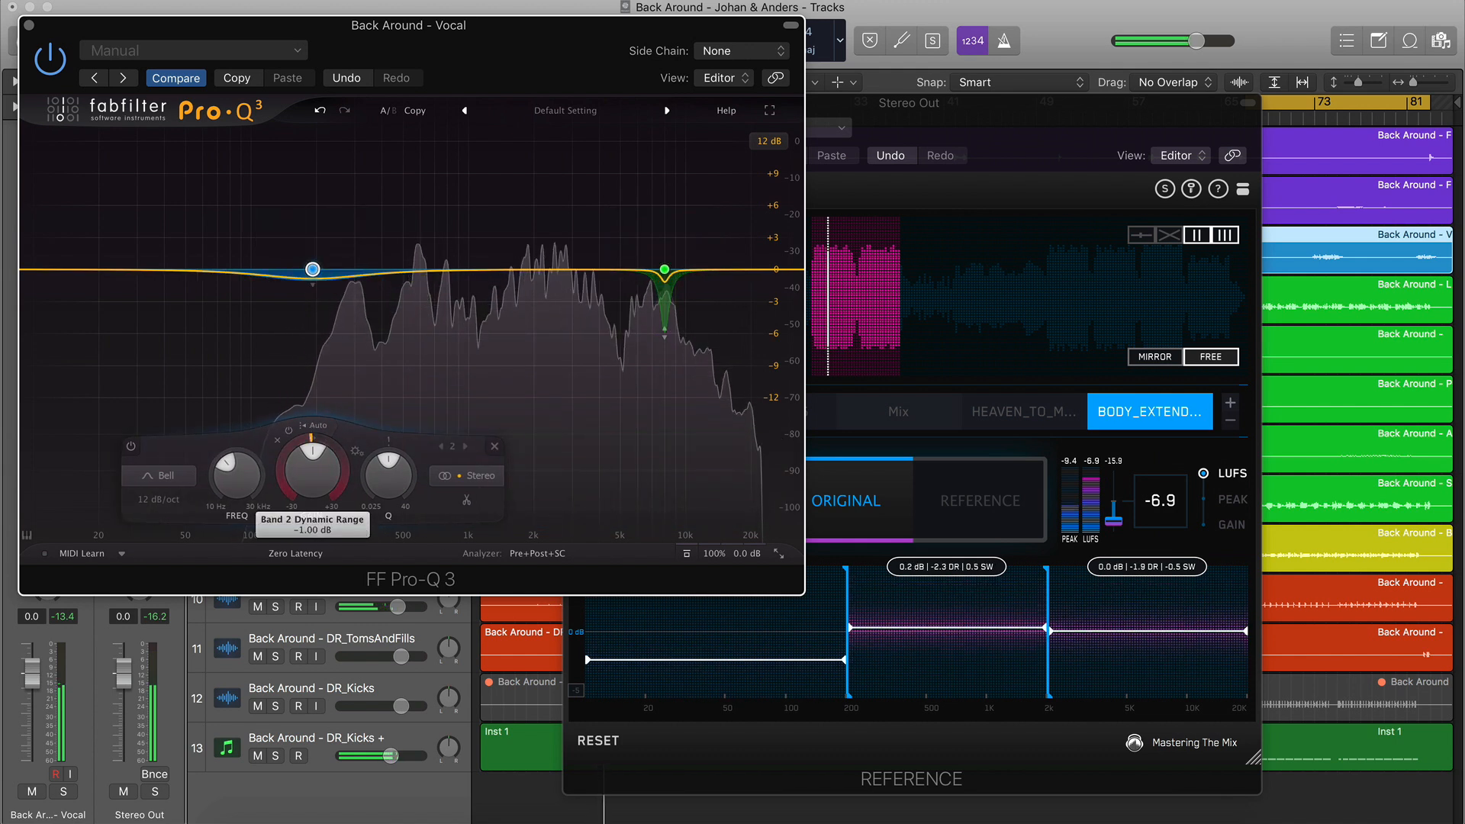
# Add a third dynamic cut to the Vocal EQ at about 1319 Hz with Q 1 and set it to process only the Mid signal
pyautogui.click(494, 271)
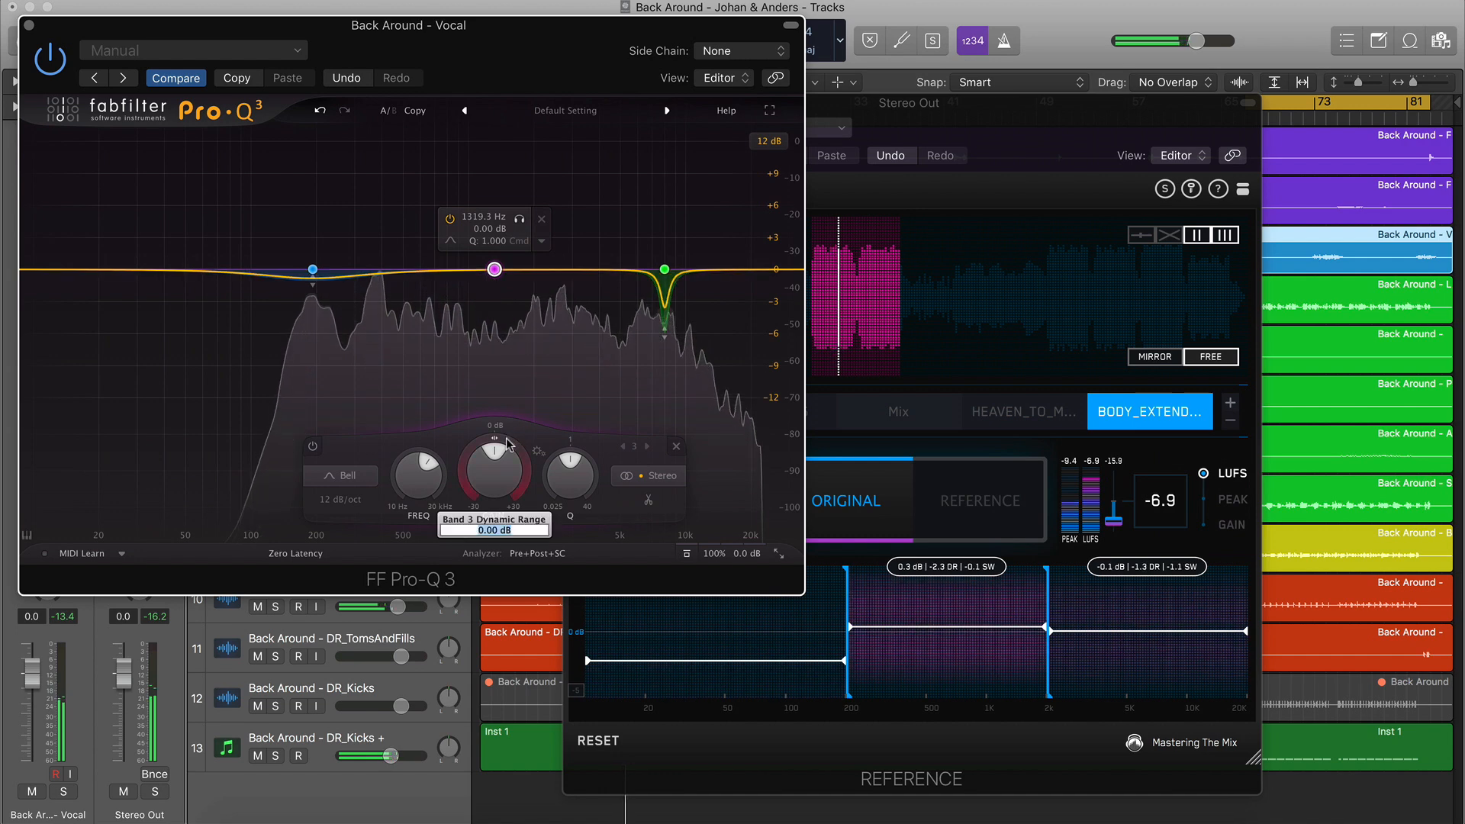
pyautogui.click(643, 477)
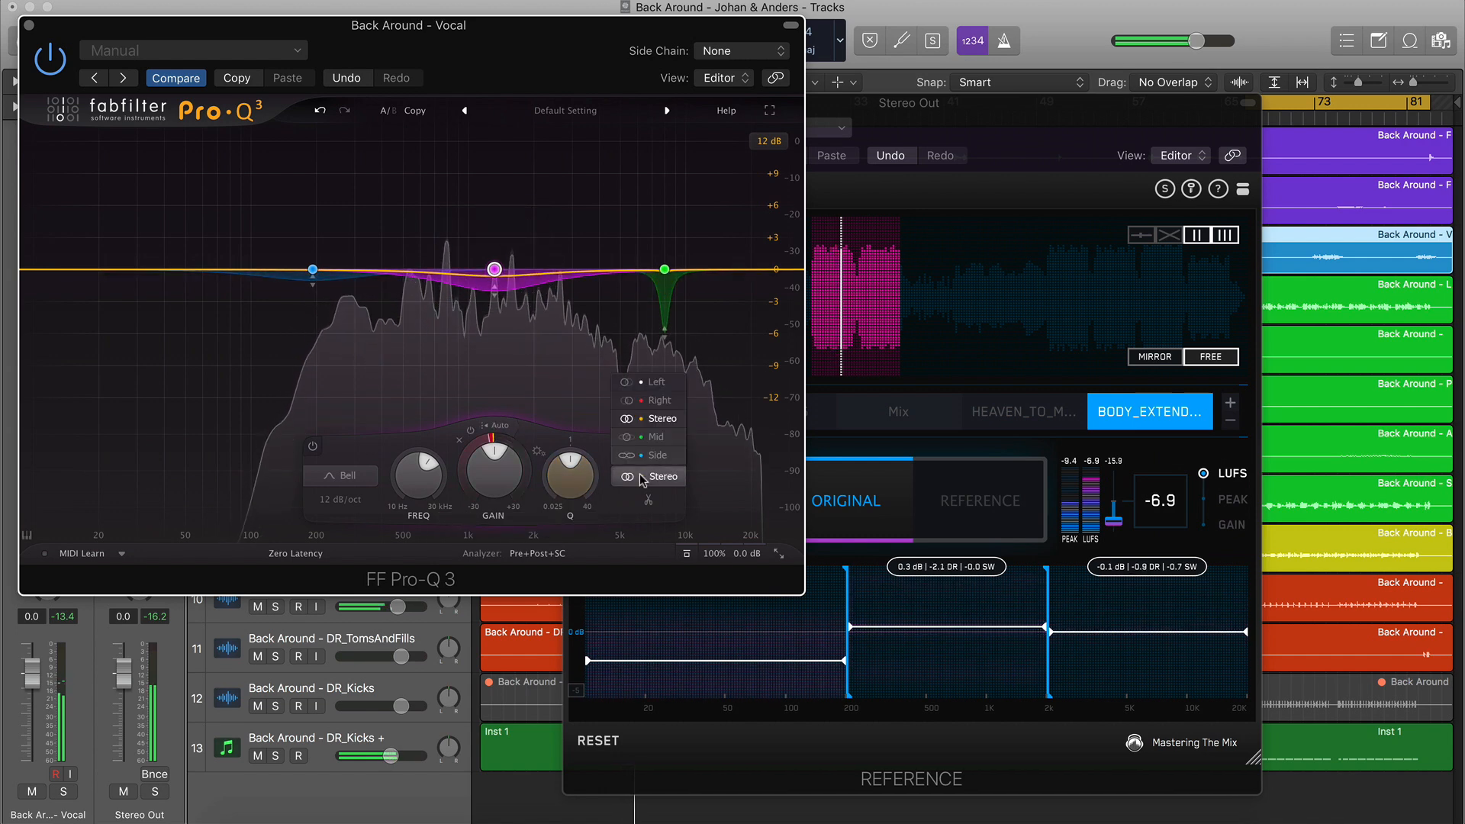
pyautogui.click(656, 436)
# Solo the Vocal, move the Mid band just below 1 kHz and add a dynamic cut near 3 kHz with Q about 2.06
pyautogui.click(64, 792)
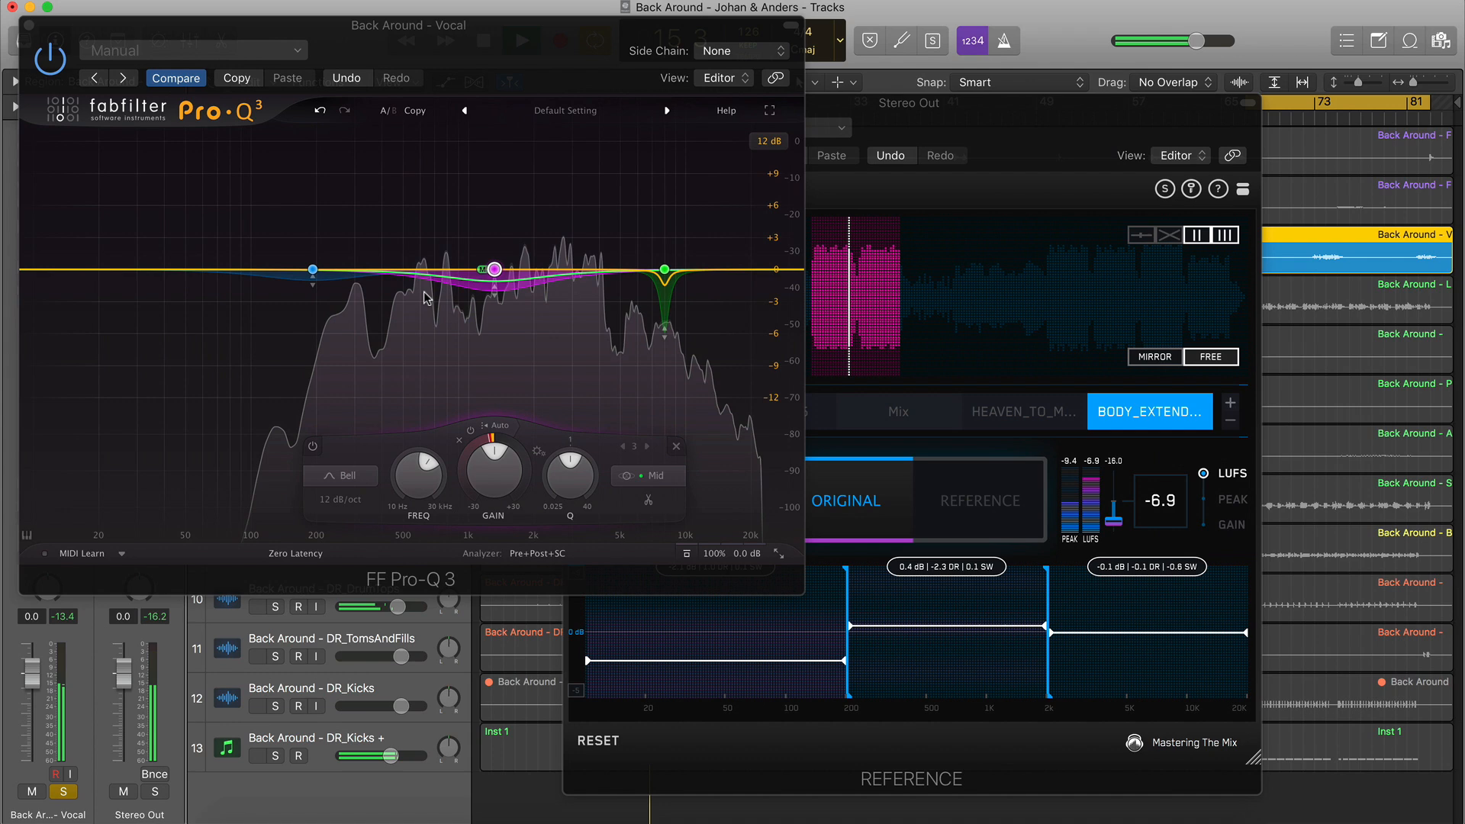
pyautogui.moveTo(520, 219); pyautogui.dragTo(509, 248)
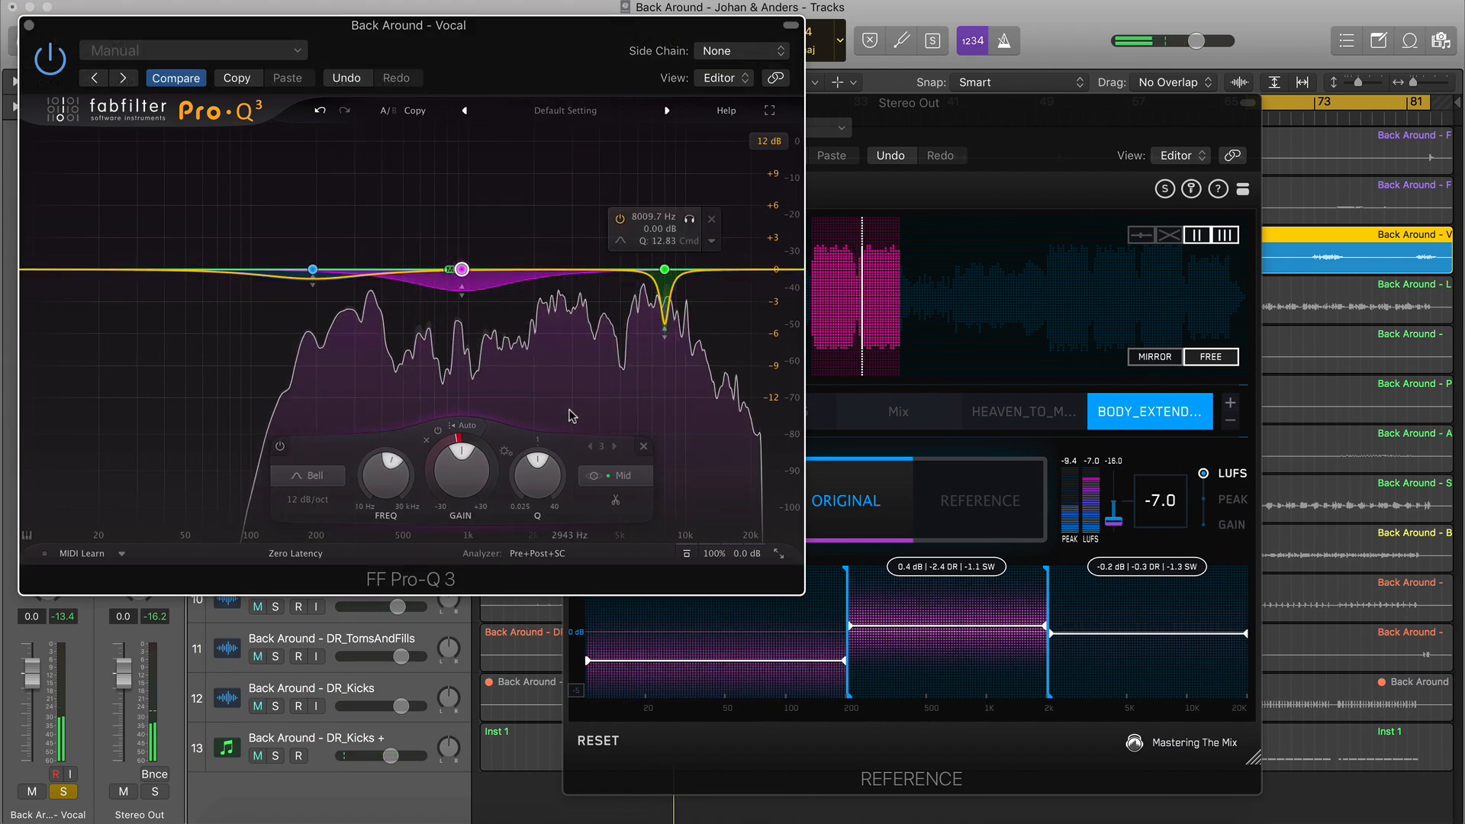
pyautogui.click(577, 271)
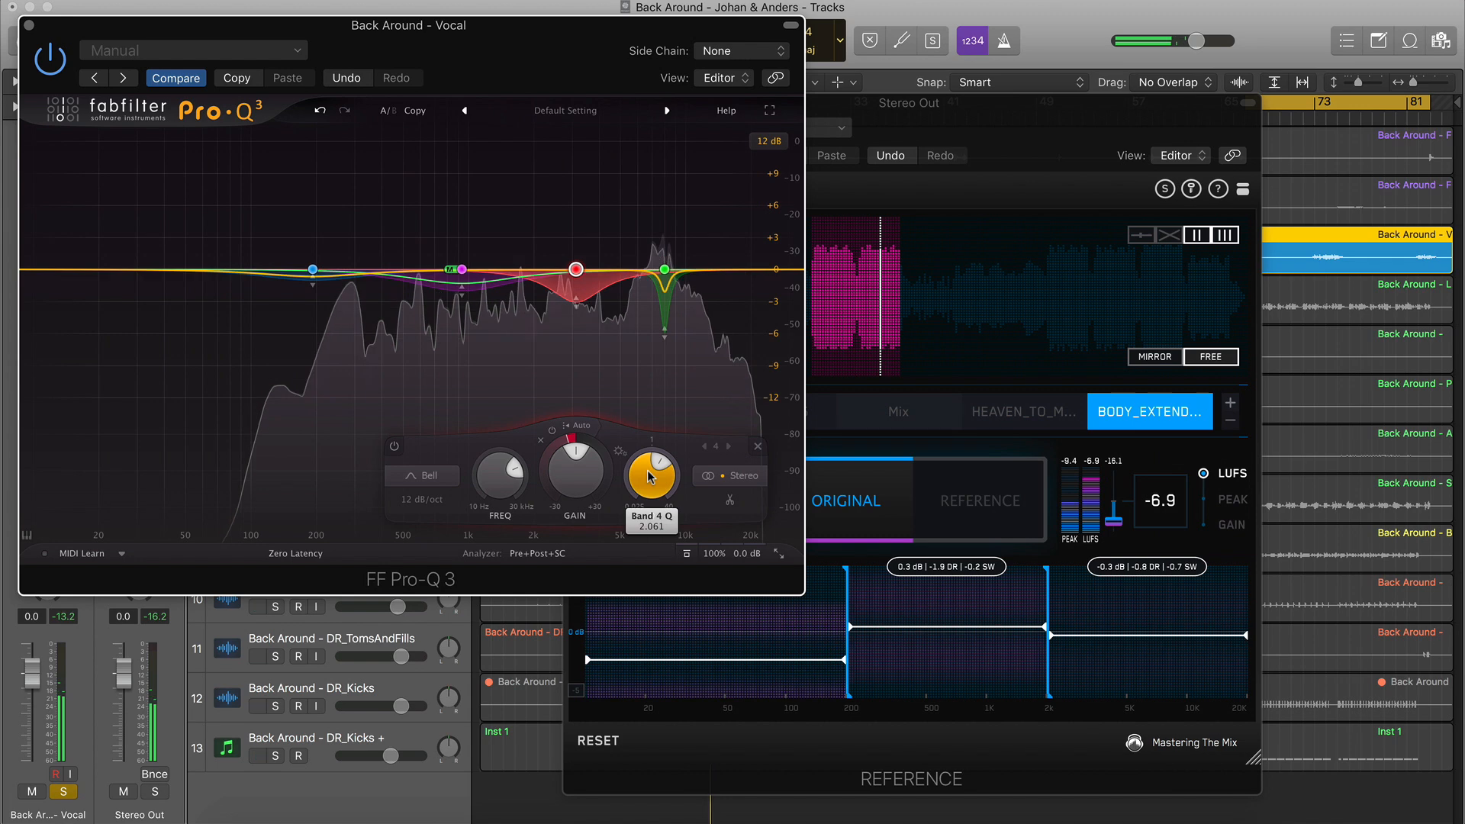
pyautogui.moveTo(648, 477); pyautogui.dragTo(603, 429)
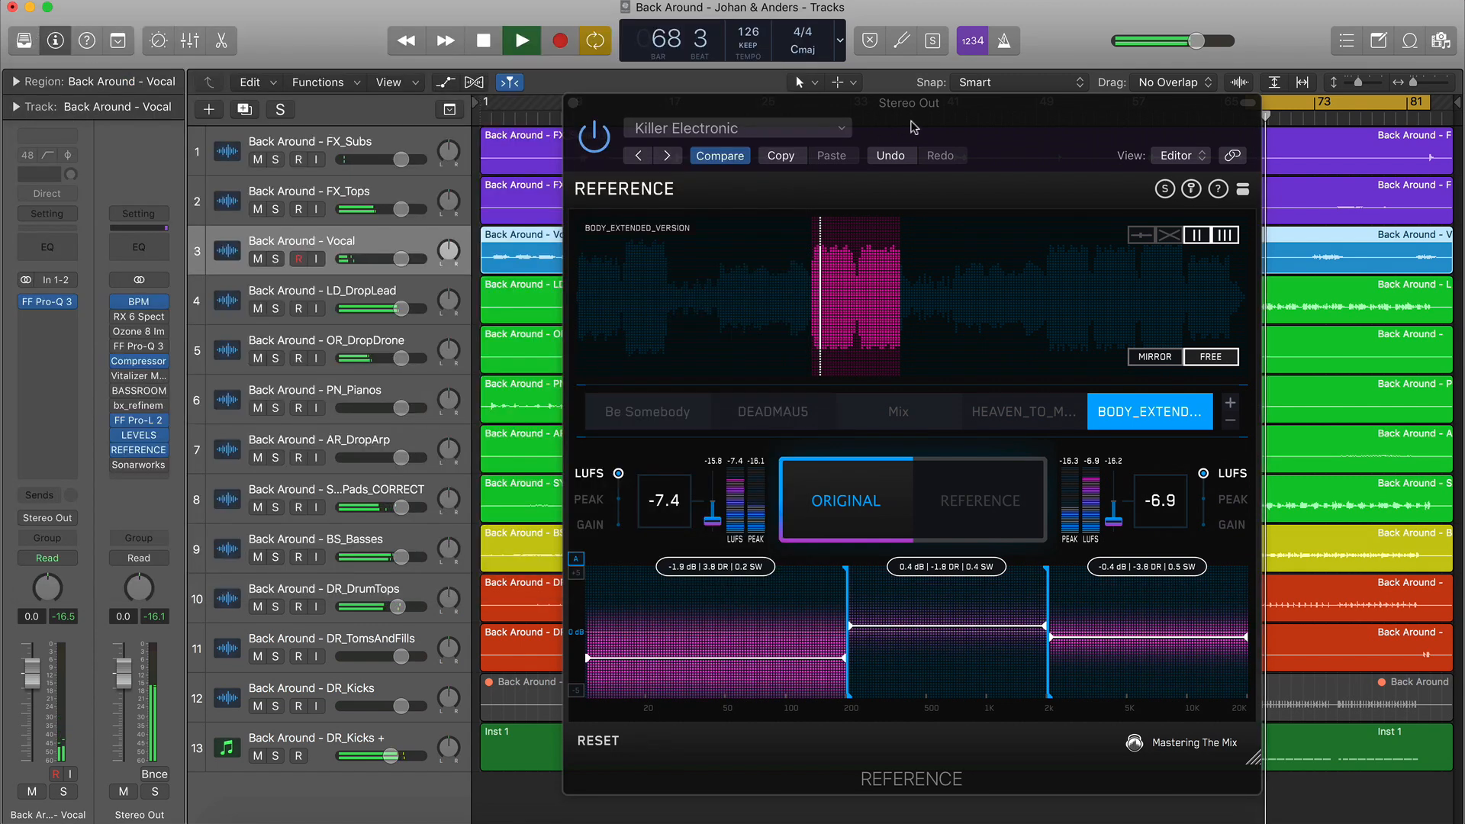
# Compare the full mix, including the equalized vocal, with the BODY_EXTENDED_VERSION reference and return to the original
pyautogui.click(980, 504)
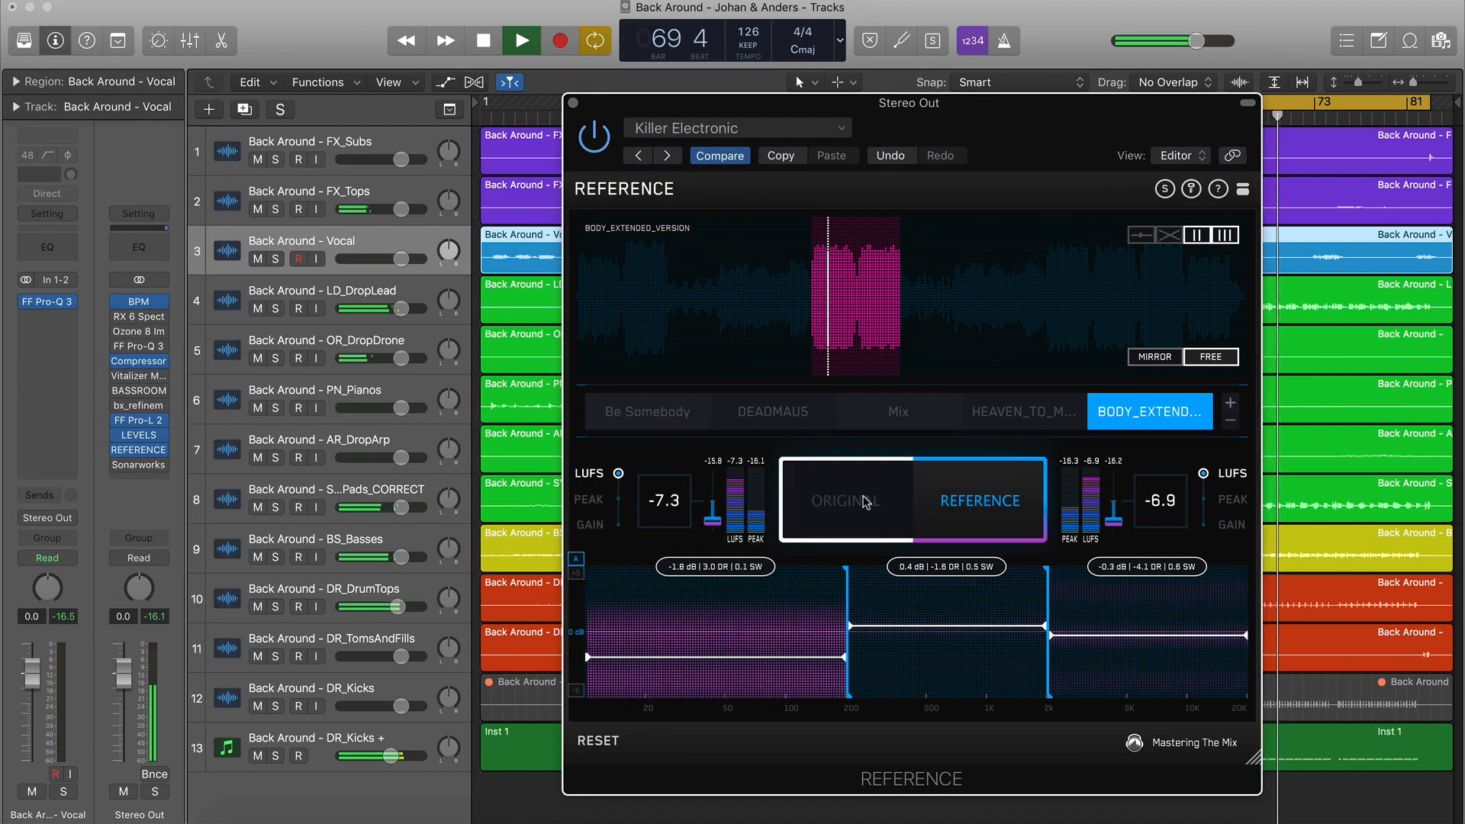
pyautogui.click(866, 502)
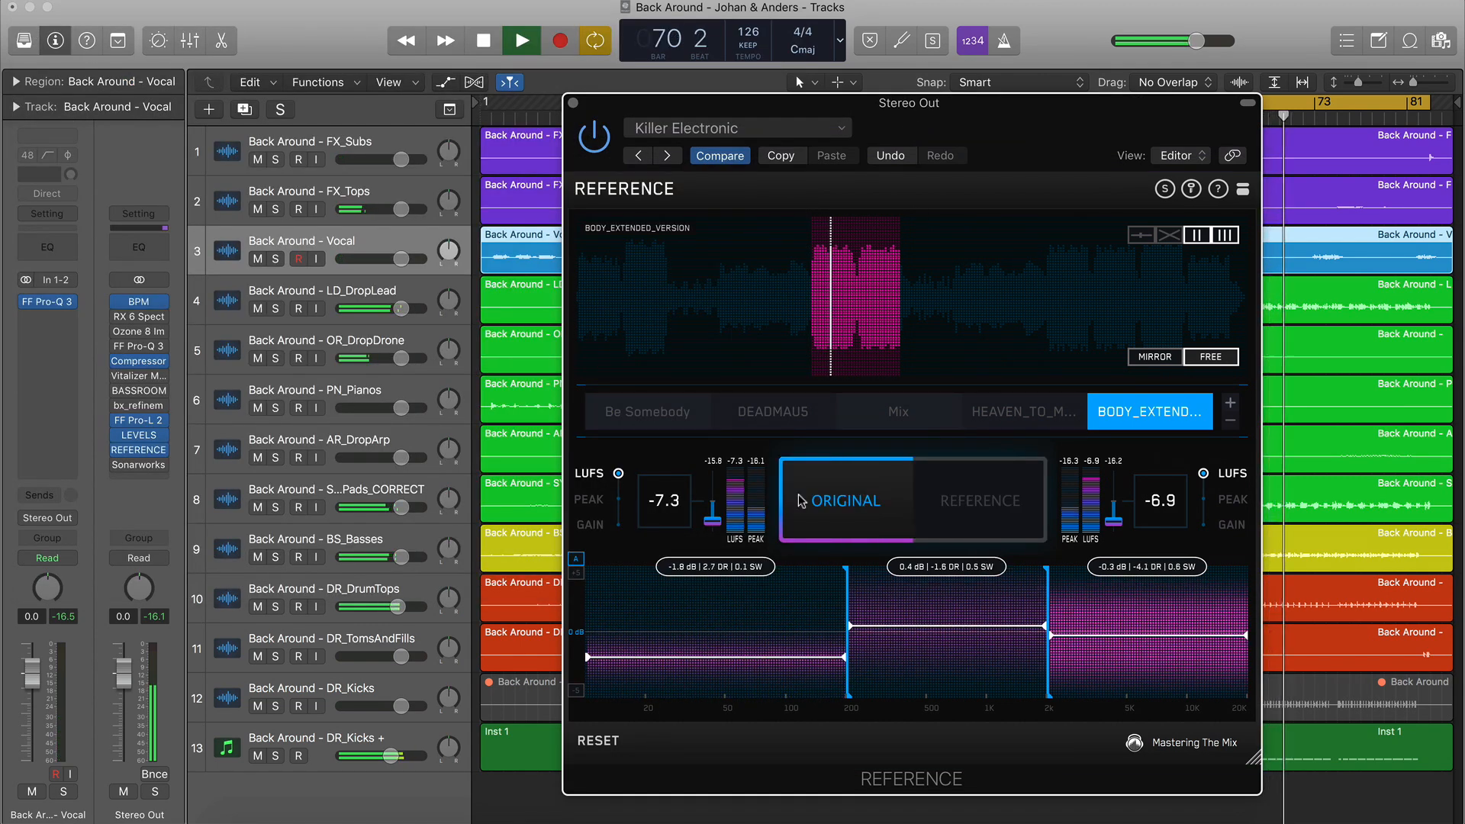
# Check the stereo output's short-term and integrated LUFS in LEVELS, reset the meter and inspect the true peak
pyautogui.click(140, 433)
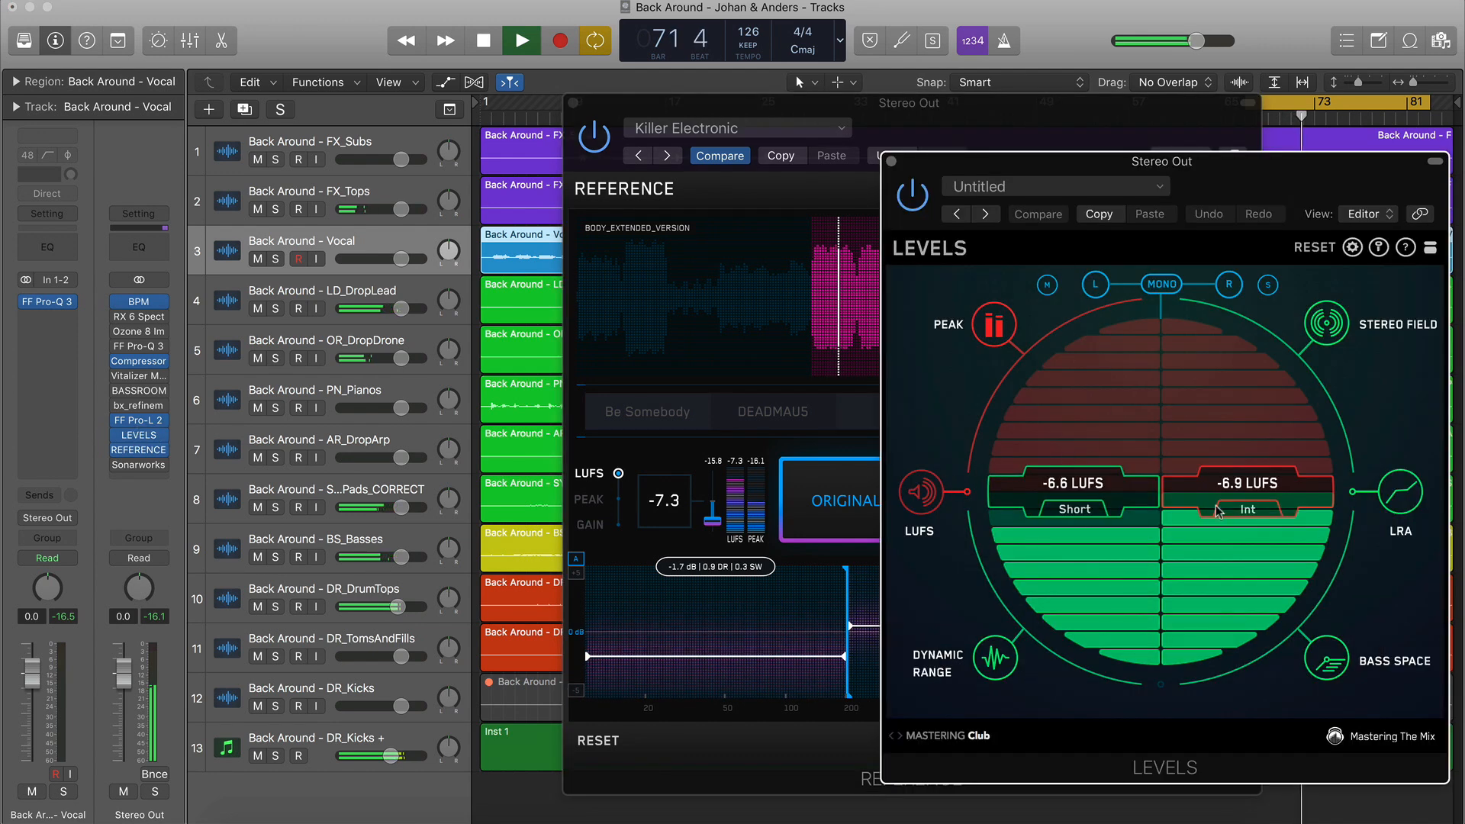
pyautogui.click(1076, 508)
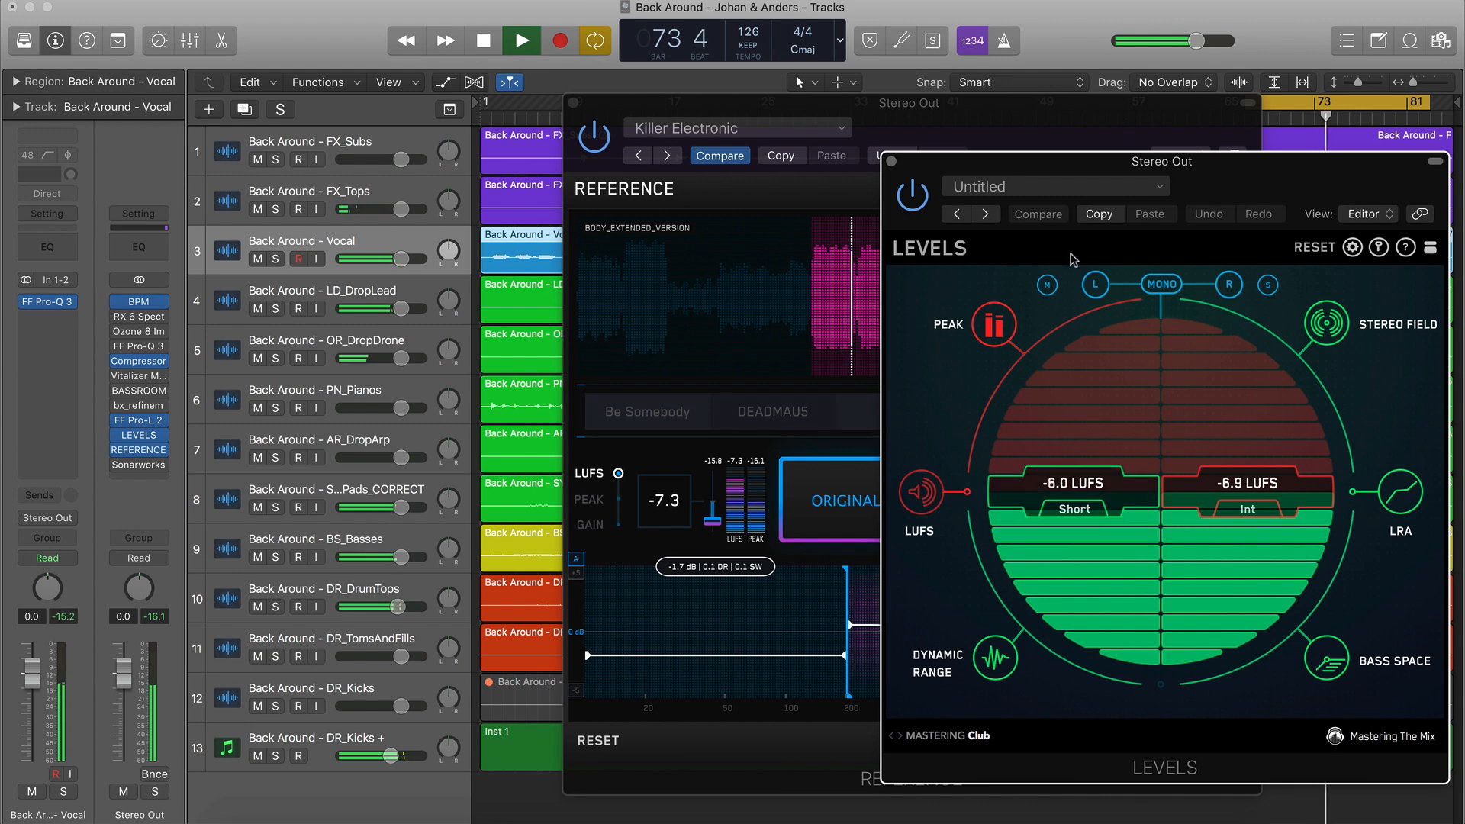
pyautogui.click(1328, 251)
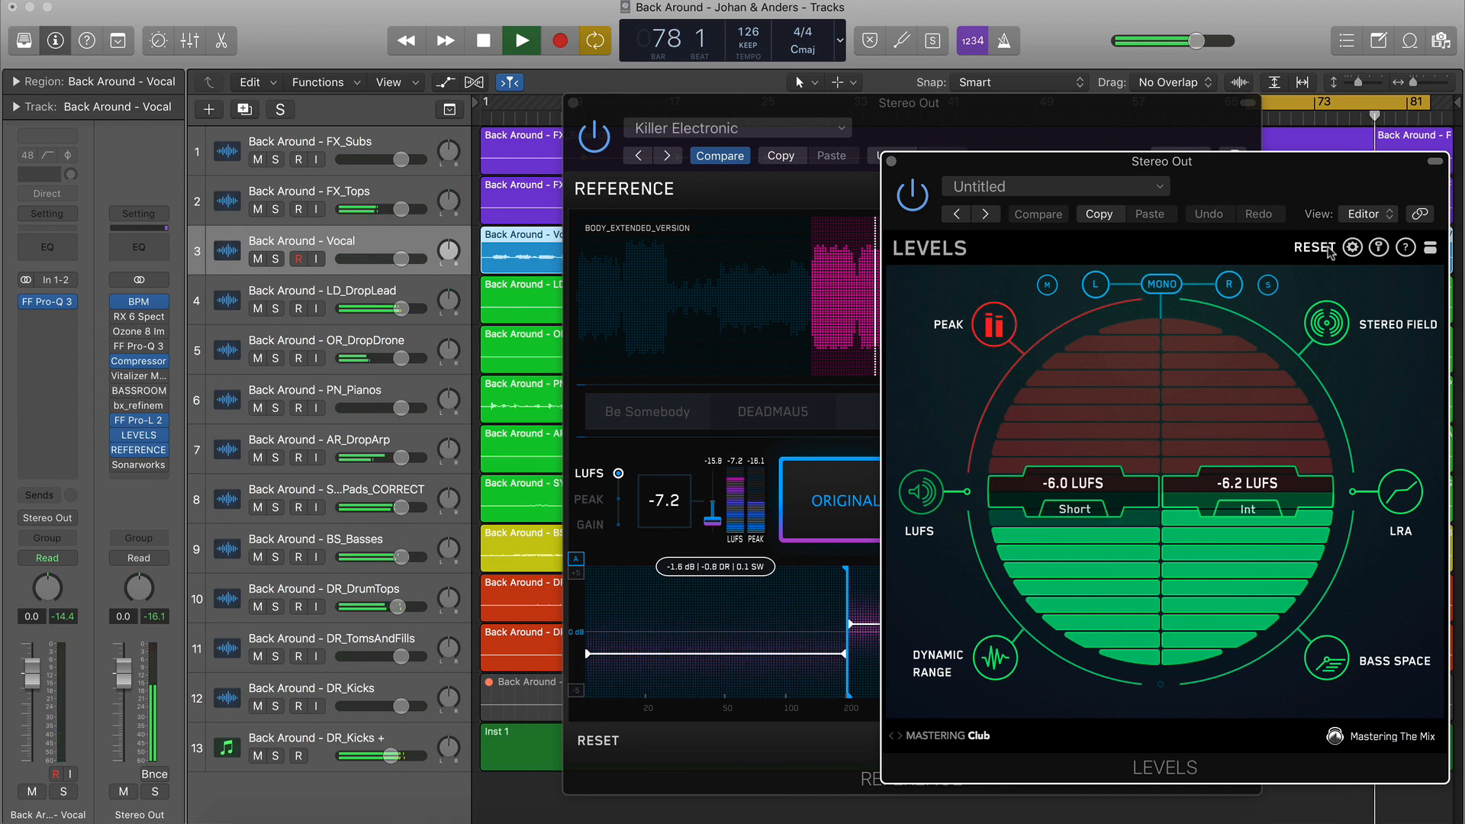
pyautogui.click(989, 321)
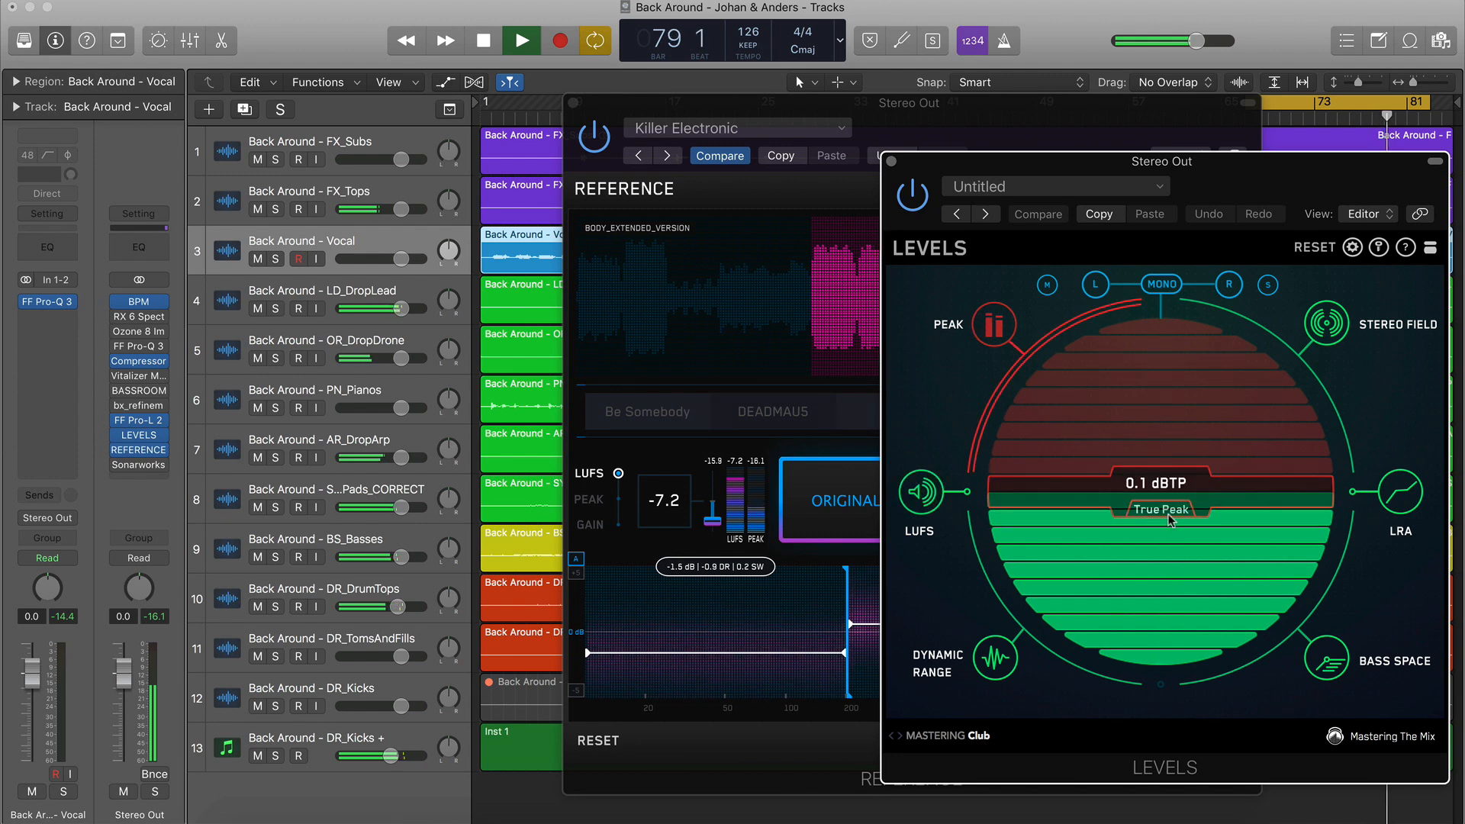
# Set the output level of FF Pro-L 2 on the stereo output to -0.4 dB and recheck the true peak in LEVELS
pyautogui.click(146, 422)
pyautogui.doubleClick(674, 506)
pyautogui.write('-0.')
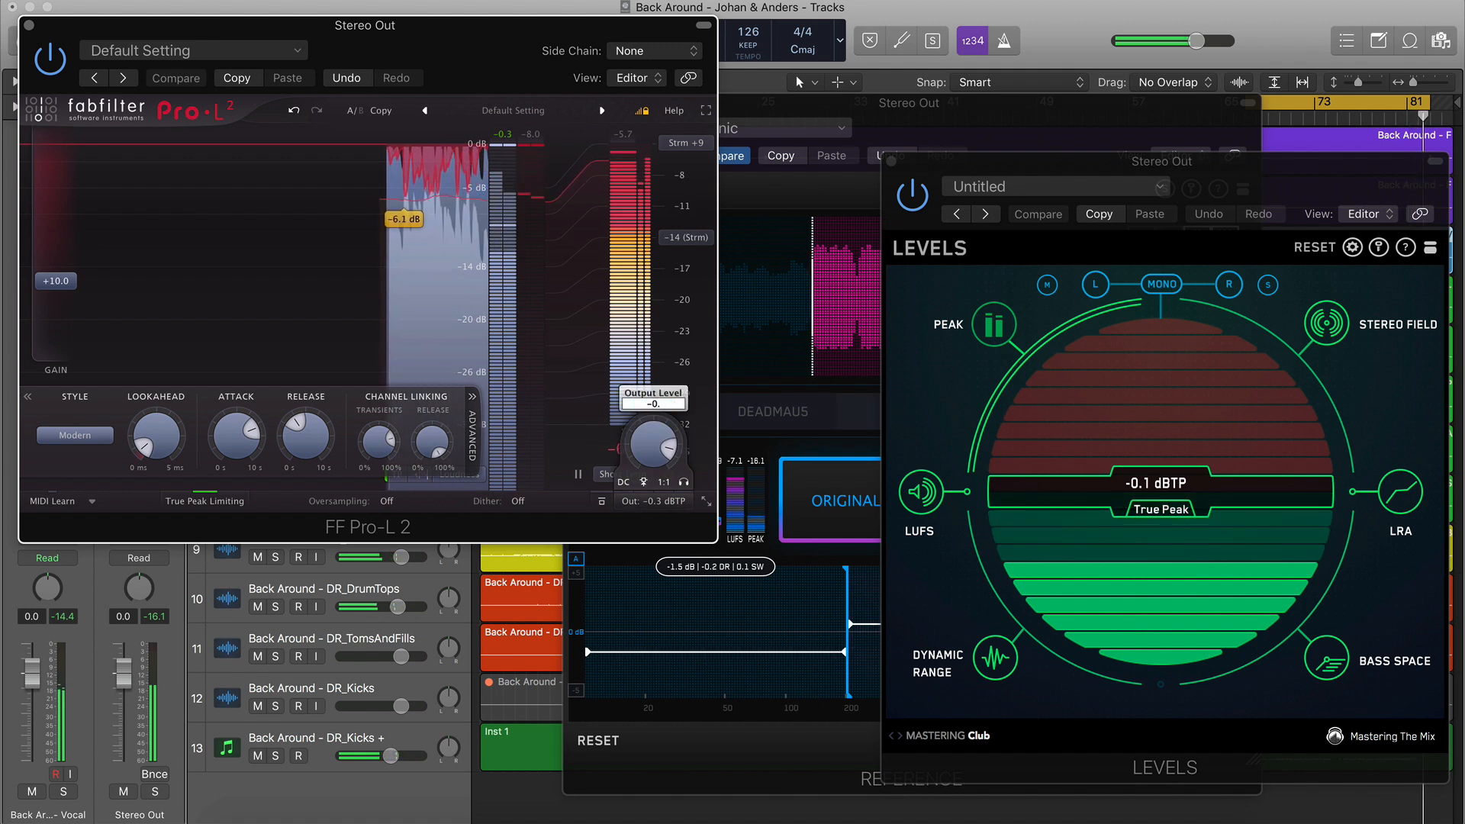
pyautogui.write('4')
pyautogui.press('Return')
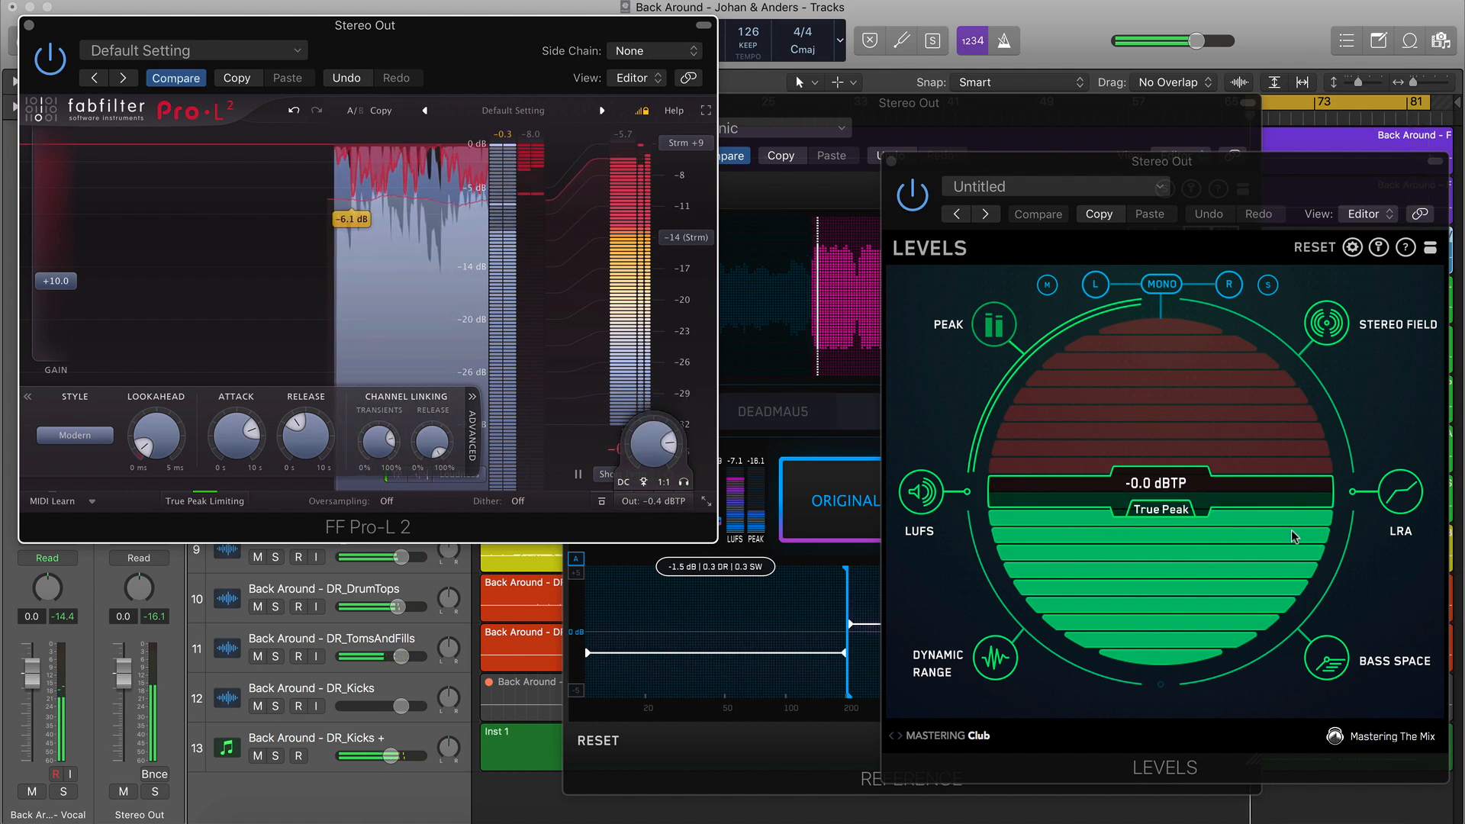
pyautogui.click(1178, 517)
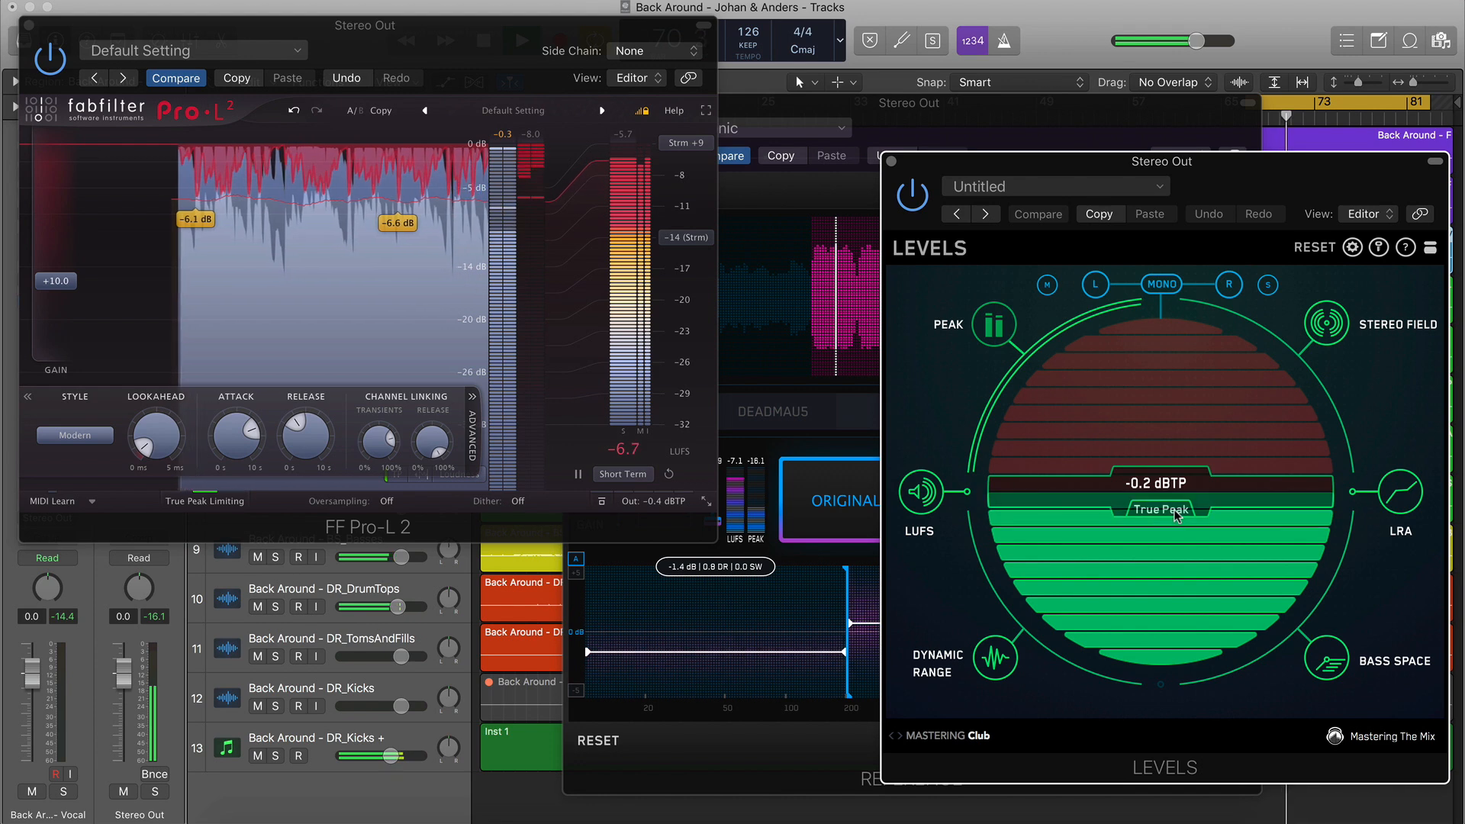
# Compare the mix with BODY_EXTENDED_VERSION, then repeatedly with the HEAVEN_TO_ME reference, and return to the original
pyautogui.click(1019, 126)
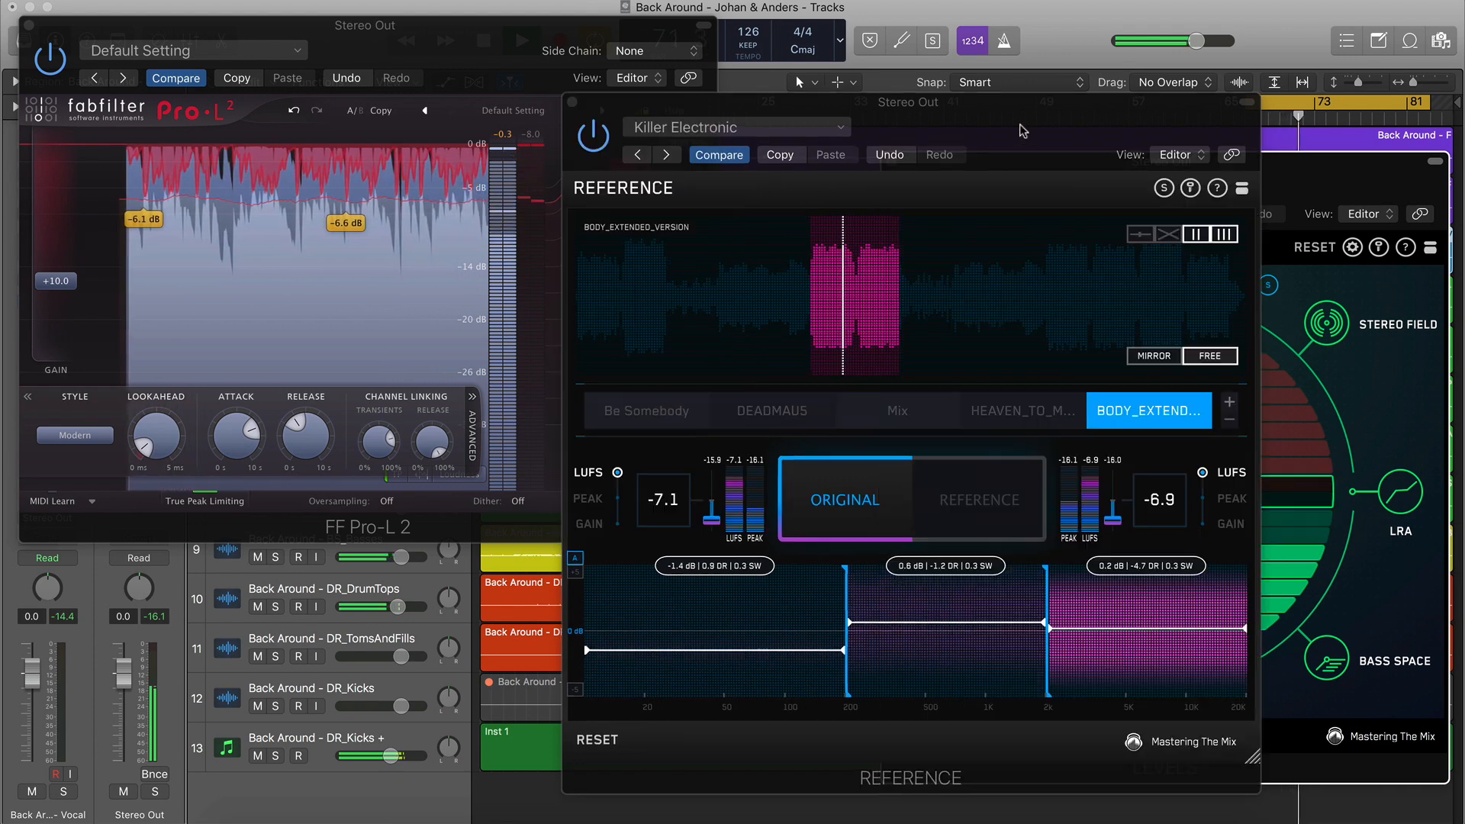
pyautogui.click(993, 518)
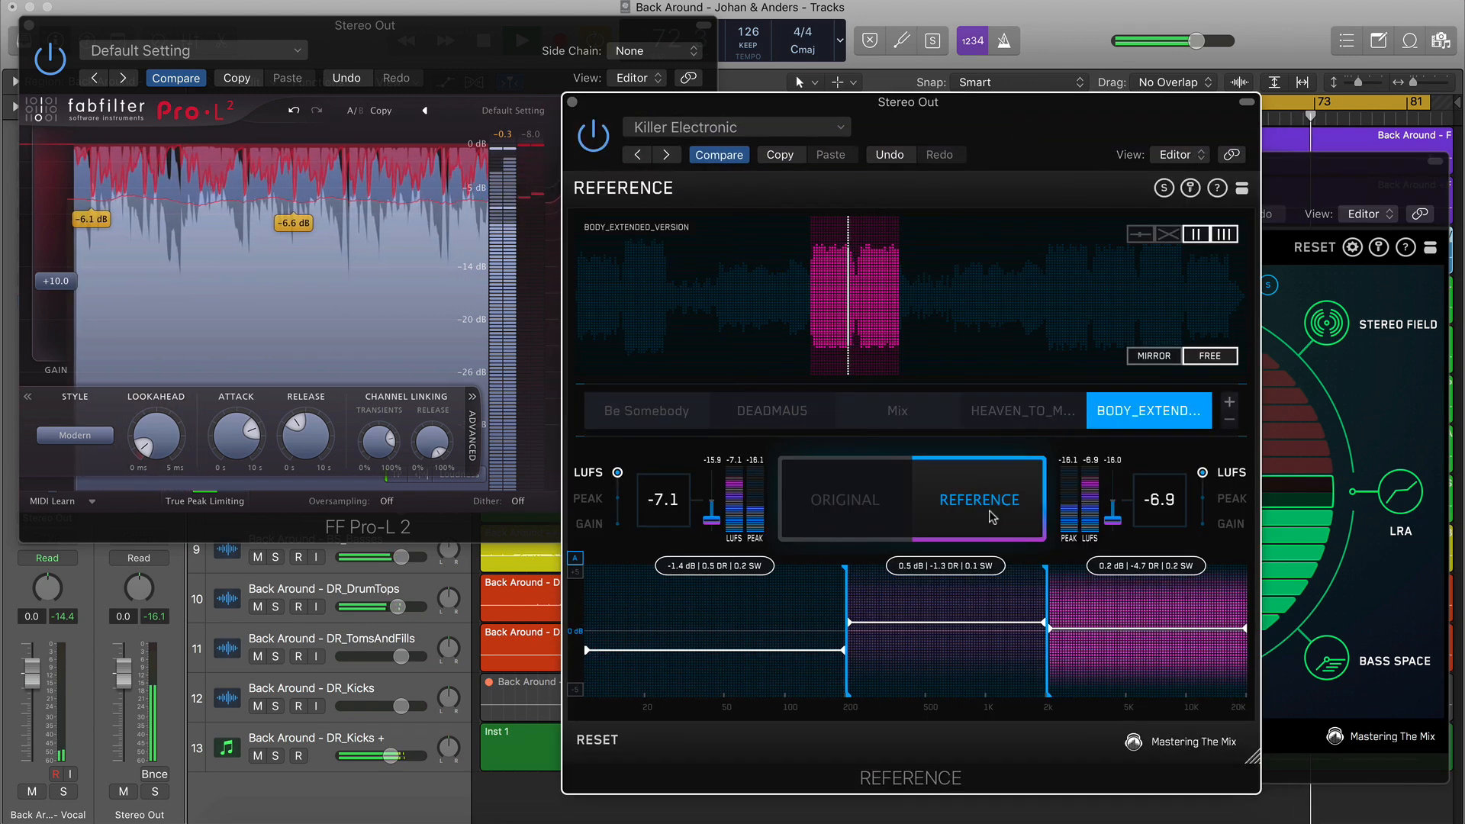
pyautogui.click(1023, 411)
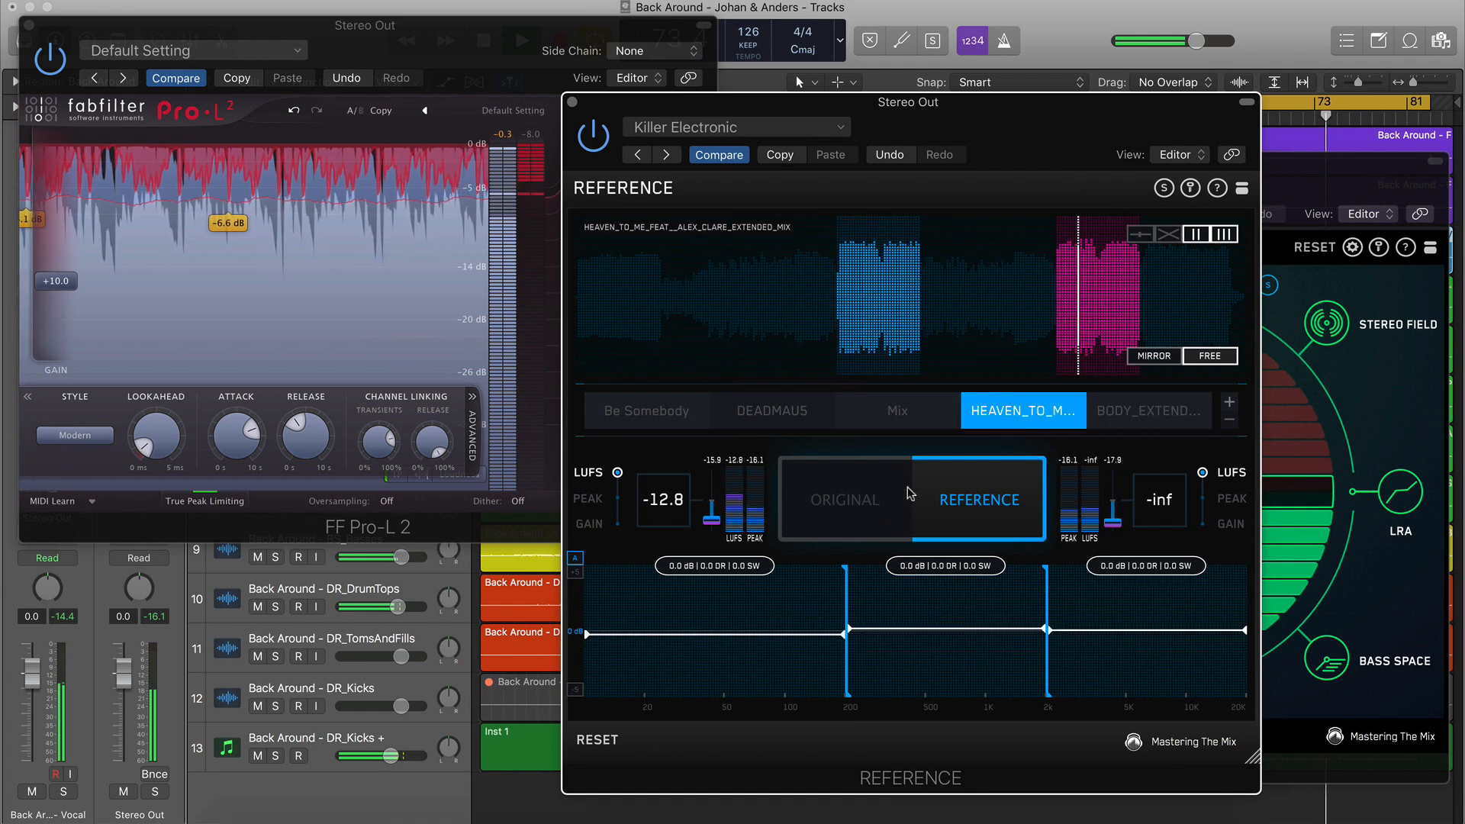
pyautogui.click(853, 519)
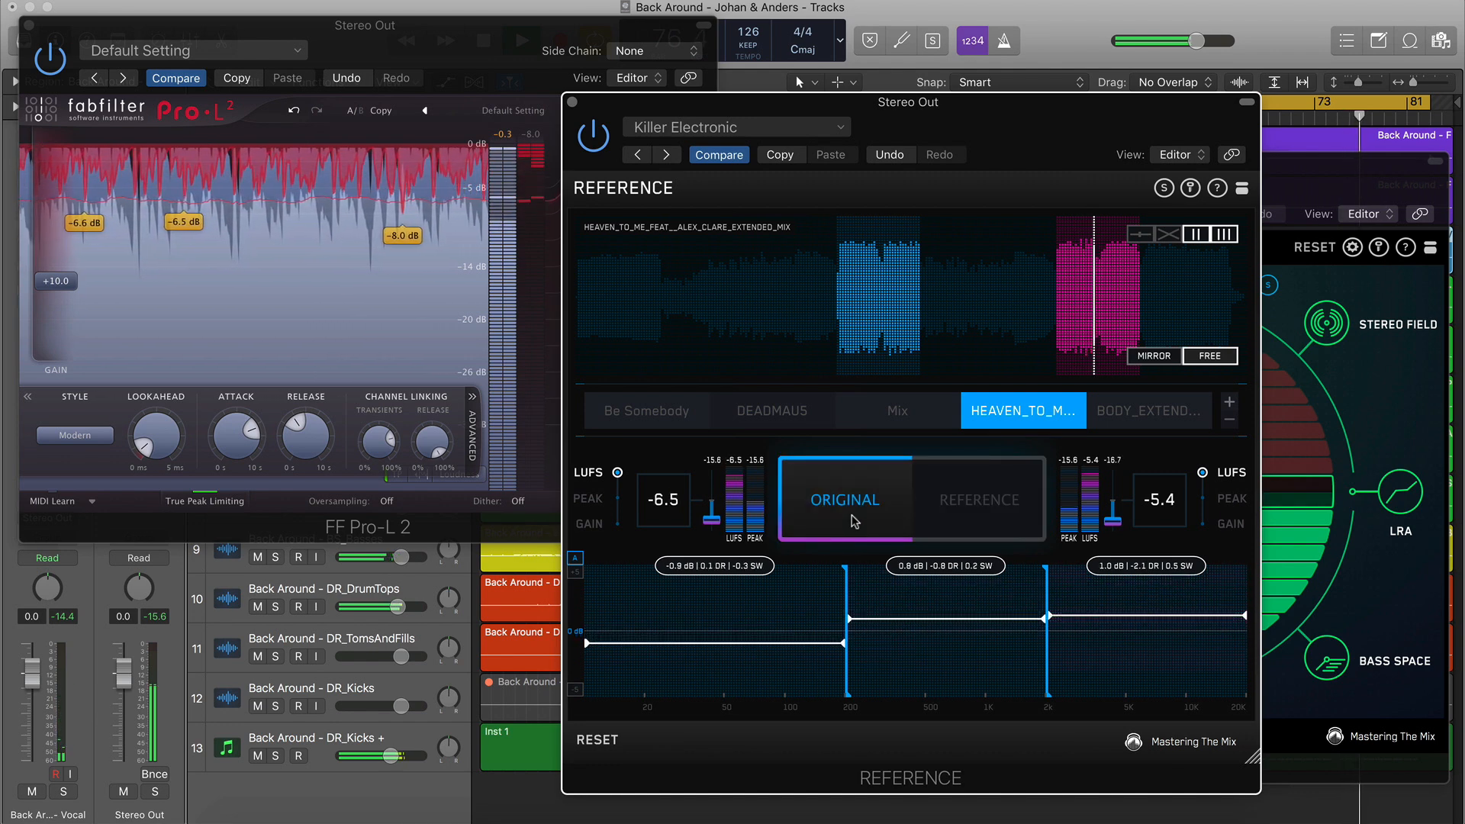
pyautogui.click(960, 508)
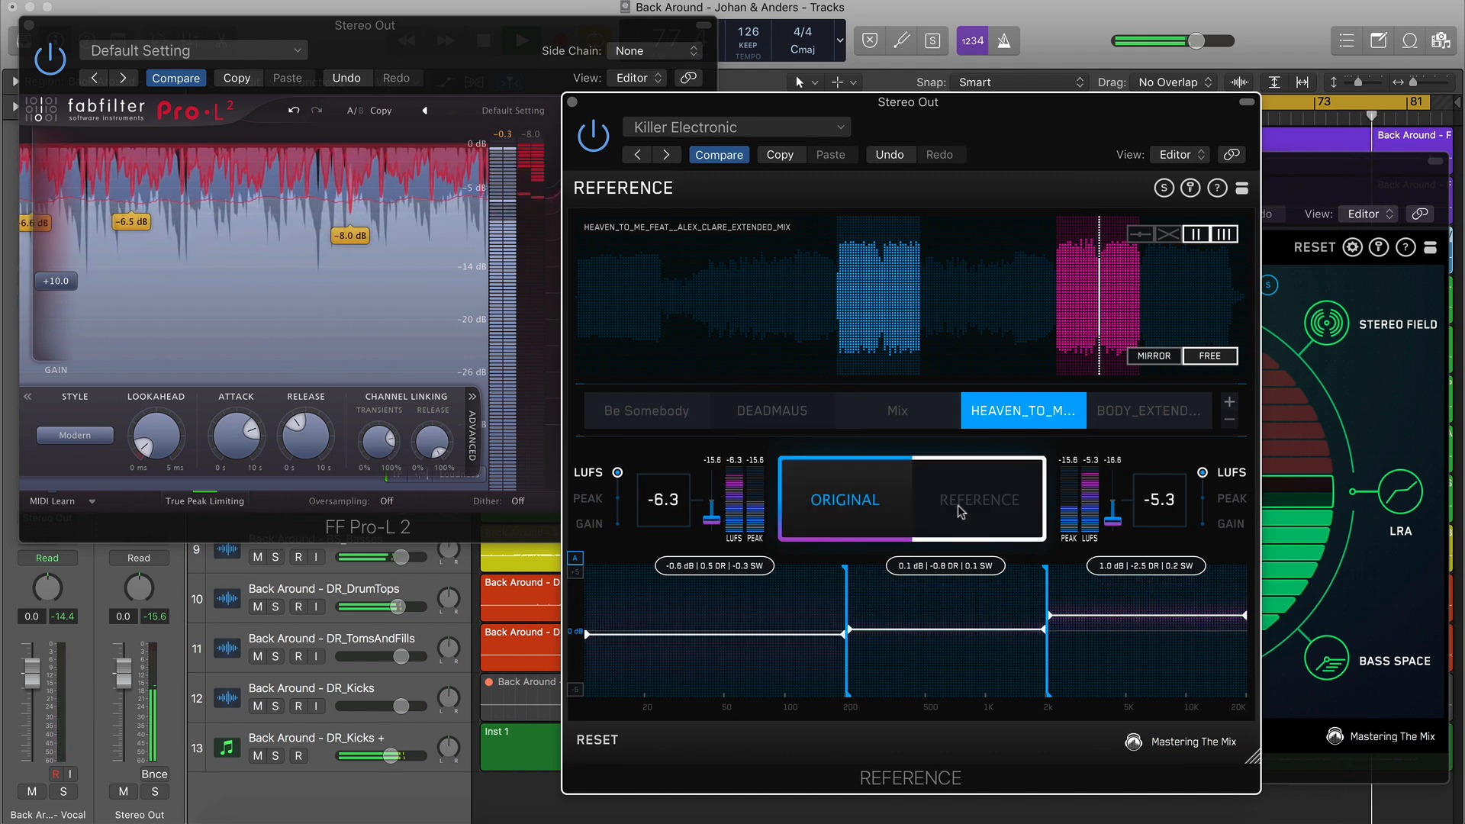
pyautogui.click(958, 505)
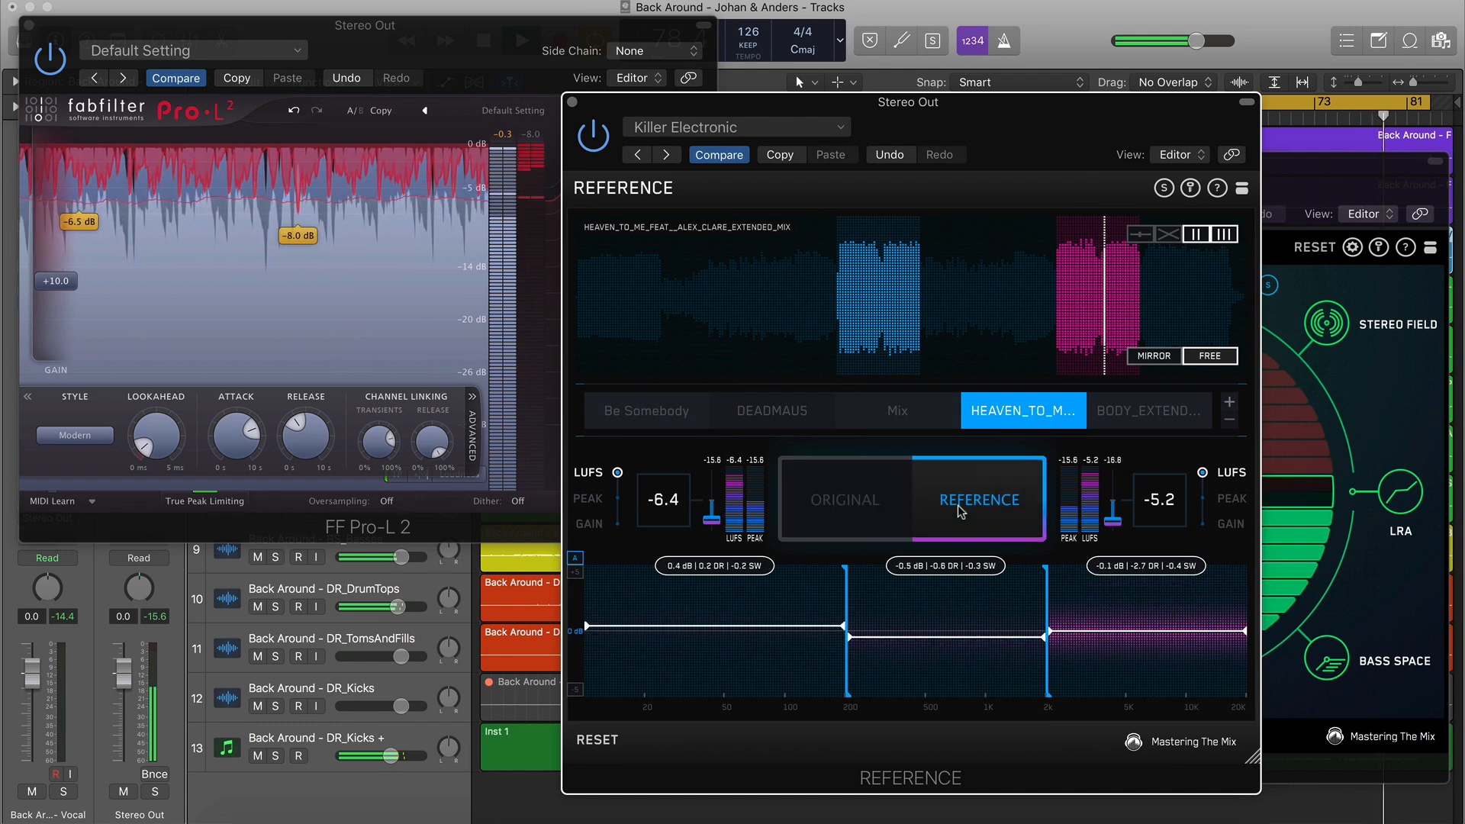
pyautogui.click(858, 498)
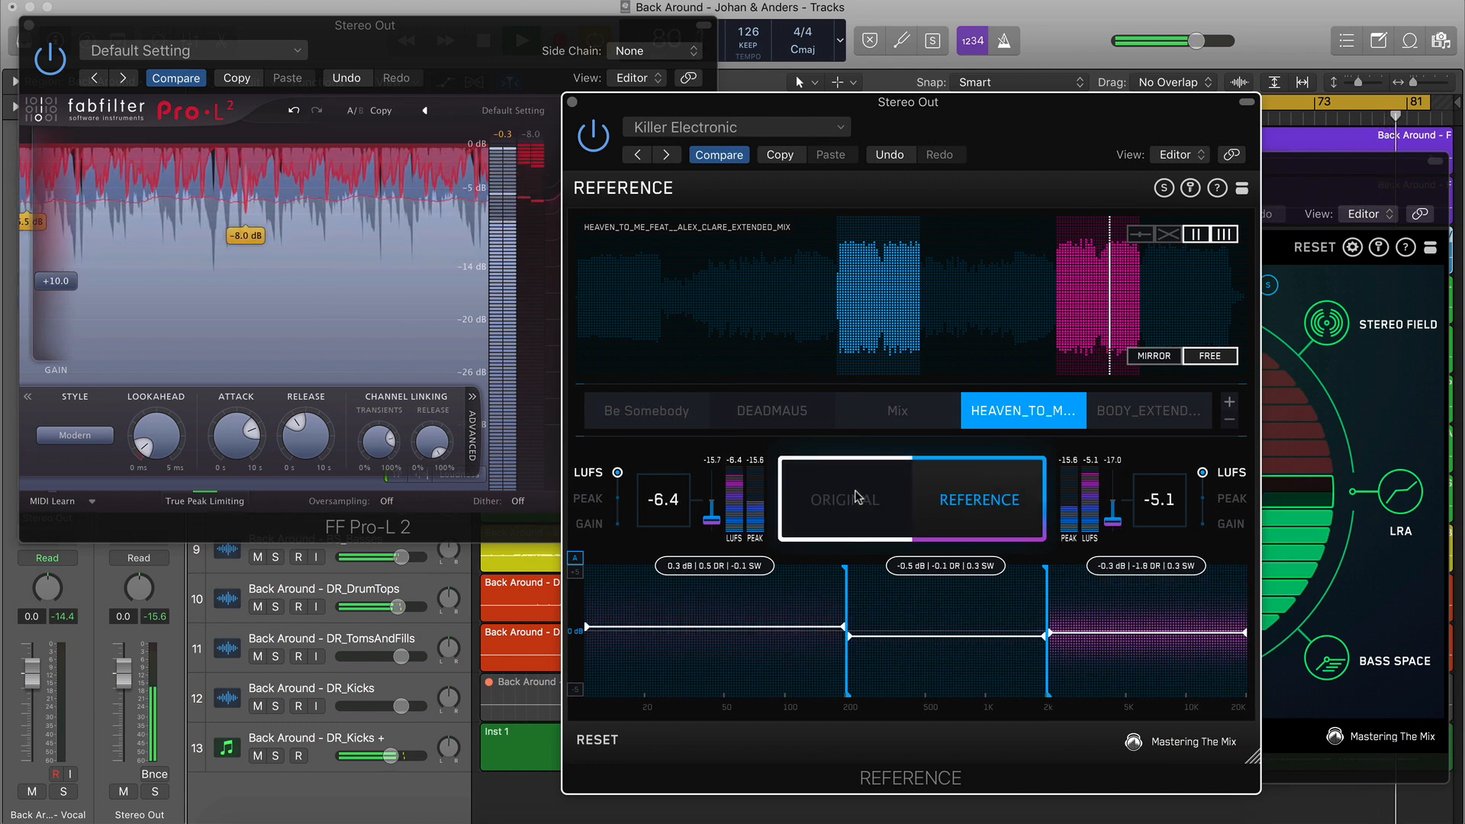
pyautogui.click(967, 487)
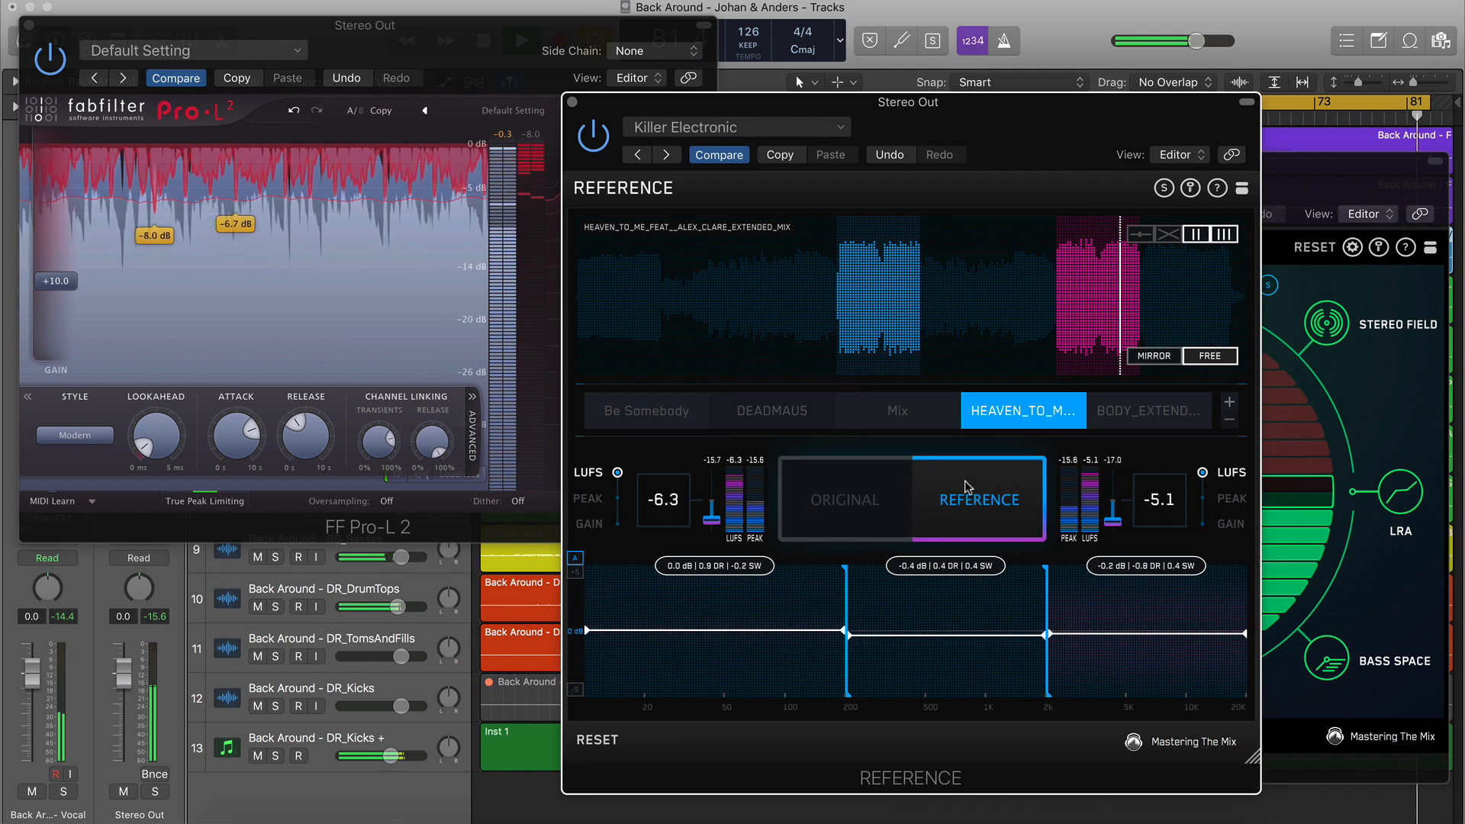
pyautogui.click(842, 482)
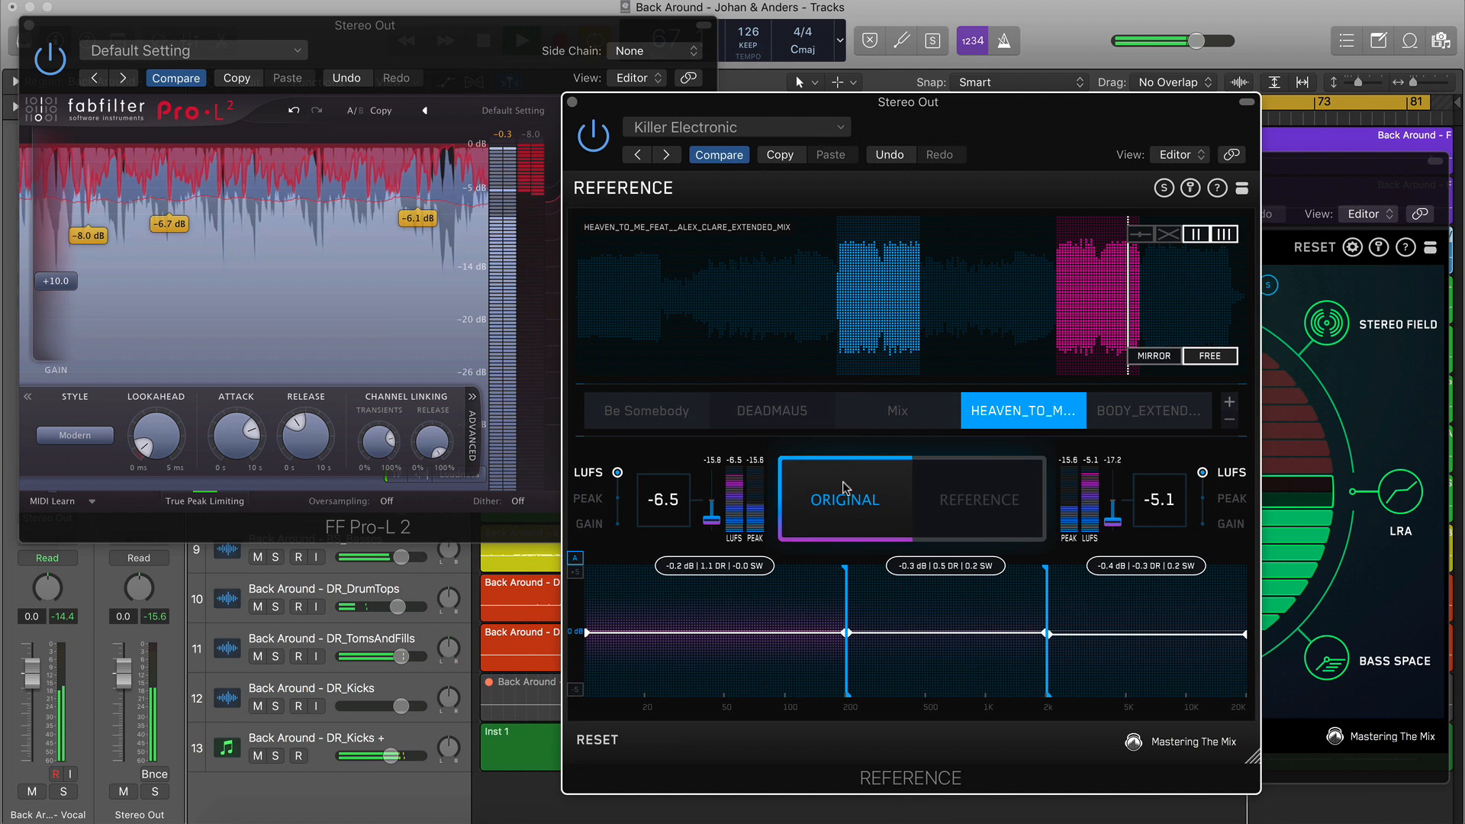
# In Ozone 8 Imager on the stereo output, widen Band 3 to 26.6 and Band 4 to 48.1, checking against bypass
pyautogui.click(29, 25)
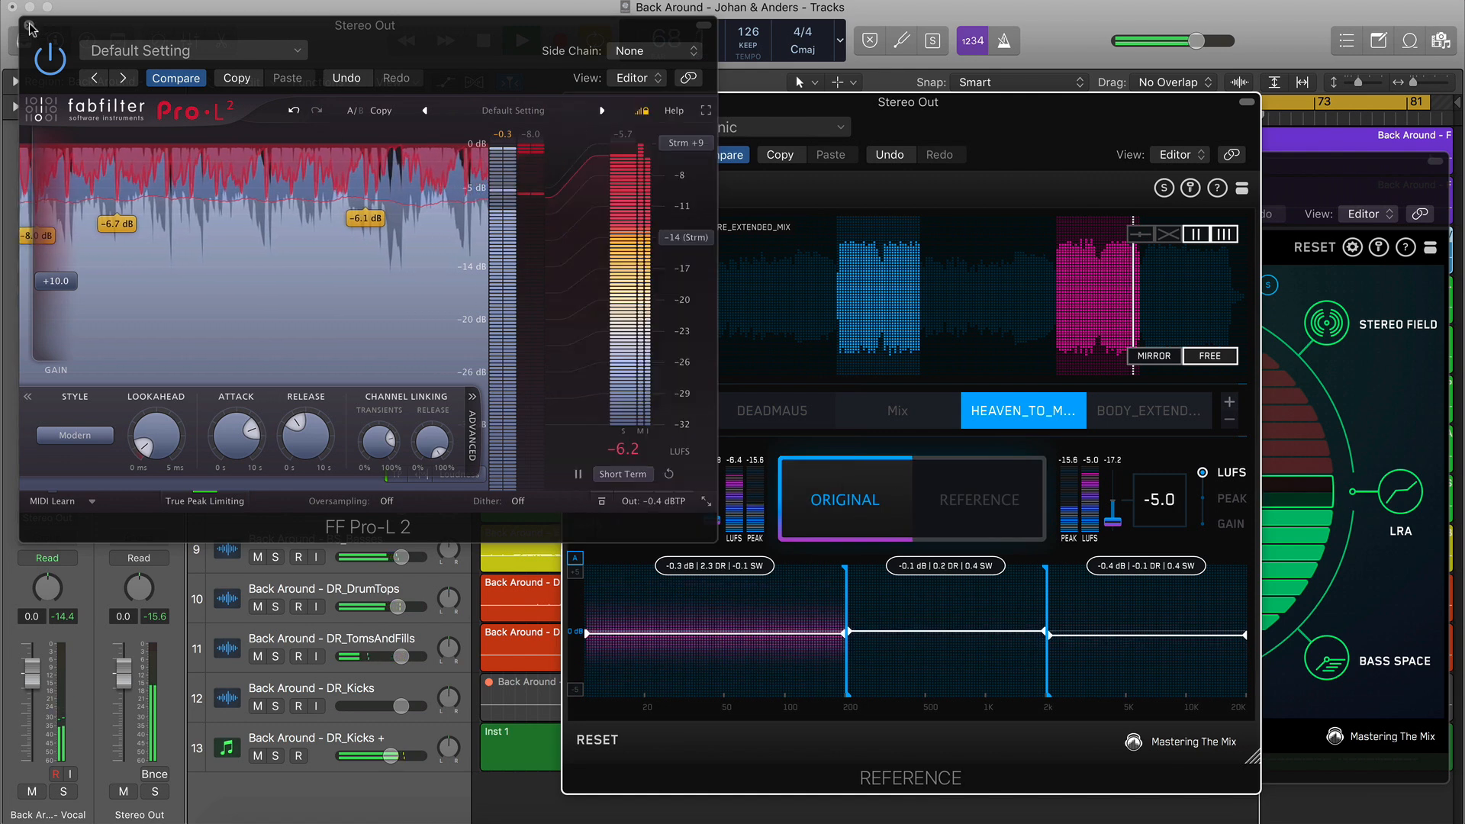
pyautogui.click(117, 331)
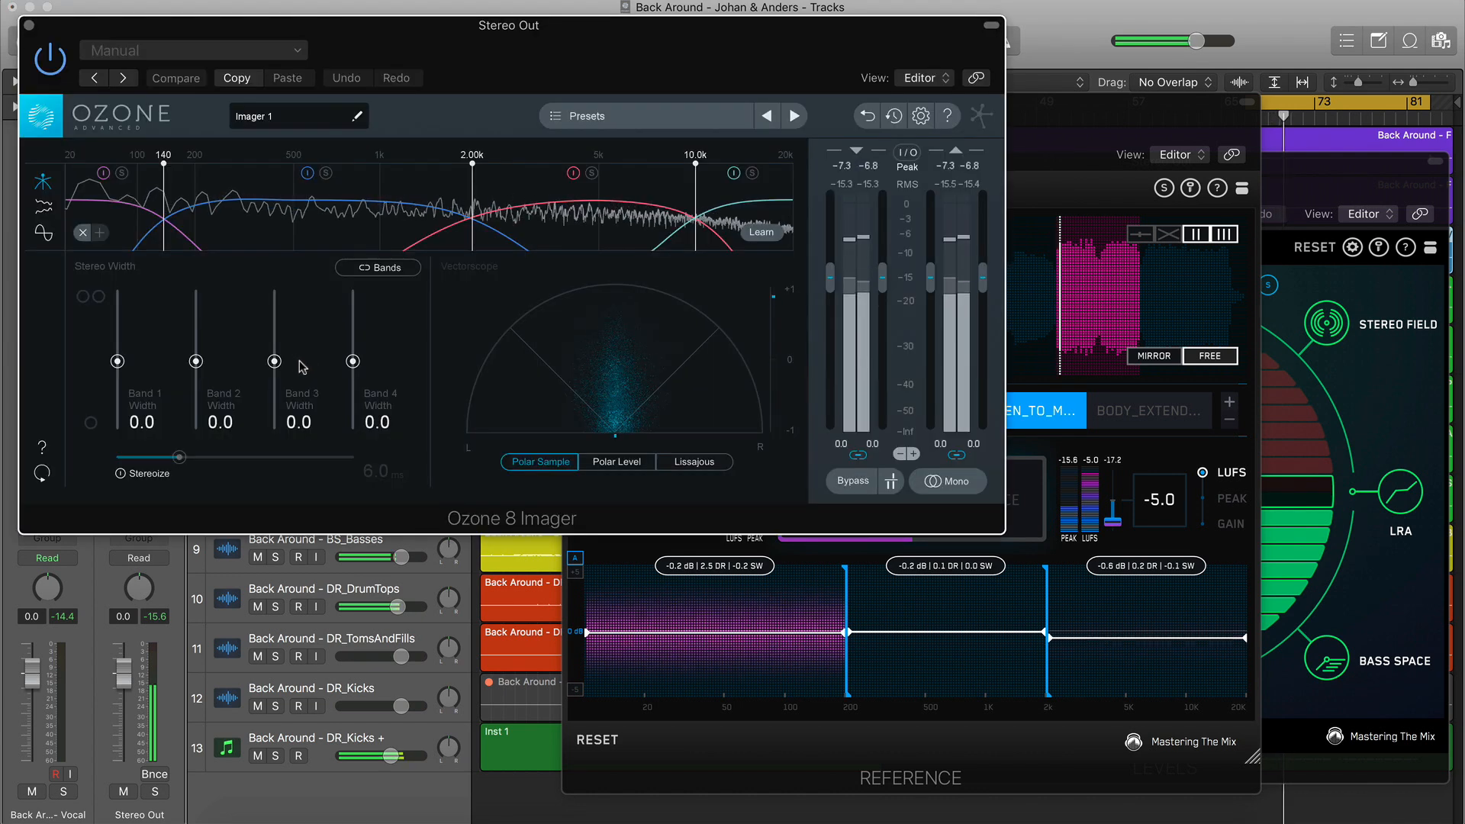
pyautogui.moveTo(352, 360); pyautogui.dragTo(355, 330)
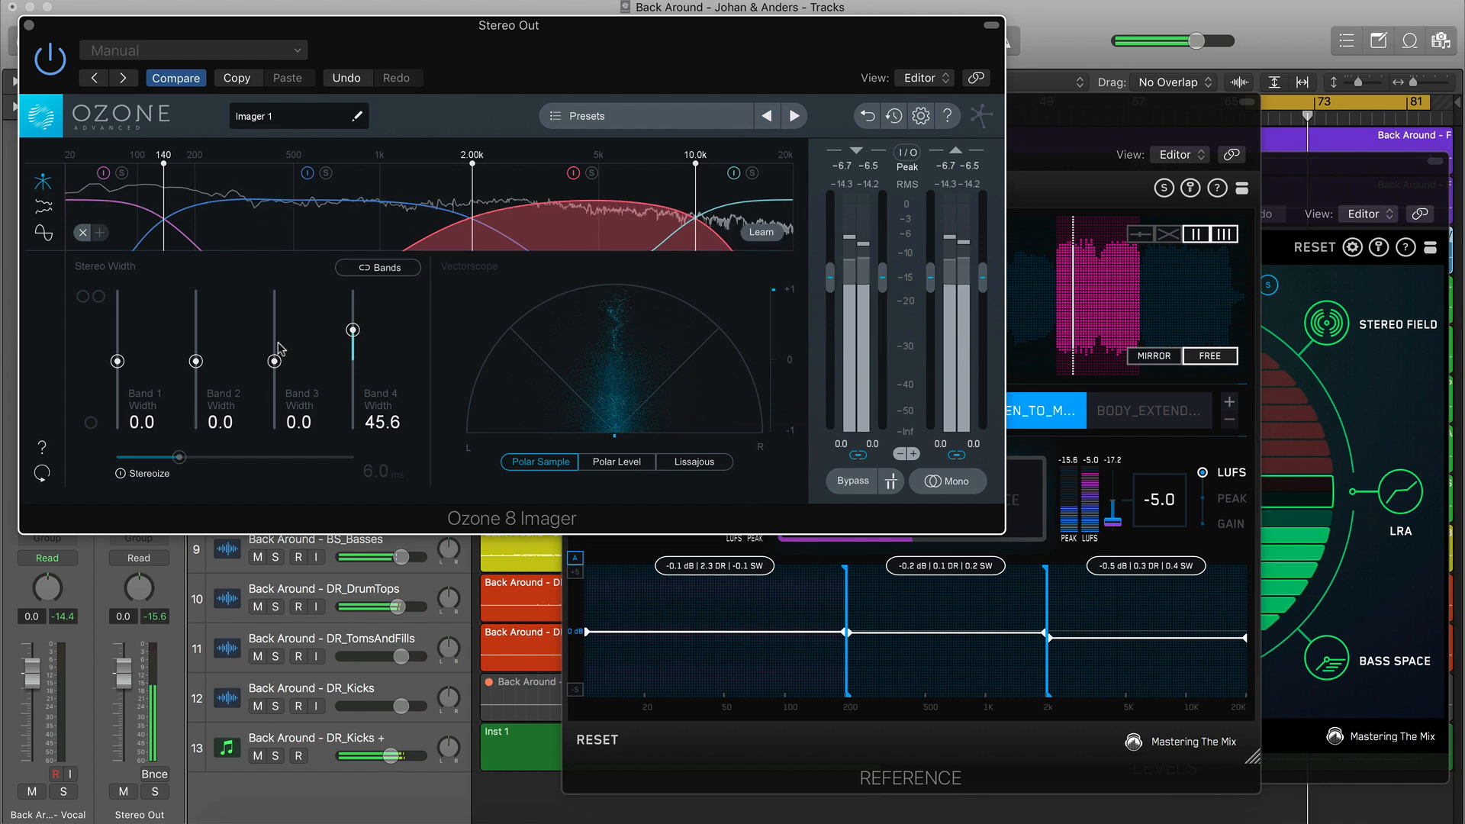
pyautogui.moveTo(274, 361); pyautogui.dragTo(280, 274)
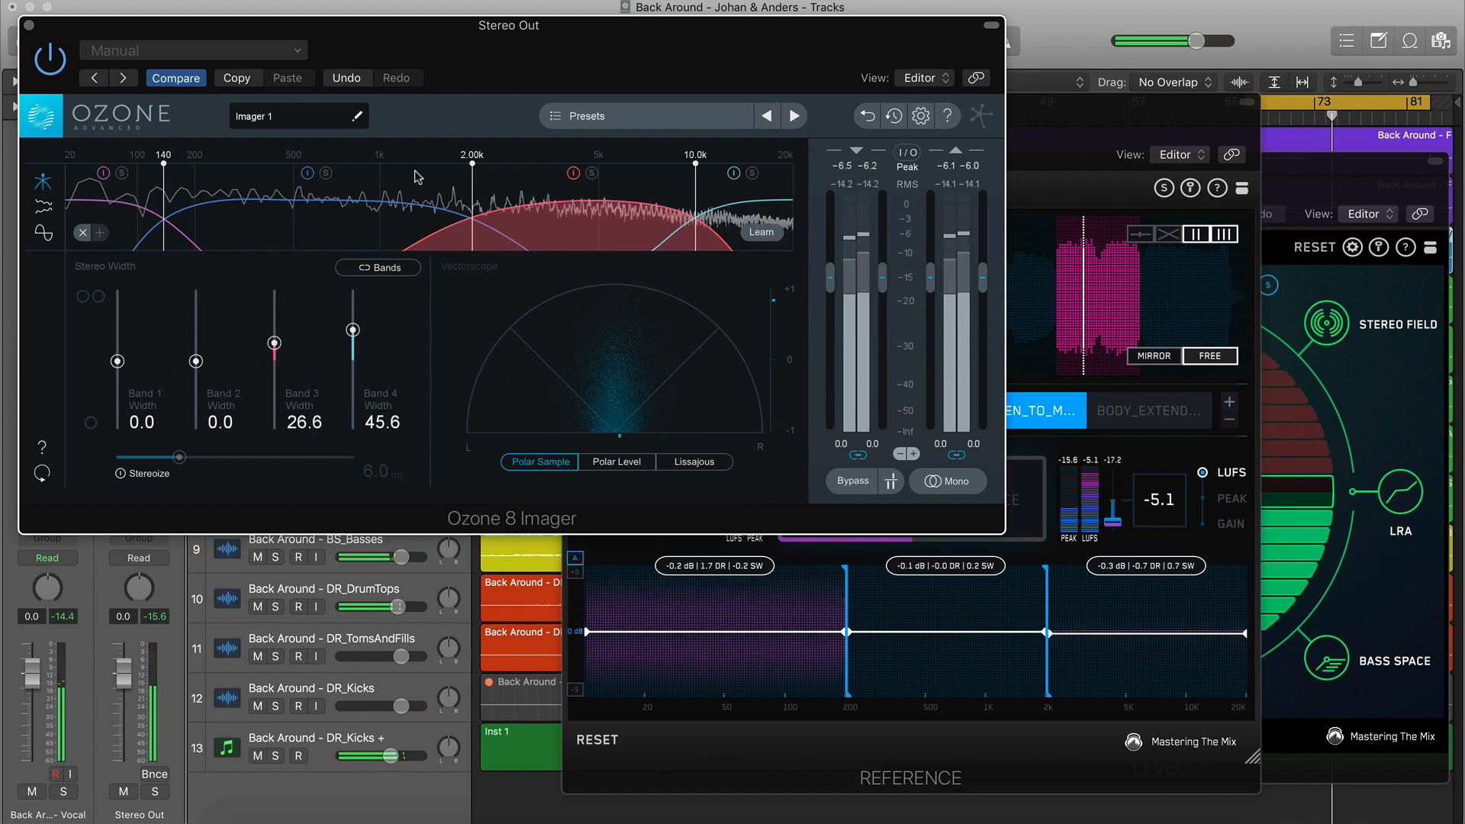
pyautogui.click(854, 482)
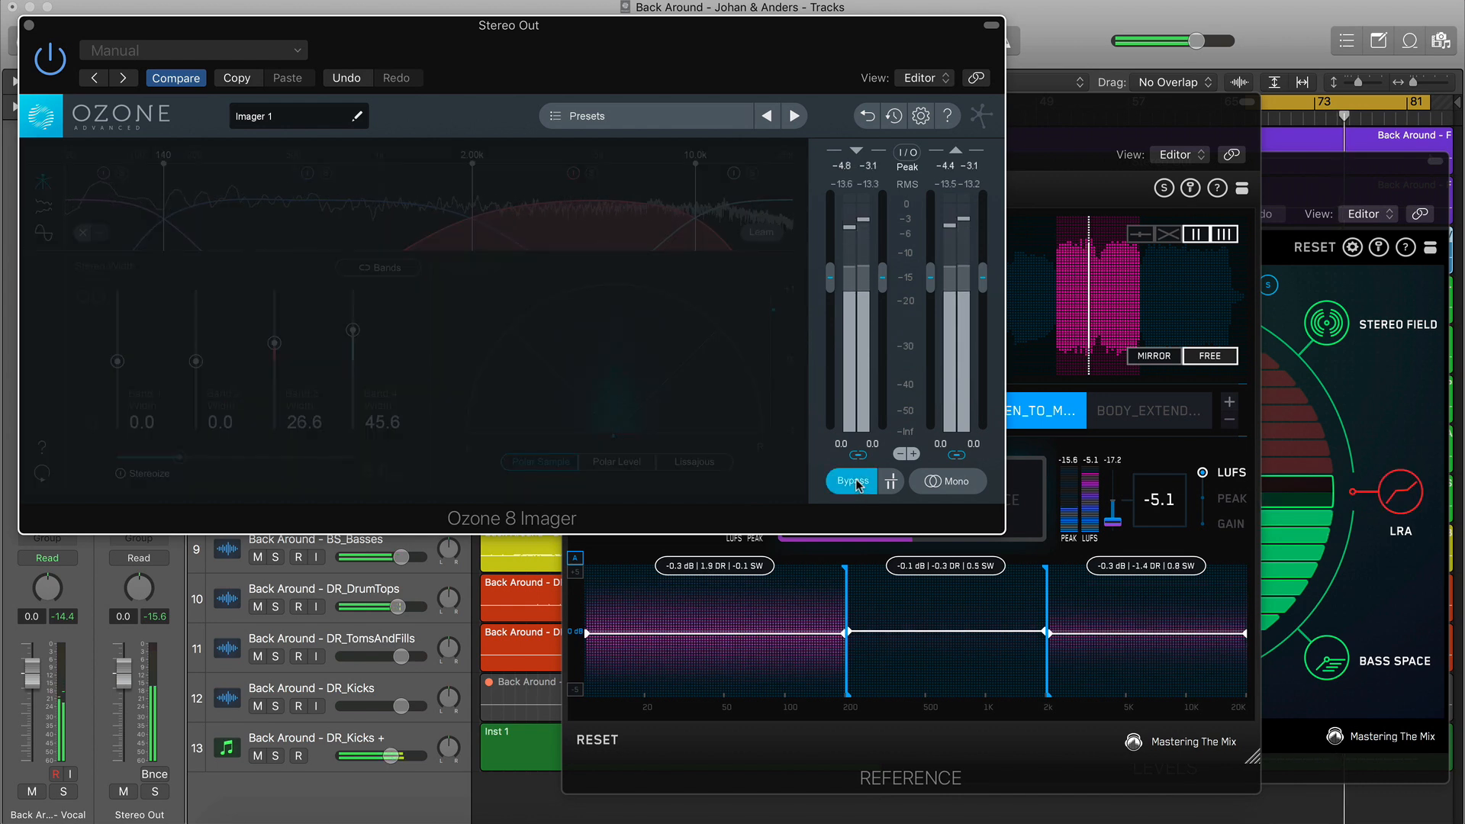
pyautogui.click(853, 482)
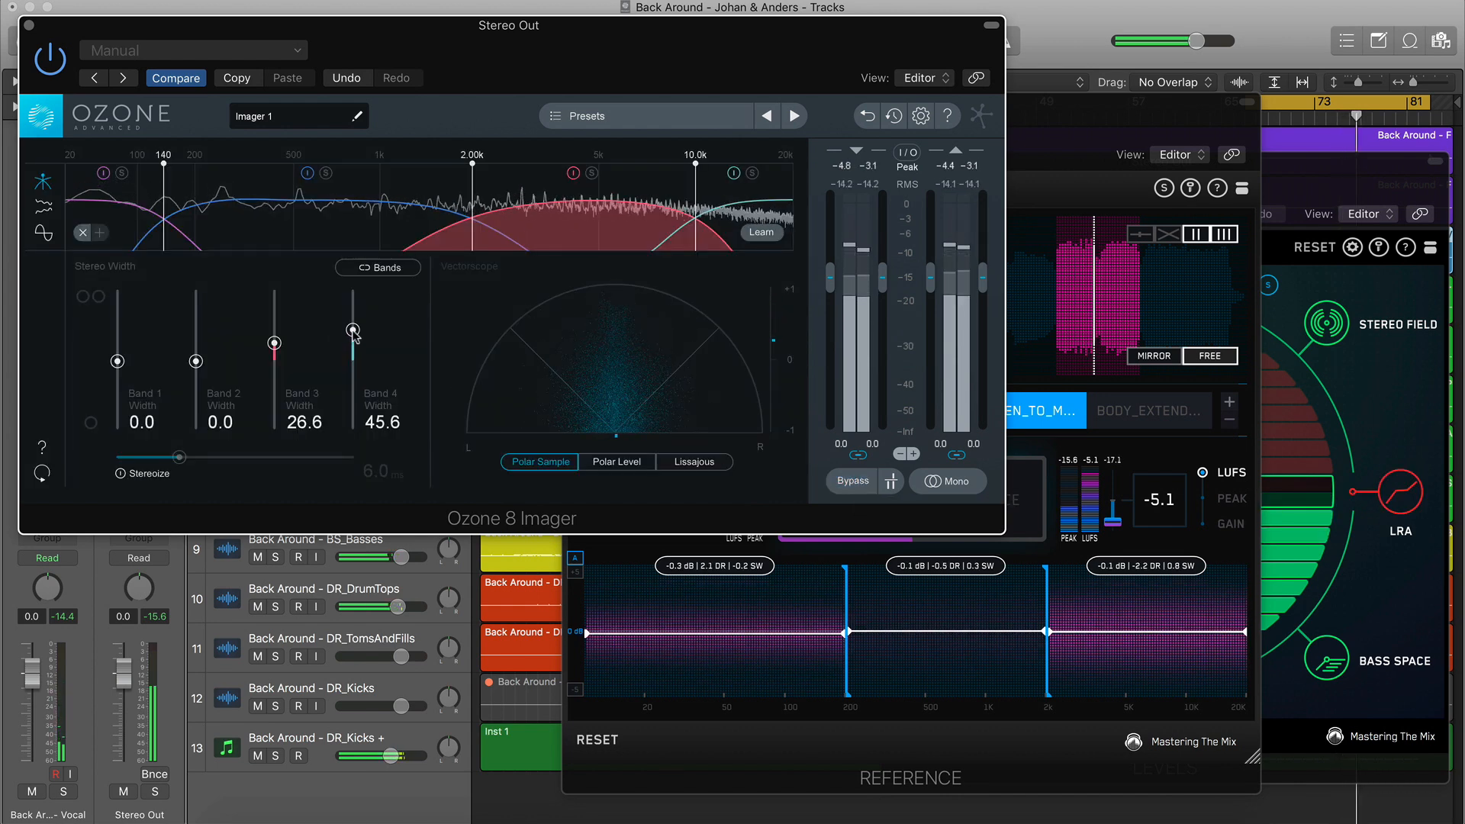
pyautogui.moveTo(353, 334); pyautogui.dragTo(355, 331)
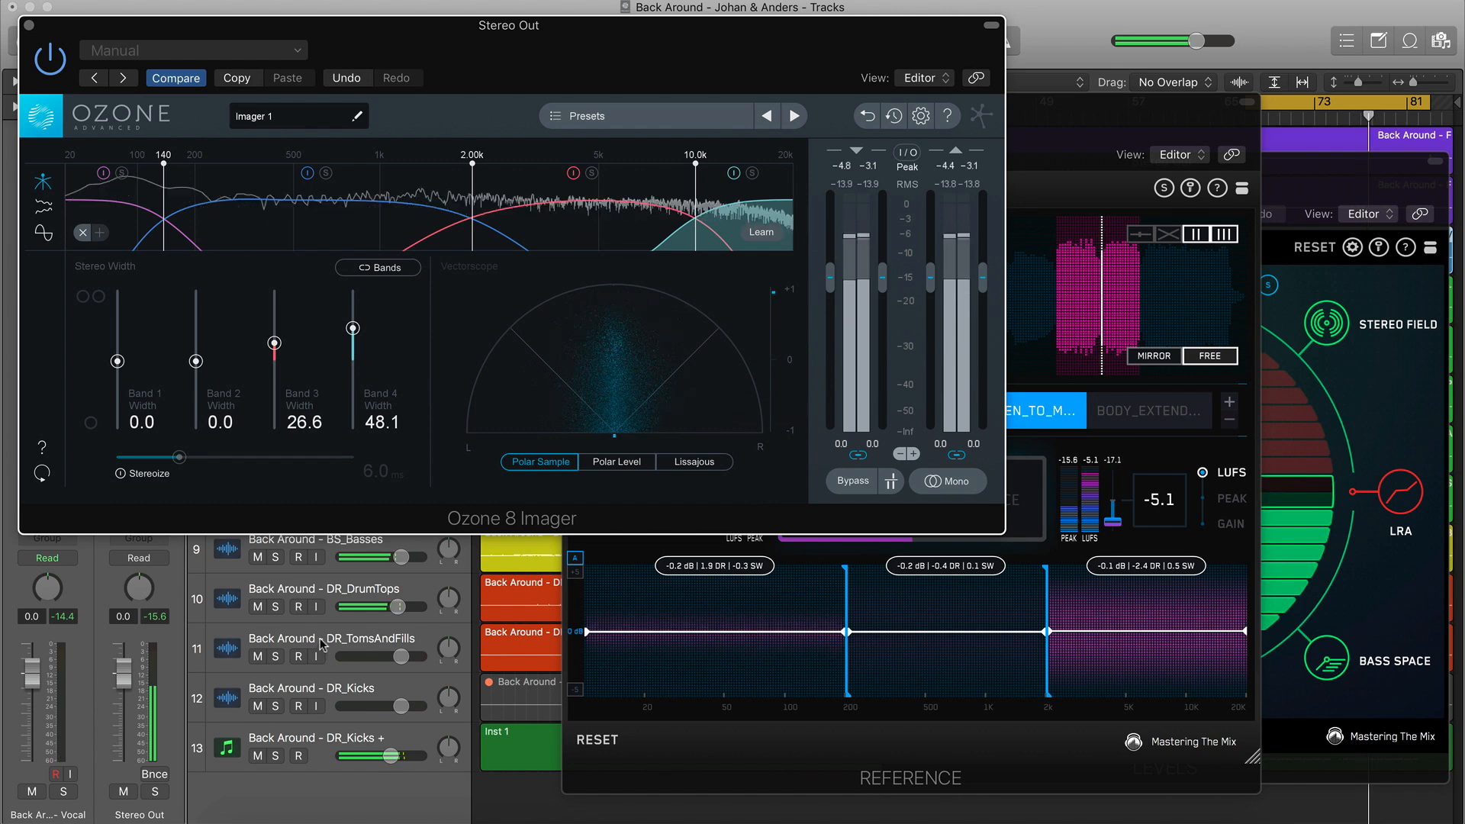
# Lower the DR_DrumTops track level to -2.0 dB, then compare the song repeatedly with the Mix reference and return to the original
pyautogui.click(314, 590)
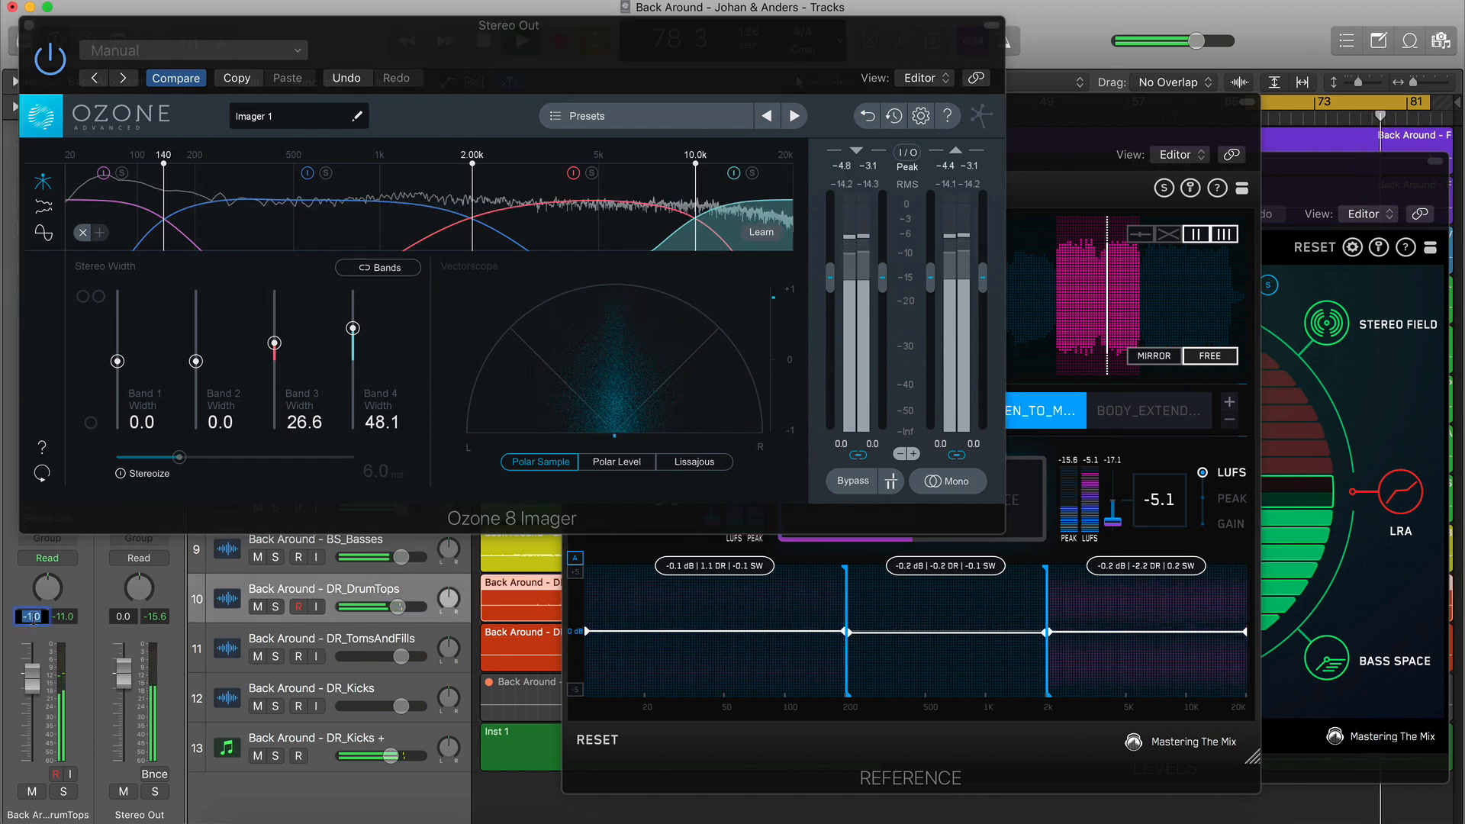
pyautogui.click(1016, 482)
pyautogui.click(893, 412)
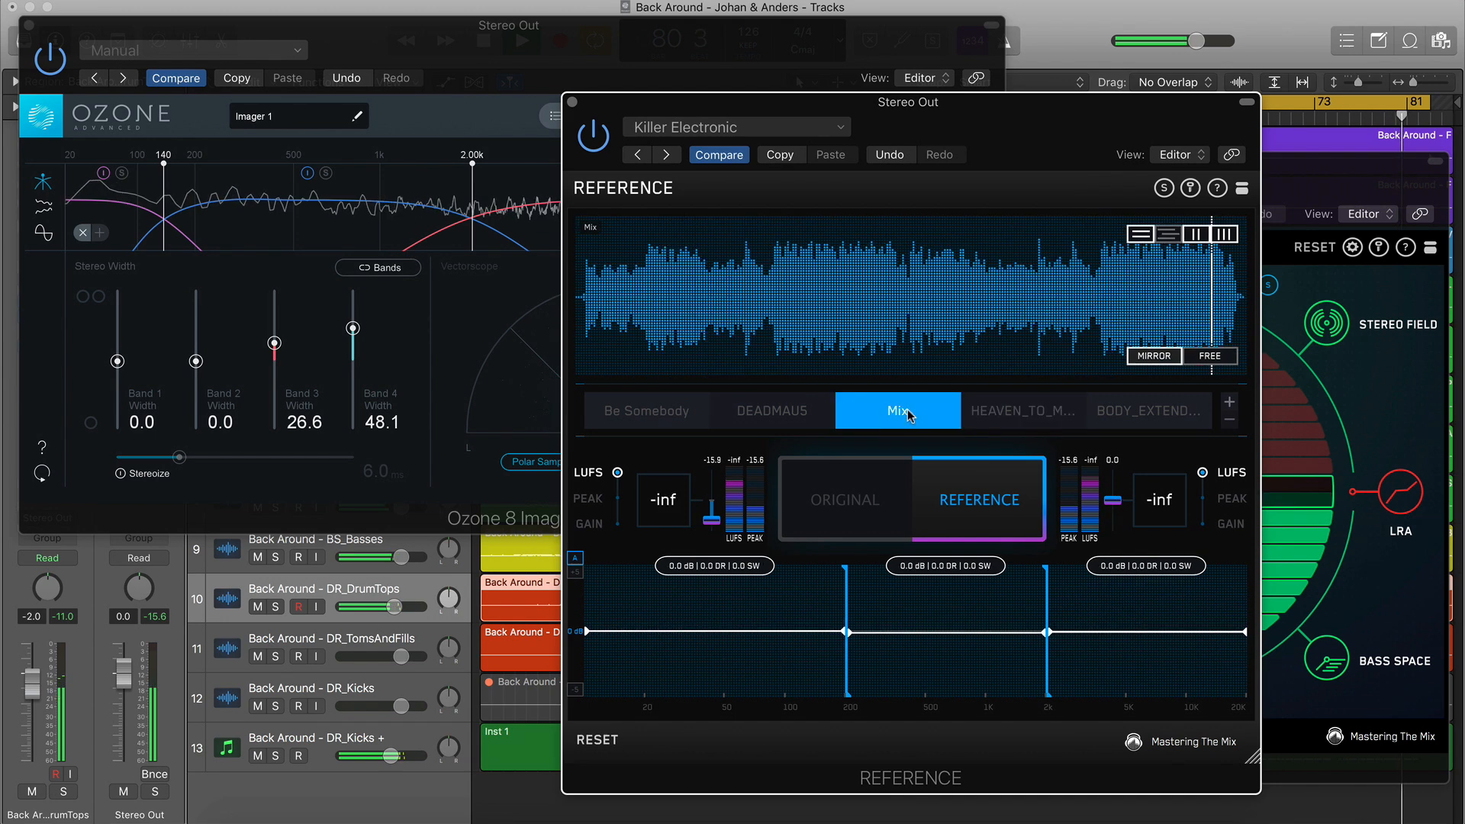
pyautogui.click(879, 495)
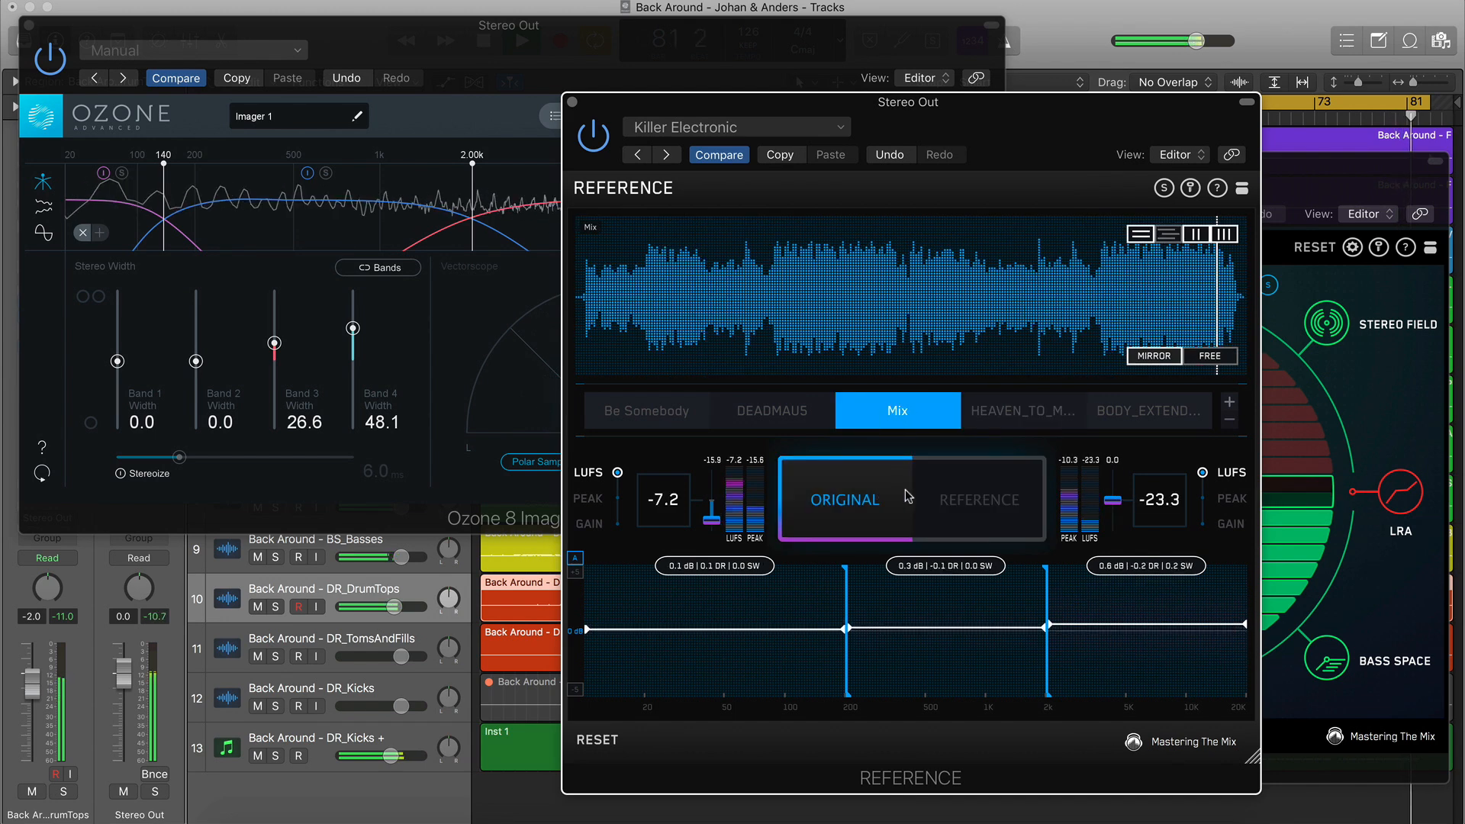
pyautogui.click(954, 500)
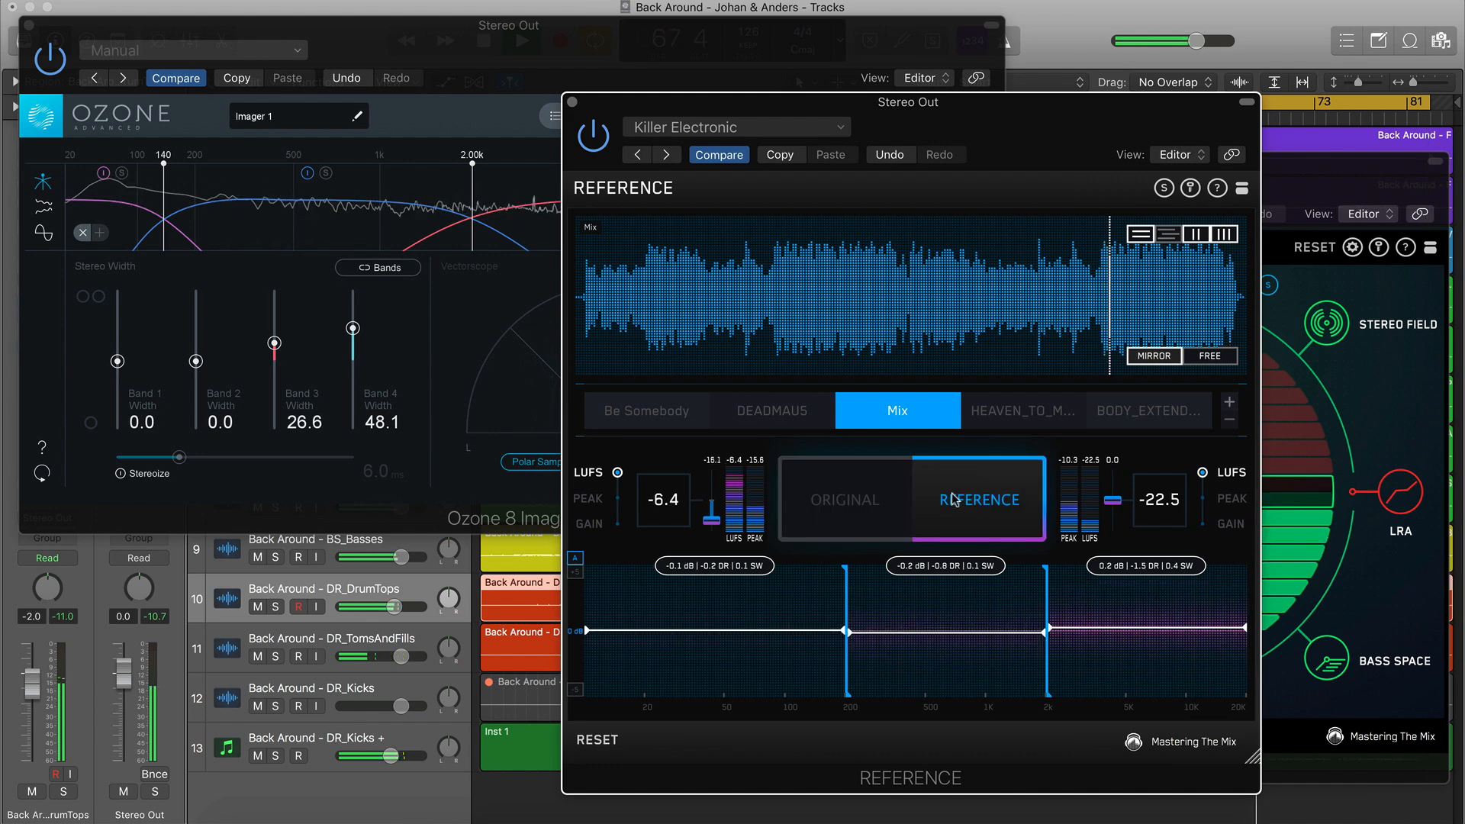
pyautogui.click(840, 498)
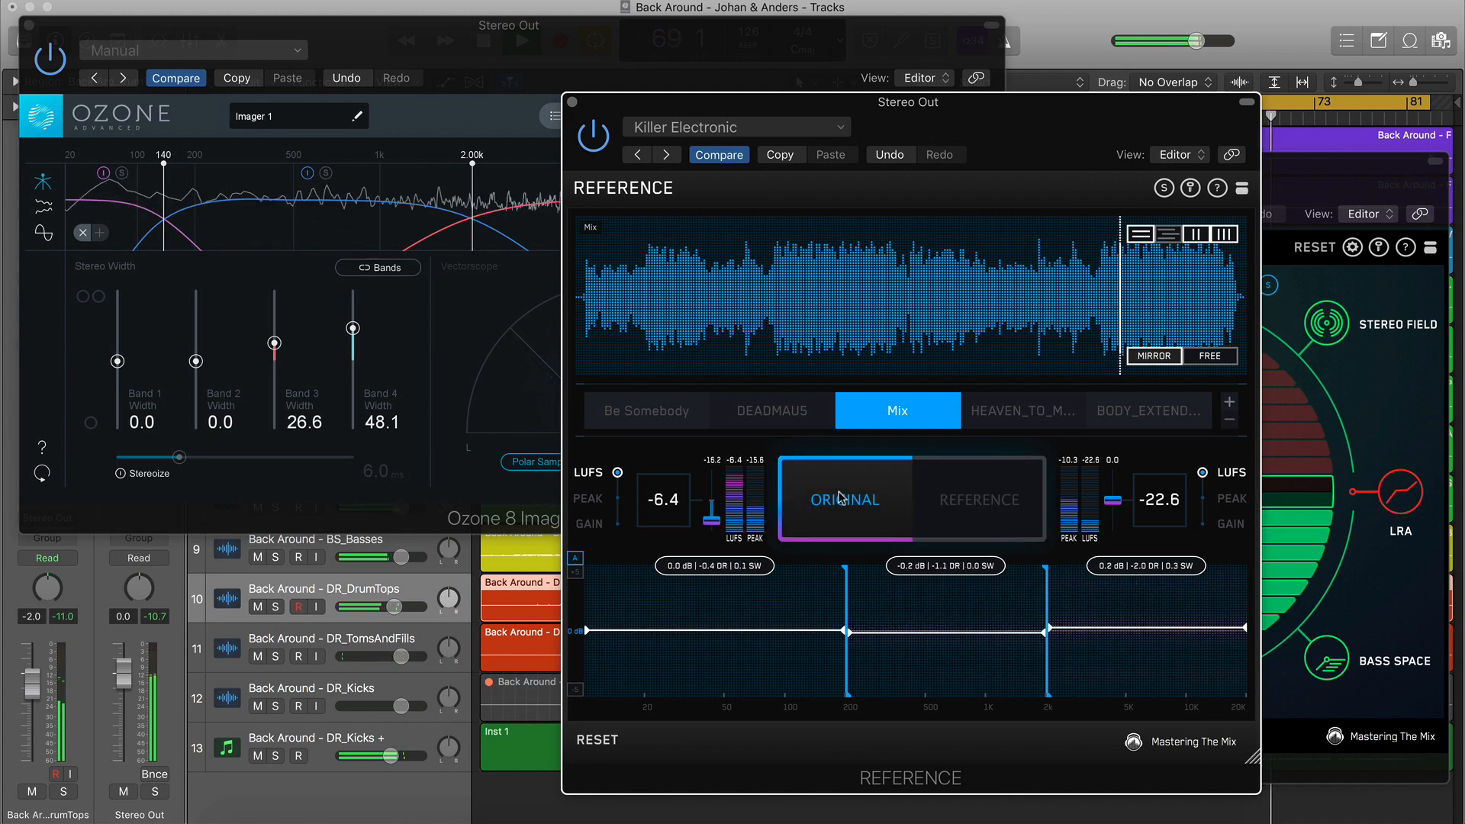
pyautogui.click(967, 494)
pyautogui.click(867, 492)
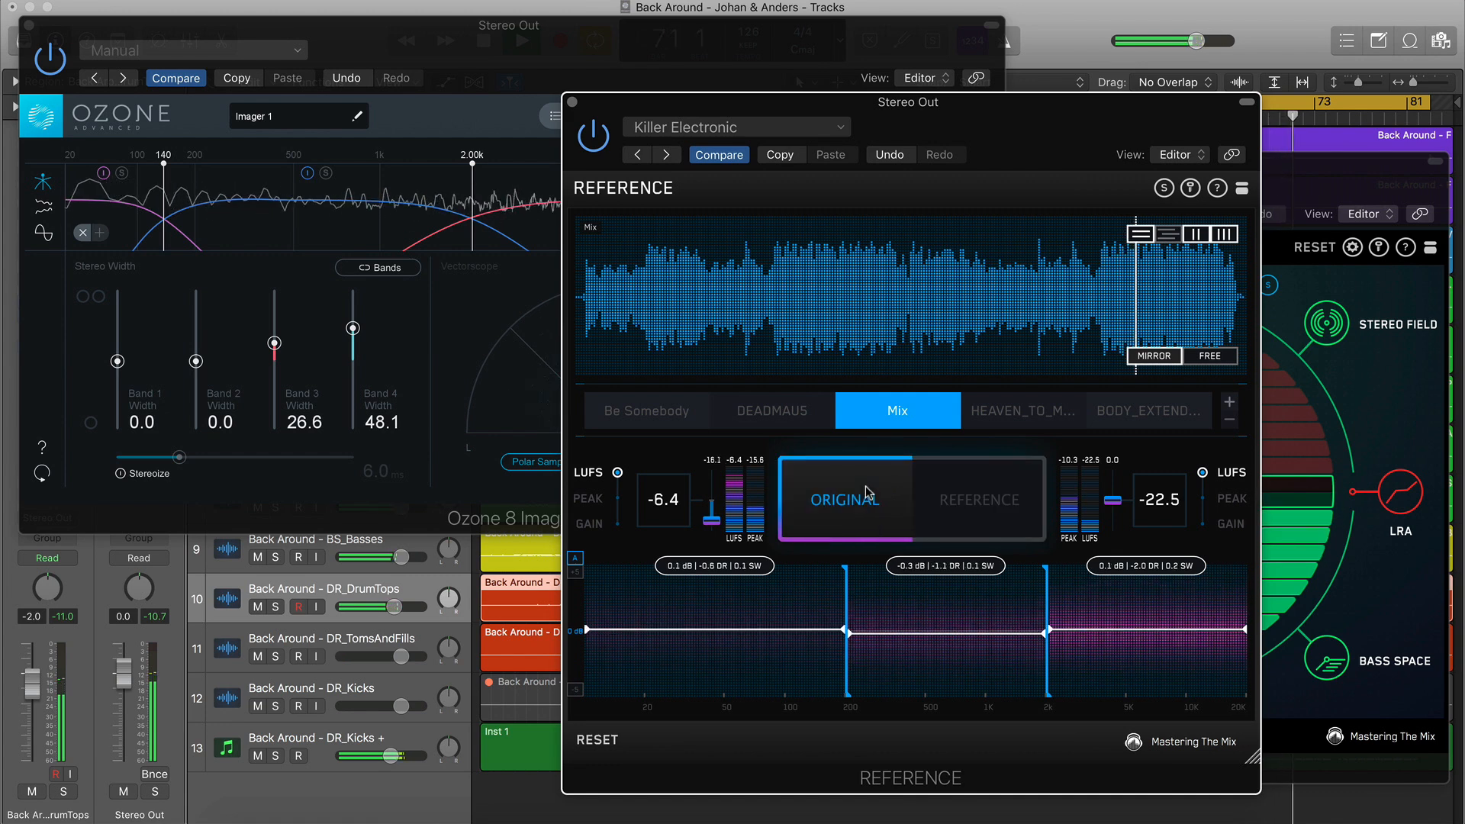
# Compare the mix's level, dynamics and width with the BODY_EXTENDED_VERSION reference, closing the imager and resetting the analysis
pyautogui.click(1133, 416)
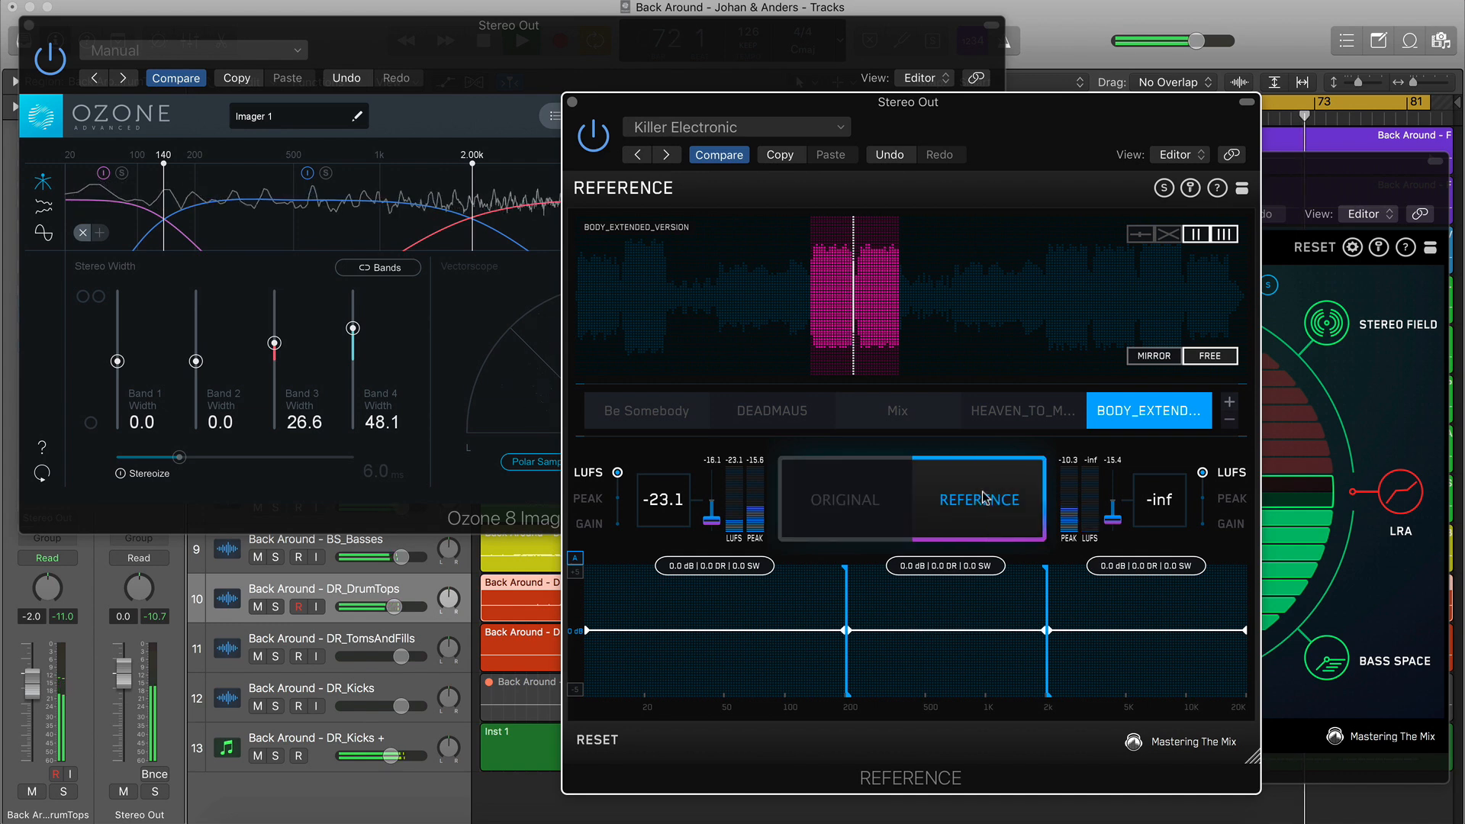
pyautogui.click(29, 25)
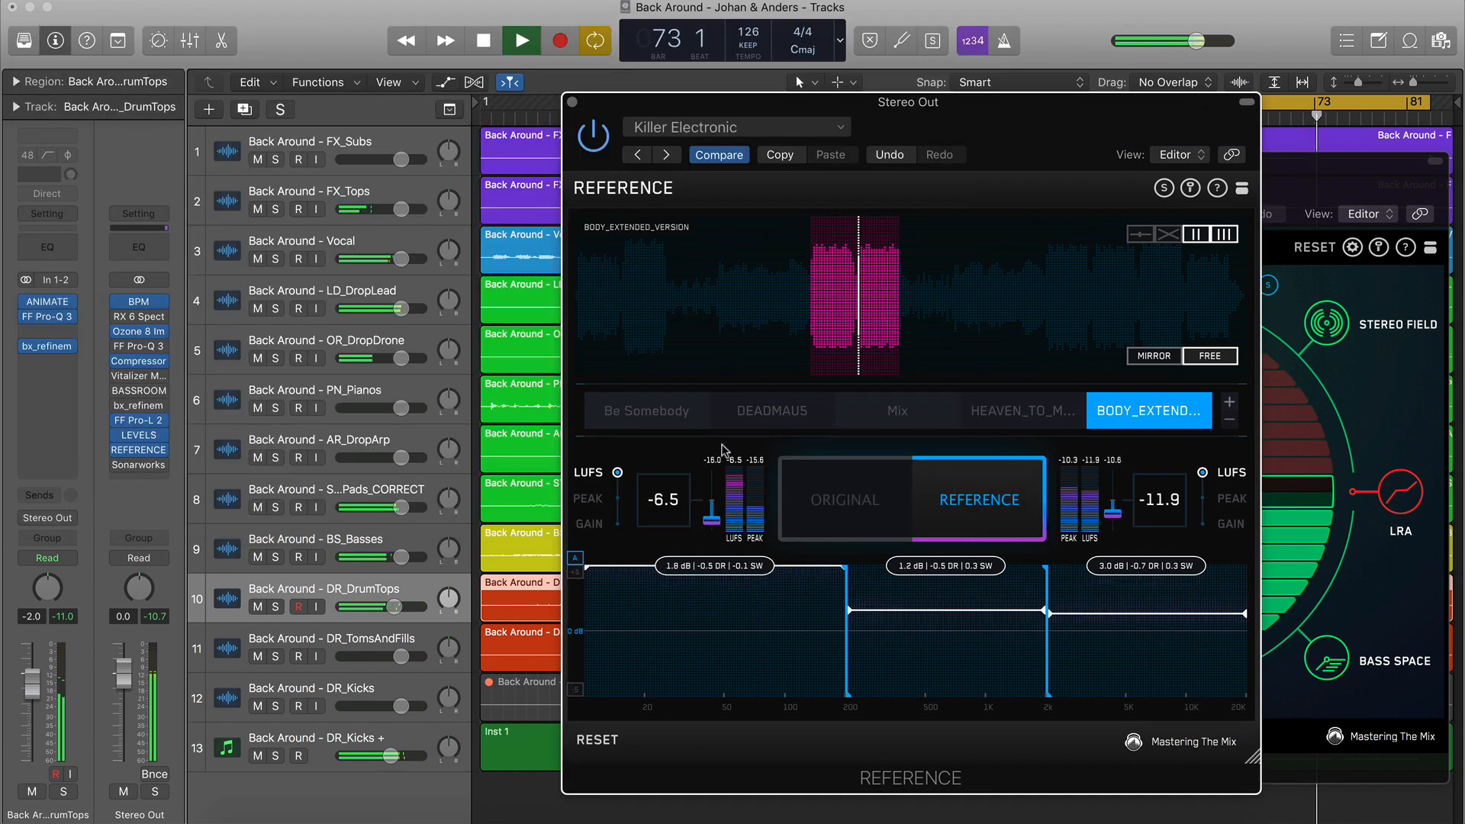
pyautogui.click(861, 508)
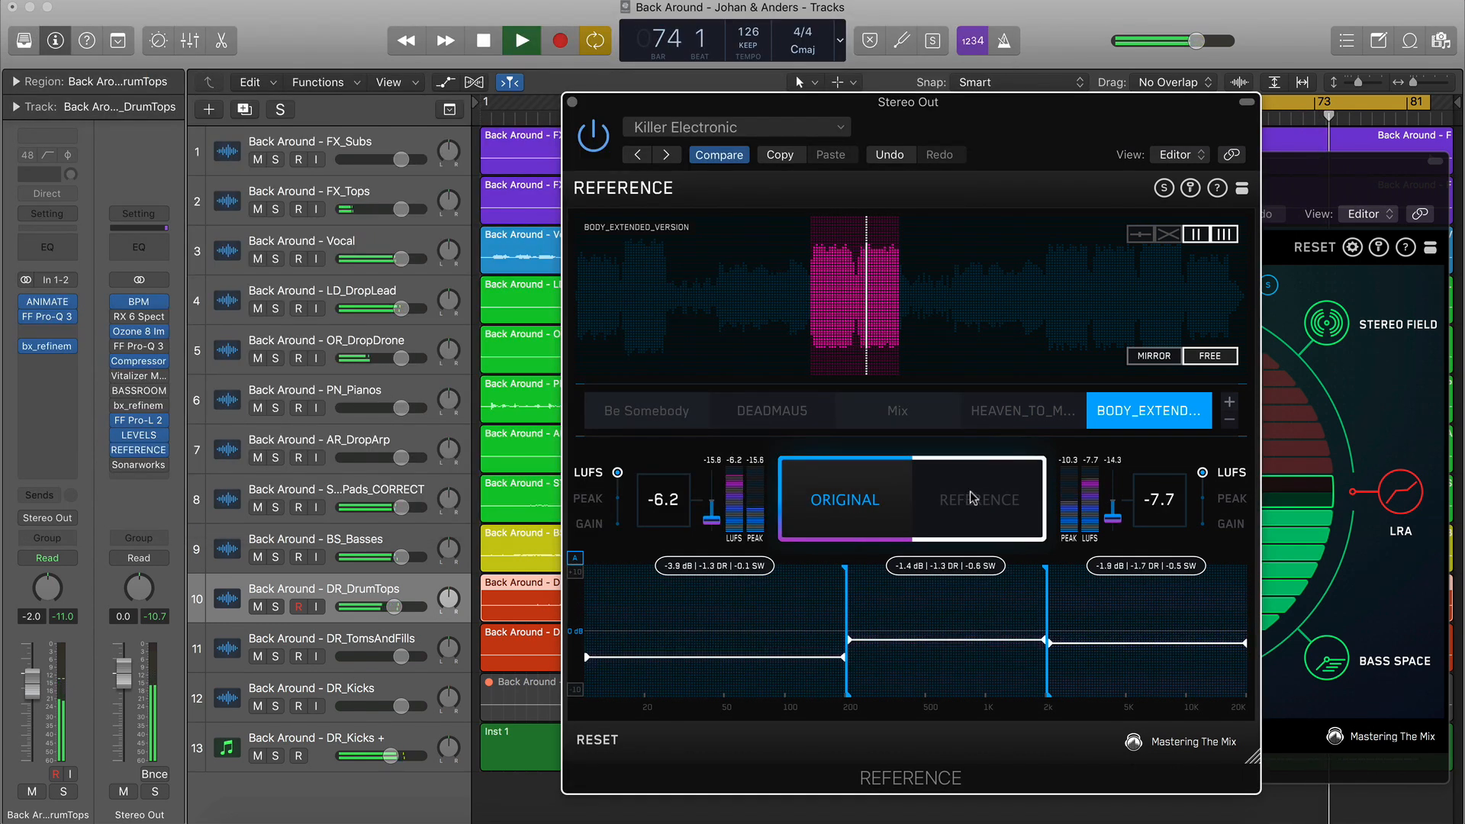
pyautogui.click(974, 497)
pyautogui.click(596, 739)
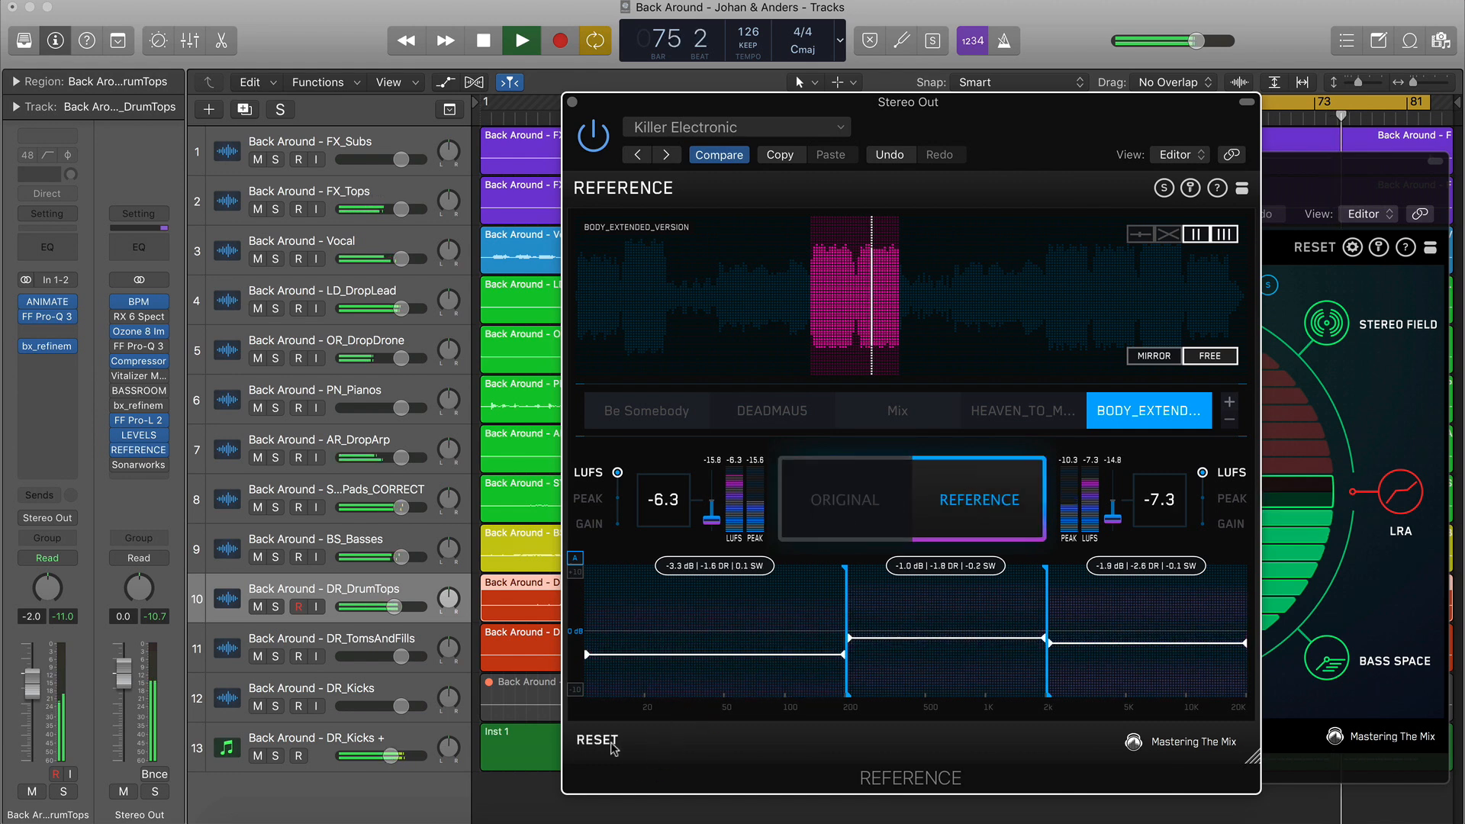
pyautogui.click(861, 498)
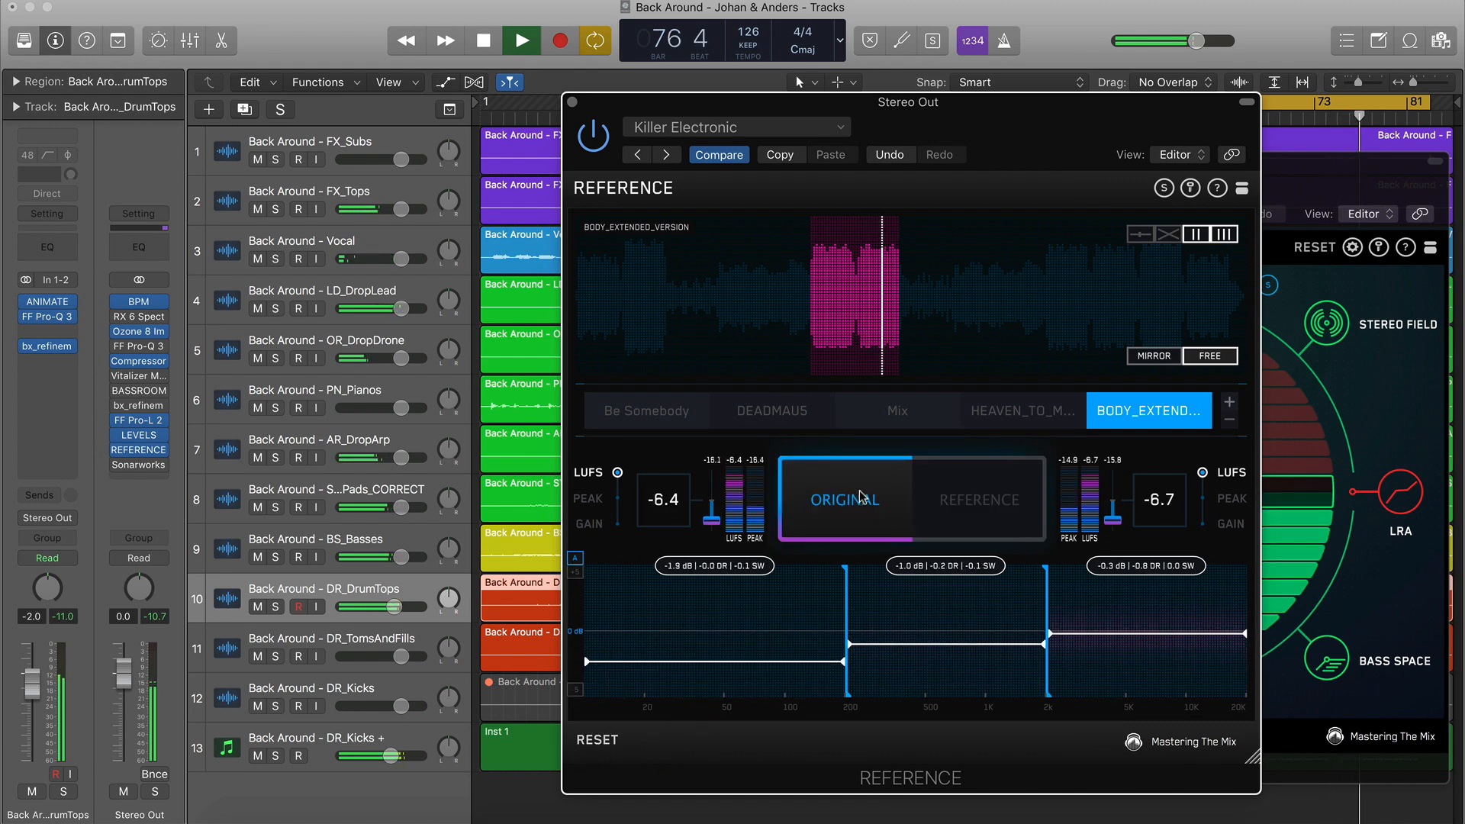
pyautogui.click(971, 497)
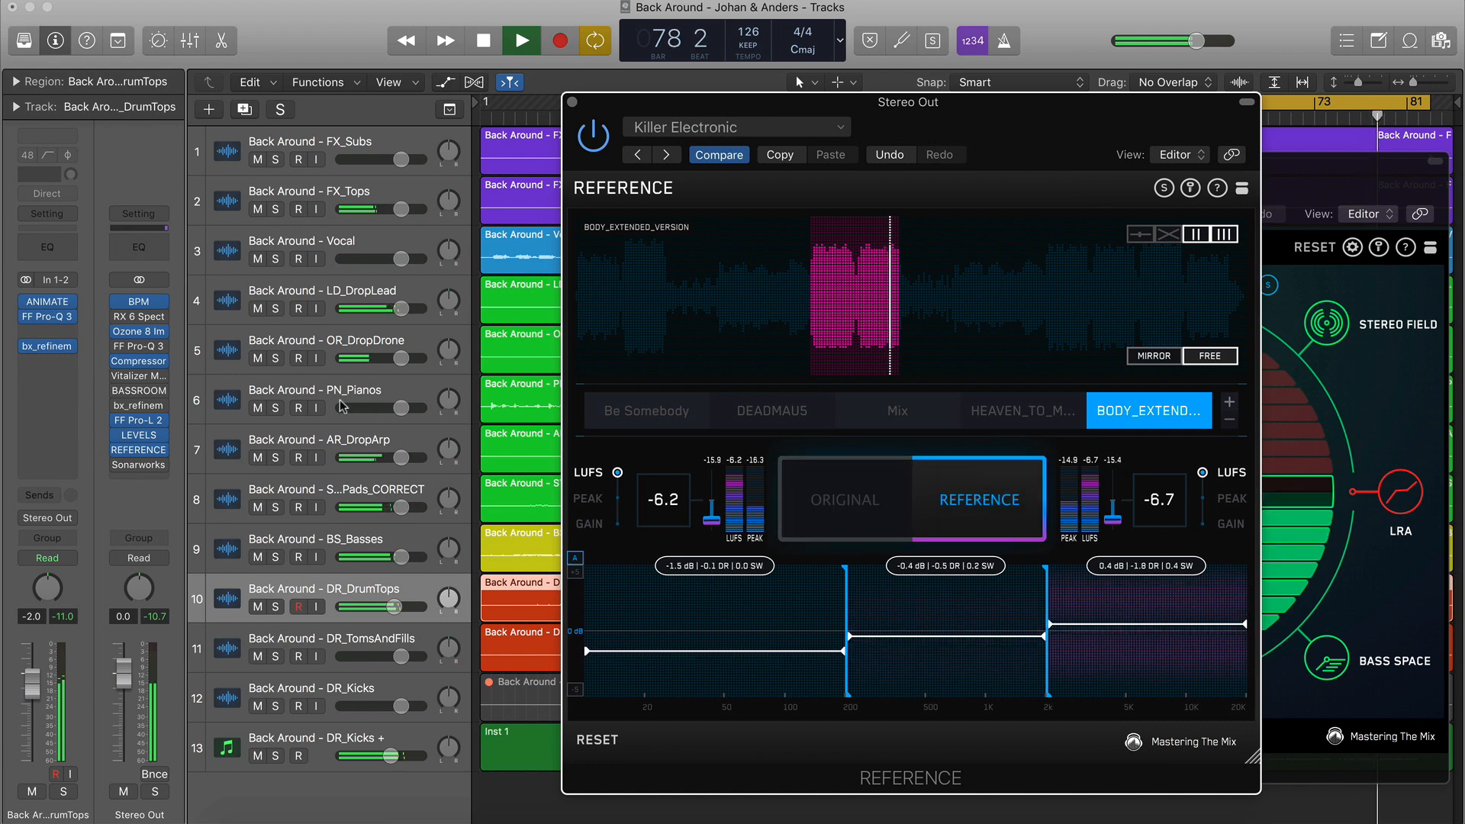
# Add a bell boost of about 1.1 dB near 3.7 kHz in FF Pro-Q 3 on the stereo output, using a 3 dB display range
pyautogui.click(127, 342)
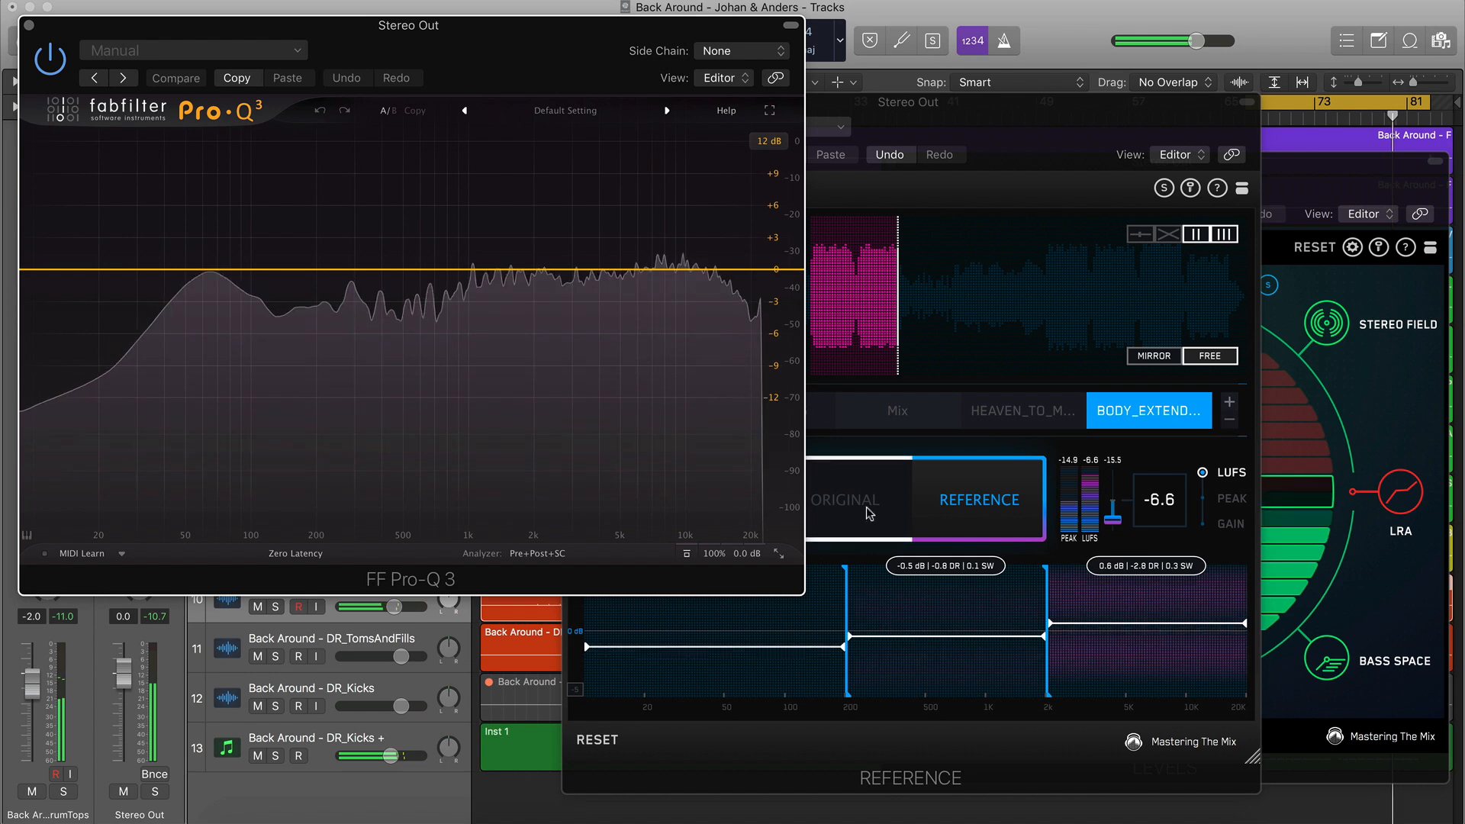
pyautogui.click(867, 514)
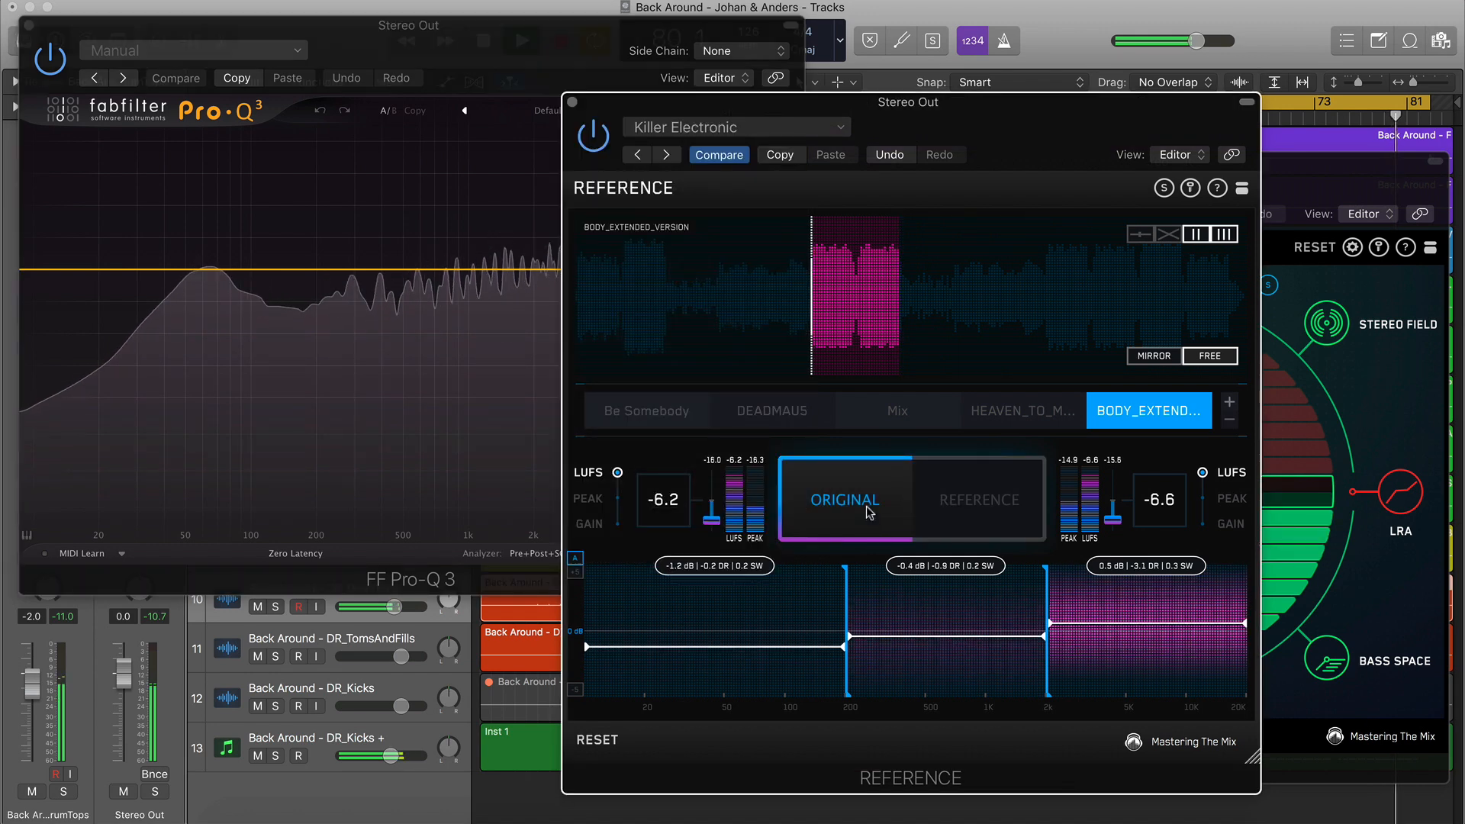
pyautogui.click(822, 482)
pyautogui.click(473, 191)
pyautogui.moveTo(386, 269); pyautogui.dragTo(603, 250)
pyautogui.click(768, 141)
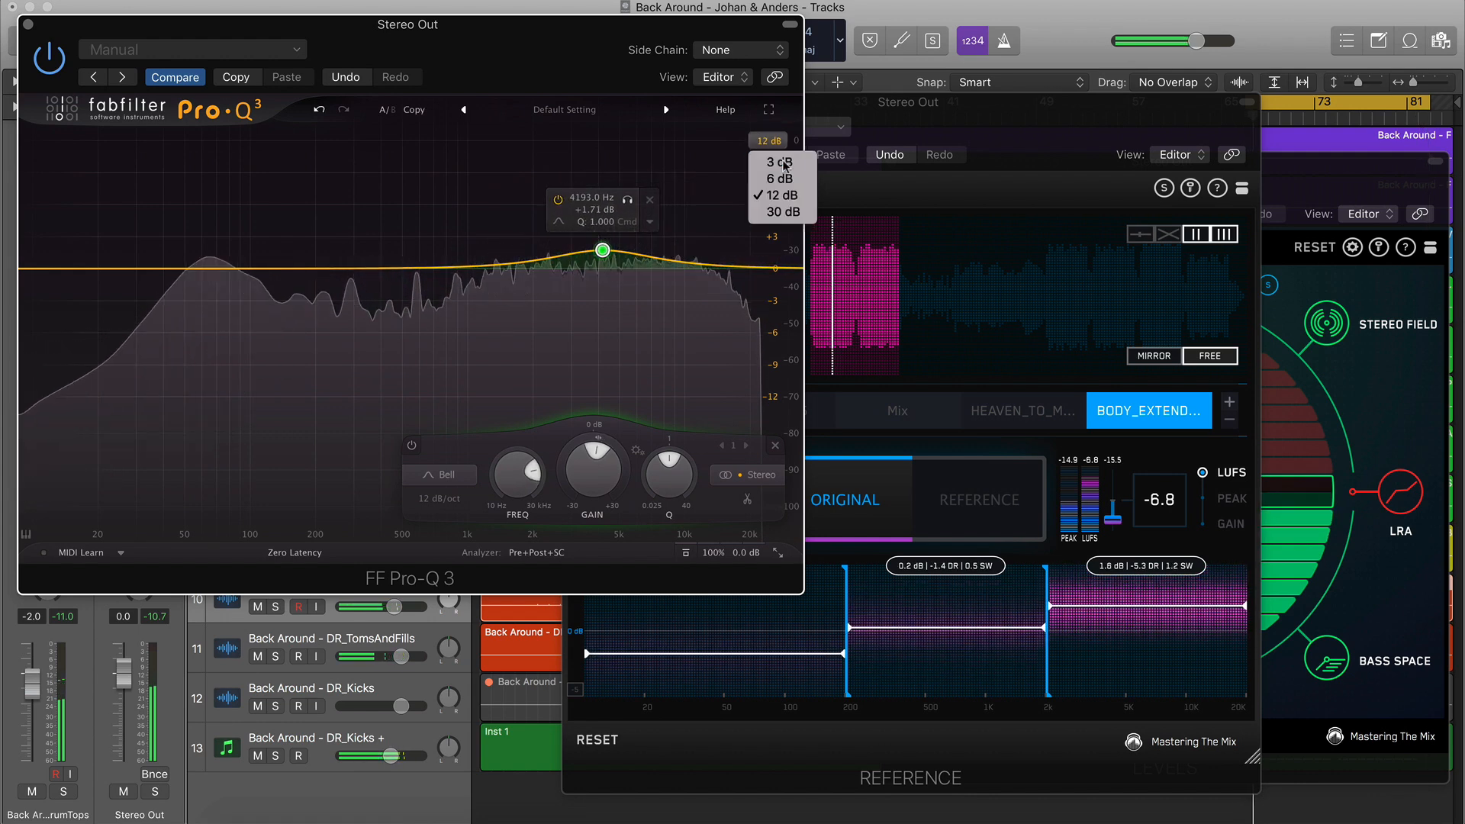
pyautogui.click(784, 164)
pyautogui.moveTo(602, 196); pyautogui.dragTo(590, 222)
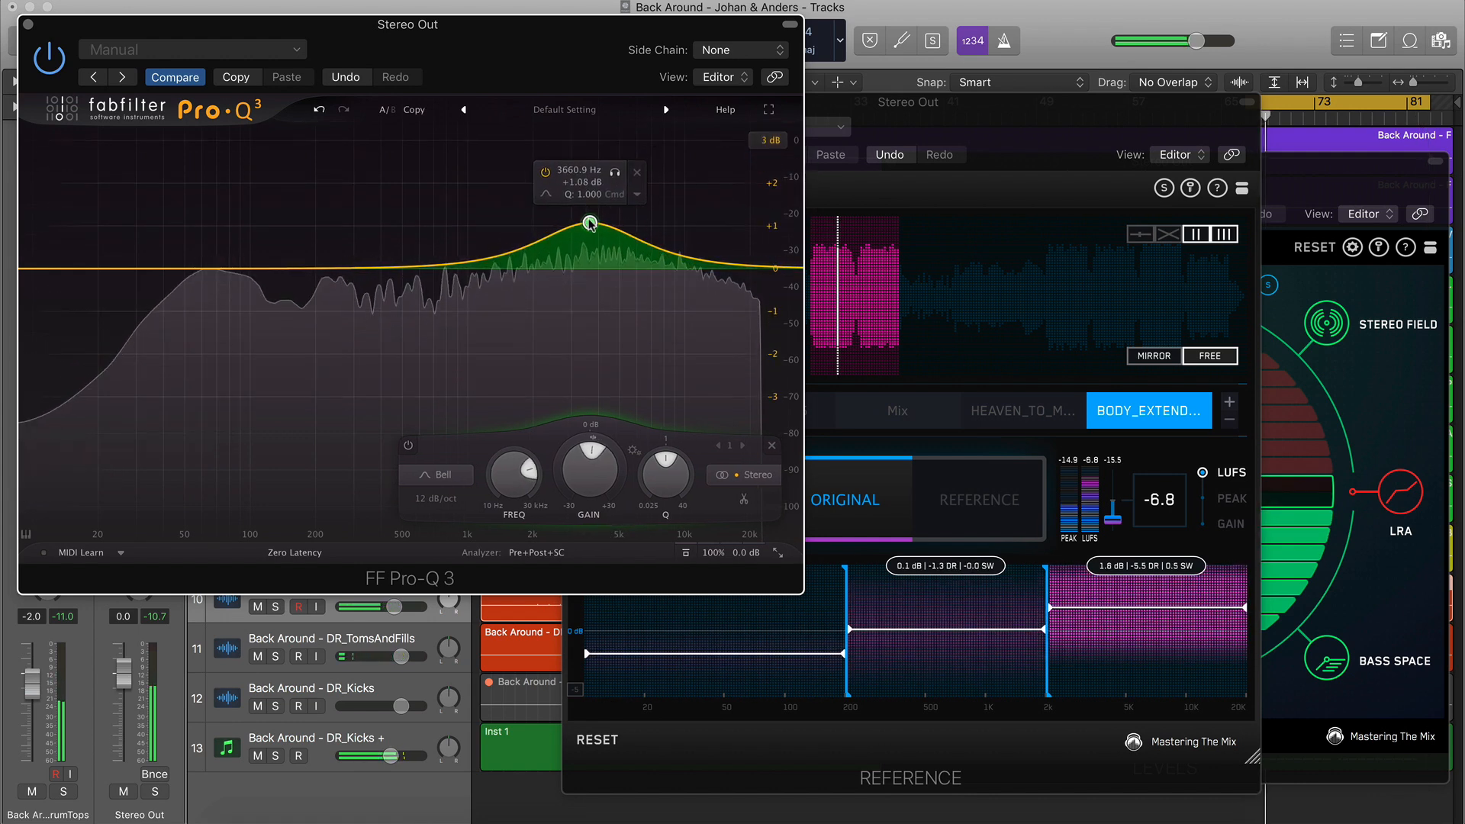
# Restrict the bell band to the side signal, audition it soloed, and tune it to about 6.3 kHz, +1.03 dB, Q 0.601
pyautogui.click(744, 475)
pyautogui.click(748, 458)
pyautogui.moveTo(590, 224)
pyautogui.click(615, 174)
pyautogui.moveTo(618, 178); pyautogui.dragTo(681, 223)
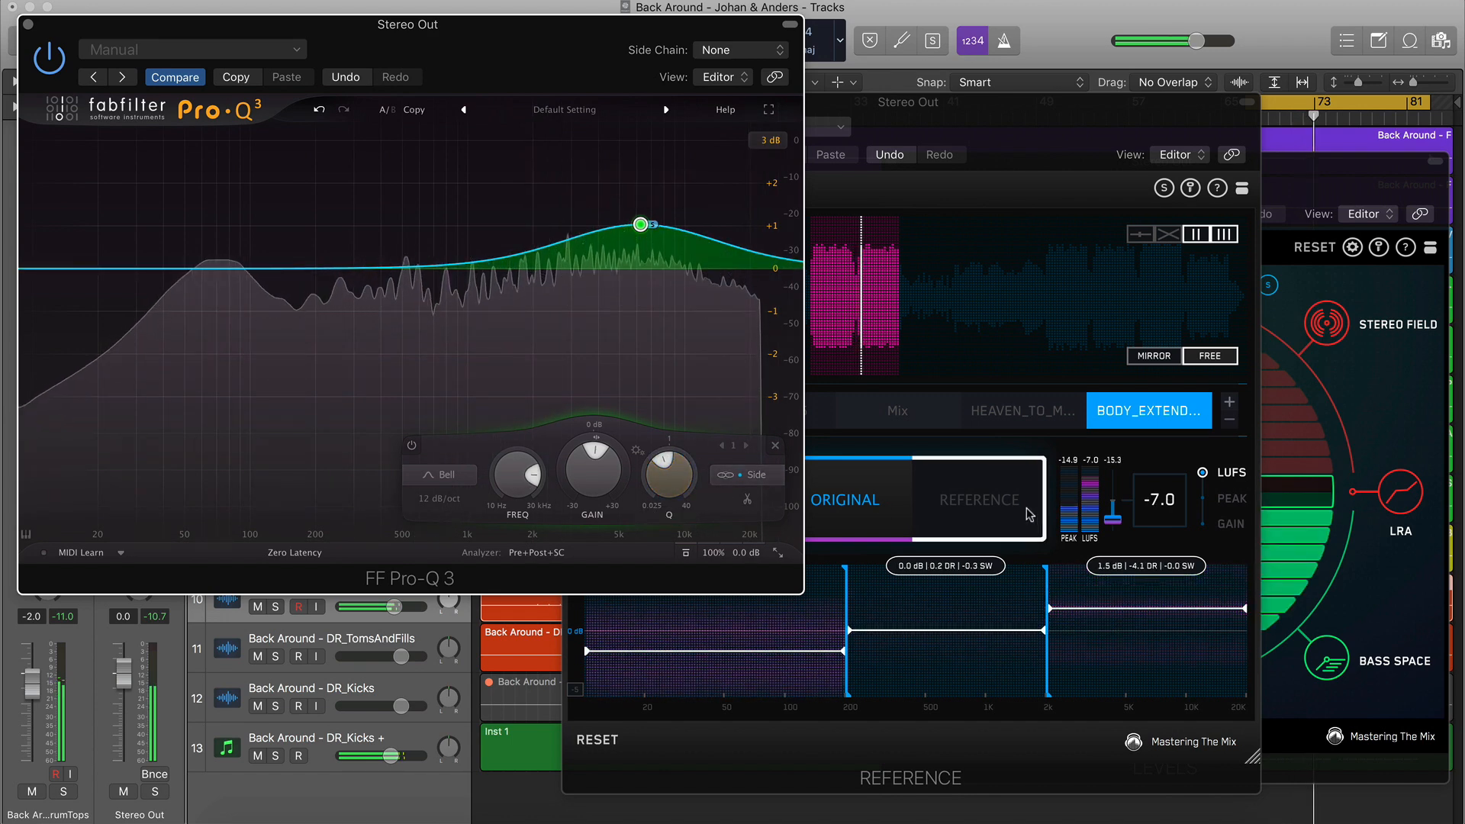
# Compare the side boost with BODY_EXTENDED_VERSION, return to the original and set the band's dynamic range to -1 dB
pyautogui.click(997, 502)
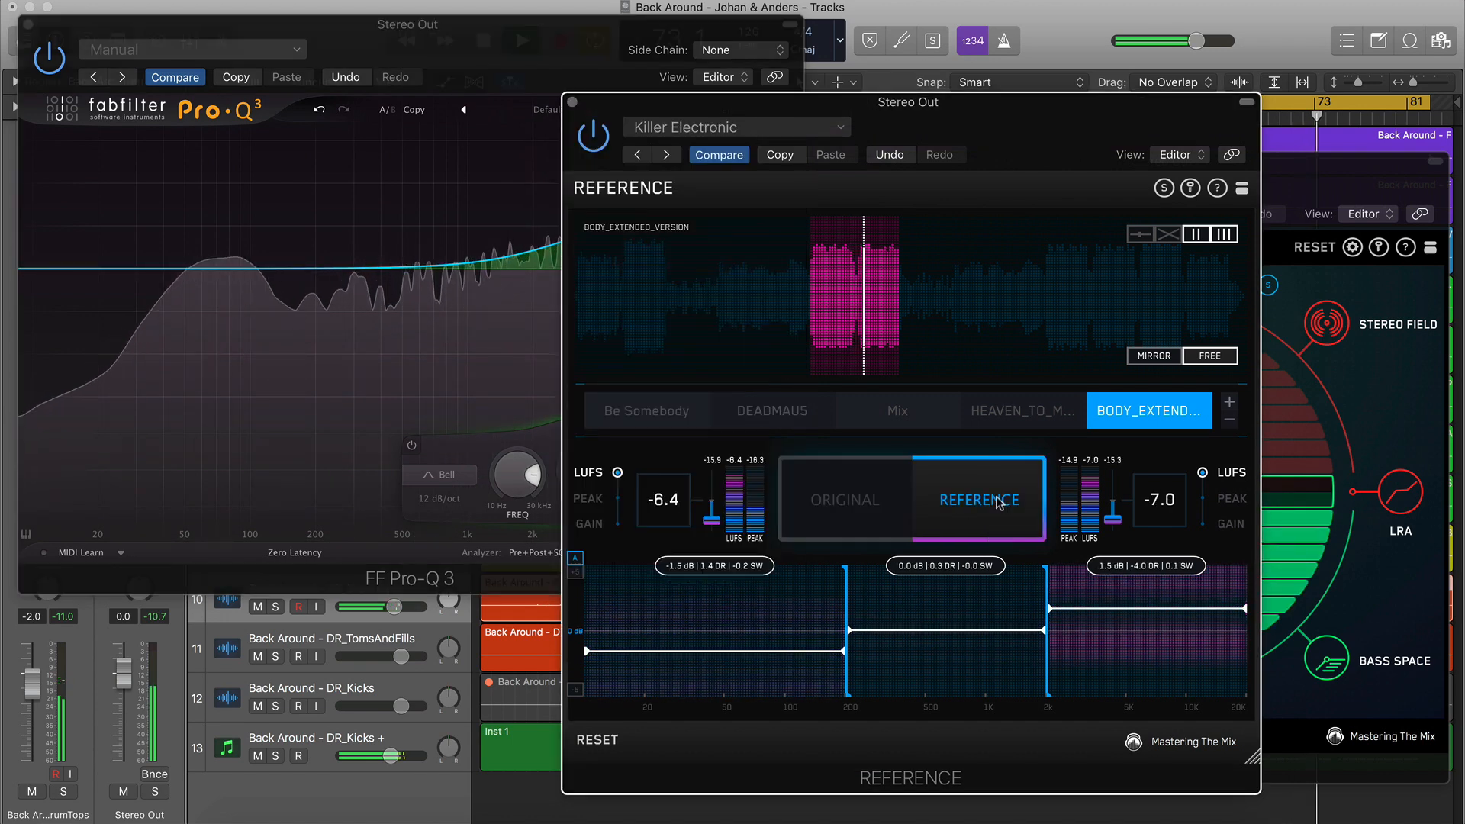
pyautogui.click(863, 507)
pyautogui.click(402, 132)
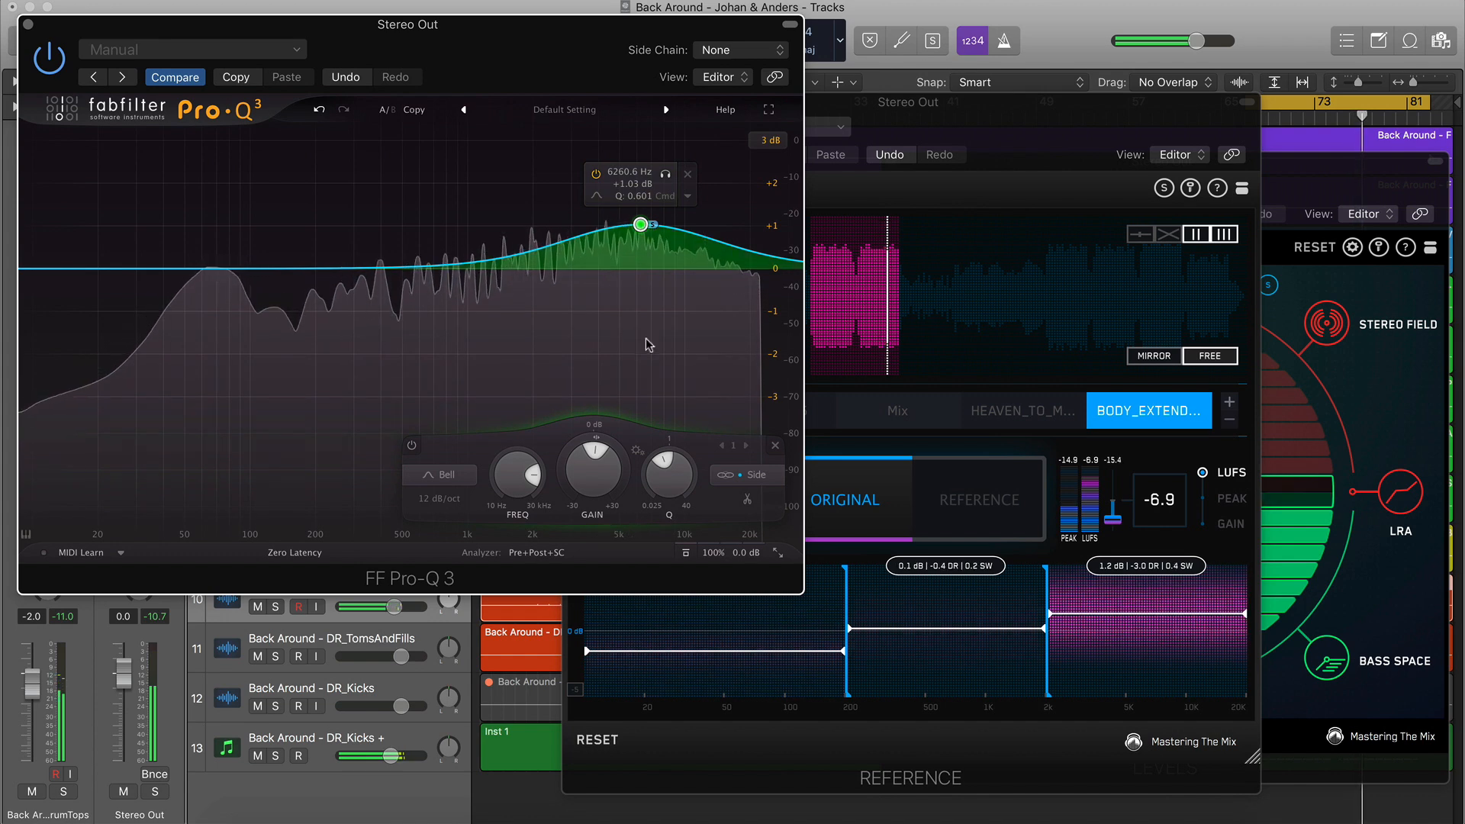
pyautogui.write('-1')
pyautogui.press('Return')
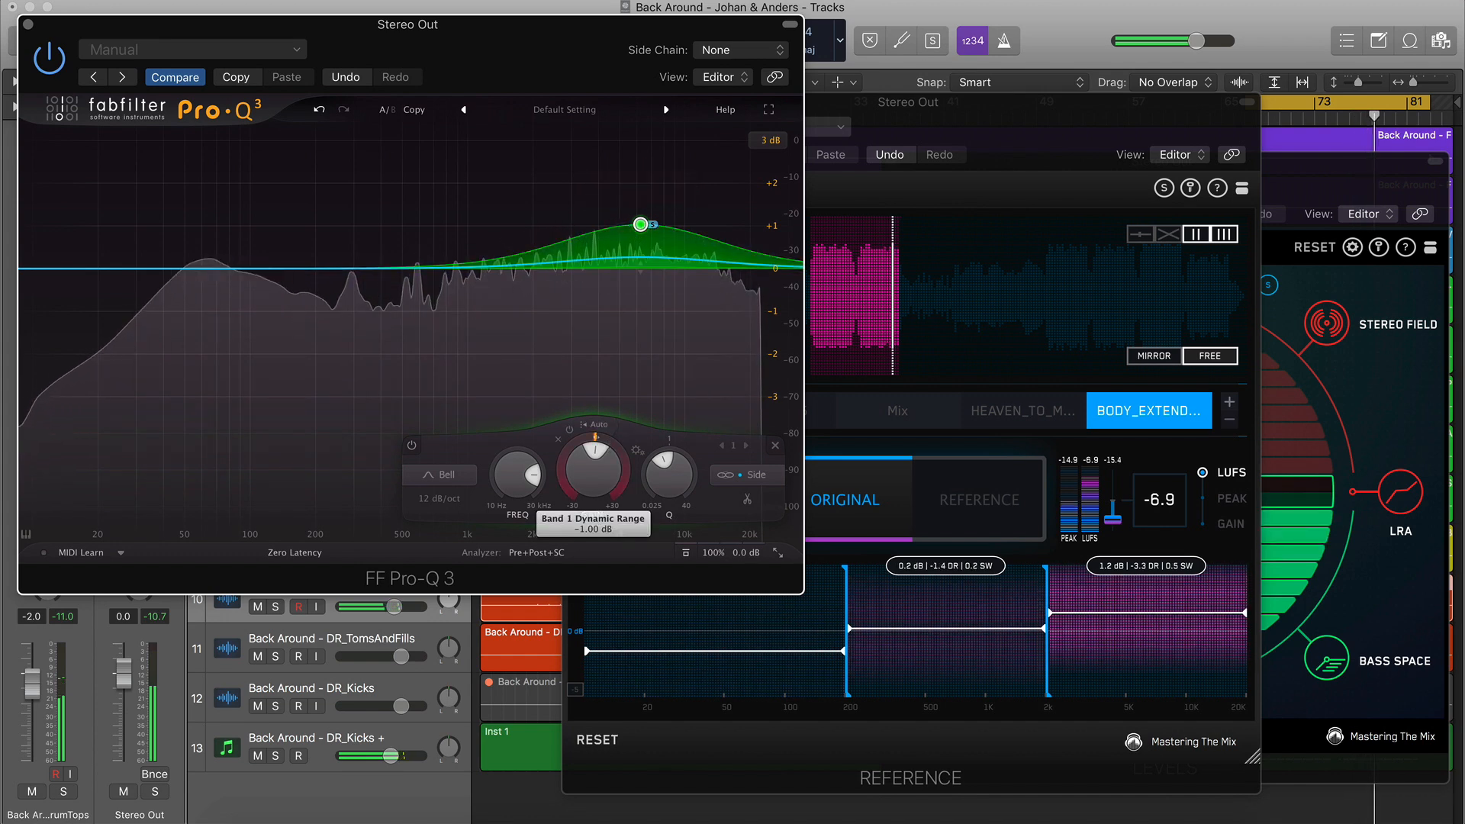
# Compare the mix with the BODY_EXTENDED_VERSION and HEAVEN_TO_ME references in alternation and return to the original
pyautogui.click(980, 498)
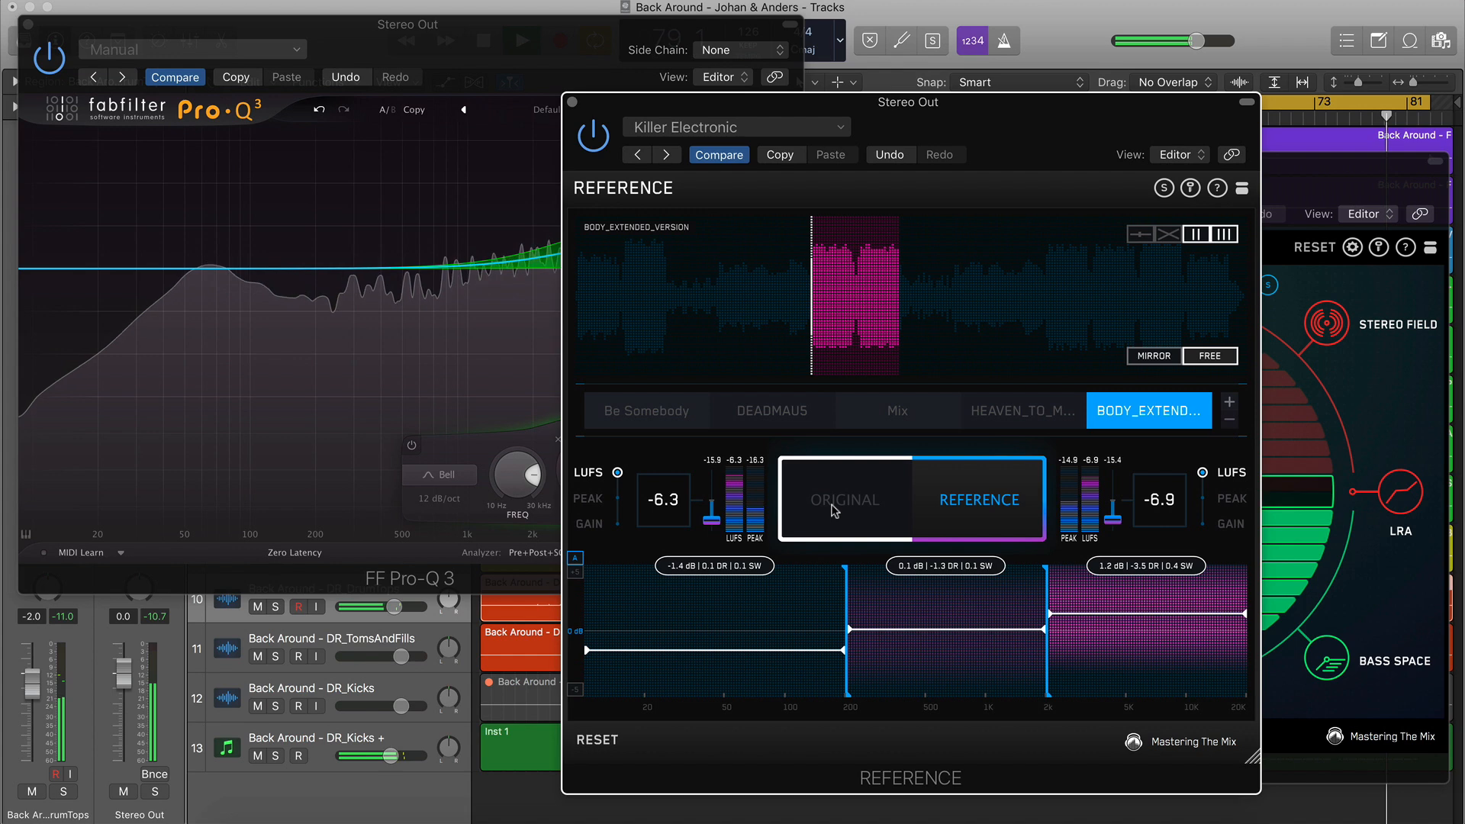
pyautogui.click(840, 504)
pyautogui.click(1015, 416)
pyautogui.click(977, 496)
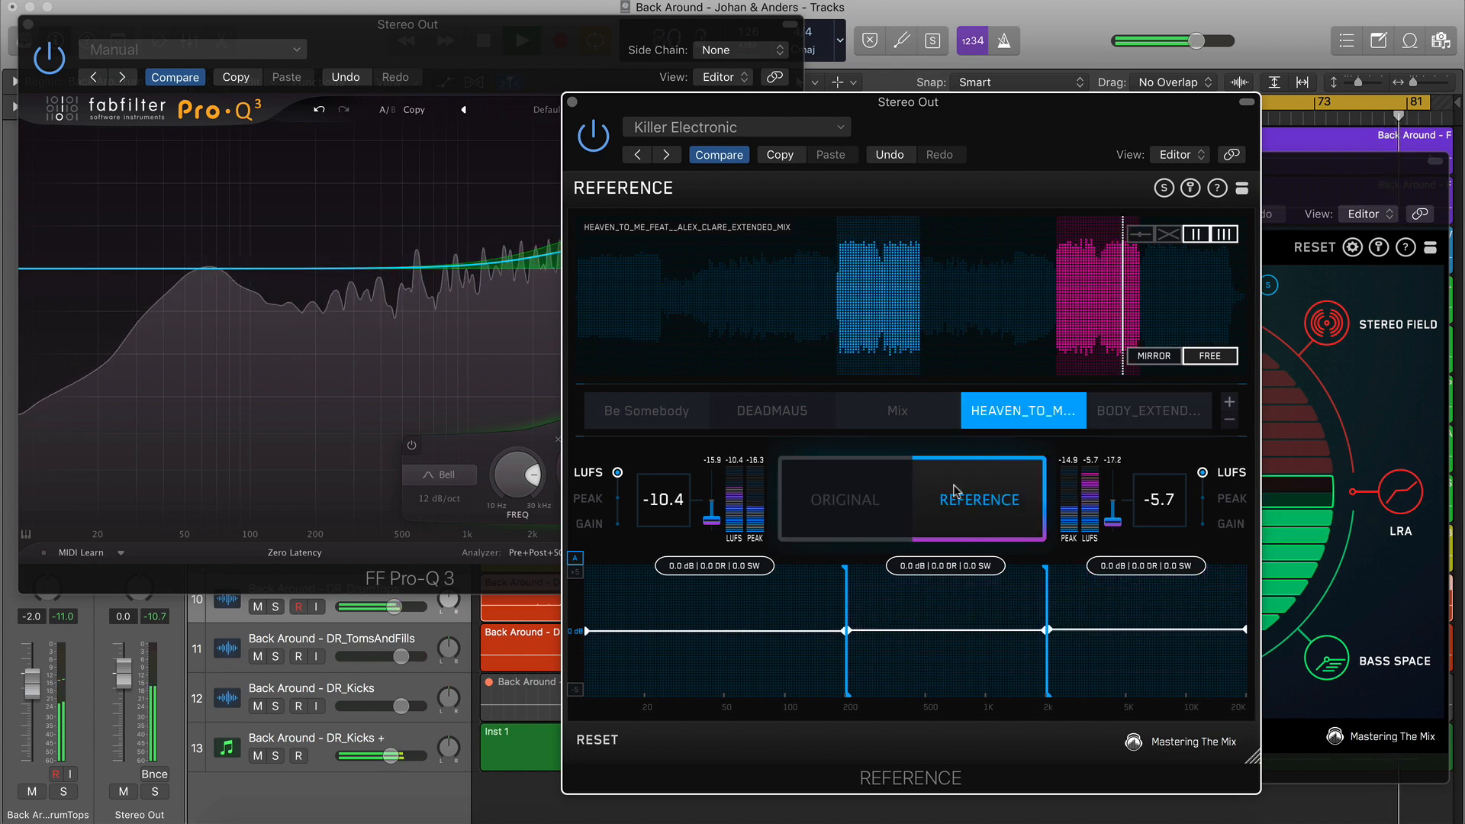
pyautogui.click(864, 504)
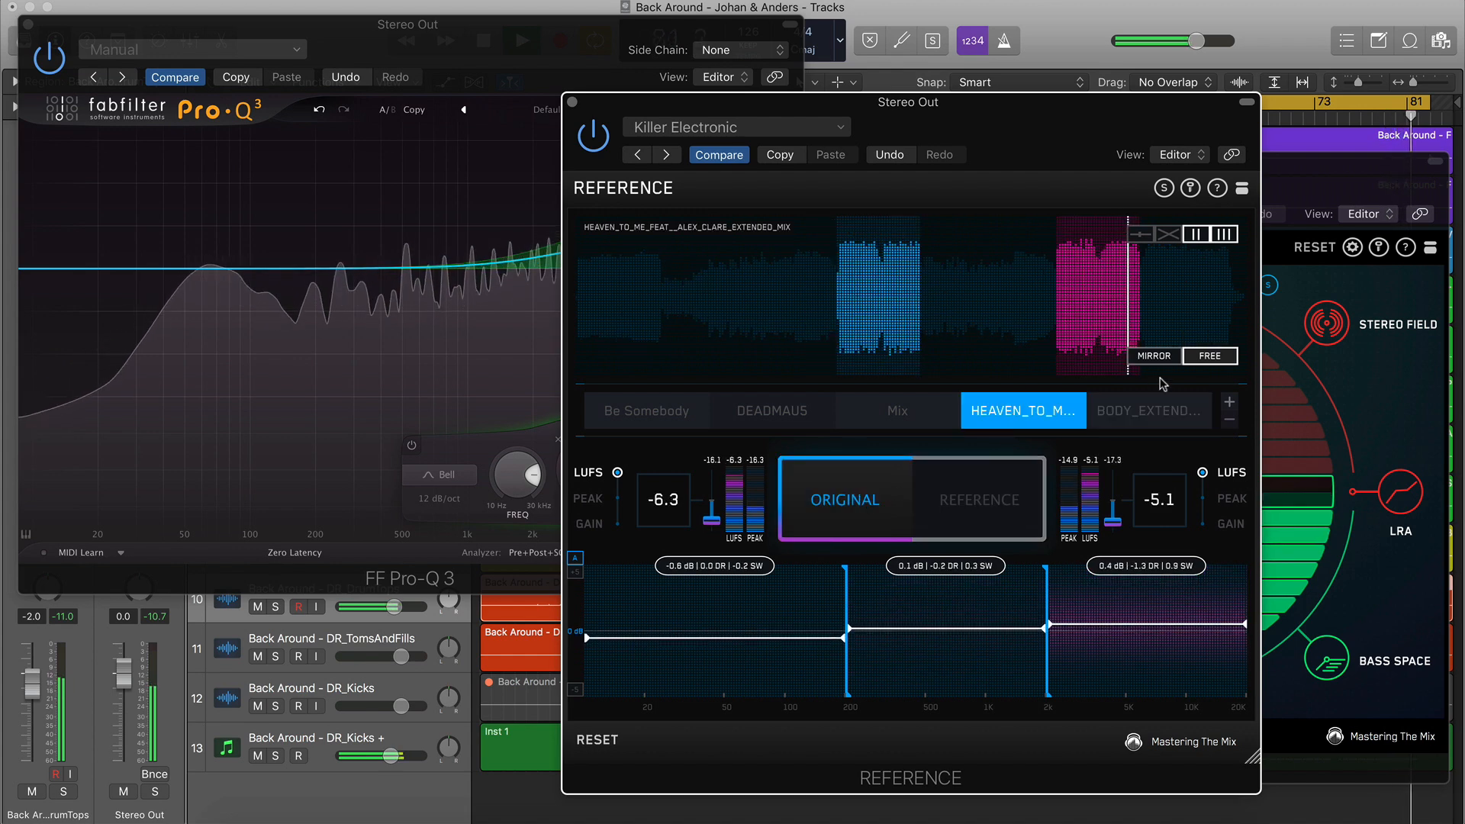
pyautogui.click(1154, 416)
pyautogui.click(981, 496)
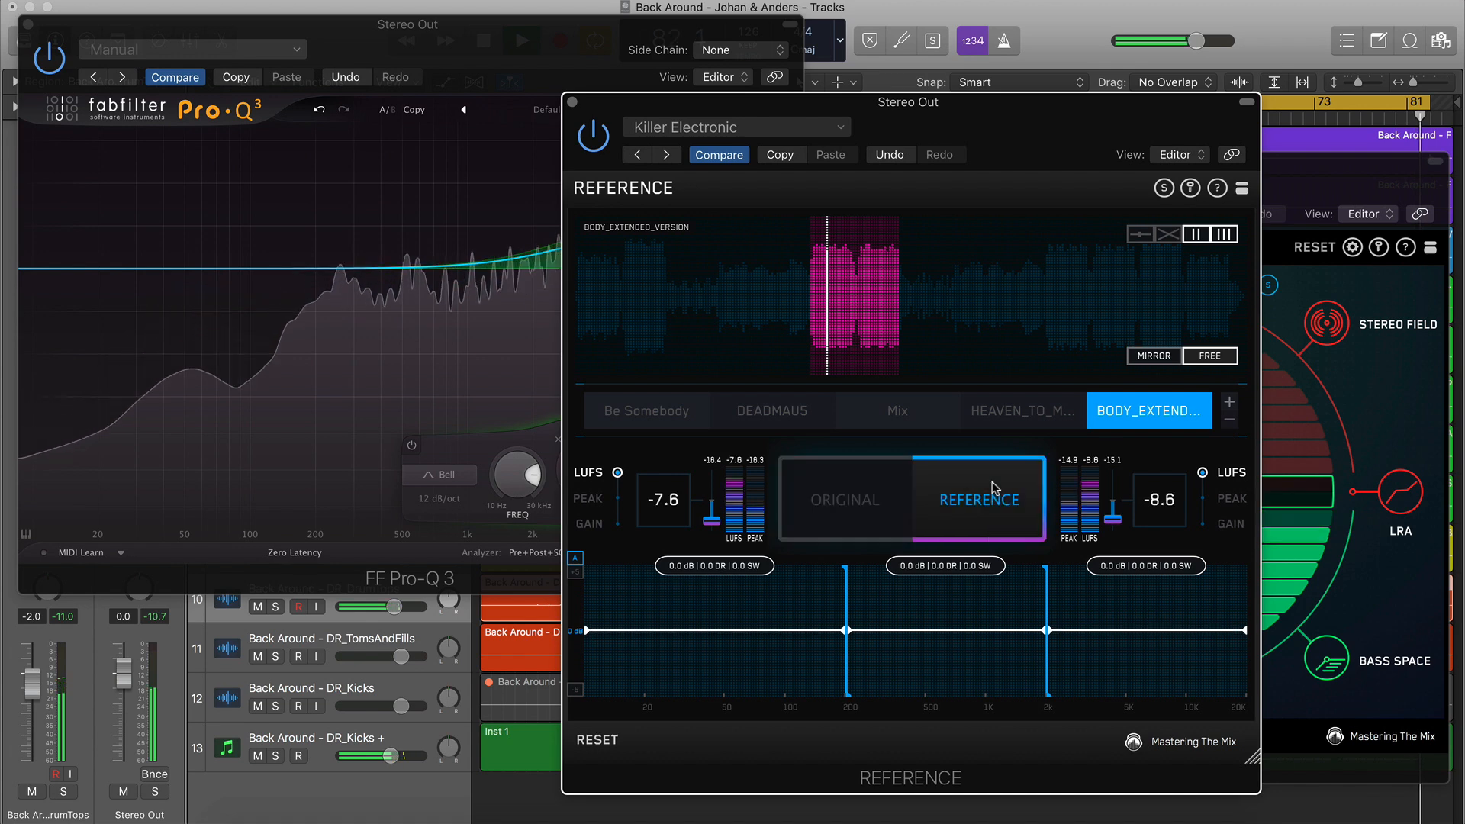
pyautogui.click(840, 497)
# Compare the mix with the DEADMAU5 and Be Somebody references in alternation and return to the original
pyautogui.click(761, 424)
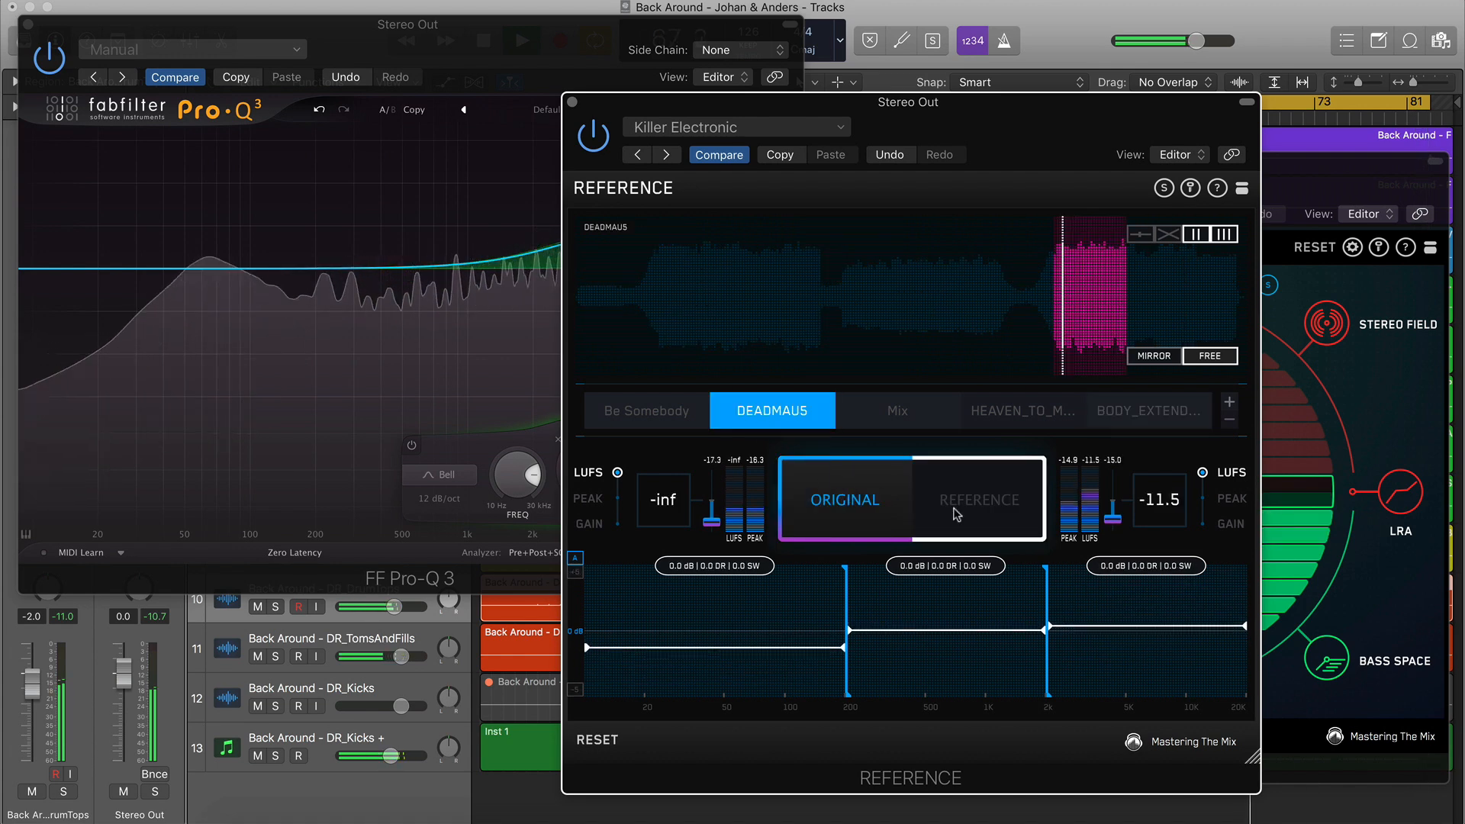
pyautogui.click(955, 509)
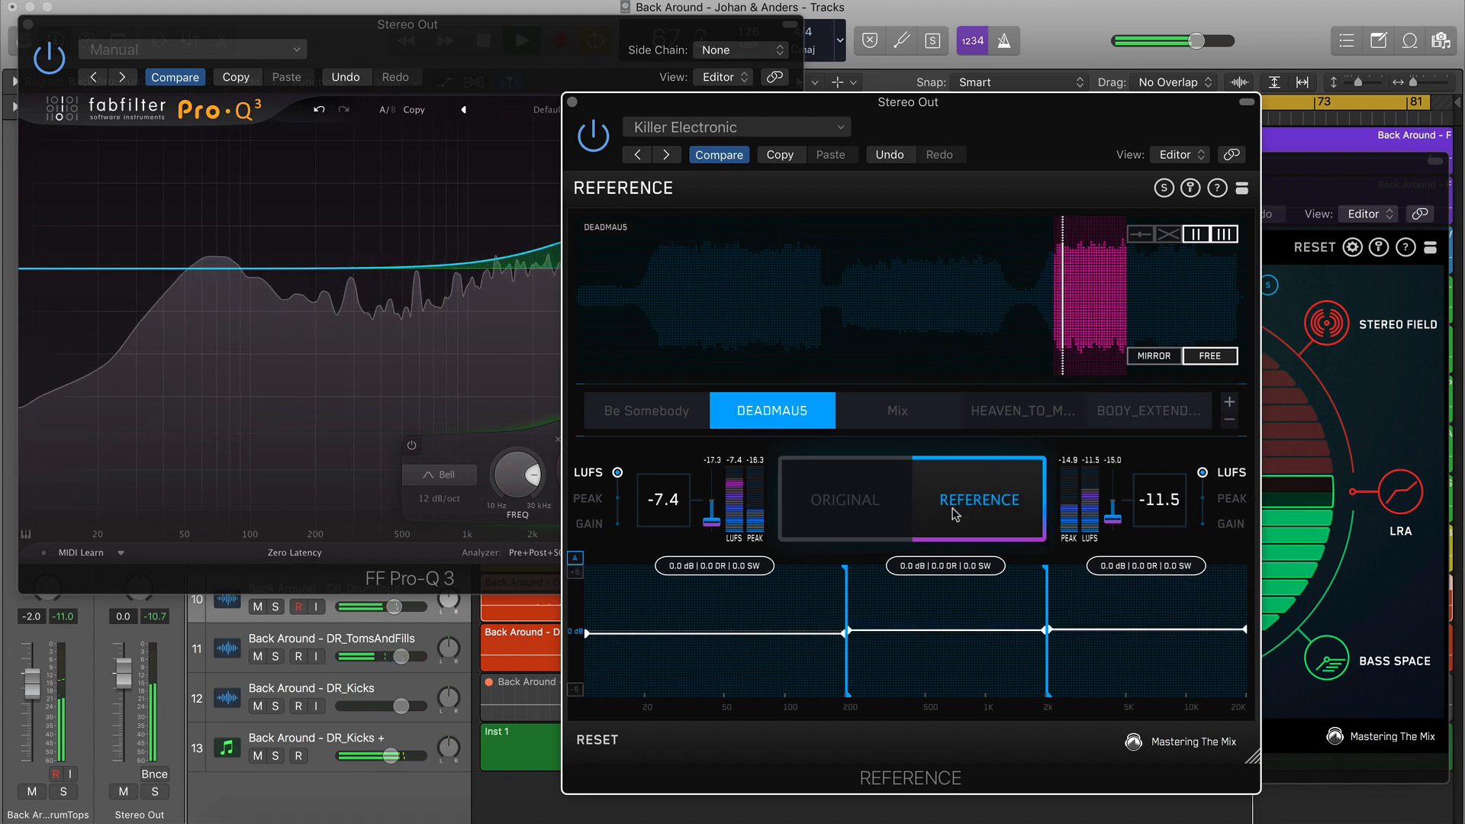
pyautogui.click(866, 509)
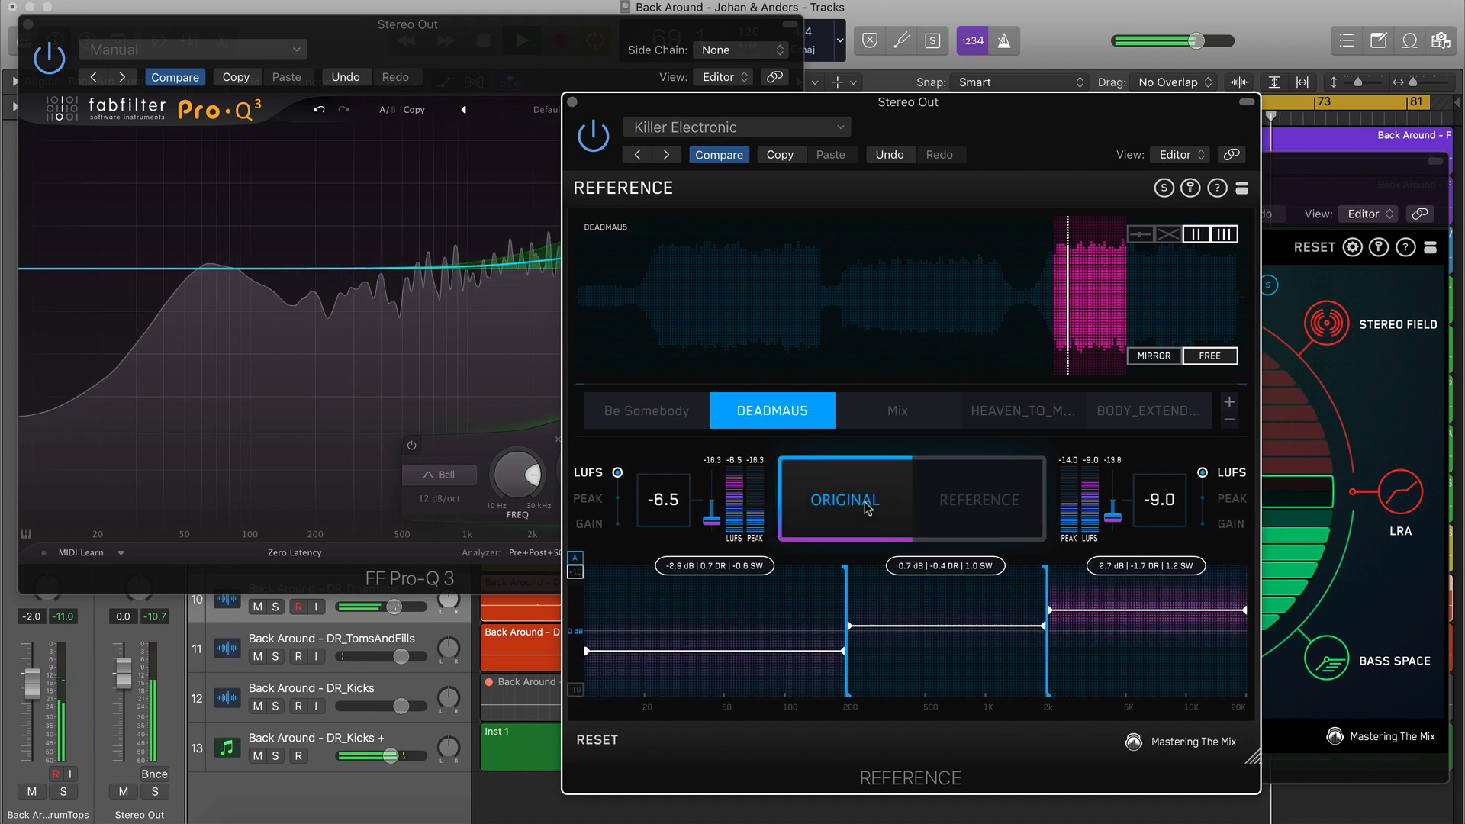
pyautogui.click(653, 415)
pyautogui.click(924, 500)
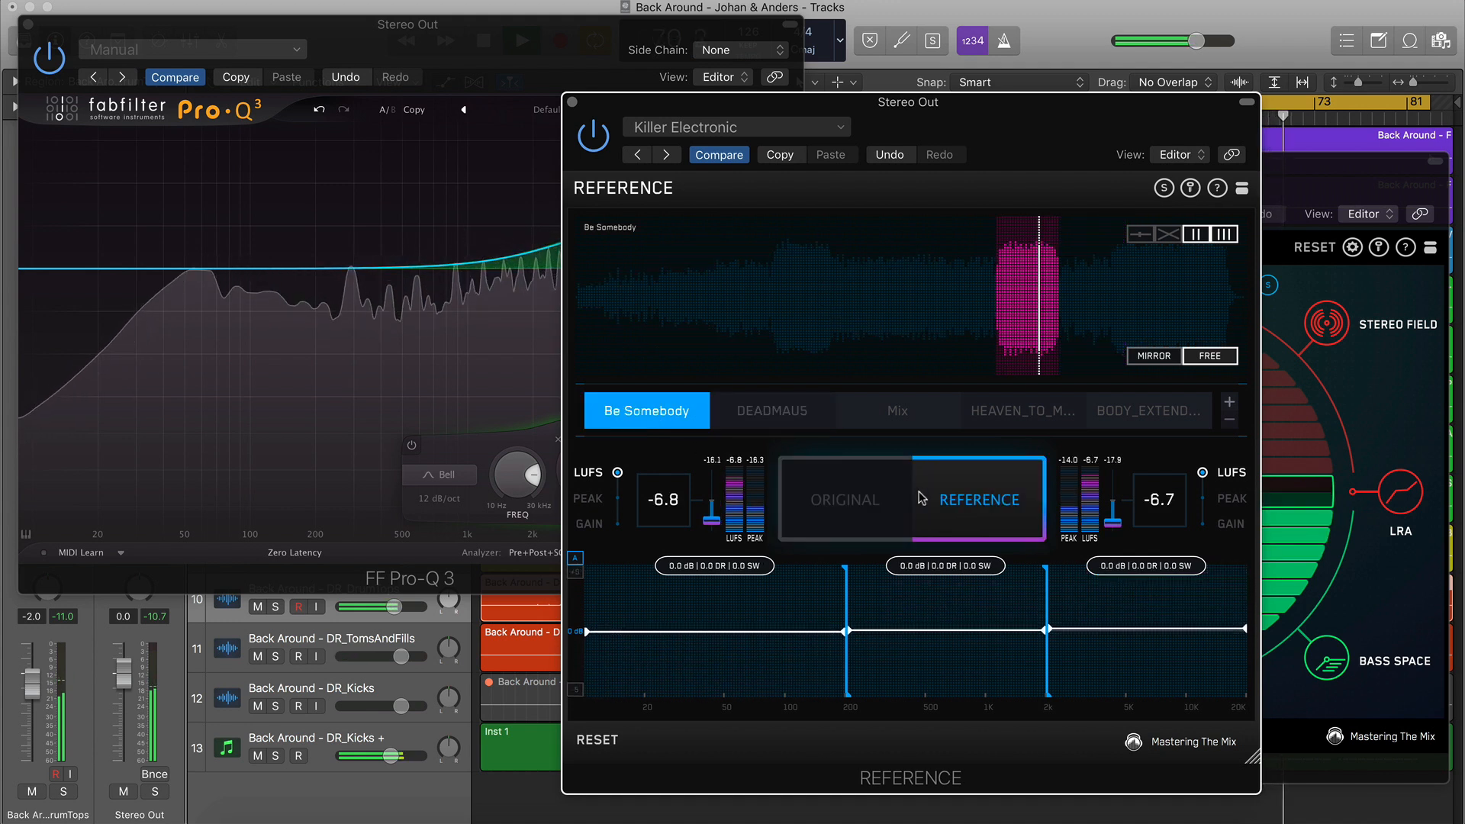
pyautogui.click(868, 497)
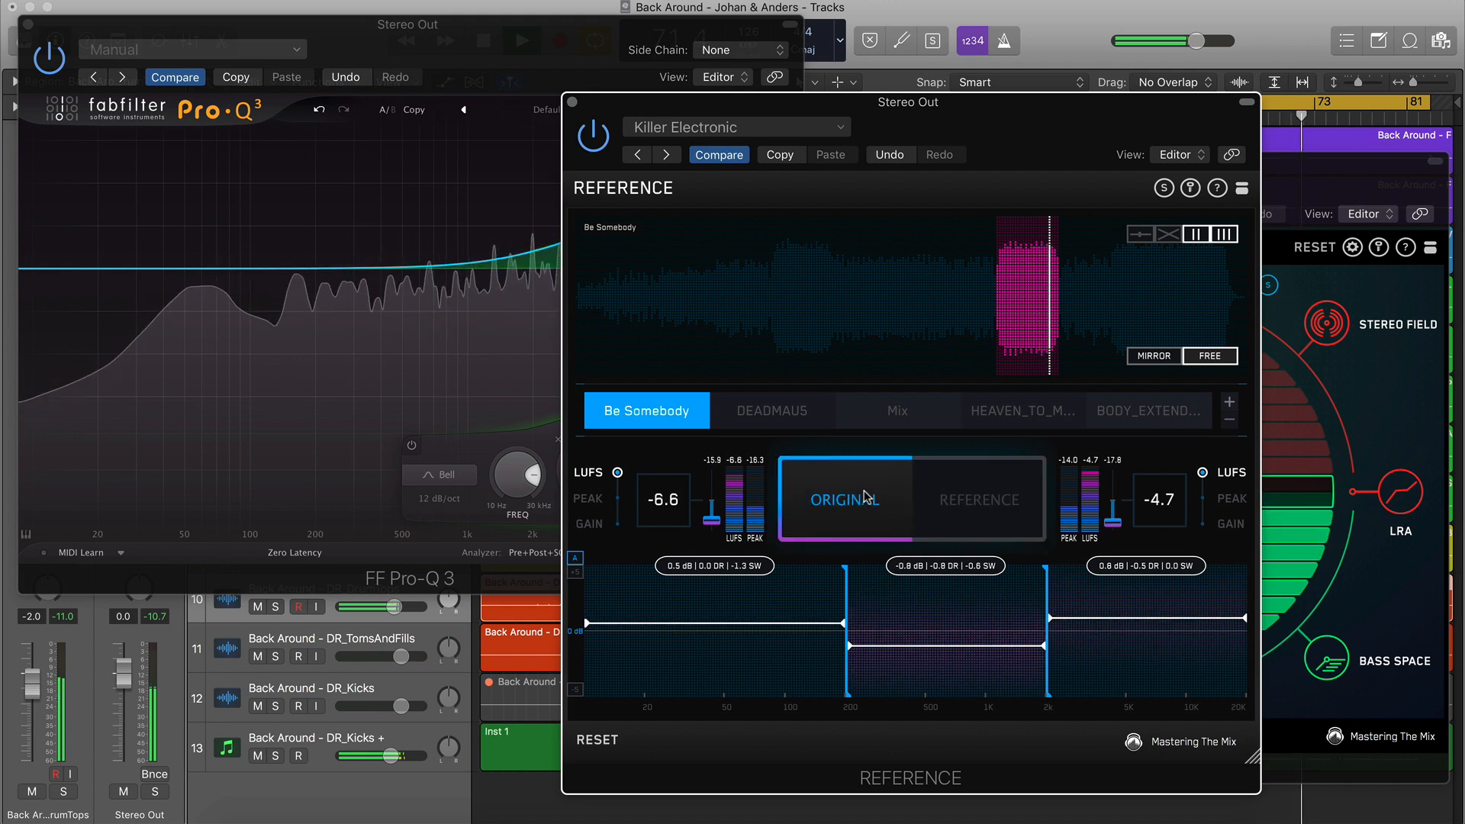
pyautogui.click(974, 502)
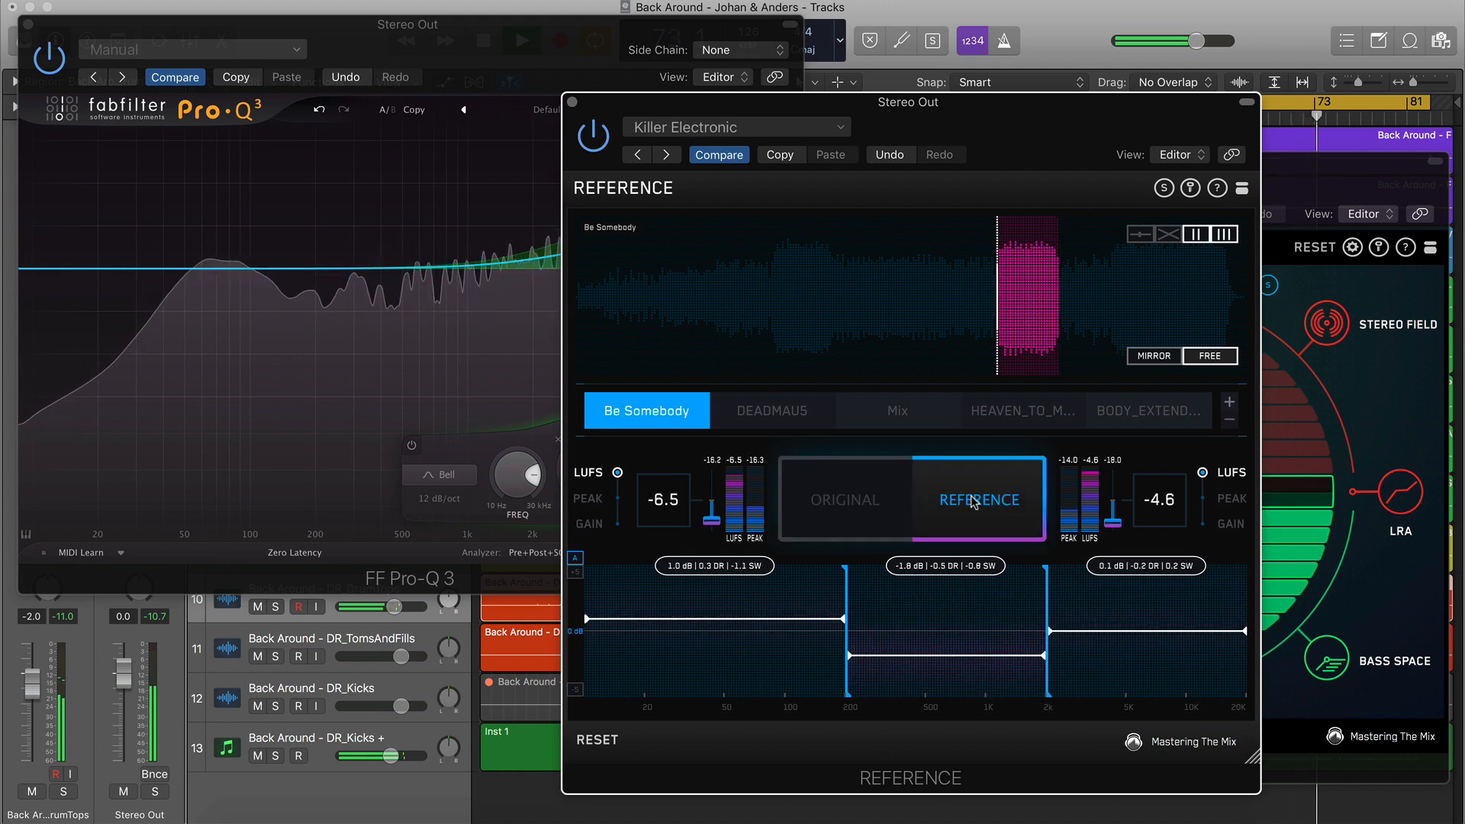
pyautogui.click(860, 504)
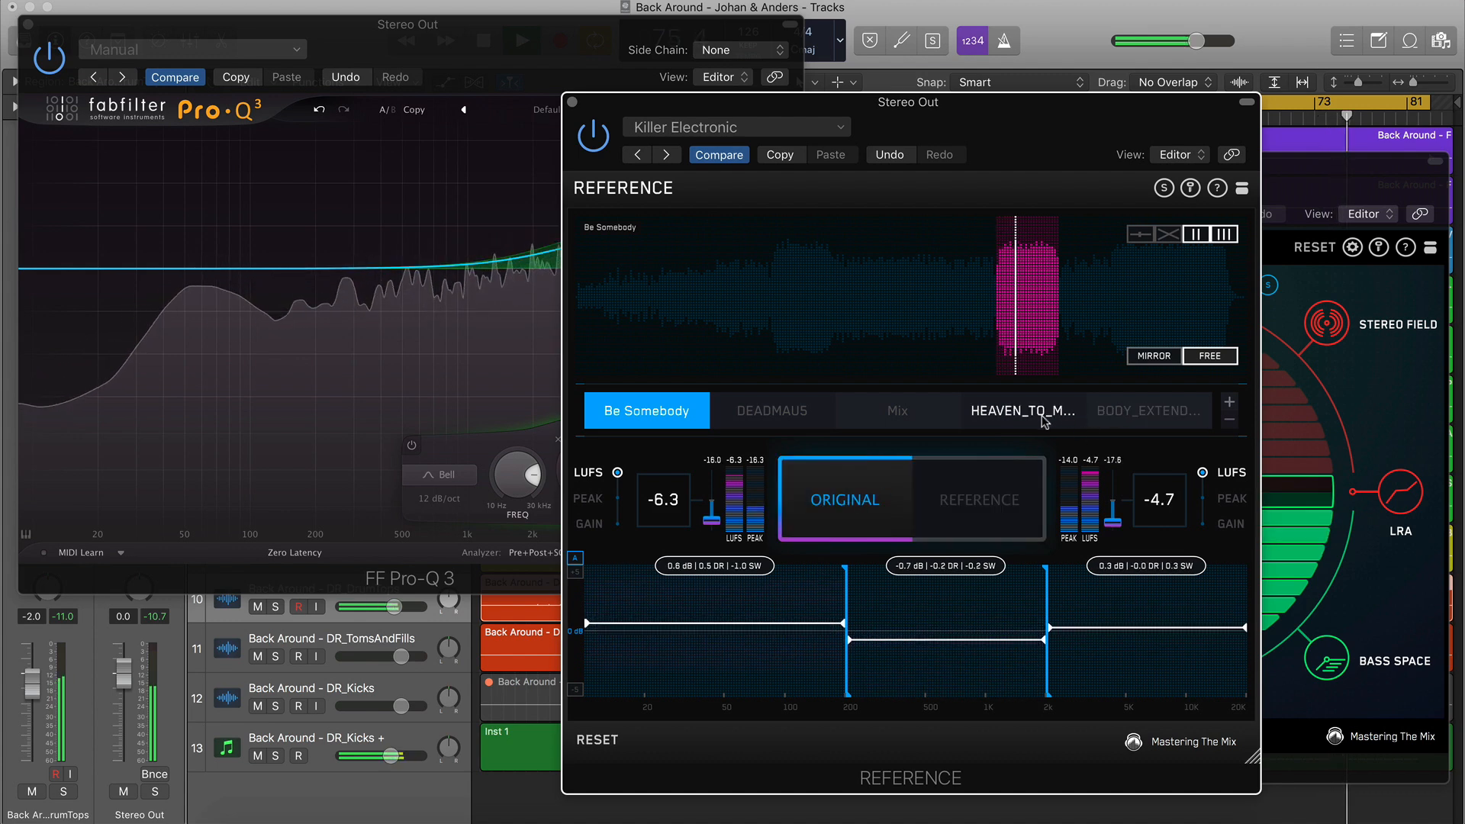
# Compare the mix with the HEAVEN_TO_ME reference, return to the original, and close the REFERENCE and stereo output EQ windows
pyautogui.click(1066, 417)
pyautogui.click(879, 505)
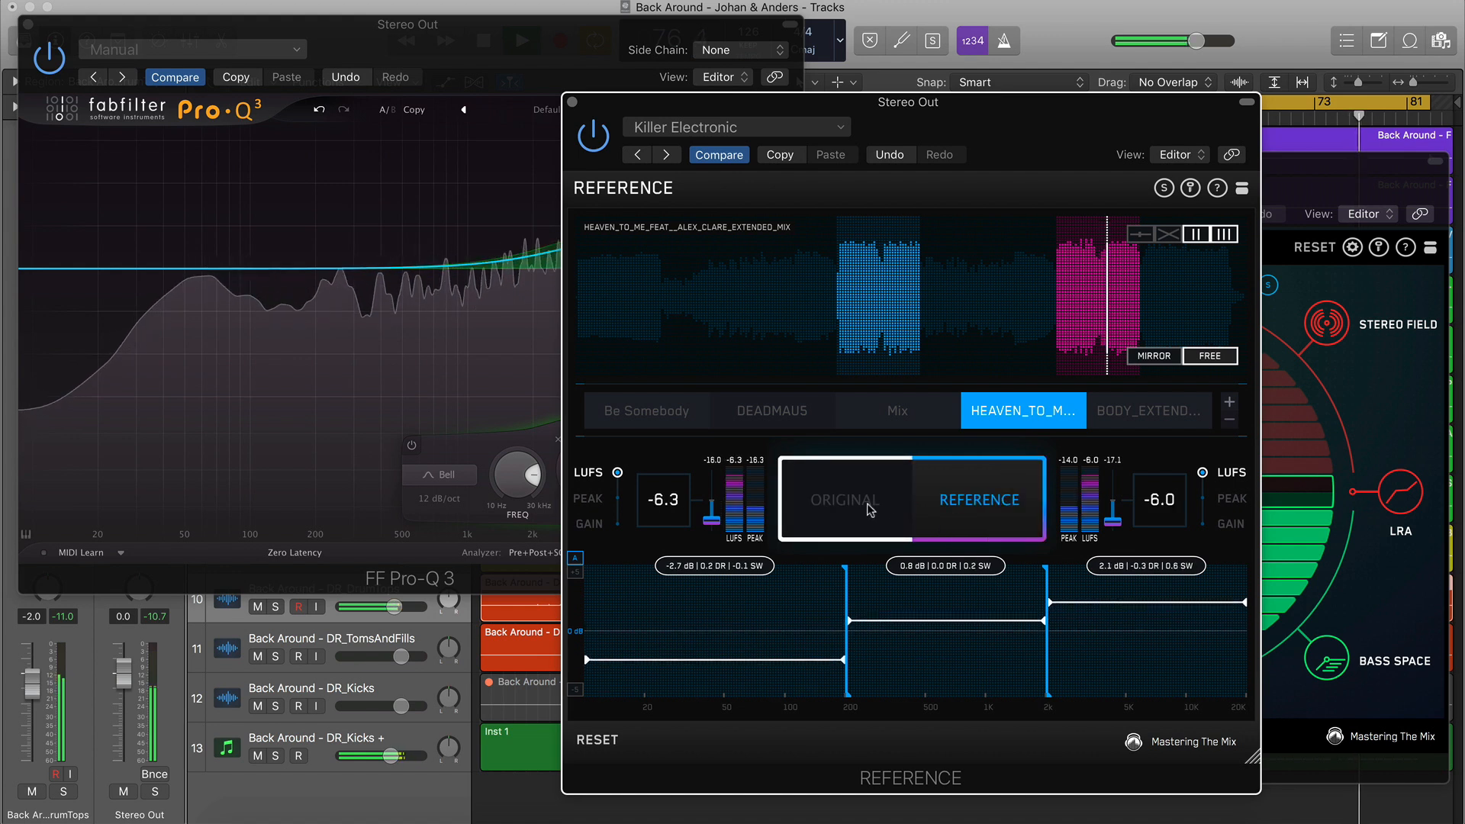
pyautogui.click(870, 510)
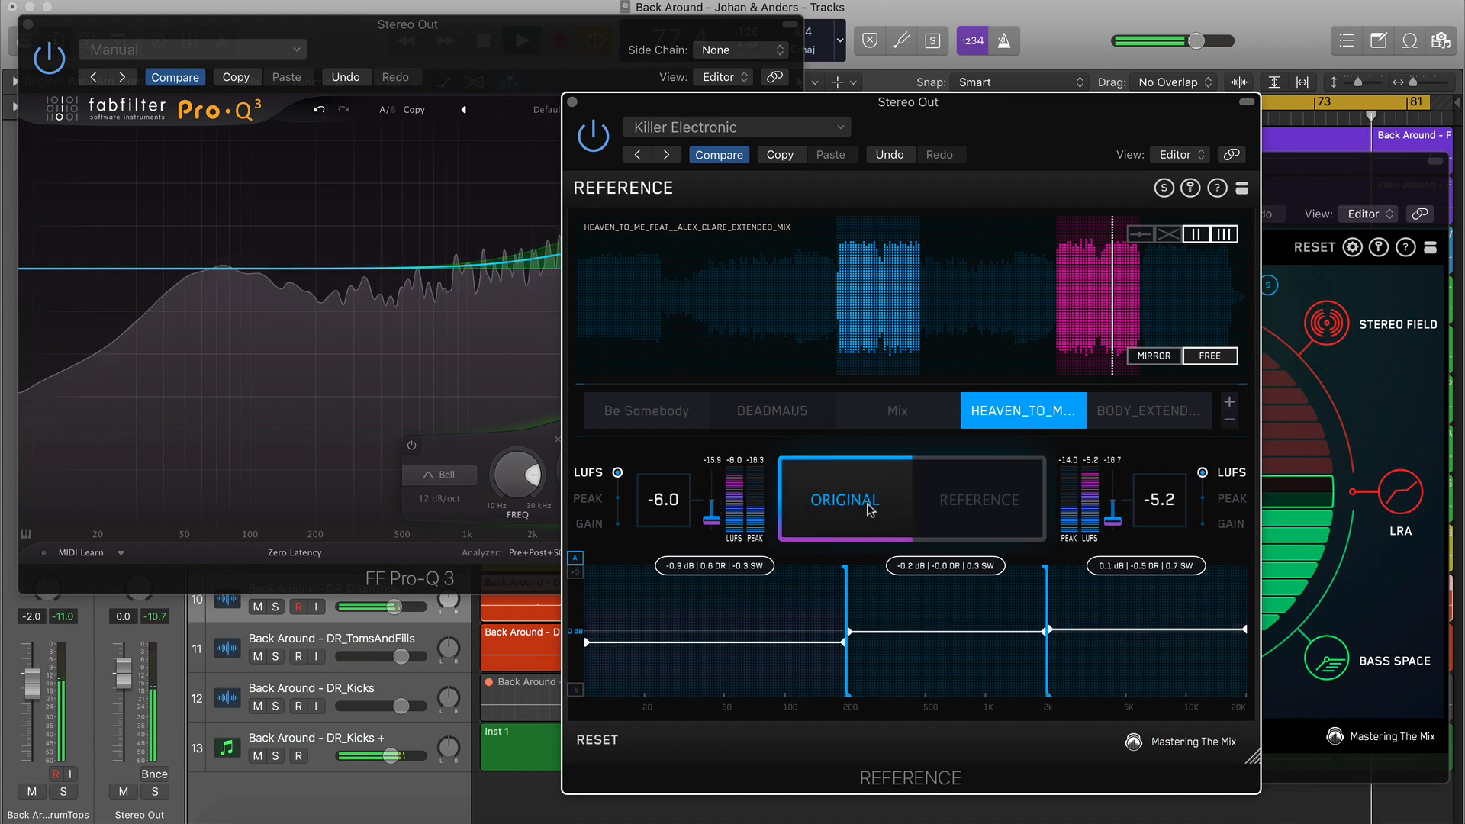
pyautogui.click(573, 103)
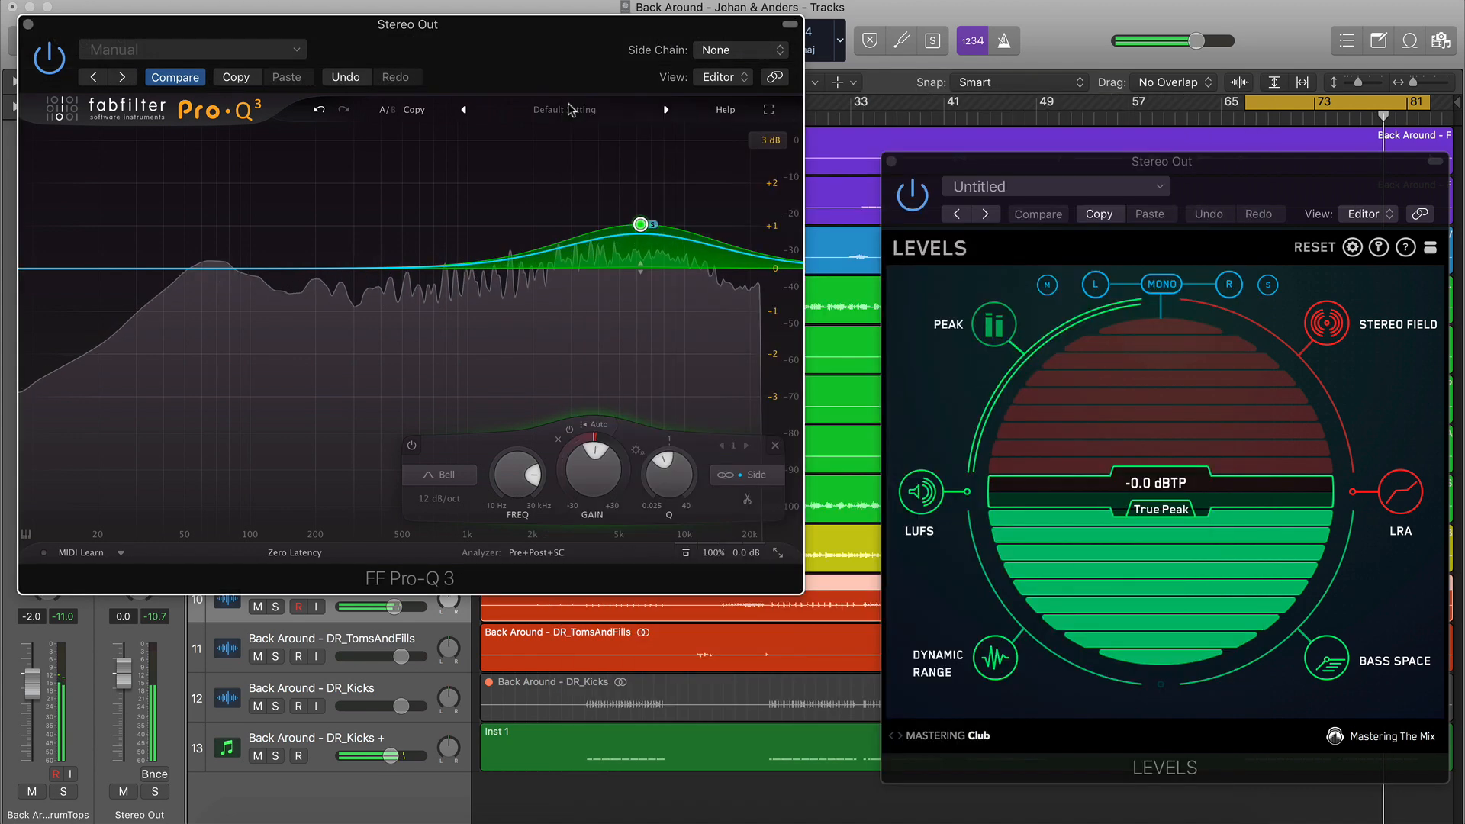
pyautogui.click(28, 24)
# Try a bell cut of about 1.2 dB near 80 Hz in the DR_Kicks + track's FF Pro-Q 3, using a 6 dB display range
pyautogui.click(320, 745)
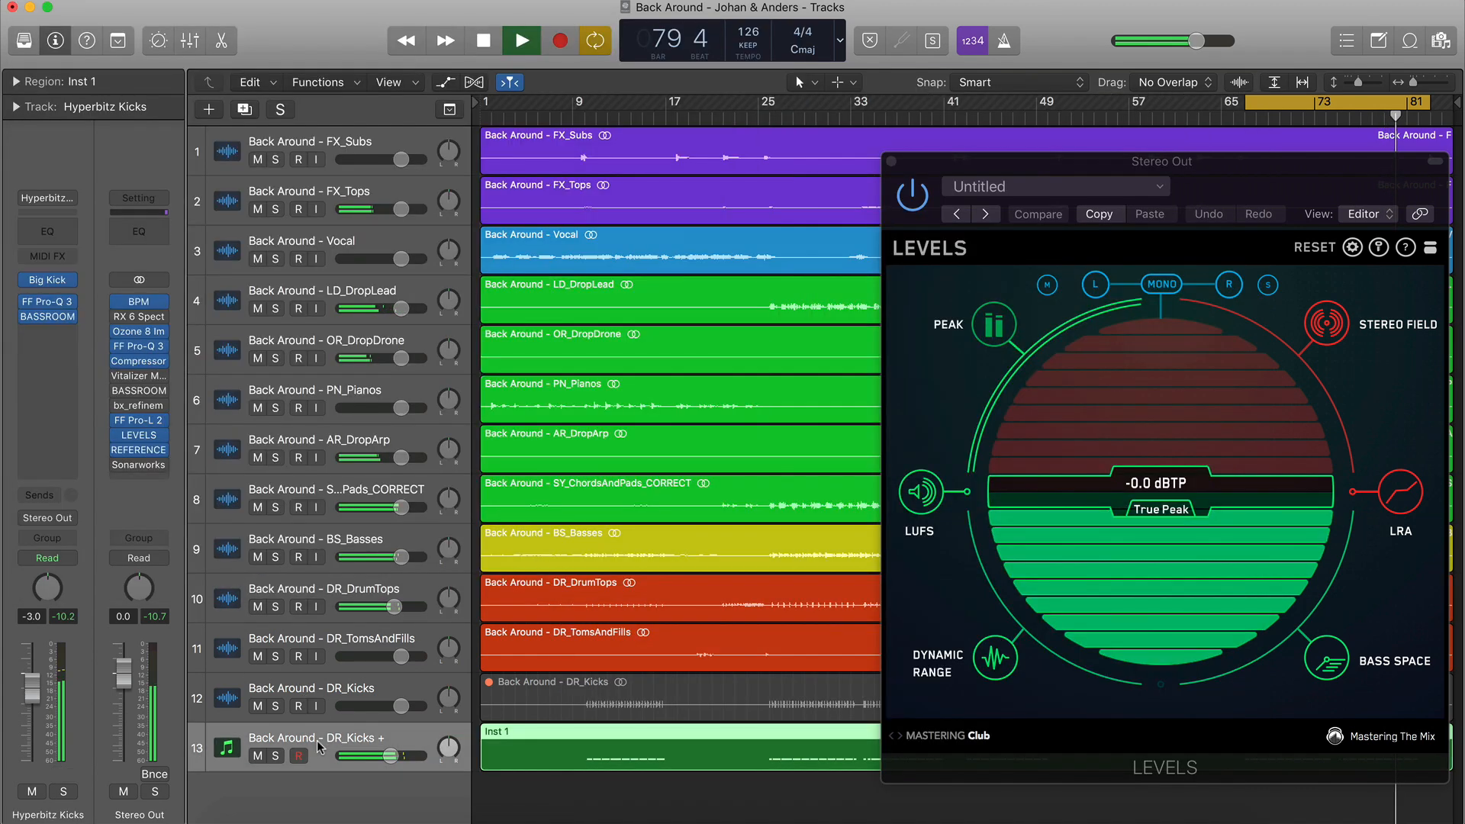
pyautogui.click(50, 307)
pyautogui.moveTo(268, 299)
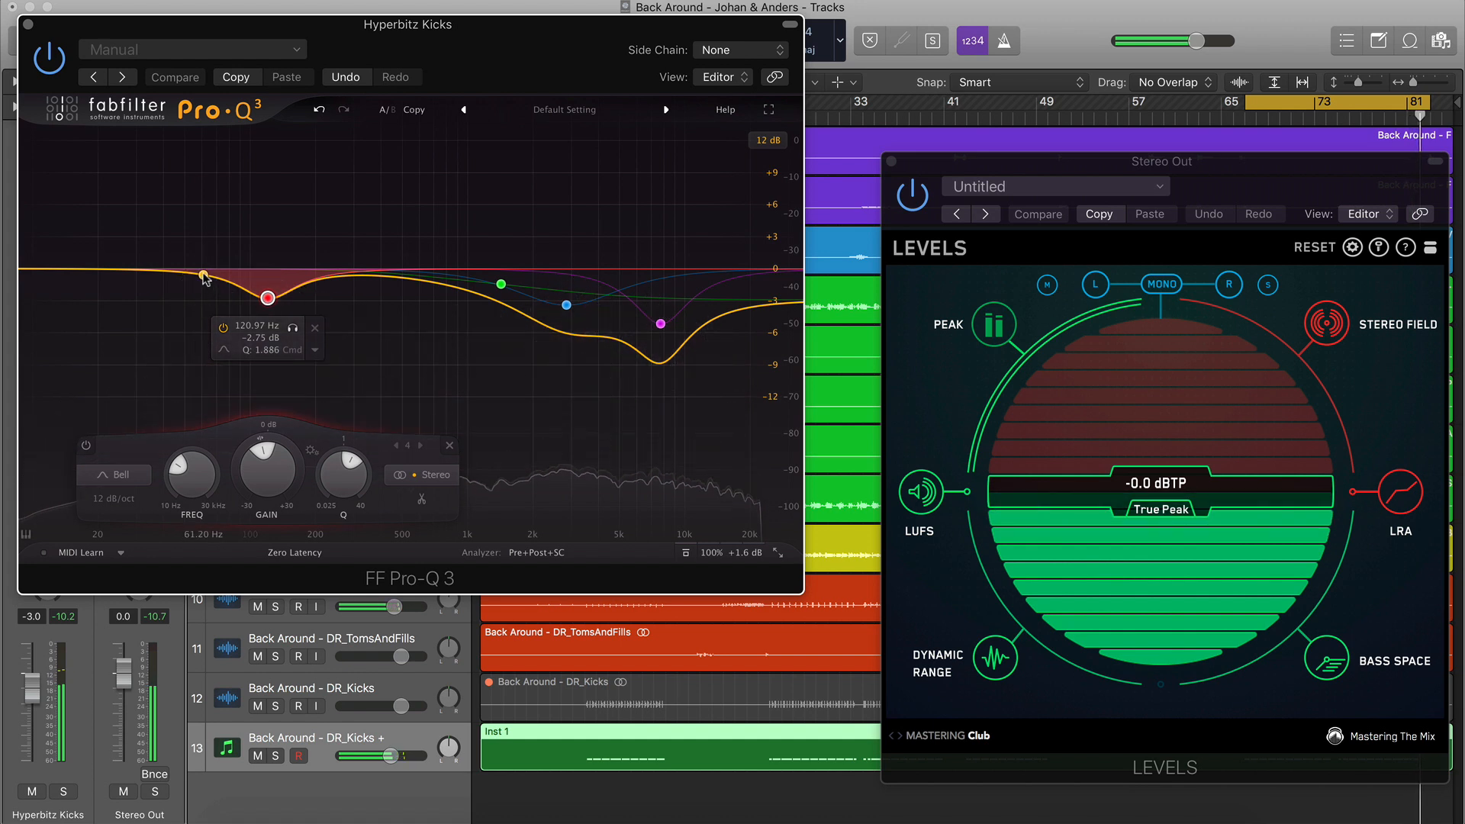
pyautogui.click(222, 289)
pyautogui.moveTo(221, 294); pyautogui.dragTo(222, 291)
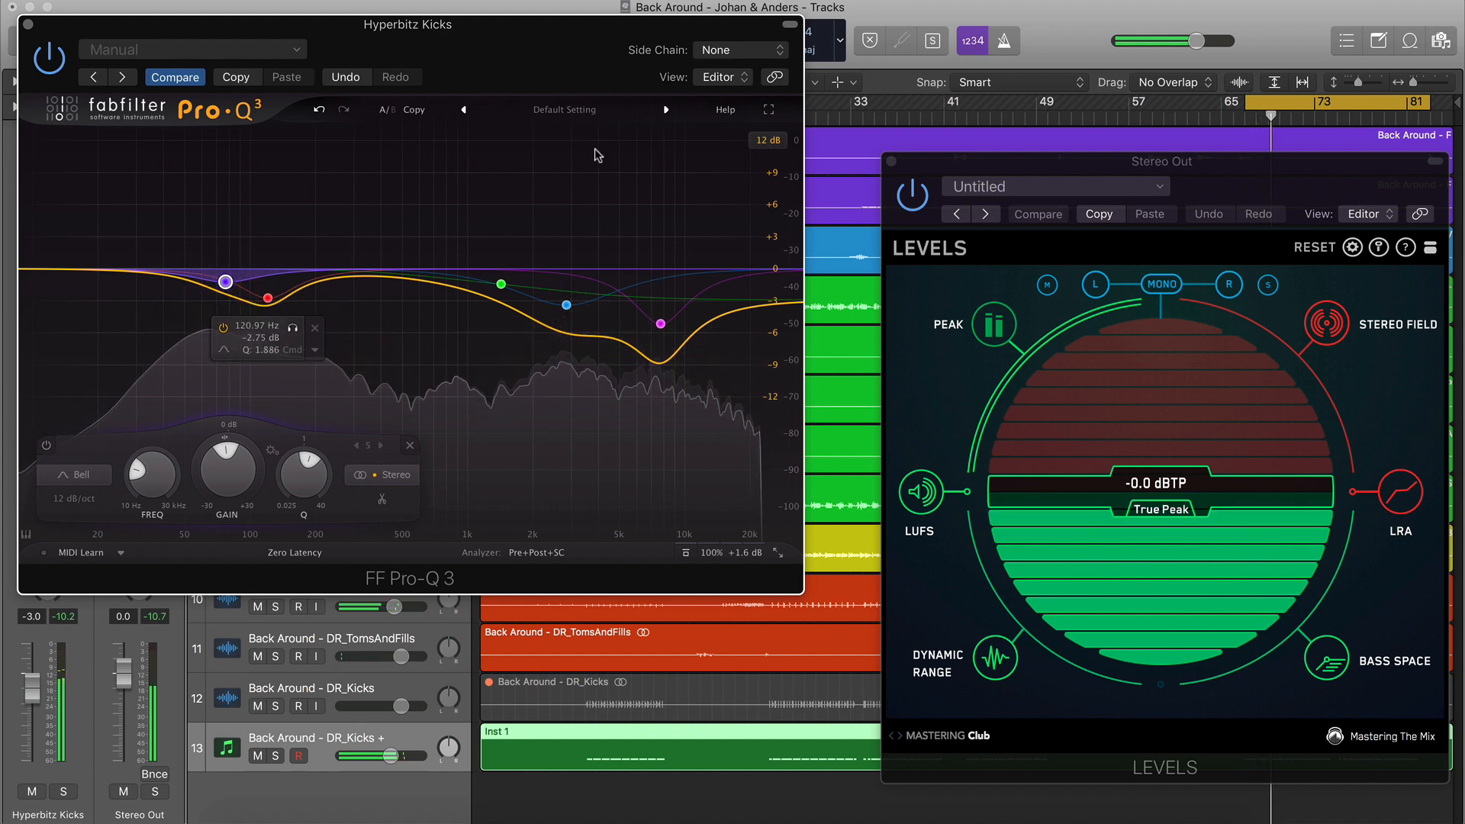
pyautogui.click(768, 141)
pyautogui.click(778, 177)
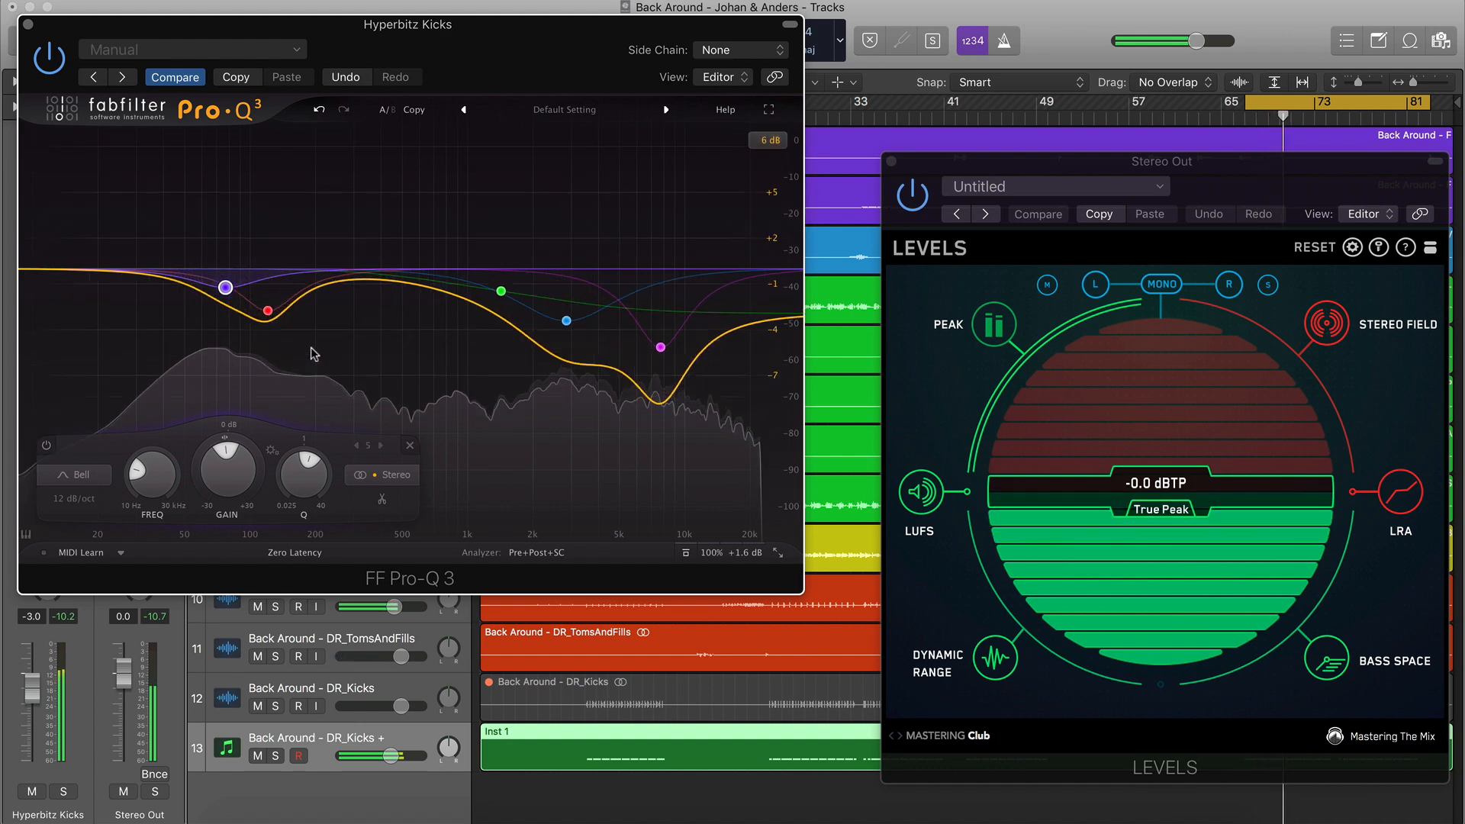
# Audition the kick's low bell cut bypassed and active, enter a band gain of -1, and delete the band
pyautogui.click(46, 446)
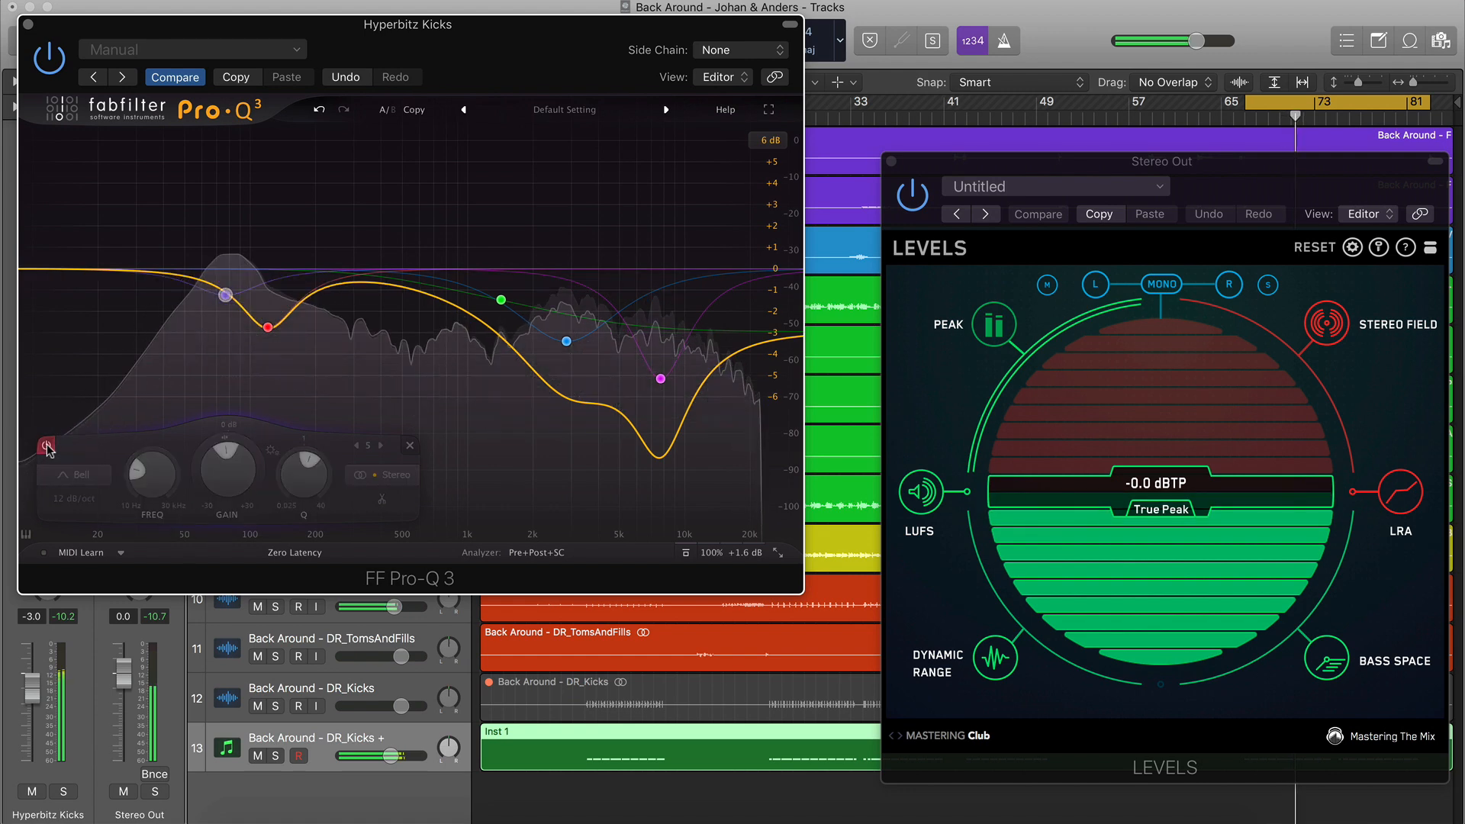
pyautogui.click(47, 445)
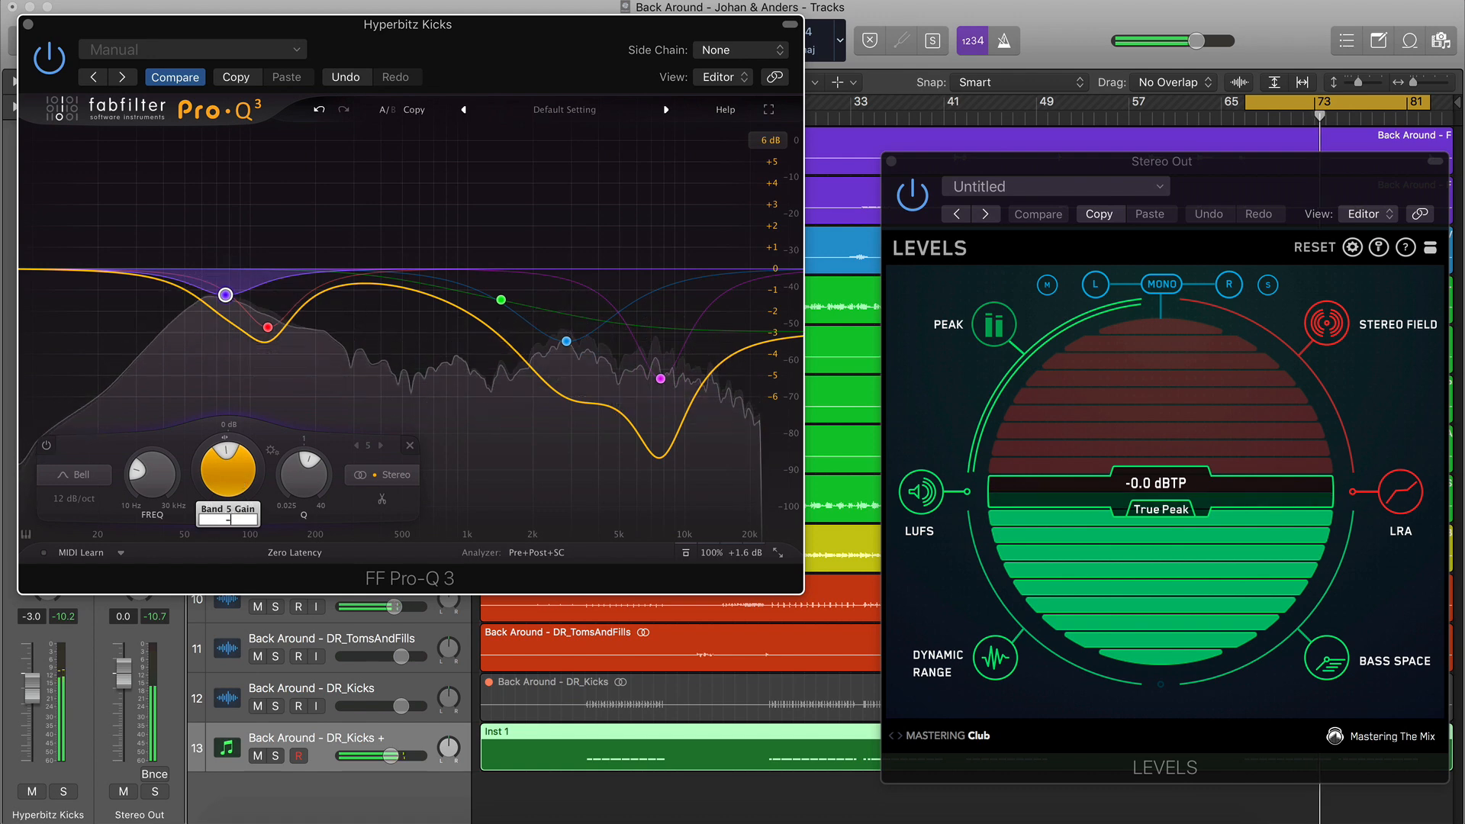
pyautogui.doubleClick(253, 445)
pyautogui.write('-1')
pyautogui.press('Return')
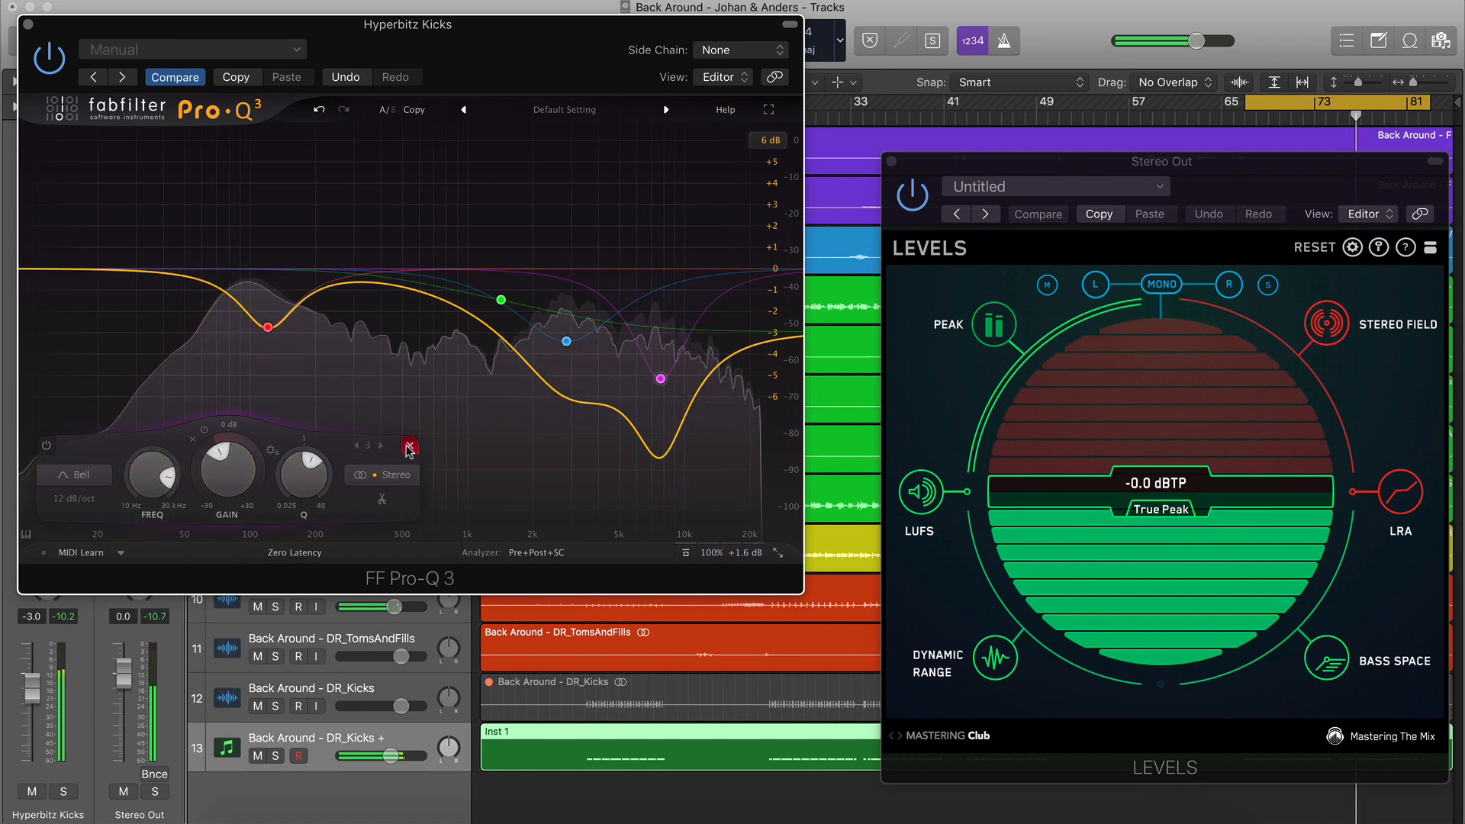
# Close the kick's EQ and set the DR_Kicks + track's volume to -3.5 dB
pyautogui.click(28, 25)
pyautogui.doubleClick(32, 616)
pyautogui.write('-')
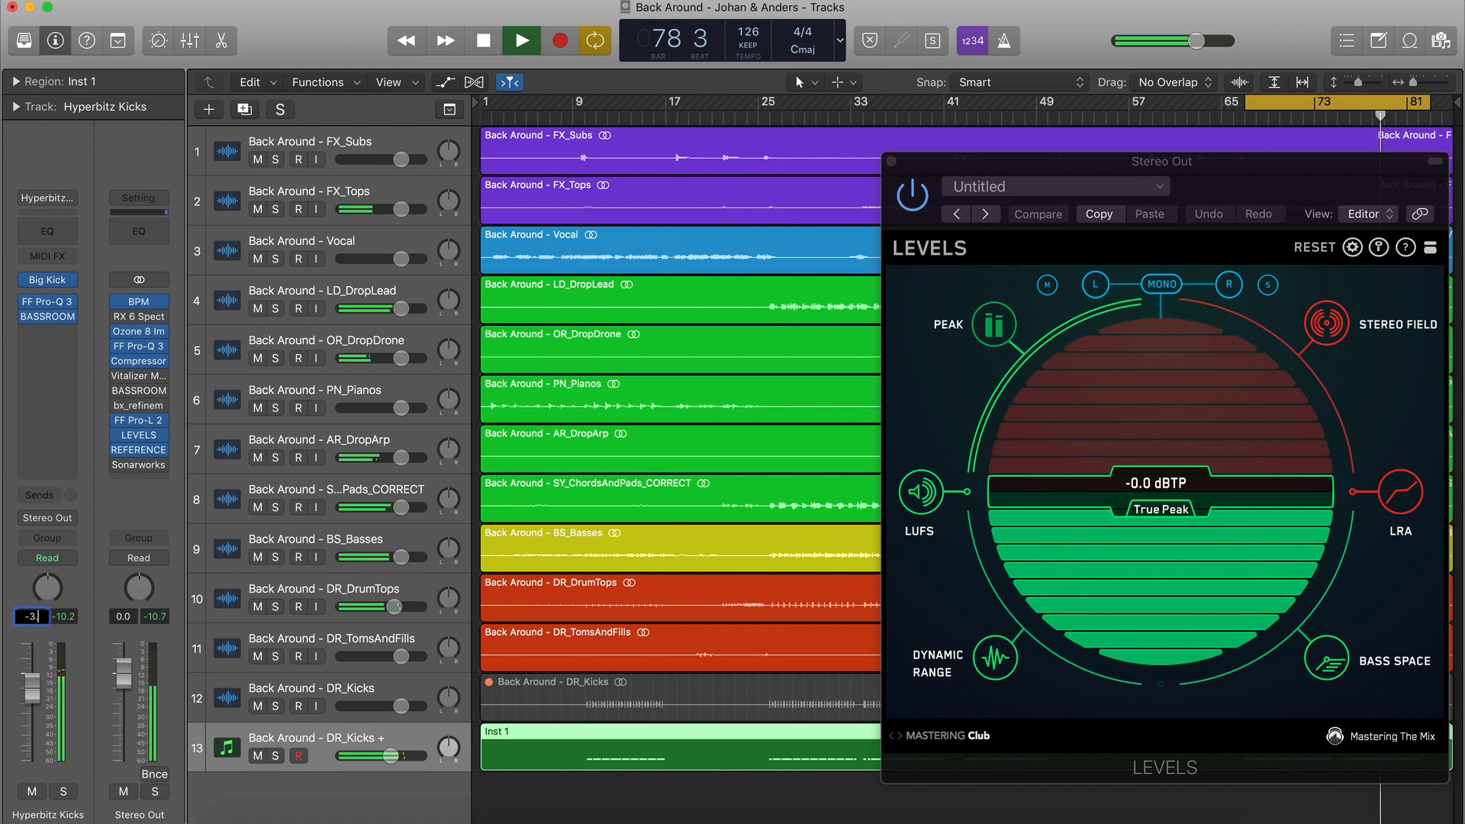
# Check the stereo field and LUFS in LEVELS, and compare the mix with the HEAVEN_TO_ME reference
pyautogui.click(1326, 323)
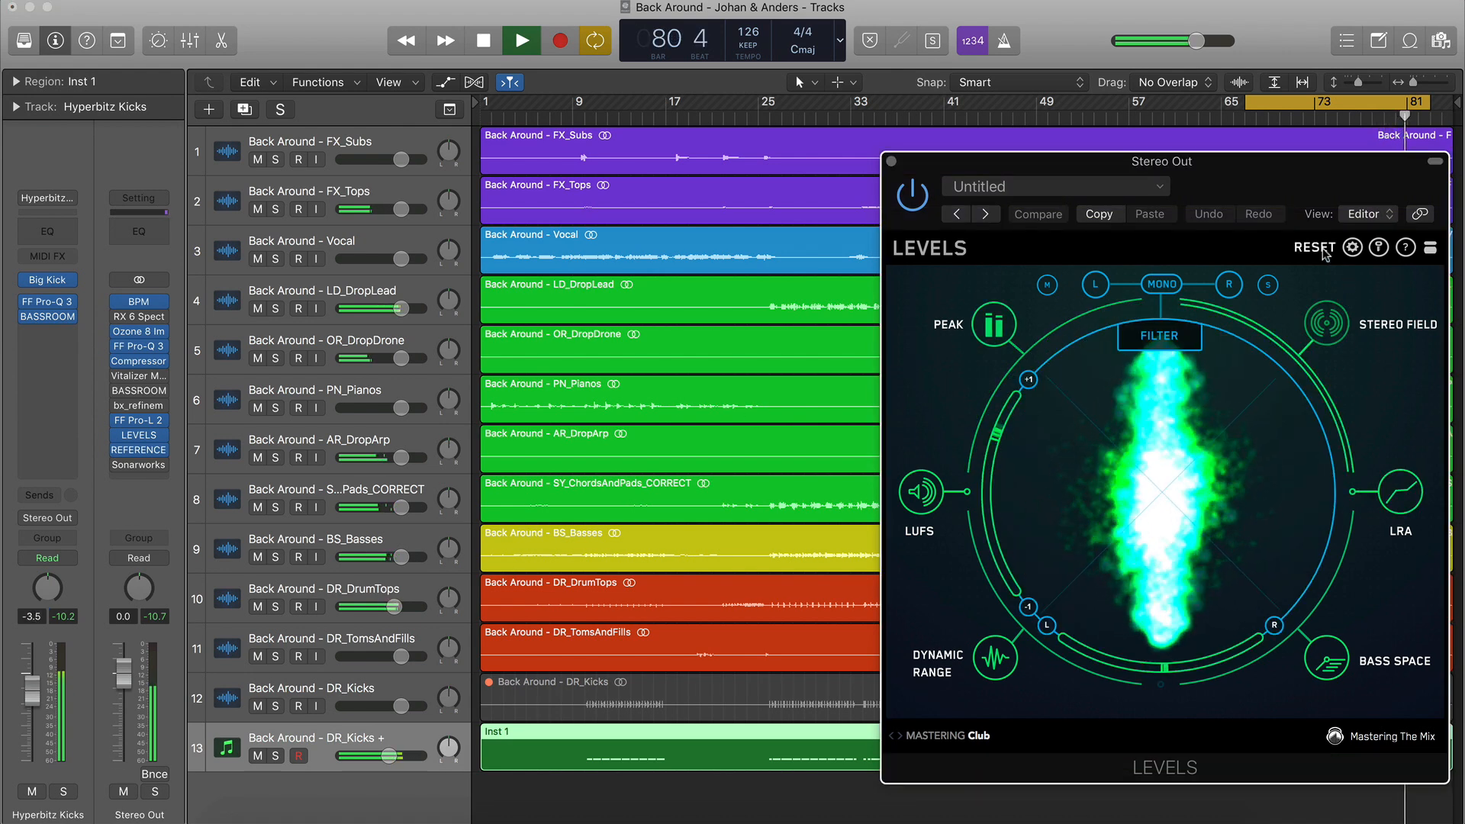
pyautogui.click(925, 491)
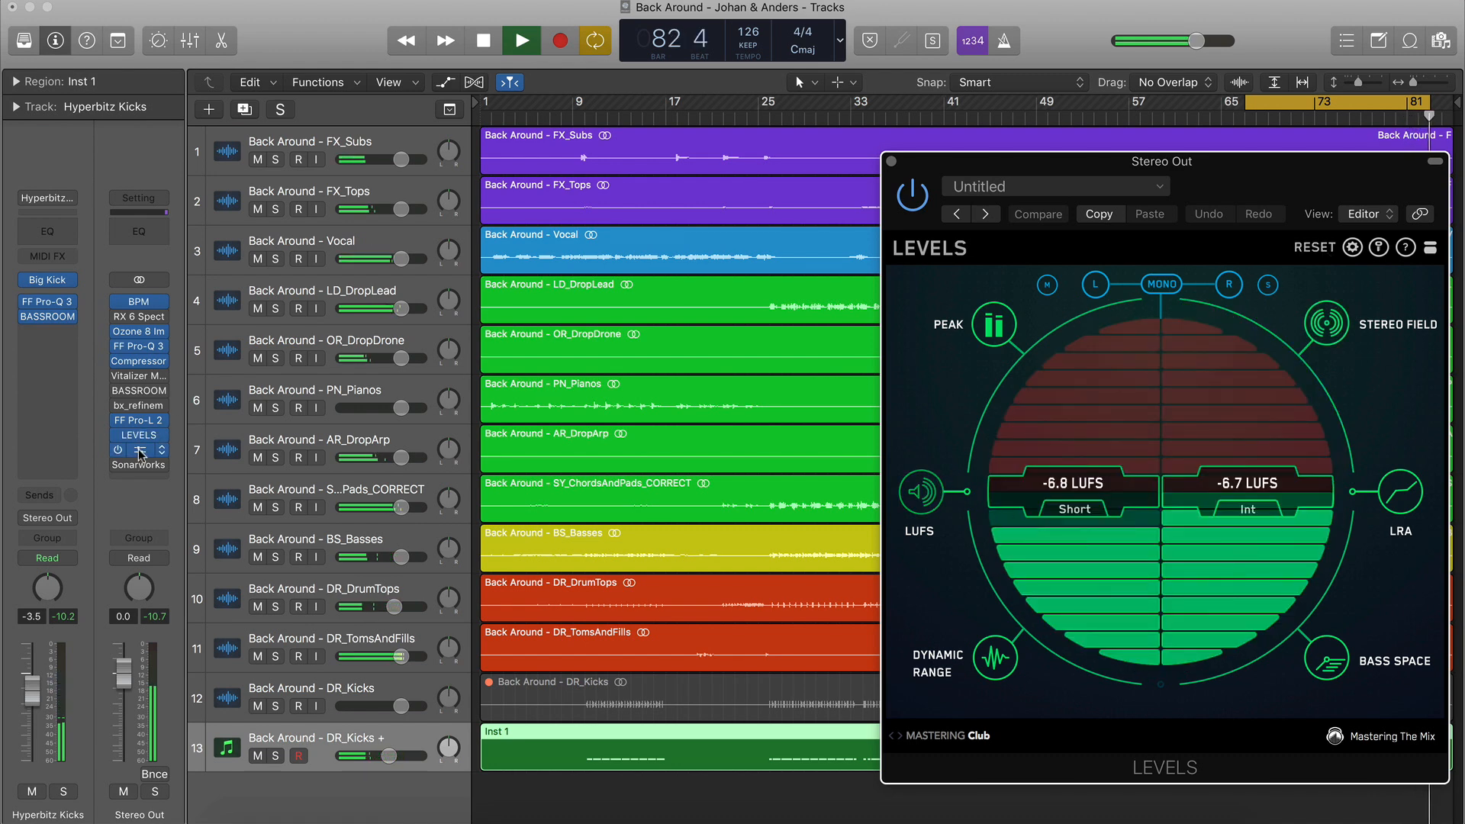
pyautogui.click(140, 453)
pyautogui.click(941, 506)
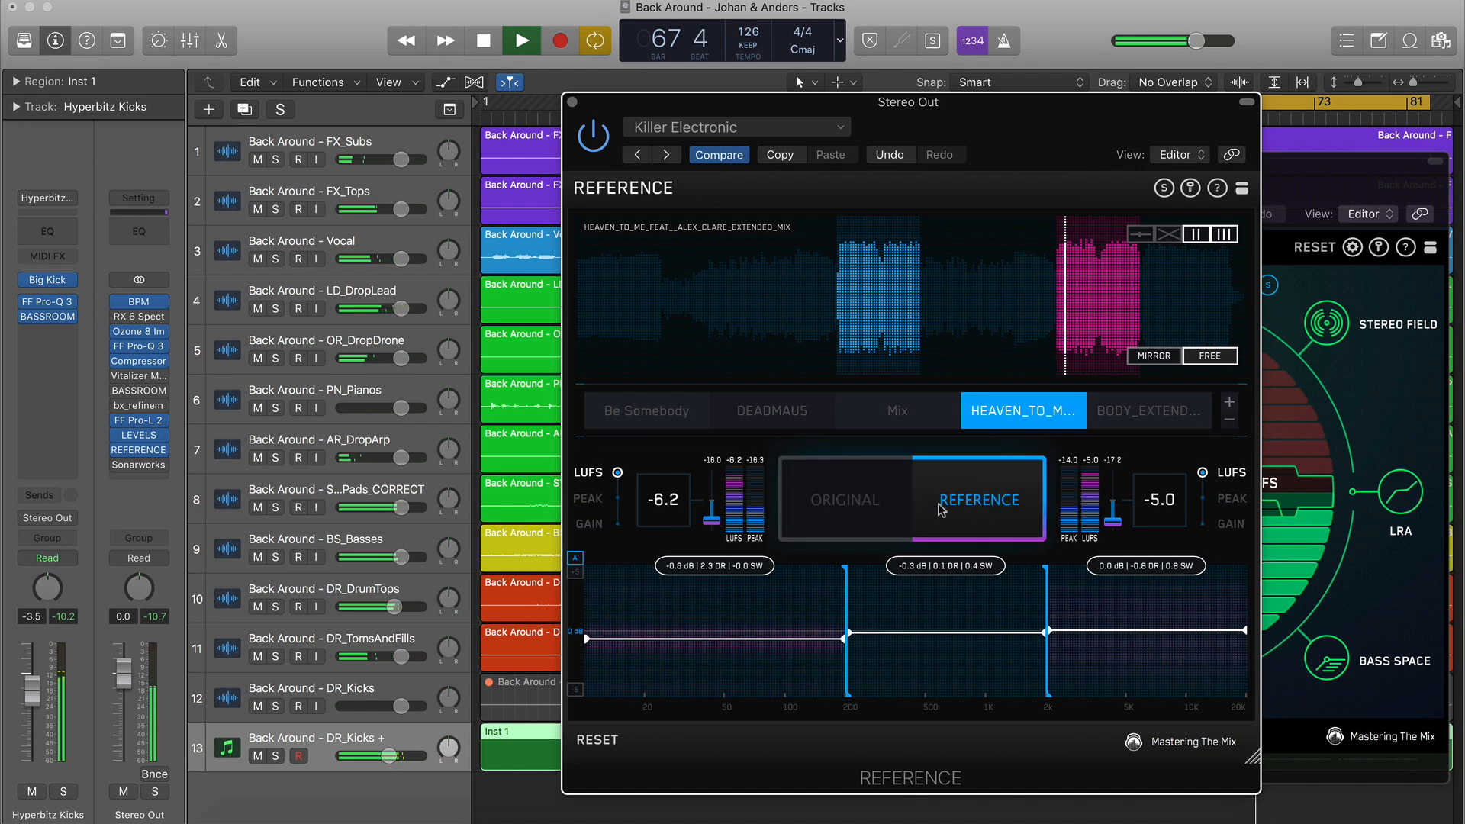
pyautogui.click(855, 497)
# Compare the mix with the BODY_EXTENDED_VERSION reference in alternation and return to the original
pyautogui.click(1142, 415)
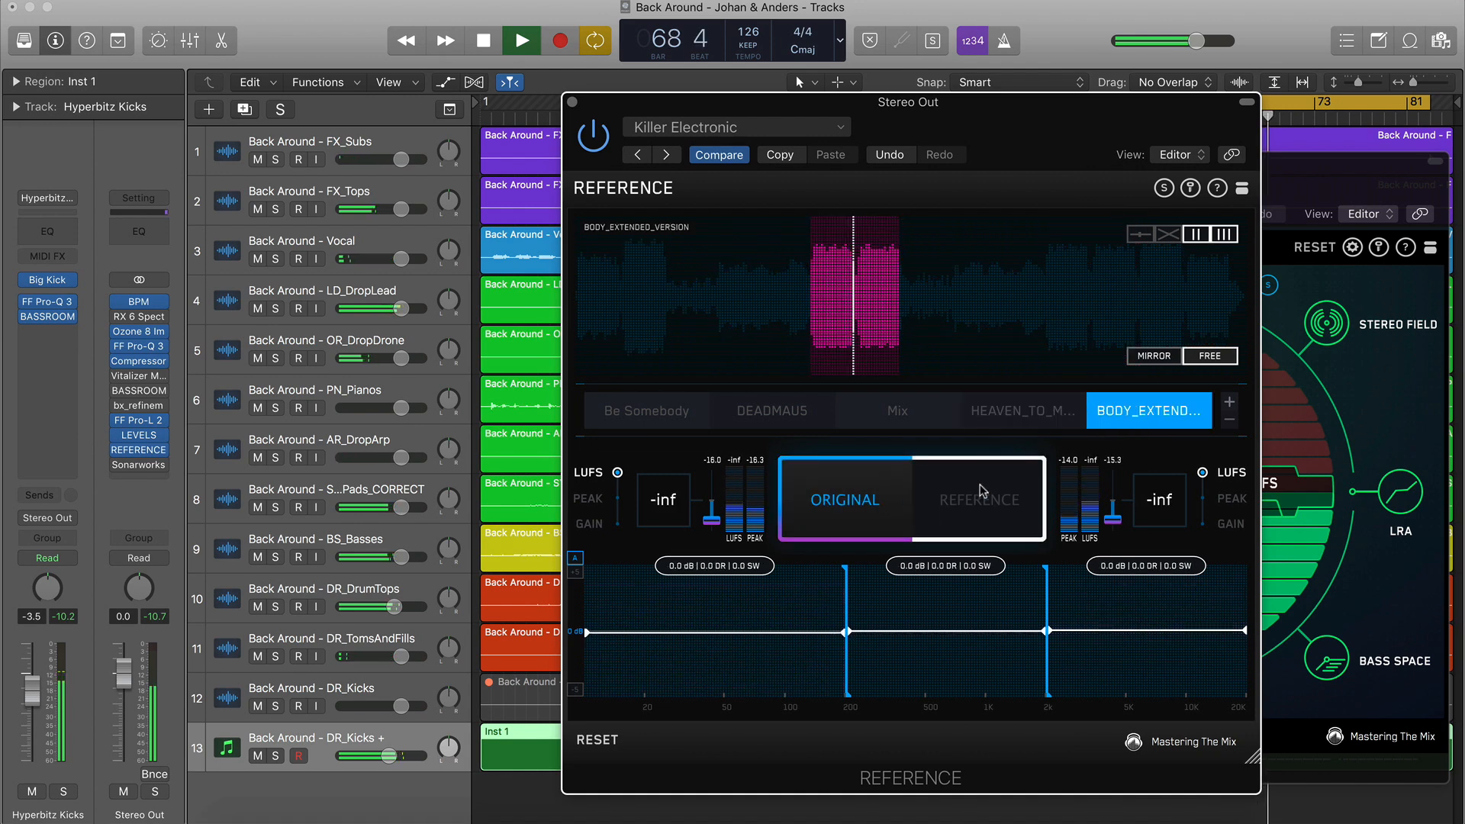
pyautogui.click(954, 497)
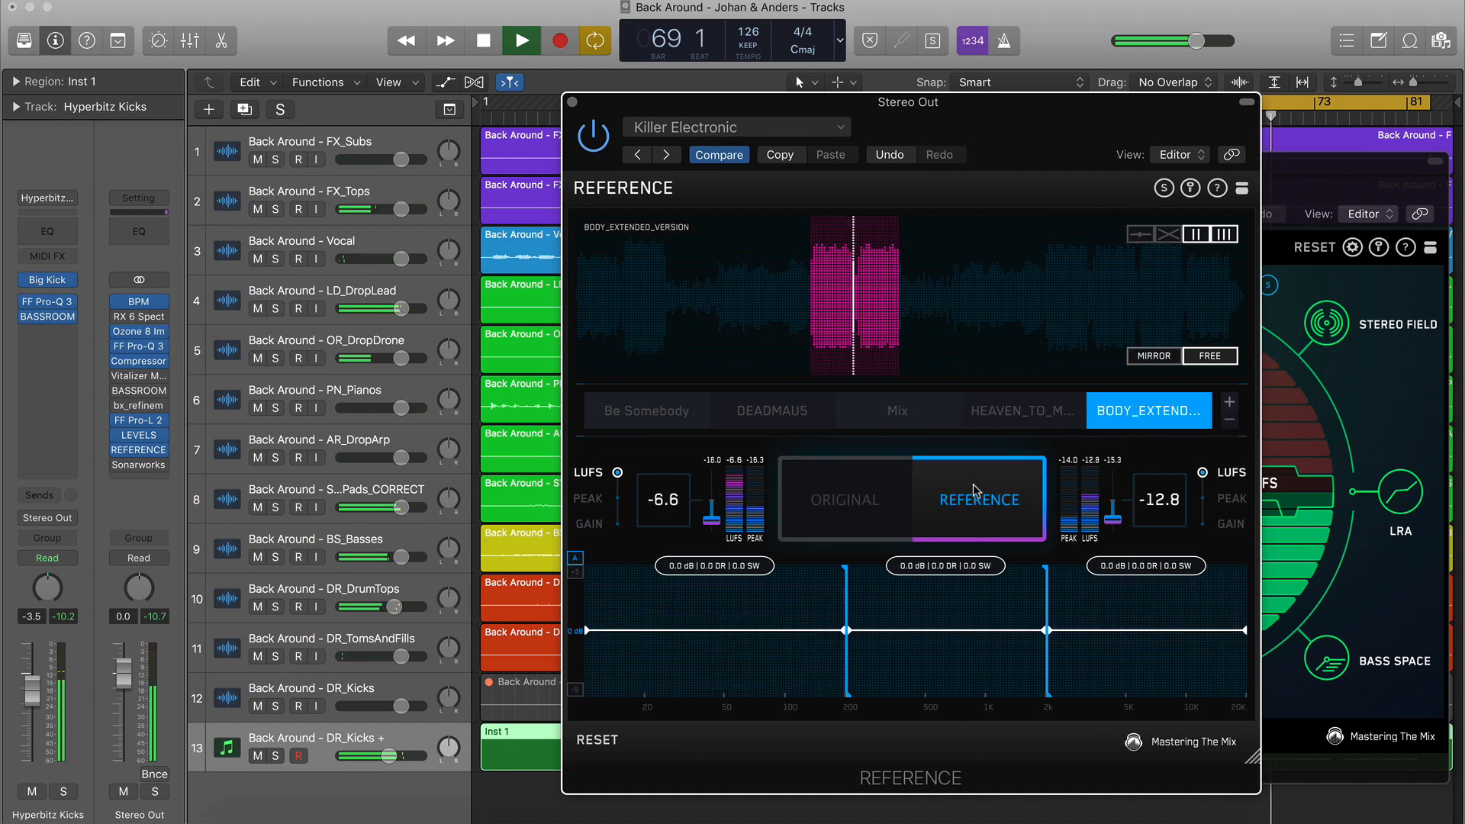
pyautogui.click(868, 500)
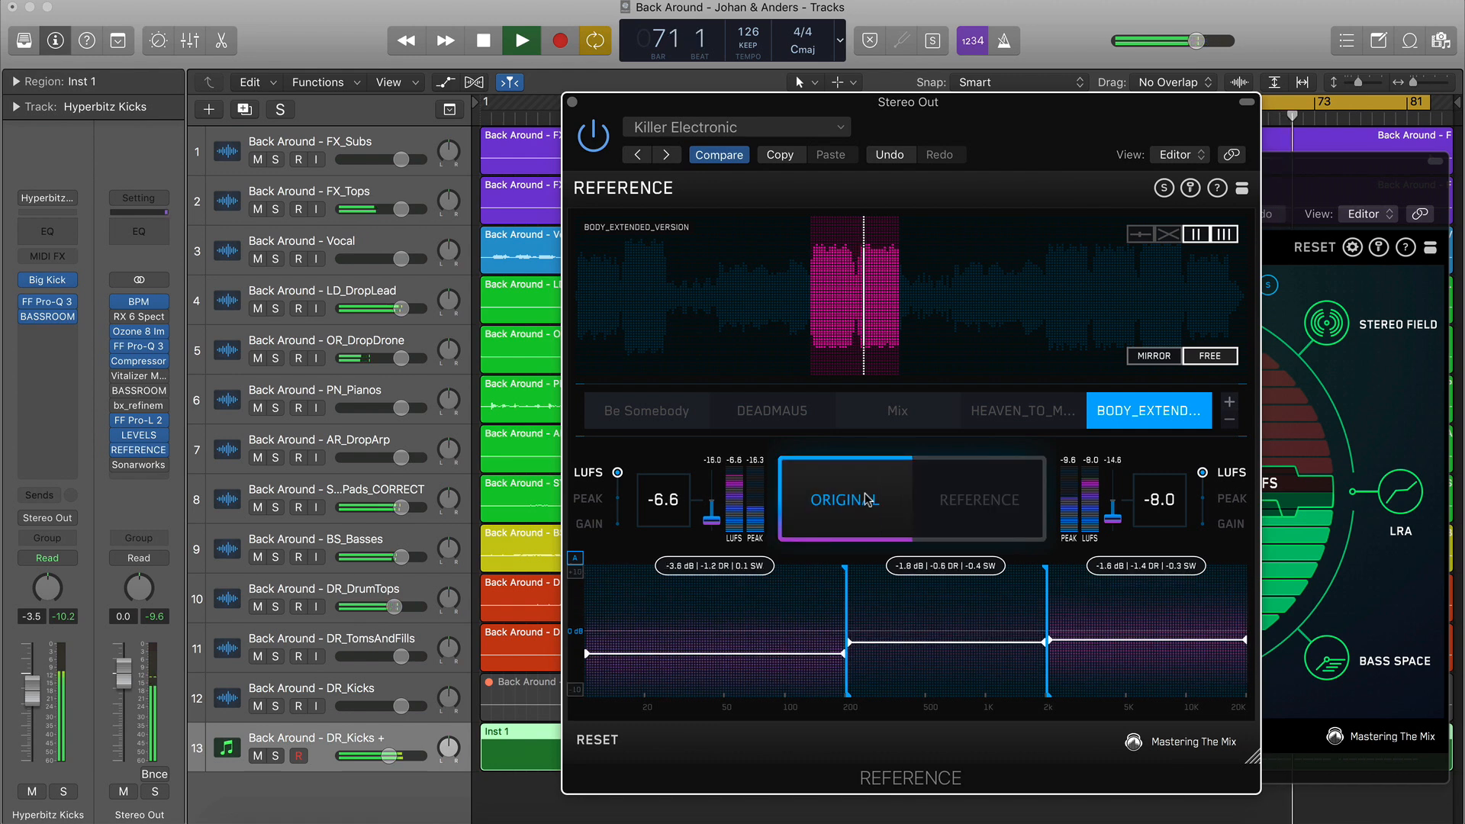
pyautogui.click(868, 500)
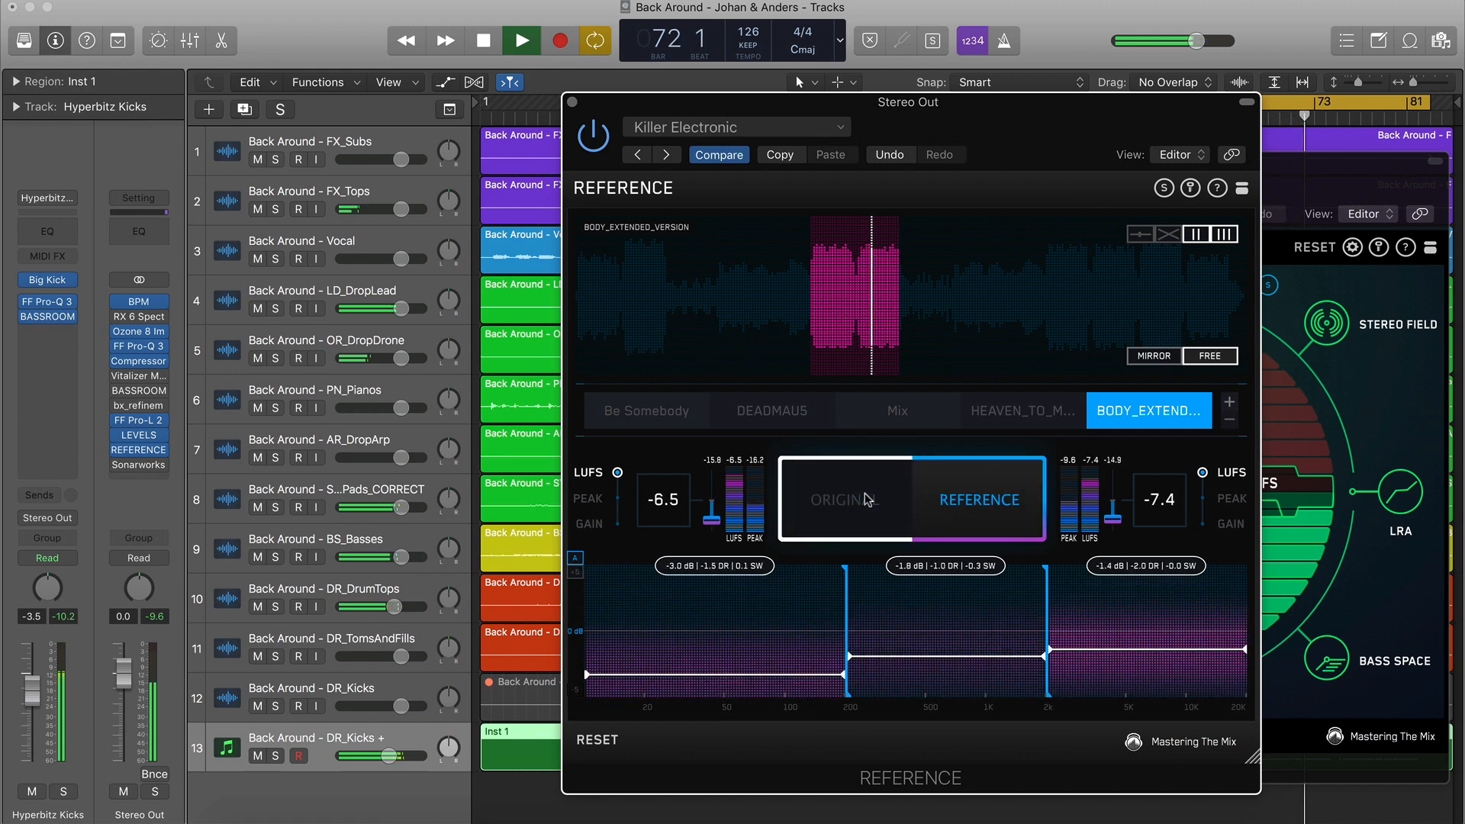
pyautogui.click(868, 500)
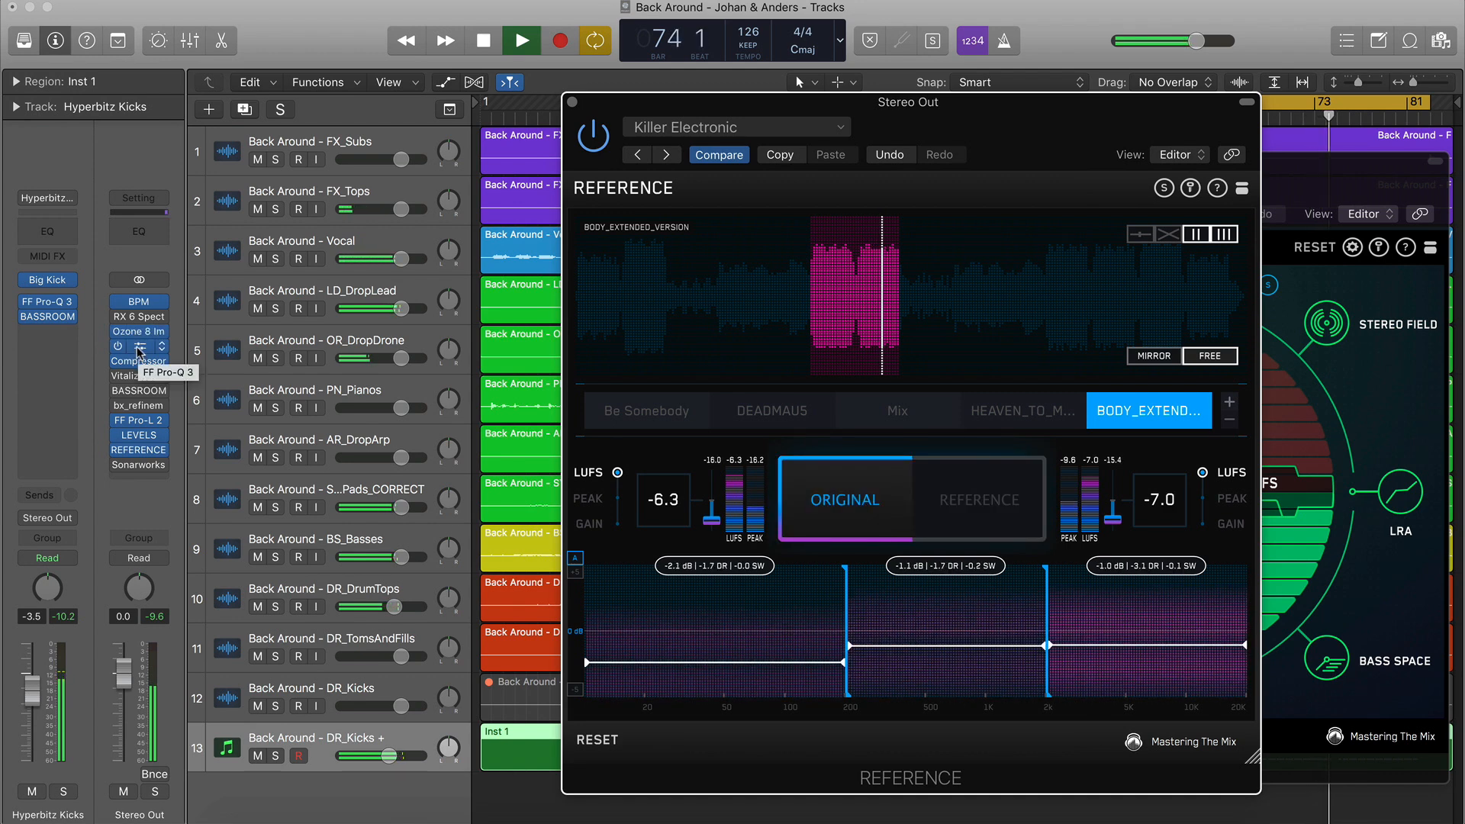
# Set the DR_DrumTops volume to 0.0 dB and restrict its ANIMATE Punch to the mid signal with the filter's limit at about 4133 Hz
pyautogui.click(351, 599)
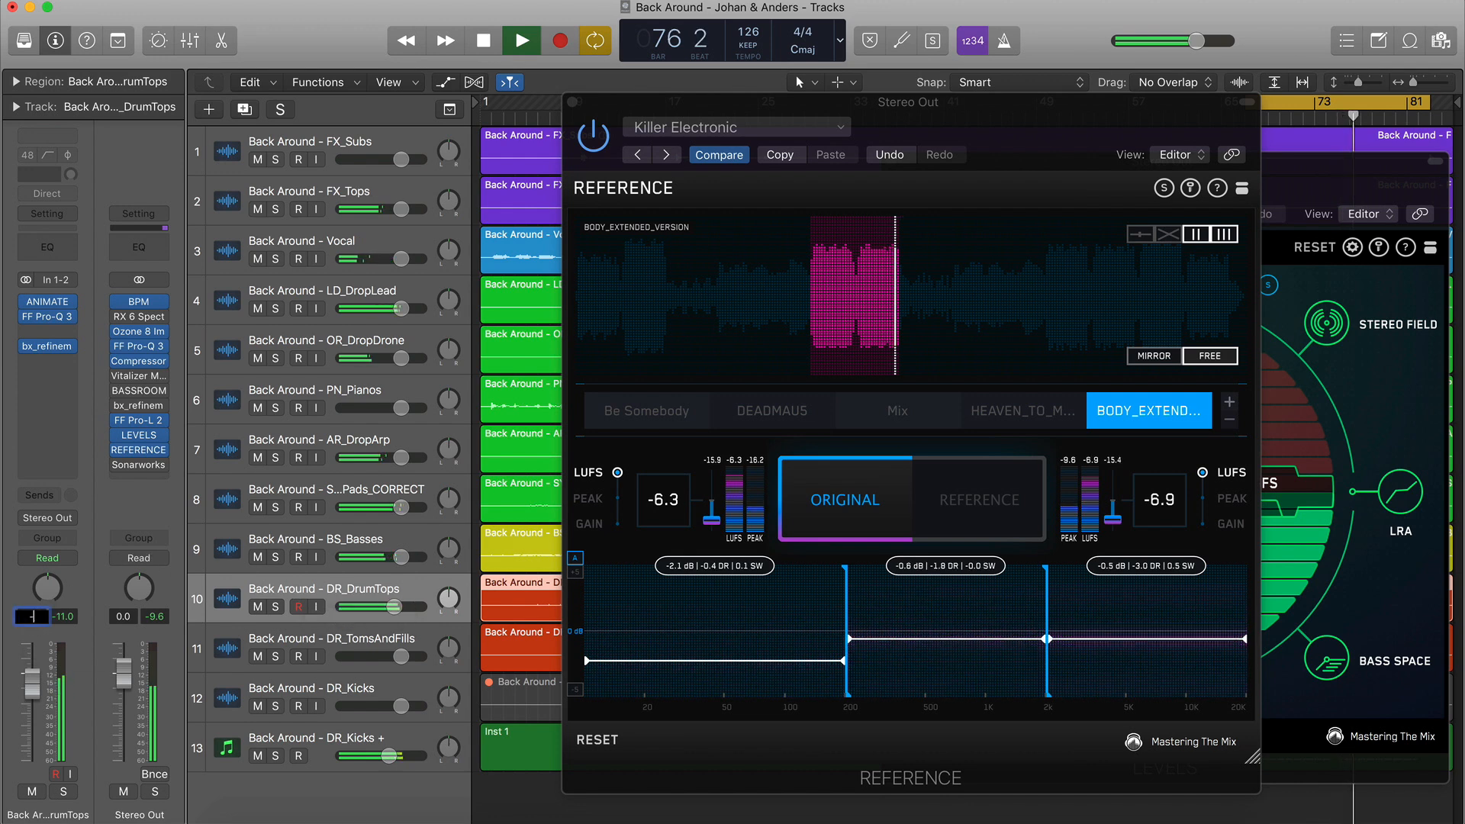
pyautogui.click(47, 302)
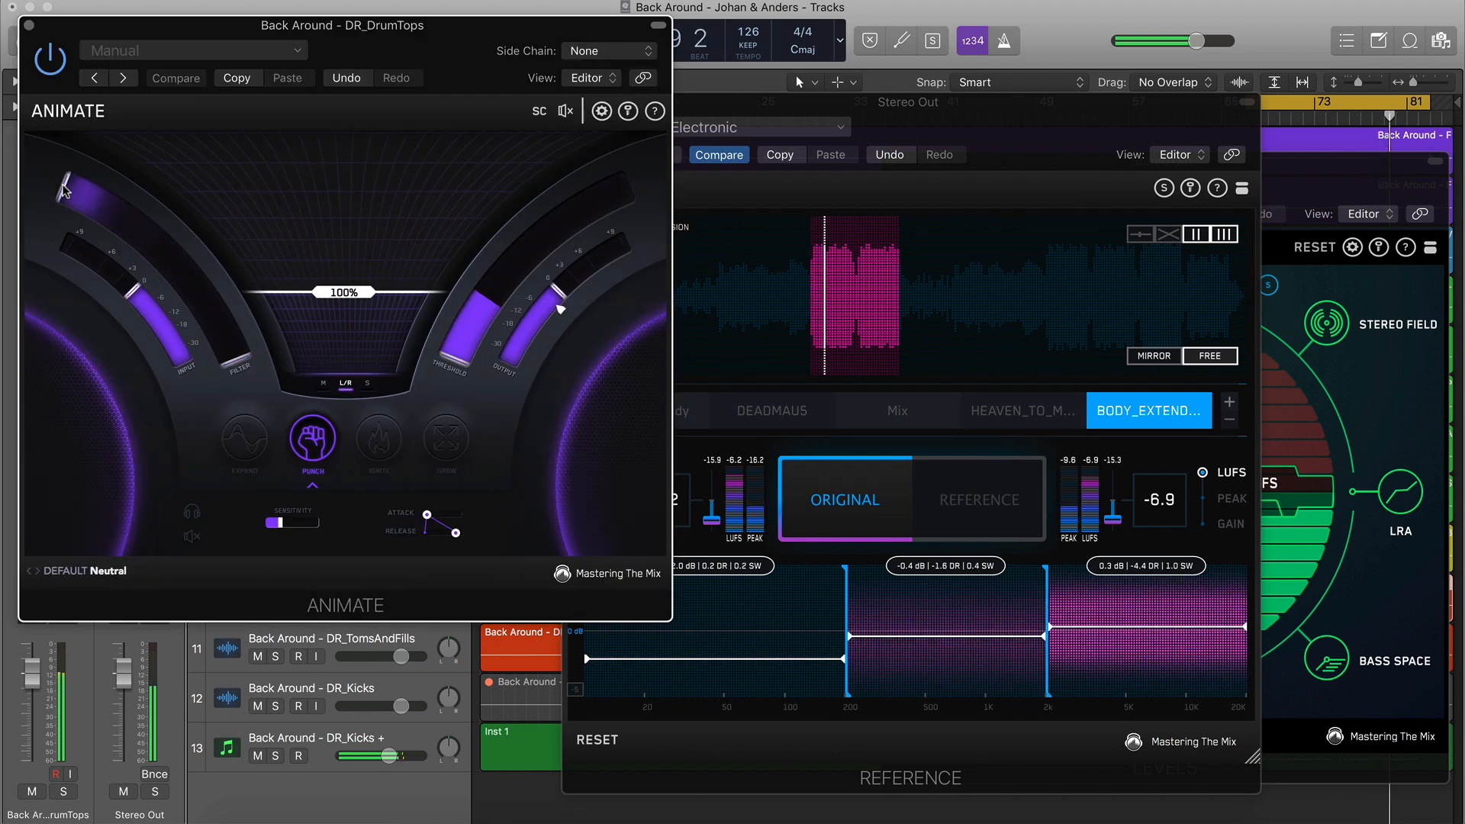
pyautogui.moveTo(64, 188); pyautogui.dragTo(89, 210)
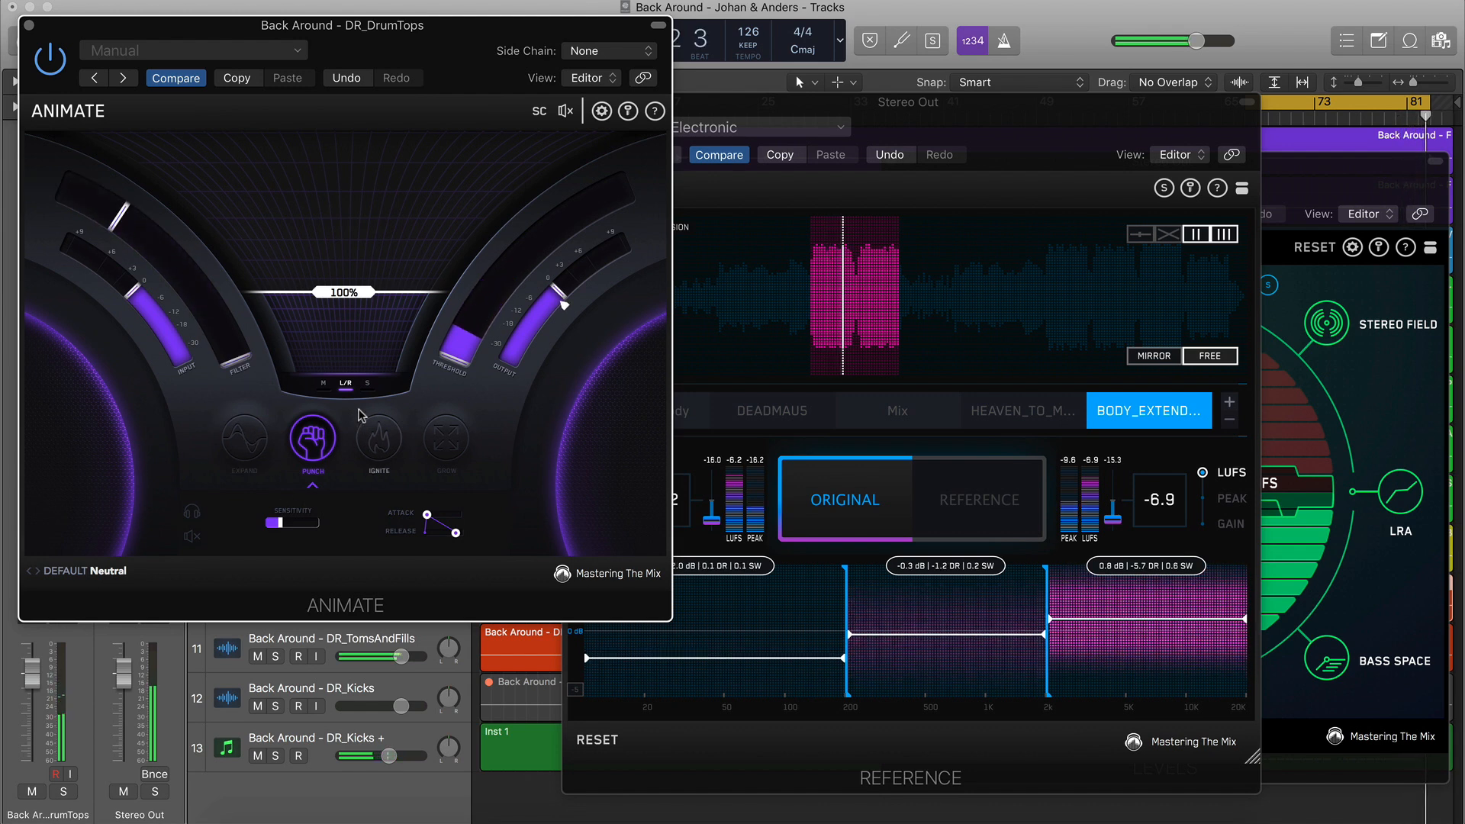
pyautogui.click(325, 386)
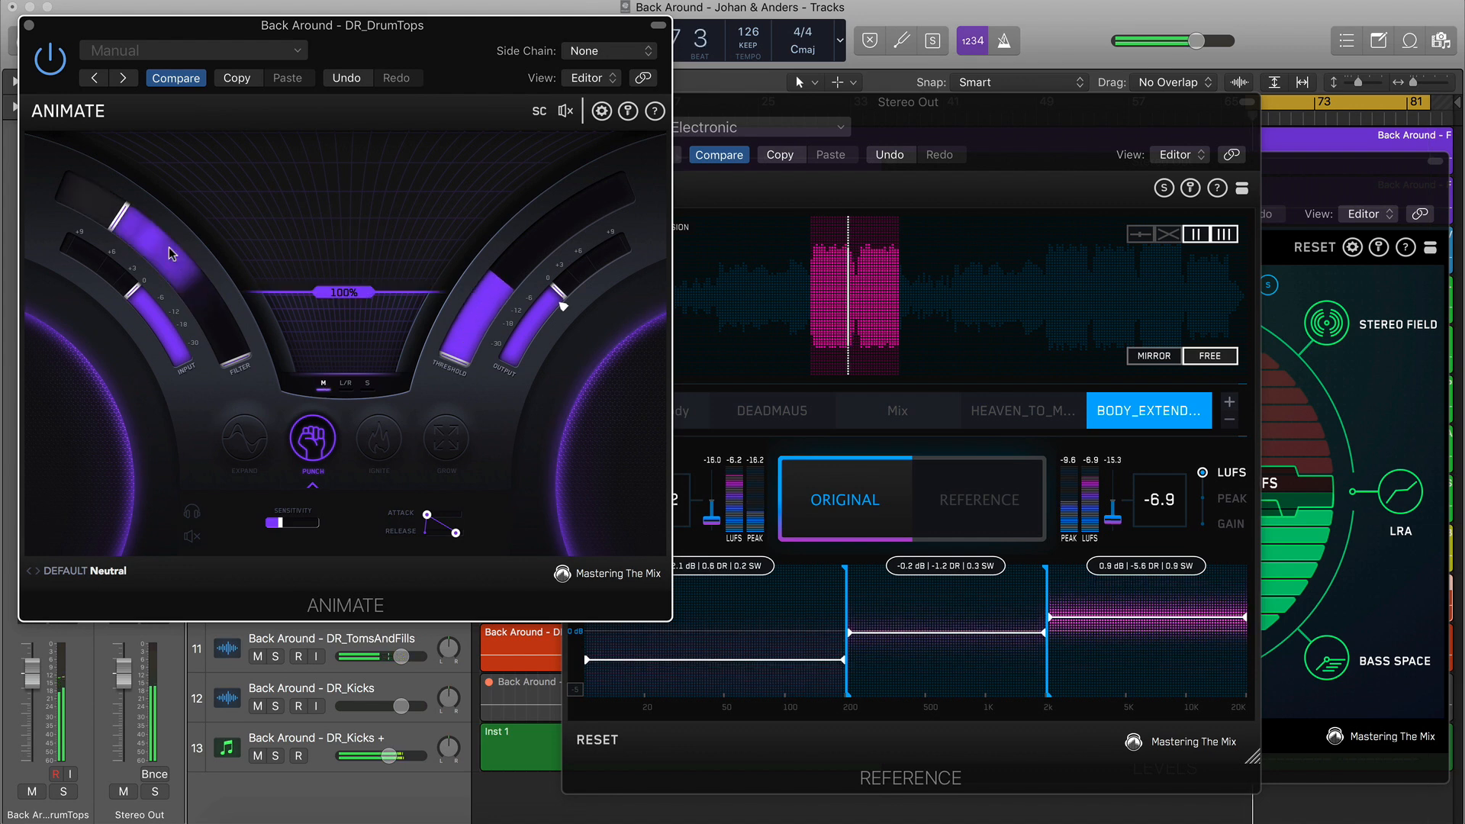
pyautogui.moveTo(122, 220); pyautogui.dragTo(114, 213)
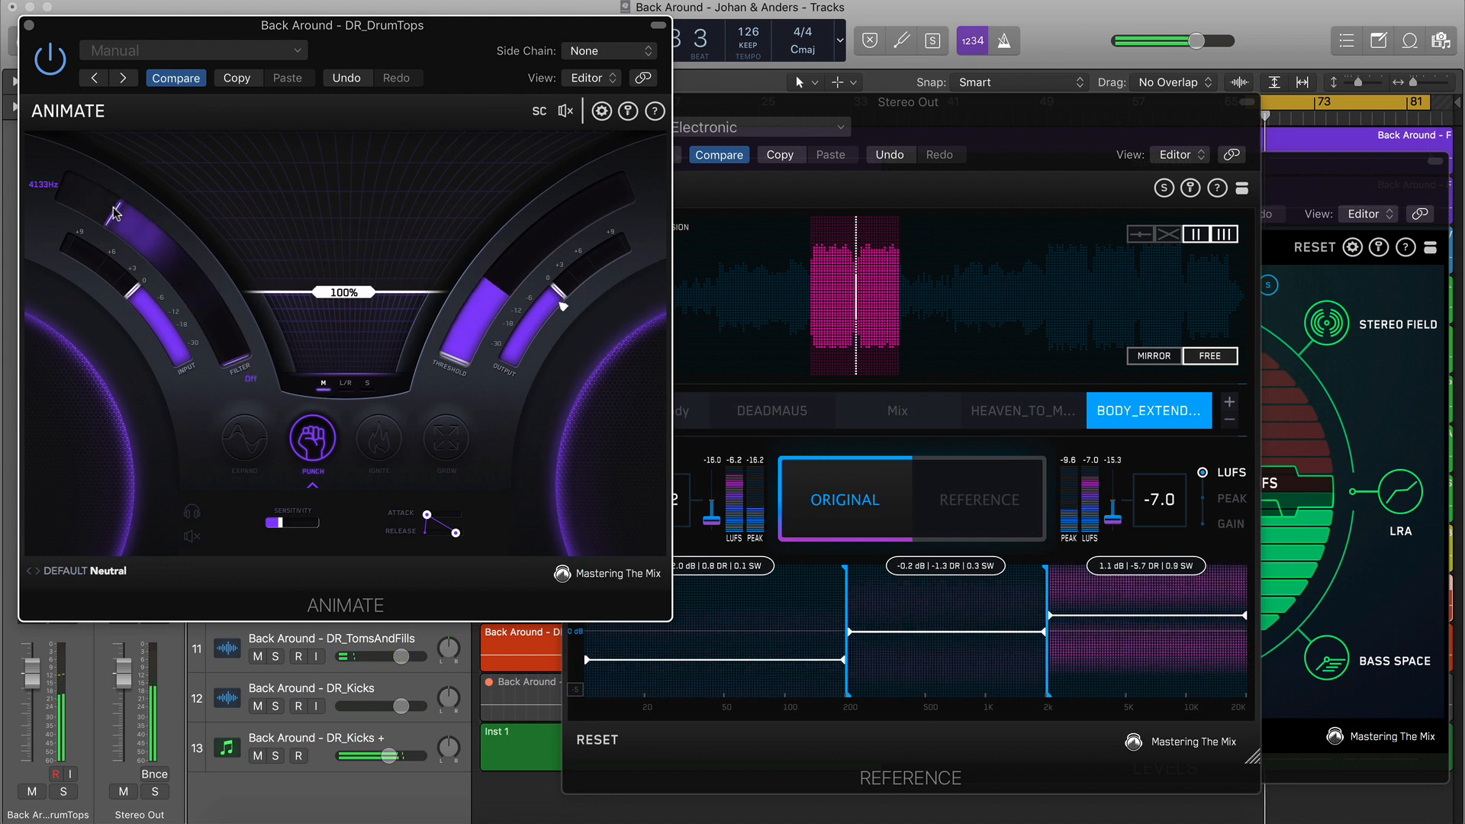
pyautogui.press('super+w')
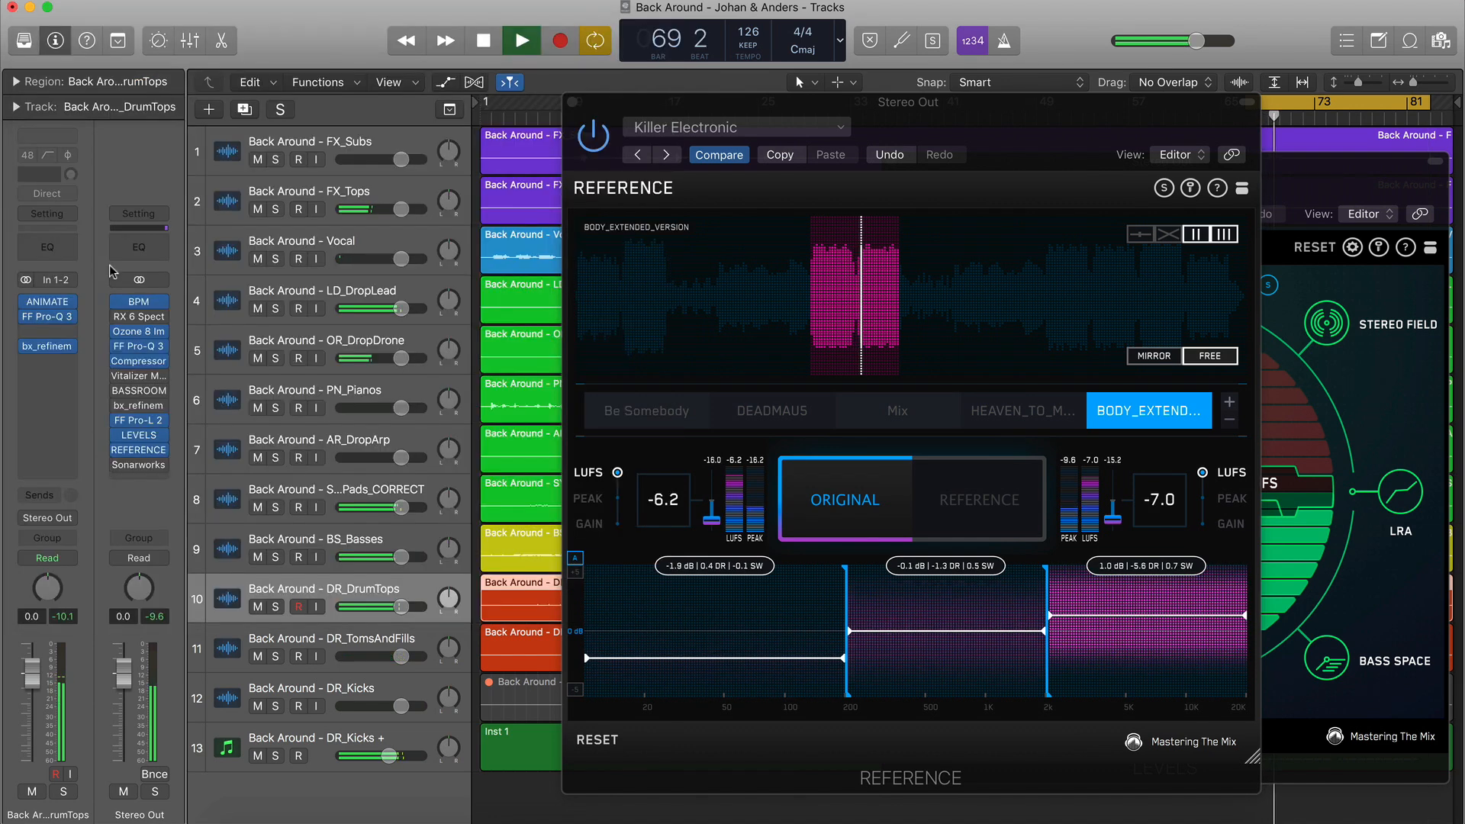
# Check the DR_DrumTops EQ, then compare the song with the BODY_EXTENDED_VERSION and Mix references in alternation
pyautogui.click(50, 317)
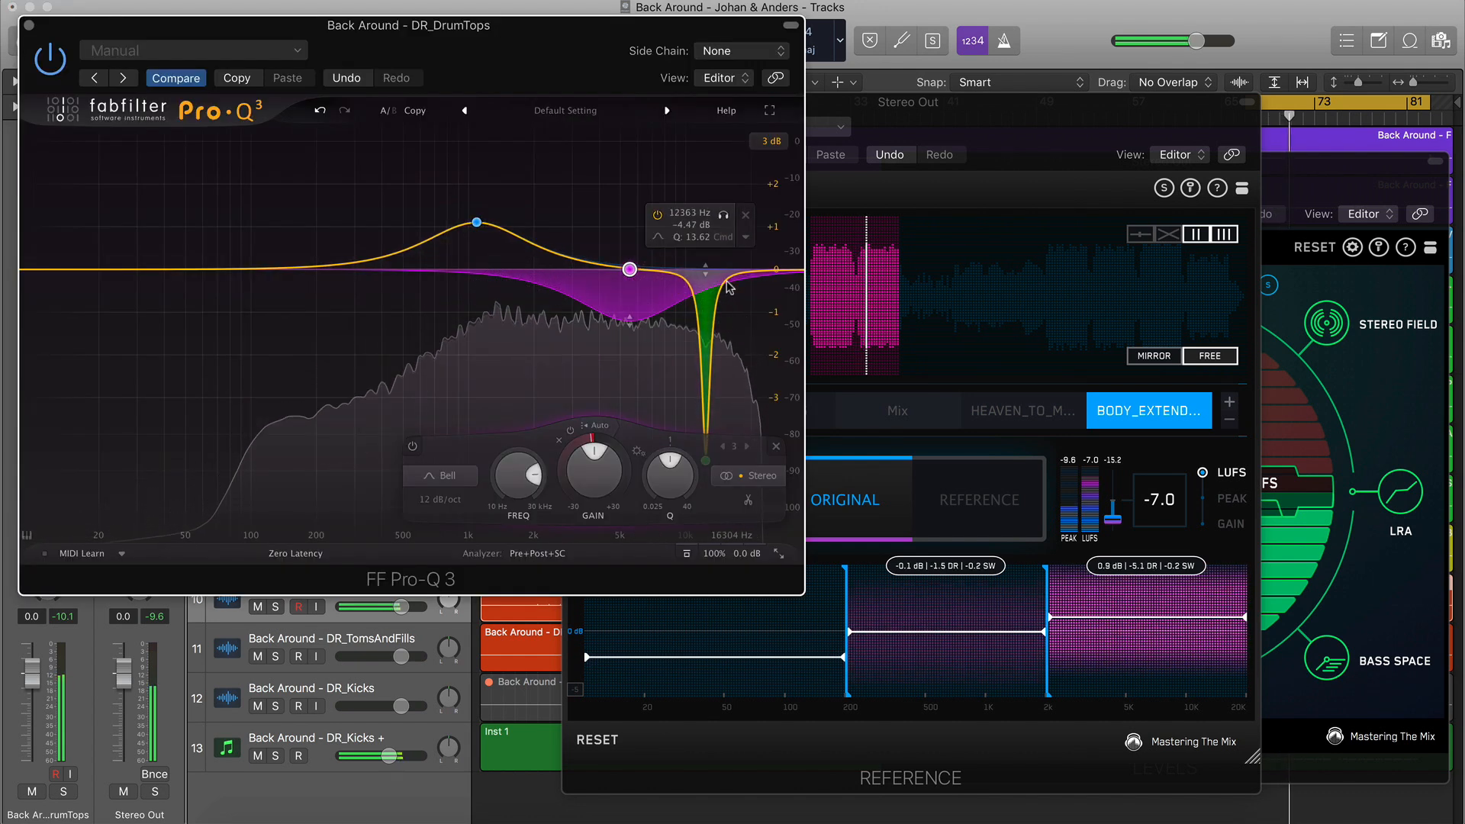
pyautogui.click(980, 503)
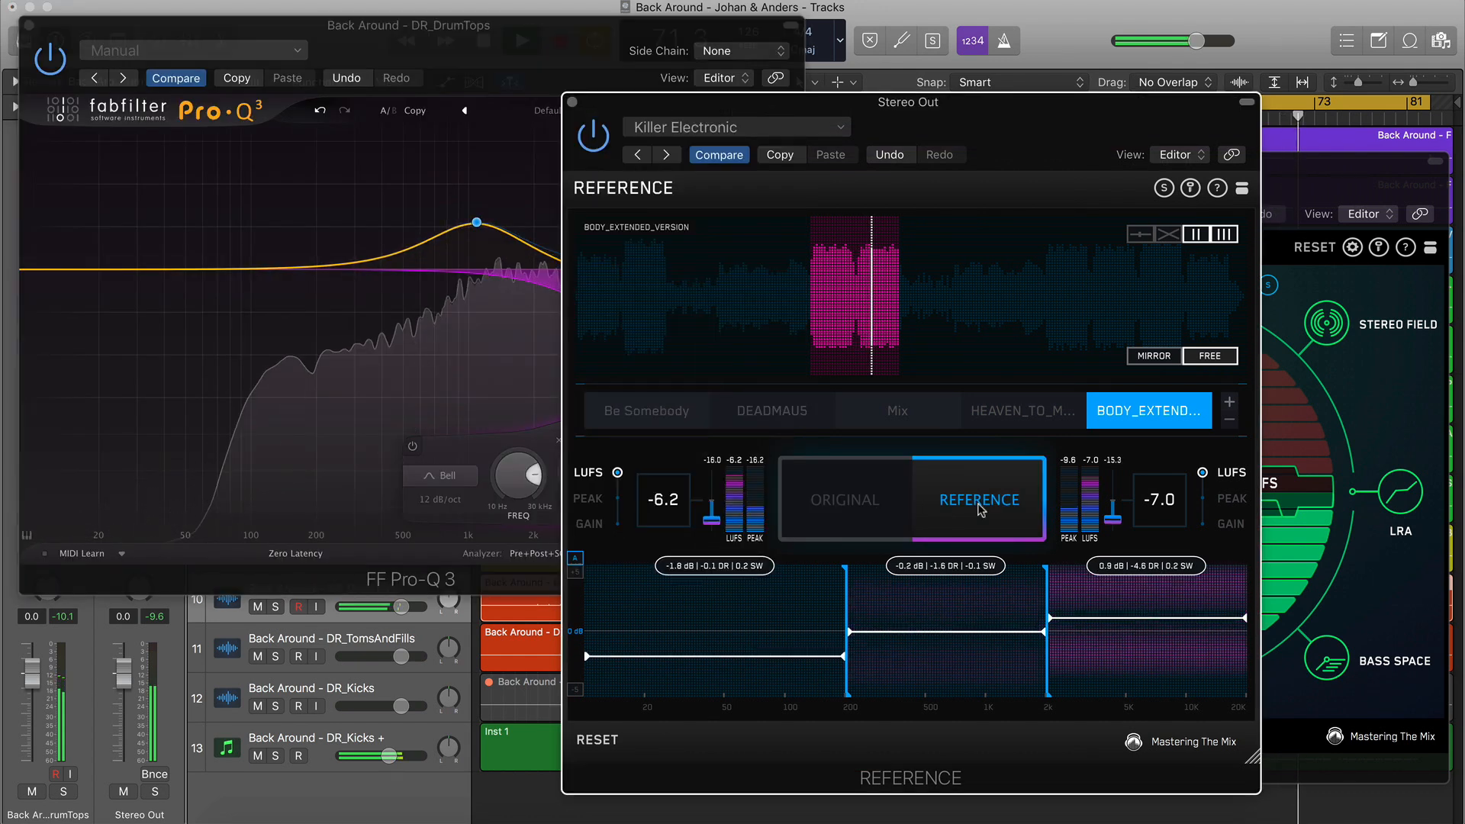
pyautogui.click(884, 477)
pyautogui.click(909, 412)
pyautogui.click(879, 489)
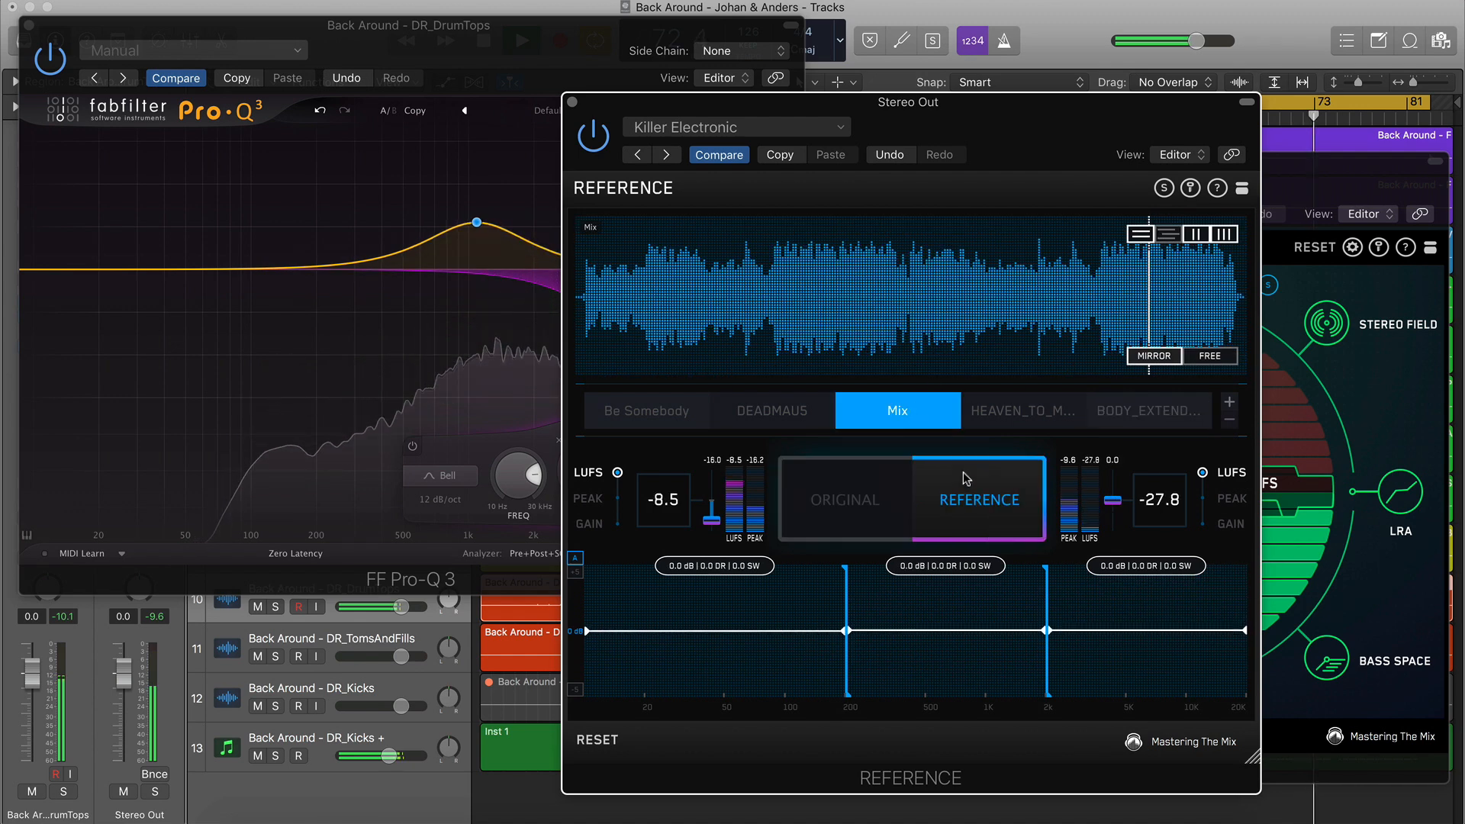
pyautogui.click(965, 499)
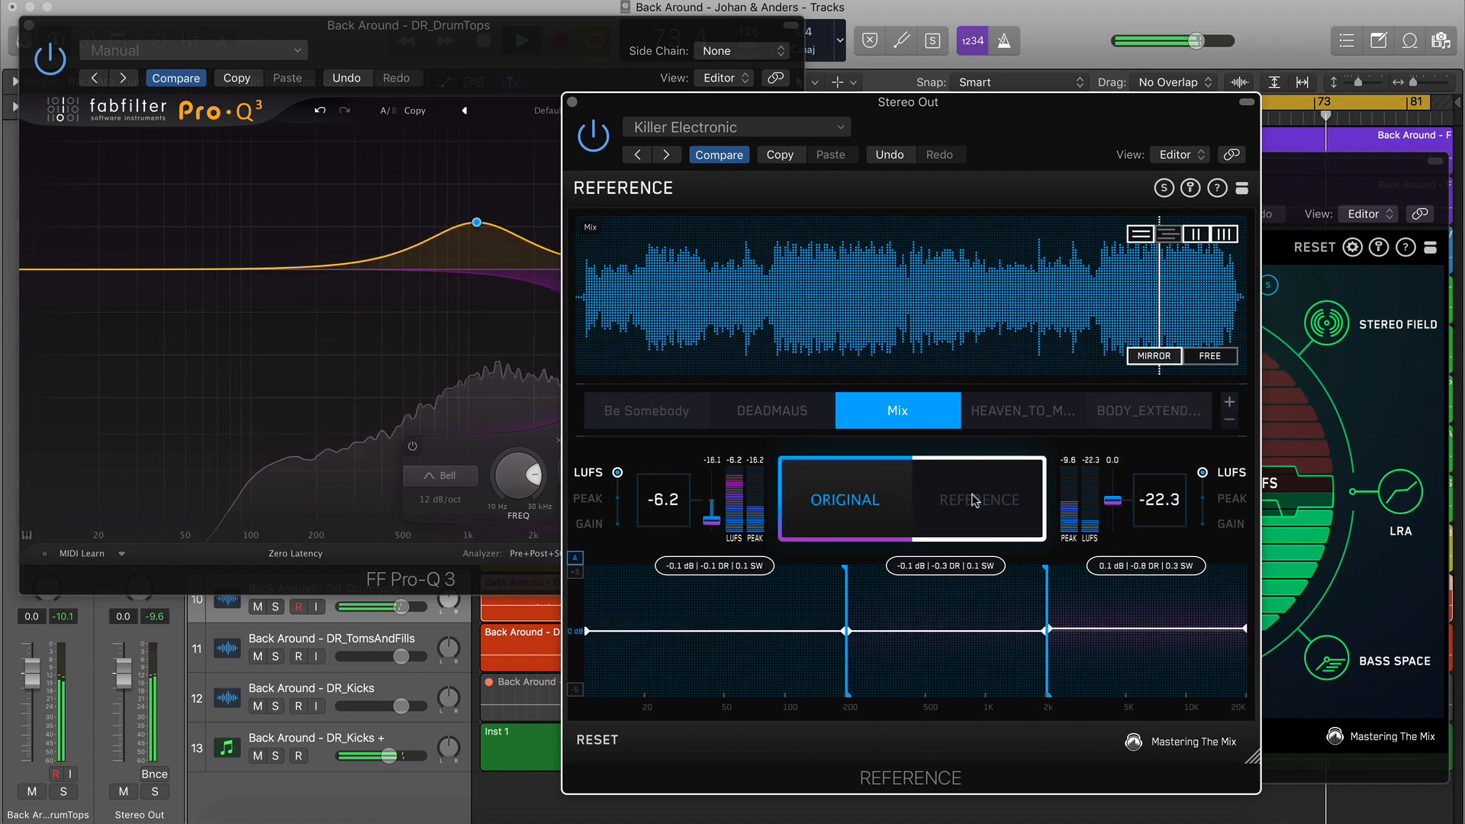
pyautogui.click(966, 499)
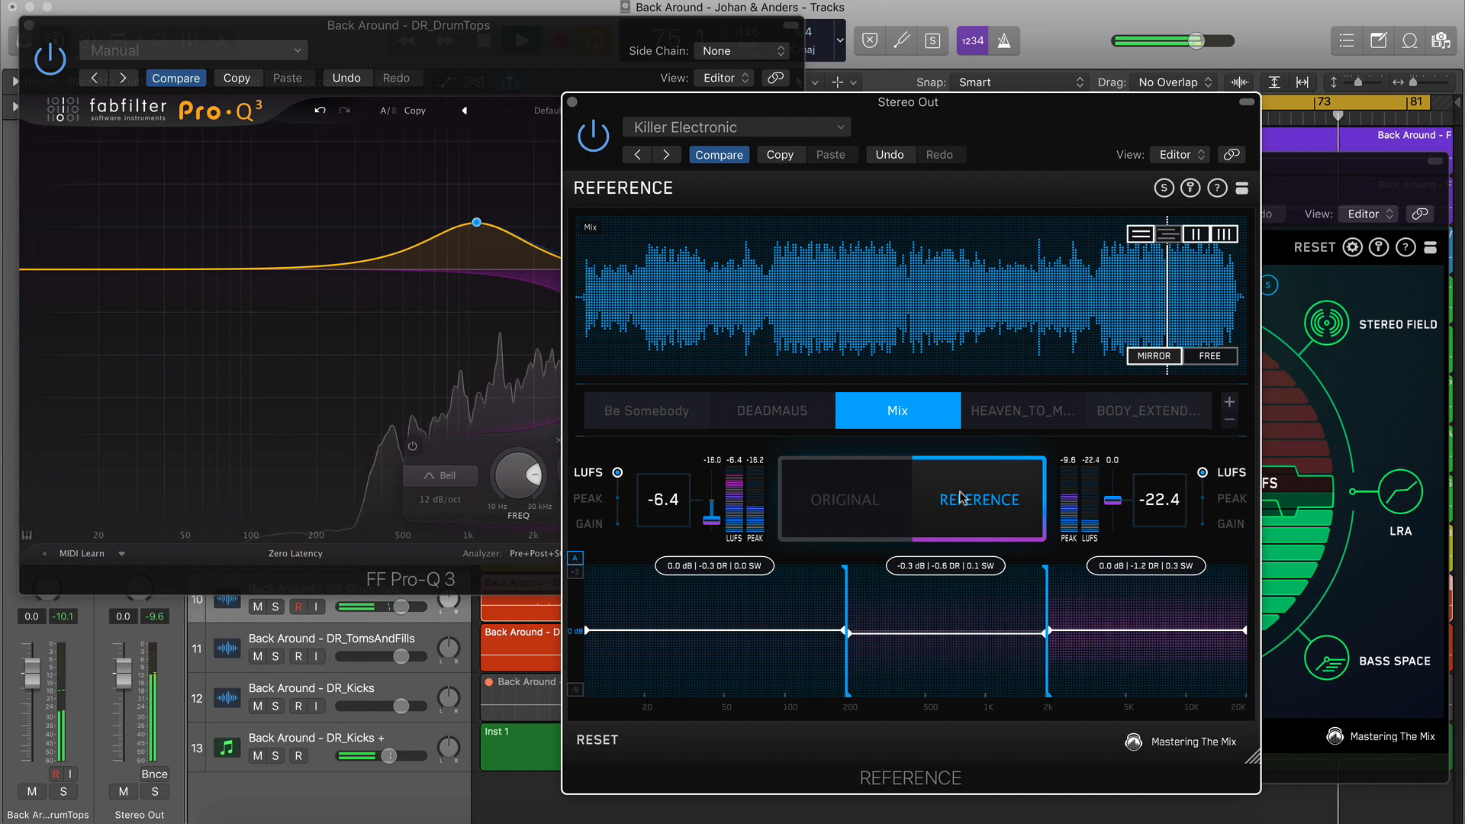
pyautogui.click(962, 498)
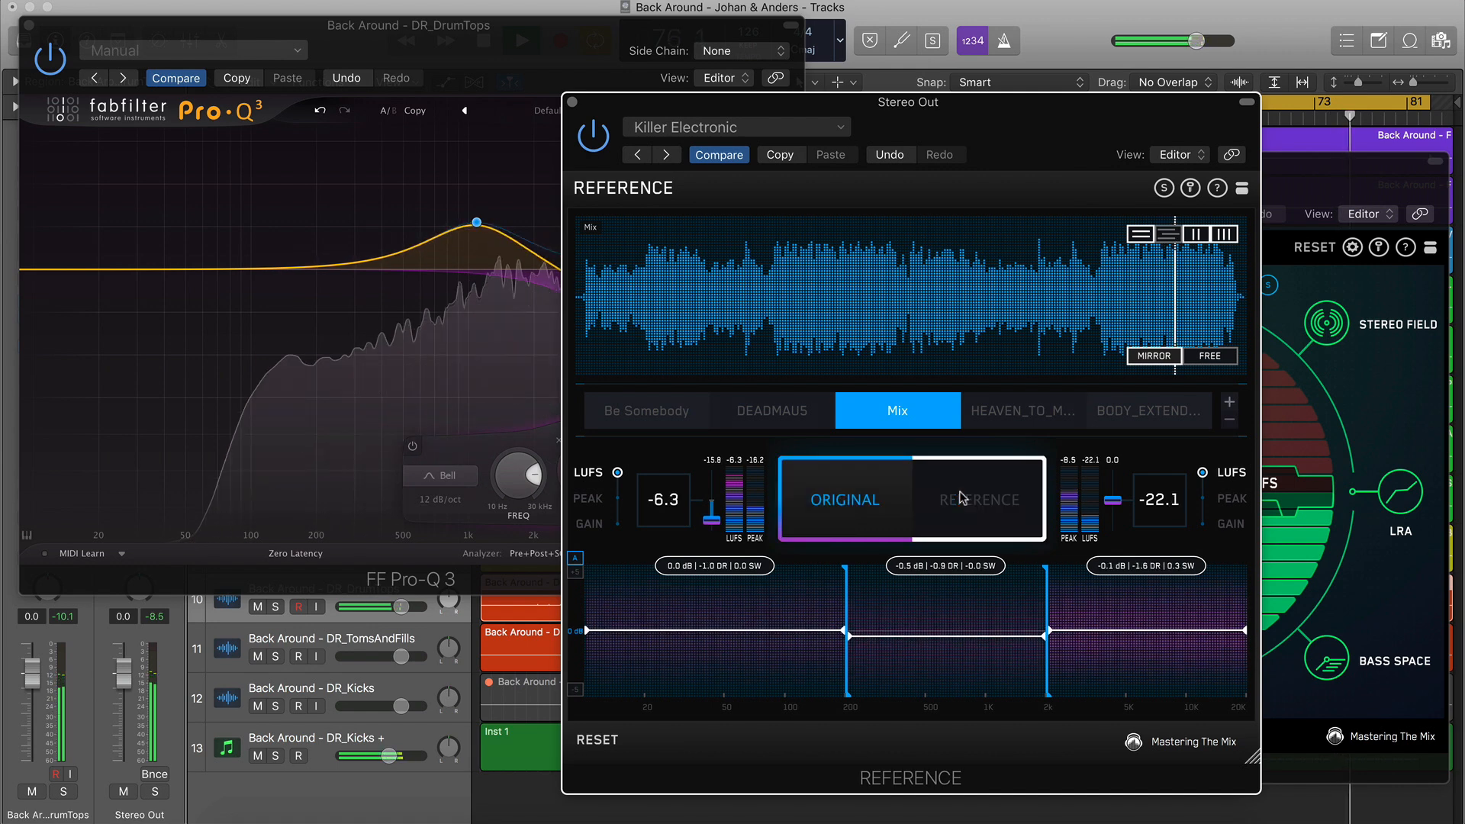
pyautogui.click(962, 498)
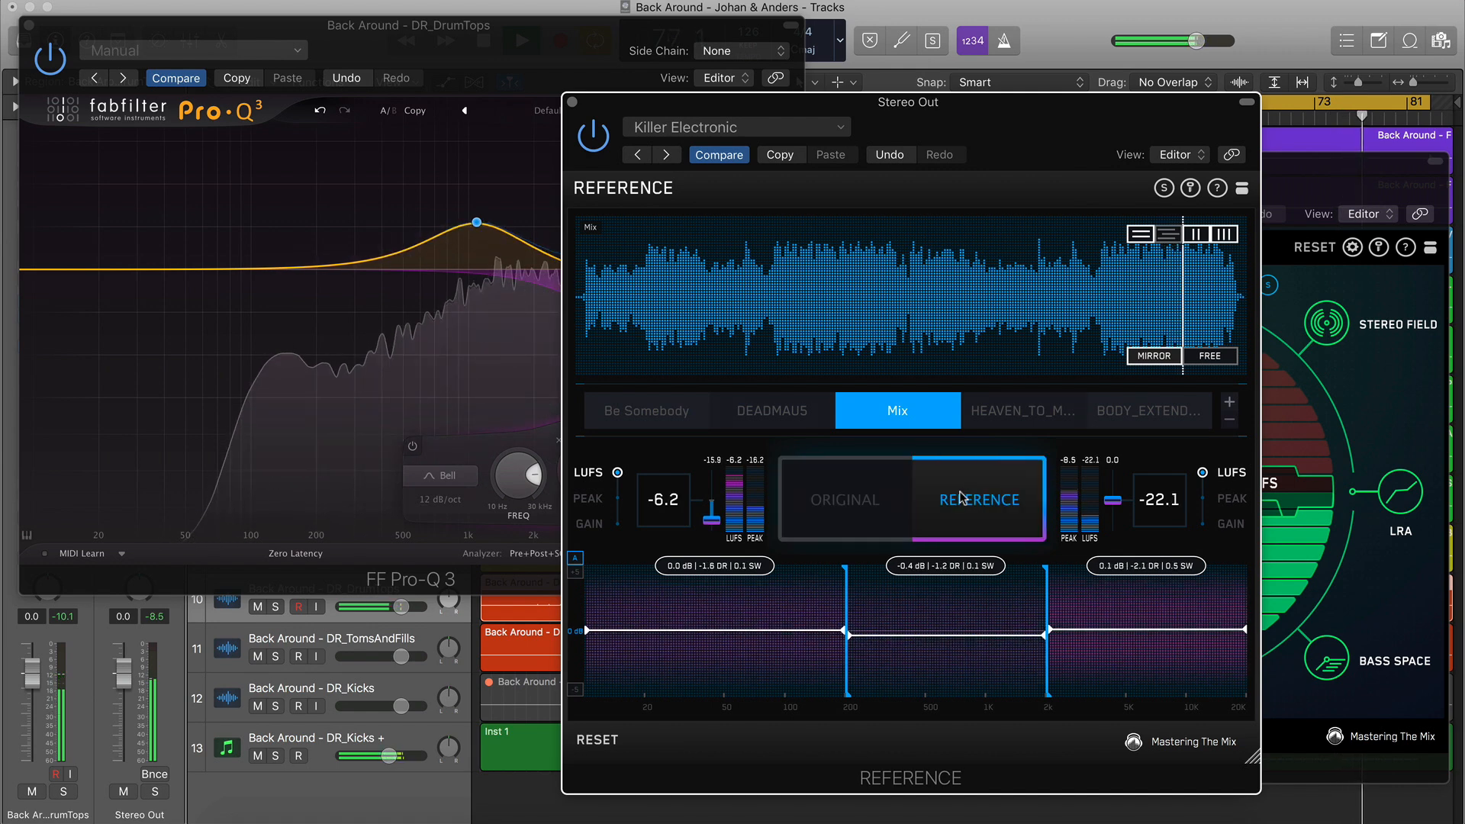
pyautogui.click(961, 498)
pyautogui.click(29, 26)
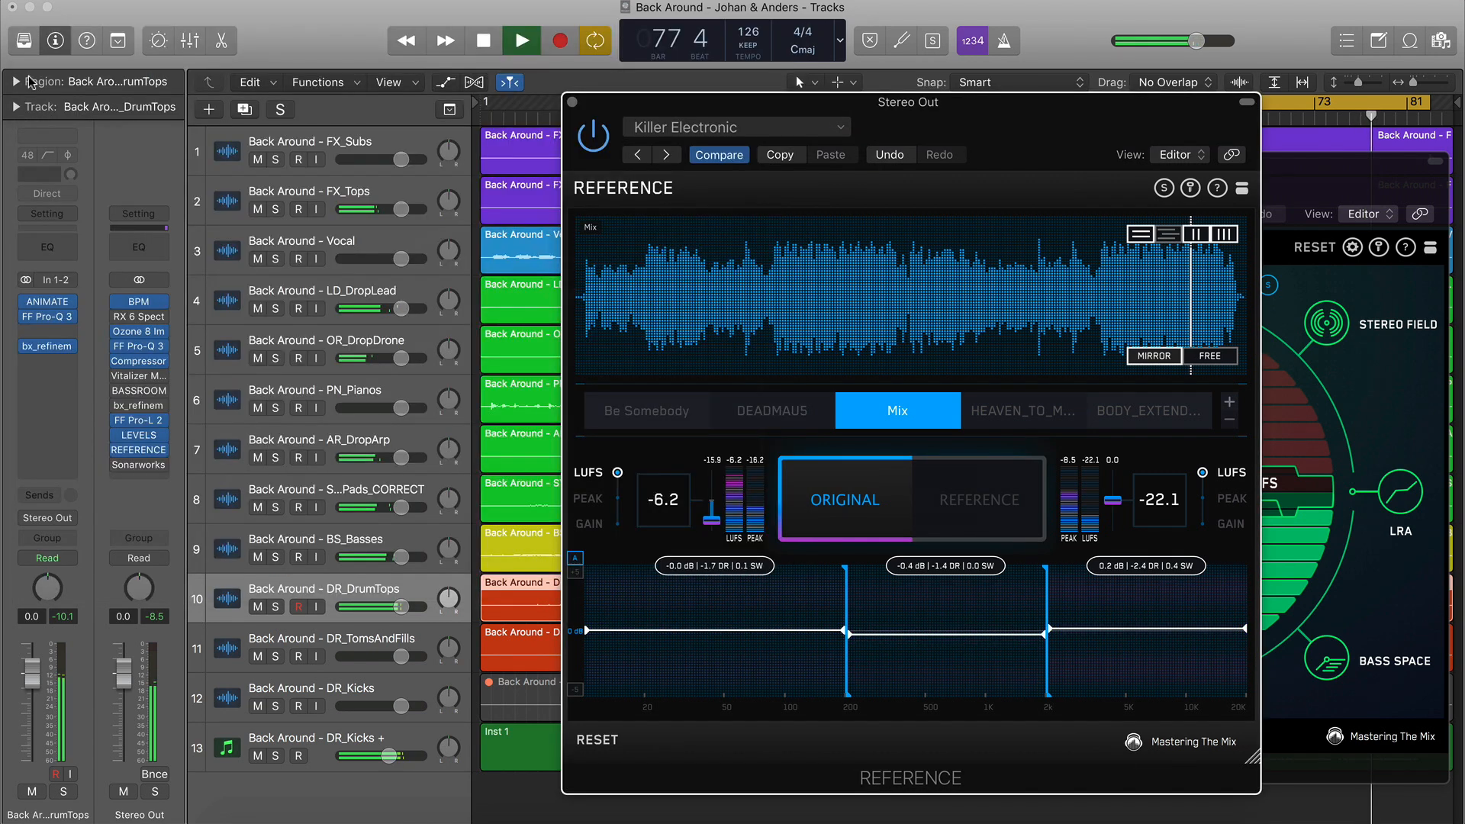
# Insert an Enveloper after the EQ on DR_DrumTops with 36% attack gain and an attack time of 53 ms
pyautogui.click(70, 334)
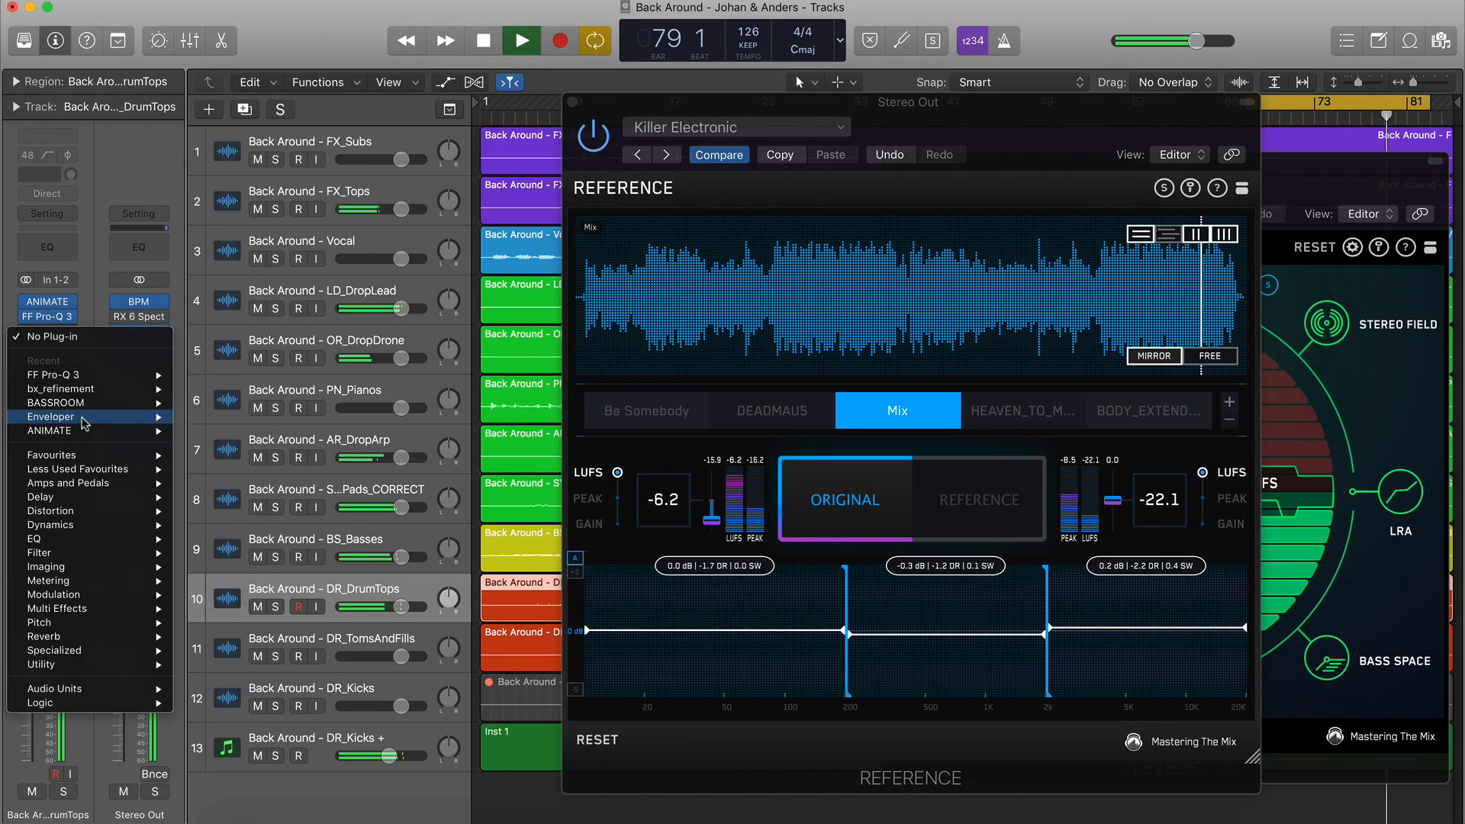
pyautogui.click(206, 417)
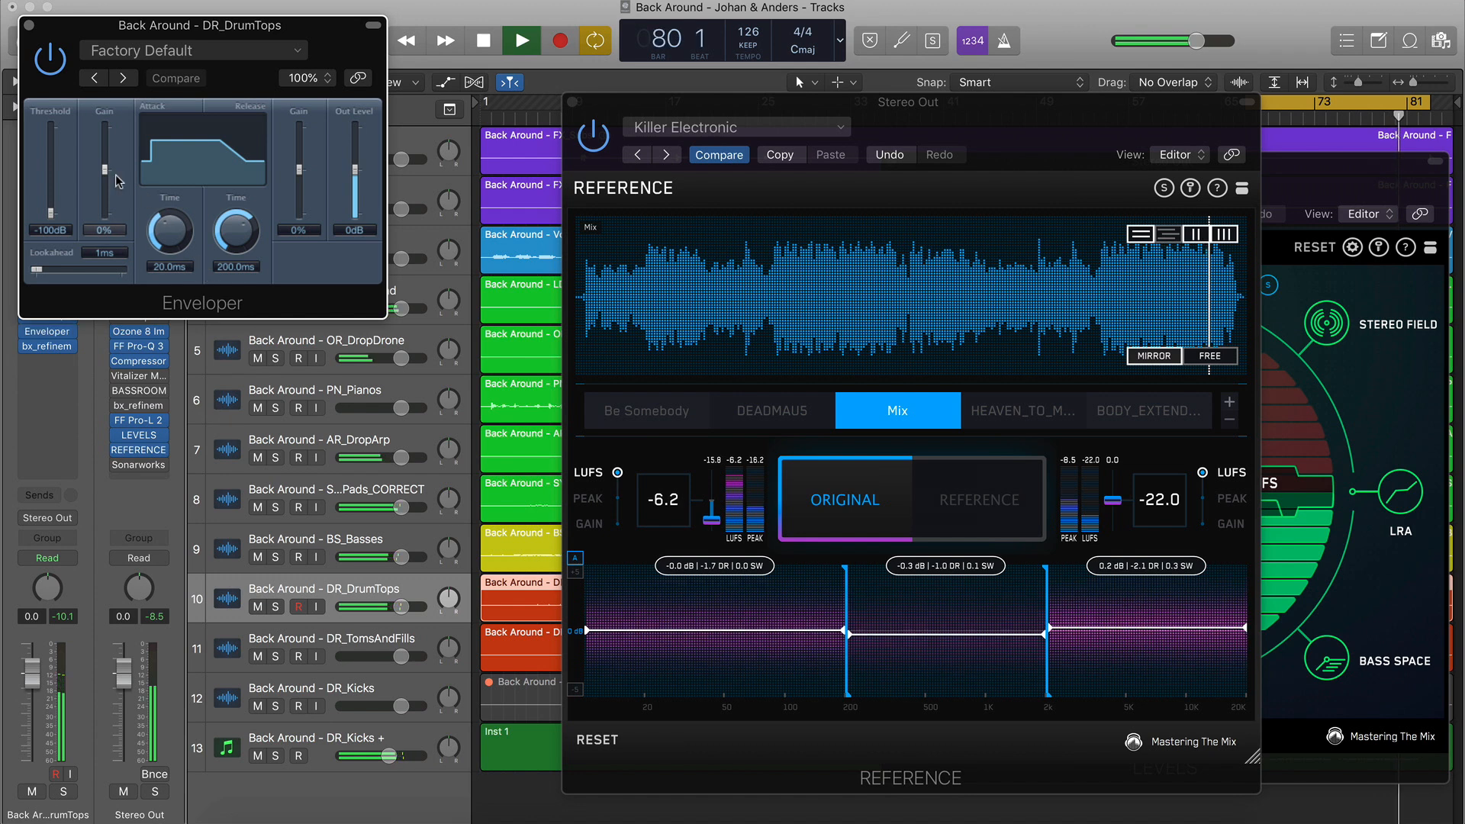
pyautogui.moveTo(104, 173); pyautogui.dragTo(105, 169)
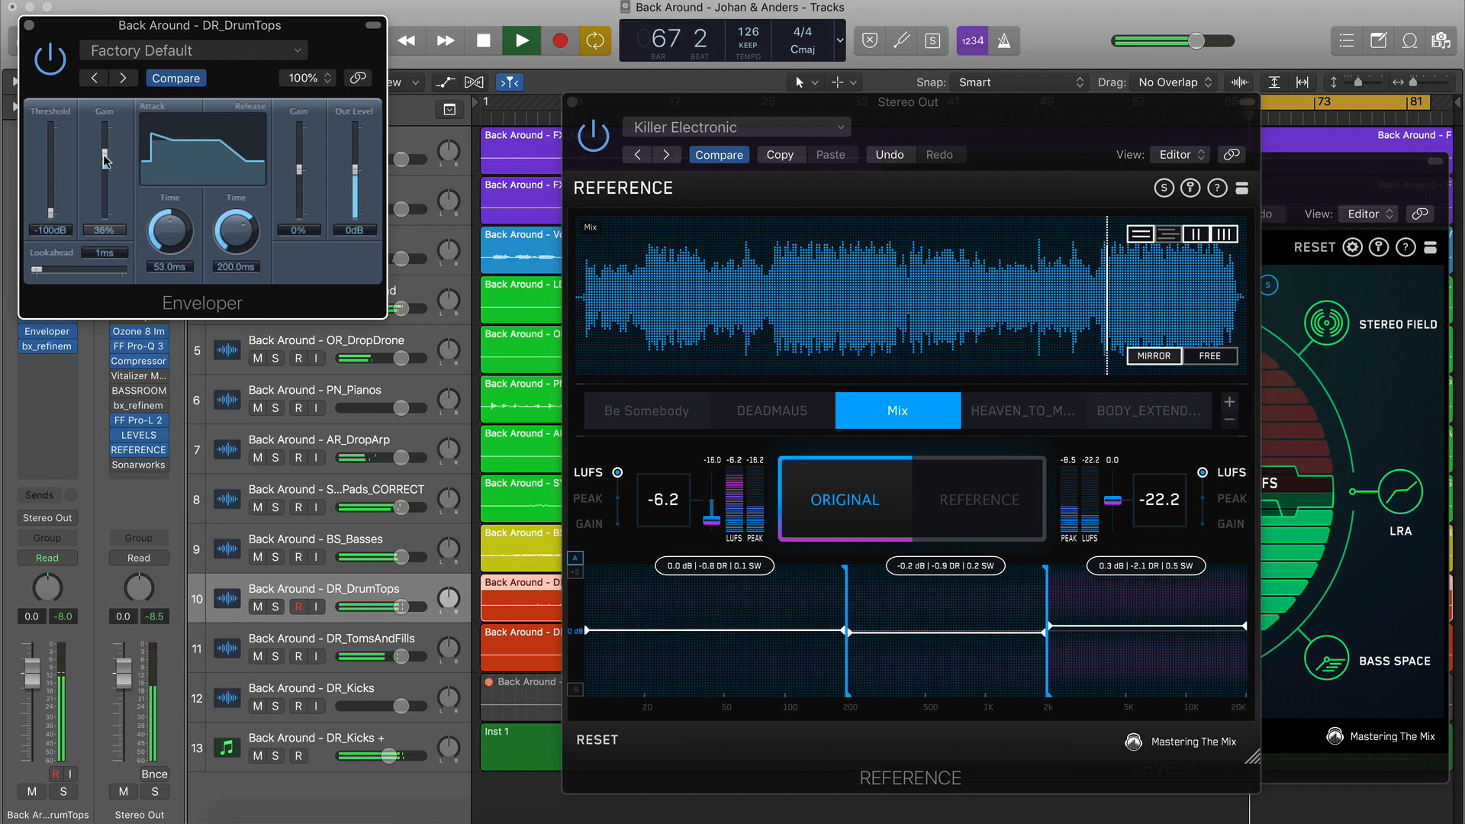
# Play from bar 75 and compare the original with the Mix and BODY_EXTENDED_VERSION references
pyautogui.moveTo(1155, 105); pyautogui.dragTo(1062, 111)
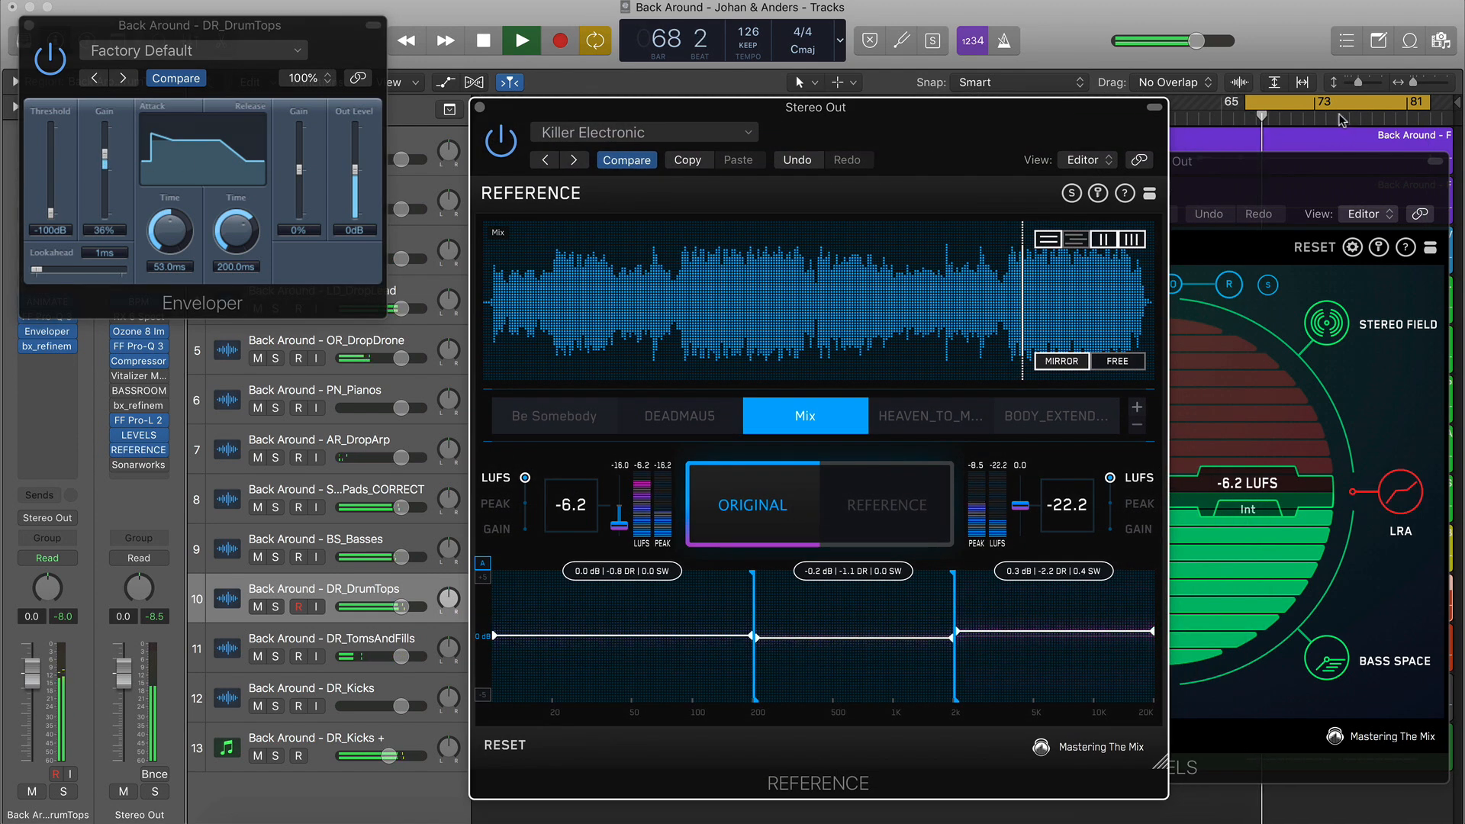
pyautogui.click(1341, 120)
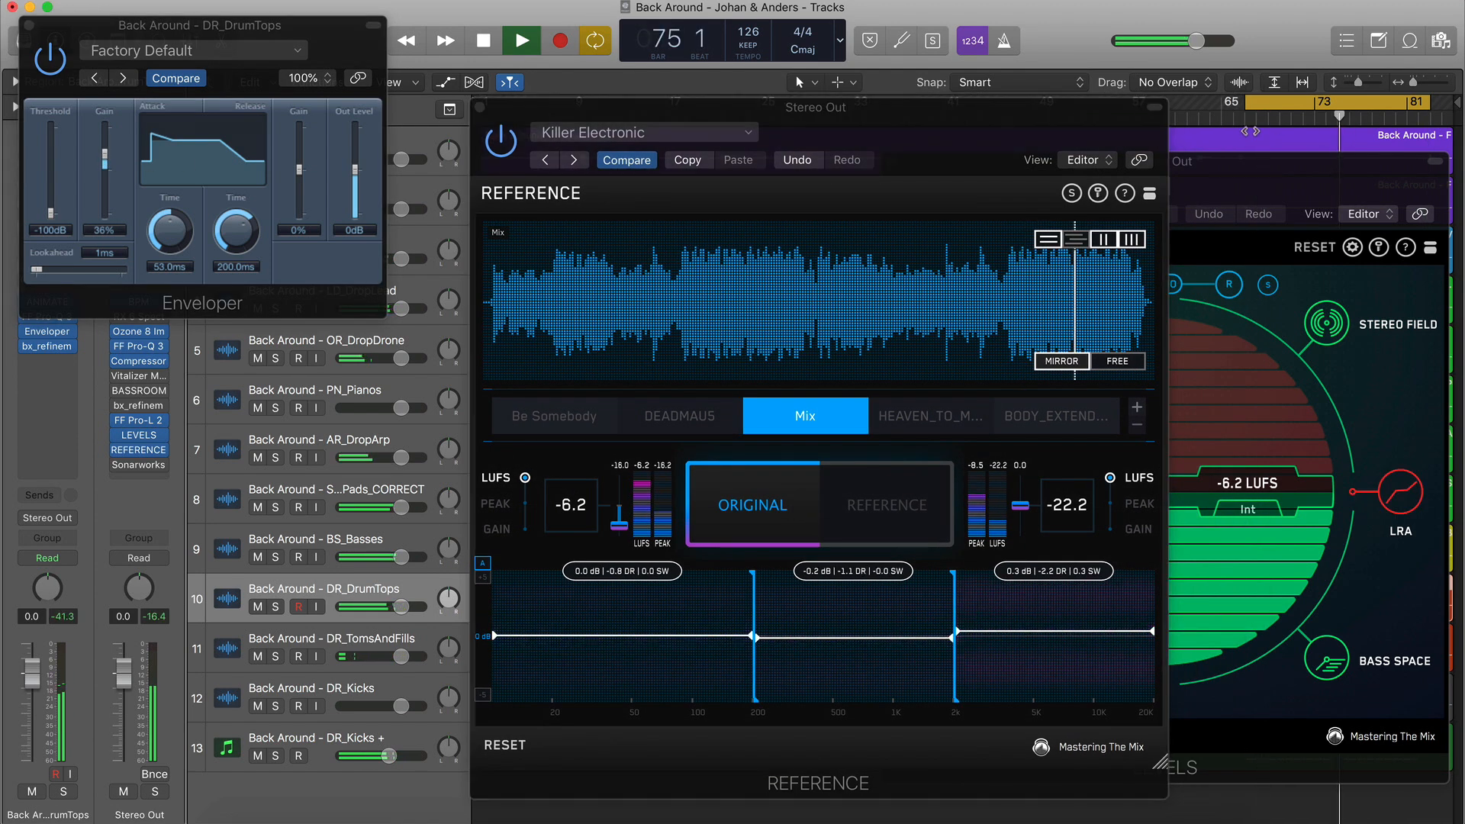
pyautogui.click(872, 485)
pyautogui.click(780, 514)
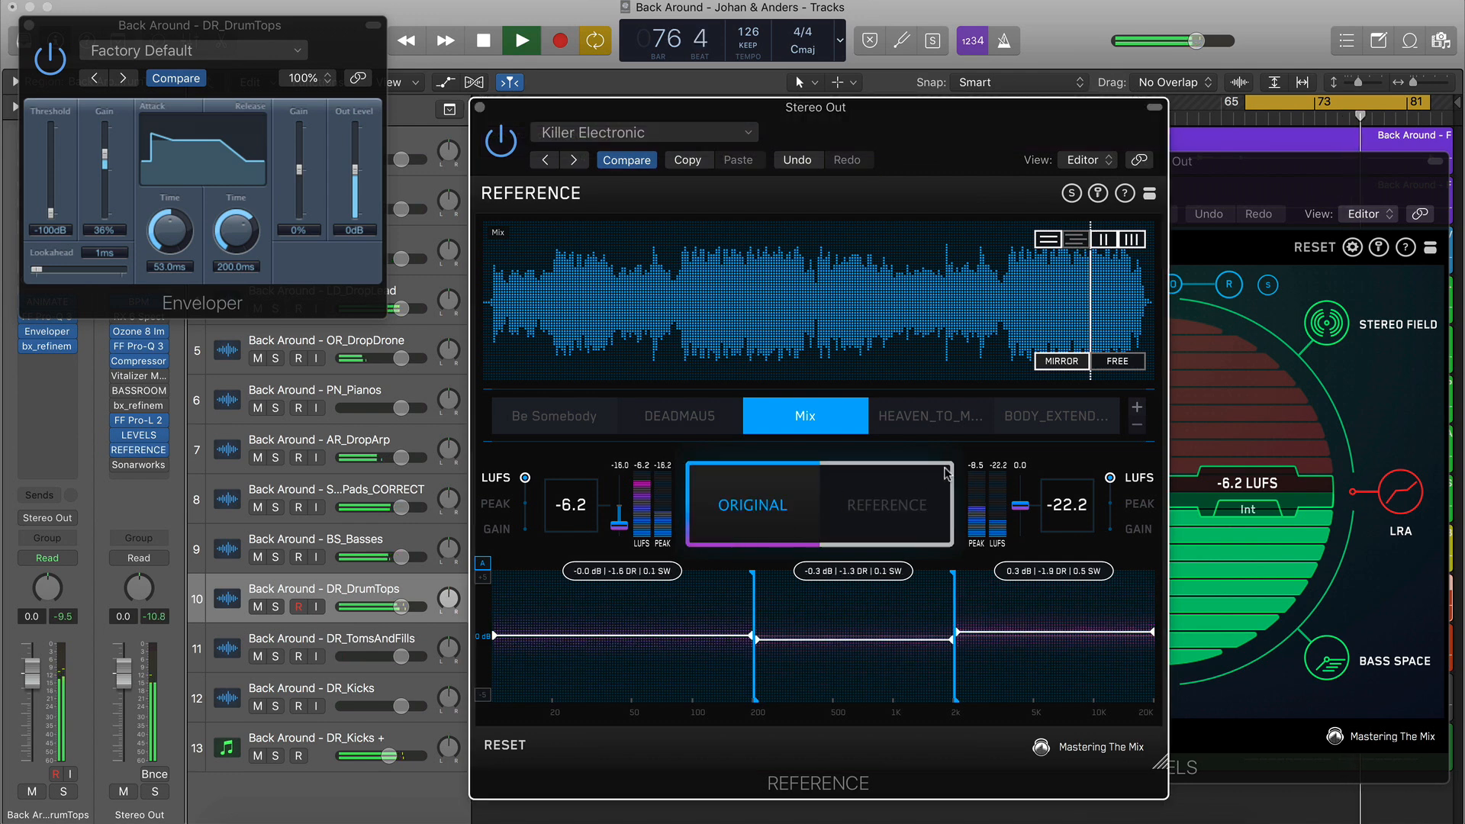
pyautogui.click(1056, 419)
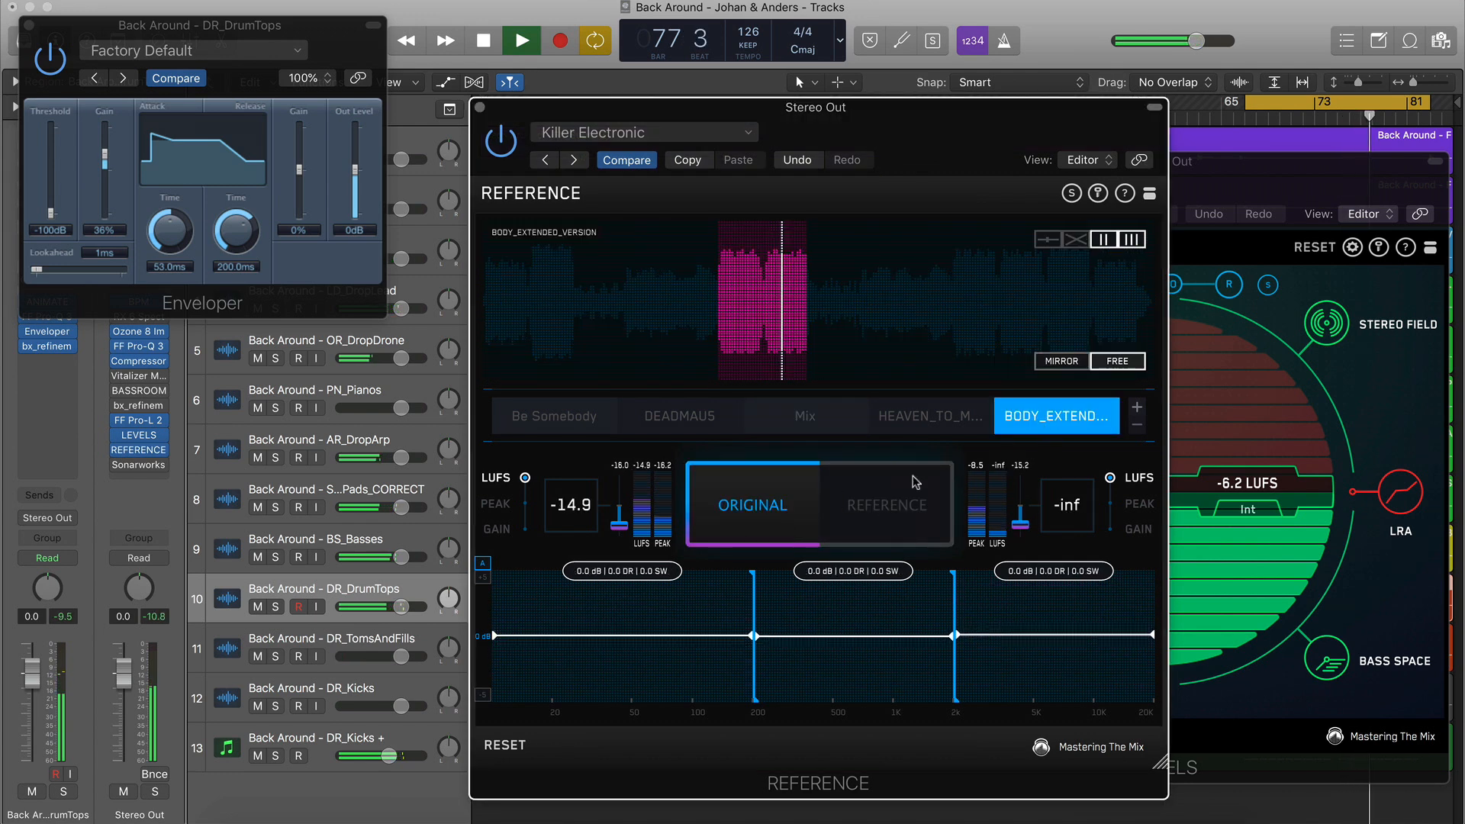
pyautogui.click(878, 502)
pyautogui.click(771, 510)
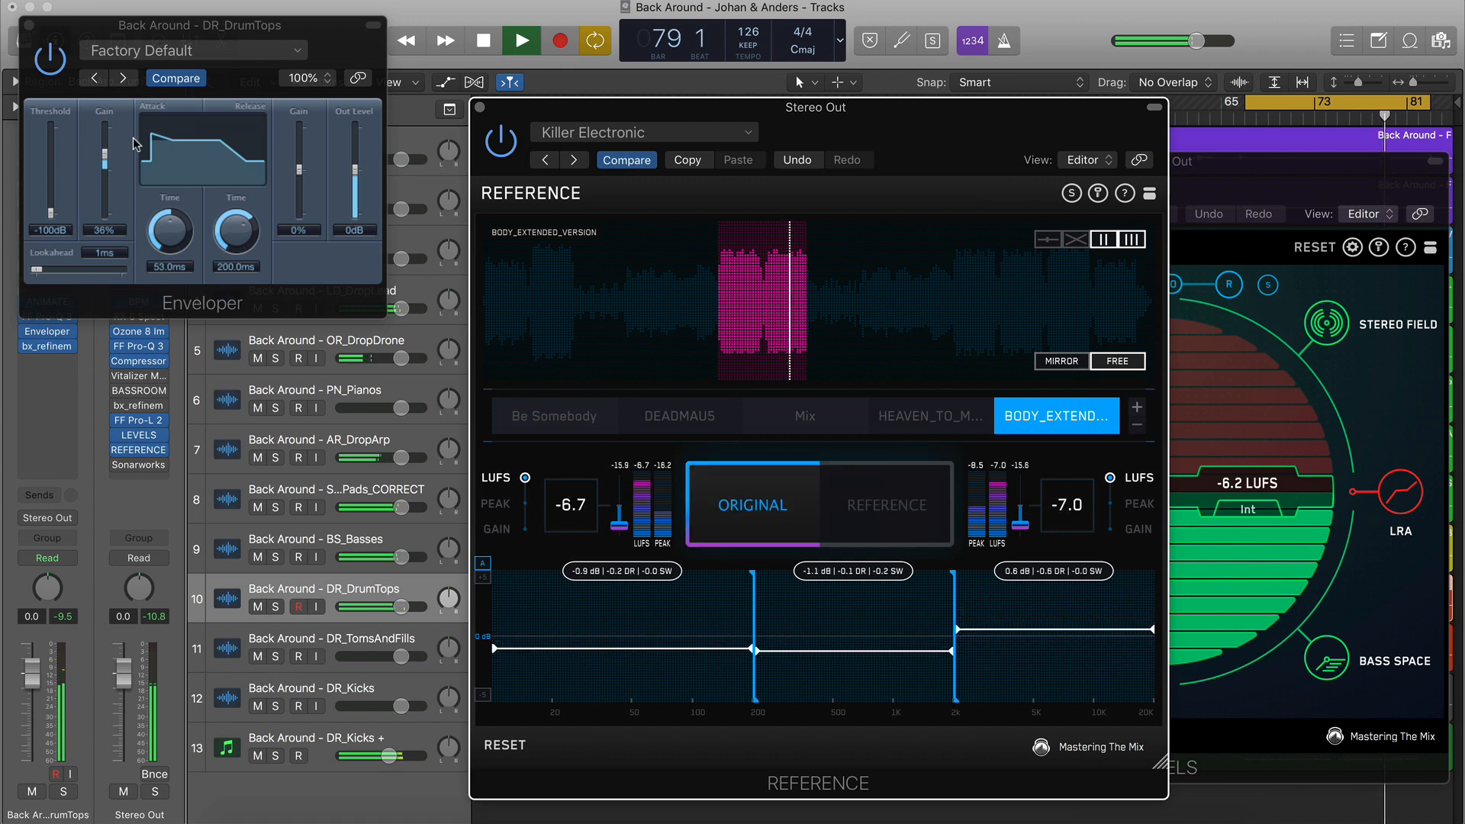
# Set the DR_DrumTops Enveloper to 46% attack gain and 44 ms attack time, and check it against the BODY_EXTENDED_VERSION reference
pyautogui.moveTo(106, 160); pyautogui.dragTo(107, 152)
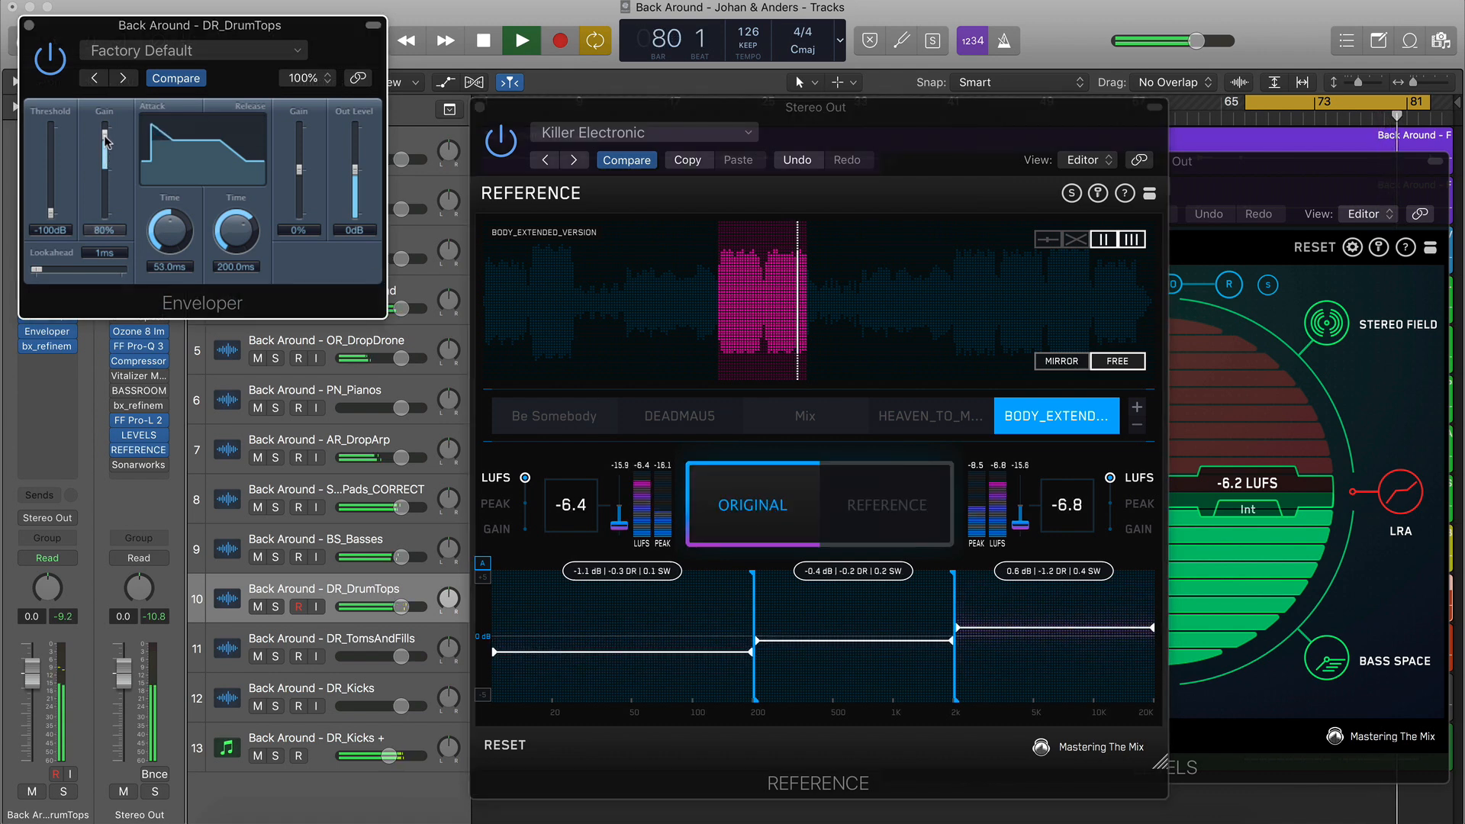
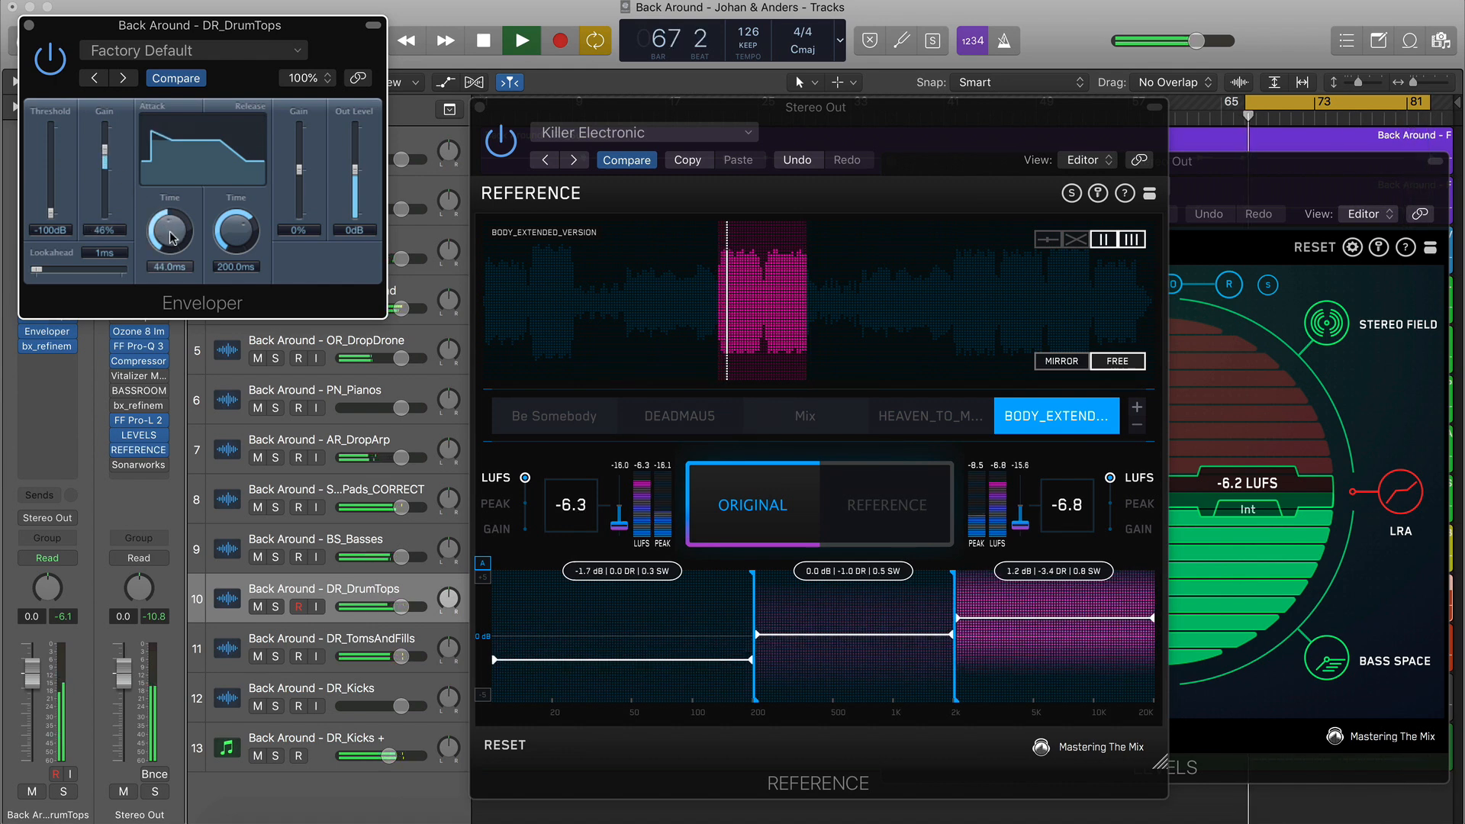
pyautogui.click(883, 501)
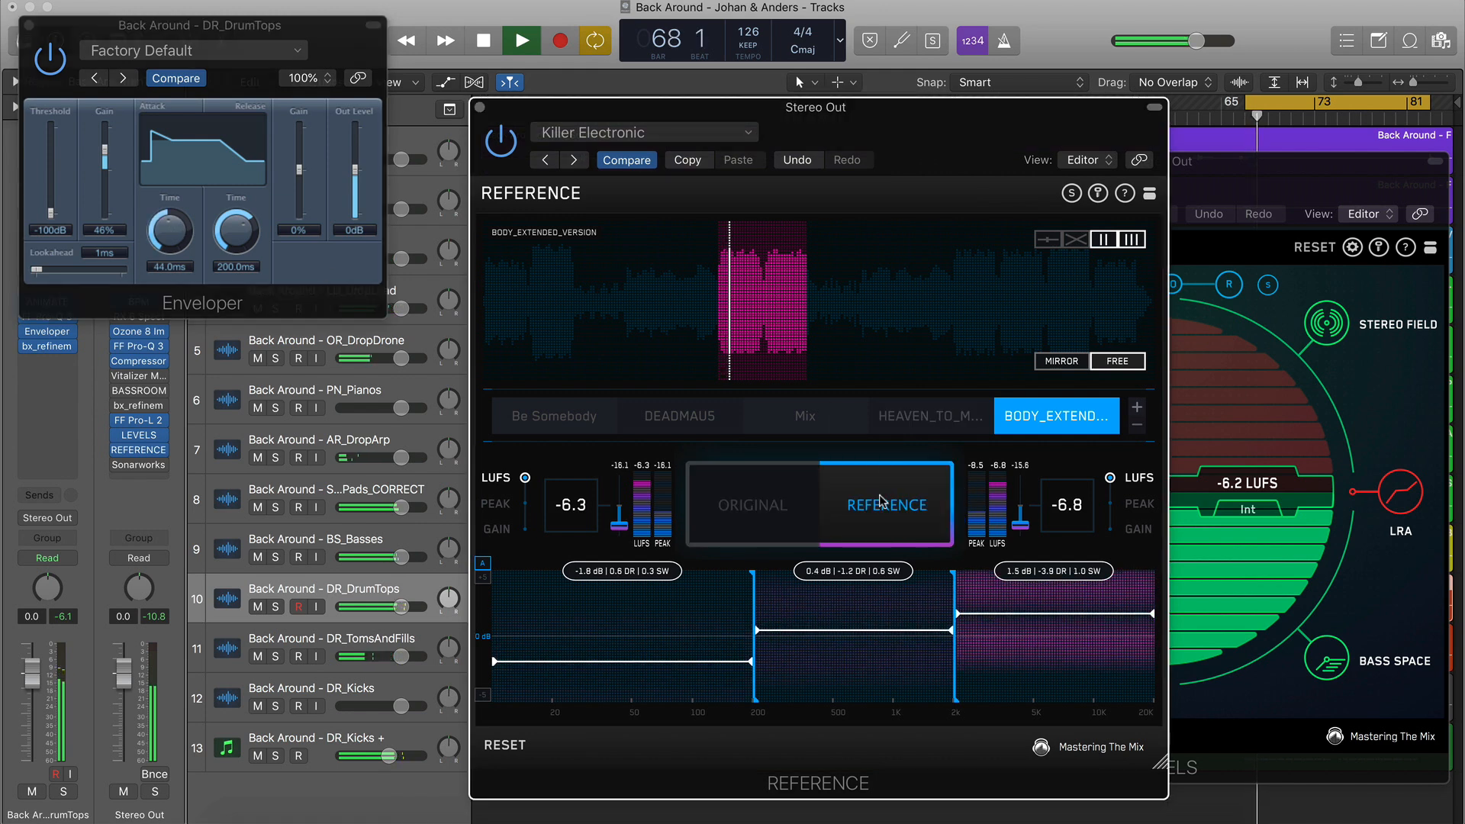
pyautogui.click(792, 499)
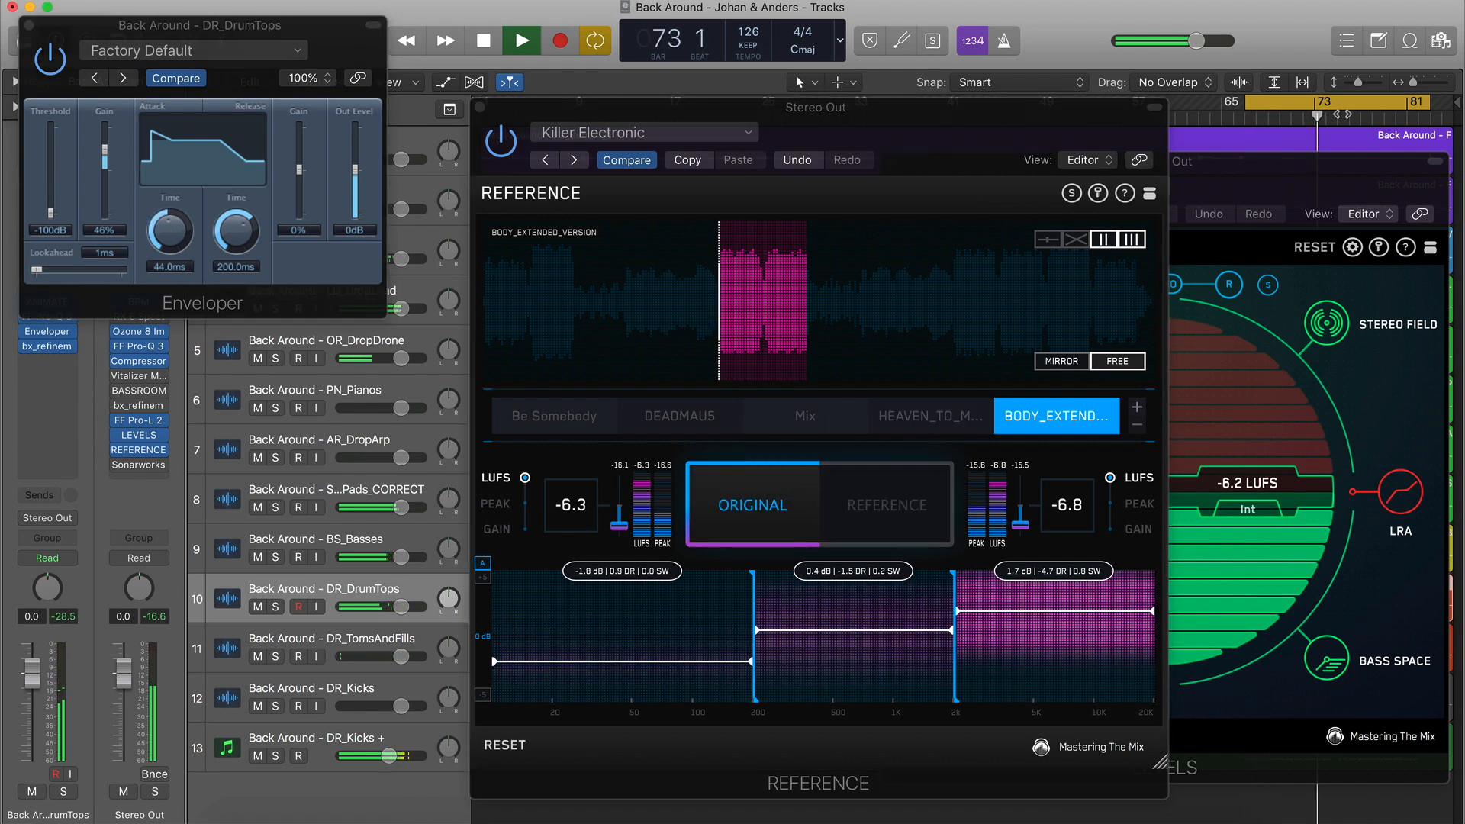
# Switch the reference to Mix, compare it with the original in alternation, and return to the original
pyautogui.click(891, 510)
pyautogui.click(802, 416)
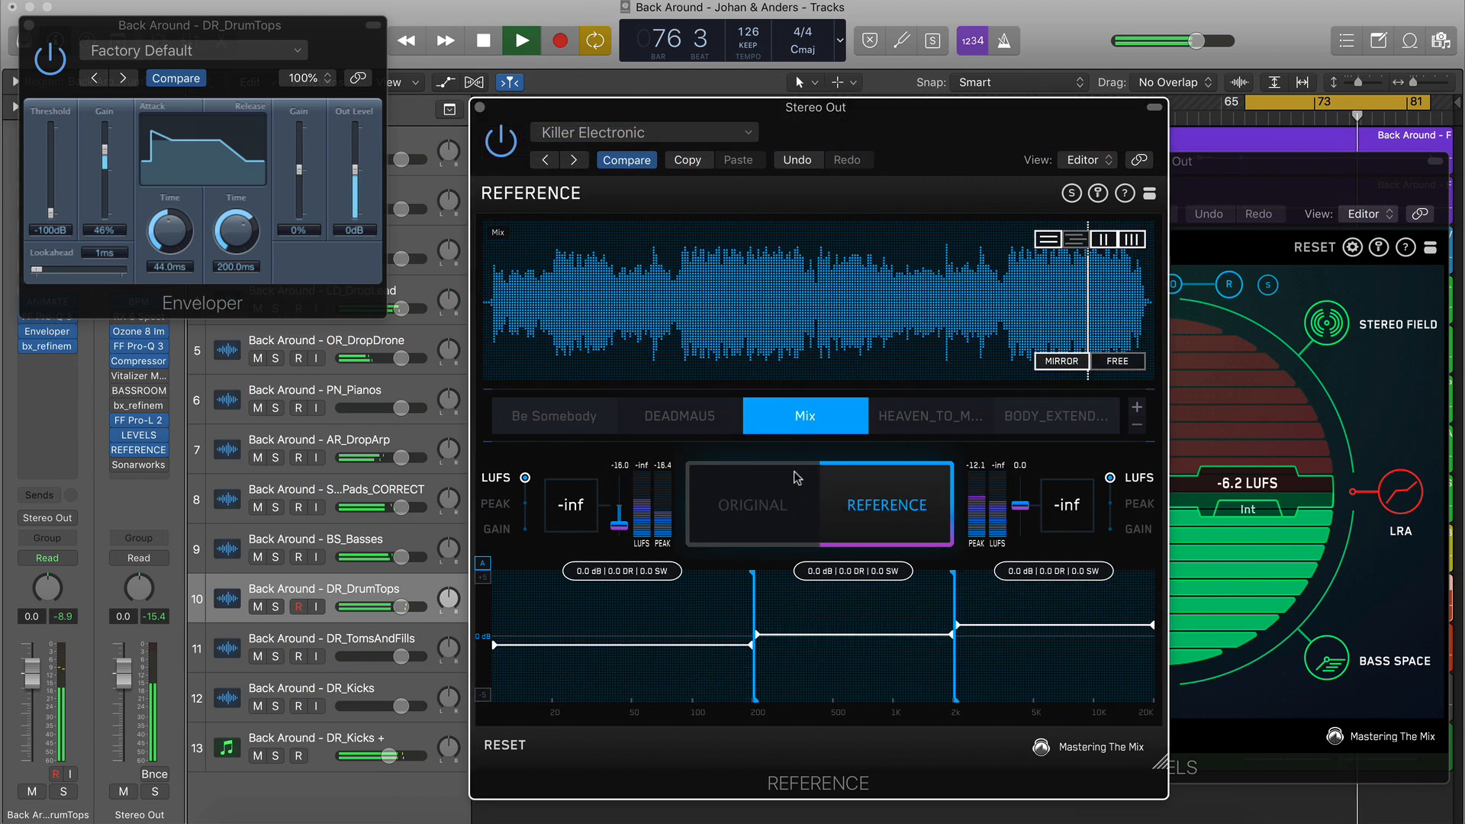
pyautogui.click(773, 509)
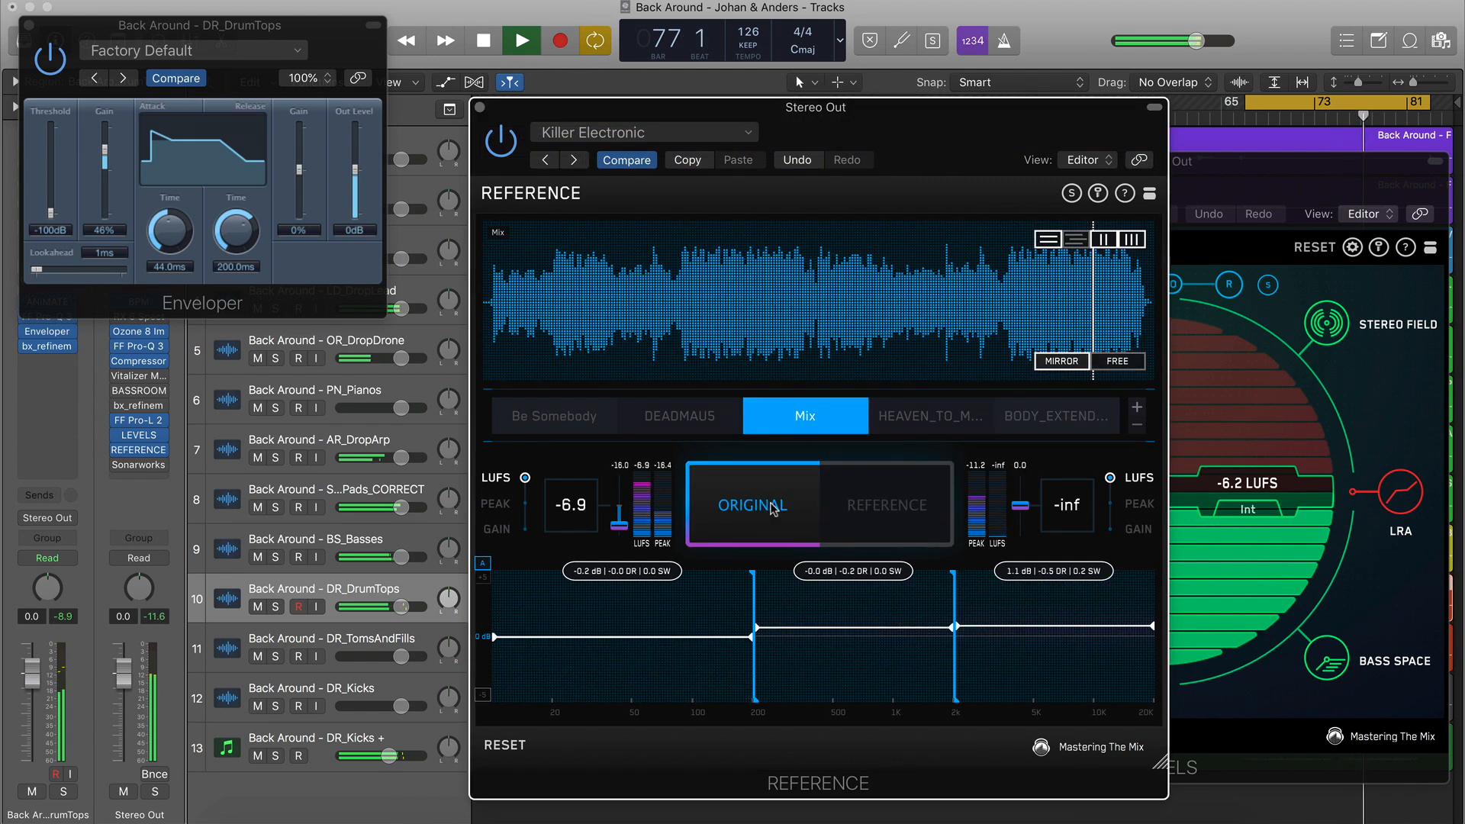
pyautogui.click(858, 510)
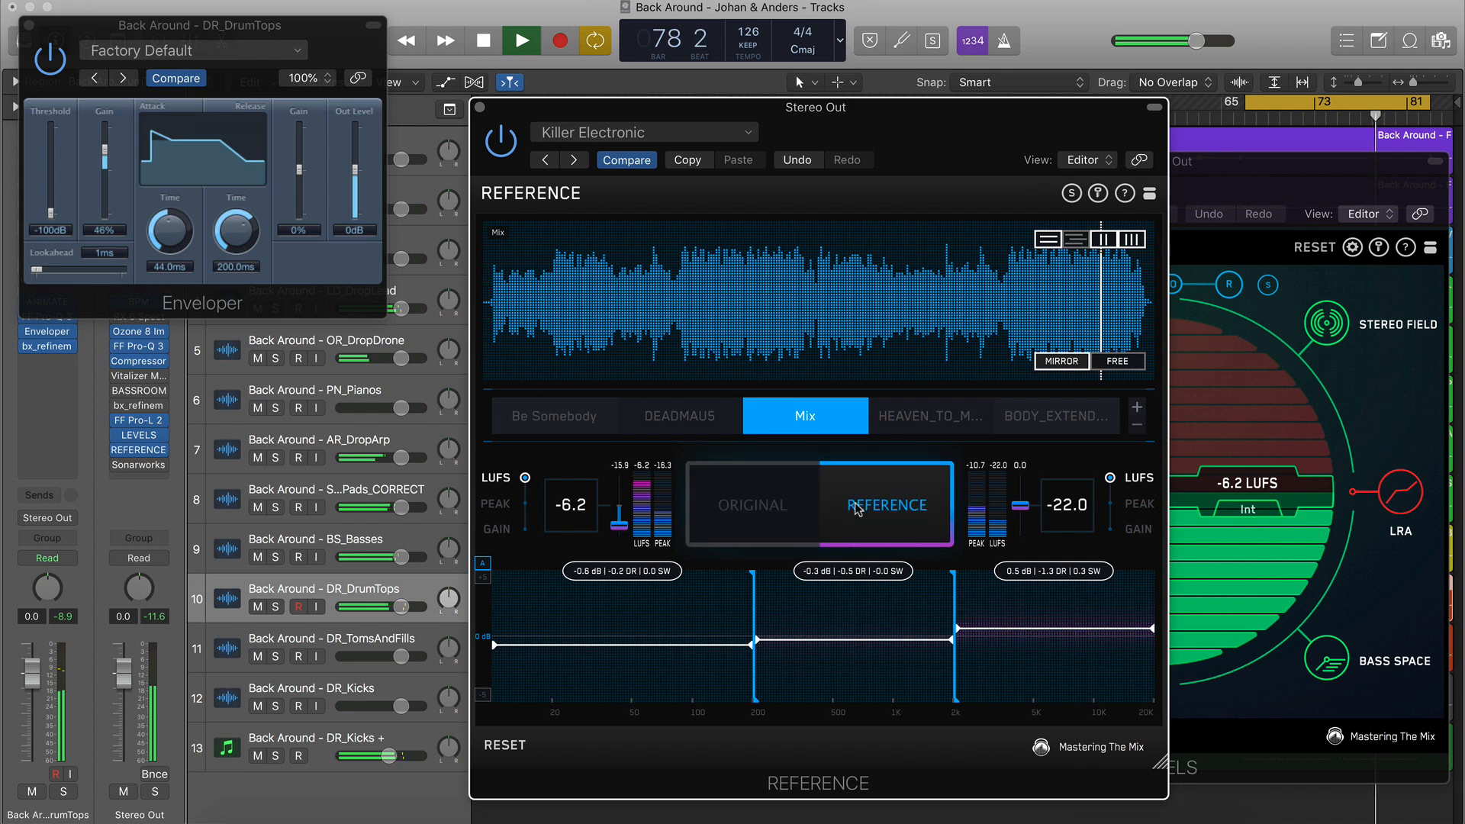
pyautogui.click(778, 504)
# Close the Enveloper, set the DR_DrumTops volume to -1.0 dB, and compare the result with the Mix reference
pyautogui.click(30, 27)
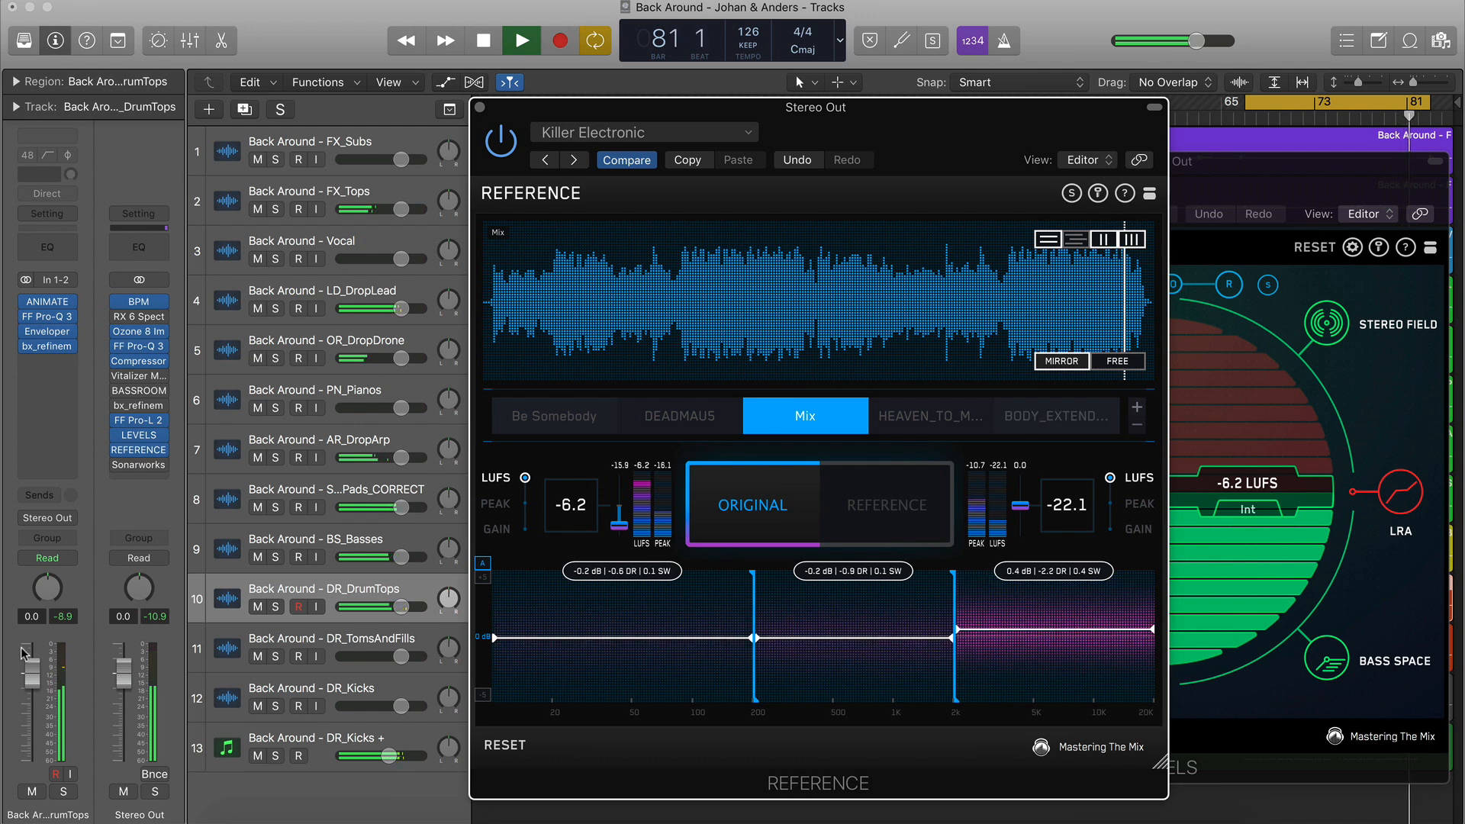
pyautogui.doubleClick(31, 617)
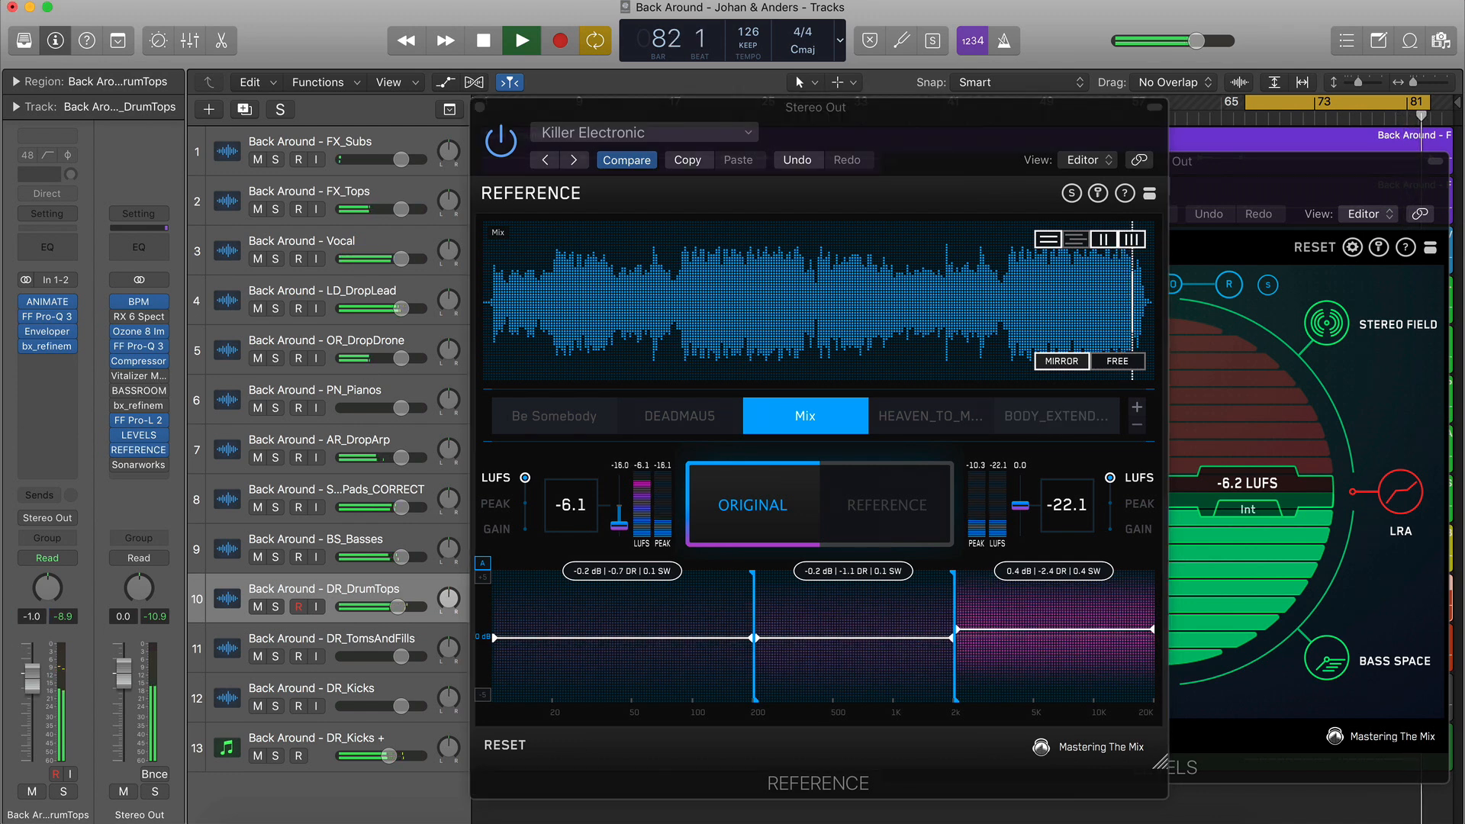
pyautogui.click(863, 519)
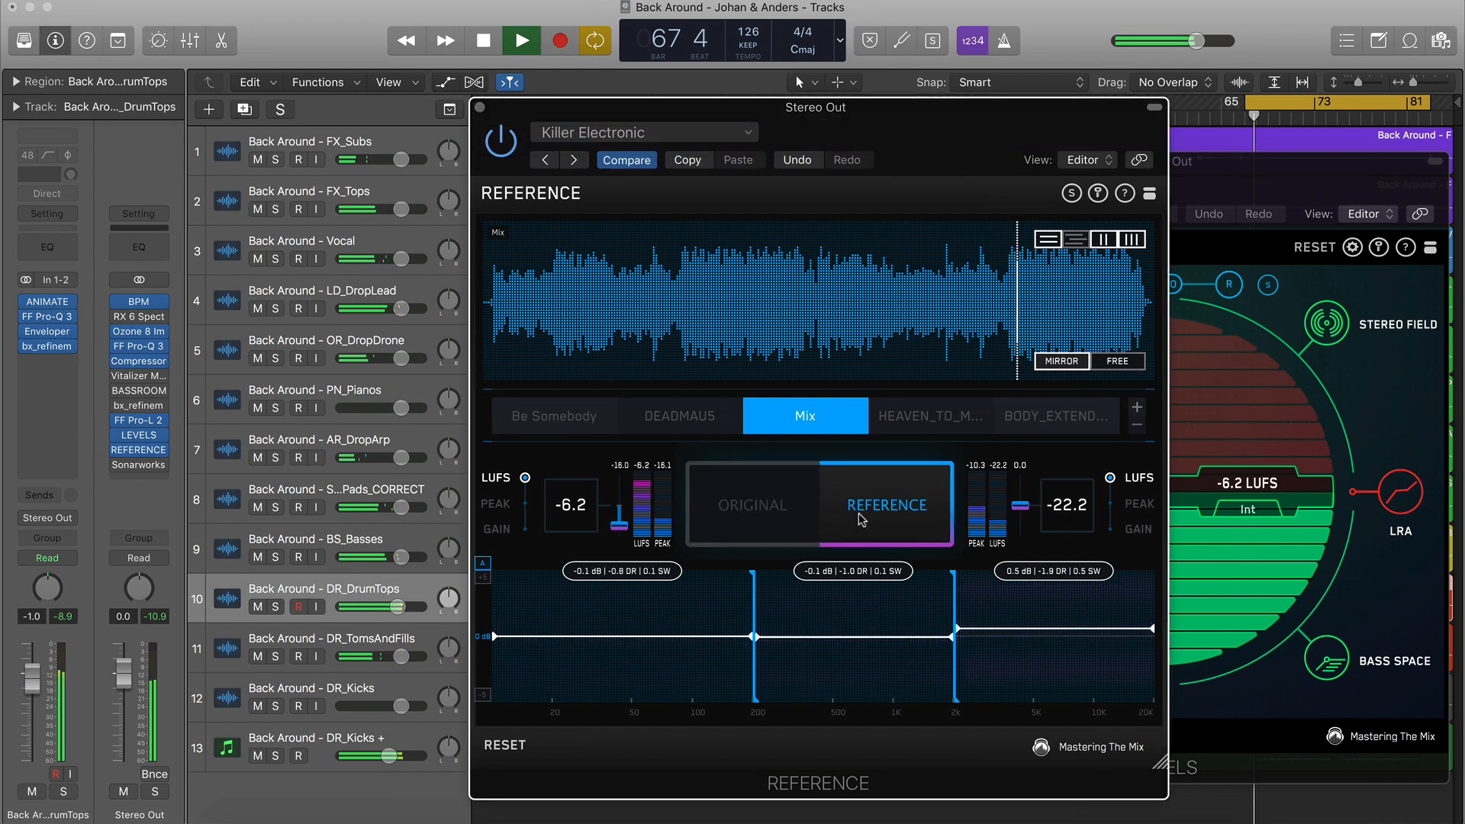
pyautogui.click(774, 508)
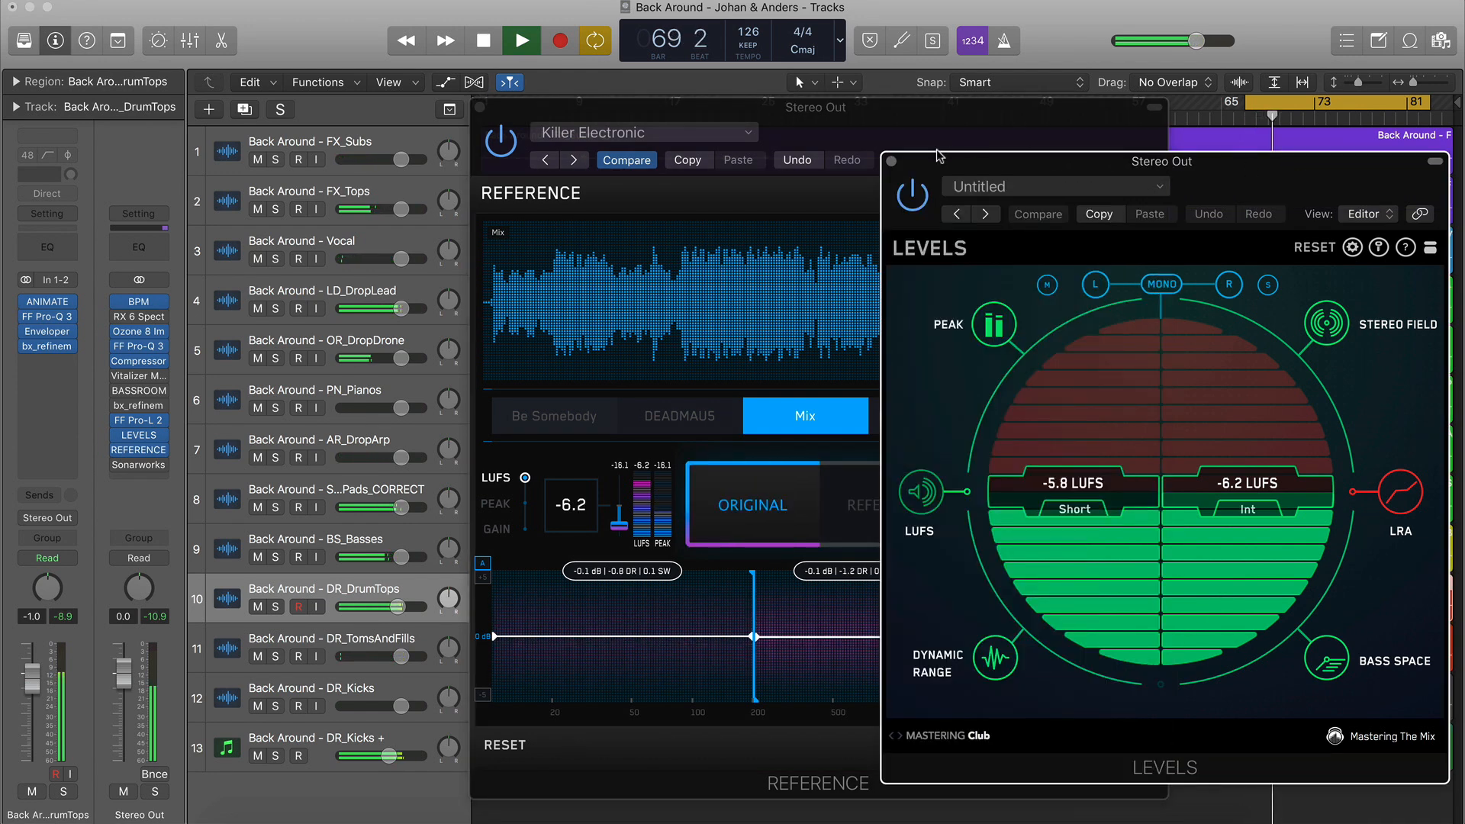
# Close the LEVELS and REFERENCE windows and open the Pro-Q 3 EQ on the Stereo Out
pyautogui.click(891, 165)
pyautogui.click(481, 107)
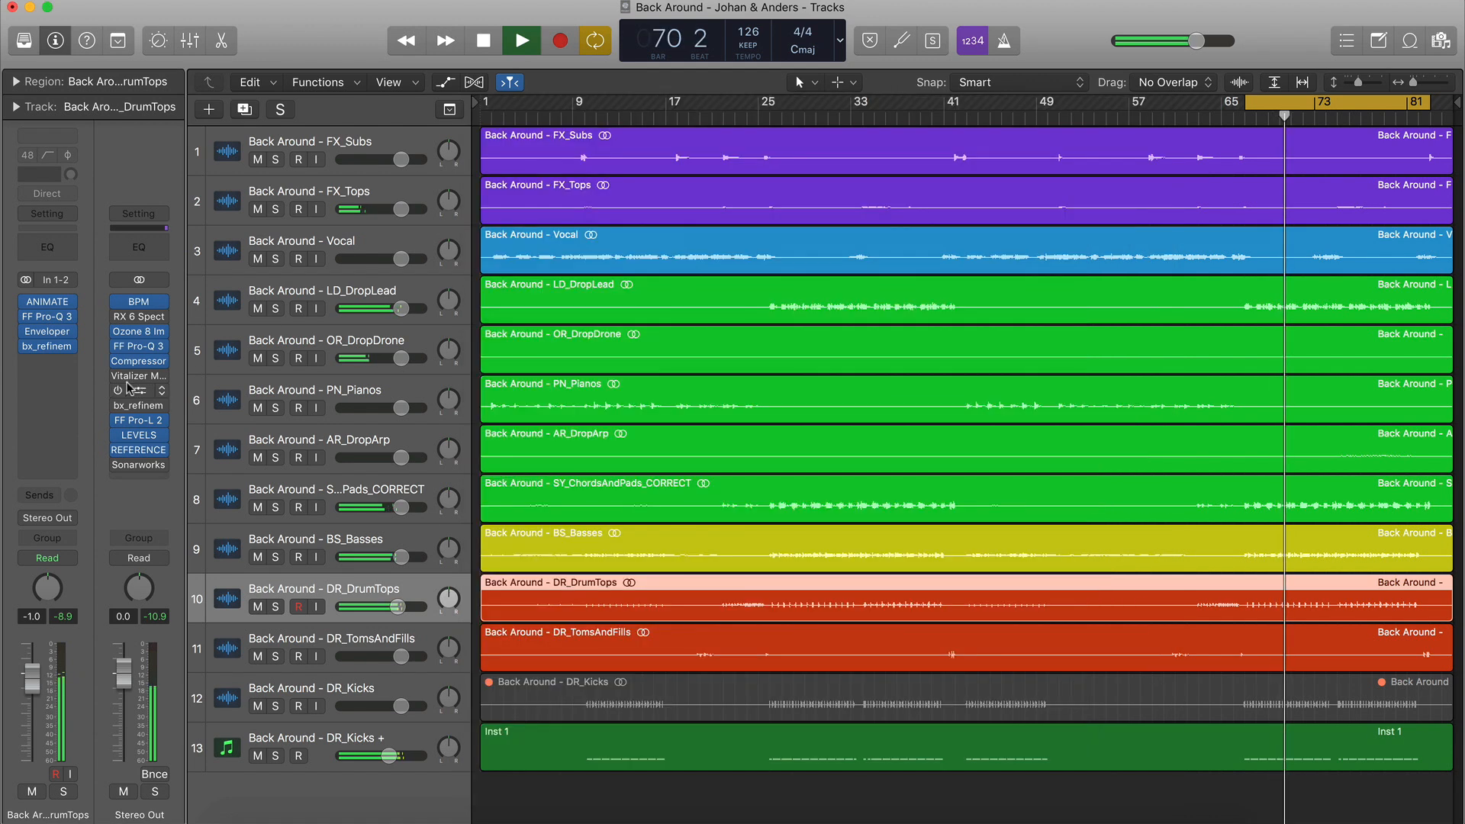
pyautogui.click(144, 345)
pyautogui.click(140, 345)
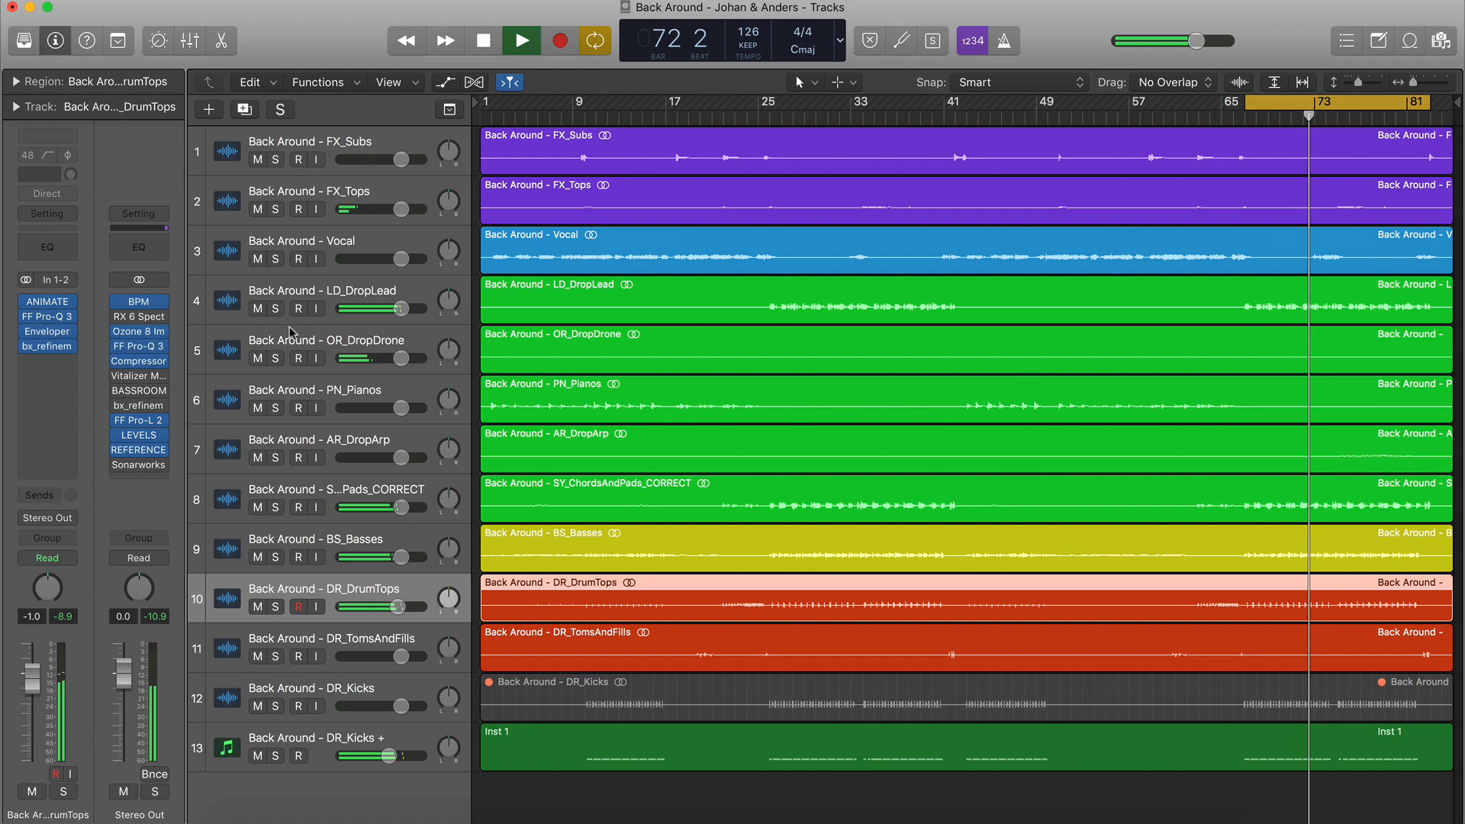
pyautogui.click(145, 361)
pyautogui.click(141, 351)
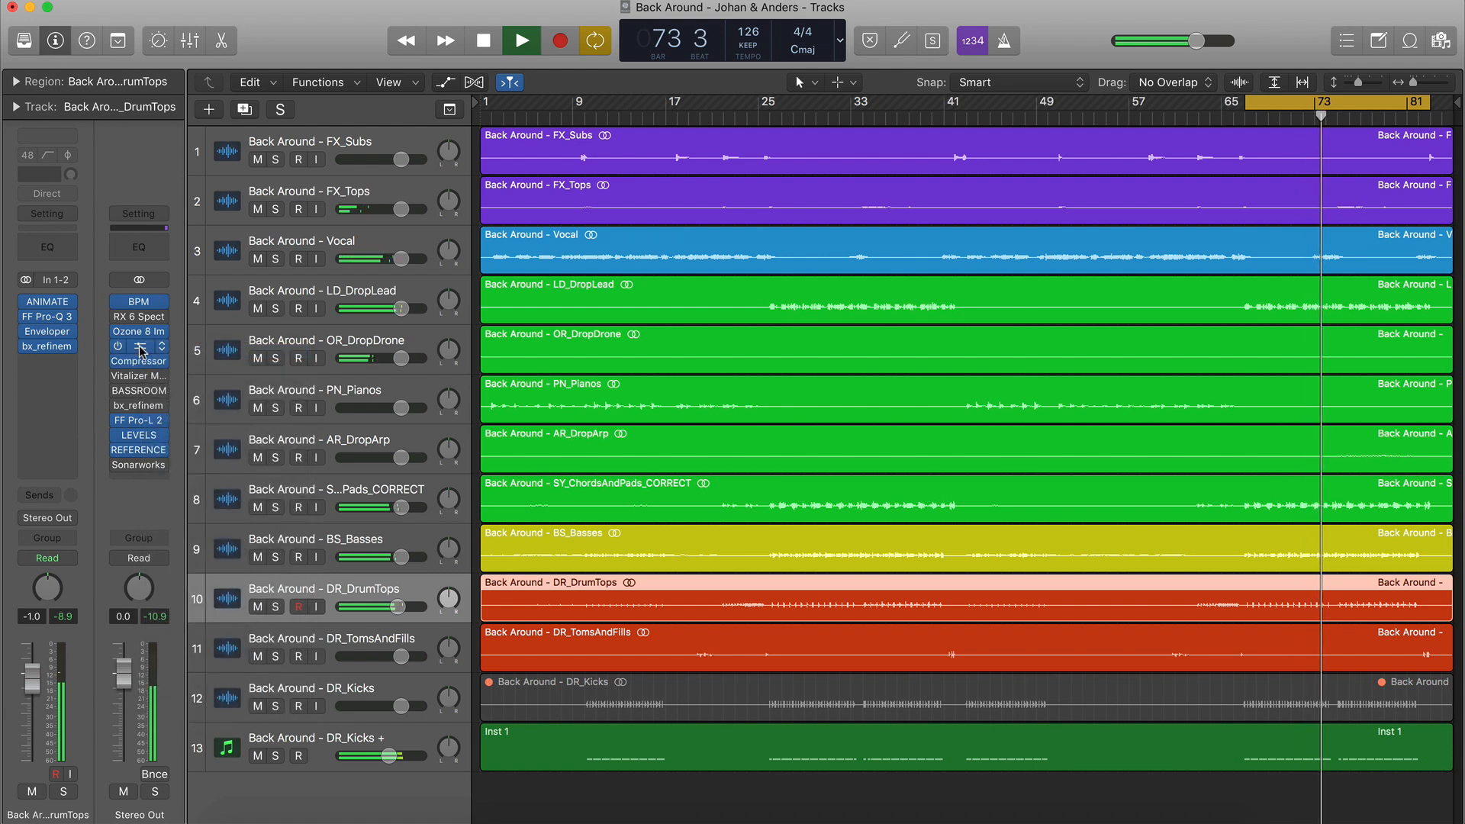
pyautogui.click(141, 347)
# Add a mid-only bell band at about 132 Hz to the Stereo Out EQ with a dynamic range of -2 dB
pyautogui.click(277, 268)
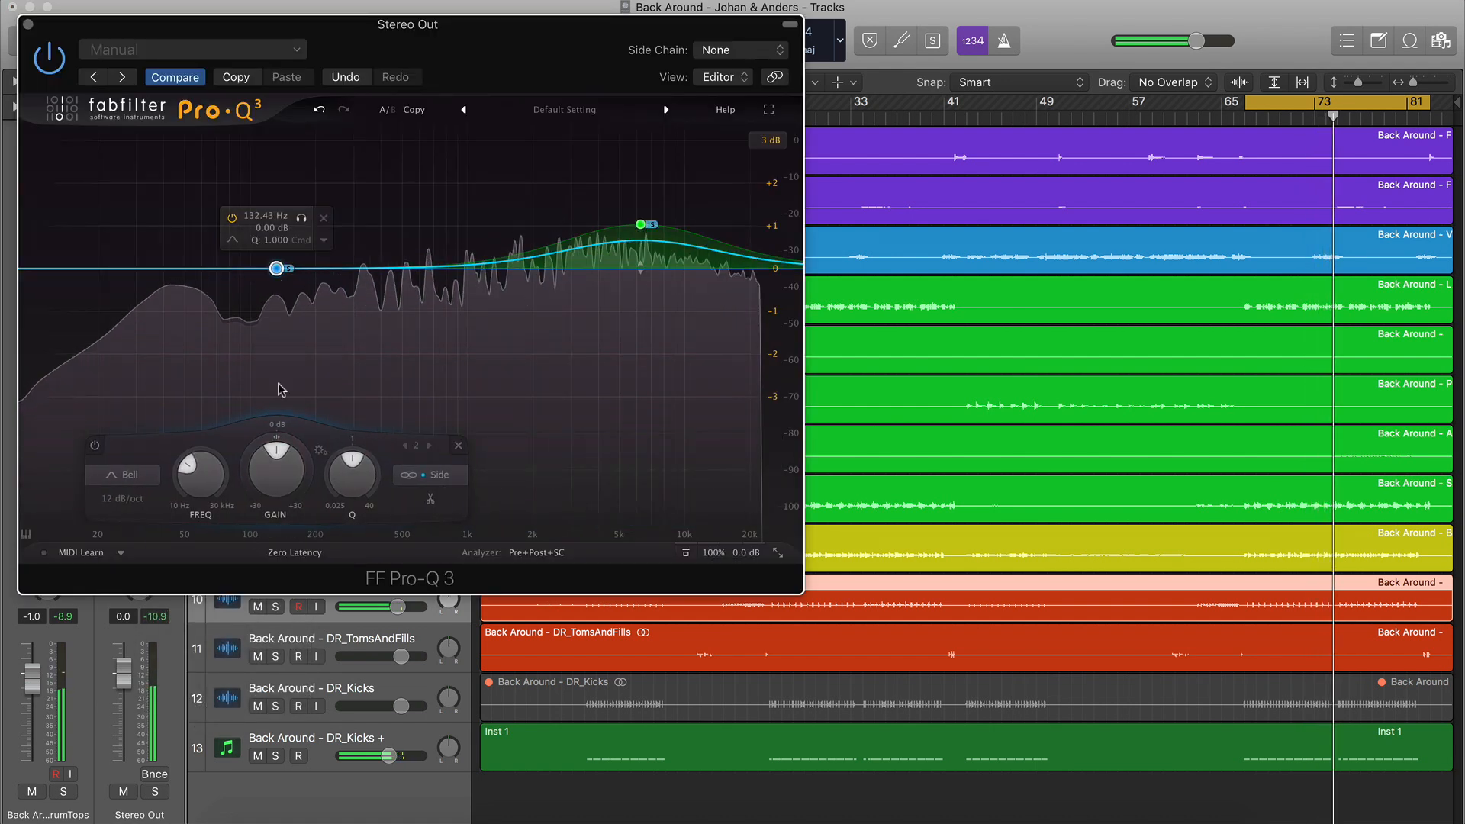
pyautogui.click(413, 477)
pyautogui.click(451, 436)
pyautogui.moveTo(293, 447)
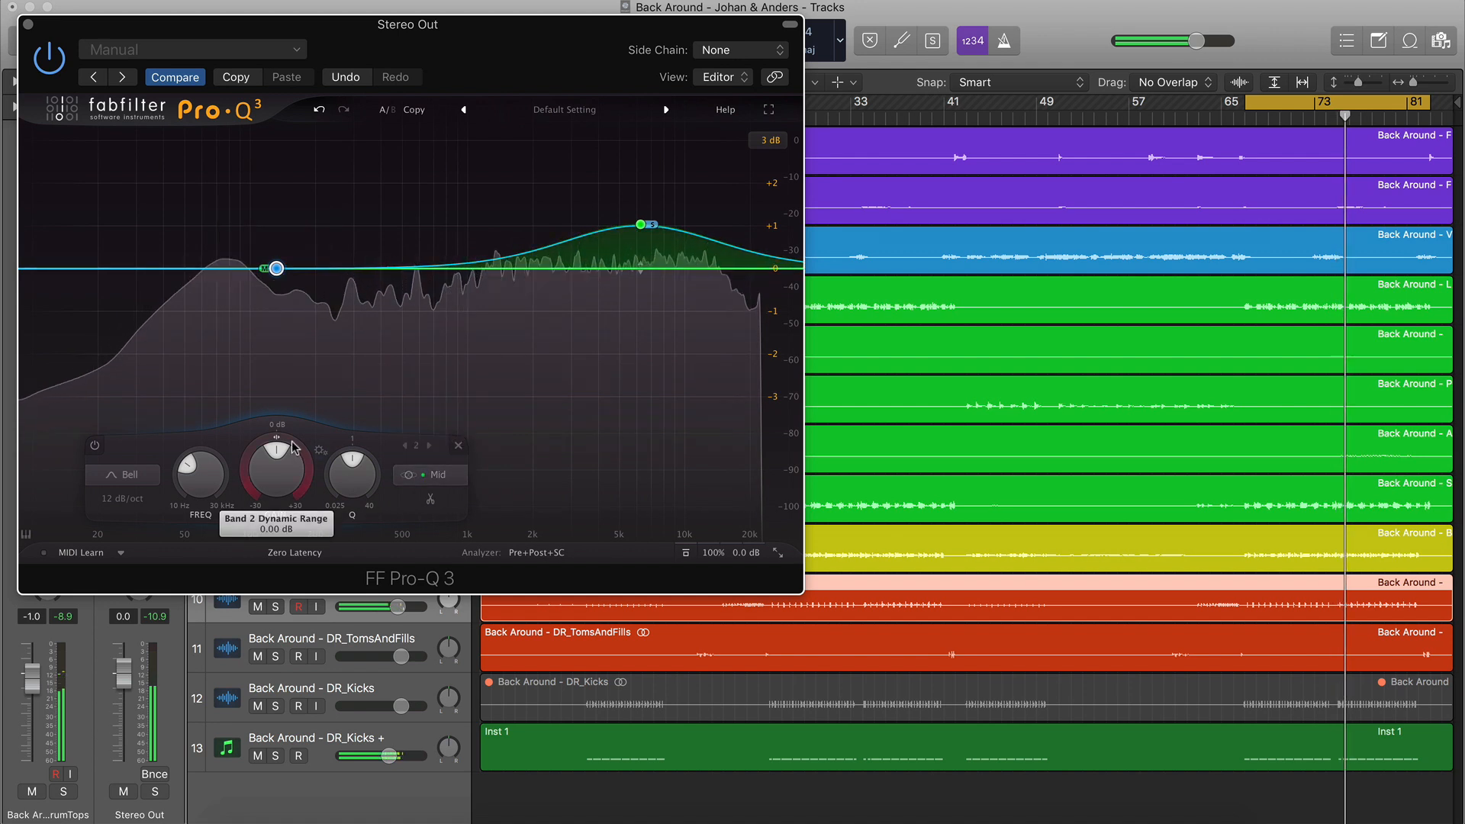
pyautogui.moveTo(293, 446); pyautogui.dragTo(293, 467)
# Solo the 132 Hz mid band to check it, set its dynamic range to -1.6 dB, and compare it bypassed and active
pyautogui.moveTo(276, 267)
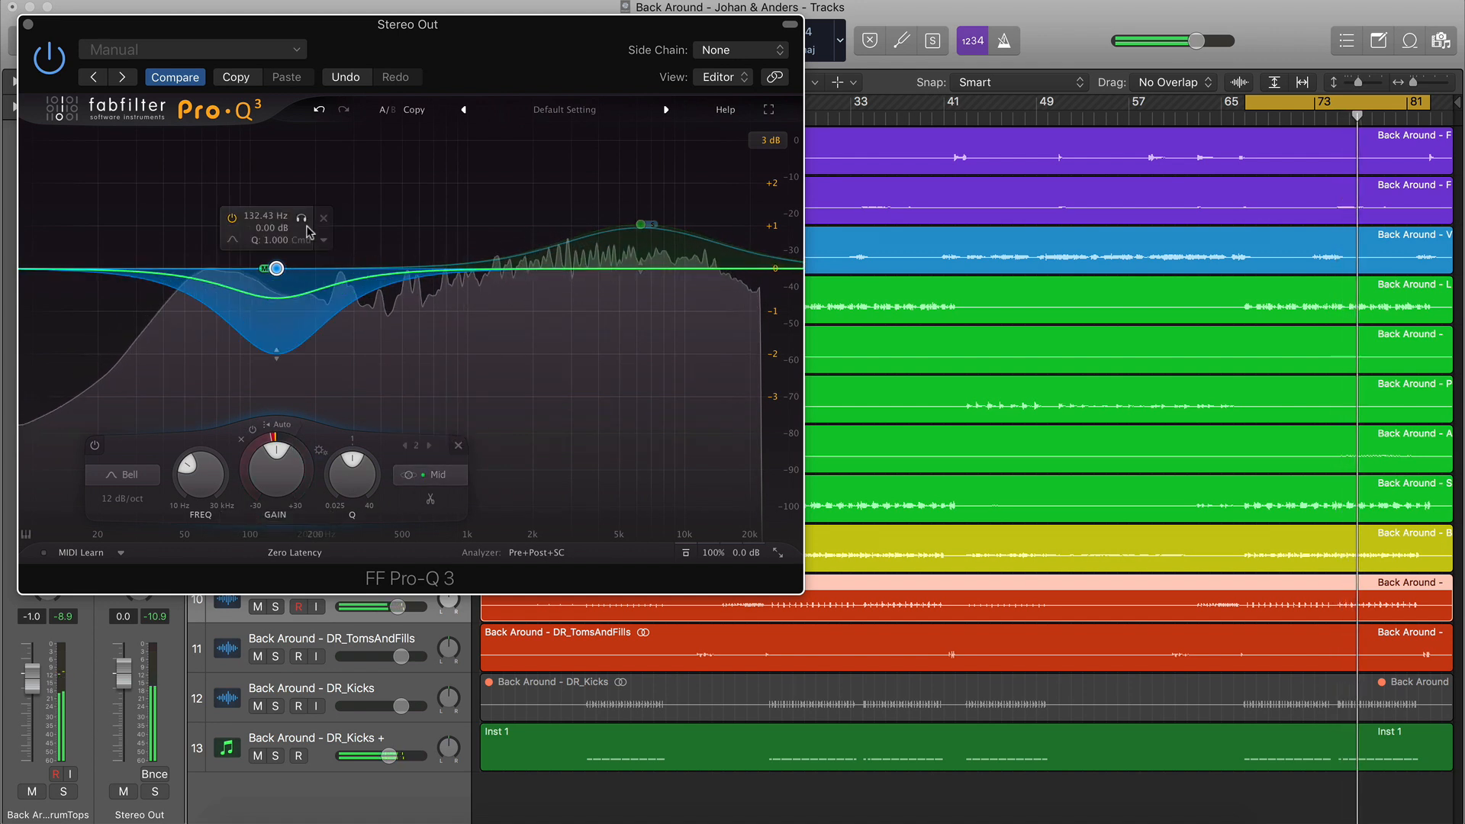
pyautogui.moveTo(301, 219)
pyautogui.mouseDown()
pyautogui.moveTo(288, 221)
pyautogui.moveTo(334, 221)
pyautogui.moveTo(298, 221)
pyautogui.mouseUp()
pyautogui.moveTo(280, 439)
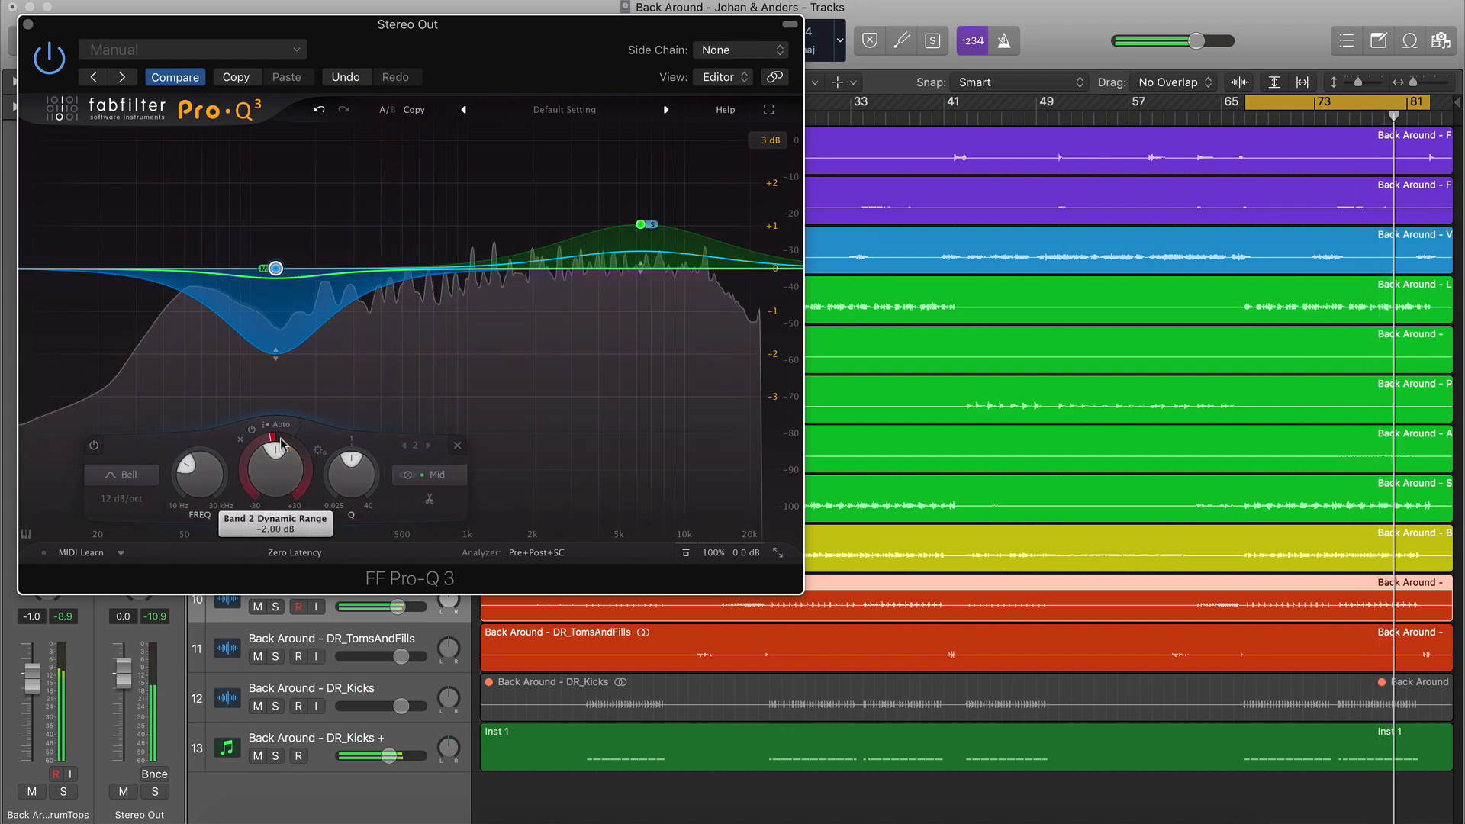
pyautogui.write('-1')
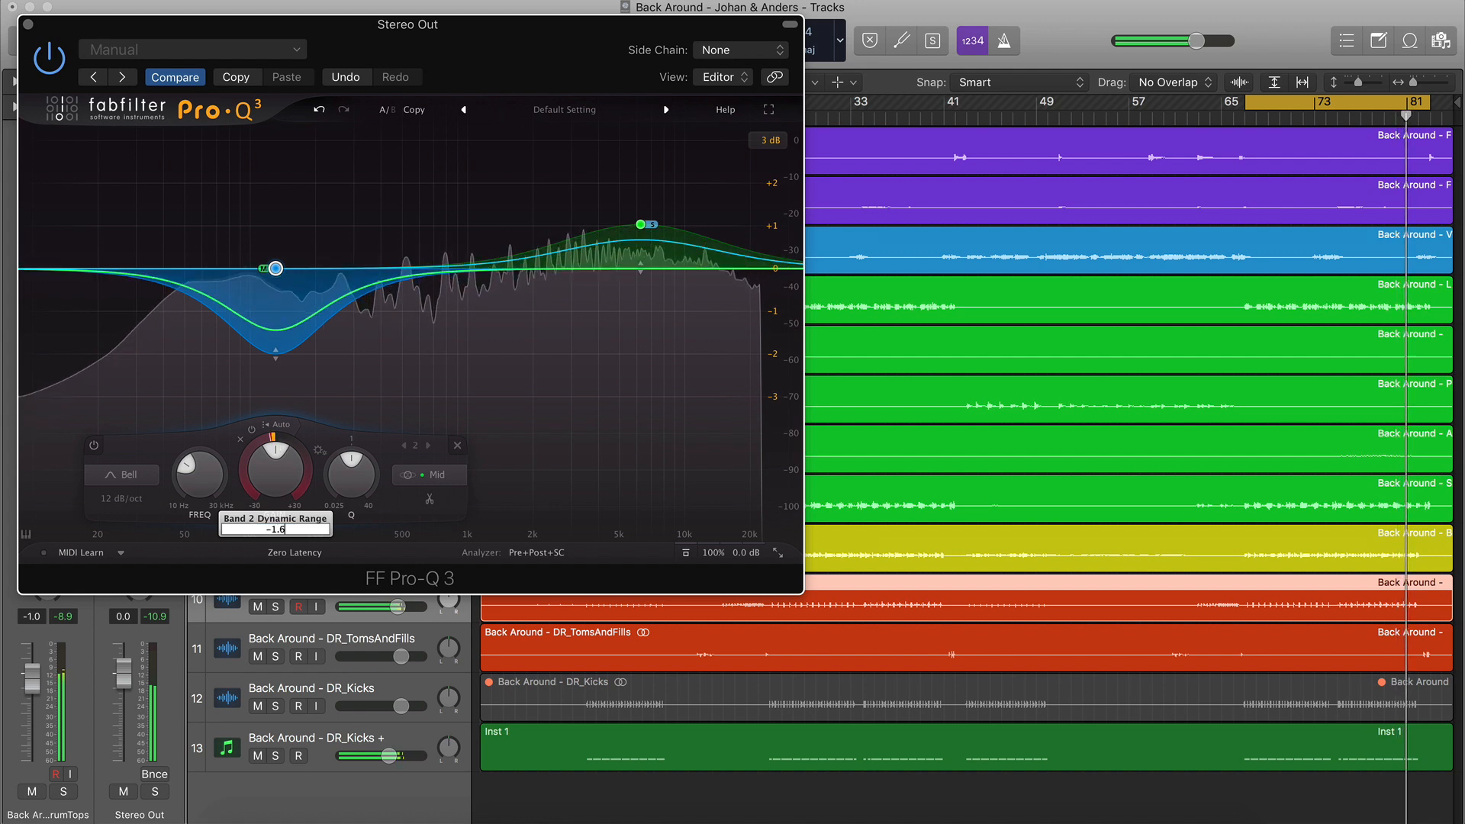
pyautogui.write('.6')
pyautogui.press('Return')
pyautogui.click(94, 446)
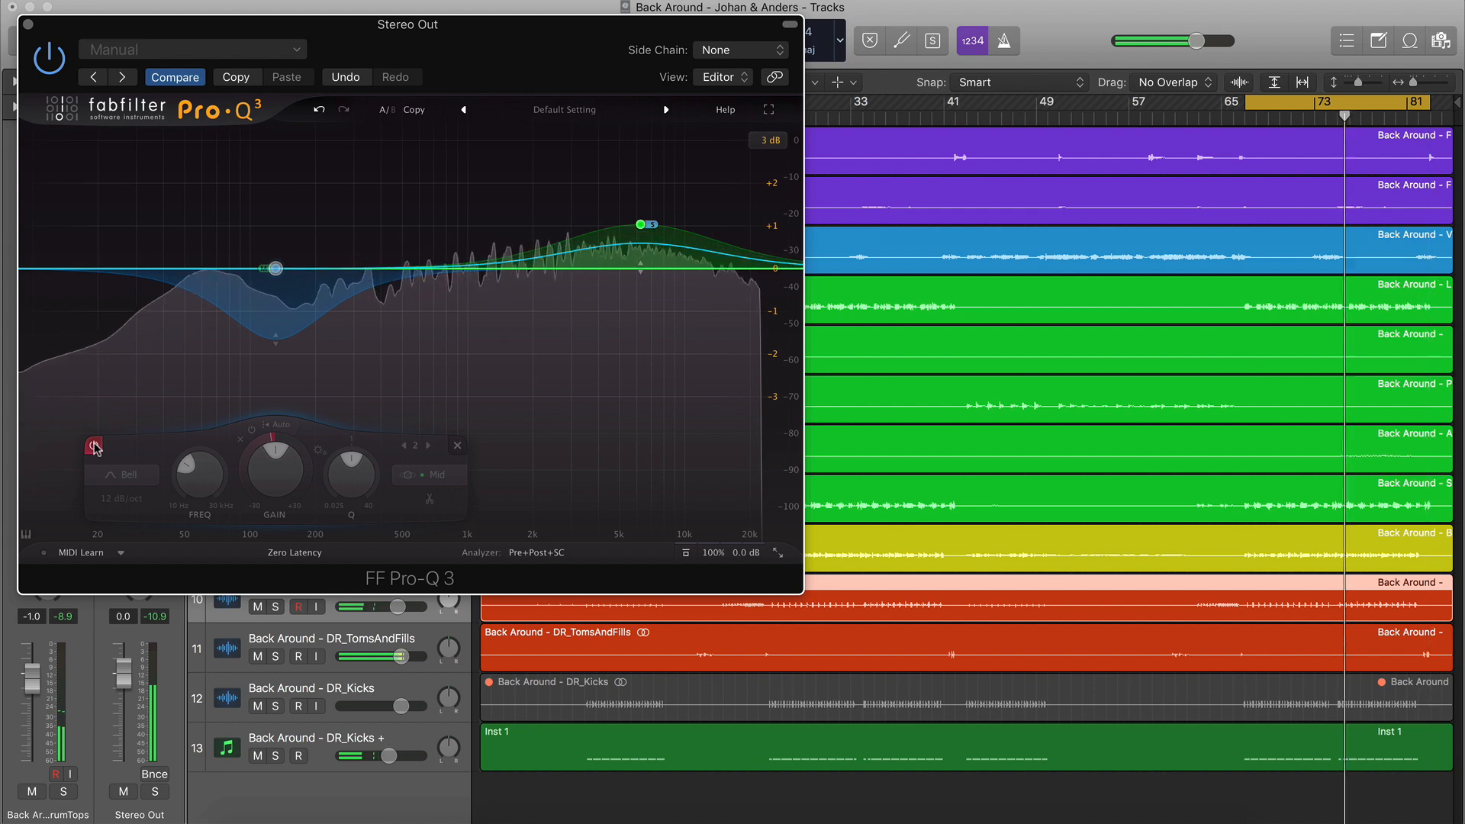
pyautogui.click(94, 446)
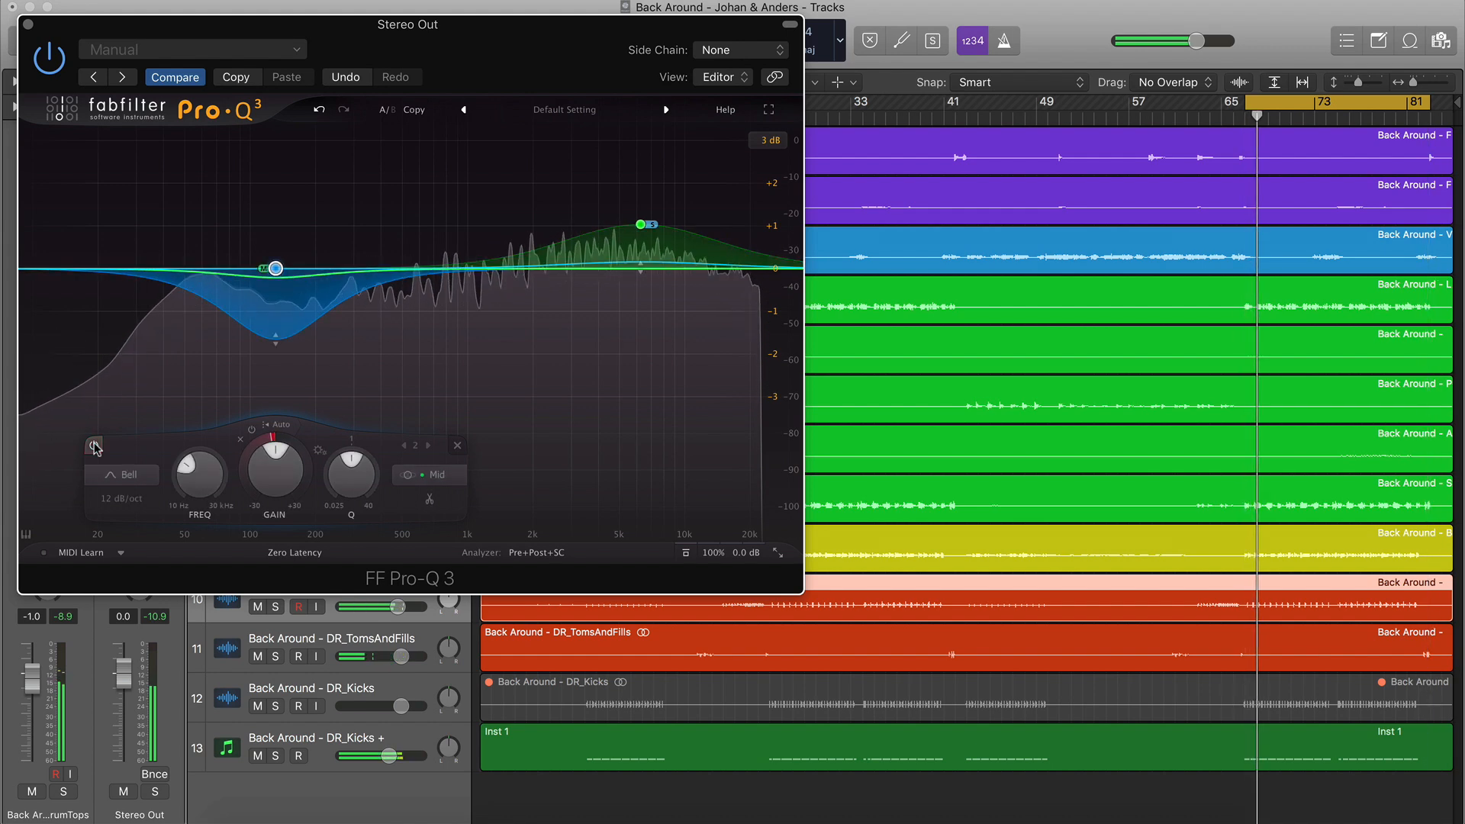
# Close the EQ, open REFERENCE, and compare the original with the Mix and BODY_EXTENDED_VERSION tracks in alternation
pyautogui.click(28, 24)
pyautogui.click(139, 449)
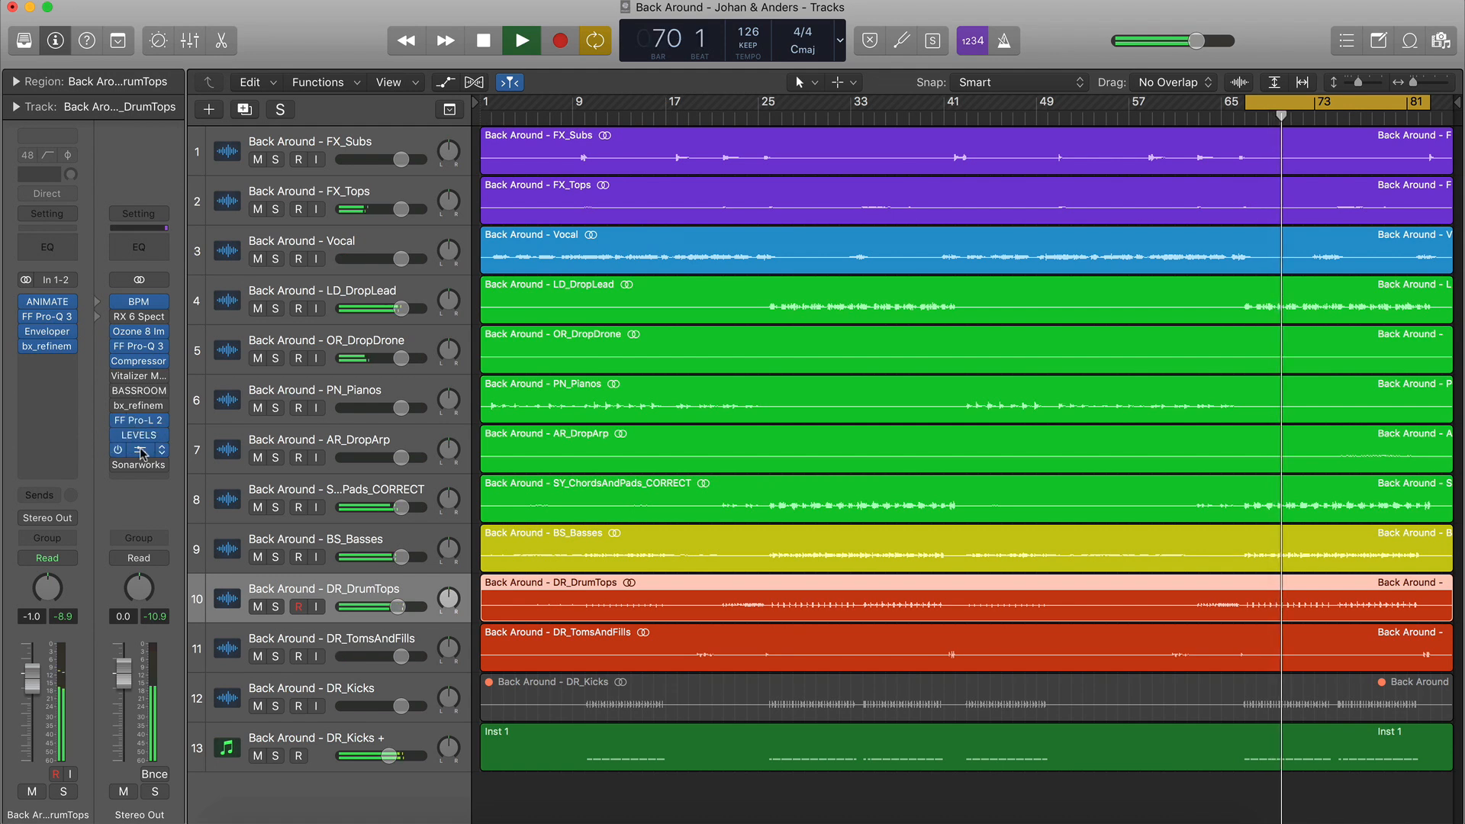
pyautogui.click(772, 505)
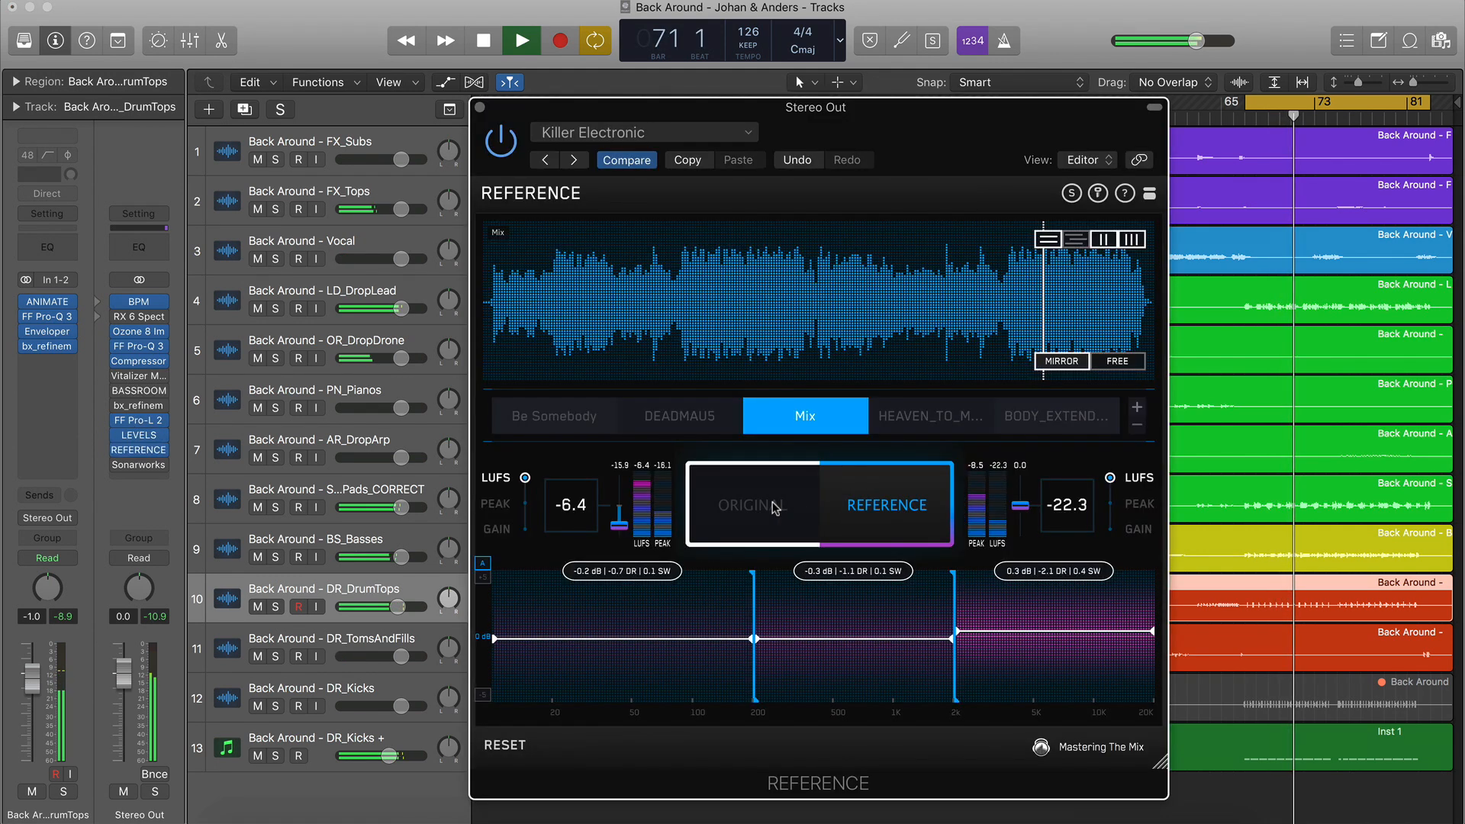
pyautogui.click(774, 508)
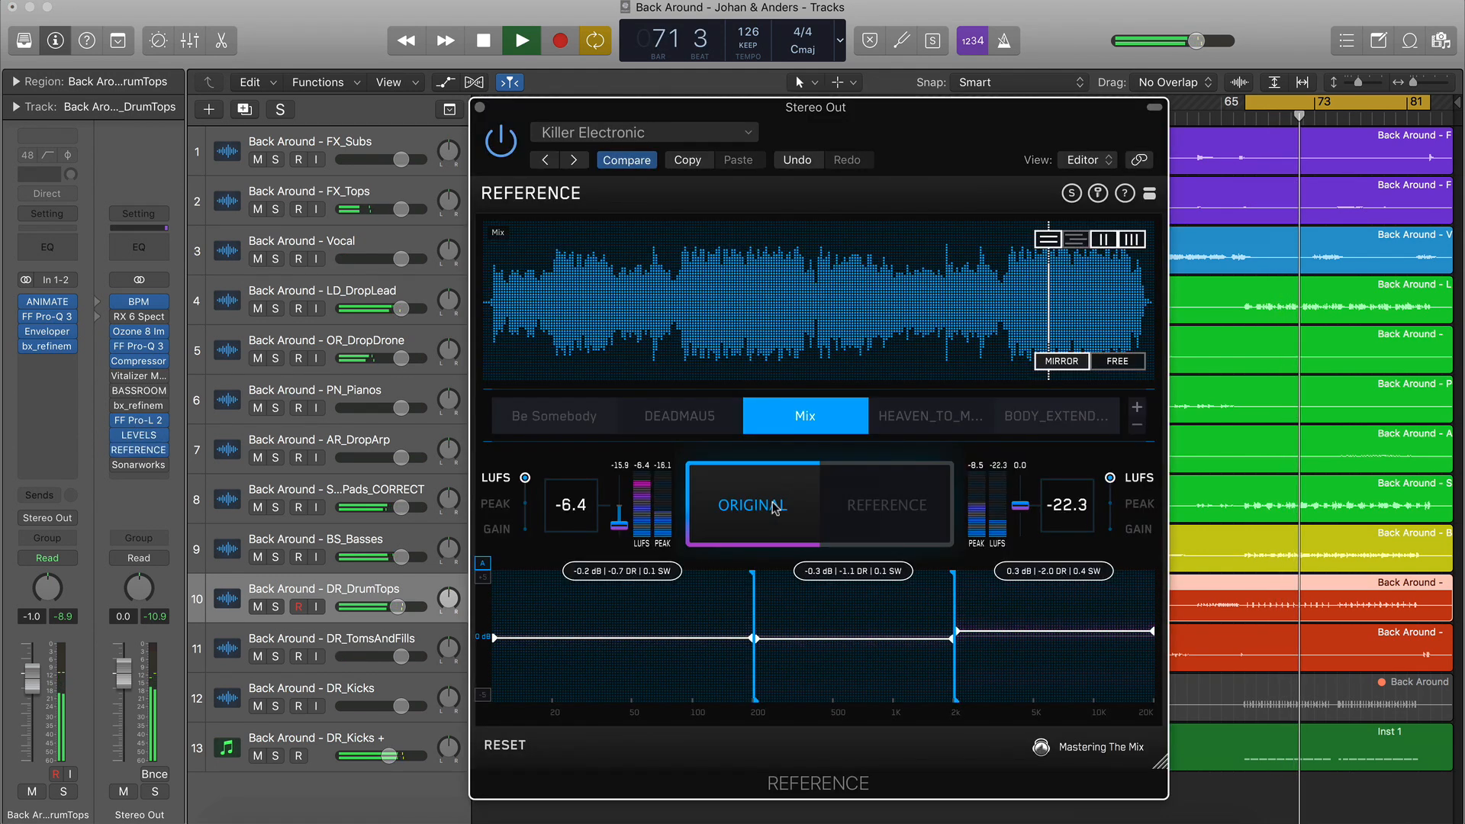
pyautogui.click(1057, 416)
pyautogui.click(916, 486)
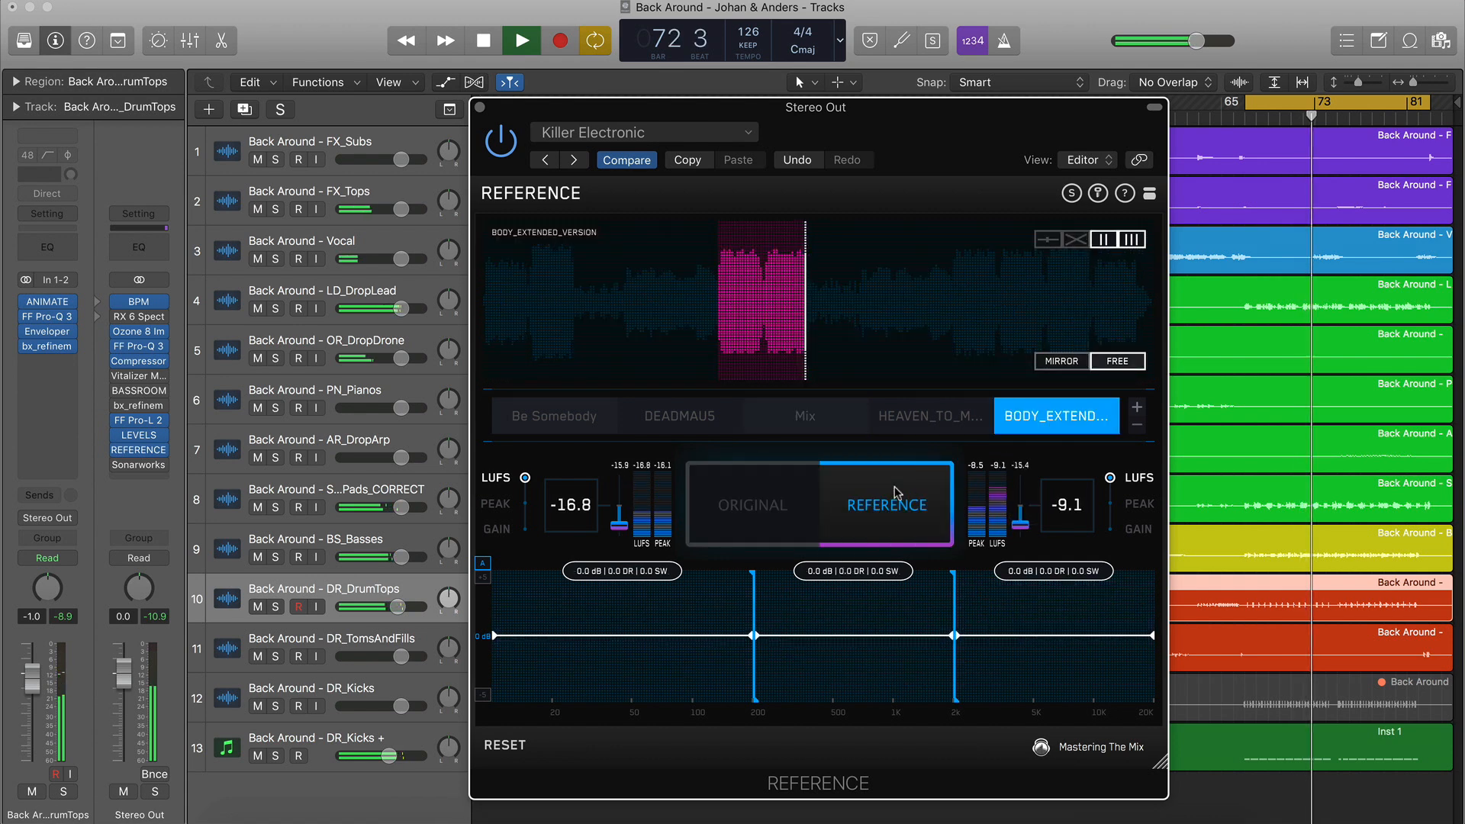
pyautogui.click(769, 509)
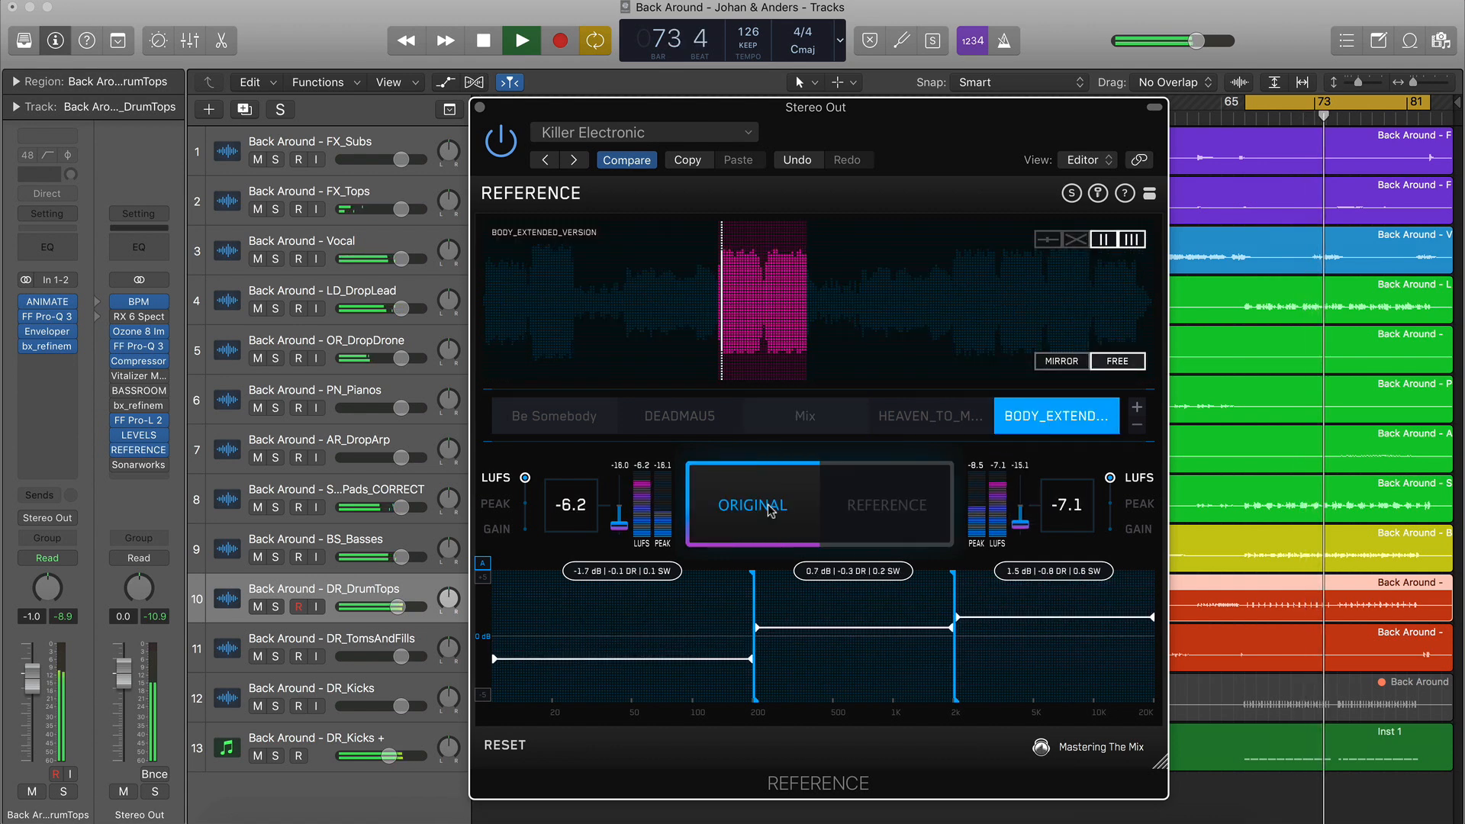
# Fine-tune the Stereo Out Compressor's mix and ratio, set its attack to 29 ms, and close it
pyautogui.click(140, 365)
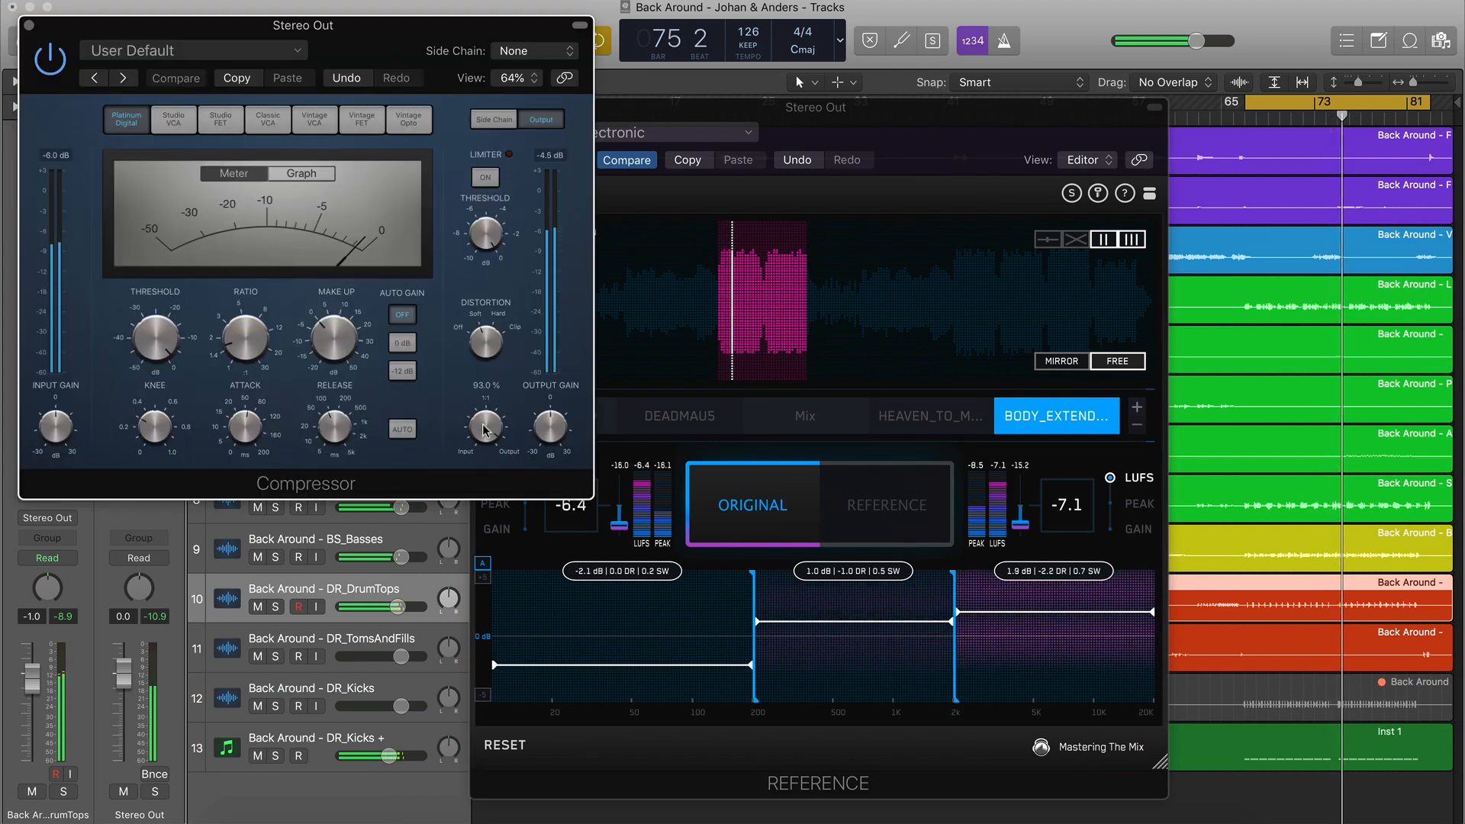
pyautogui.moveTo(483, 425); pyautogui.dragTo(483, 416)
pyautogui.moveTo(243, 340)
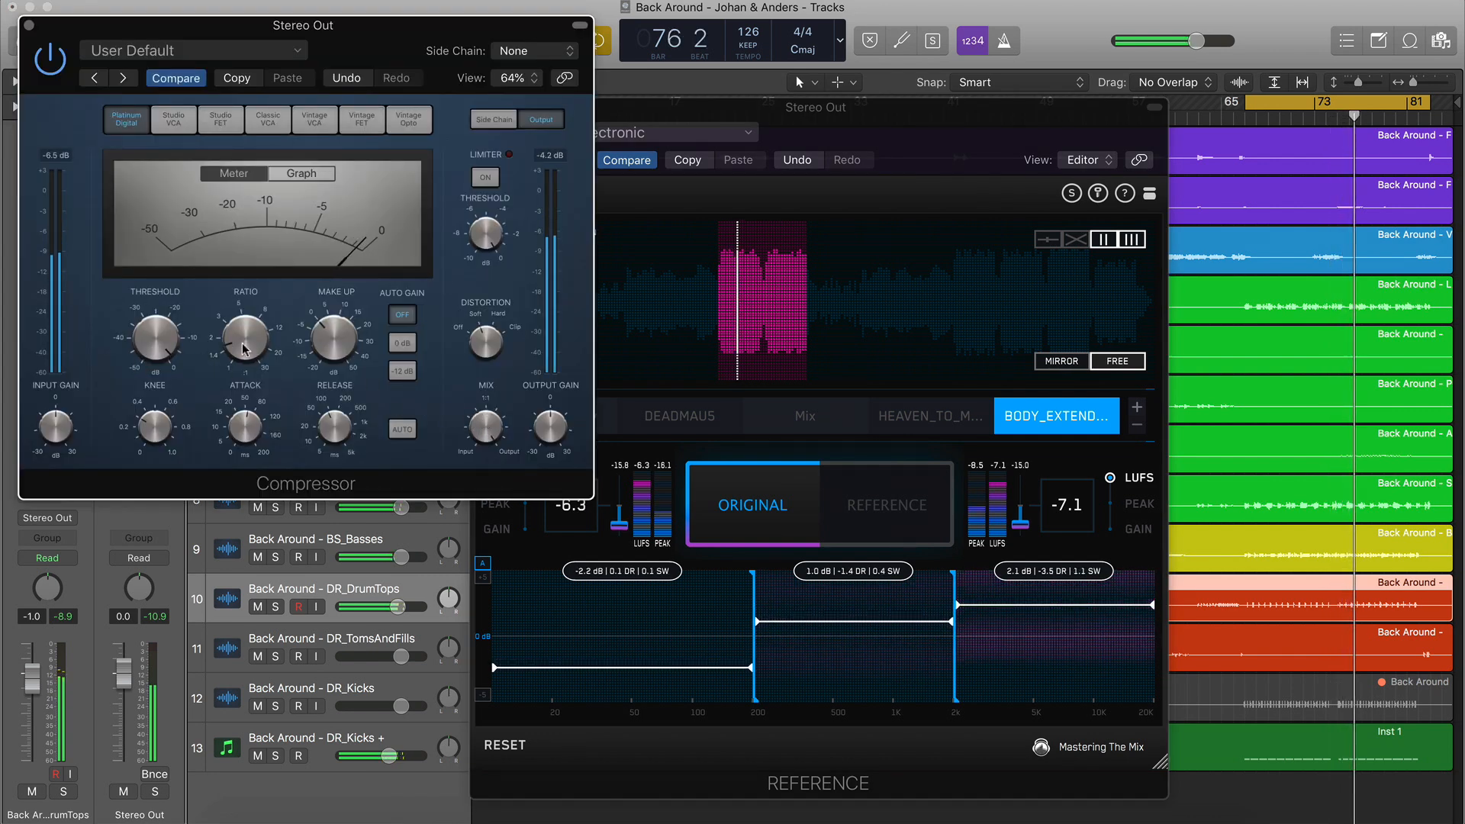
pyautogui.moveTo(147, 341)
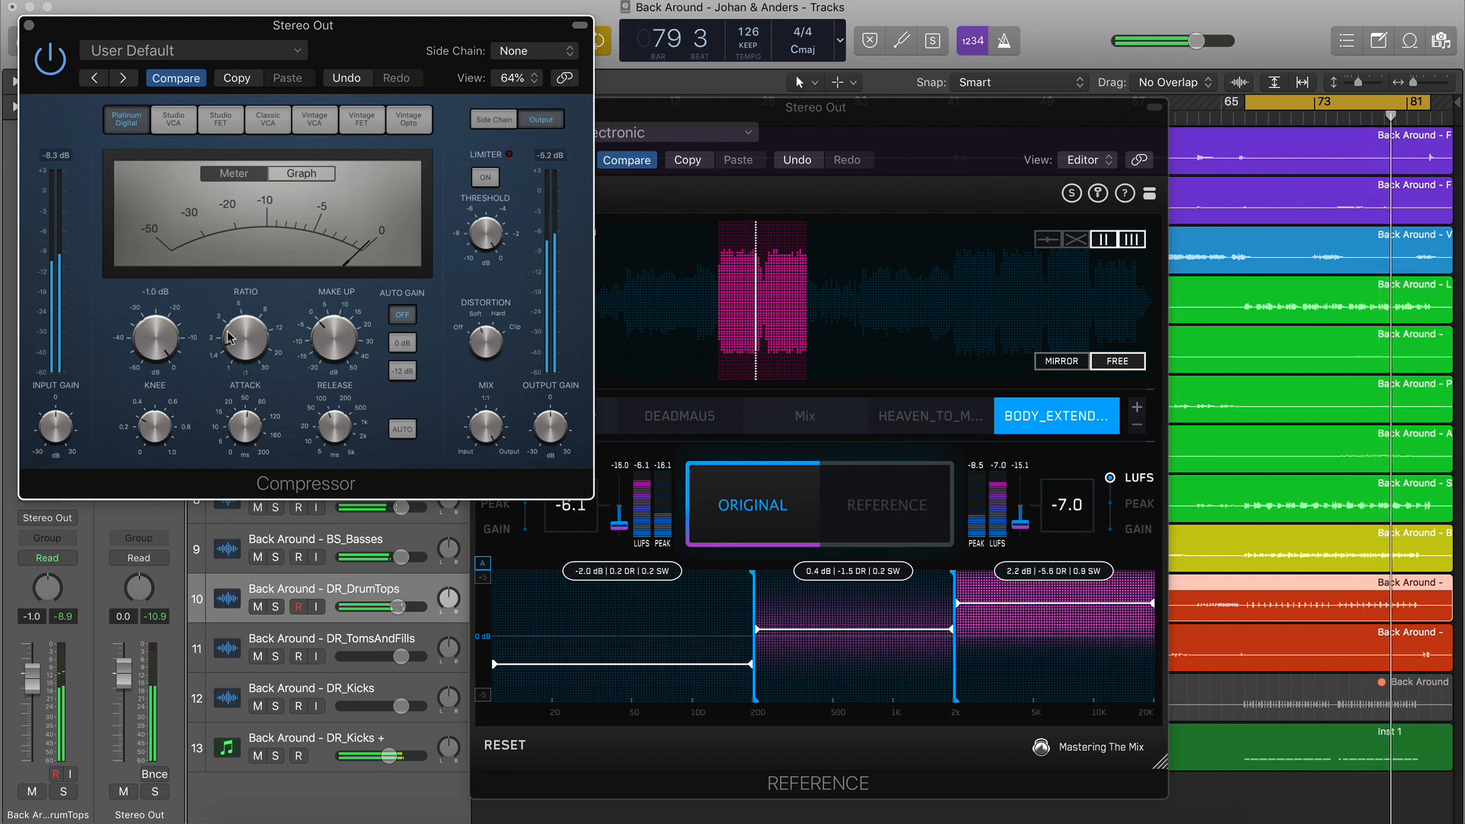
pyautogui.moveTo(248, 334); pyautogui.dragTo(249, 339)
pyautogui.moveTo(244, 423); pyautogui.dragTo(243, 438)
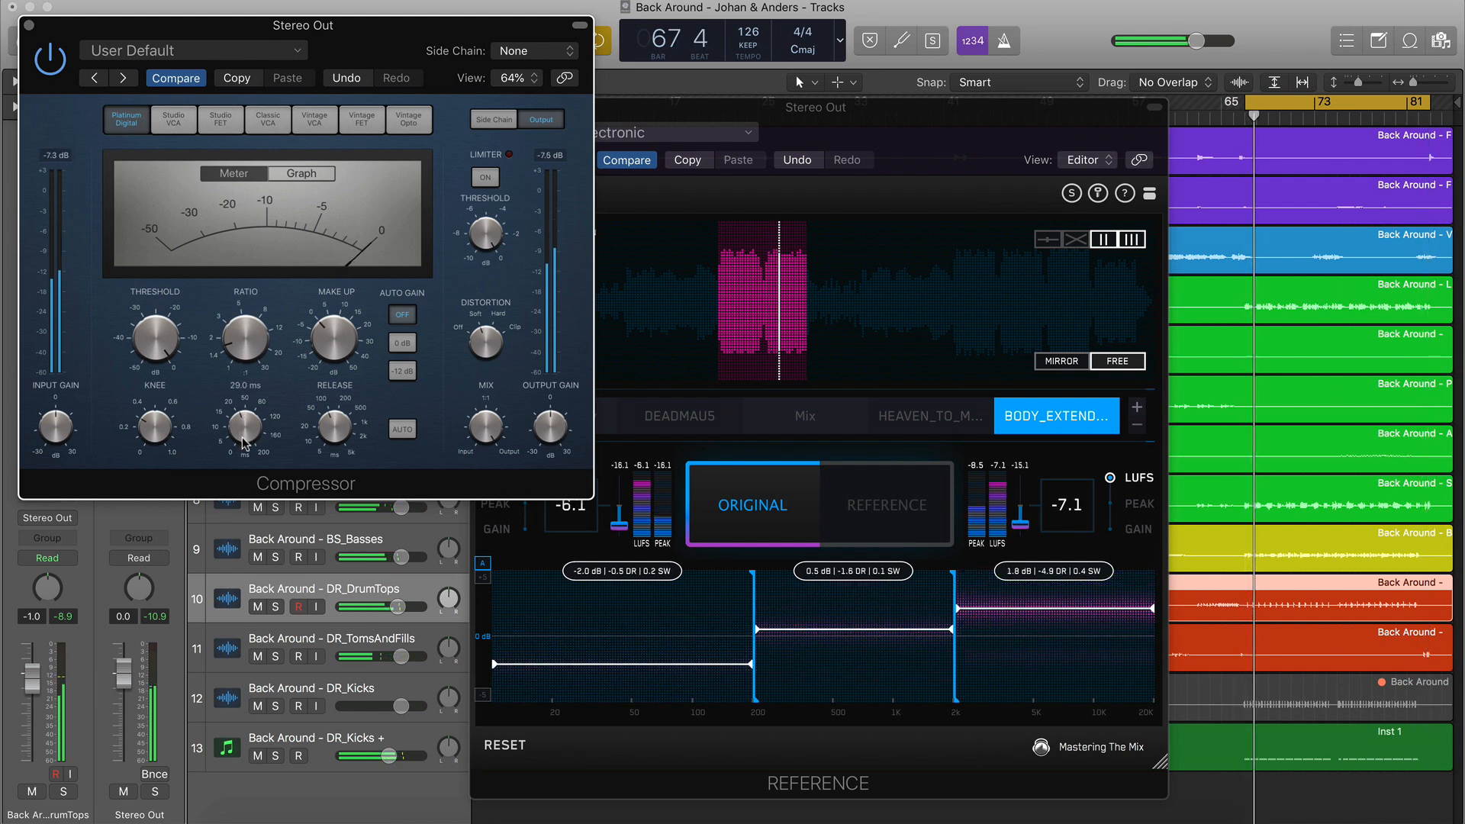
pyautogui.click(29, 26)
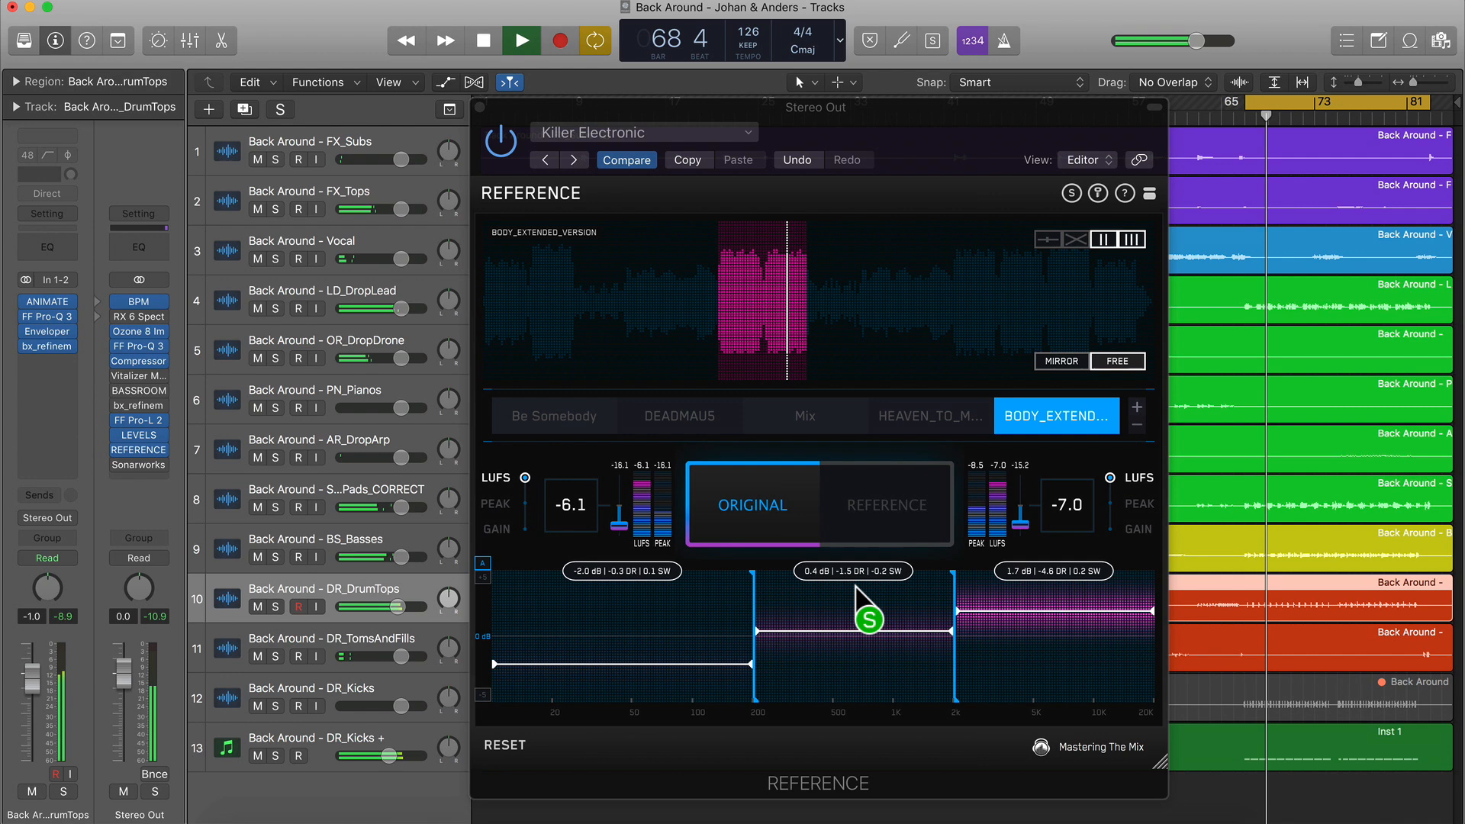
# Compare the original with BODY_EXTENDED_VERSION, enable bx_refinement on the Stereo Out, and close its window
pyautogui.click(894, 497)
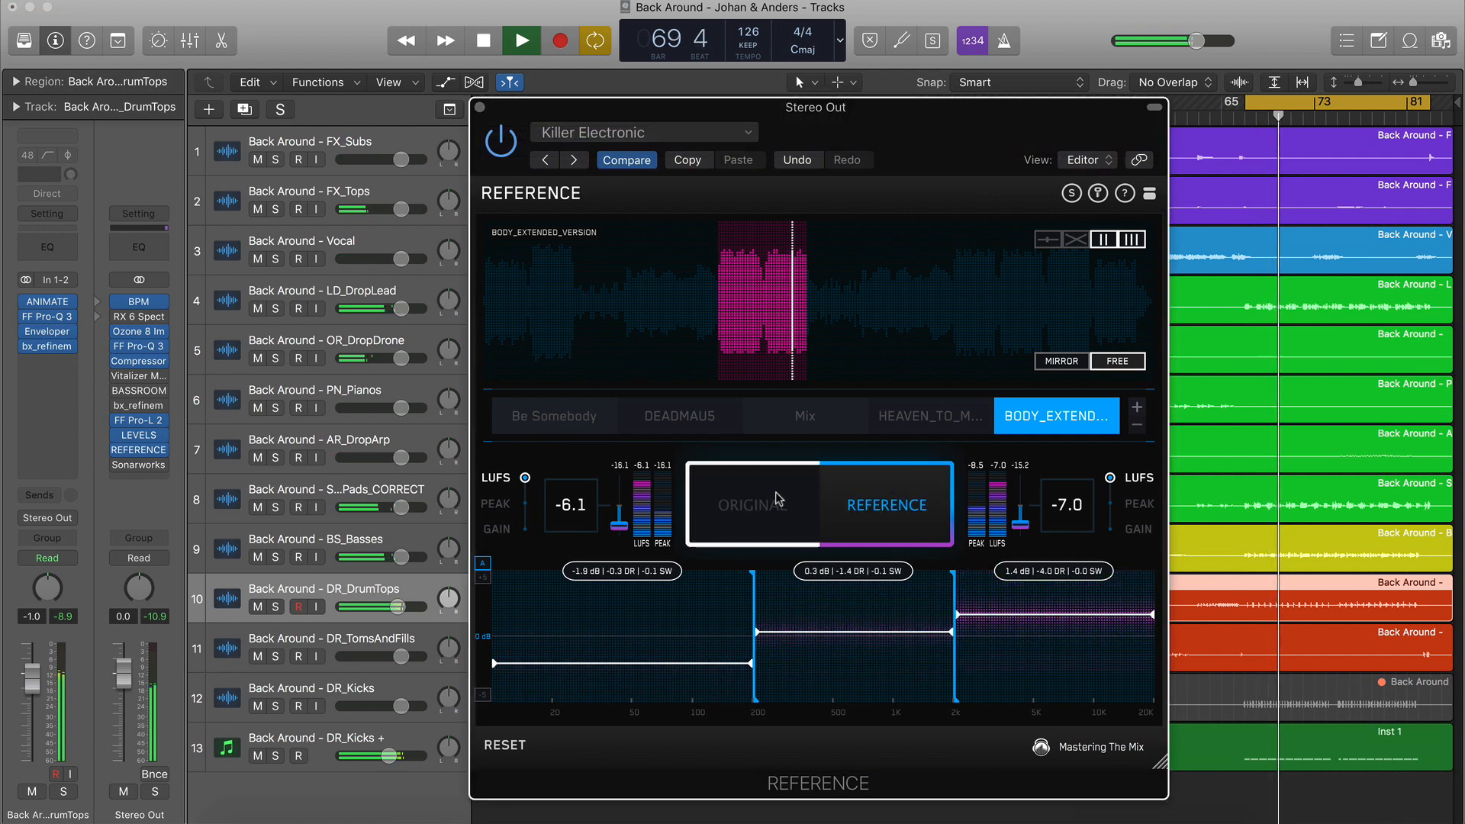
pyautogui.click(777, 497)
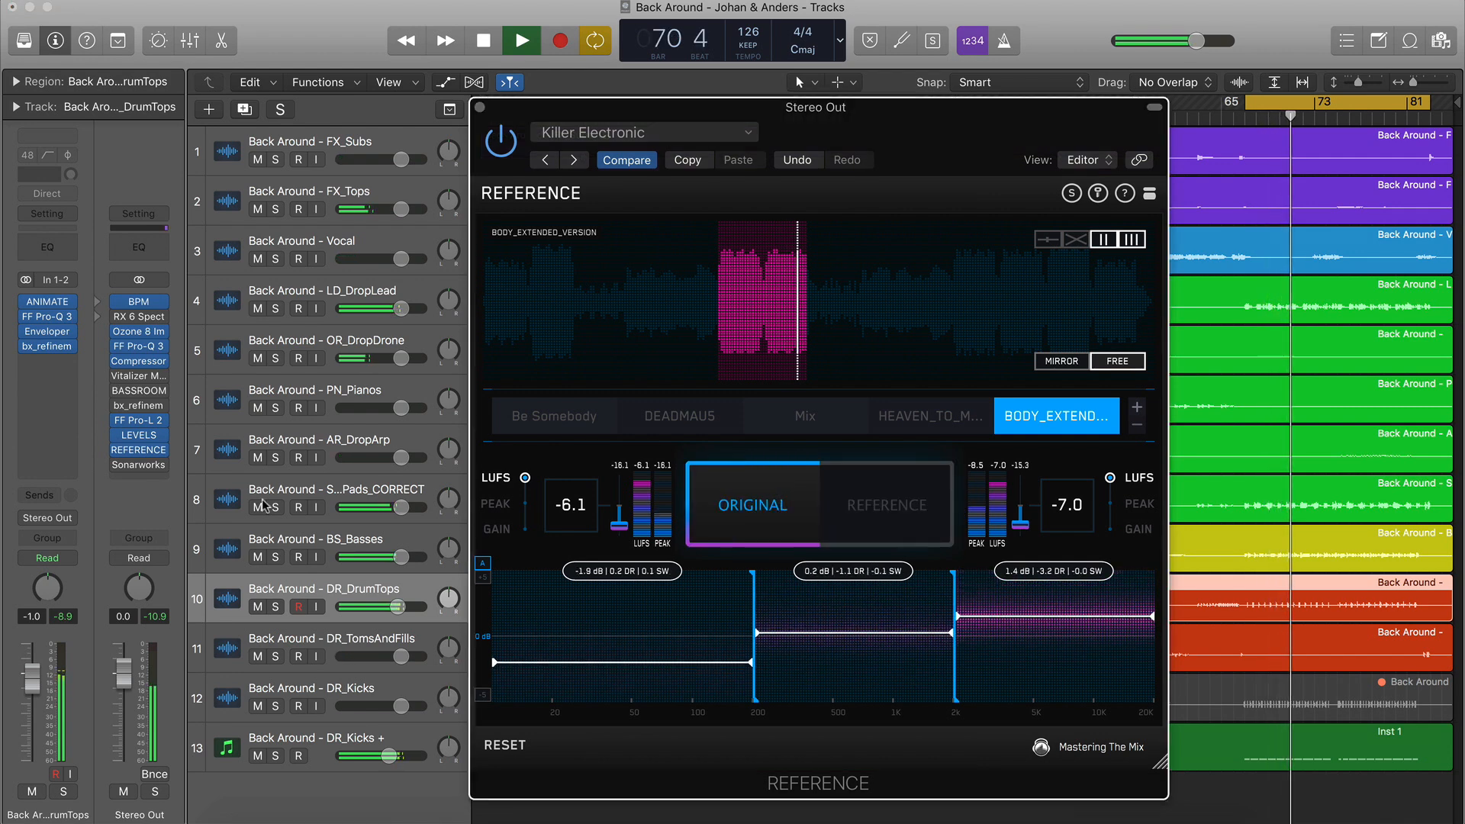
pyautogui.click(139, 405)
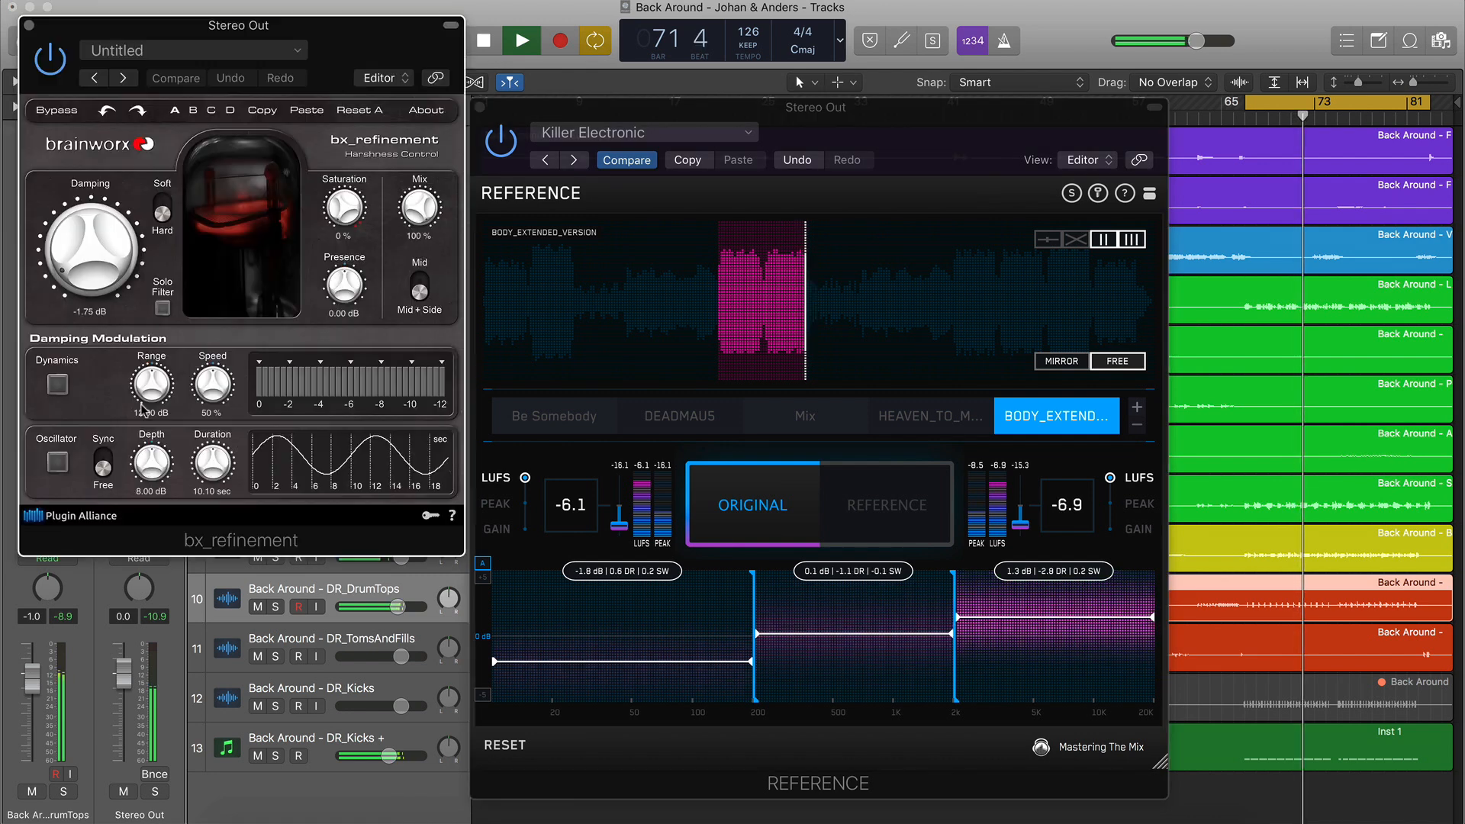
pyautogui.click(31, 27)
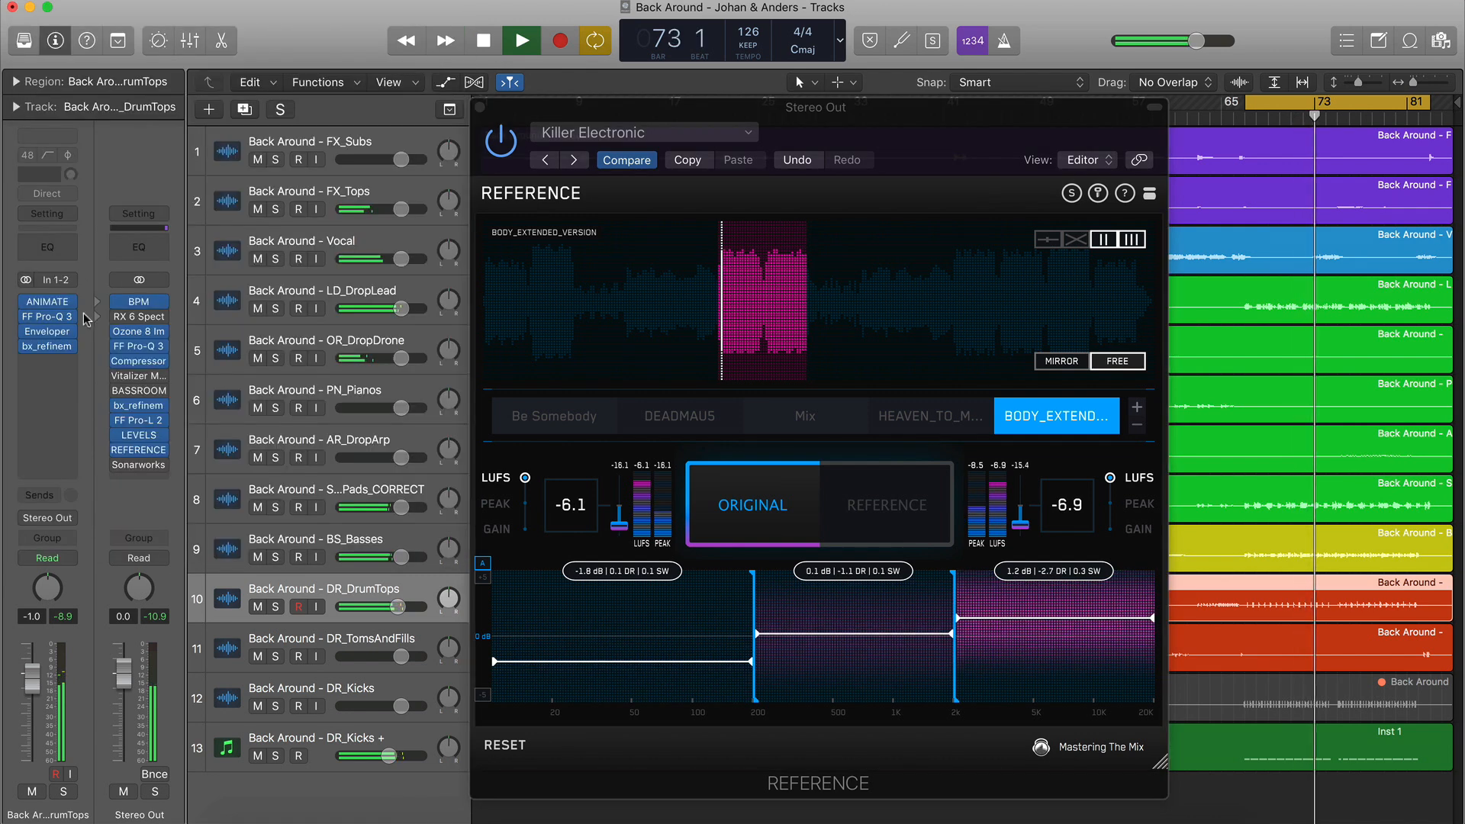
# Open BASSROOM on the Stereo Out, select the middle section of BODY_EXTENDED_VERSION, and create bass targets from it
pyautogui.click(137, 392)
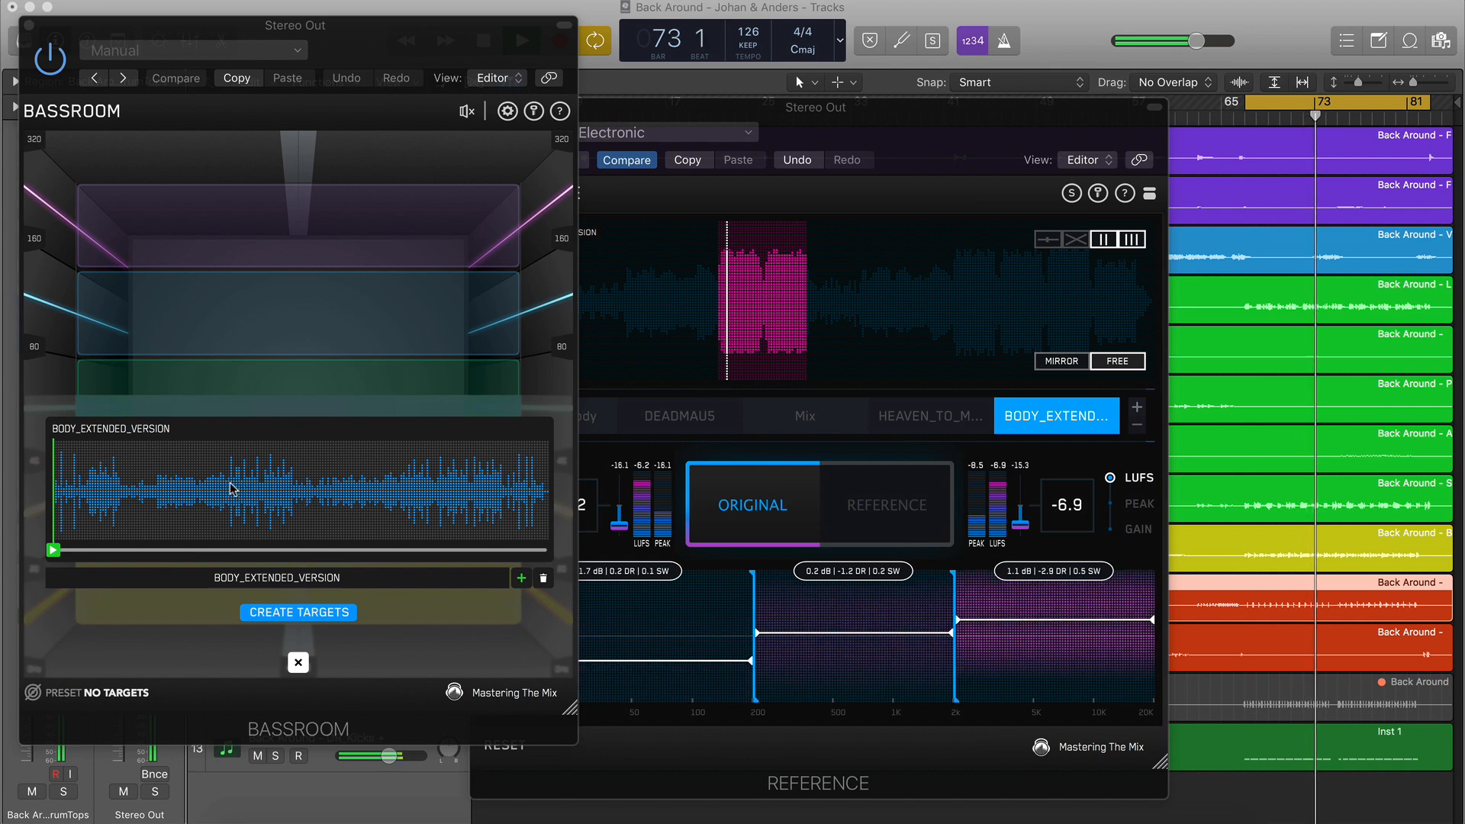
pyautogui.moveTo(230, 482); pyautogui.dragTo(295, 482)
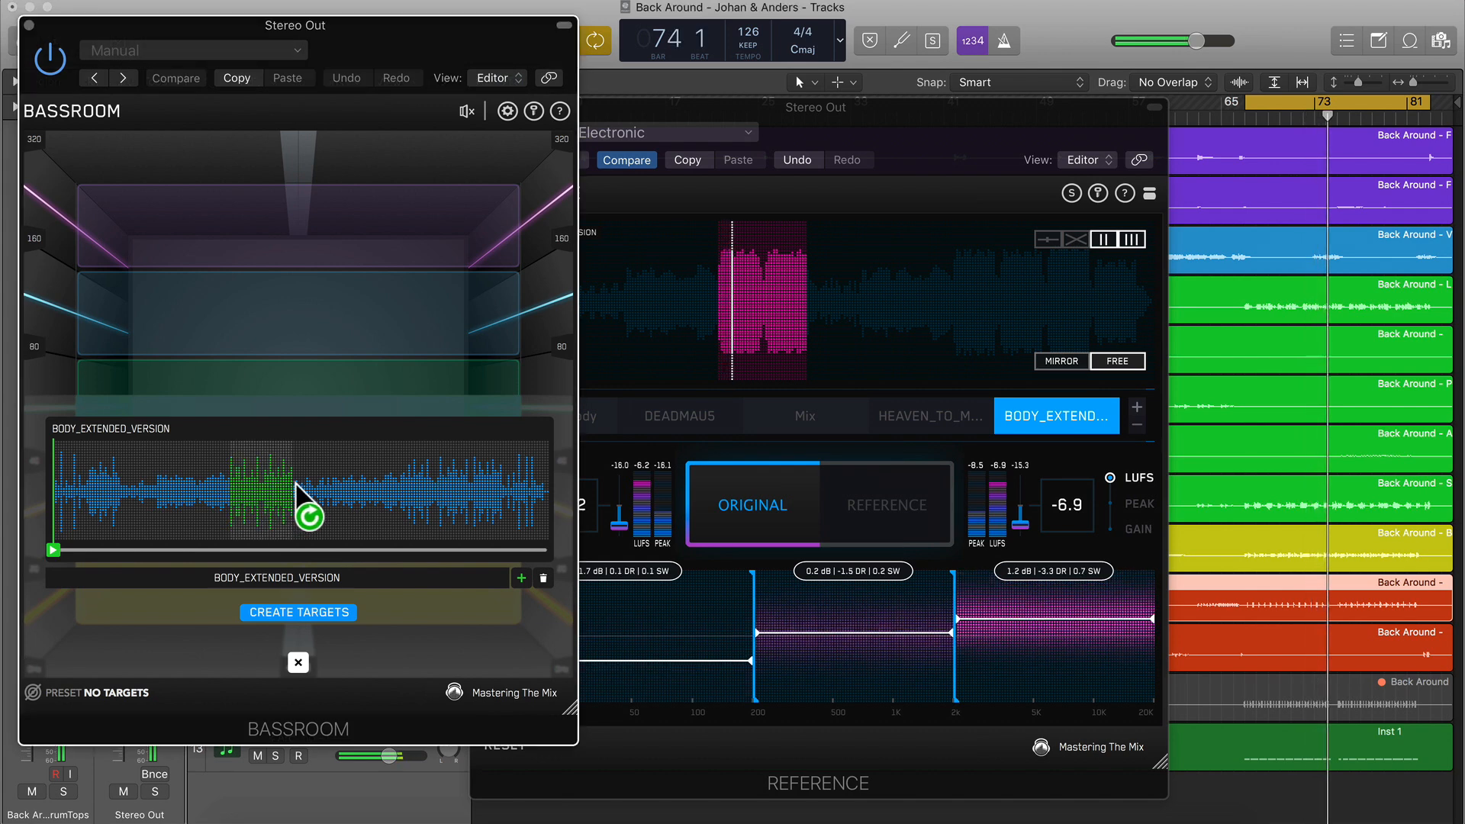
pyautogui.click(263, 618)
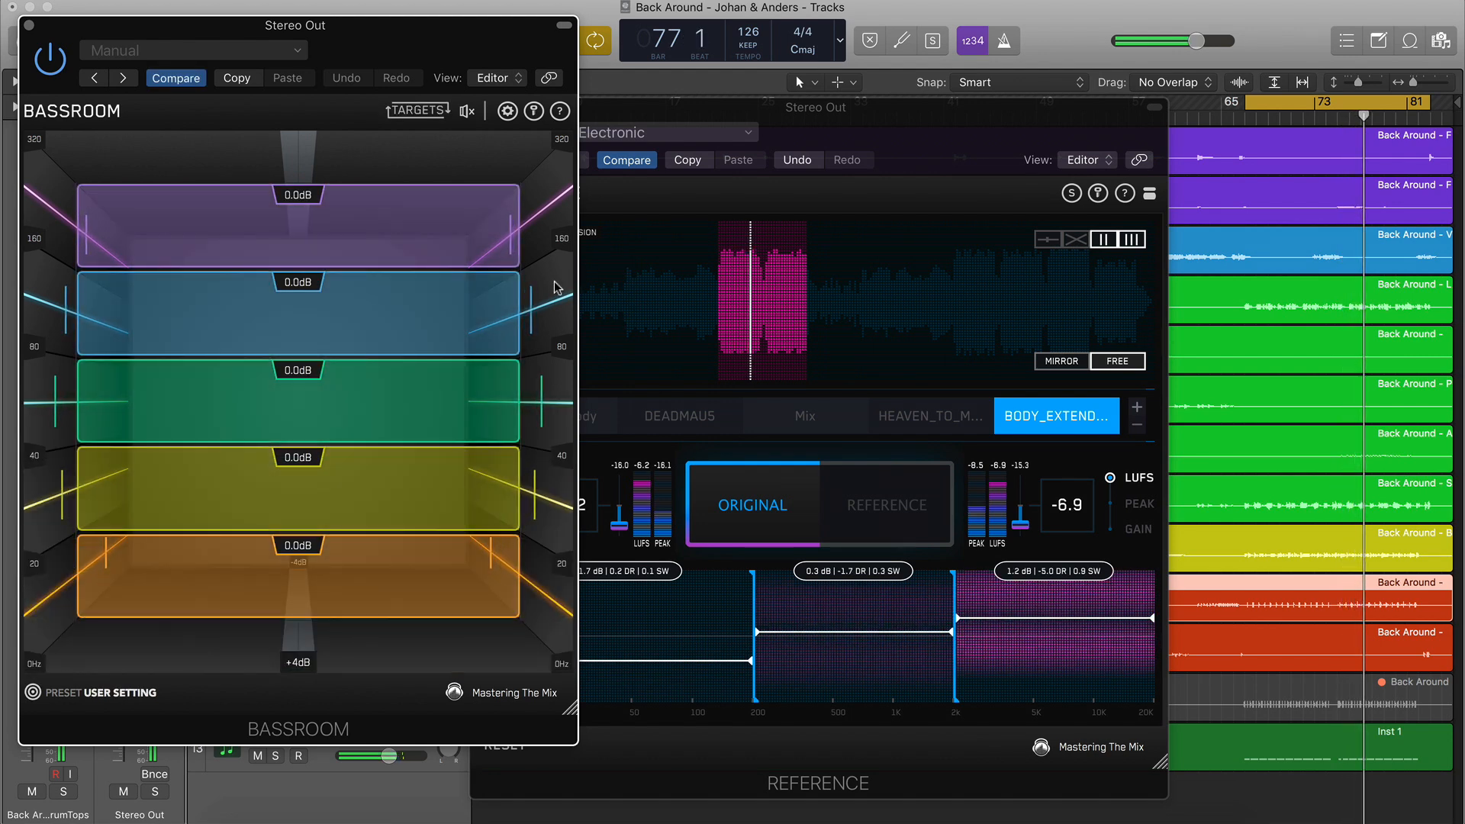
# Set the BASSROOM bands from highest to lowest to -0.6, +1.0, +1.4, +1.0 and -1.9 dB, with output gain at -0.7 dB
pyautogui.moveTo(392, 227); pyautogui.dragTo(391, 229)
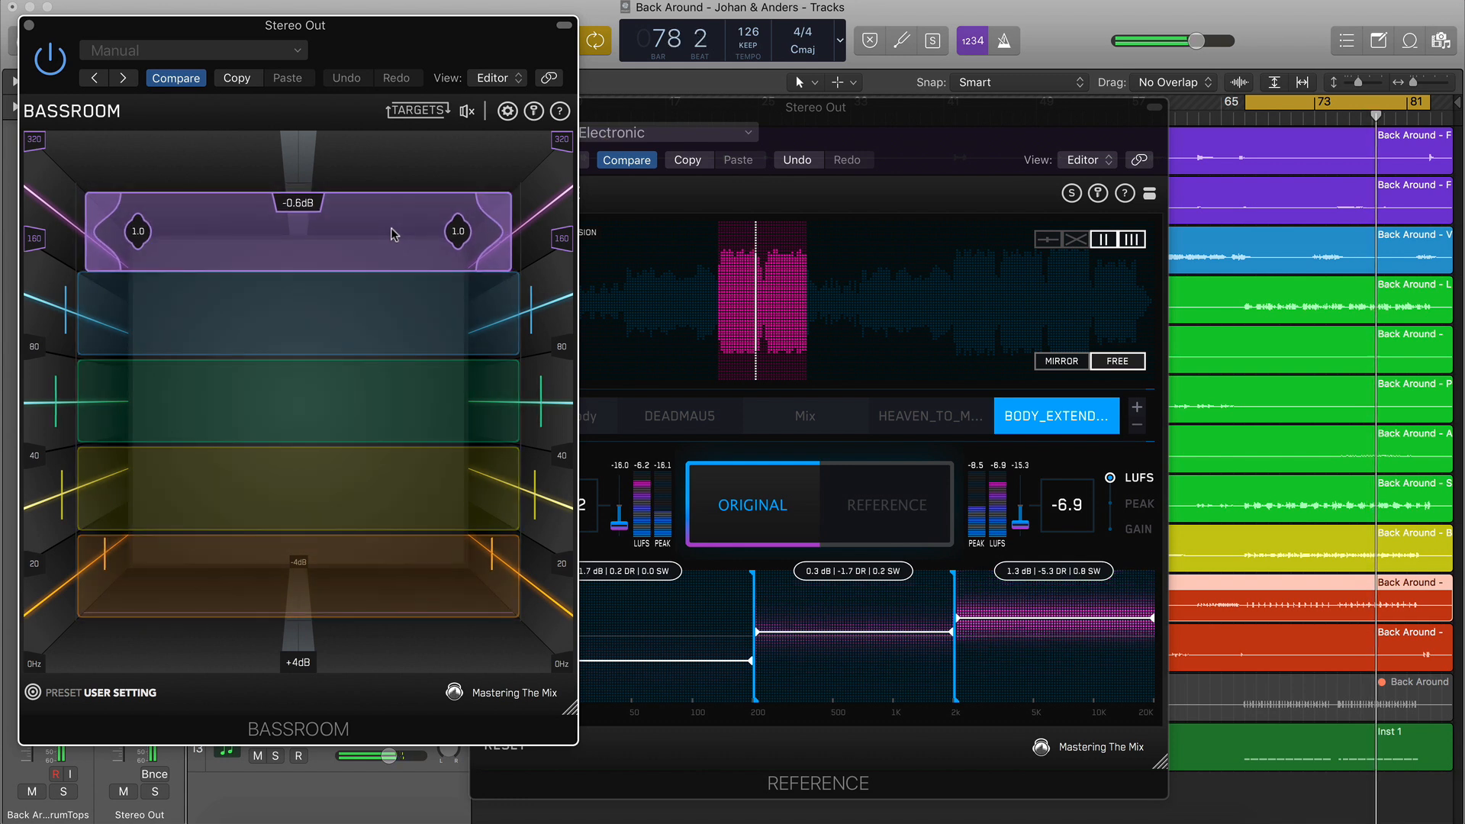
pyautogui.moveTo(382, 304); pyautogui.dragTo(382, 301)
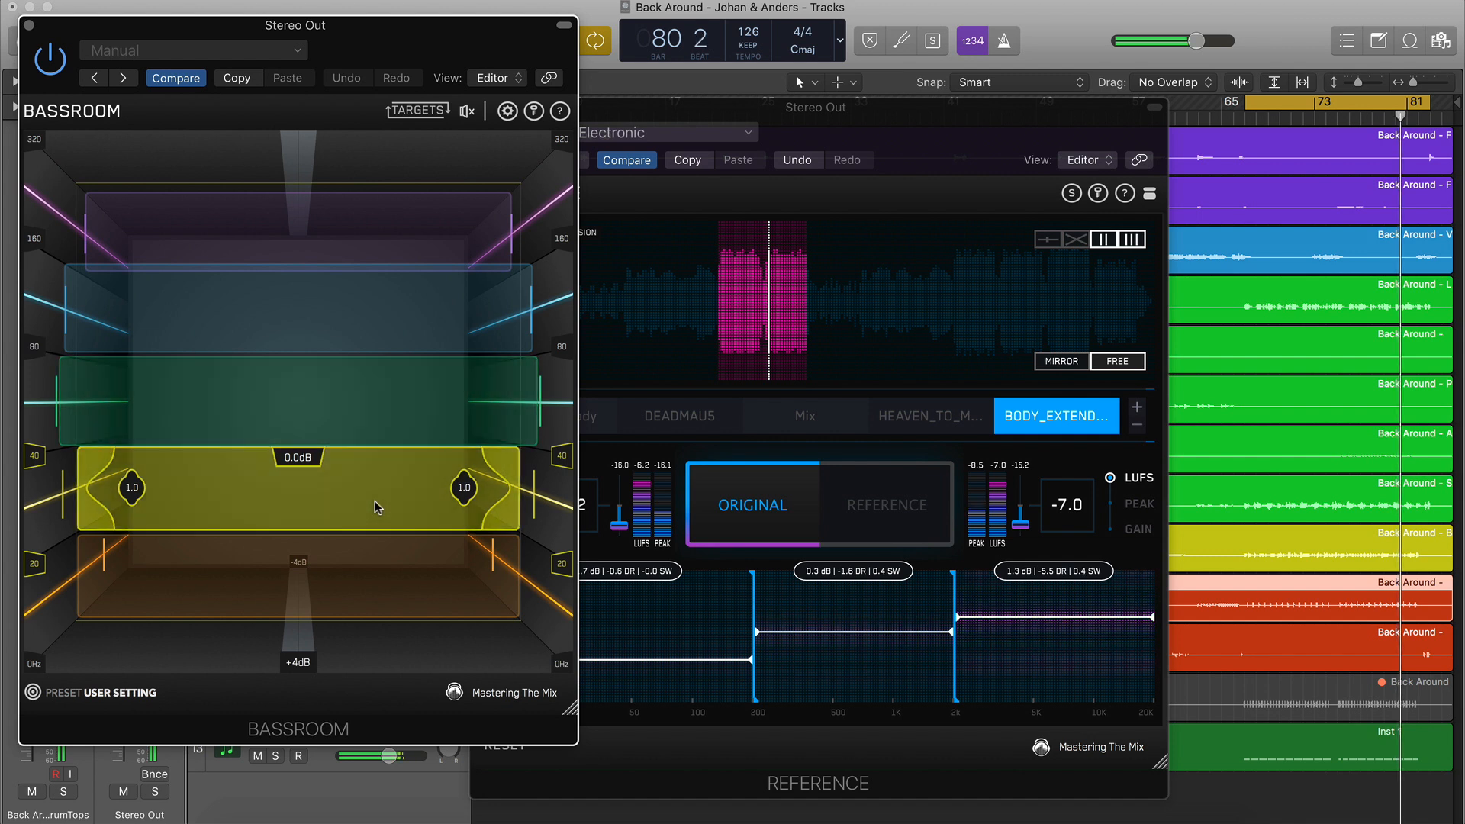
pyautogui.moveTo(387, 593); pyautogui.dragTo(395, 564)
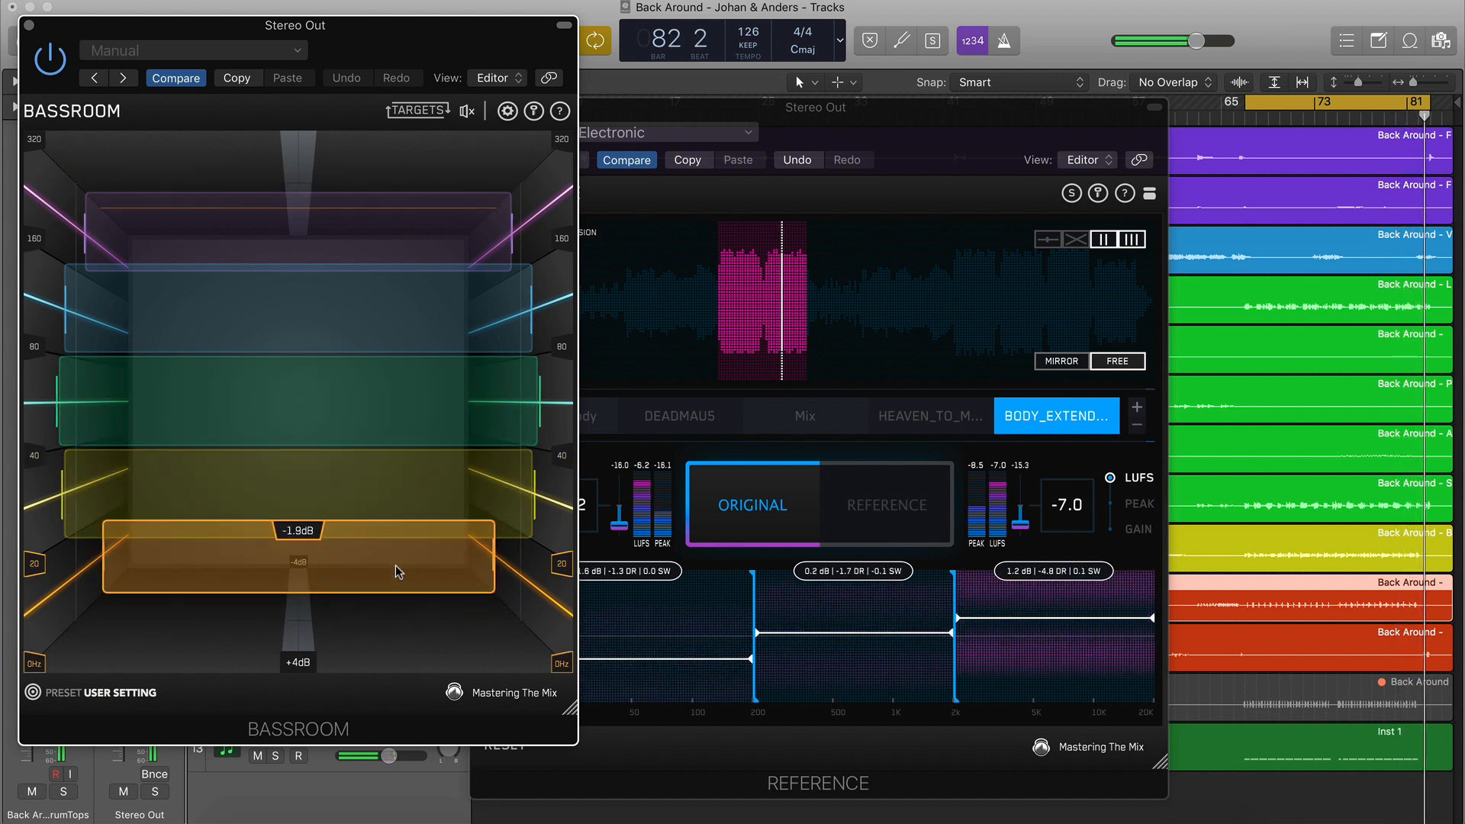
pyautogui.click(466, 112)
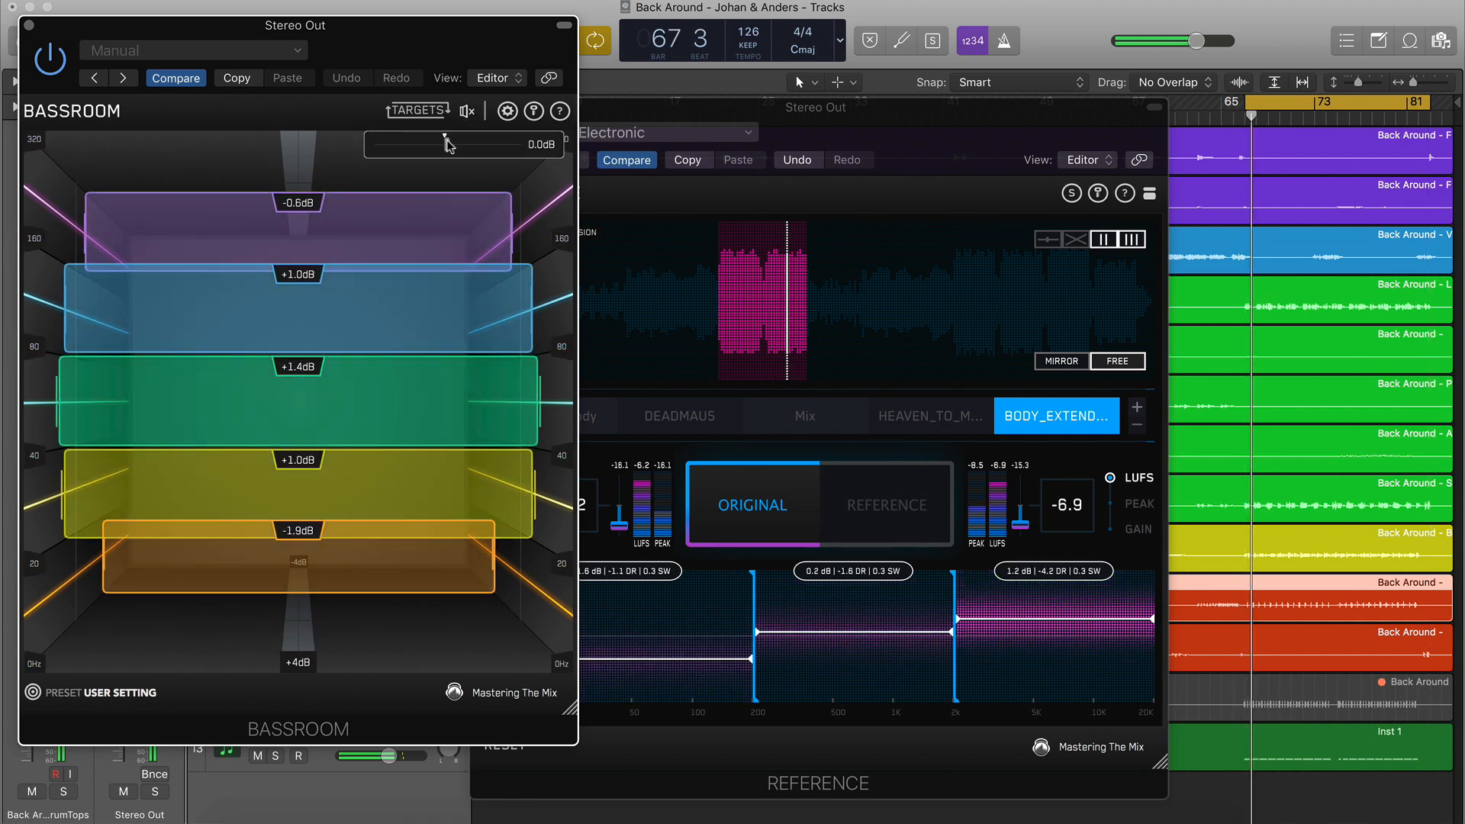
pyautogui.moveTo(448, 142); pyautogui.dragTo(446, 142)
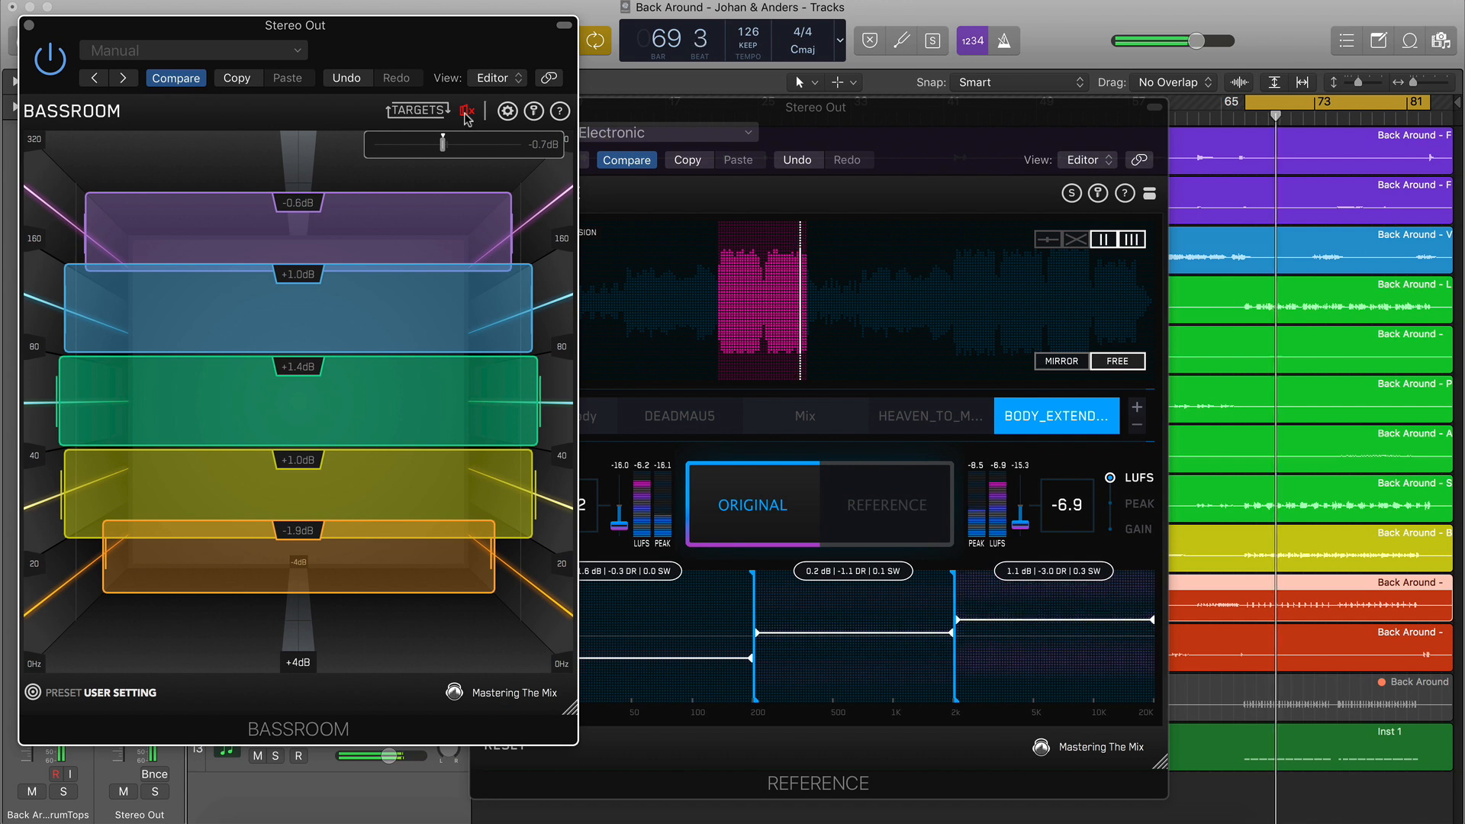
# Reset the REFERENCE analysis and compare the original with BODY_EXTENDED_VERSION and the Mix reference
pyautogui.click(878, 492)
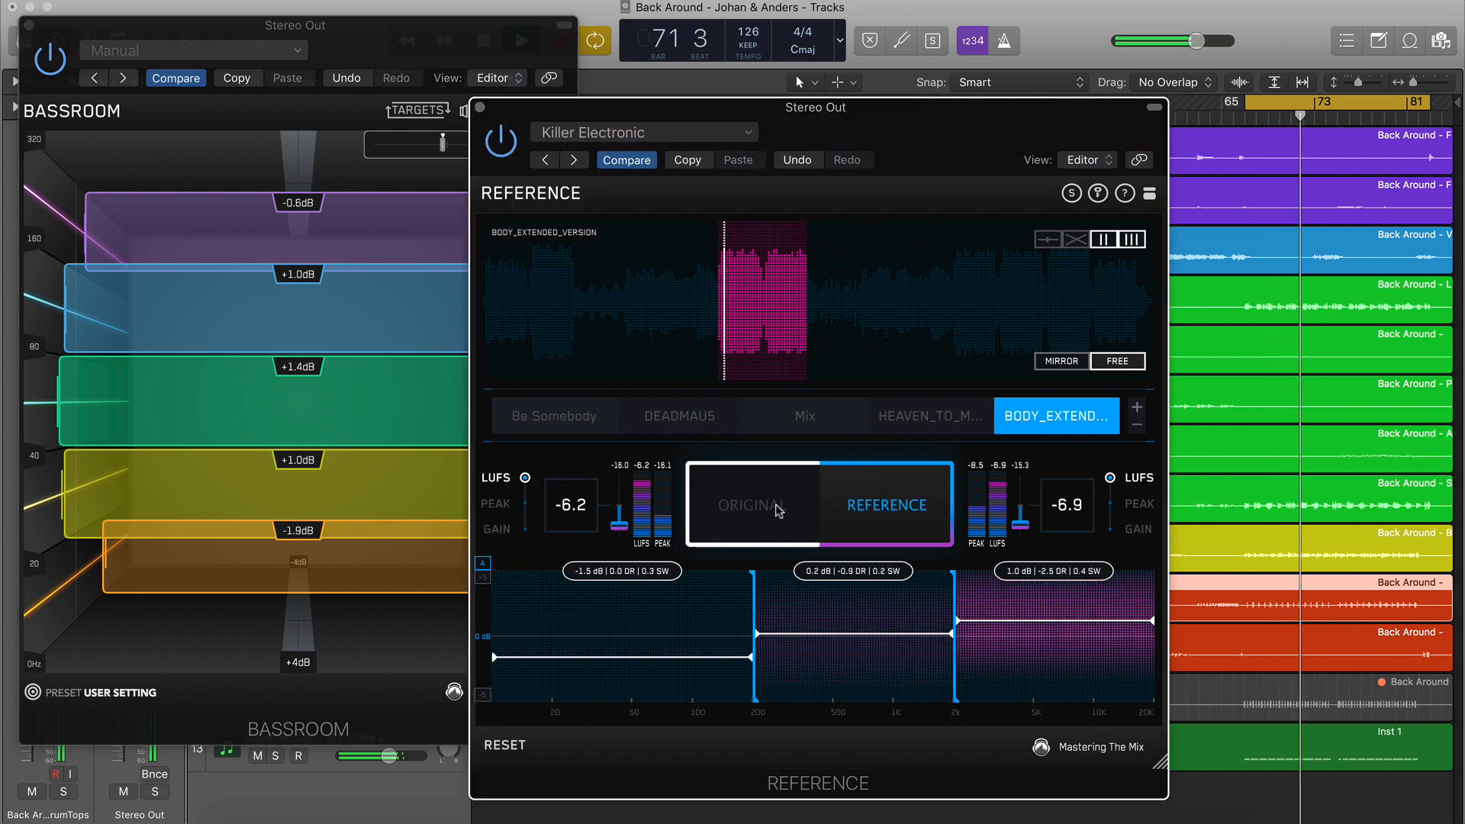
pyautogui.click(507, 746)
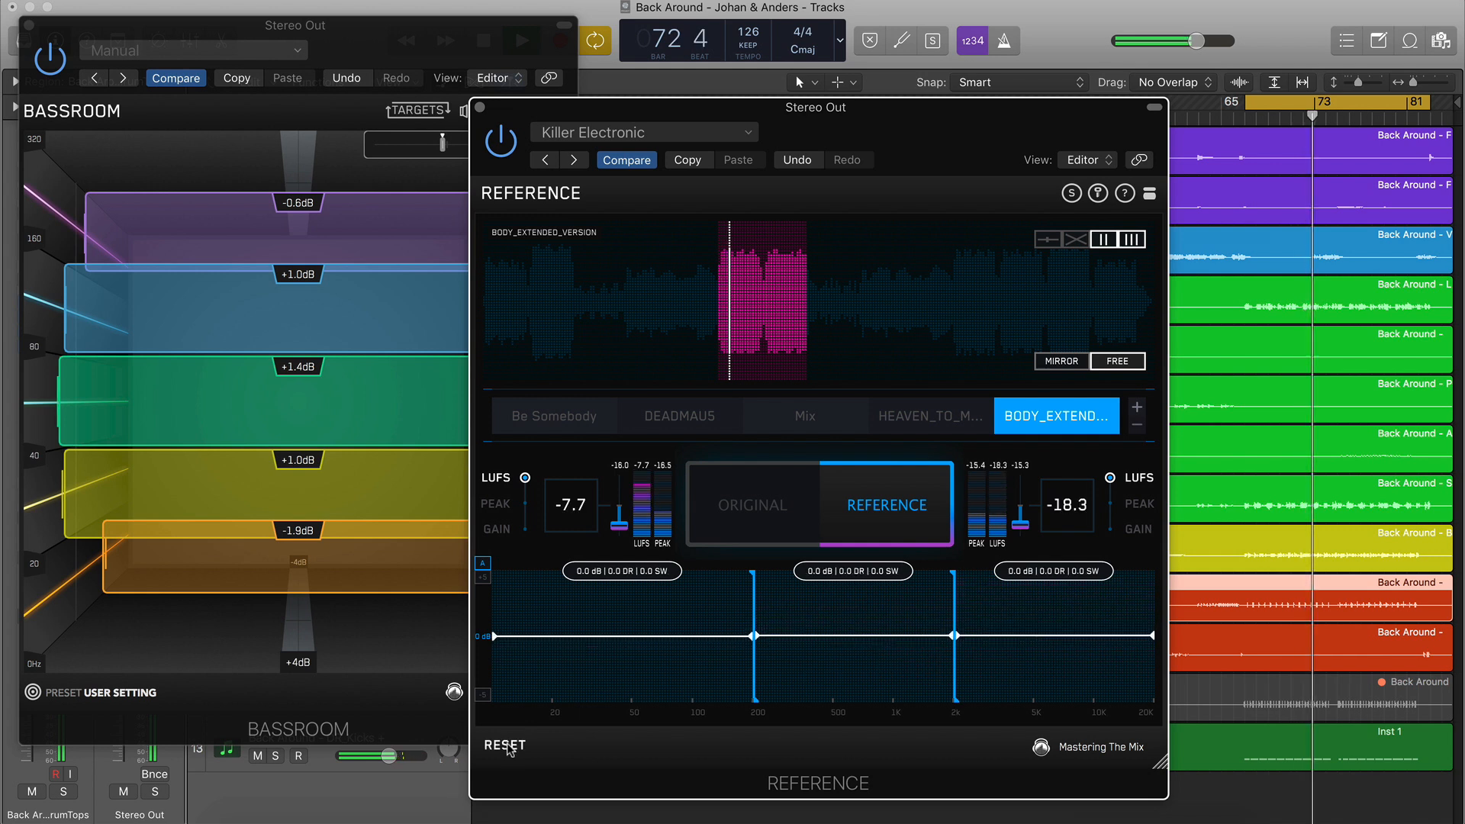
pyautogui.click(776, 500)
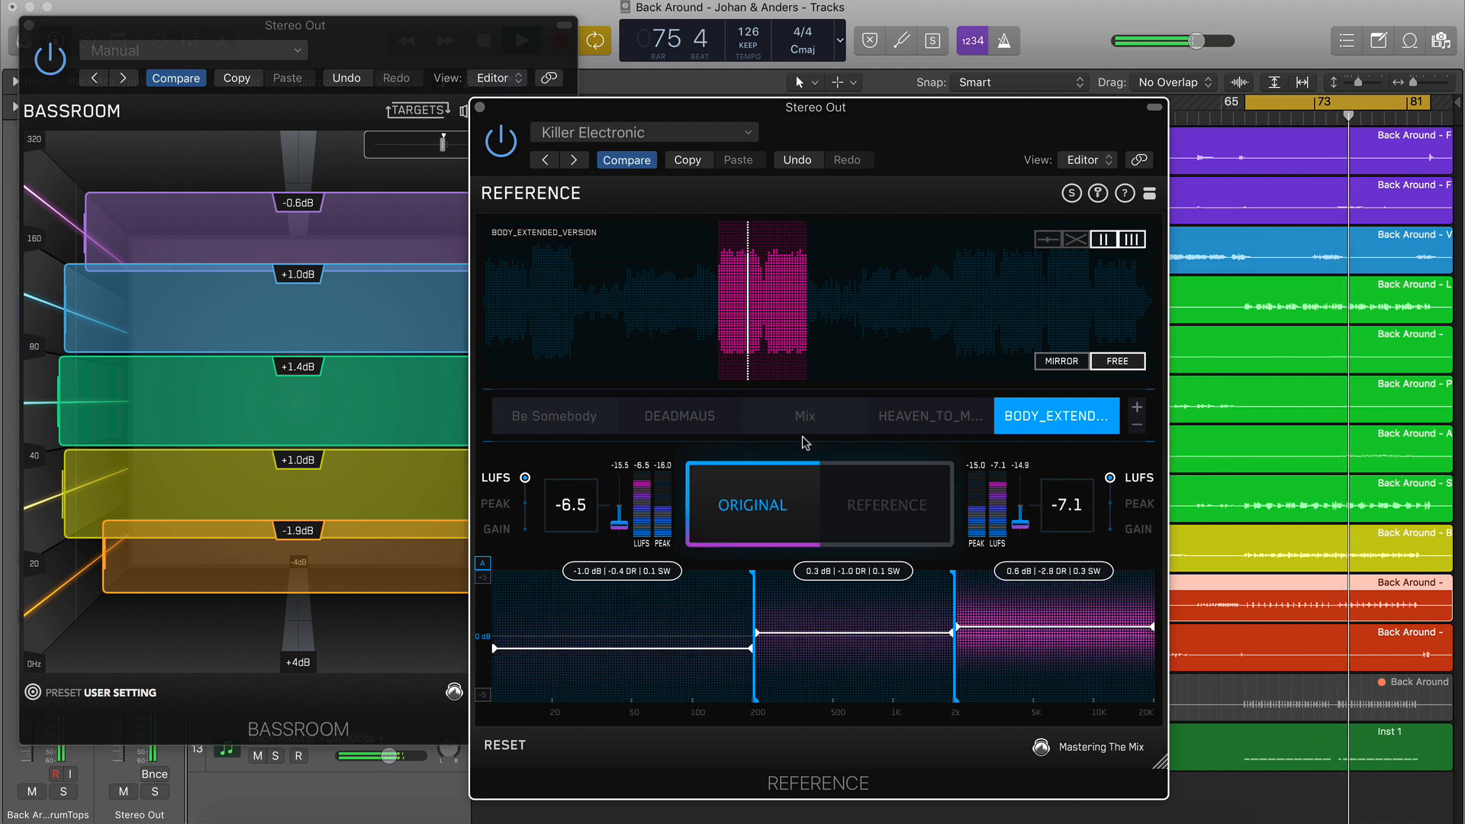
pyautogui.click(806, 418)
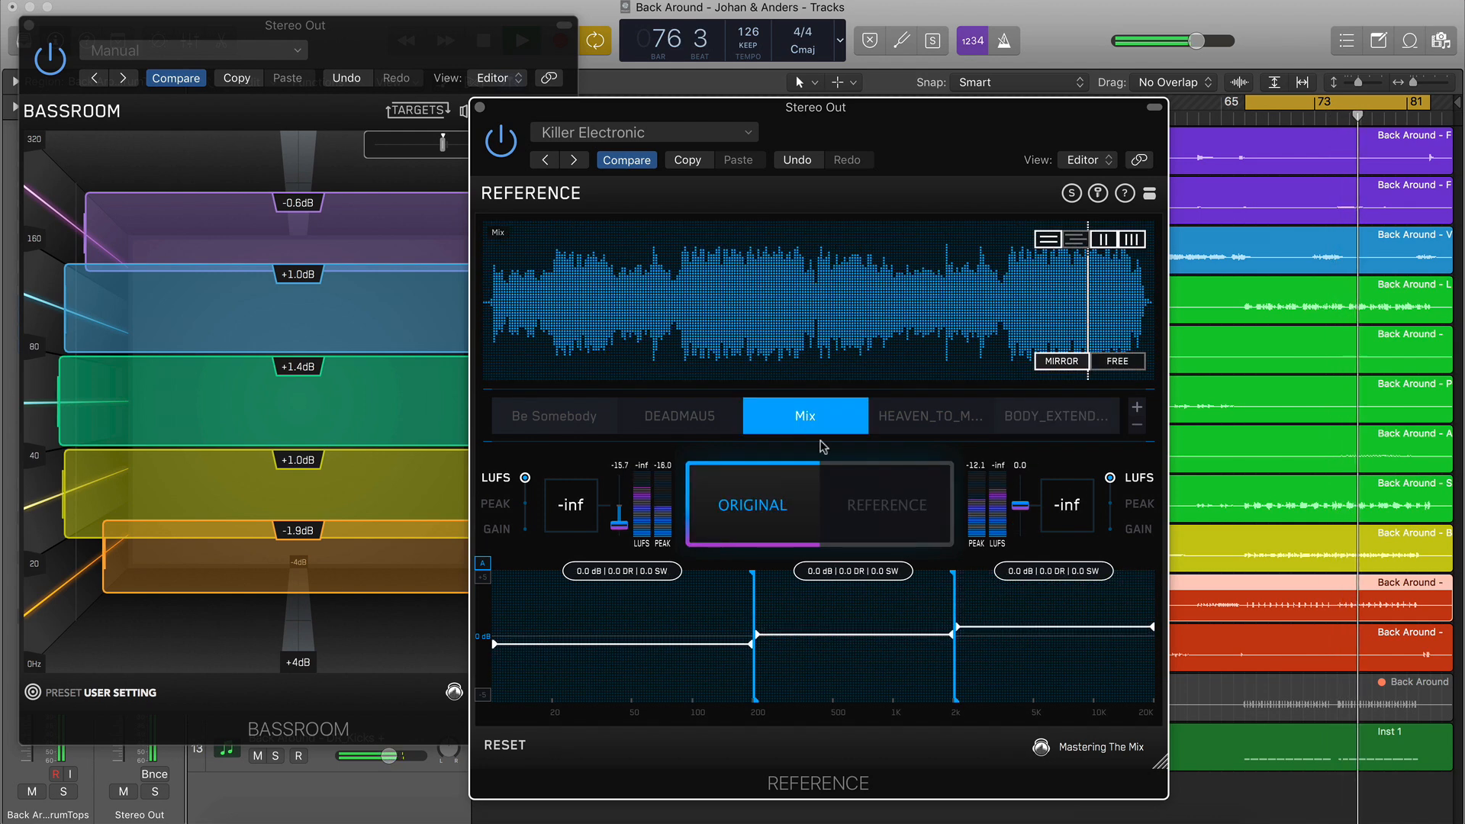
pyautogui.click(847, 505)
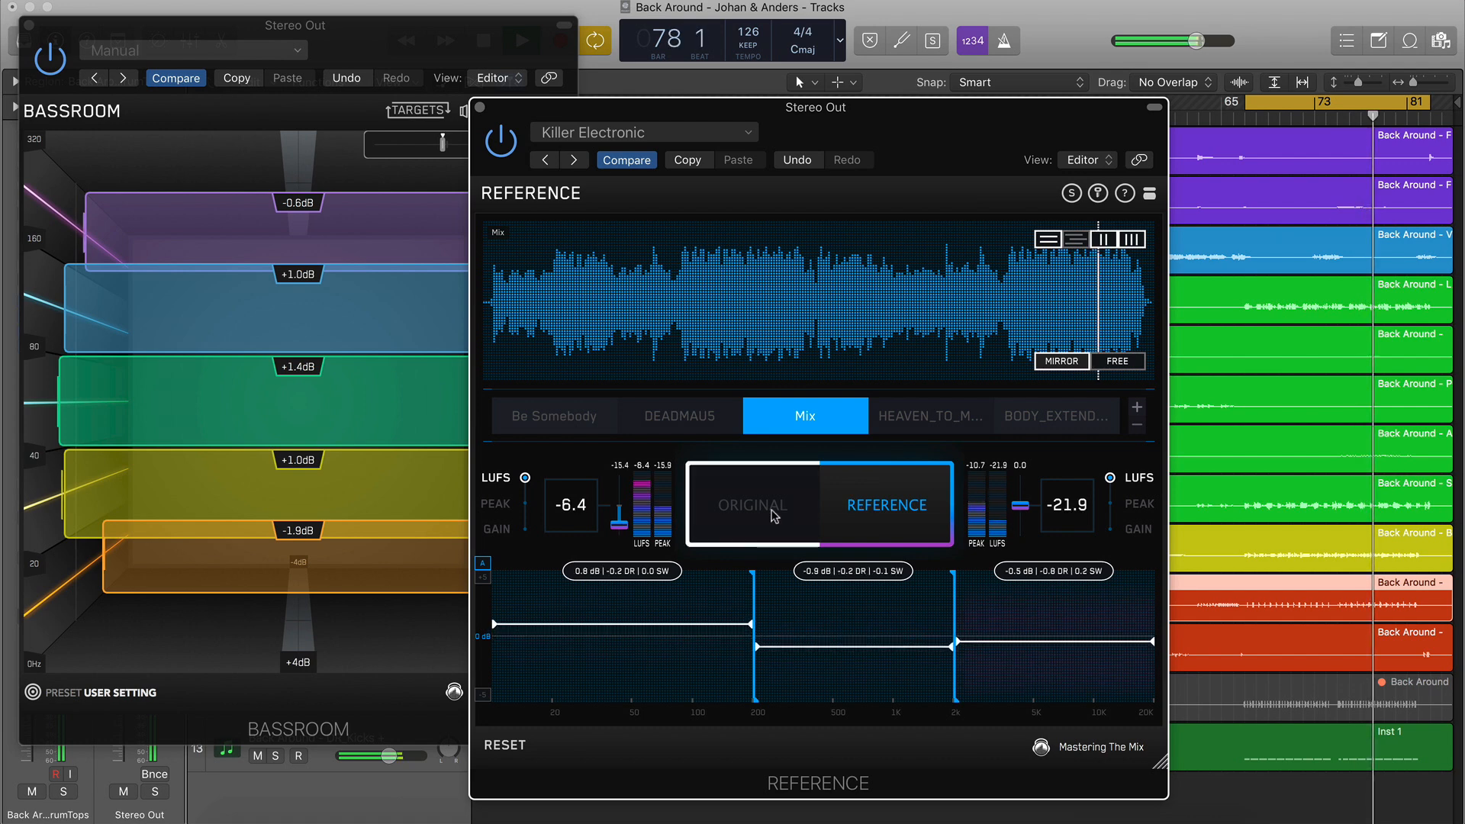
pyautogui.click(774, 516)
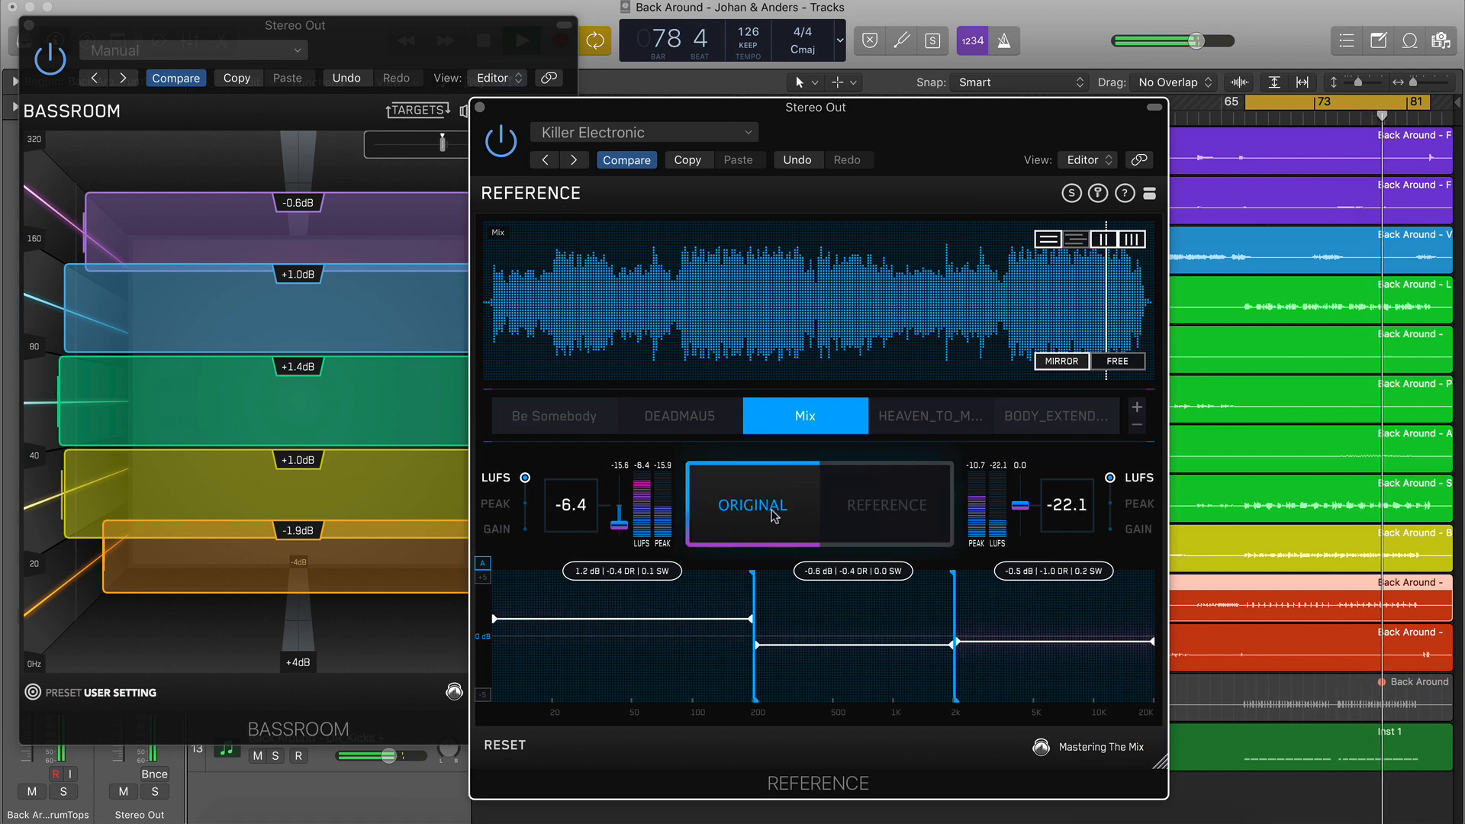
# Audition the BASSROOM bands and set the 160–320 Hz band to -0.9 dB, 40–80 Hz to +1.6 dB, and 20–40 Hz to +0.7 dB
pyautogui.click(305, 382)
pyautogui.click(359, 403)
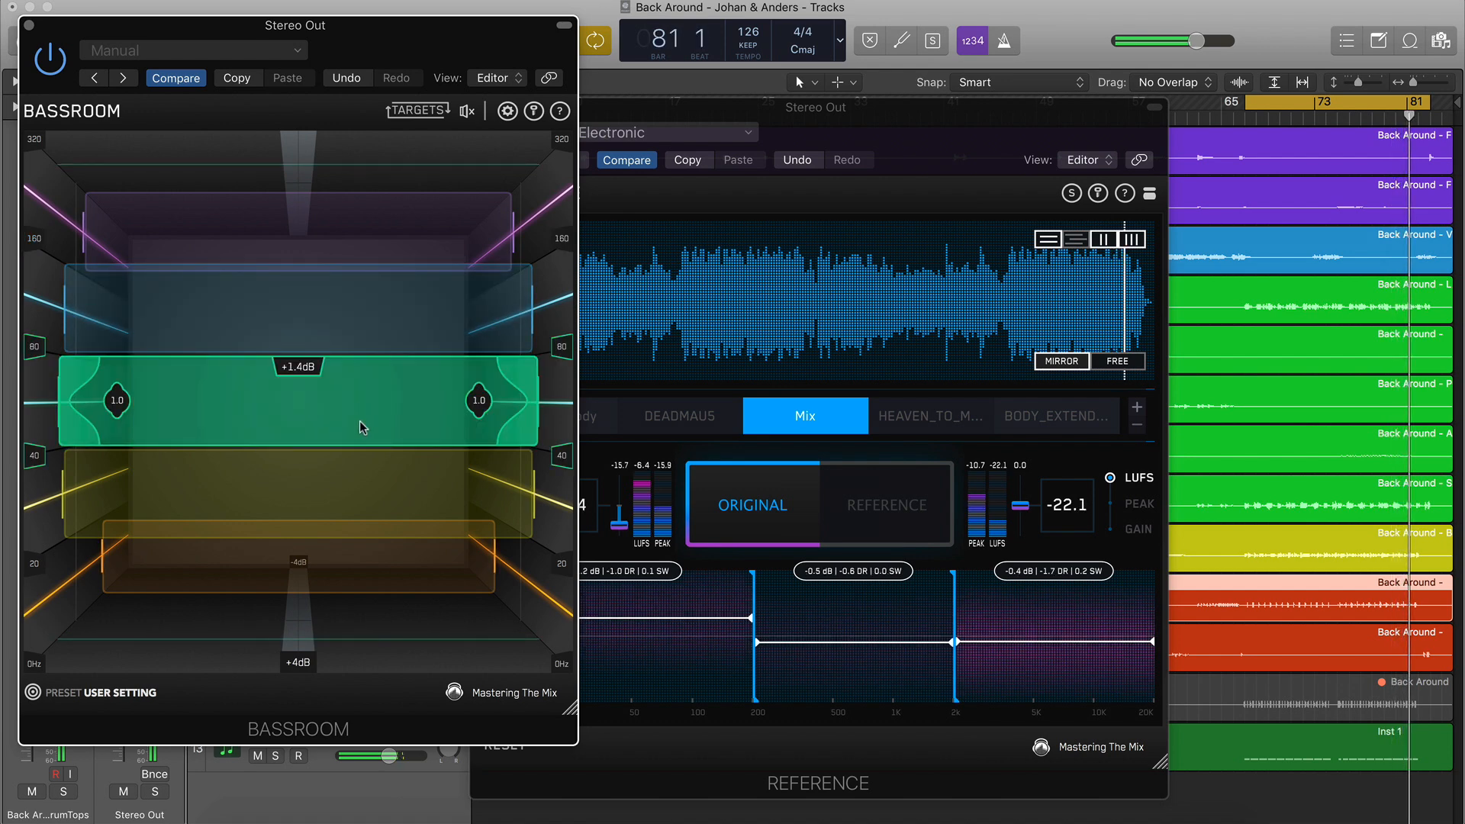
pyautogui.click(365, 492)
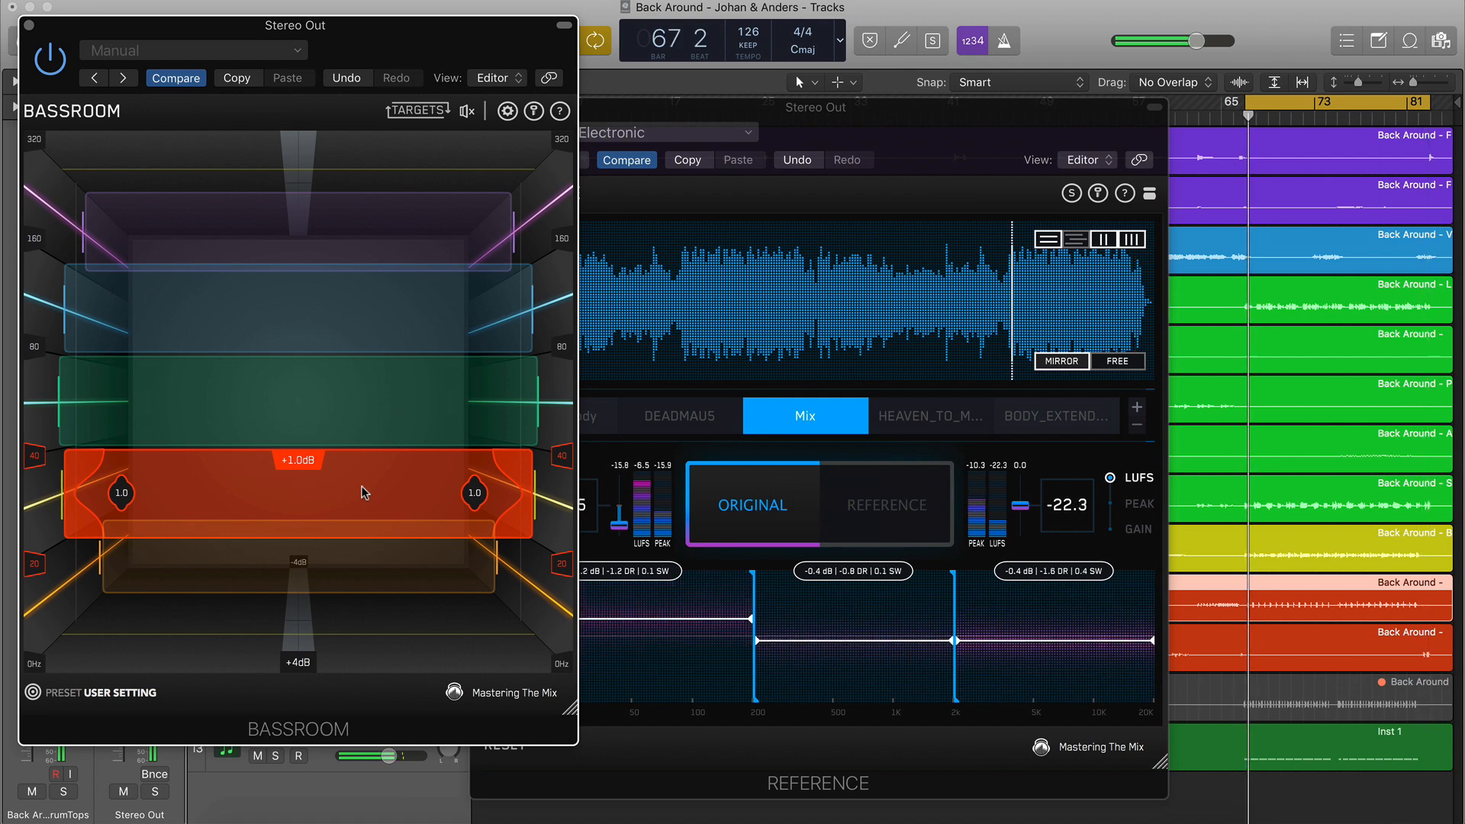
pyautogui.click(373, 319)
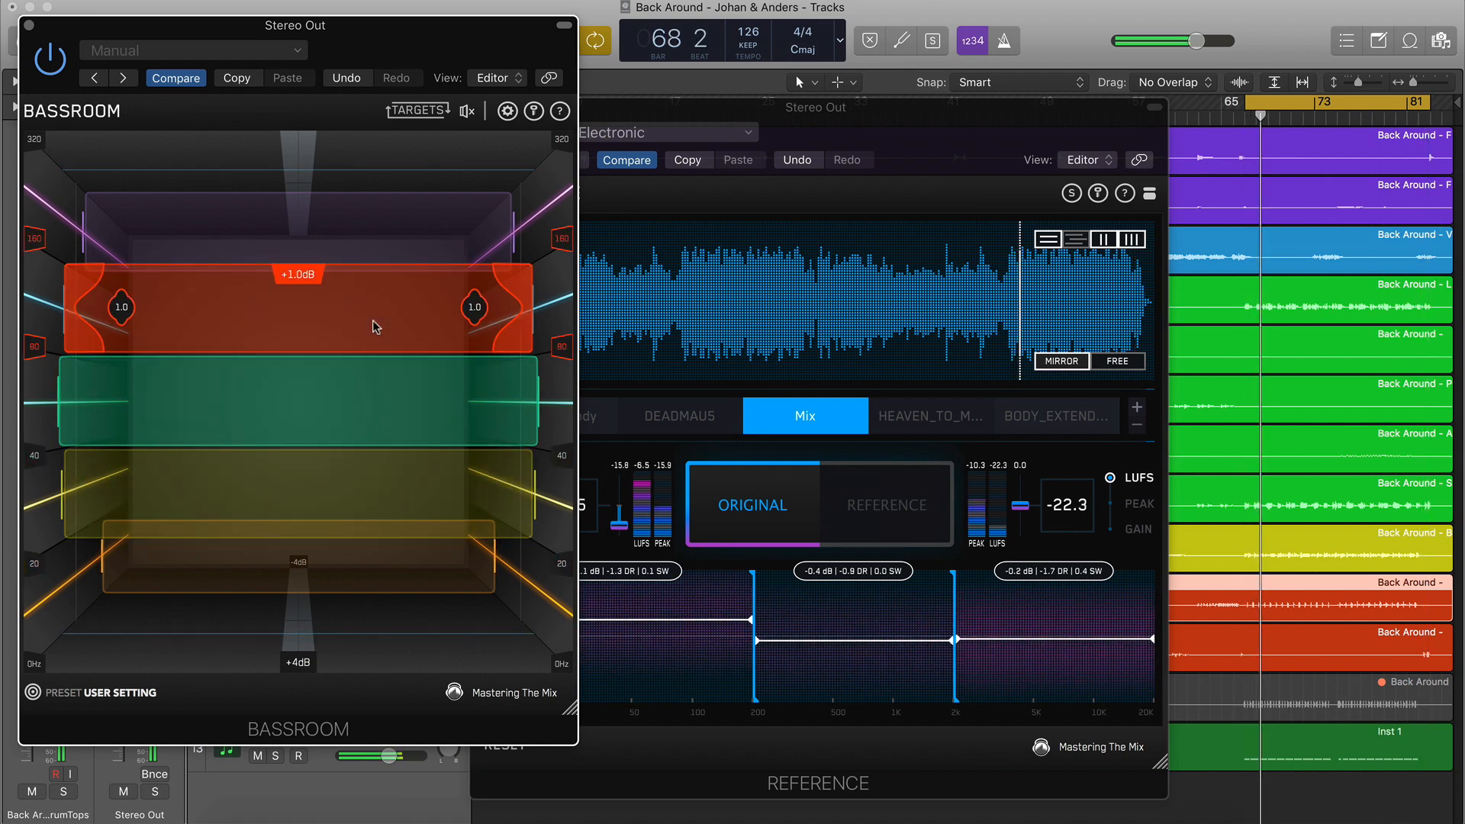
pyautogui.click(372, 310)
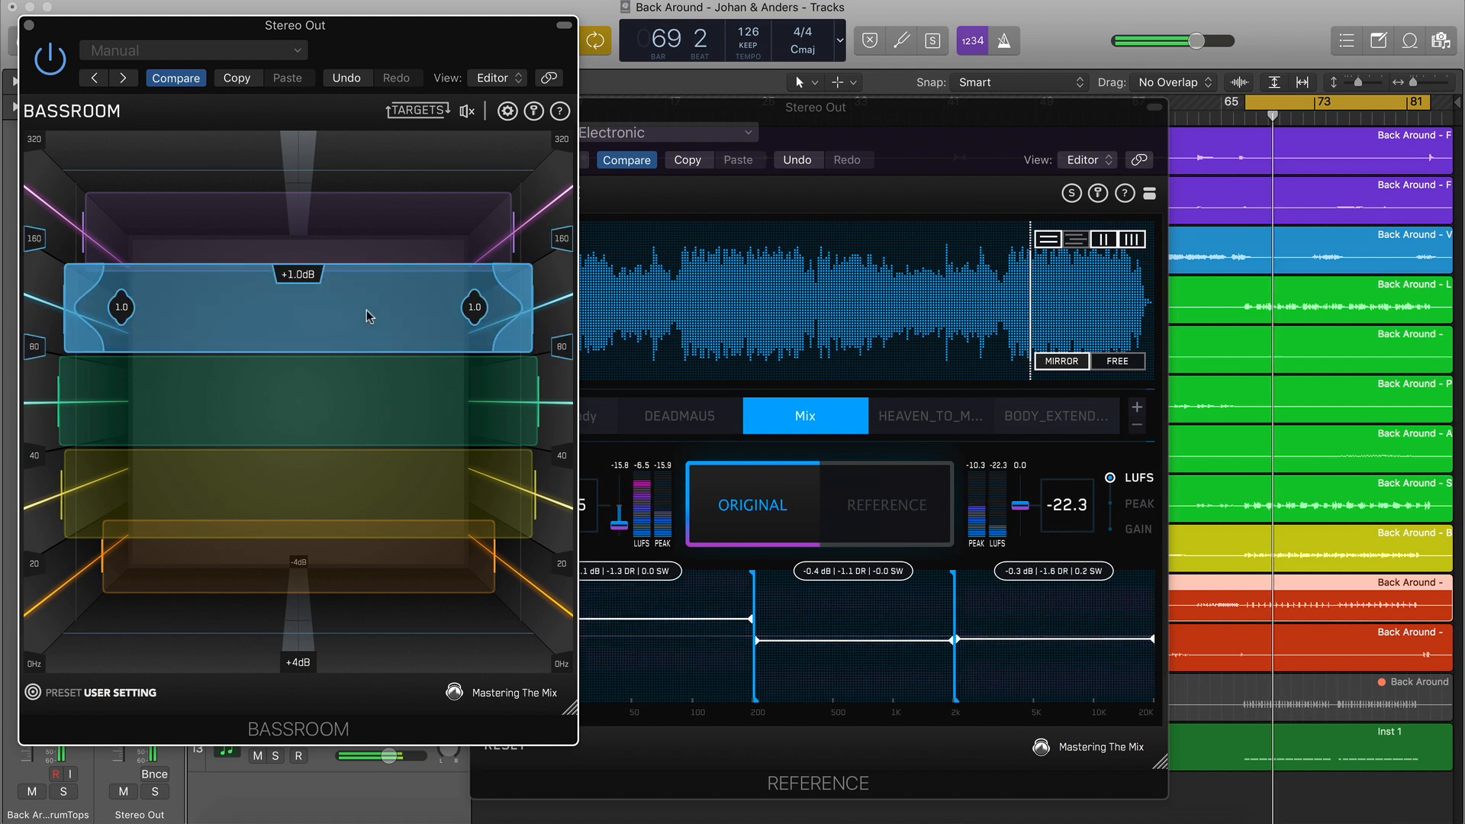
pyautogui.click(342, 221)
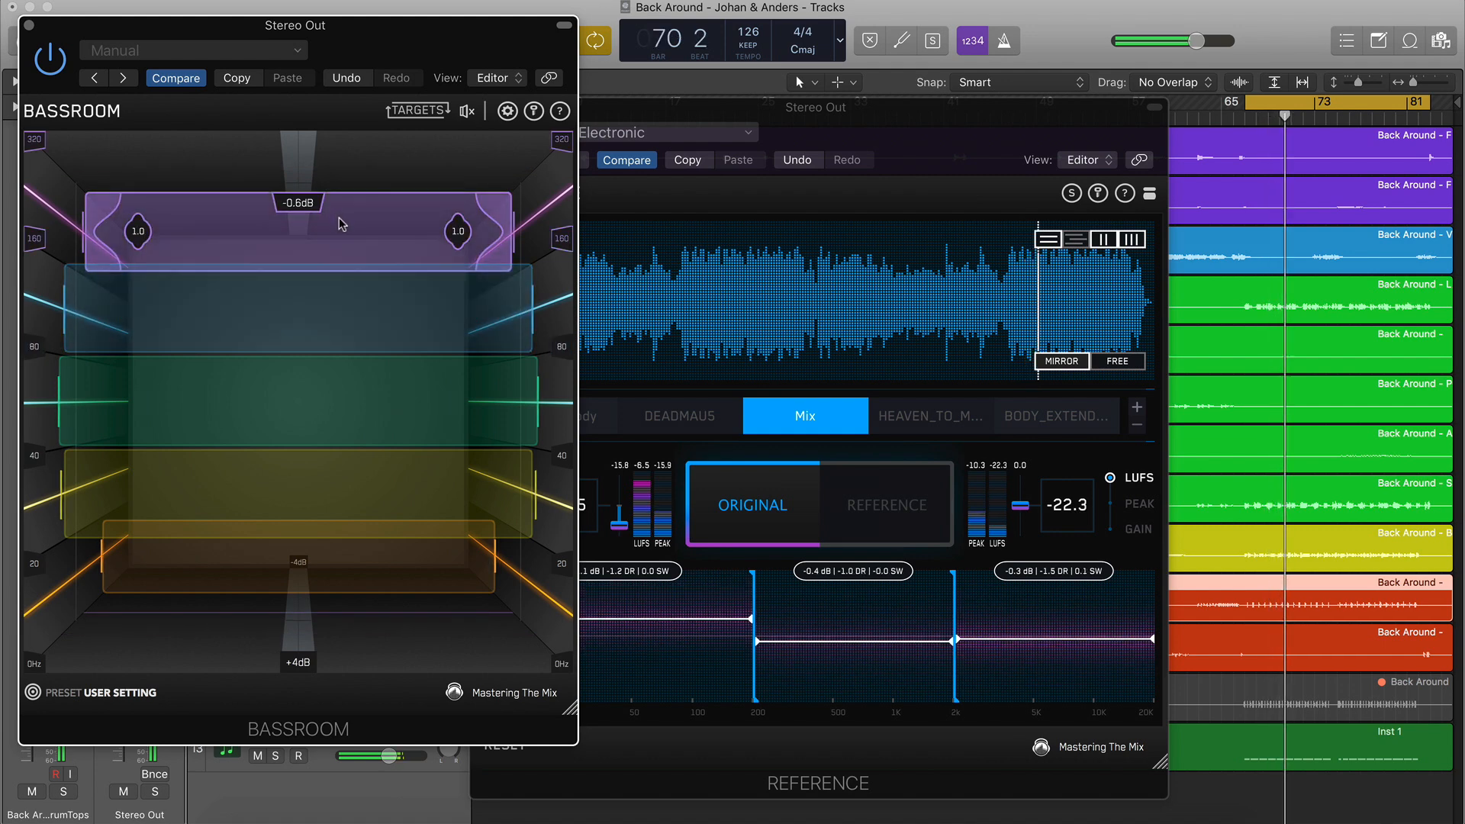
pyautogui.click(296, 501)
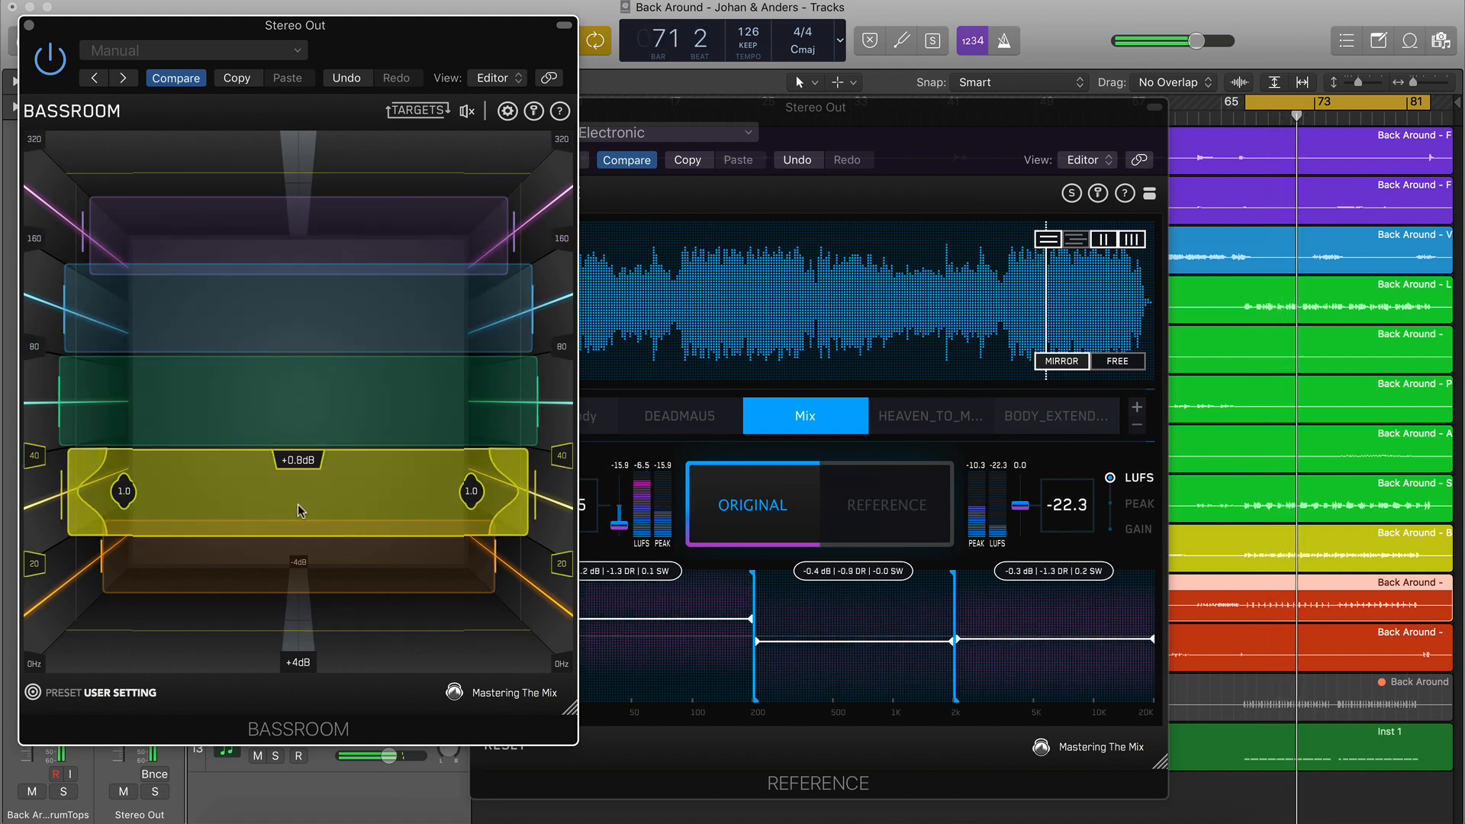
pyautogui.click(296, 418)
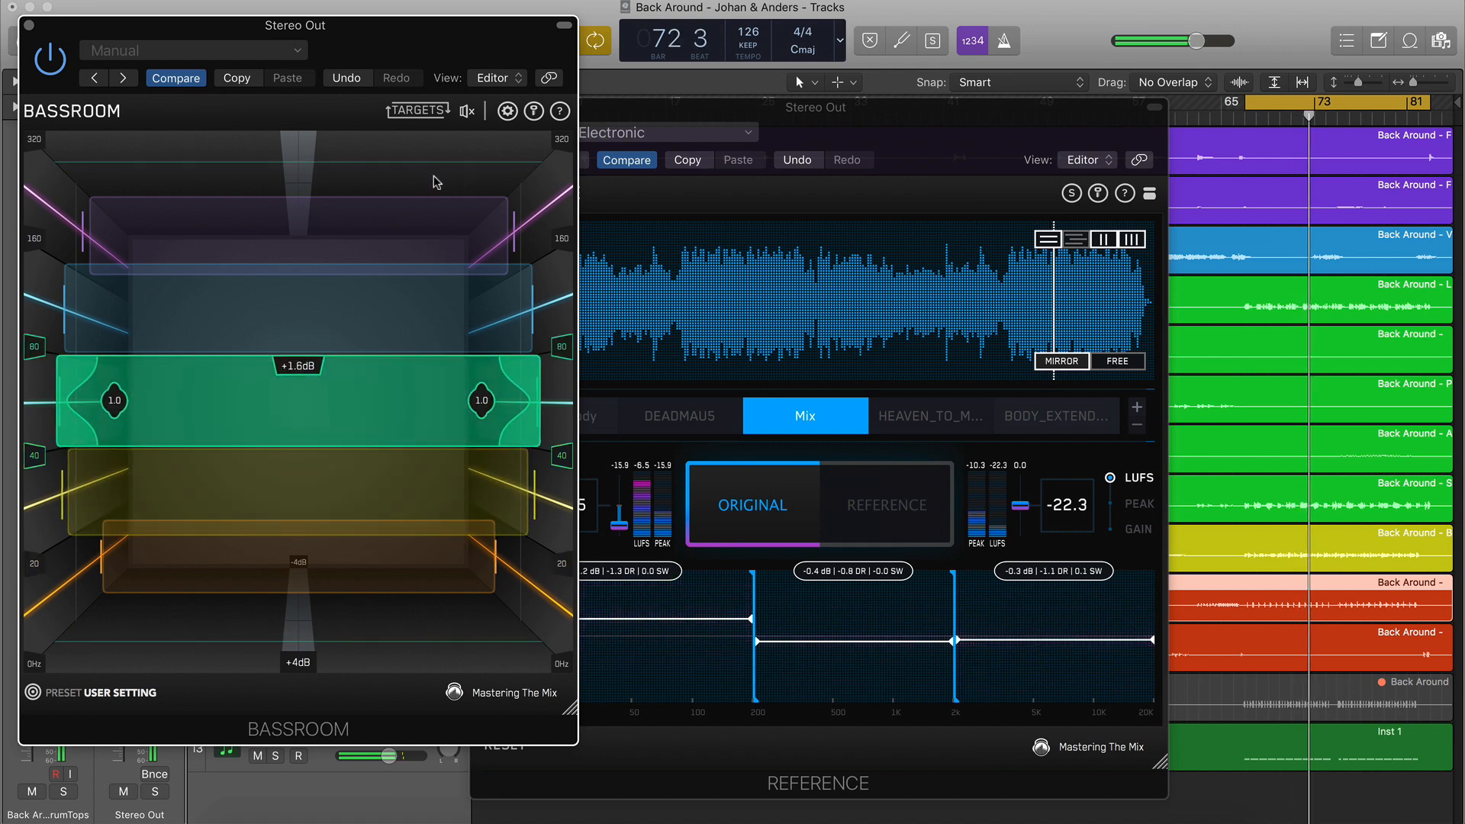
pyautogui.click(467, 111)
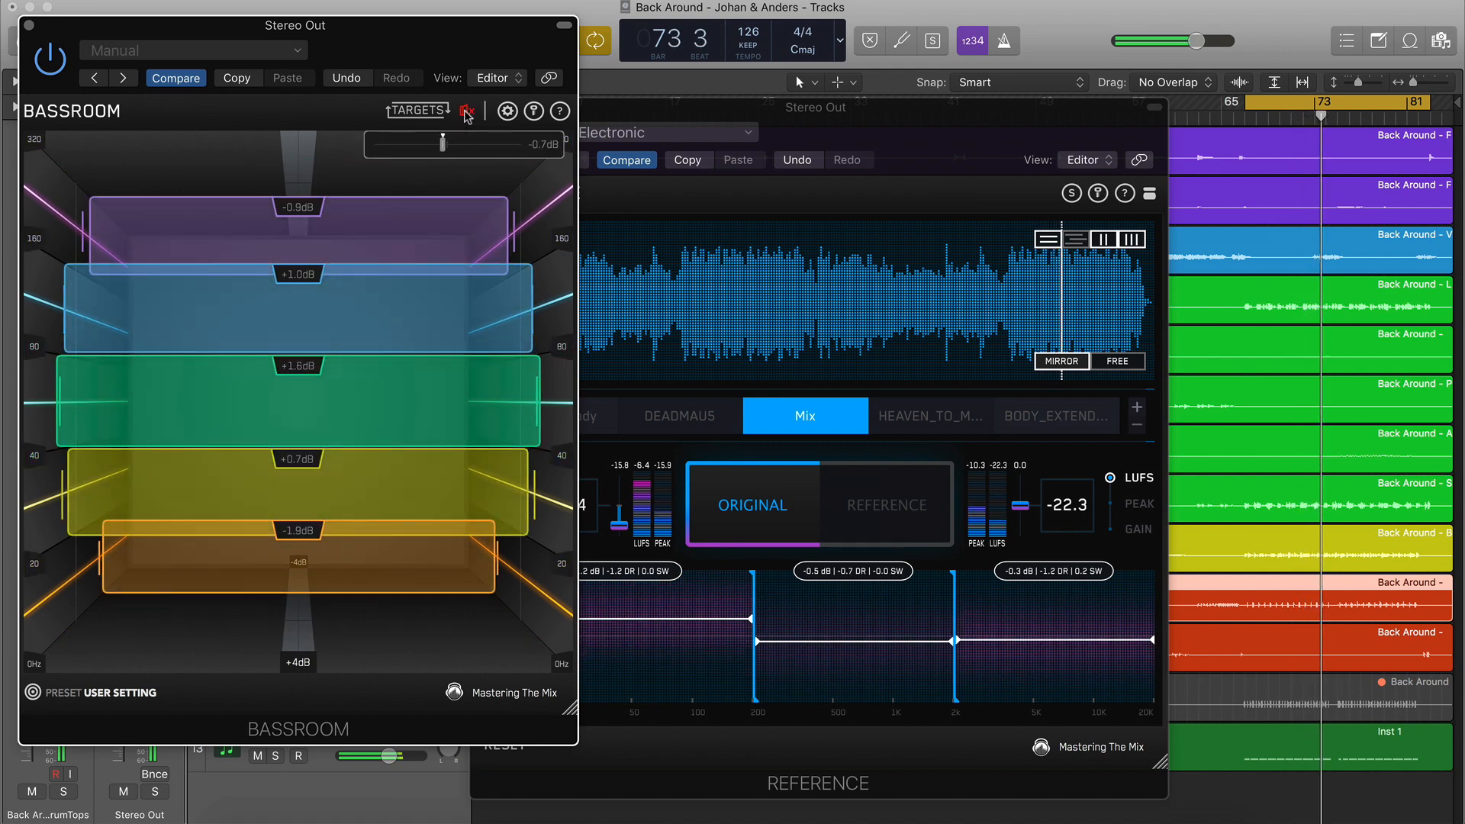
# Compare the original in REFERENCE with the Mix reference and with BODY_EXTENDED_VERSION
pyautogui.click(867, 500)
pyautogui.click(769, 510)
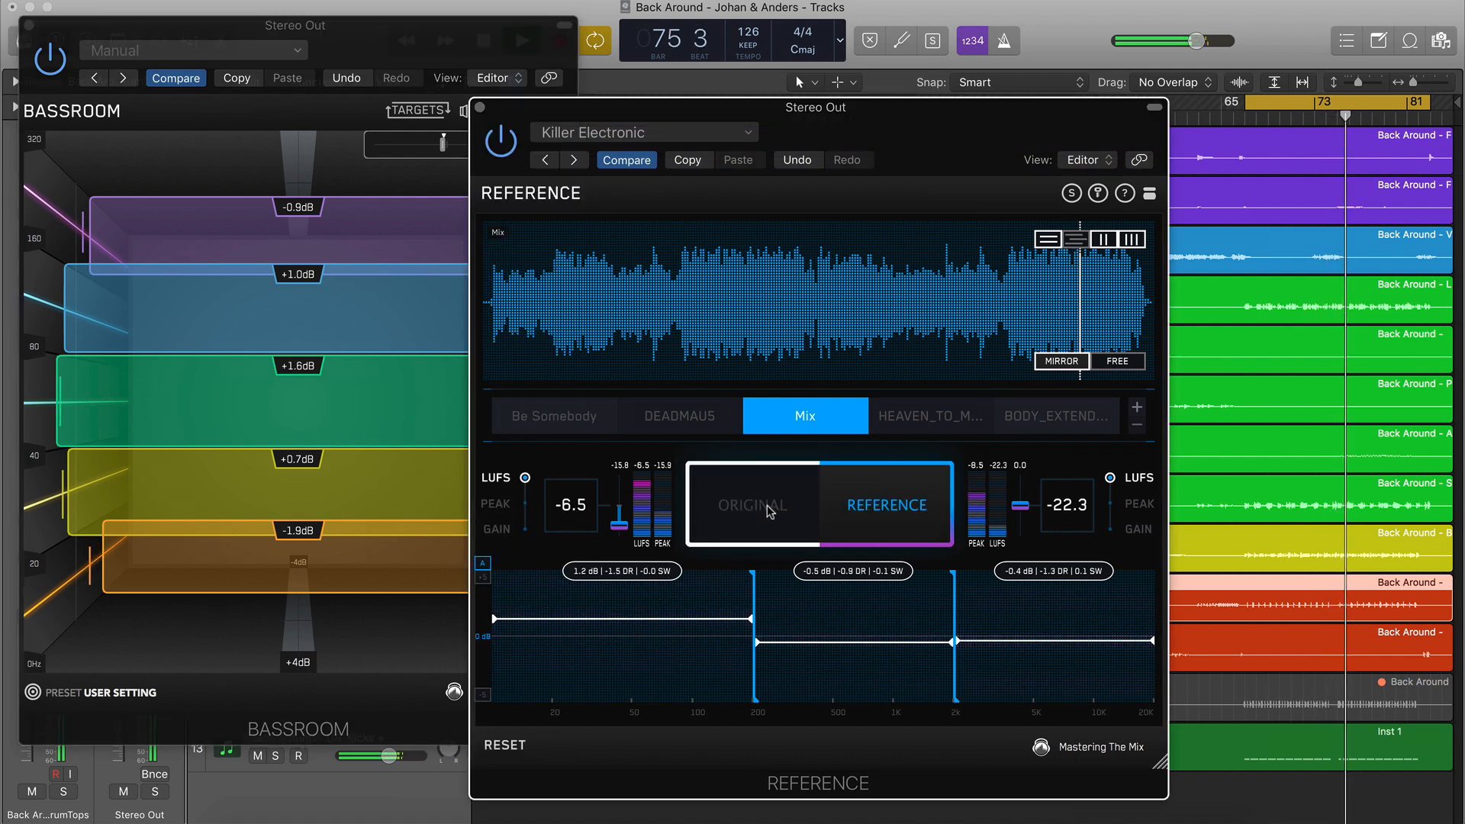
pyautogui.click(769, 509)
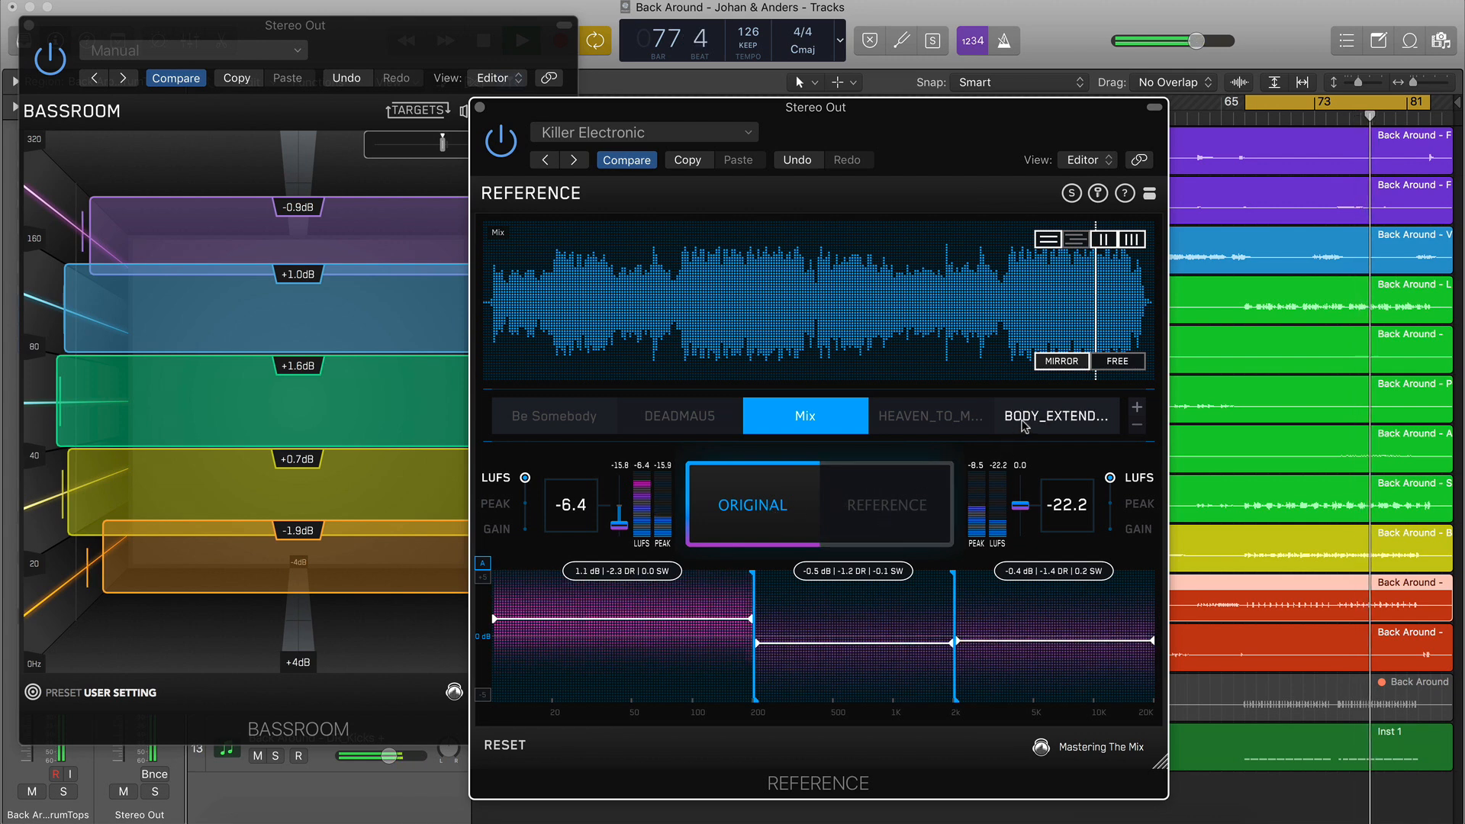
pyautogui.click(1056, 416)
pyautogui.click(845, 503)
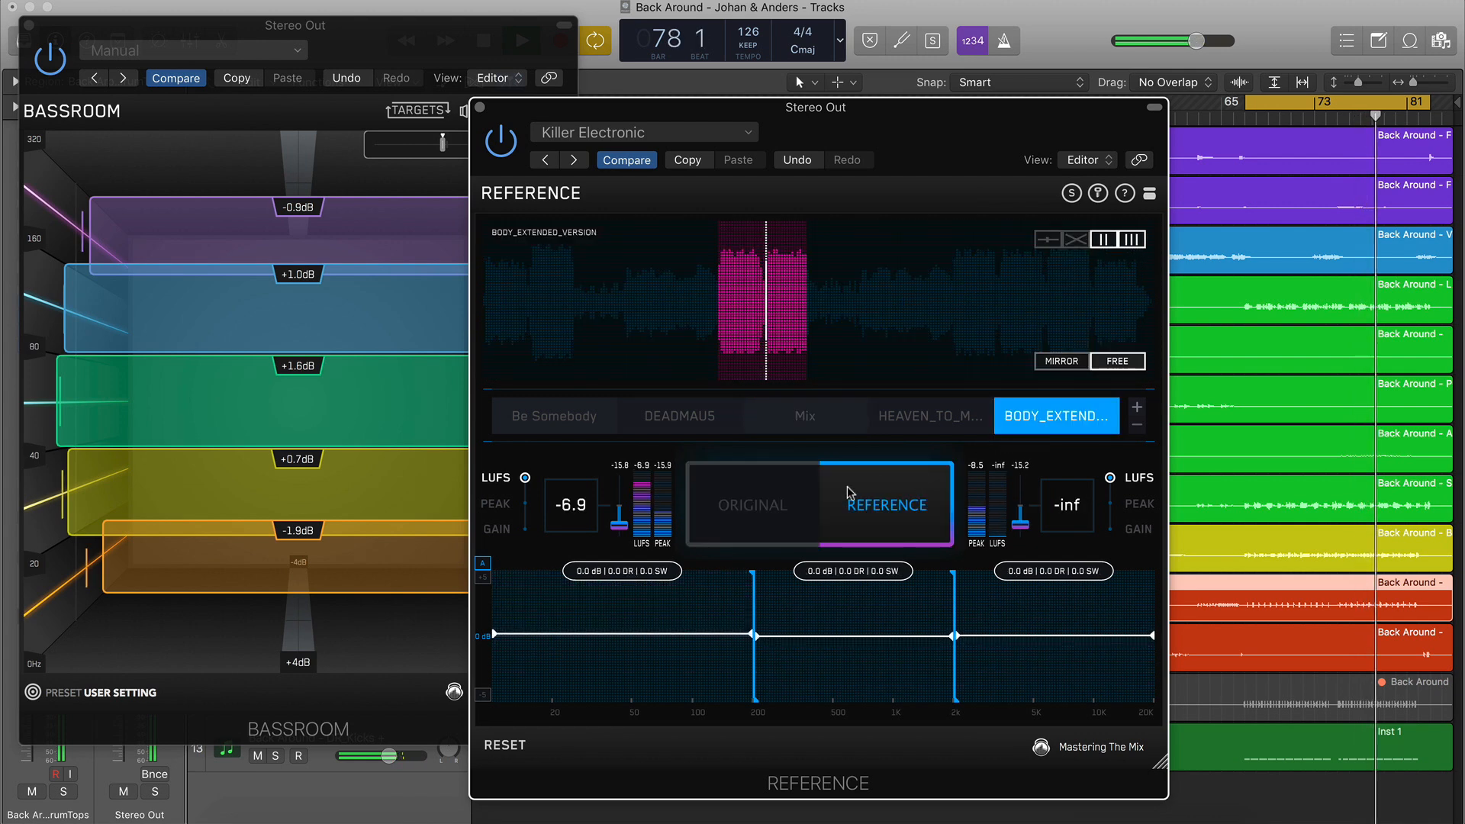
pyautogui.click(769, 510)
pyautogui.click(918, 509)
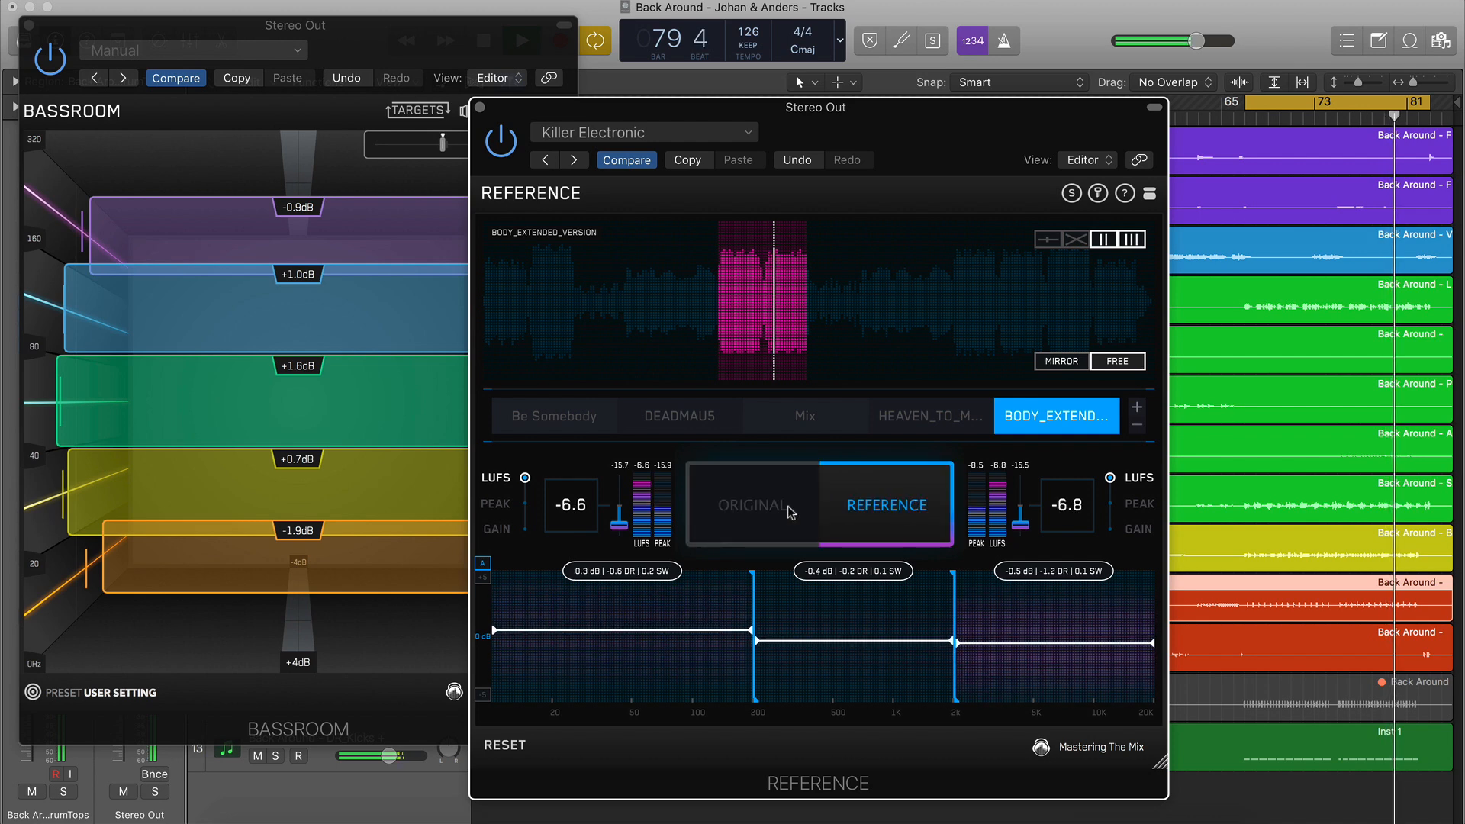
pyautogui.click(775, 510)
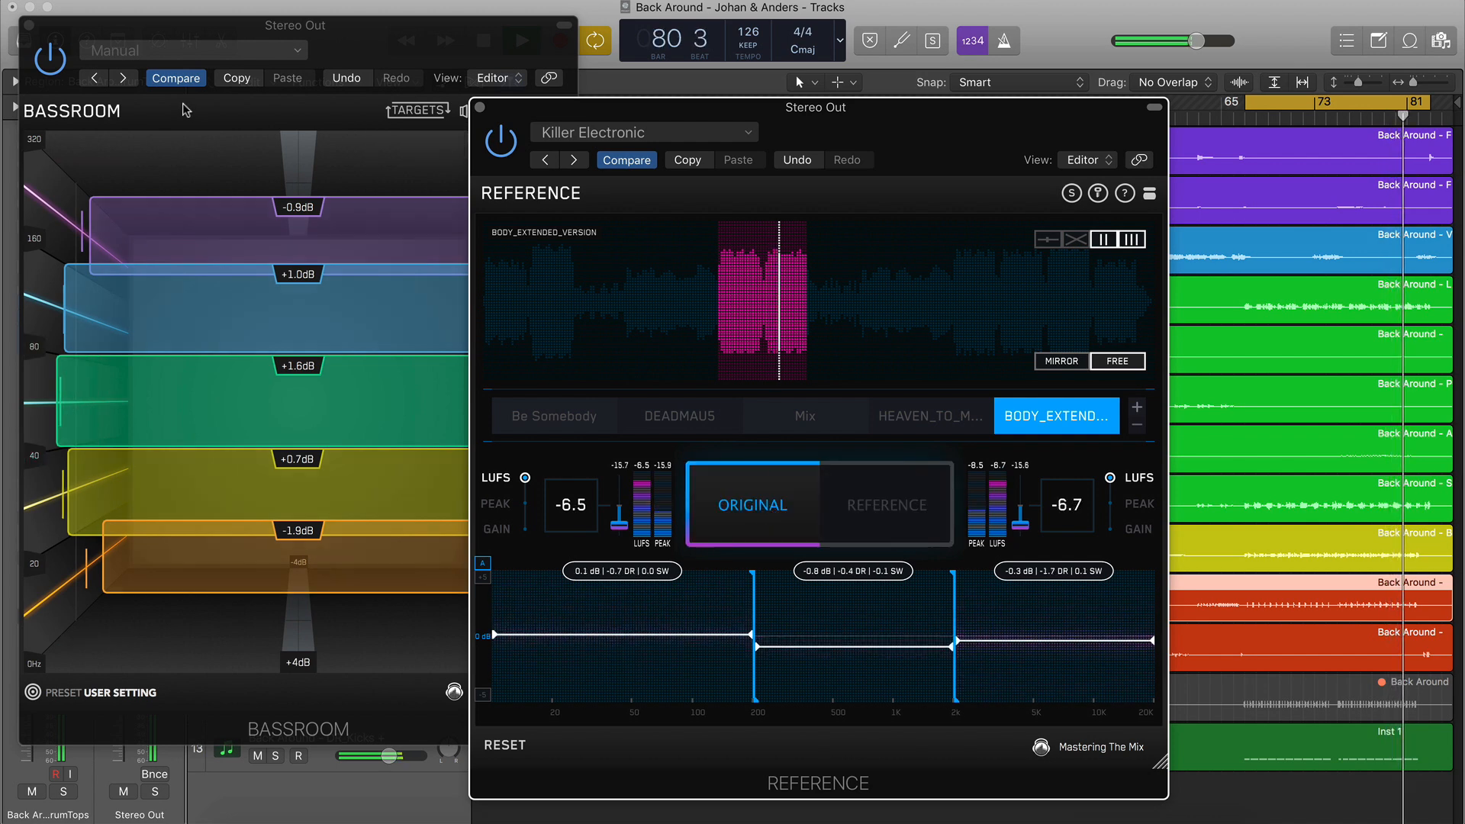
# Close BASSROOM, open Pro-Q 3 on DR_DrumTops, and boost a high bell to about +2 dB around 12 kHz
pyautogui.click(29, 25)
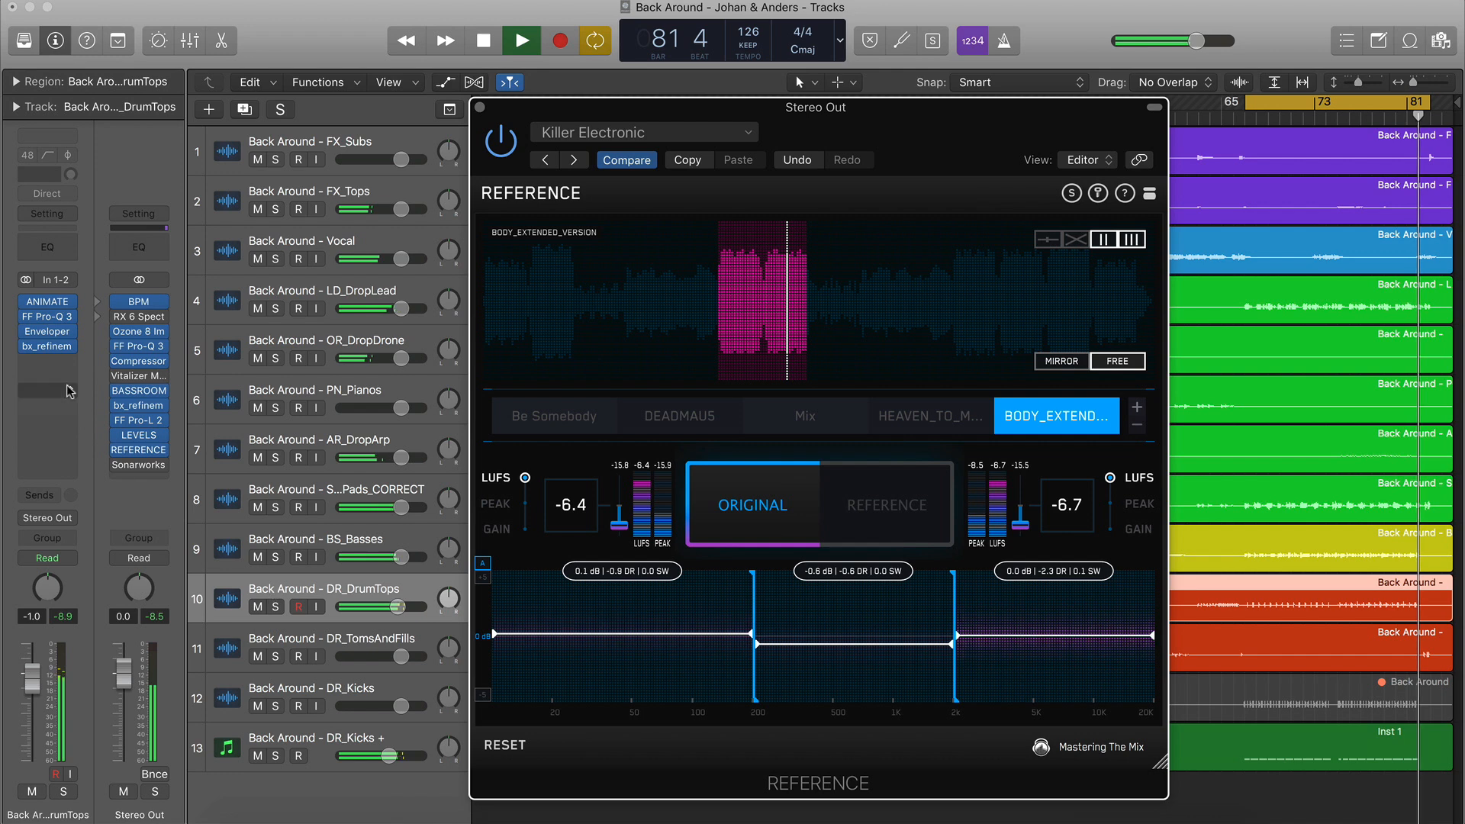
pyautogui.click(48, 318)
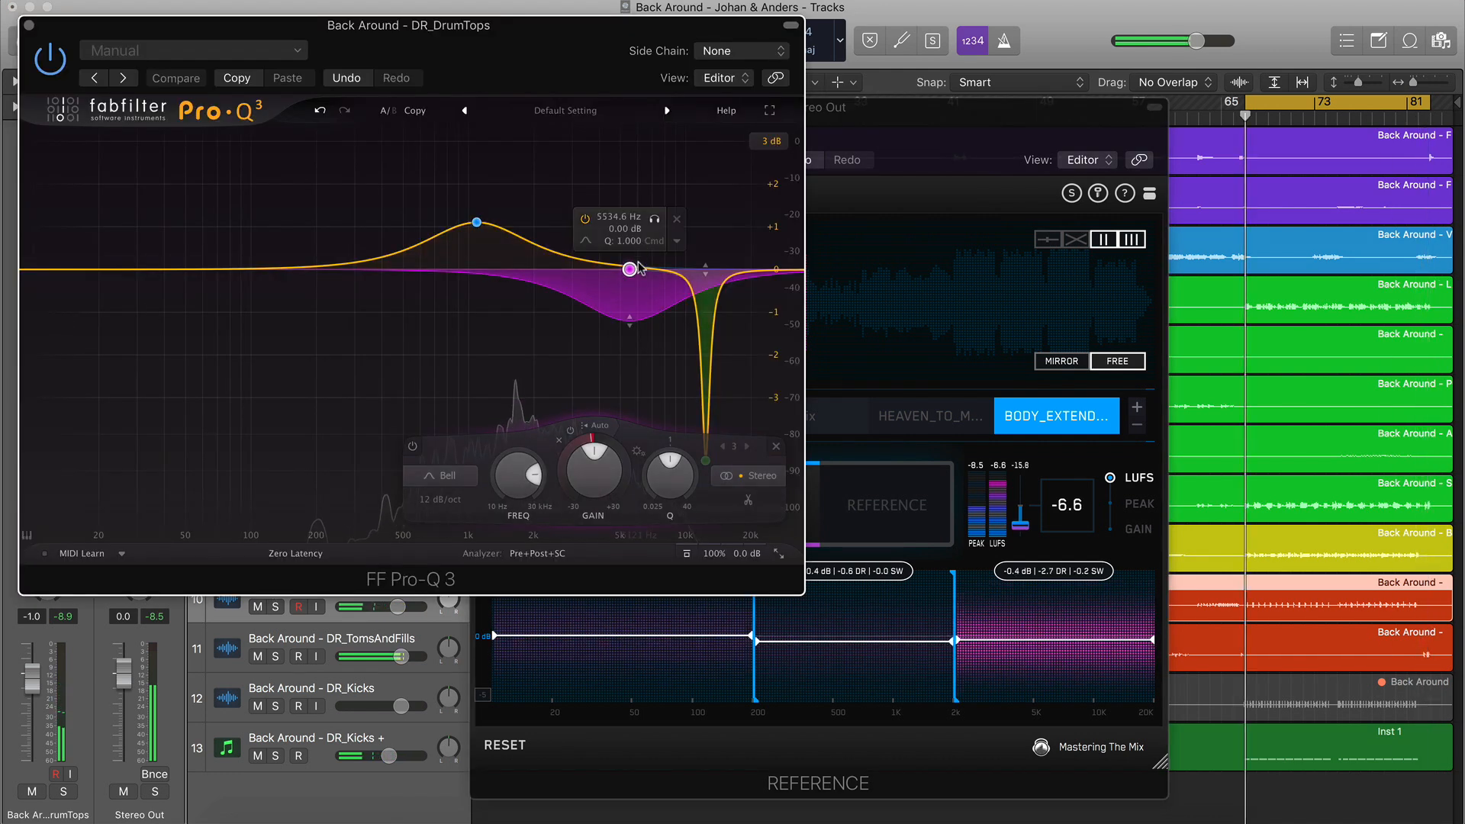
pyautogui.moveTo(629, 270); pyautogui.dragTo(704, 184)
# Check the brighter drum tops by comparing the original with BODY_EXTENDED_VERSION and the Mix reference
pyautogui.click(965, 124)
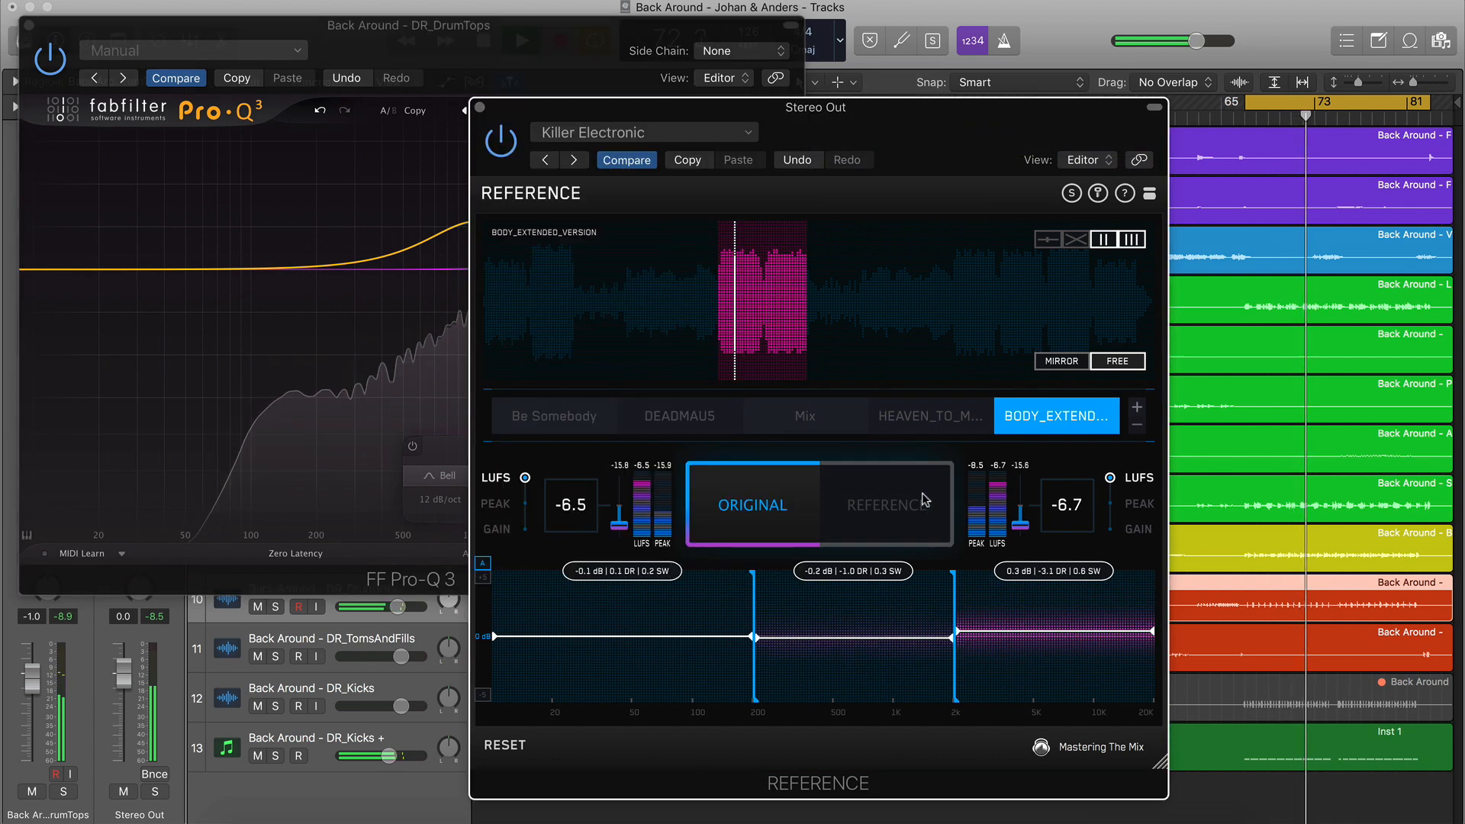
pyautogui.click(894, 499)
pyautogui.click(753, 505)
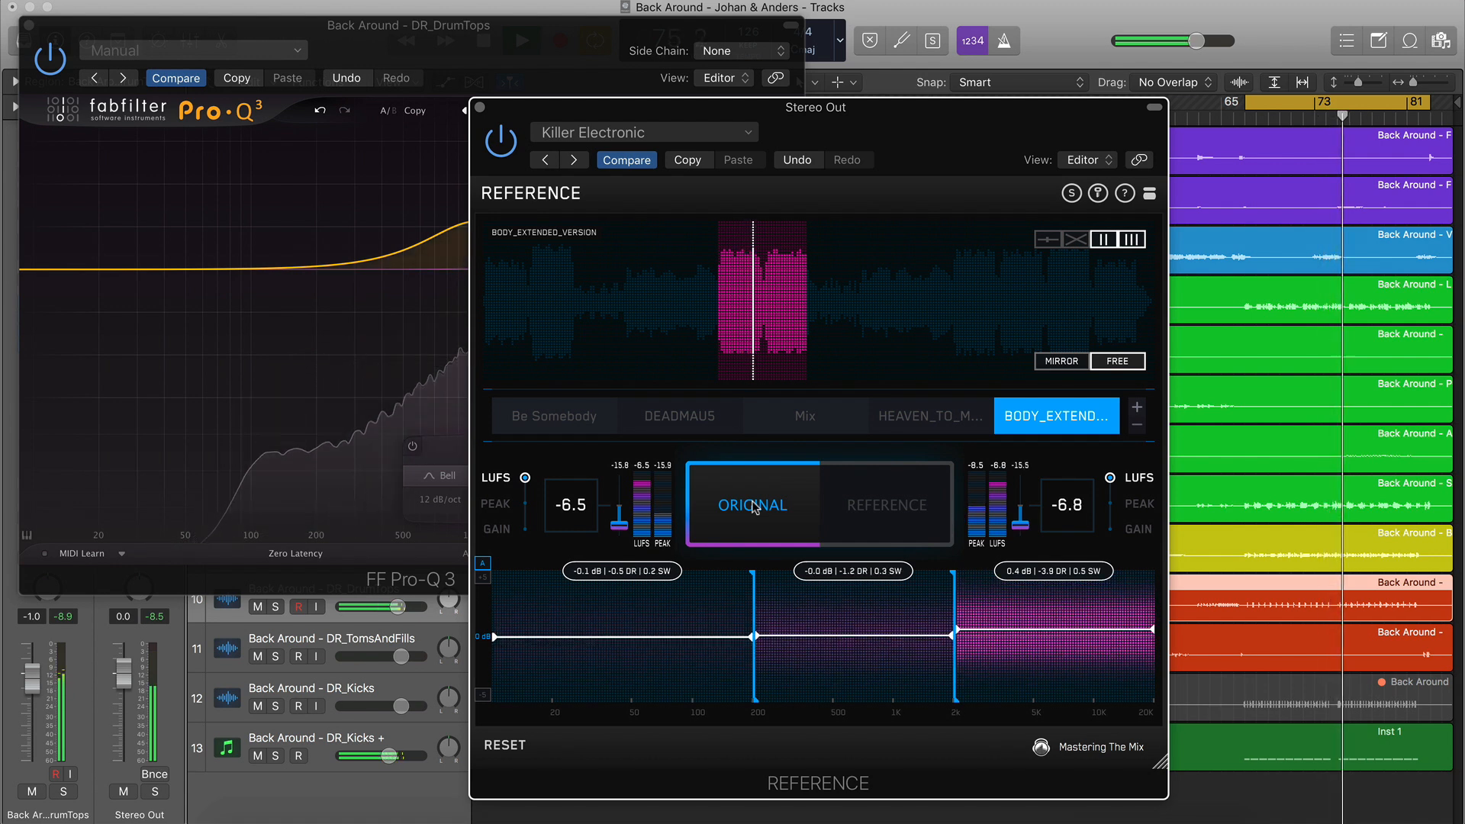
pyautogui.click(871, 503)
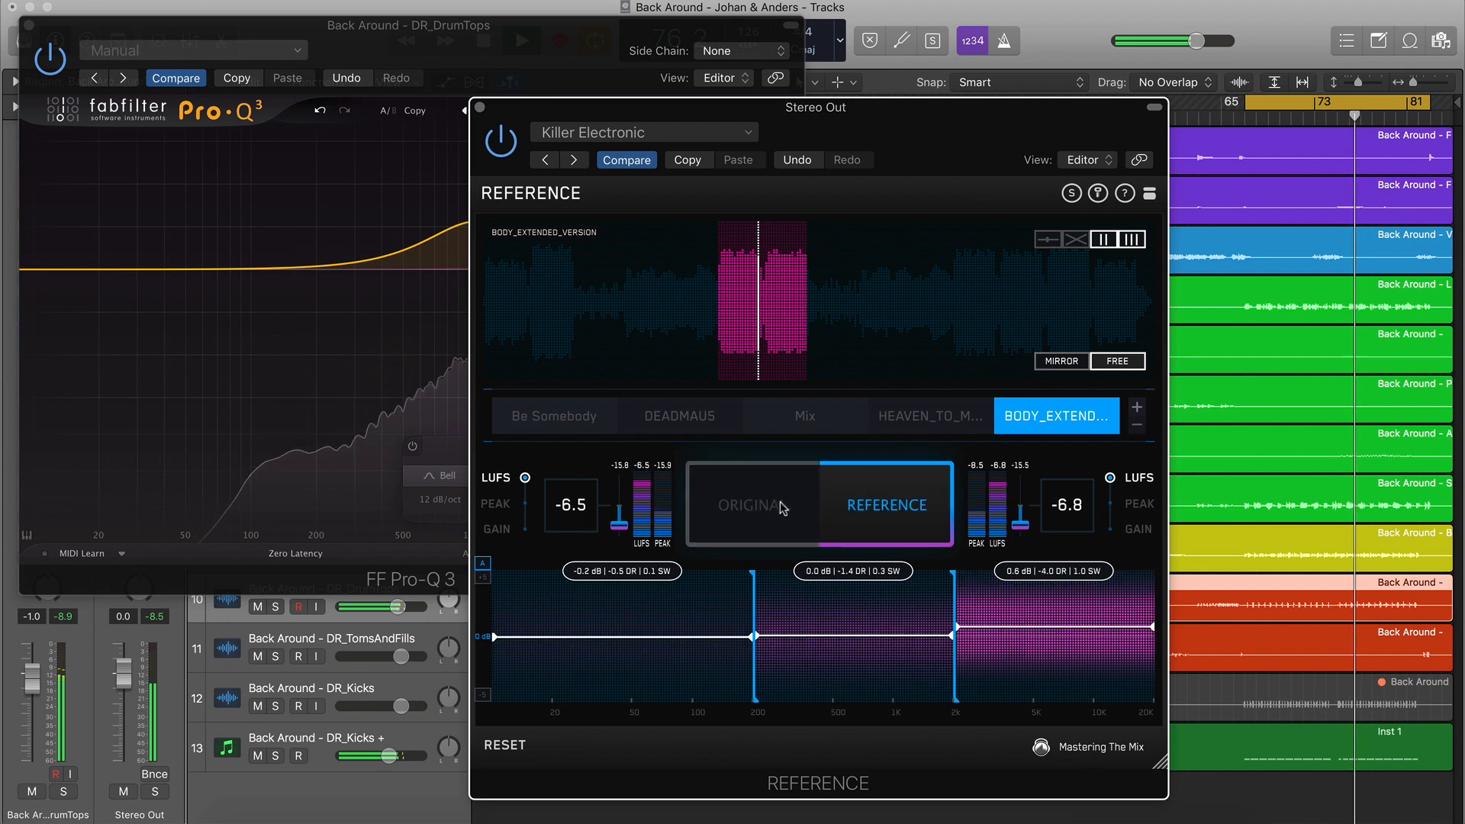
pyautogui.click(771, 510)
pyautogui.click(810, 423)
pyautogui.click(860, 510)
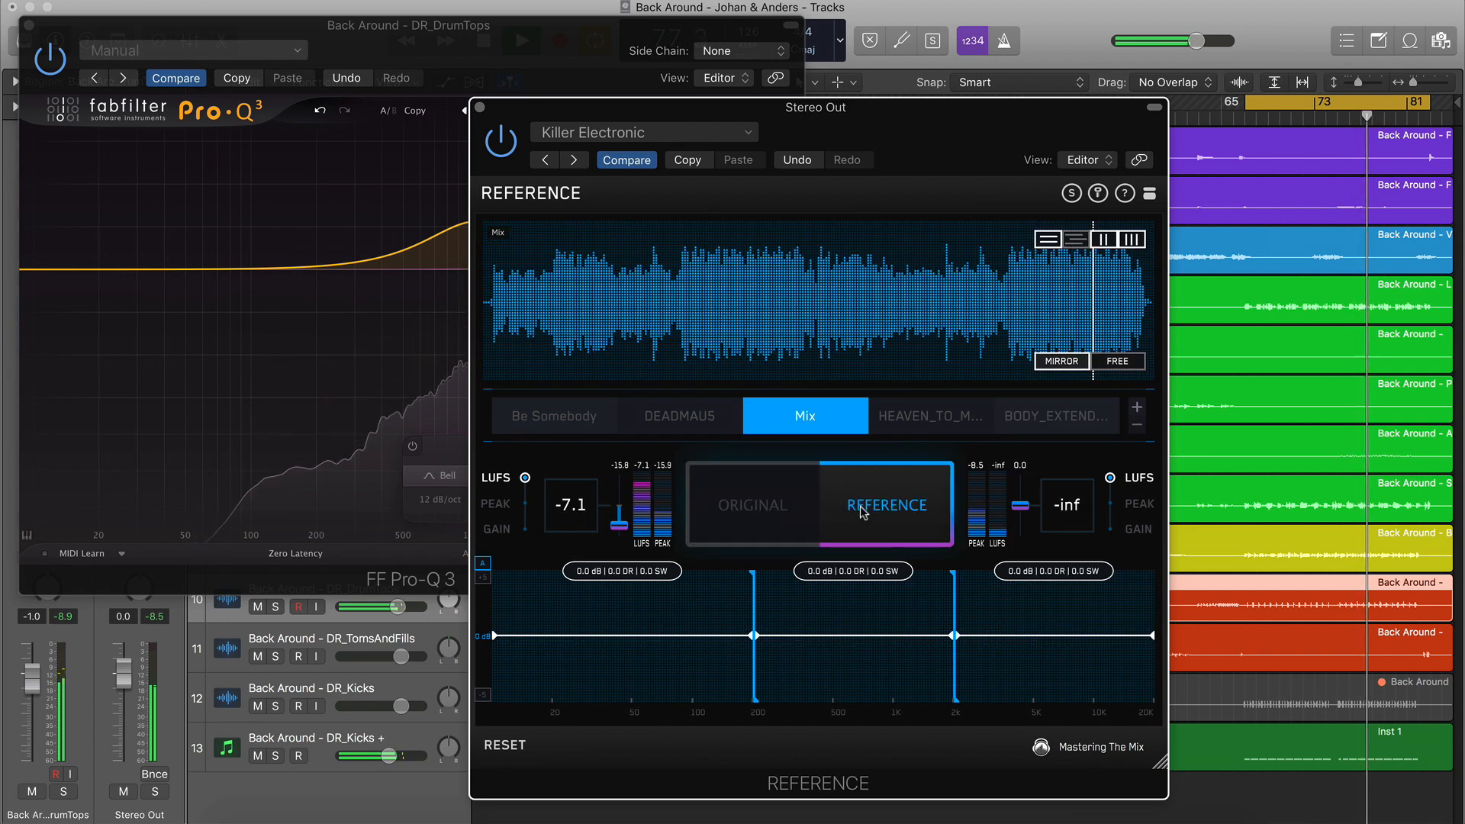
pyautogui.click(774, 516)
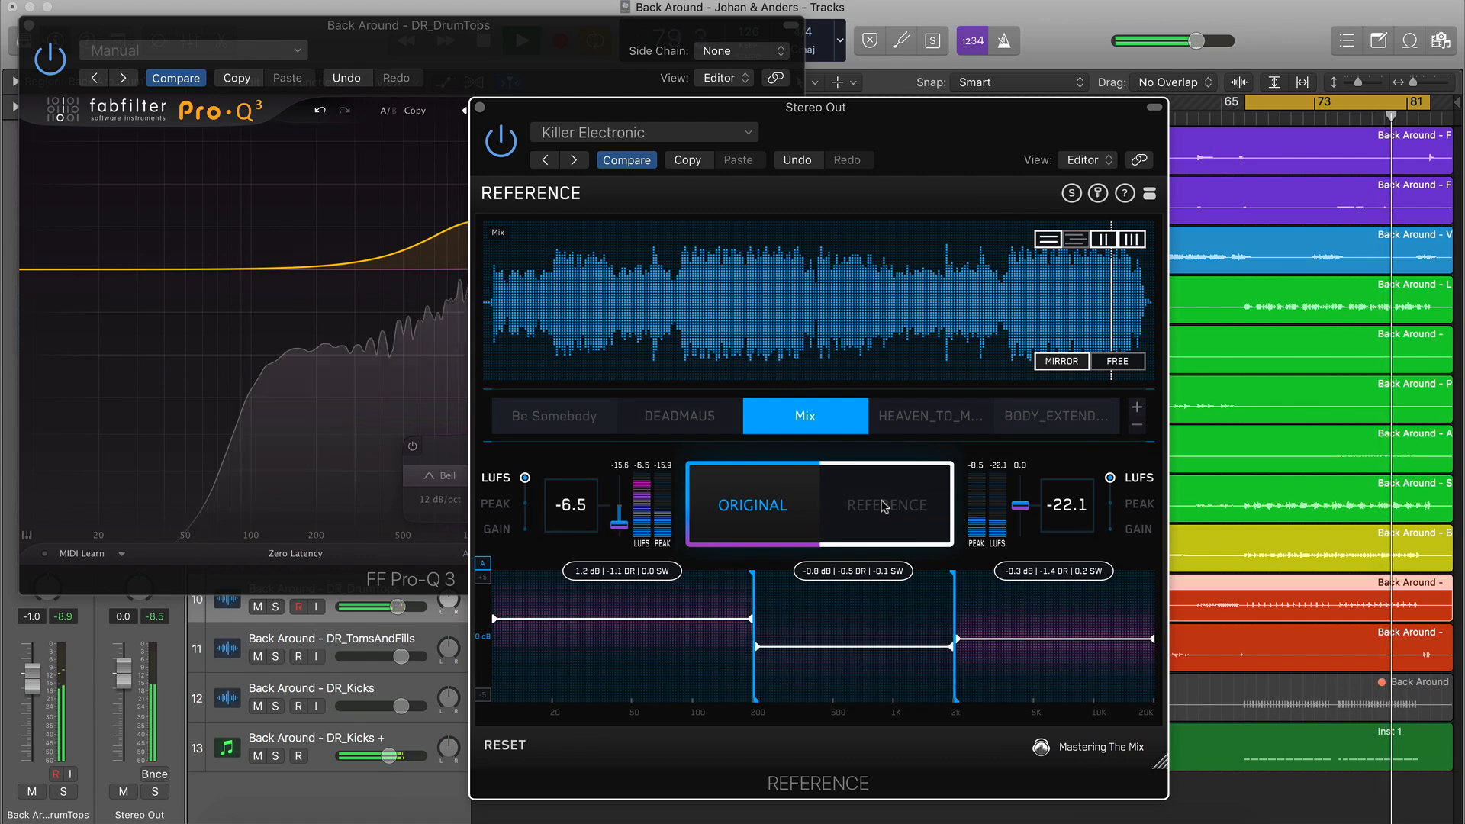
pyautogui.click(883, 506)
pyautogui.click(780, 502)
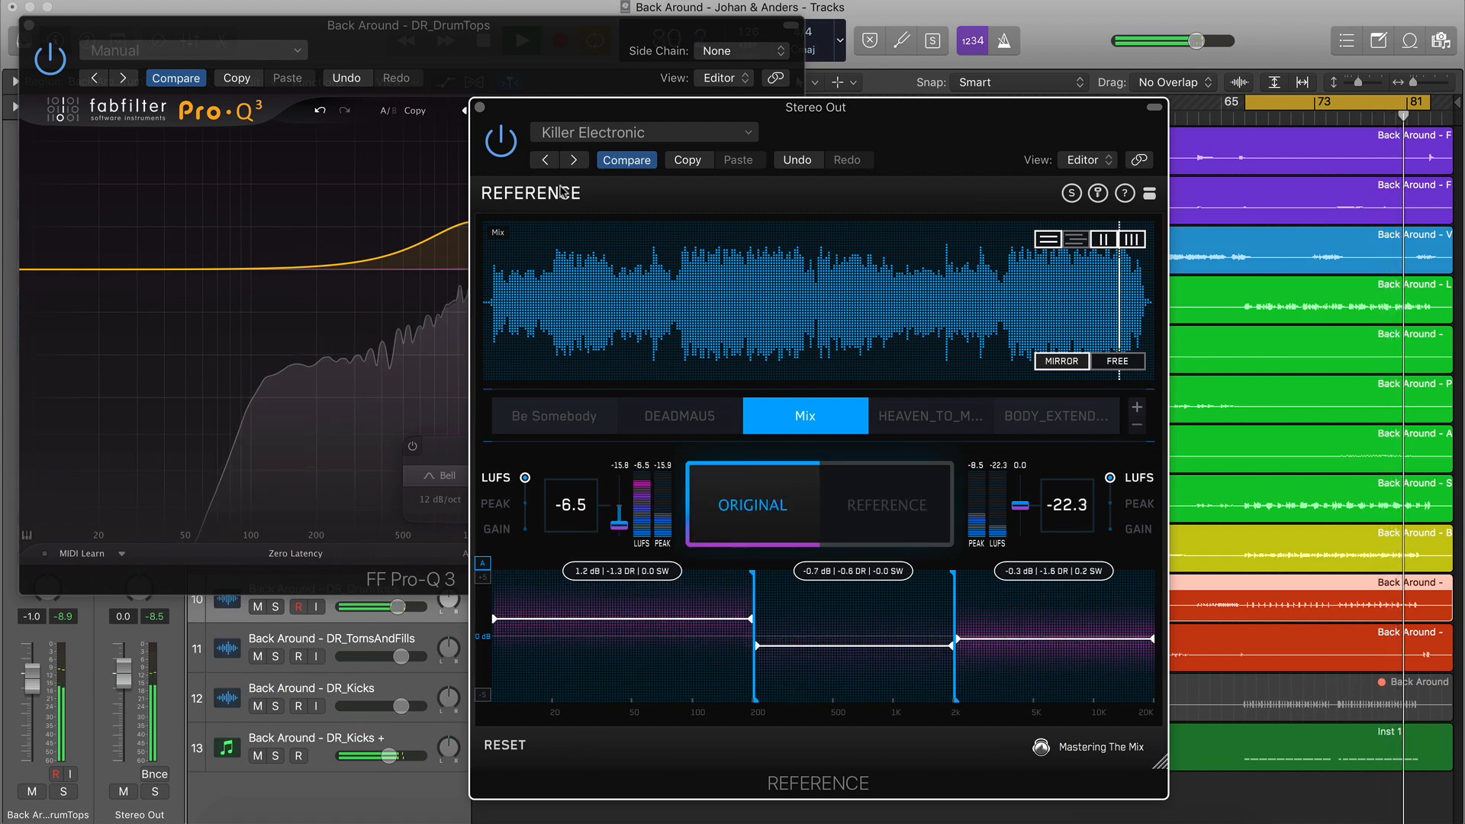
# In the DR_DrumTops Pro-Q 3, set the midrange bell to +0.55 dB at 1050.8 Hz and add a -0.33 dB bell at 344.29 Hz
pyautogui.click(446, 52)
pyautogui.moveTo(474, 229); pyautogui.dragTo(472, 245)
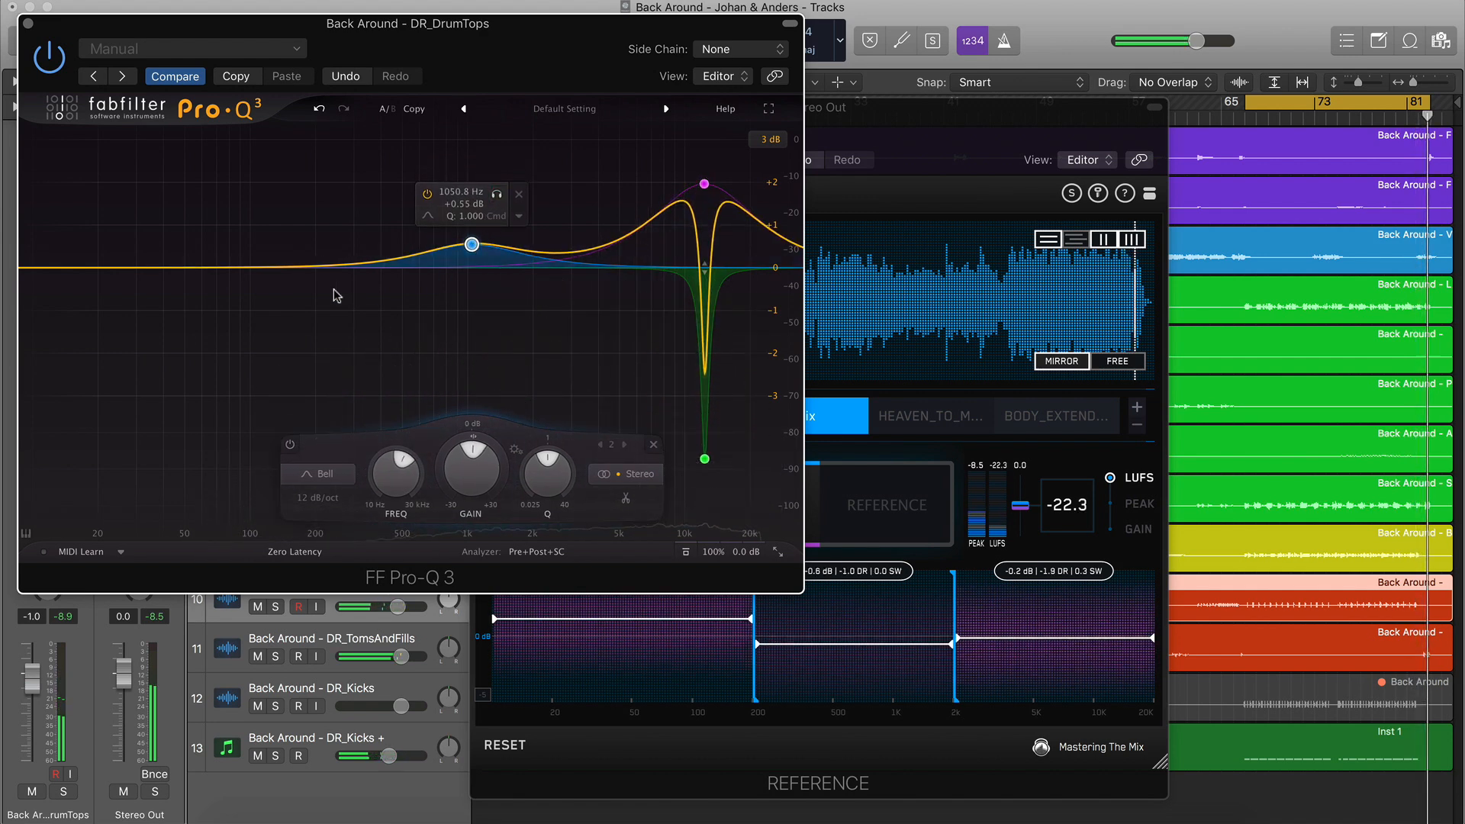
pyautogui.moveTo(332, 267); pyautogui.dragTo(366, 282)
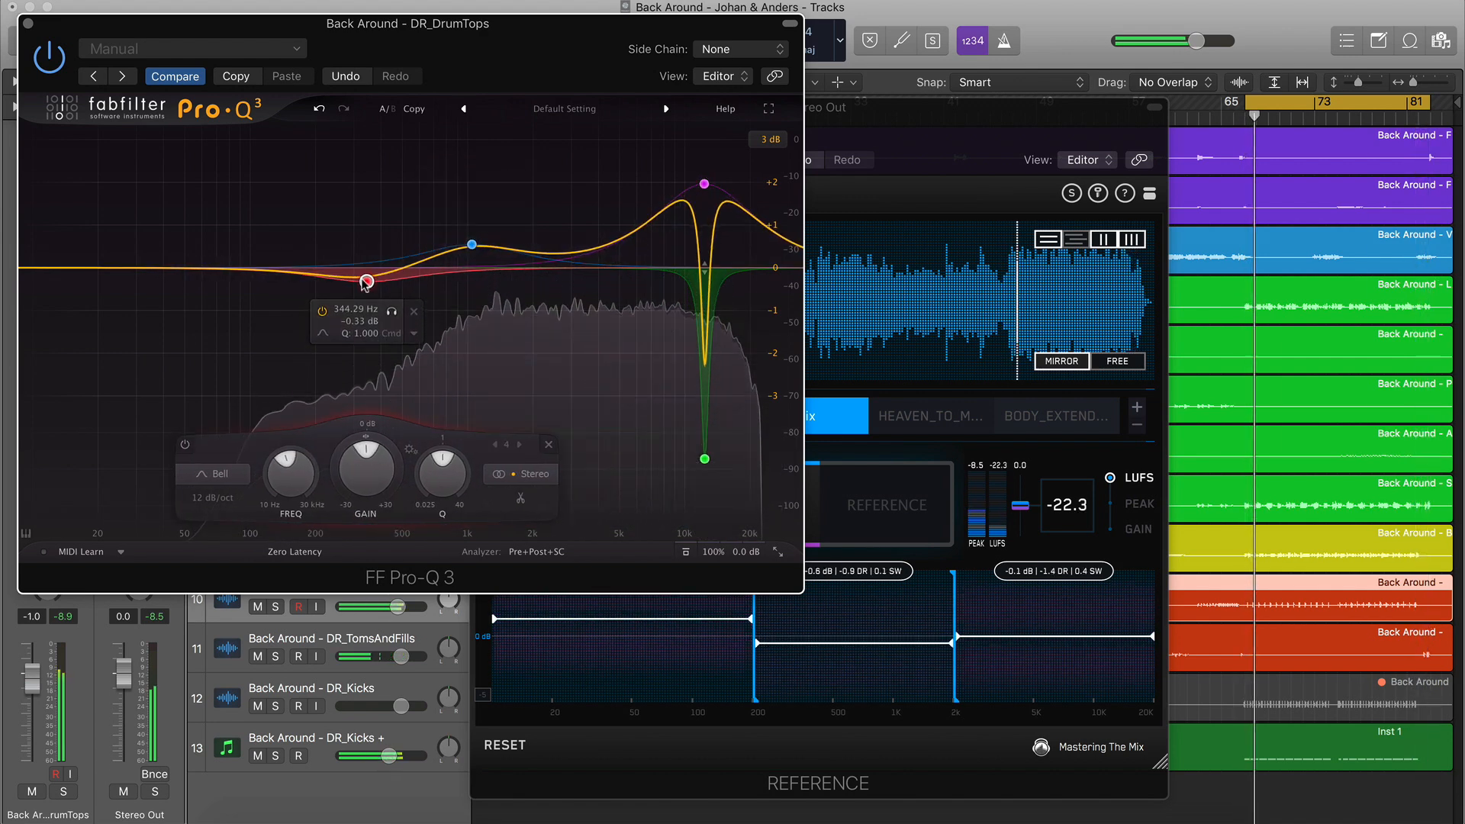
pyautogui.click(28, 23)
# Compare the original with the Mix reference, and briefly solo and mute LD_DropLead to check its contribution
pyautogui.click(887, 505)
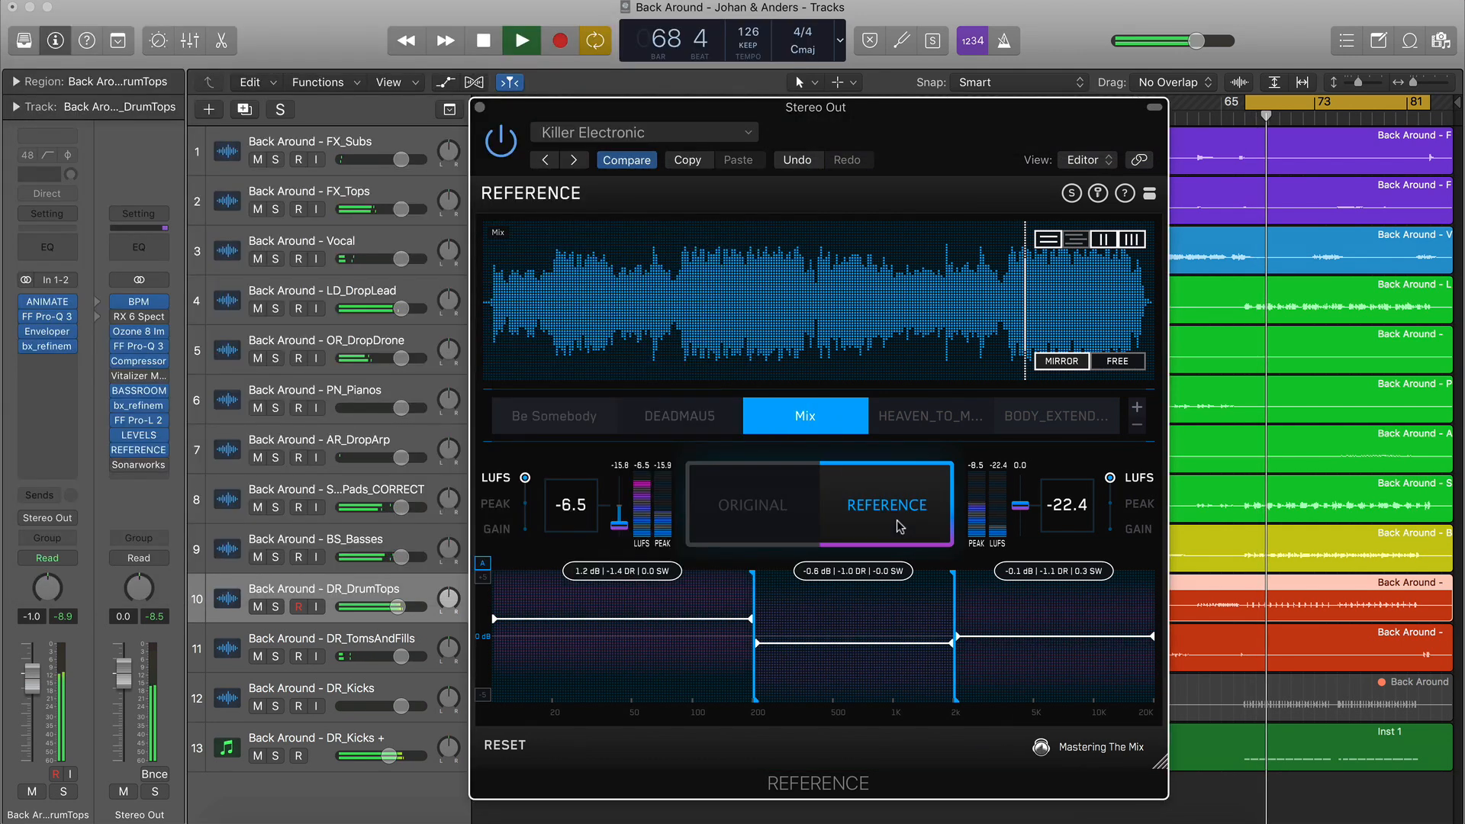
pyautogui.click(780, 521)
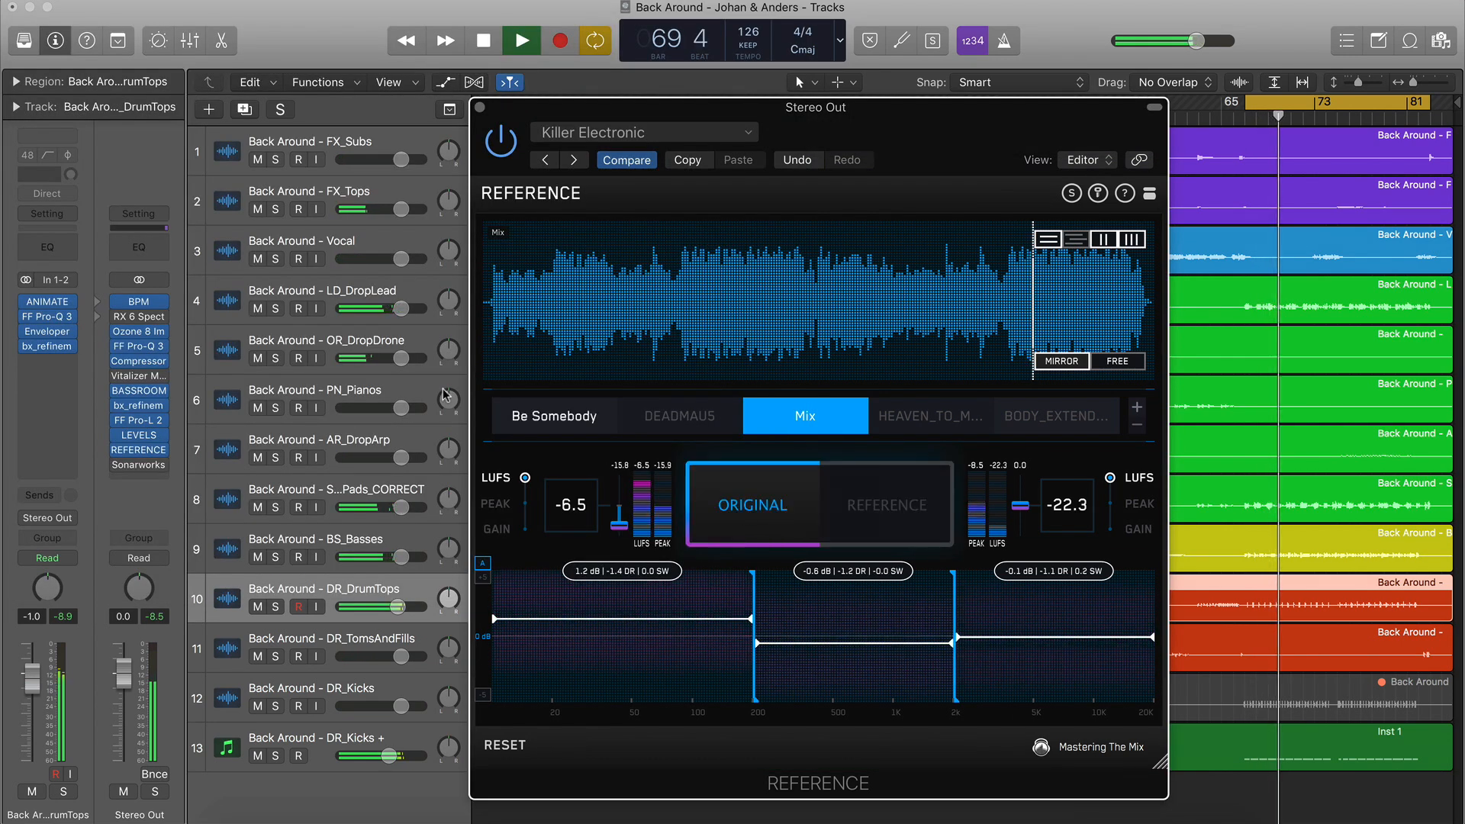
pyautogui.click(276, 309)
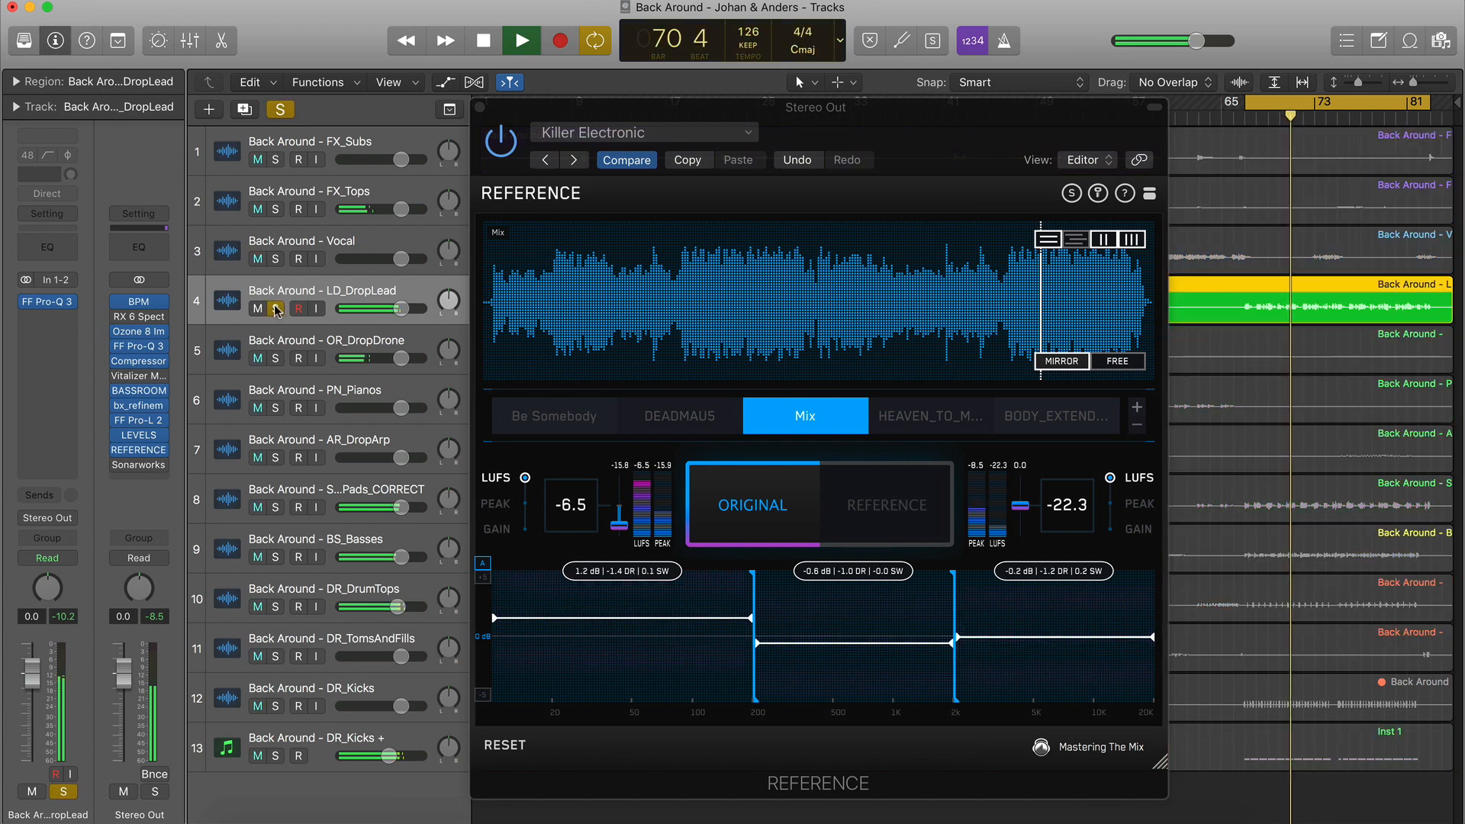
pyautogui.click(276, 308)
pyautogui.click(258, 308)
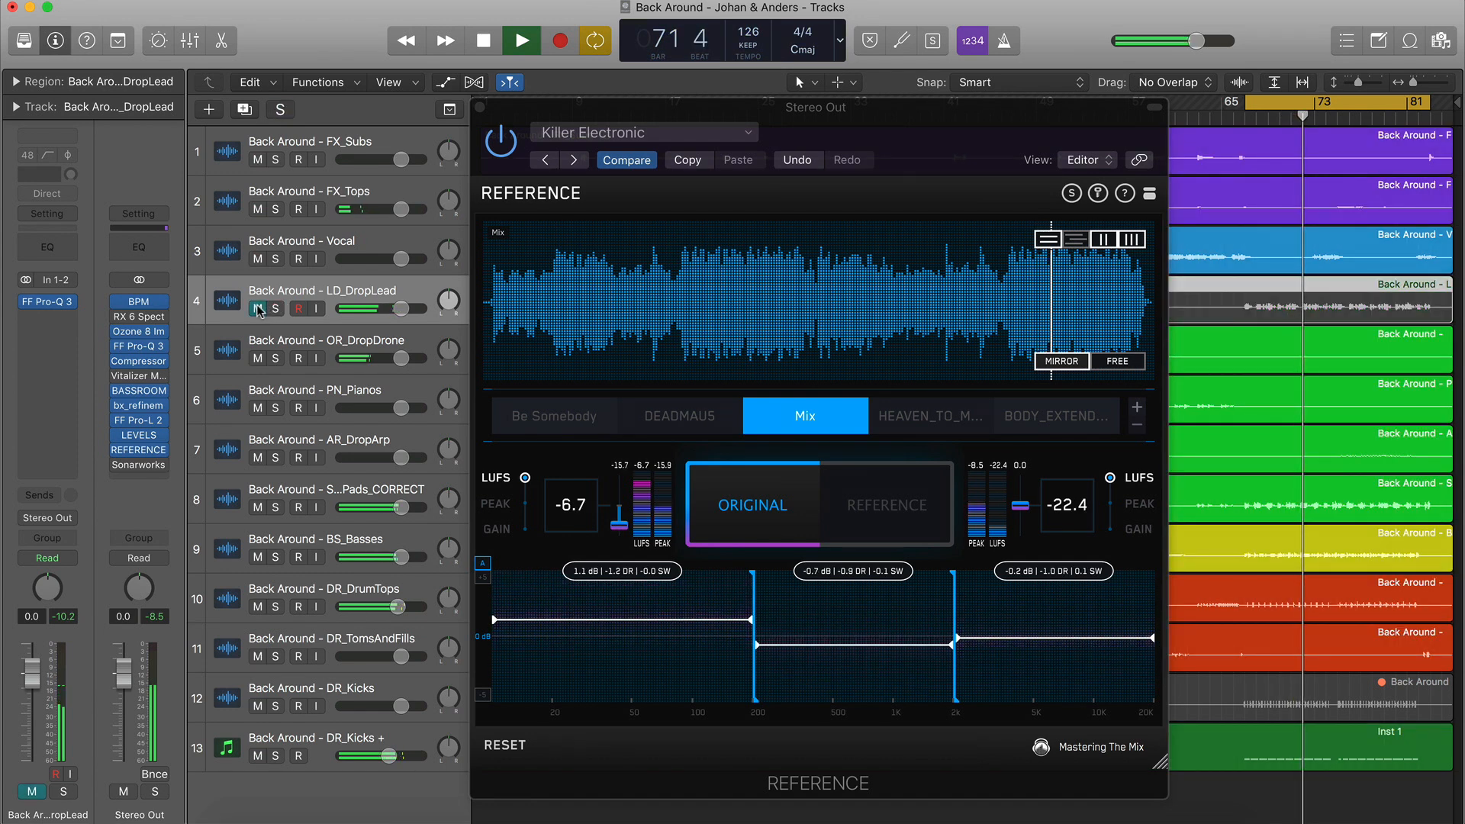
pyautogui.click(258, 310)
# In Pro-Q 3 on SY_ChordsAndPads_CORRECT, replace the flat 790 Hz bell with a +2.99 dB bell at 21264 Hz, Q 1
pyautogui.click(238, 499)
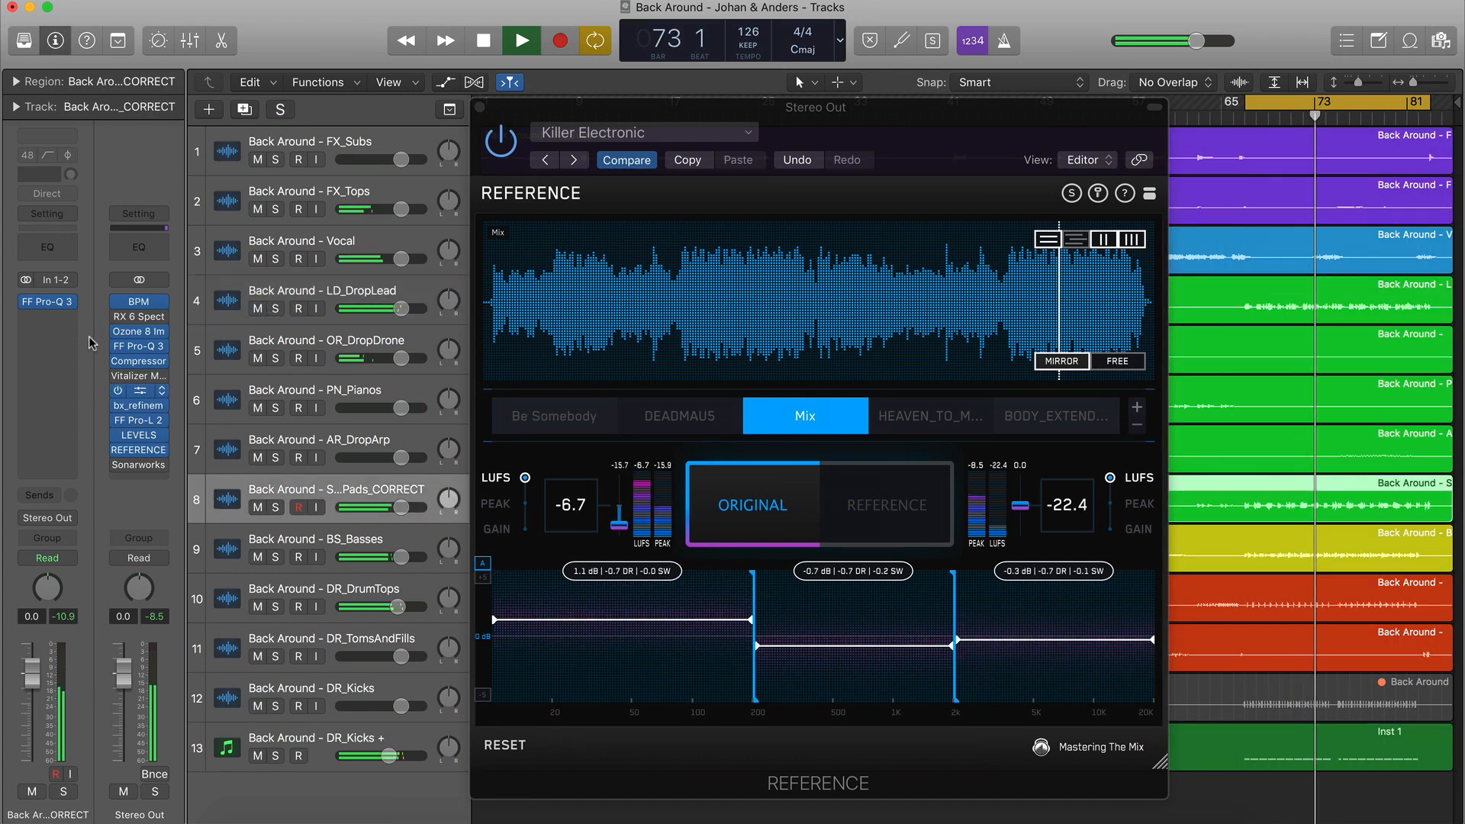
pyautogui.click(49, 302)
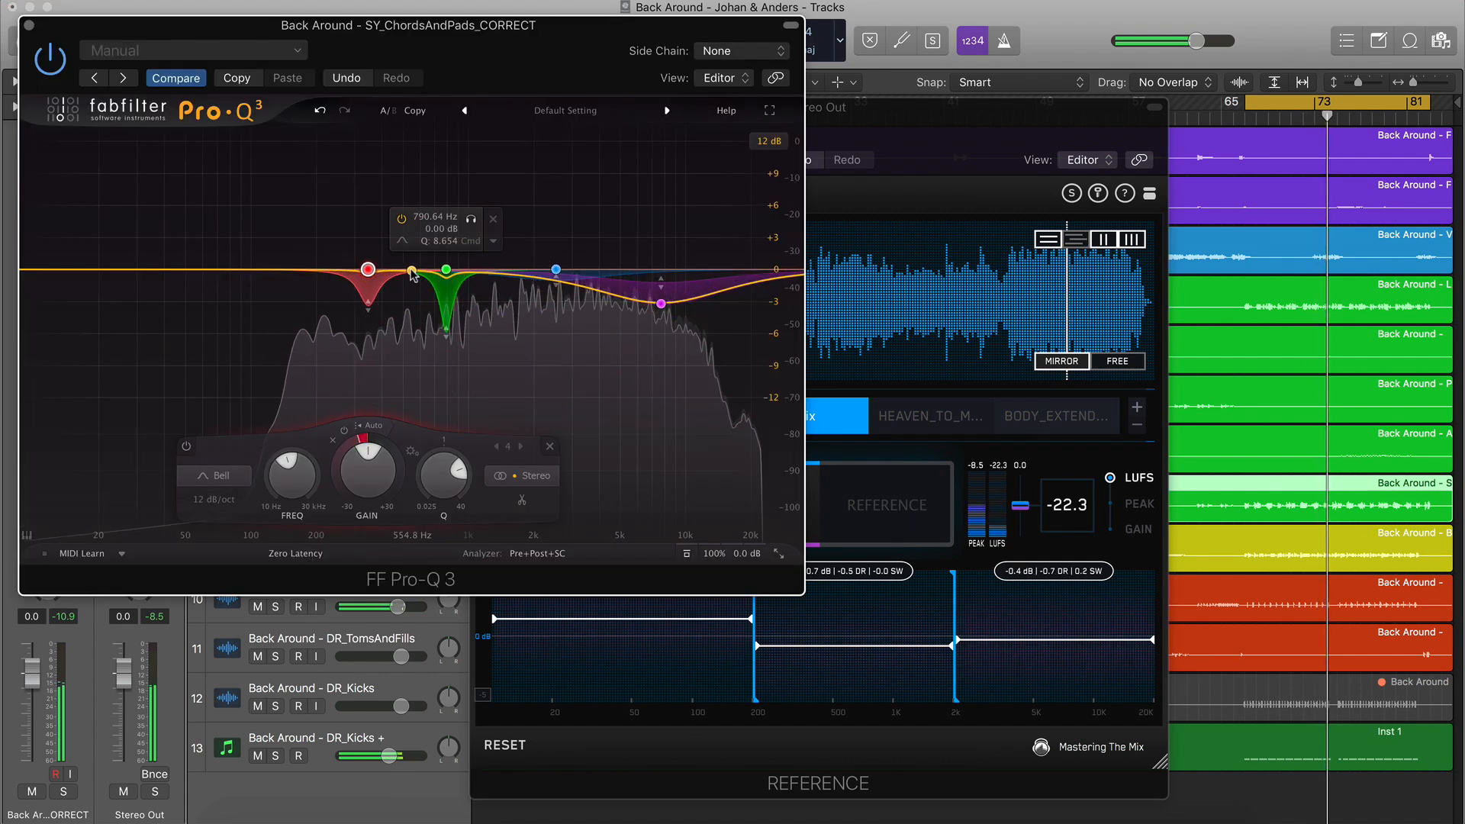
pyautogui.moveTo(412, 271); pyautogui.dragTo(758, 242)
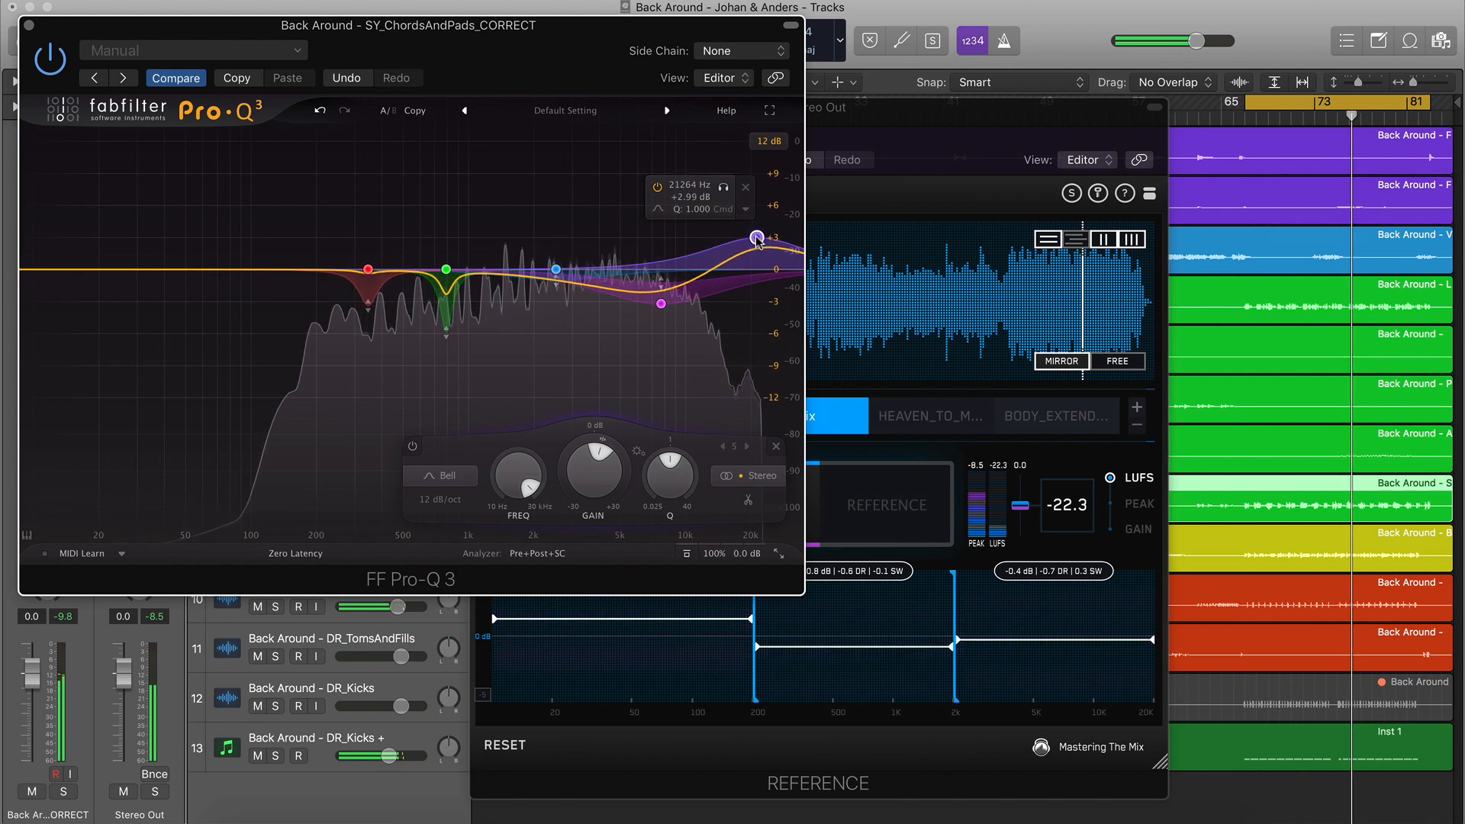
# Compare the original with the Mix reference, review the SY_ChordsAndPads_CORRECT EQ curve, and close its Pro-Q 3 window
pyautogui.click(885, 522)
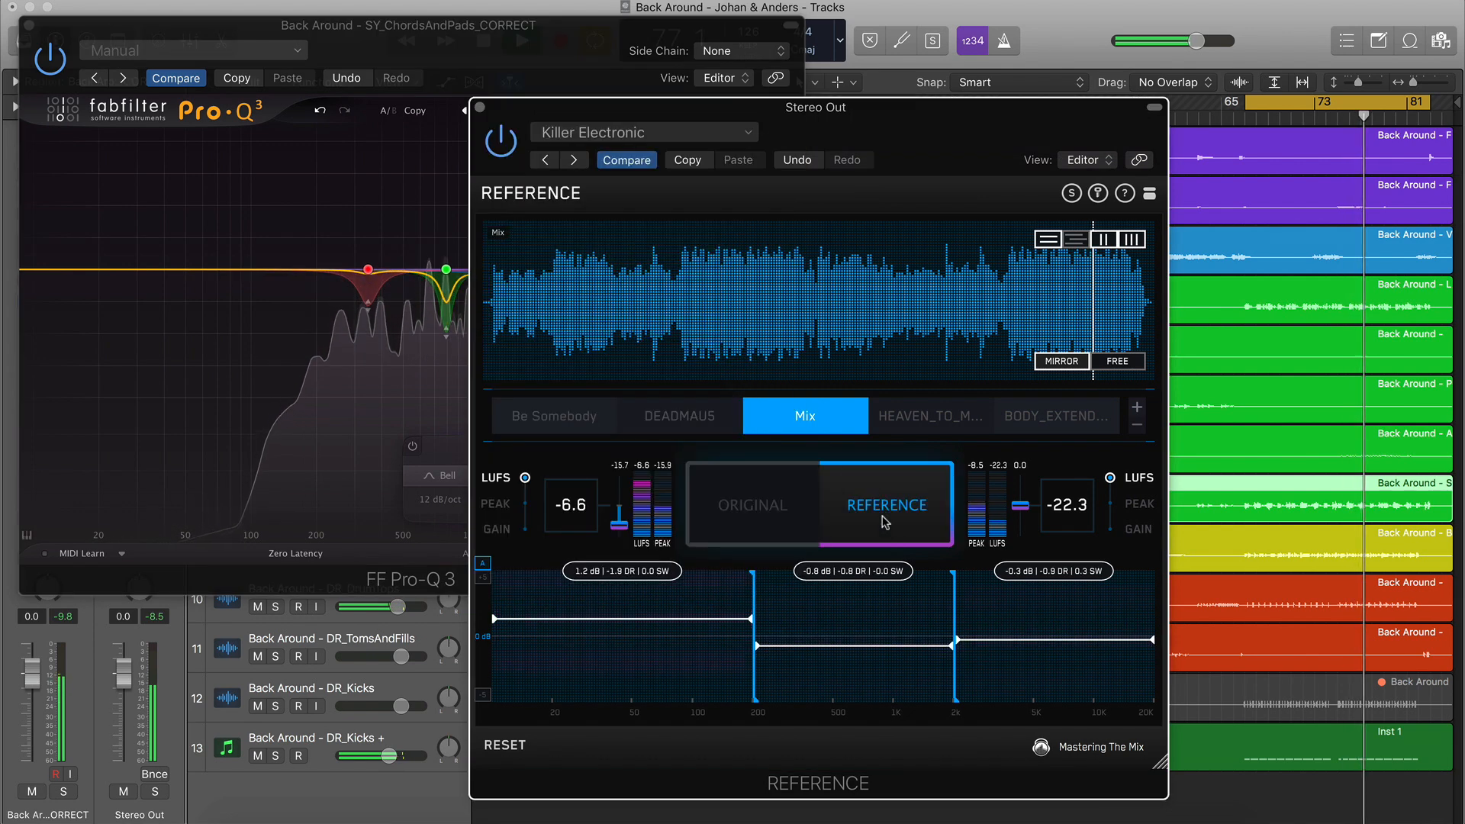
pyautogui.click(776, 509)
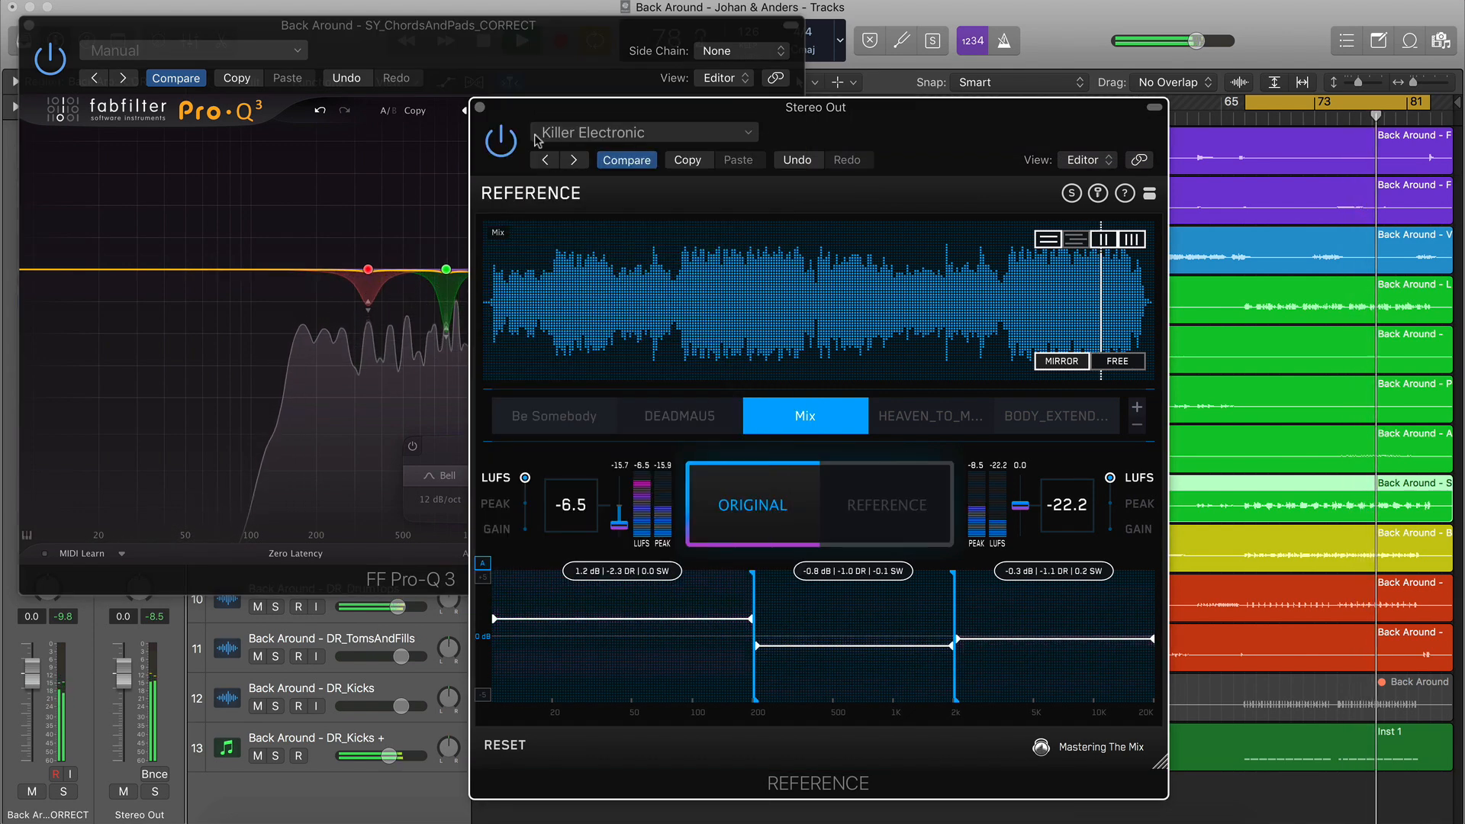
pyautogui.click(485, 61)
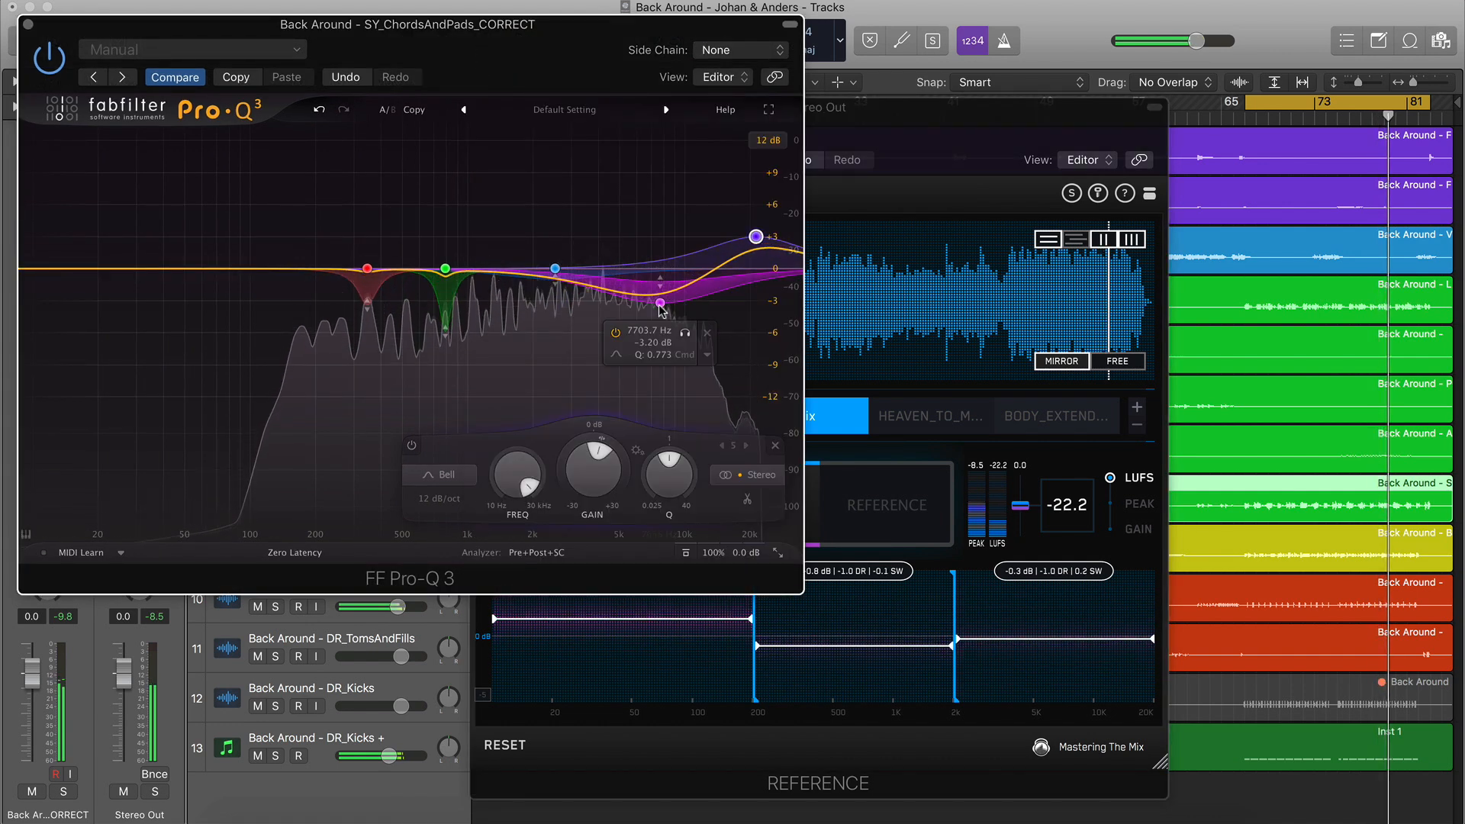
pyautogui.press('super+w')
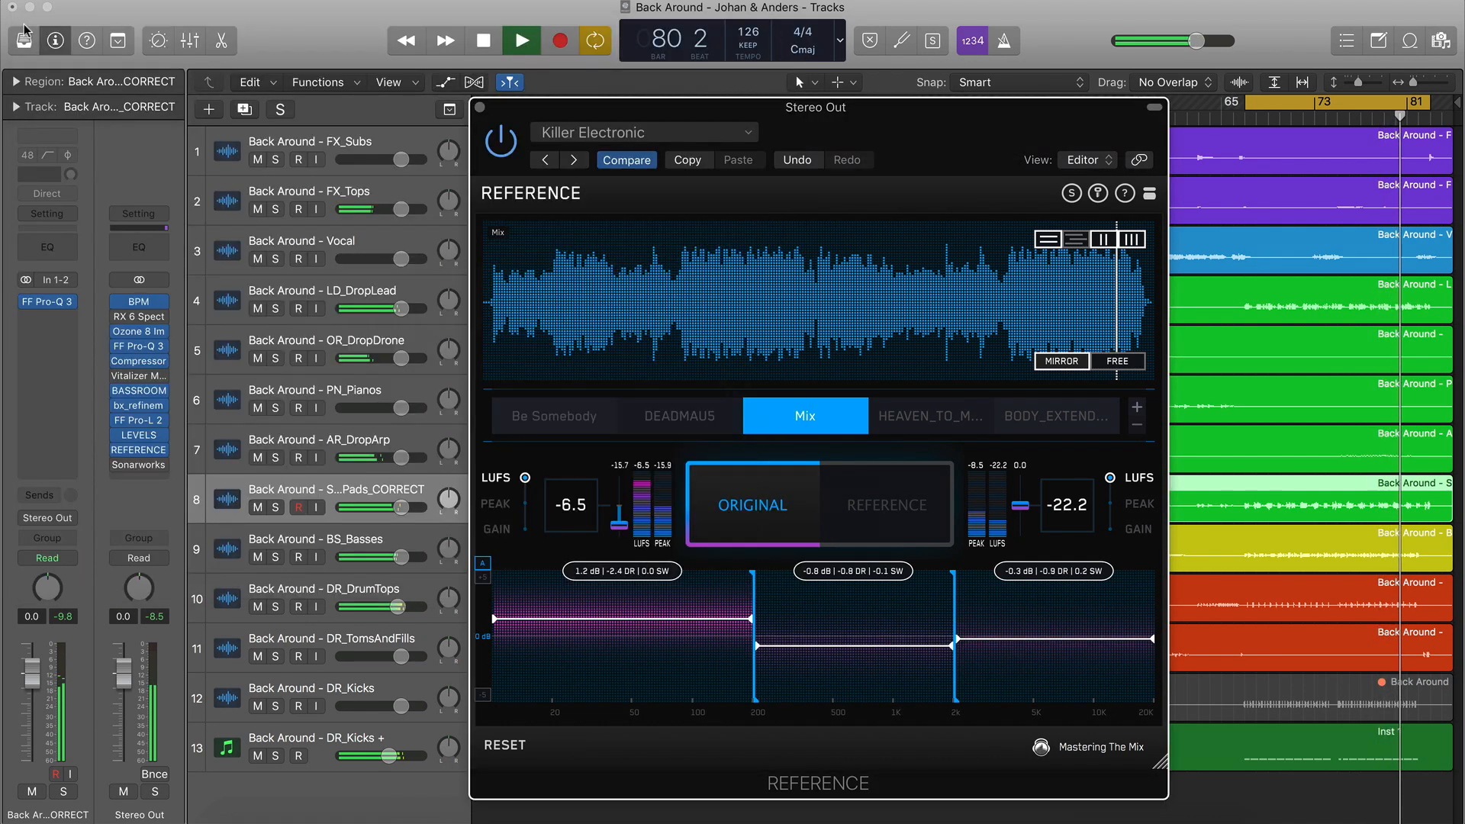
# In the LD_DropLead Pro-Q 3, raise the high bell to +2.98 dB at 20106 Hz and deepen the 4594.1 Hz bell's dynamic cut to about -2 dB
pyautogui.click(336, 294)
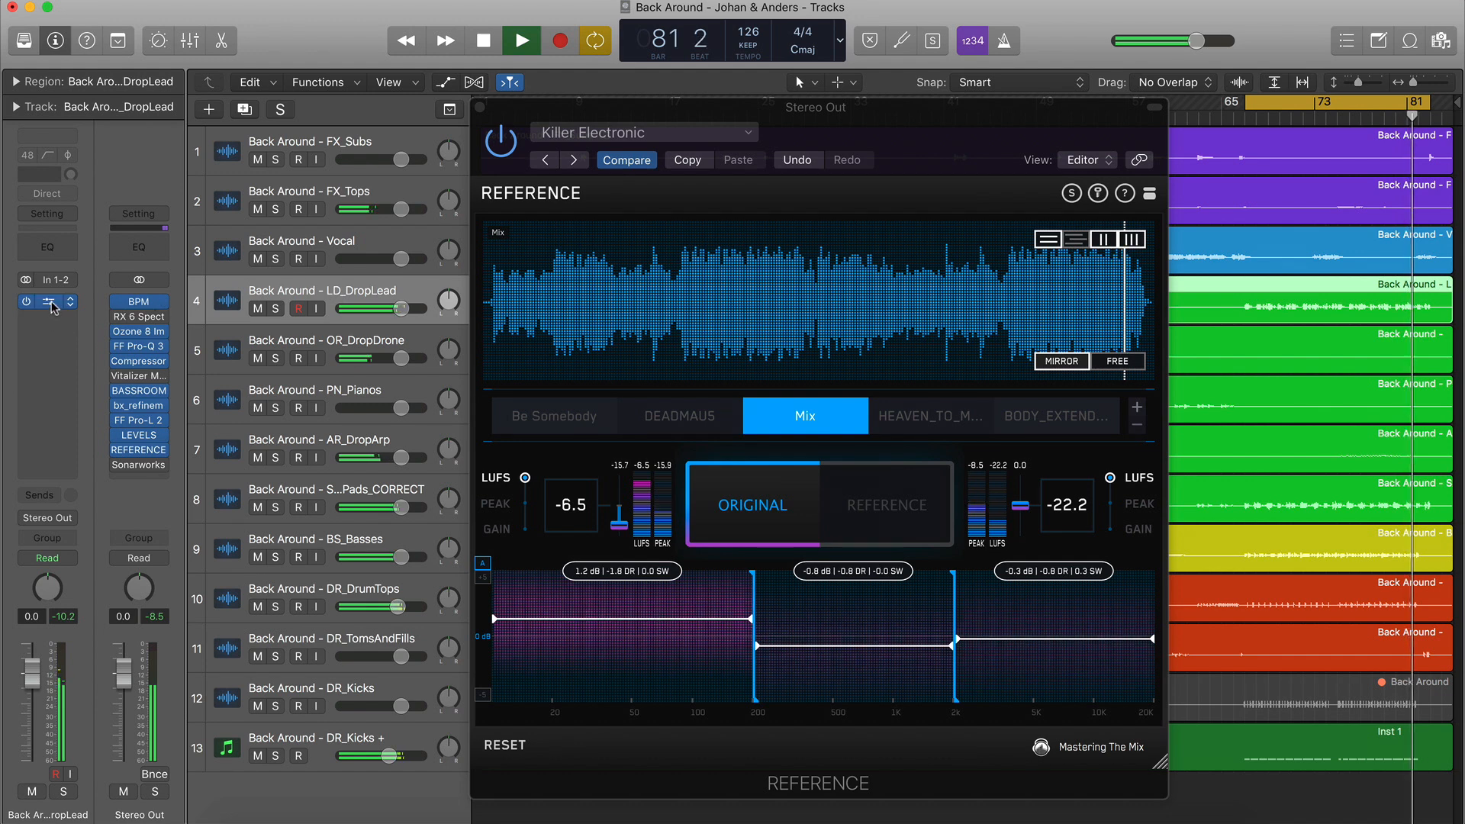
pyautogui.click(50, 303)
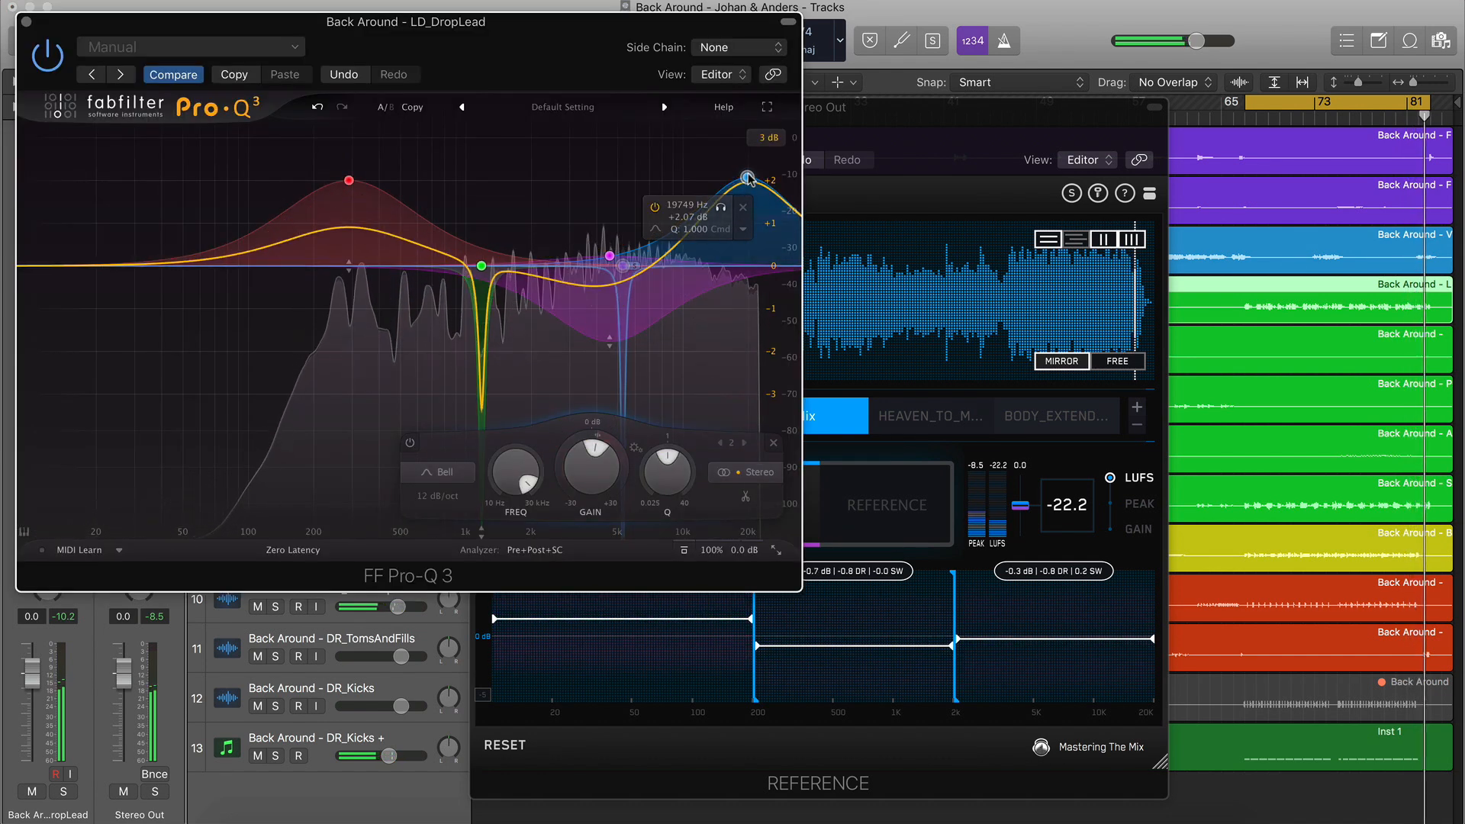
pyautogui.moveTo(748, 180); pyautogui.dragTo(749, 138)
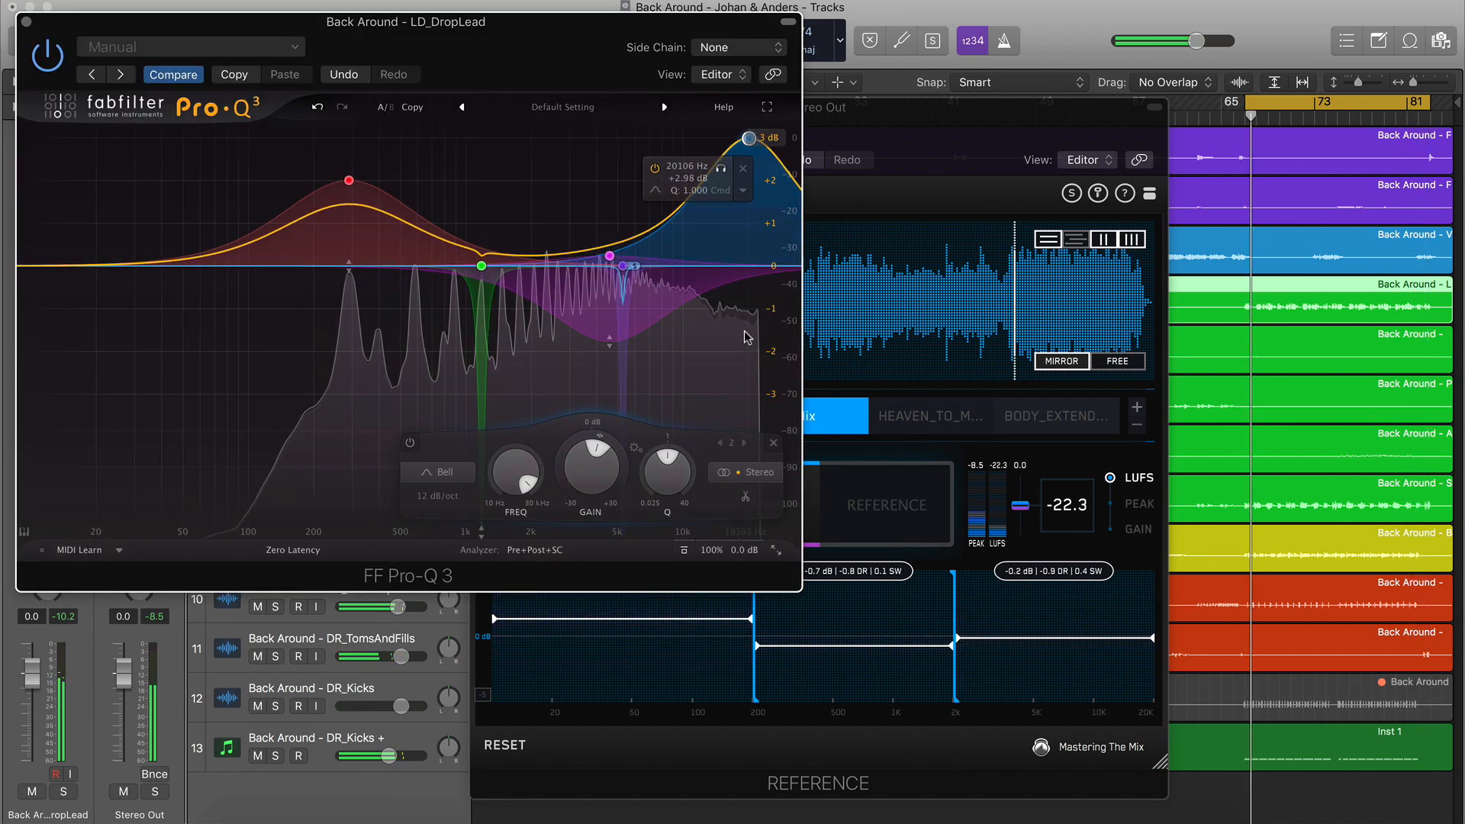
pyautogui.click(609, 336)
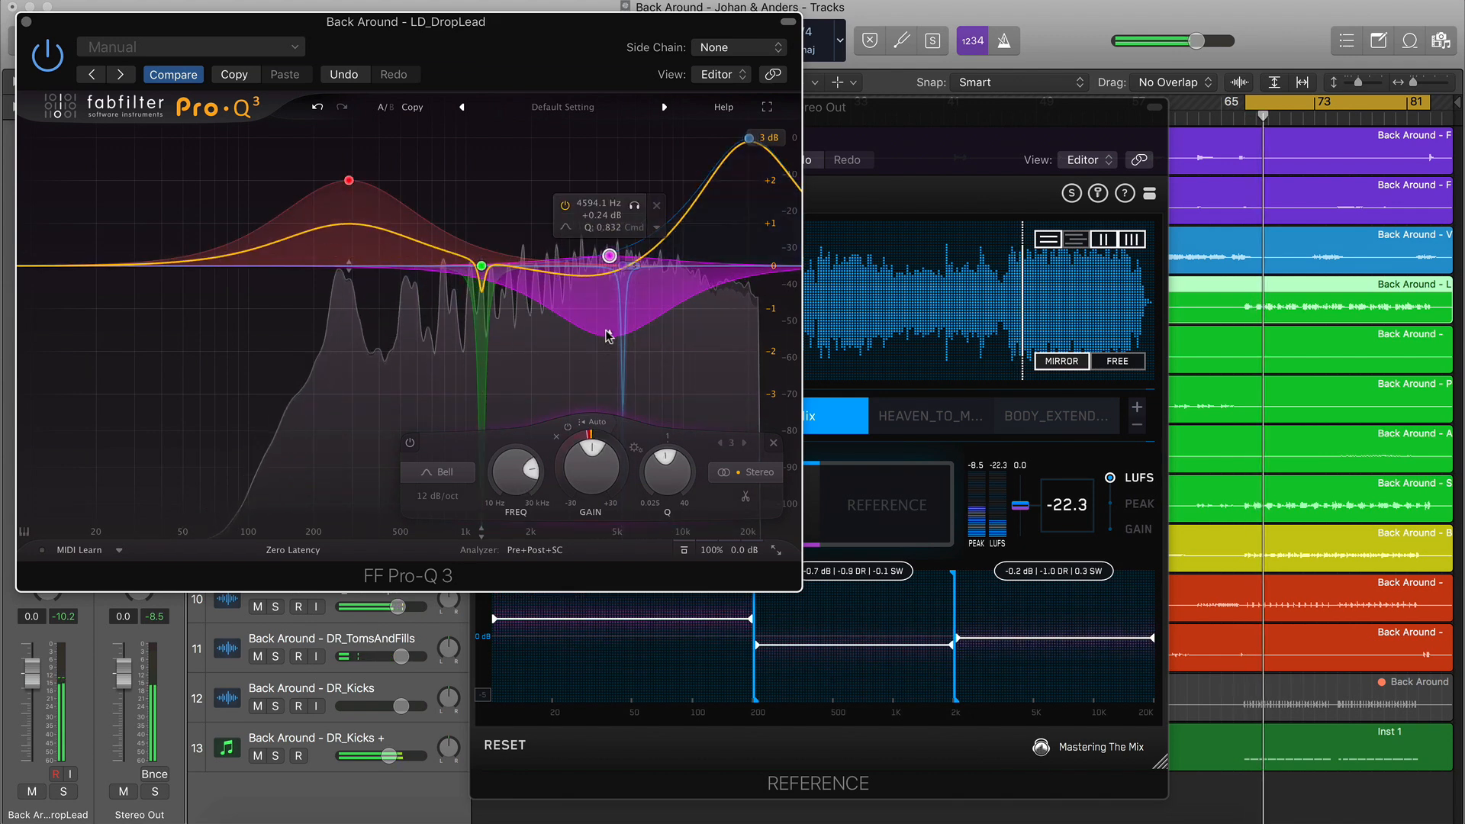
pyautogui.moveTo(609, 336)
pyautogui.mouseDown()
pyautogui.moveTo(603, 401)
pyautogui.moveTo(607, 356)
pyautogui.mouseUp()
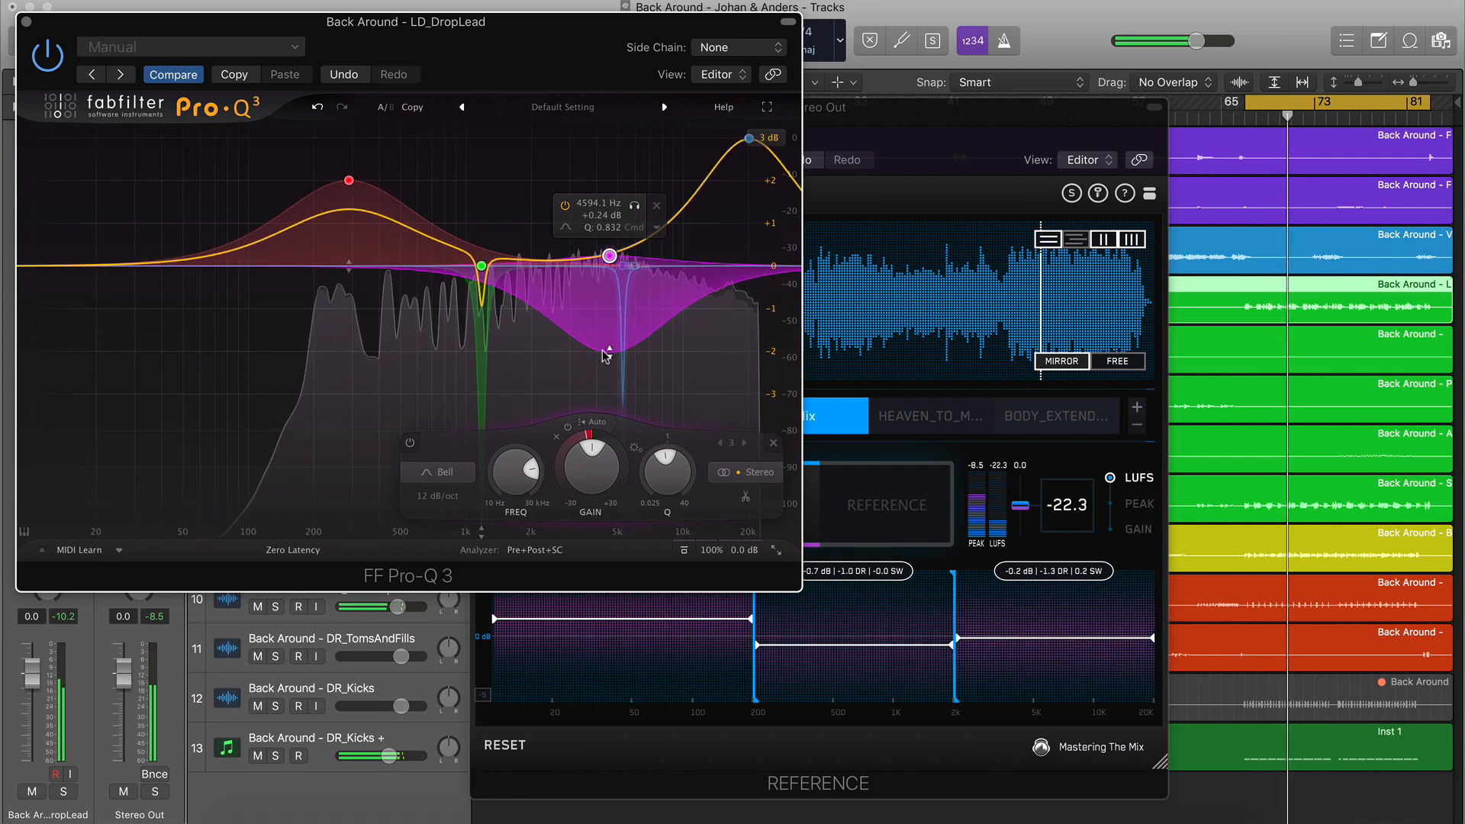
pyautogui.click(26, 21)
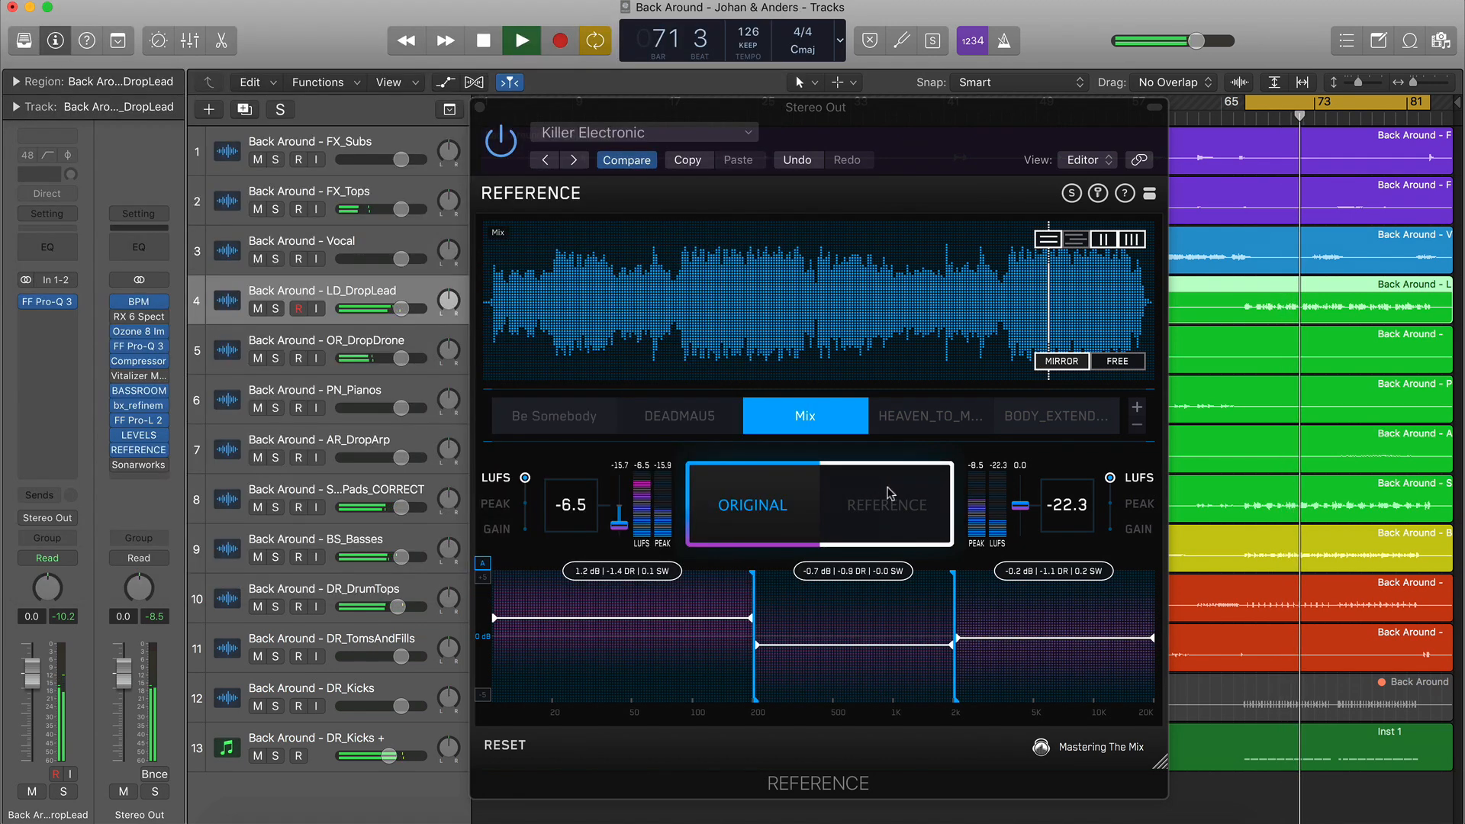
# Compare the original with the Mix reference, and briefly solo SY_ChordsAndPads_CORRECT to check its contribution
pyautogui.click(890, 492)
pyautogui.click(756, 524)
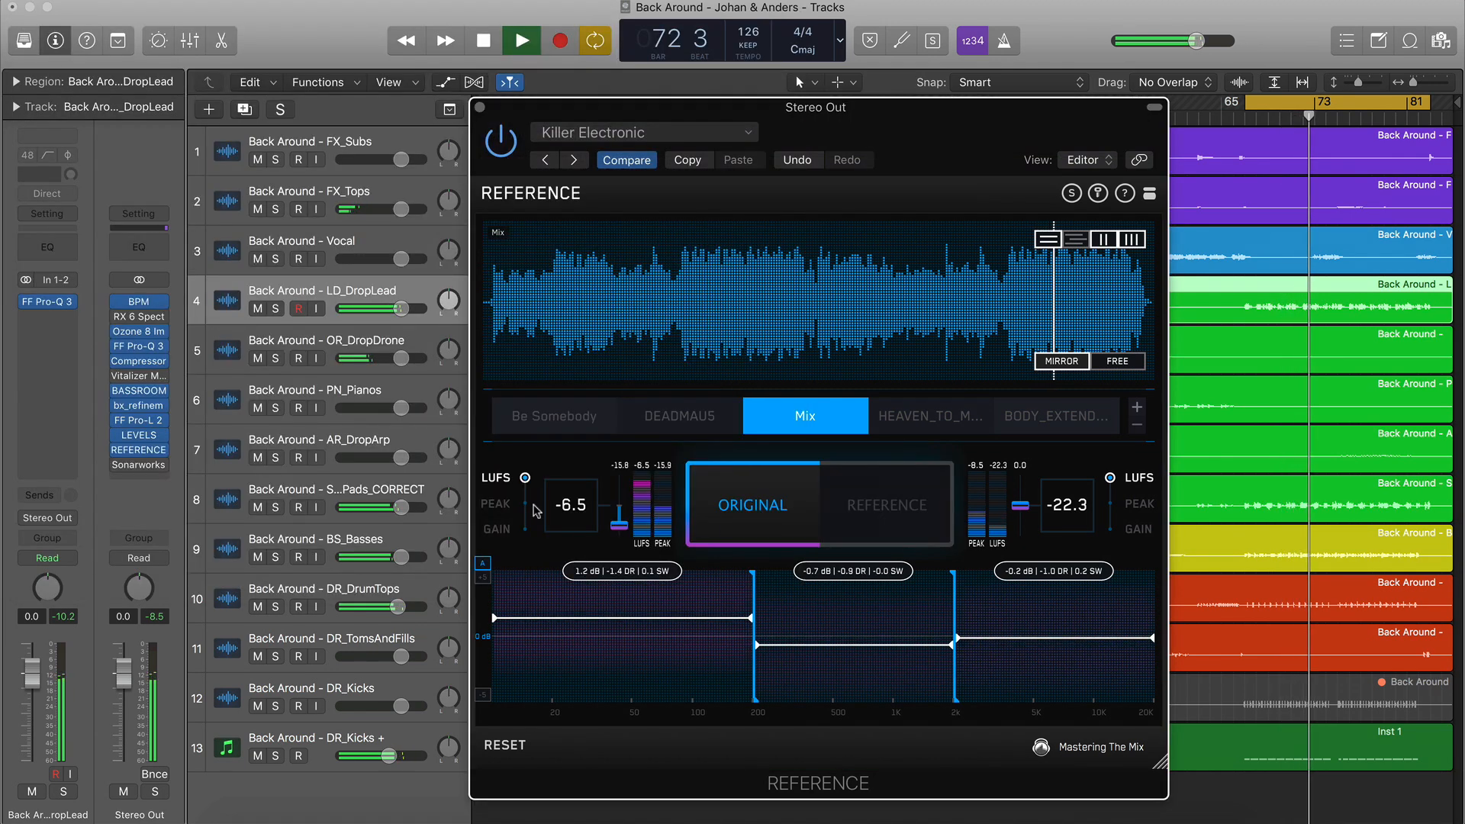
pyautogui.click(333, 487)
pyautogui.click(276, 507)
pyautogui.click(276, 508)
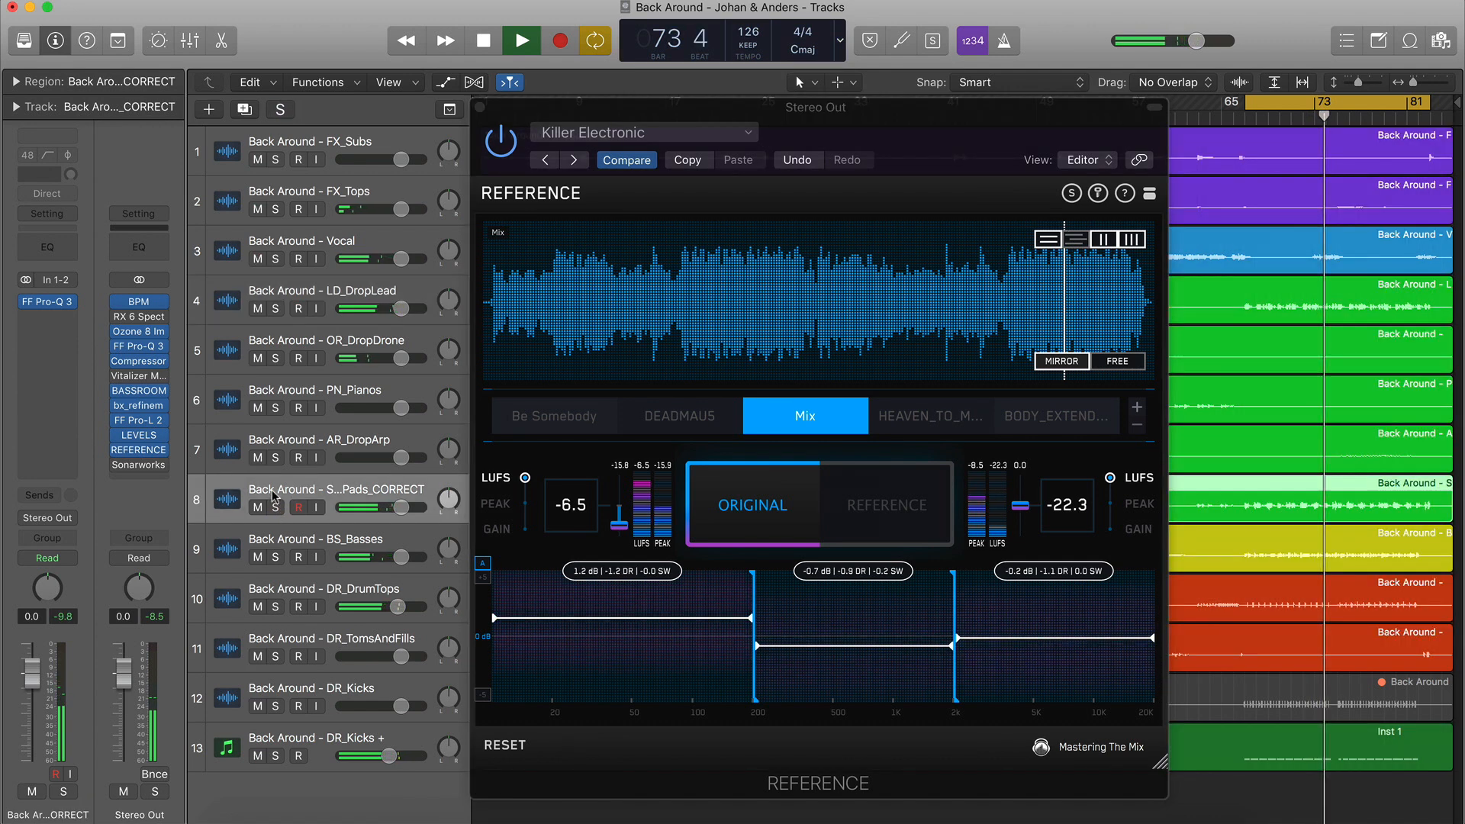
# Insert Ozone 8 Imager on SY_ChordsAndPads_CORRECT with a 985 Hz crossover, band 2–4 widths of 54.4, 74.7 and 65.8, and output at -3.4 dB
pyautogui.click(51, 333)
pyautogui.moveTo(196, 362); pyautogui.dragTo(197, 292)
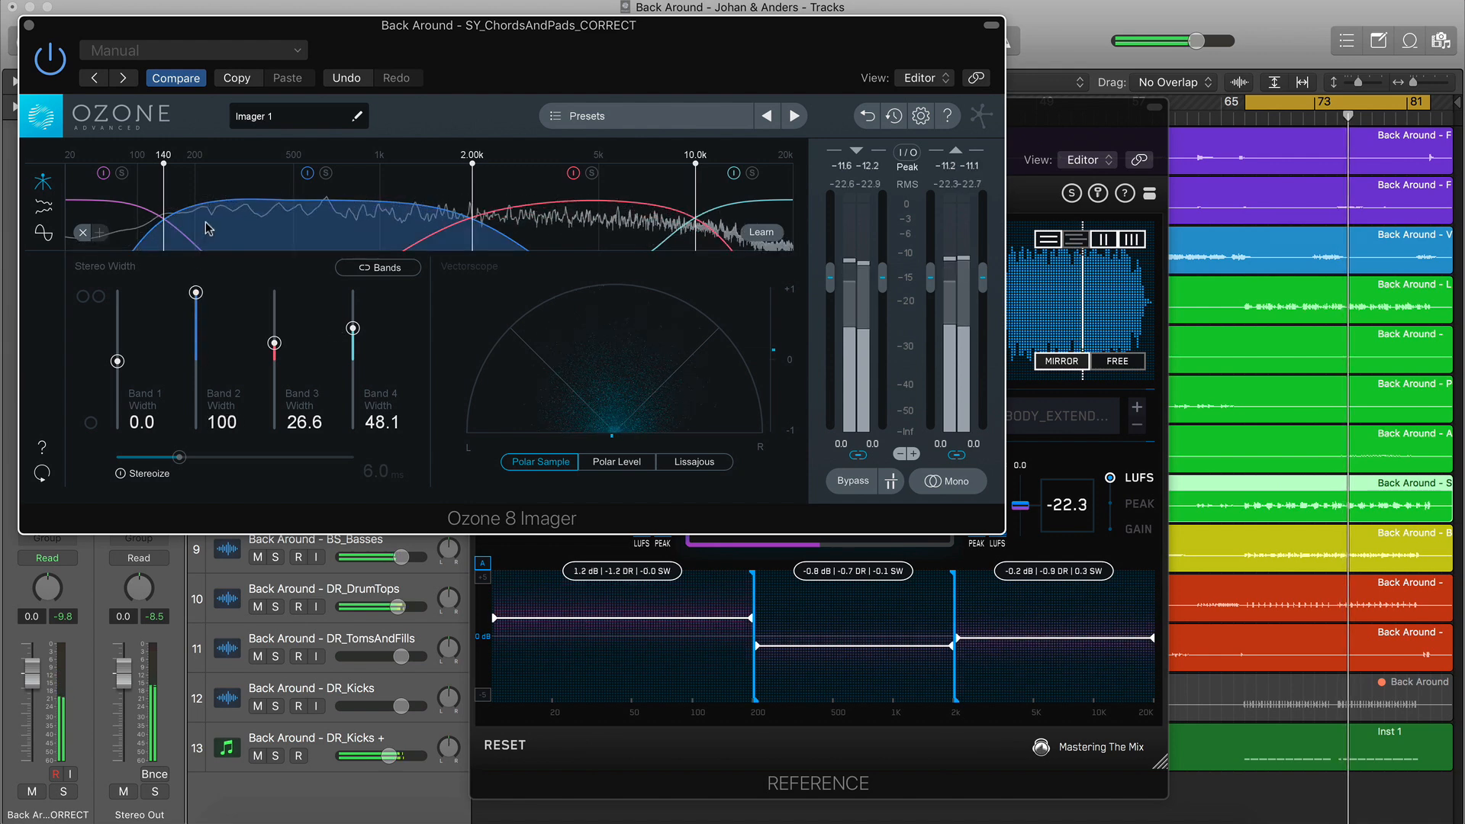
pyautogui.moveTo(275, 344); pyautogui.dragTo(274, 292)
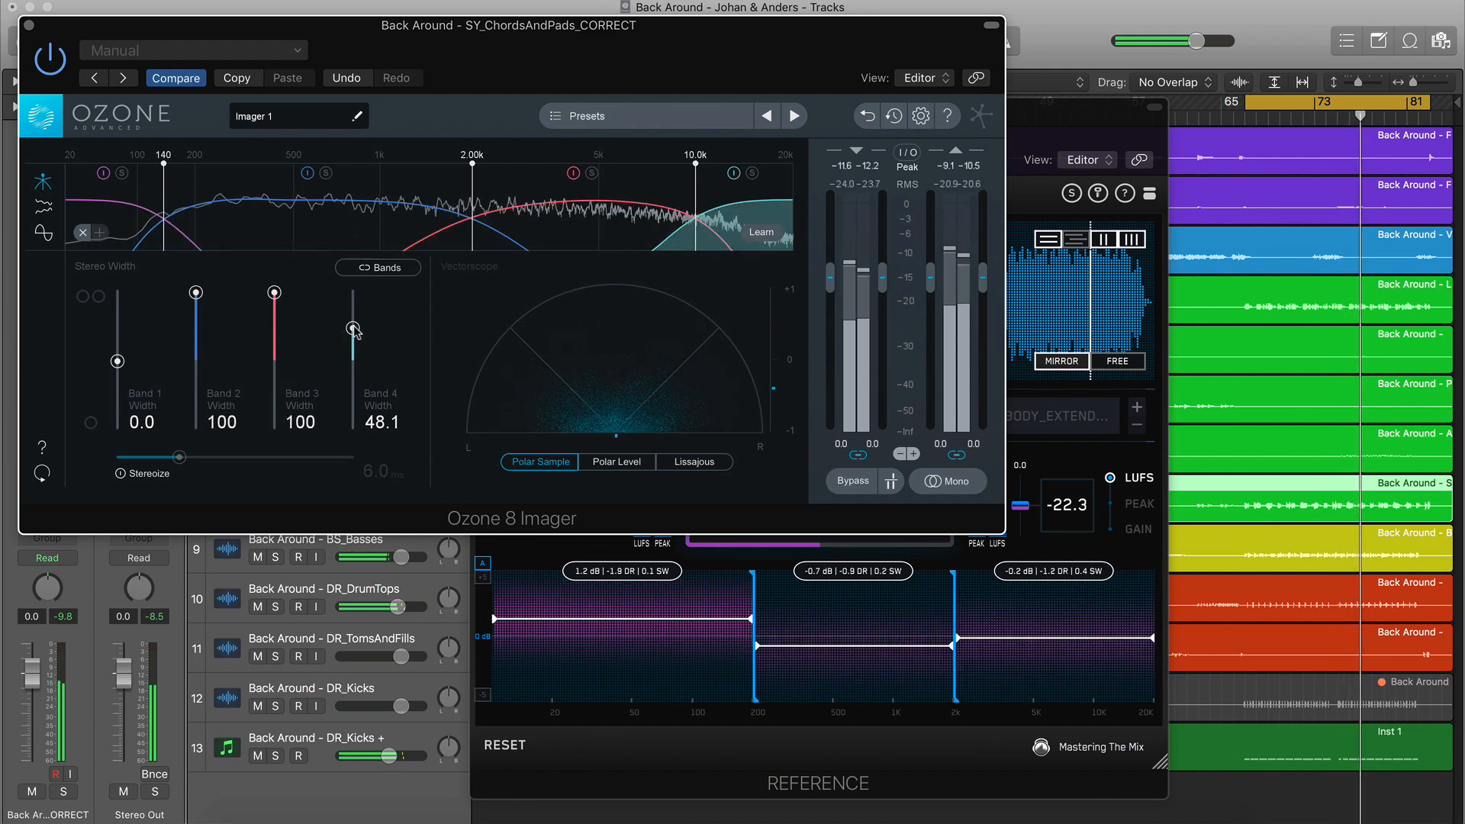
pyautogui.moveTo(275, 293); pyautogui.dragTo(197, 327)
pyautogui.moveTo(473, 209); pyautogui.dragTo(392, 209)
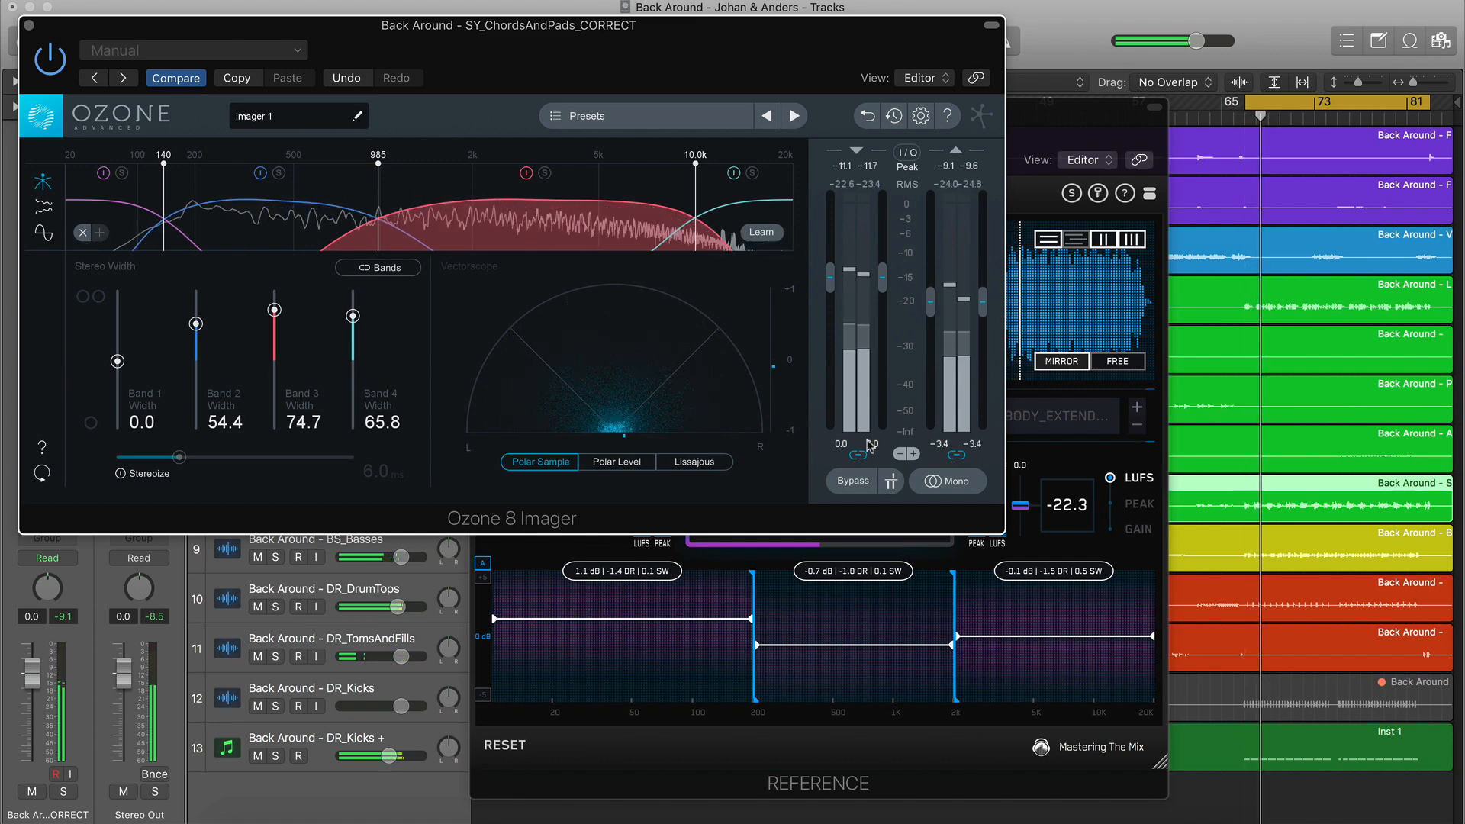
# Reduce the Imager's band 2 width to 24.1 and band 3 width to 43.0, set output to -2.4 dB, and compare against bypass
pyautogui.click(852, 482)
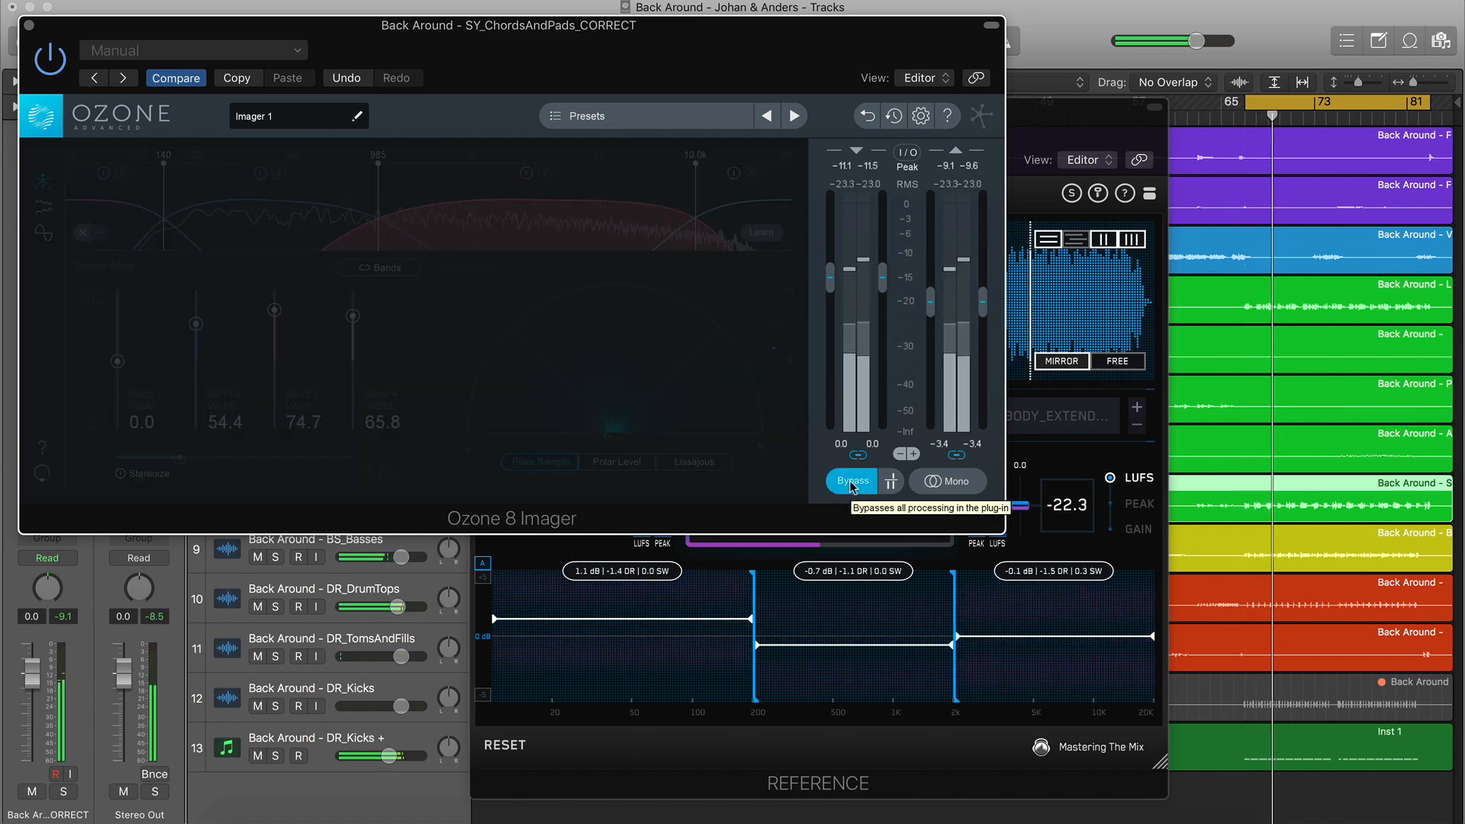
pyautogui.click(852, 483)
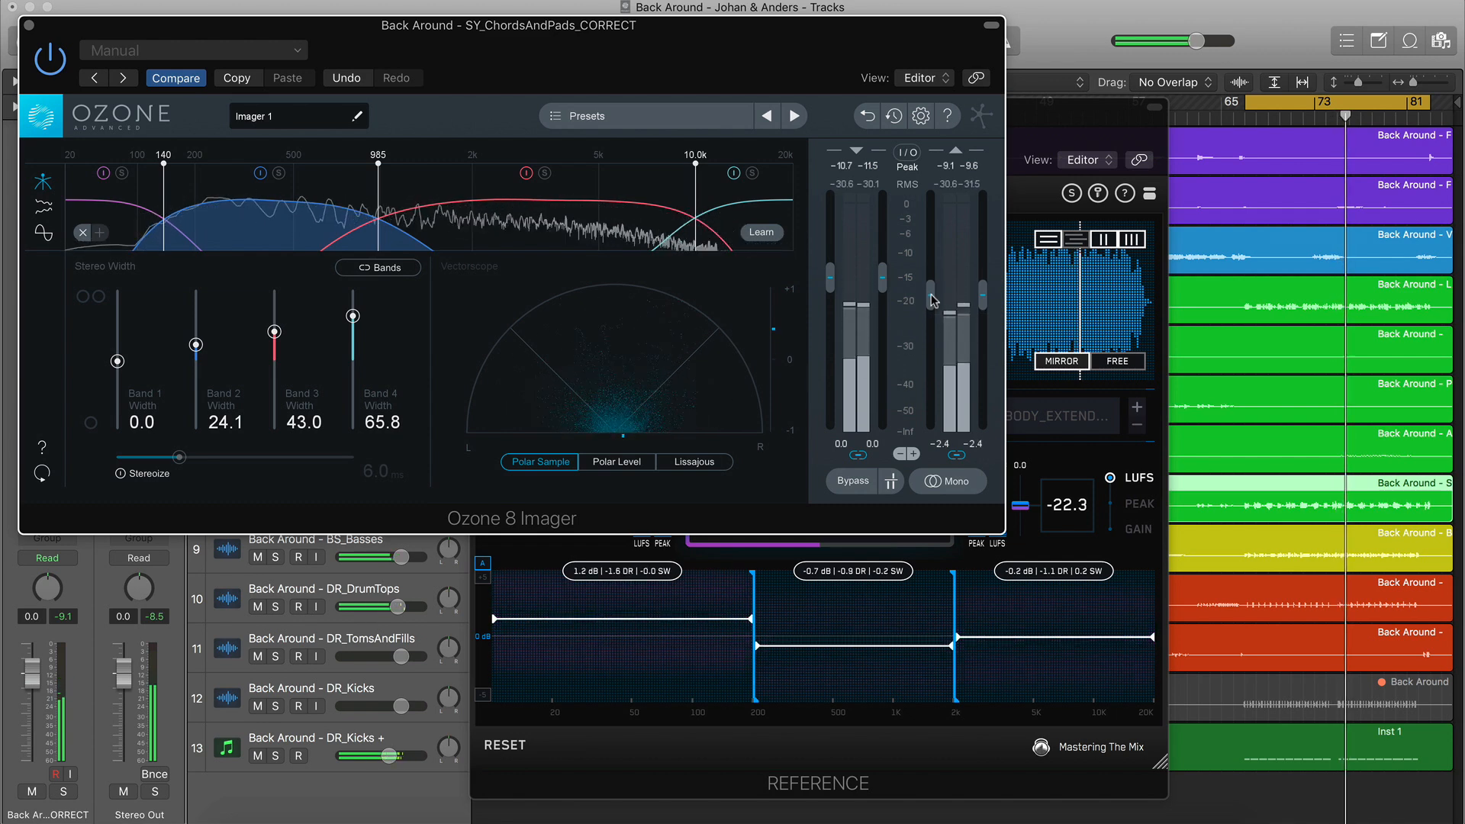
pyautogui.click(853, 482)
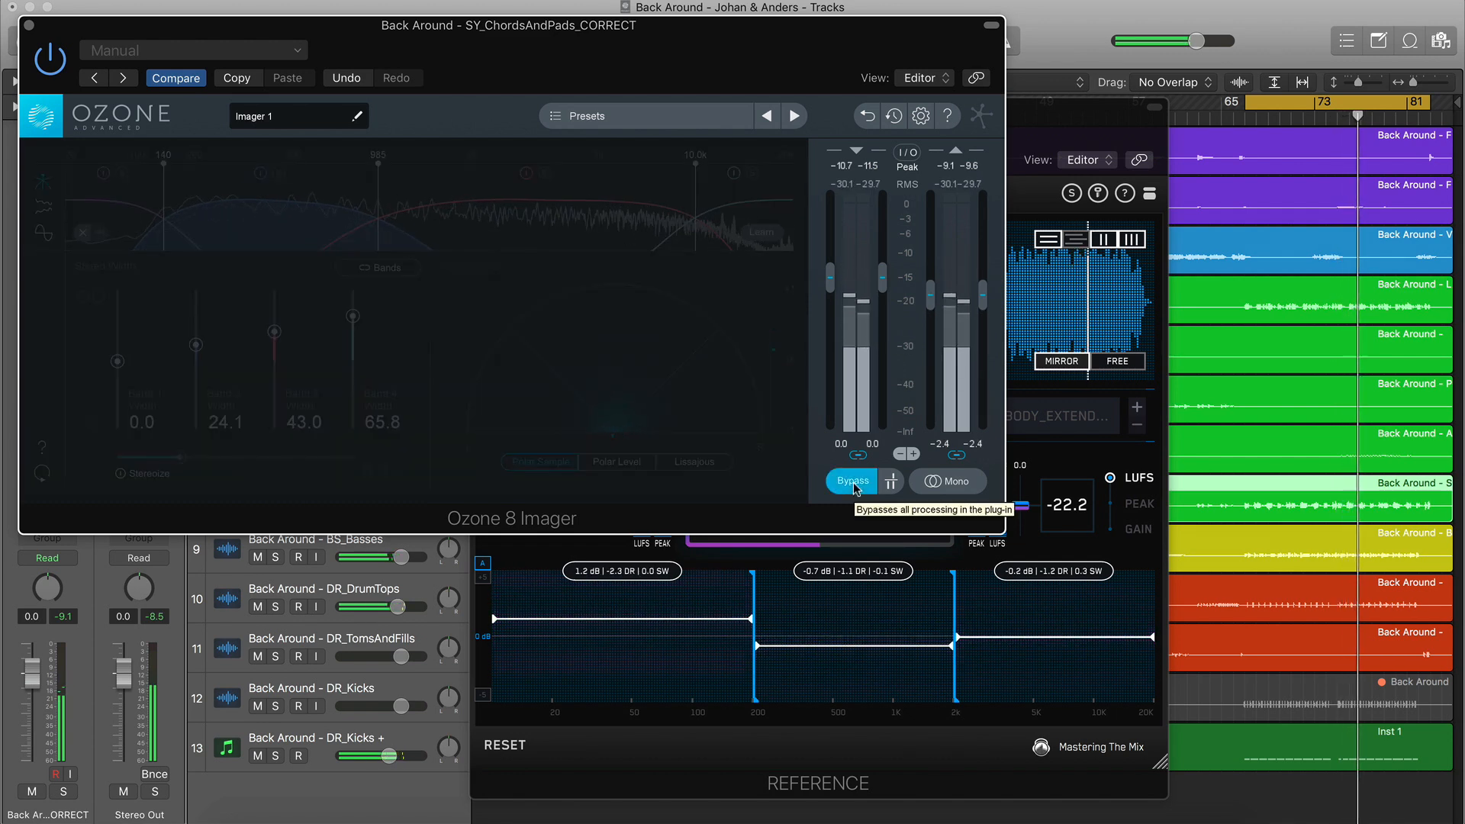
pyautogui.click(853, 481)
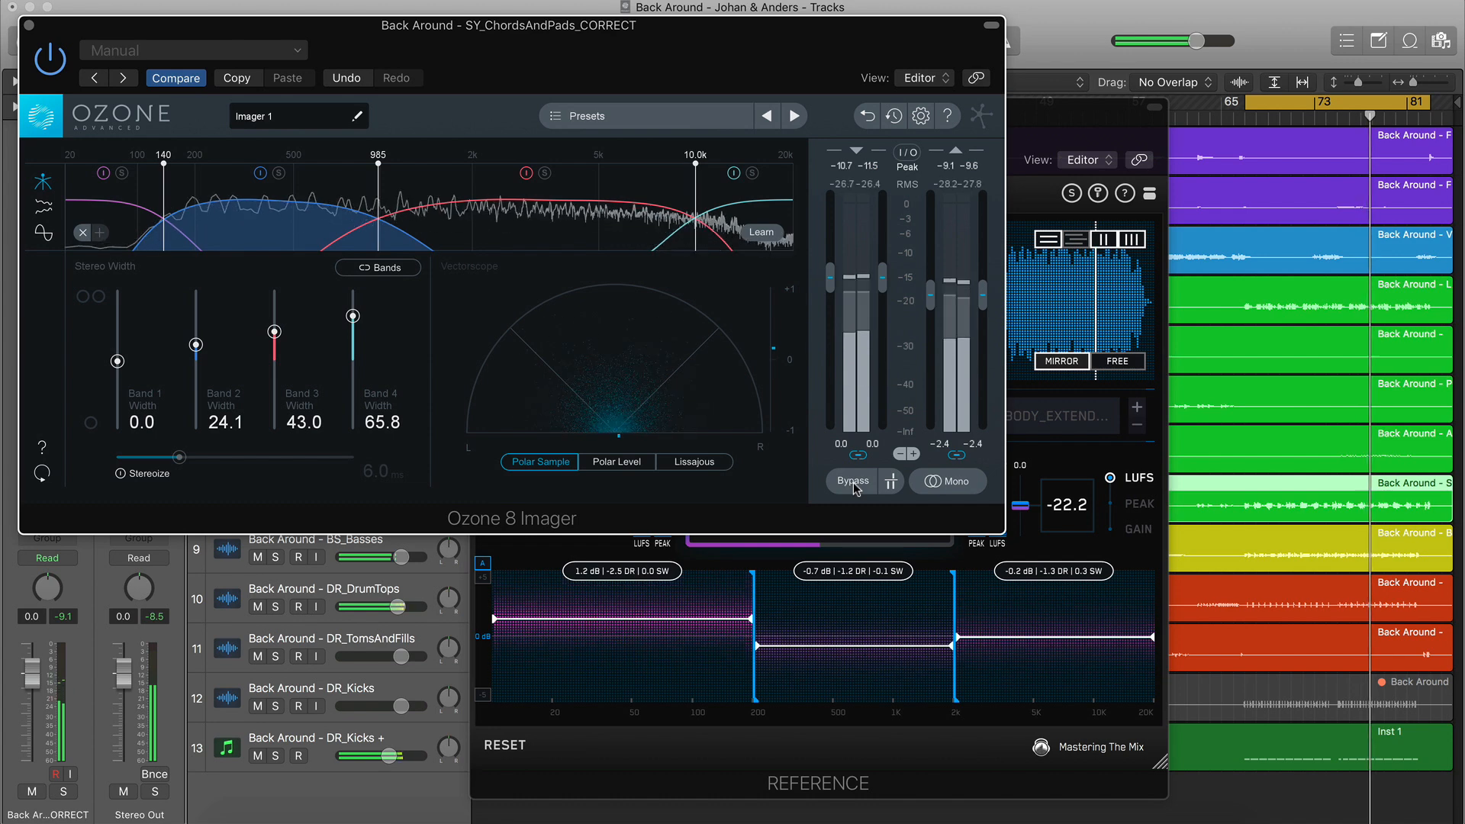
# Compare the widened original with the Mix reference and close the Ozone 8 Imager window
pyautogui.click(1018, 151)
pyautogui.click(759, 519)
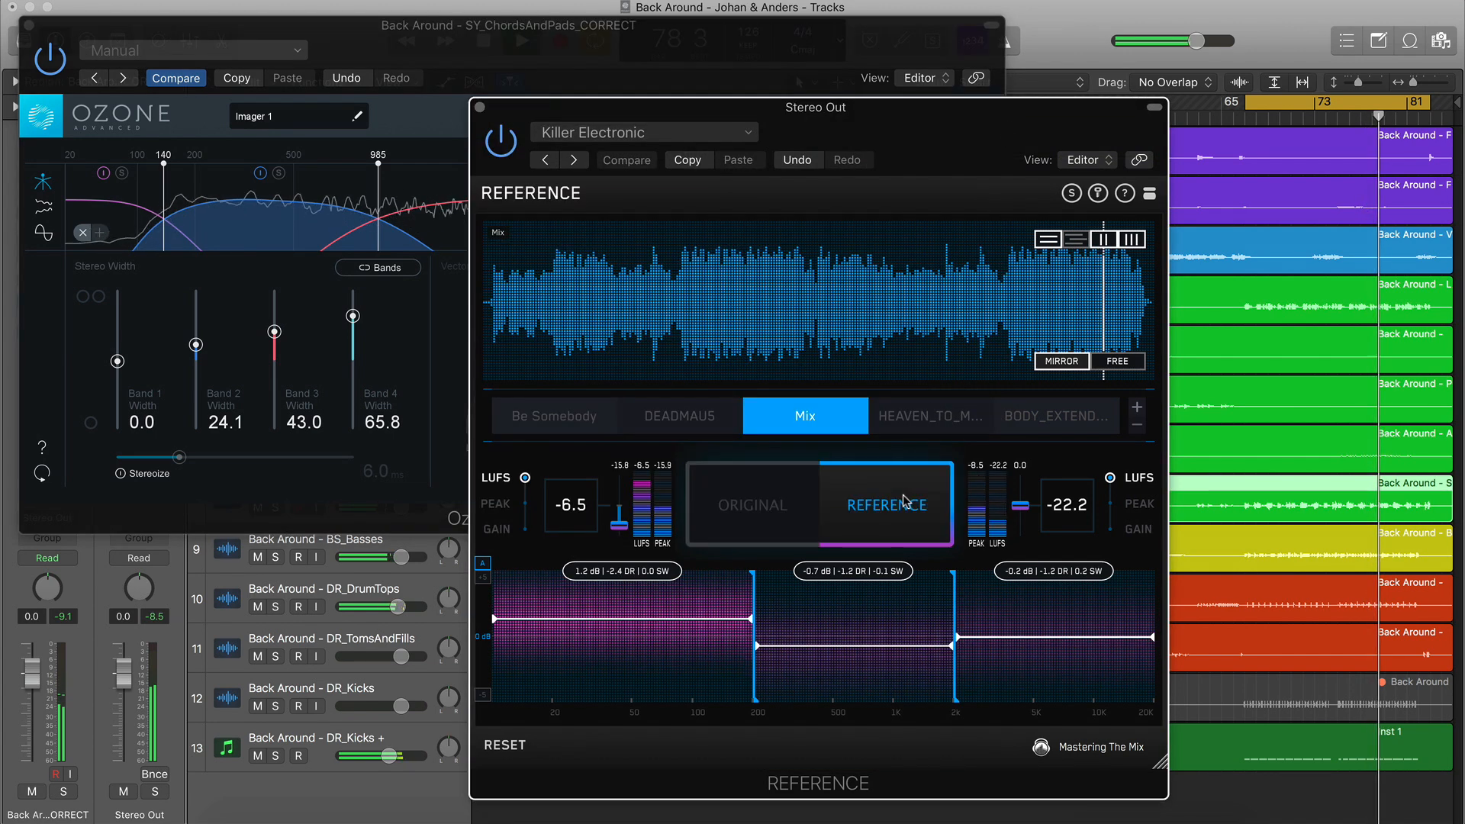
pyautogui.click(761, 522)
pyautogui.click(29, 25)
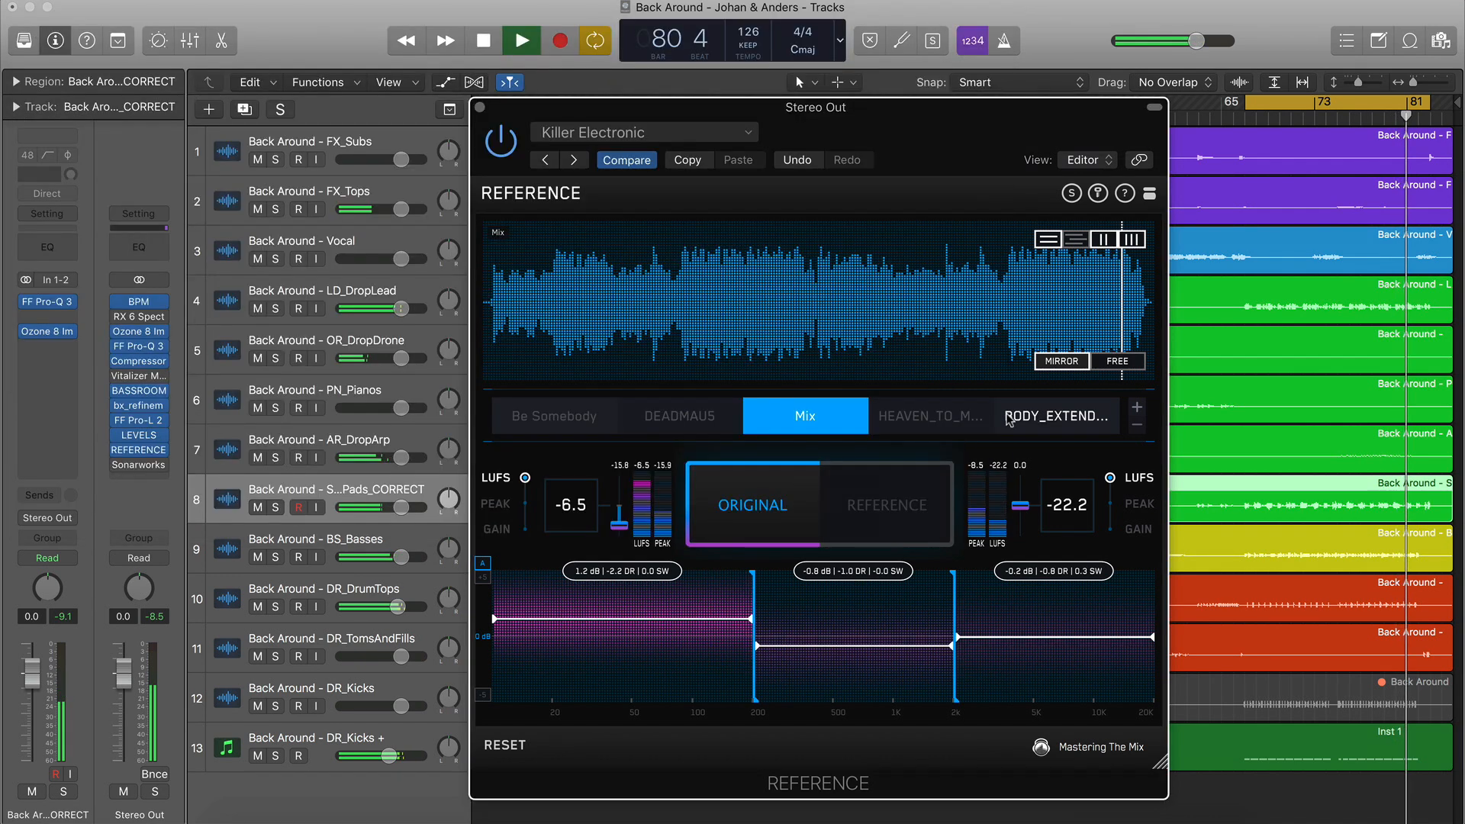
# Compare the original with the BODY_EXTENDED_VERSION reference, and return to the Mix reference
pyautogui.click(1057, 416)
pyautogui.click(880, 506)
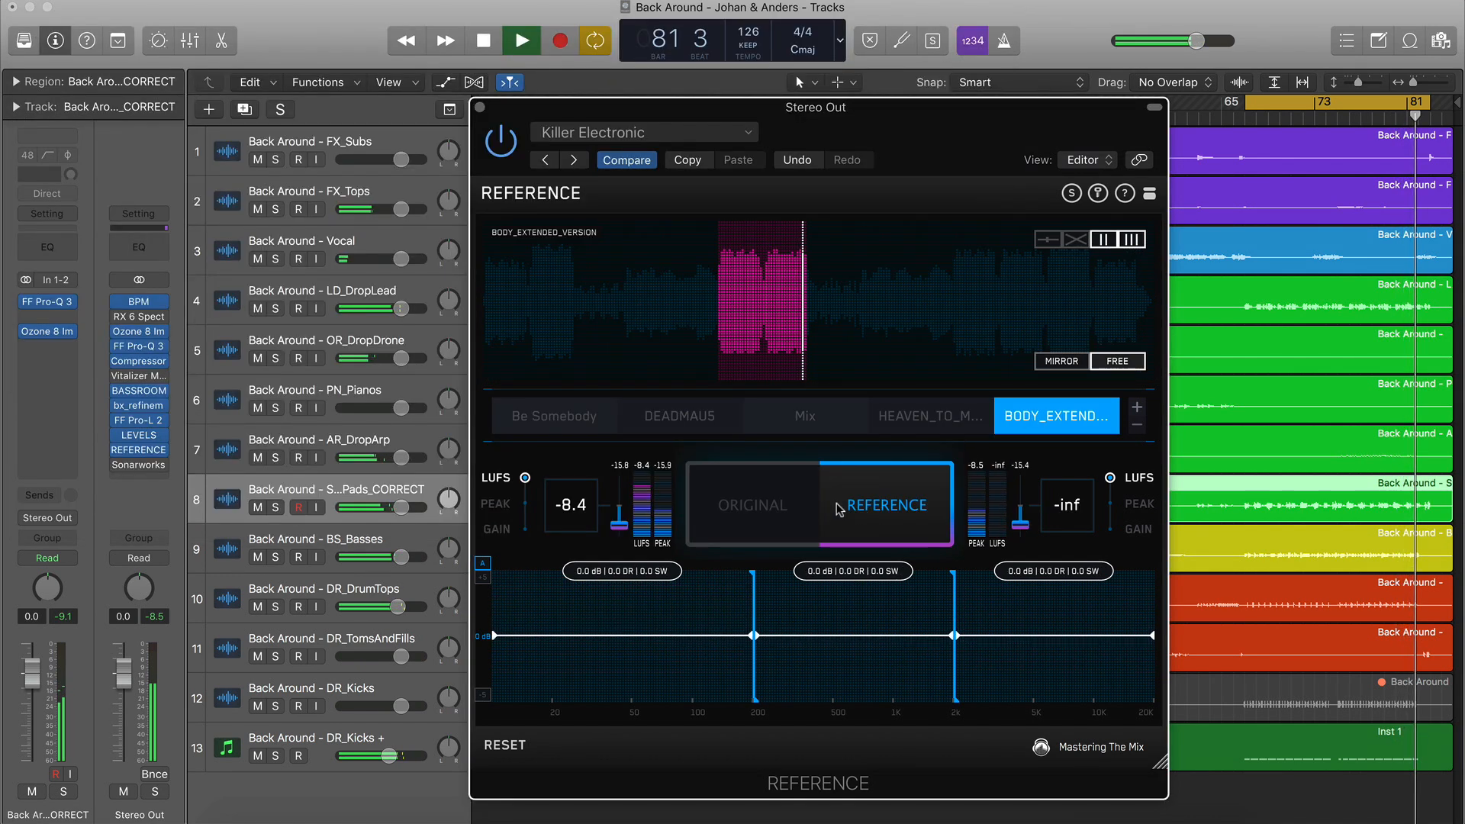
pyautogui.click(754, 507)
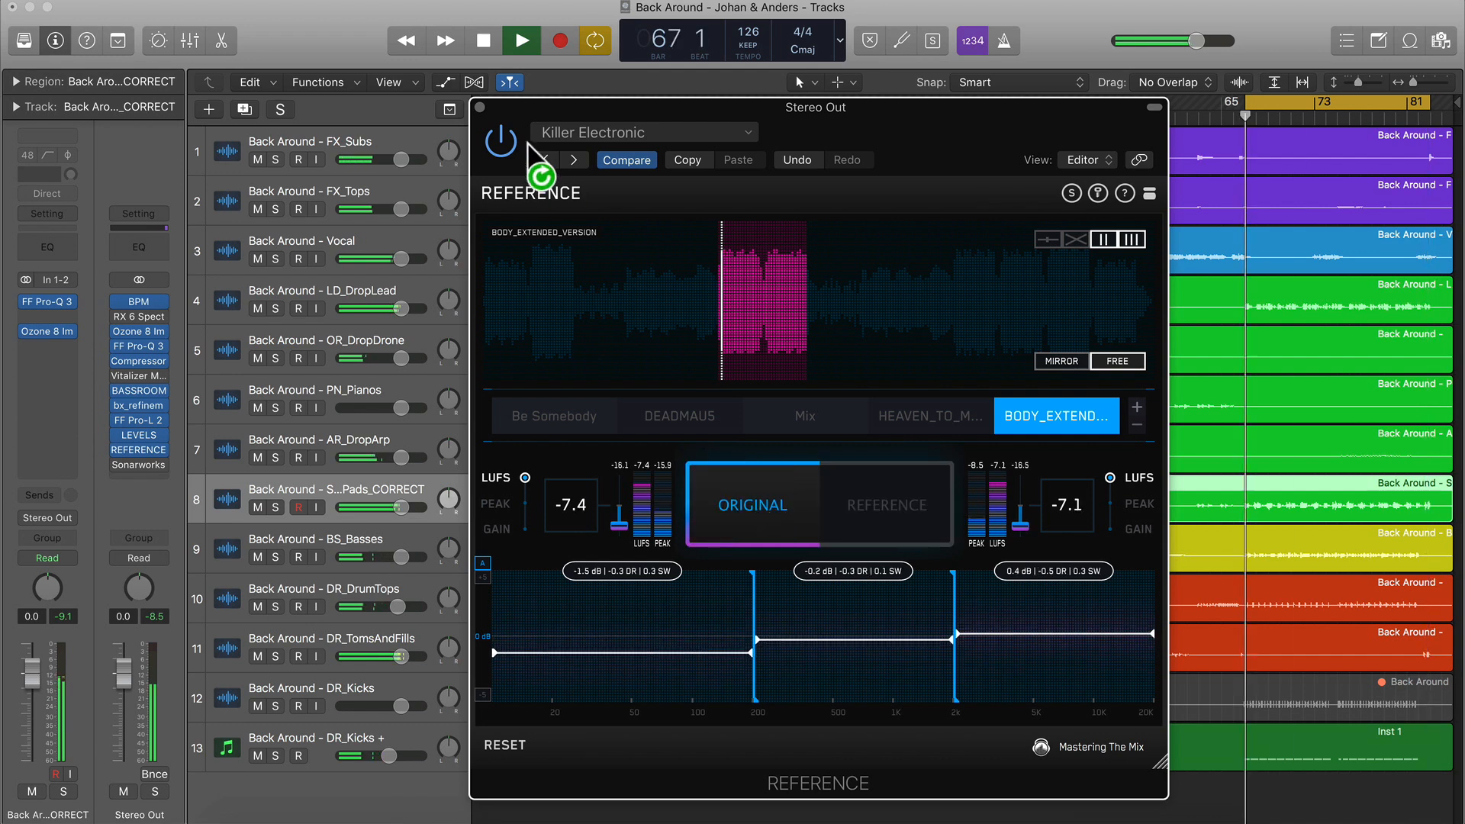
pyautogui.click(806, 427)
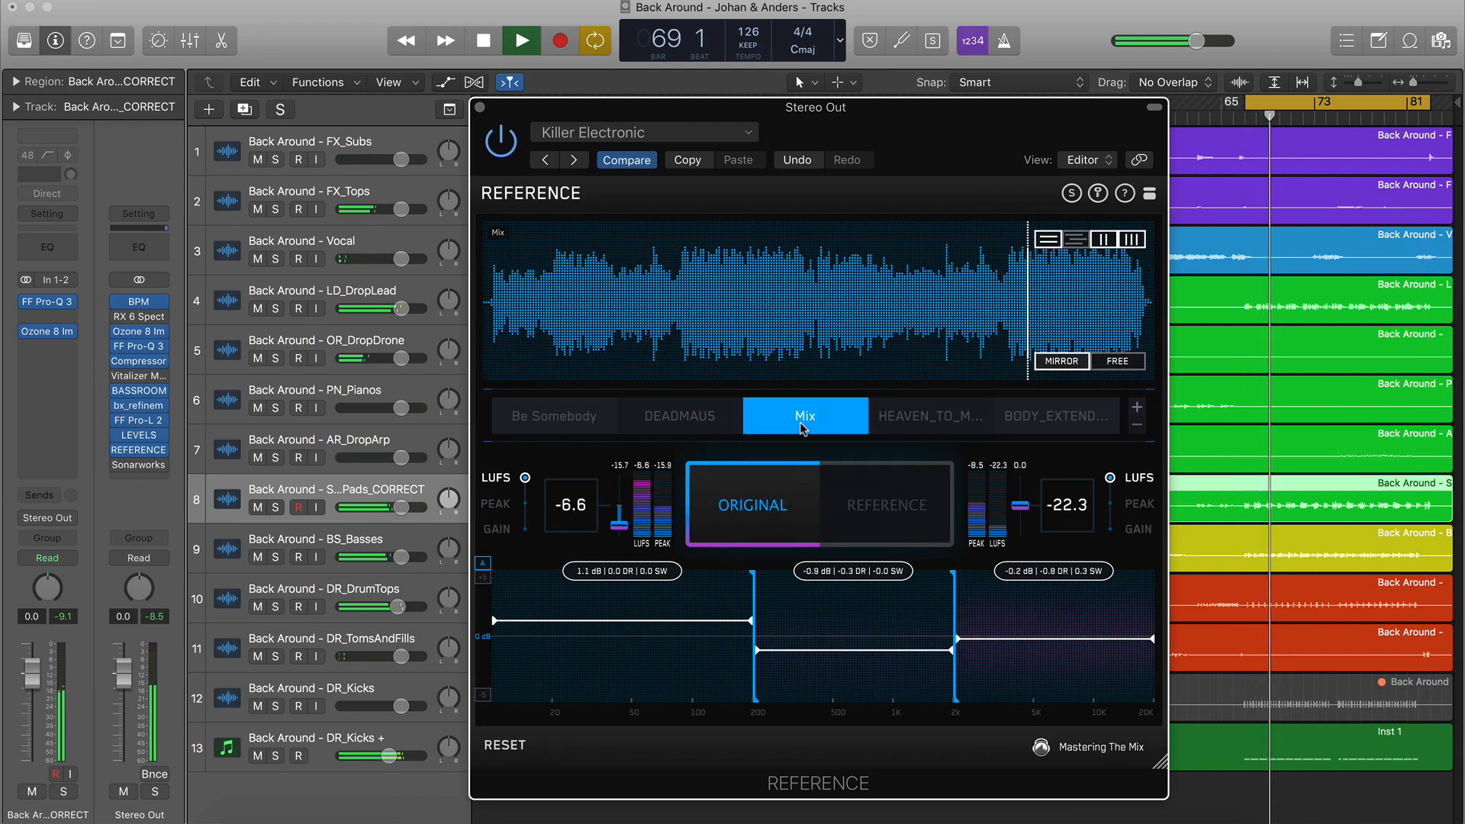
# Open Pro-L 2 and LEVELS on the Stereo Out side by side, and set the limiter gain to +10.67 dB
pyautogui.click(139, 420)
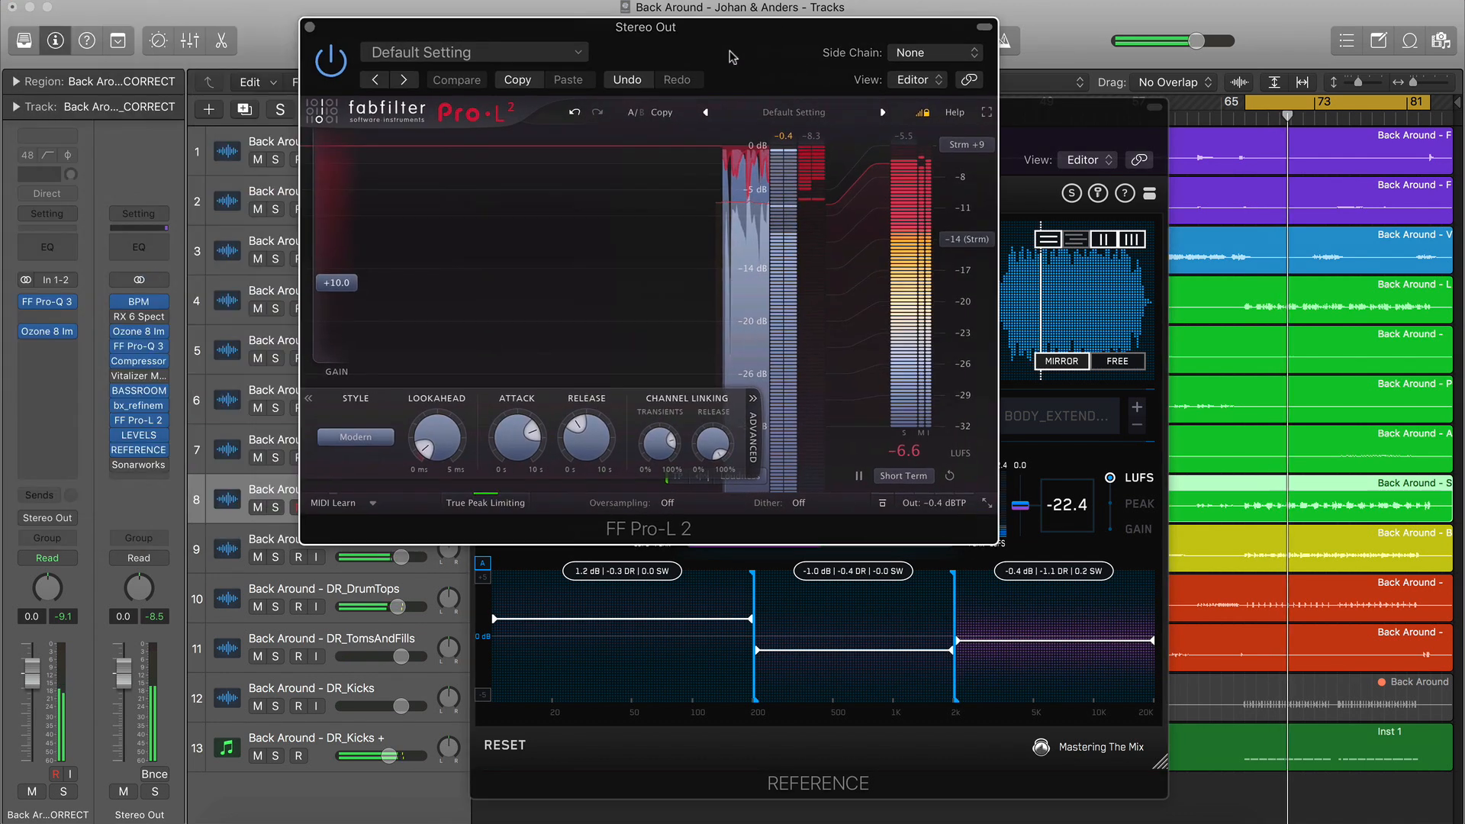
pyautogui.moveTo(731, 57); pyautogui.dragTo(777, 64)
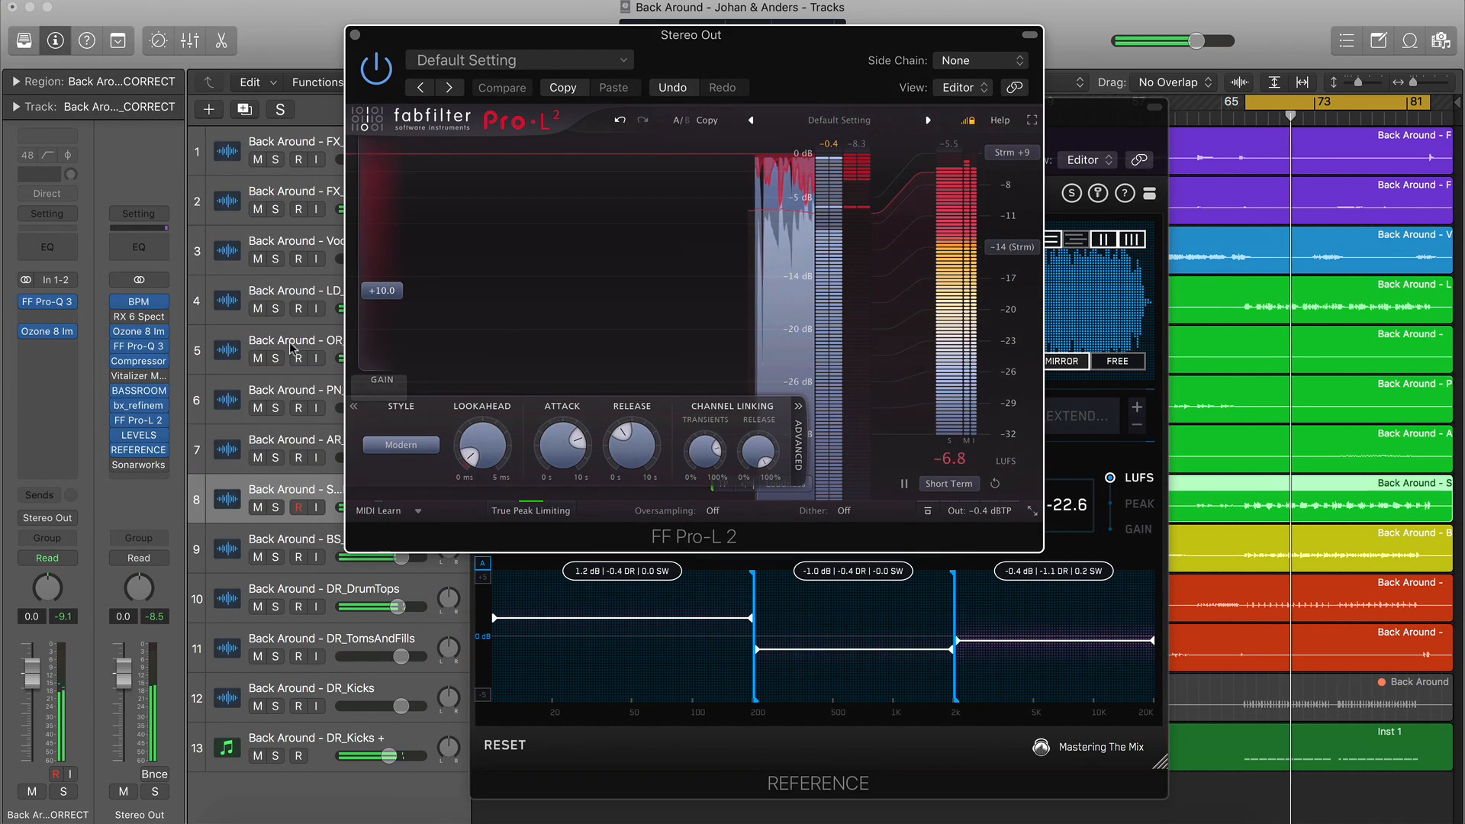
pyautogui.click(152, 438)
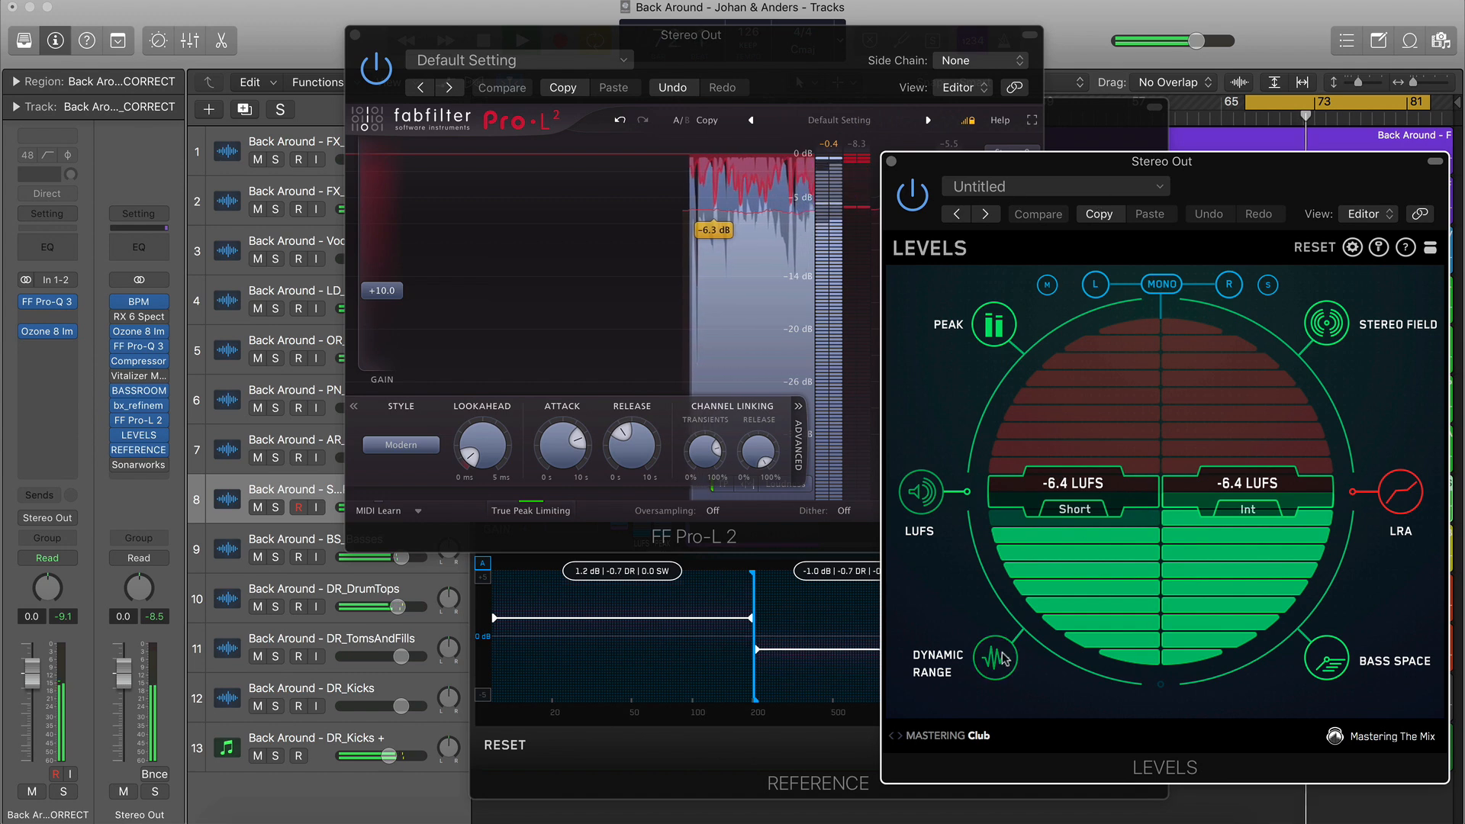
pyautogui.moveTo(873, 39); pyautogui.dragTo(682, 49)
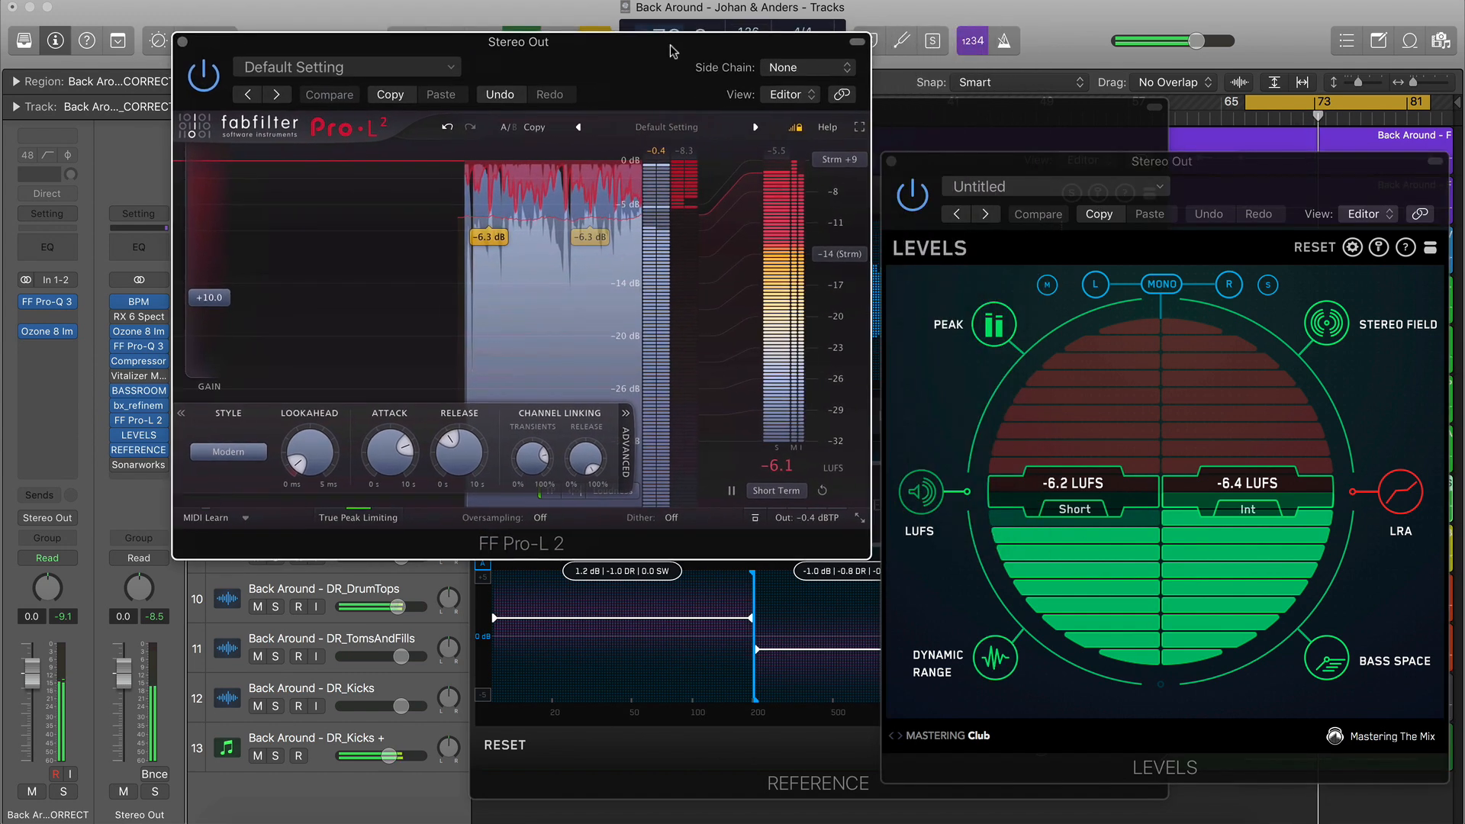
pyautogui.moveTo(194, 299); pyautogui.dragTo(194, 296)
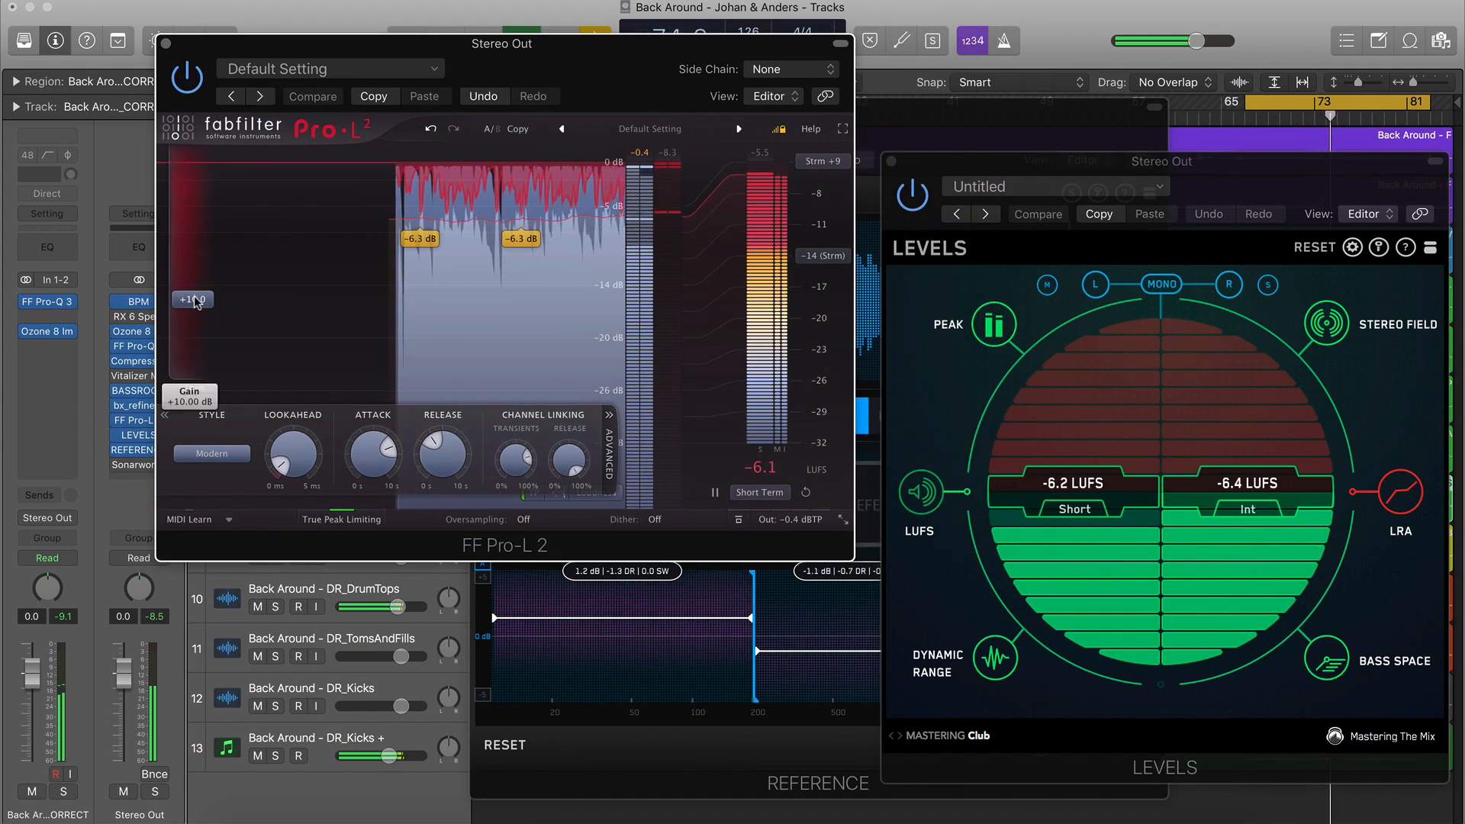
pyautogui.moveTo(194, 294); pyautogui.dragTo(197, 299)
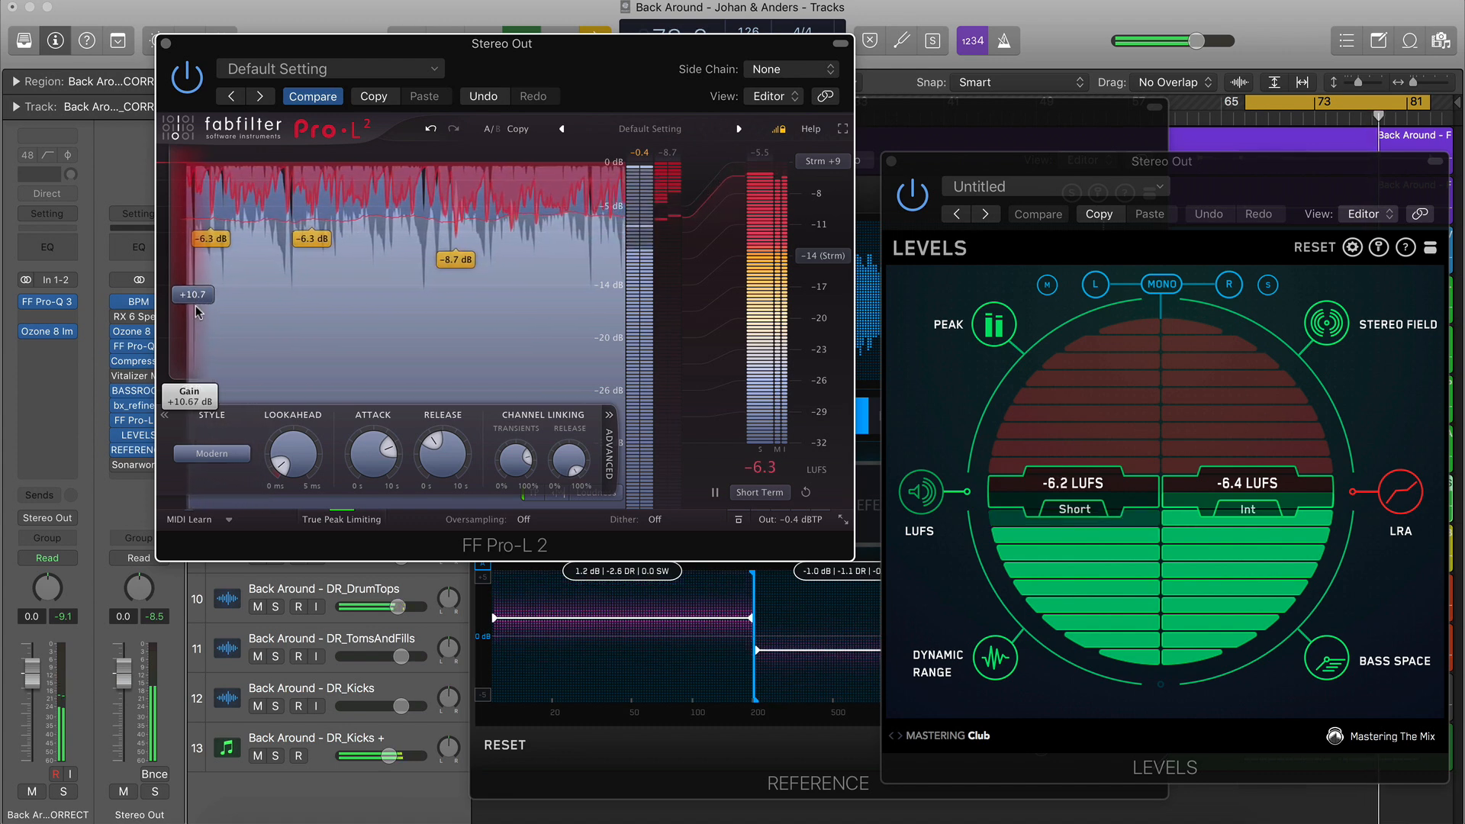
pyautogui.moveTo(296, 453)
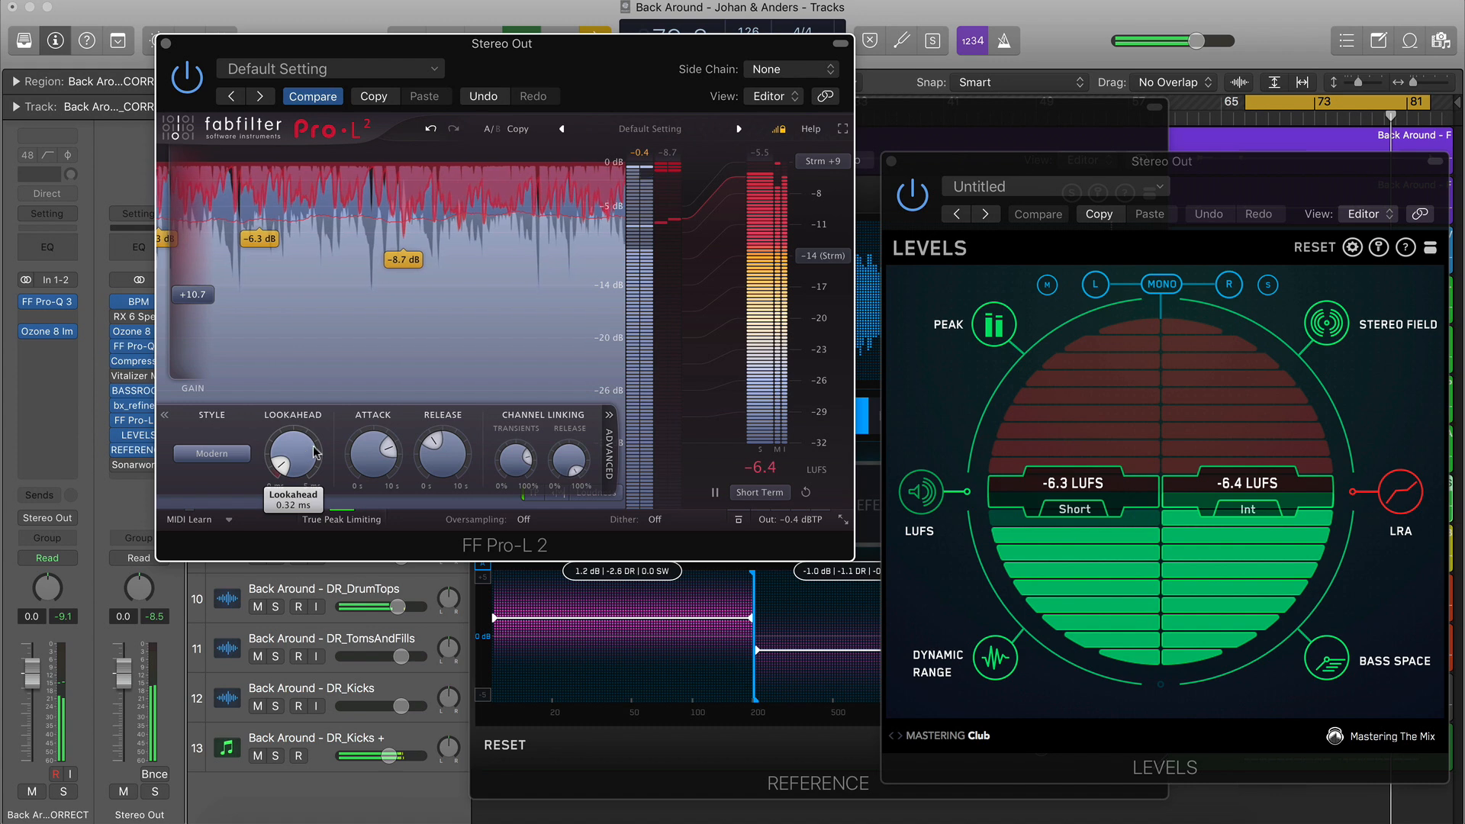
# Switch repeatedly between the original and the Mix reference to judge the louder limiter setting
pyautogui.click(867, 520)
pyautogui.click(868, 520)
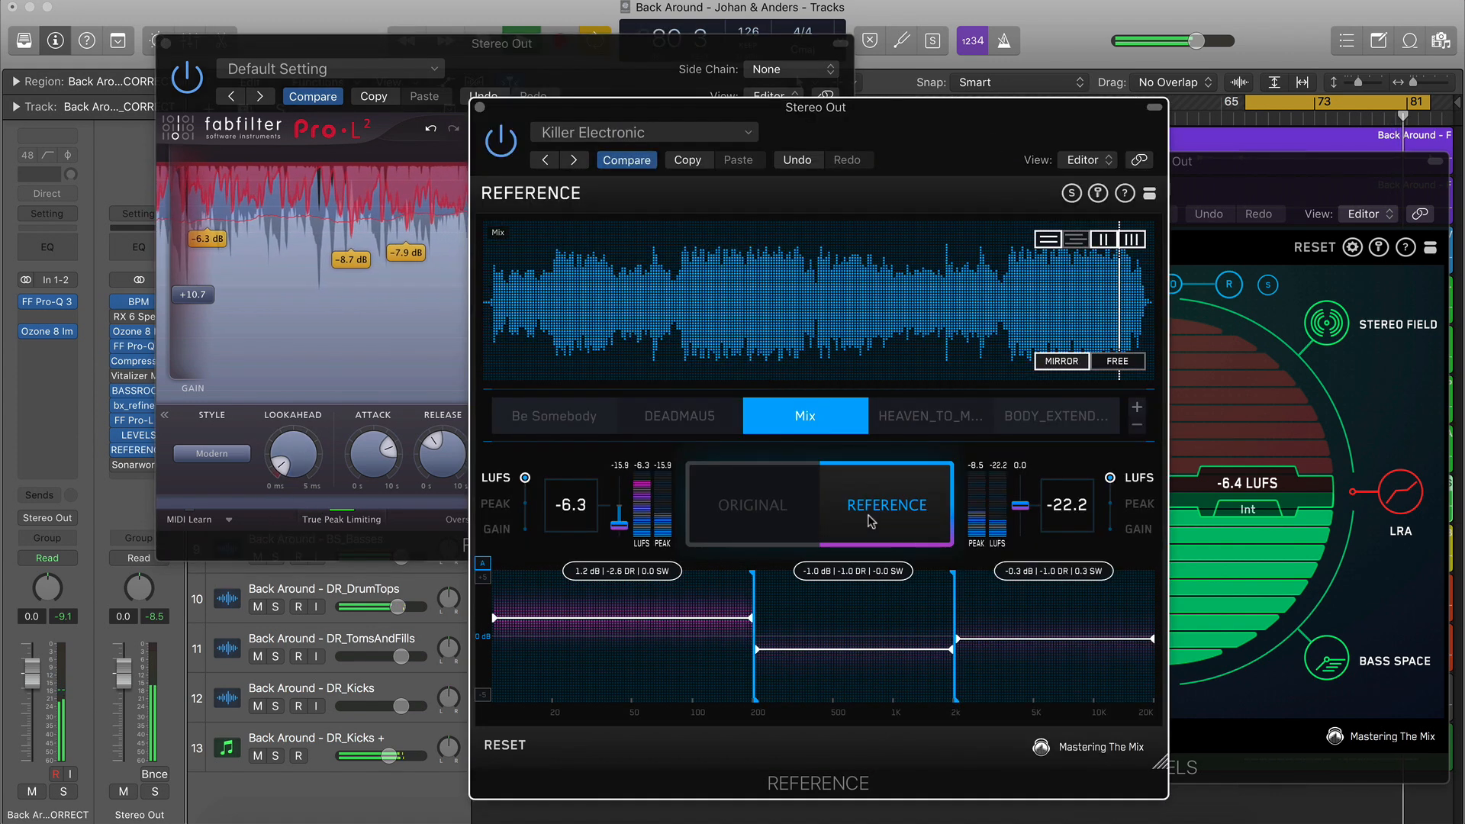
pyautogui.click(793, 510)
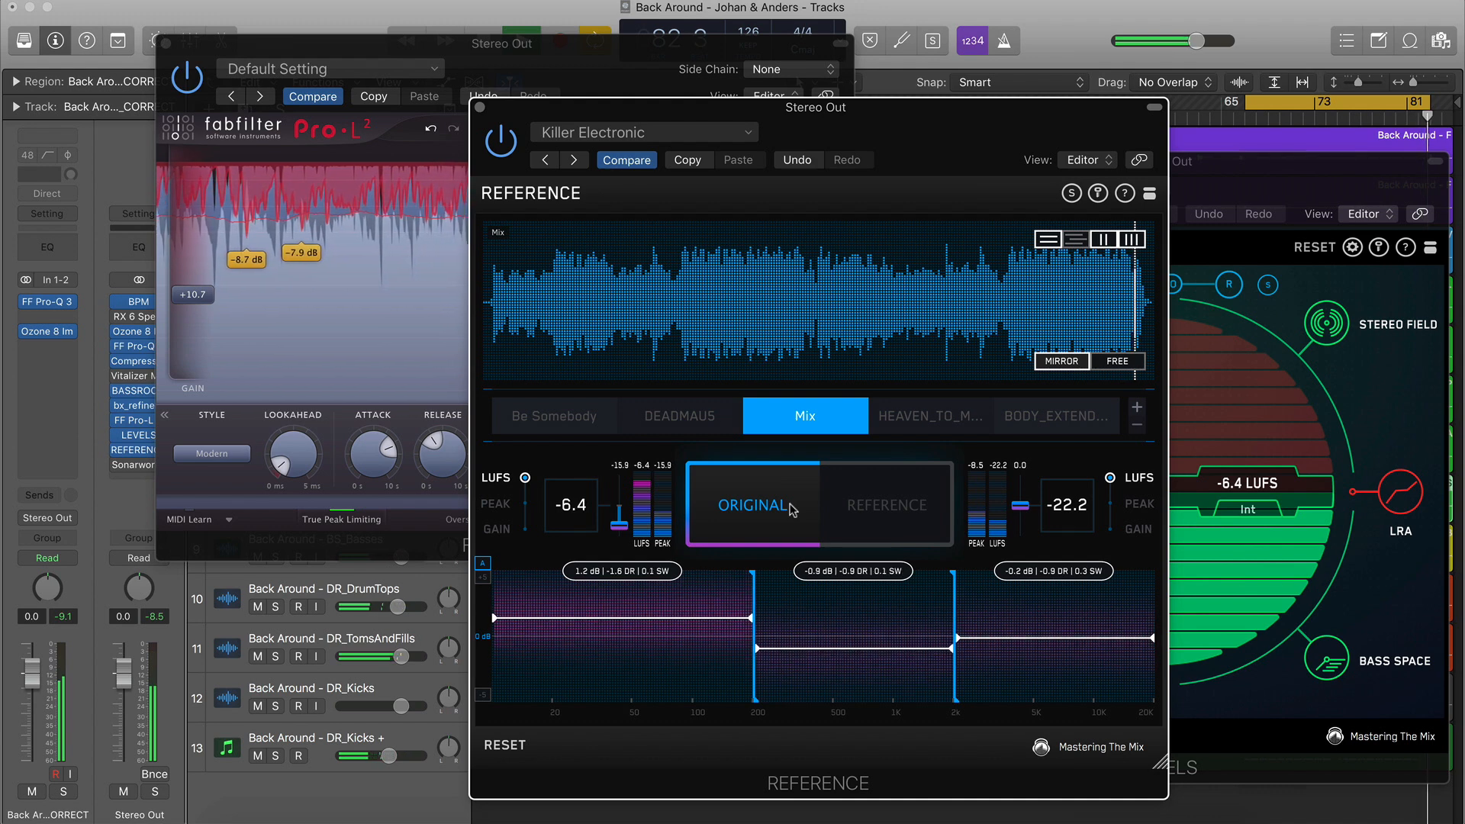
pyautogui.click(793, 510)
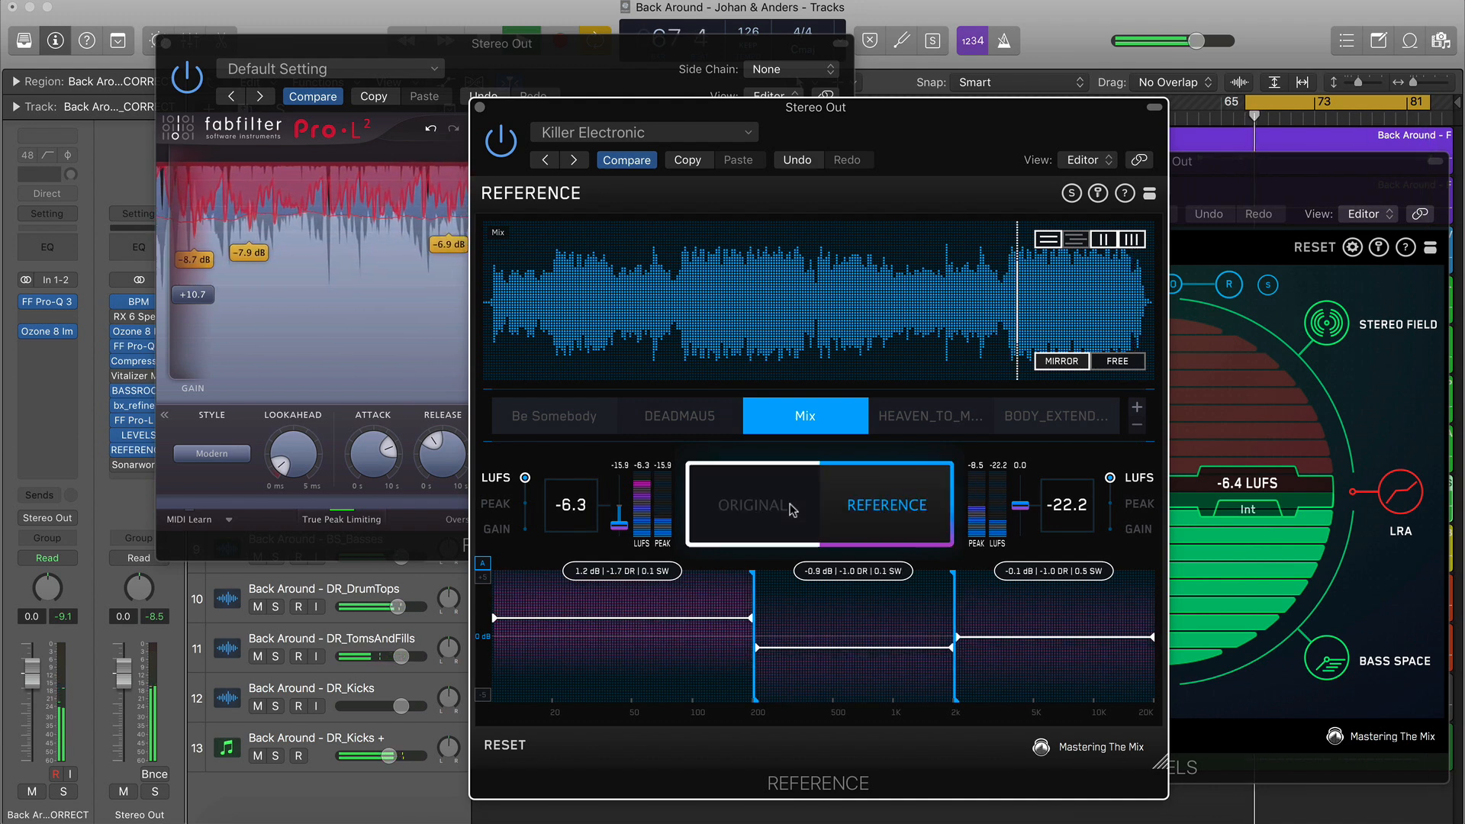
pyautogui.click(793, 510)
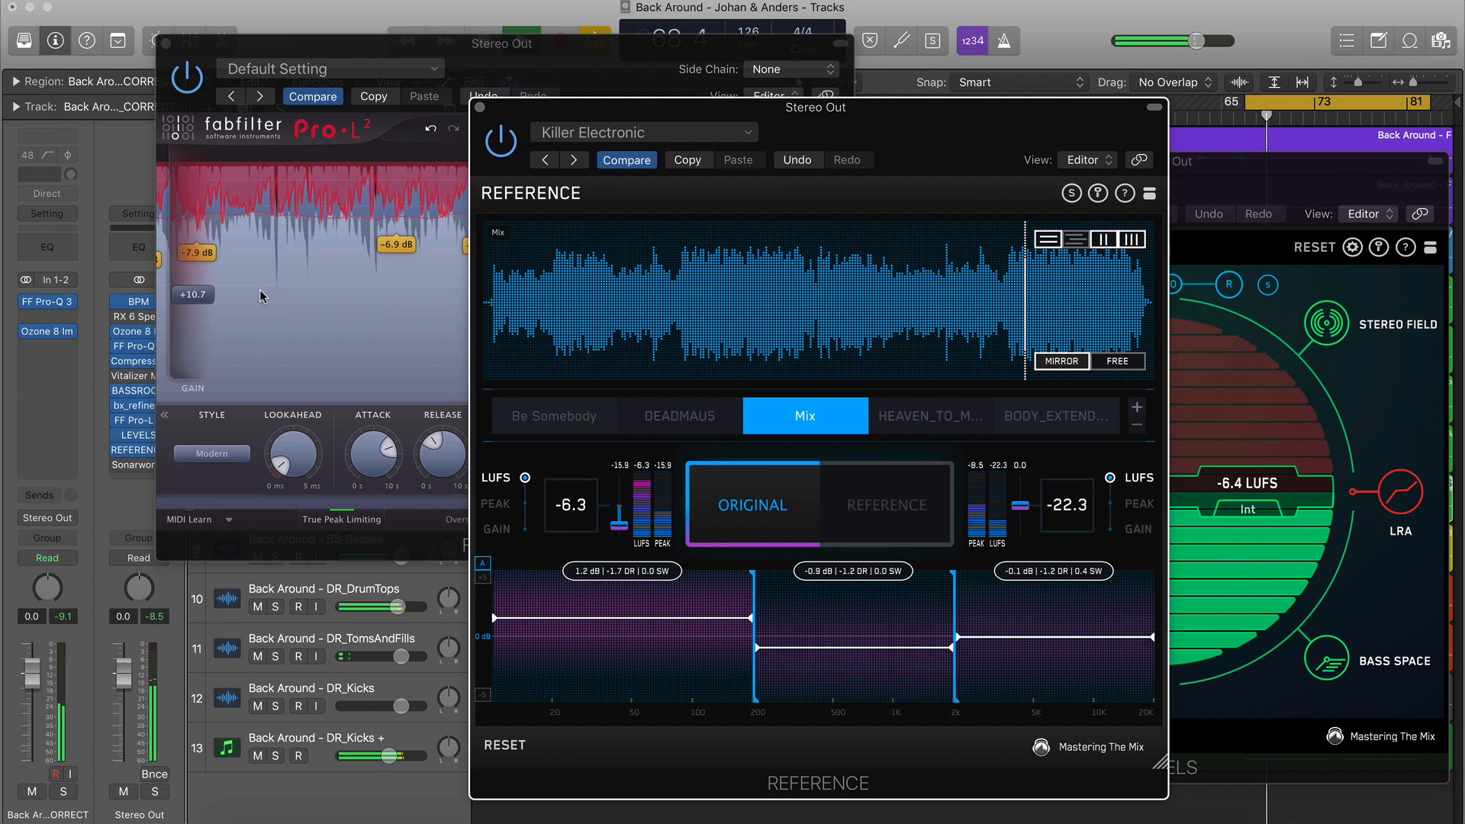
# Set the Pro-L 2 gain to 10.5 dB
pyautogui.click(190, 301)
pyautogui.write('10')
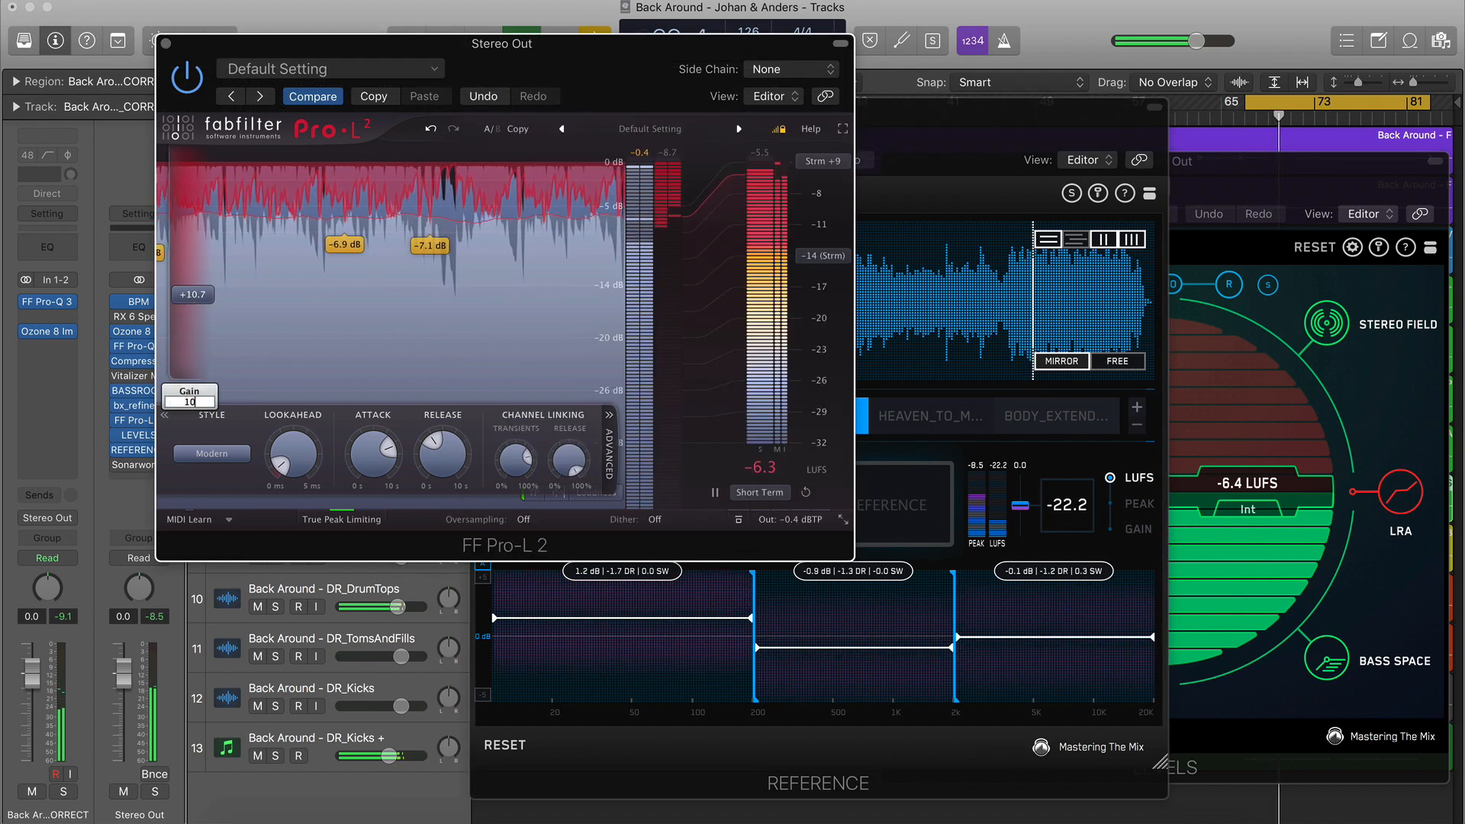
pyautogui.write('.5')
pyautogui.press('Return')
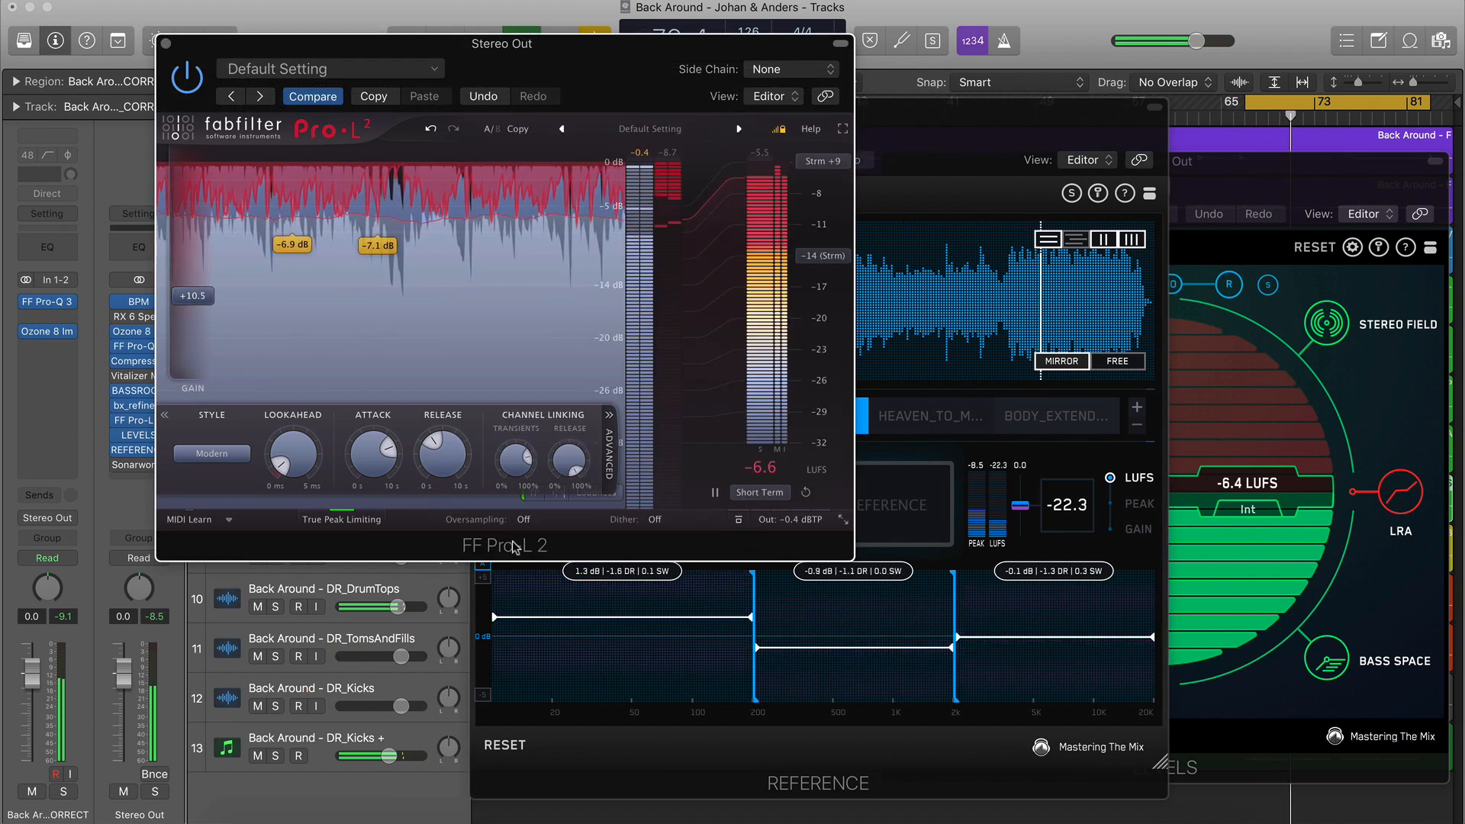
# Show the true peak reading in LEVELS and set the Pro-L 2 output level to -0.5 dBTP
pyautogui.click(1281, 229)
pyautogui.click(994, 323)
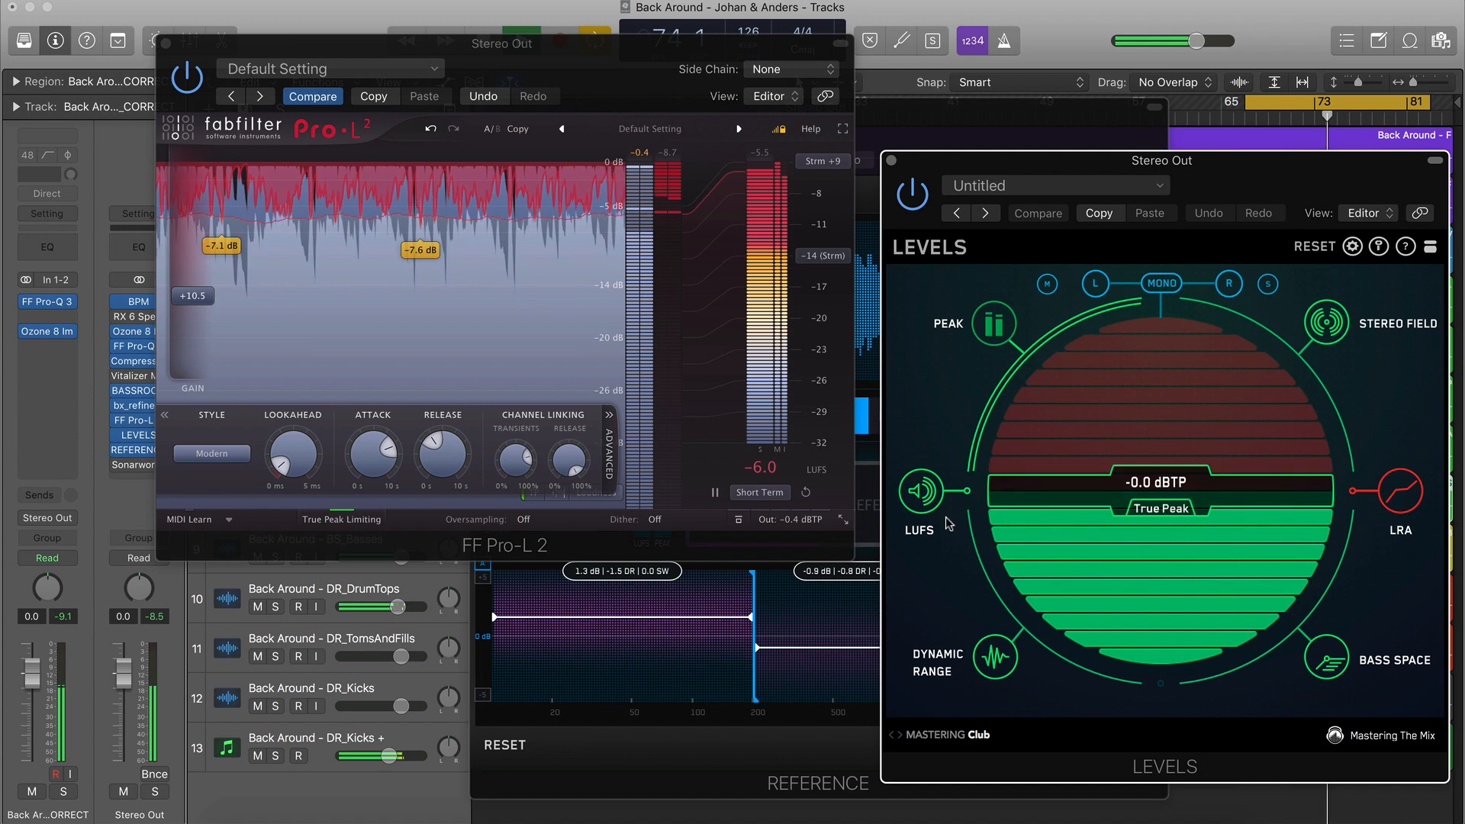
pyautogui.click(793, 521)
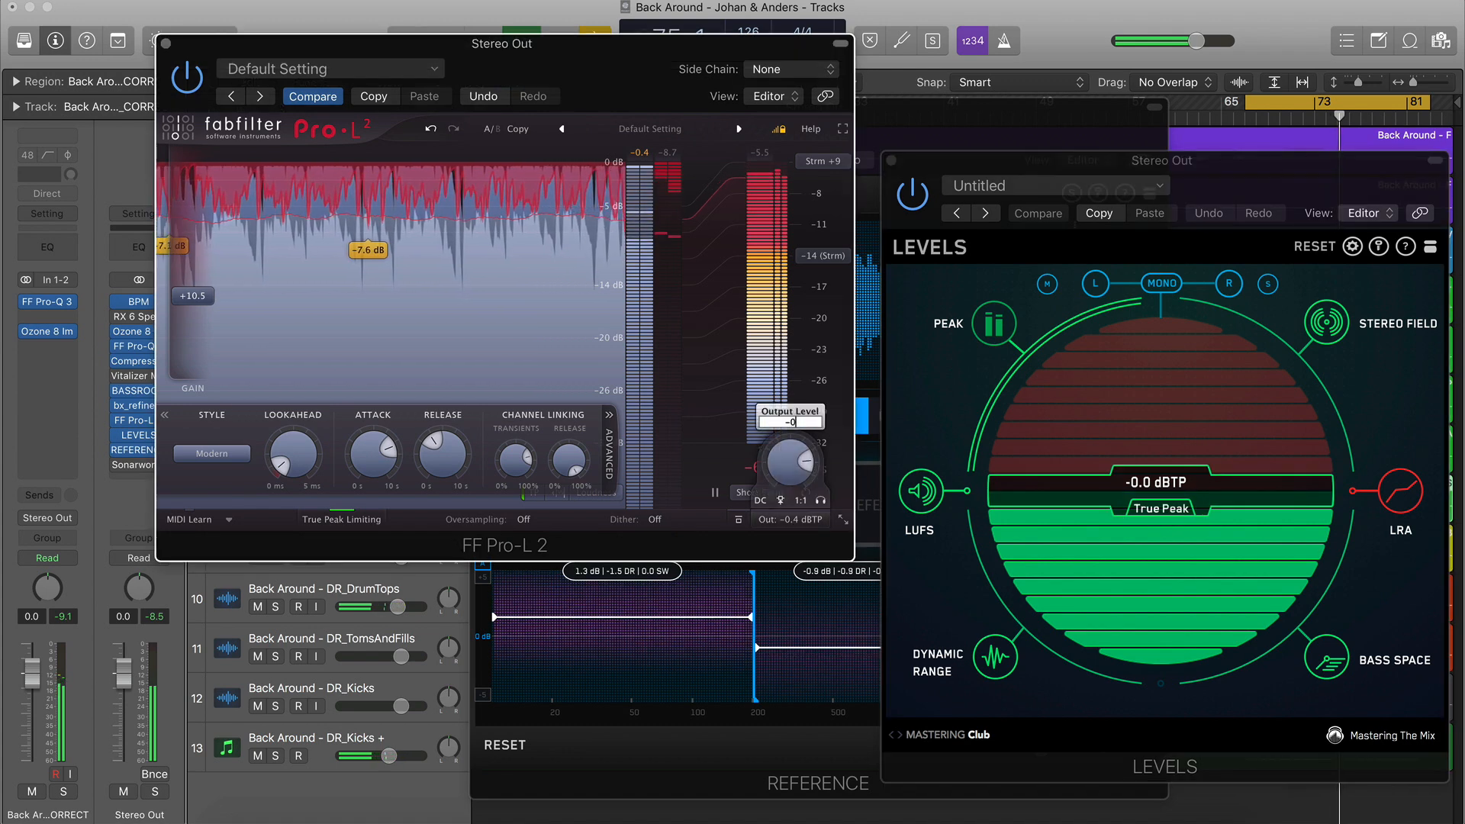
pyautogui.press('Return')
# Turn off cycle playback and set the Pro-L 2 gain to 10 dB
pyautogui.press('c')
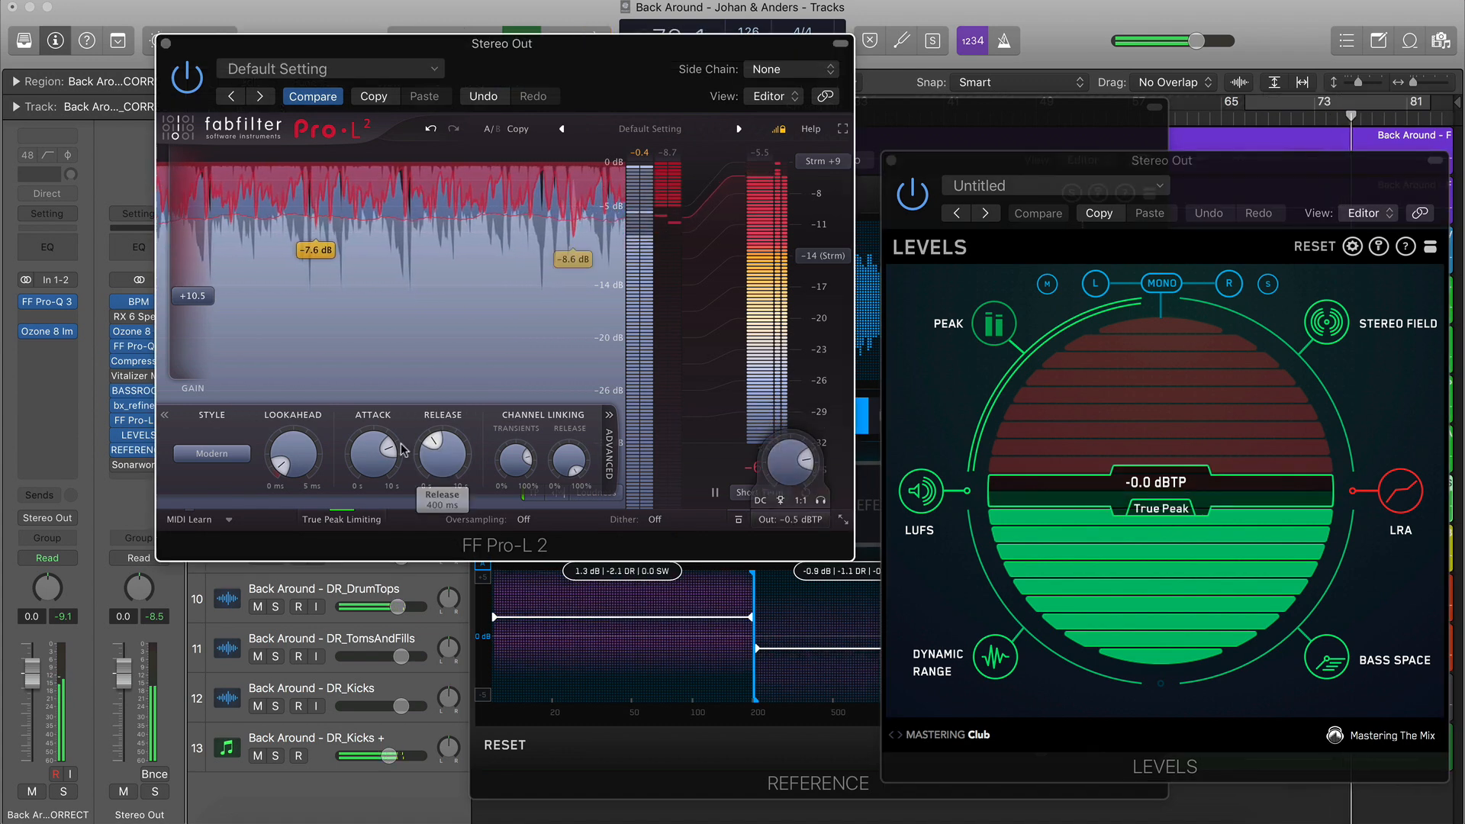
pyautogui.write('10')
pyautogui.press('Return')
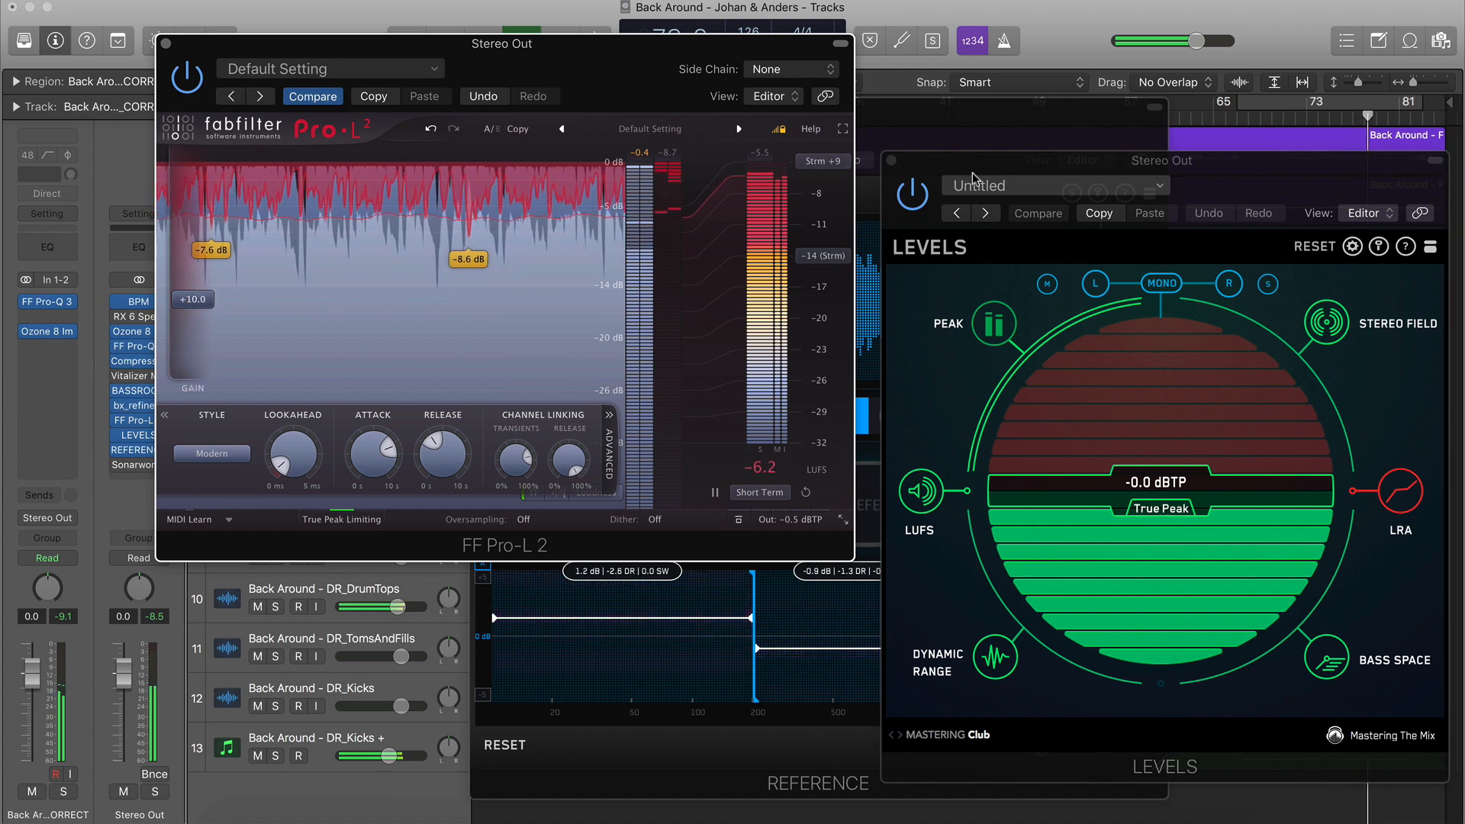
# Compare the original with the Mix reference in REFERENCE, return to the original, and close the LEVELS window
pyautogui.click(1024, 114)
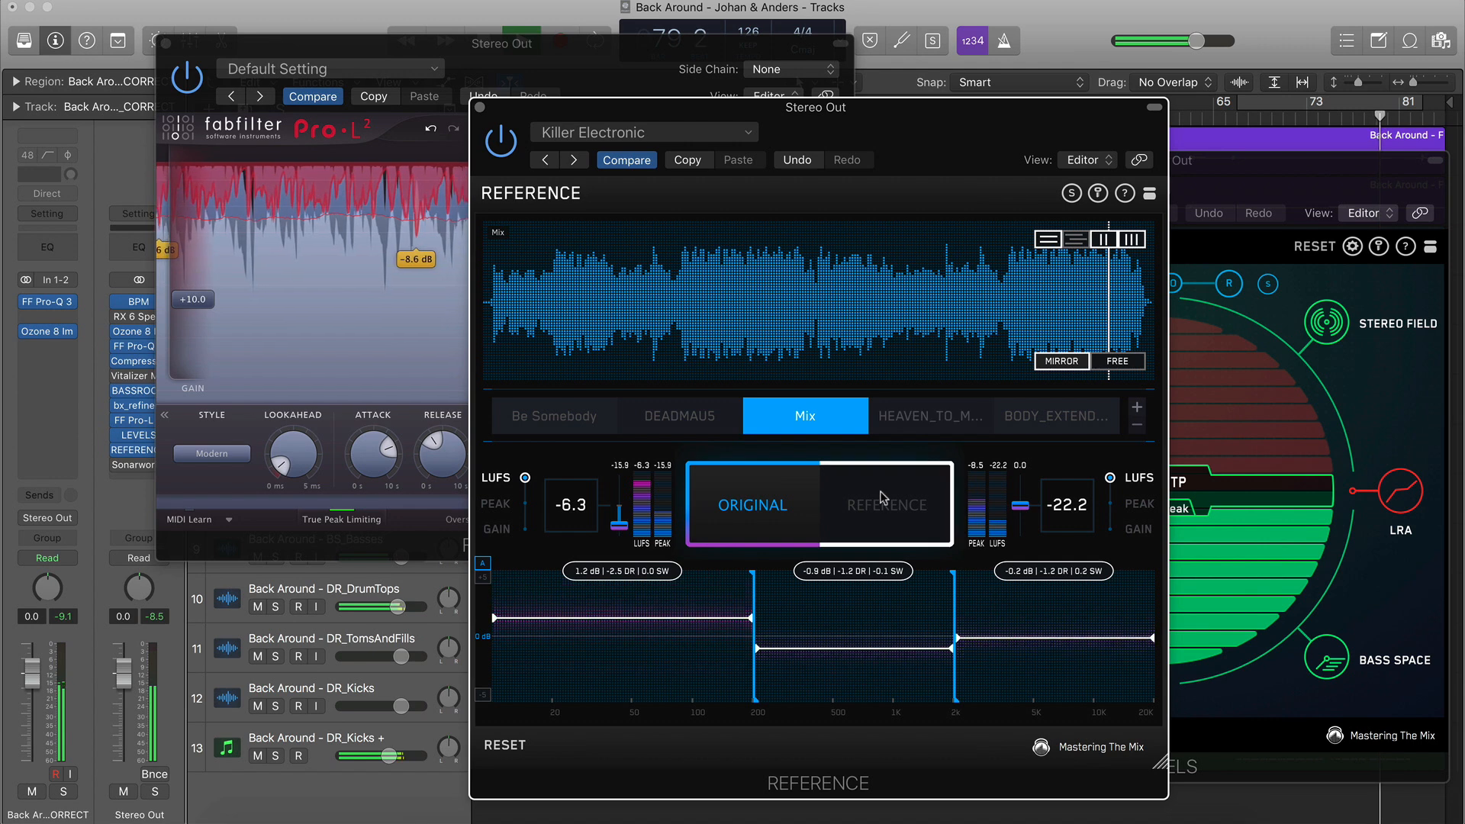
pyautogui.click(771, 511)
pyautogui.click(773, 517)
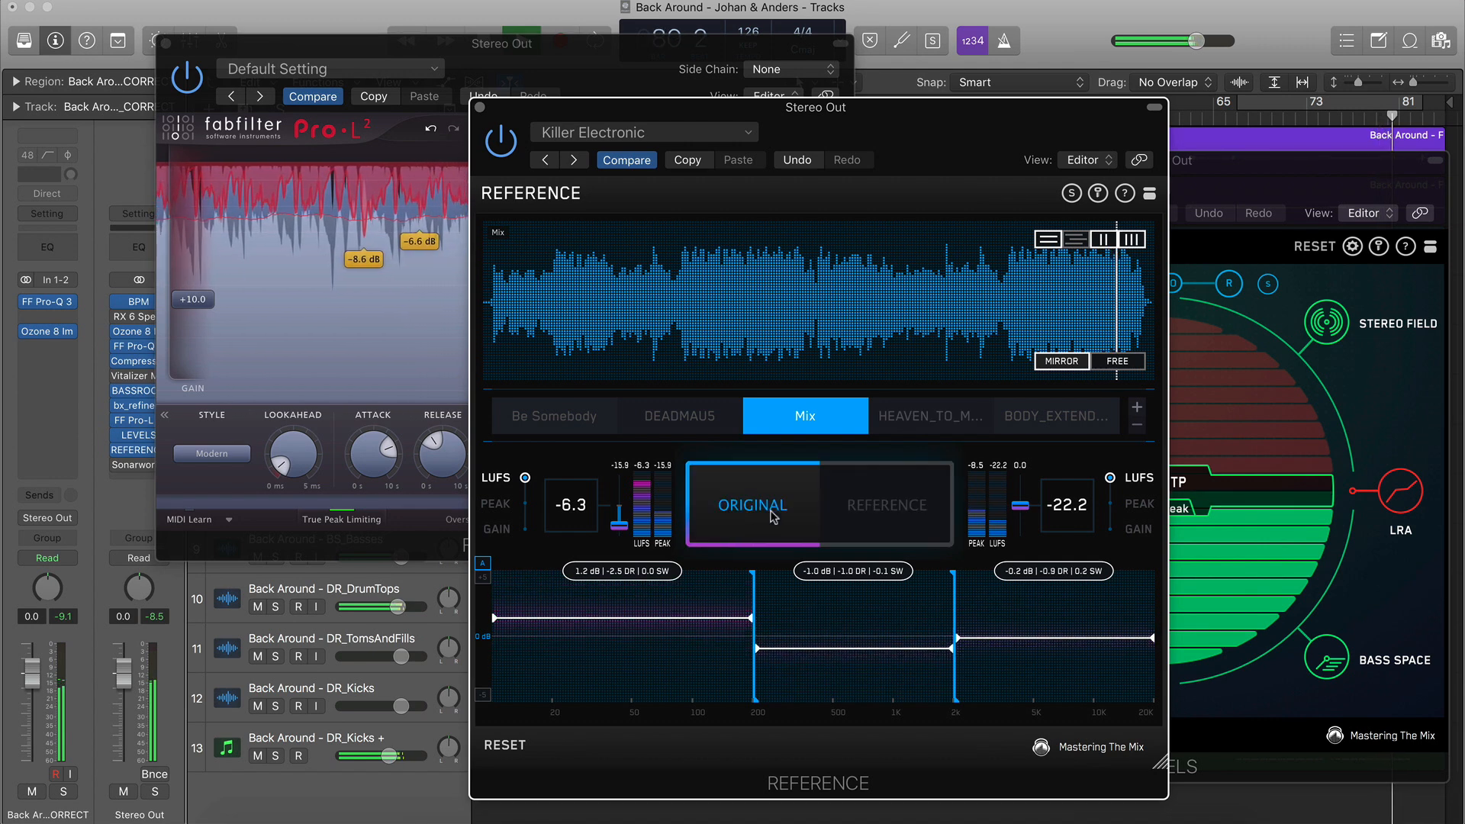
pyautogui.click(1259, 178)
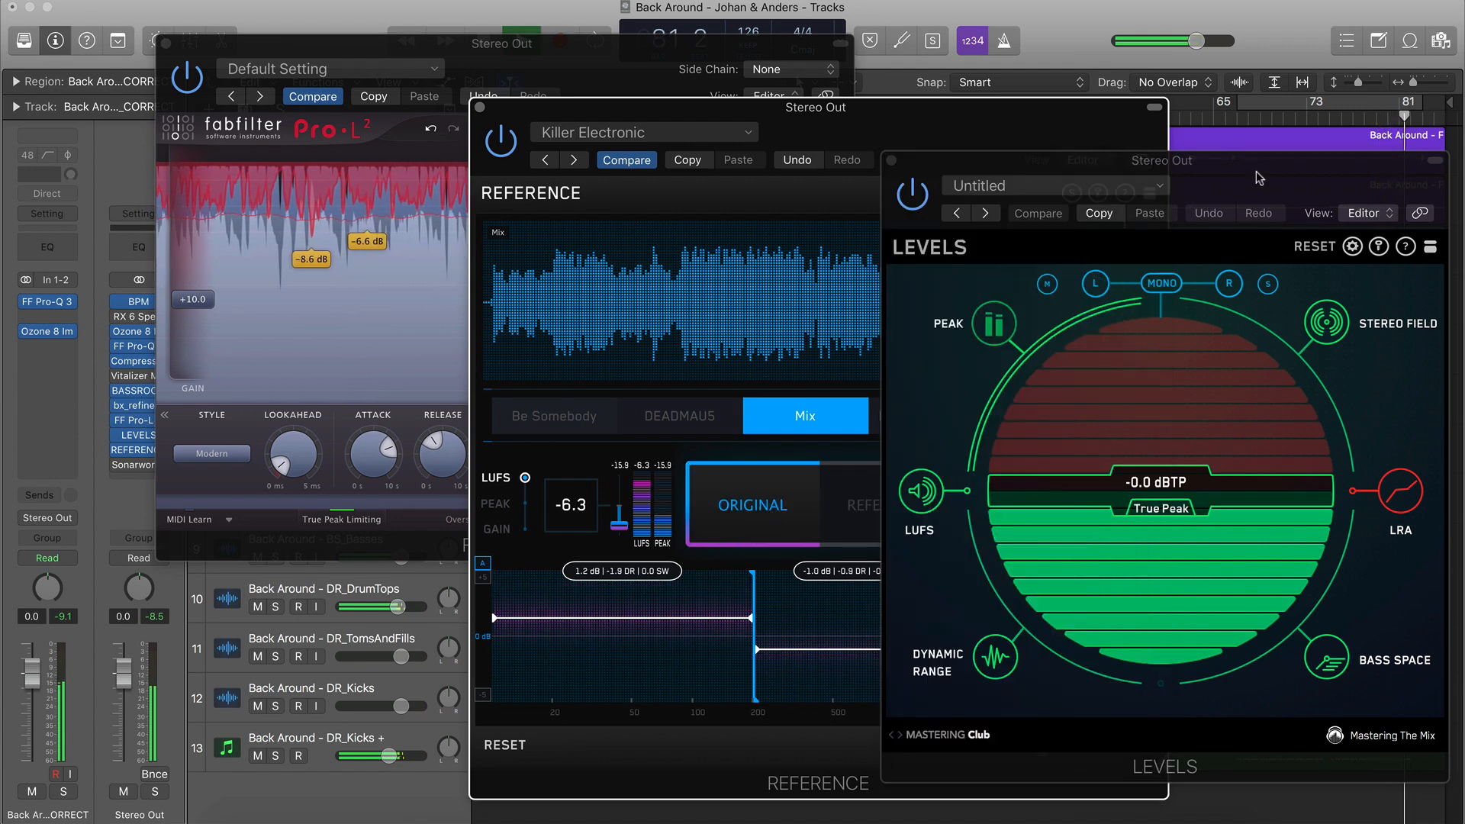
pyautogui.click(897, 160)
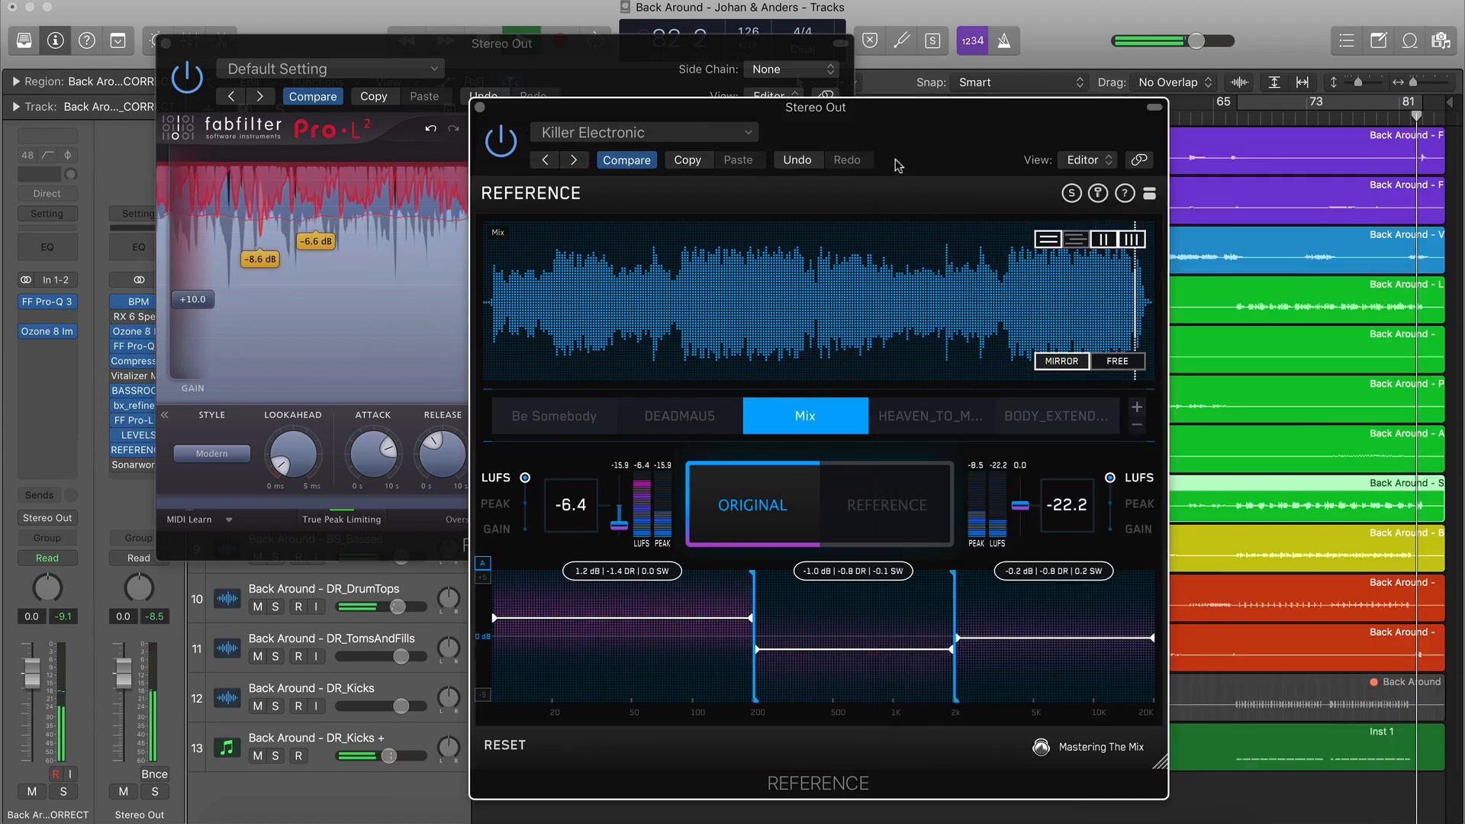